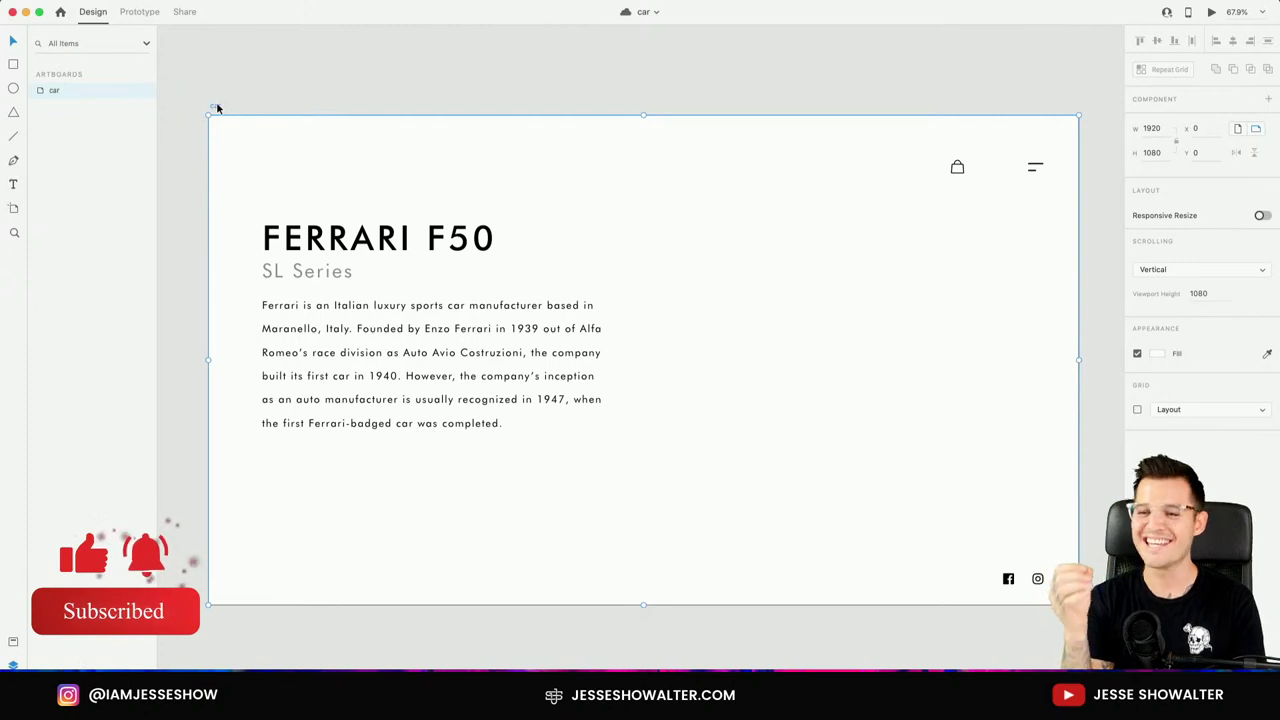
Shorten the Ferrari description text box to a height of 309 so it ends just below the paragraph.
scroll(289, 94, down, 1)
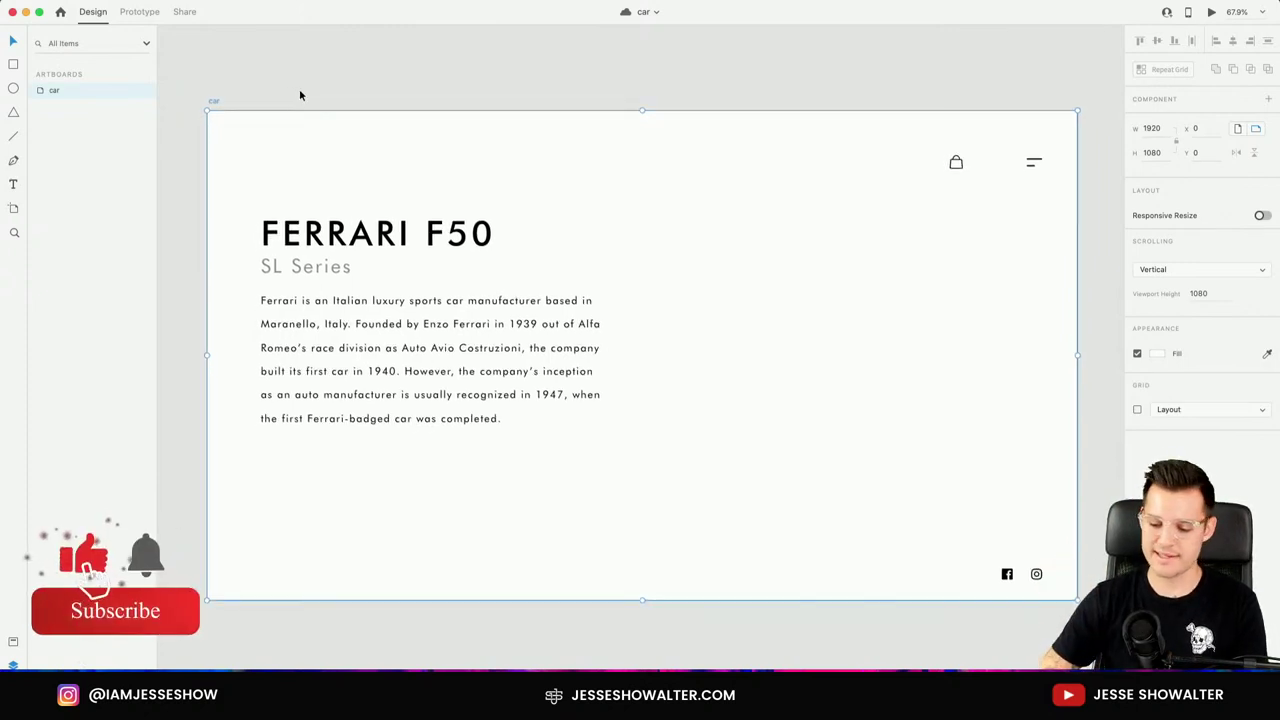
key(z)
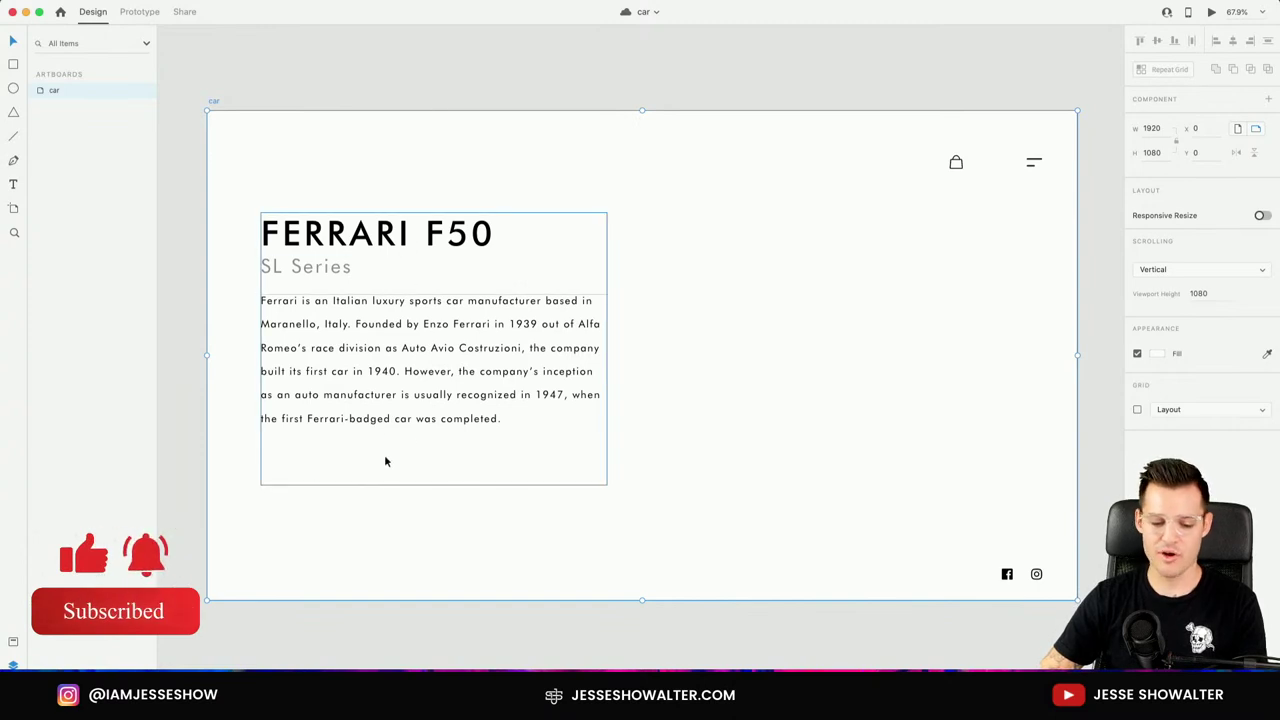
drag(240, 197, 651, 440)
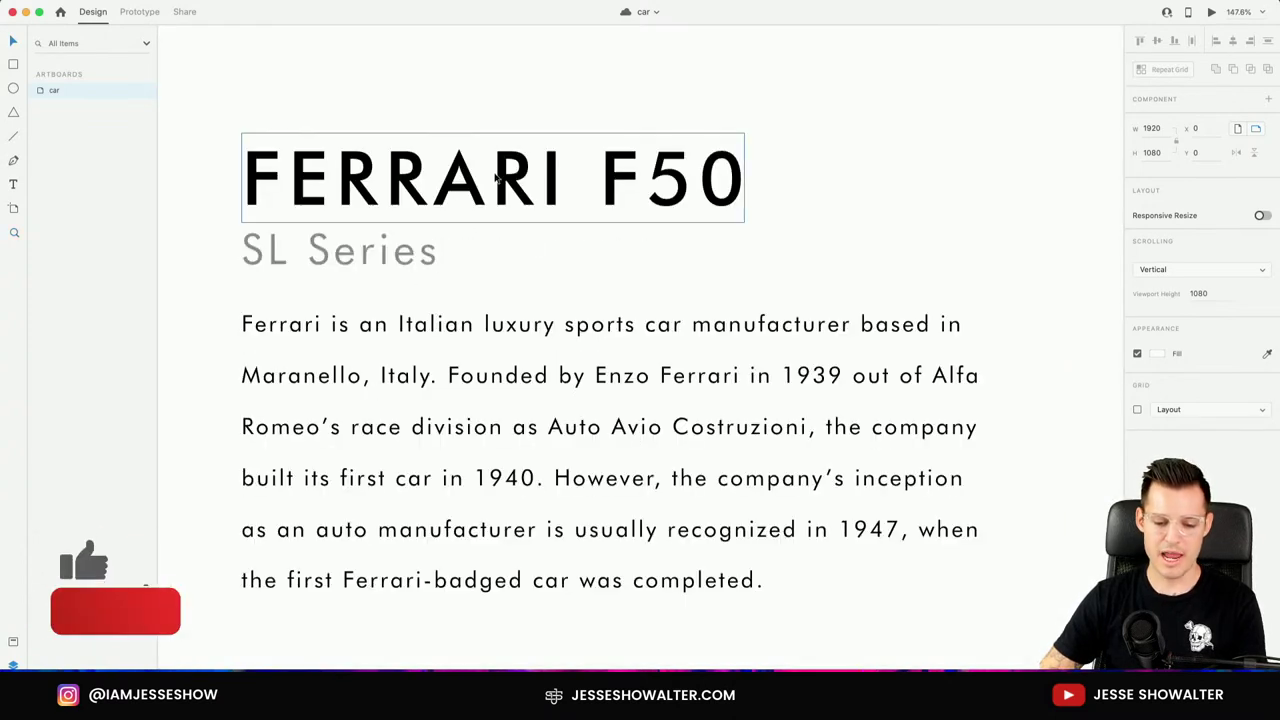
double_click(568, 396)
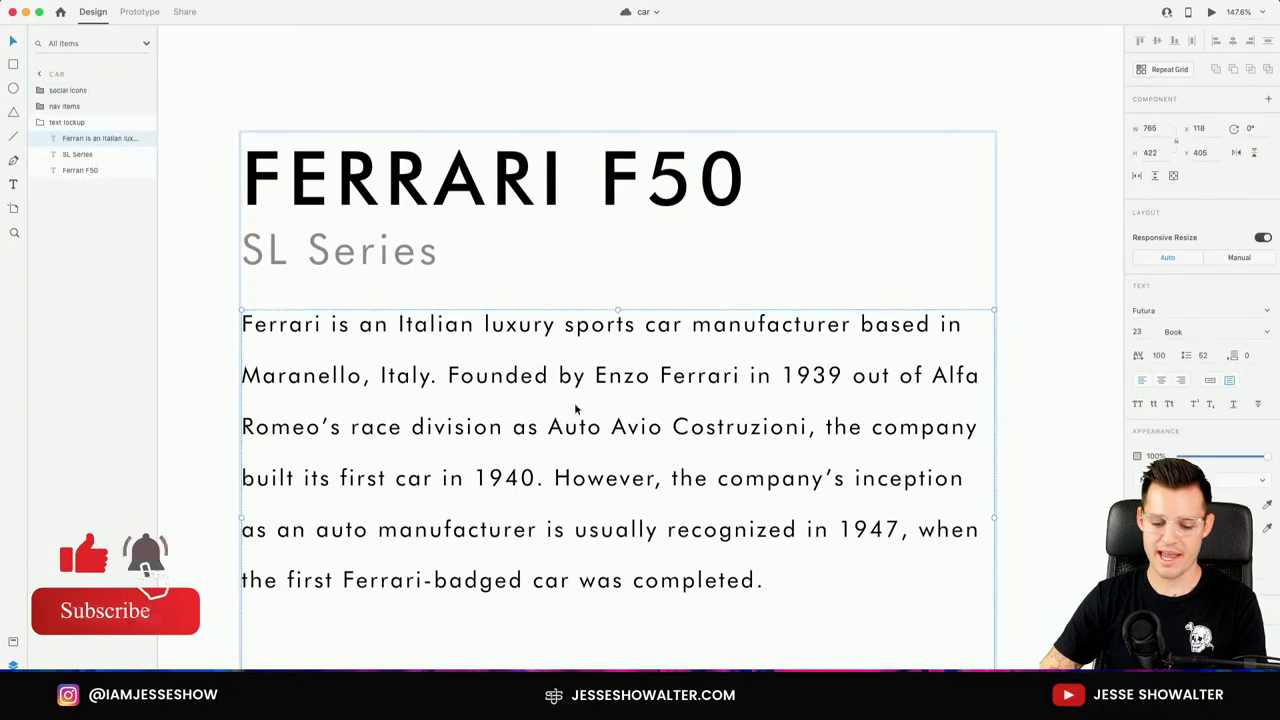
scroll(600, 400, down, 4)
drag(603, 537, 618, 428)
scroll(618, 428, down, 5)
scroll(617, 429, up, 3)
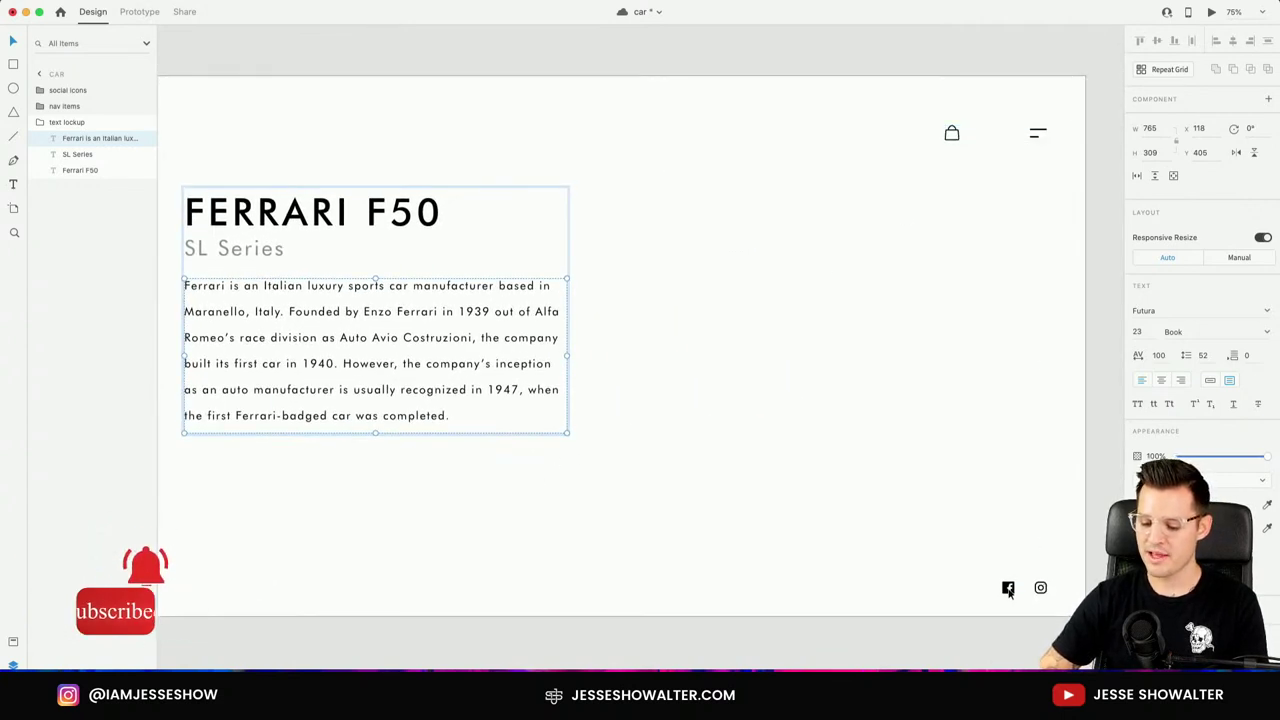
Narrow the window to uncover the desktop files and preview the car images from 1.png through 9.png.
drag(1278, 332, 1192, 332)
click(1237, 25)
key(space)
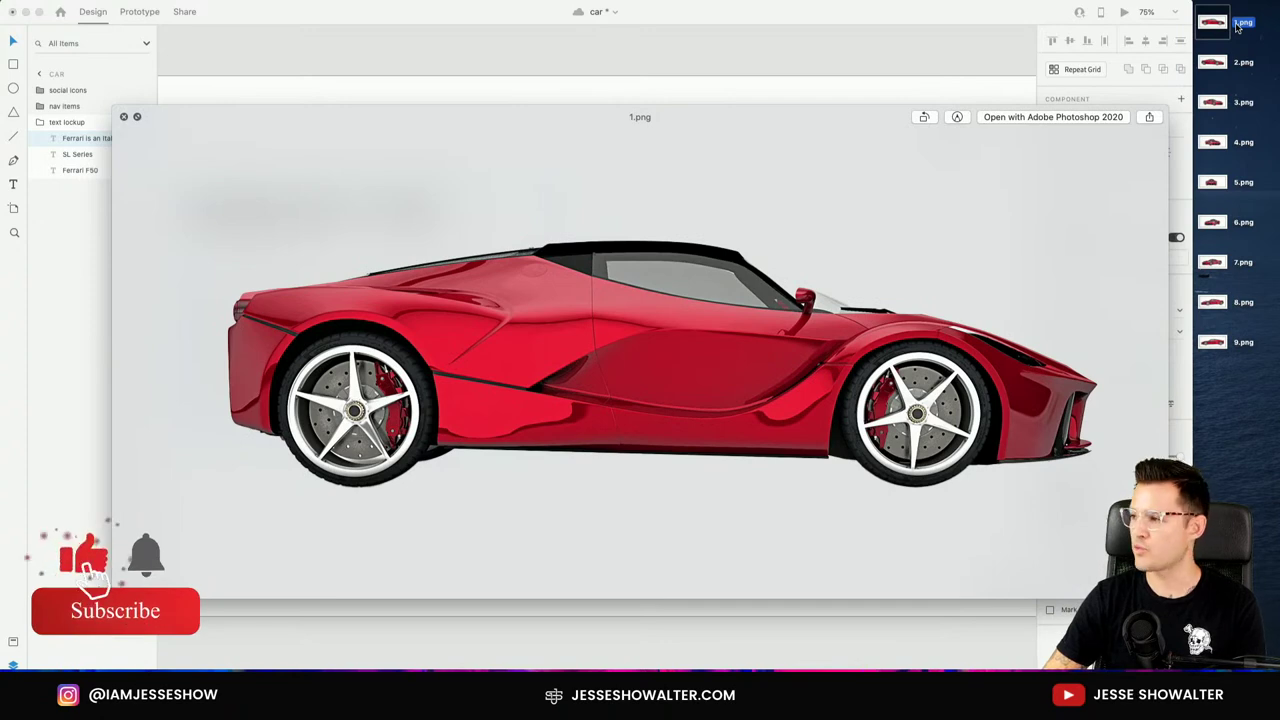
key(Down)
key(Down)
key(Down)
key(Down)
key(Down)
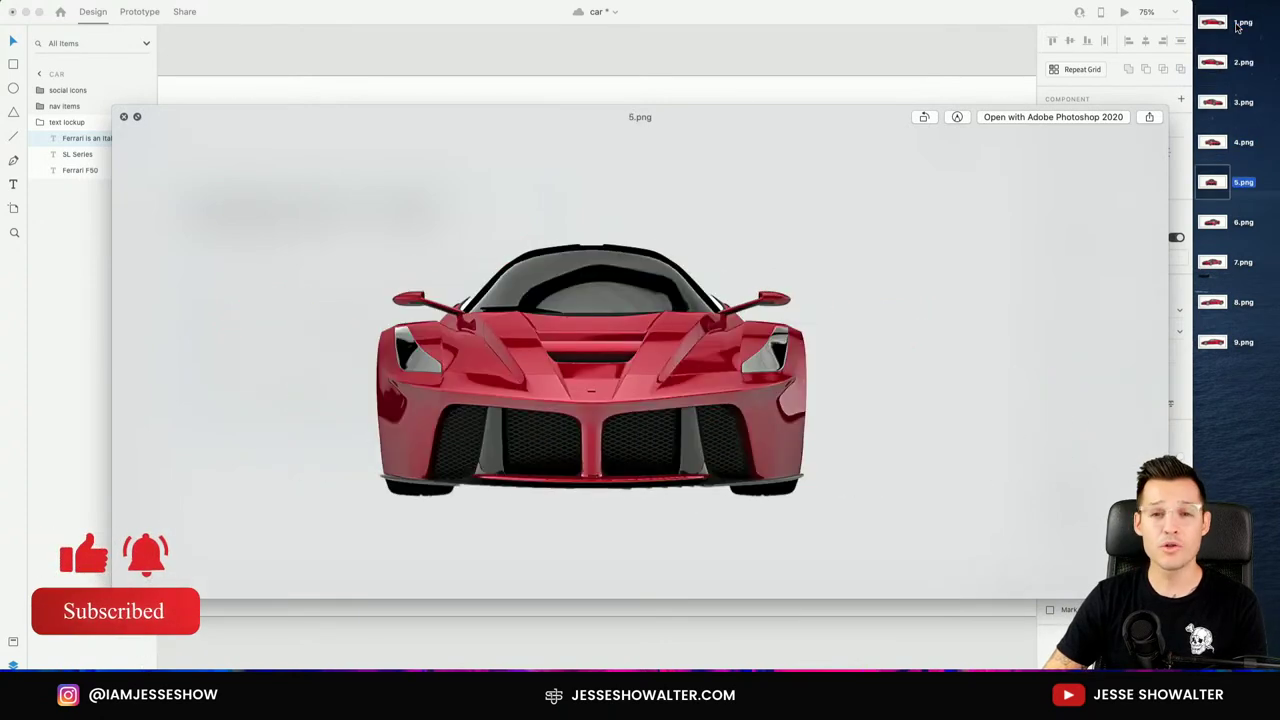
key(Down)
key(Down)
key(Down)
key(Up)
key(Up)
key(Up)
key(Up)
key(Up)
key(Up)
key(Up)
key(Up)
key(Down)
key(Down)
key(Down)
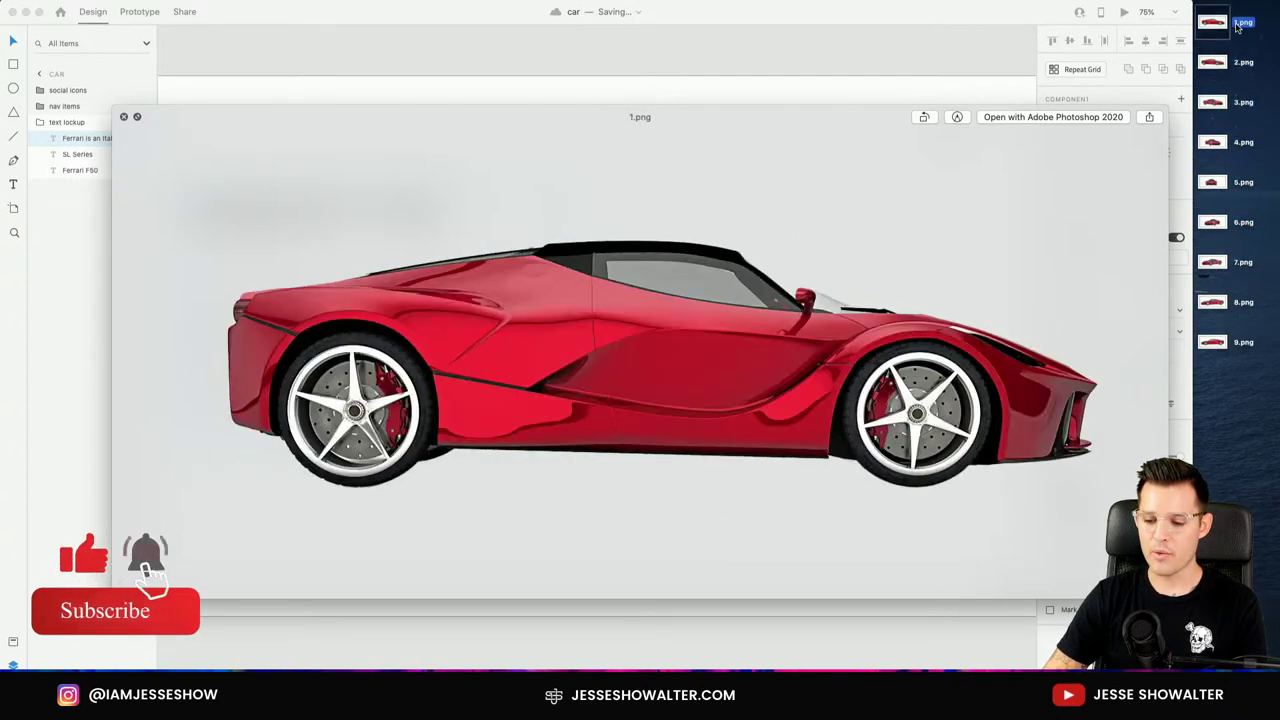
key(Down)
key(Down)
key(Down)
key(Down)
key(Down)
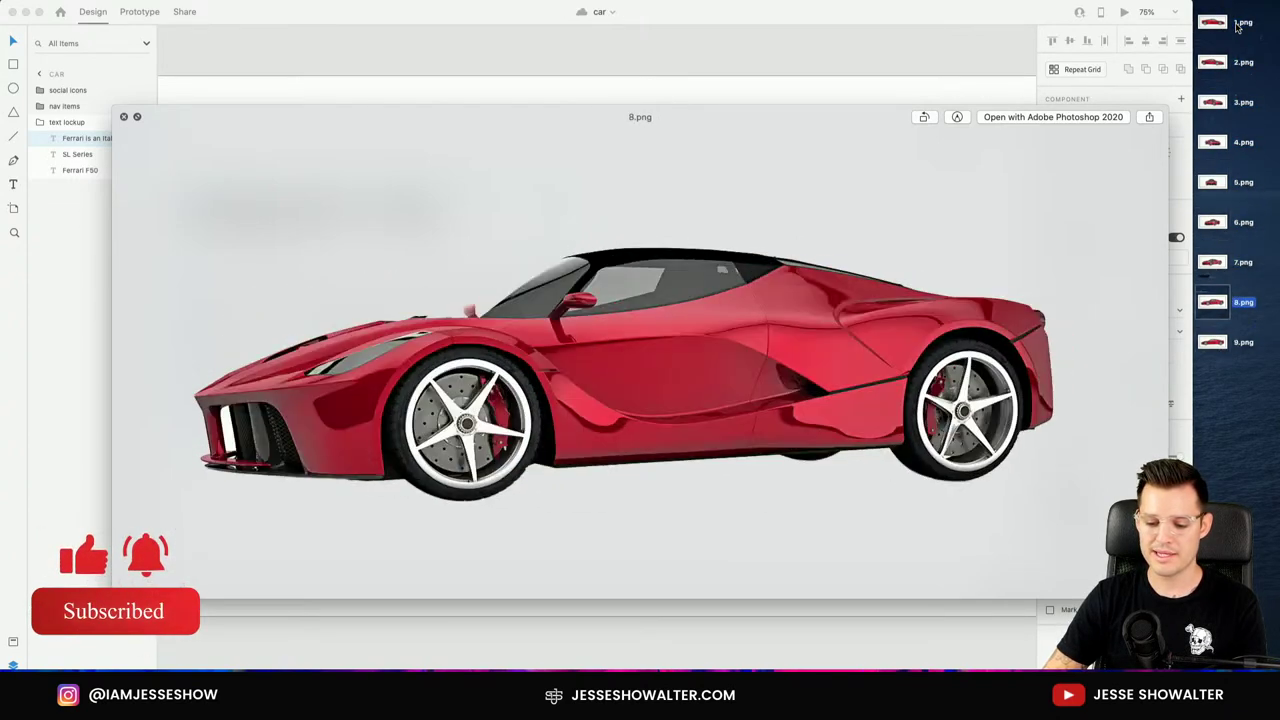
key(Up)
key(Up)
key(Up)
key(Up)
key(Up)
key(Up)
key(space)
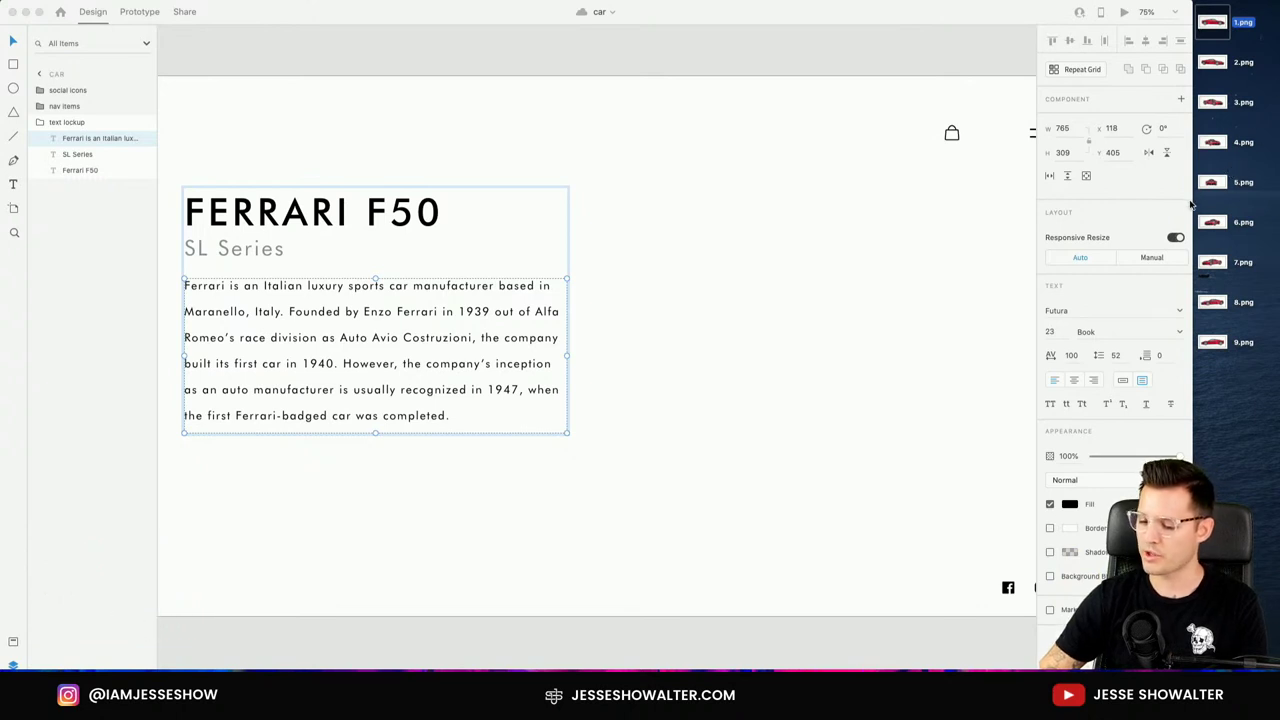
Clear the text selection, bring the whole car artboard into view and select the desktop images 1.png to 9.png.
click(1260, 370)
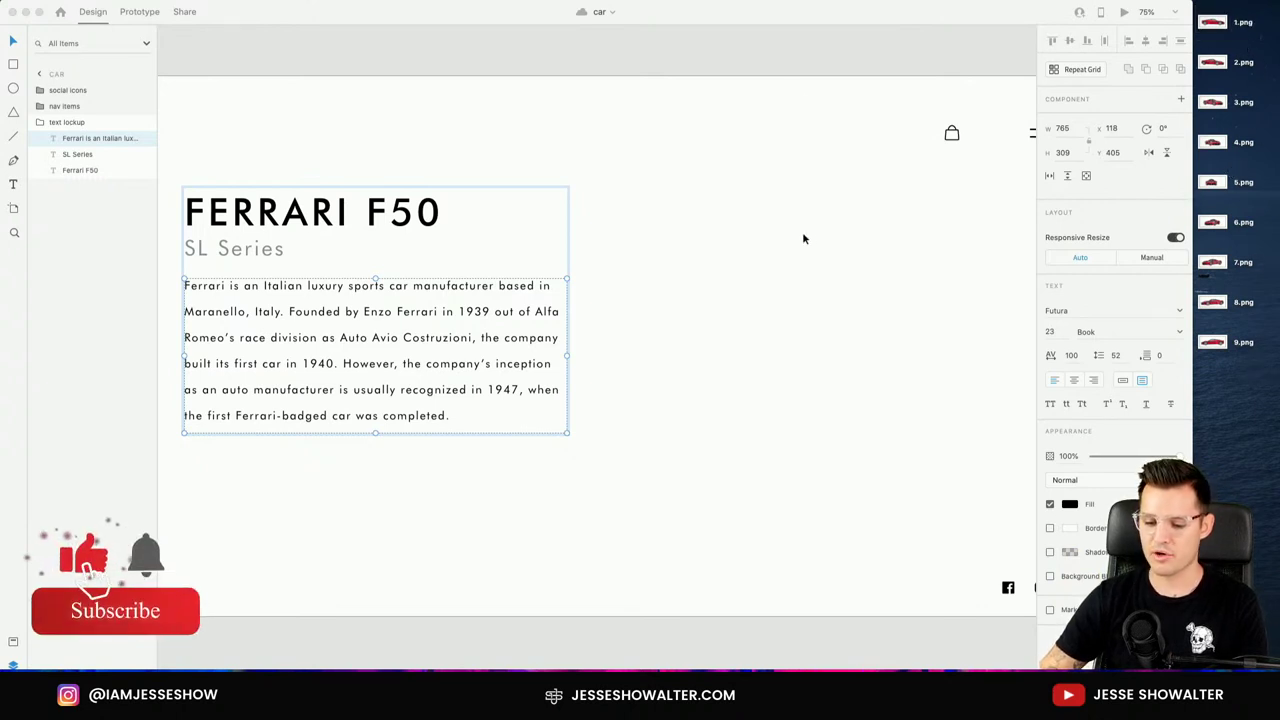
click(794, 61)
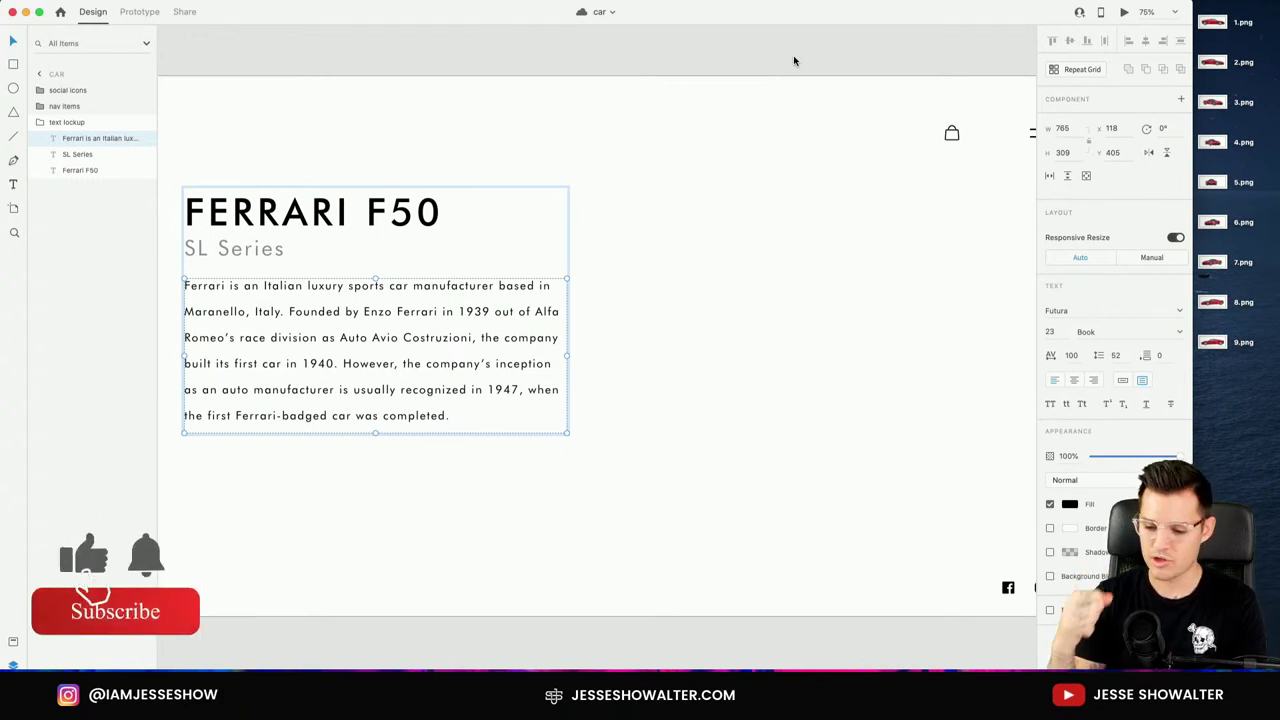
click(795, 61)
key(super+0)
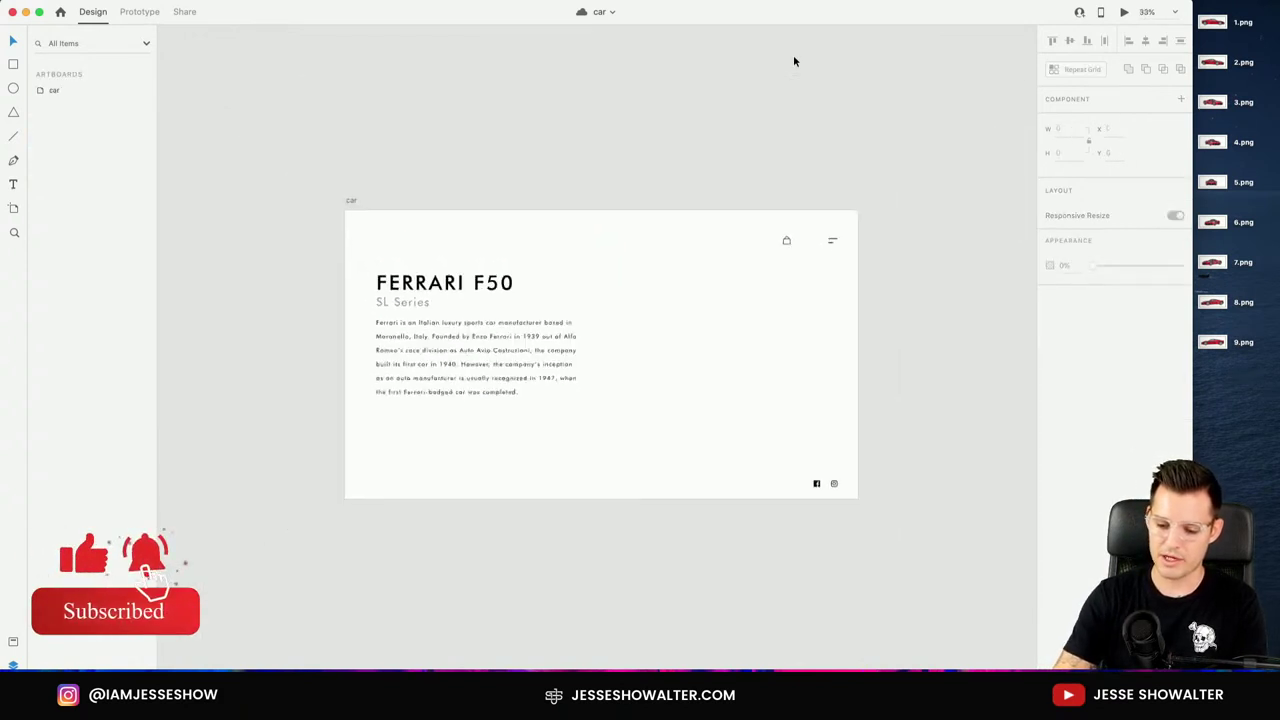
scroll(600, 350, right, 3)
key(z)
scroll(951, 541, up, 2)
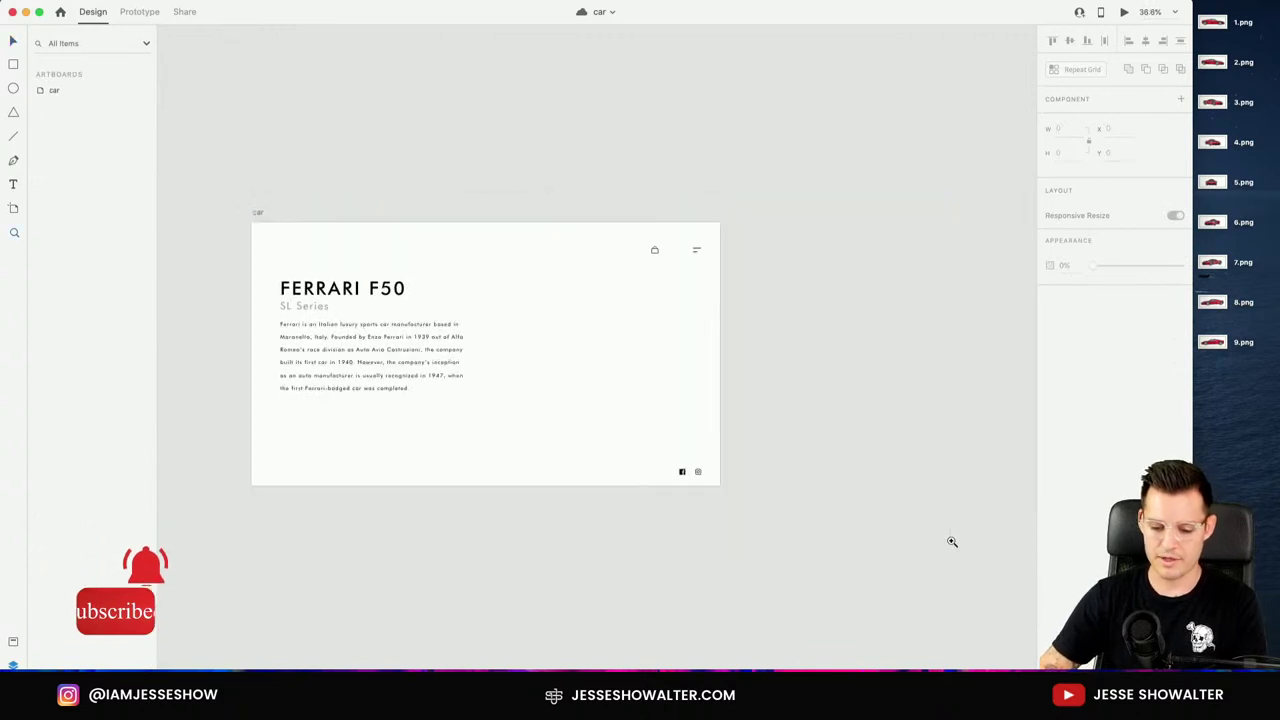
drag(255, 208, 904, 518)
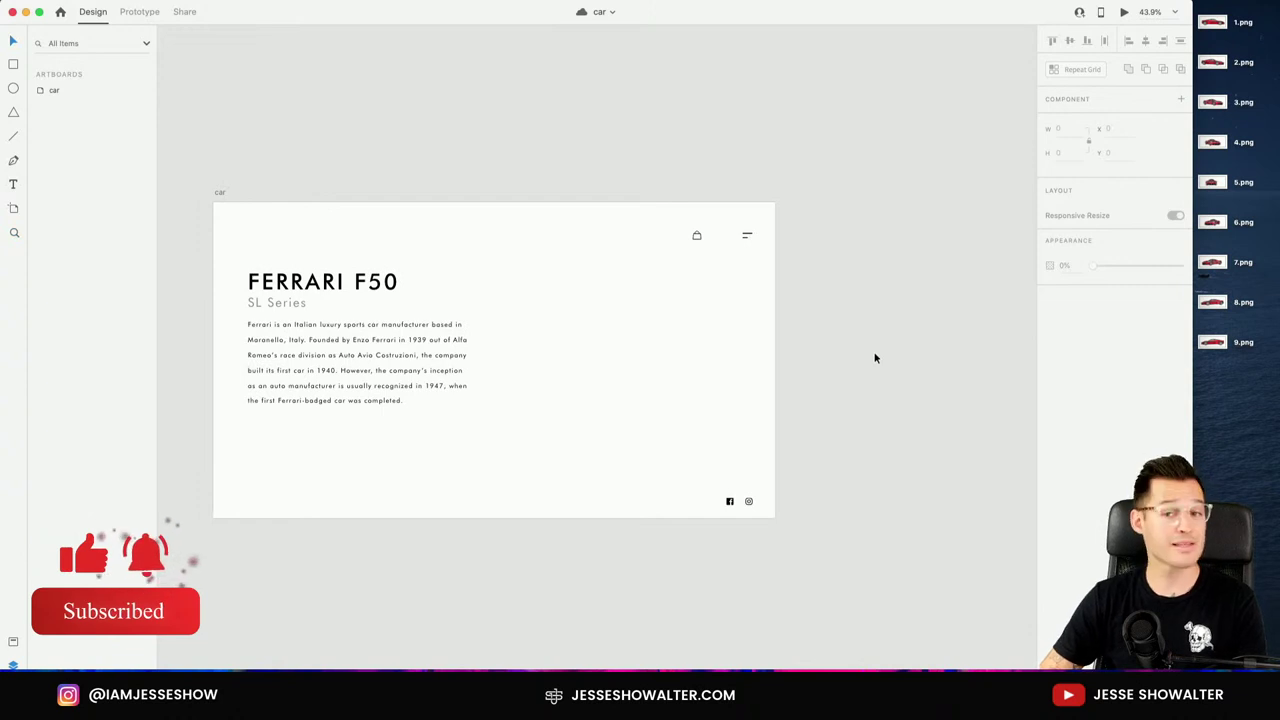
scroll(884, 353, right, 2)
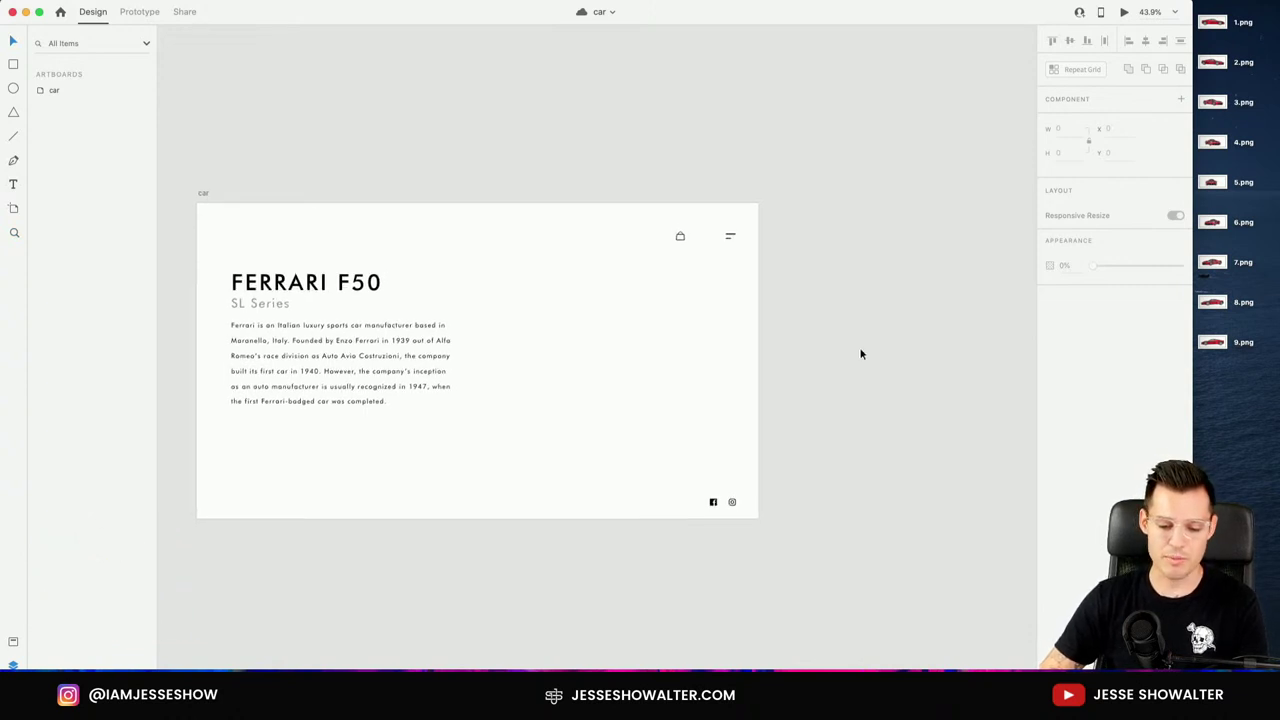
drag(1249, 392, 1213, 22)
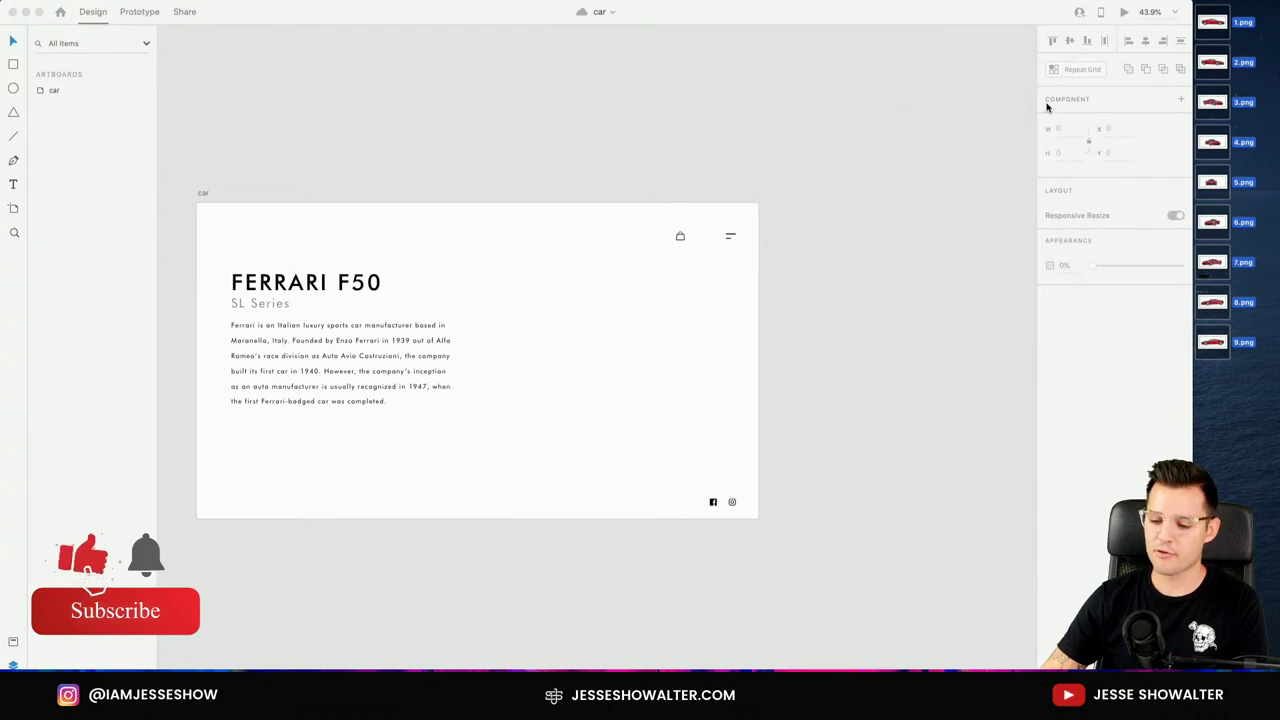
Add a tall freehand artboard and an iPhone X, XS, 11 Pro artboard beside the car artboard.
click(983, 121)
scroll(600, 180, down, 2)
click(231, 145)
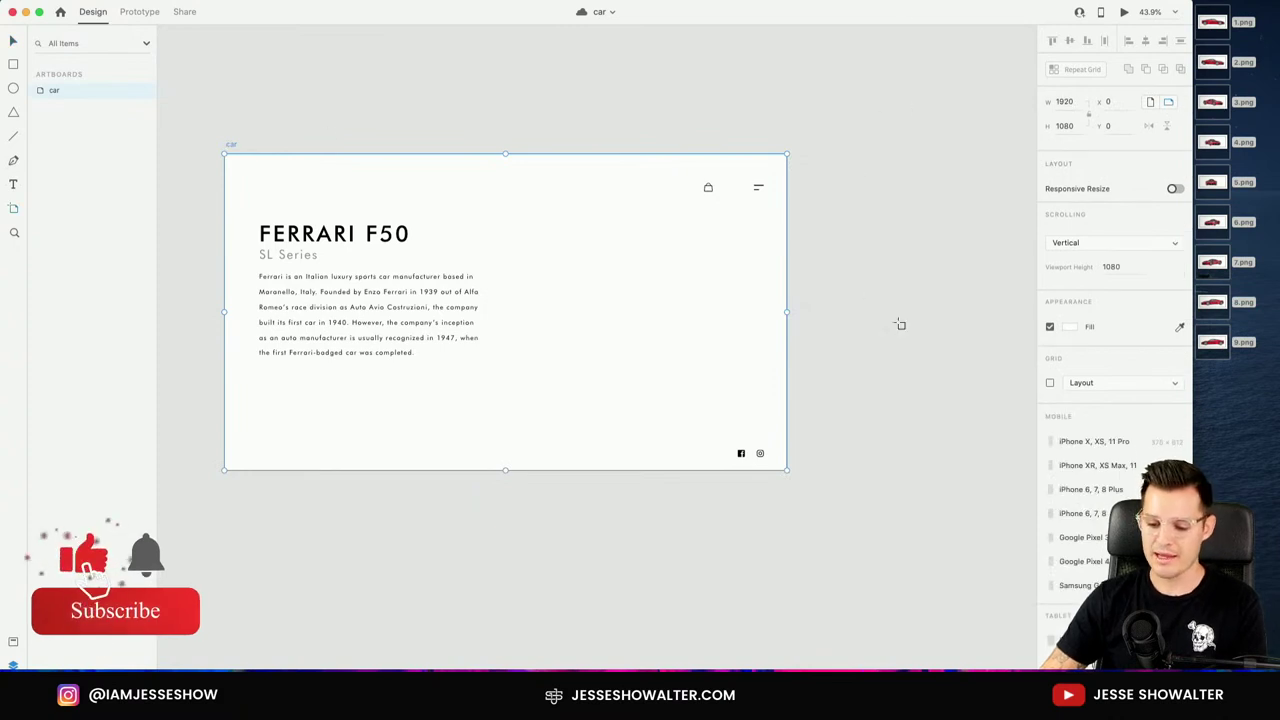
drag(843, 143, 981, 511)
click(1100, 422)
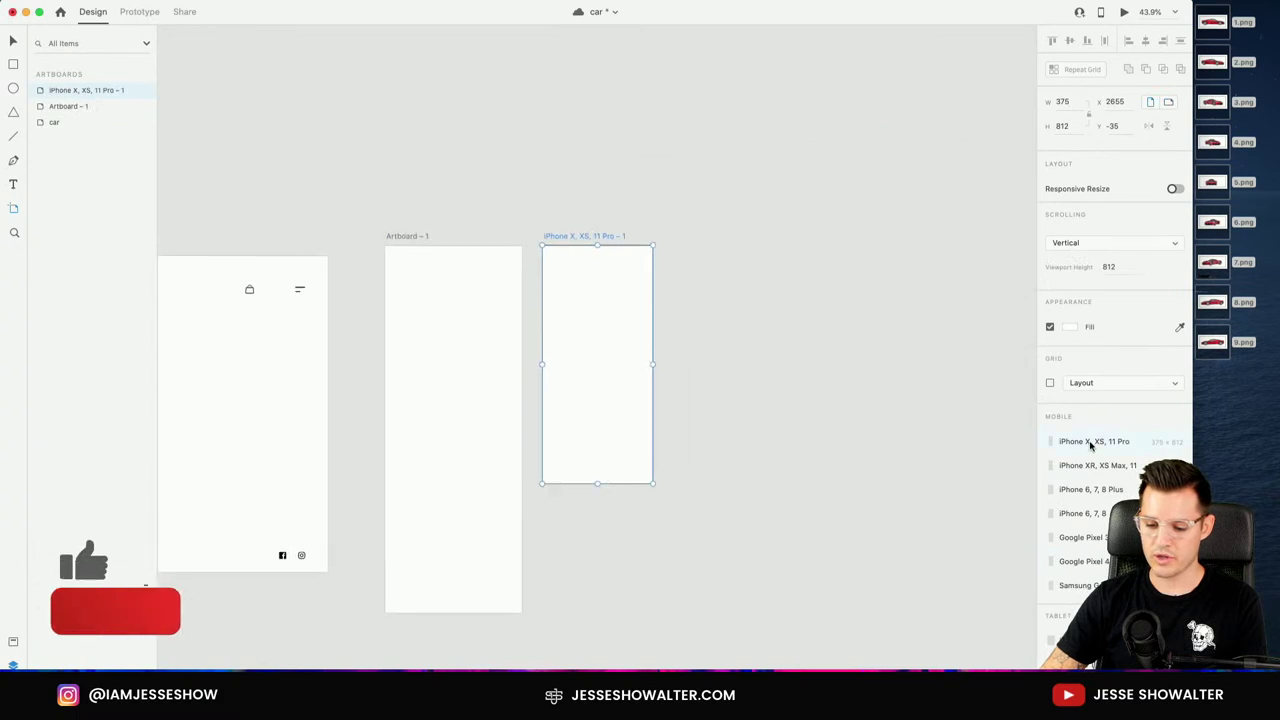
Delete the freehand artboard and the iPhone artboard, keeping only the car artboard.
shift+click(409, 237)
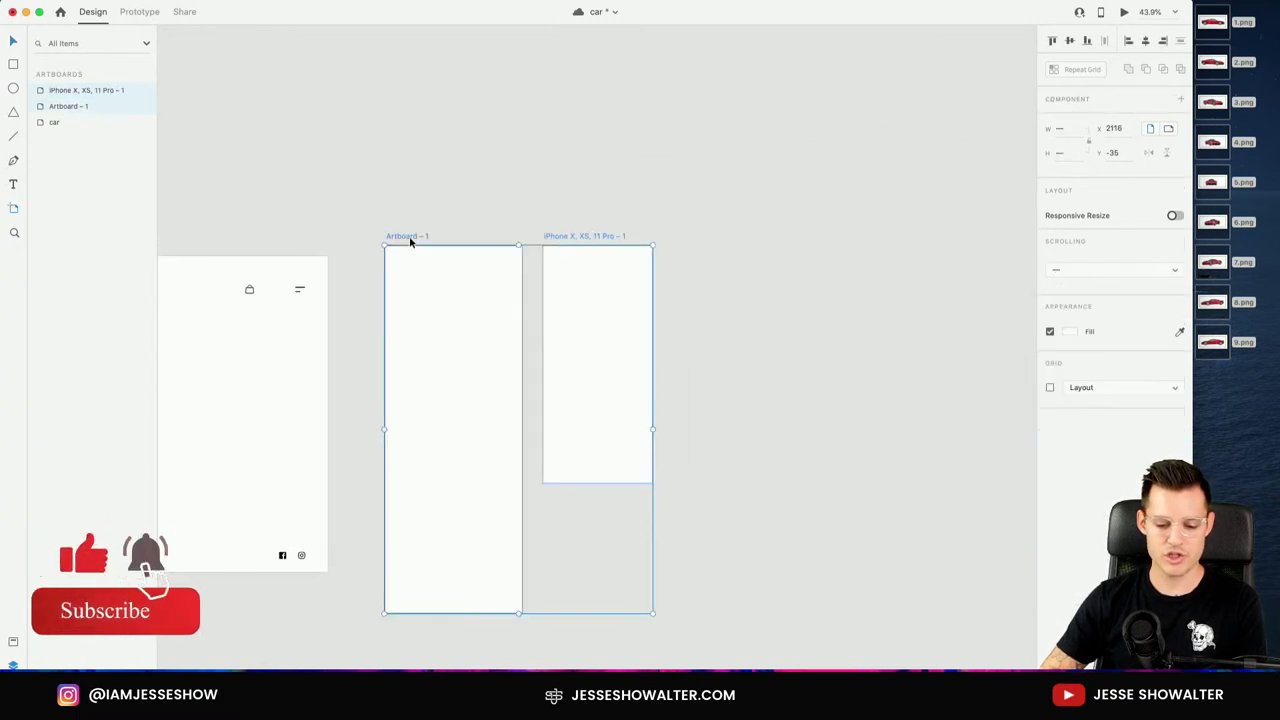
key(Delete)
drag(409, 237, 811, 133)
scroll(811, 160, left, 4)
key(z)
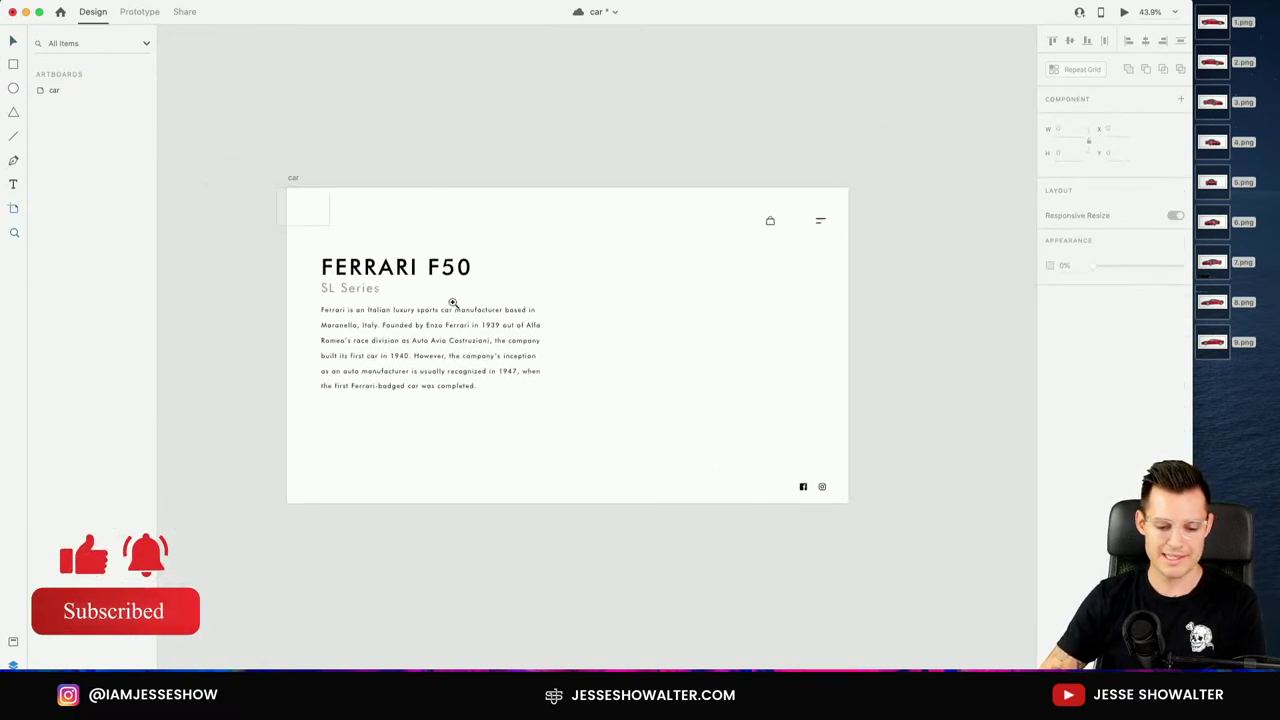
click(800, 480)
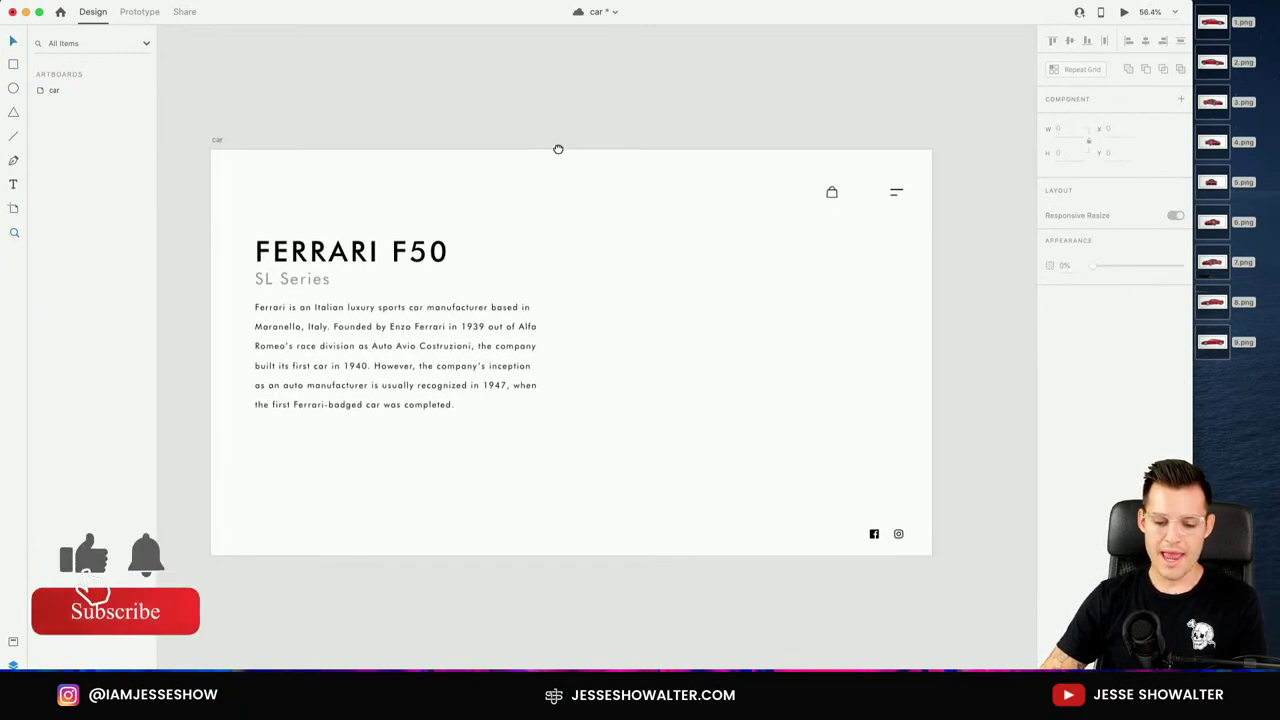
click(217, 143)
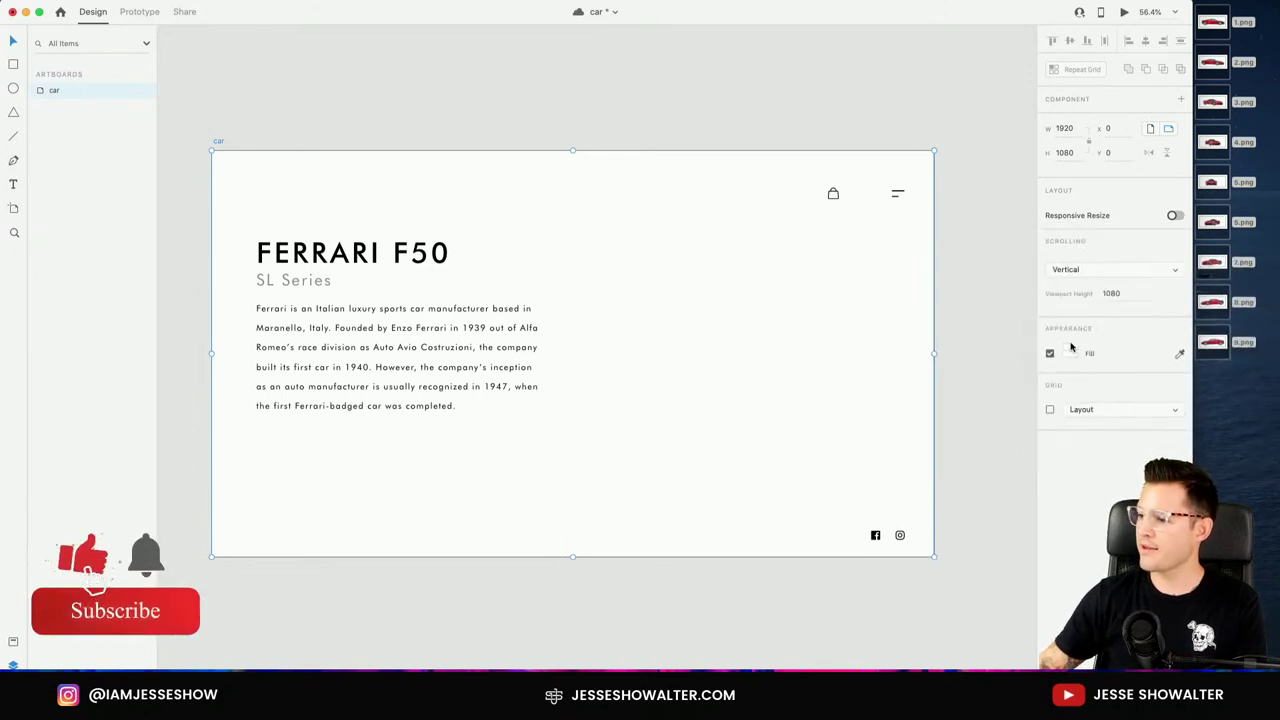
click(718, 245)
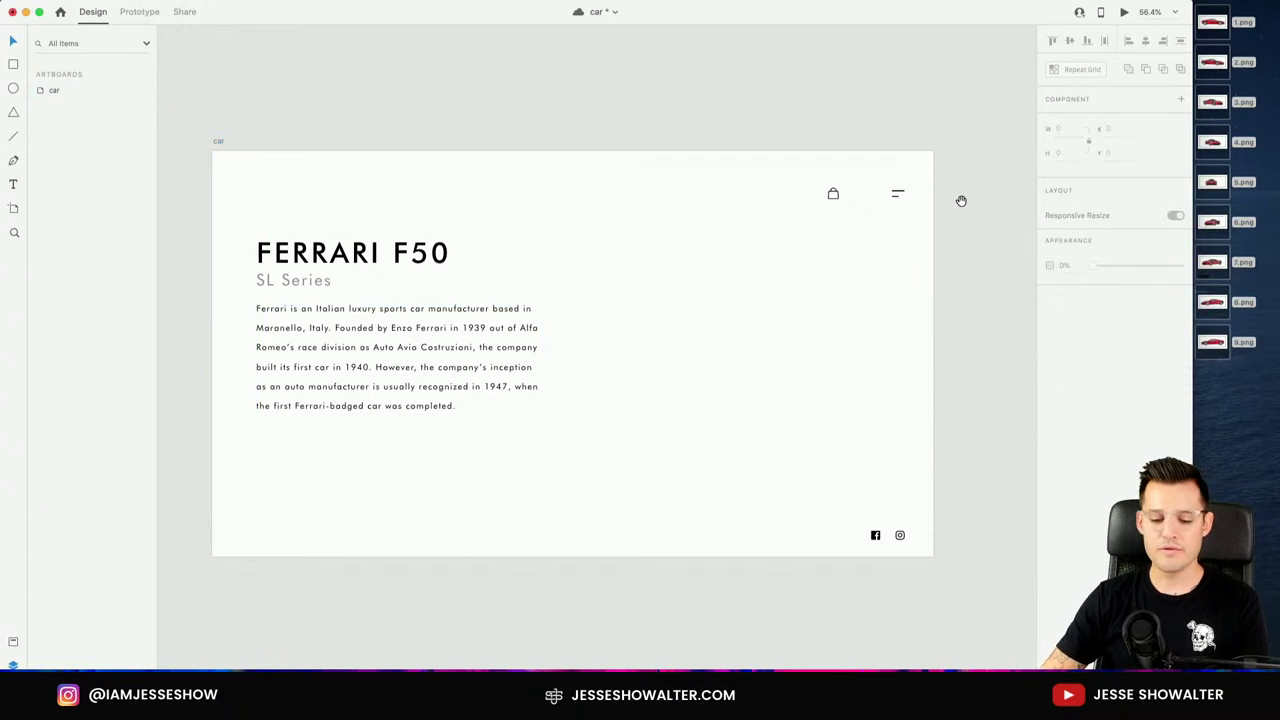
Place the nine car images from the desktop on the pasteboard beside the car artboard, and restore the window to full width.
scroll(962, 207, right, 8)
drag(1218, 26, 823, 186)
scroll(895, 112, right, 6)
click(366, 115)
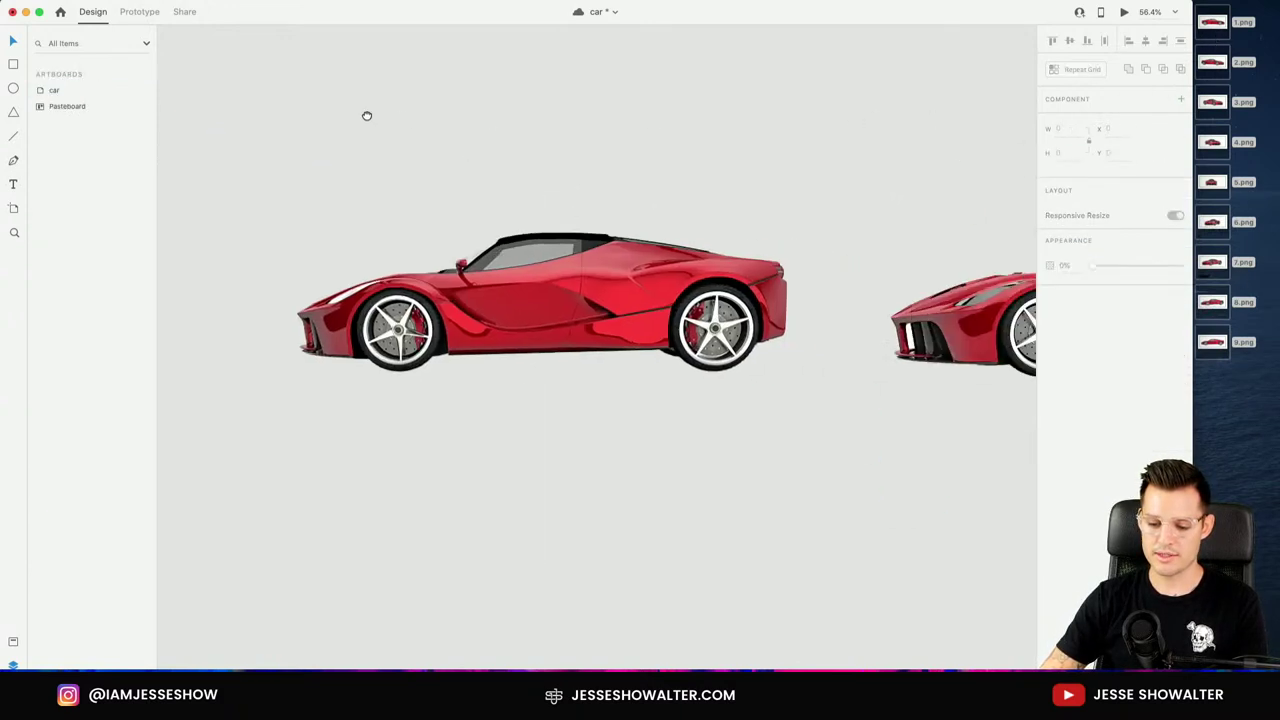
key(super+minus)
key(super+minus)
key(super+minus)
key(super+minus)
key(super+minus)
key(super+minus)
key(super+plus)
key(super+plus)
key(super+plus)
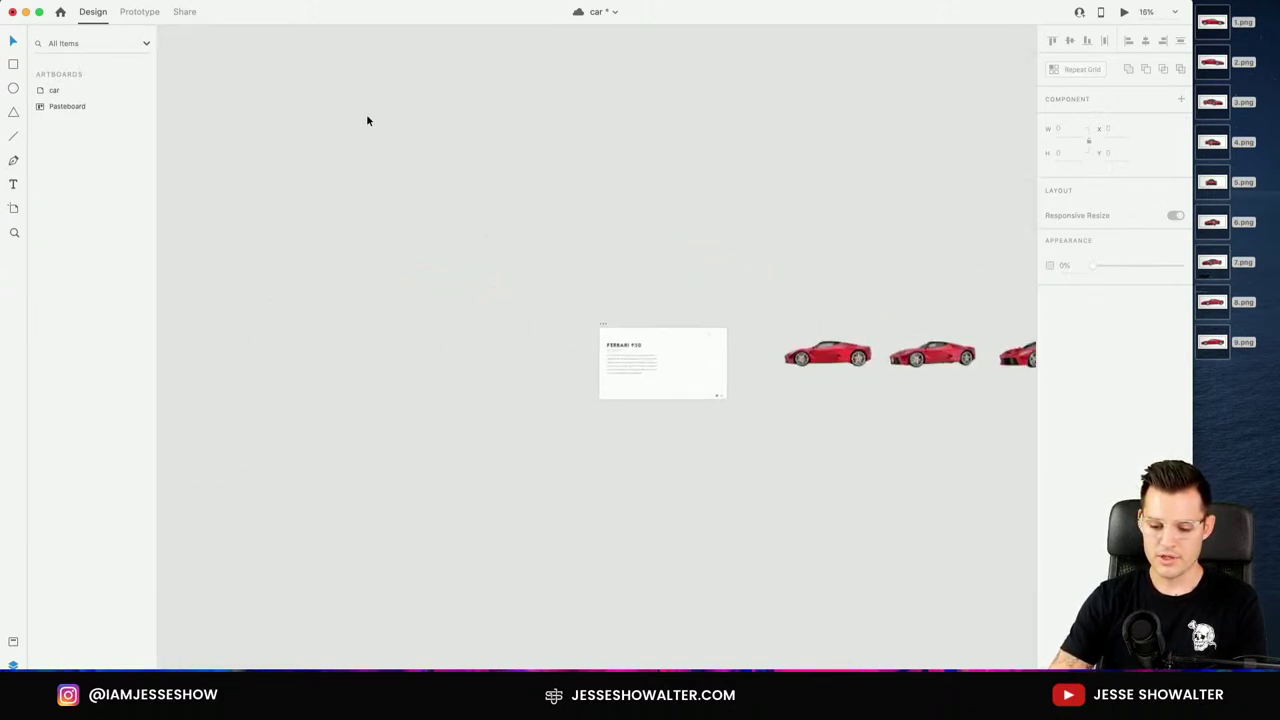
double_click(822, 22)
Select all nine car images and move the row above the car artboard.
scroll(737, 246, right, 10)
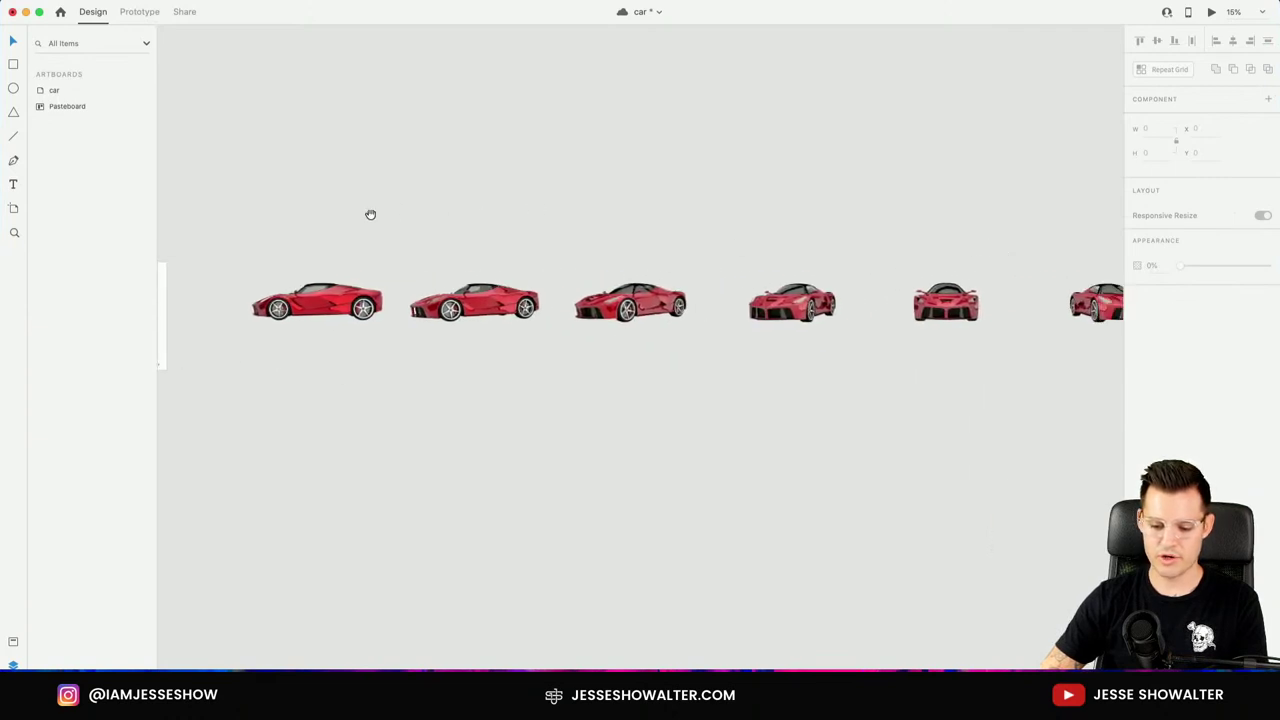
key(super+minus)
key(super+minus)
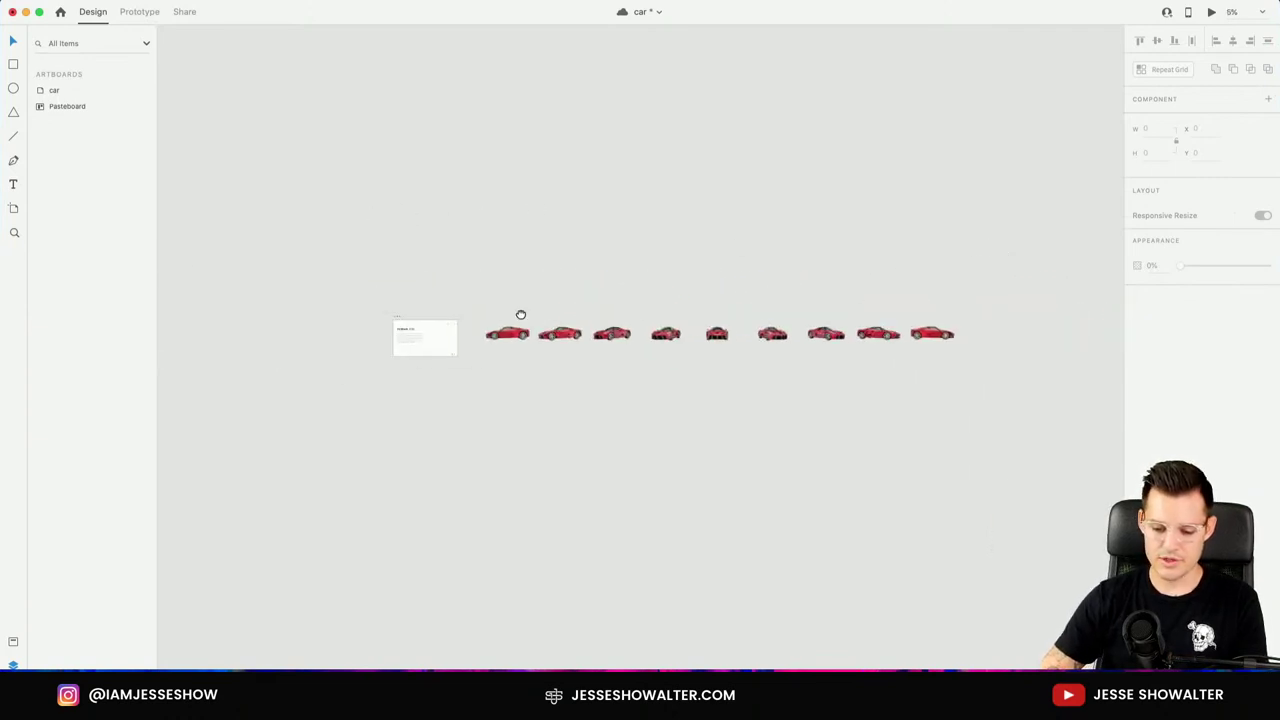
drag(1005, 308, 245, 302)
drag(409, 268, 932, 392)
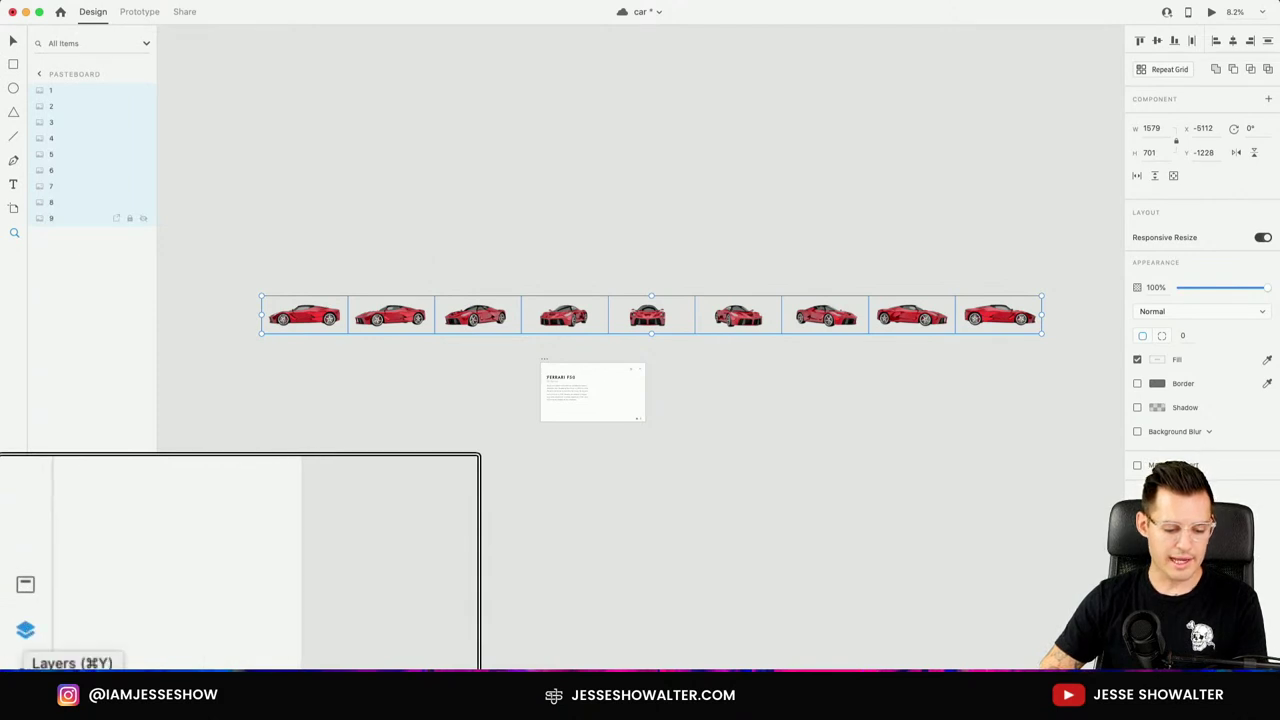
Switch from the layer list to the plugin list and return to the layers.
click(13, 655)
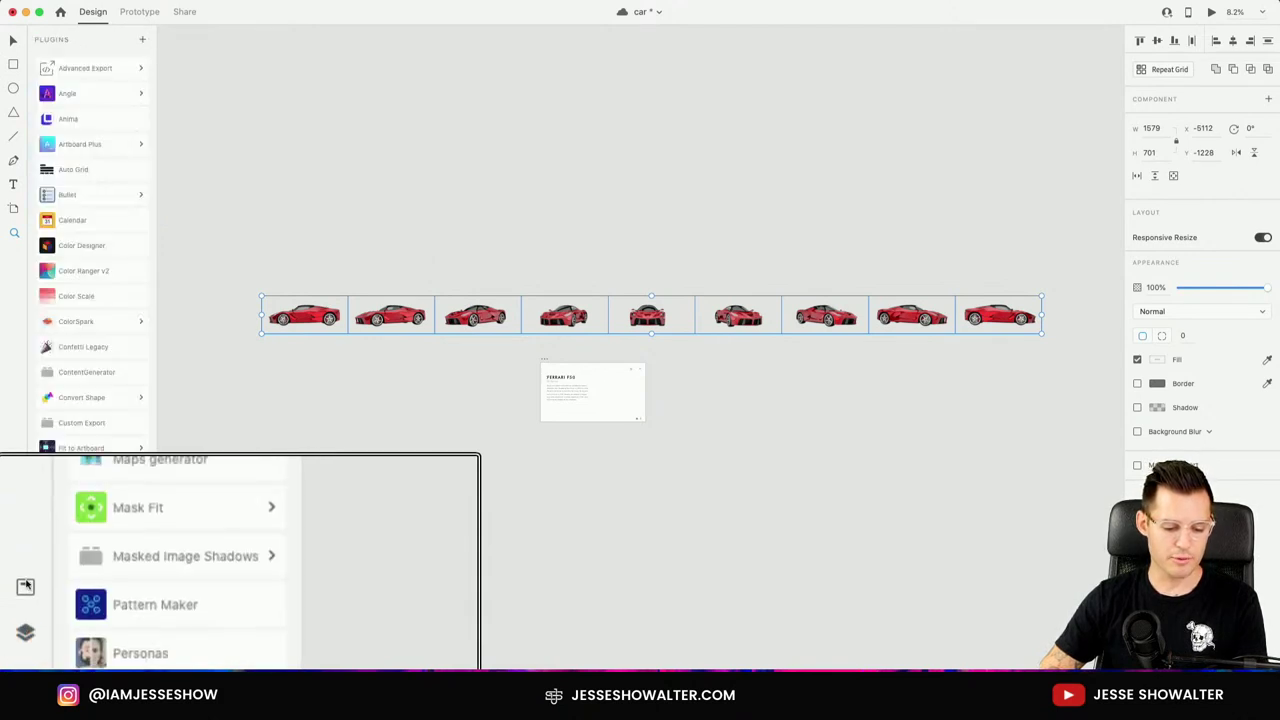
click(13, 608)
click(26, 631)
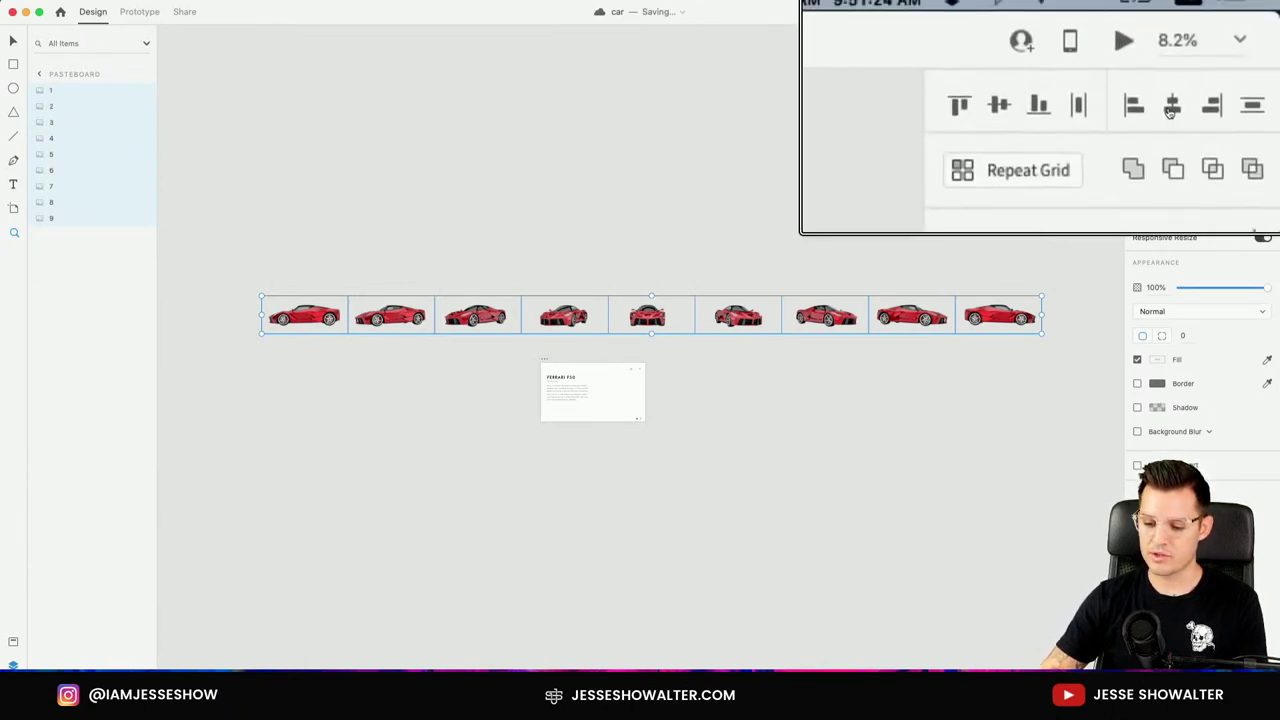
Stack the nine selected car images on top of each other by aligning their horizontal centers.
click(1232, 40)
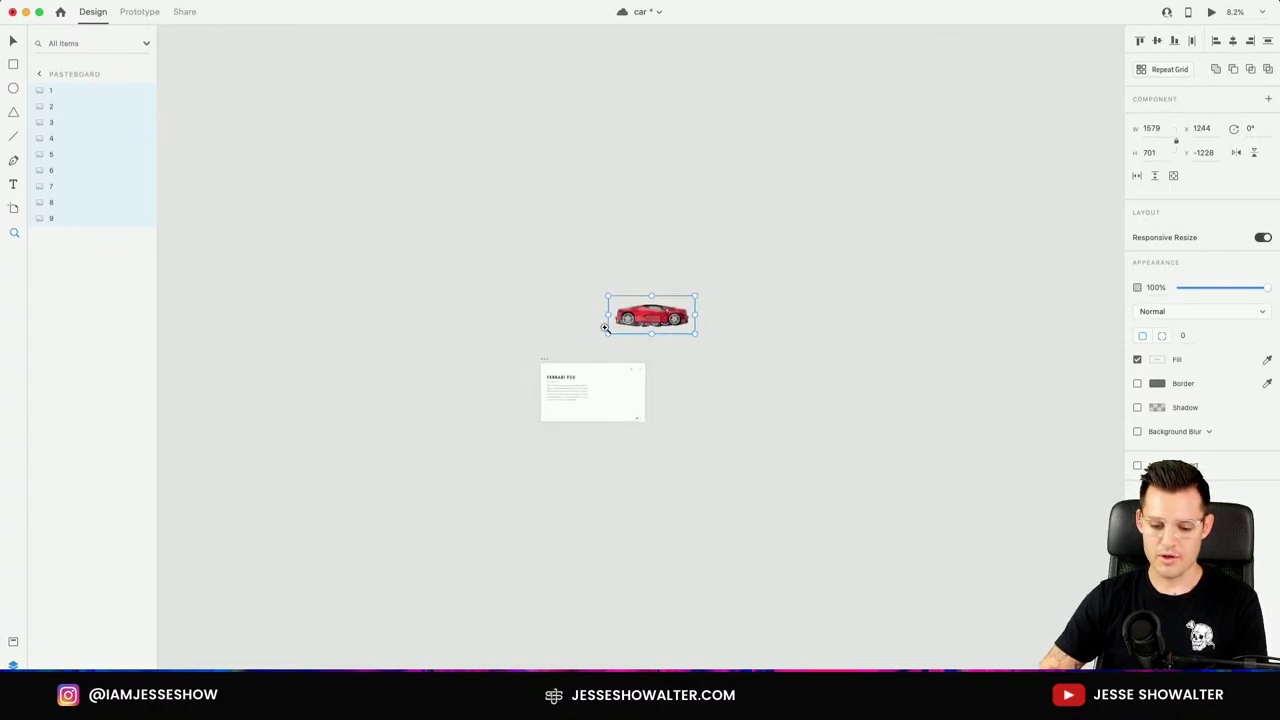
scroll(603, 329, up, 10)
scroll(611, 325, down, 8)
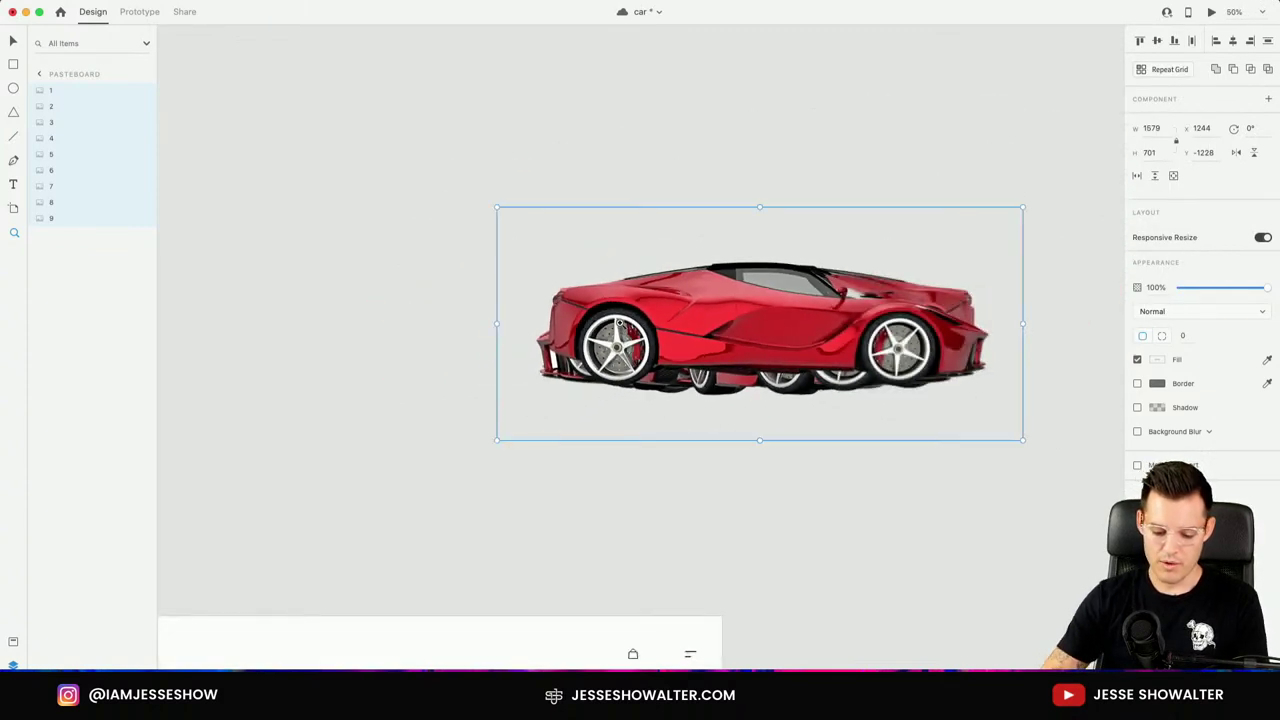
scroll(744, 257, right, 2)
scroll(744, 257, right, 3)
Examine the stacked car images by toggling the visibility of layer 1 and selecting the layers through 9.
click(791, 171)
click(604, 345)
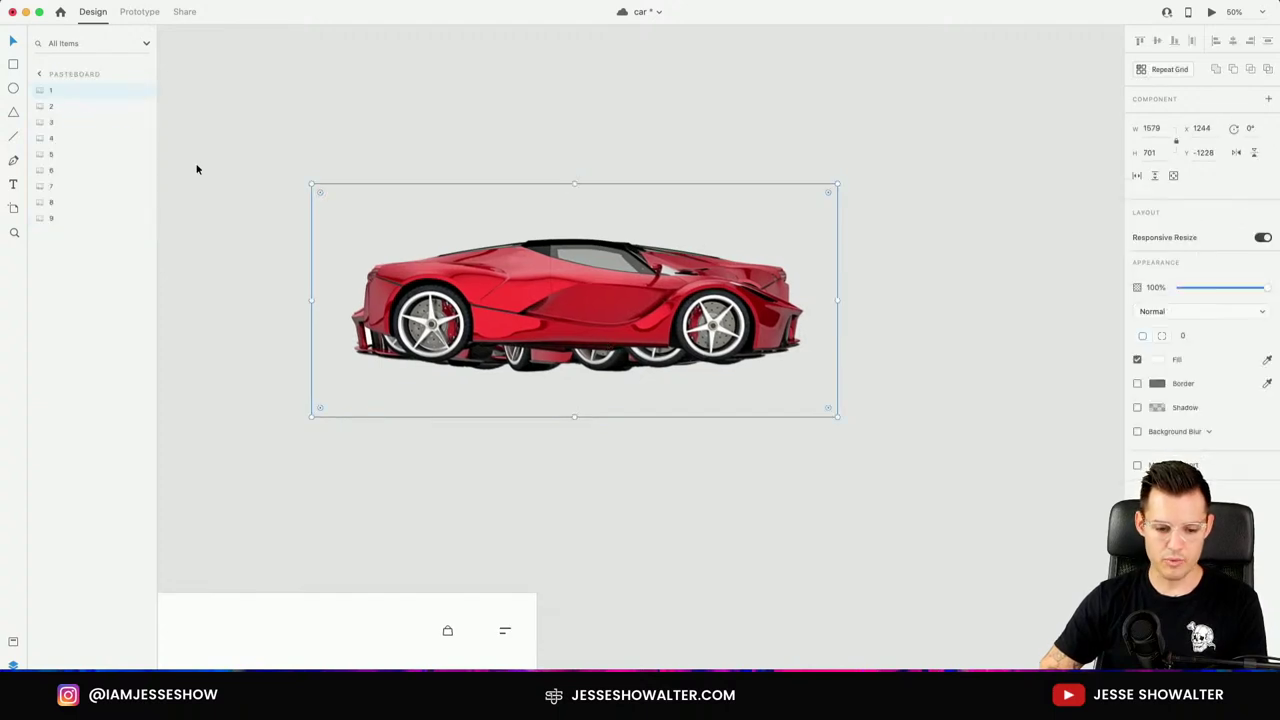
click(144, 93)
click(144, 93)
click(144, 93)
click(144, 93)
shift+click(77, 220)
key(Escape)
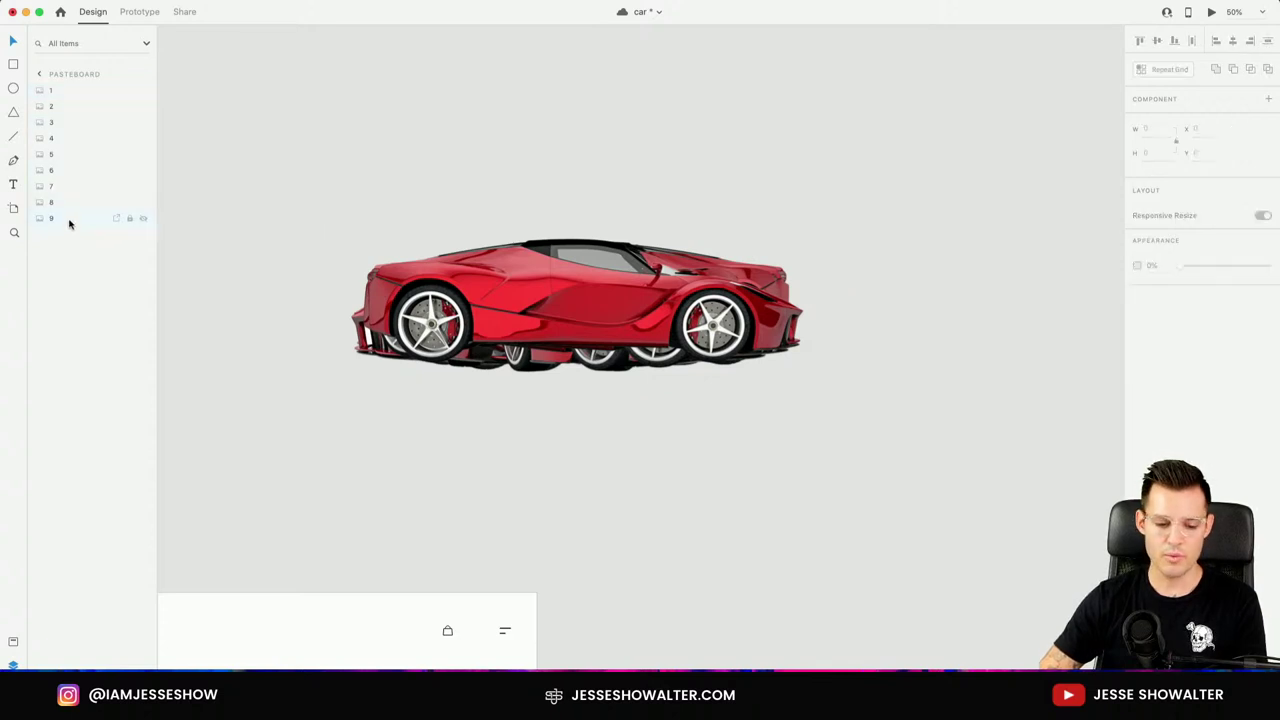
Select all nine stacked car images, layers 1 through 9, and turn them into a single component.
click(69, 221)
shift+click(71, 95)
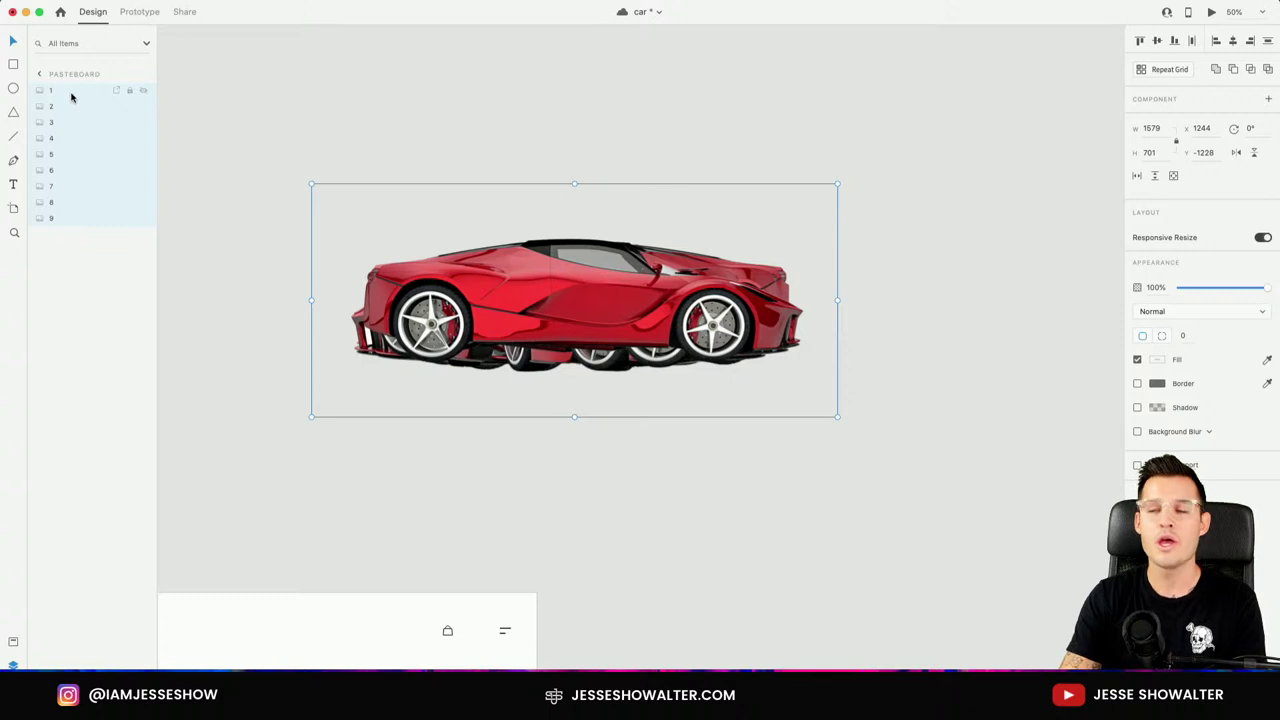
key(super+k)
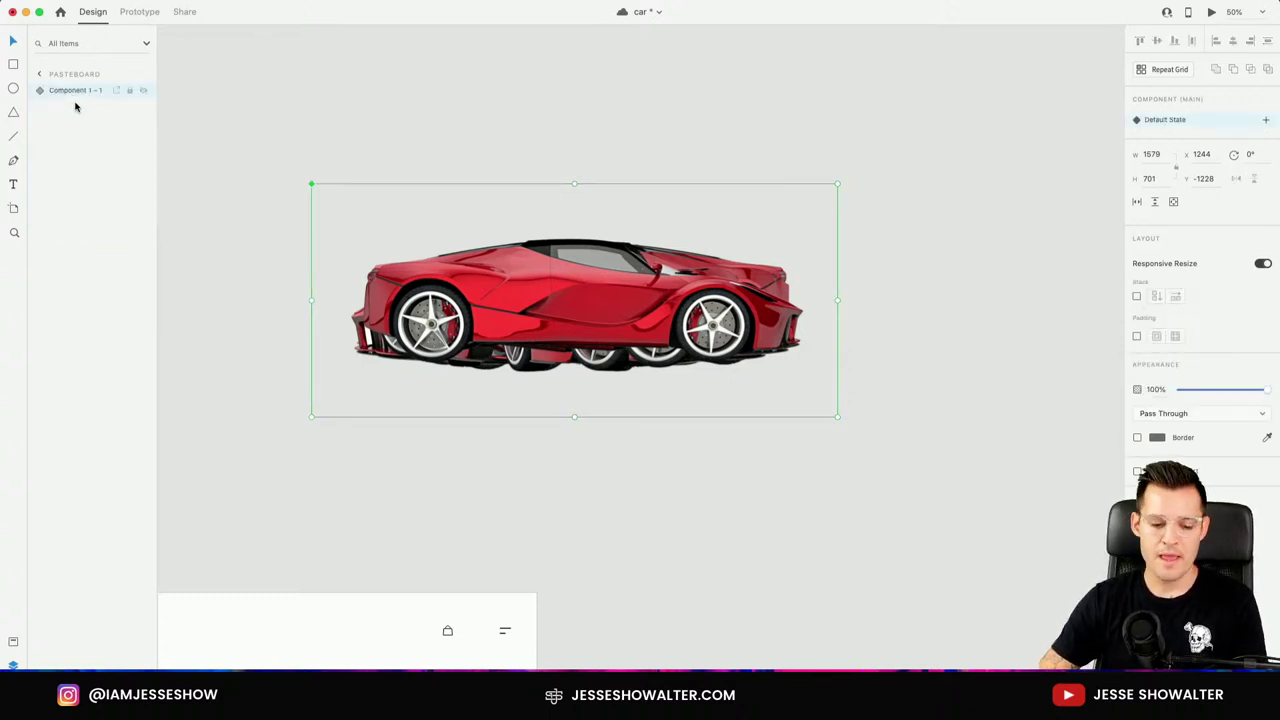
Rename the new component as car in the document assets.
click(13, 643)
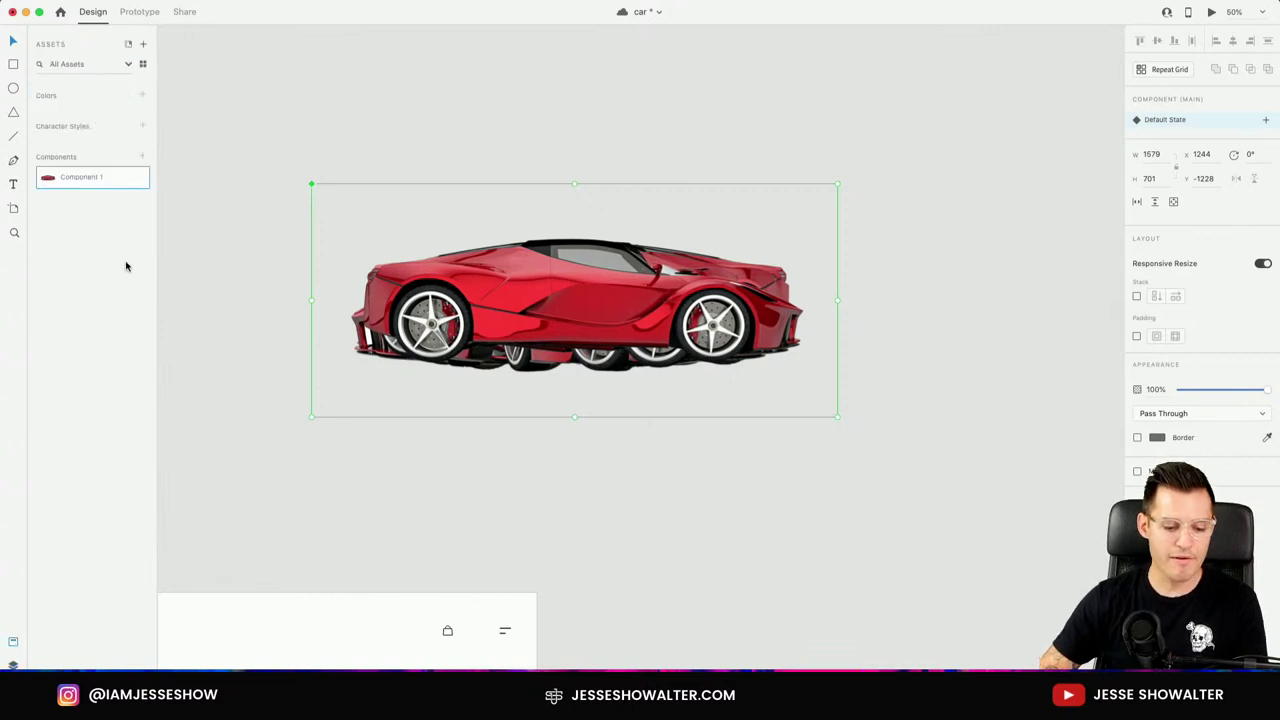
double_click(80, 178)
text(c)
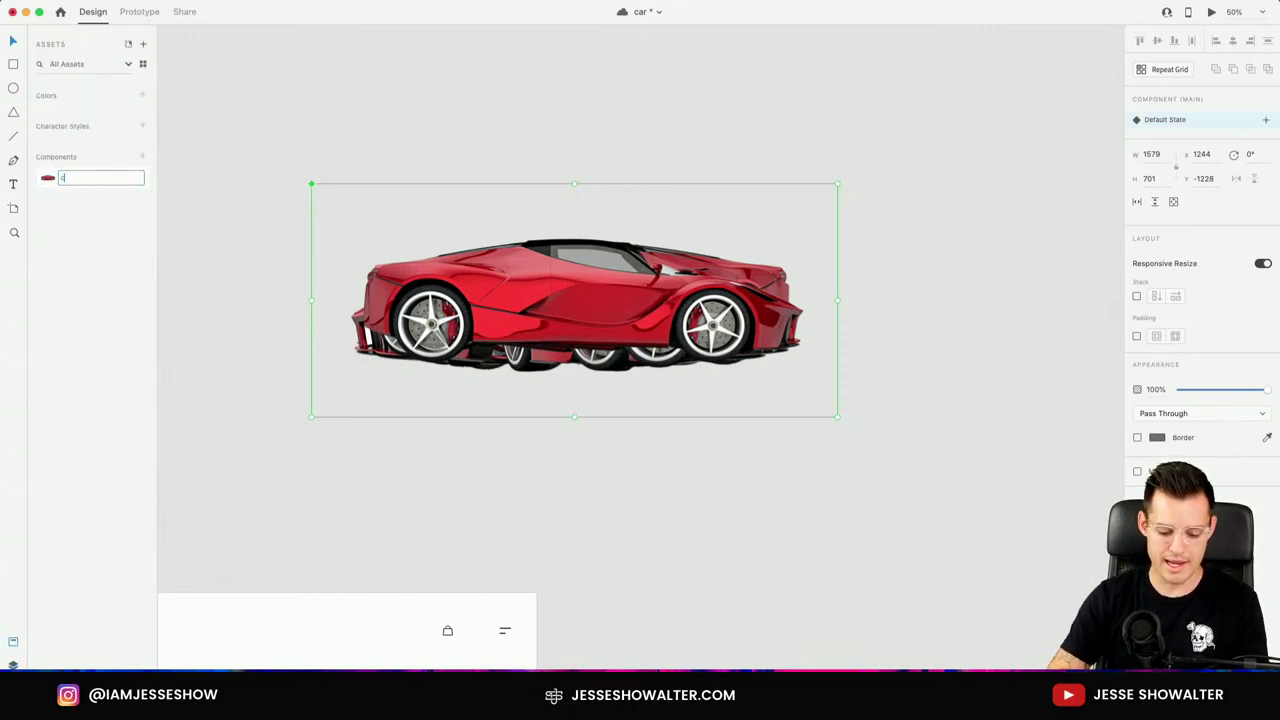
text(ar)
key(Return)
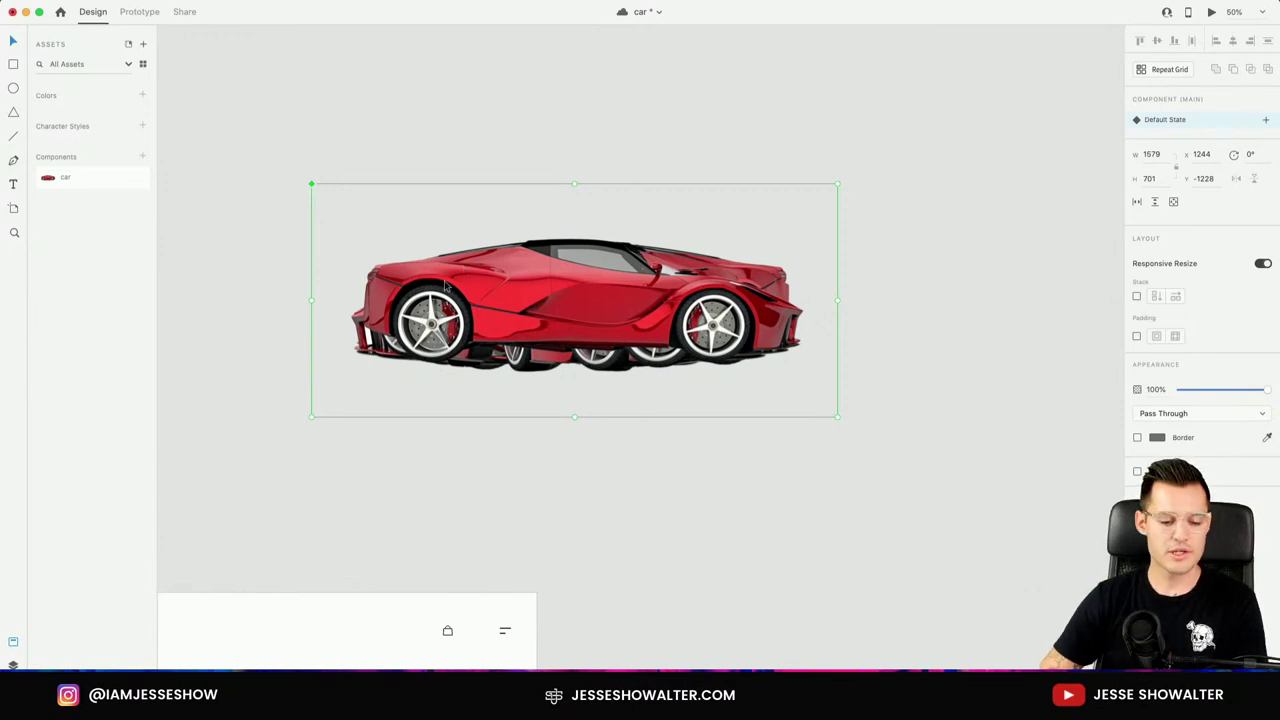
Delete the car component from the canvas and place an instance of it from the assets above the artboard.
scroll(454, 209, down, 5)
scroll(454, 209, right, 3)
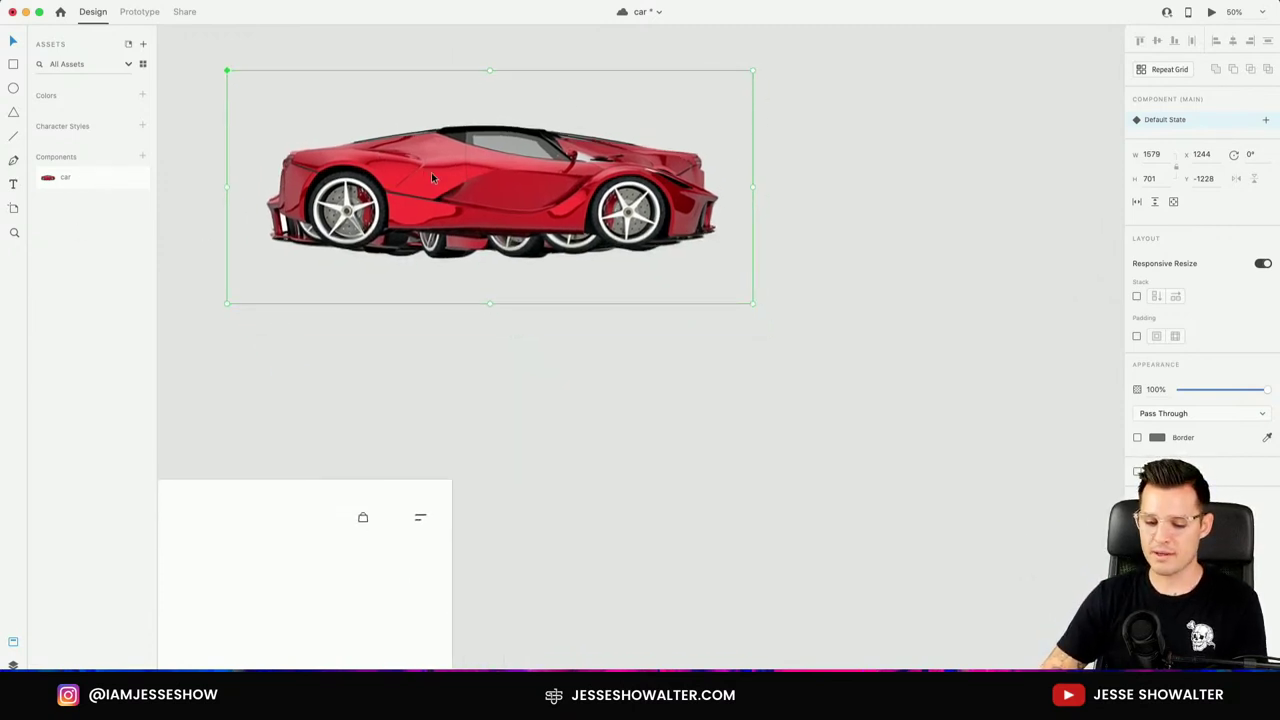
key(Delete)
drag(83, 180, 640, 235)
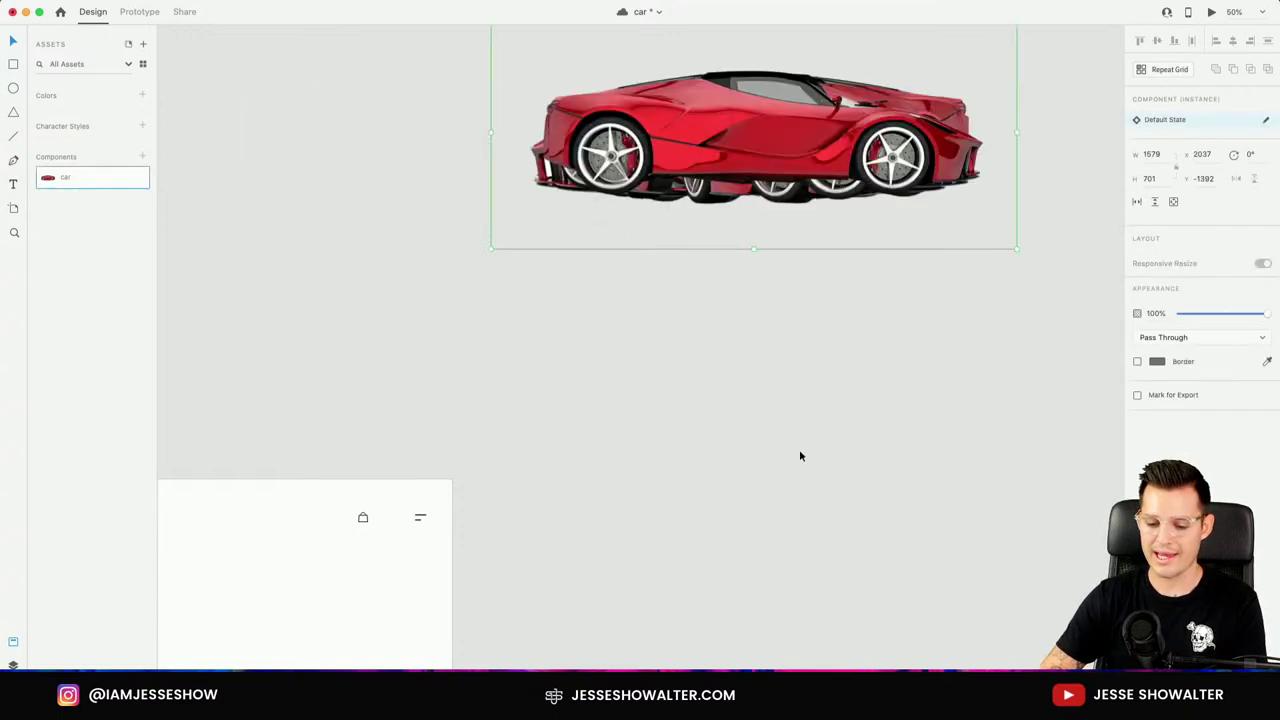
drag(728, 185, 582, 254)
Place a second car instance from the assets, below and to the right of the first one.
drag(94, 189, 893, 528)
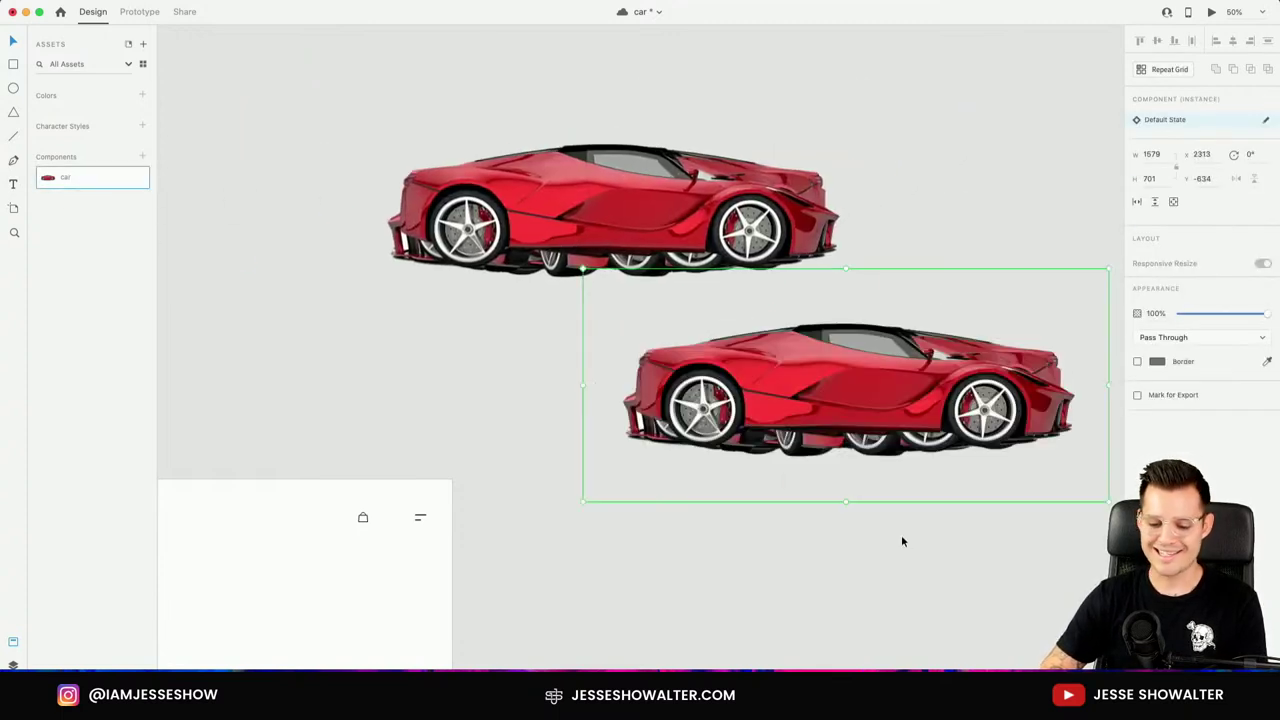
drag(815, 390, 840, 492)
scroll(723, 430, right, 5)
scroll(723, 430, down, 1)
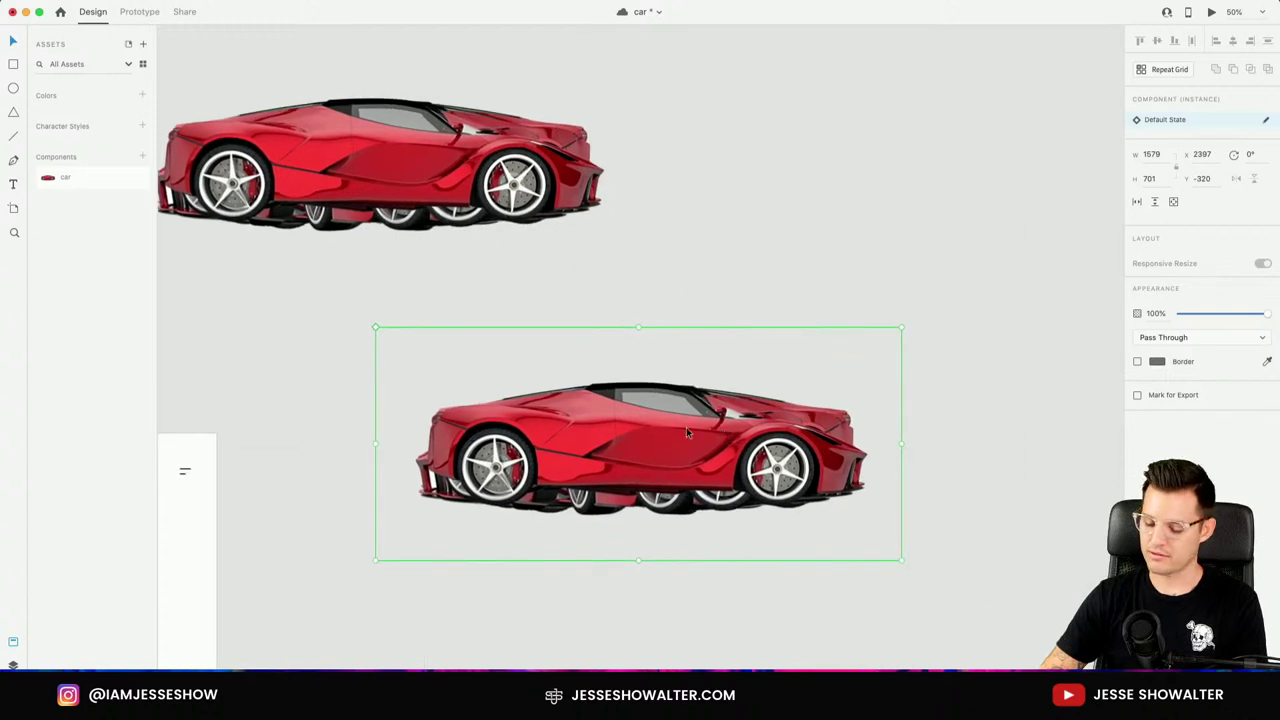
drag(686, 427, 804, 424)
Open the second instance's main component for editing and reveal its image layers.
right_click(753, 417)
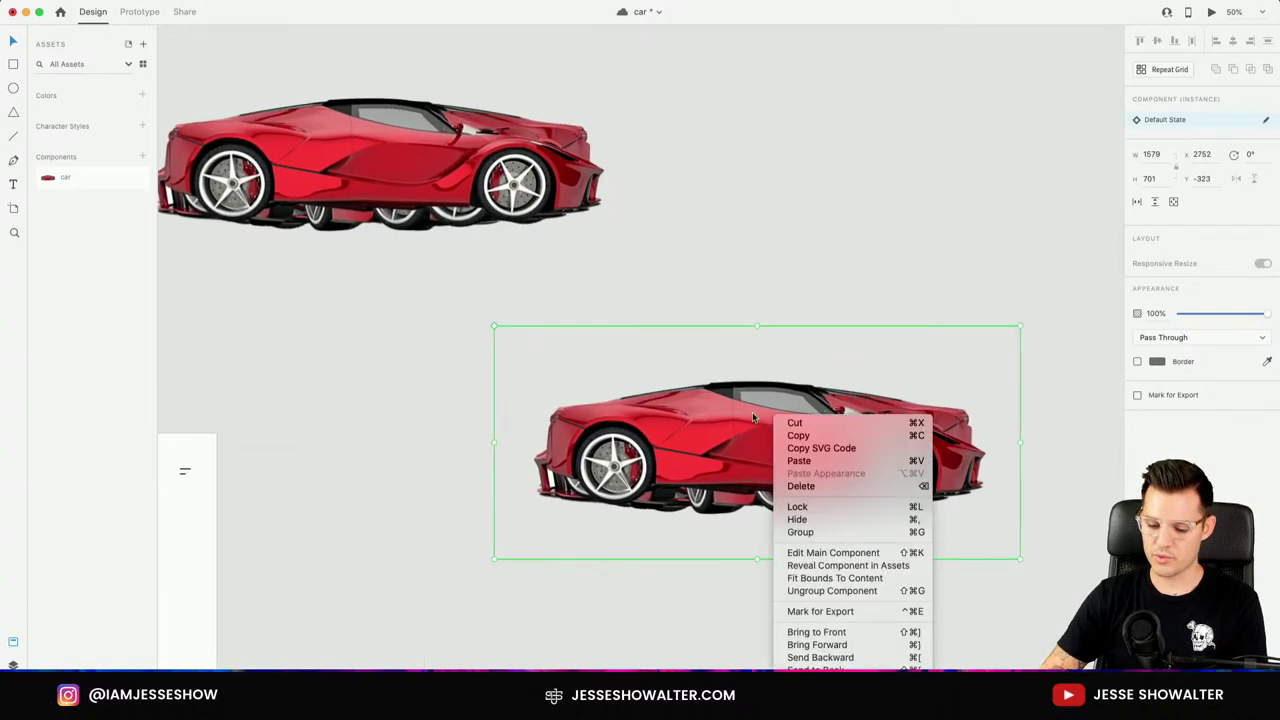
click(871, 553)
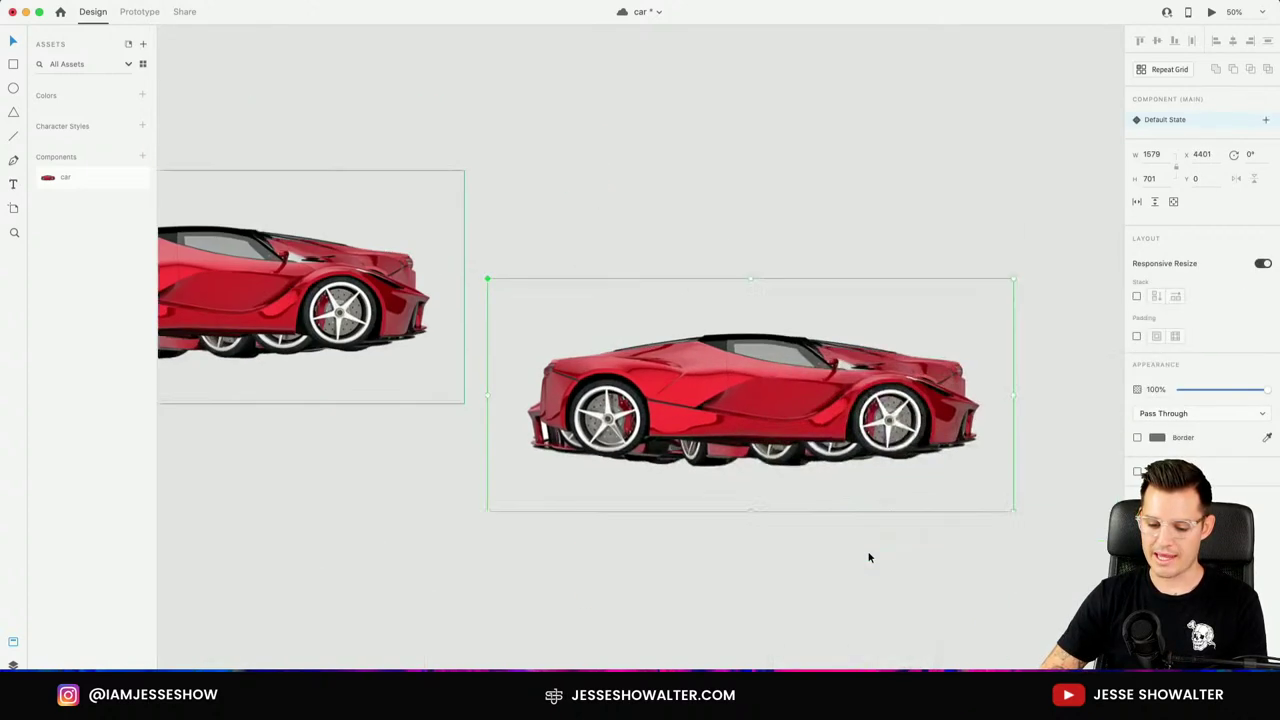
double_click(669, 372)
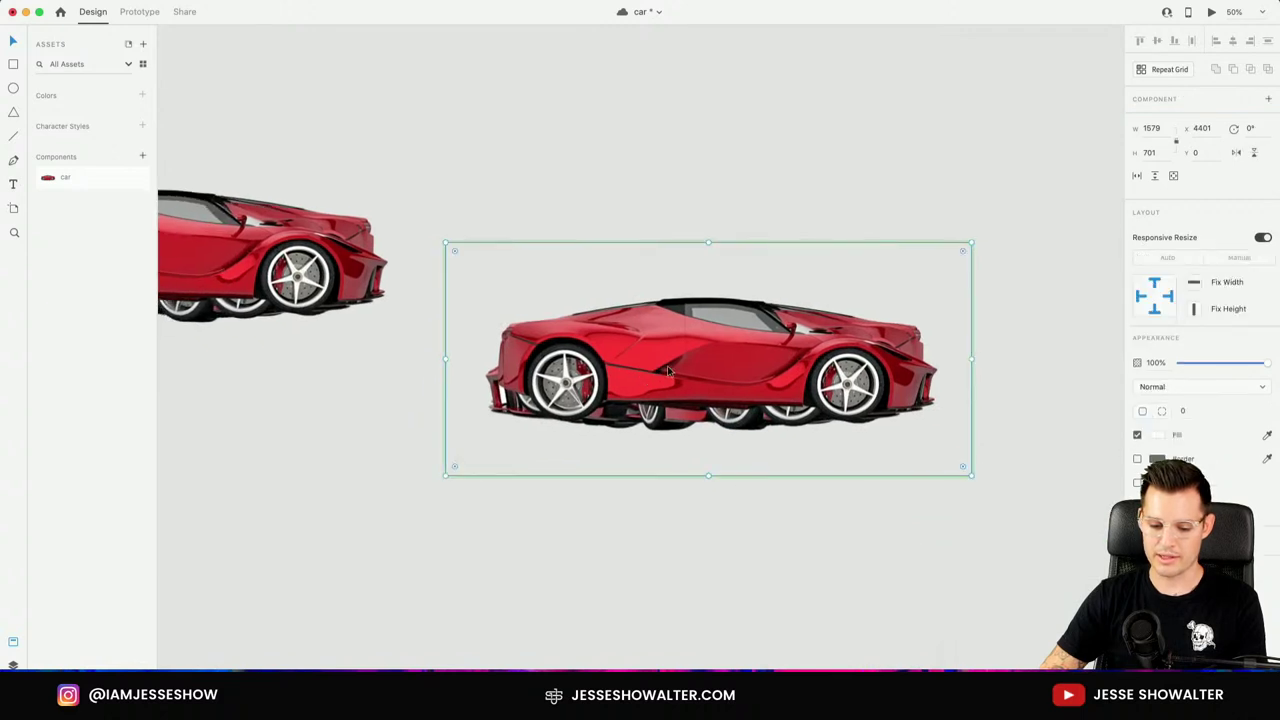
click(13, 665)
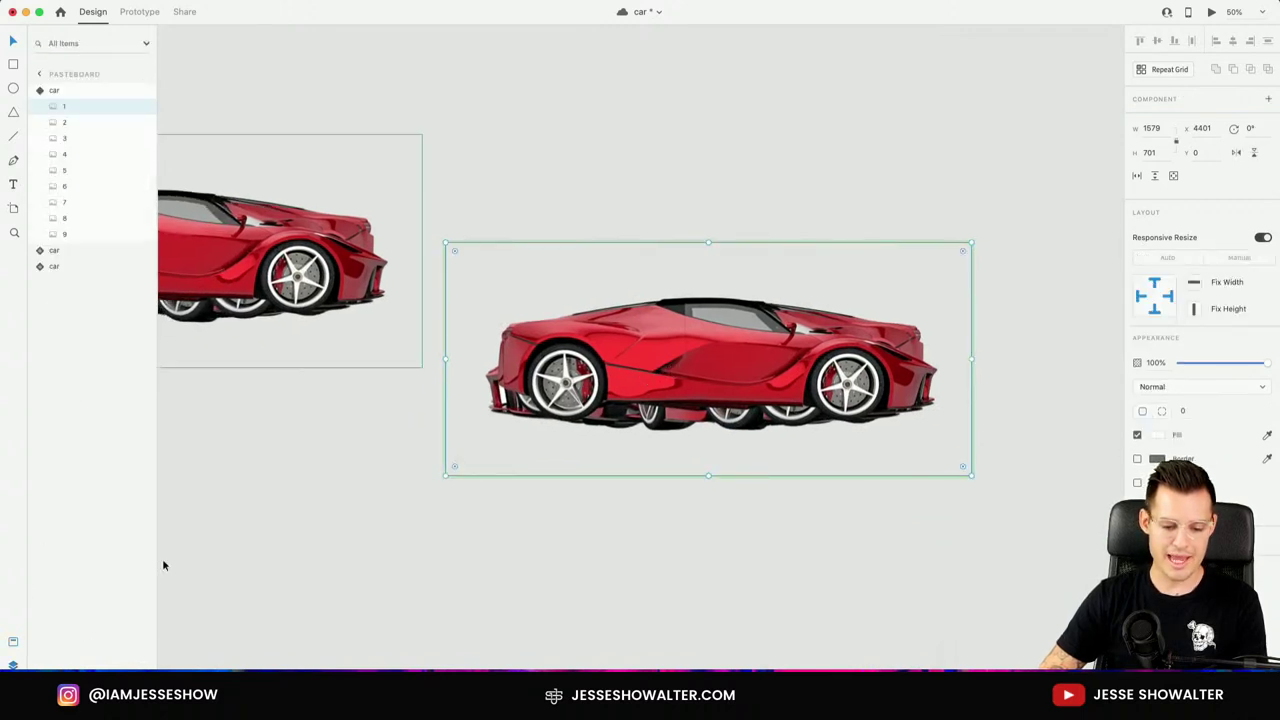
Try moving image 1 within the main car component, and undo the moves.
drag(687, 376, 930, 404)
key(super+minus)
drag(755, 380, 787, 465)
key(super+z)
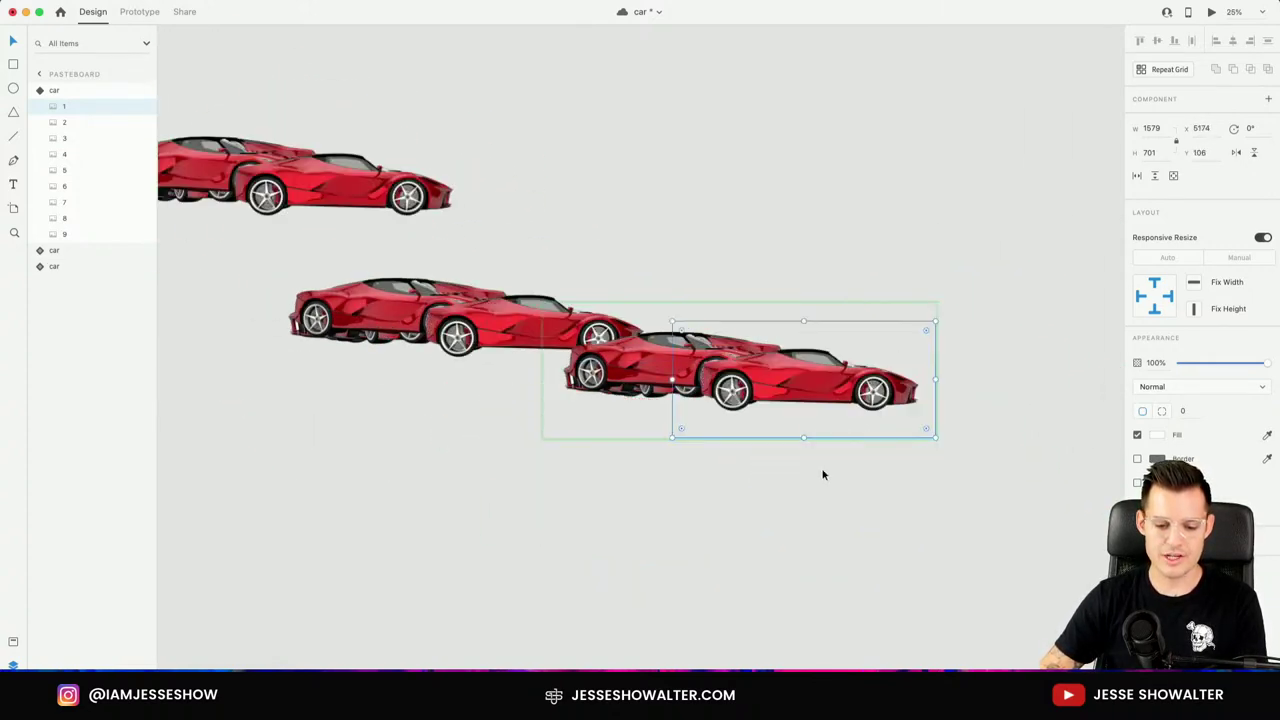
key(super+z)
key(super+z)
key(super+z)
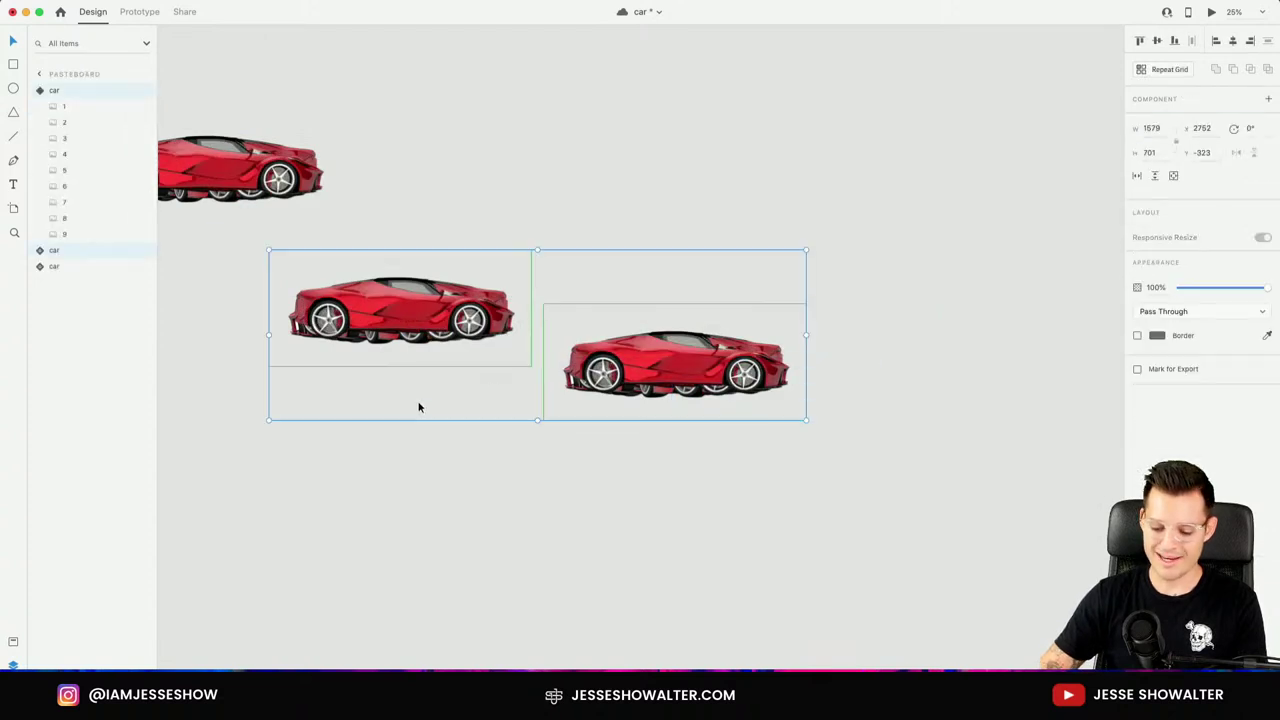
Clear the extra cars from the canvas and move the remaining car instance above the artboard.
drag(434, 409, 945, 445)
drag(777, 258, 566, 258)
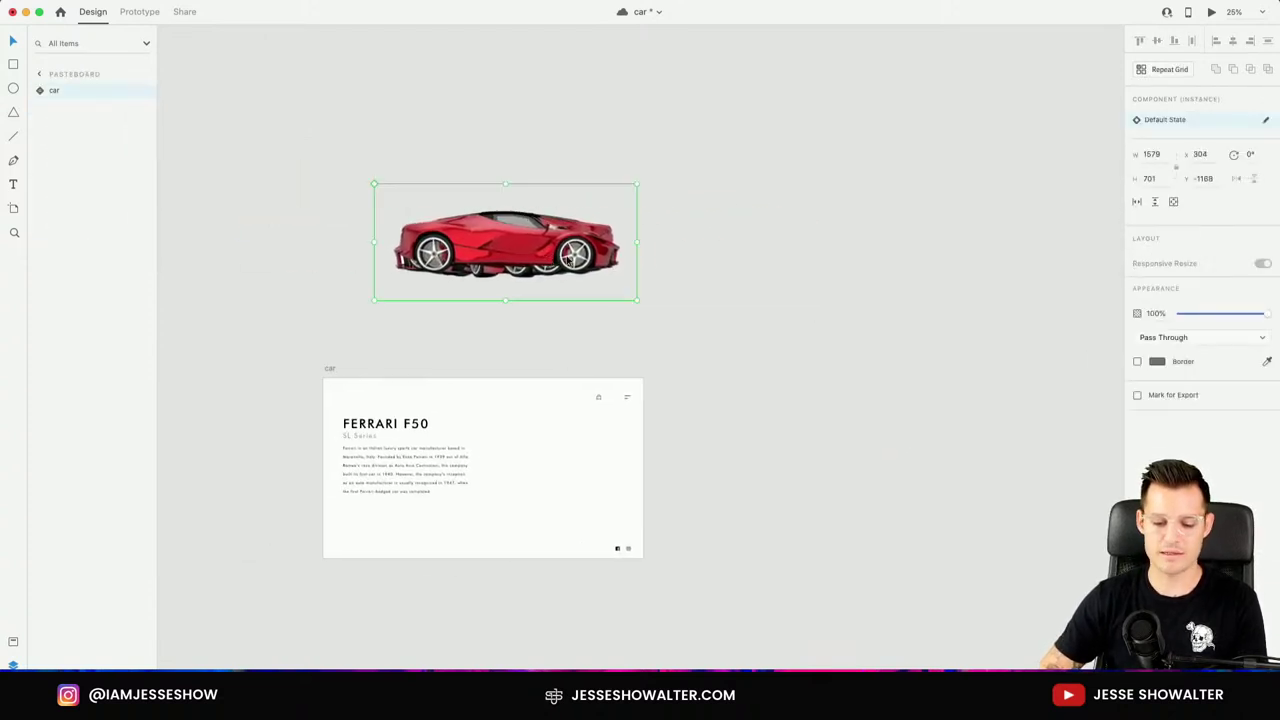
key(super+equal)
Bring up the main car component for editing, delete the leftover instance and move the main component above the artboard.
right_click(502, 209)
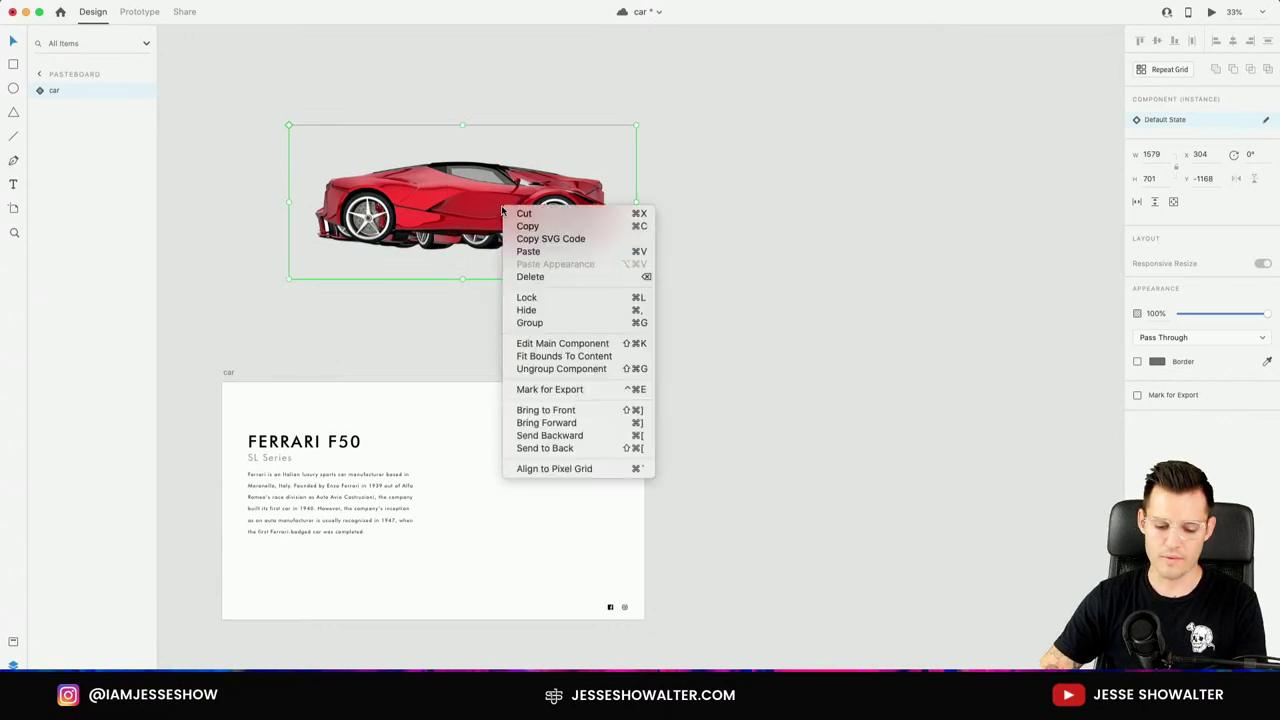
click(554, 343)
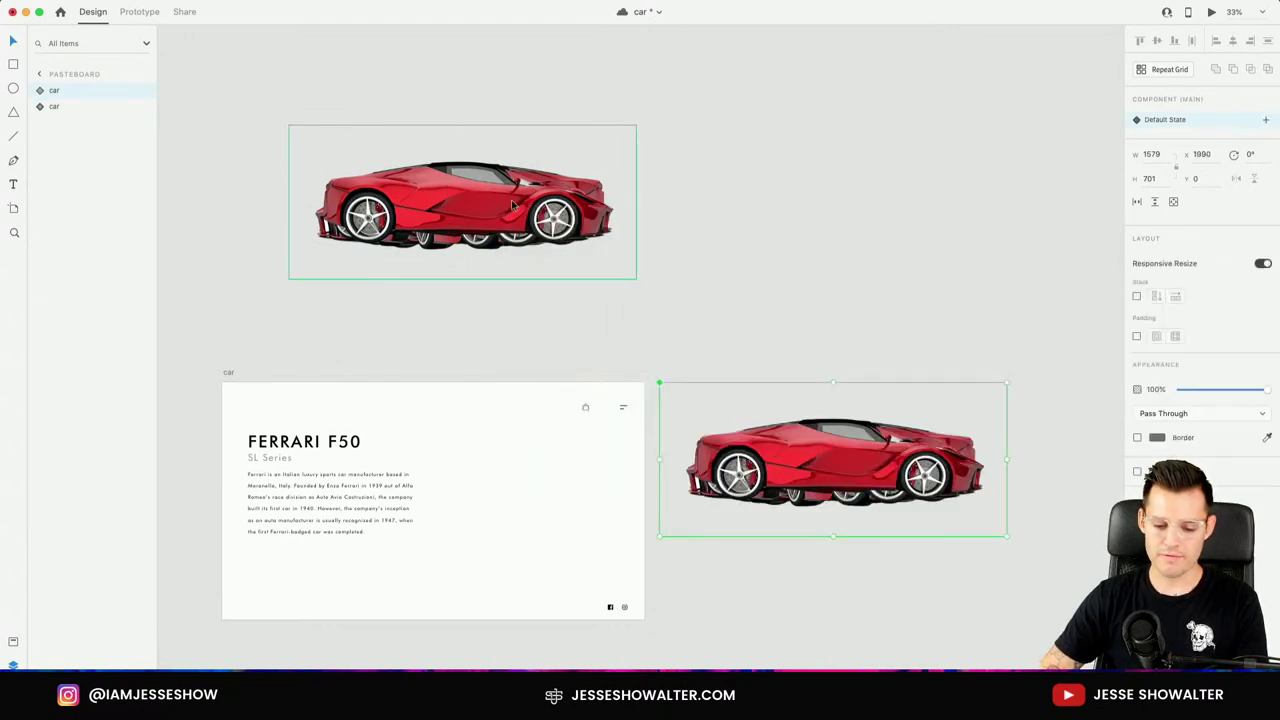
key(Delete)
drag(794, 443, 419, 241)
scroll(331, 171, left, 2)
scroll(331, 171, up, 5)
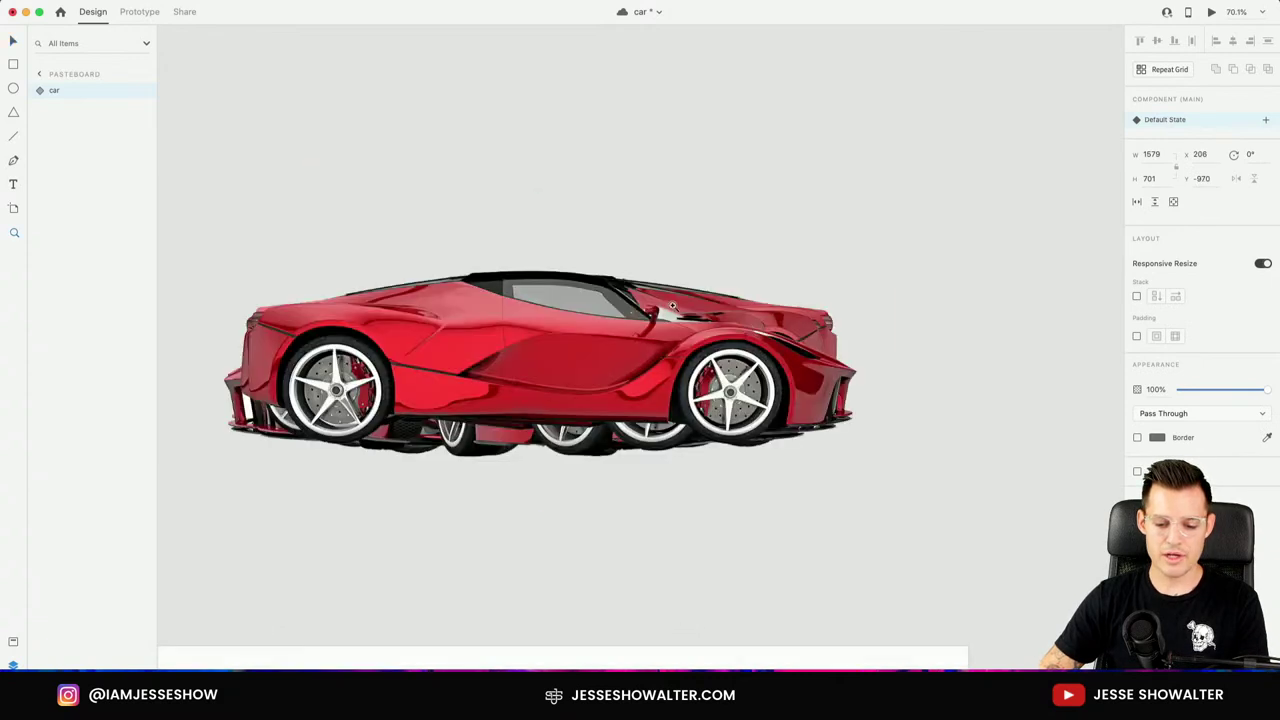
Select layers 2 through 9 inside the car component, and undo a trial grouping of them.
double_click(655, 300)
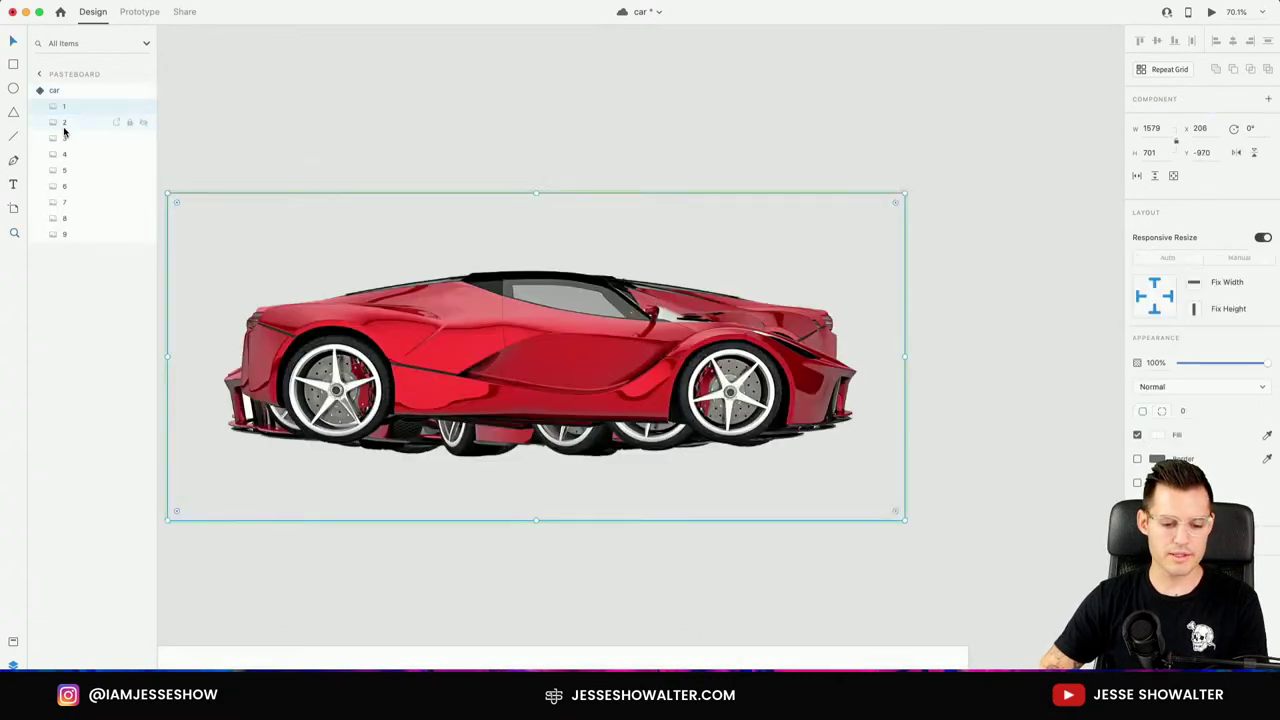
click(83, 91)
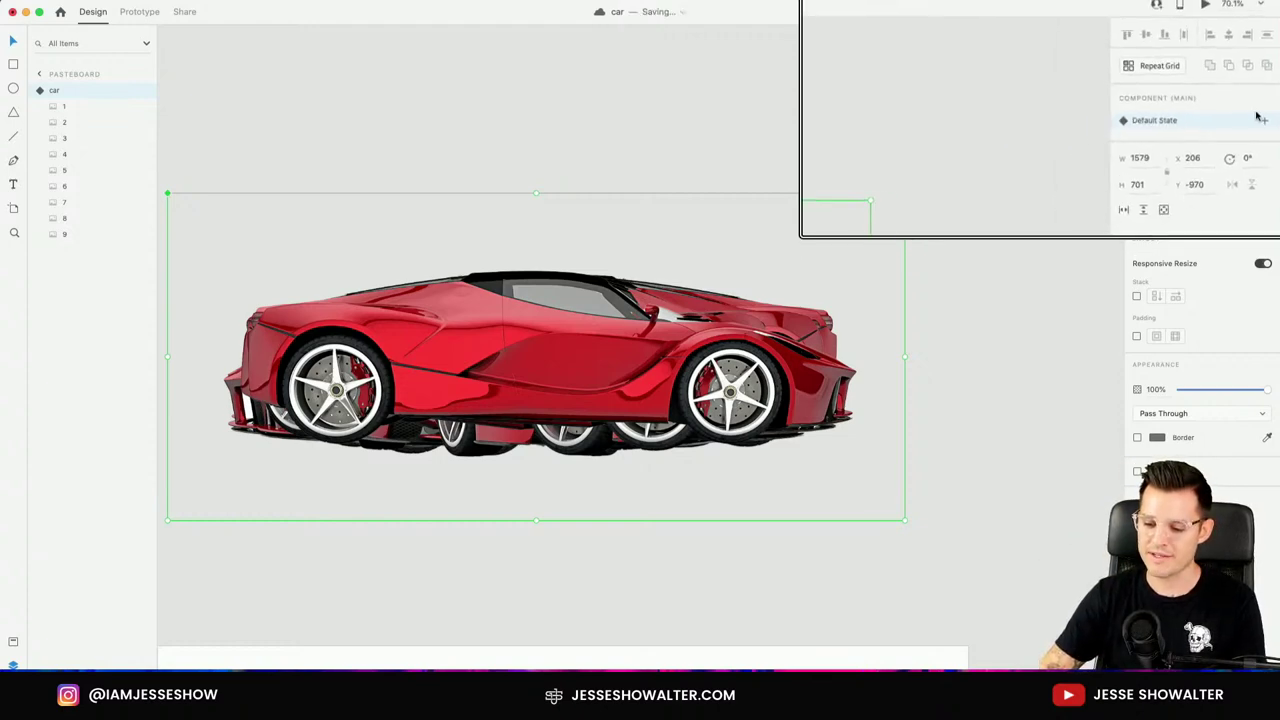
click(77, 123)
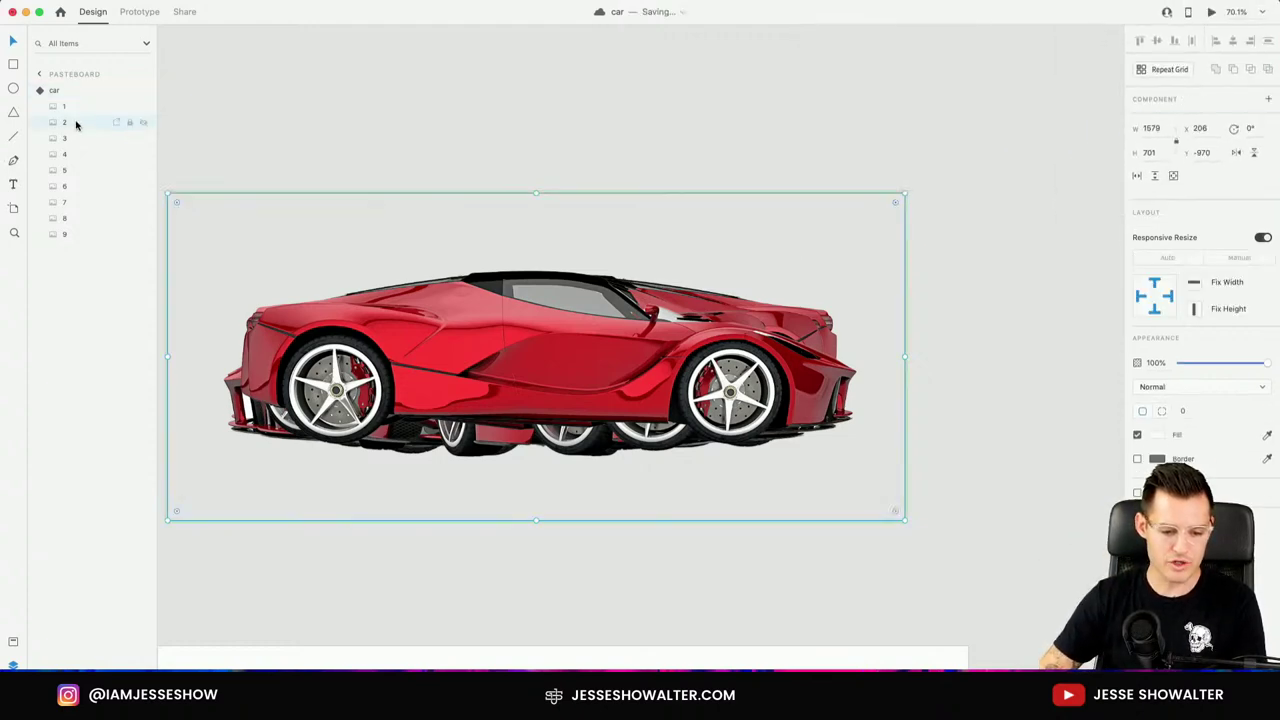
shift+click(73, 235)
key(super+g)
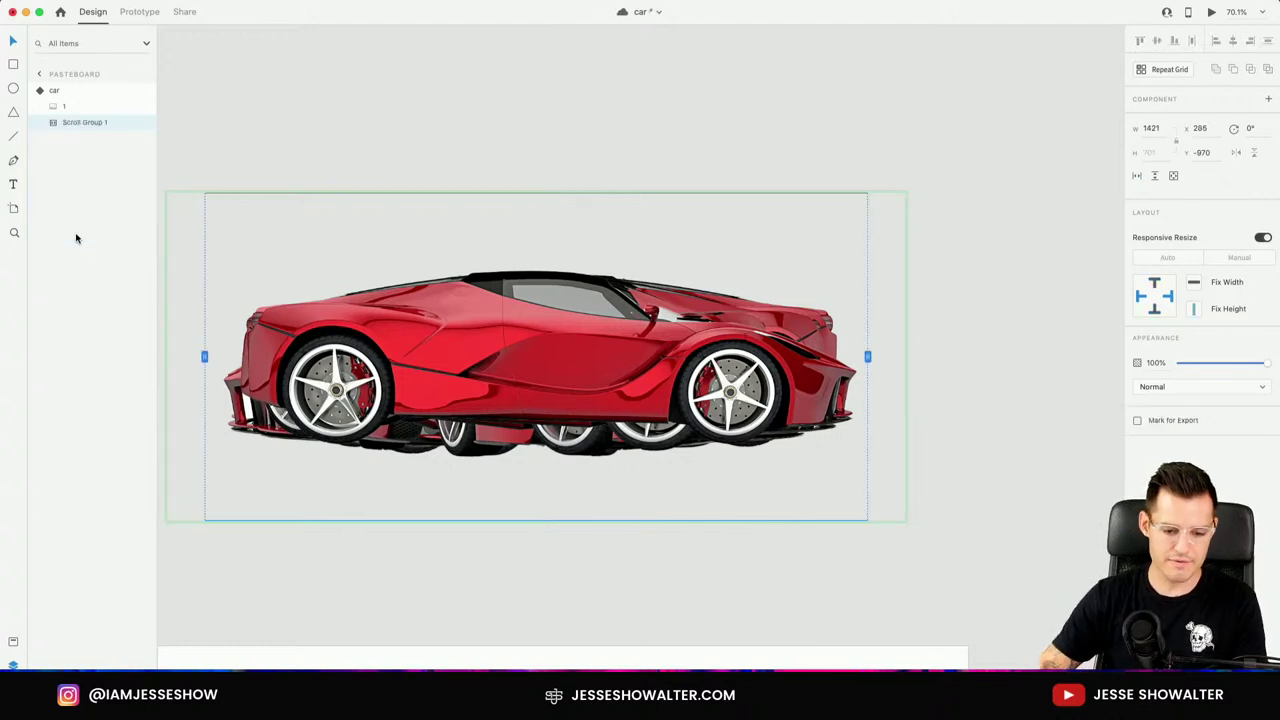
key(super+z)
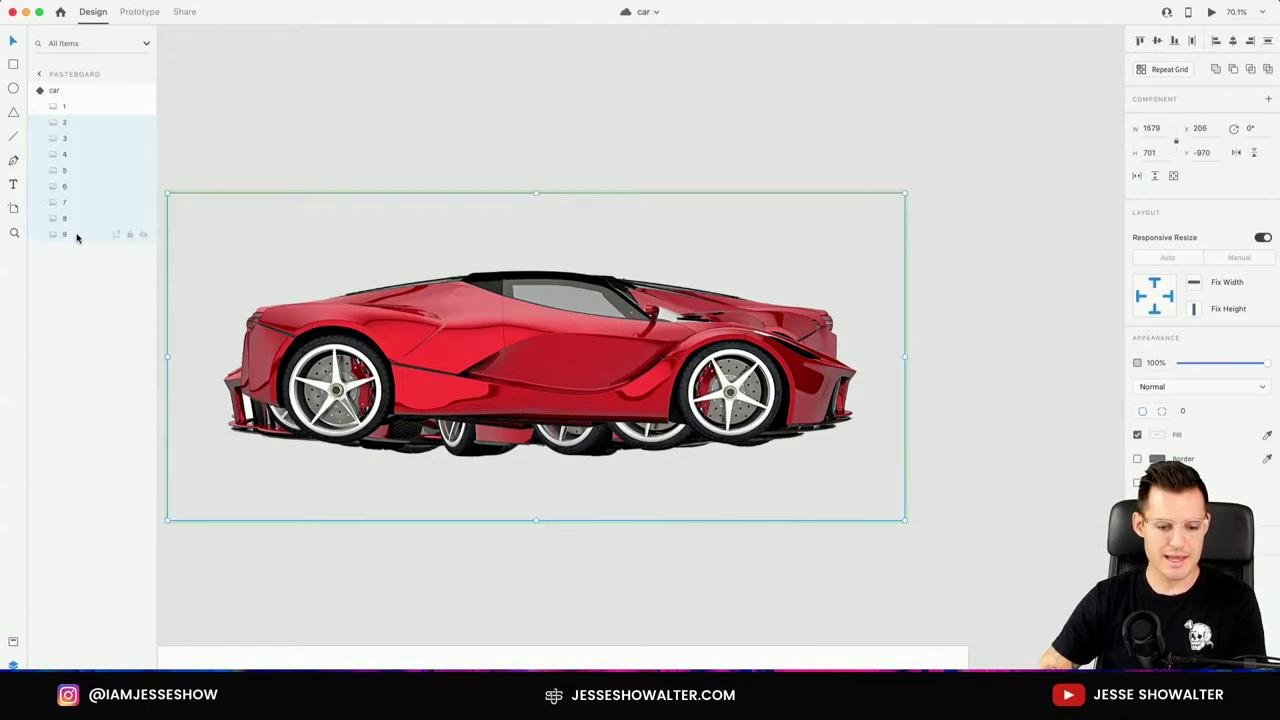
Hide layers 2 through 9 in the car component's default state, leaving only layer 1 shown, and collapse the component.
click(142, 123)
key(super+shift+slash)
text(hi)
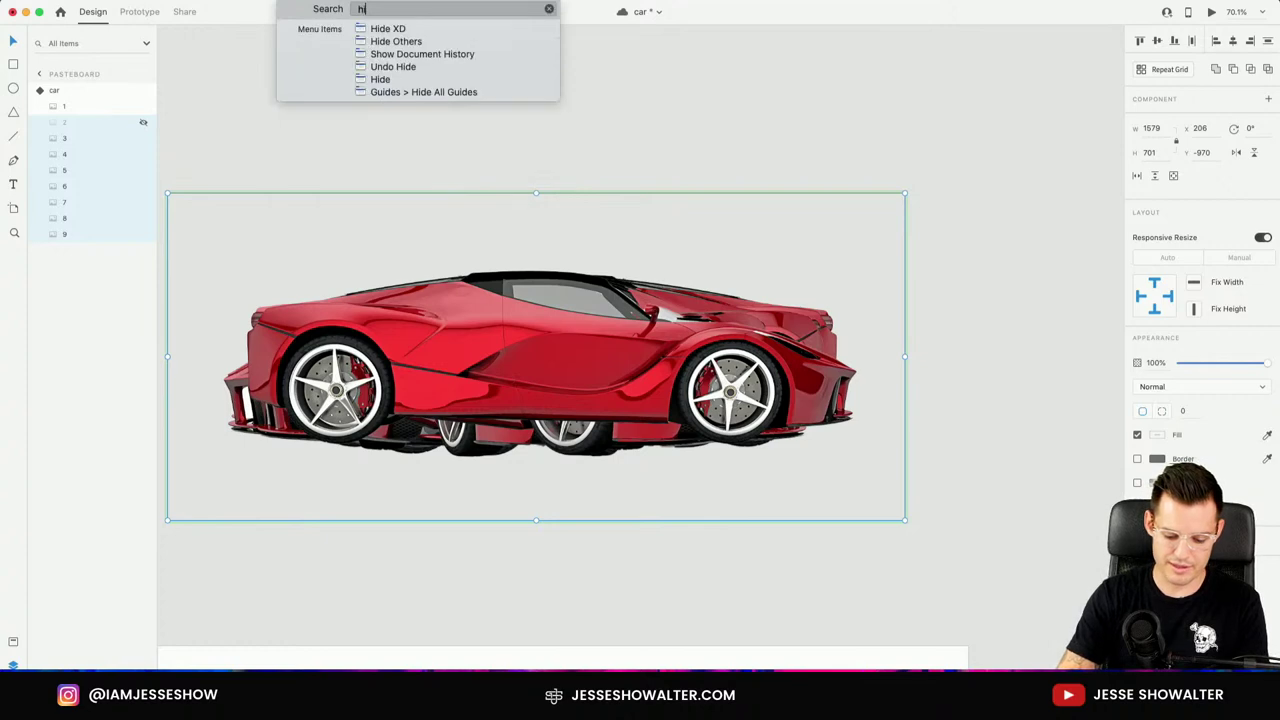
text(de)
mouse_move(395, 68)
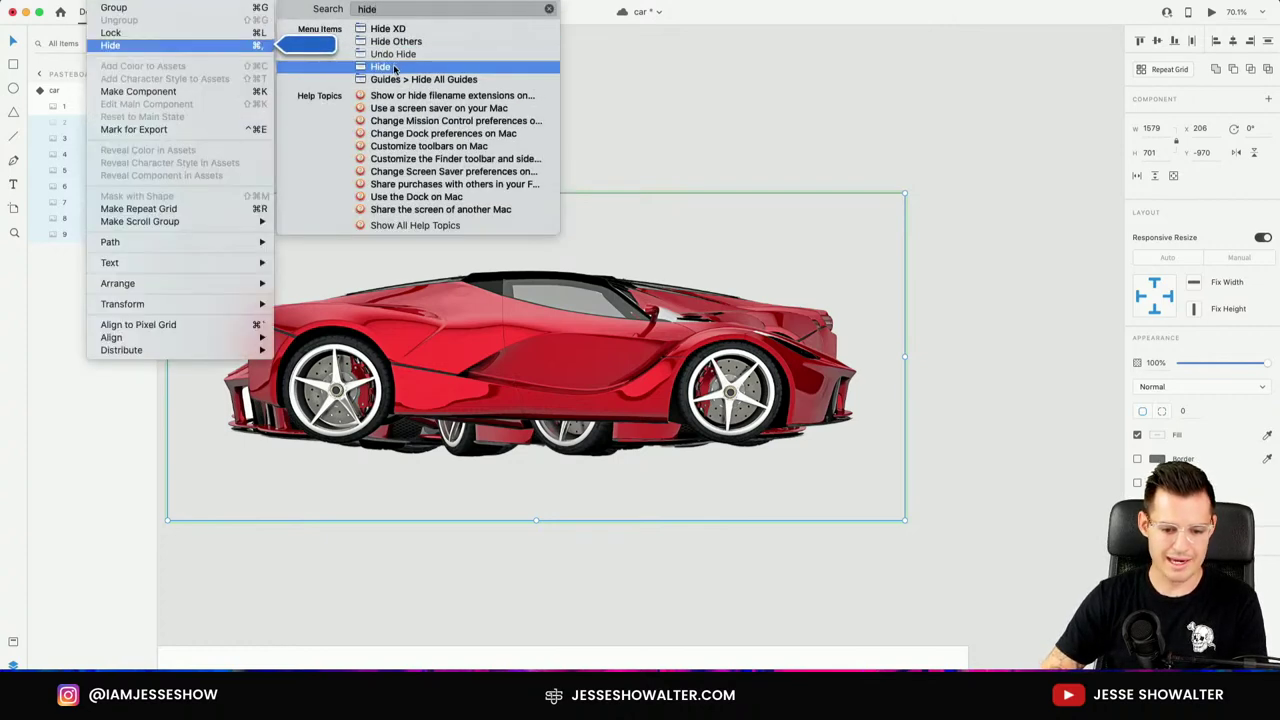
key(Escape)
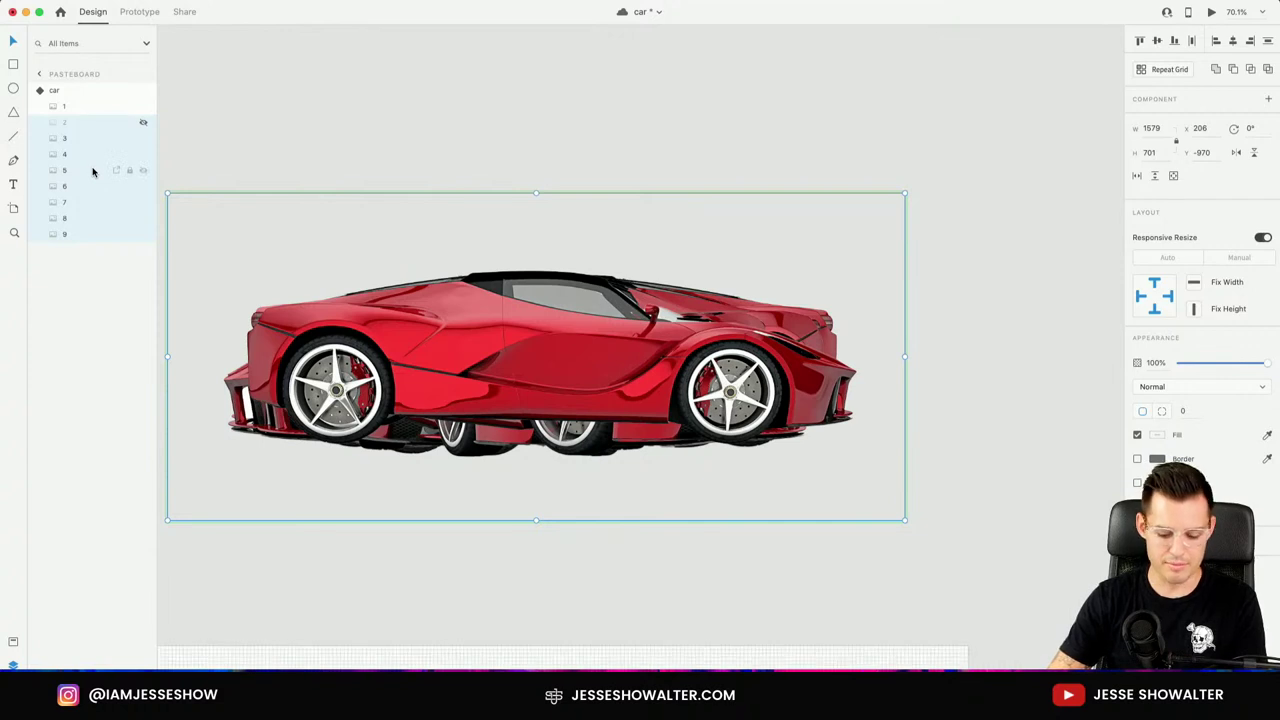
key(super+comma)
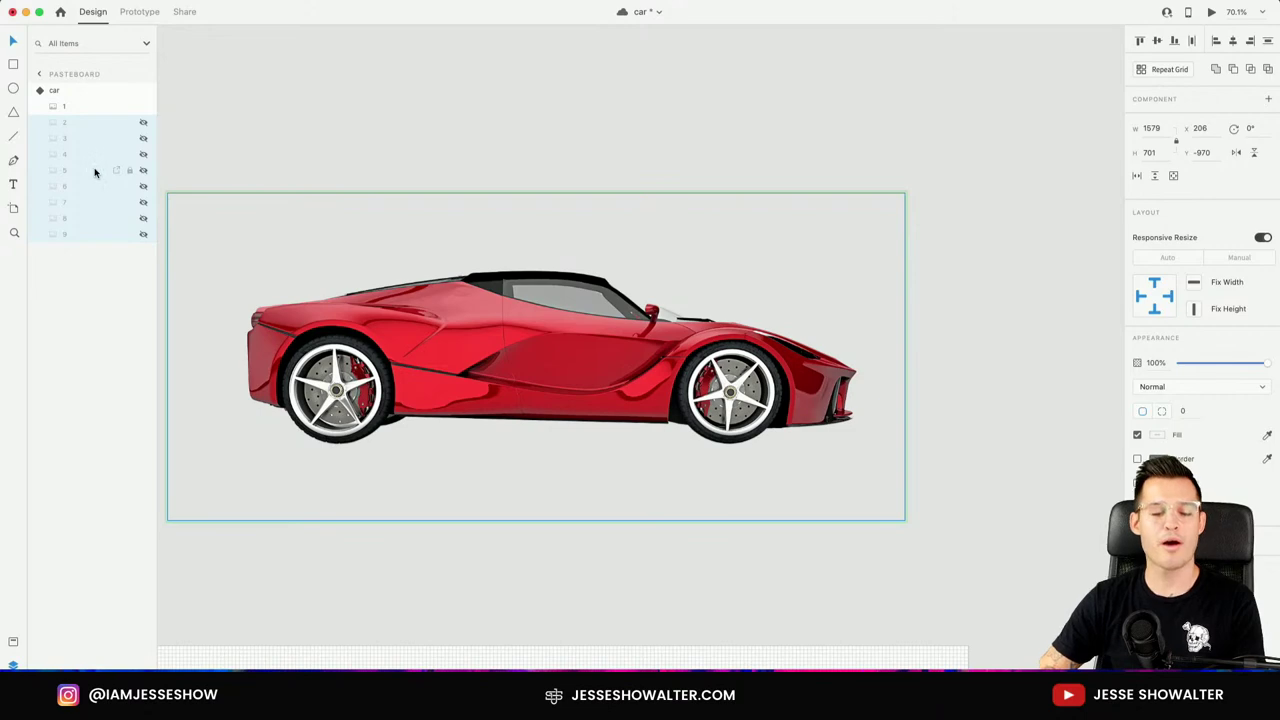
click(379, 246)
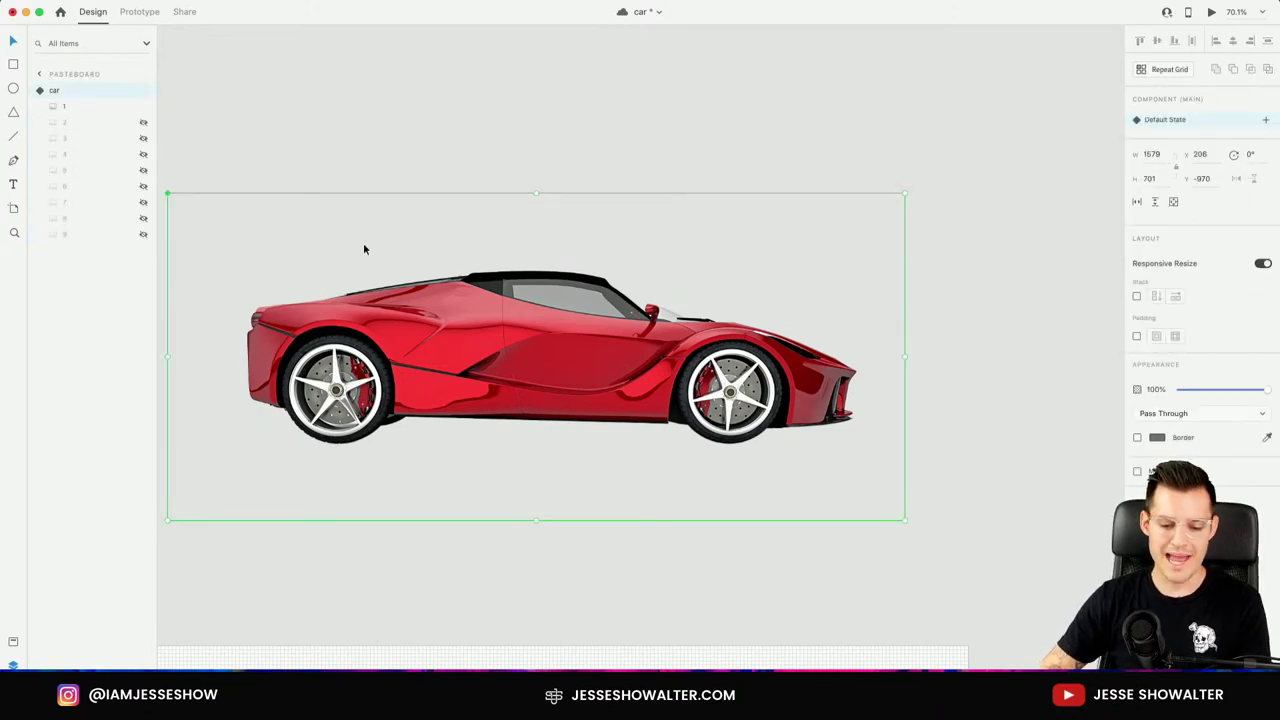
click(42, 91)
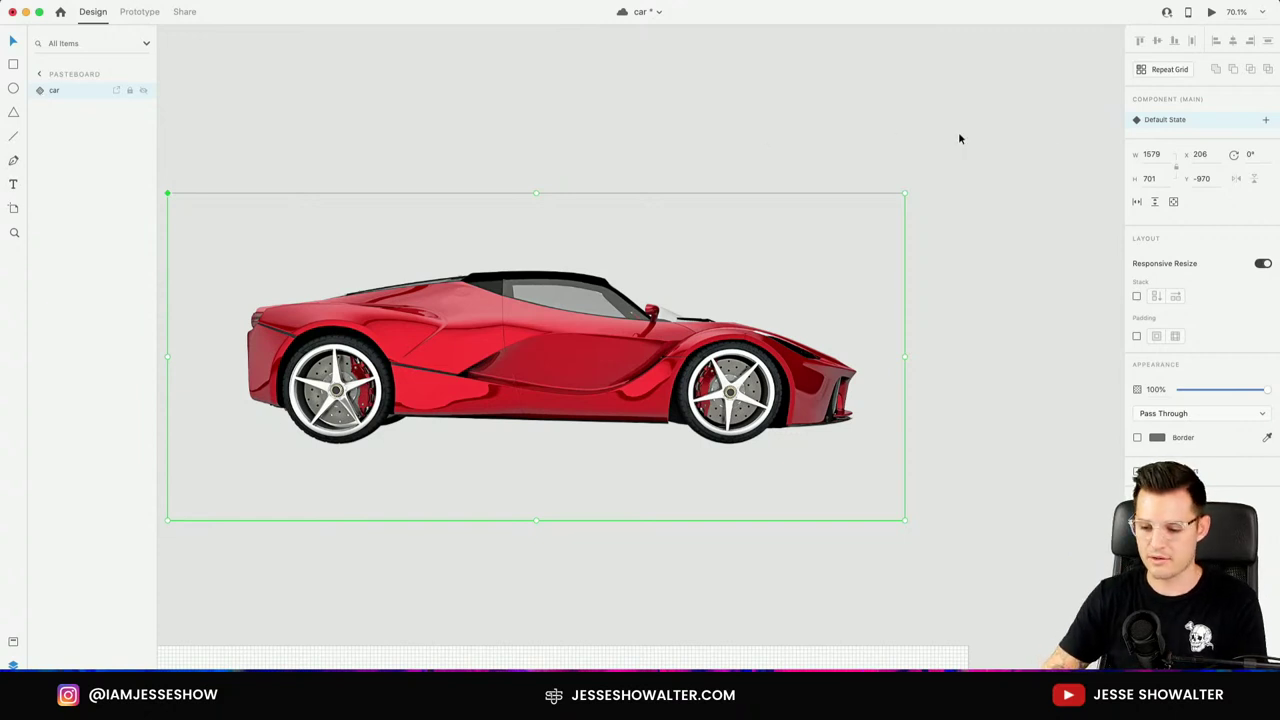
Add a second state to the car component with layer 1 hidden and only layer 2 shown.
click(1266, 120)
click(1203, 128)
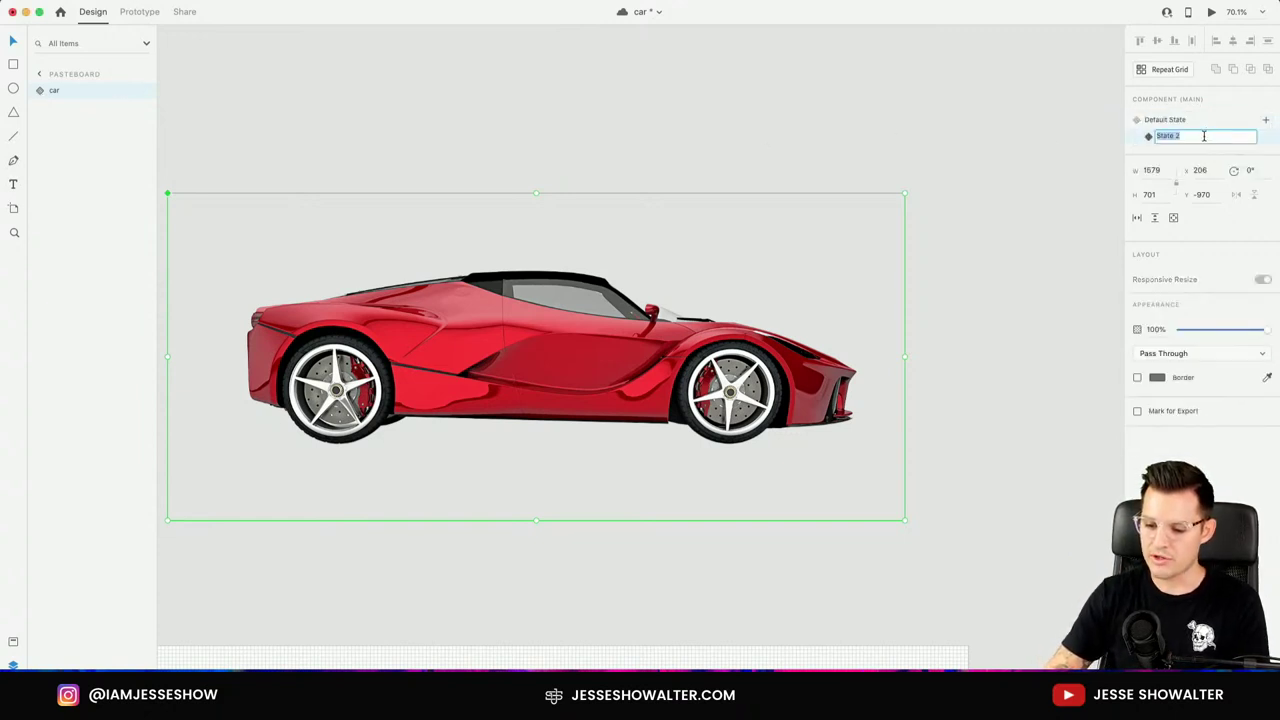
click(1061, 120)
click(691, 322)
click(40, 90)
click(143, 122)
click(143, 122)
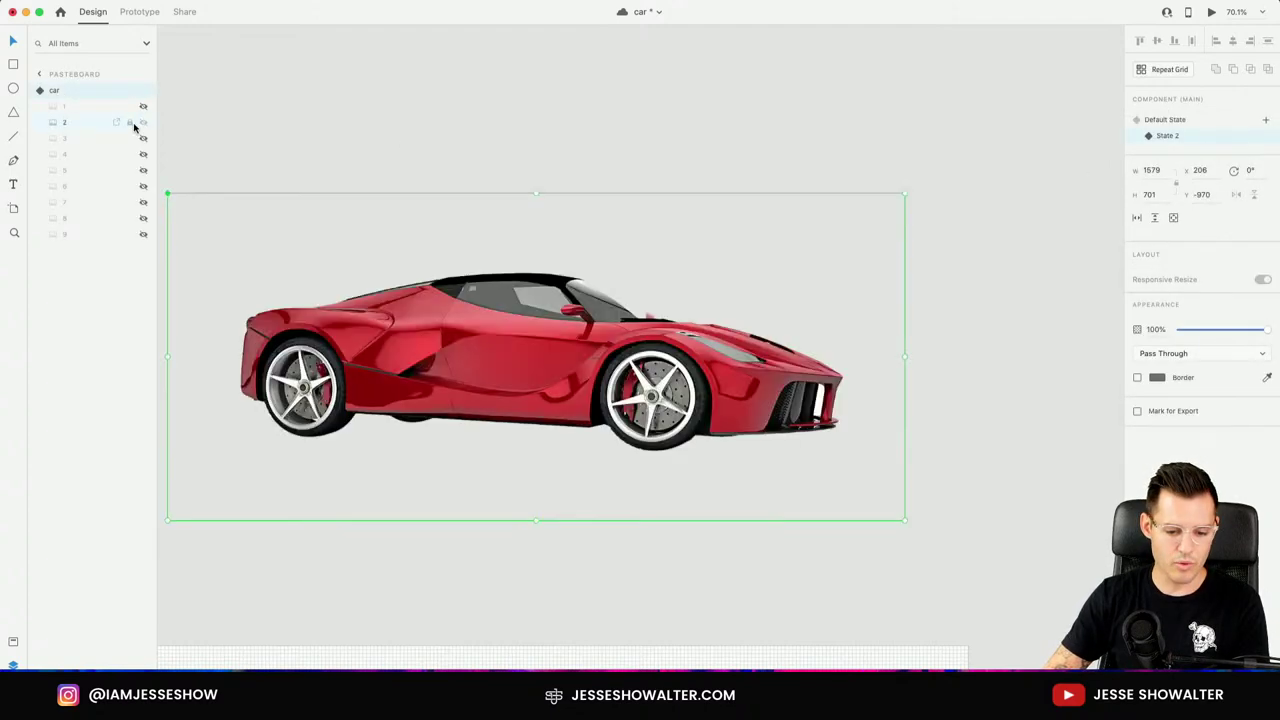
Add a third state to the car component with layer 2 hidden and only layer 3 shown.
click(1266, 122)
click(1190, 137)
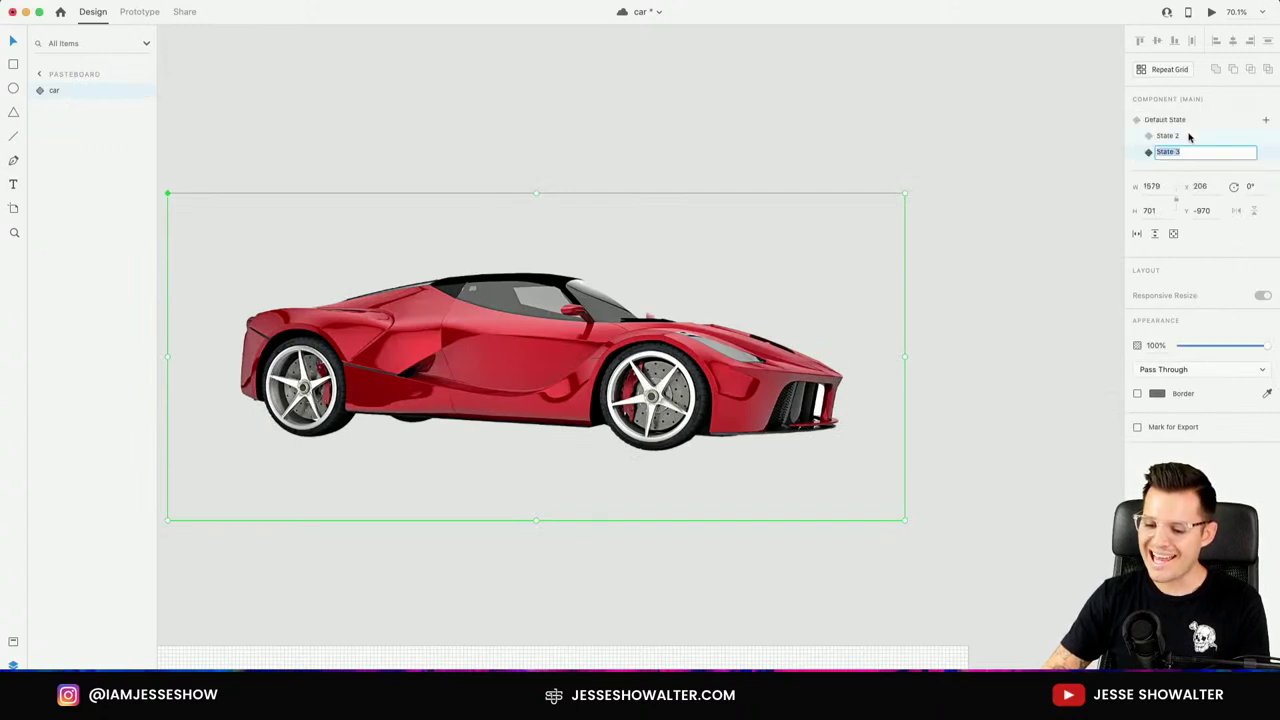
key(Return)
click(40, 90)
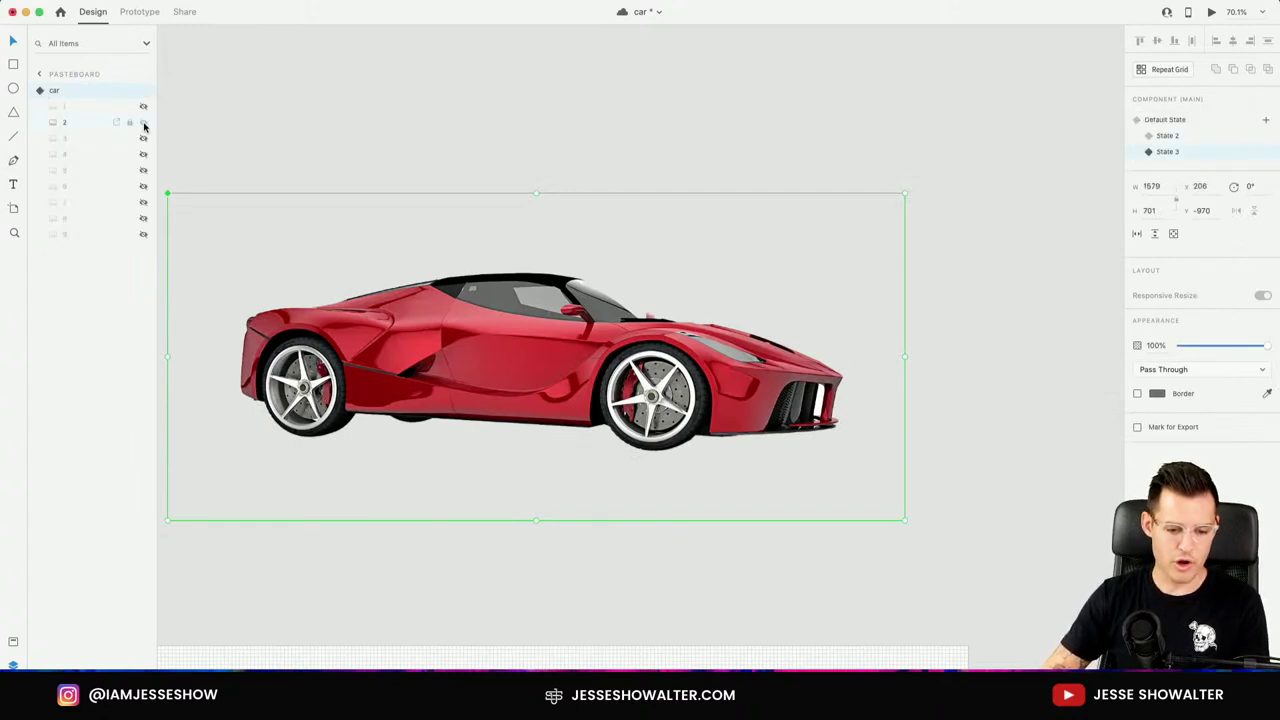
click(143, 122)
click(143, 138)
click(39, 91)
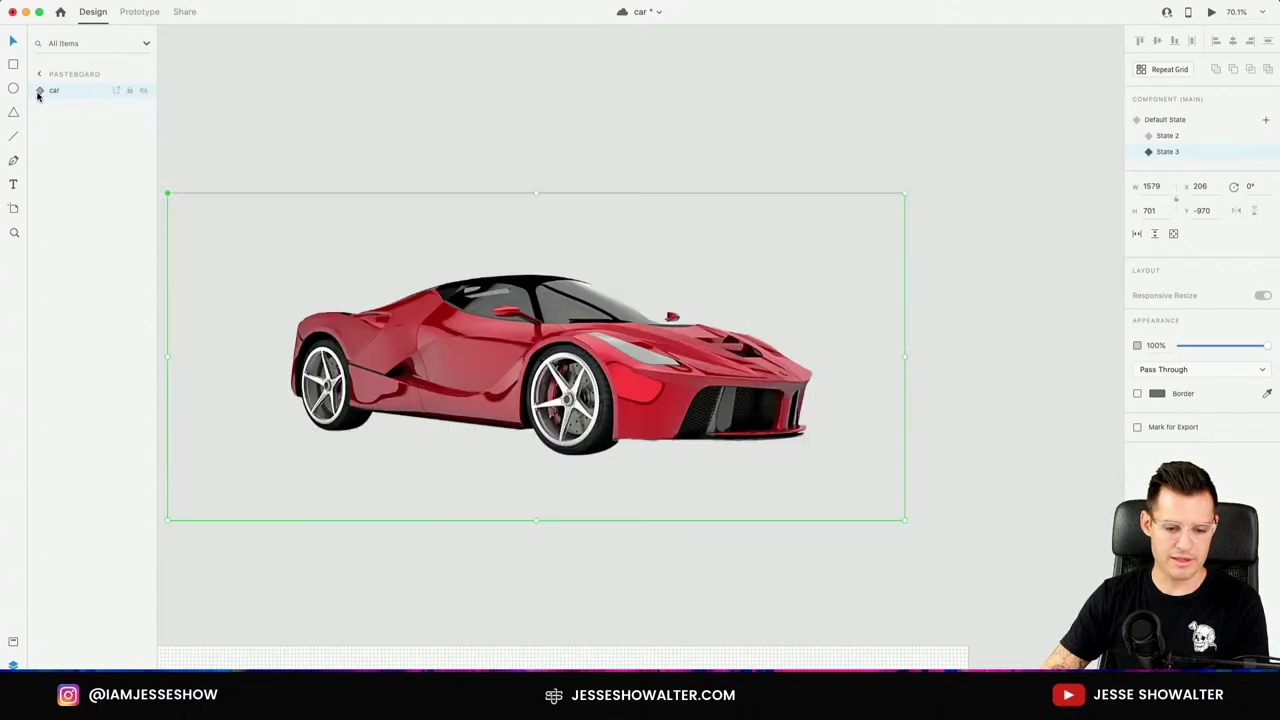
Compare the car component's default state, State 2 and State 3 by switching between them, and deselect the component.
click(1190, 136)
click(1189, 122)
click(1190, 136)
click(1191, 152)
click(1190, 135)
click(1190, 122)
click(1190, 151)
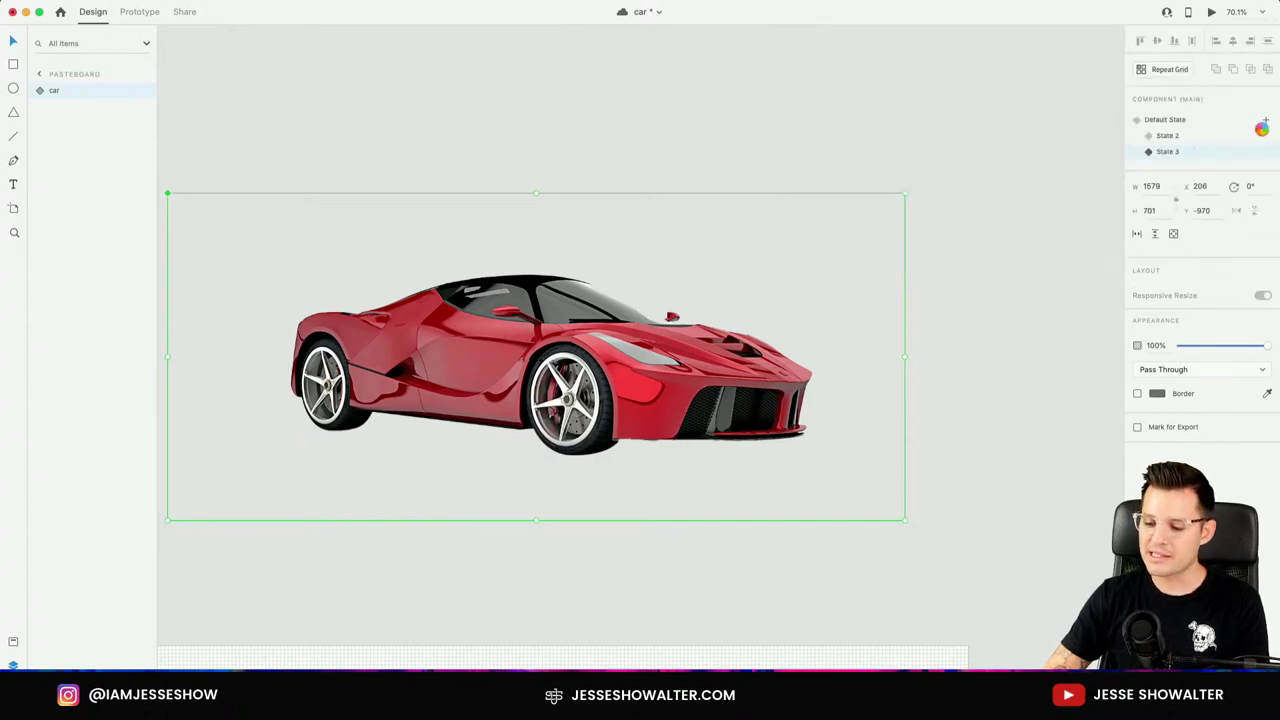
click(1045, 106)
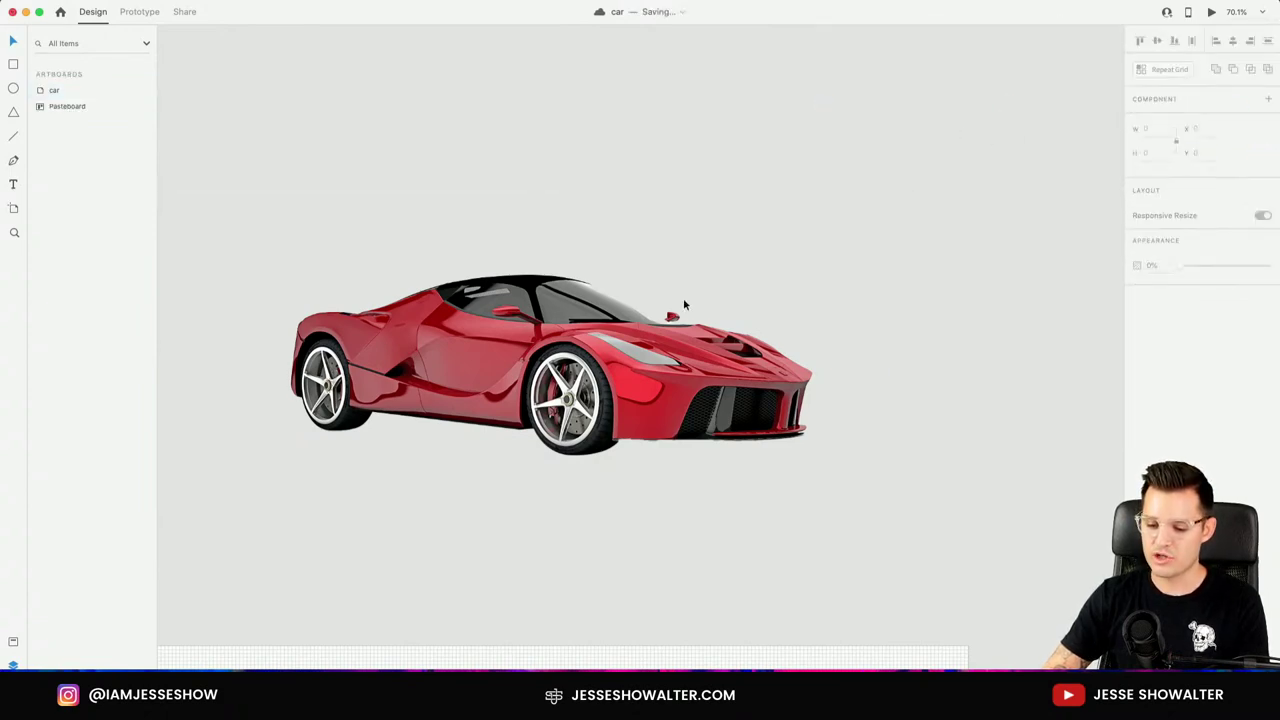
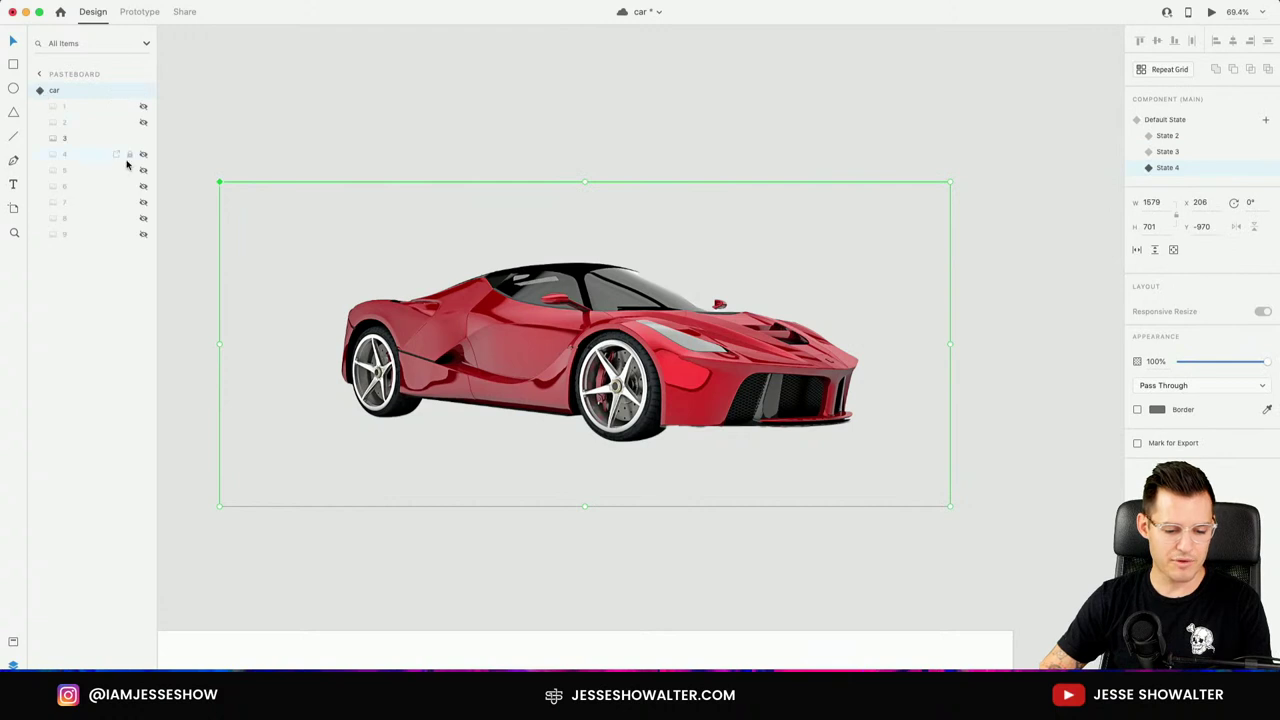
In the car component's State 4, hide layer 3 and show layer 4.
click(147, 146)
click(147, 156)
click(463, 260)
click(463, 260)
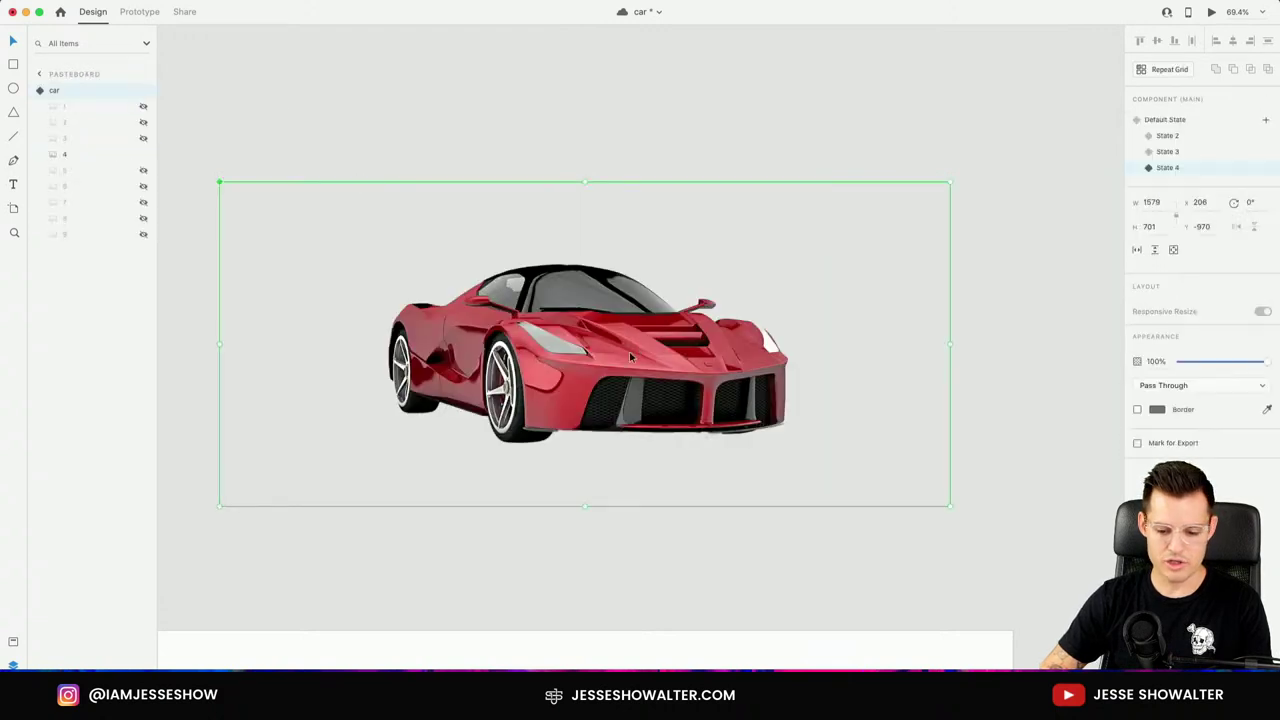
Add a fifth state to the car component with layer 4 hidden and only layer 5 shown.
click(1265, 120)
click(1152, 126)
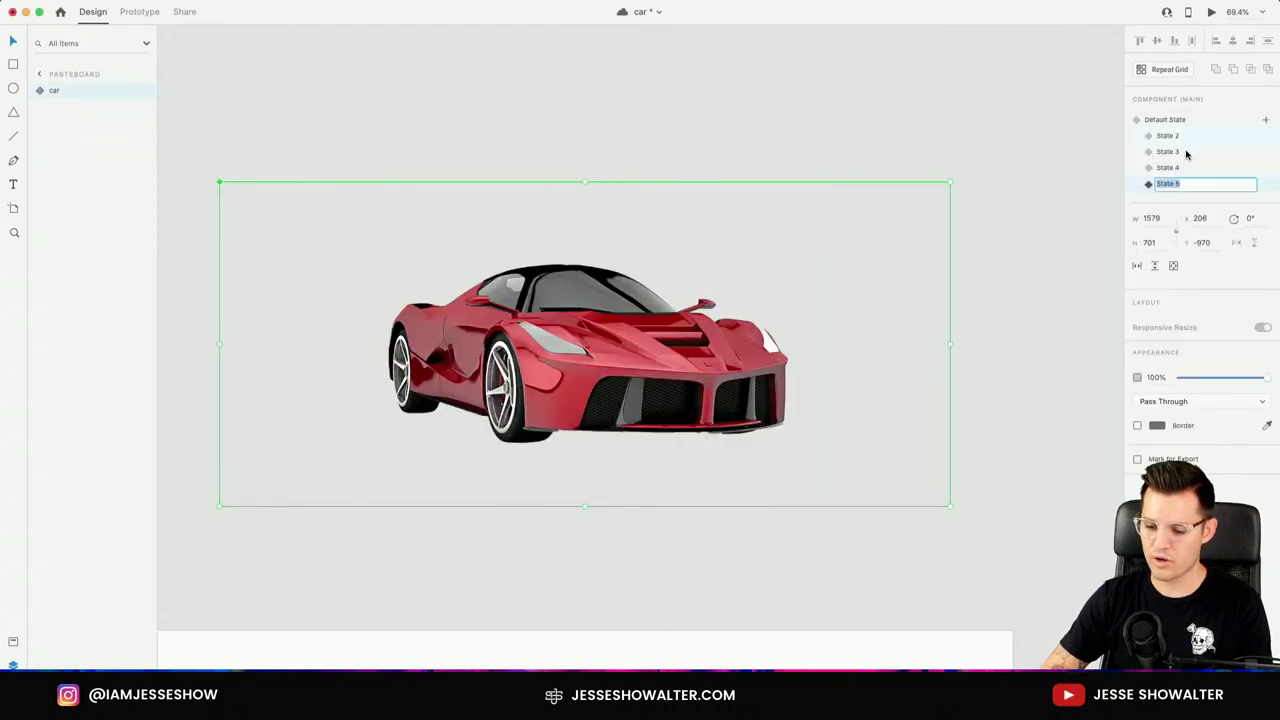
click(514, 134)
click(602, 343)
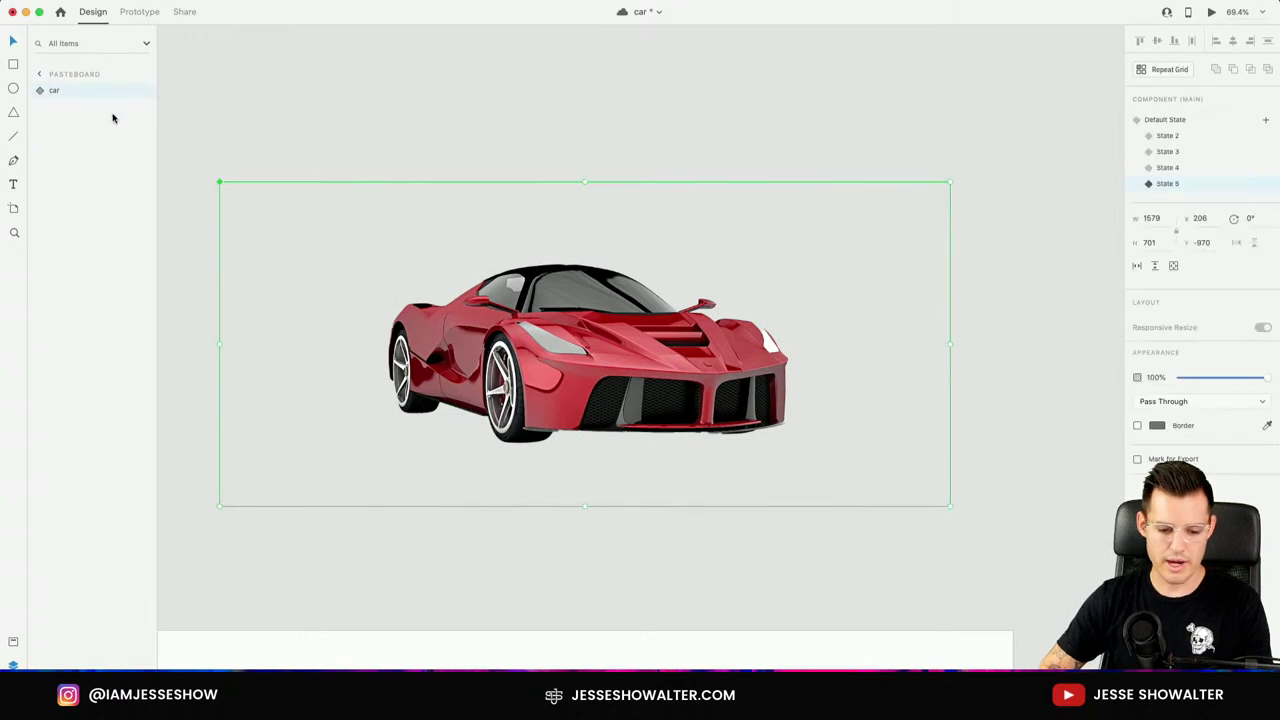
click(40, 91)
click(146, 169)
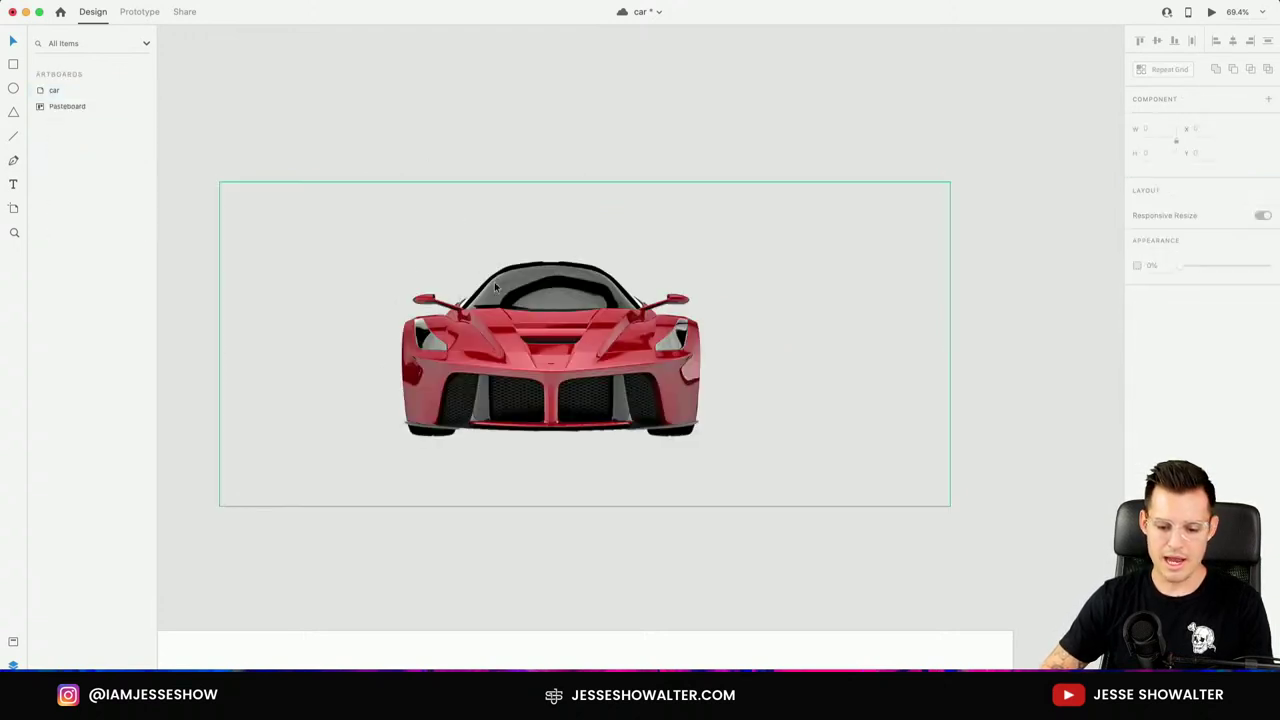
Add a sixth state to the car component with layer 5 hidden and only layer 6 shown.
click(1268, 121)
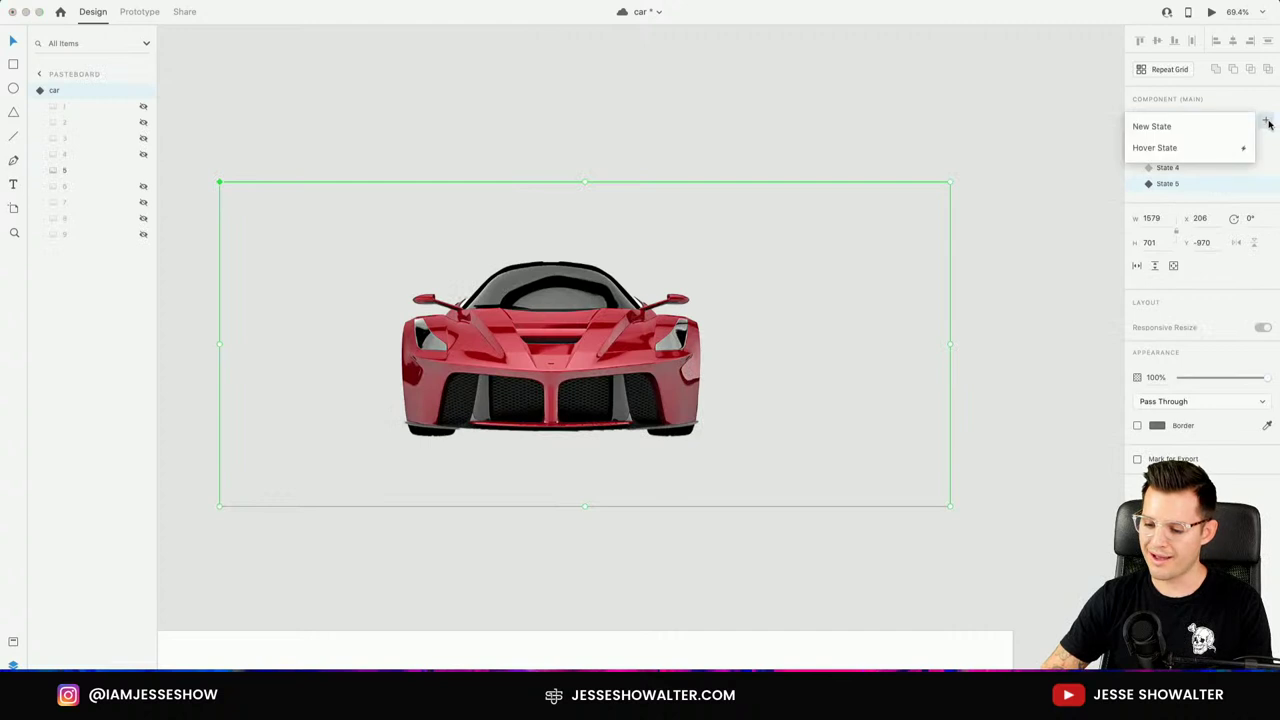
click(1234, 126)
click(699, 152)
click(626, 366)
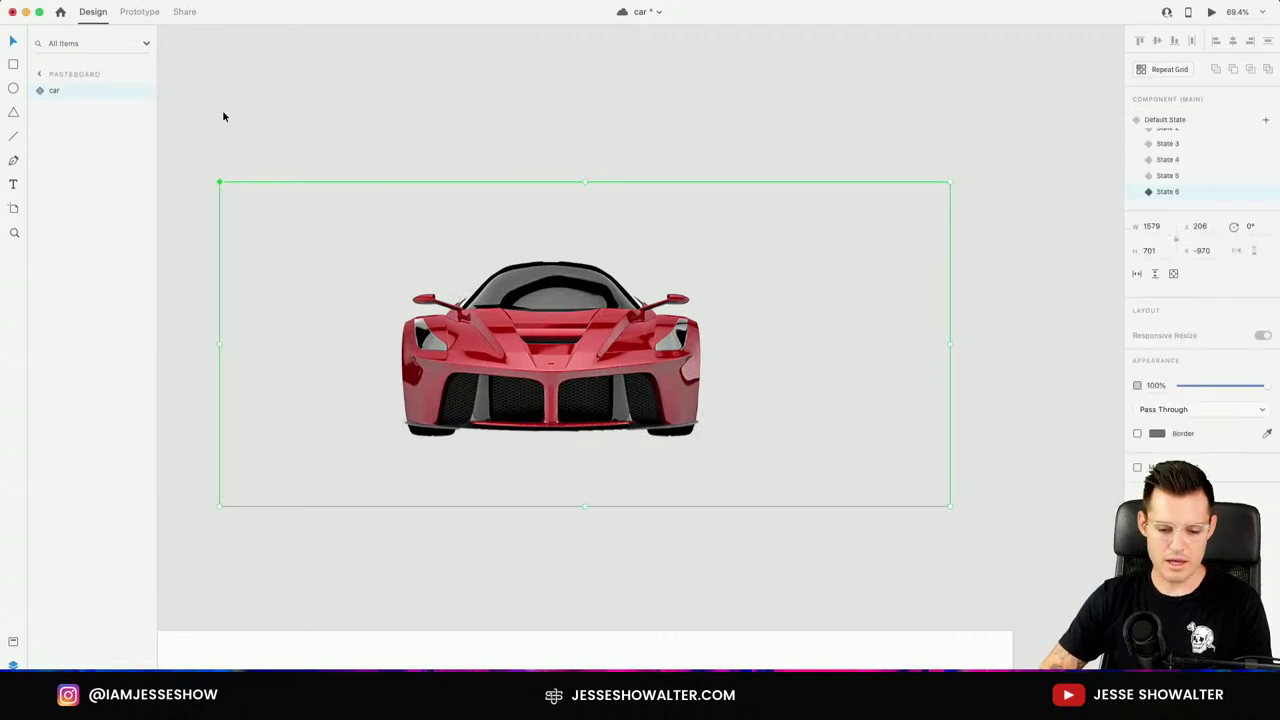
click(43, 93)
click(143, 170)
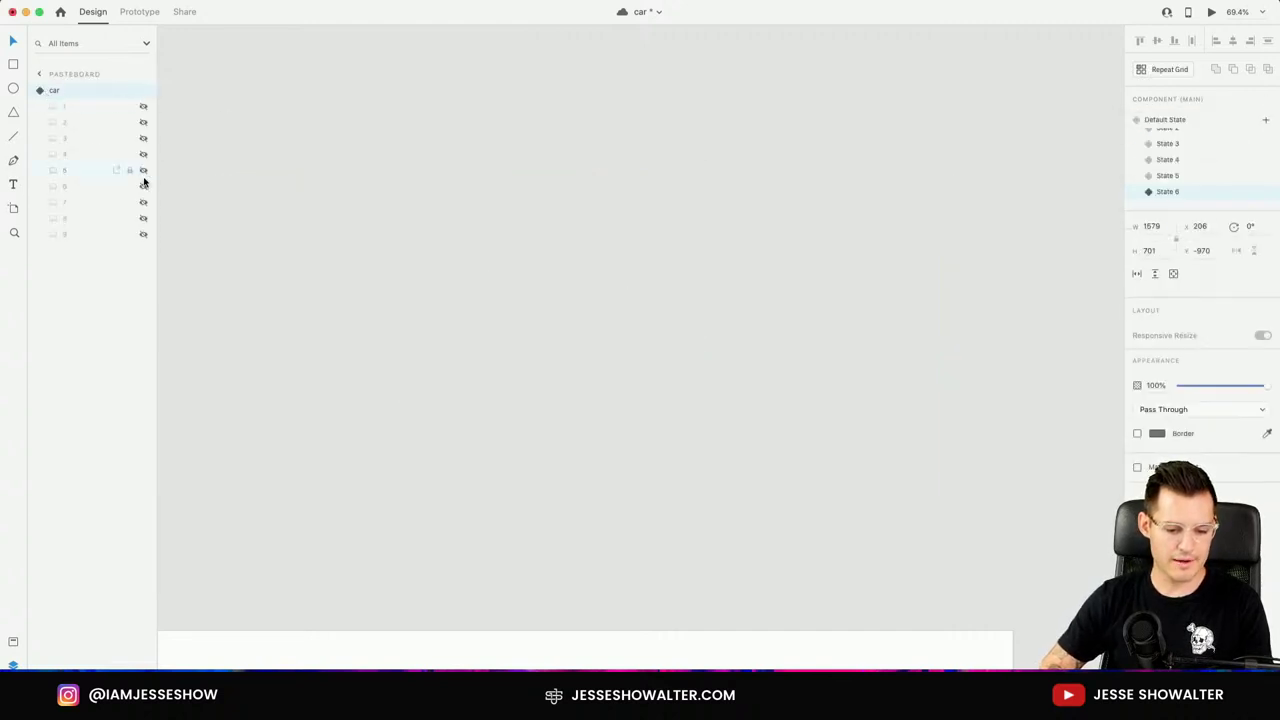
click(143, 186)
click(520, 123)
click(579, 298)
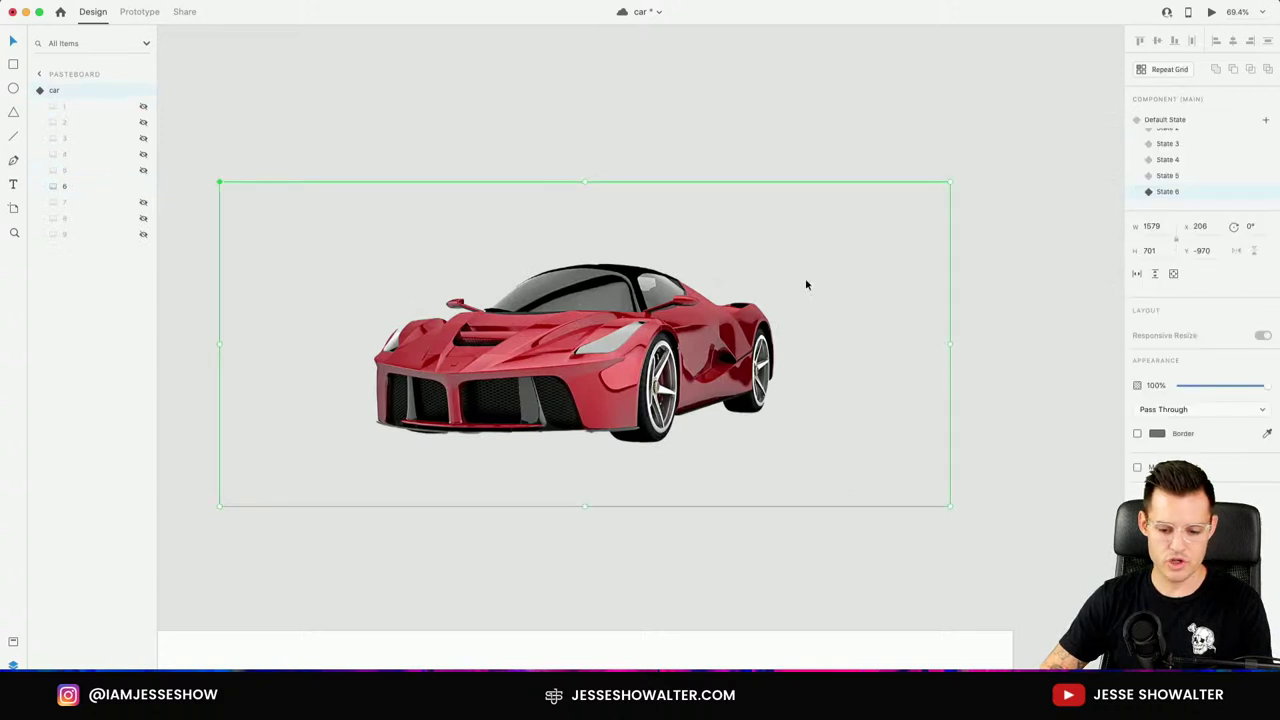
Add a seventh state to the car component with layer 6 hidden and only layer 7 shown.
click(1266, 120)
click(1211, 132)
click(703, 175)
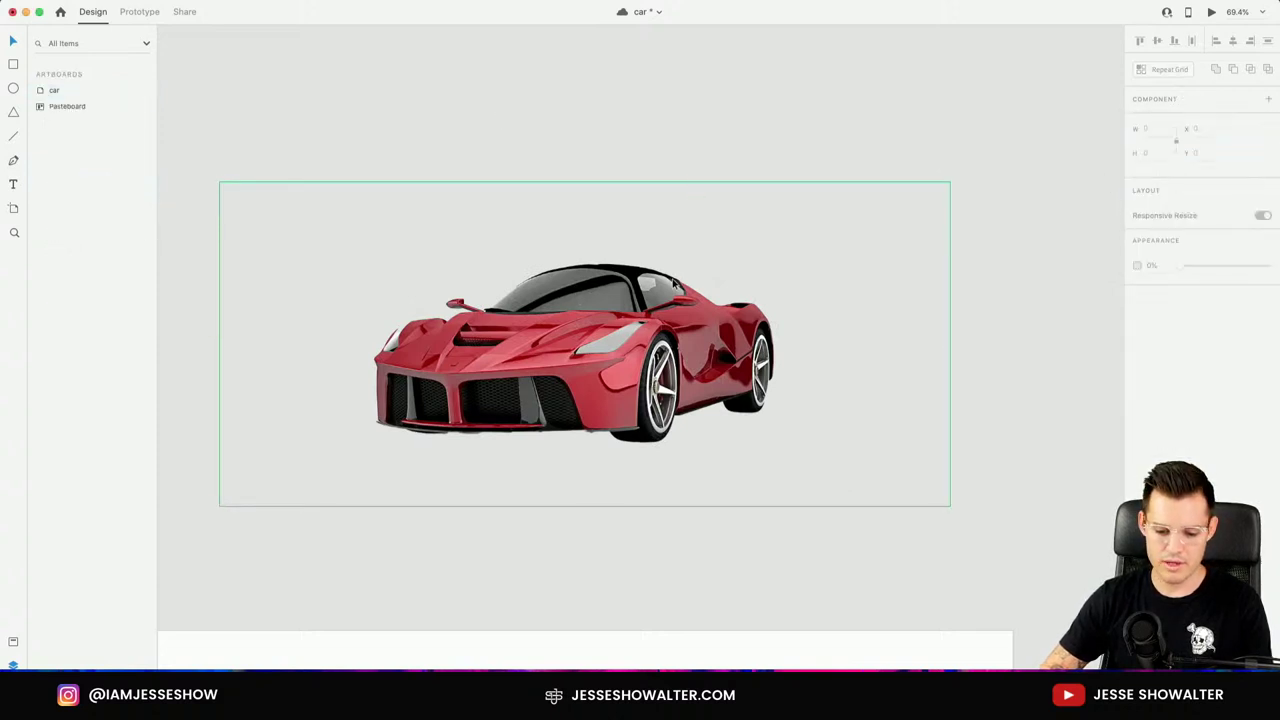
click(120, 90)
click(40, 91)
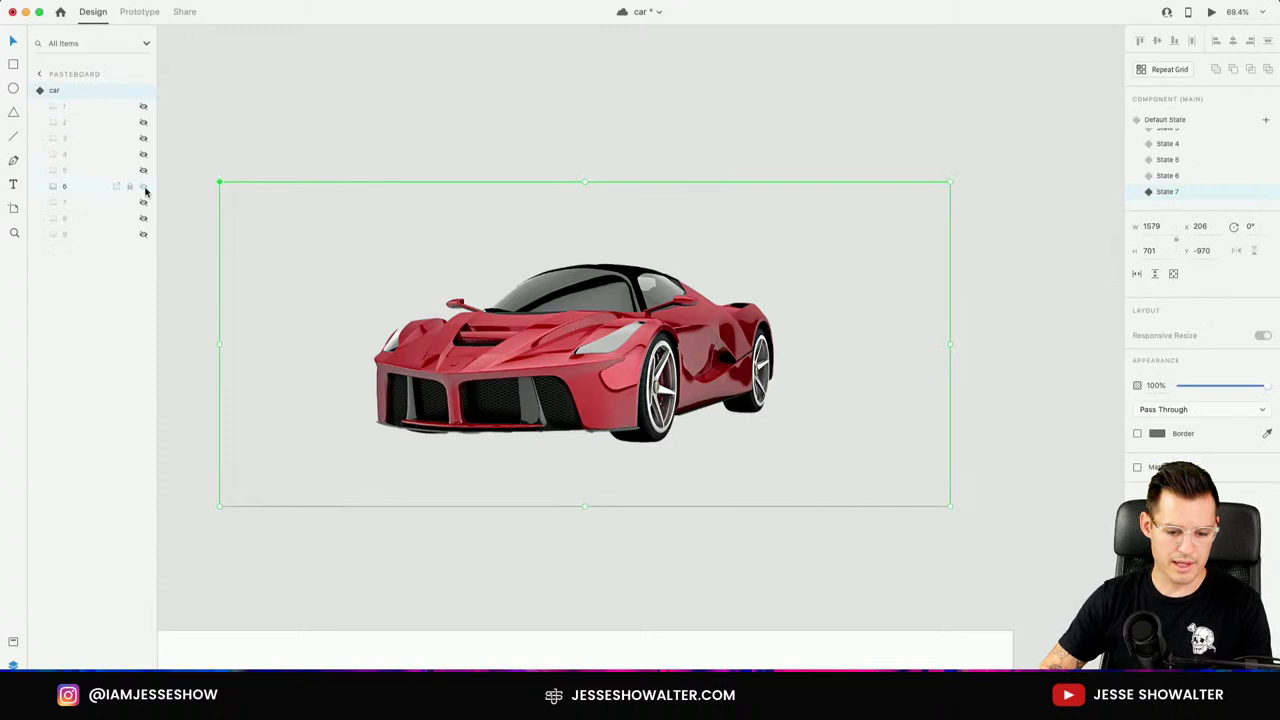
click(143, 186)
click(143, 202)
click(200, 160)
click(570, 342)
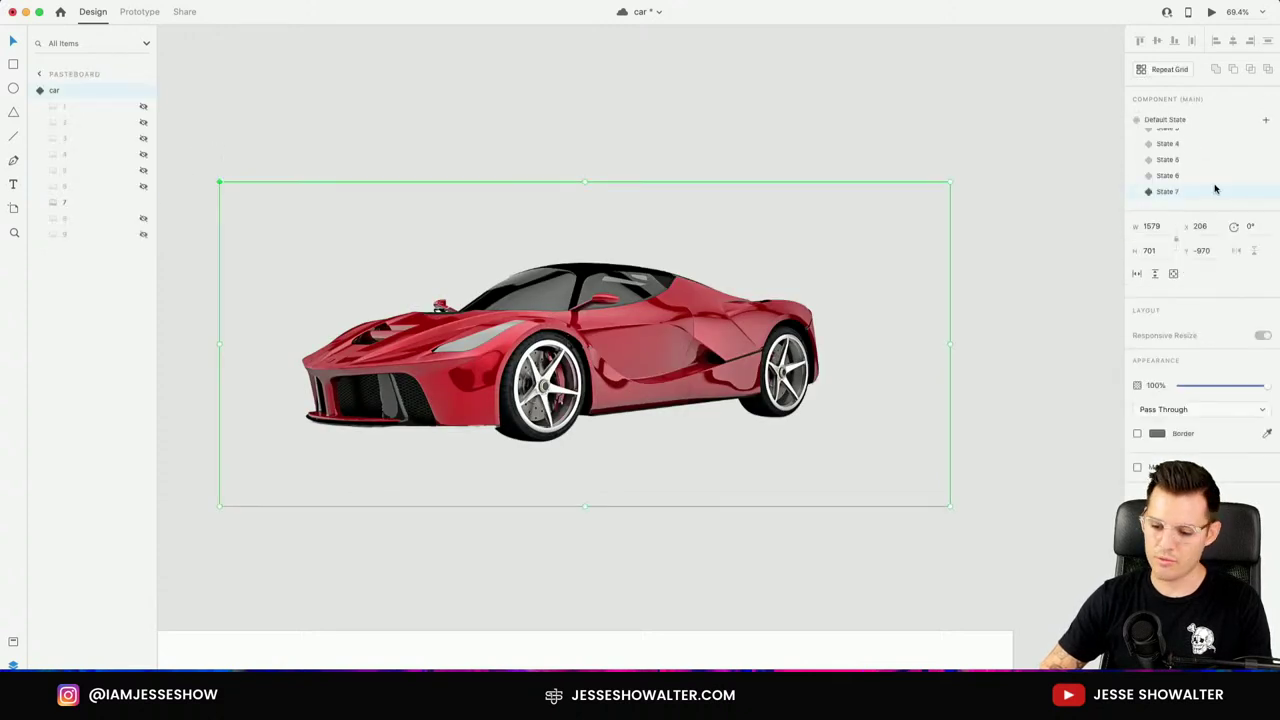
Add an eighth state to the car component with layer 7 hidden and only layer 8 shown.
click(1267, 121)
click(1218, 130)
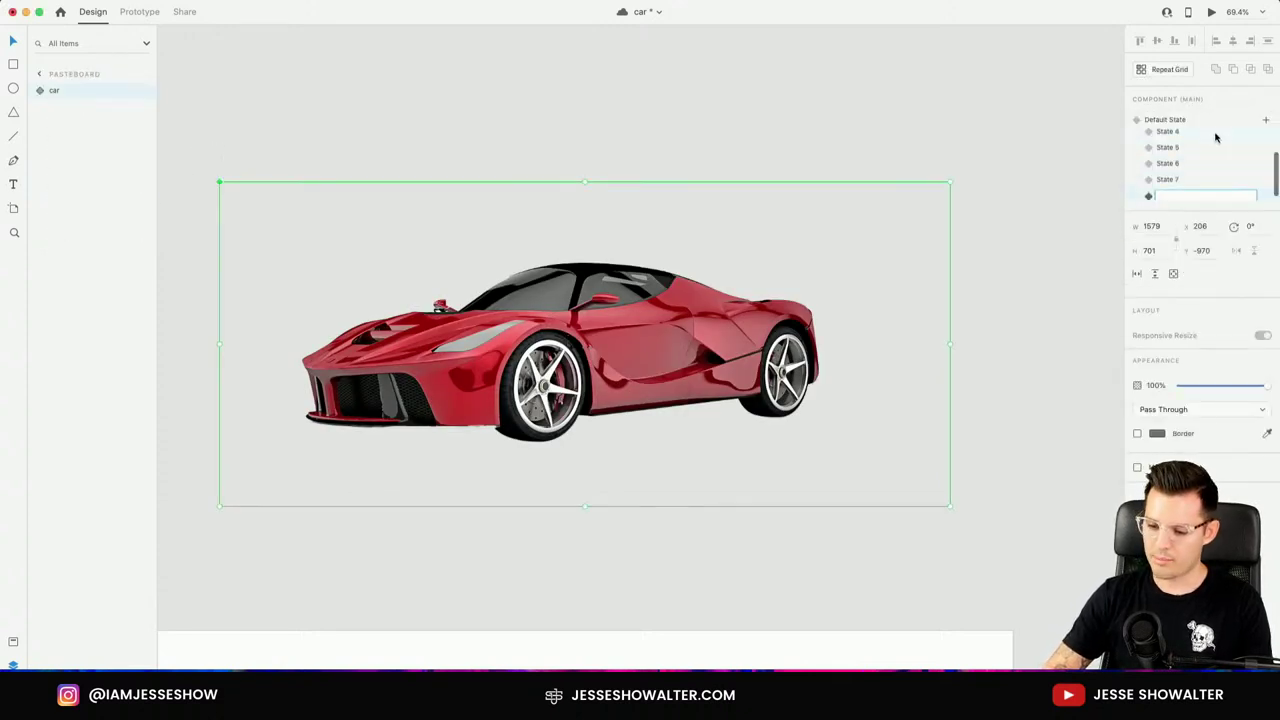
click(1009, 137)
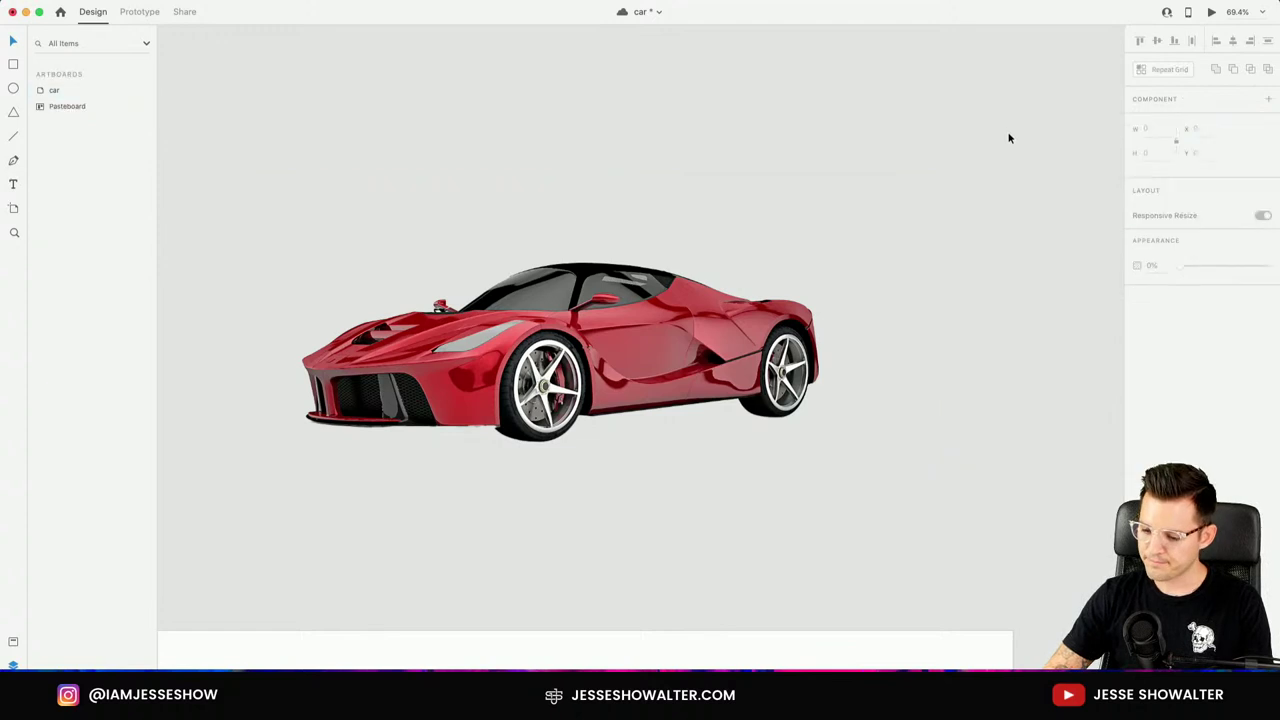
click(813, 254)
double_click(44, 95)
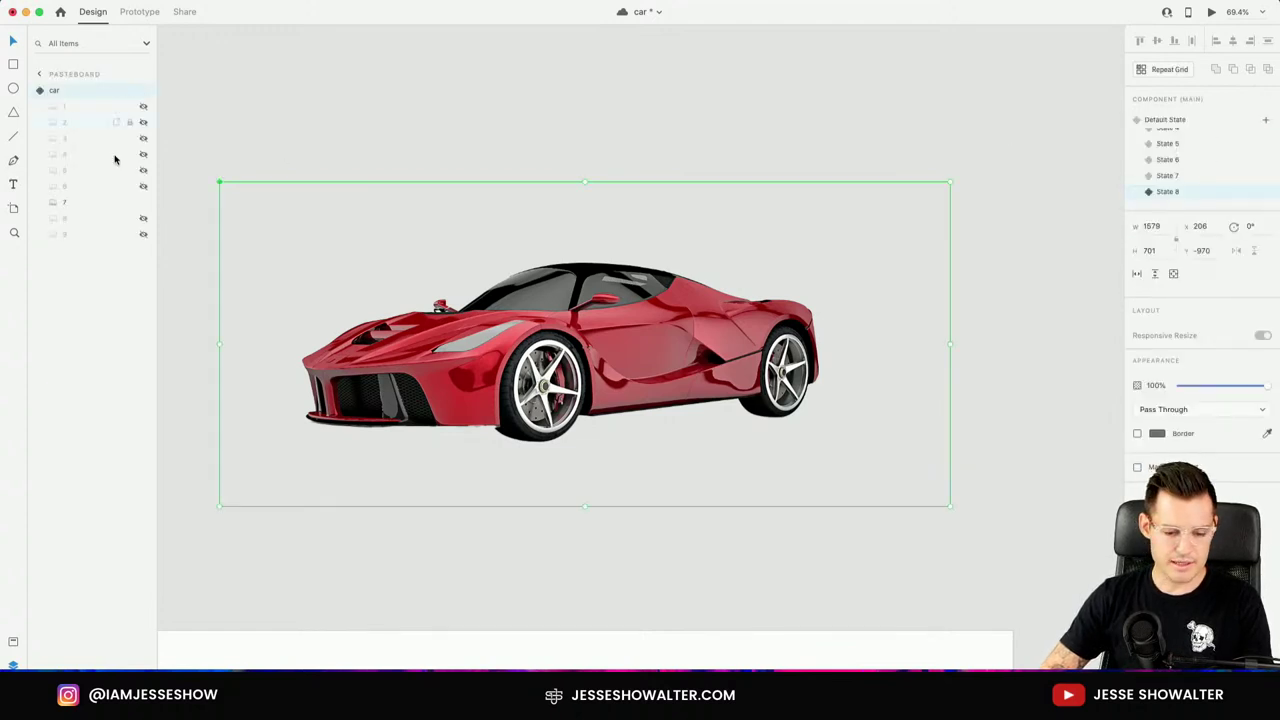
click(147, 207)
click(310, 163)
click(400, 330)
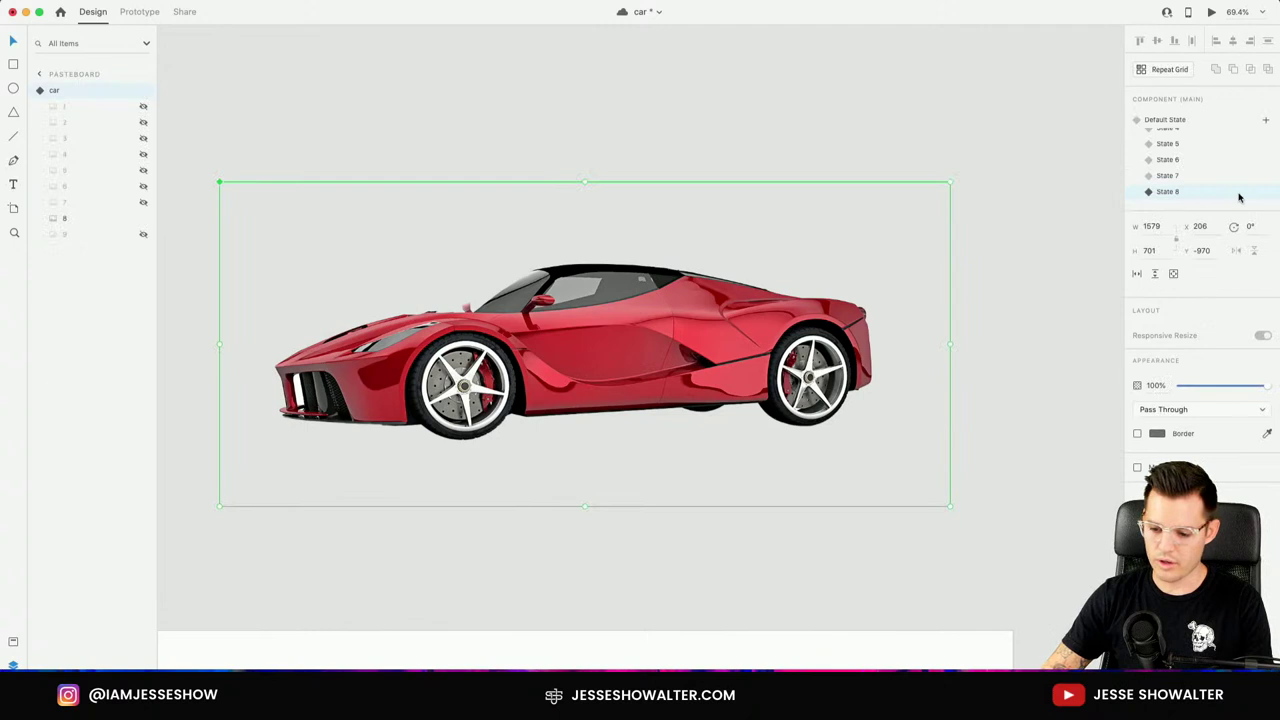
Add a ninth state to the car component with layer 8 hidden and only layer 9 shown.
click(1267, 121)
click(1200, 133)
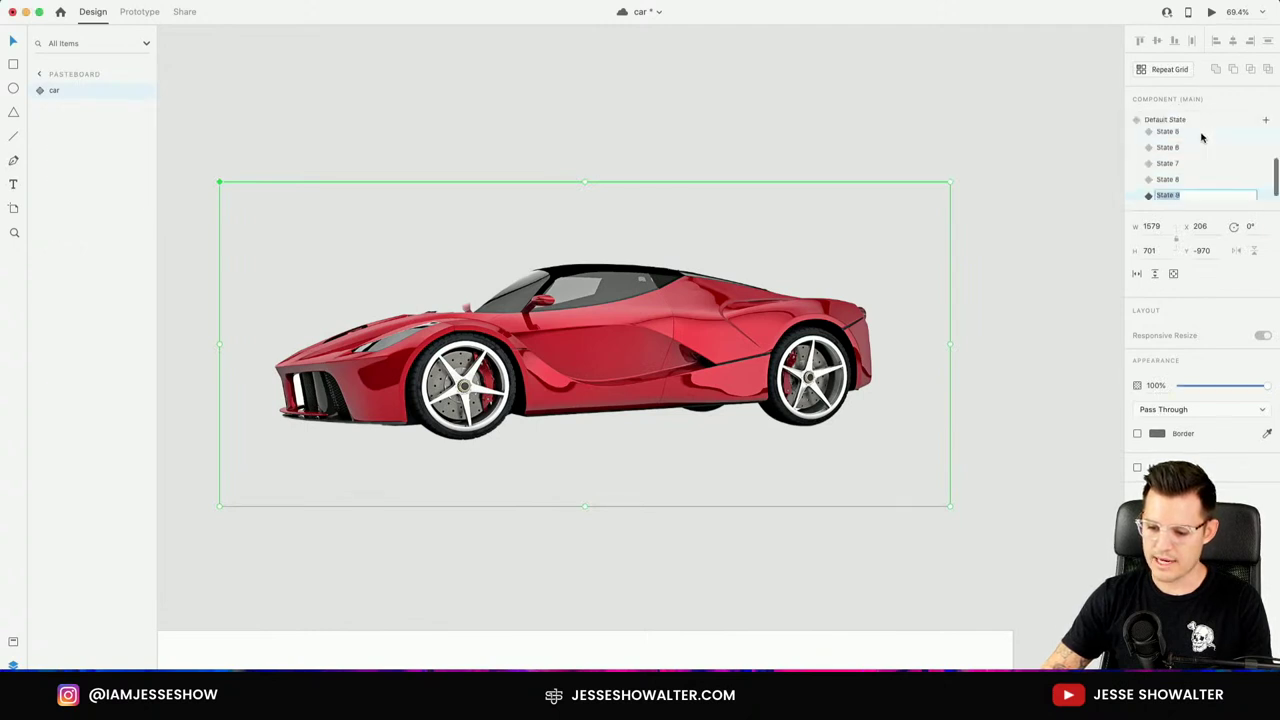
click(41, 91)
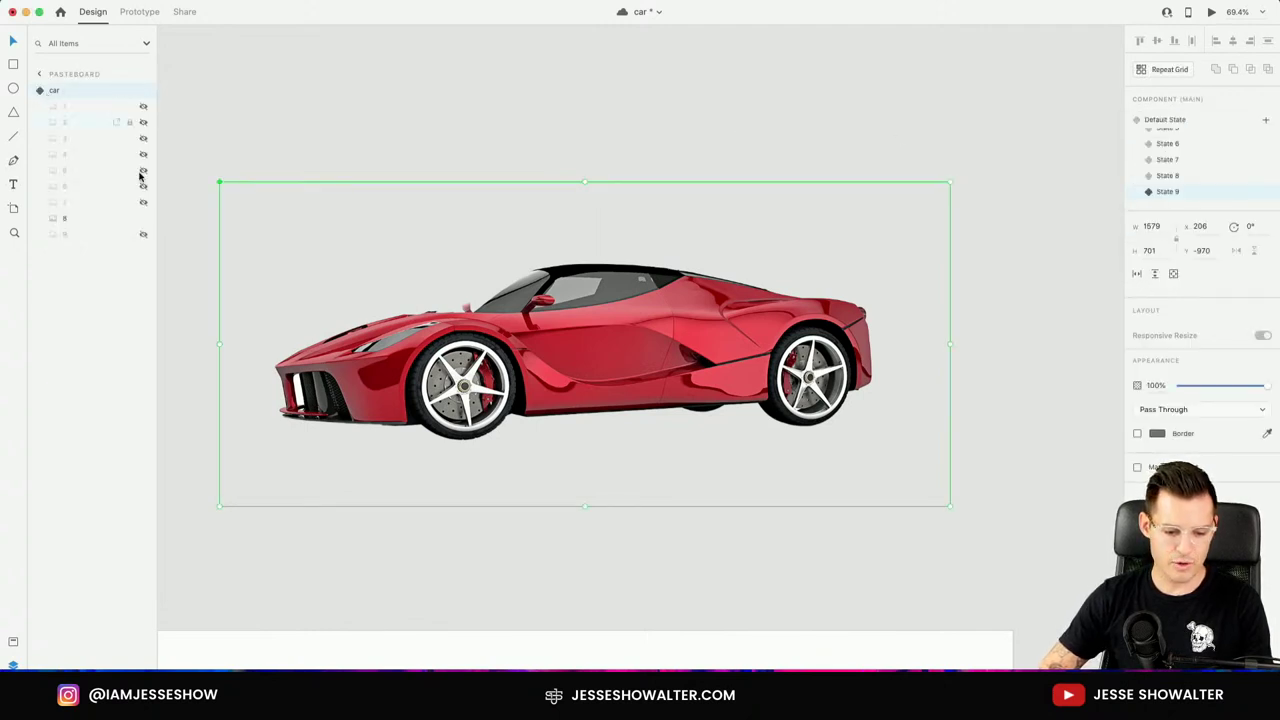
click(144, 232)
click(144, 232)
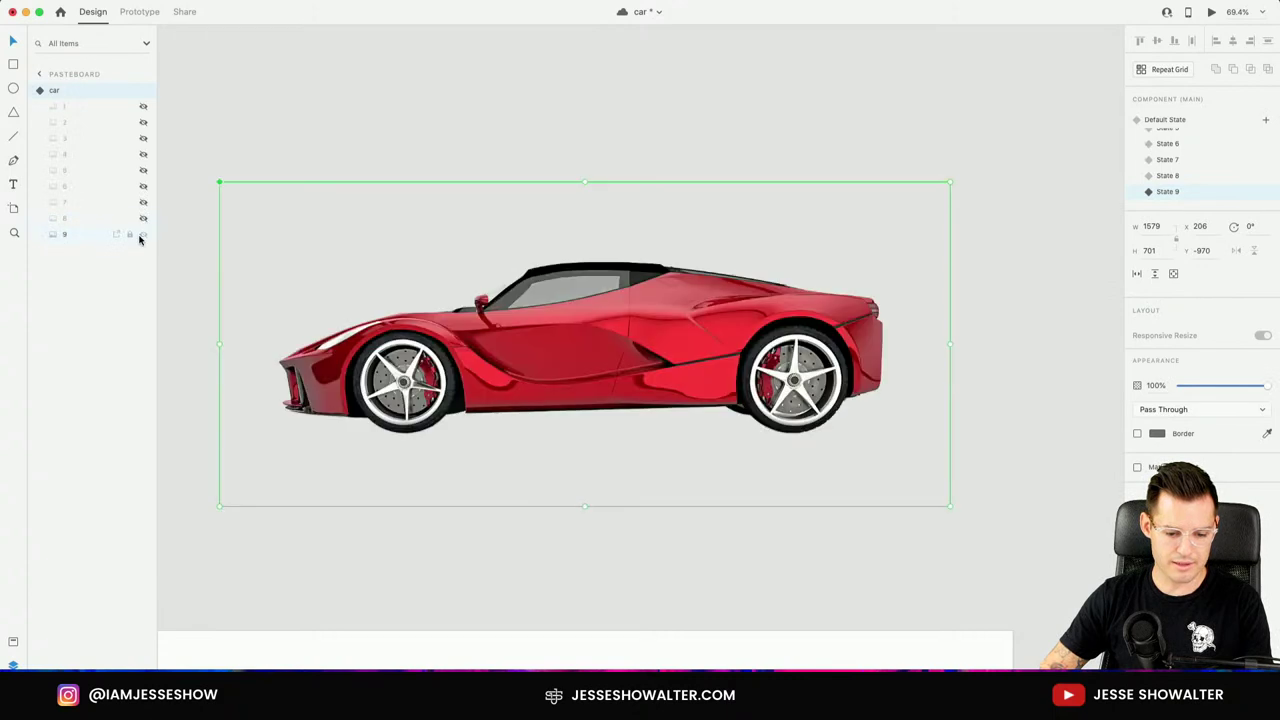
click(347, 134)
click(413, 289)
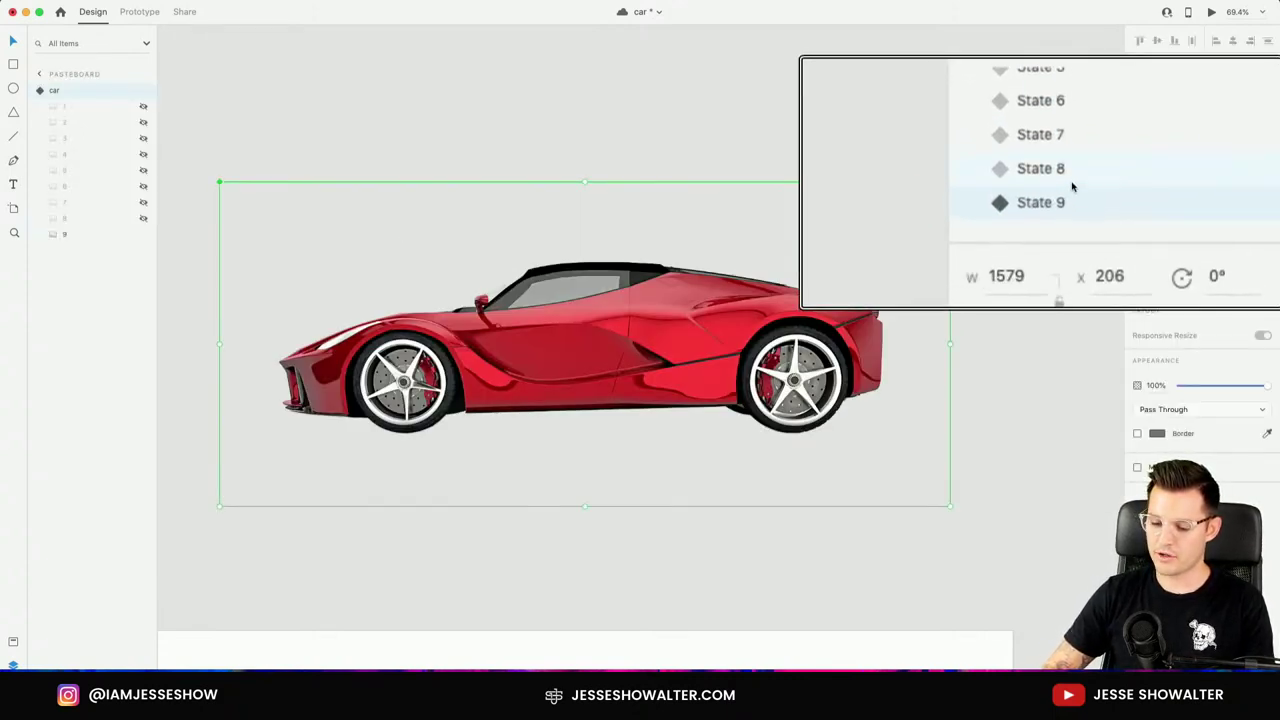
Review the car's rotation by stepping backward through the component states from State 9 to the default state.
scroll(1066, 193, up, 2)
click(1066, 188)
click(1066, 197)
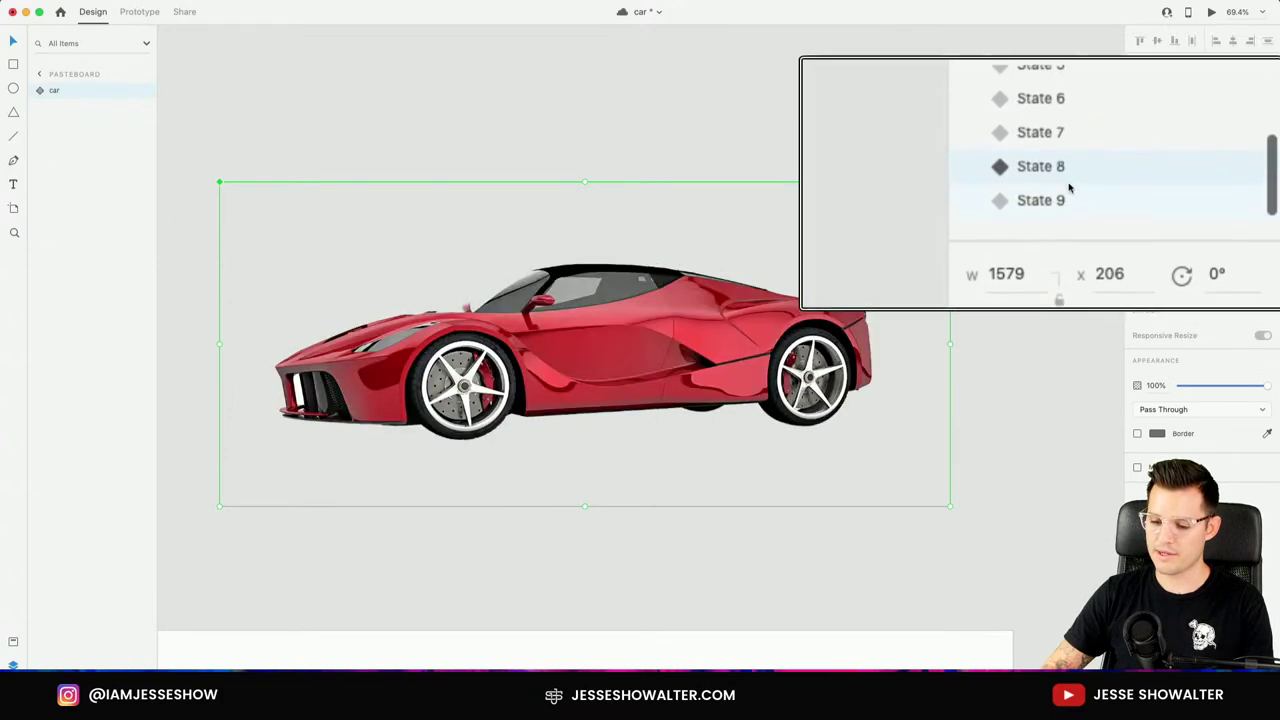
scroll(1068, 175, up, 1)
click(1066, 163)
scroll(1068, 160, up, 1)
click(1069, 150)
scroll(1068, 160, up, 1)
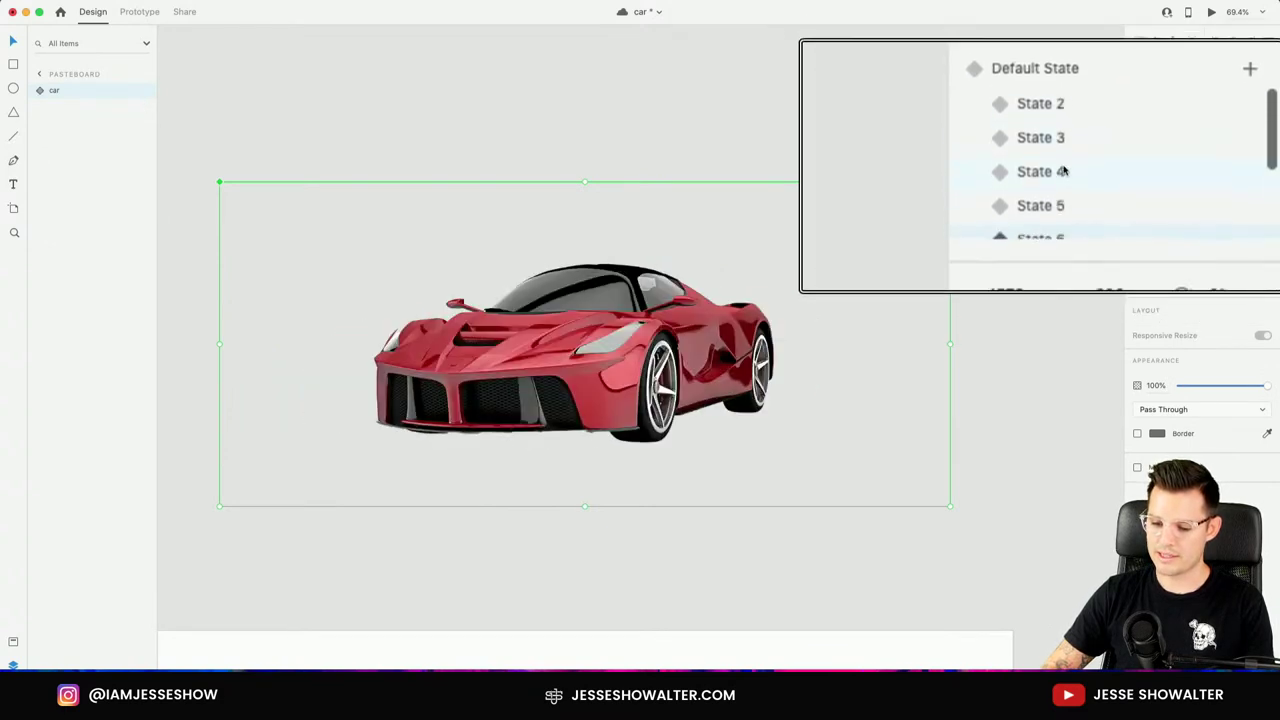
click(1063, 171)
scroll(1074, 154, up, 1)
click(1074, 154)
scroll(1077, 140, up, 1)
click(1077, 135)
click(1078, 128)
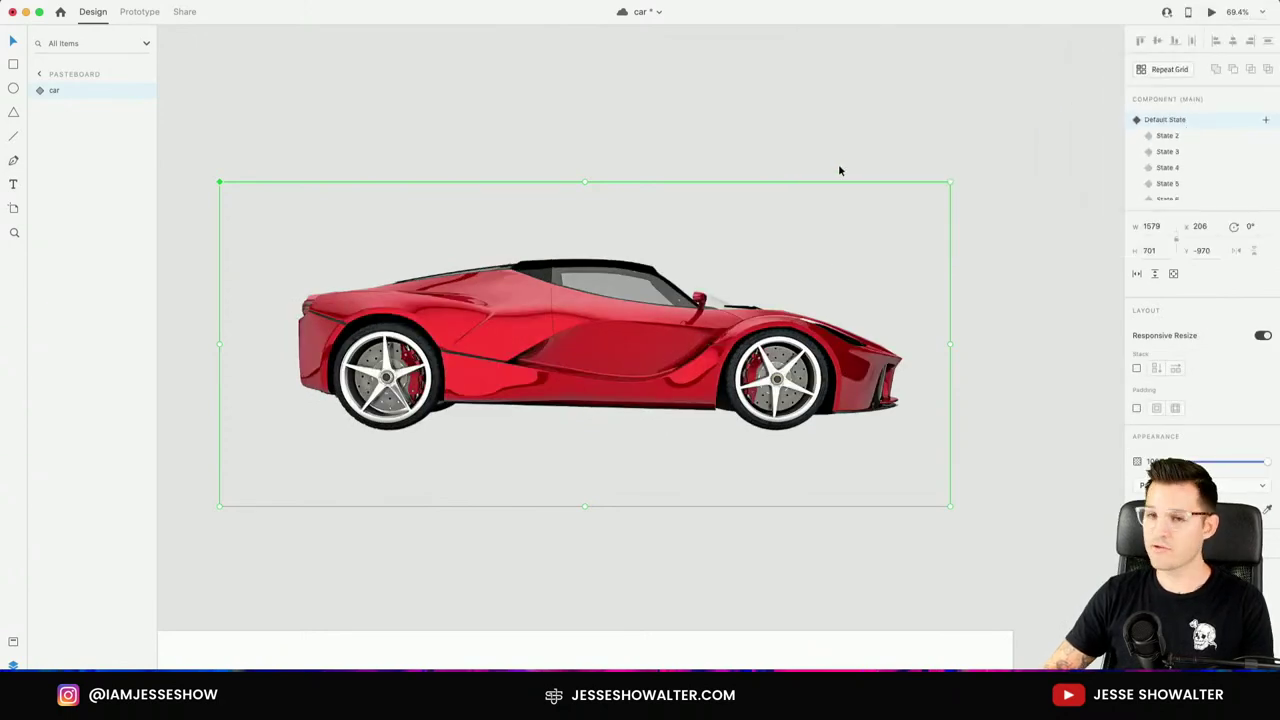
Check the car angles in States 2 through 5 and return the component to its default state.
click(1200, 135)
click(1198, 151)
click(1200, 167)
click(1200, 183)
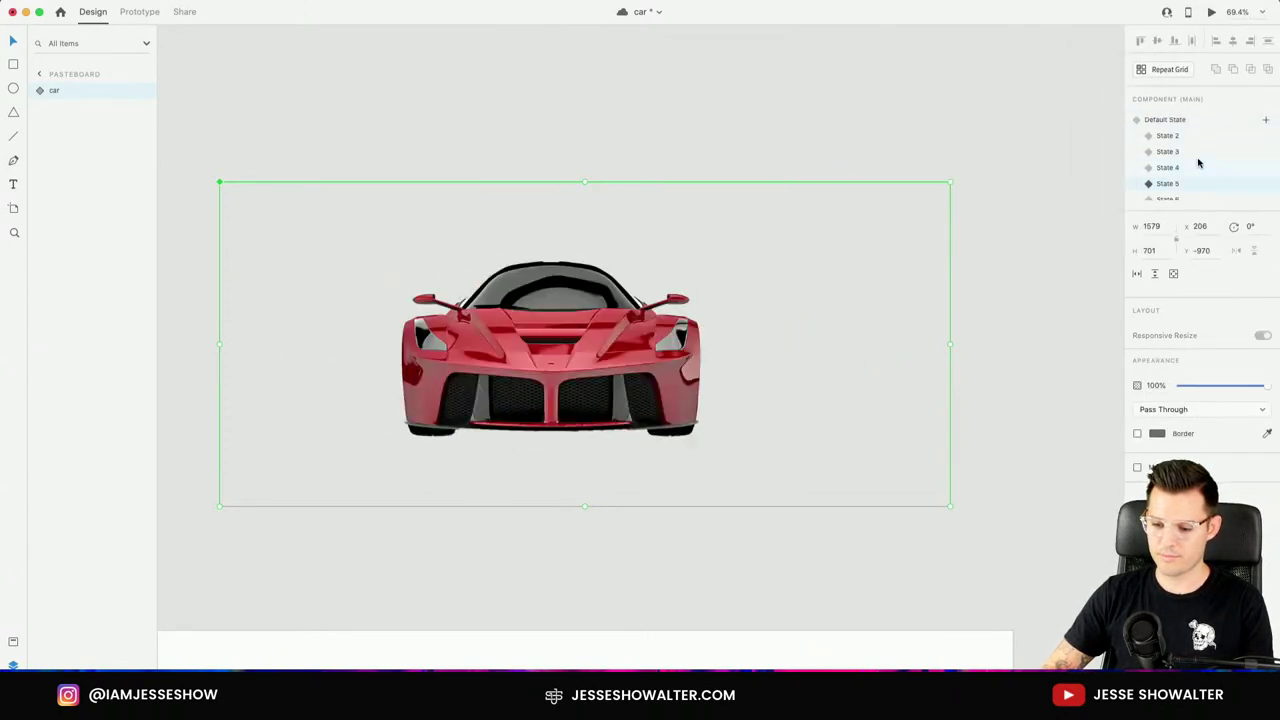
click(1198, 151)
click(1197, 136)
click(1200, 121)
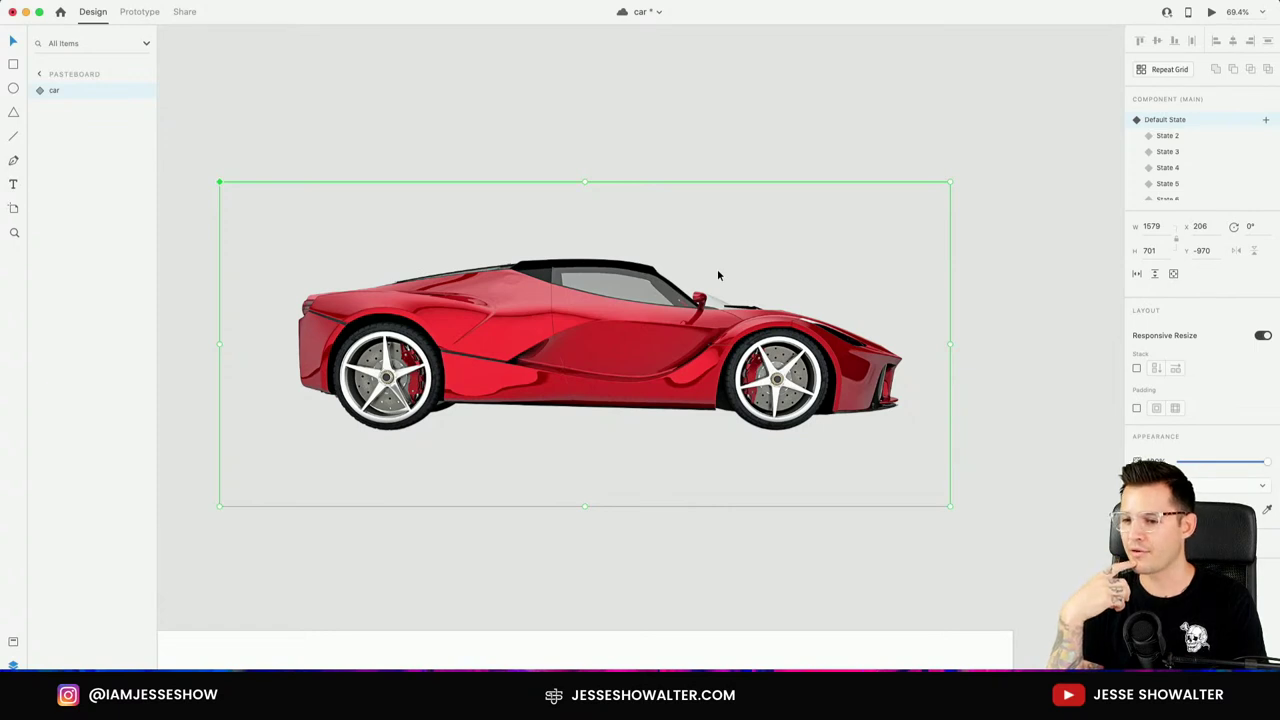
Save the document and deselect the car component.
key(super+s)
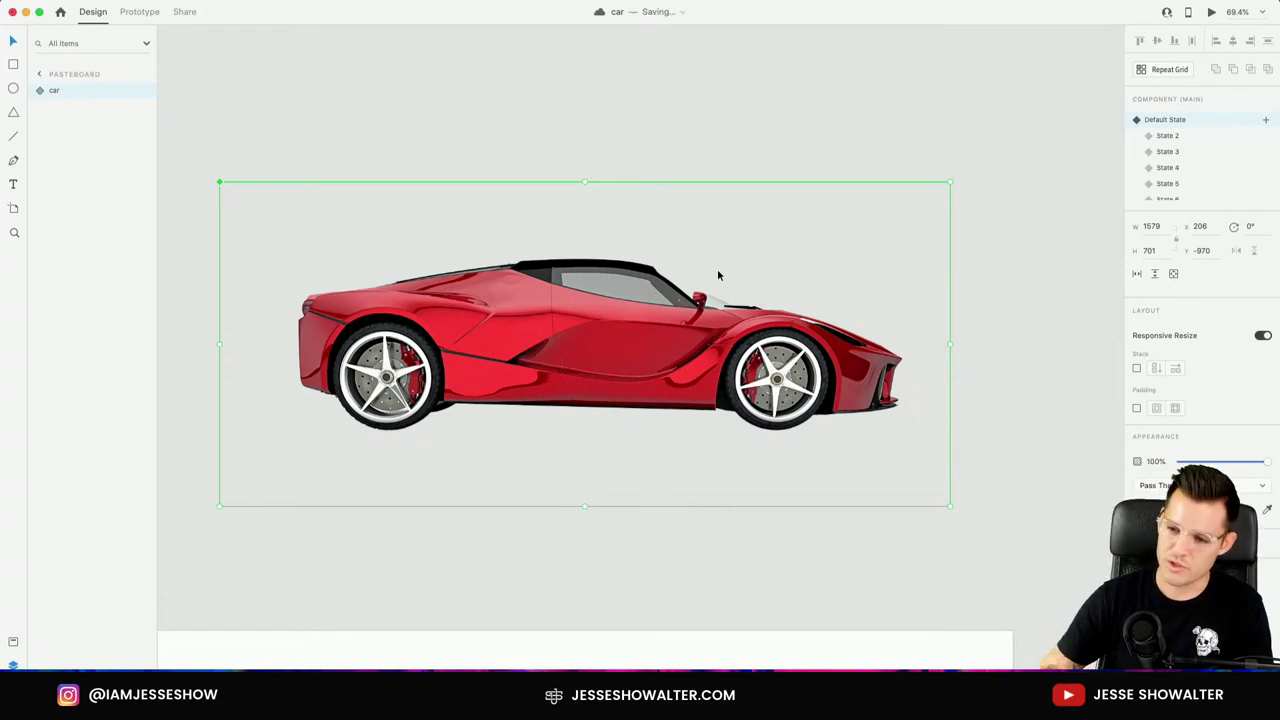
click(665, 141)
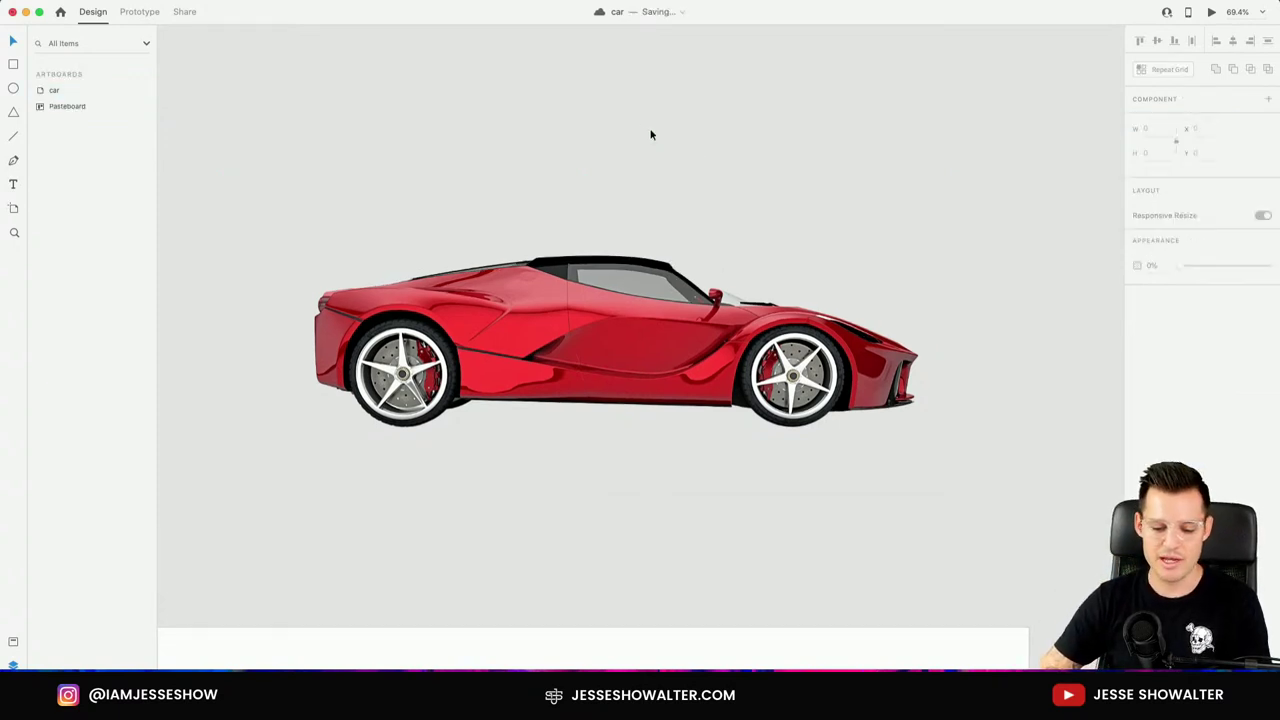
scroll(651, 134, down, 3)
scroll(651, 134, down, 5)
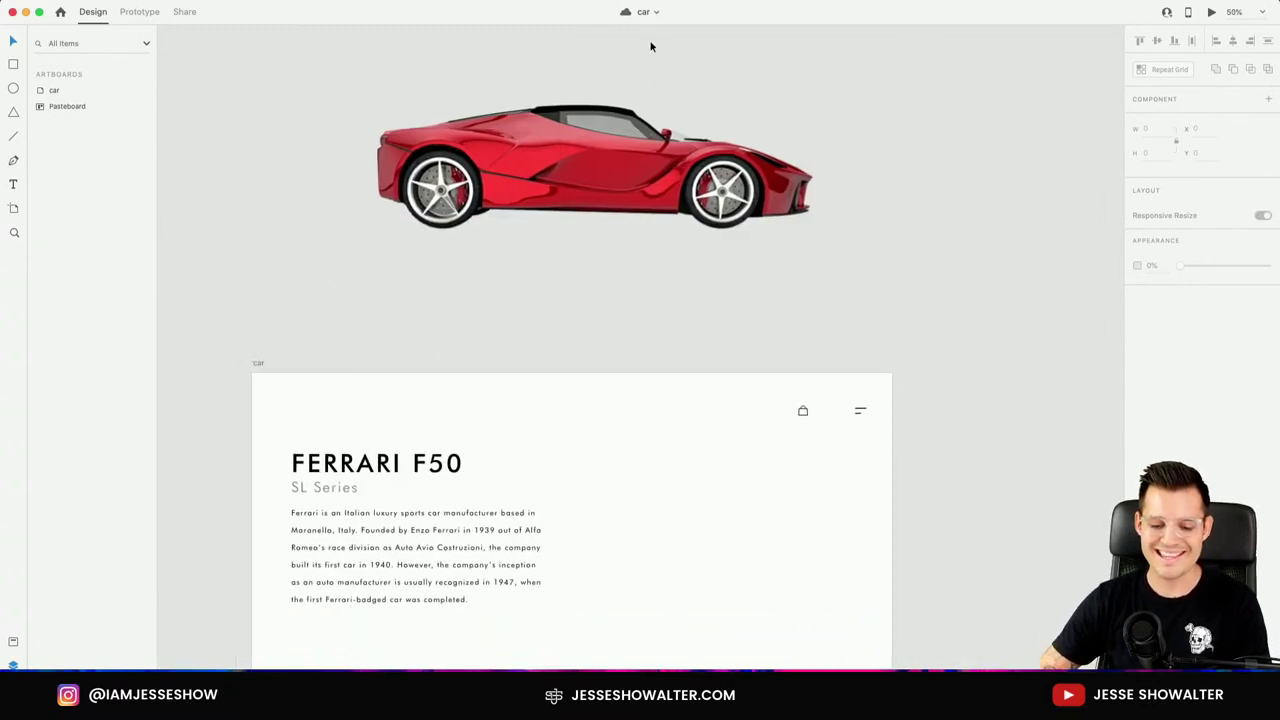
Try to scale down all nine stacked car images together inside the car component.
click(692, 190)
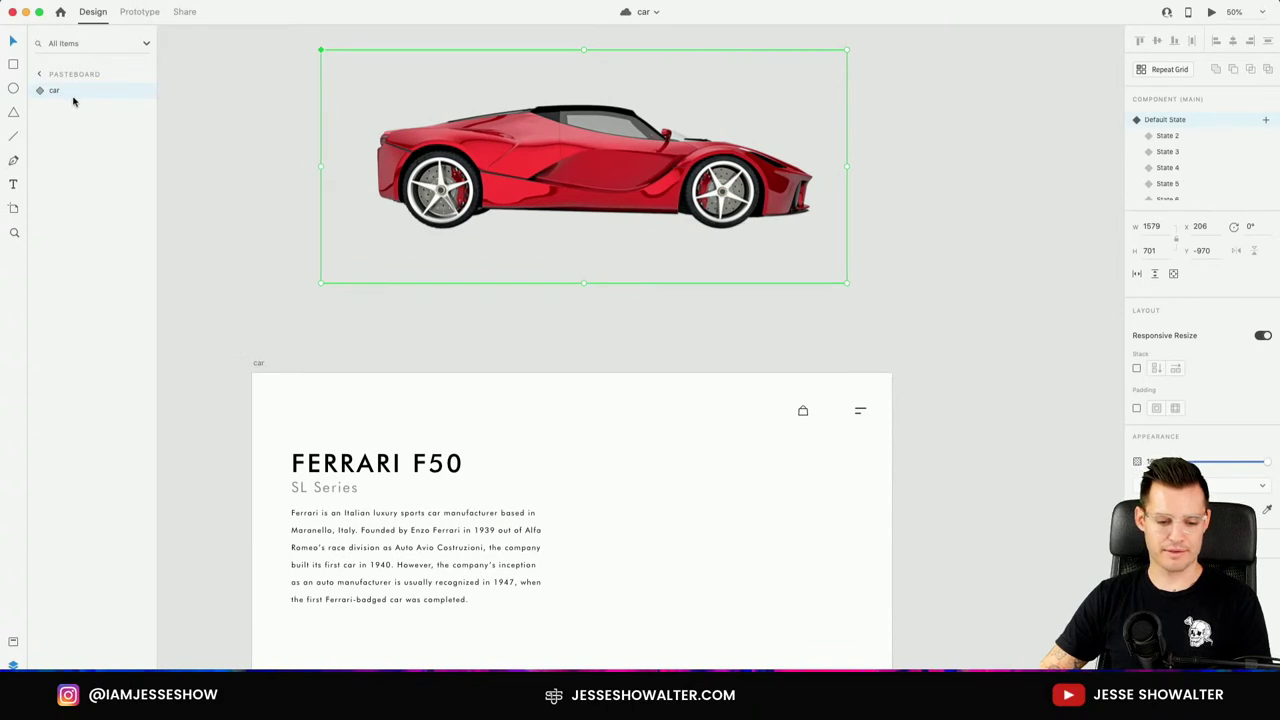
click(38, 92)
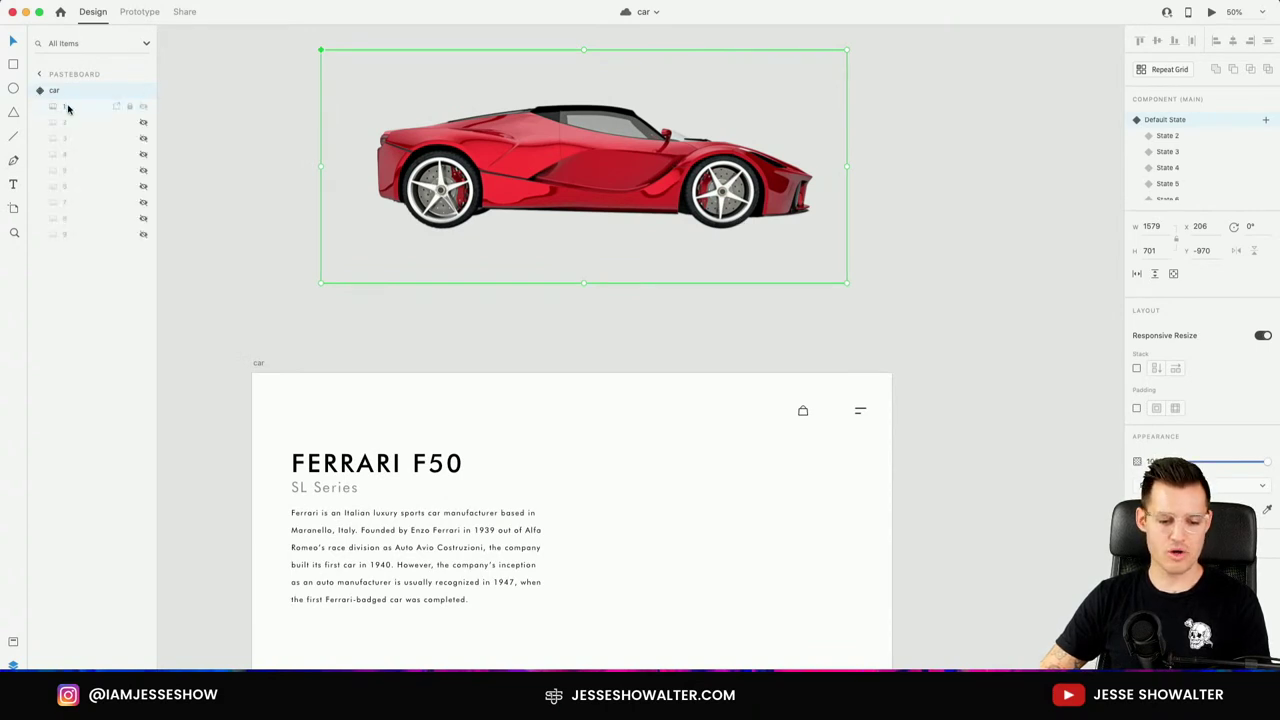
click(67, 121)
shift+click(89, 234)
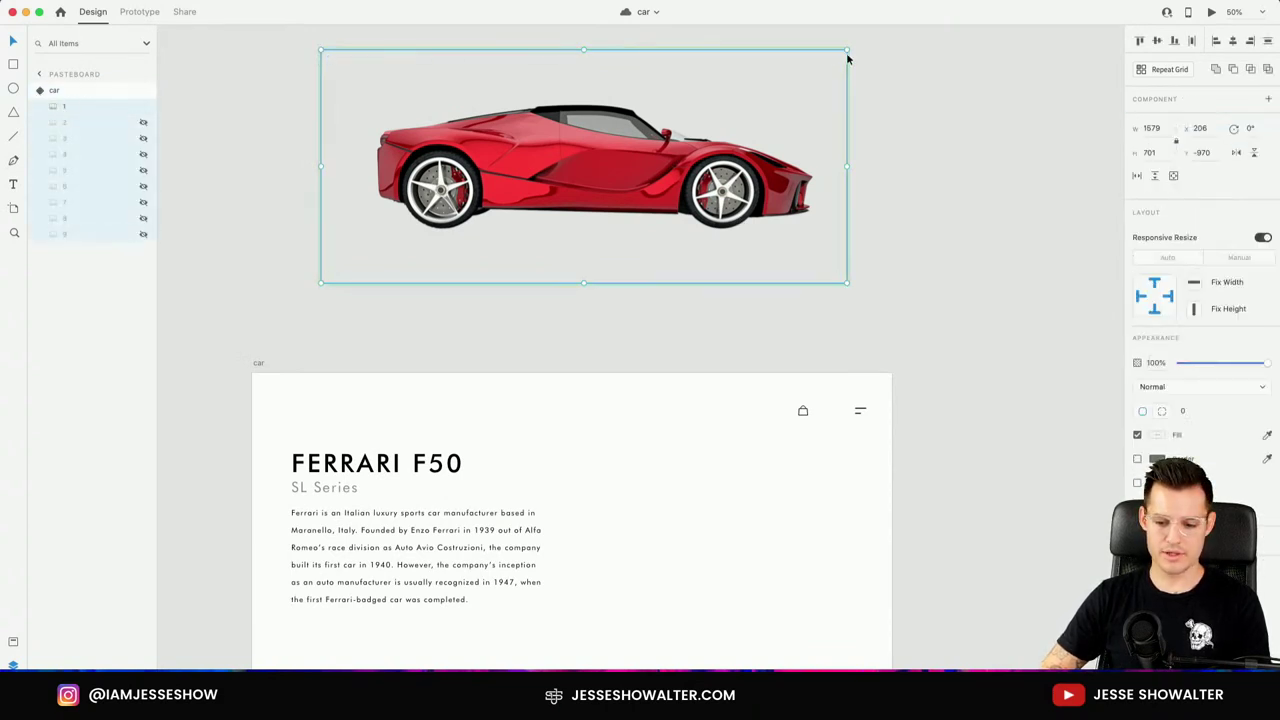
click(894, 94)
click(424, 117)
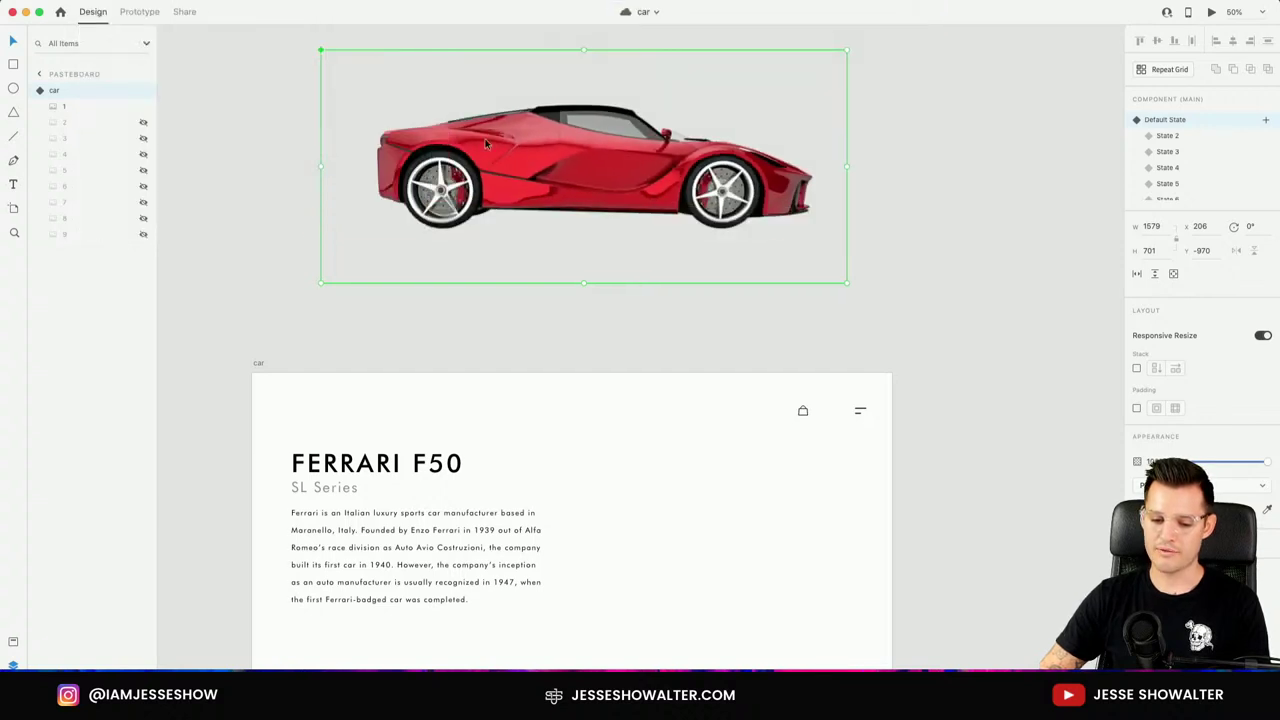
click(65, 110)
shift+click(77, 234)
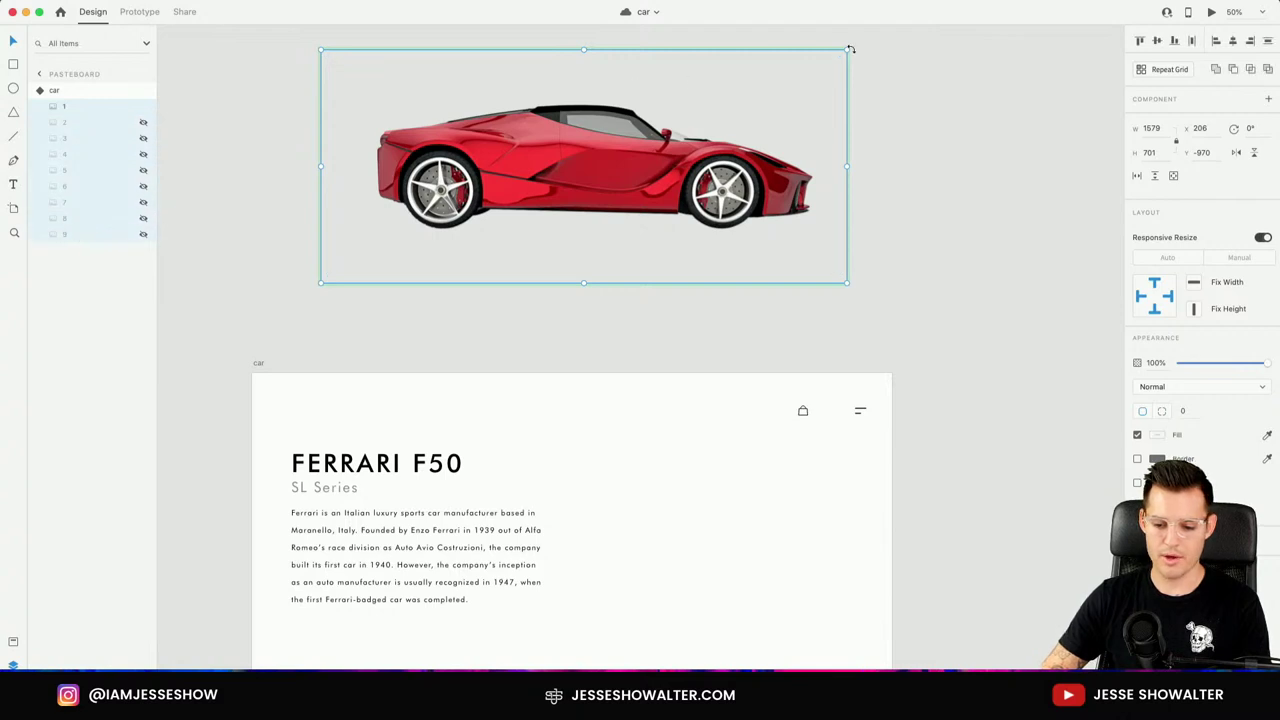
drag(848, 49, 800, 89)
key(super+z)
drag(966, 220, 975, 158)
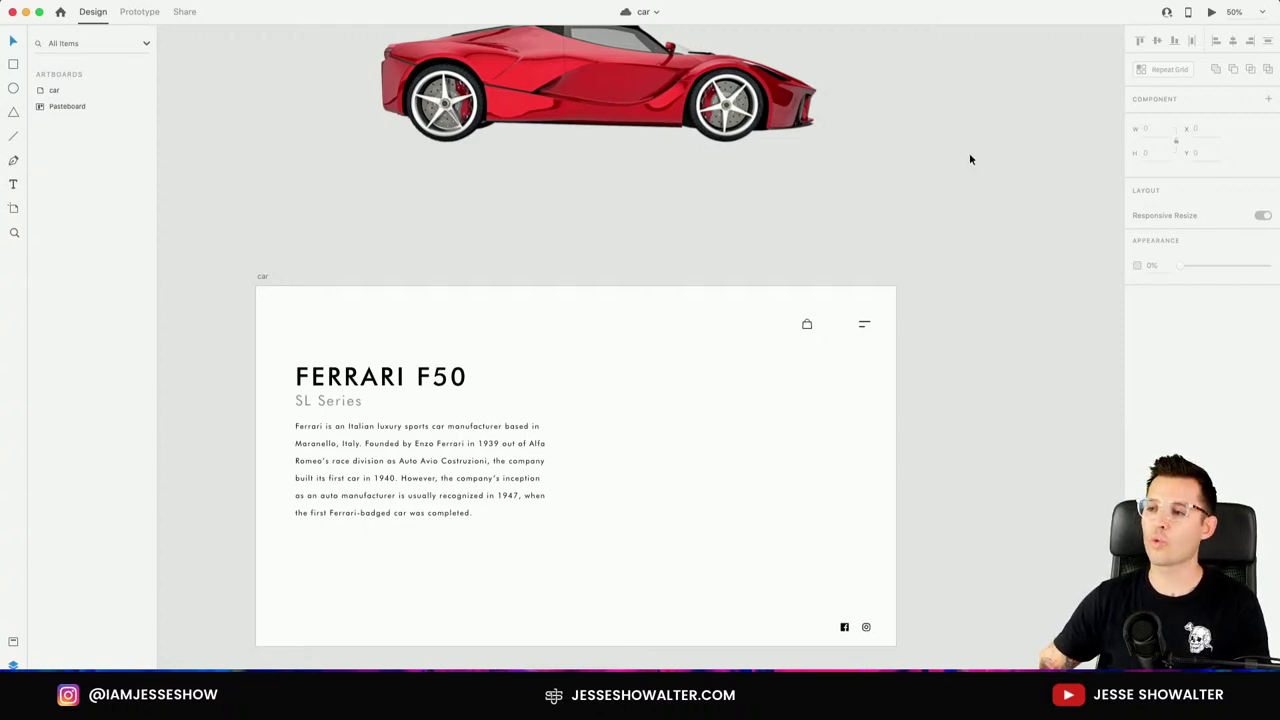
Move the Ferrari description paragraph off the artboard onto the pasteboard beside it.
scroll(860, 185, down, 5)
click(380, 320)
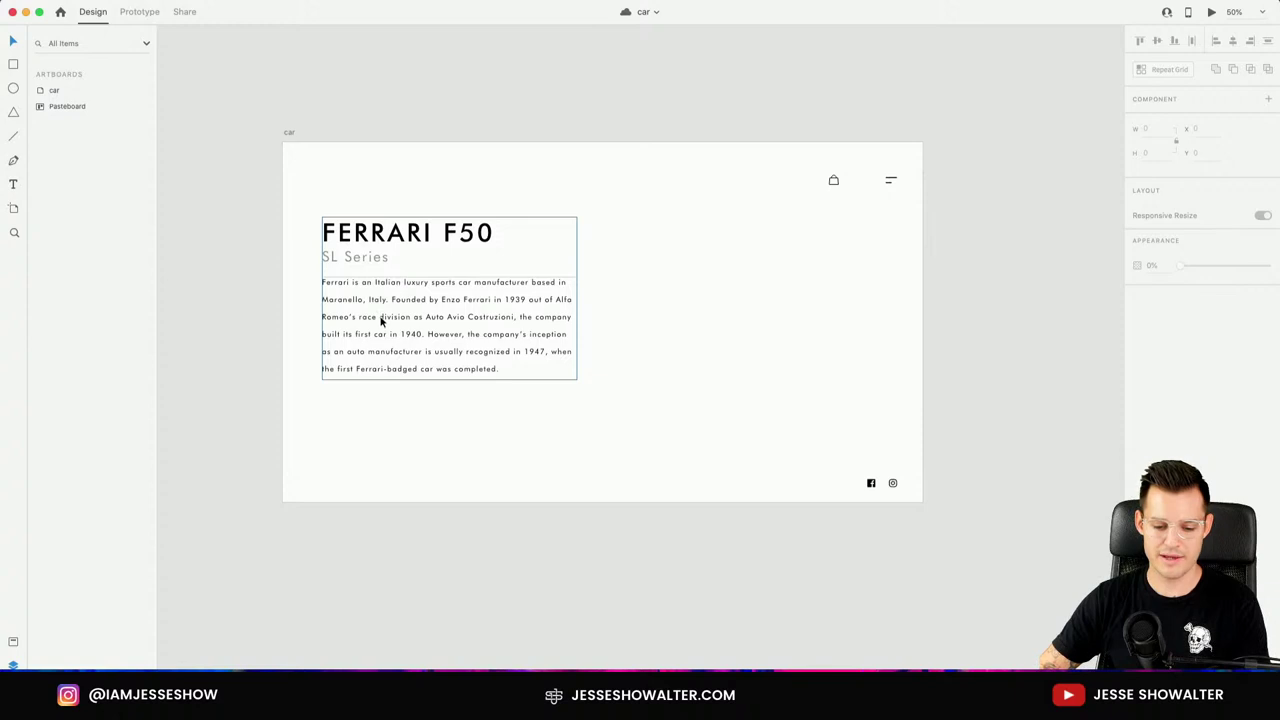
click(623, 97)
scroll(657, 300, up, 5)
scroll(640, 230, down, 1)
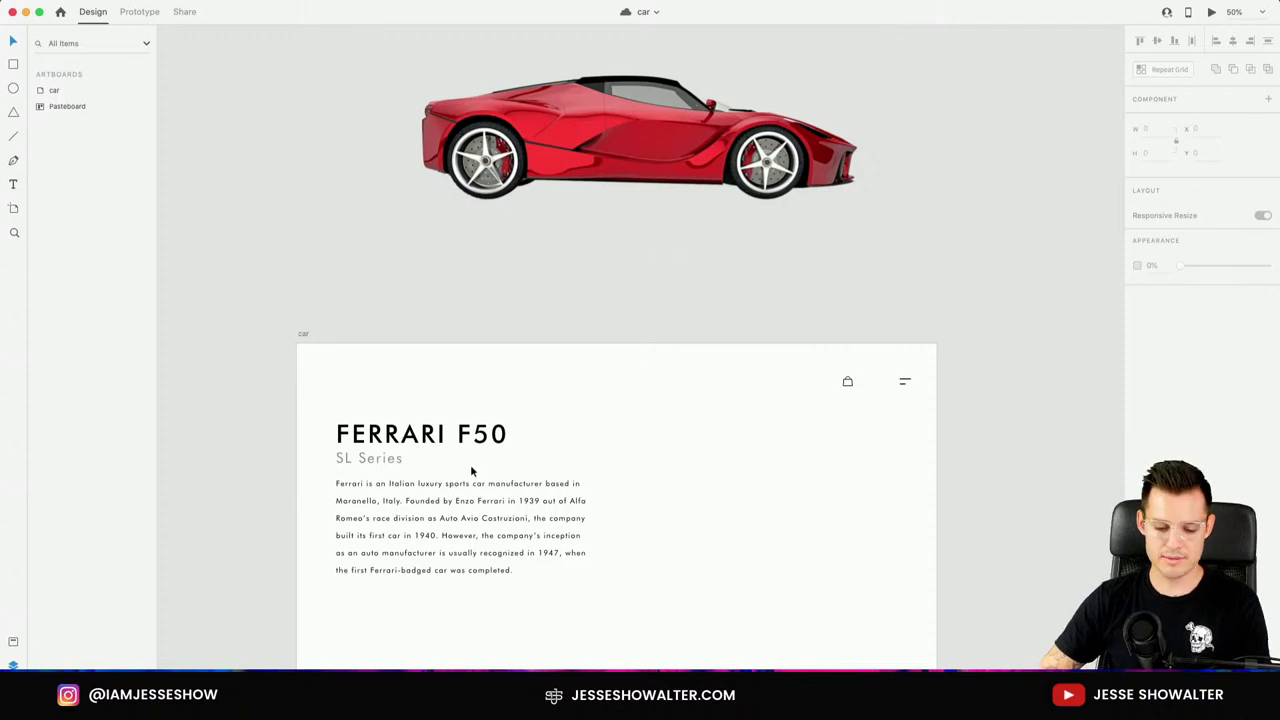
double_click(475, 517)
drag(475, 517, 675, 397)
key(ctrl+x)
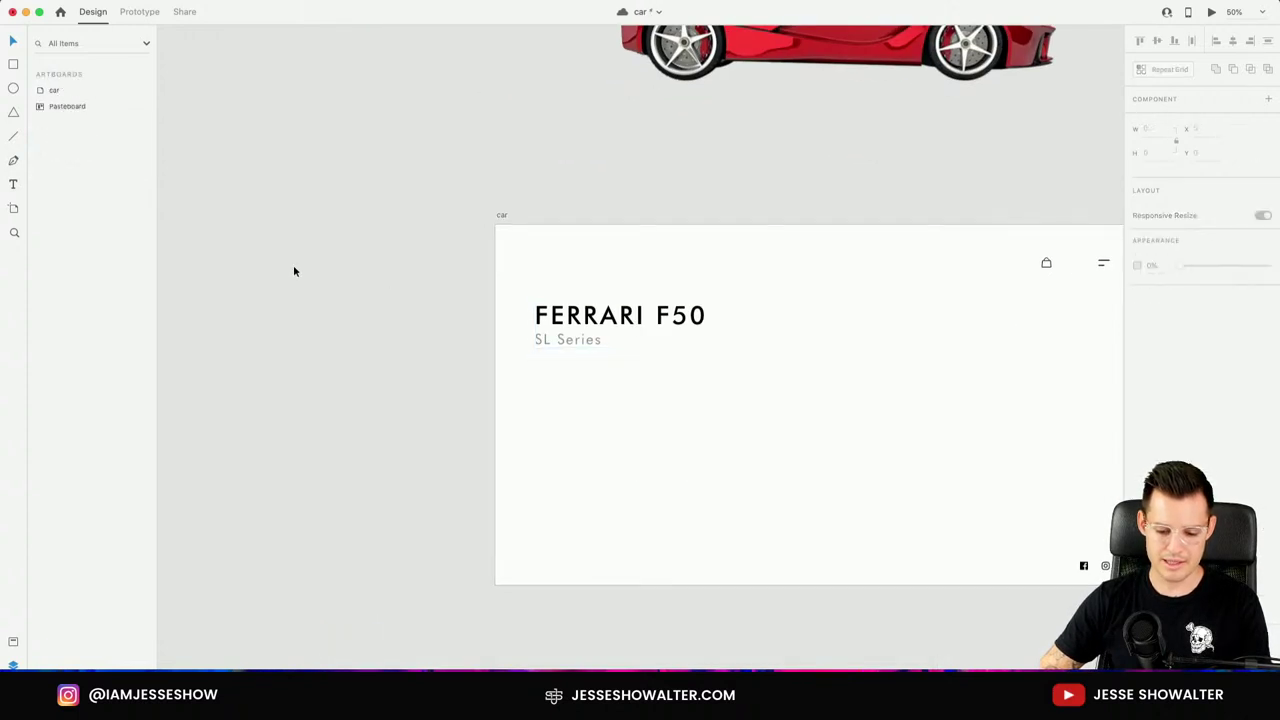
key(ctrl+v)
drag(599, 404, 240, 390)
scroll(391, 357, left, 5)
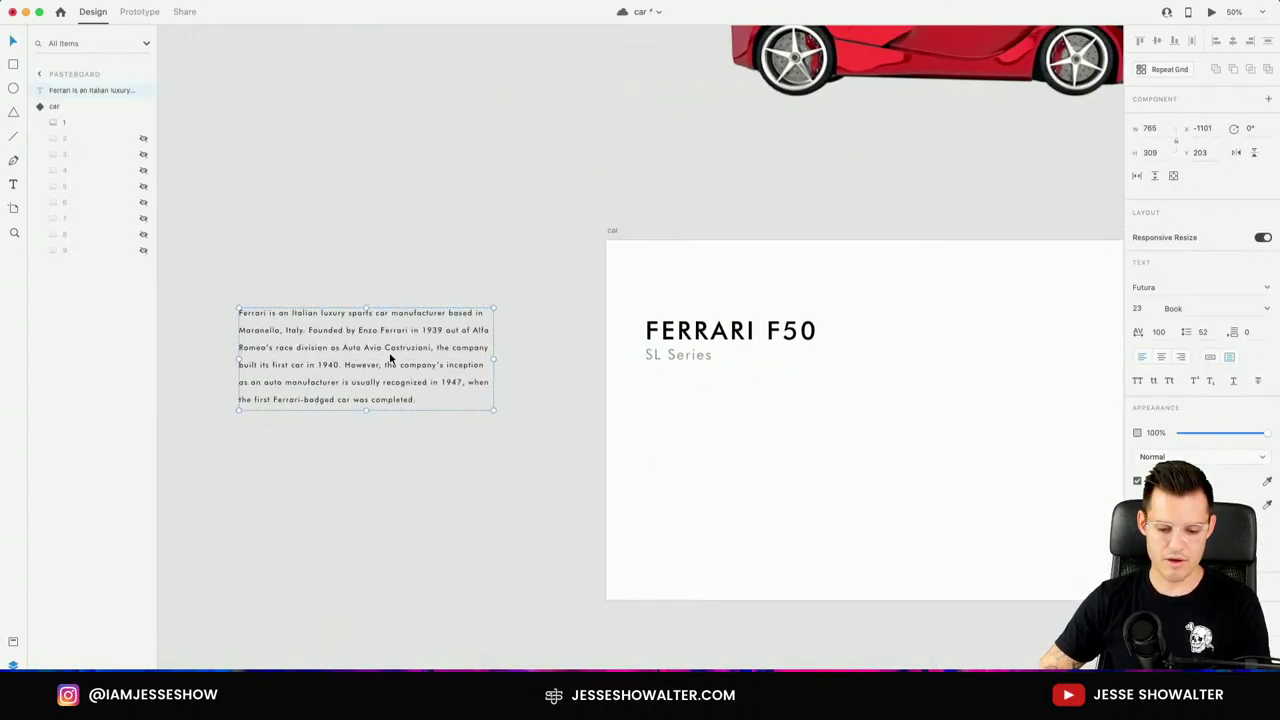
drag(391, 357, 468, 313)
scroll(314, 264, right, 5)
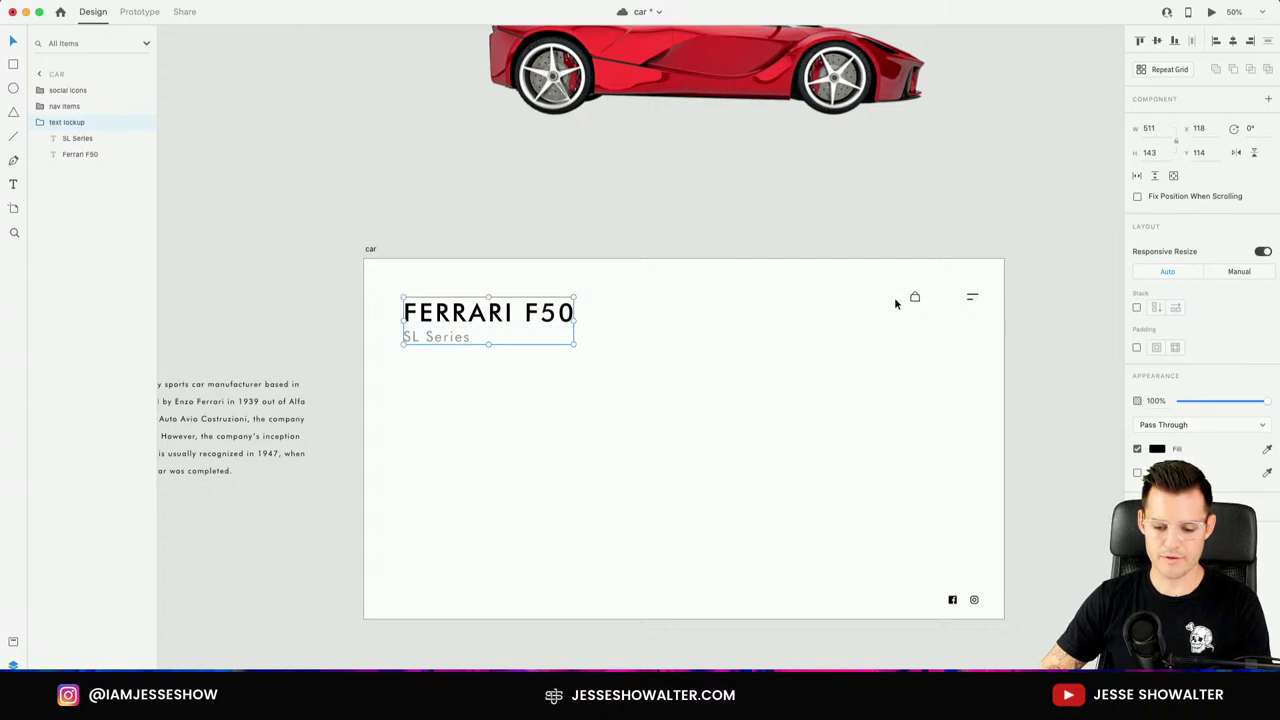
Place the car component on the artboard below the heading at X 118, Y 190.
drag(763, 95, 642, 511)
scroll(642, 480, down, 3)
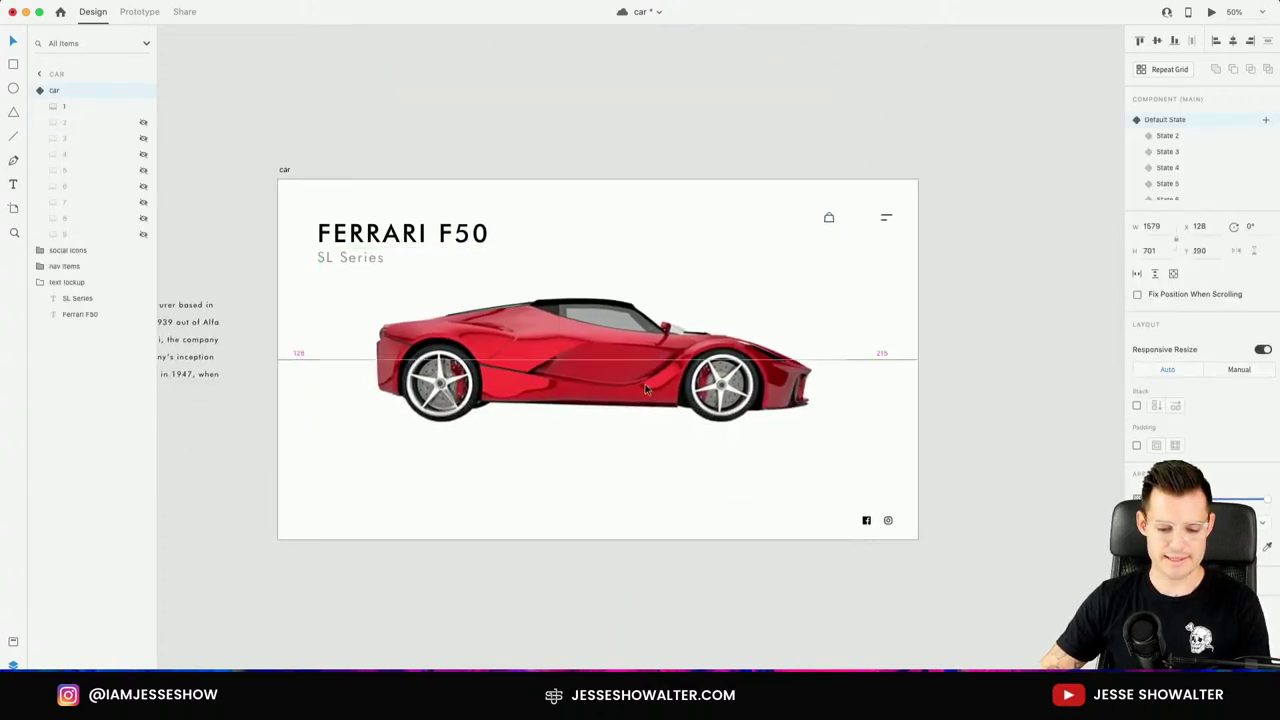
drag(645, 390, 642, 392)
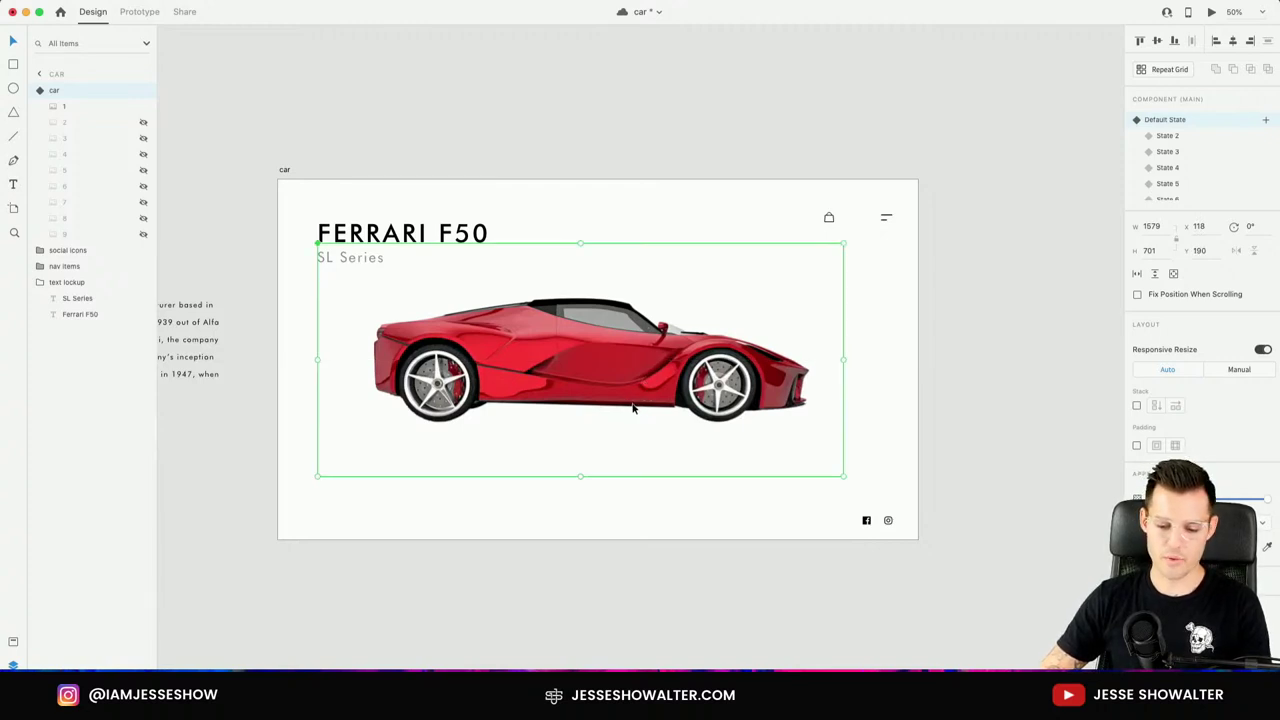
Move the text lockup up to Y 81 and collapse its group in the layer list.
click(395, 245)
drag(395, 245, 396, 229)
key(z)
drag(234, 157, 922, 508)
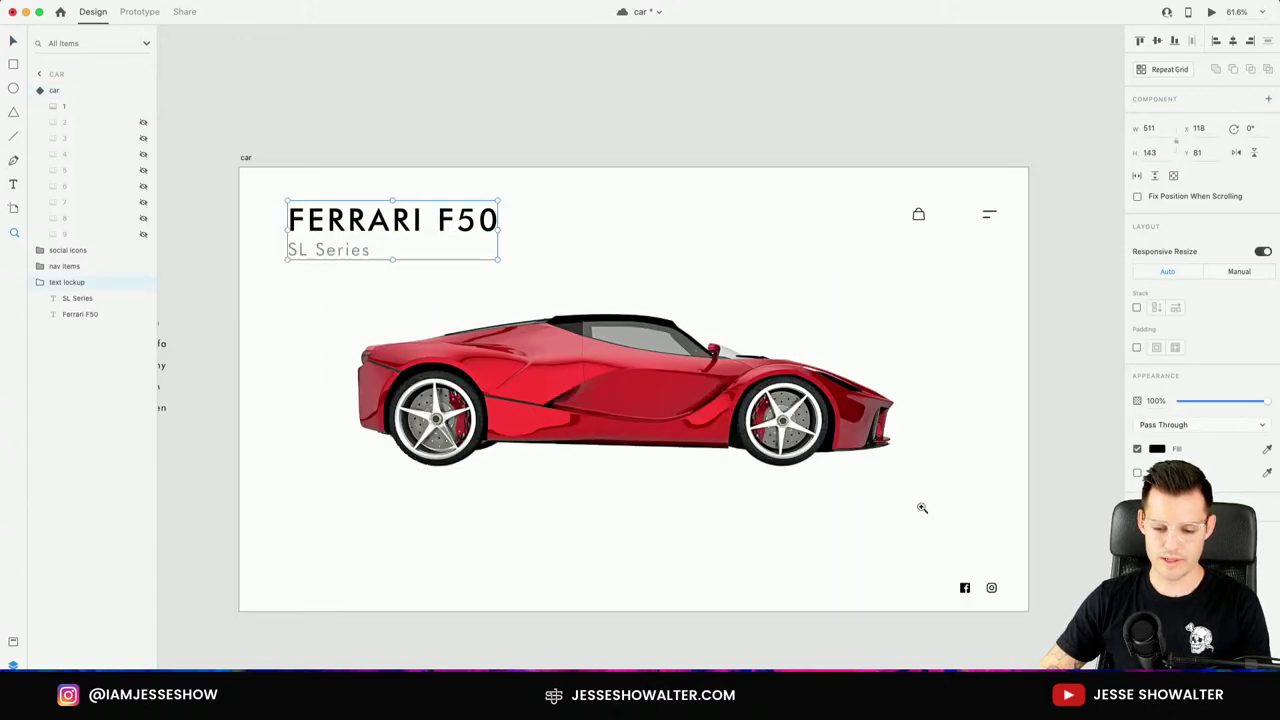
click(309, 68)
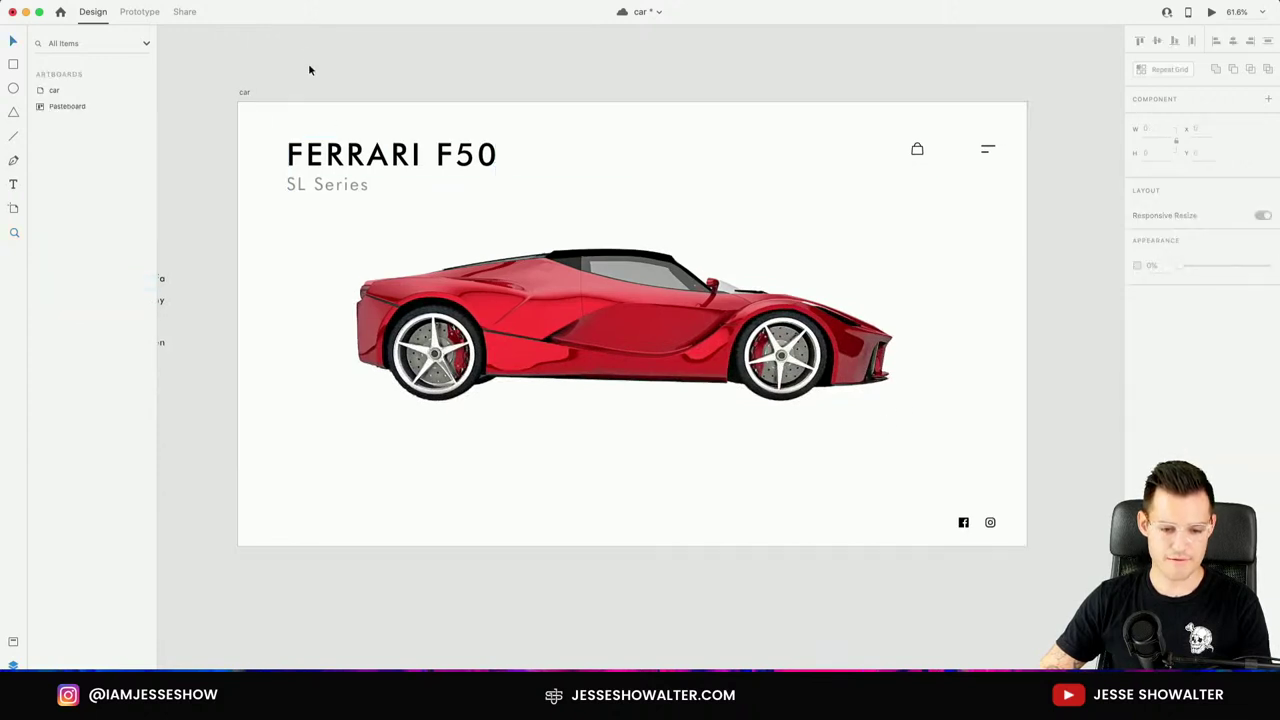
click(340, 147)
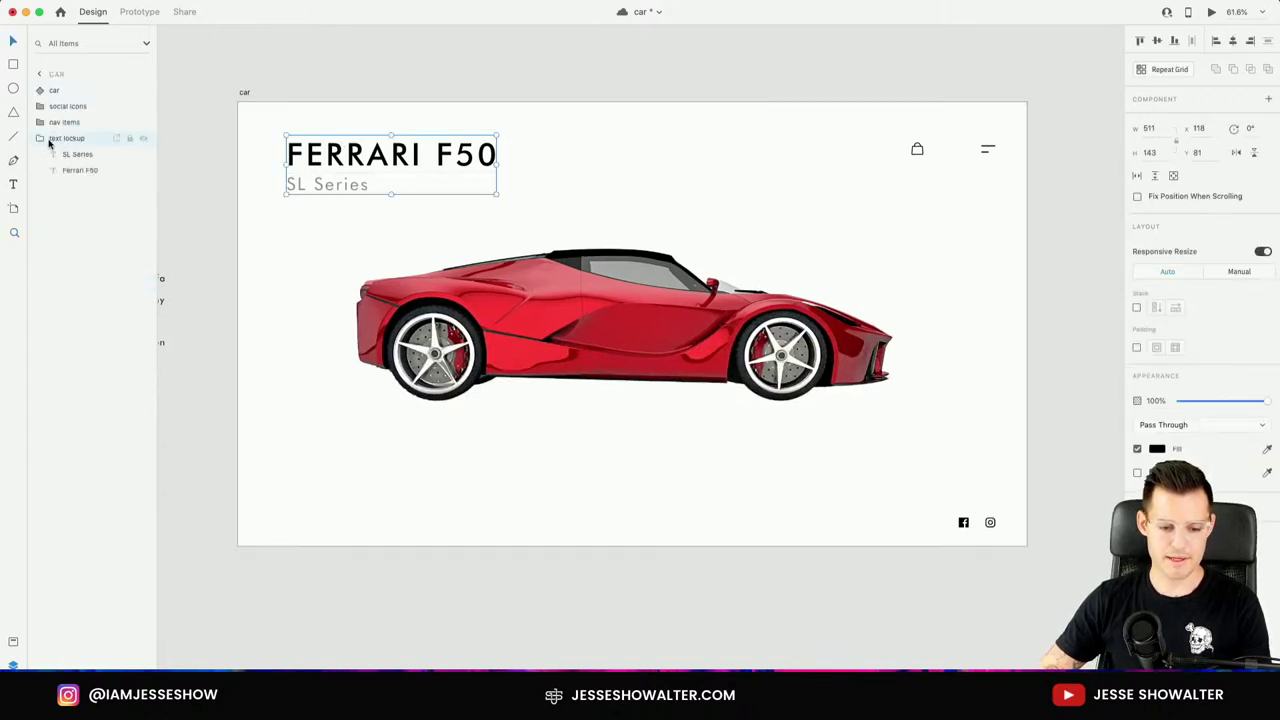
click(40, 138)
key(Escape)
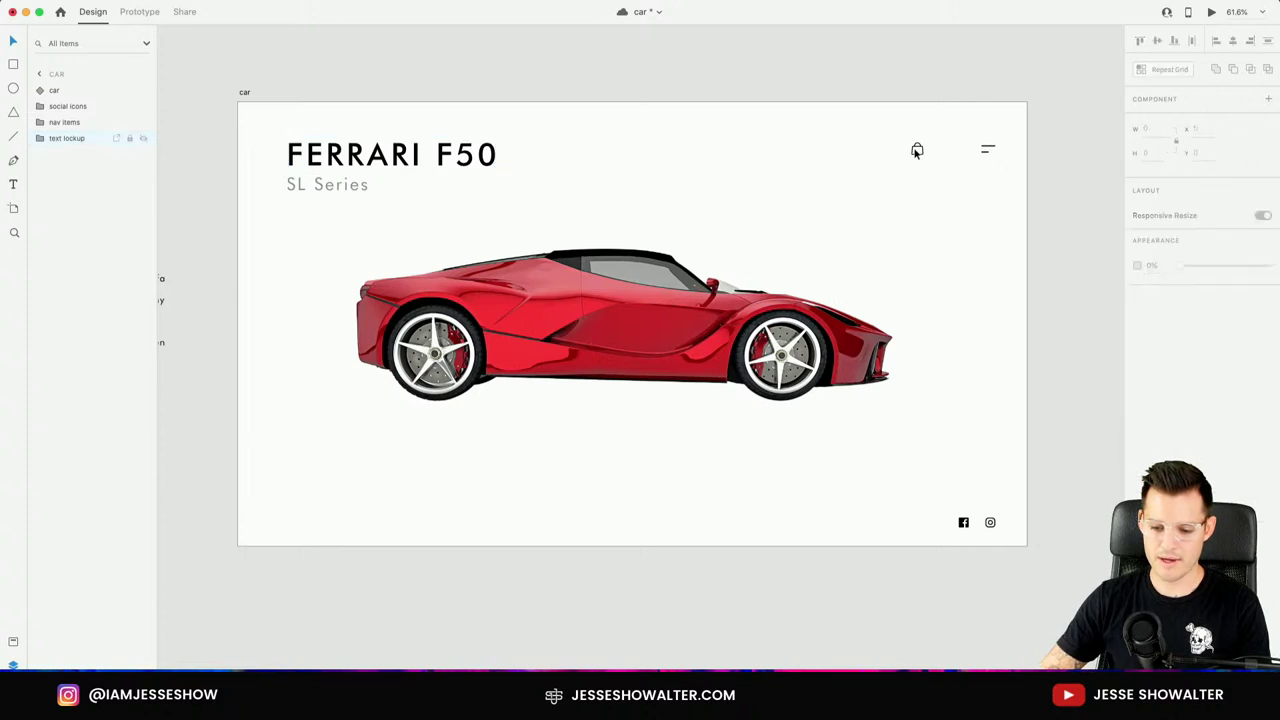
Move the nav items to X 1641, Y 112 and the social icons to X 1756, Y 1011, with a vertical guide along their shared right edge.
mouse_move(917, 150)
mouse_down()
mouse_move(530, 155)
mouse_move(923, 157)
mouse_up()
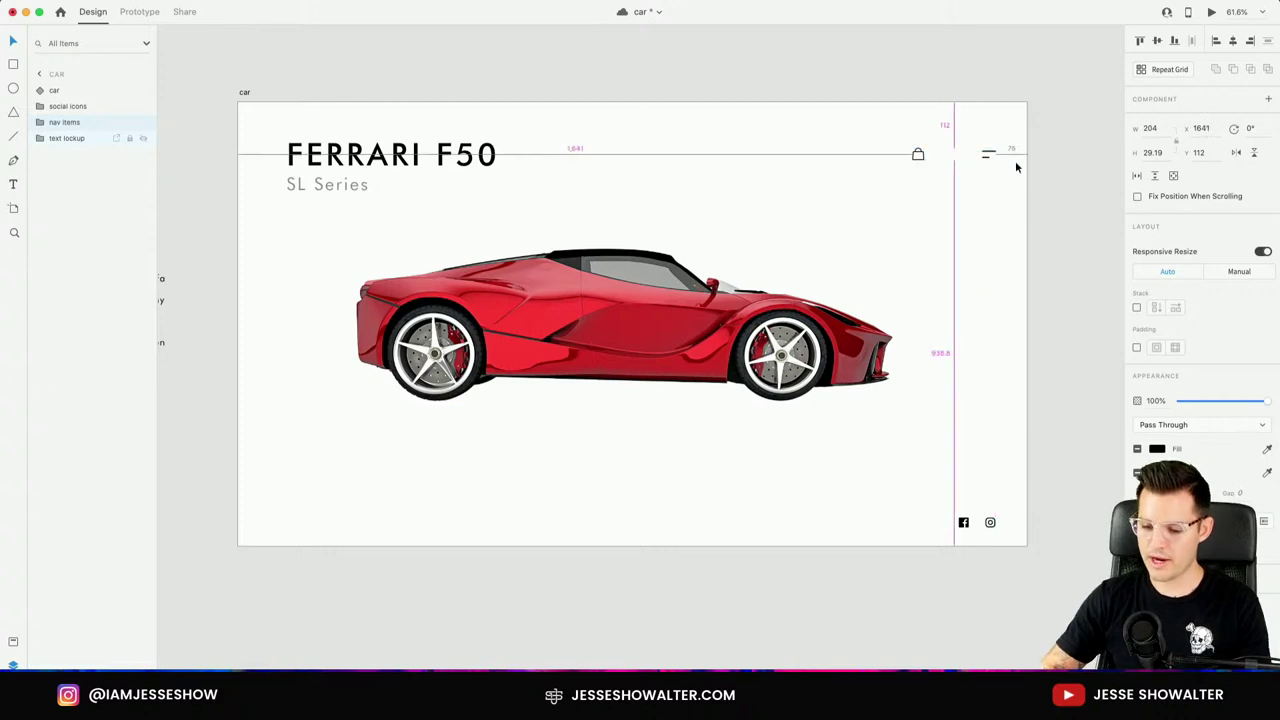
drag(990, 522, 996, 525)
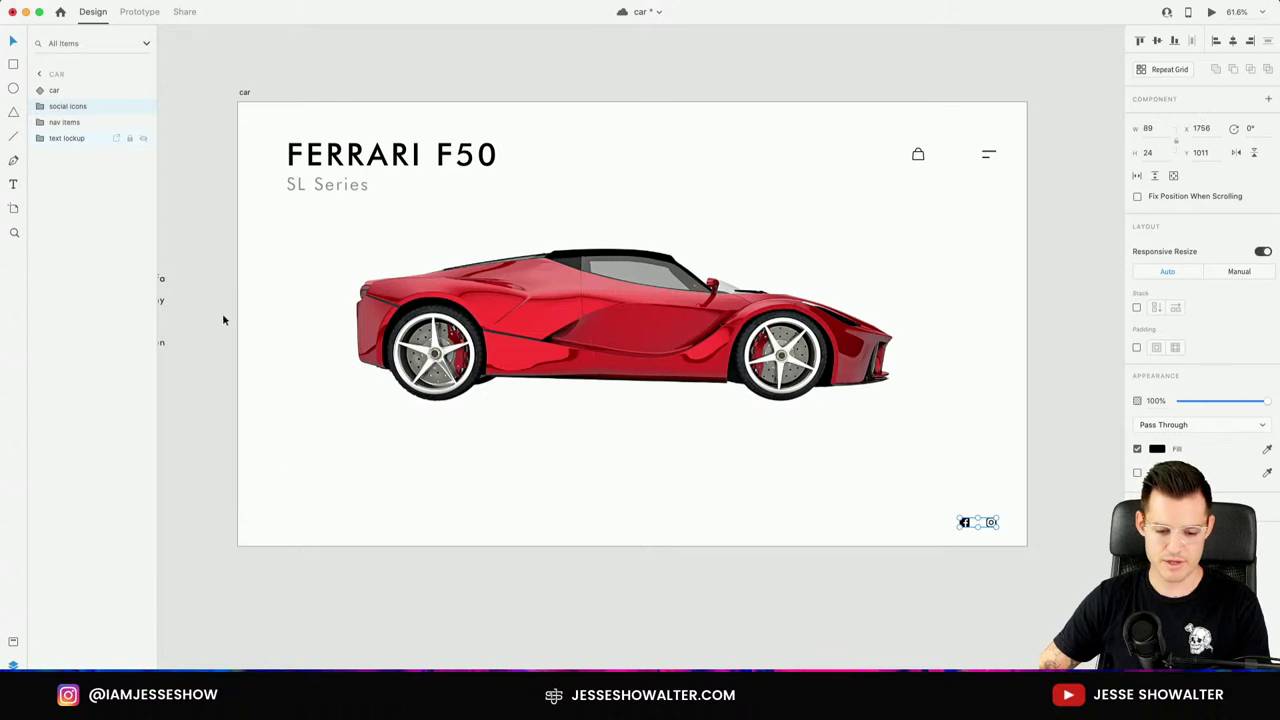
drag(237, 315, 997, 323)
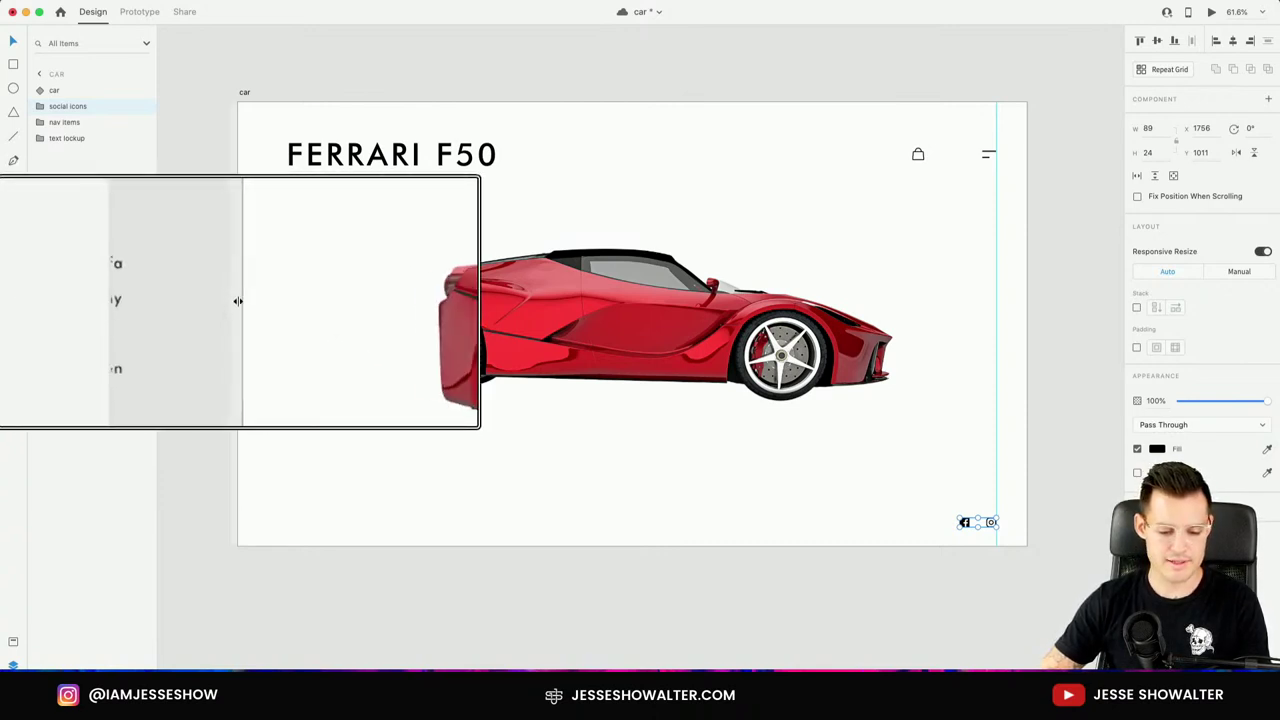
Add a vertical guide 75 px from the artboard's left edge and align the text lockup to it at X 75.
drag(231, 301, 267, 301)
click(329, 194)
drag(334, 170, 317, 170)
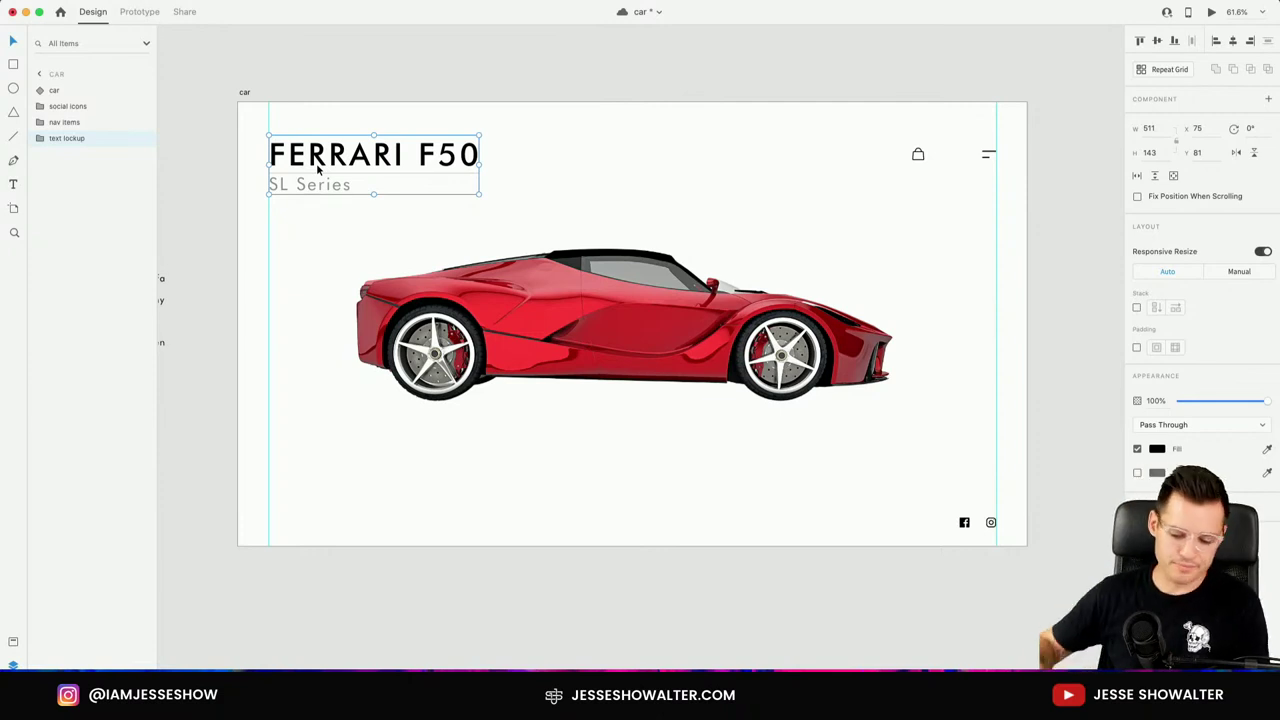
click(454, 85)
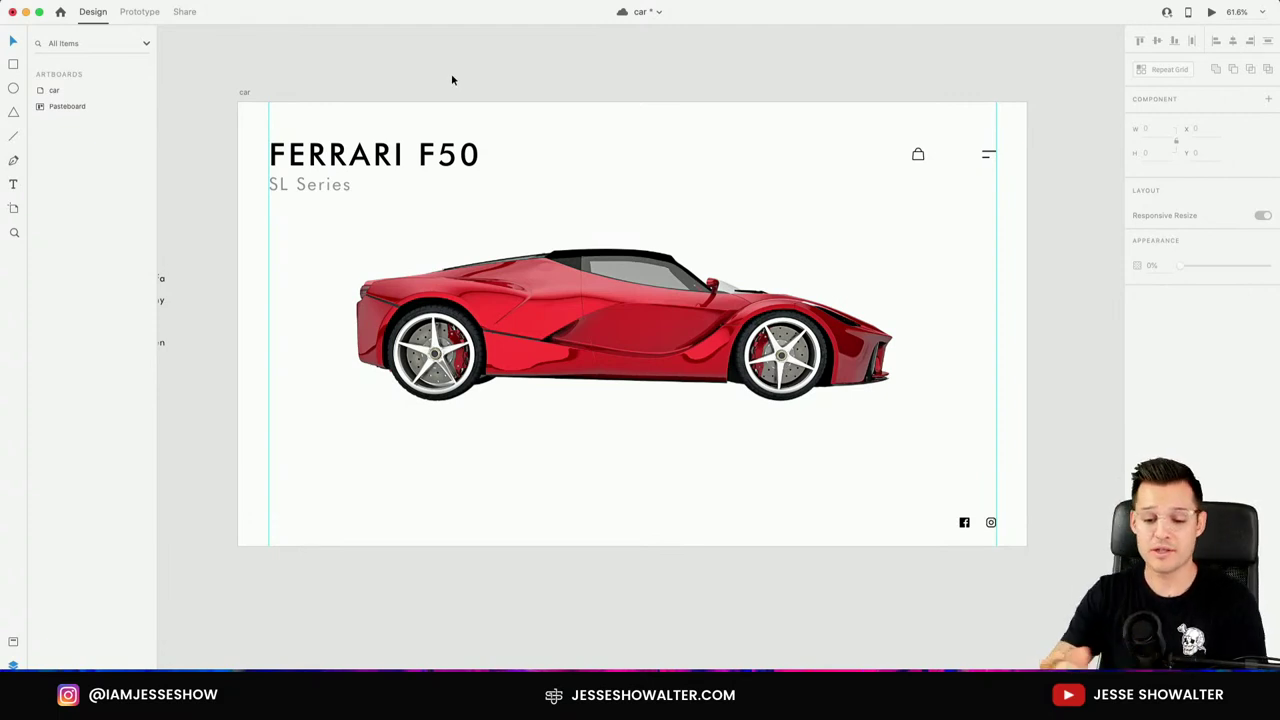
Lower the car component to Y 206 and center it horizontally on the artboard.
scroll(460, 90, up, 2)
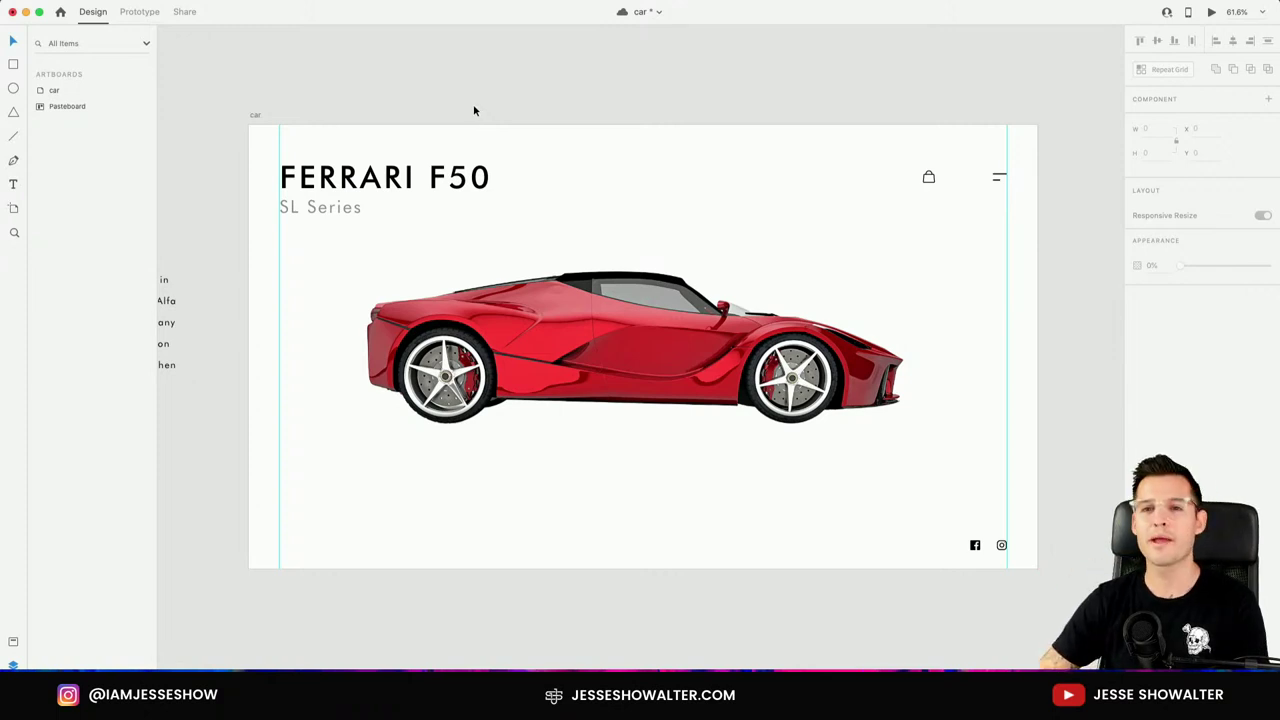
scroll(431, 91, down, 1)
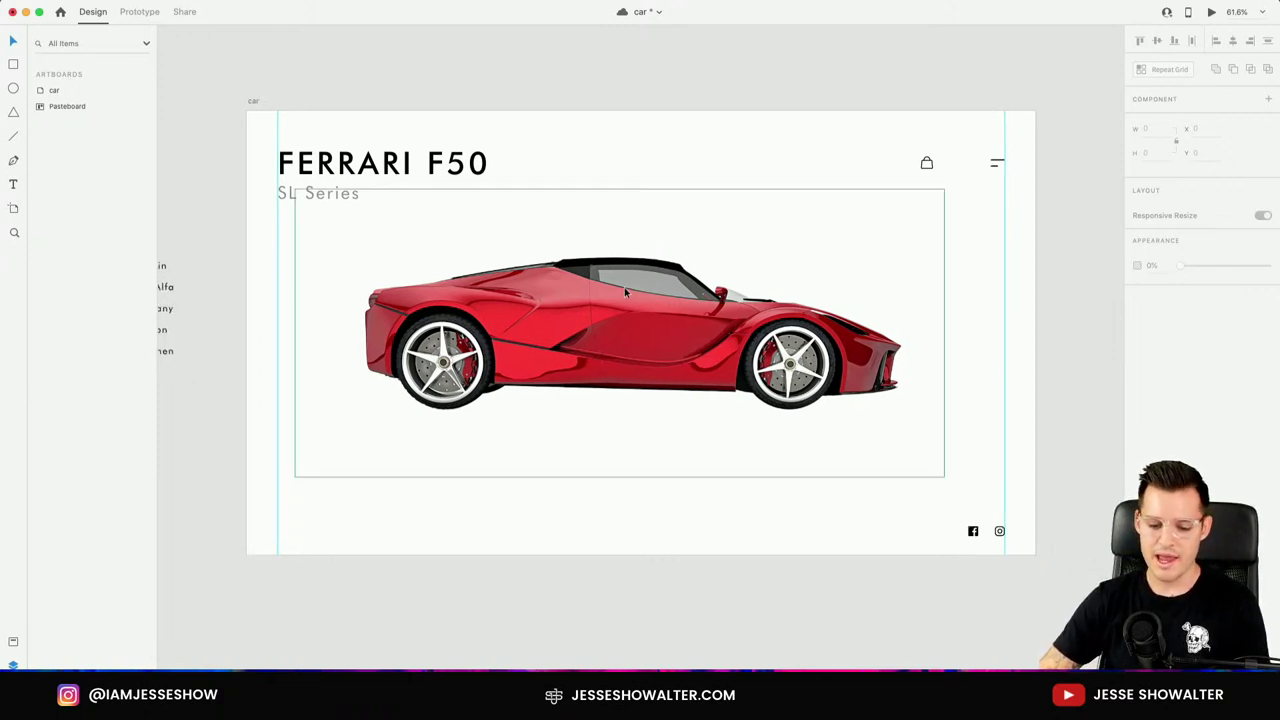
drag(624, 287, 624, 295)
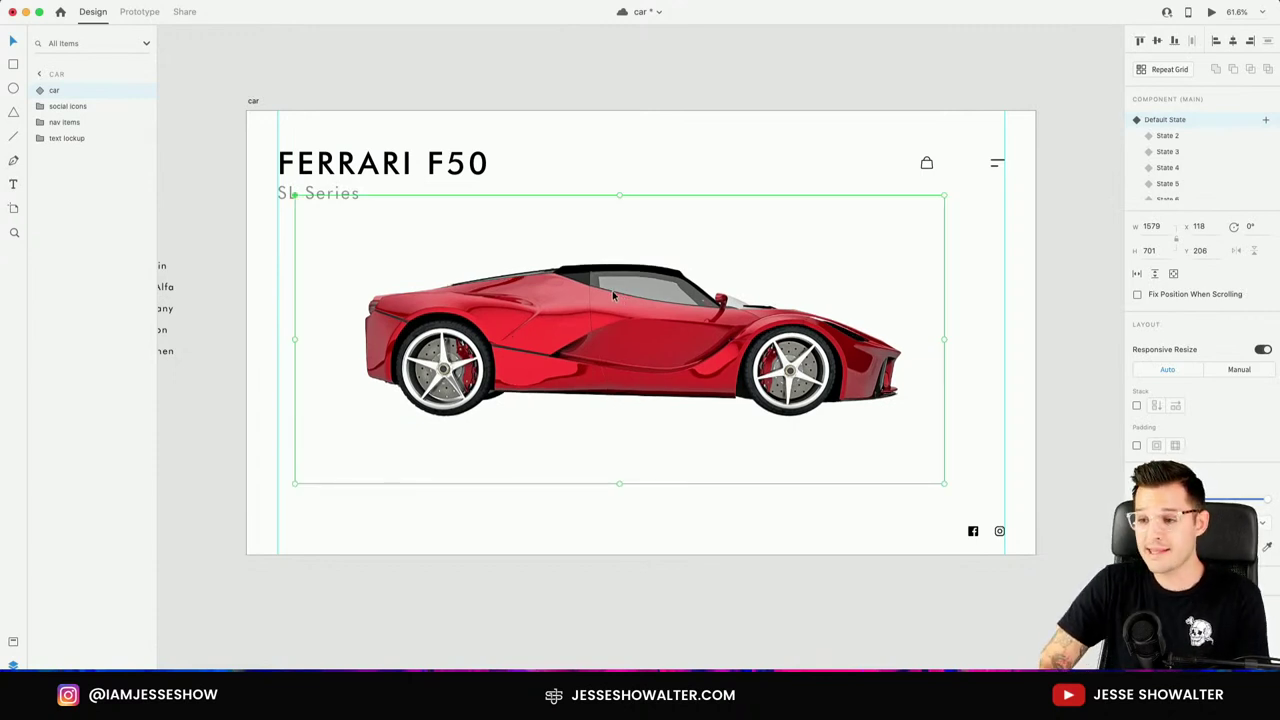
drag(612, 292, 616, 300)
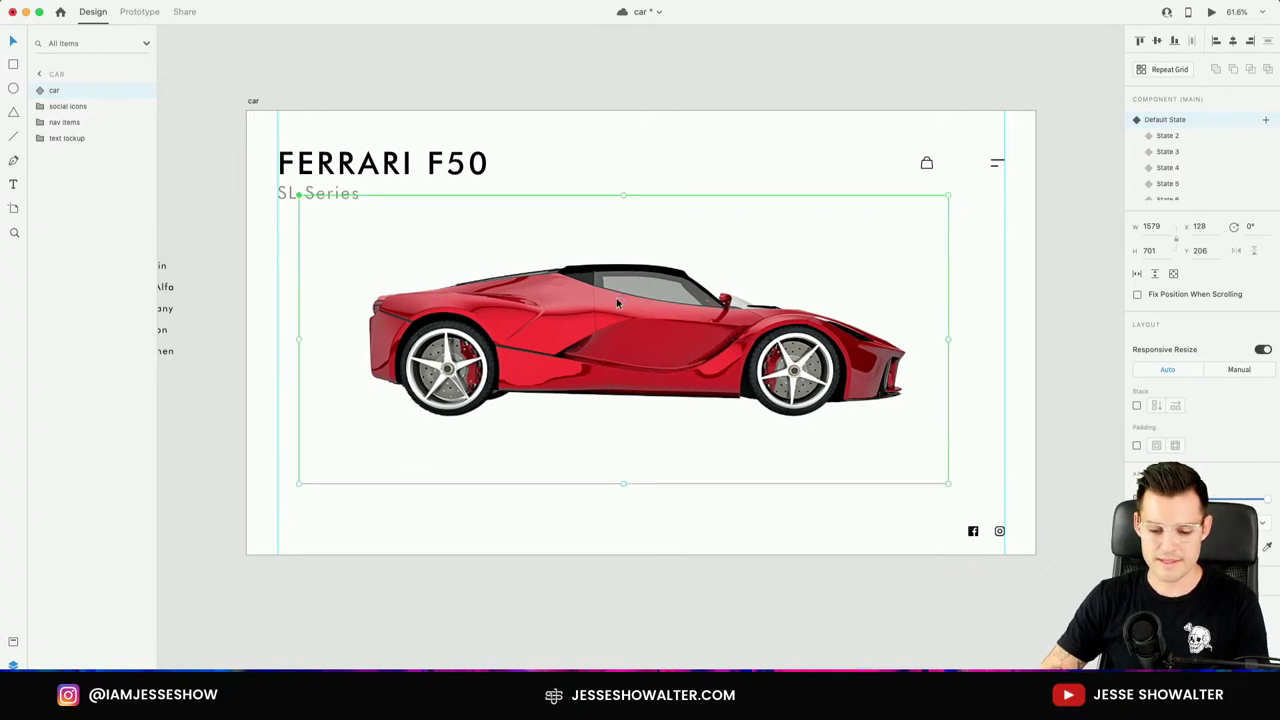
click(1231, 41)
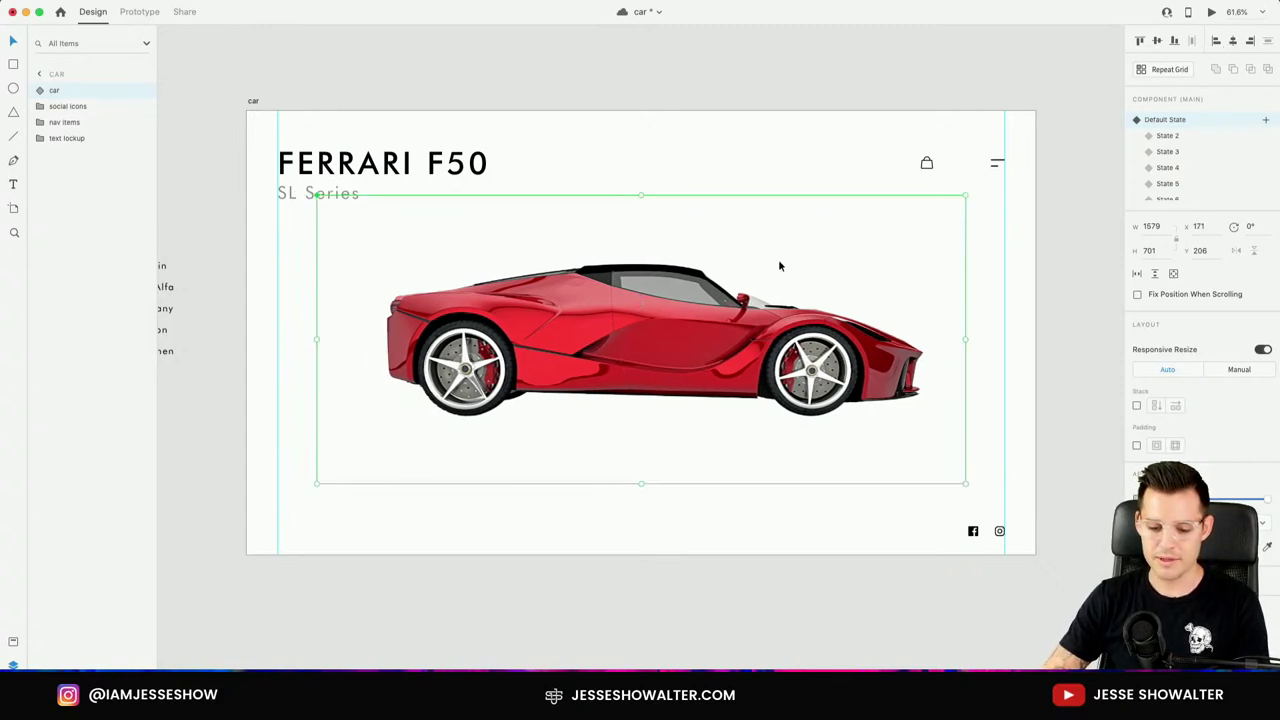
Shift the car component left of center to X 140 and deselect it.
click(718, 136)
click(660, 321)
drag(660, 321, 654, 321)
click(655, 45)
scroll(655, 64, down, 1)
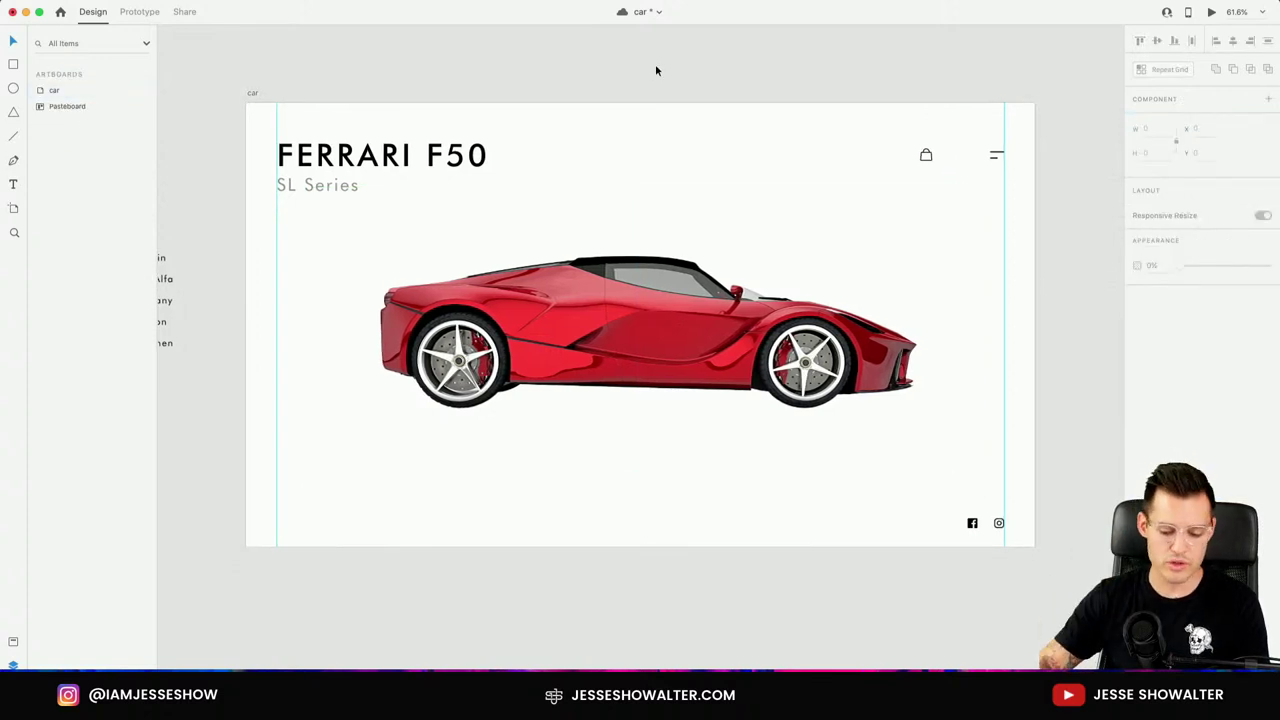
scroll(680, 313, down, 1)
click(680, 313)
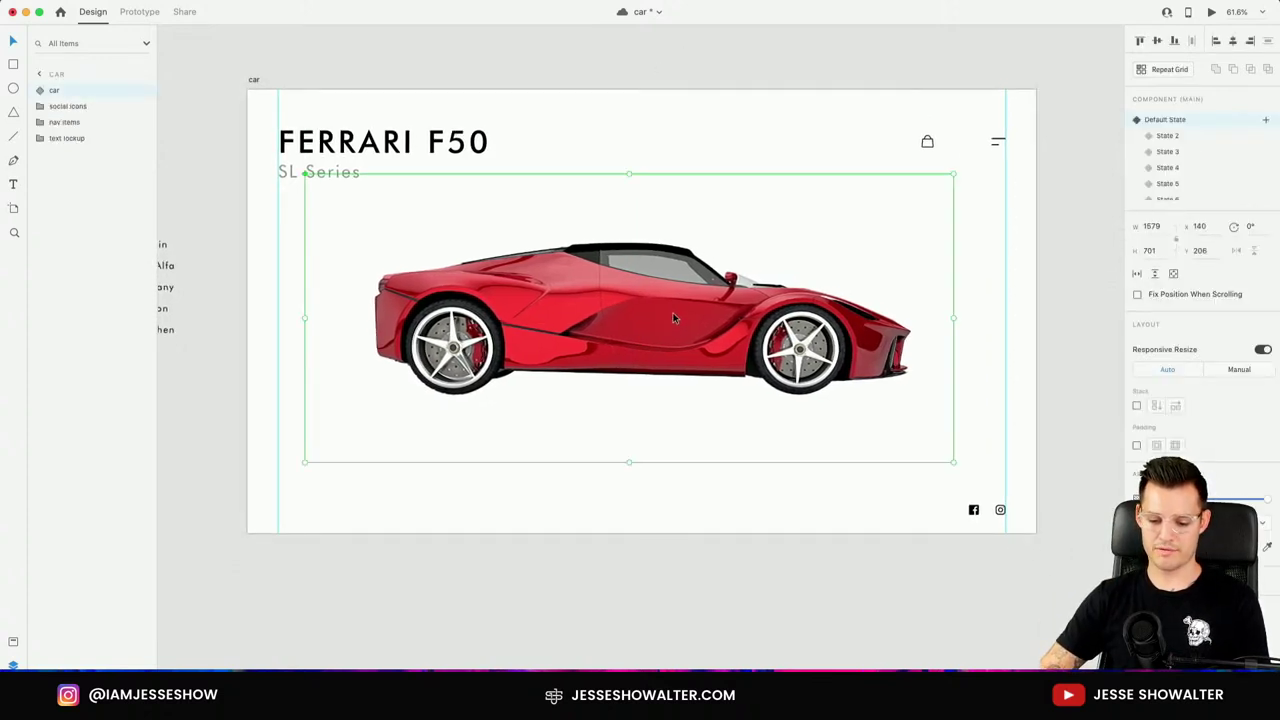
click(693, 138)
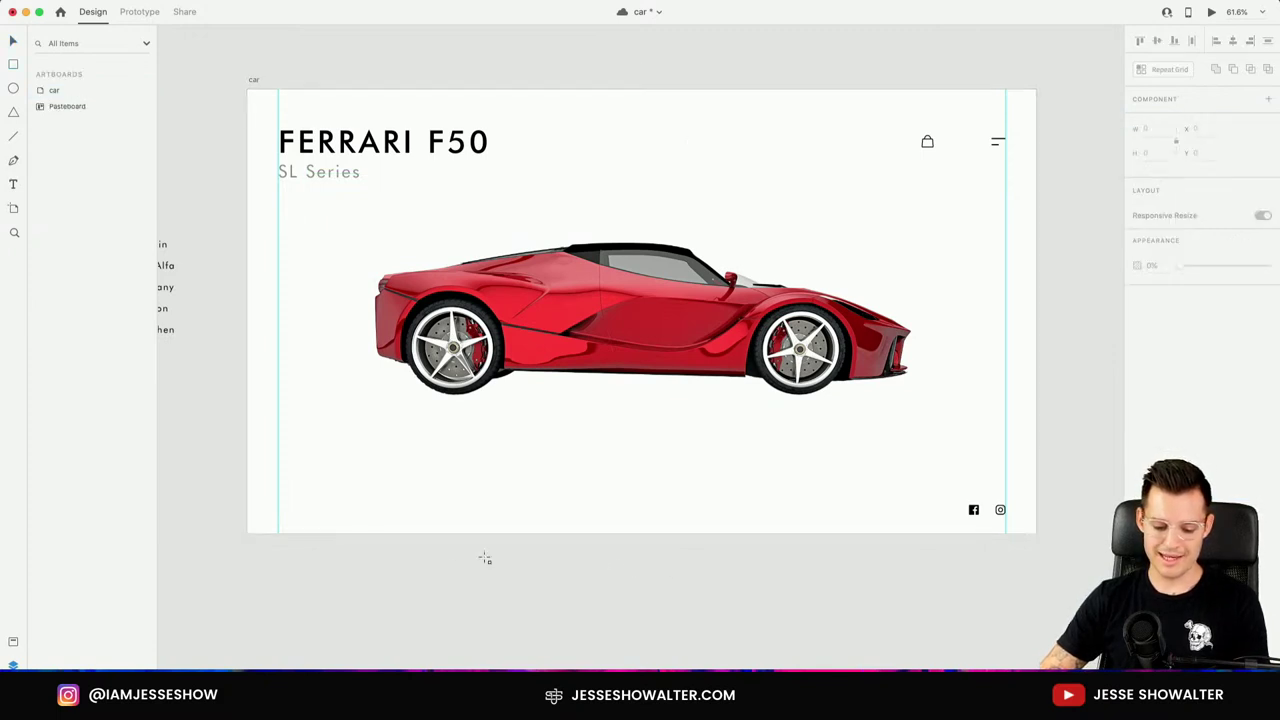
Draw a full-width 1920 by 152 rectangle along the artboard's bottom edge and remove its border.
key(r)
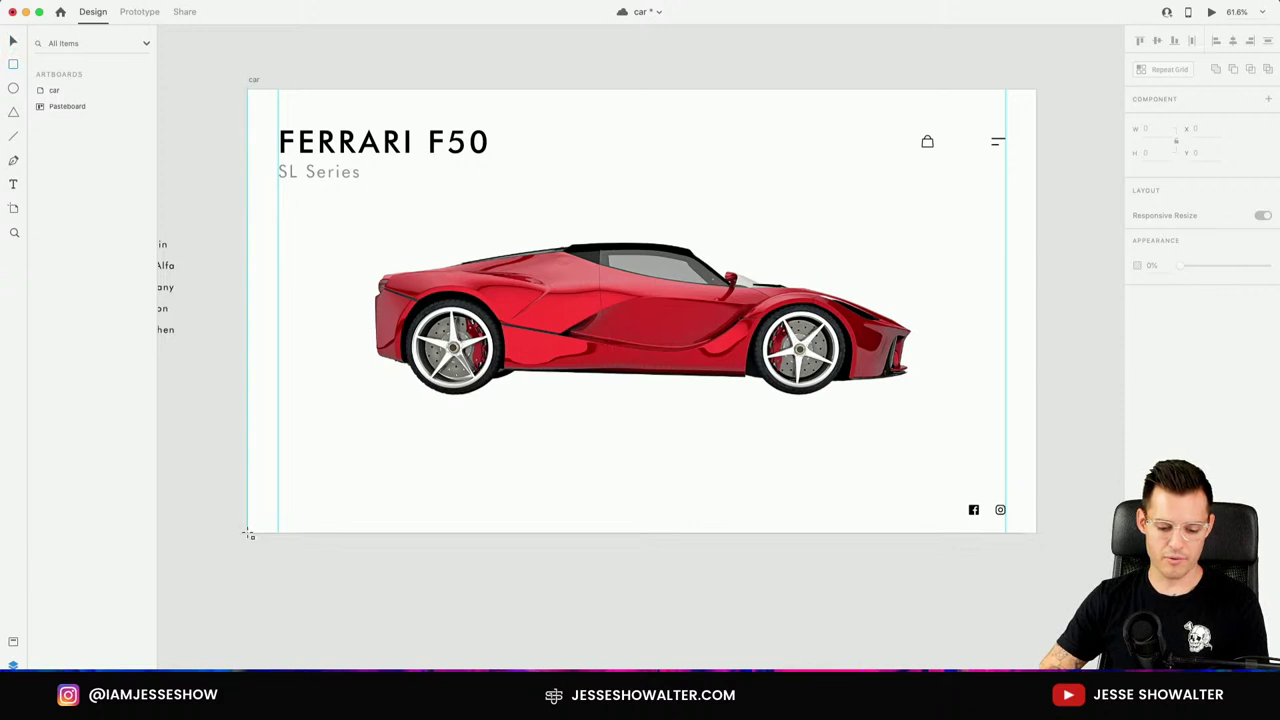
mouse_move(251, 533)
mouse_down()
mouse_move(786, 471)
mouse_move(1036, 471)
mouse_up()
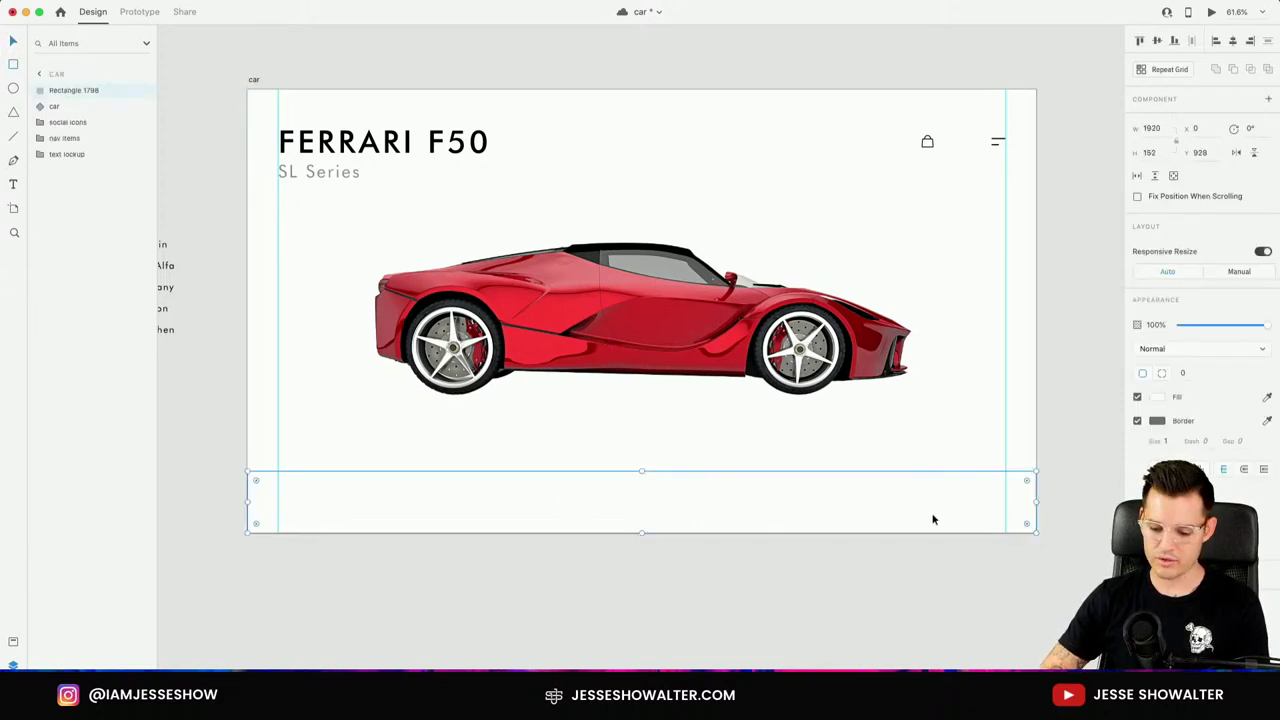
click(1137, 421)
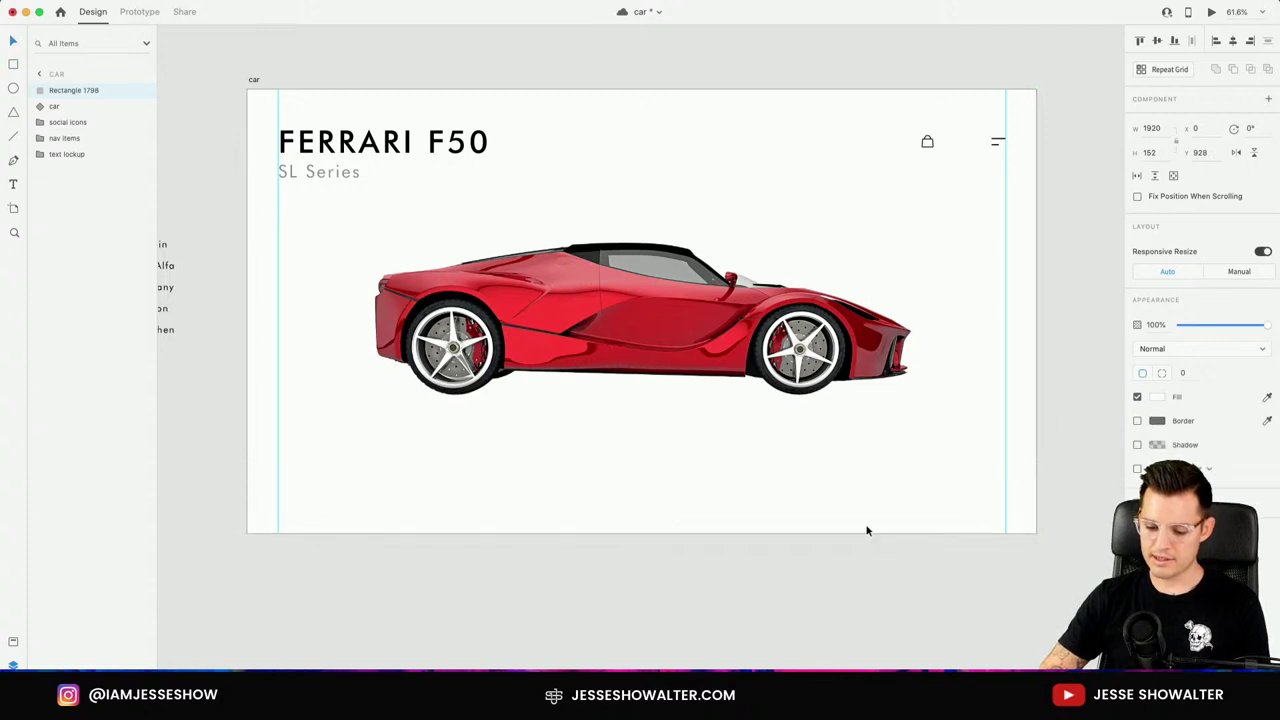
Send the footer rectangle behind the car, social icons, nav items and text lockup.
key(super+bracketleft)
key(super+bracketleft)
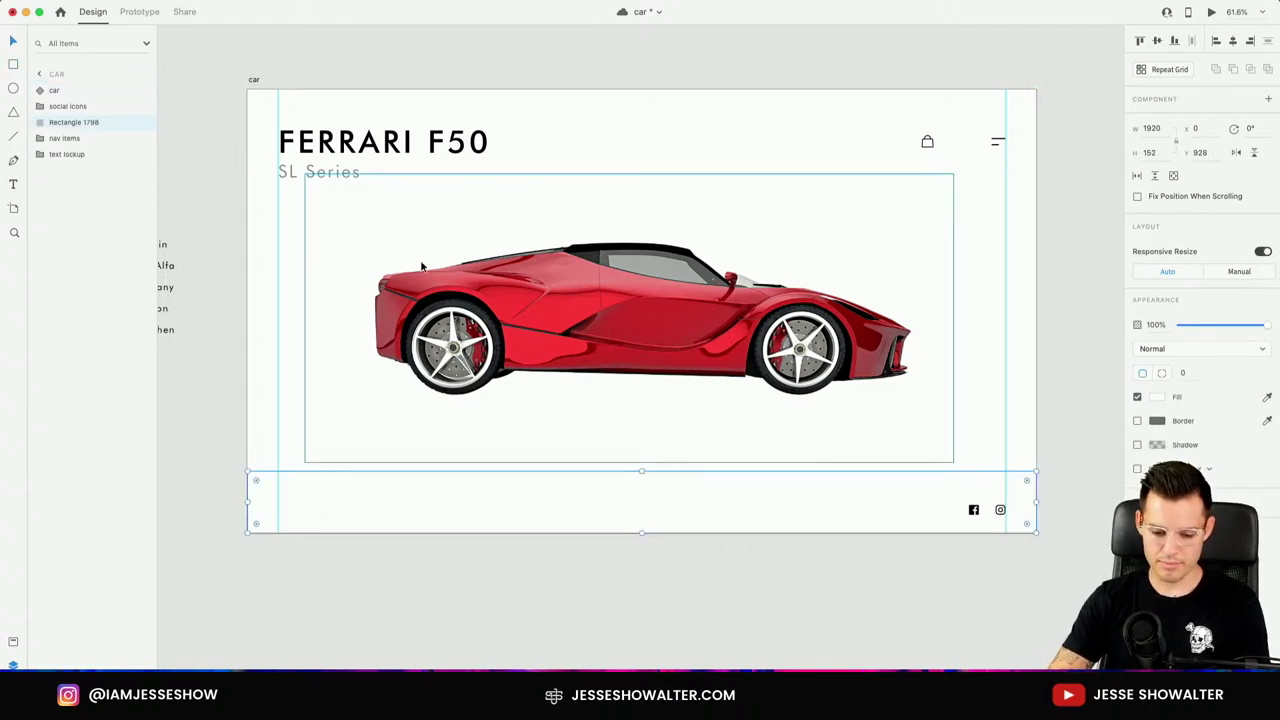
key(super+bracketleft)
key(super+bracketleft)
scroll(421, 265, up, 3)
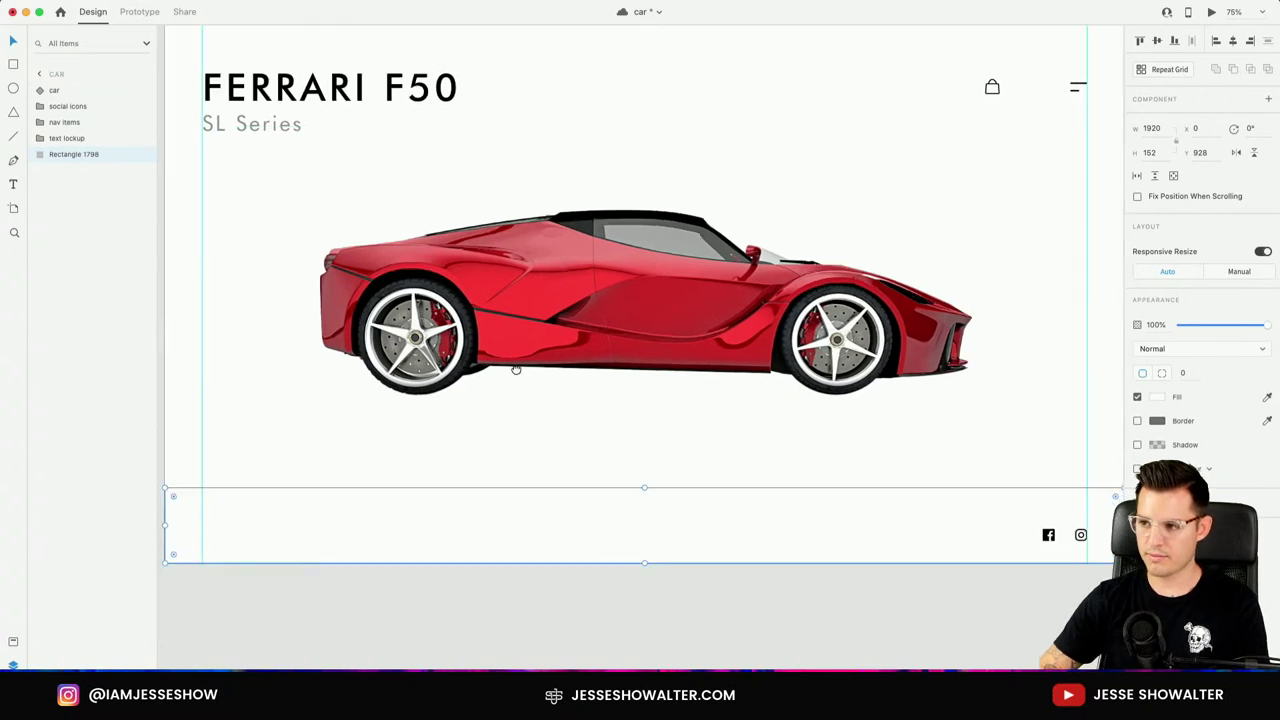
Reduce the footer rectangle's height to 139 from its upper edge and vertically center the social icons within it.
drag(516, 370, 483, 286)
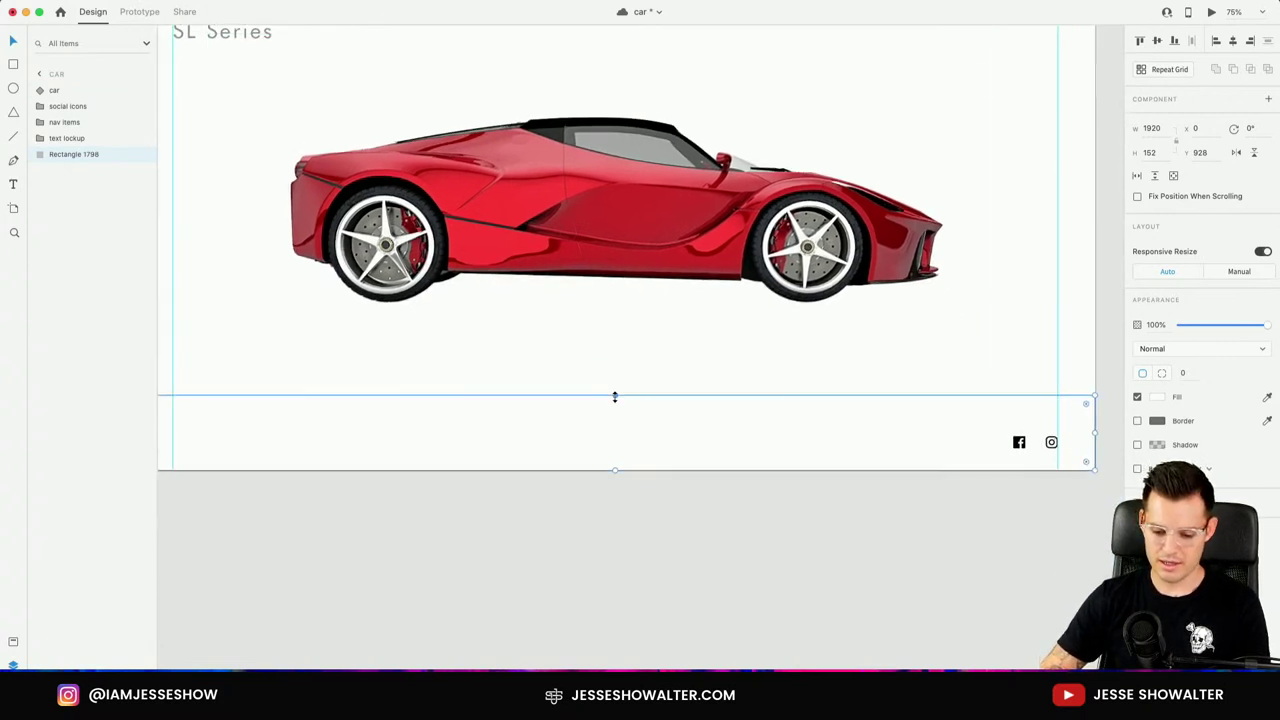
drag(615, 397, 615, 402)
shift+click(1016, 446)
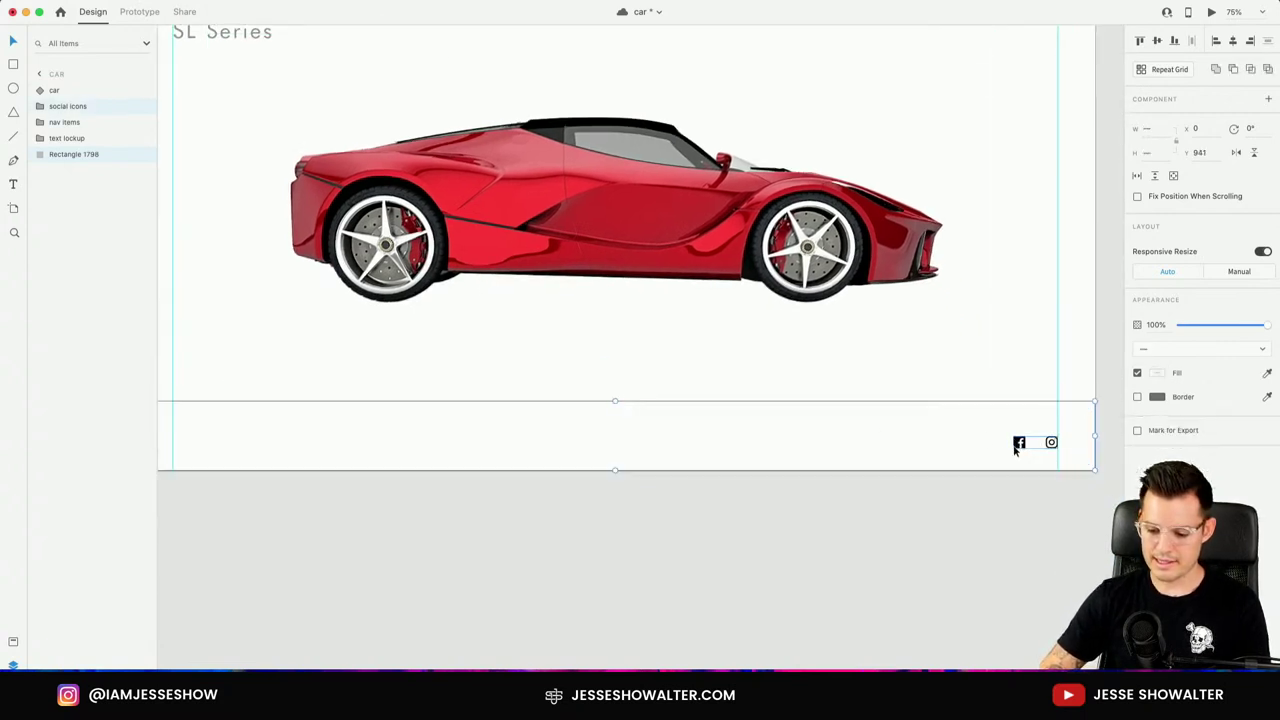
click(1157, 41)
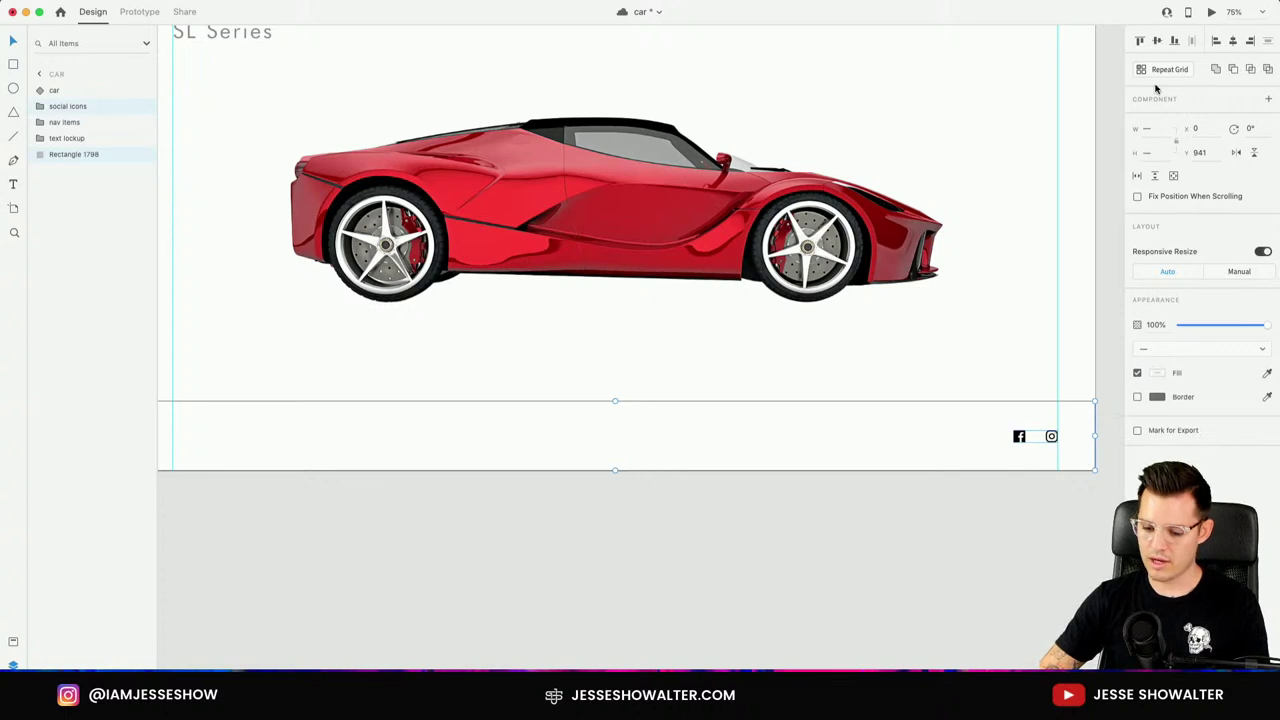
click(794, 572)
Set the car artboard's background fill to light gray #F7F7F7.
scroll(657, 529, left, 3)
click(728, 478)
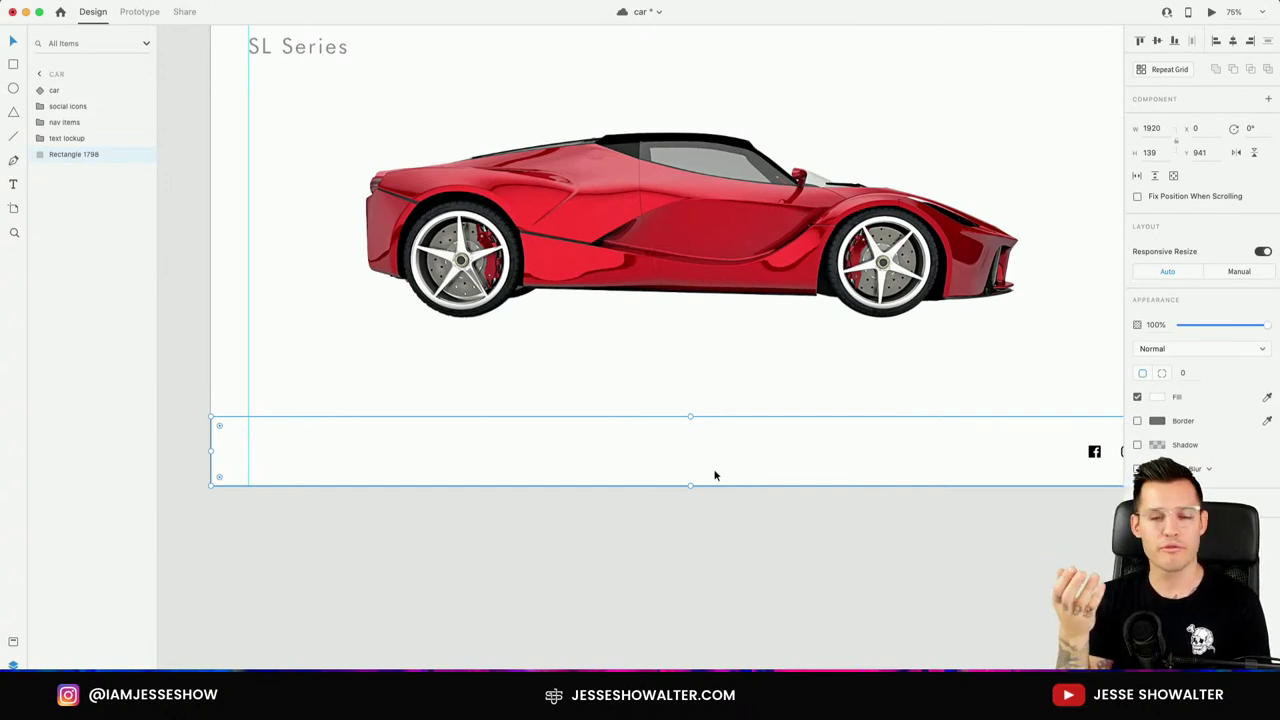
scroll(713, 488, right, 3)
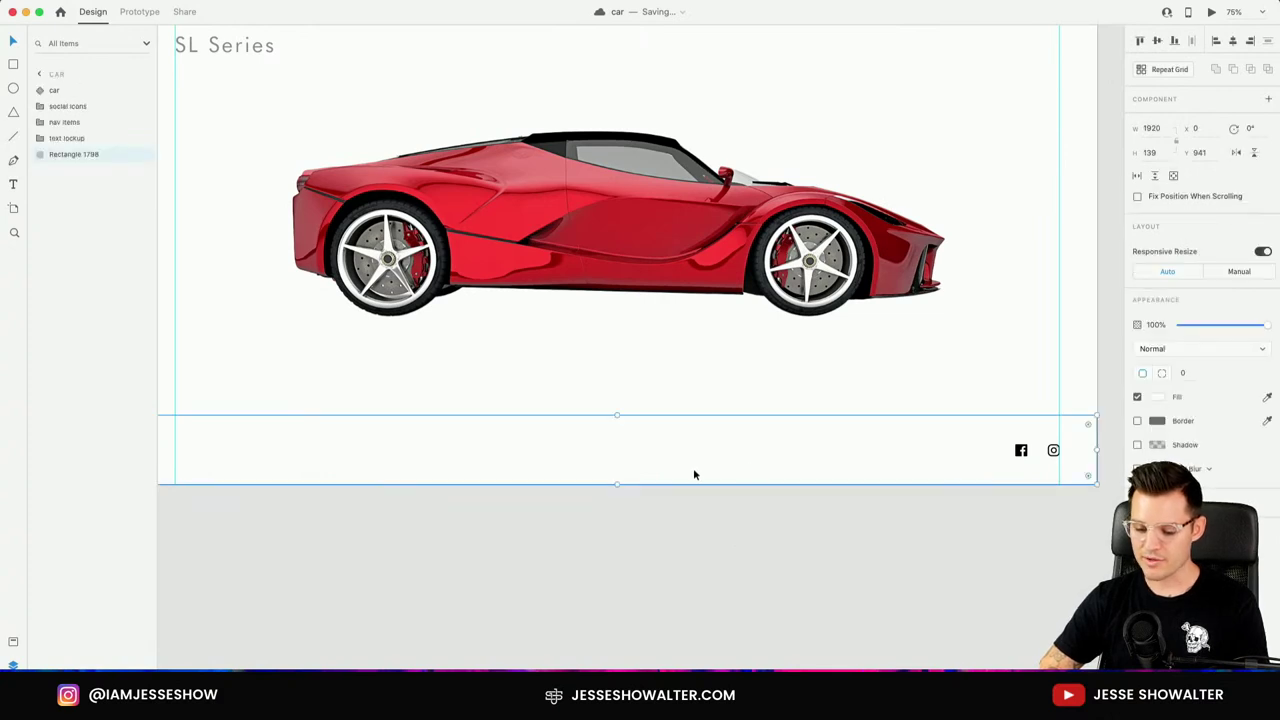
key(super+minus)
scroll(433, 62, up, 2)
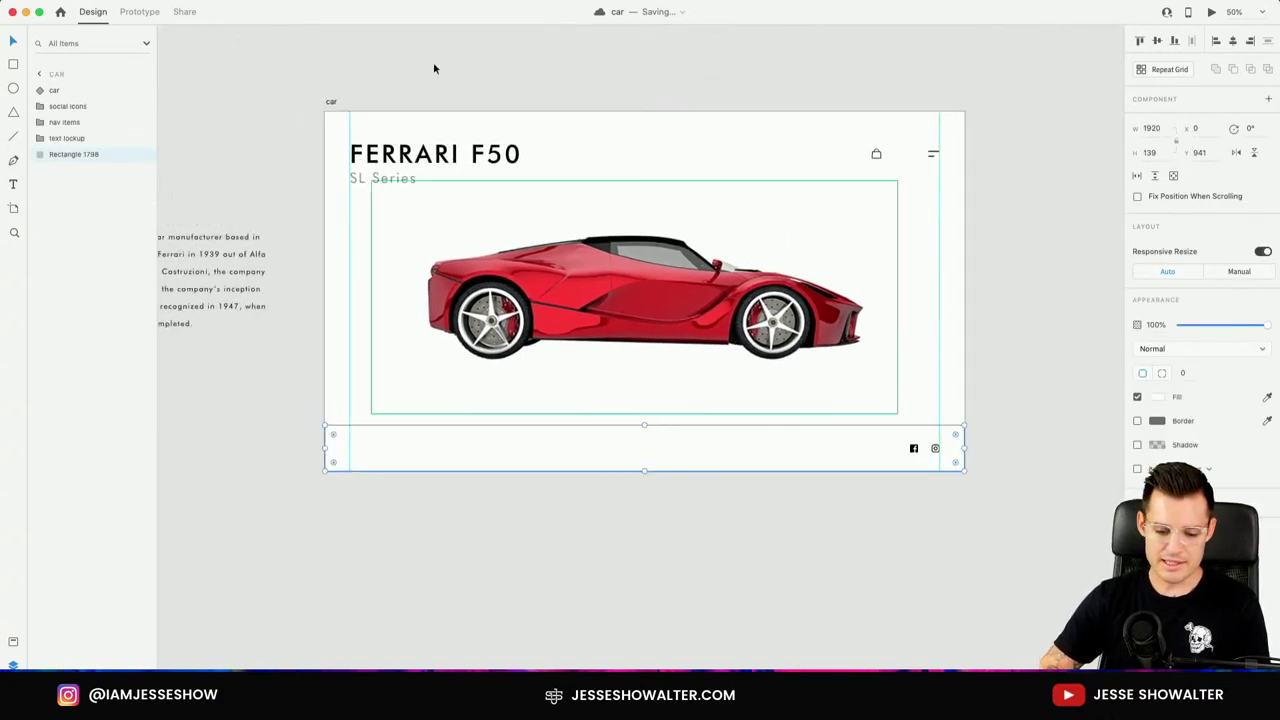
click(331, 103)
click(1160, 355)
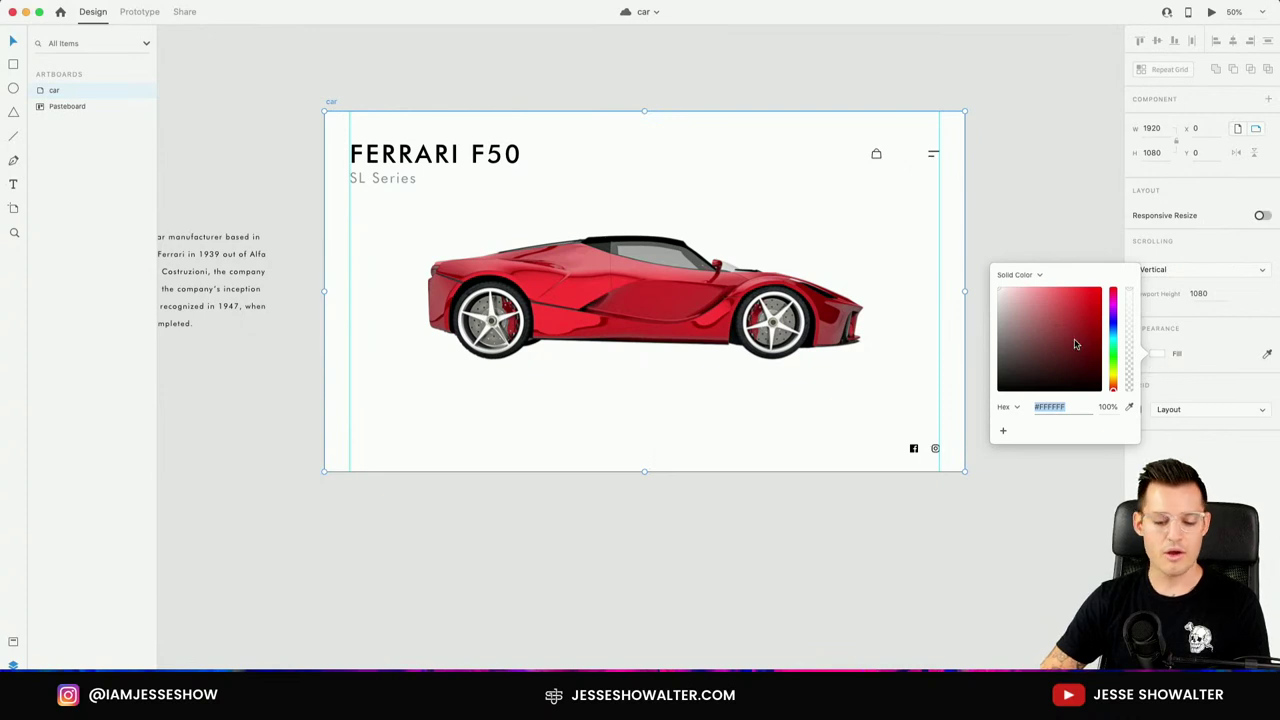
click(997, 294)
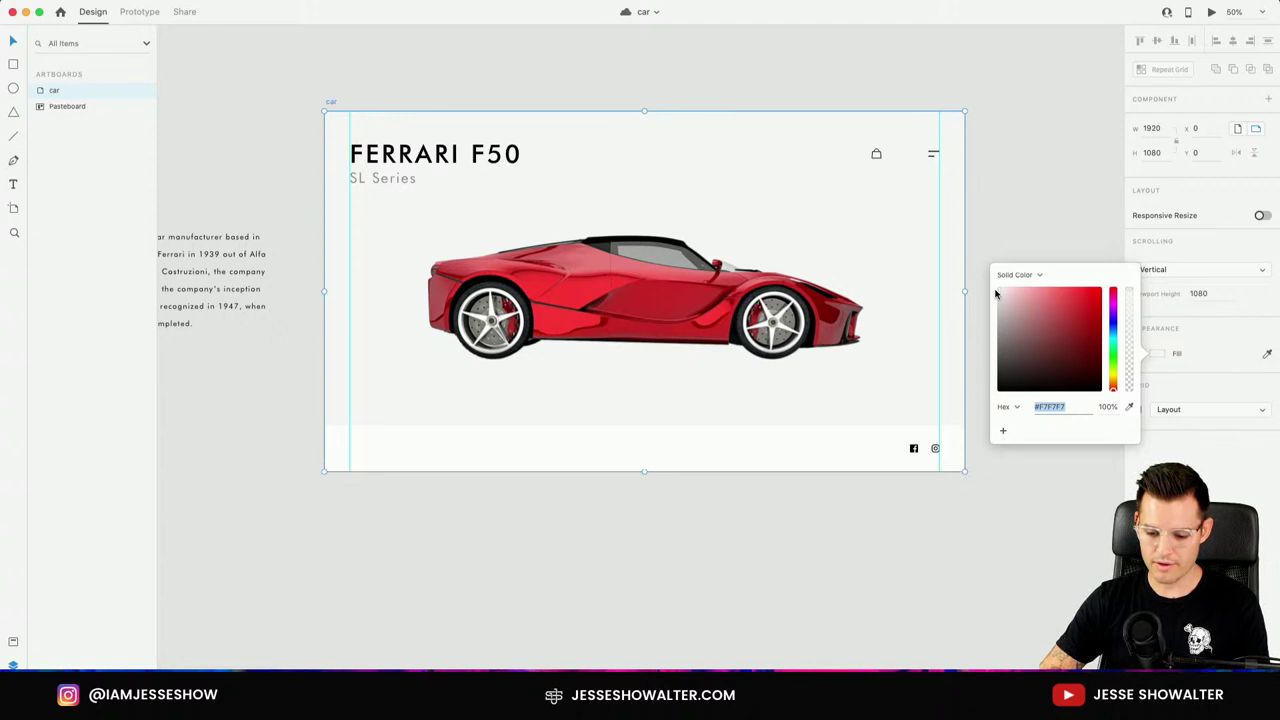
key(Escape)
key(z)
drag(1036, 98, 417, 423)
scroll(483, 640, left, 2)
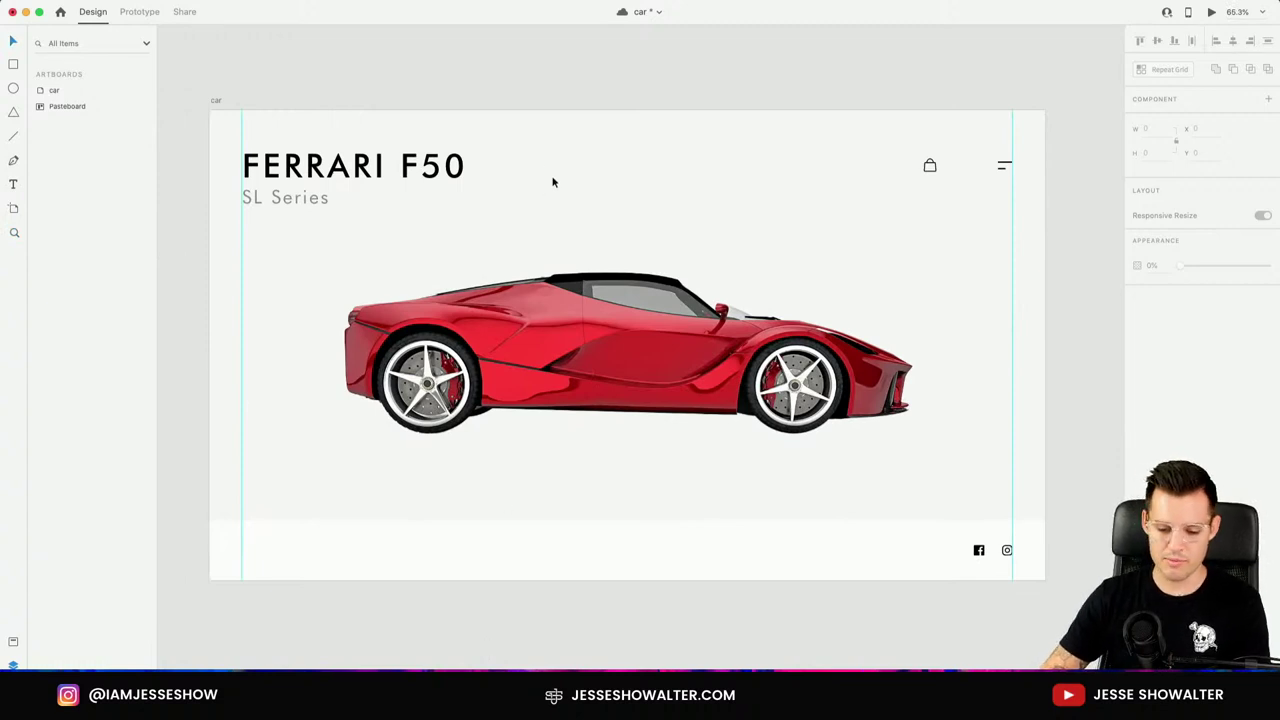
Change the car artboard's background fill to #FAFAFA and deselect it.
click(216, 101)
click(1157, 358)
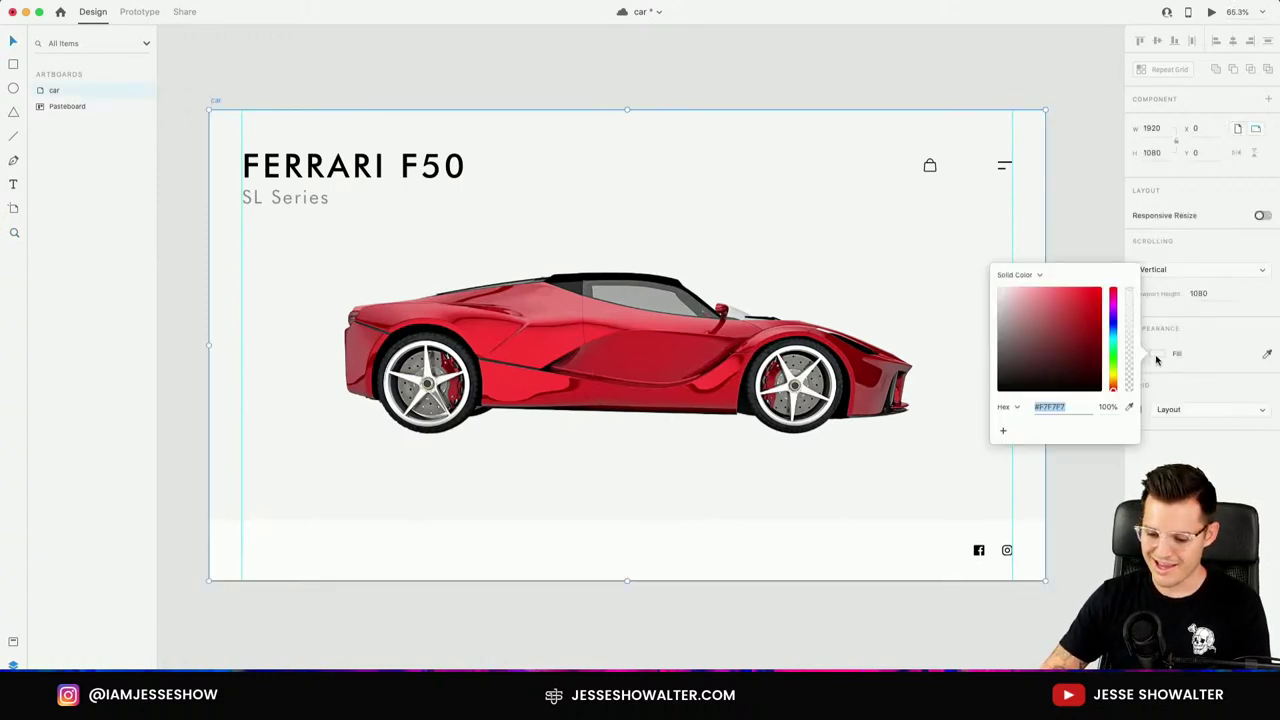
drag(1007, 300, 998, 295)
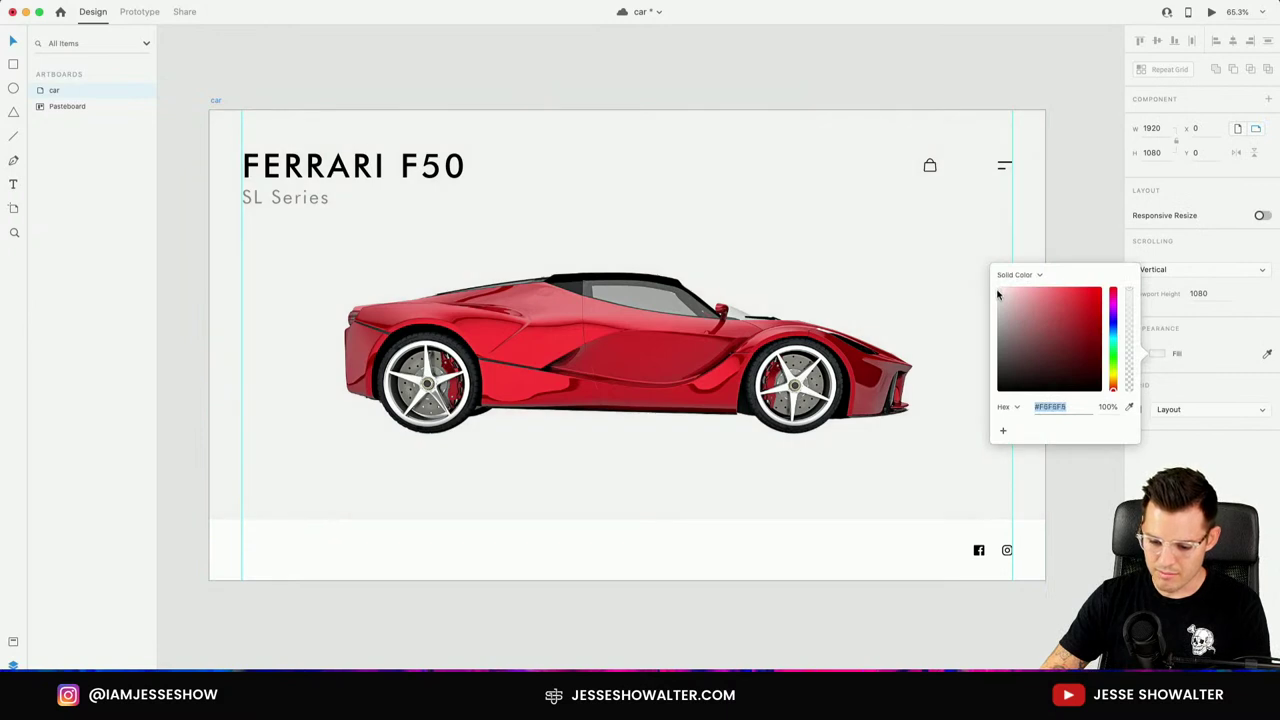
text(FAFAFA)
key(Return)
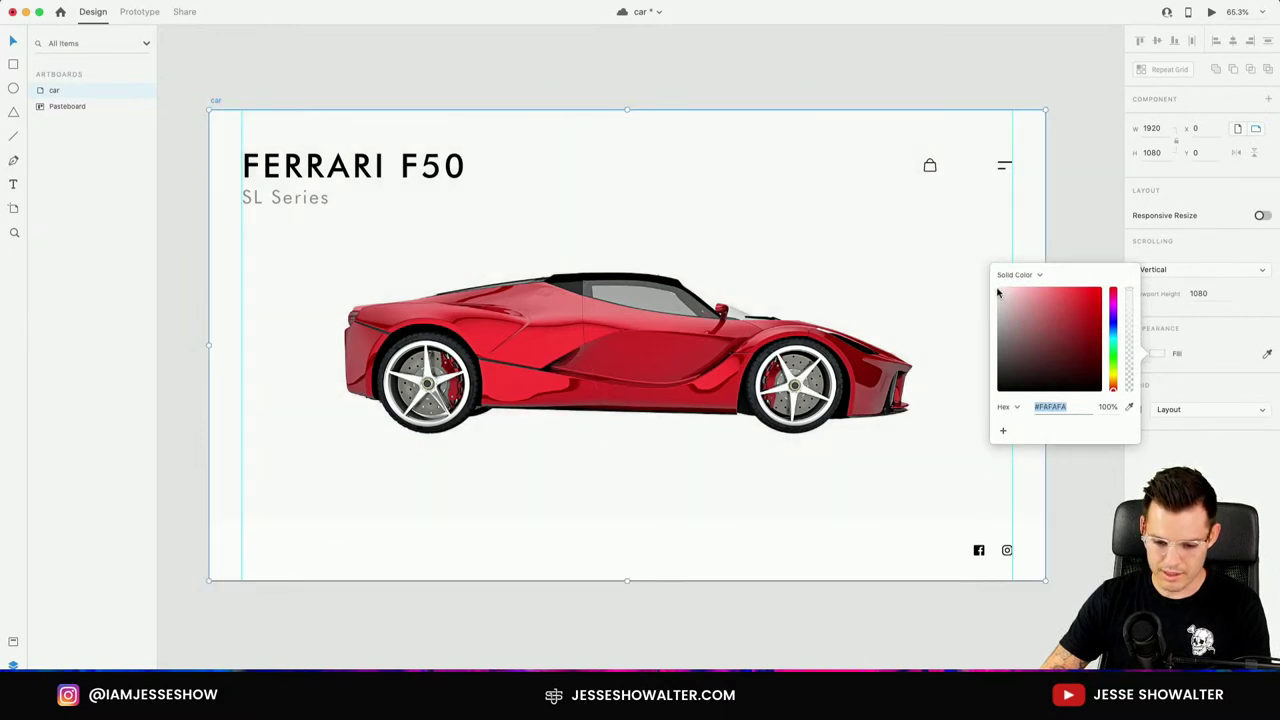
click(1066, 194)
scroll(1048, 194, down, 1)
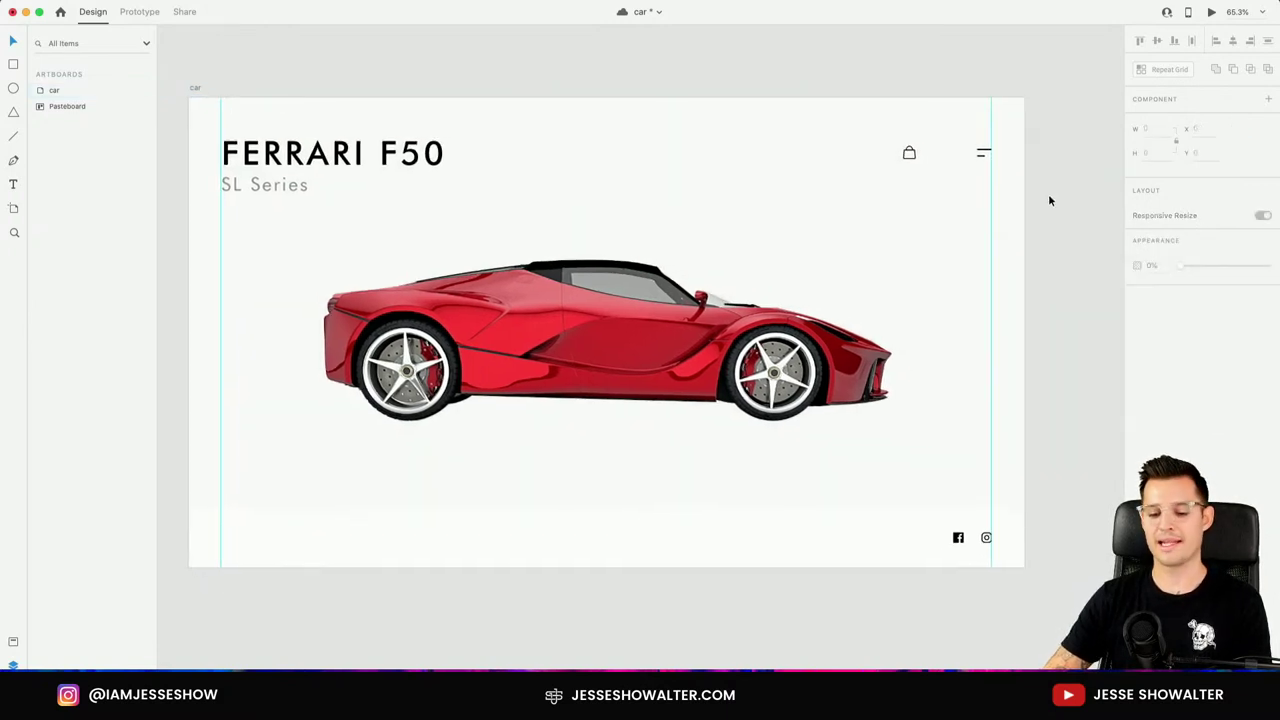
Draw an ellipse about 1395 by 357 over the car at about X 270, Y 304 and remove its border.
click(684, 330)
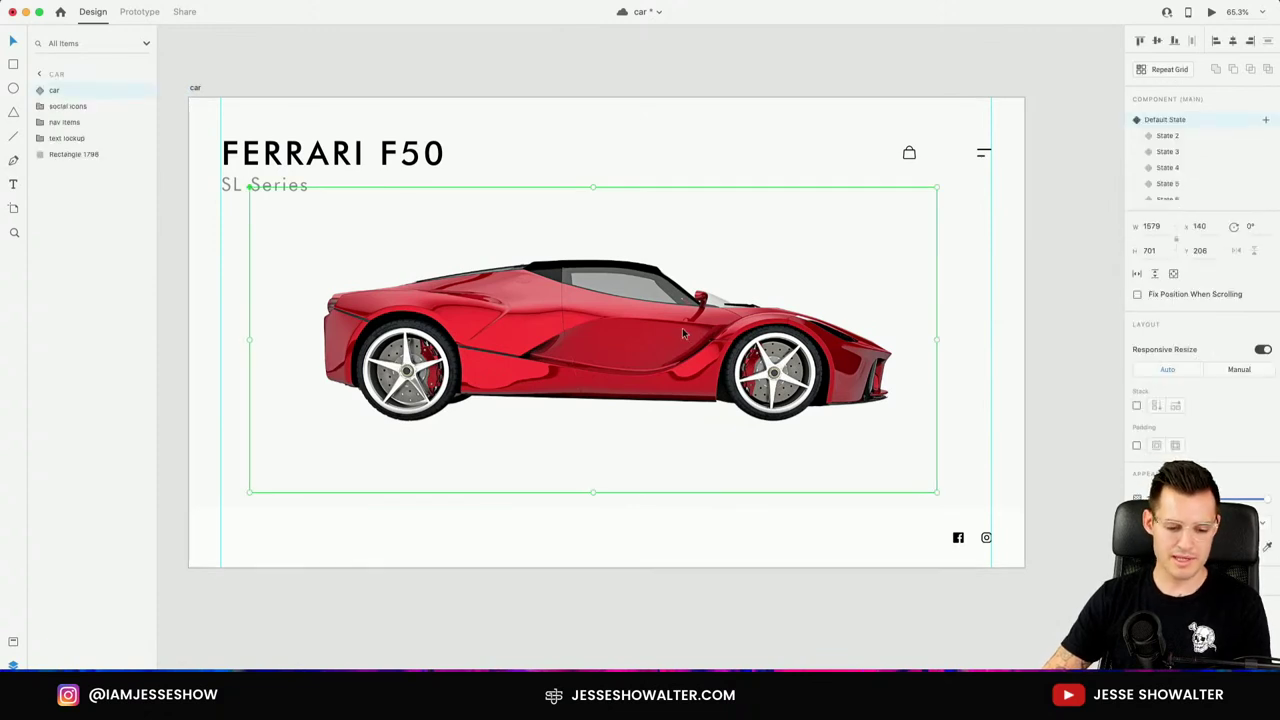
key(e)
drag(300, 224, 907, 379)
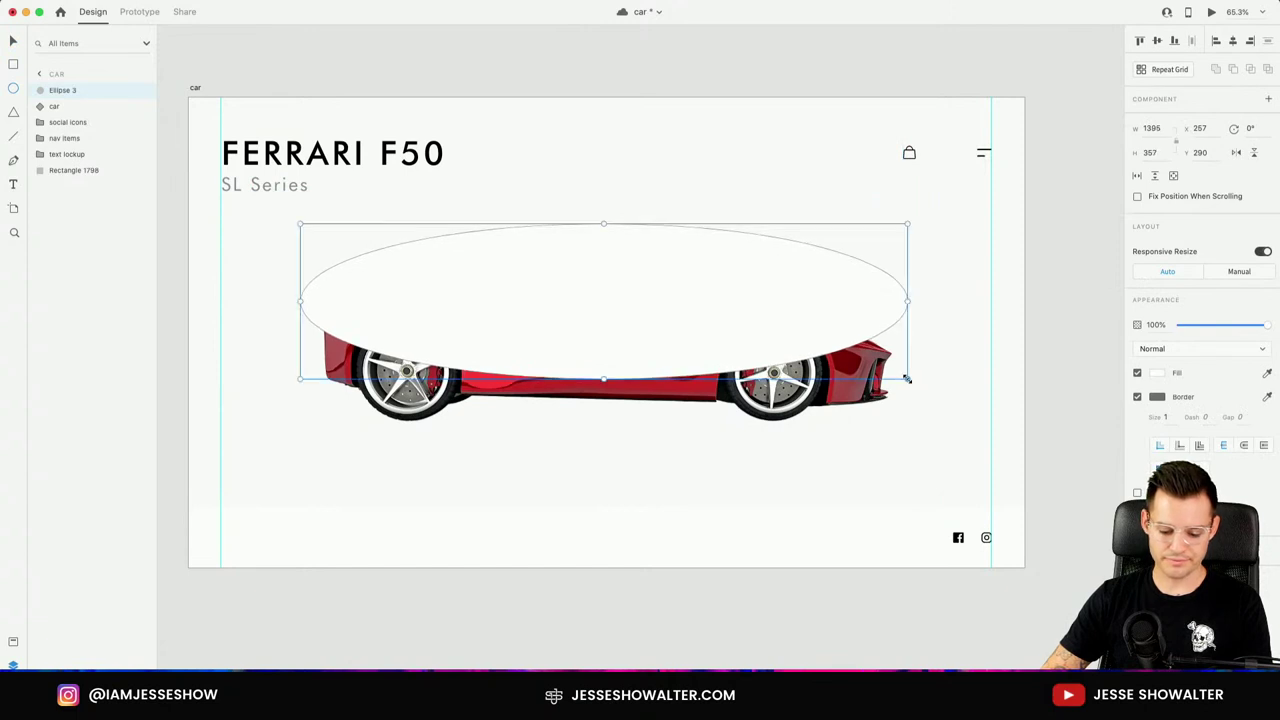
drag(659, 291, 666, 297)
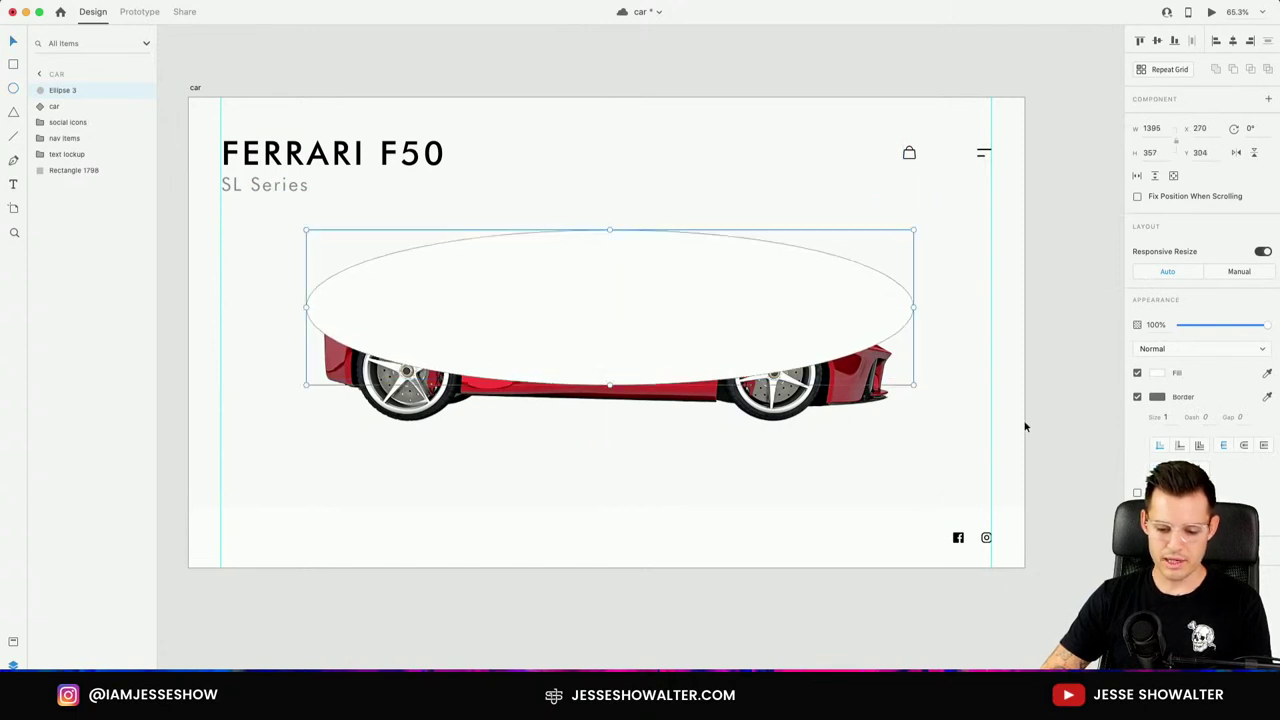
click(1137, 397)
Fill the ellipse with a red sampled from the car body and send it behind the car component.
click(1266, 373)
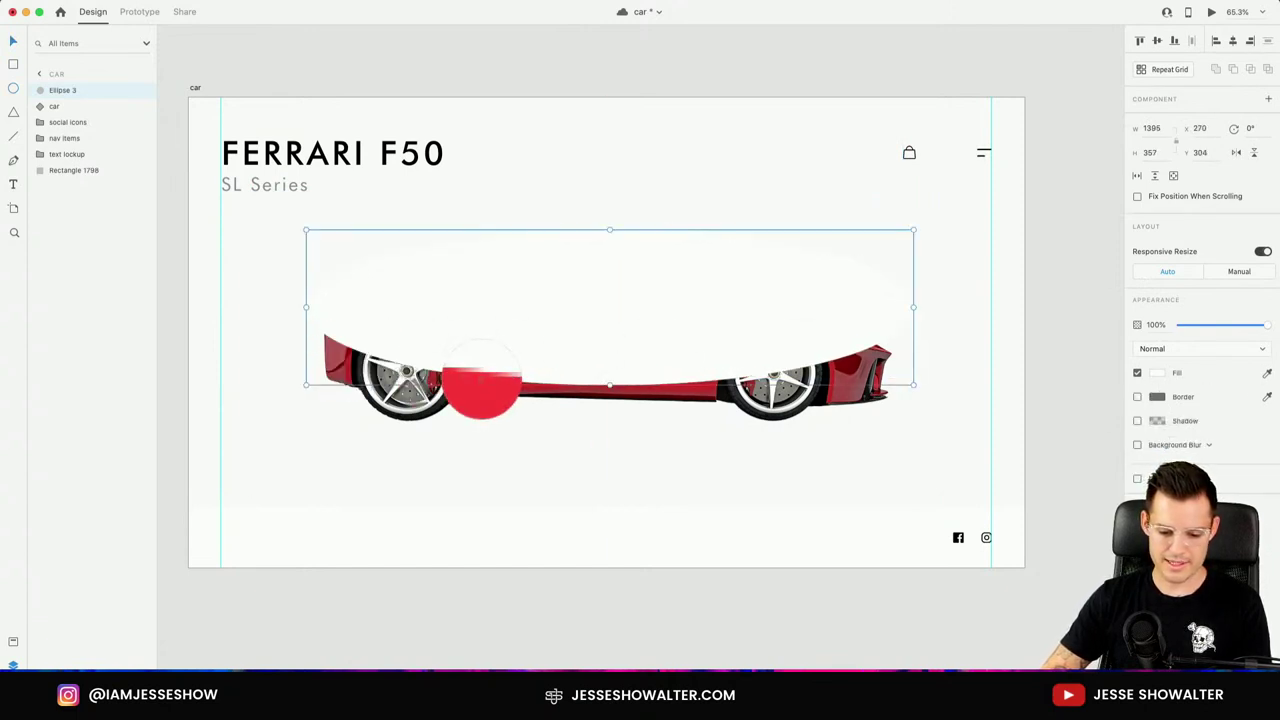
click(481, 383)
key(super+bracketleft)
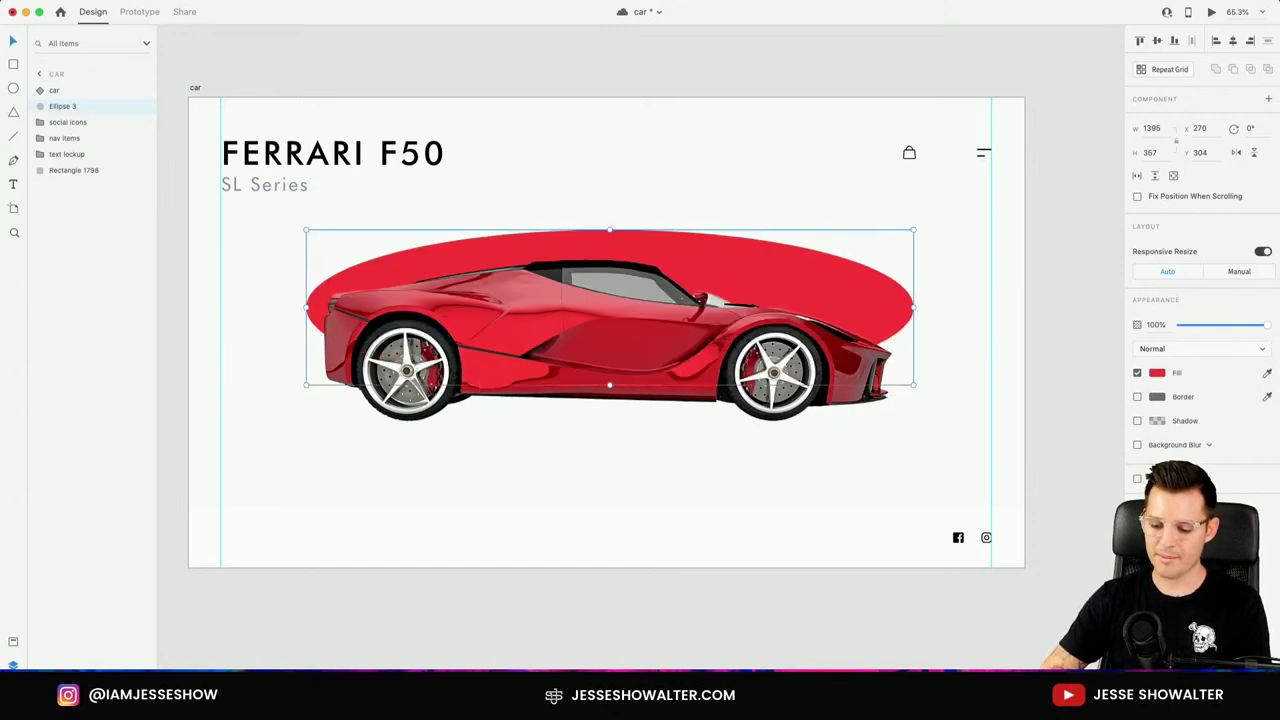
Apply an Object Blur of 50 to the red ellipse and reduce its opacity to 15%.
click(1190, 446)
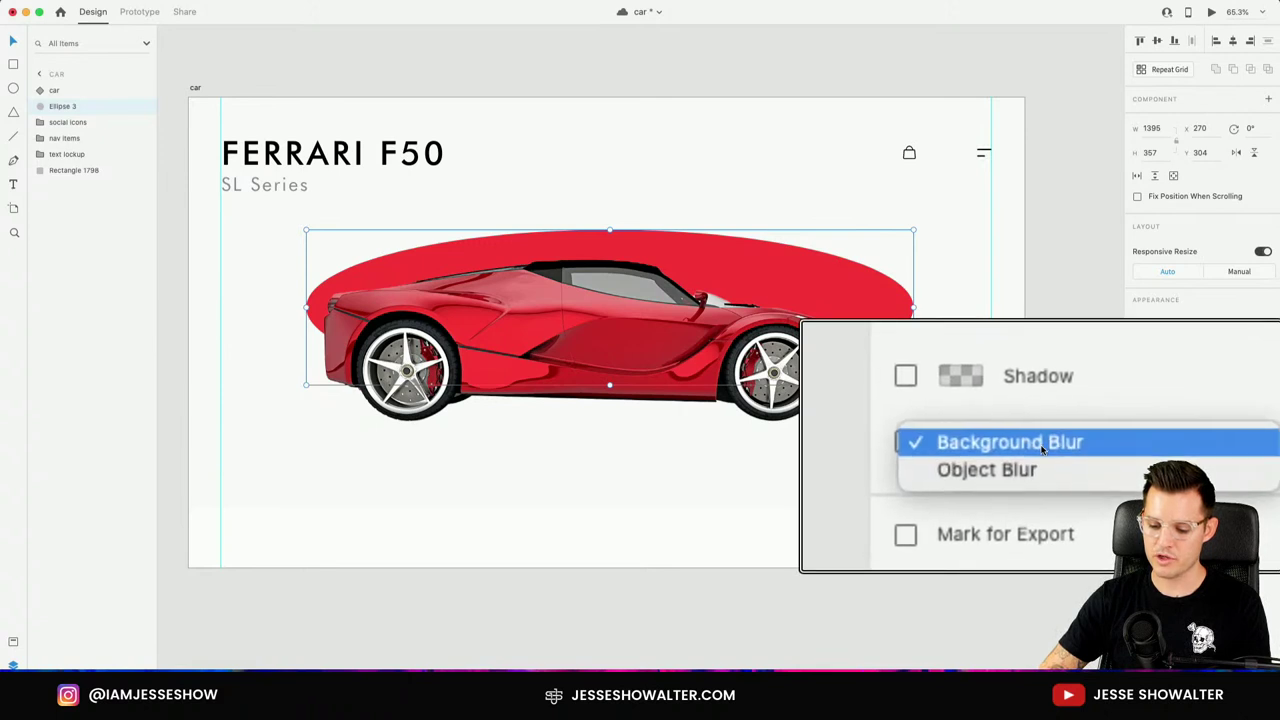
click(1036, 452)
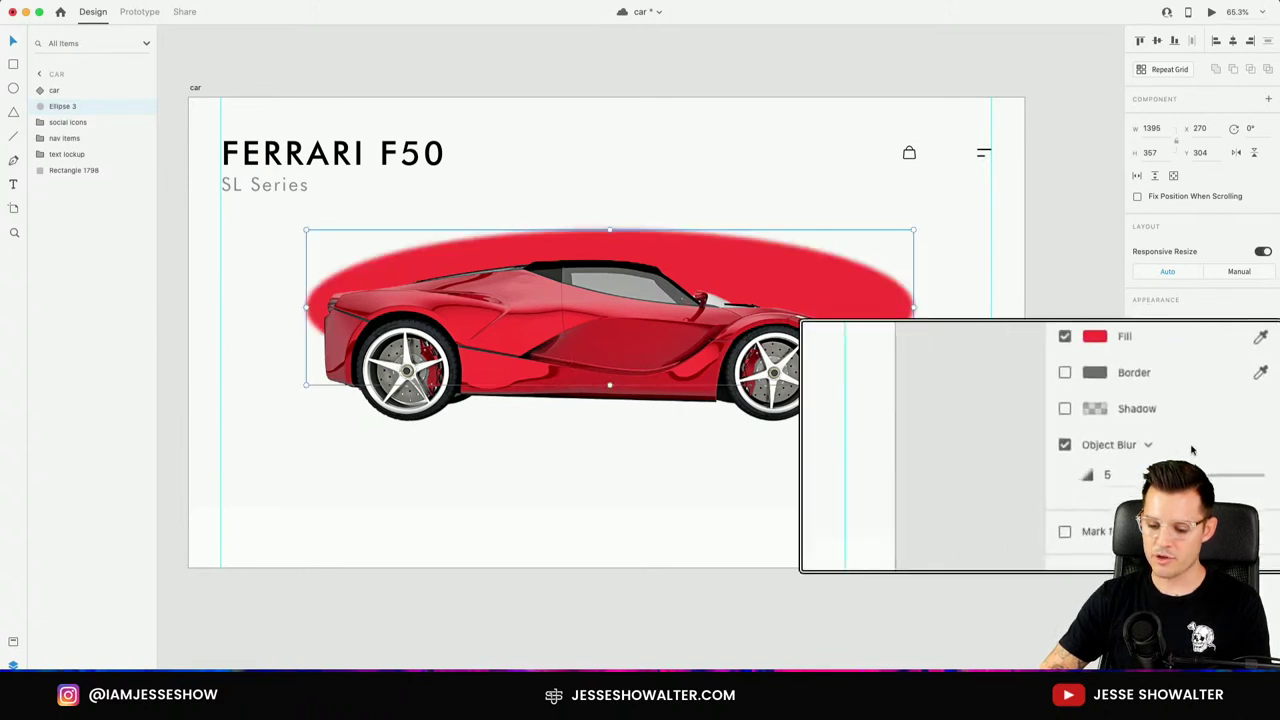
drag(1207, 469, 1261, 481)
drag(1245, 323, 1191, 334)
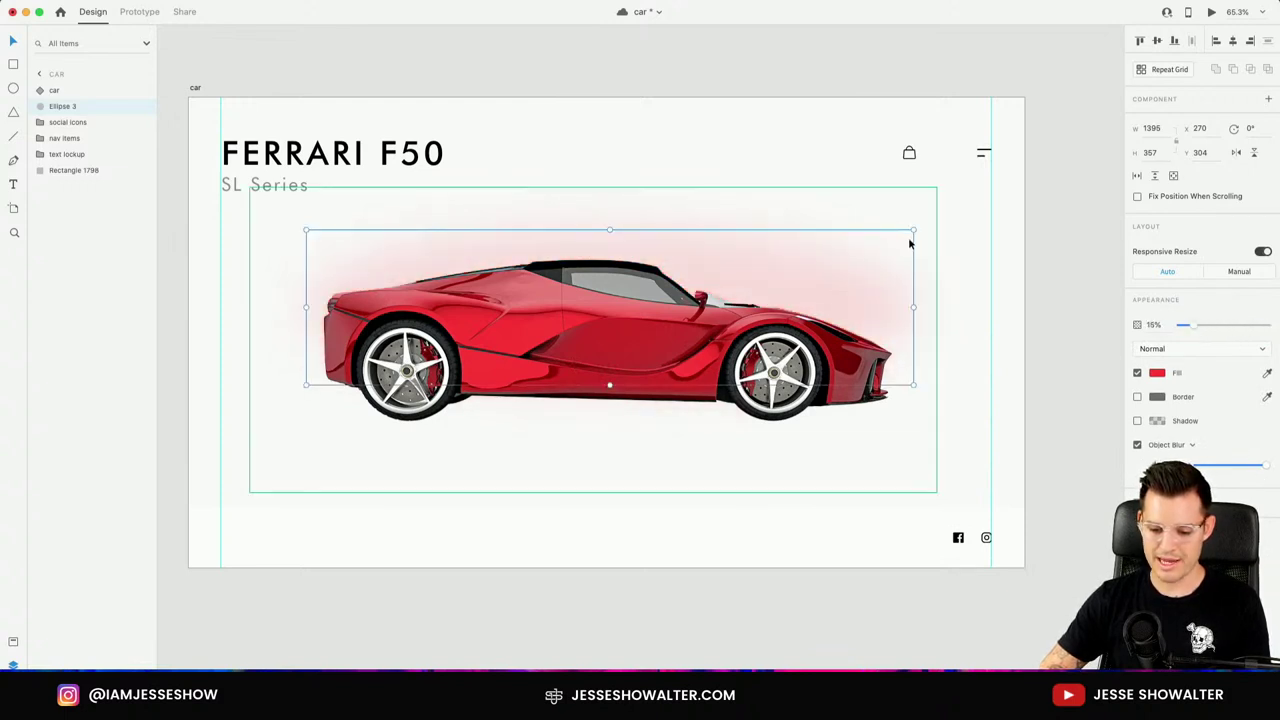
Resize the blurred ellipse to about 1179 by 350 and rename its layer "glow".
drag(911, 229, 820, 233)
key(Escape)
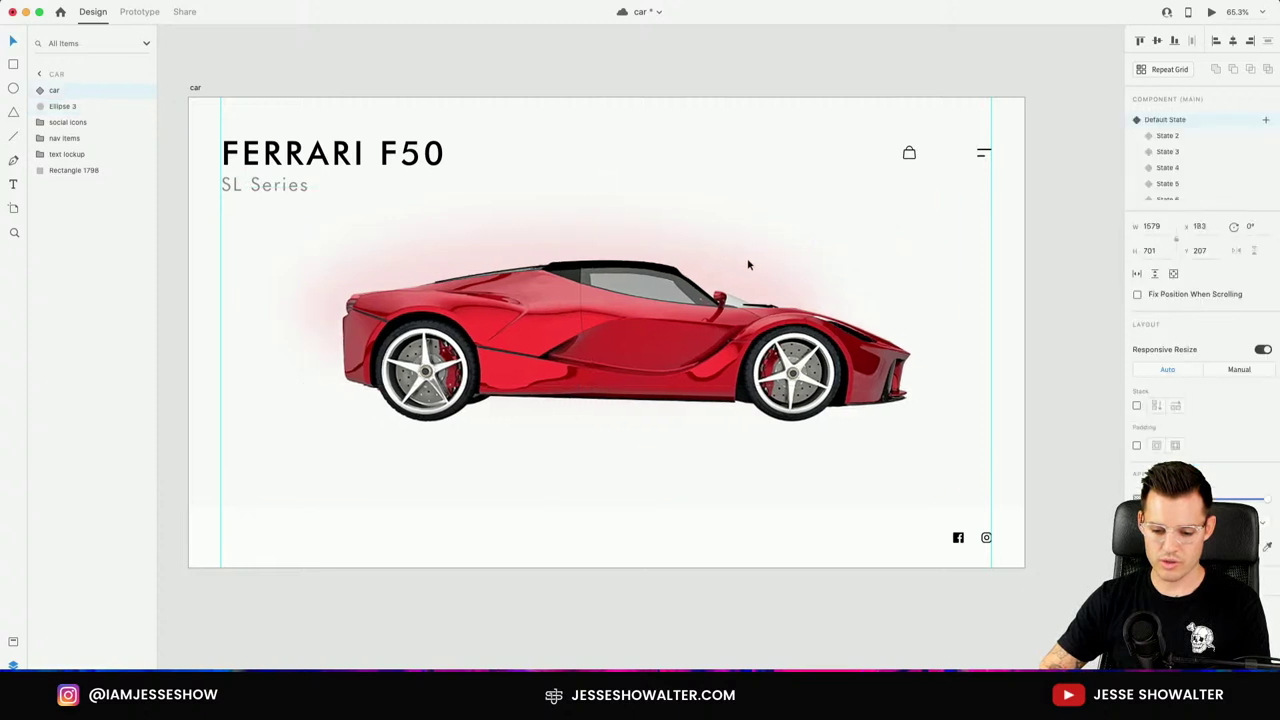
double_click(76, 107)
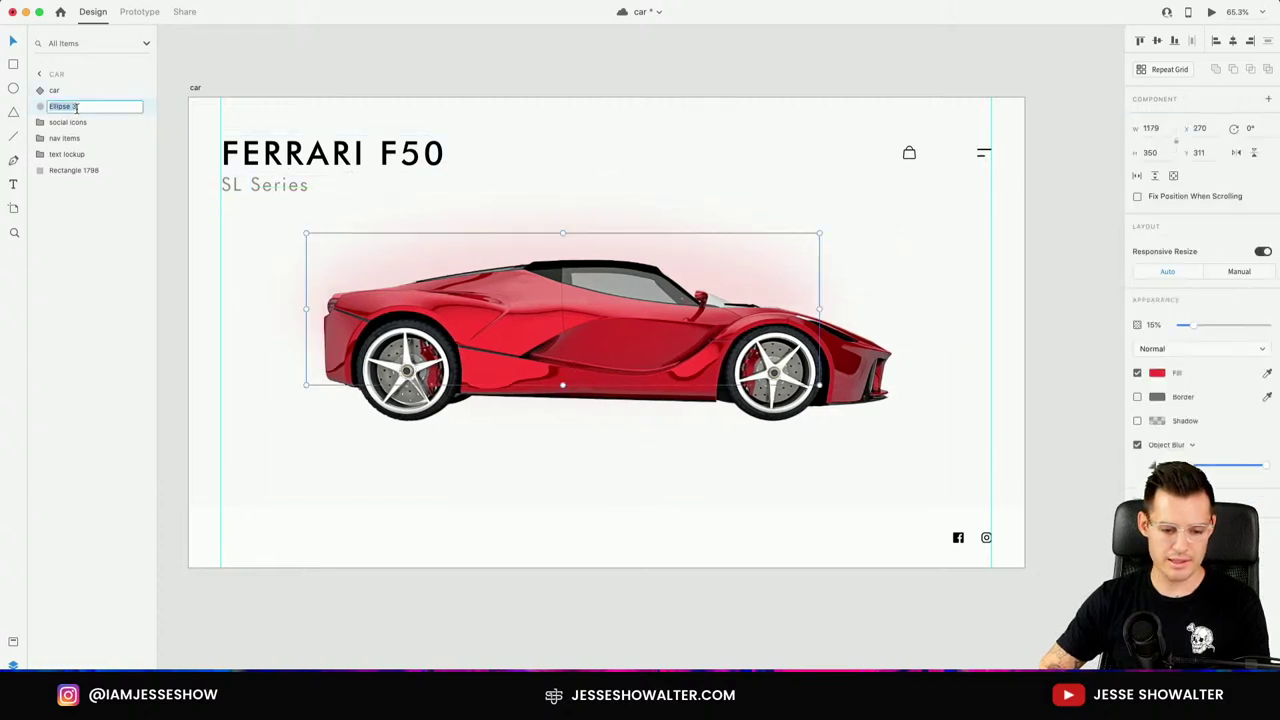
text(blu)
key(BackSpace)
key(BackSpace)
key(BackSpace)
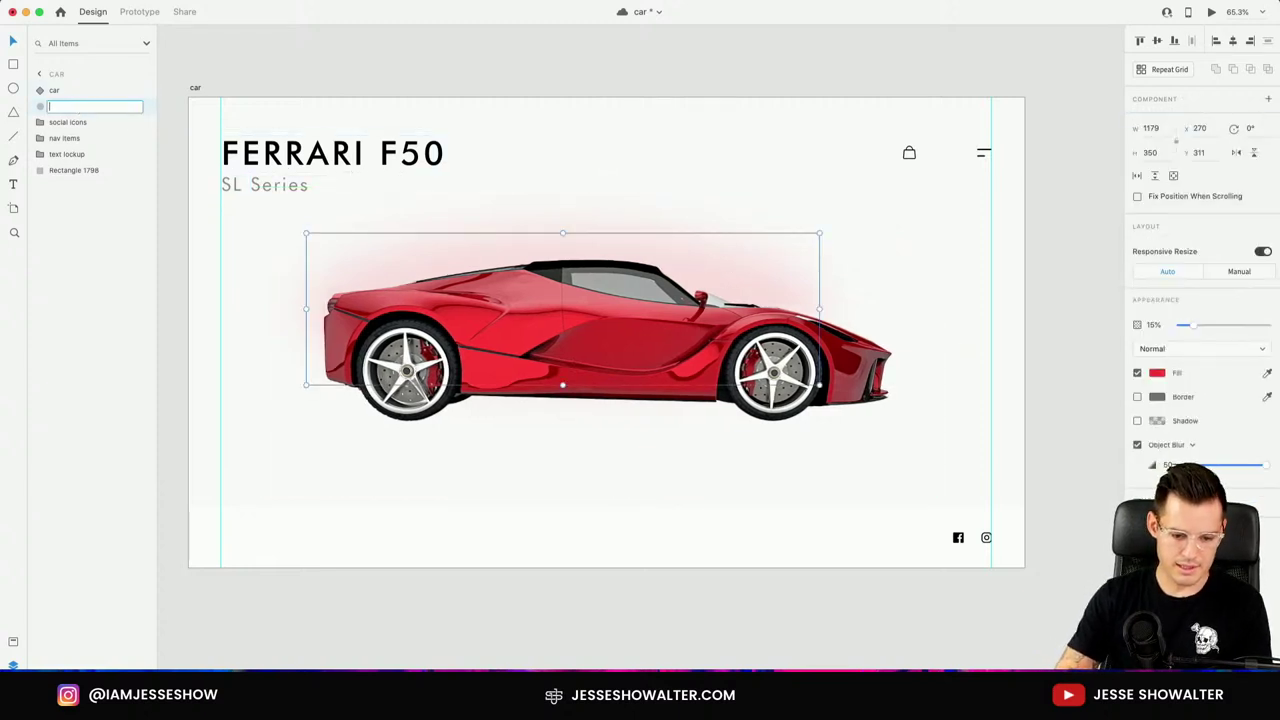
text(glow)
key(Return)
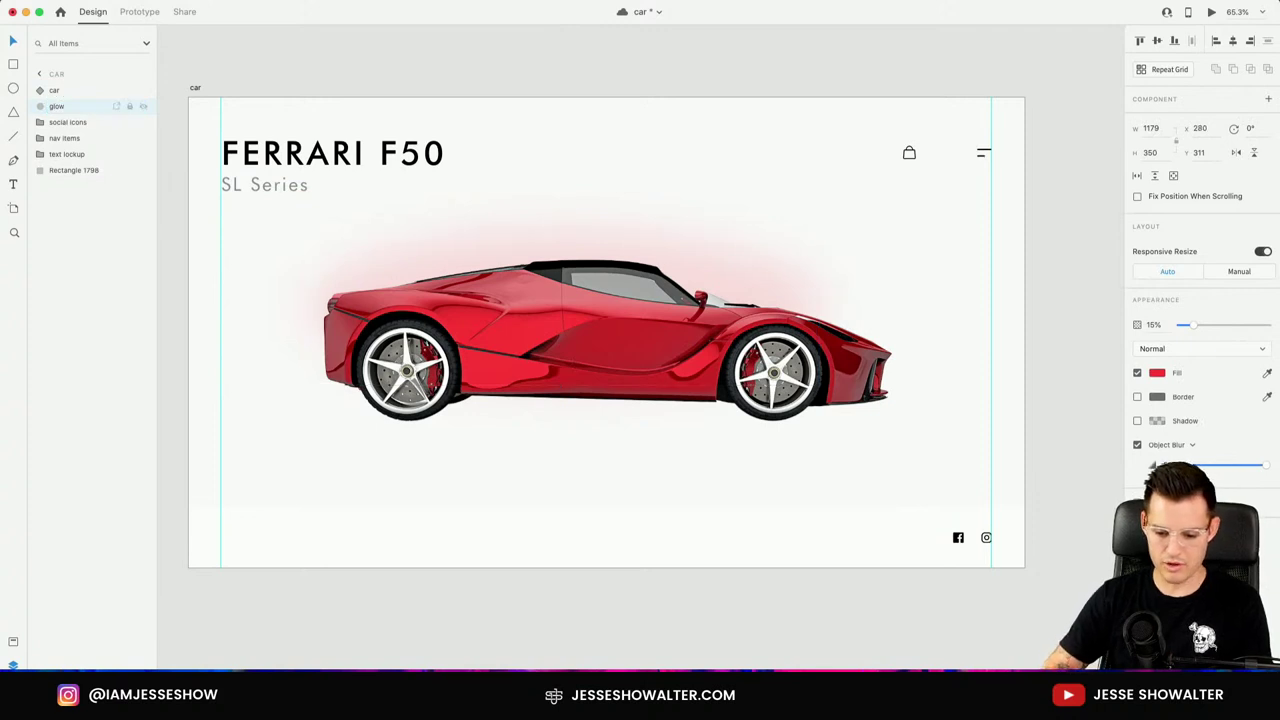
Shift the glow ellipse to X 370 and reduce its height to 324.
key(shift+Right)
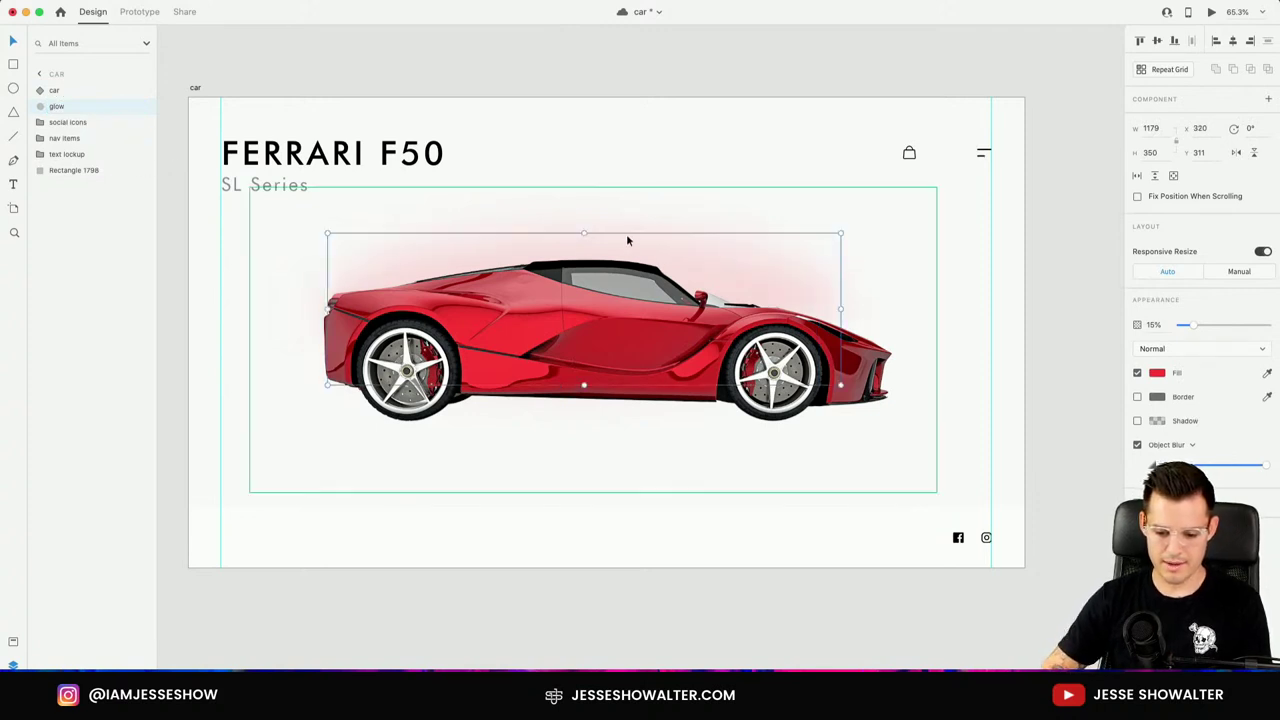
mouse_move(584, 232)
mouse_down()
mouse_move(591, 206)
mouse_move(598, 236)
mouse_up()
key(shift+Right)
key(shift+Right)
key(shift+Right)
key(shift+Right)
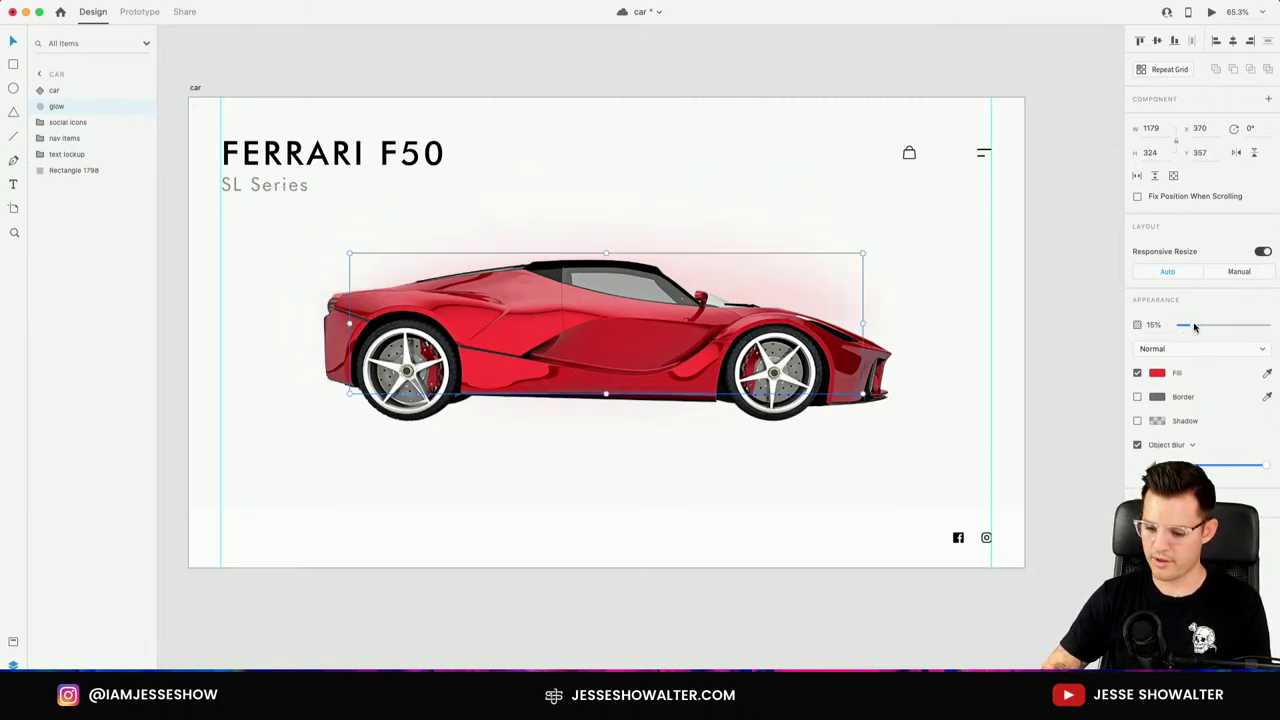
Increase the glow's height to 338 from its upper edge and set its opacity to 9%.
drag(1194, 326, 1188, 327)
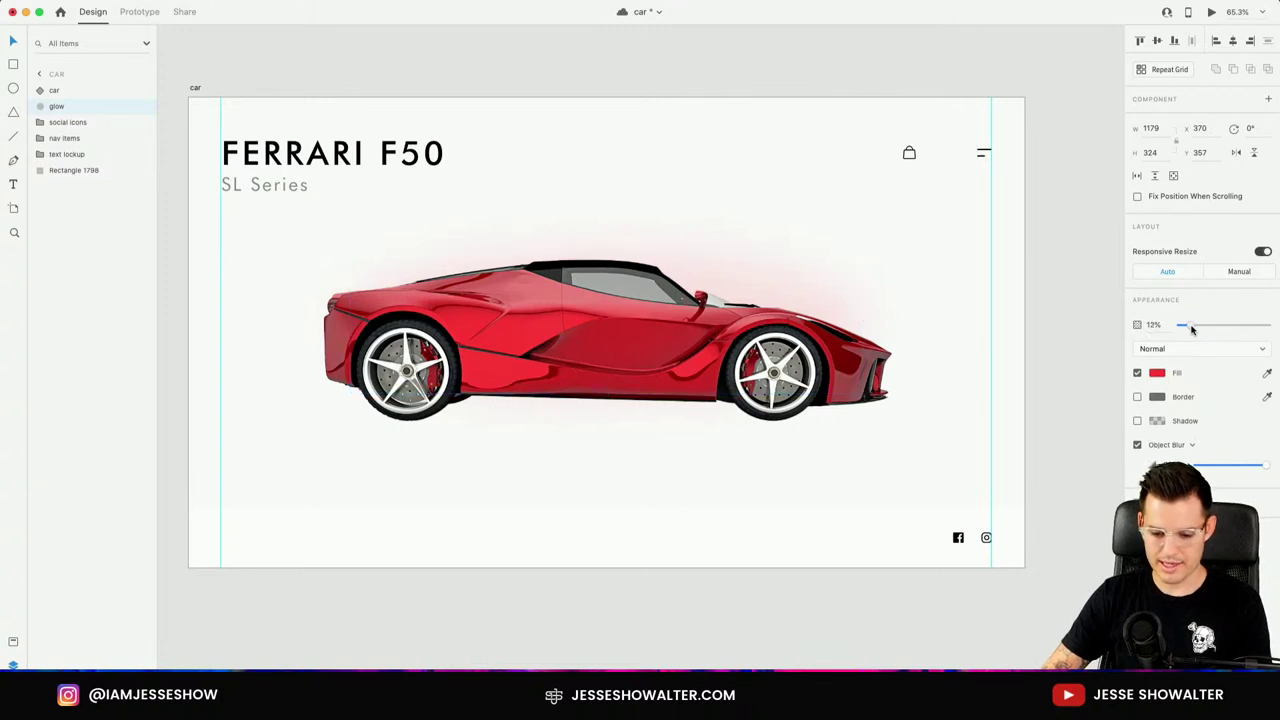
drag(606, 252, 606, 247)
drag(1191, 334, 1187, 330)
click(1069, 267)
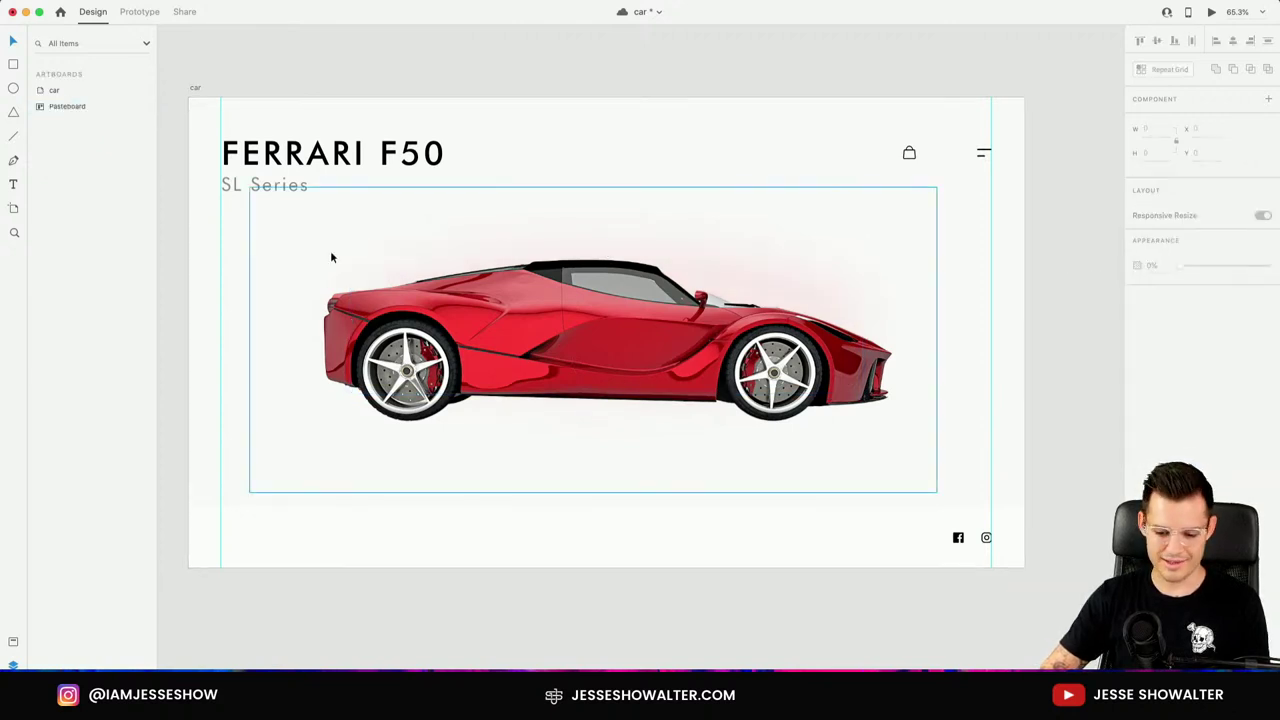
click(110, 92)
click(76, 107)
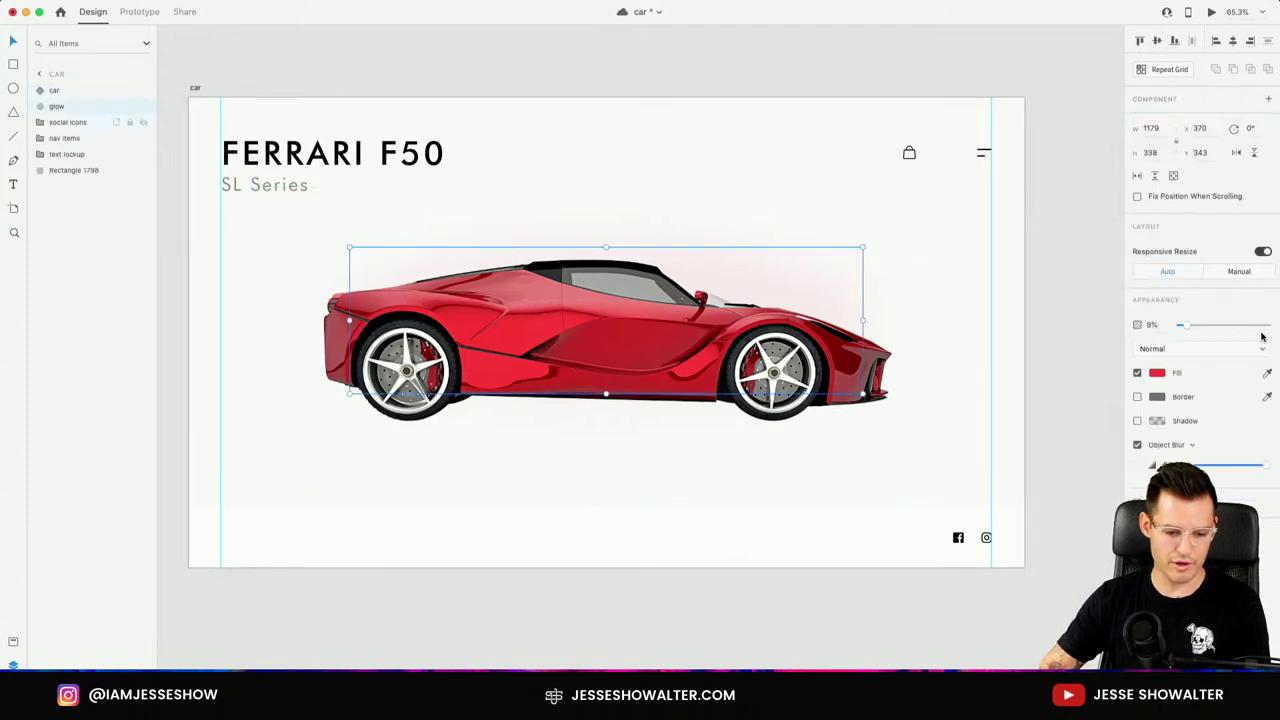
mouse_move(1193, 334)
mouse_down()
mouse_move(1243, 337)
mouse_move(1190, 339)
mouse_up()
click(1100, 328)
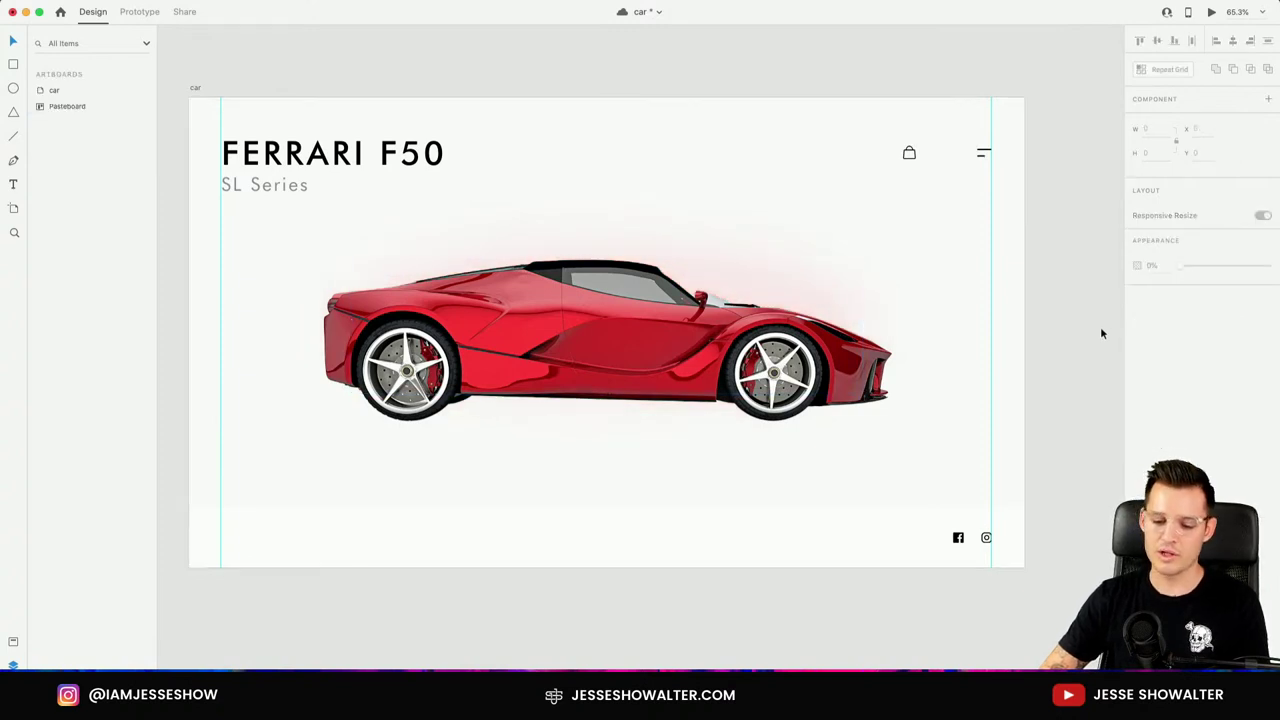
Duplicate the glow layer and change the lower copy's fill to black #000000.
scroll(1100, 340, left, 2)
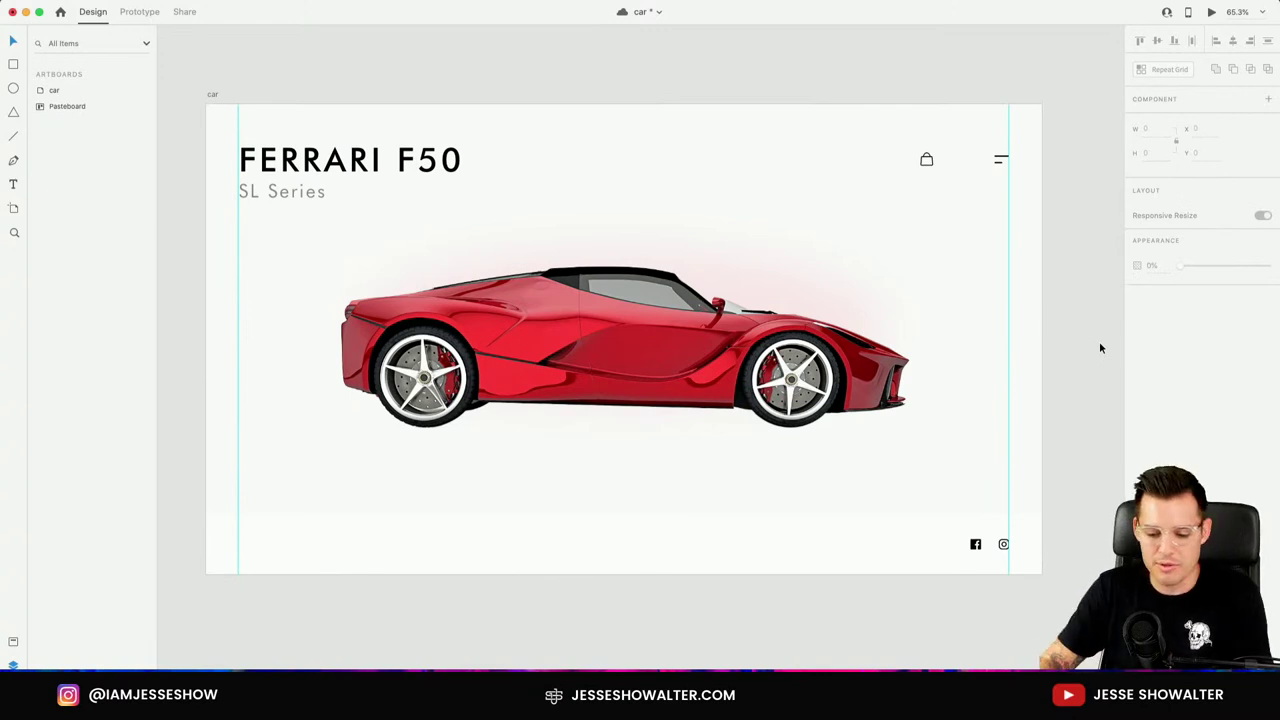
click(702, 368)
click(40, 107)
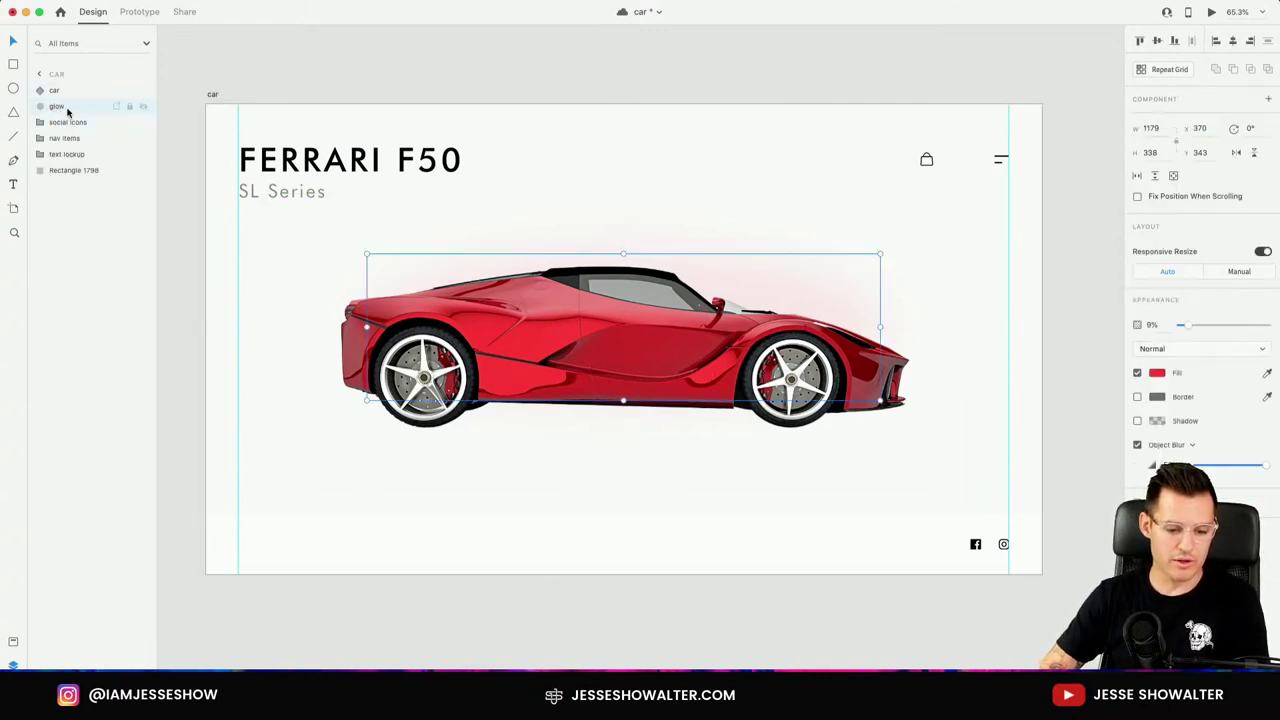
key(super+d)
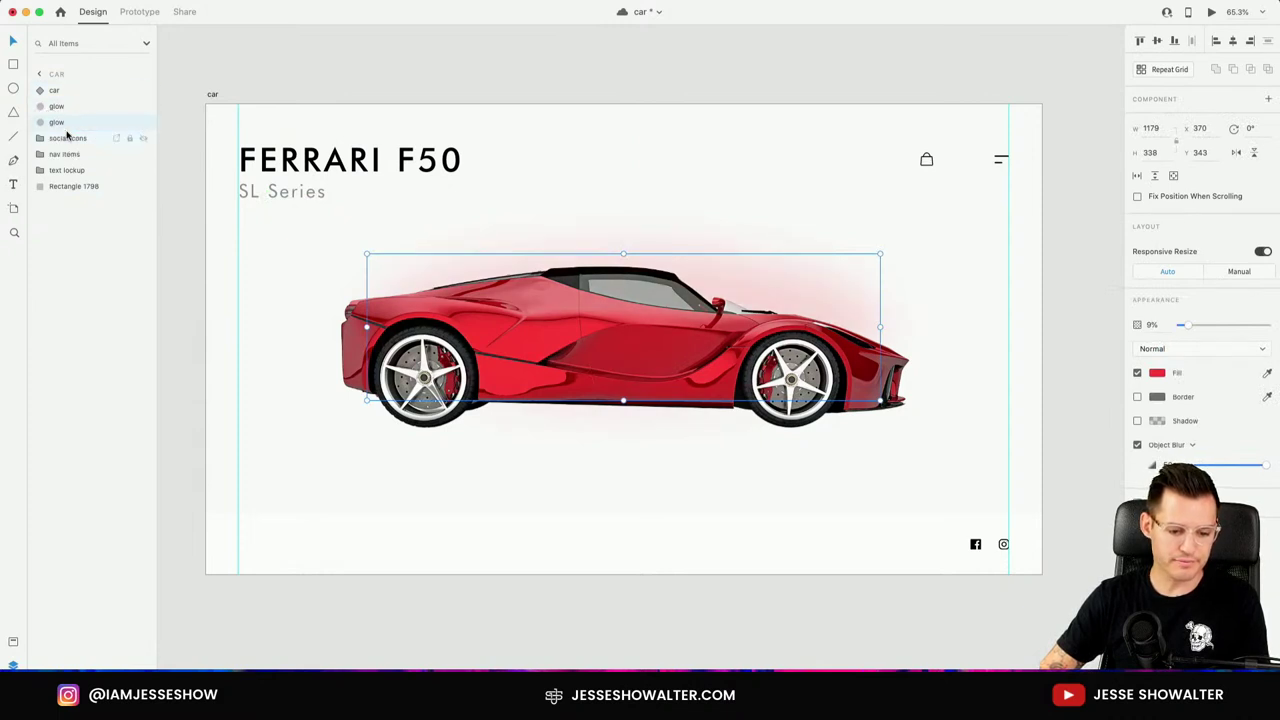
click(1157, 372)
click(998, 408)
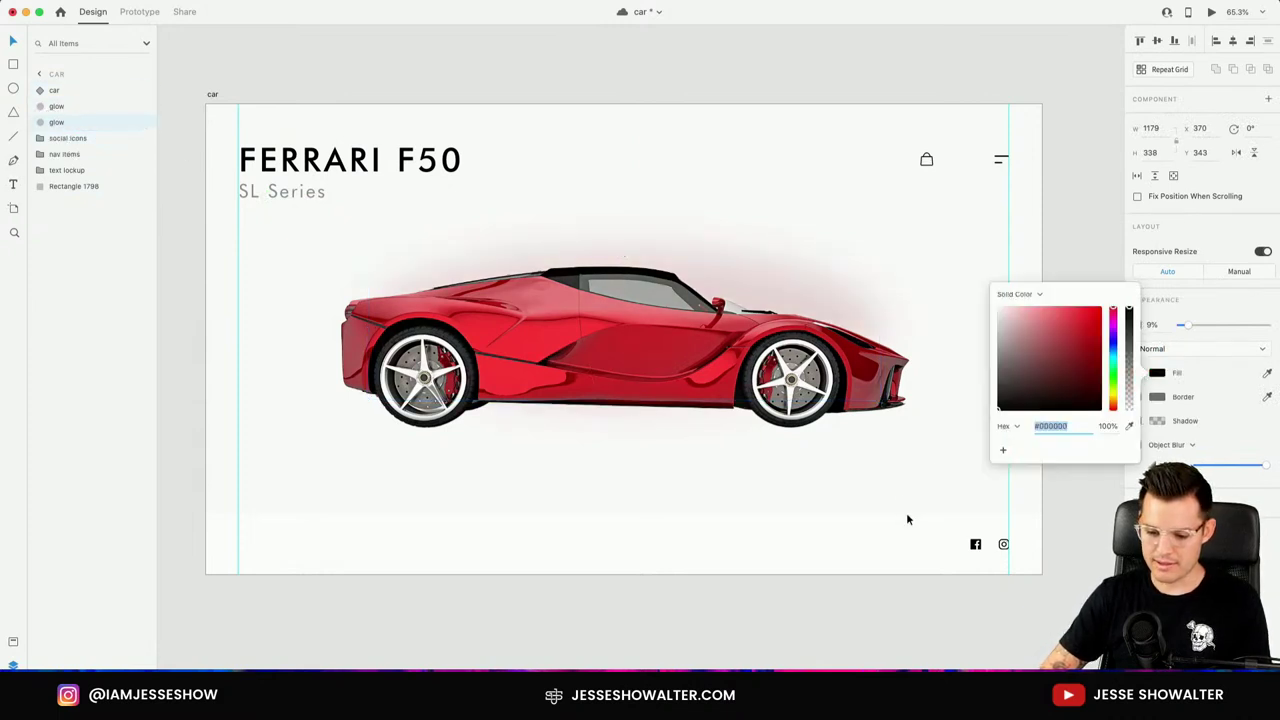
Rename the black lower copy of the glow layer to "shadow".
click(57, 122)
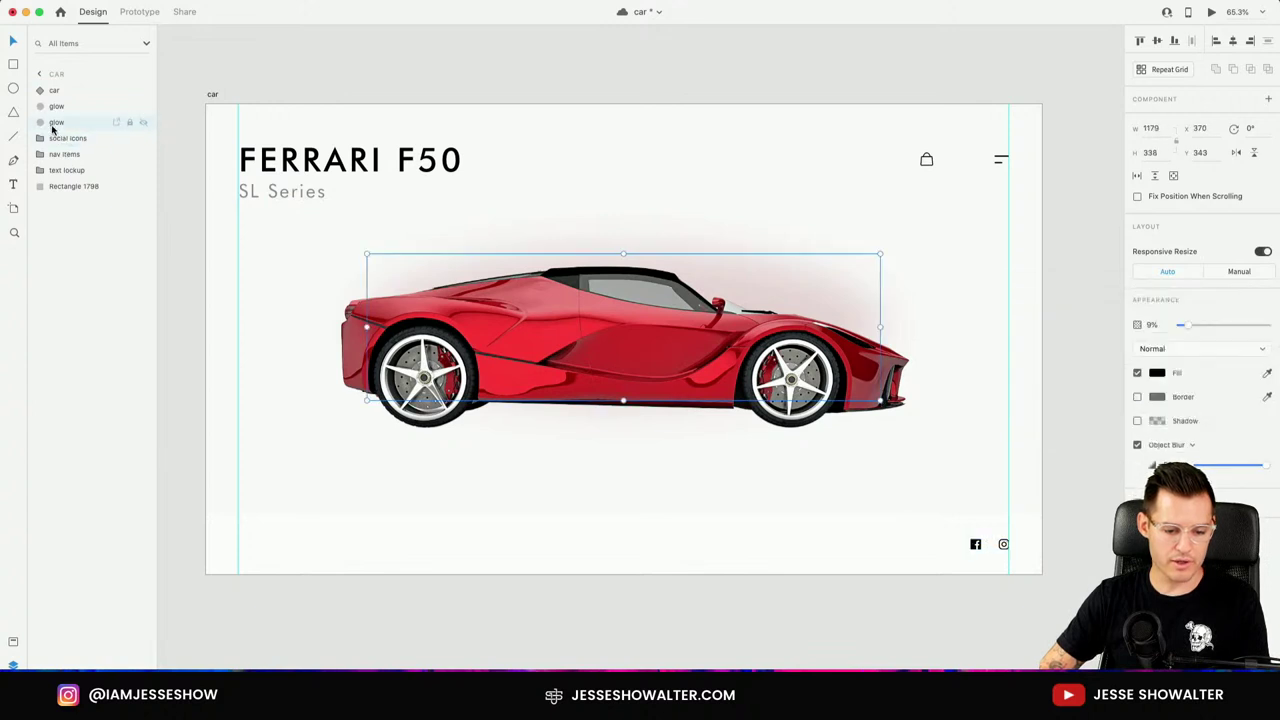
double_click(55, 122)
text(sha)
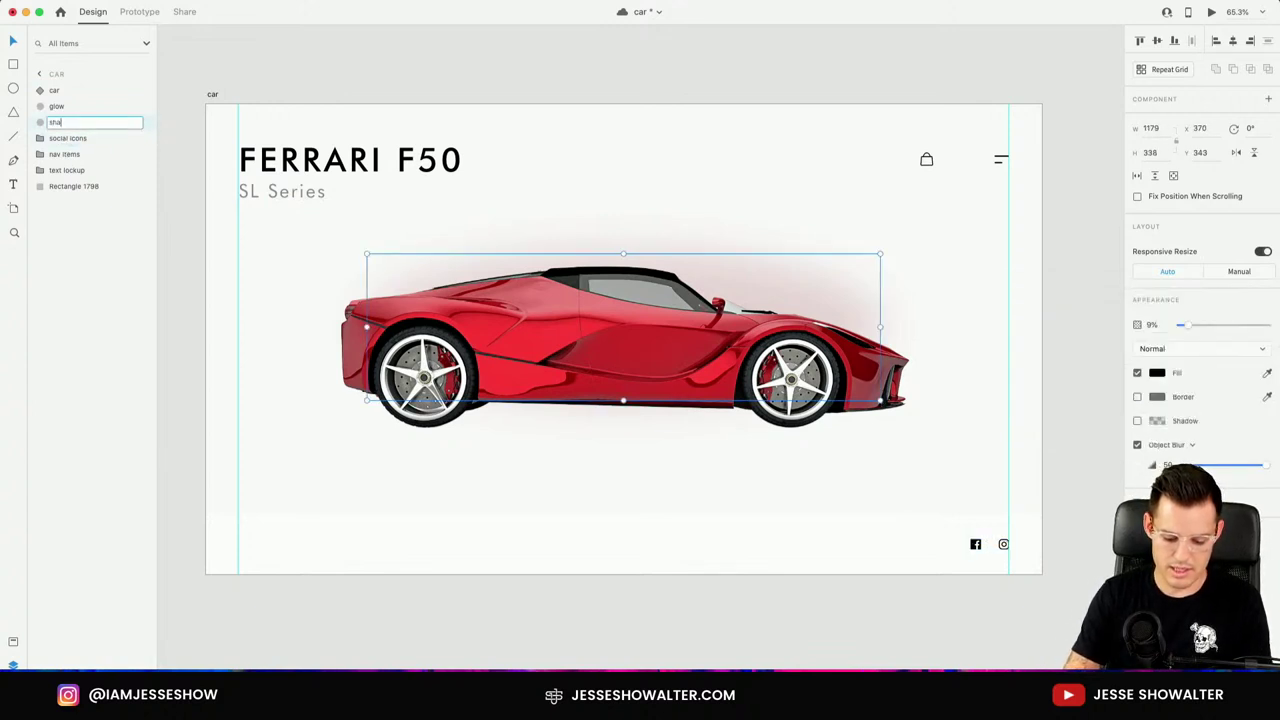
text(dow)
key(Return)
Move the shadow ellipse down to Y 543 and reduce its height to 131 from its upper edge.
key(shift+Down)
key(shift+Down)
key(shift+Down)
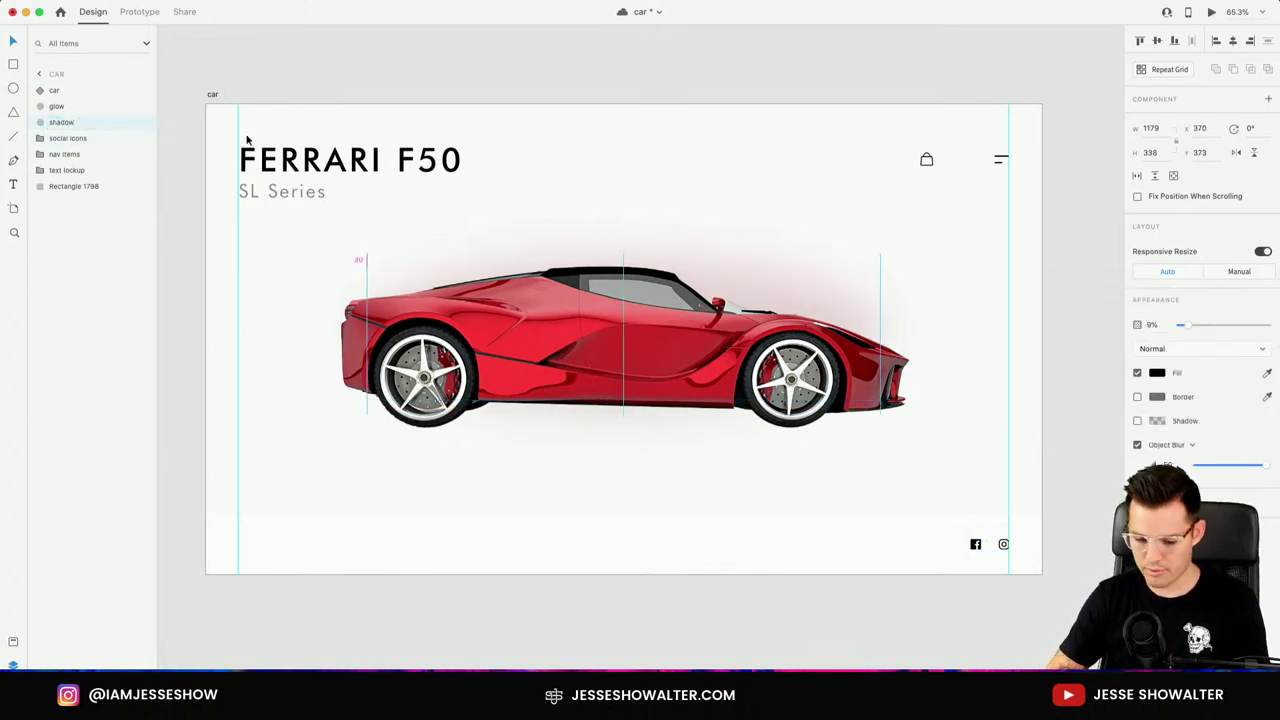
key(shift+Down)
key(shift+Down)
key(shift+Down)
key(shift+Down)
key(shift+Down)
key(shift+Down)
key(shift+Down)
key(shift+Down)
key(shift+Down)
key(shift+Down)
key(shift+Down)
key(shift+Down)
key(shift+Down)
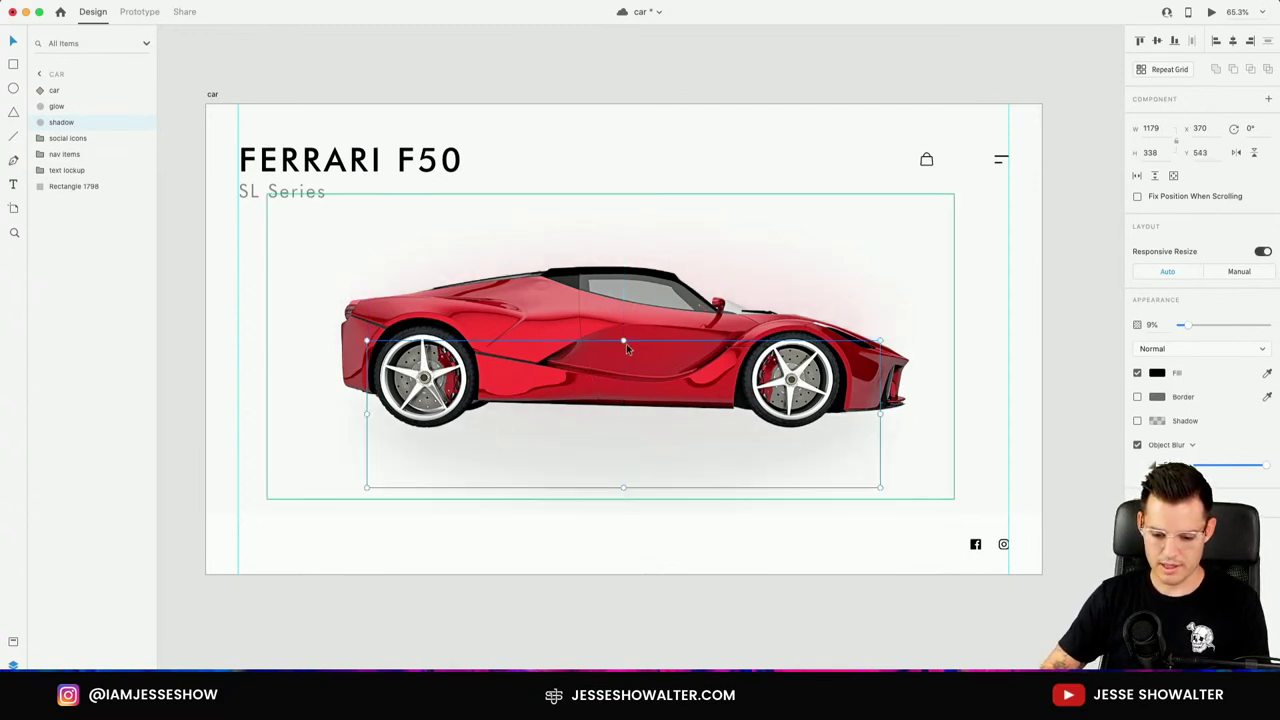
drag(626, 343, 638, 434)
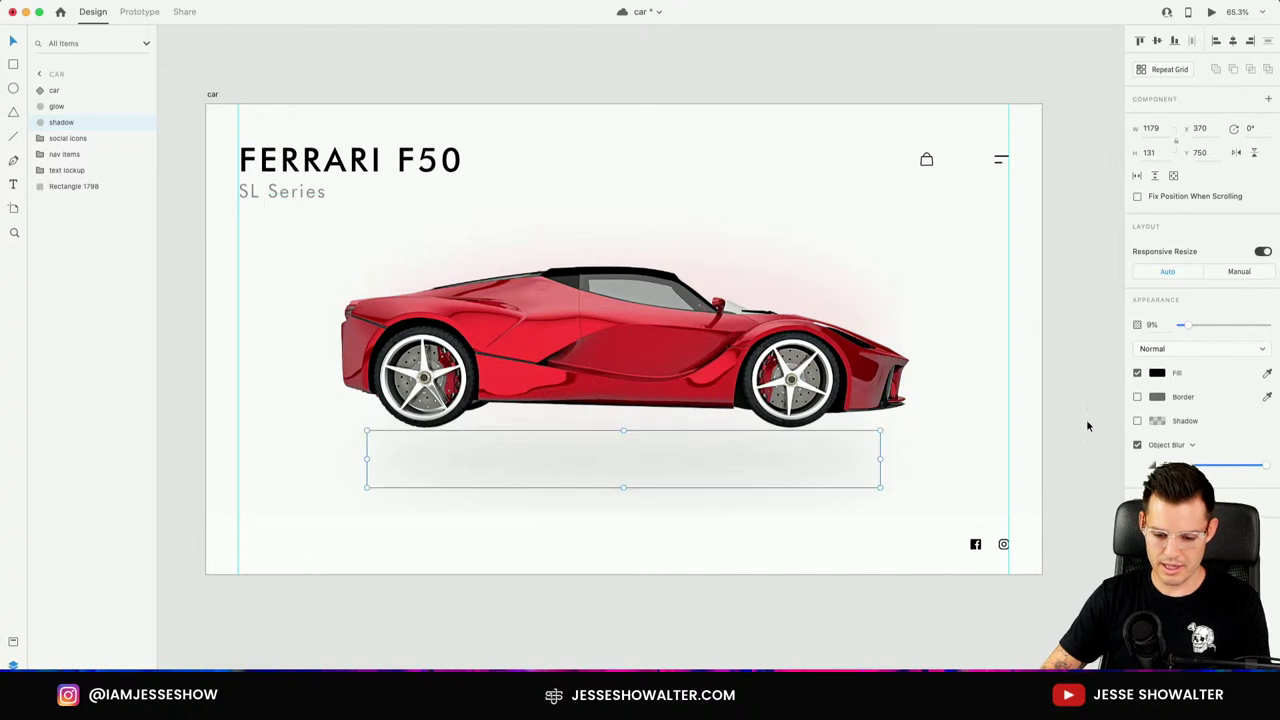
Raise the shadow ellipse to Y 650 under the car and set its opacity to 16%.
drag(1182, 325, 1200, 330)
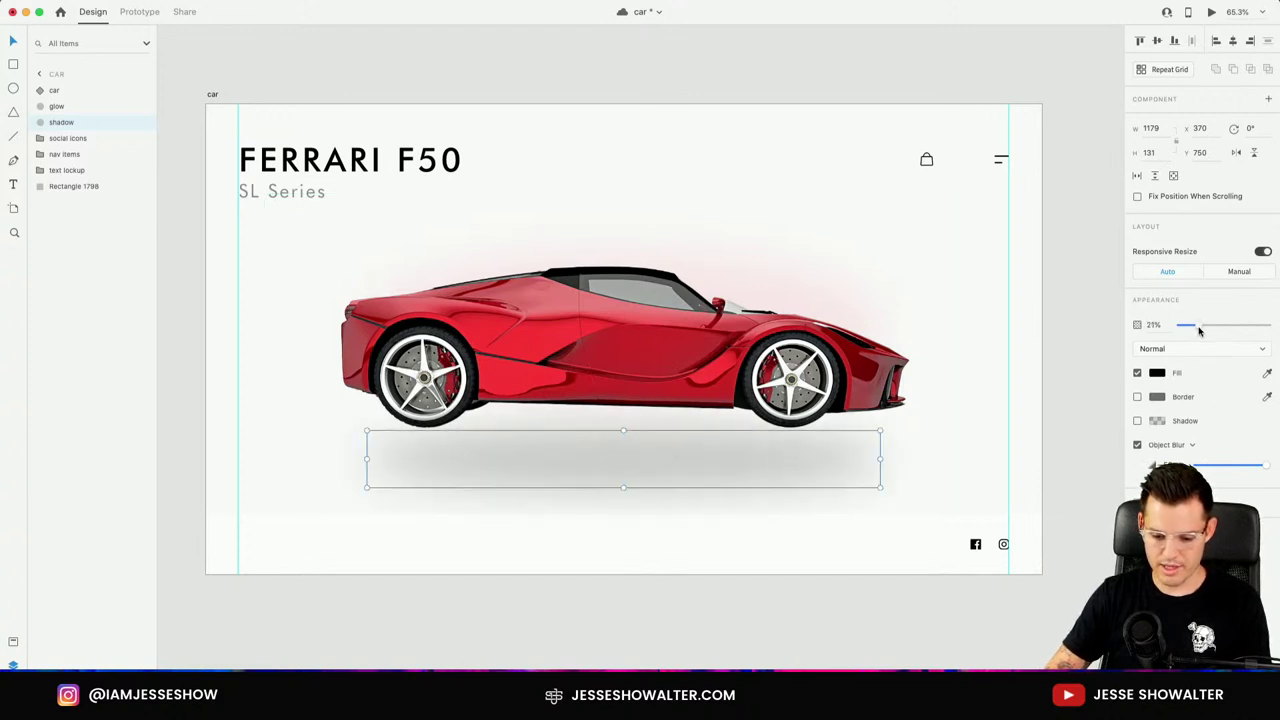
key(shift+Up)
key(shift+Up)
key(shift+Up)
key(shift+Up)
key(shift+Up)
key(shift+Up)
key(shift+Up)
key(shift+Up)
key(shift+Up)
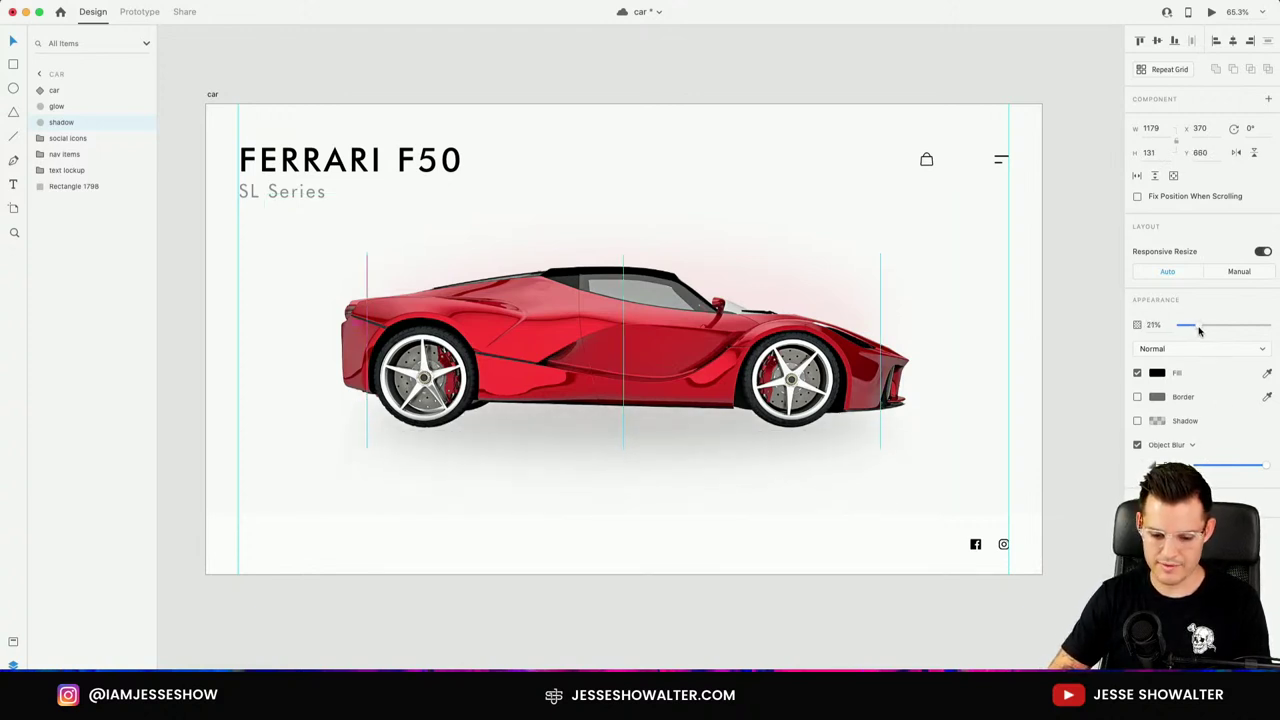
drag(1201, 331, 1197, 331)
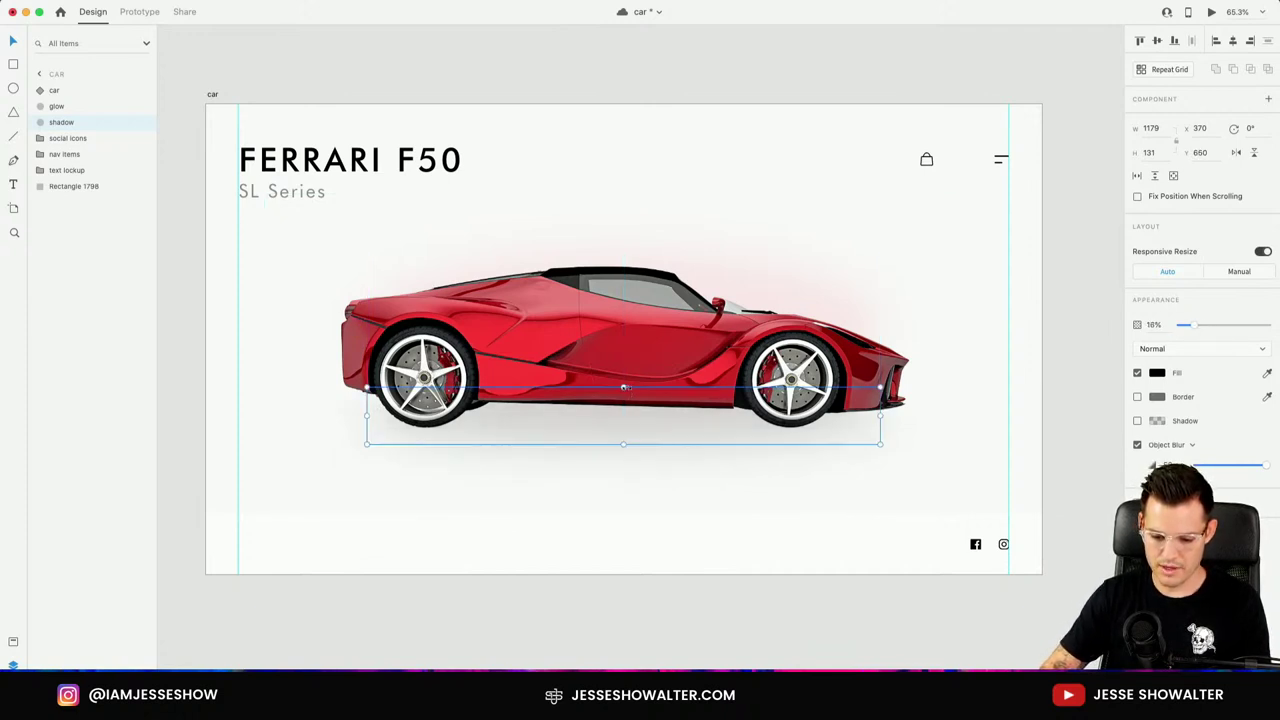
Reduce the shadow's height to 45 from its upper edge and nudge it up to Y 731.
drag(624, 400, 623, 426)
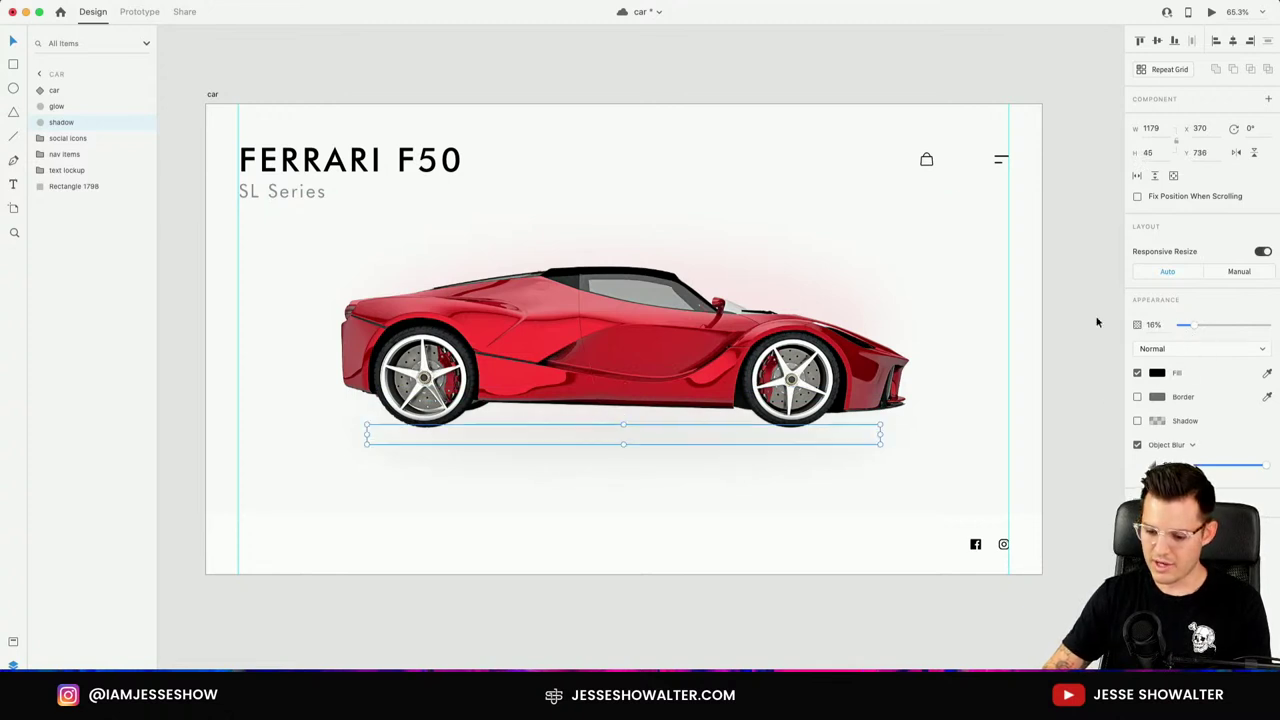
click(145, 123)
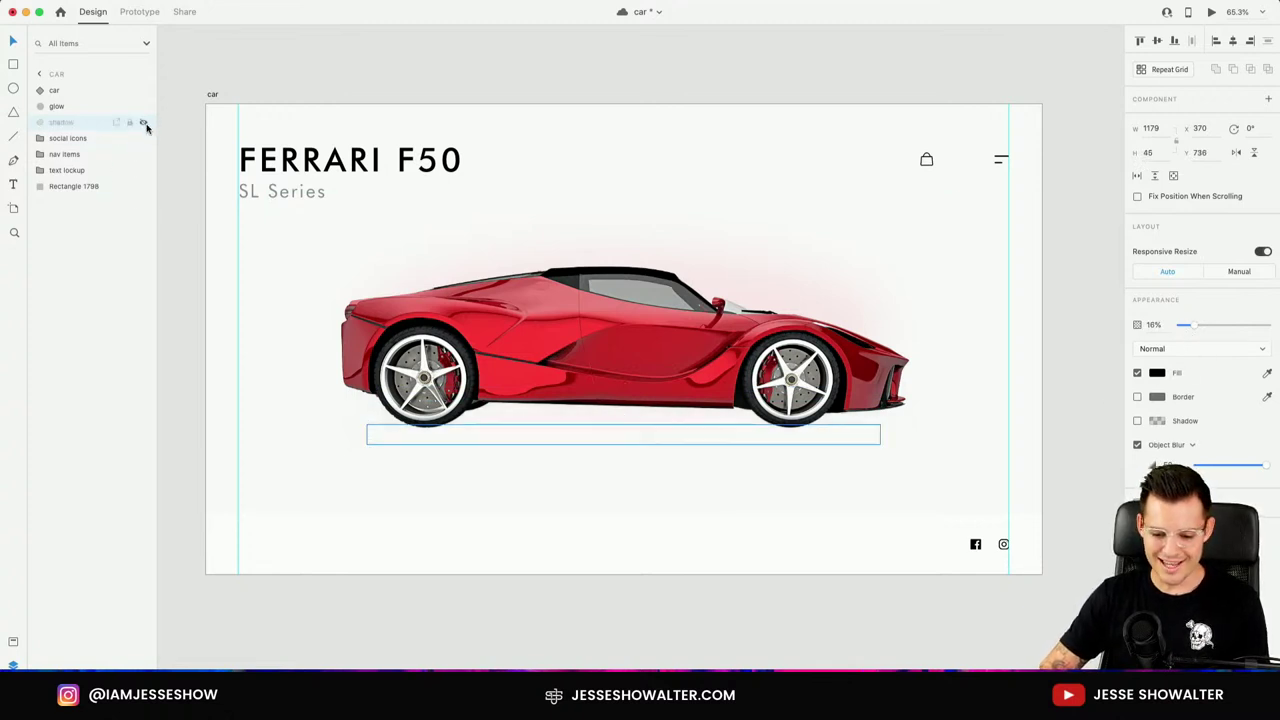
click(145, 124)
key(Up)
key(Up)
key(Up)
key(Up)
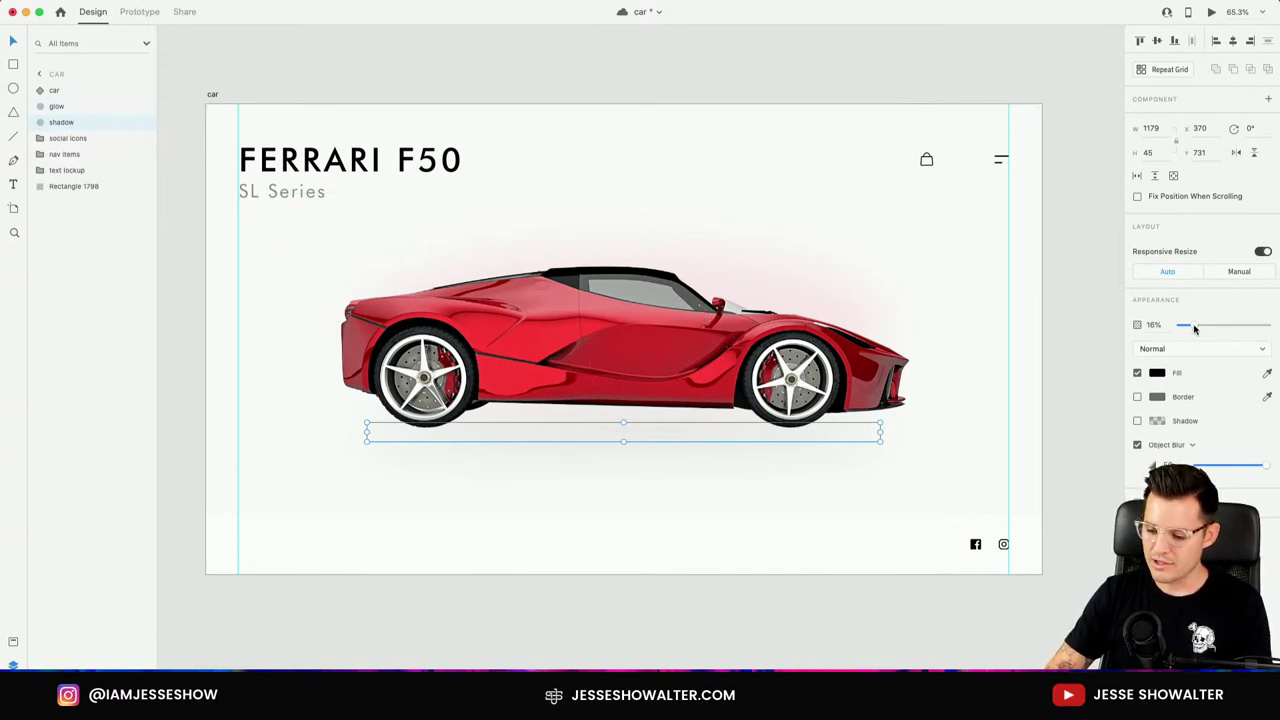
Set the shadow's opacity to 15% and the red glow's opacity to 6%.
drag(1193, 328, 1187, 330)
click(70, 106)
click(44, 91)
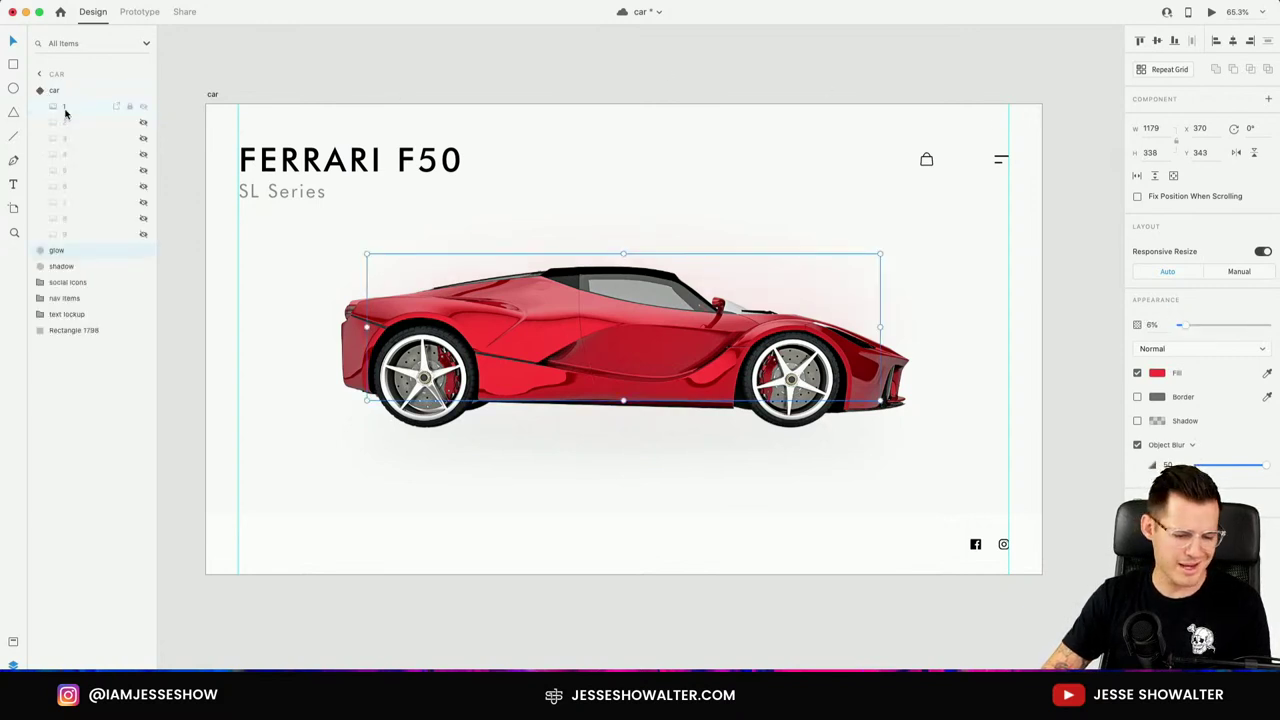
click(40, 91)
Compare the page with the shadow hidden and shown, and lock the glow and shadow layers.
click(78, 122)
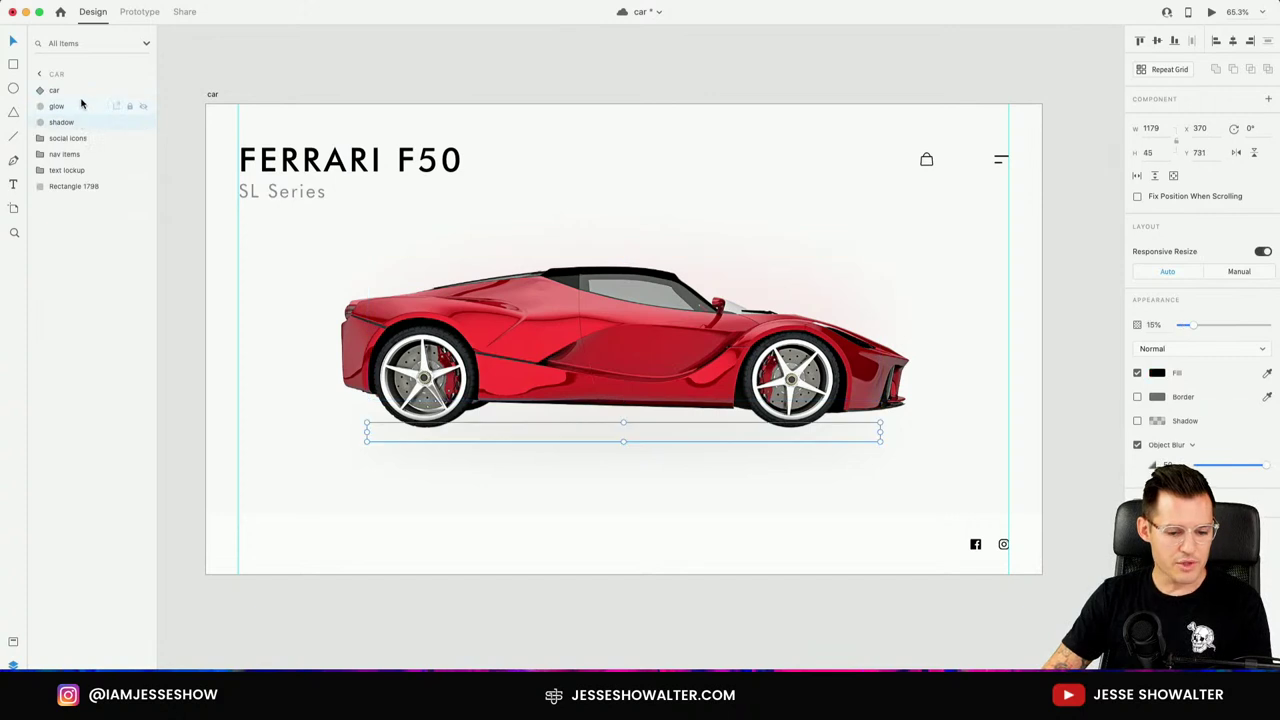
click(81, 97)
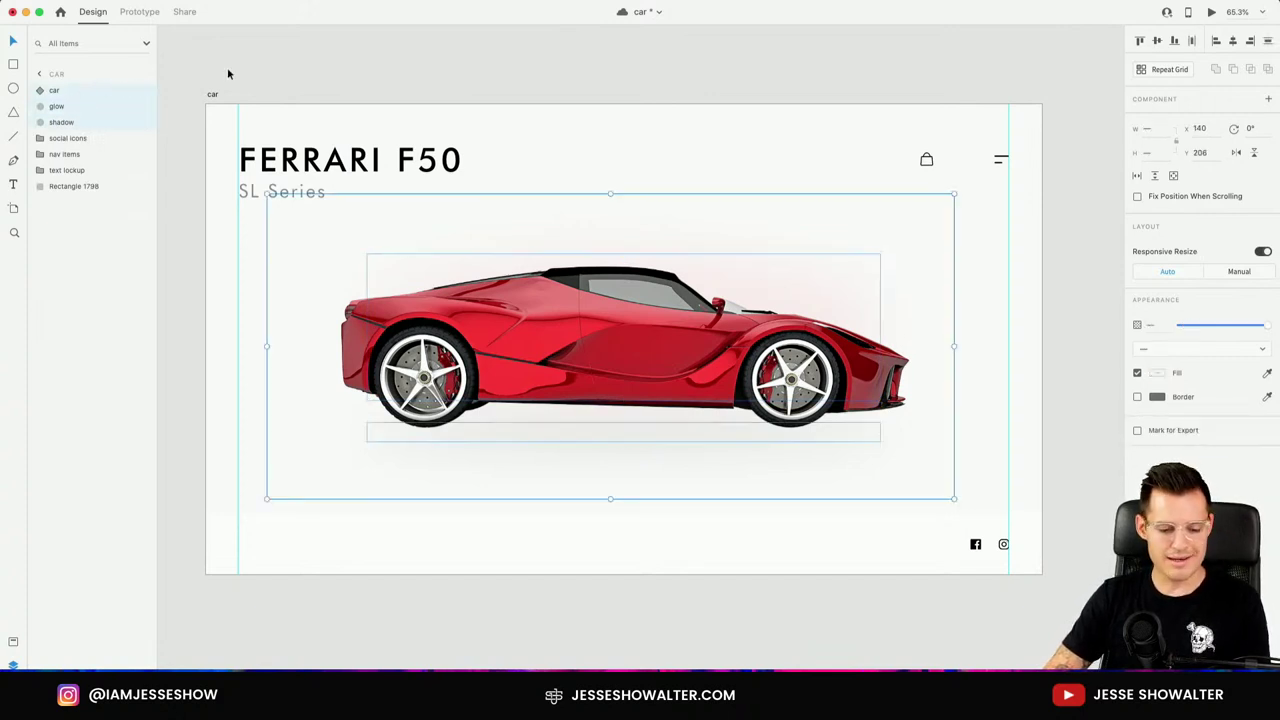
click(95, 123)
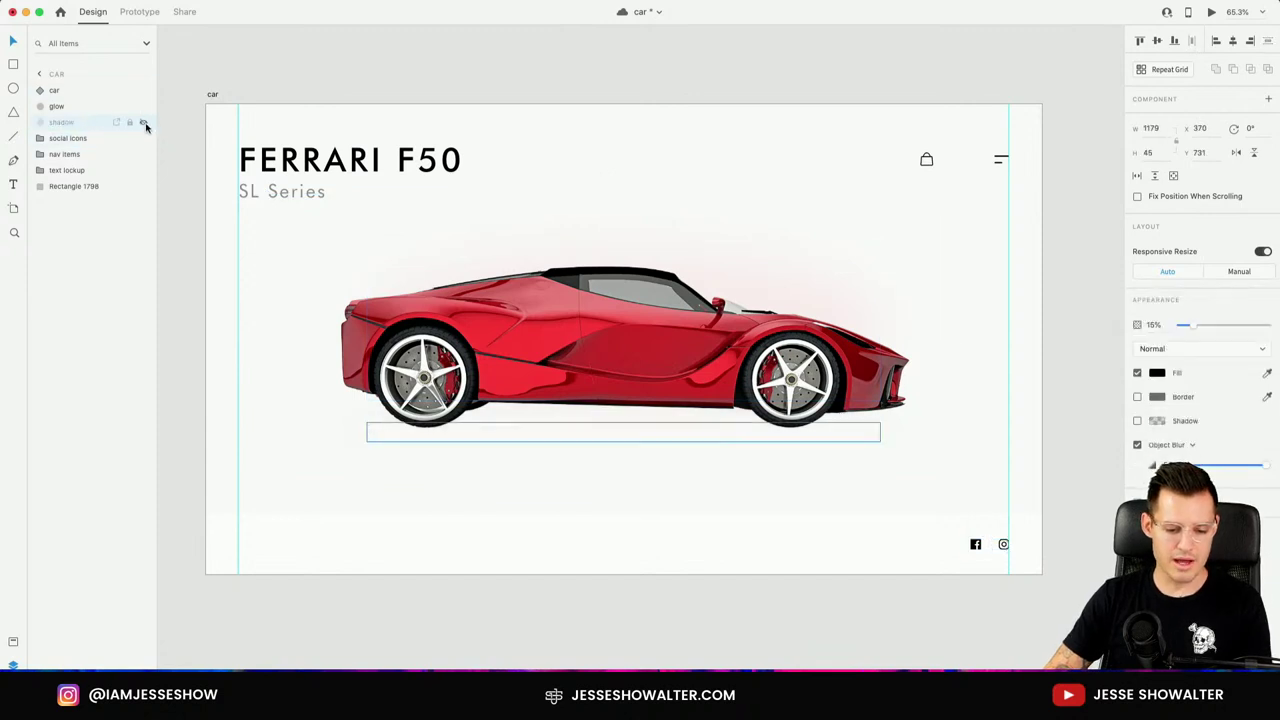
click(213, 75)
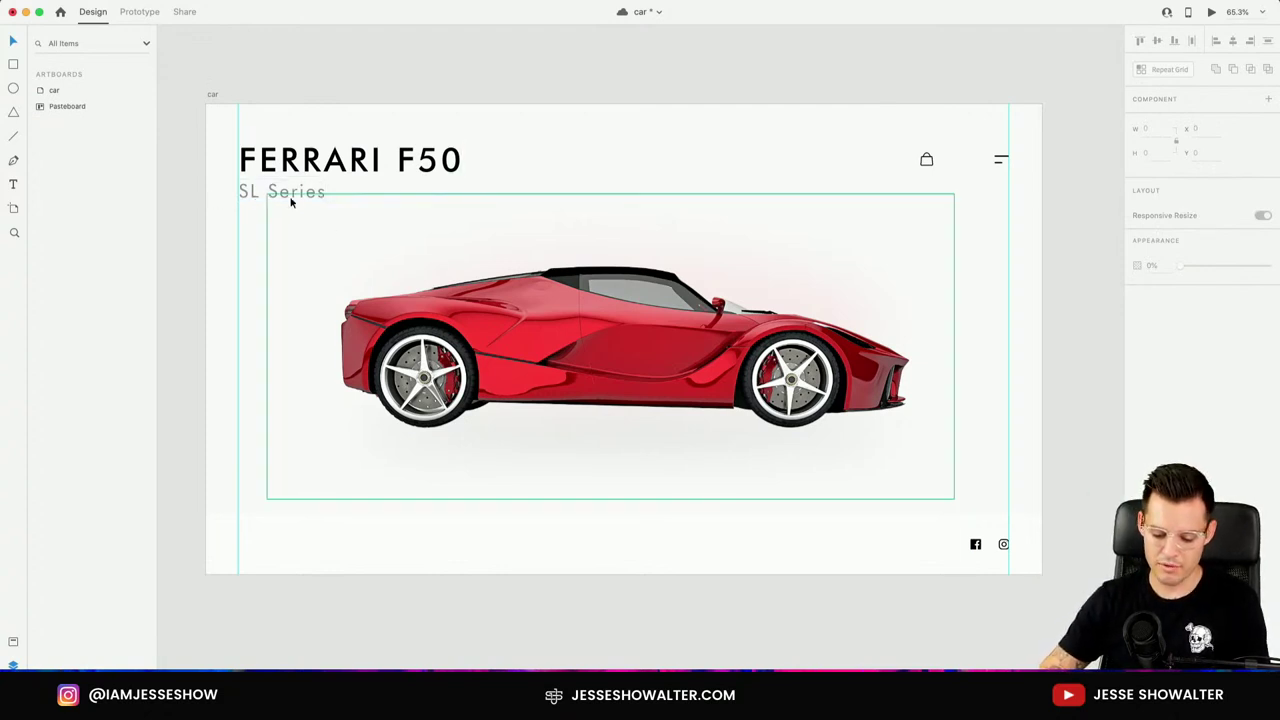
Draw a vertical line at X 1829.5 in front of the car, with a height of 503 and 40% opacity.
key(l)
drag(238, 193, 1006, 386)
drag(1197, 329, 1219, 329)
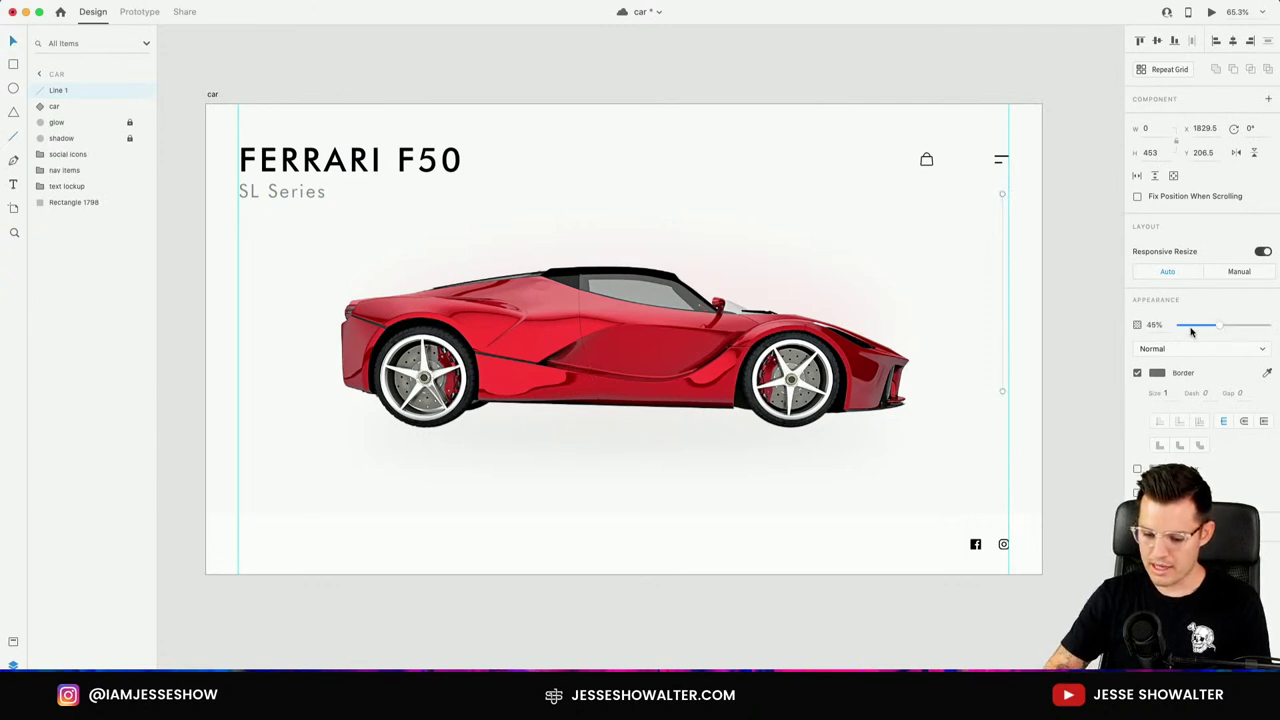
key(alt)
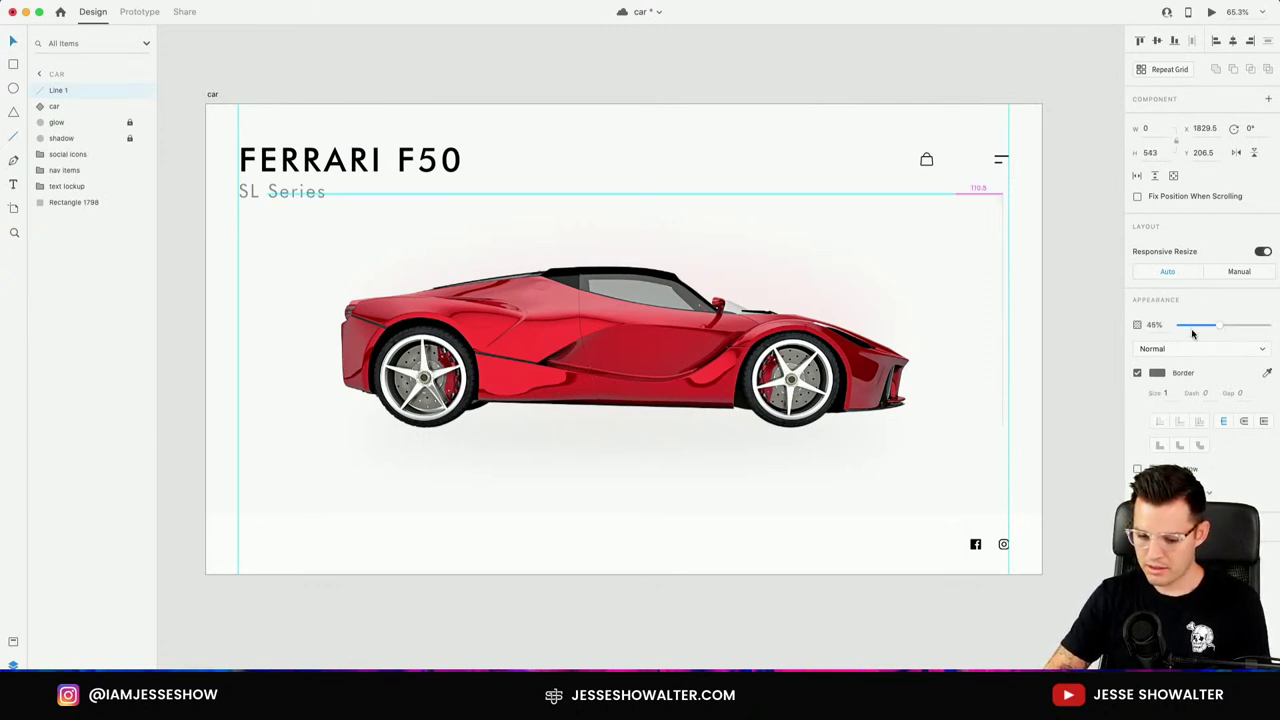
drag(1219, 329, 1214, 330)
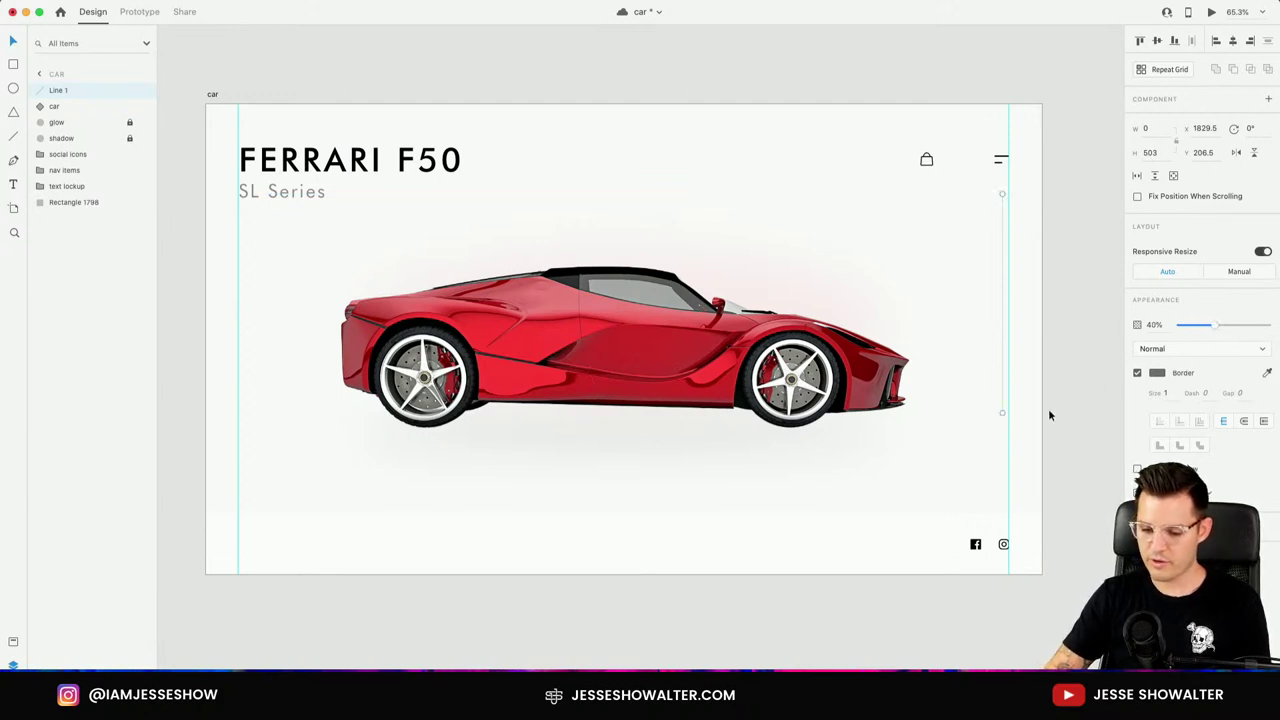
Paste a separate copy of the SL Series subtitle over the vertical line.
click(257, 197)
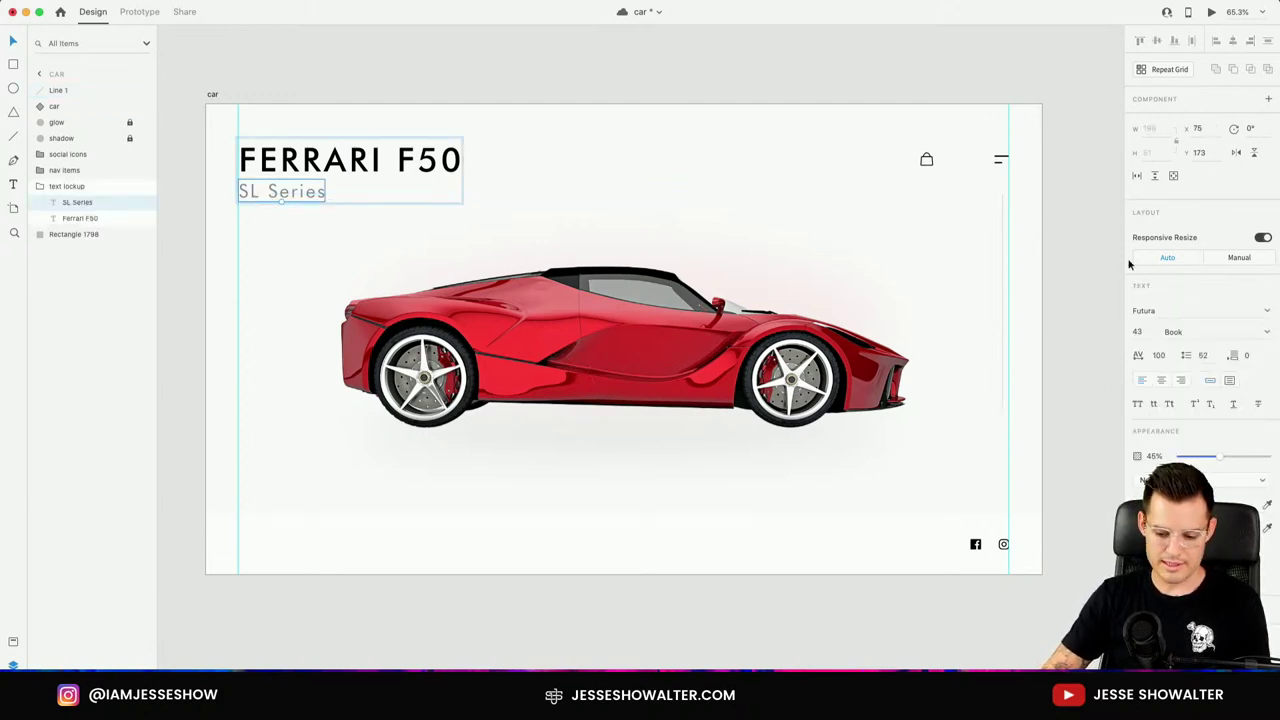
click(1071, 234)
key(z)
click(918, 469)
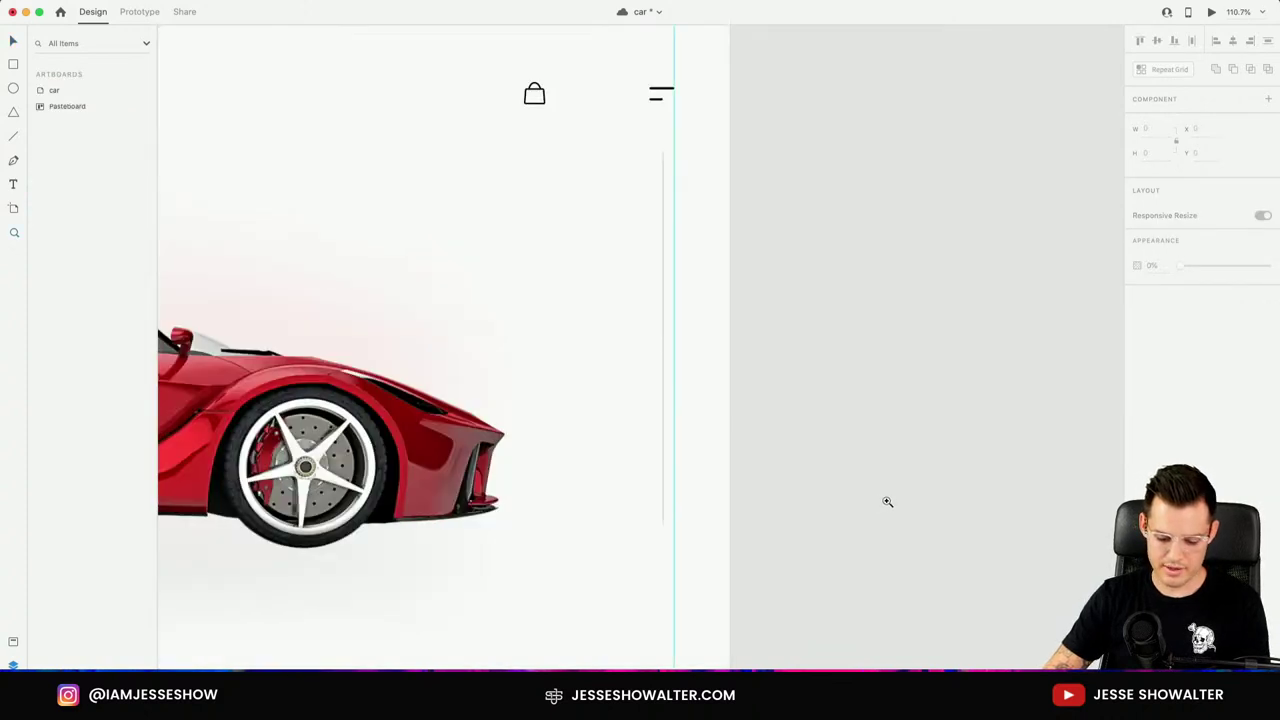
key(super+z)
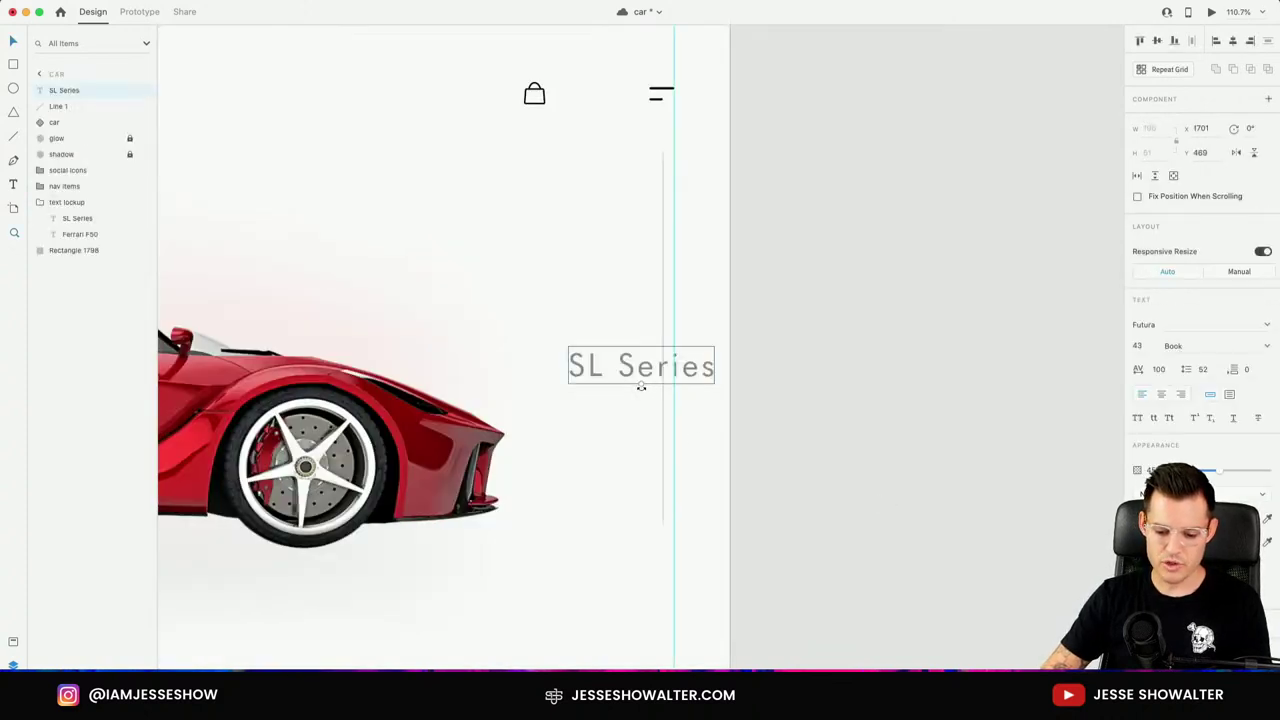
Rotate the copied SL Series text to -90° and move it to the vertical line's lower end at about X 1800.5, Y 693.5.
drag(641, 386, 664, 365)
scroll(640, 330, down, 3)
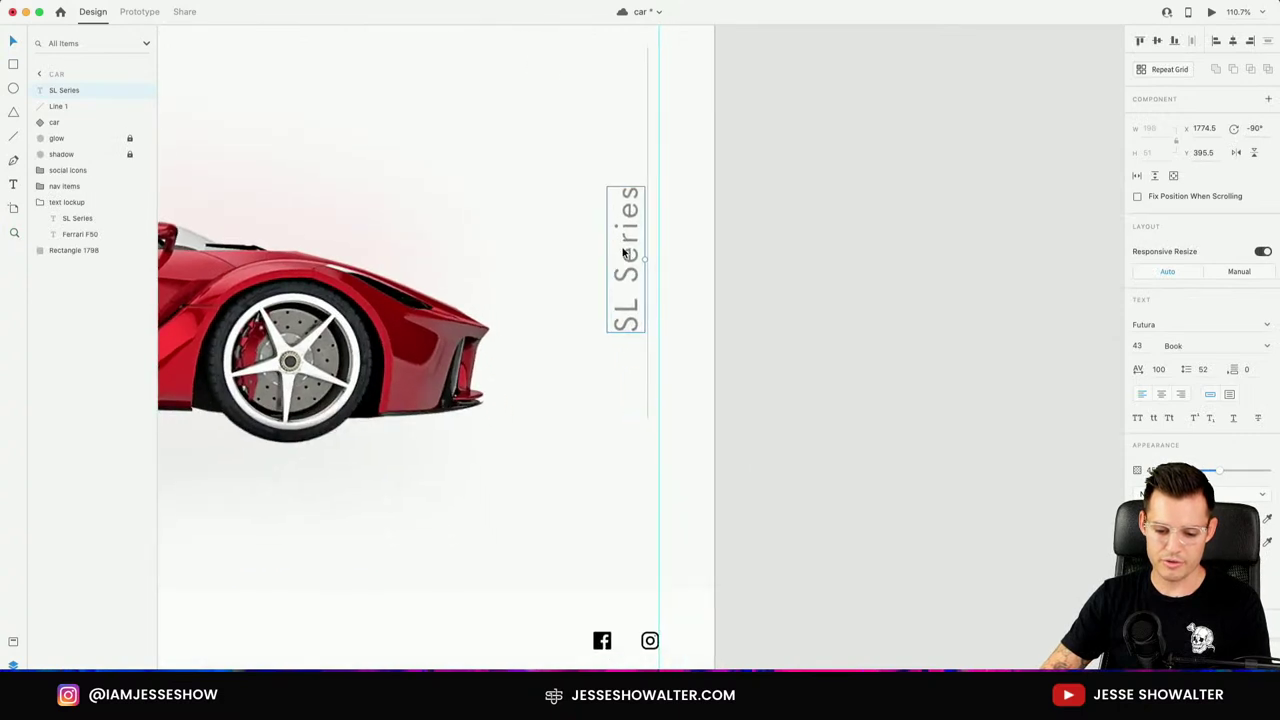
drag(623, 253, 644, 471)
Shorten the vertical line to a height of 443 so it ends above the rotated text.
click(648, 343)
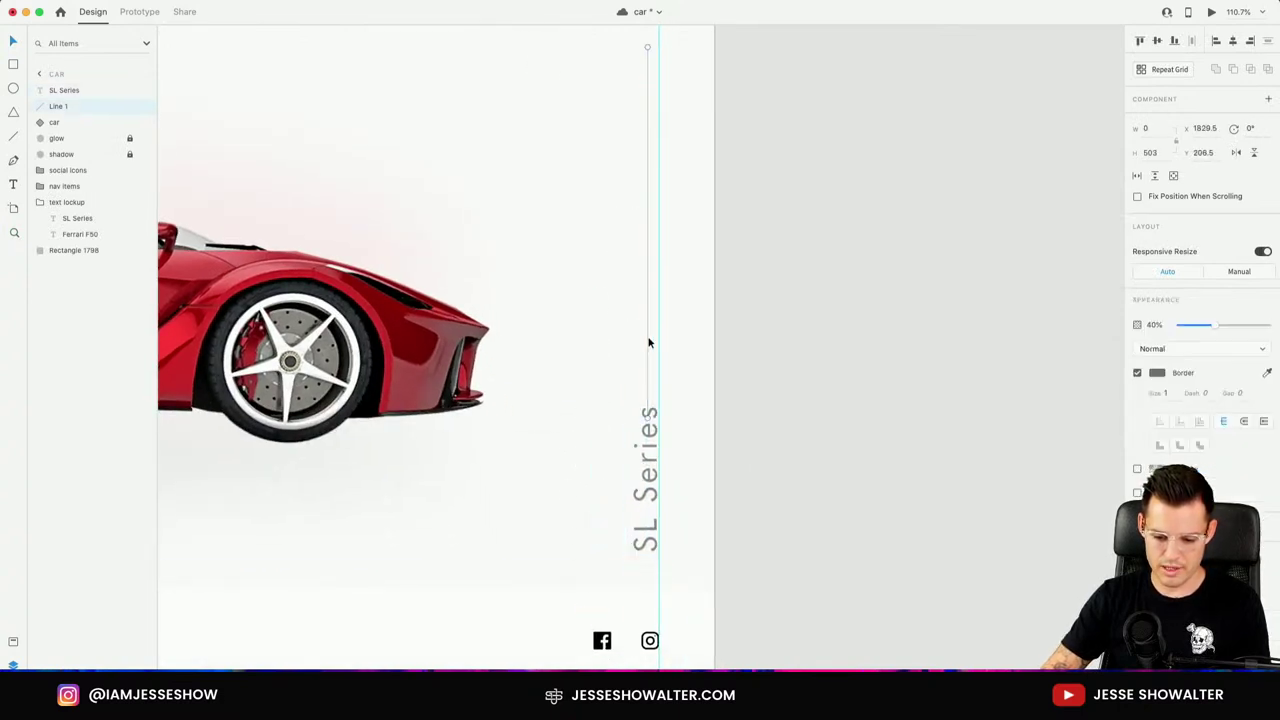
drag(648, 343, 647, 343)
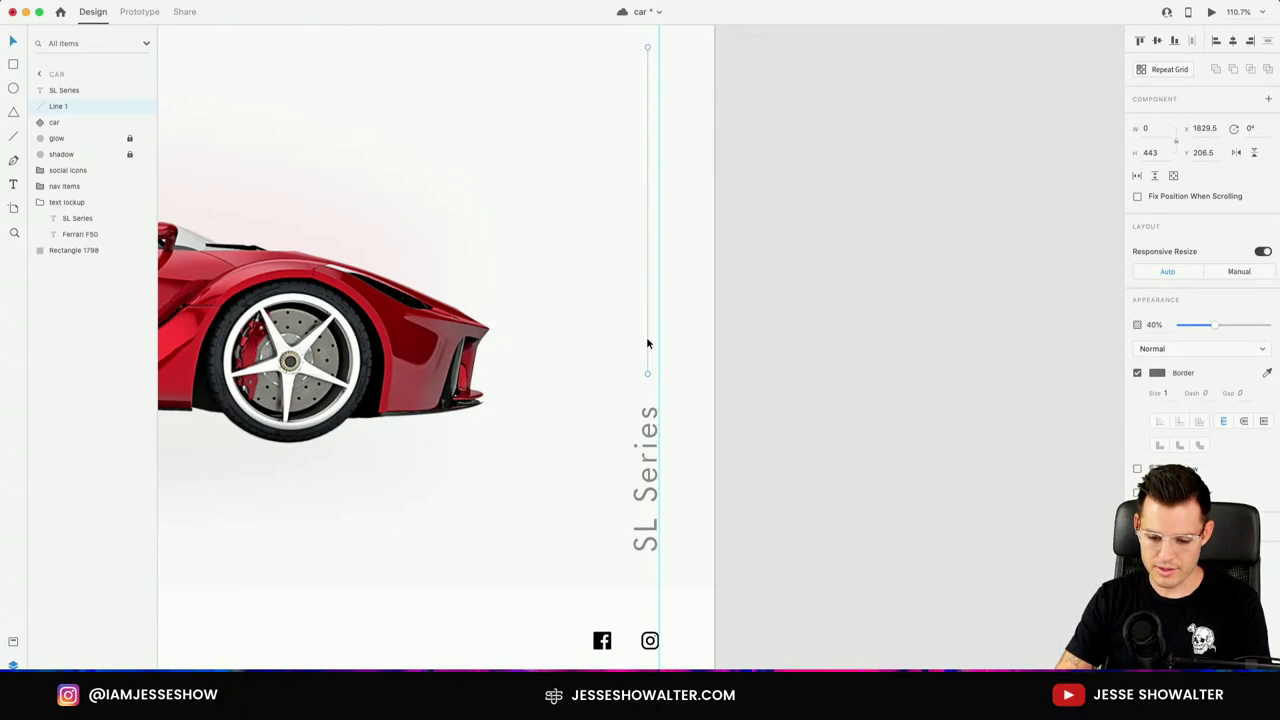
click(792, 314)
Hide all guides on the artboard.
key(super+minus)
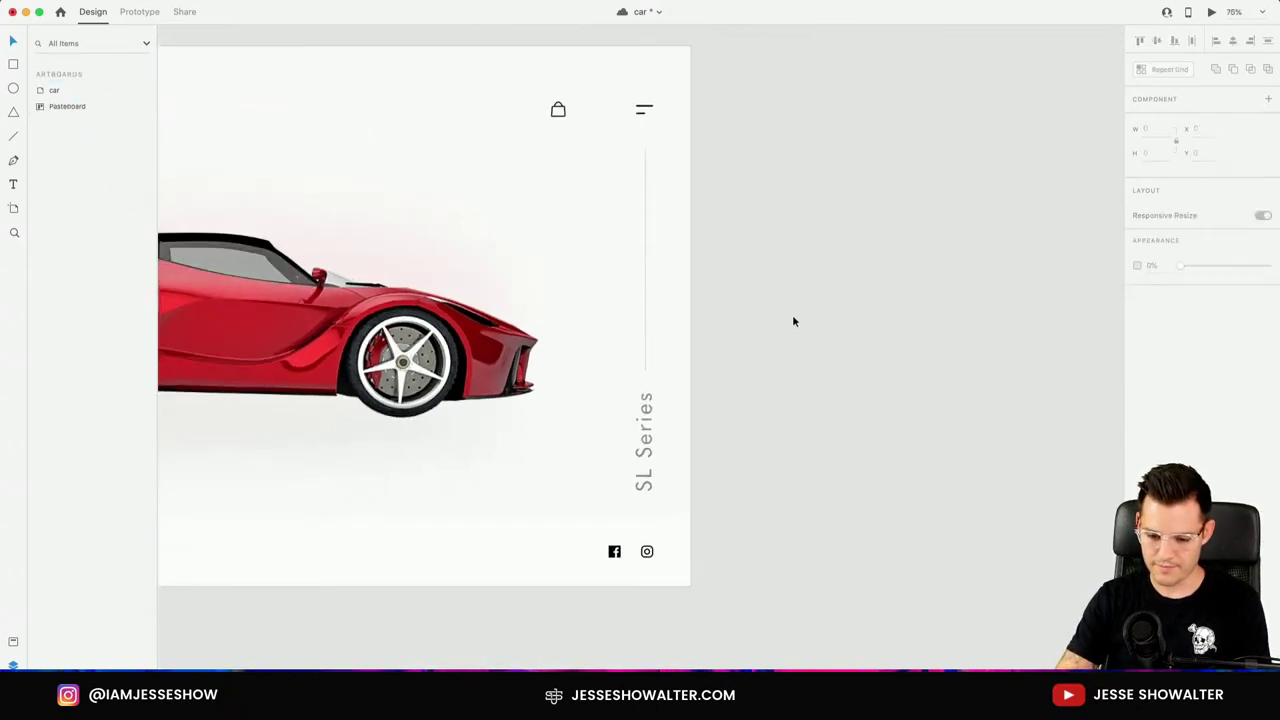
scroll(793, 321, left, 5)
key(super+shift+slash)
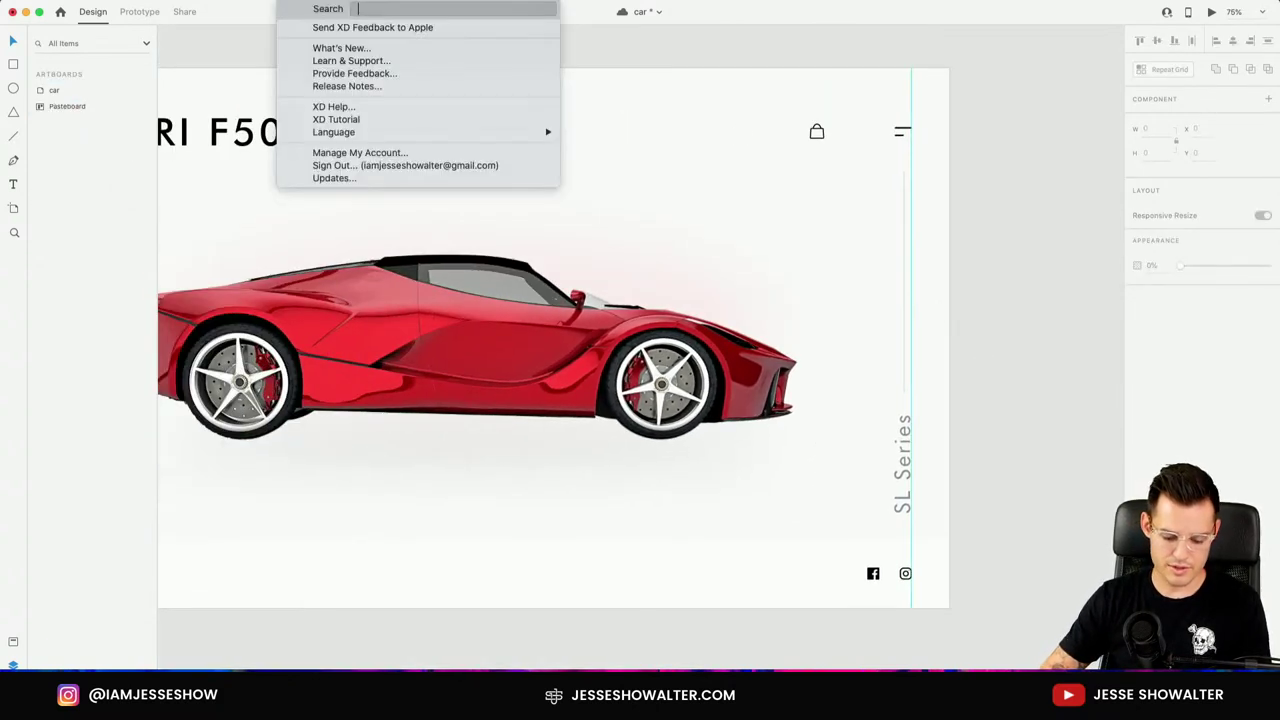
text(hide)
mouse_move(425, 68)
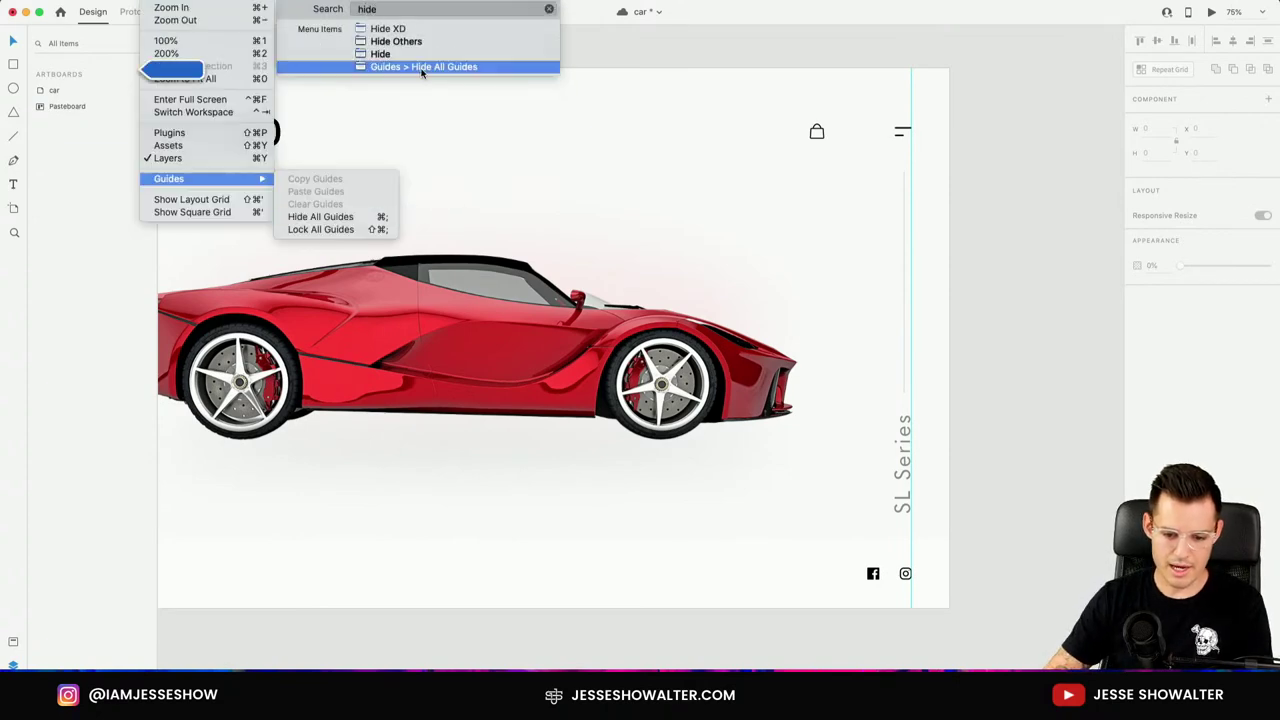
mouse_move(225, 2)
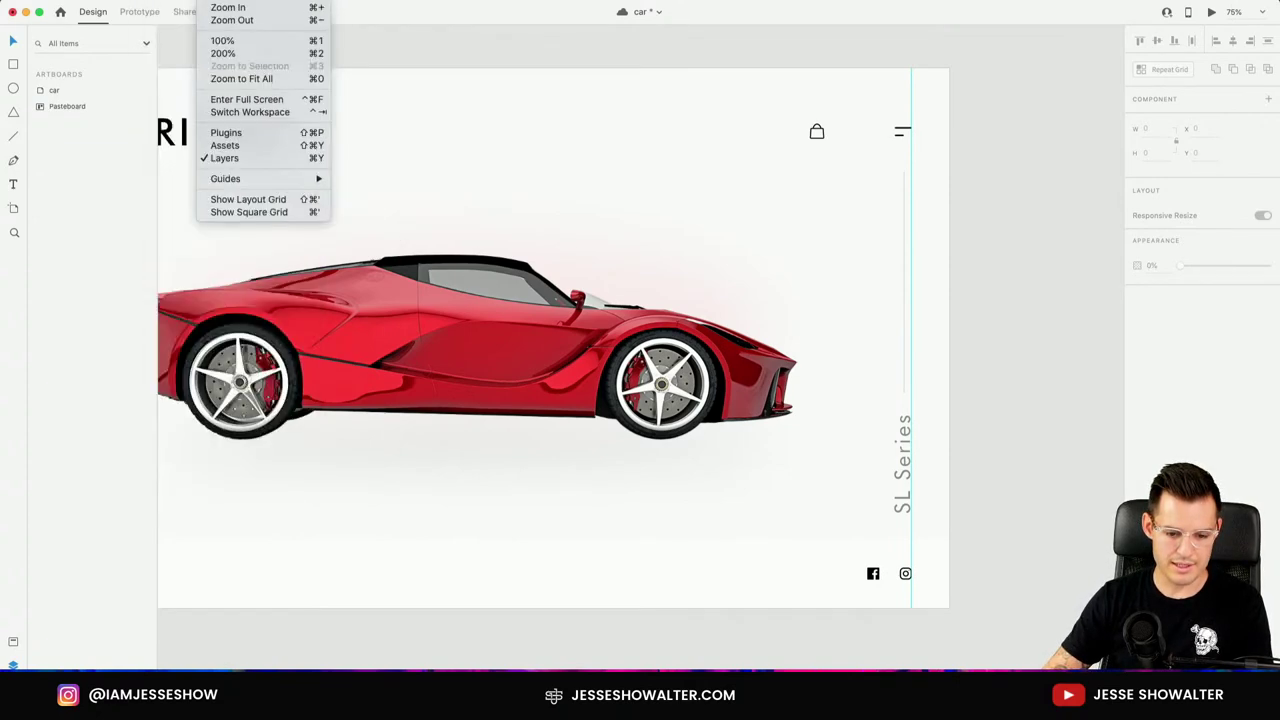
mouse_move(264, 178)
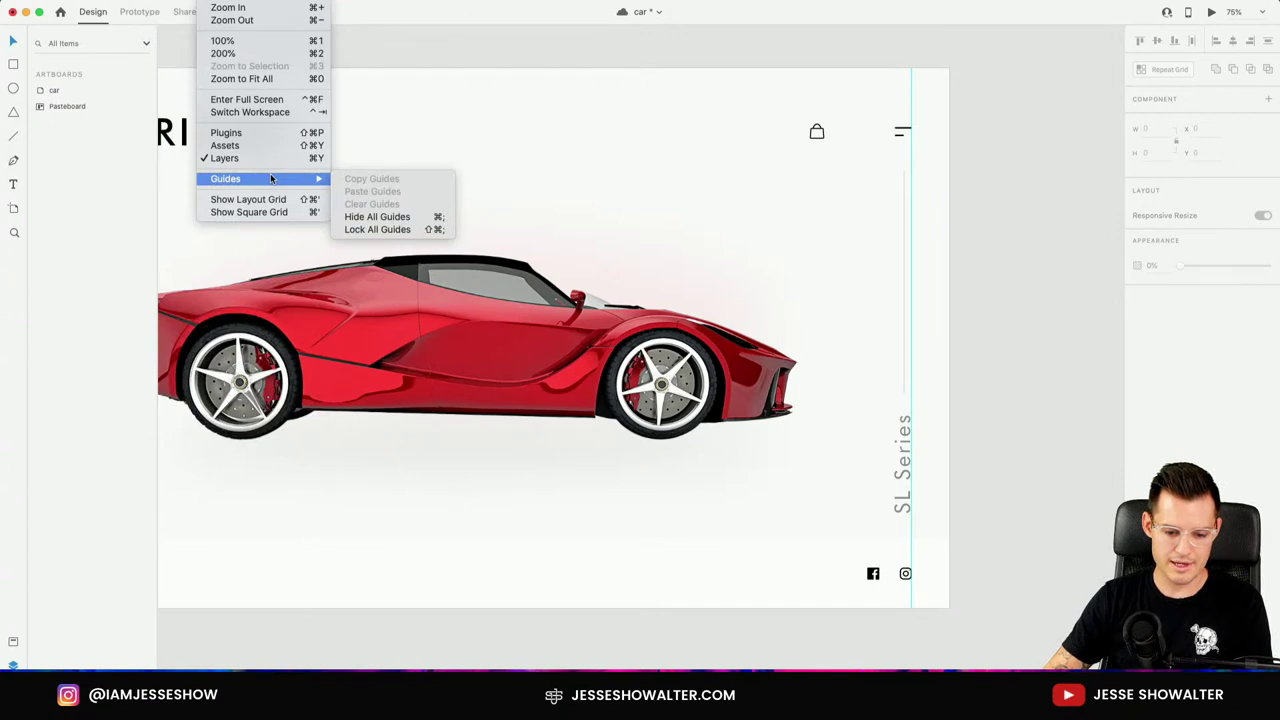
click(404, 218)
Lower the opacity of the rotated SL Series text to a very faint grey.
key(super+minus)
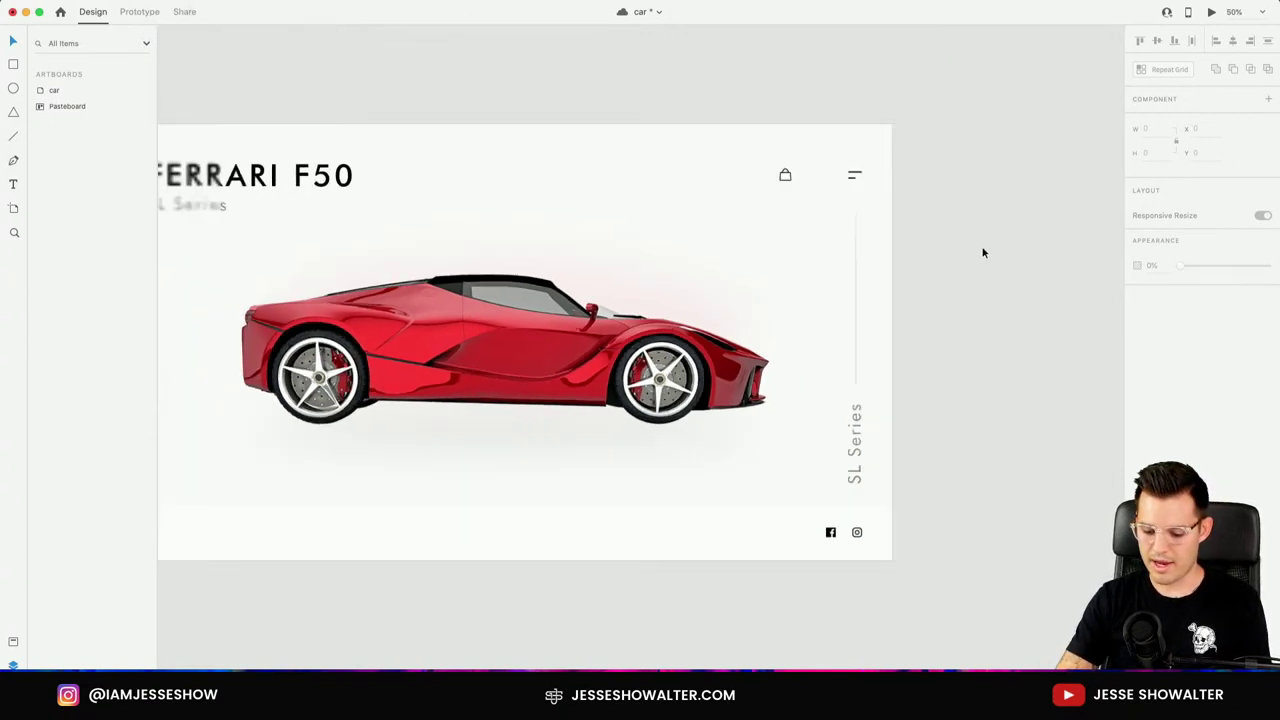
scroll(990, 250, left, 2)
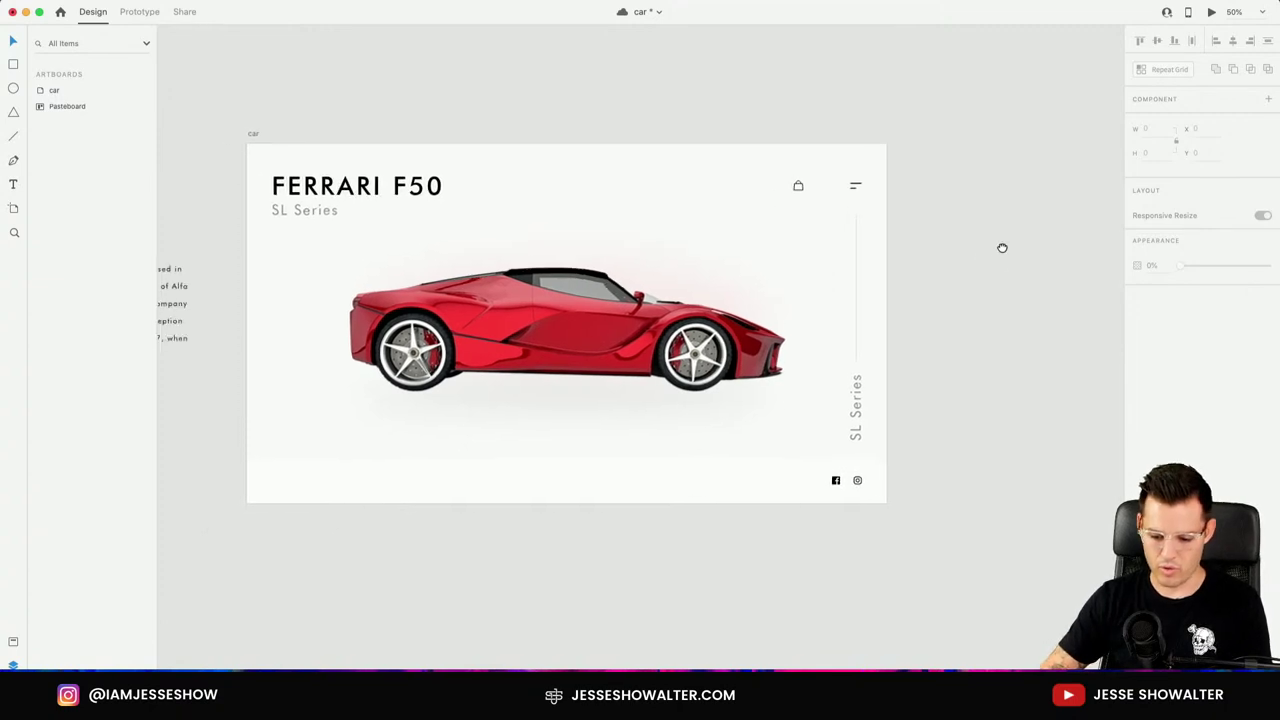
click(855, 407)
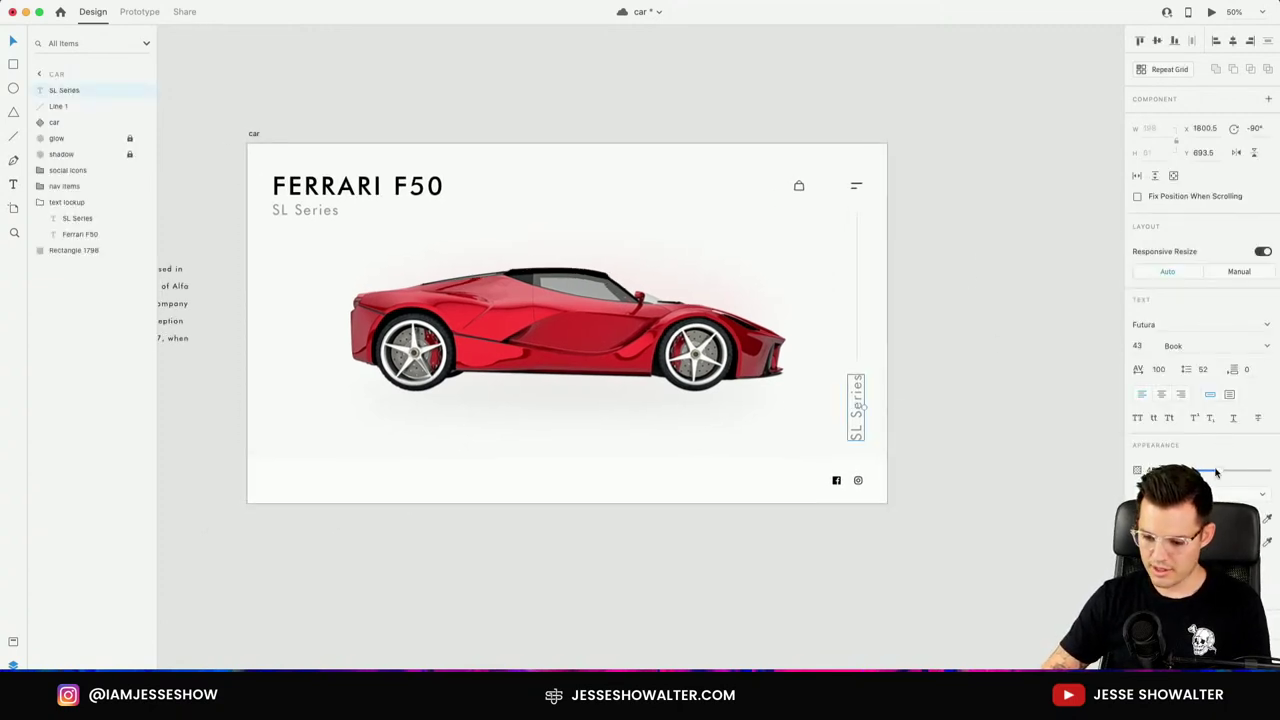
drag(1216, 472, 1182, 471)
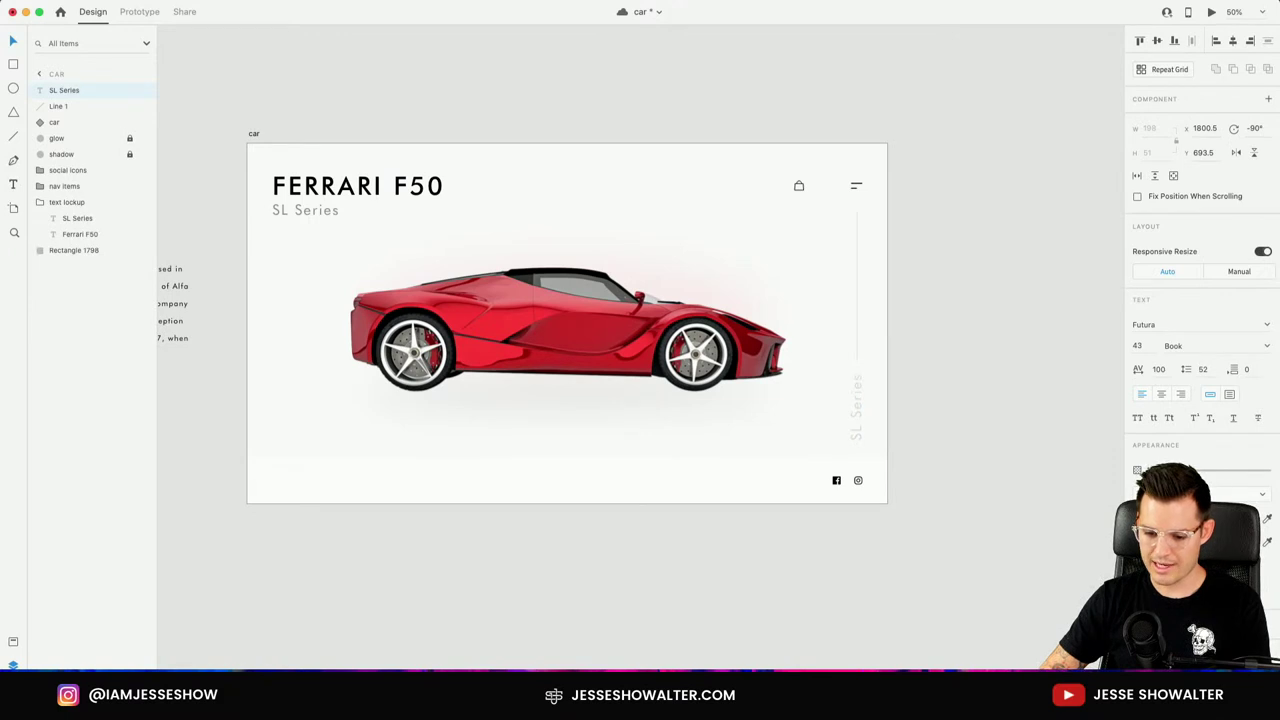
scroll(945, 364, up, 5)
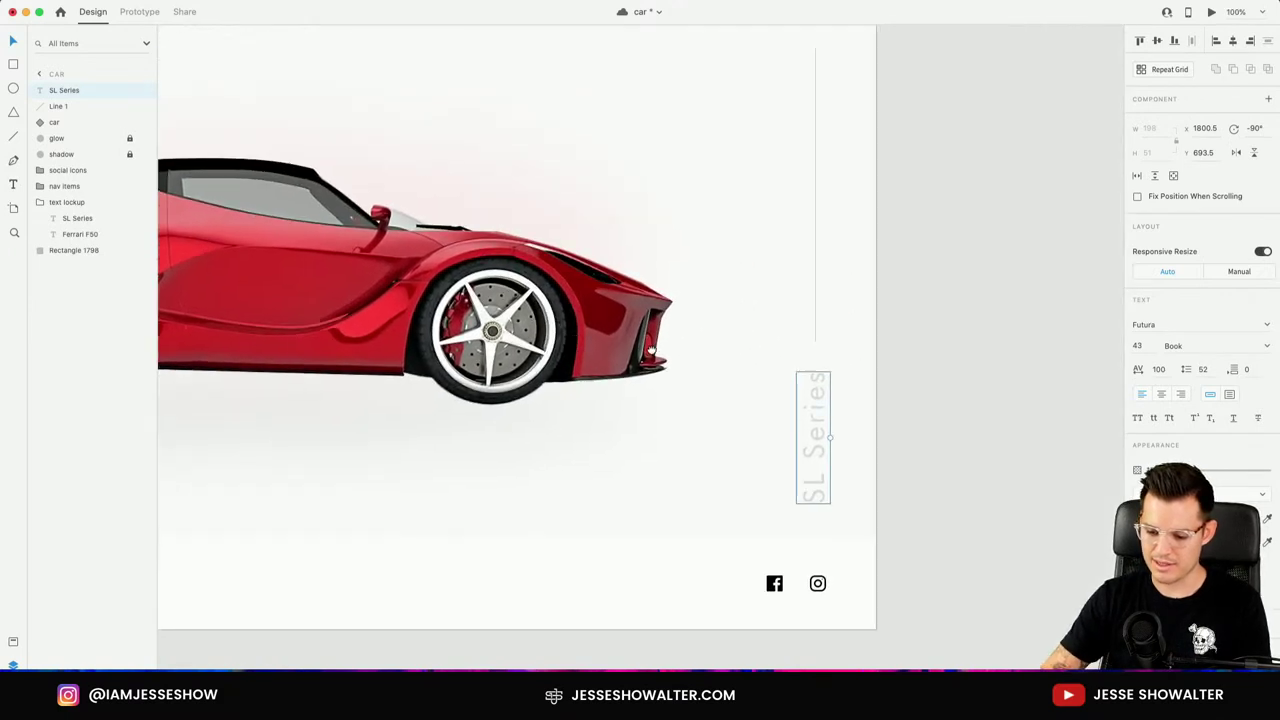
Shorten the vertical line from its lower end to a height of 403.
click(863, 231)
scroll(848, 351, up, 3)
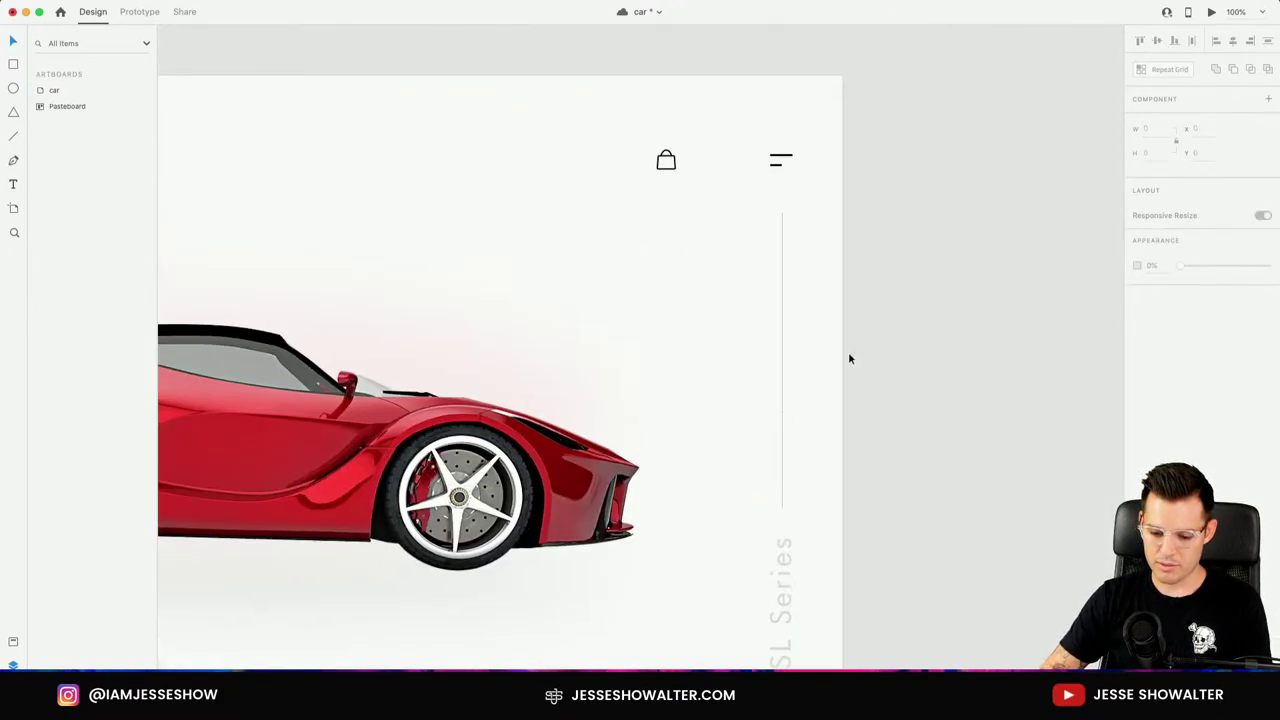
click(781, 378)
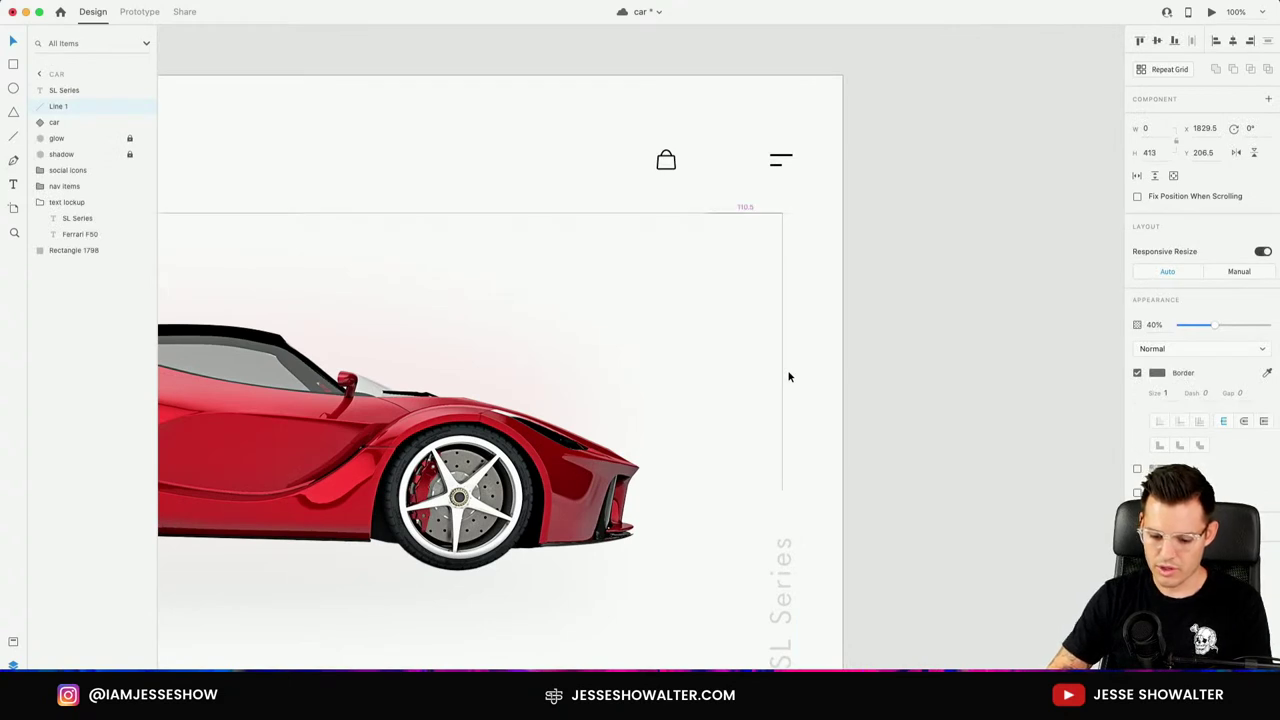
click(983, 457)
Move the rotated SL Series text up to about Y 670, closer to the line, and save the document.
scroll(804, 470, down, 3)
click(789, 456)
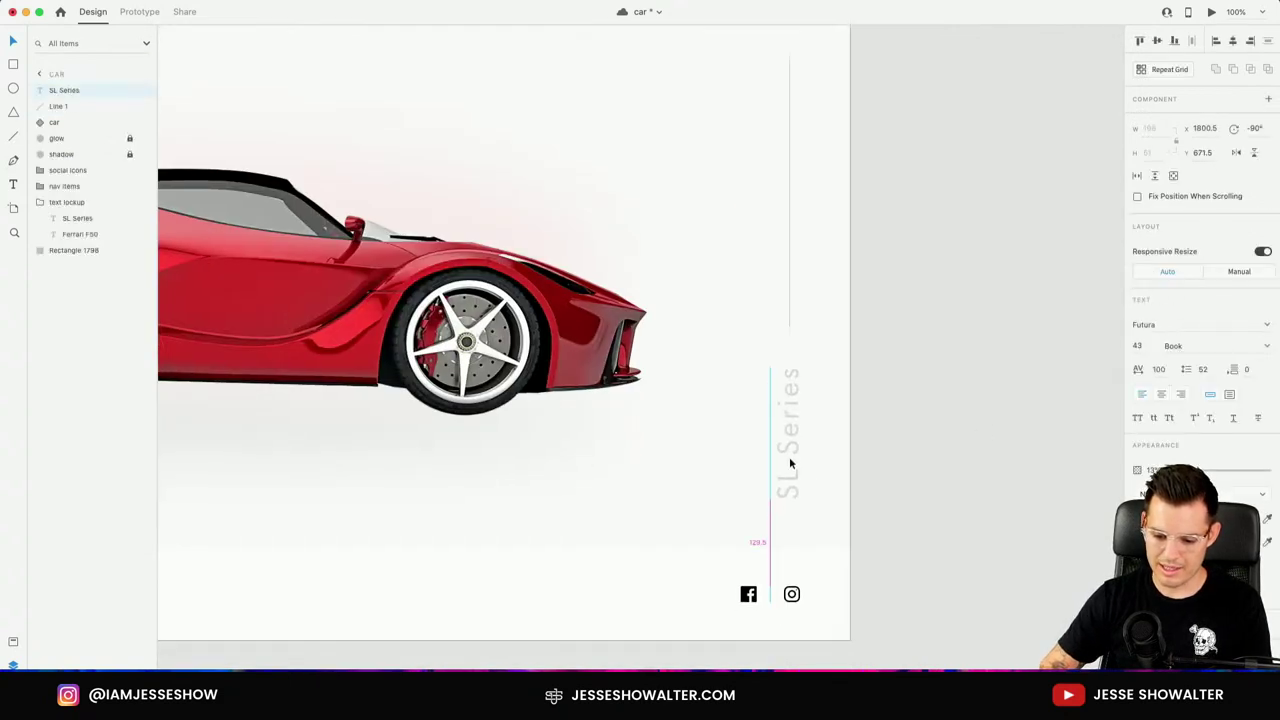
click(932, 508)
scroll(932, 510, left, 5)
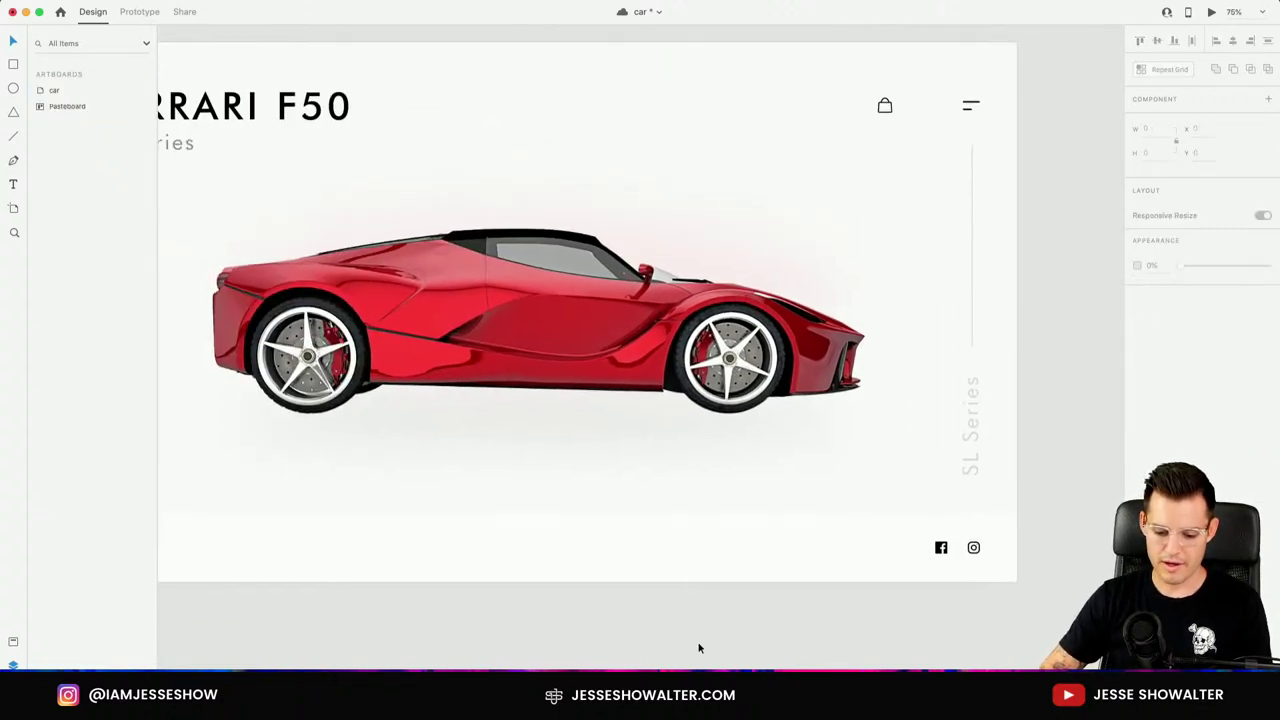
scroll(699, 648, up, 3)
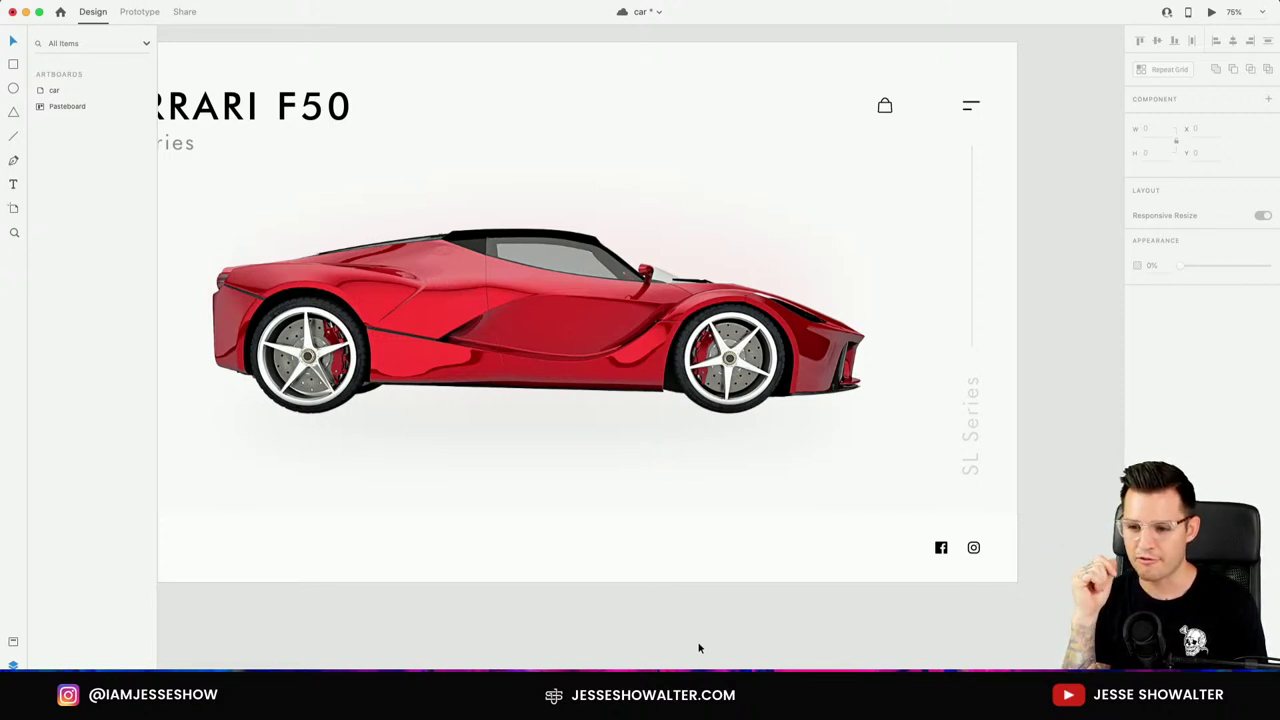
key(super+s)
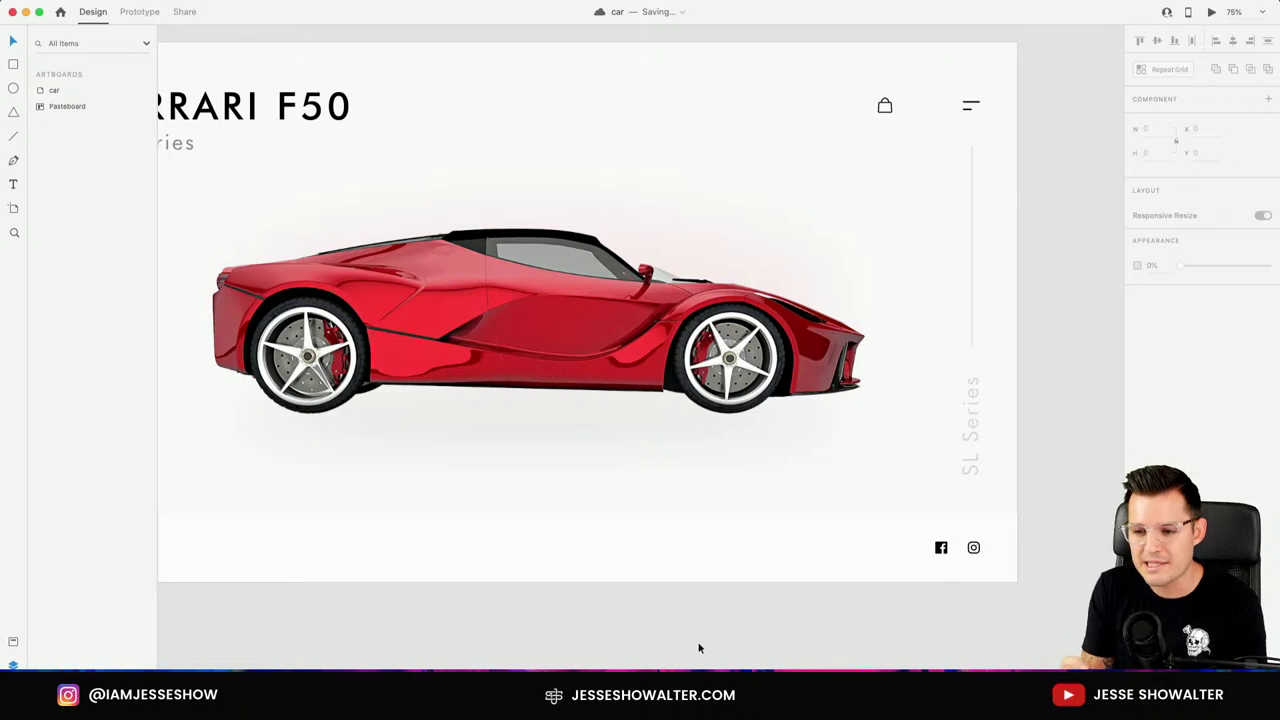
Shorten the vertical line from its upper end so it starts a little lower beneath the menu icon.
key(super+0)
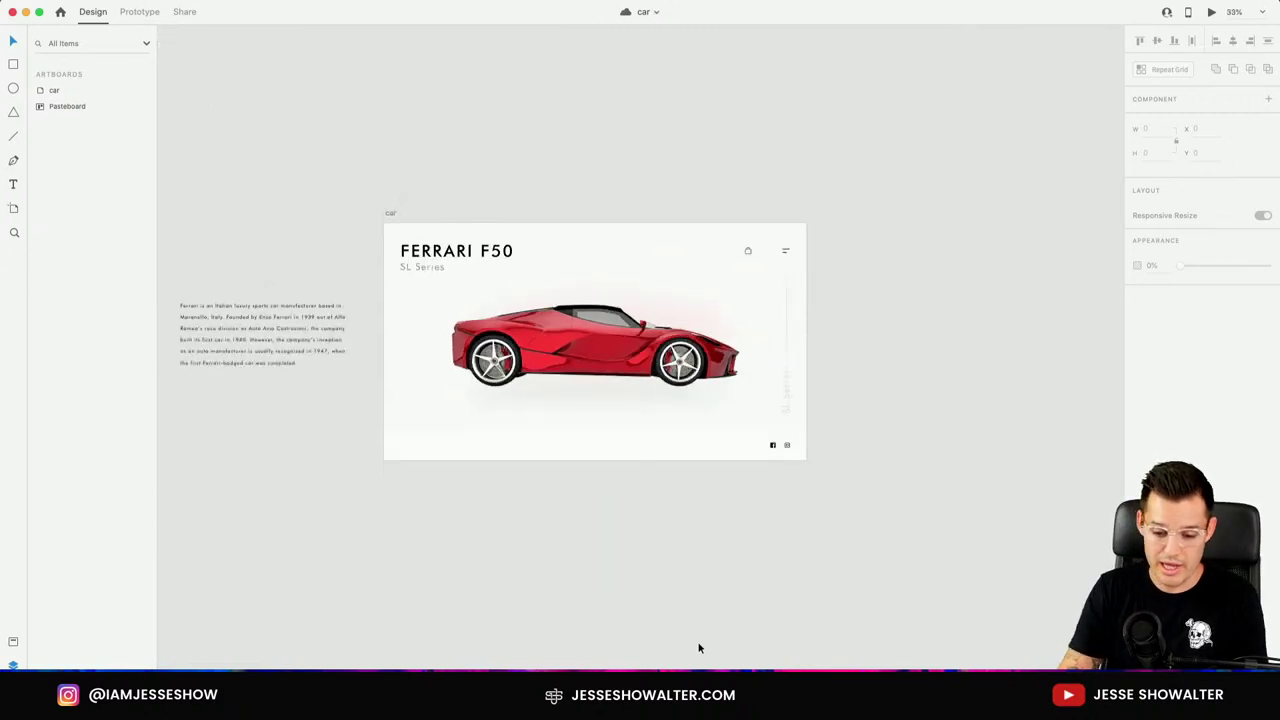
drag(684, 582, 708, 527)
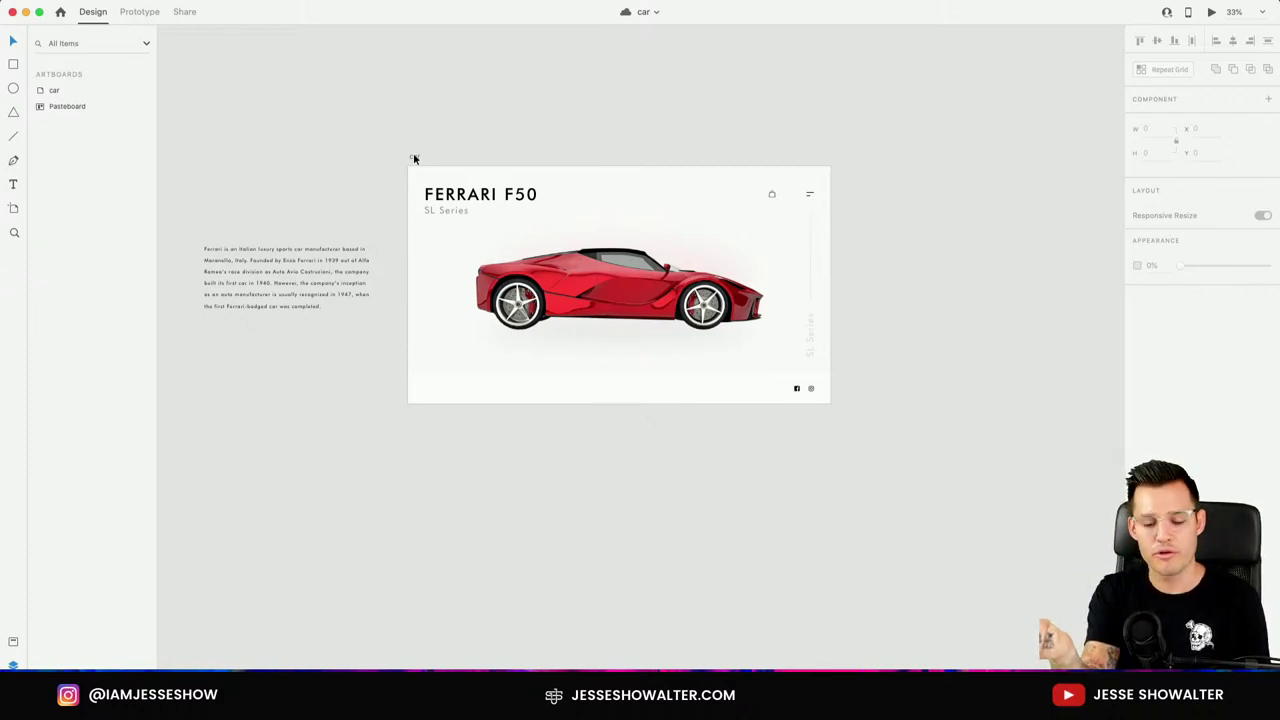
scroll(837, 171, up, 5)
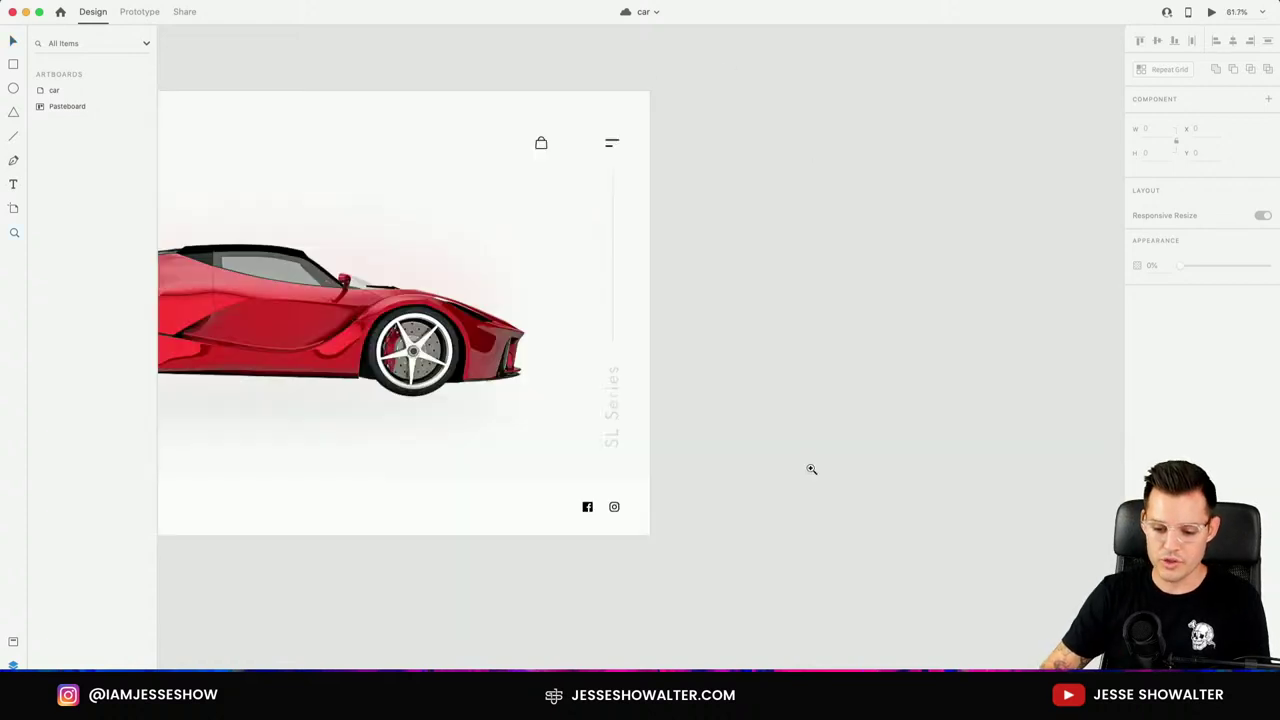
click(613, 232)
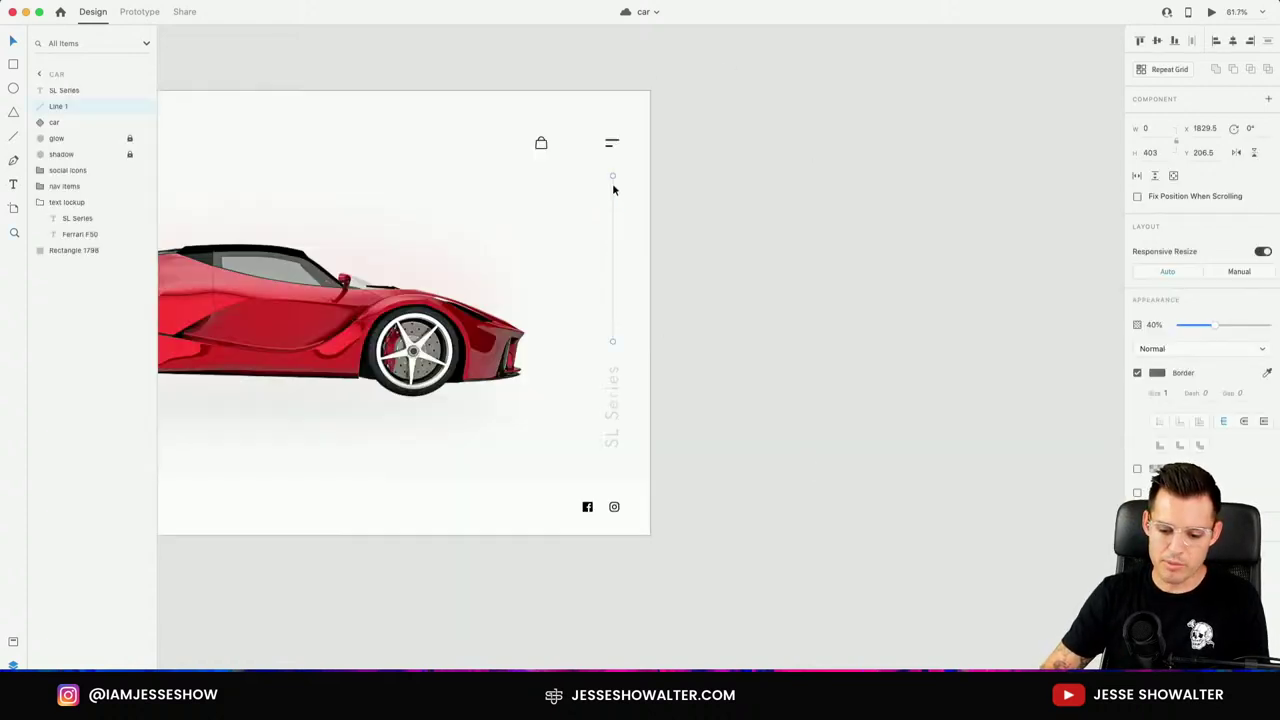
click(704, 187)
Duplicate the white footer rectangle and place the copy on the pasteboard below the artboard.
key(super+0)
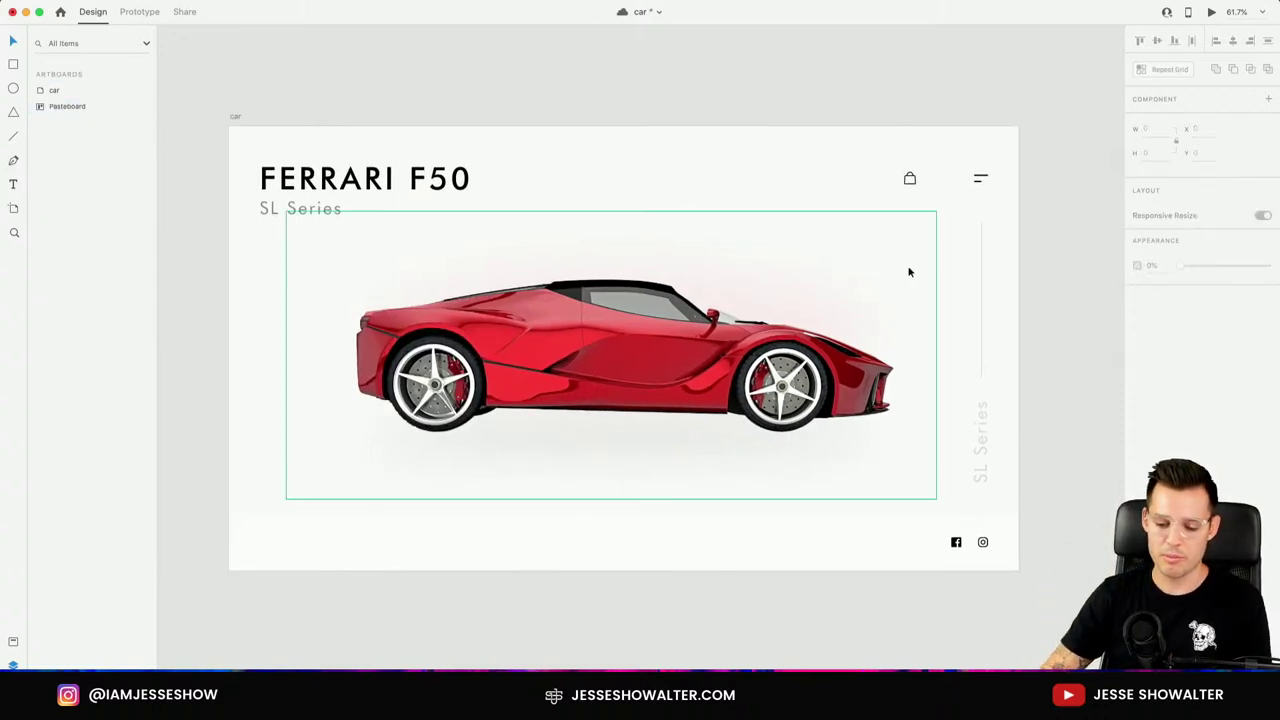
scroll(1028, 357, down, 2)
click(486, 449)
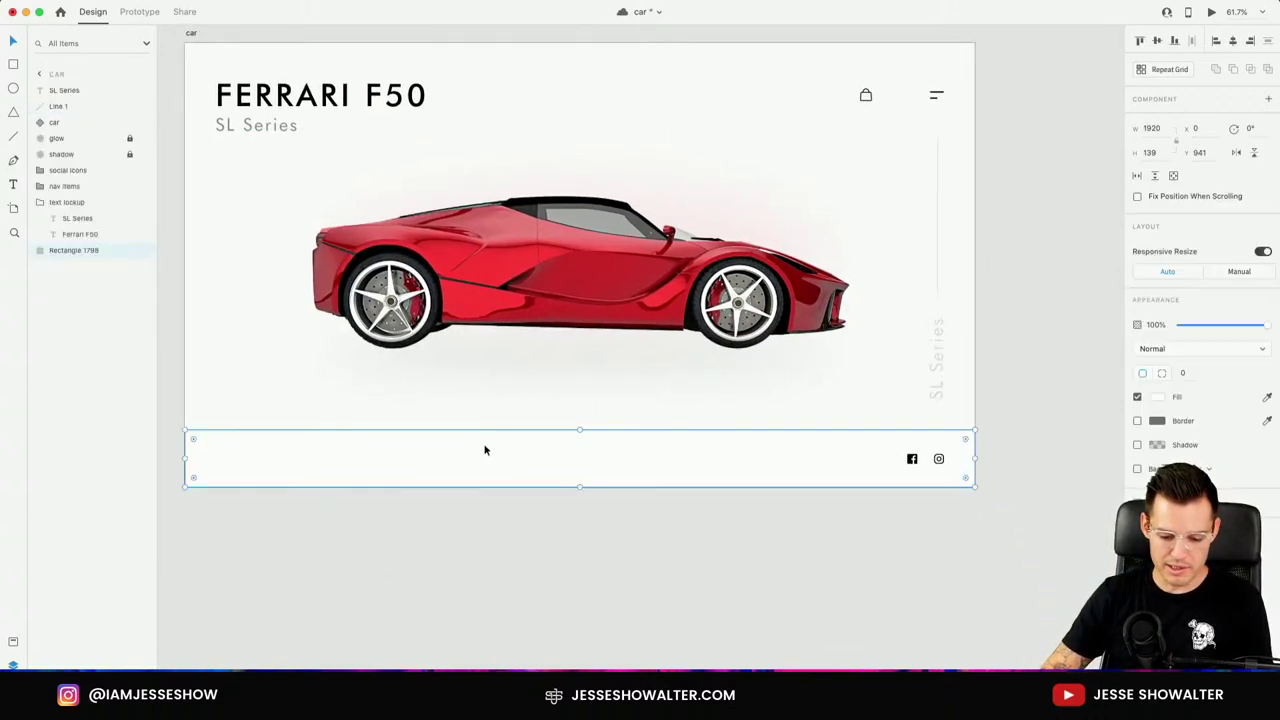
key(super+3)
key(super+1)
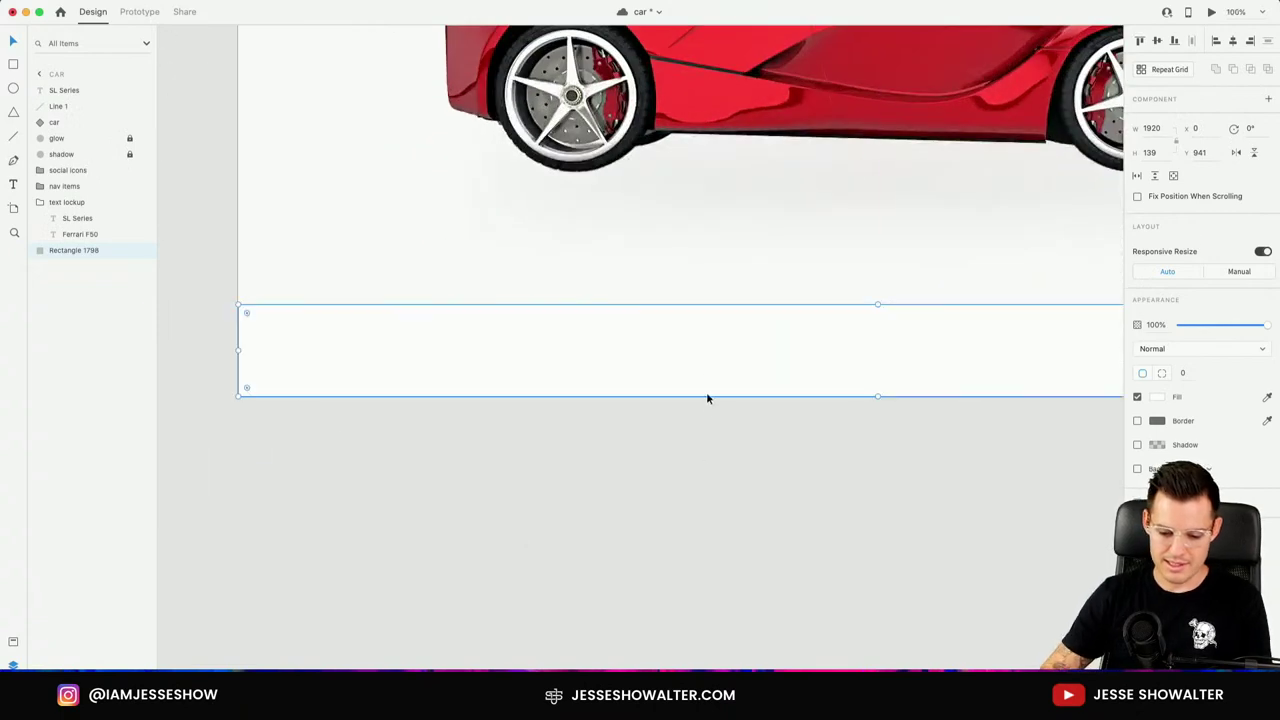
drag(709, 392, 689, 609)
key(super+minus)
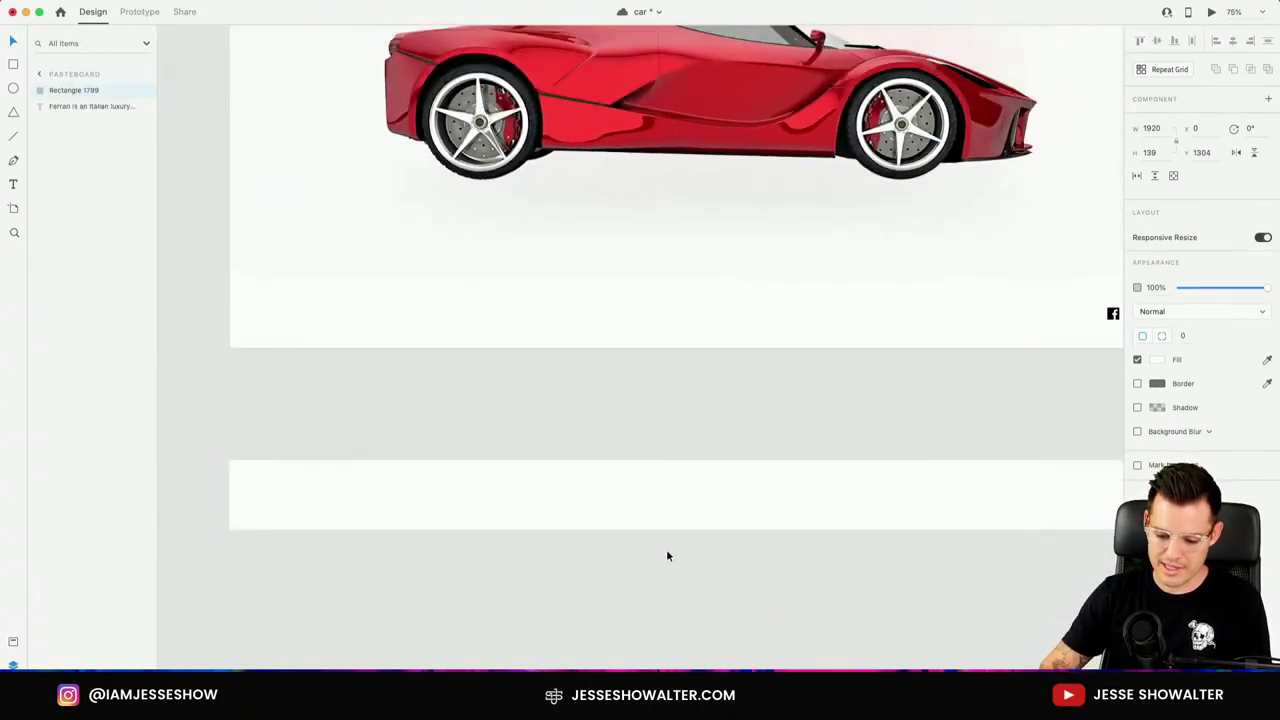
Resize the duplicated rectangle into a thin strip of 391 by 19 and rotate it 45°.
drag(733, 504, 694, 494)
drag(190, 451, 410, 476)
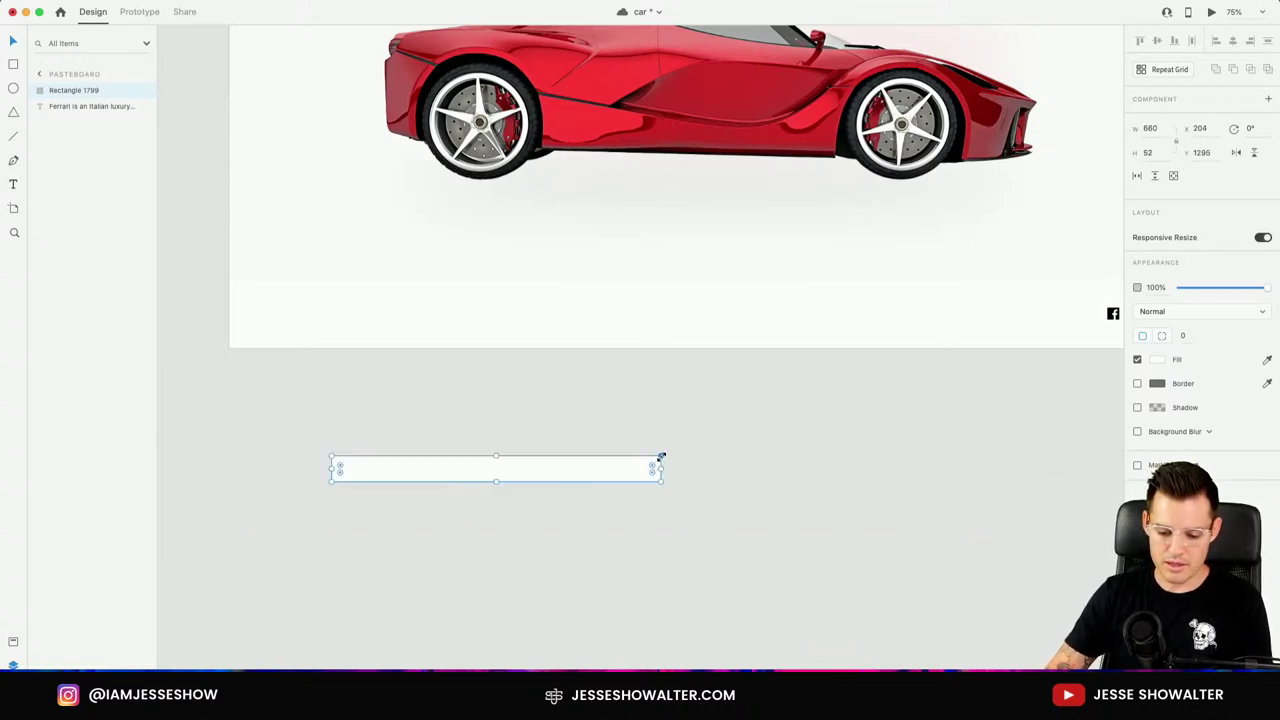
drag(660, 455, 406, 551)
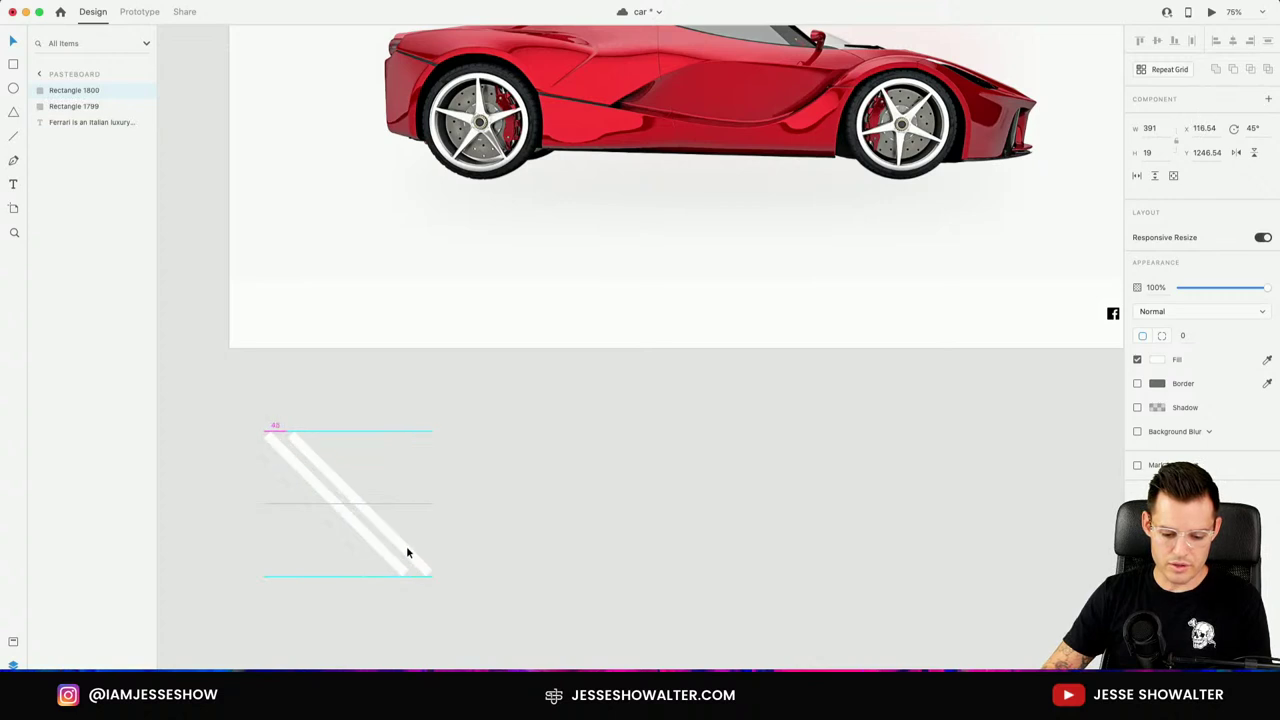
key(Escape)
Turn the diagonal strip into a horizontal repeat grid about 720 wide with closely spaced stripes.
key(super+r)
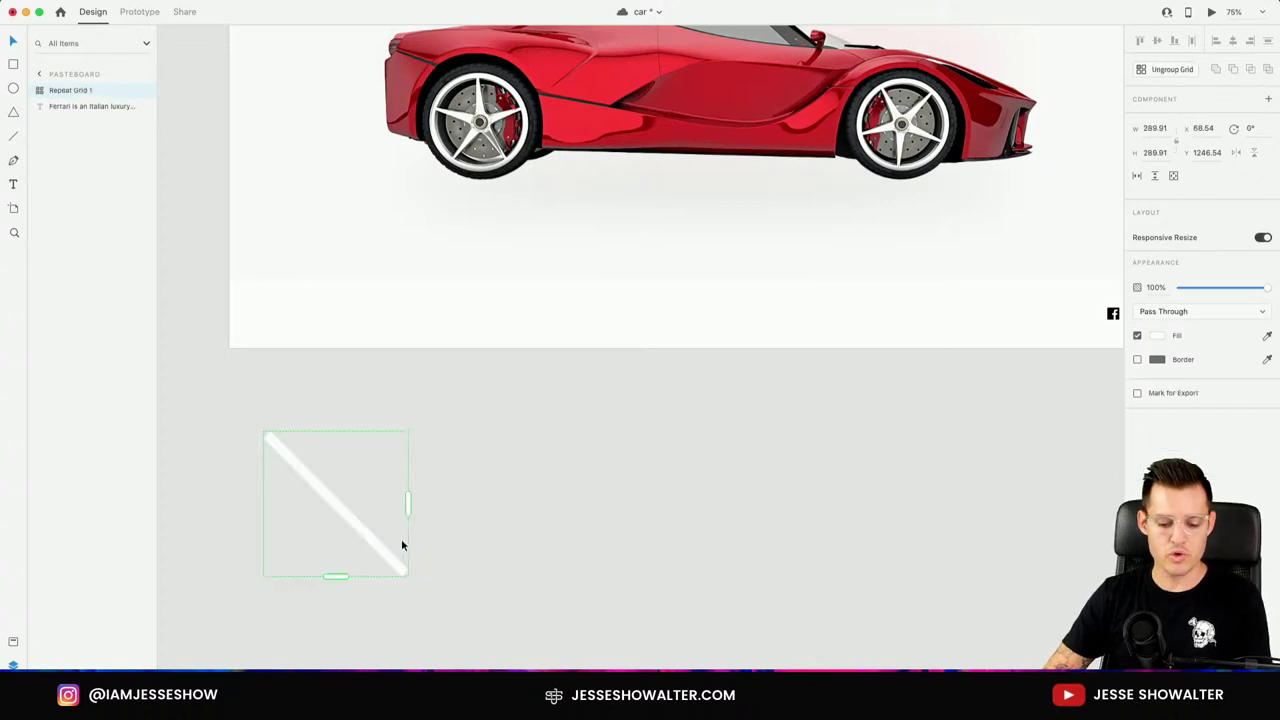
key(super+0)
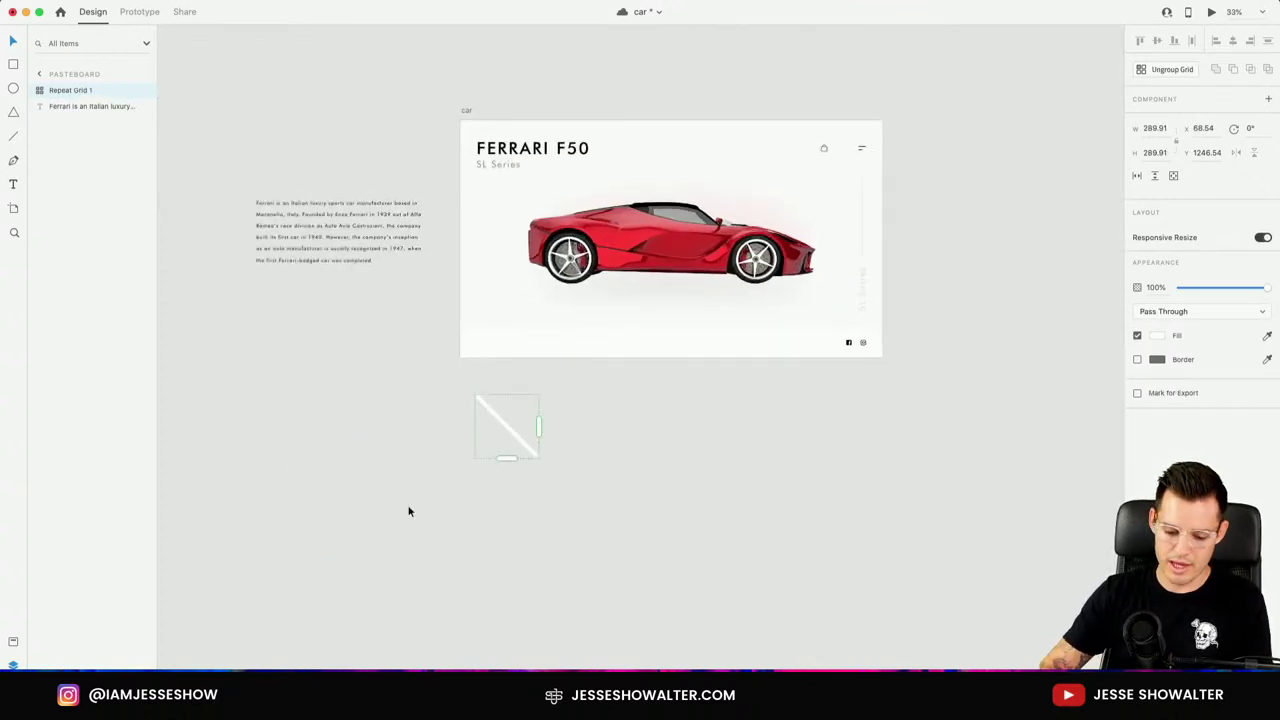
drag(538, 426, 1085, 426)
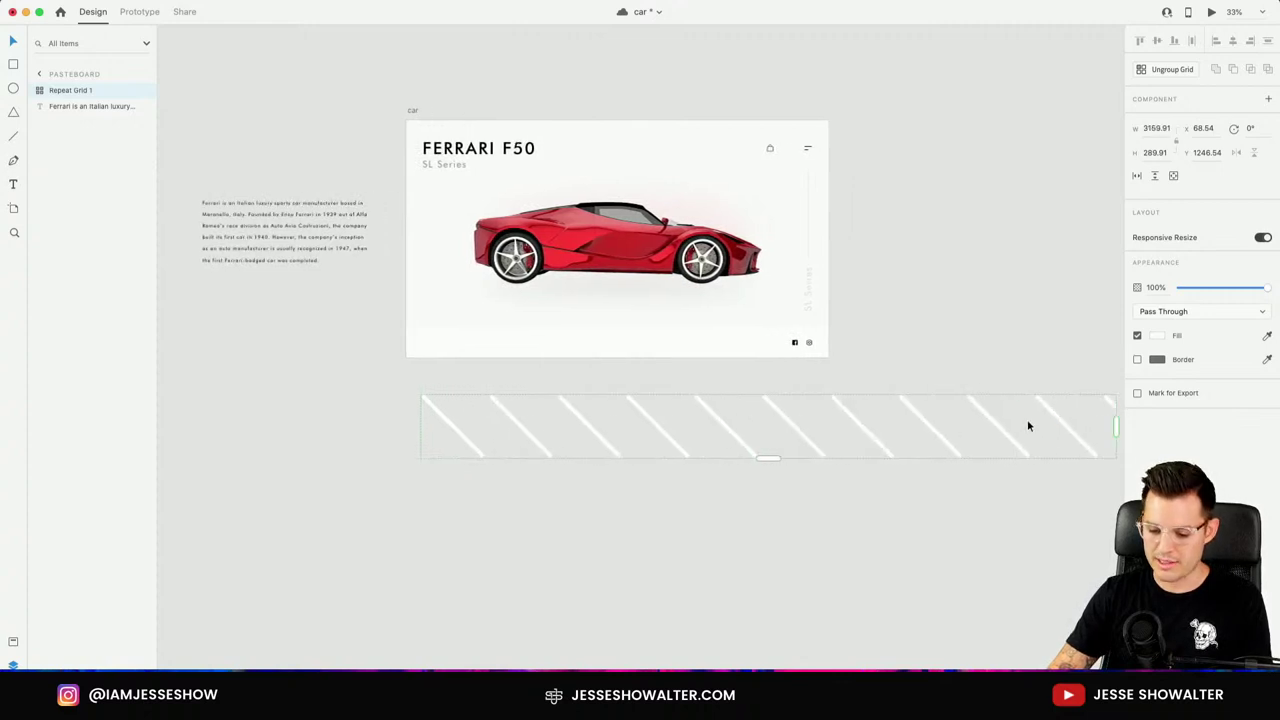
drag(894, 429, 516, 456)
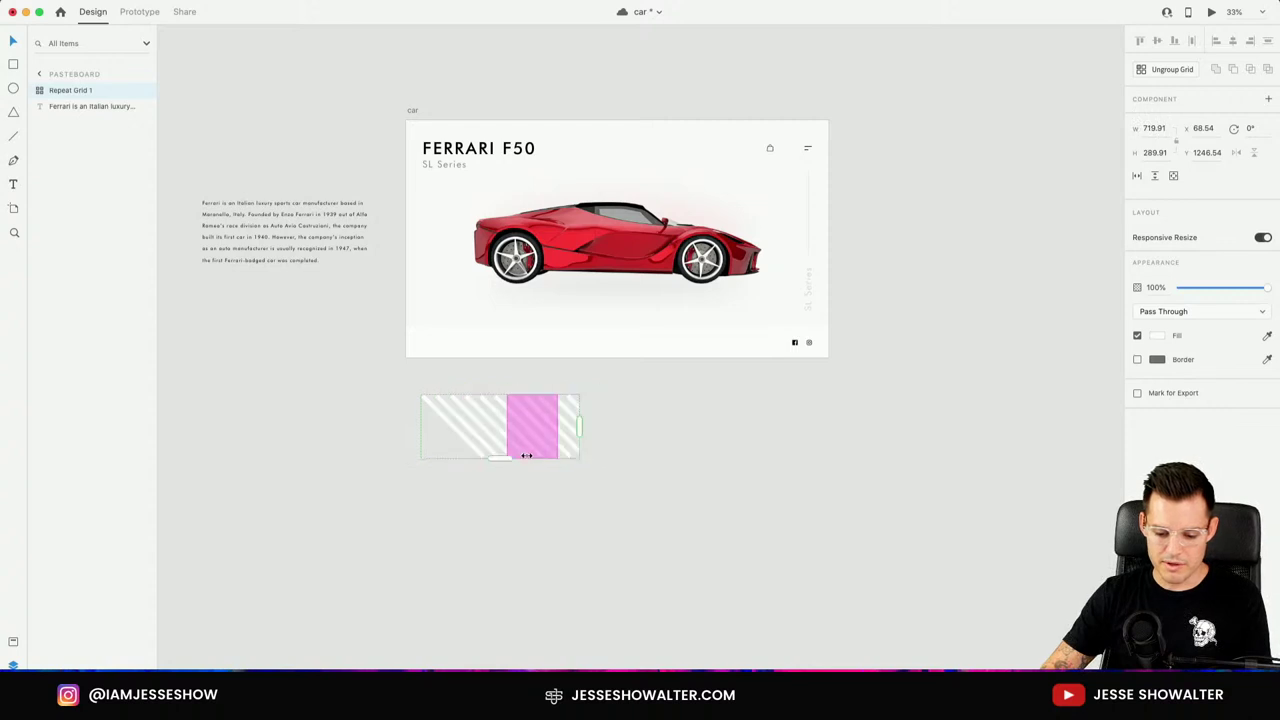
Ungroup the repeat grid into individual diagonal stripes.
key(super+1)
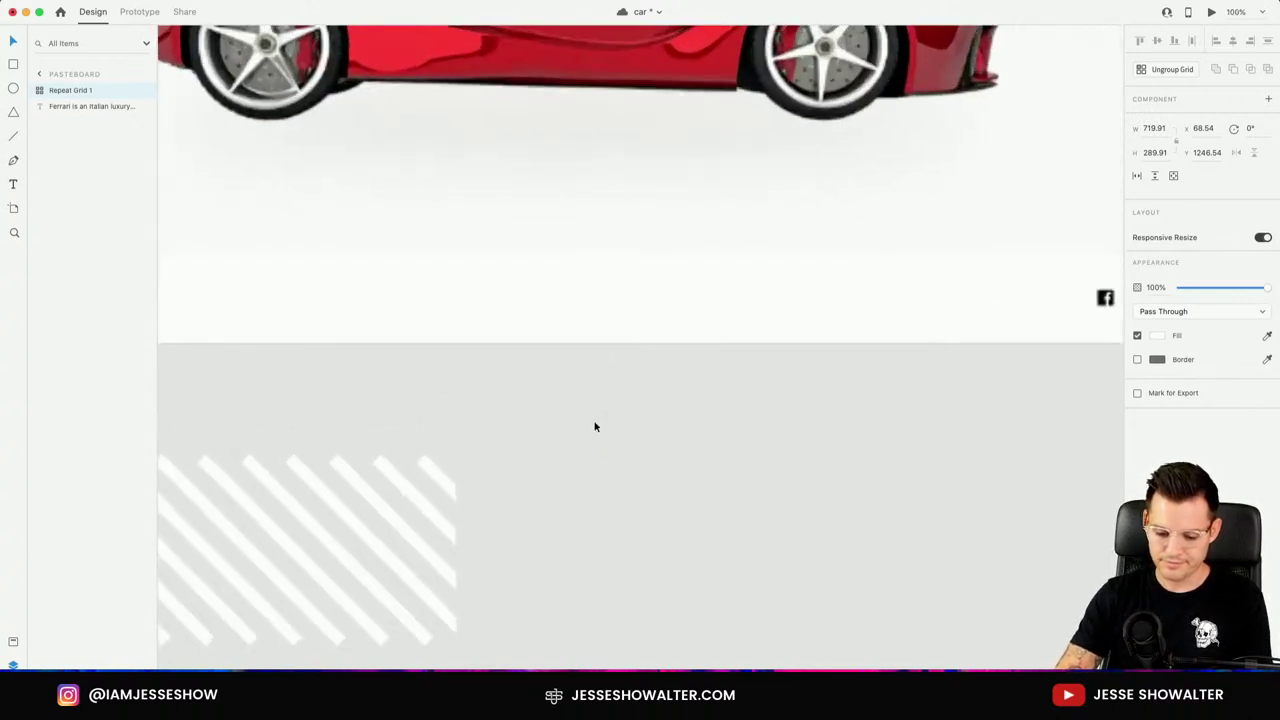
drag(697, 480, 990, 408)
click(701, 392)
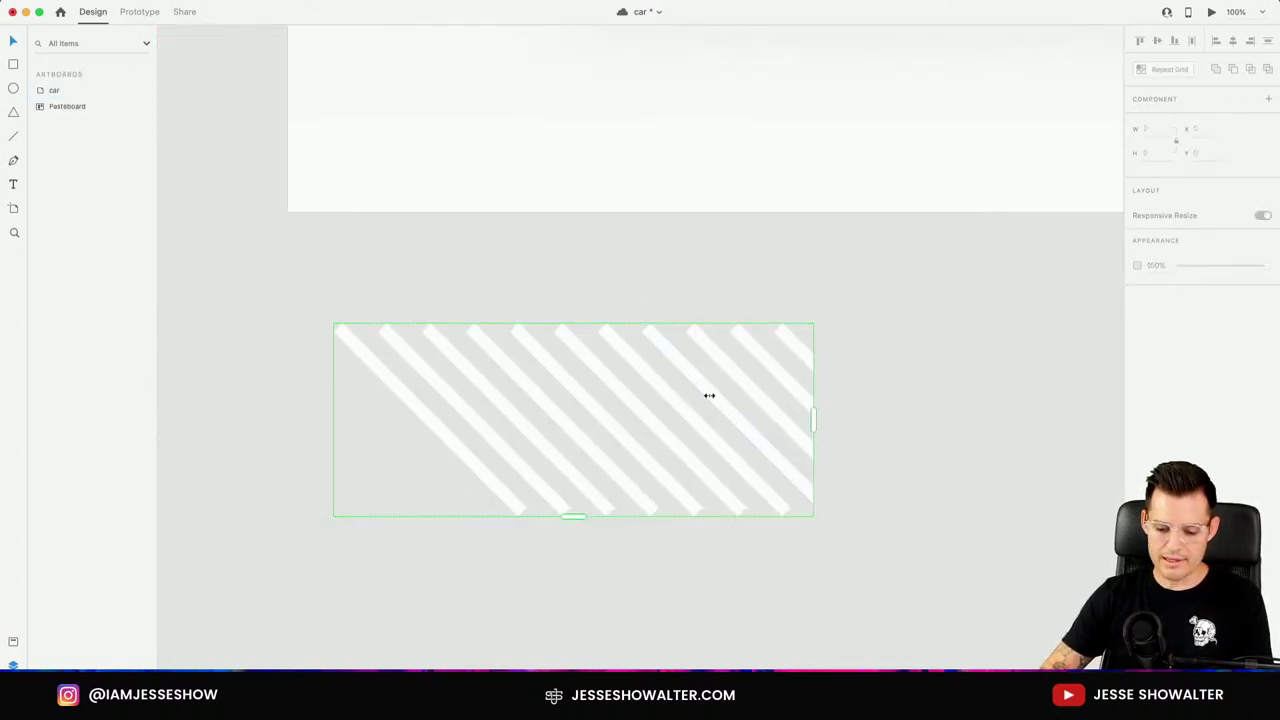
drag(697, 391, 582, 393)
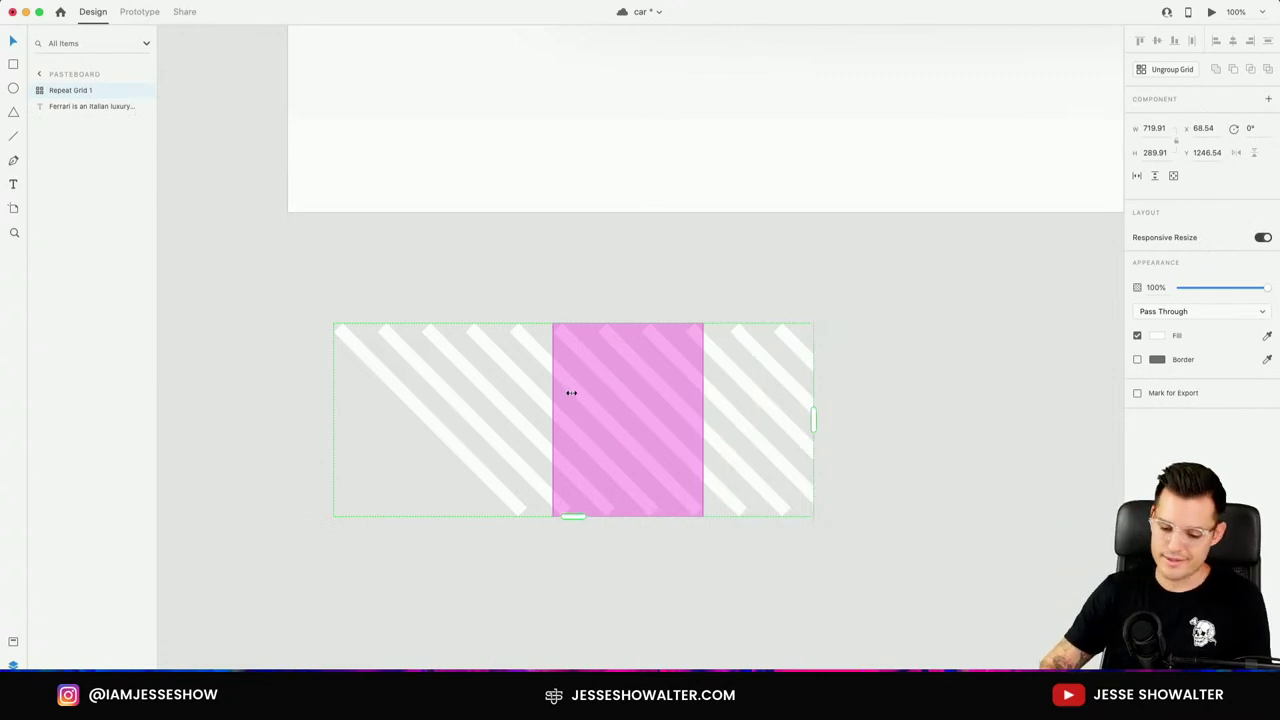
right_click(571, 393)
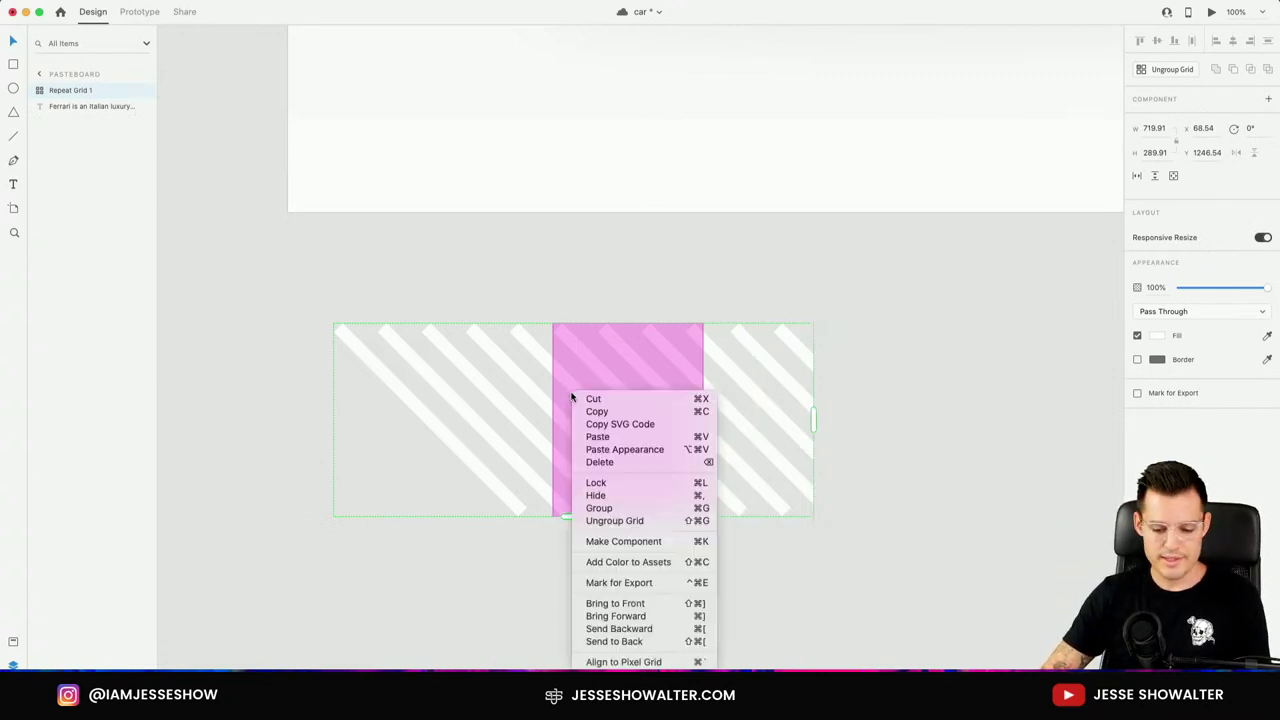
click(653, 528)
click(965, 563)
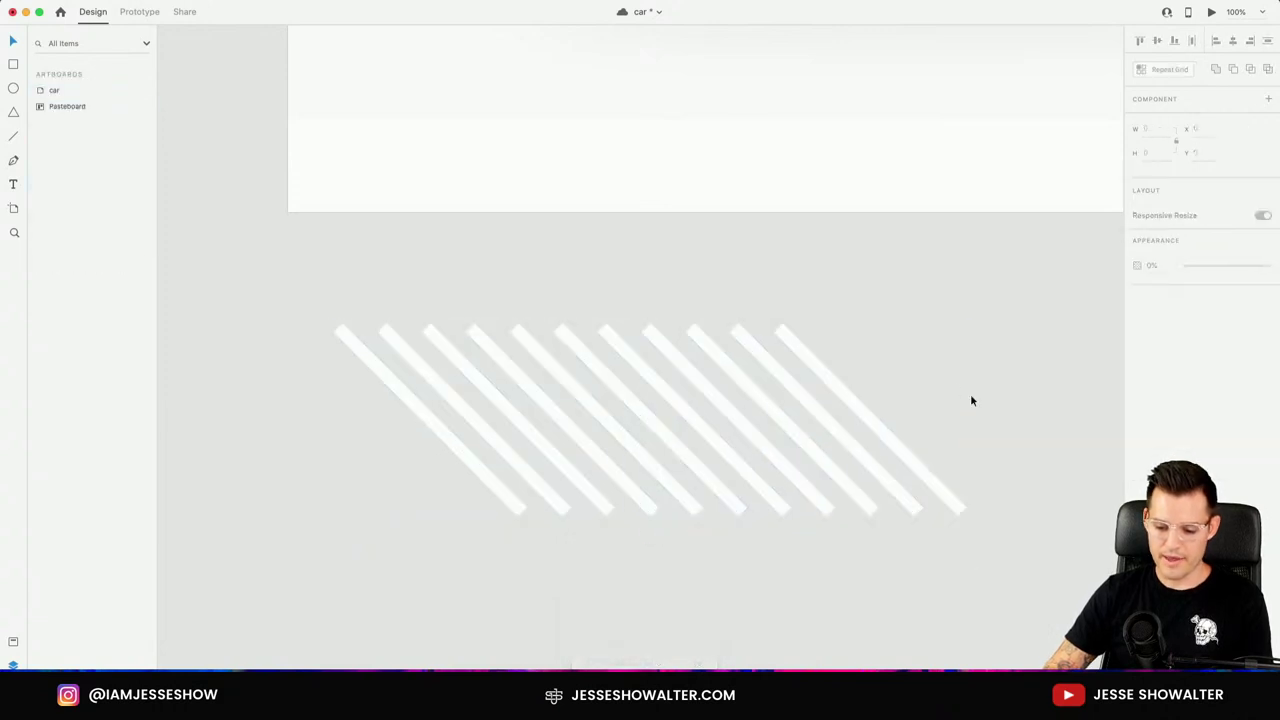
Move the artboard's footer rectangle down over the stripes to Y 1314 and group all the diagonal stripes.
drag(971, 400, 366, 533)
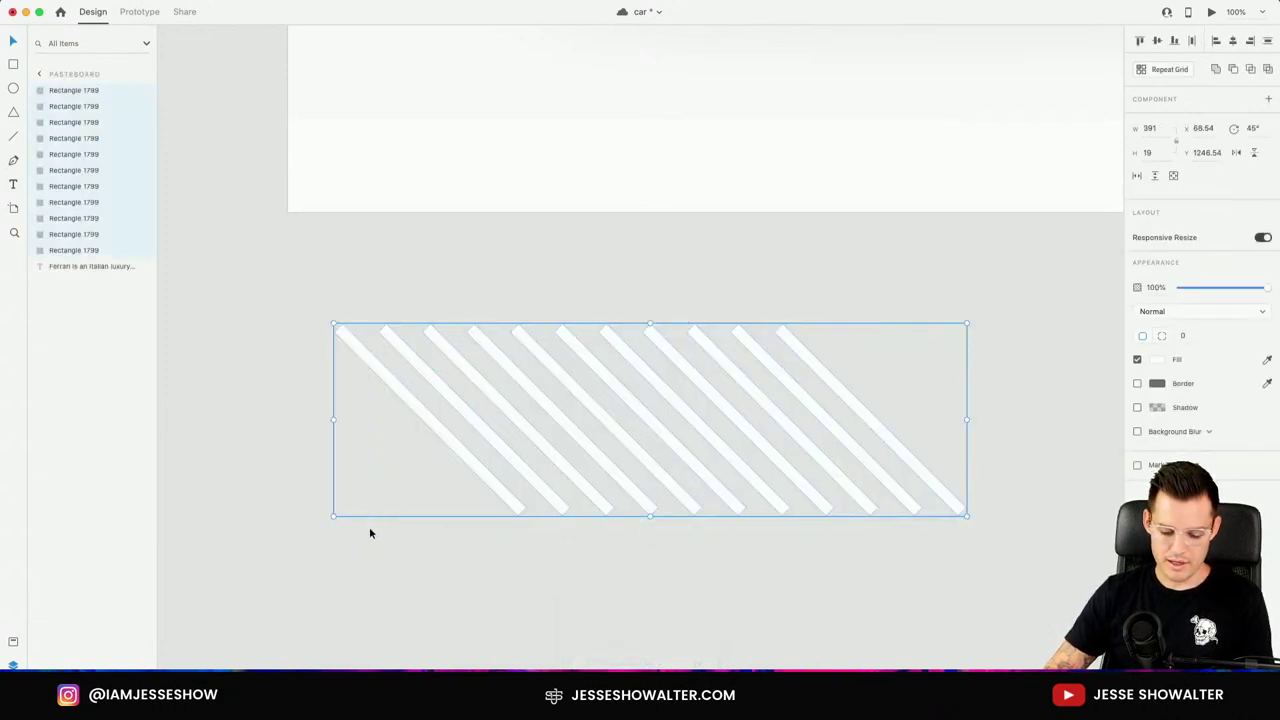
drag(515, 186, 519, 436)
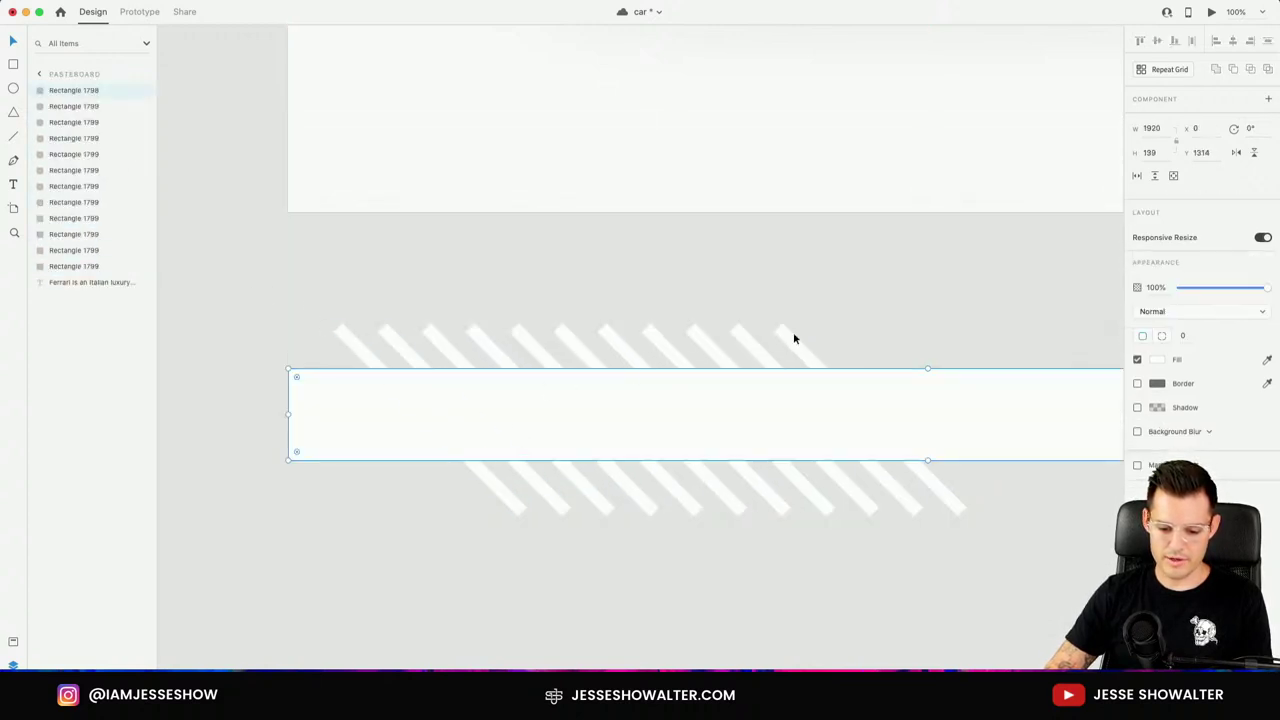
drag(872, 316, 354, 343)
key(super+g)
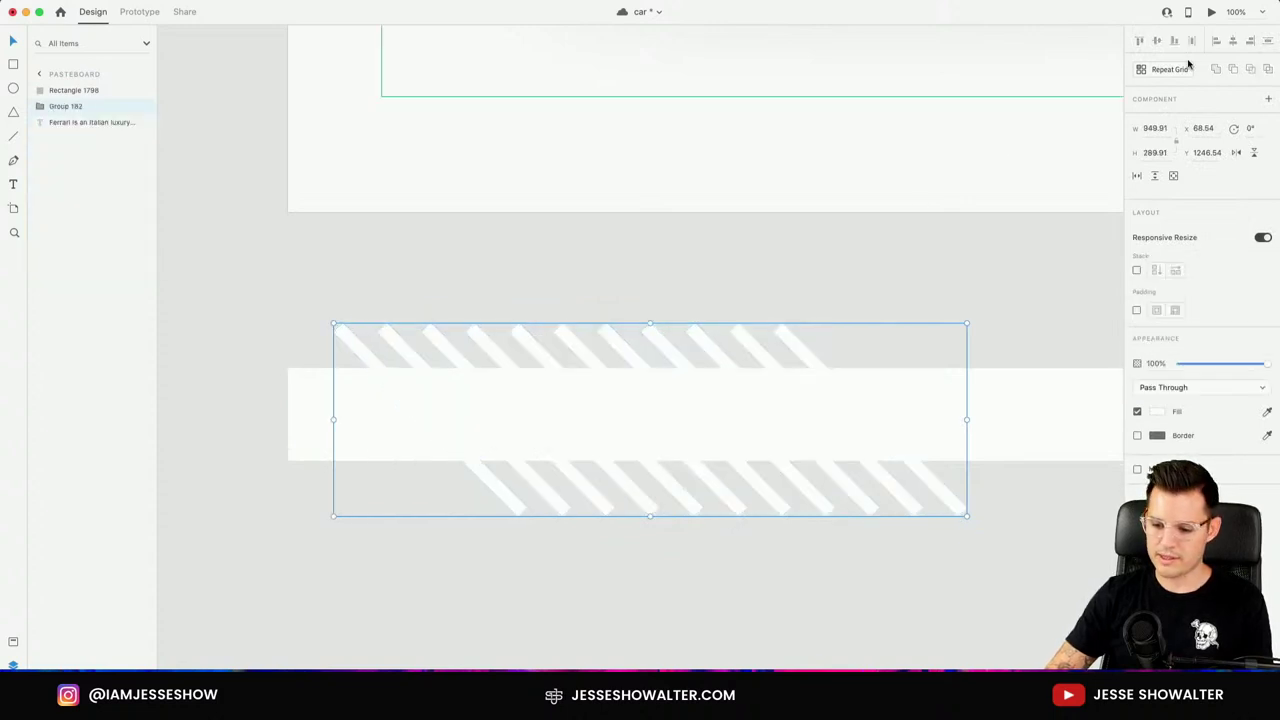
Flip the stripe group horizontally and place it in front of the footer rectangle at about X -174, overlapping its left end.
click(1236, 152)
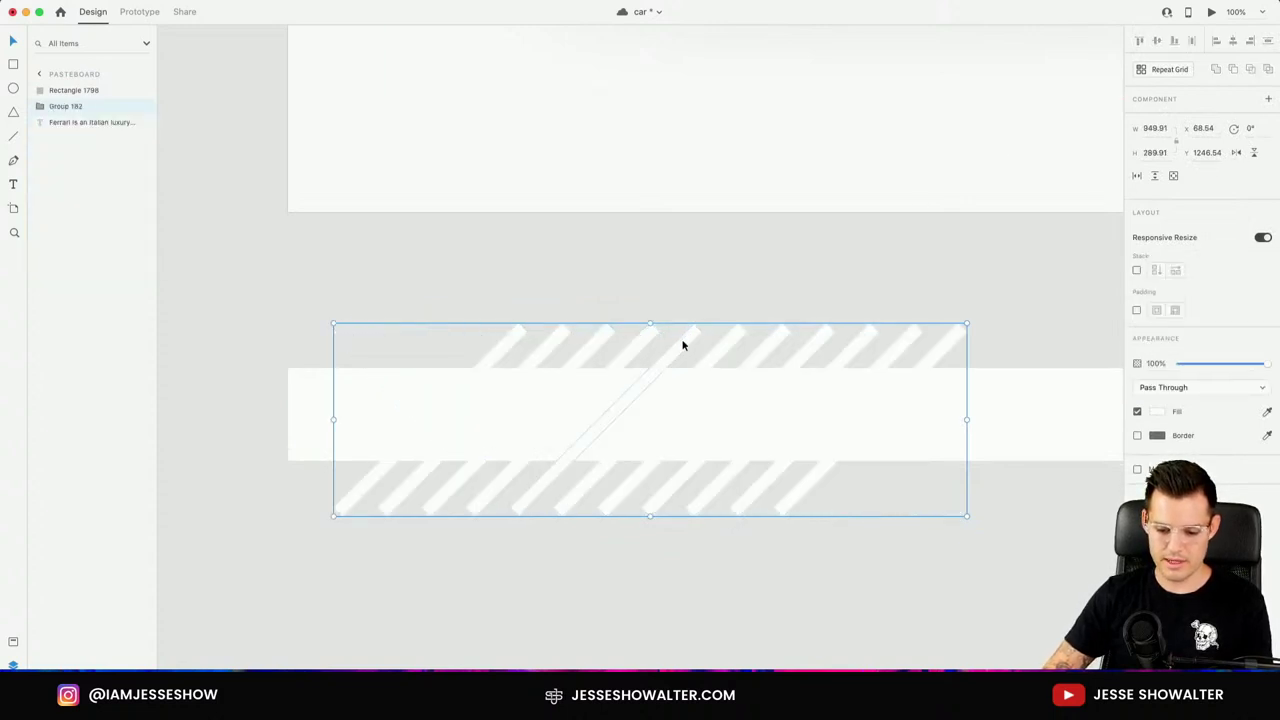
drag(683, 343, 534, 346)
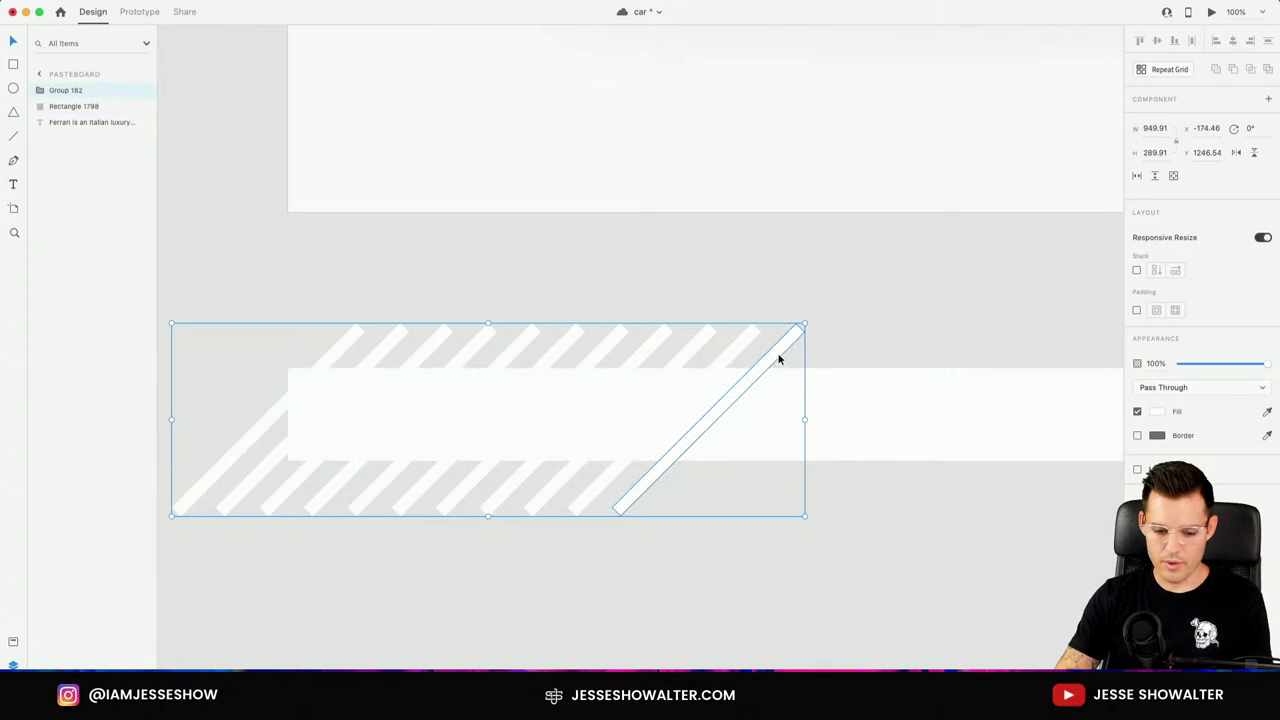
key(super+shift+bracketright)
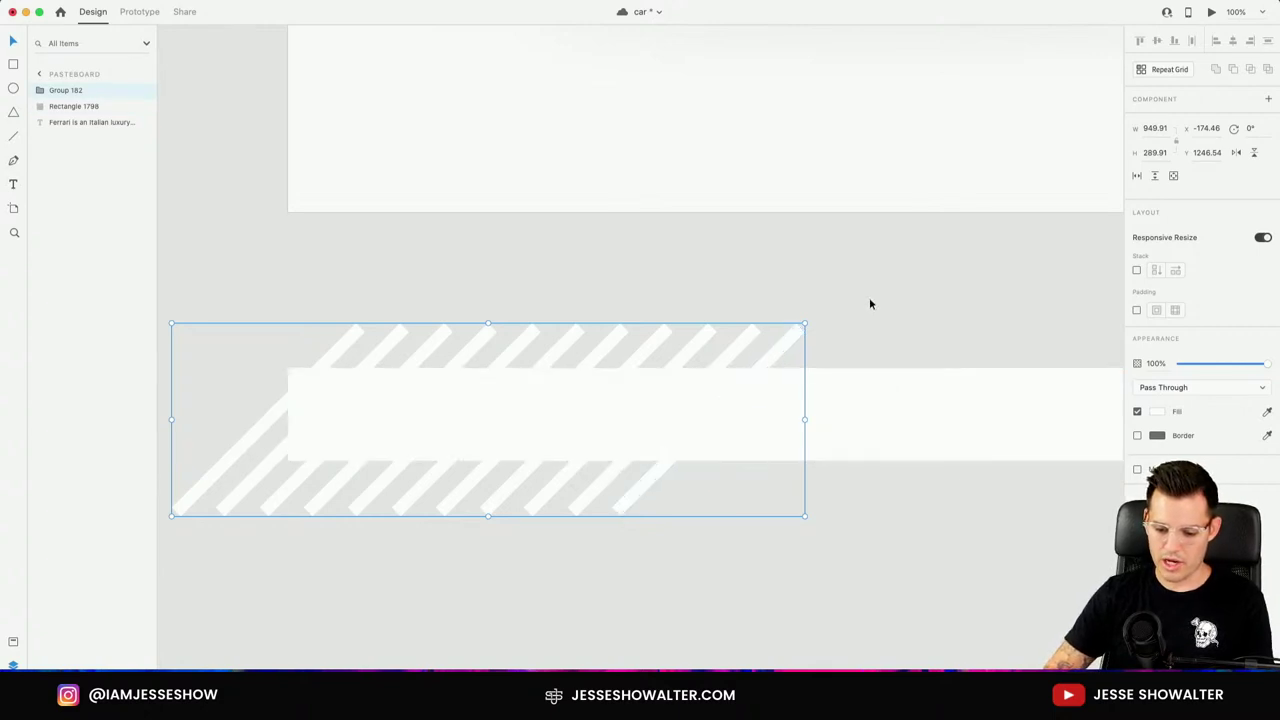
Subtract the stripe group from the footer rectangle and move the result back to the artboard's bottom edge at X 0, Y 941.
drag(869, 297, 603, 530)
click(1233, 70)
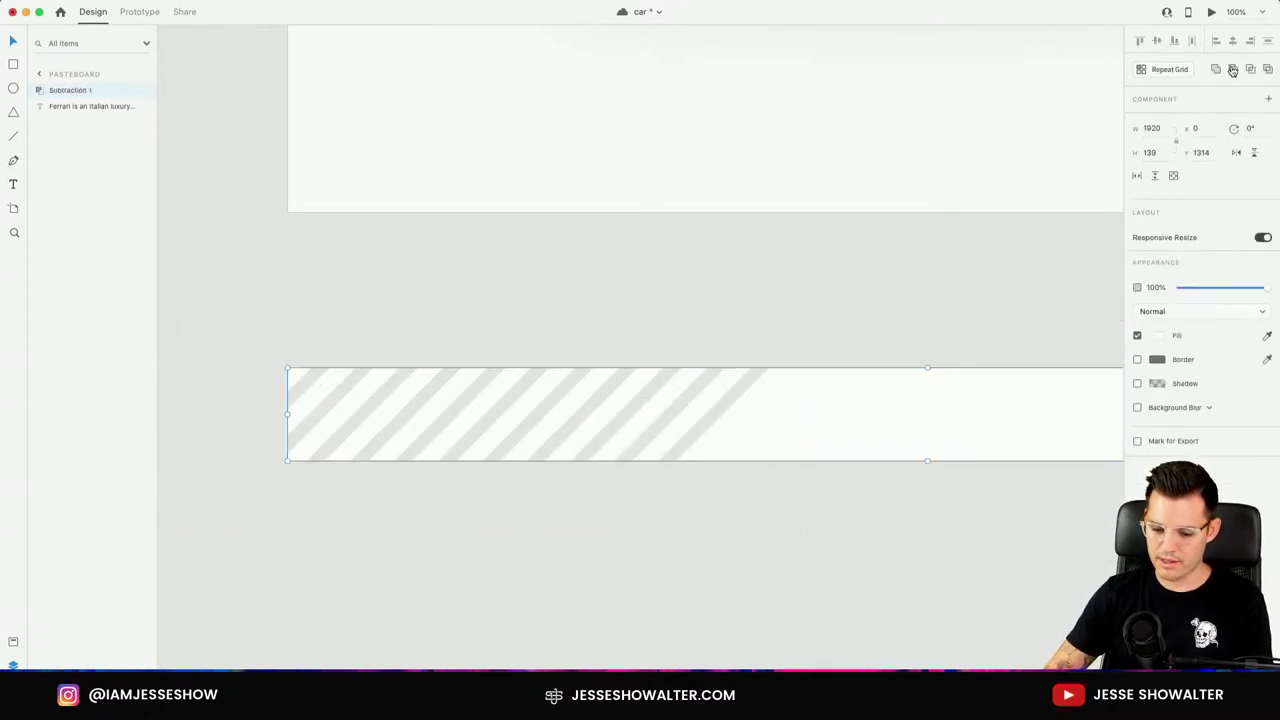
click(846, 302)
drag(853, 447, 844, 190)
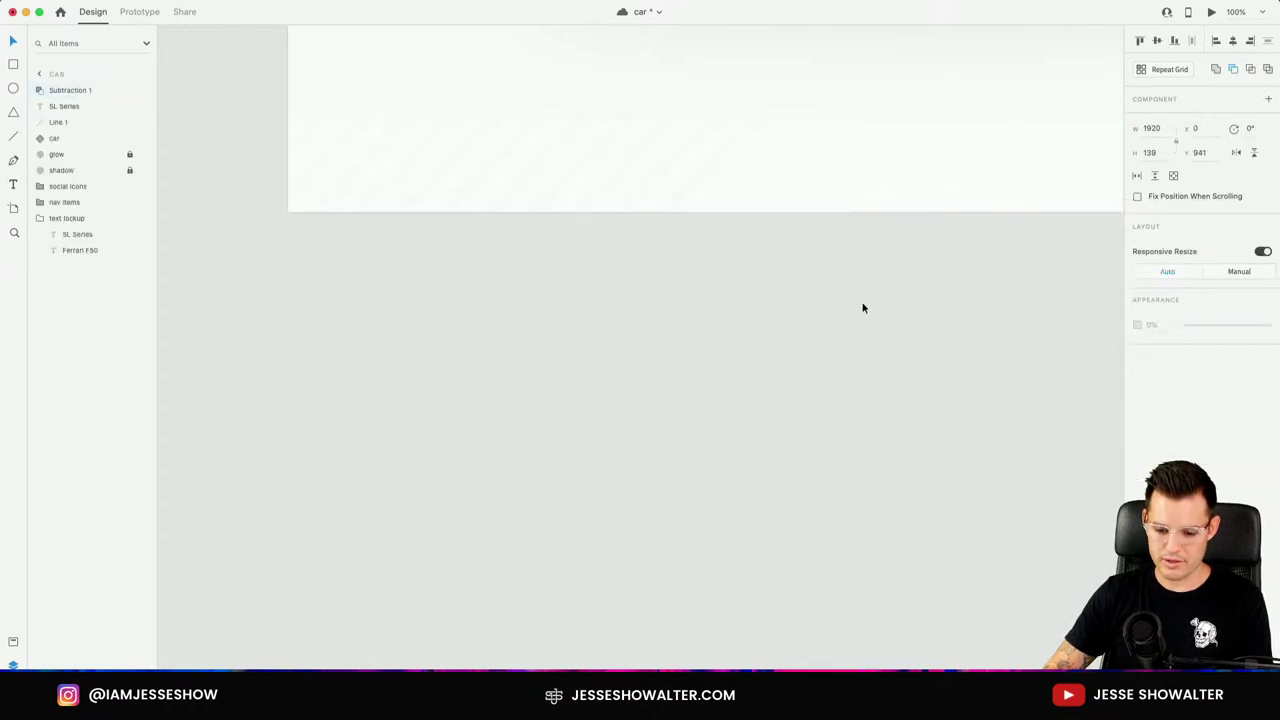
Examine the striped footer bar within the whole page and close up.
scroll(675, 504, up, 3)
click(675, 504)
key(super+minus)
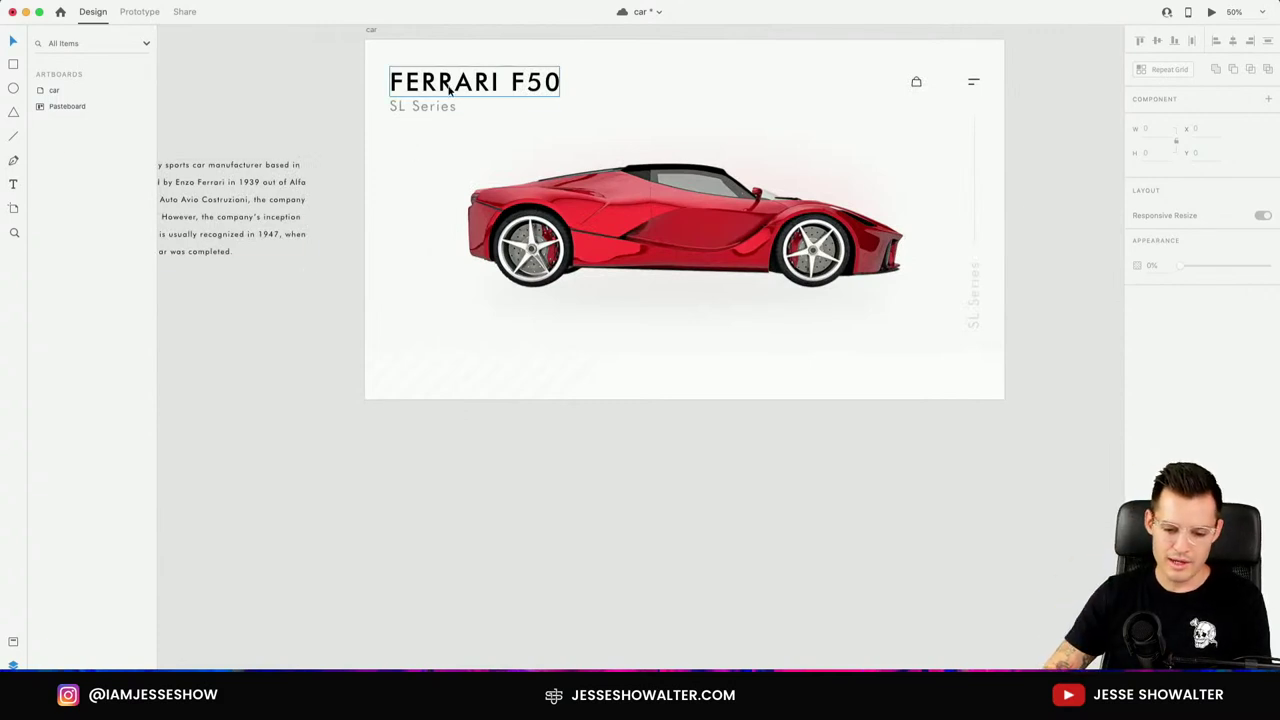
click(455, 118)
key(z)
click(898, 288)
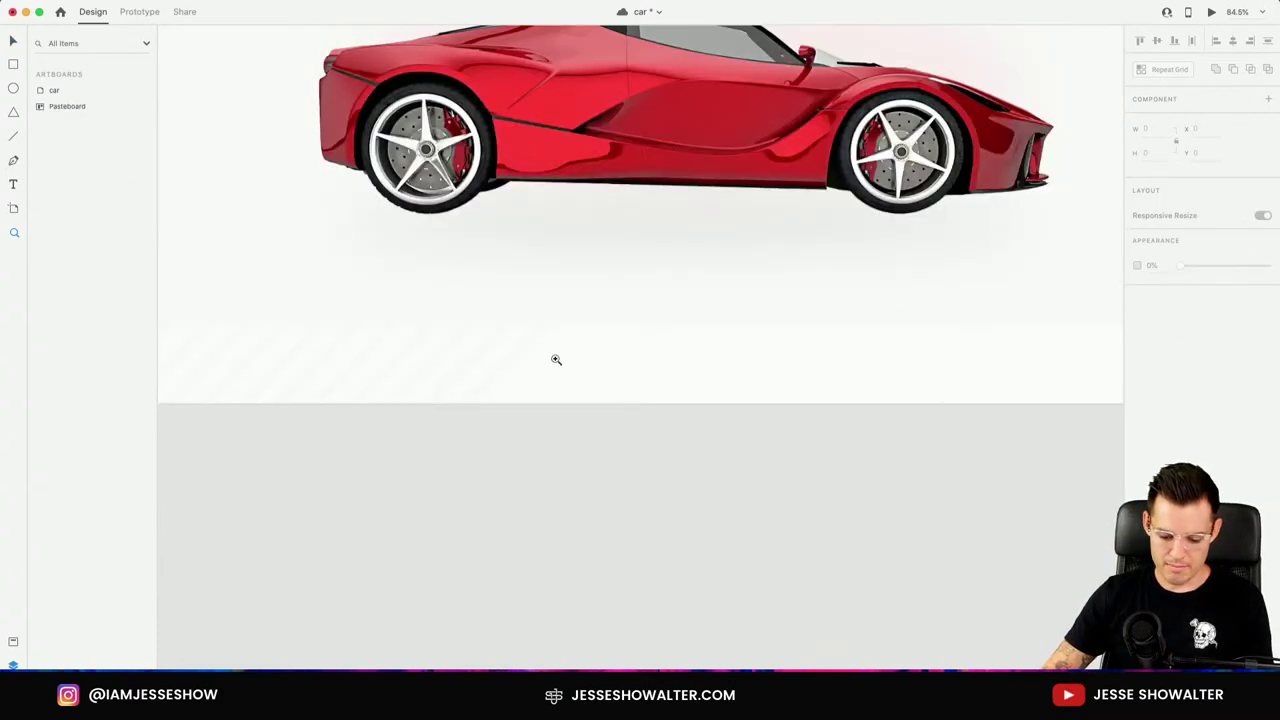
Place a copy of the FERRARI F50 heading in the footer bar at size 56, X 785, Y 977.
double_click(600, 363)
click(674, 497)
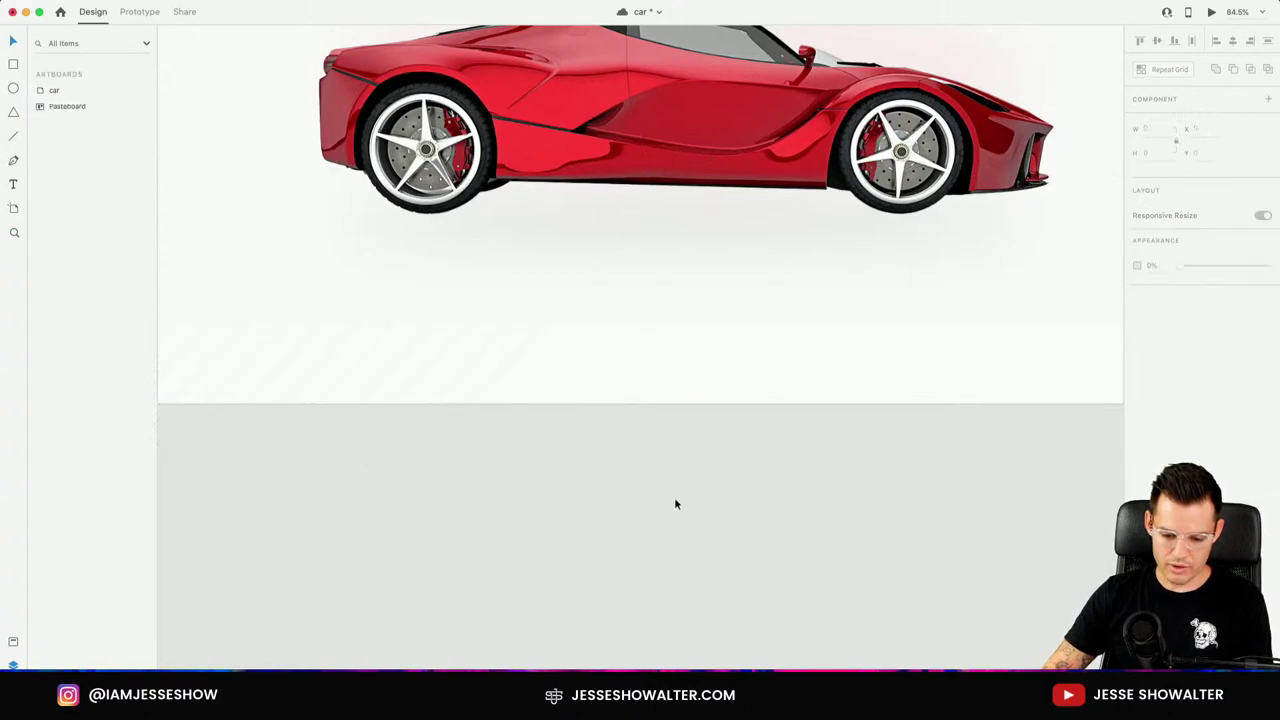
click(649, 376)
key(super+v)
drag(642, 240, 700, 368)
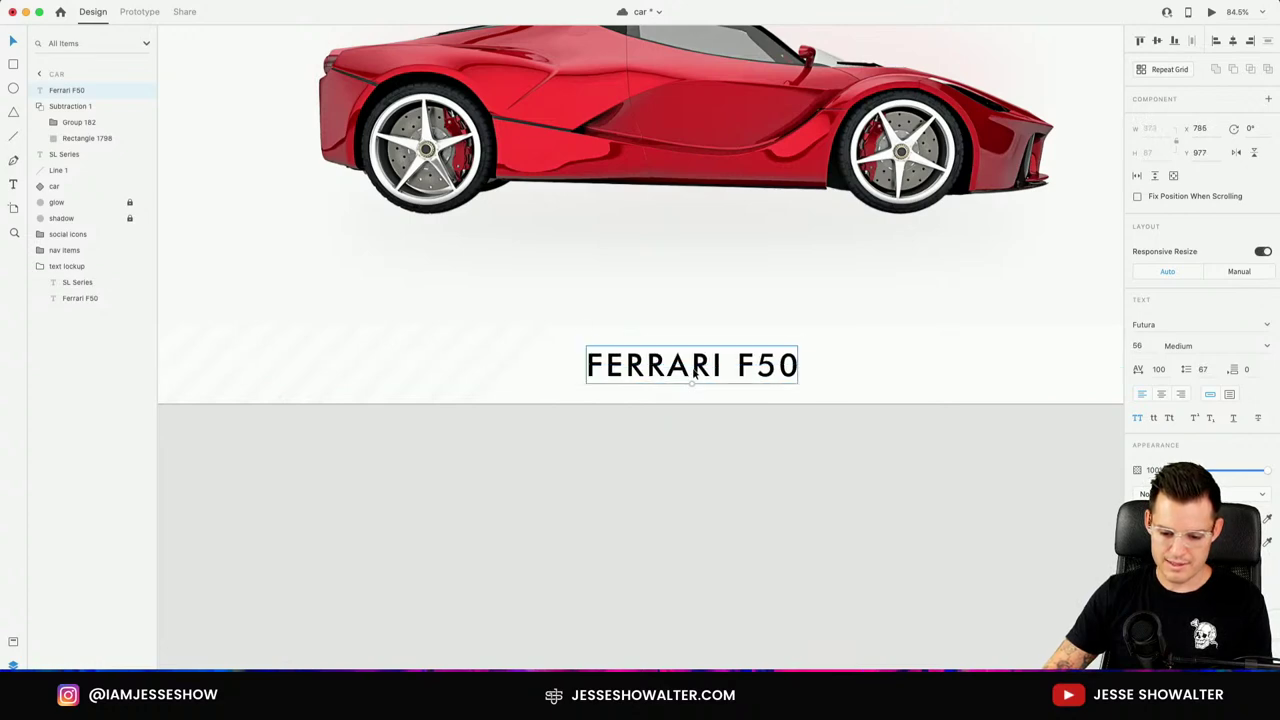
Send the footer title and striped footer bar backward together until they sit behind the social icons.
key(super+minus)
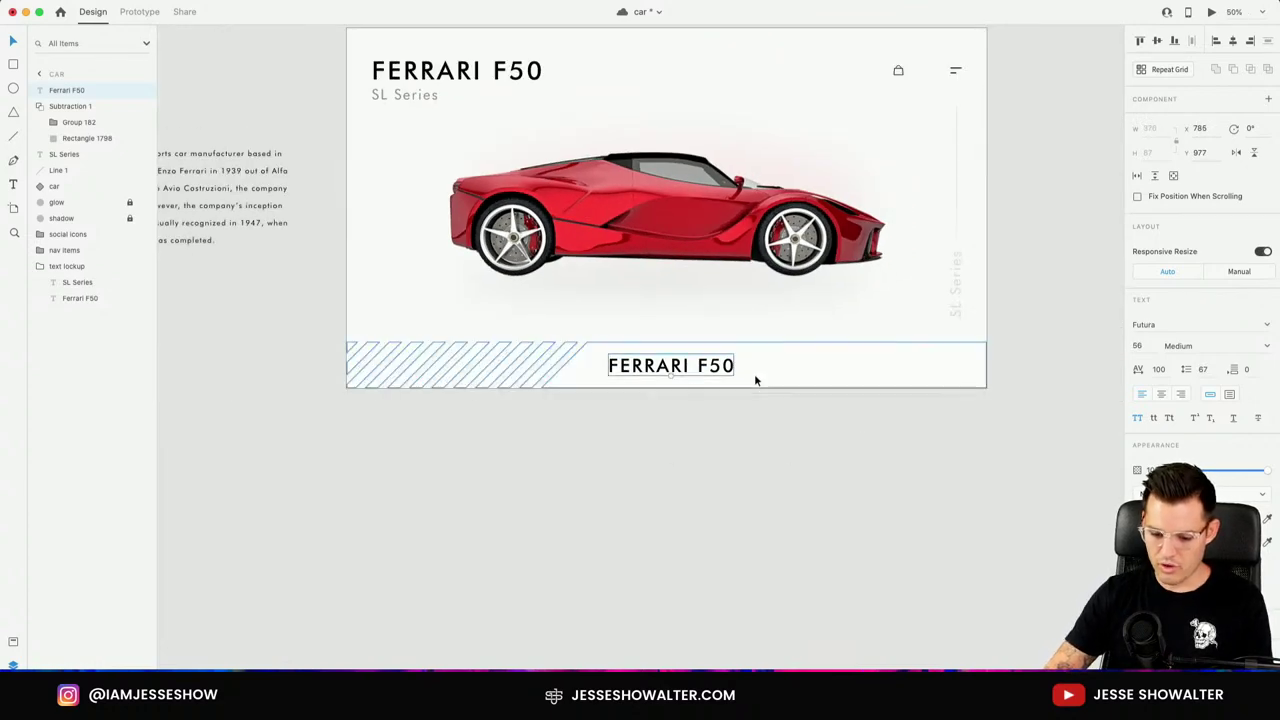
shift+click(584, 378)
key(super+bracketleft)
key(super+bracketleft)
key(super+bracketleft)
key(super+bracketleft)
key(super+bracketleft)
key(super+bracketleft)
key(super+bracketleft)
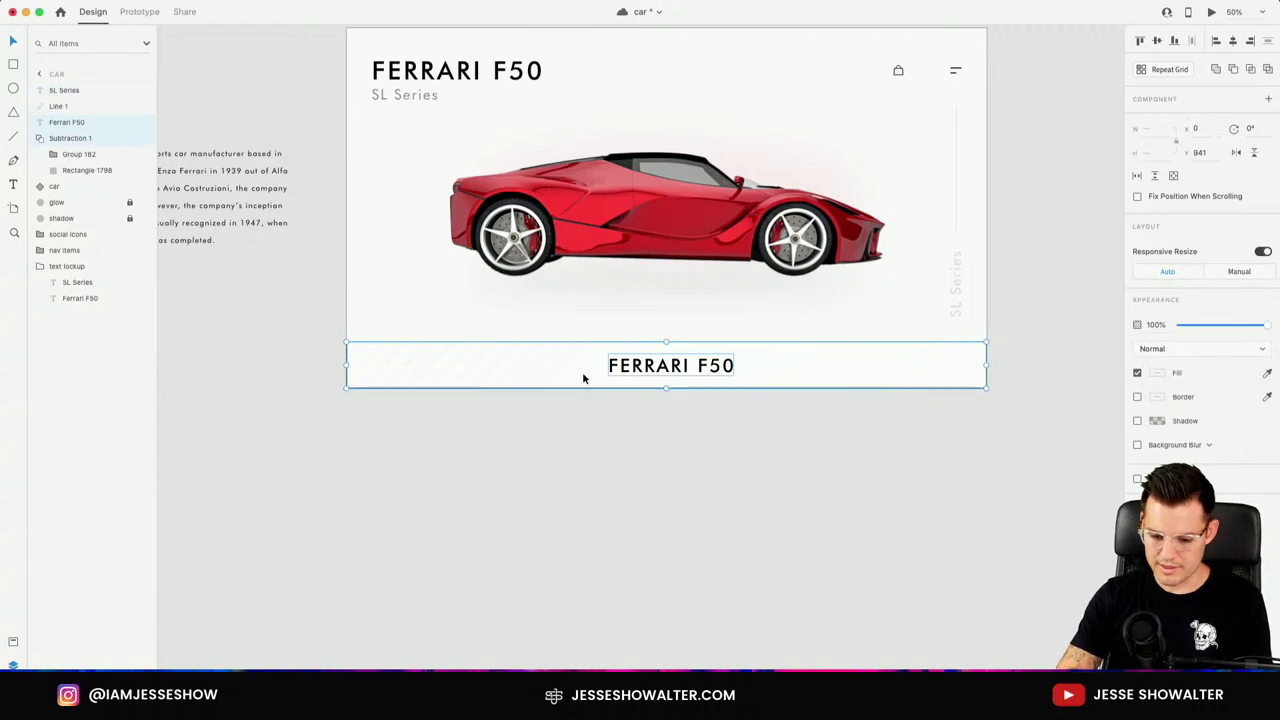
Group the striped bar, footer title and social icons, and name the group "bottom bar".
drag(530, 460, 1003, 357)
key(super+g)
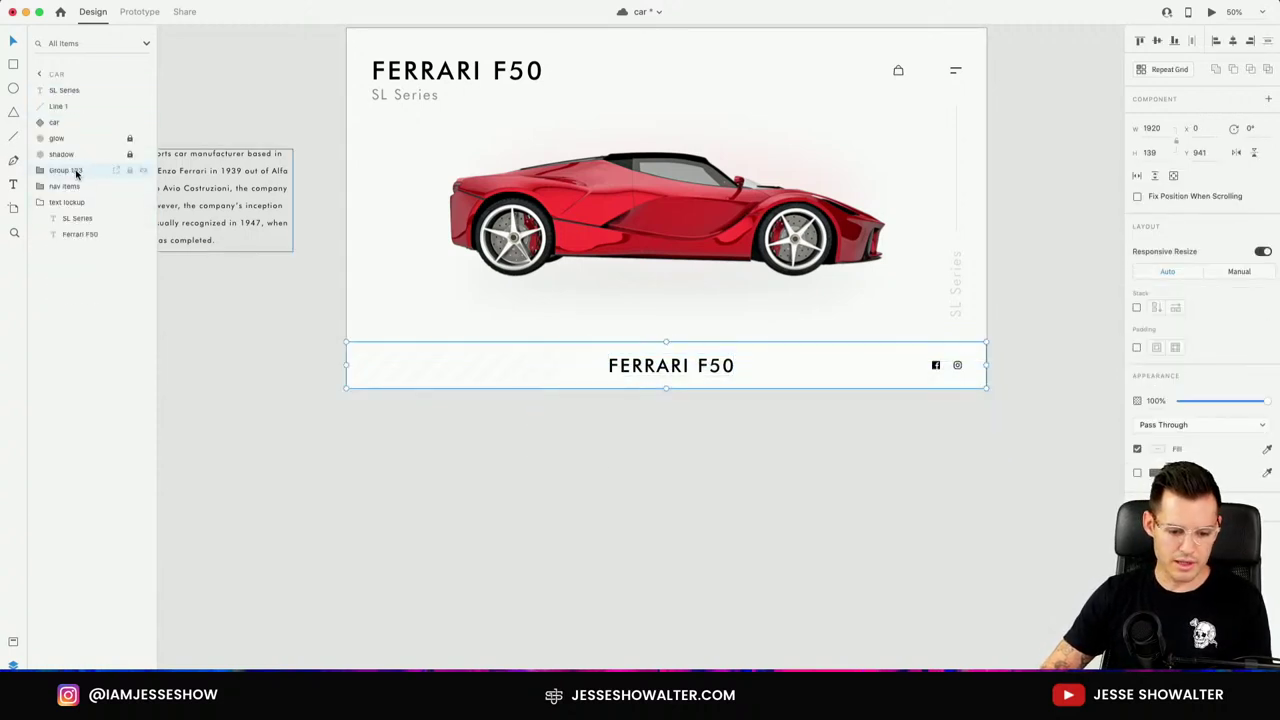
double_click(75, 171)
text(bottom)
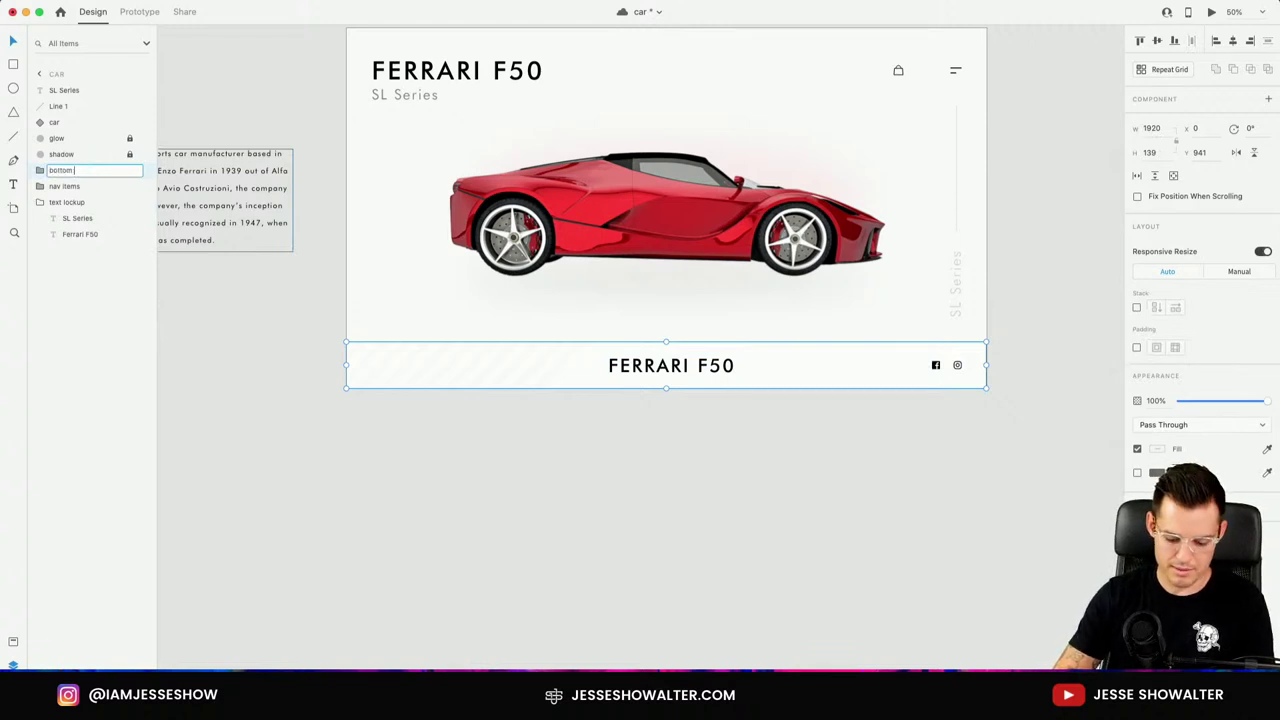
text( bar)
key(Return)
click(387, 413)
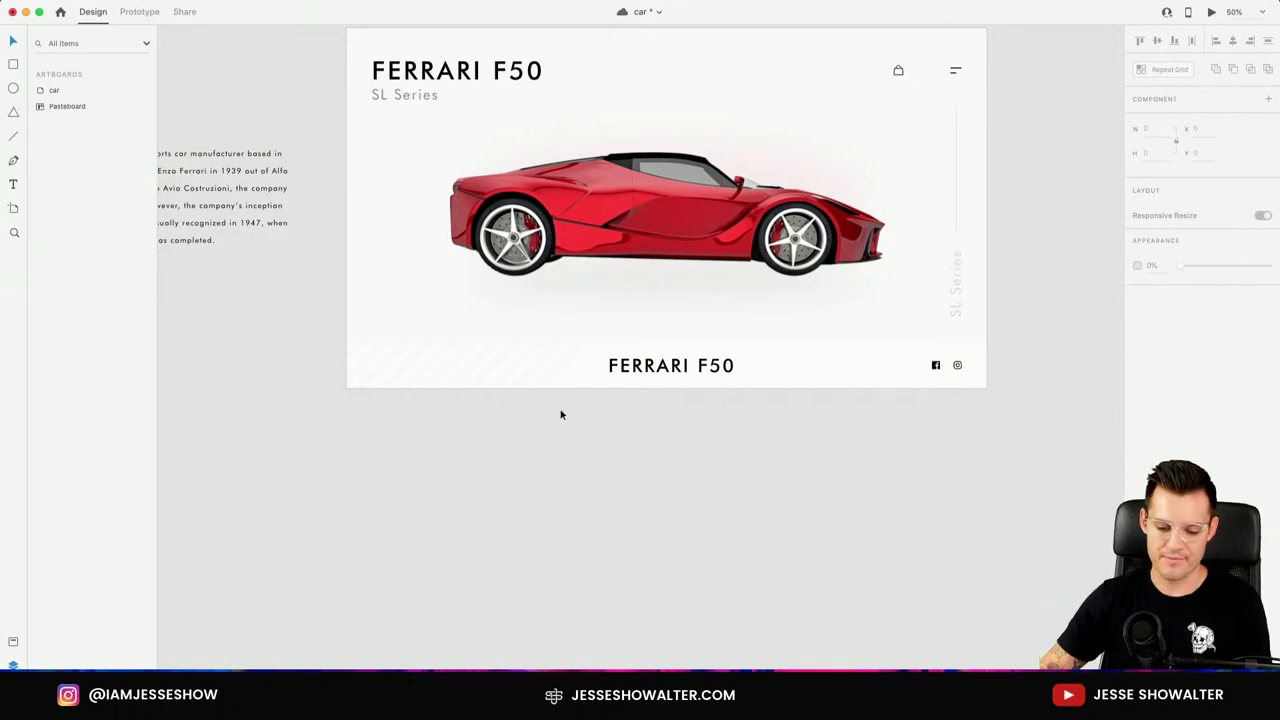
Try the footer's FERRARI F50 text at size 33, X 758, Y 991, with 56% opacity.
click(686, 366)
click(125, 177)
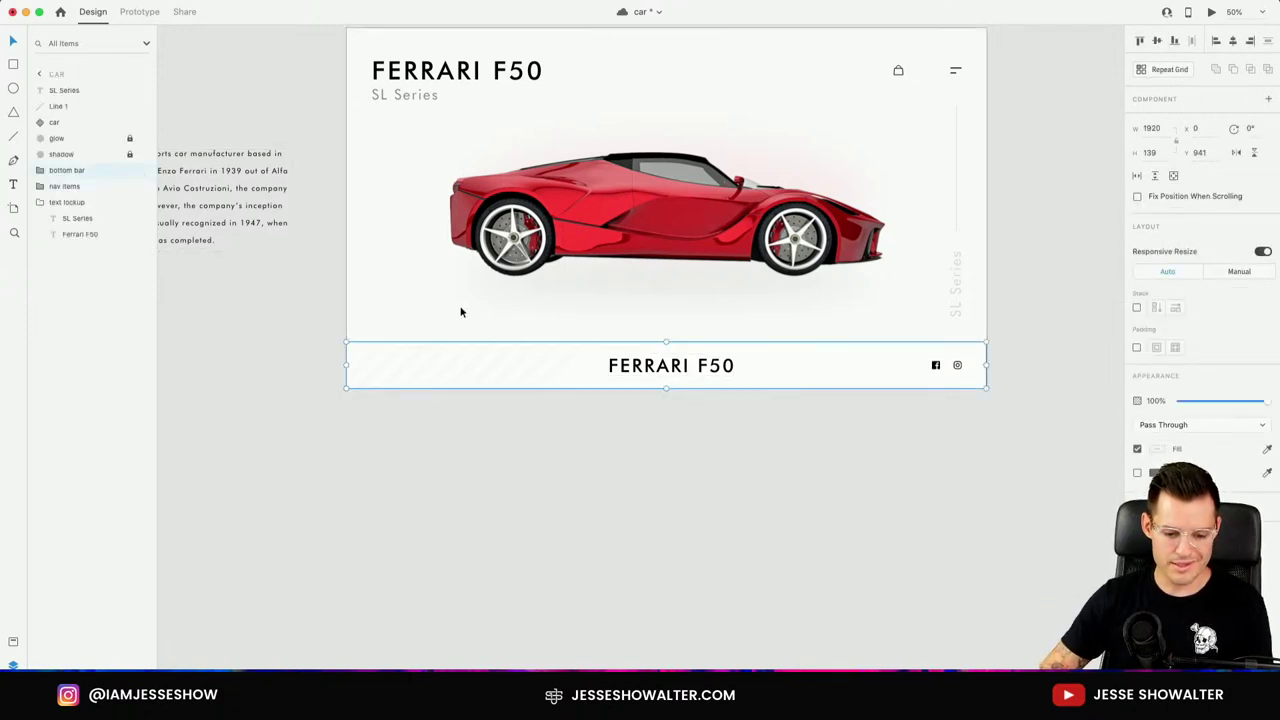
double_click(634, 369)
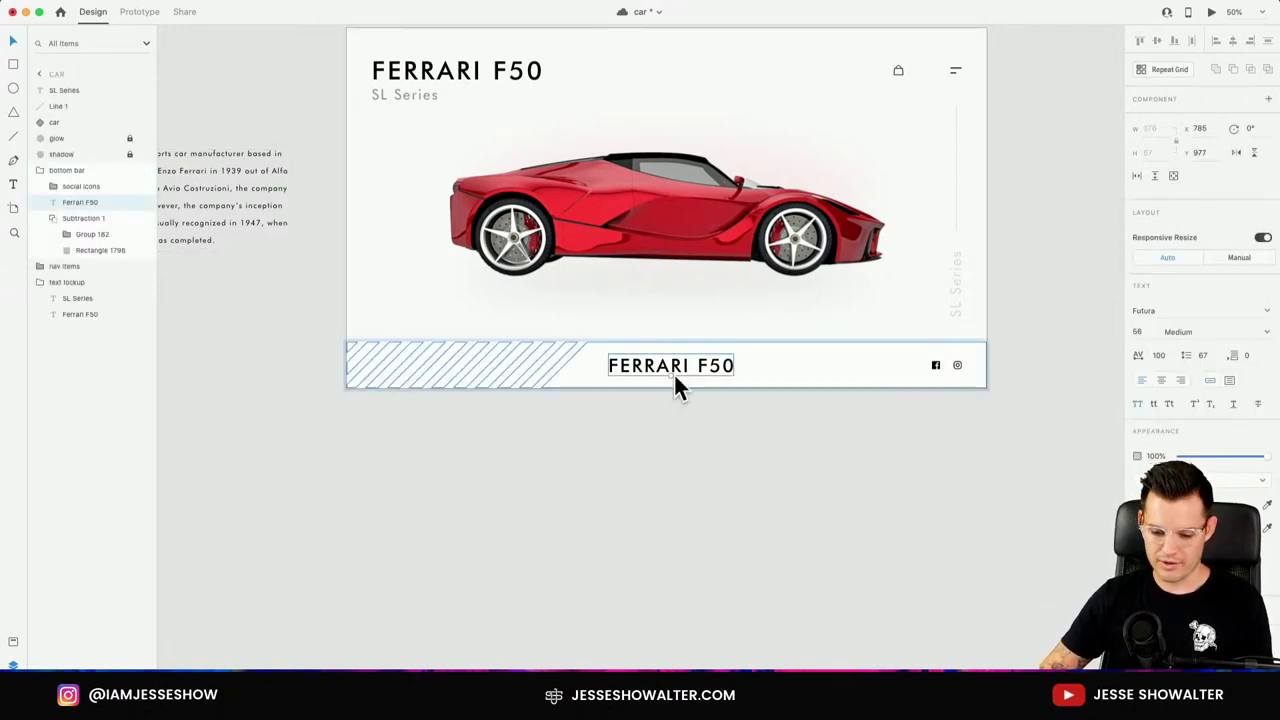
key(super+z)
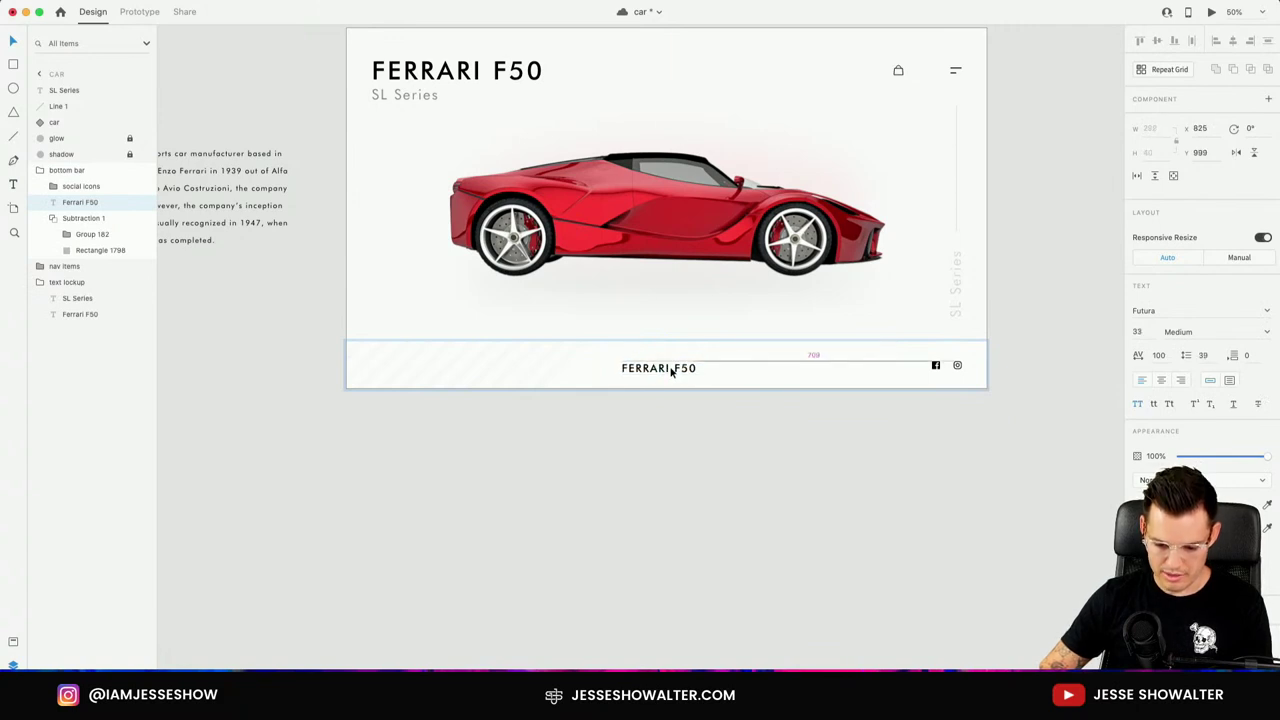
drag(671, 371, 651, 370)
click(1233, 457)
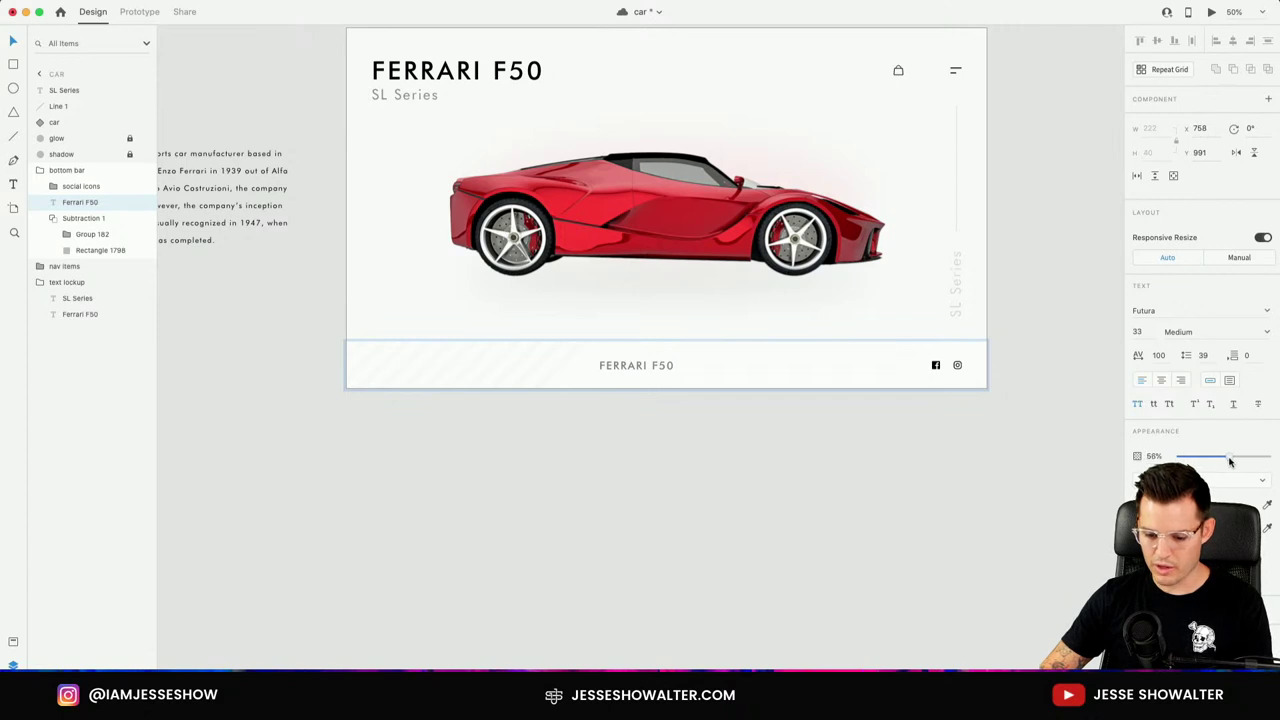
click(717, 534)
scroll(716, 537, right, 5)
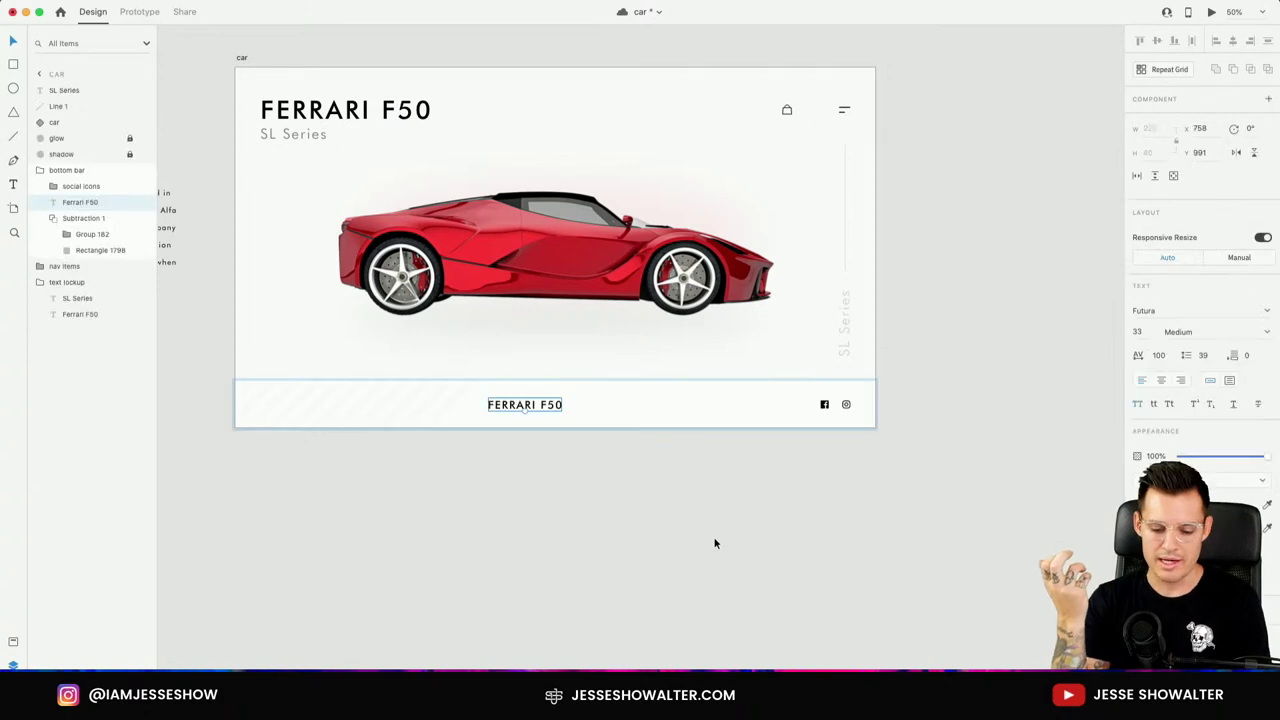
Undo the footer title's opacity, position and size changes.
key(Up)
key(Up)
key(Up)
key(Up)
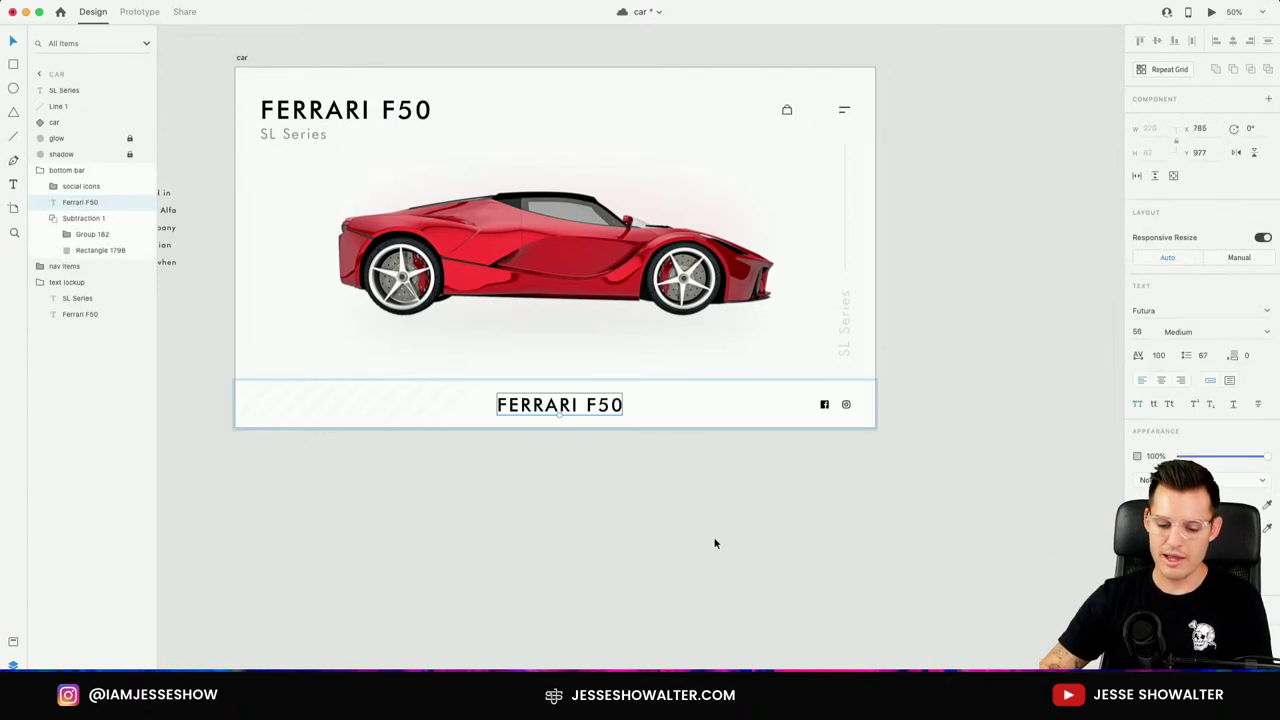
click(639, 520)
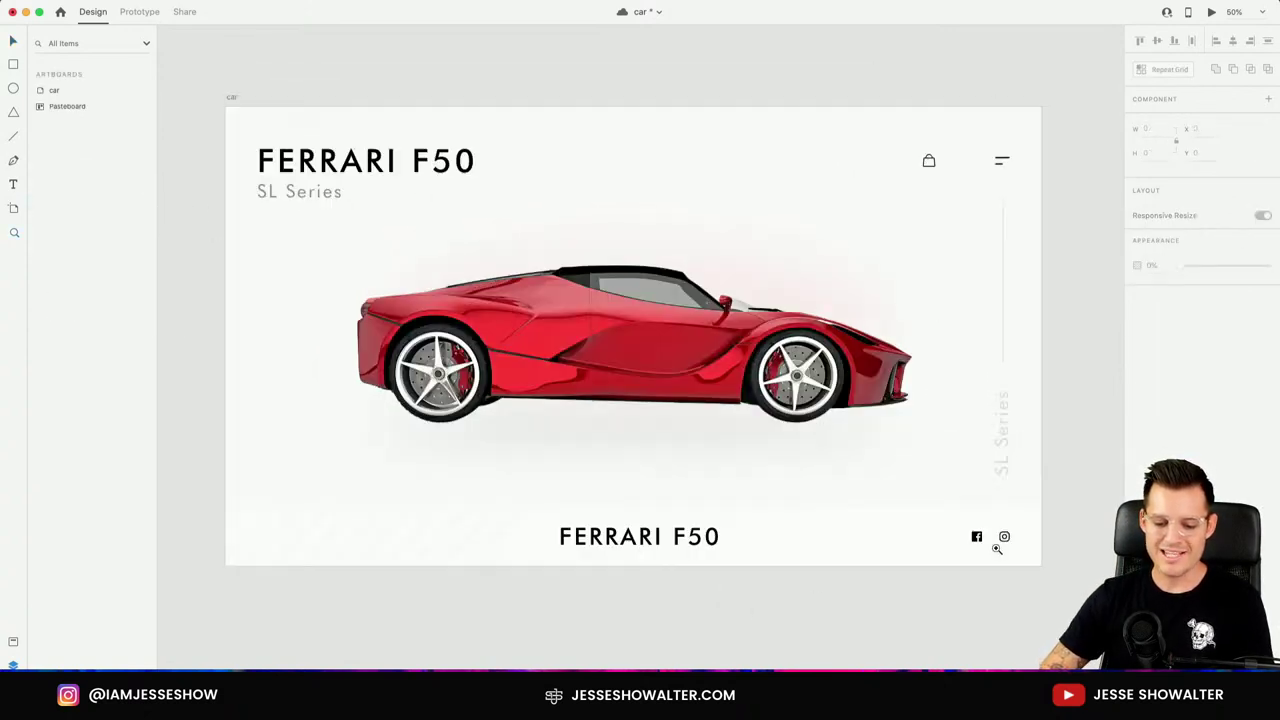
click(997, 549)
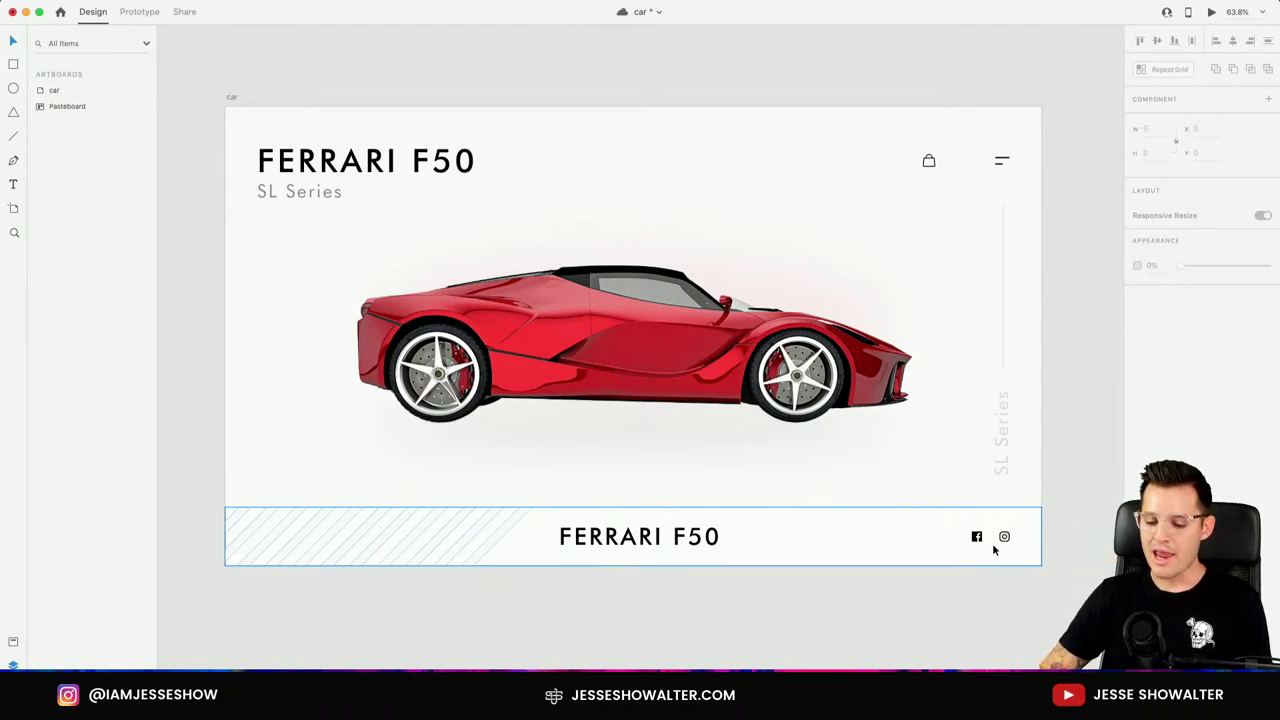
click(1038, 468)
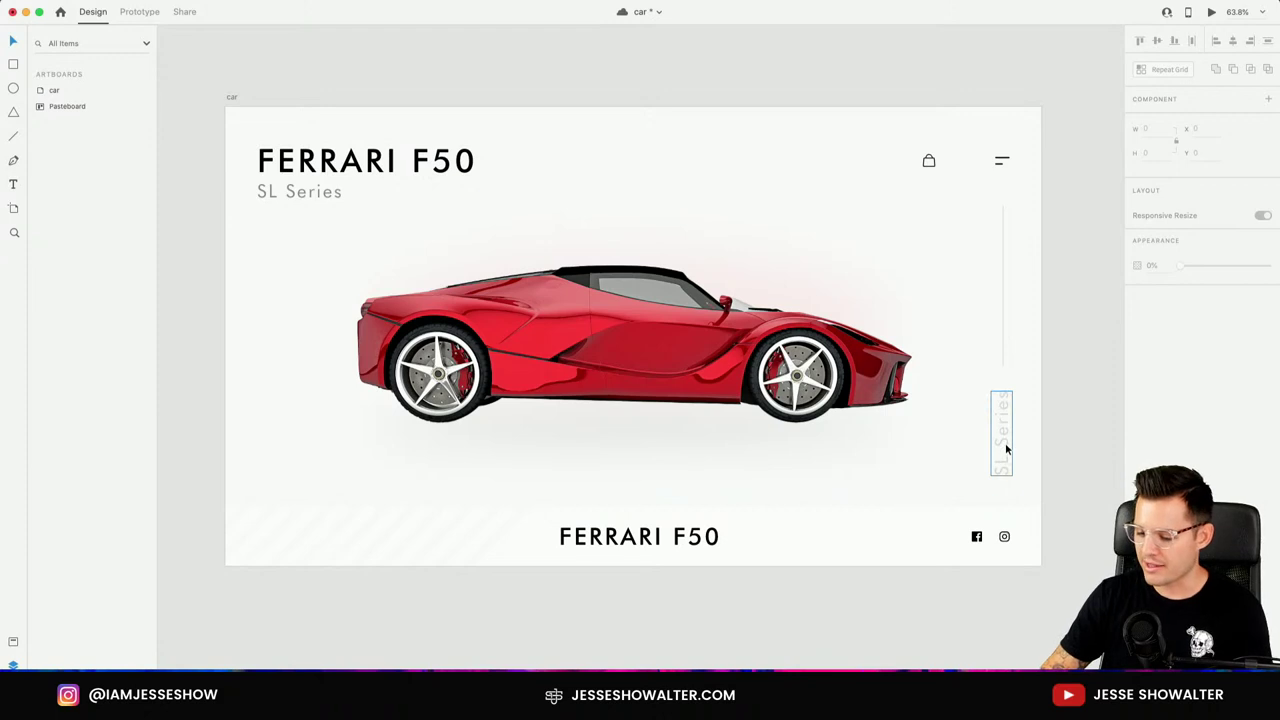
click(609, 535)
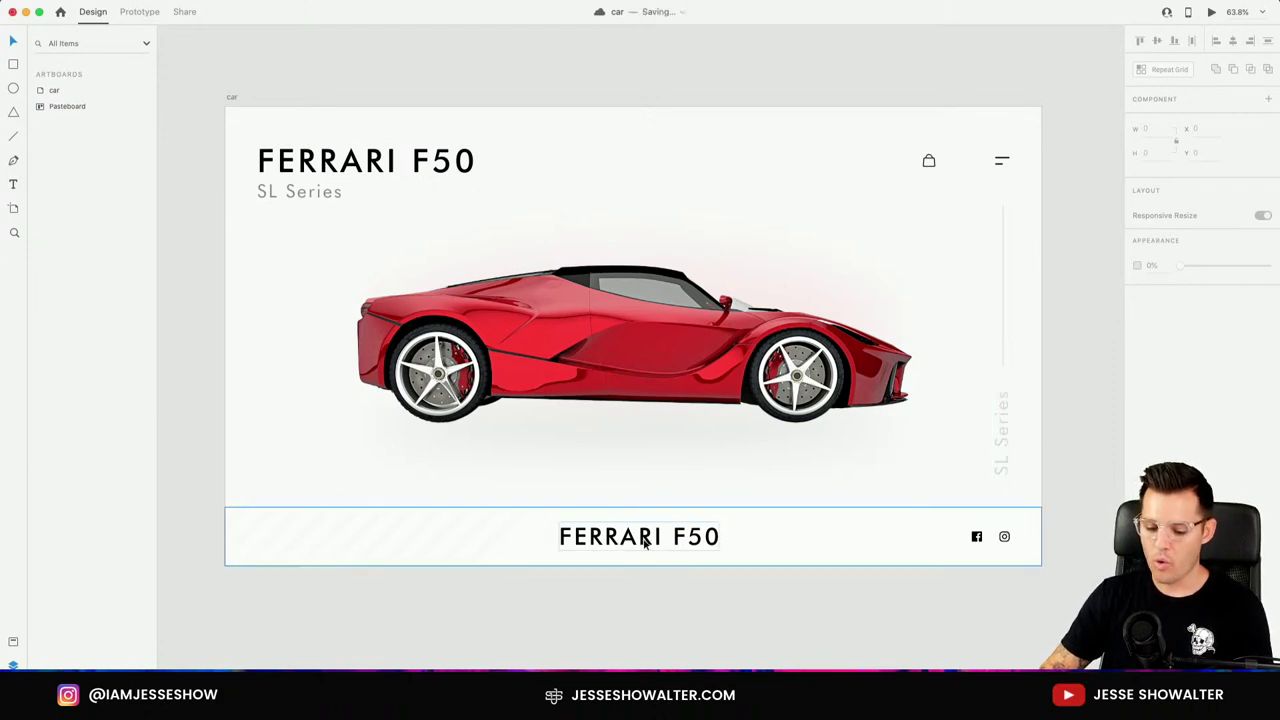
key(Escape)
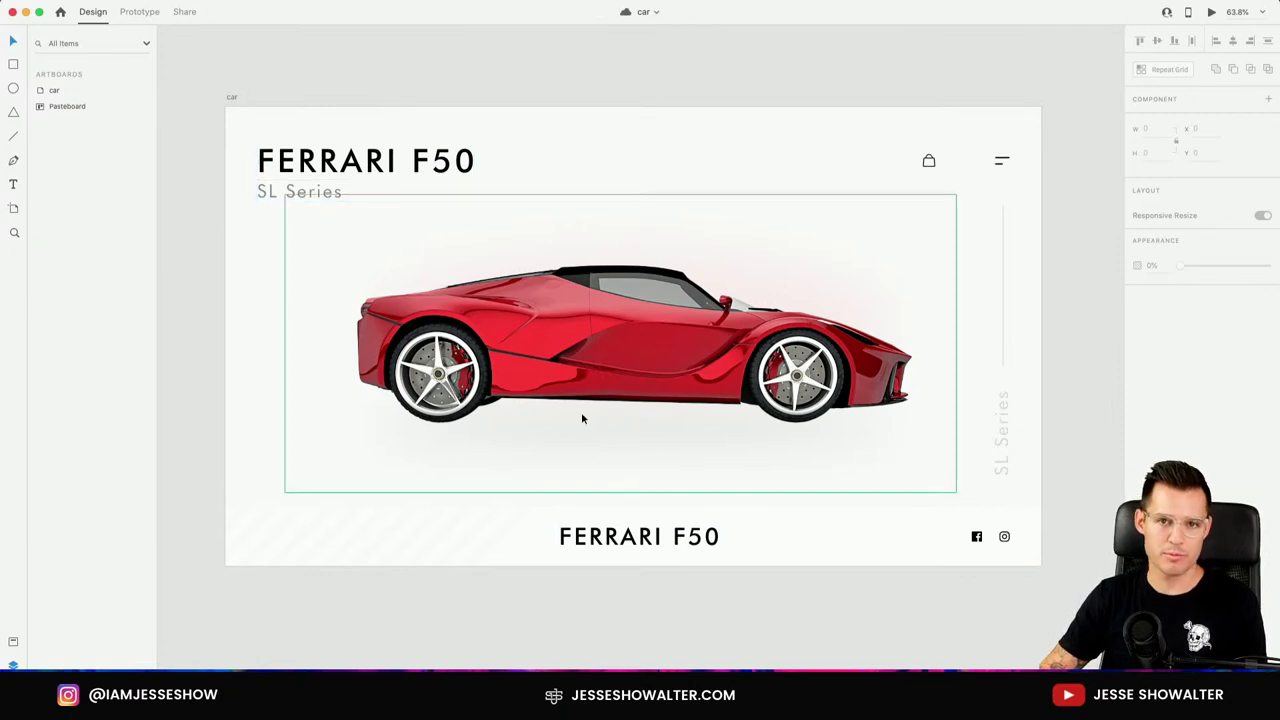
Shrink the footer's FERRARI F50 text to size 30, move it to X 765, Y 993, and set its opacity to 50%.
double_click(642, 546)
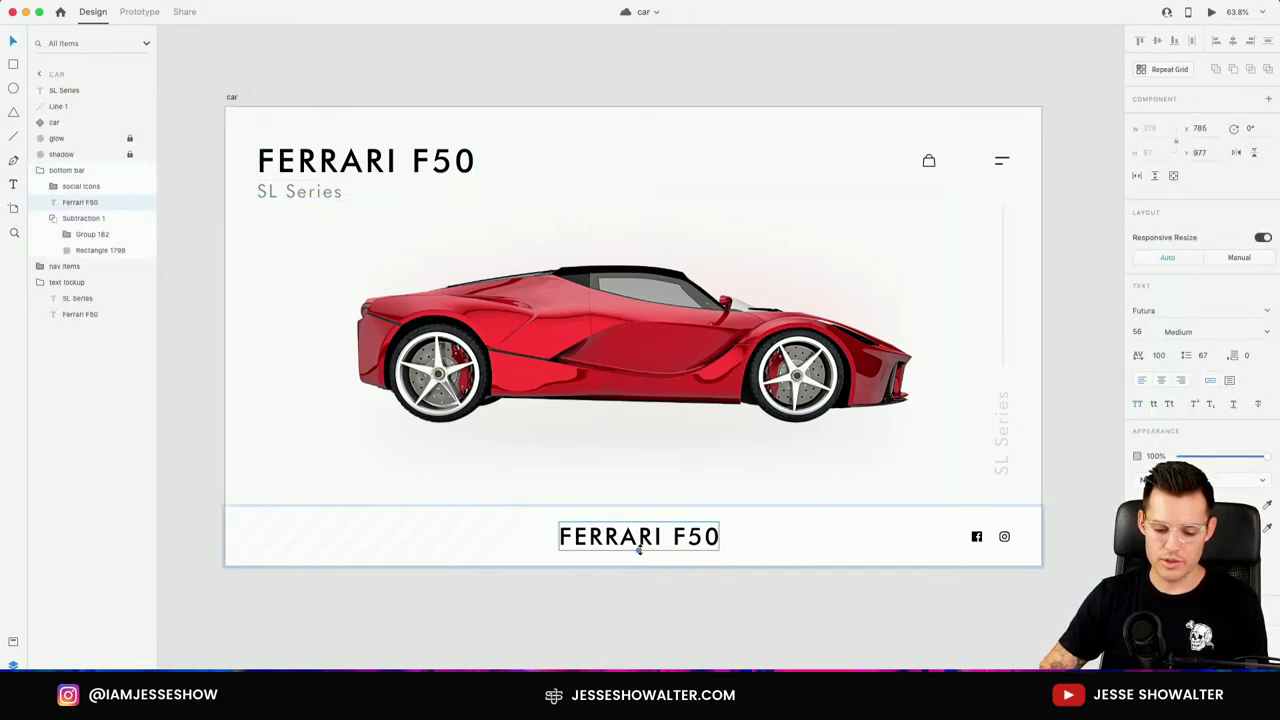
drag(640, 534, 596, 539)
drag(1264, 456, 1226, 459)
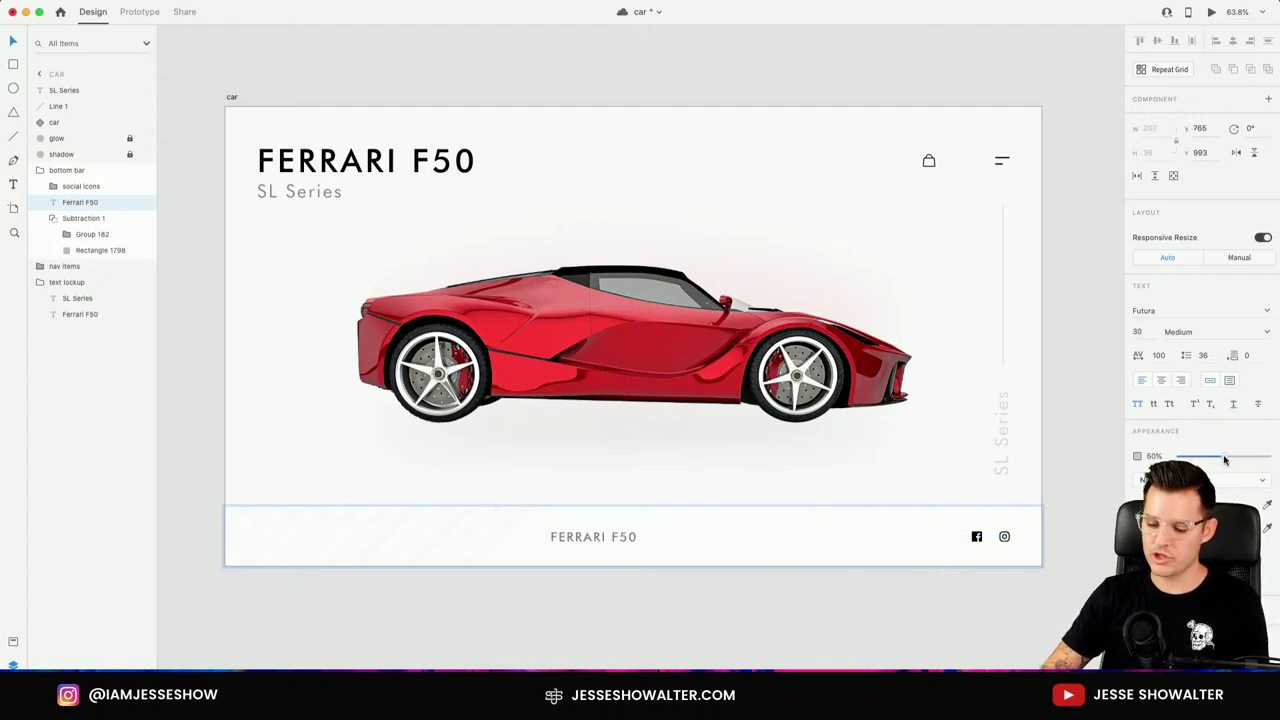
click(1088, 425)
Collapse and lock the bottom bar group.
scroll(1040, 450, up, 1)
scroll(1040, 450, right, 1)
click(823, 557)
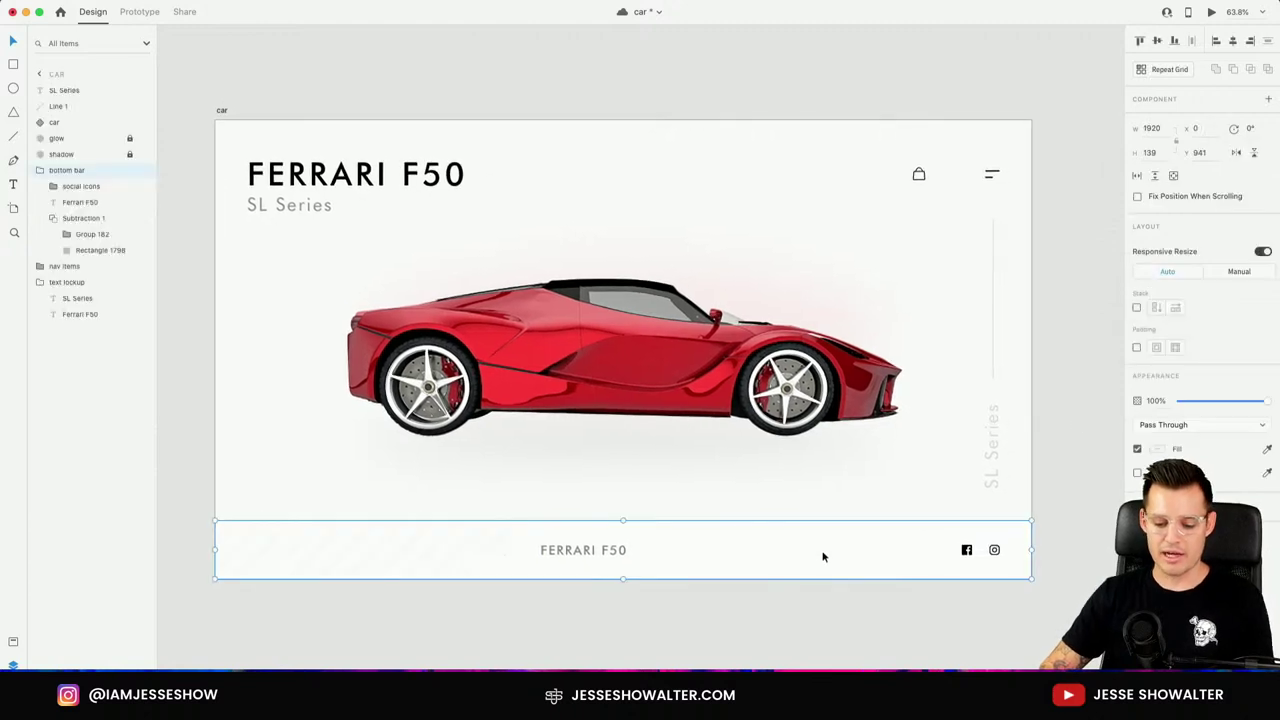
click(41, 171)
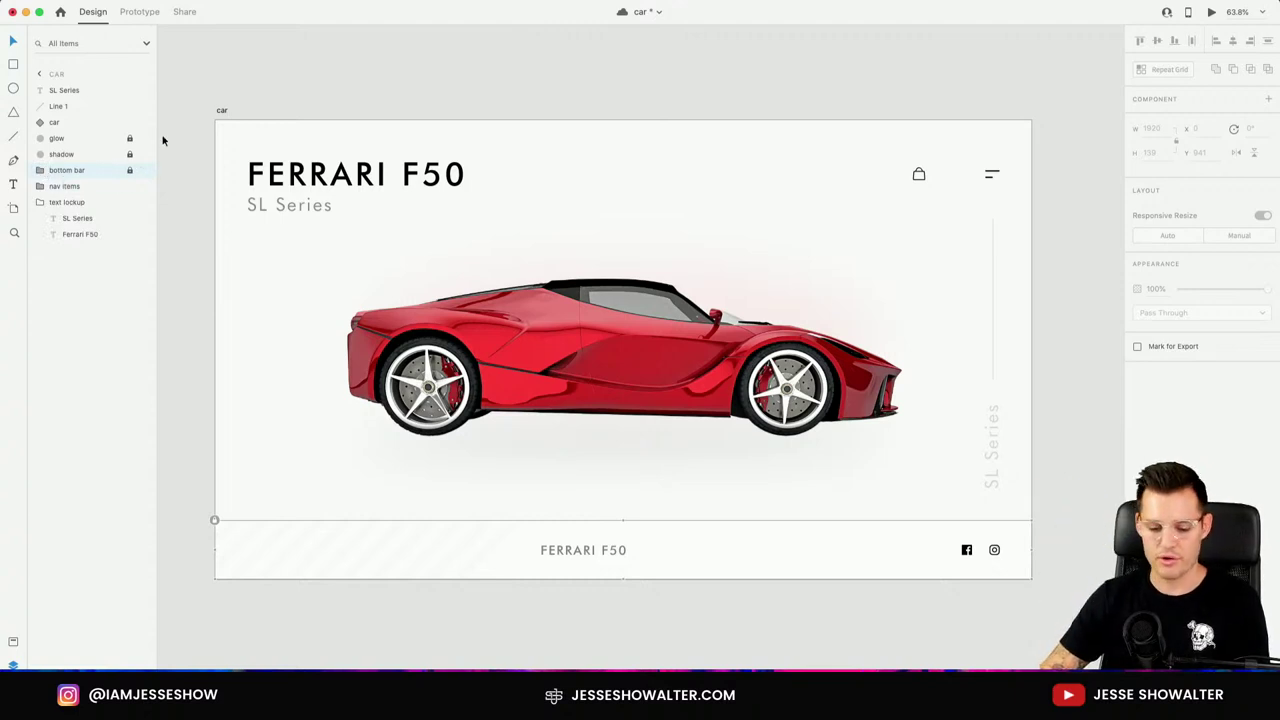
drag(568, 332, 571, 303)
key(super+z)
key(super+z)
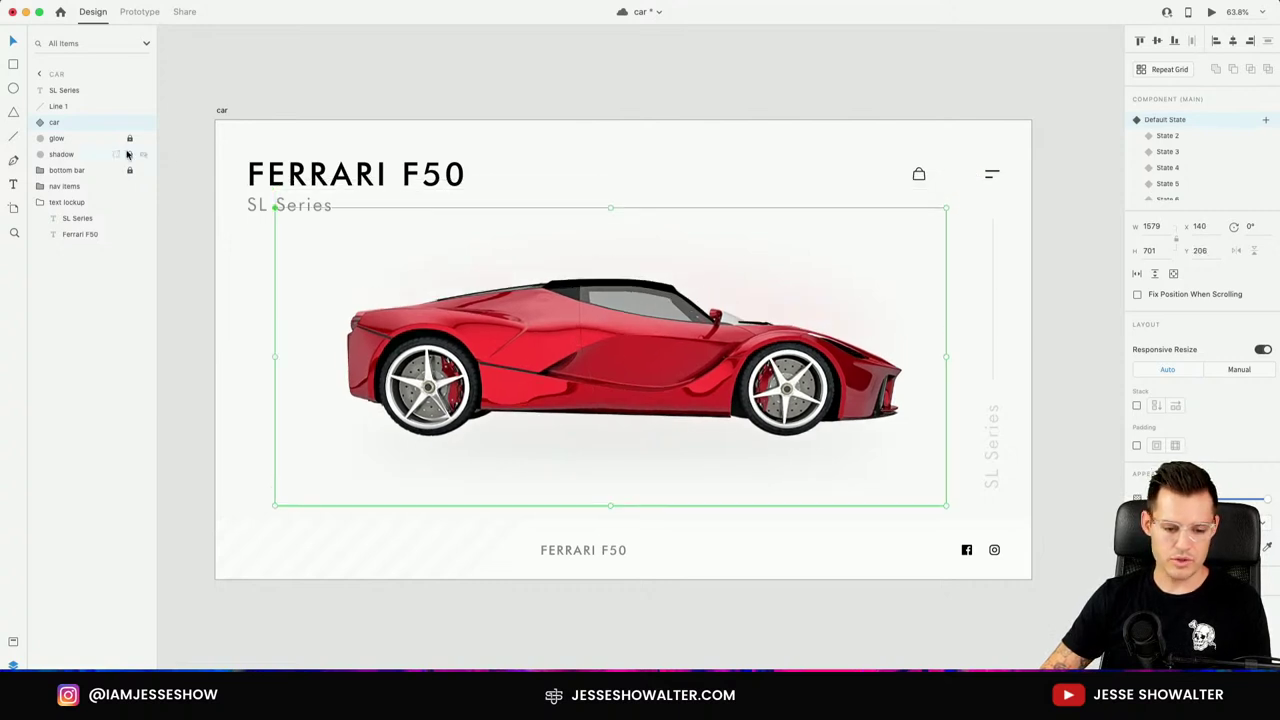
Unlock the glow and shadow and move them up together with the car to Y 166.
shift+click(76, 155)
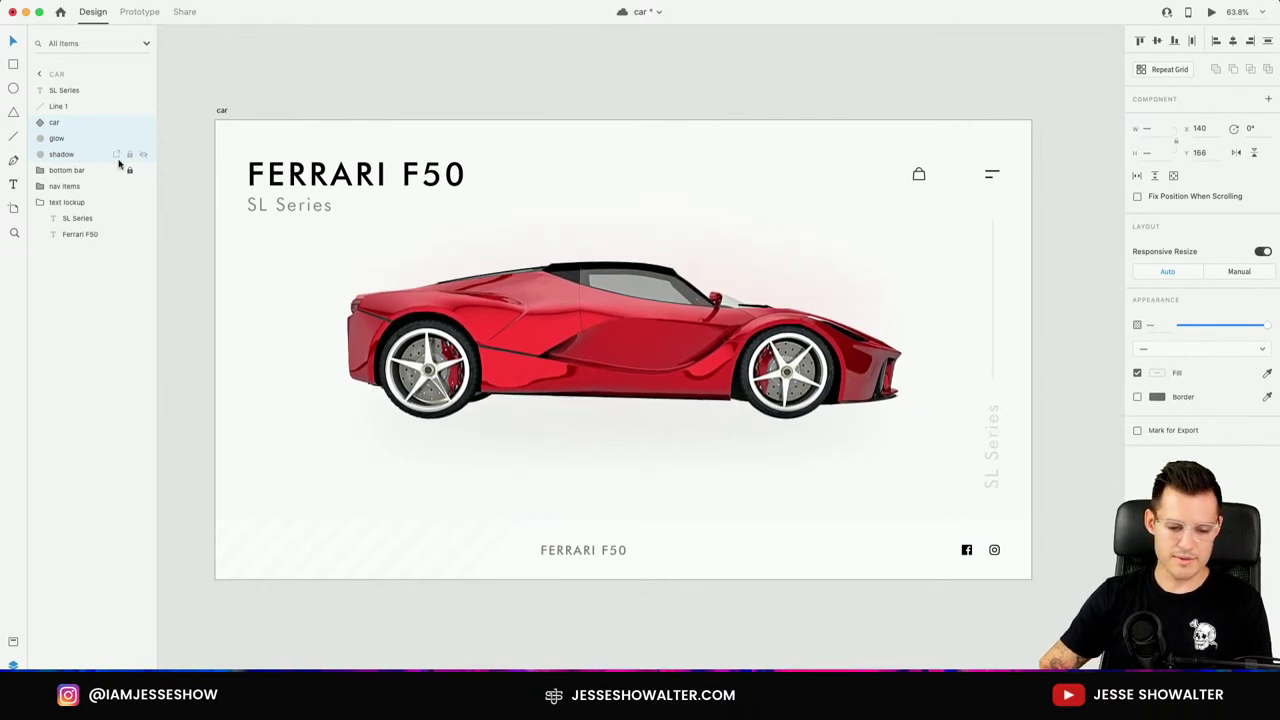
click(170, 122)
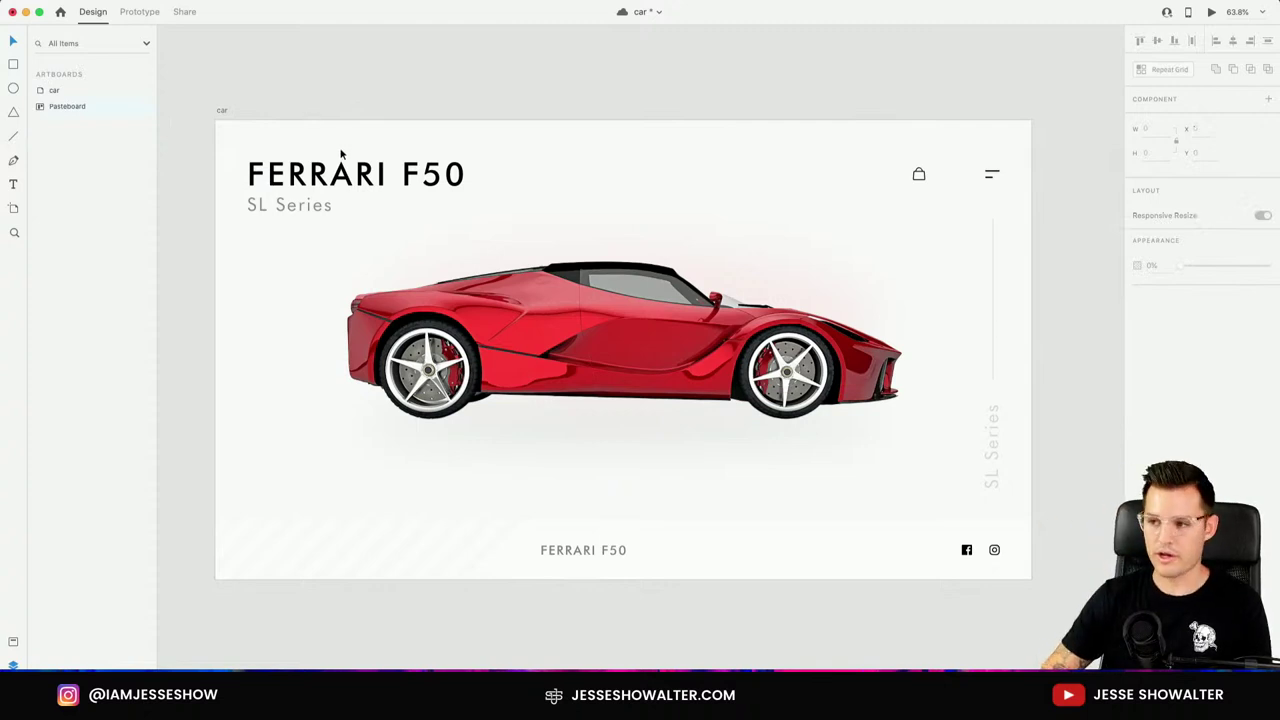
Paste a copy of the FERRARI F50 heading between the car and the footer bar at X 516, Y 764.
scroll(340, 152, down, 3)
double_click(321, 62)
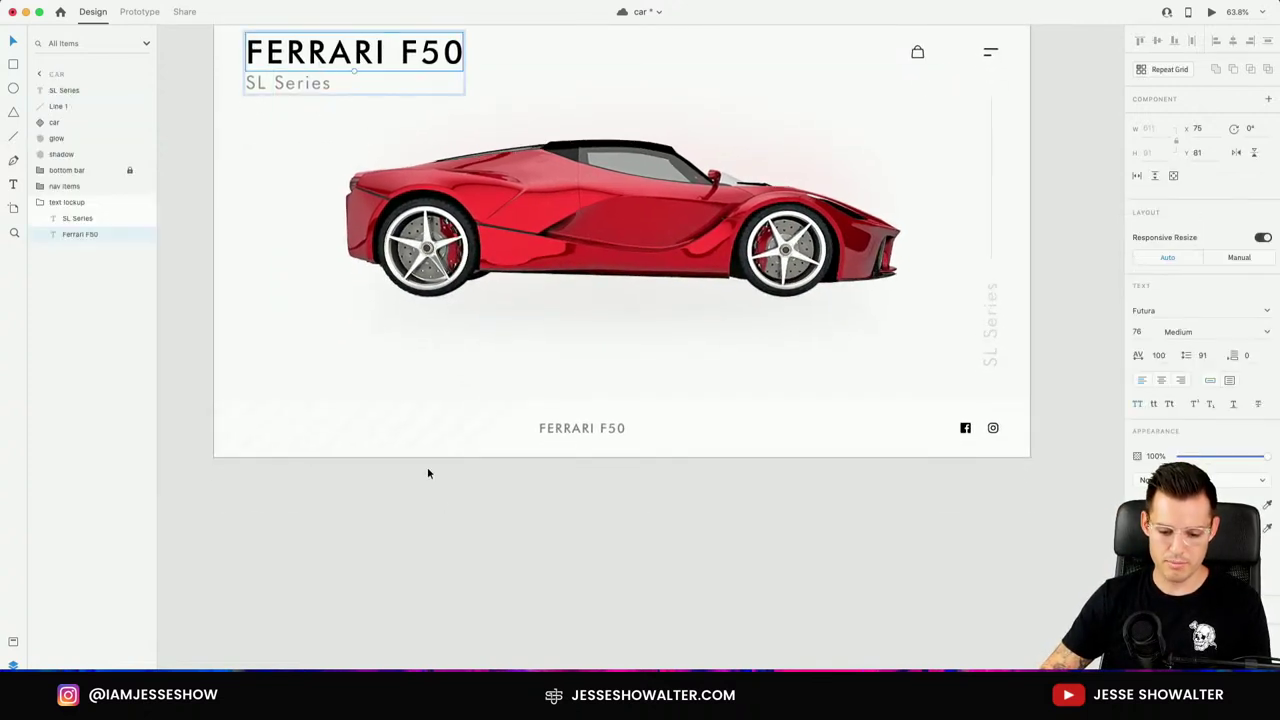
click(446, 509)
scroll(439, 518, up, 5)
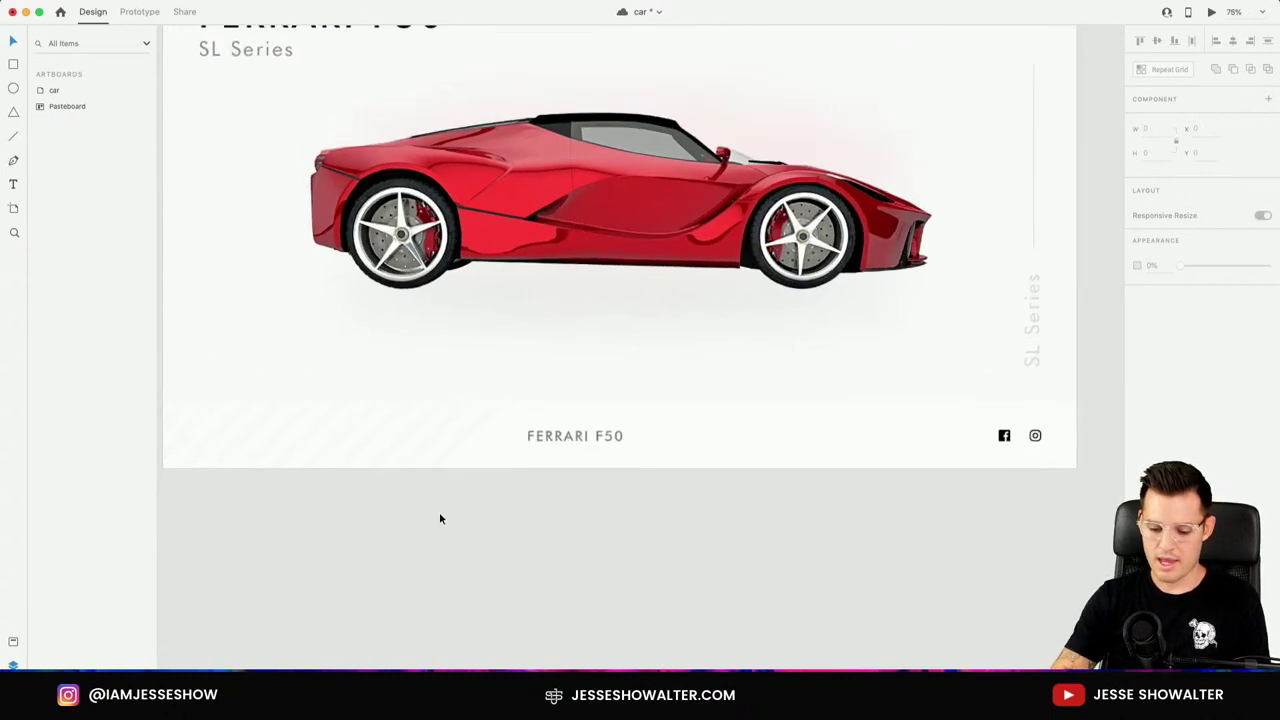
key(ctrl+v)
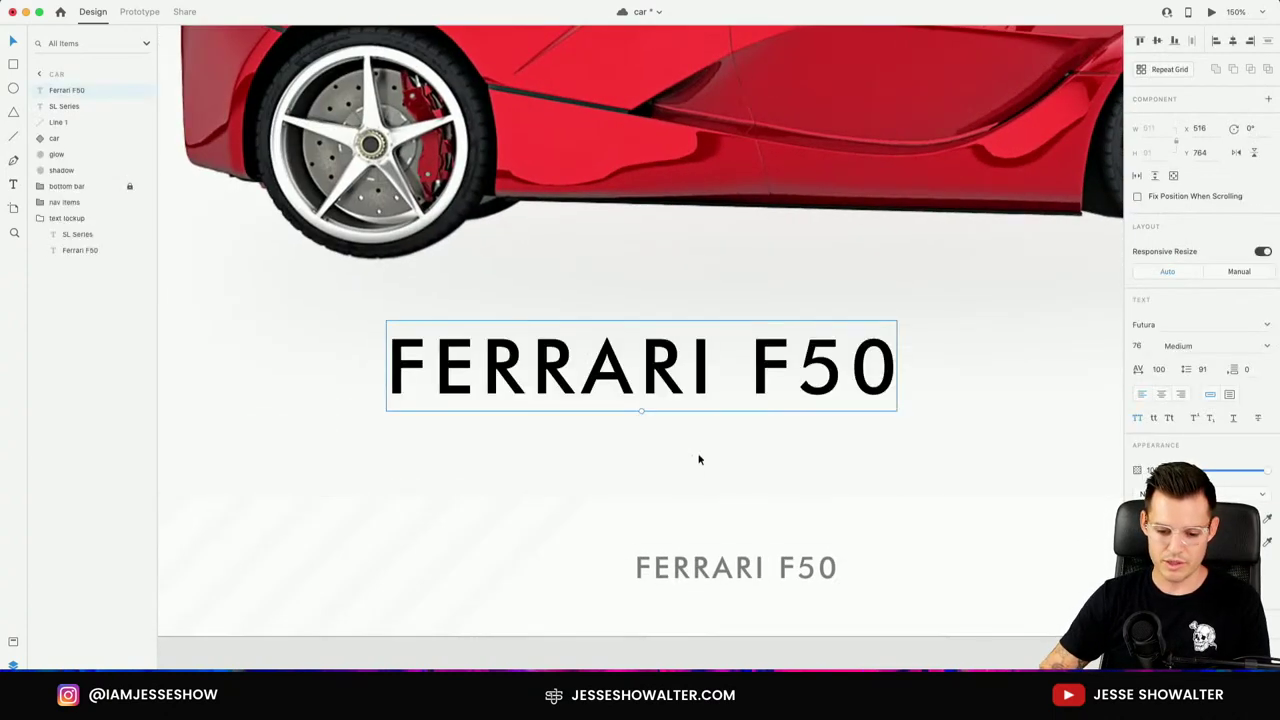
Change the pasted heading's text to 01 and shrink it to size 57 at X 527, Y 780.
double_click(603, 370)
text(012)
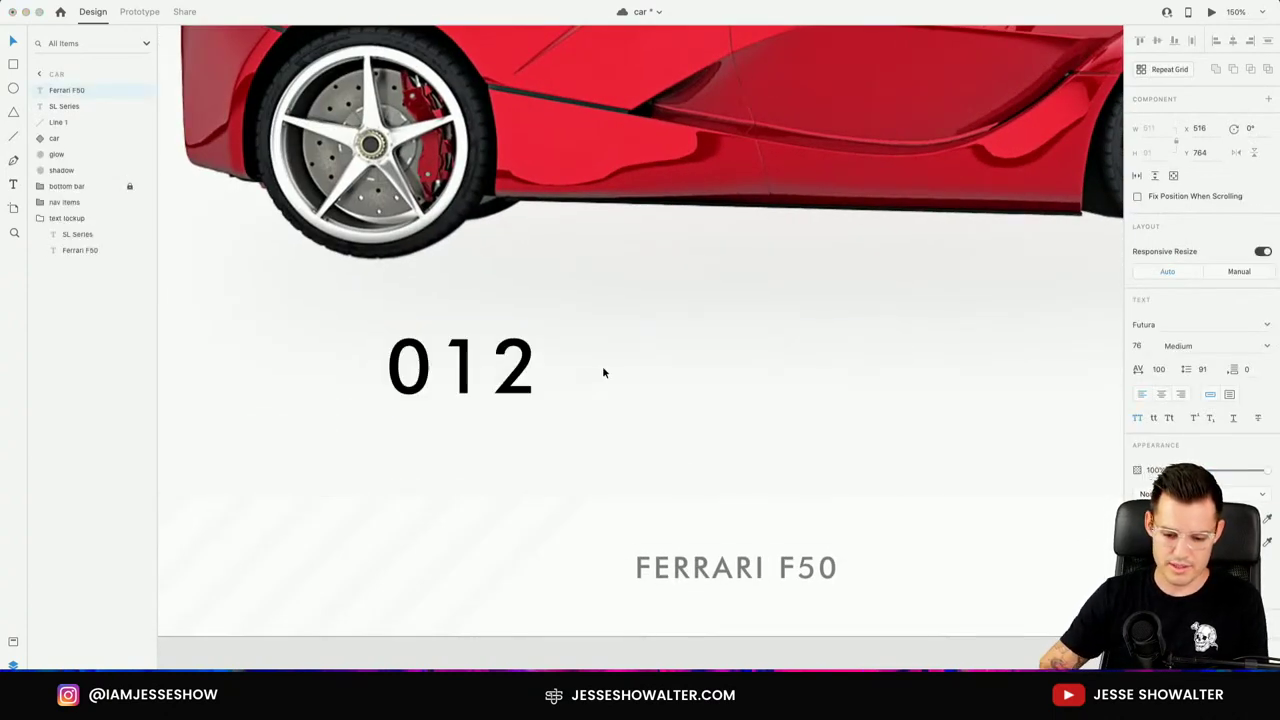
key(BackSpace)
key(Escape)
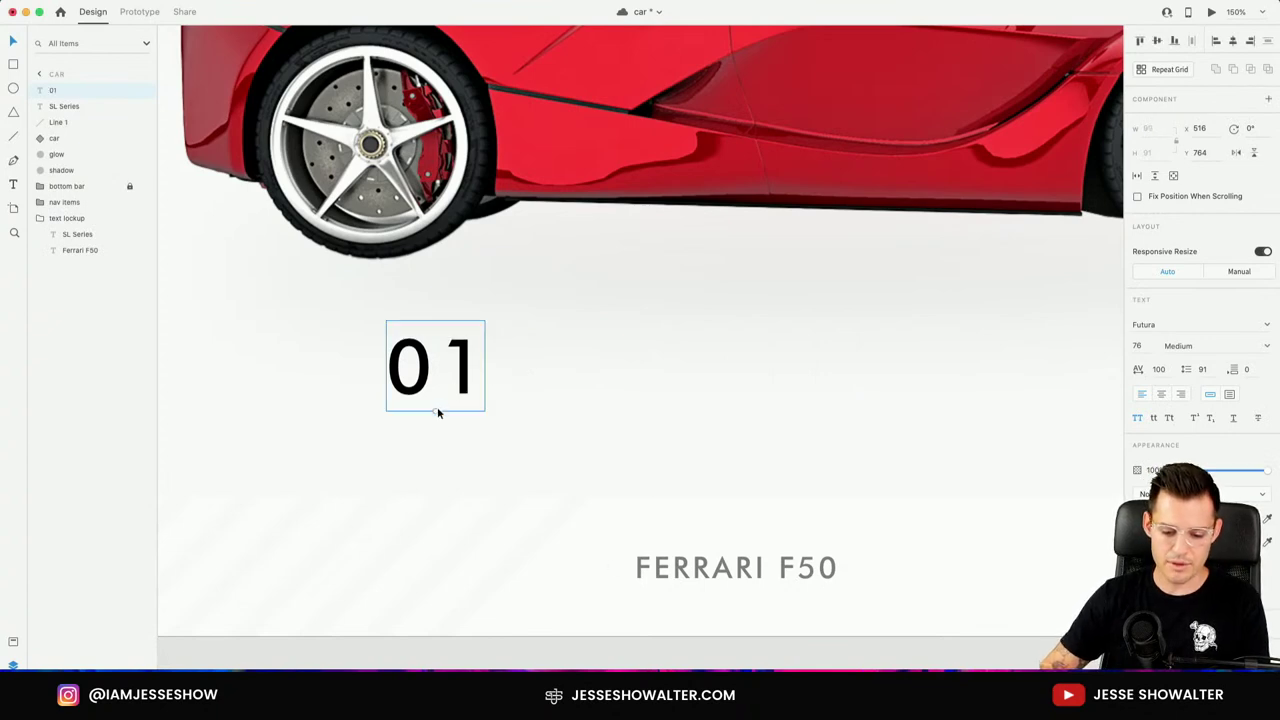
drag(437, 410, 448, 378)
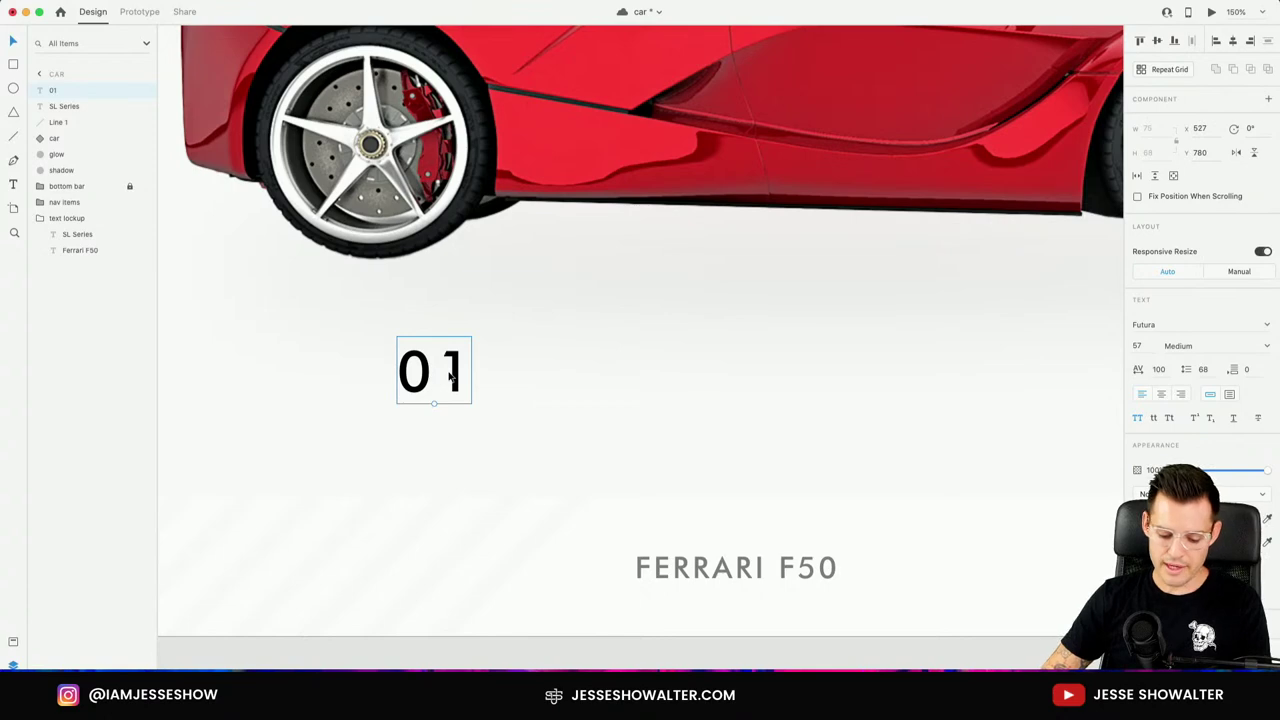
Draw a 706 × 9 bar beside the 01 at X 646, Y 805, with corner radius 130, no border and fill #EAEAEA.
key(super+1)
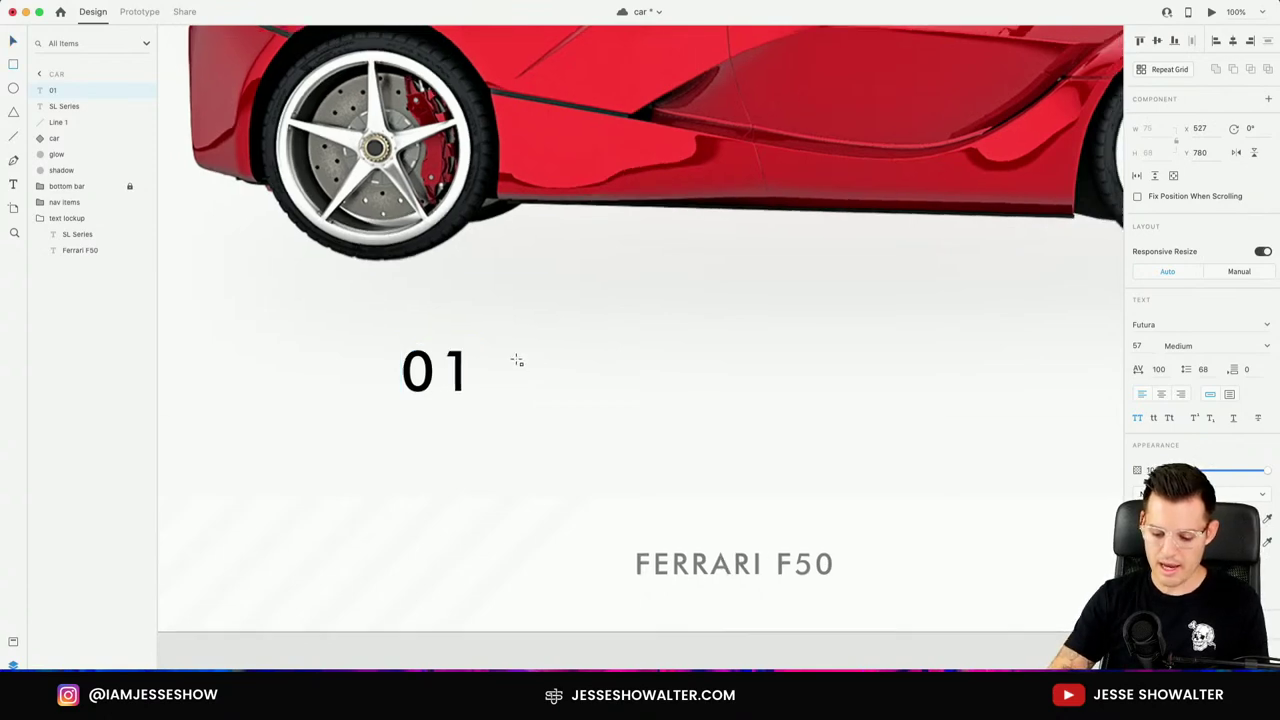
drag(515, 367, 896, 364)
key(r)
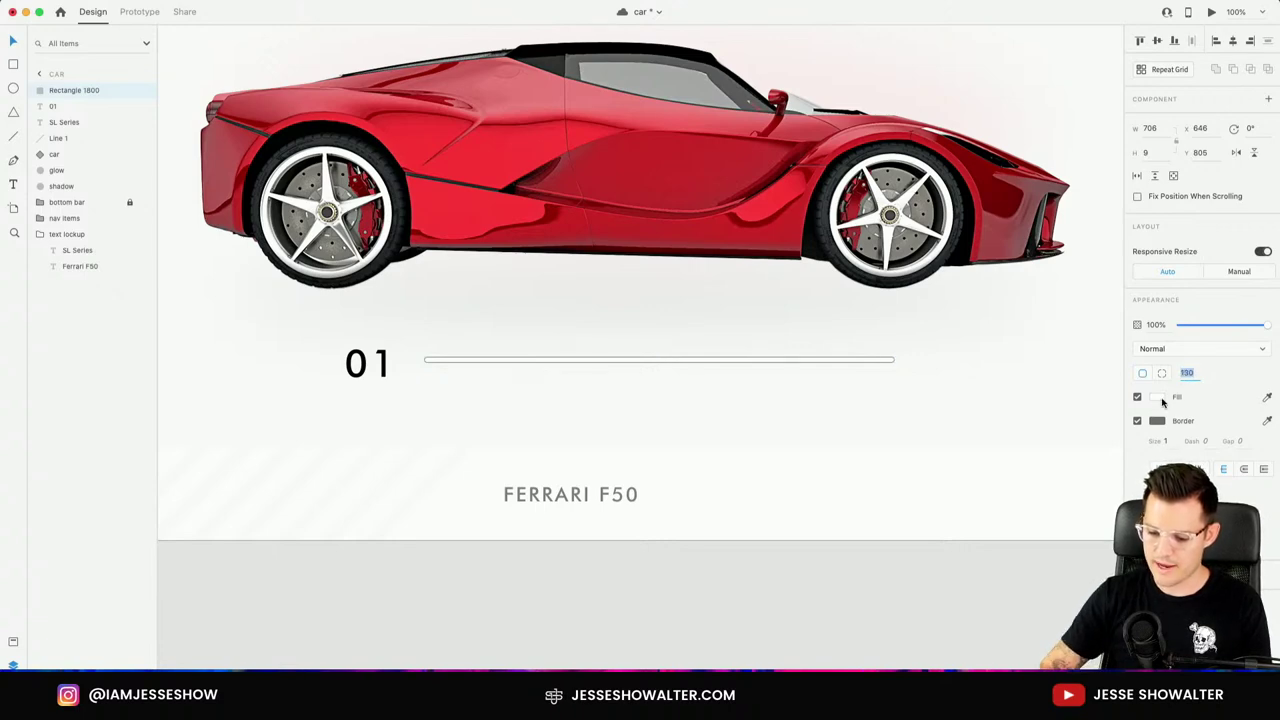
click(1137, 421)
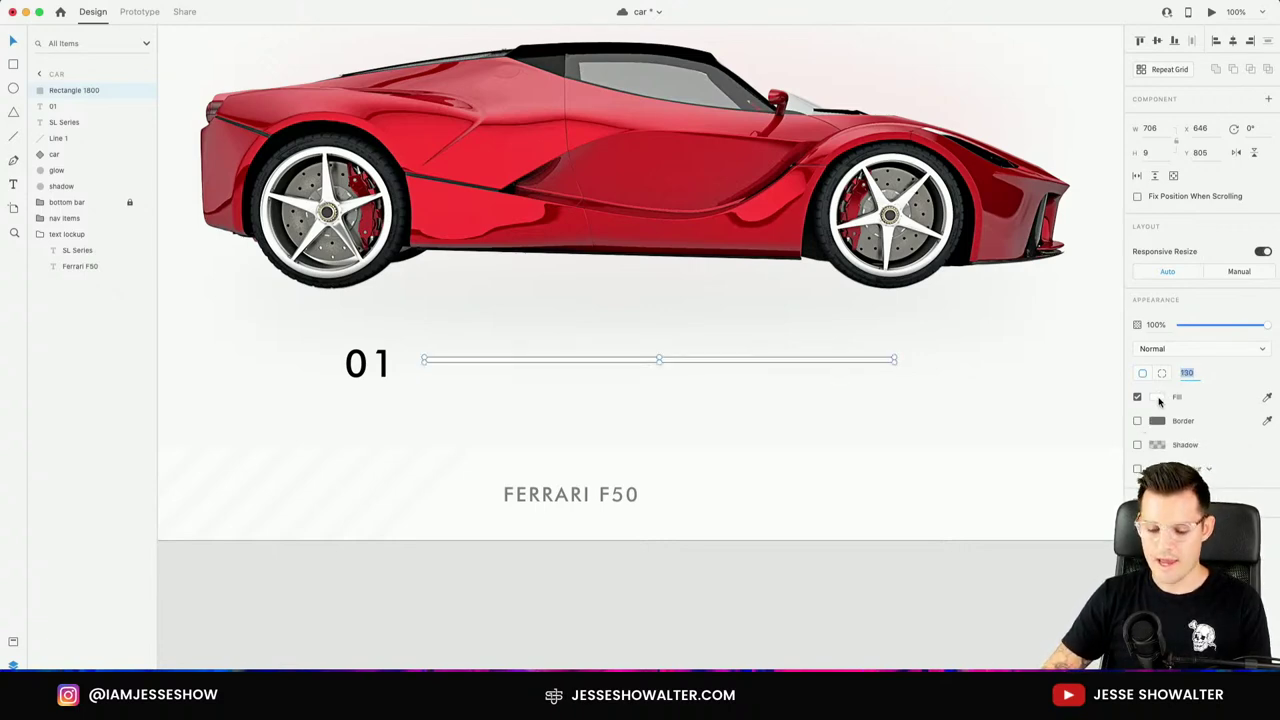
click(1158, 398)
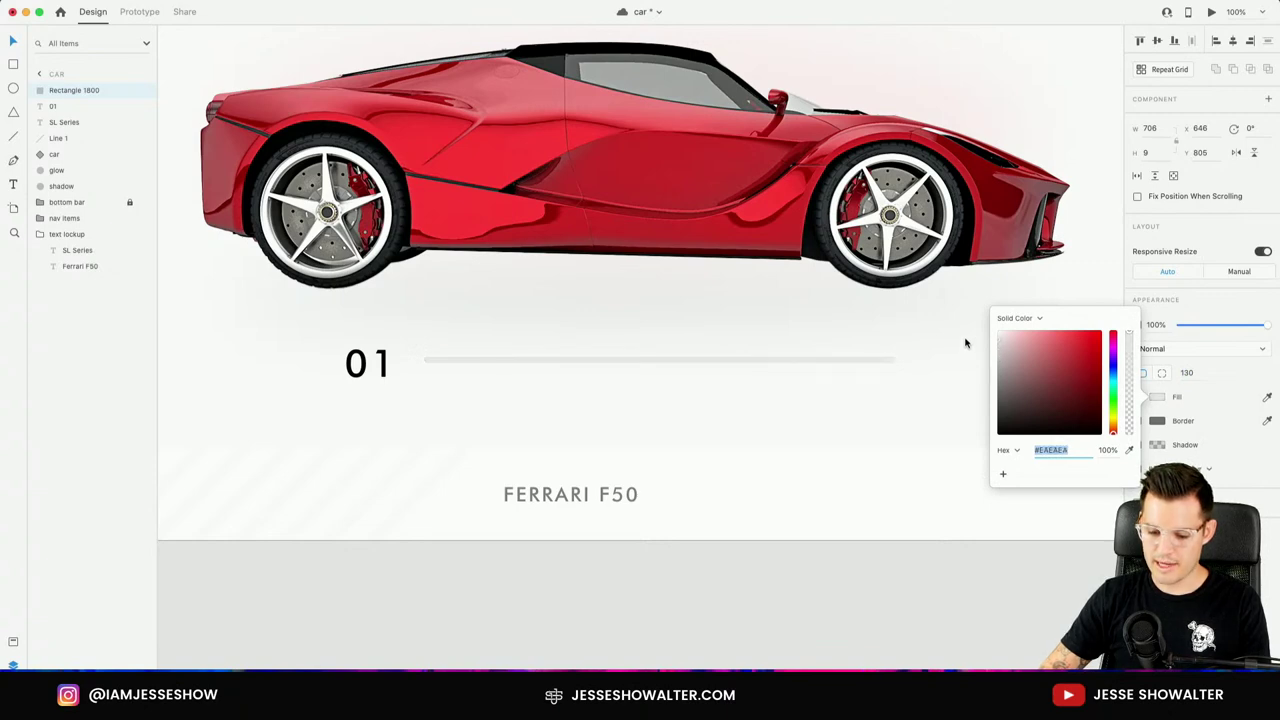
Duplicate the light grey bar beside the 01 and place the copy exactly over the original at X 646, Y 805.
click(820, 351)
click(813, 360)
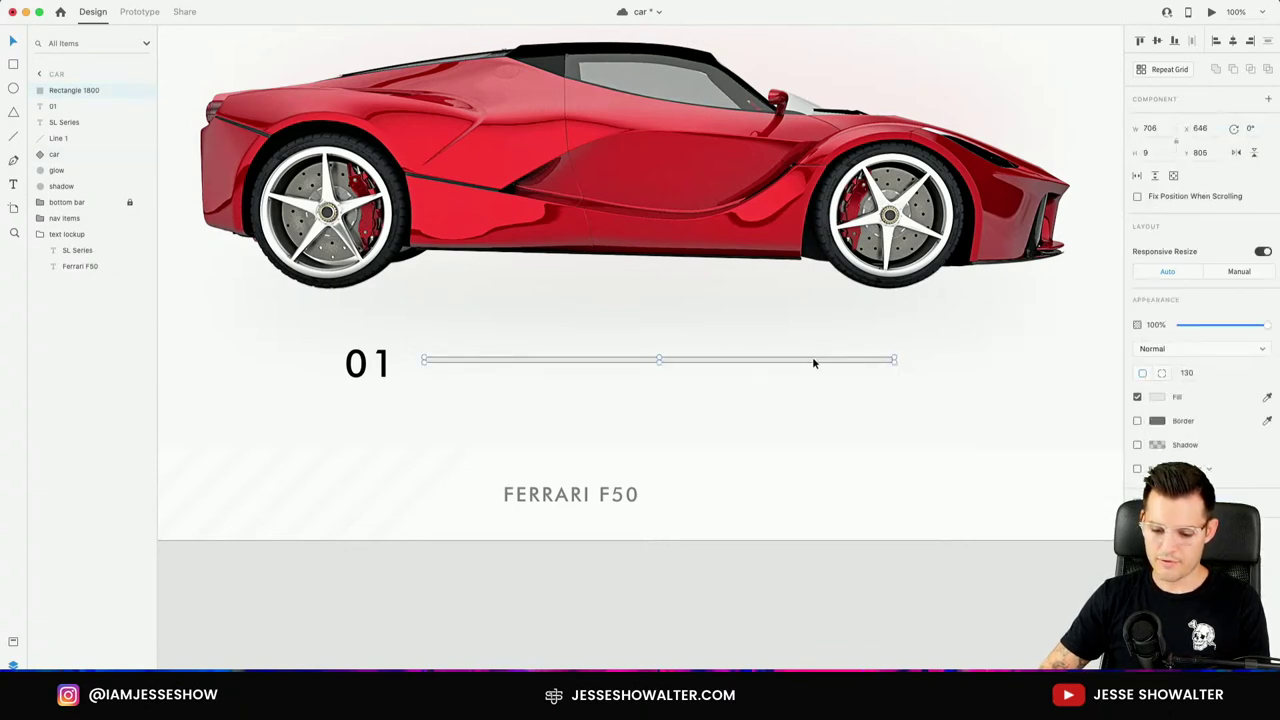
key(super+equal)
key(super+d)
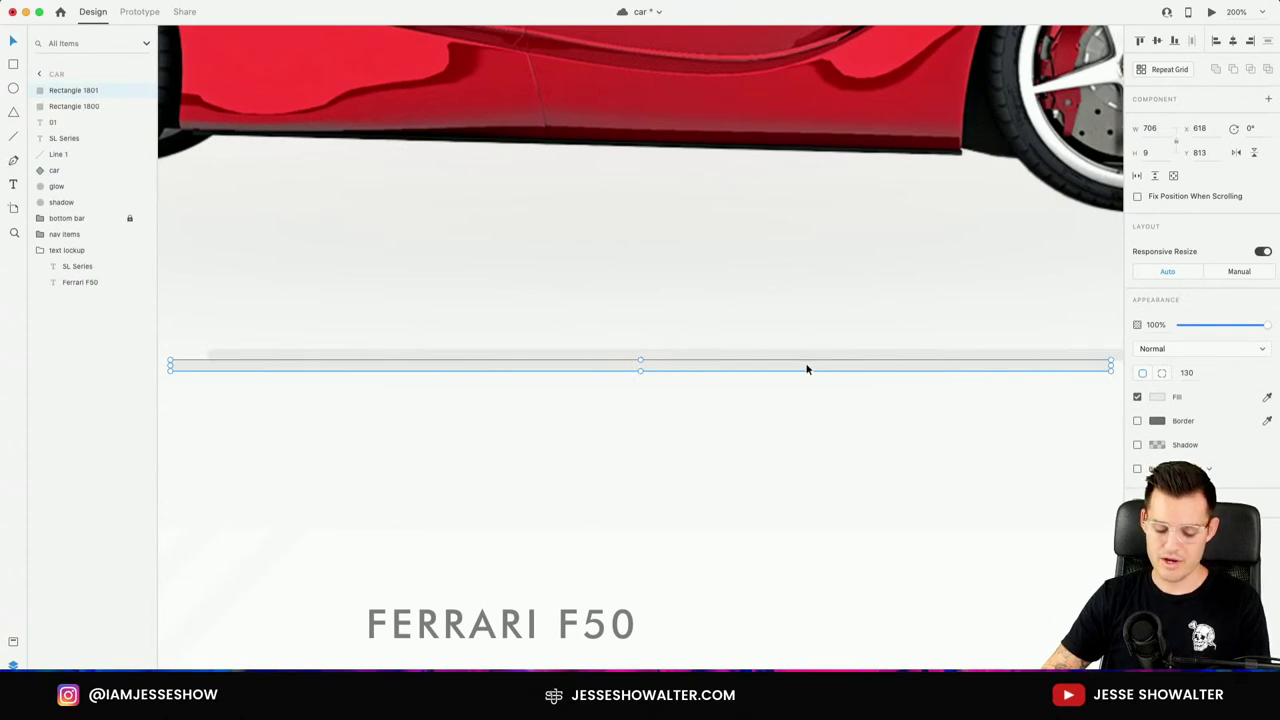
drag(803, 370, 840, 357)
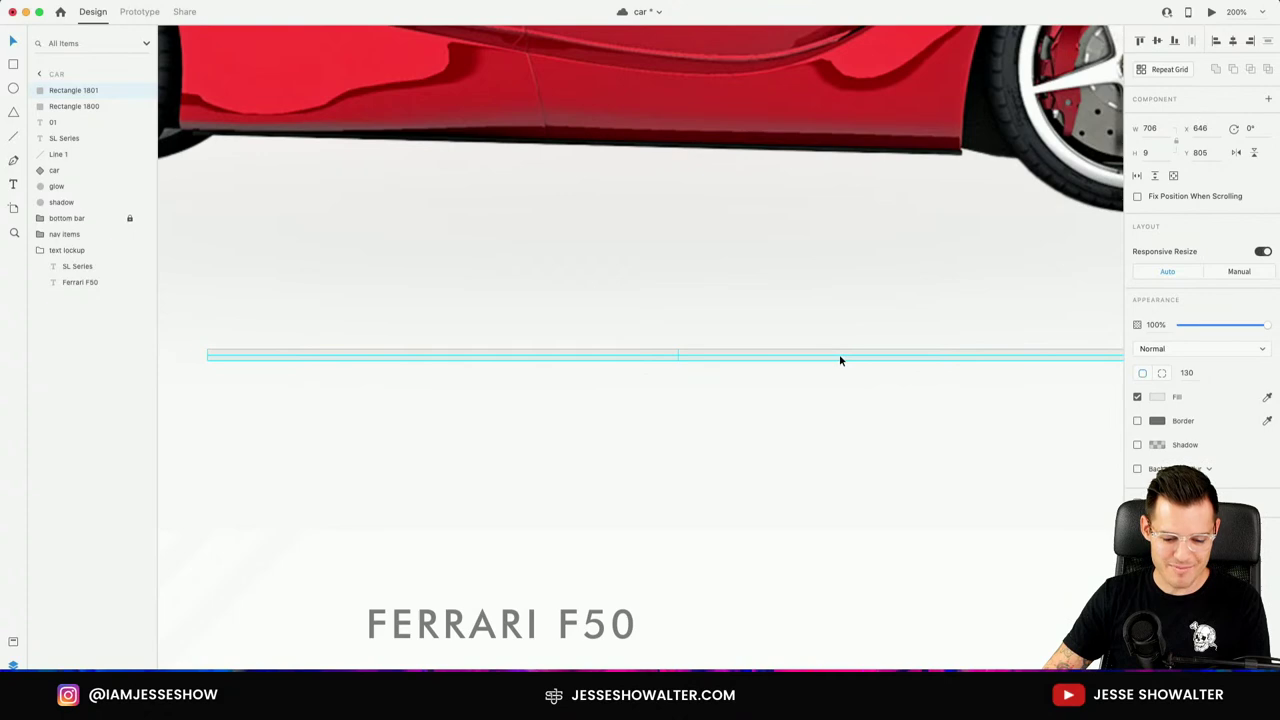
Change the duplicated bar's fill to a darker grey.
click(1157, 397)
drag(1016, 356, 994, 358)
click(942, 365)
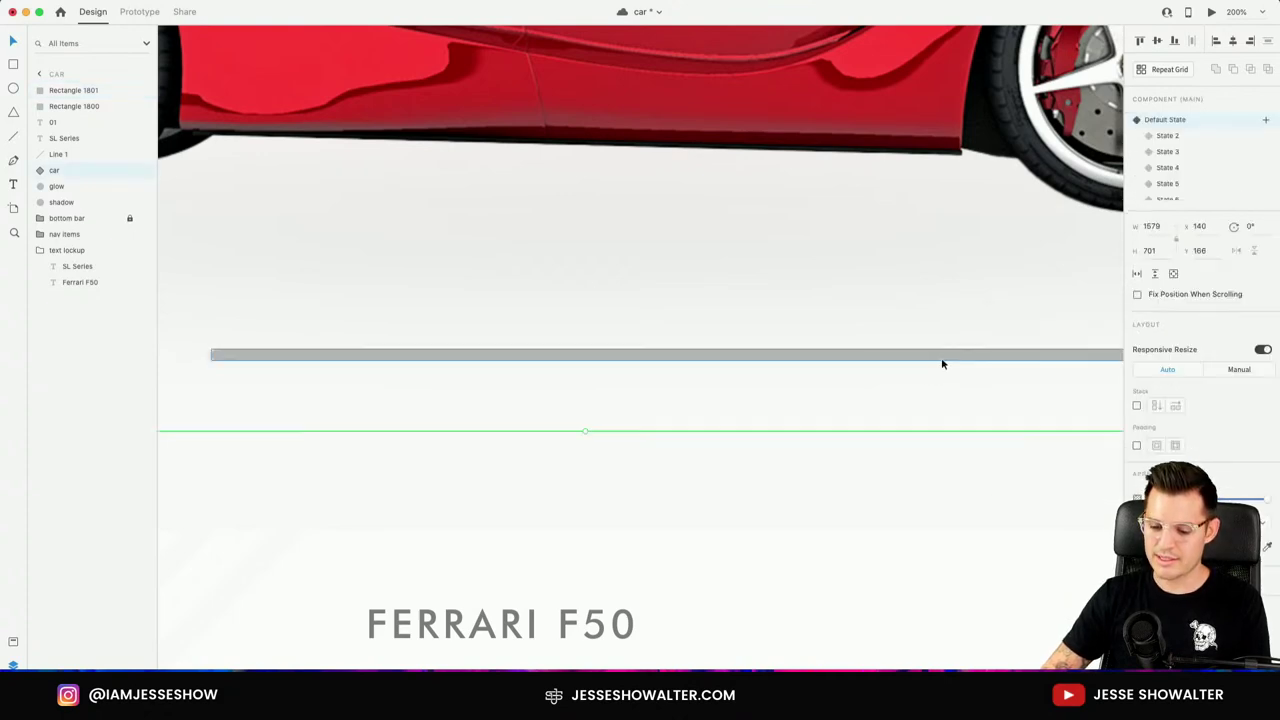
Try shortening the darker grey bar to 89 wide from its far end, and undo the resizing.
click(974, 357)
scroll(1035, 379, right, 3)
drag(1050, 367, 585, 383)
scroll(383, 369, left, 5)
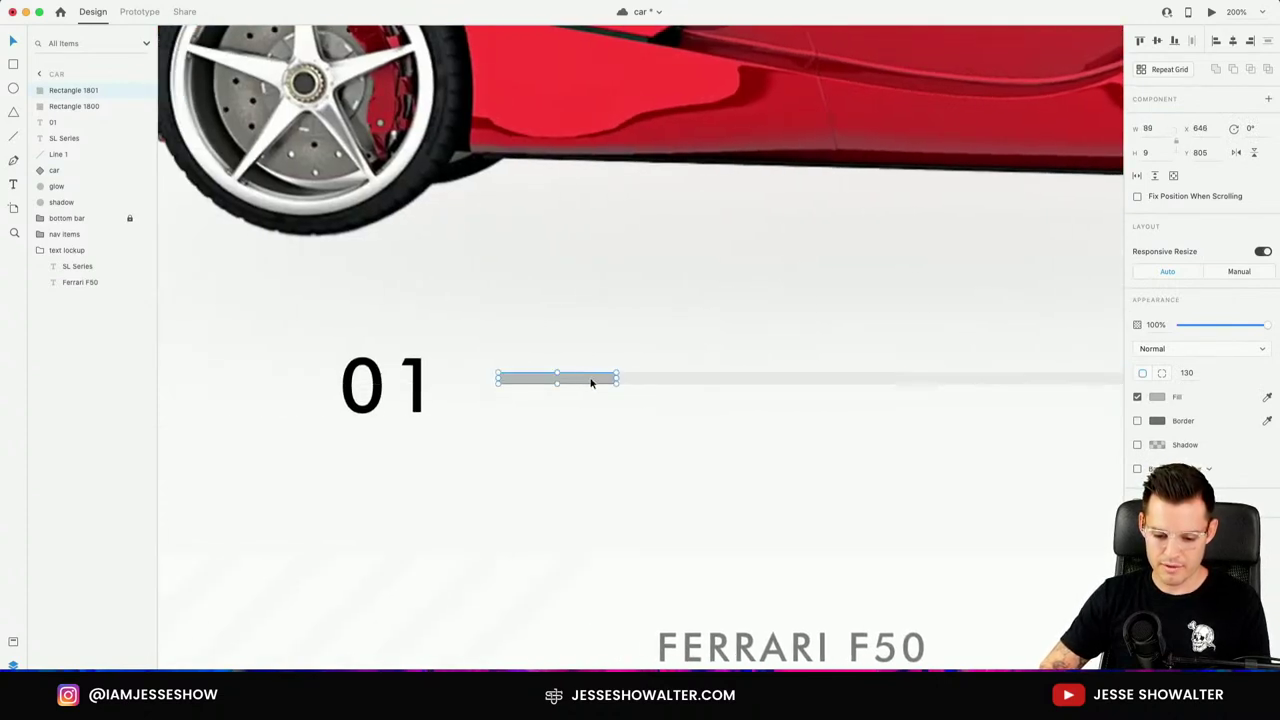
key(super+1)
key(super+z)
key(super+z)
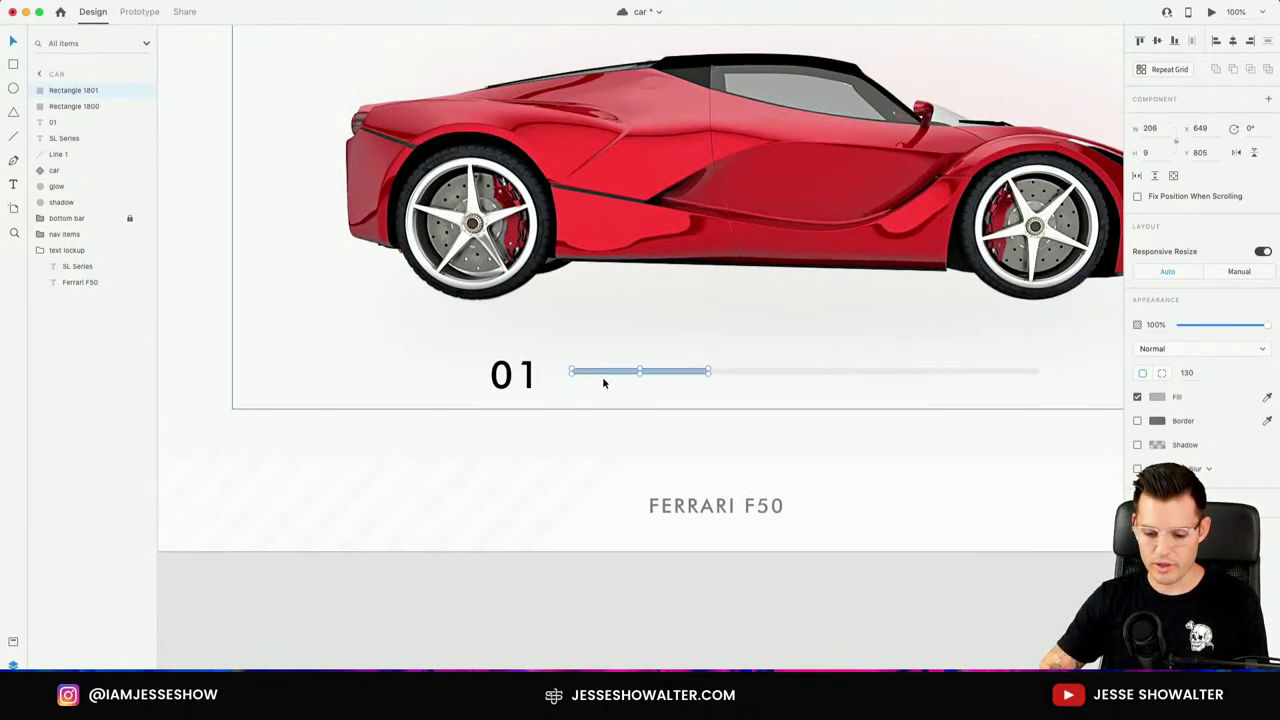
Set the darker grey bar's width to 78.44 so it fills only the first part of the track.
click(720, 390)
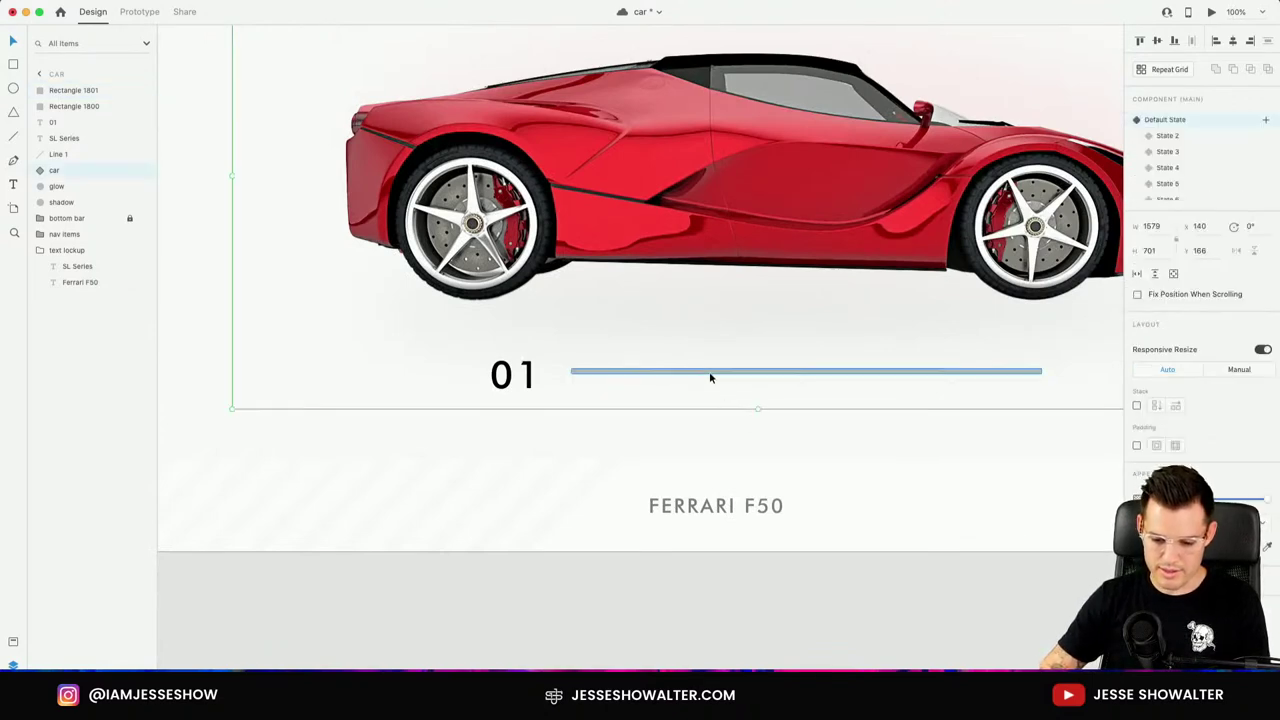
click(710, 372)
shift+click(72, 107)
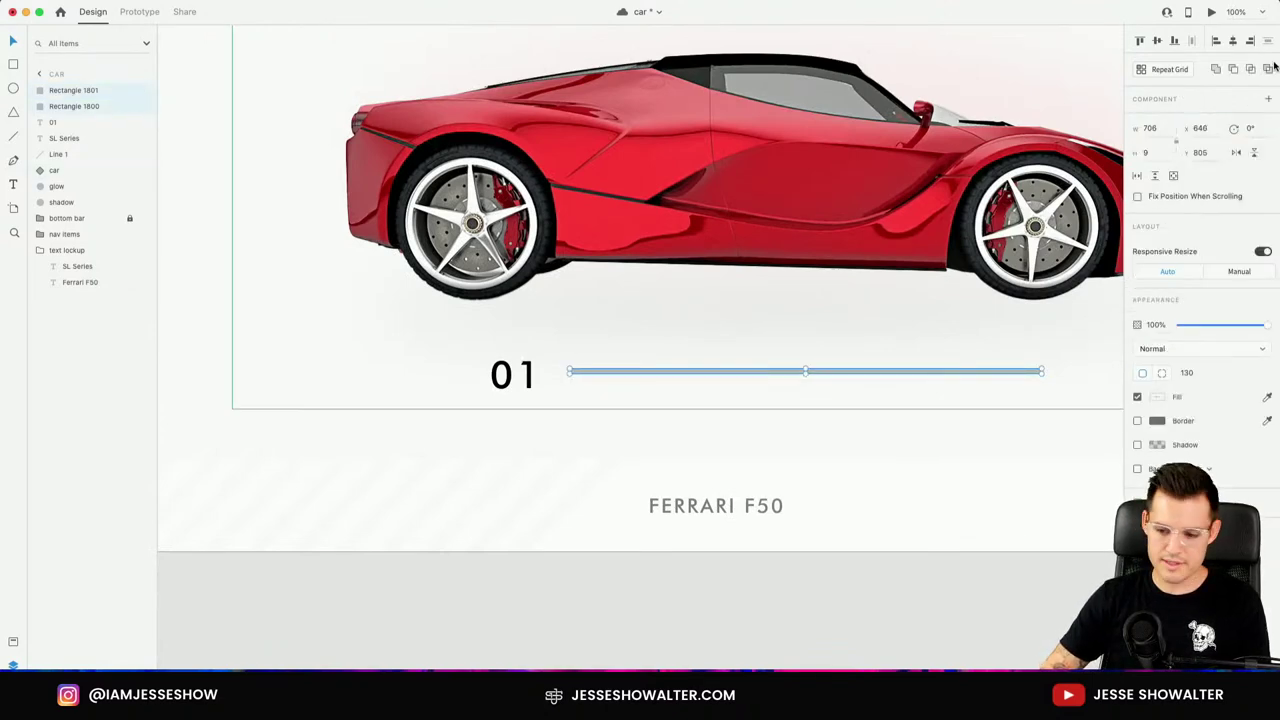
click(1001, 546)
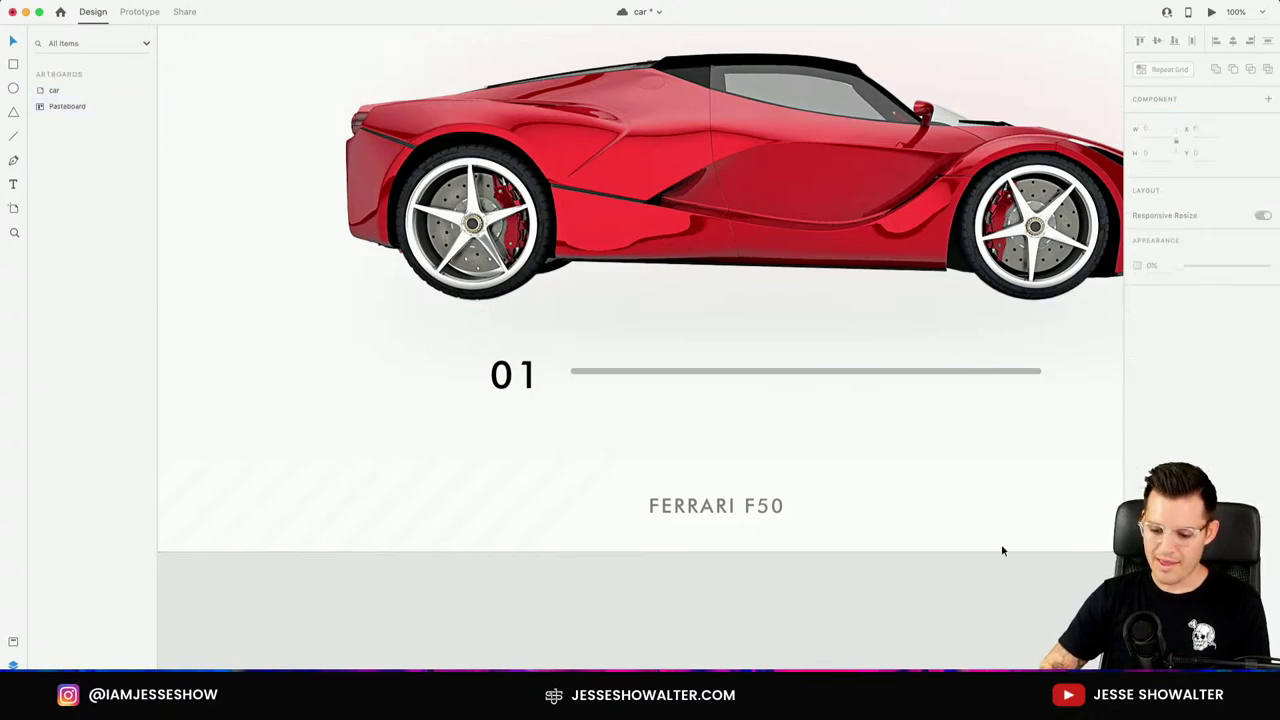
click(983, 373)
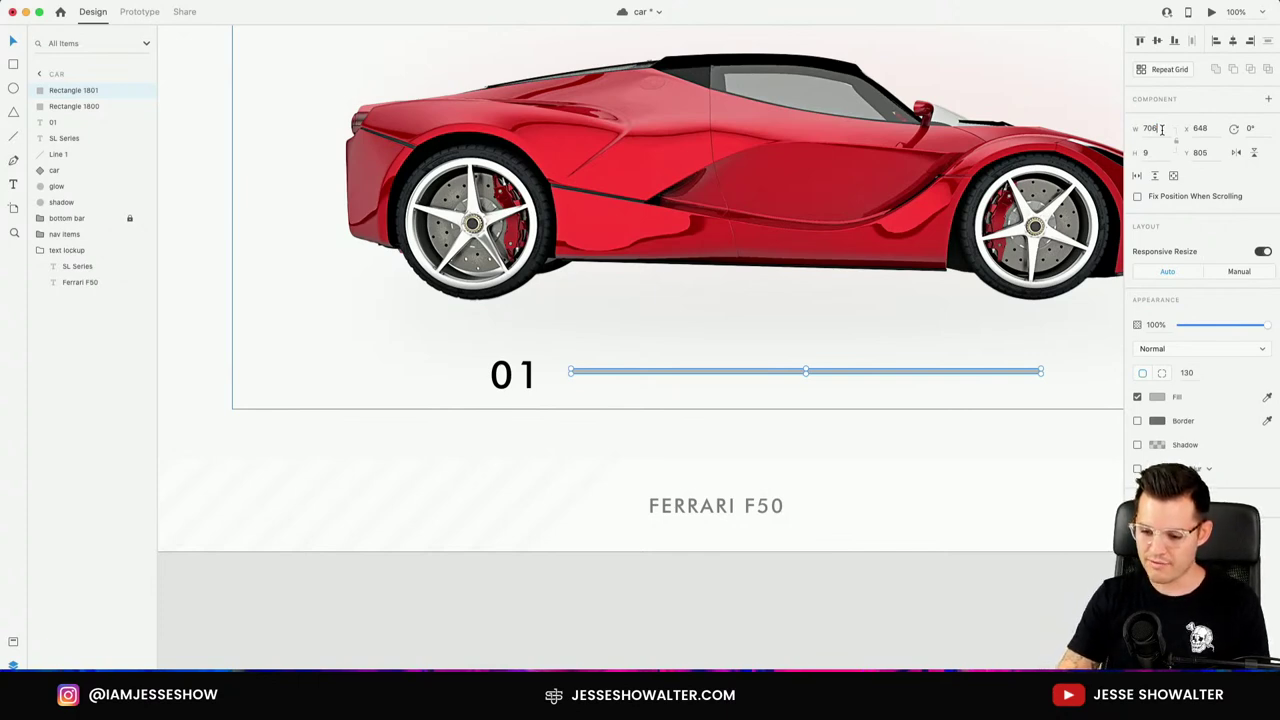
key(Return)
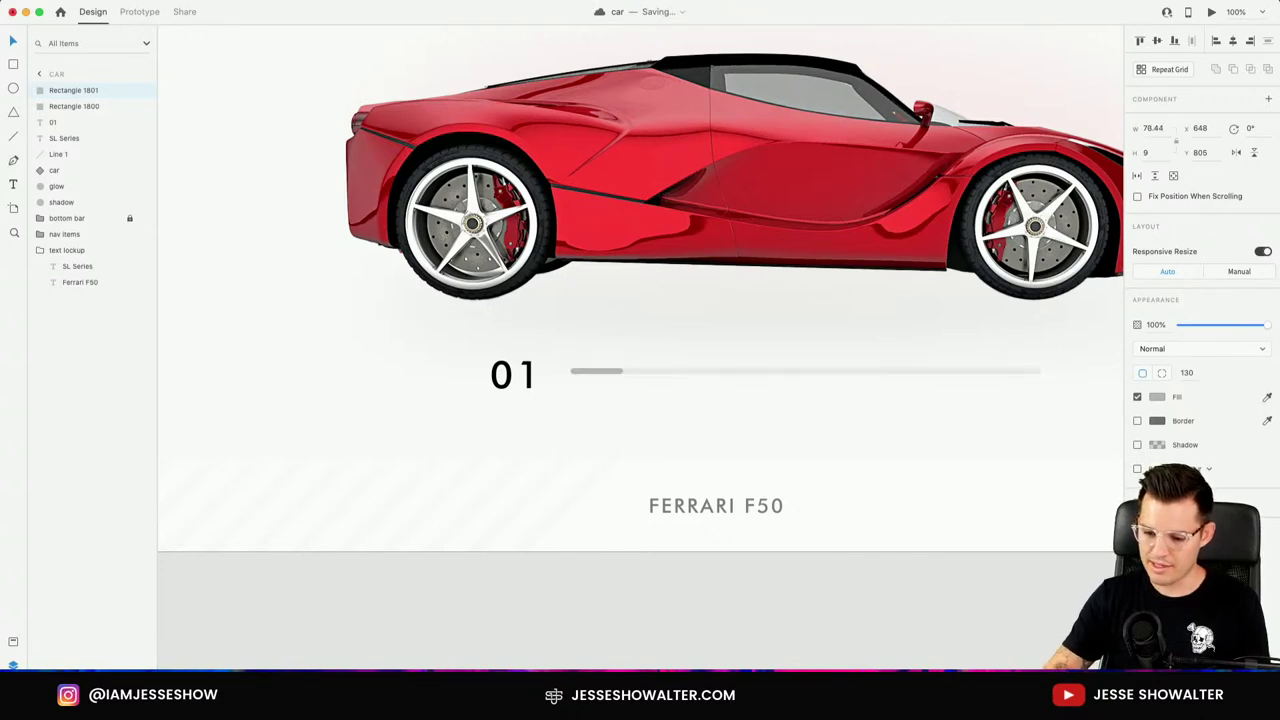
Select the short darker grey bar at the start of the slider track.
click(846, 620)
drag(846, 620, 627, 634)
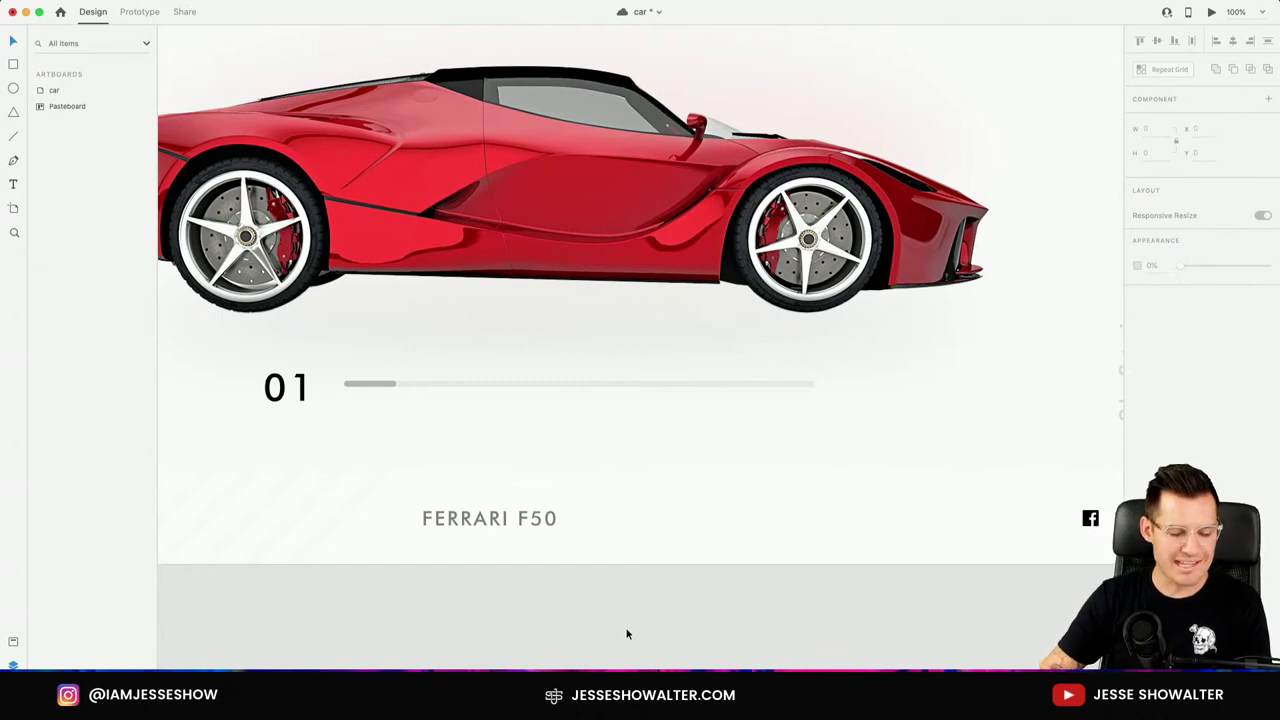
click(388, 385)
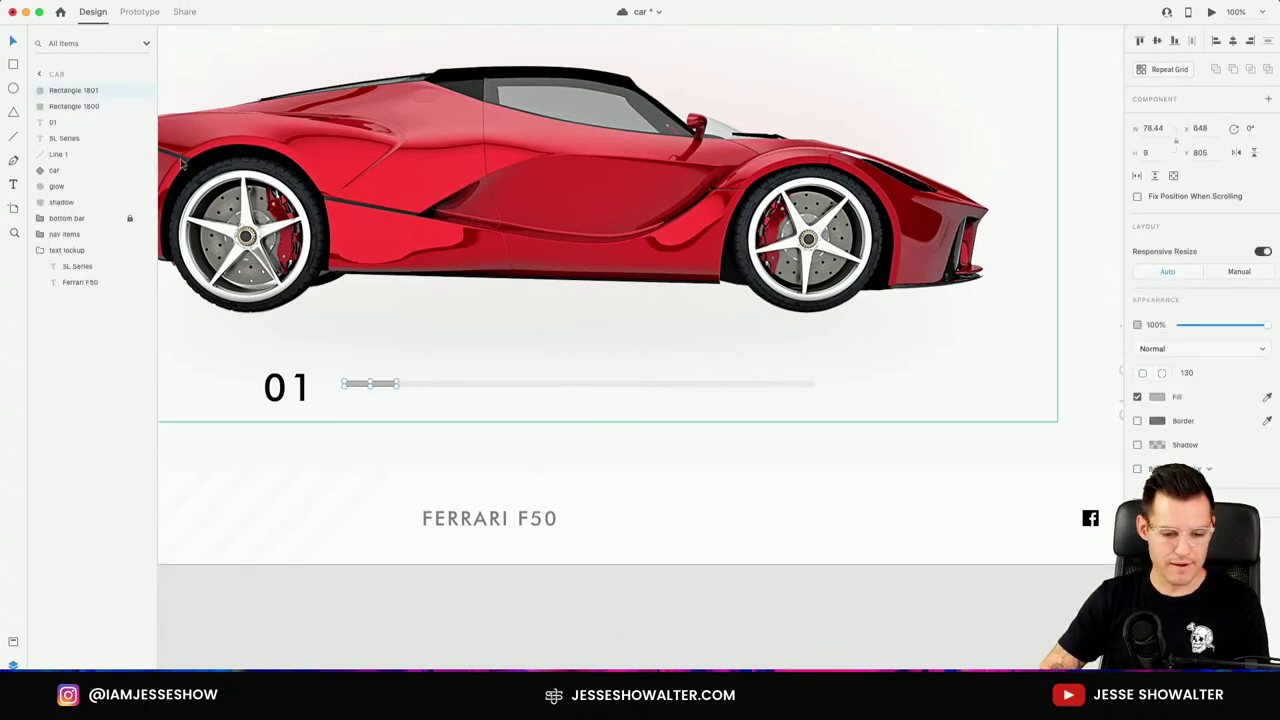
Rename the short dark rectangle's layer to progress and the long light rectangle's layer to bar.
double_click(61, 91)
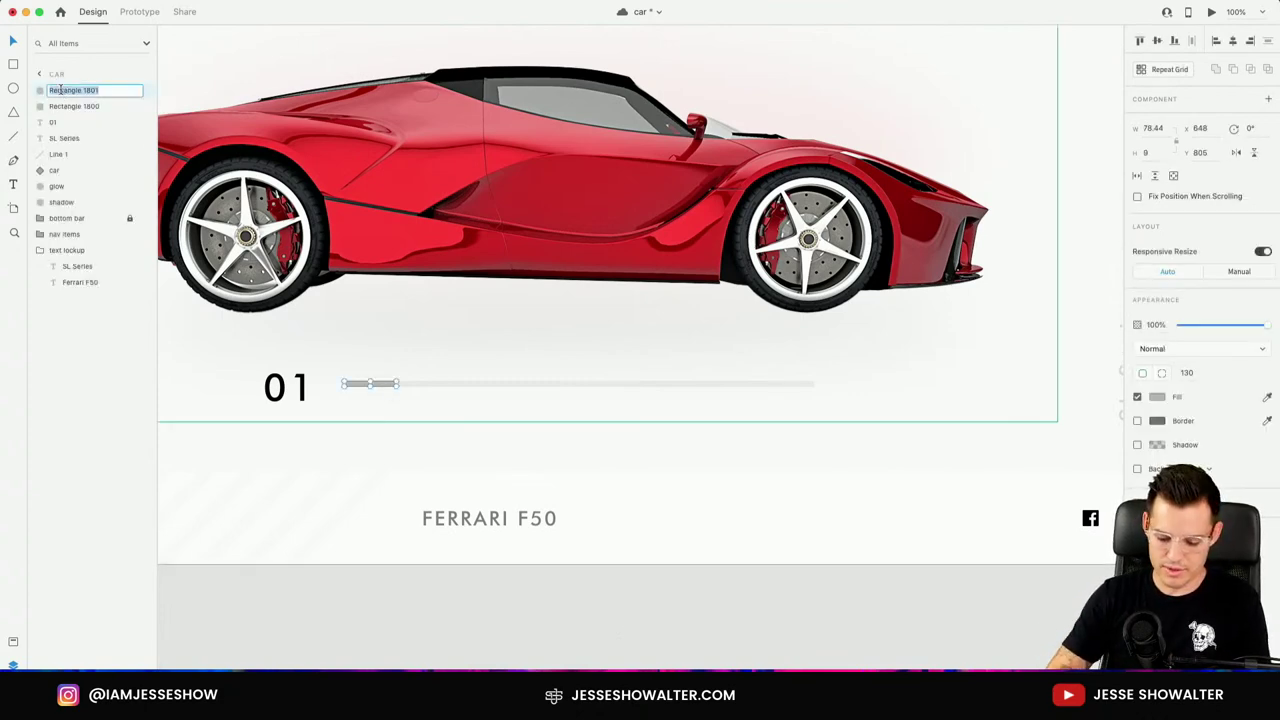
text(progress)
key(Return)
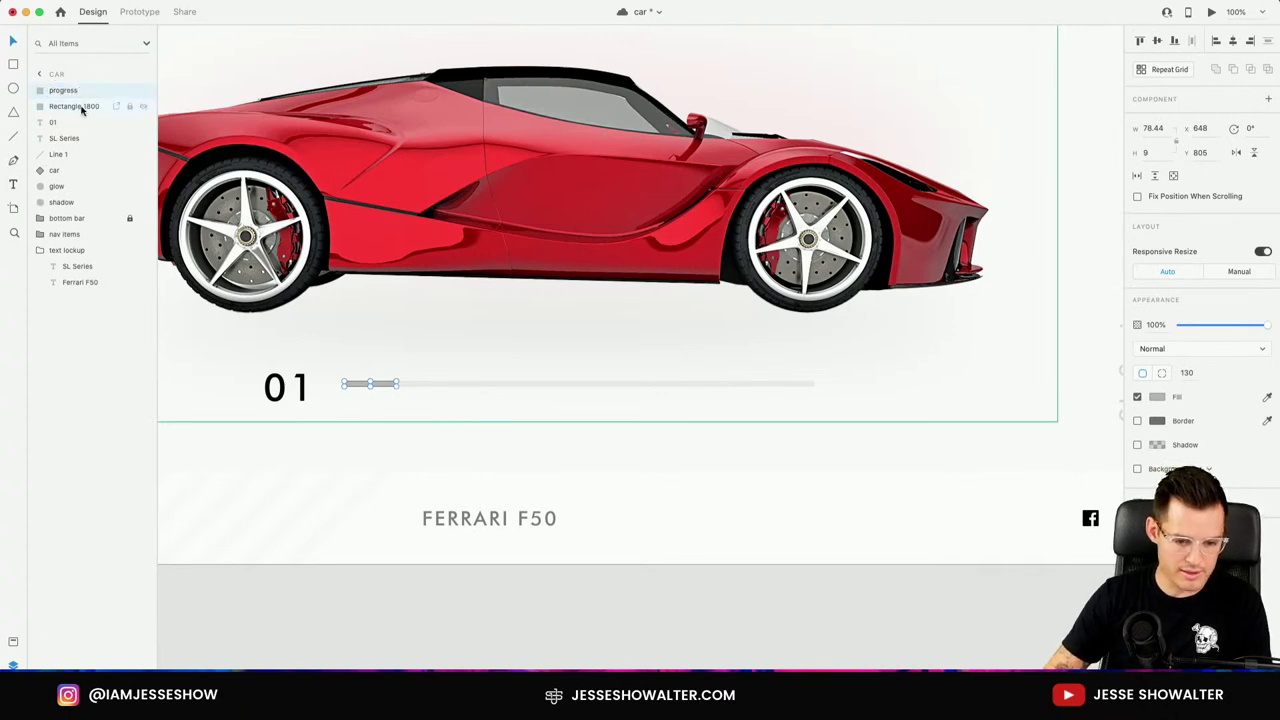
double_click(80, 106)
text(bar)
key(Return)
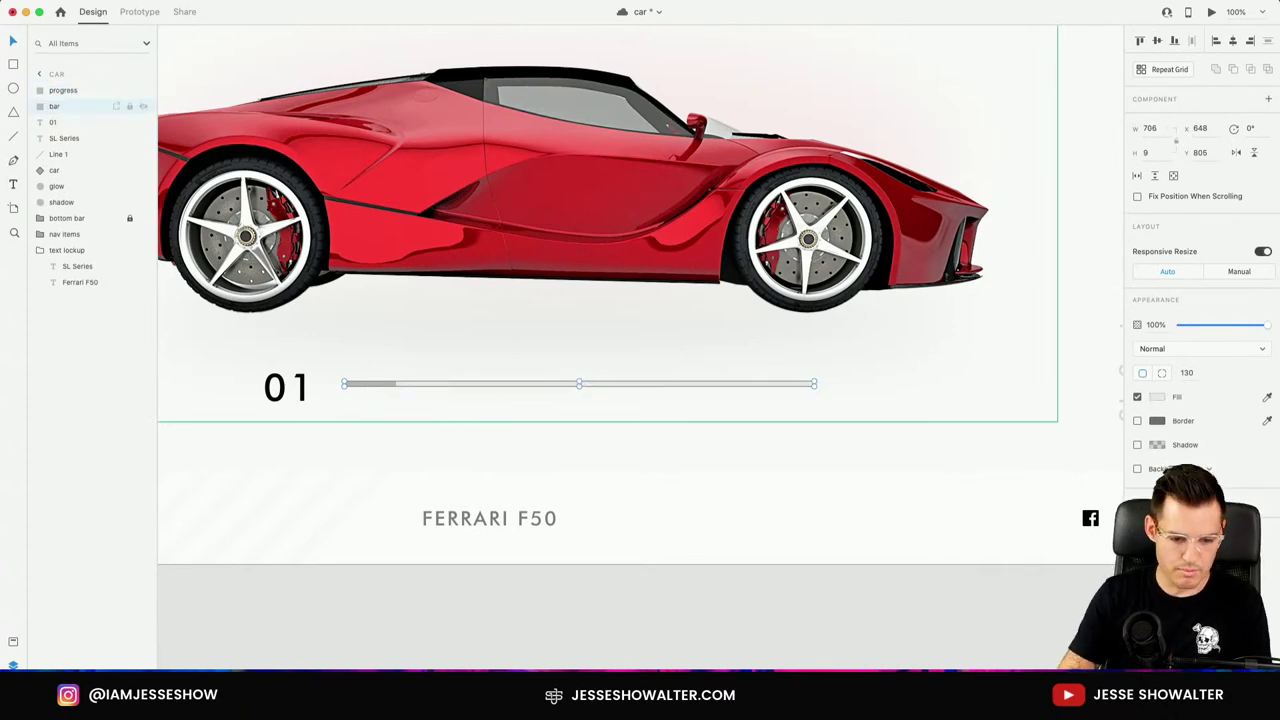
Scale the 01 number text beside the progress bar down to font size 41.
click(78, 122)
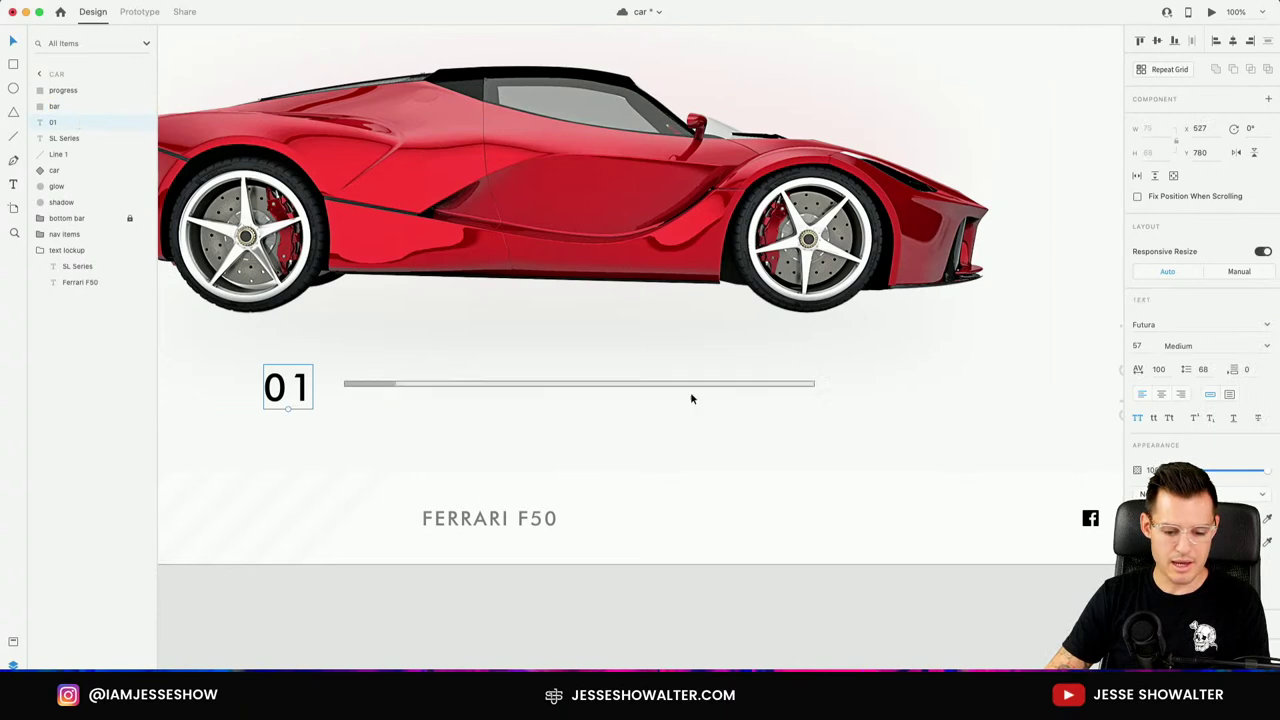
drag(288, 408, 299, 385)
Draw a thin rectangle about 46 × 6 past the end of the progress bar and rotate it to 45°.
scroll(299, 385, up, 5)
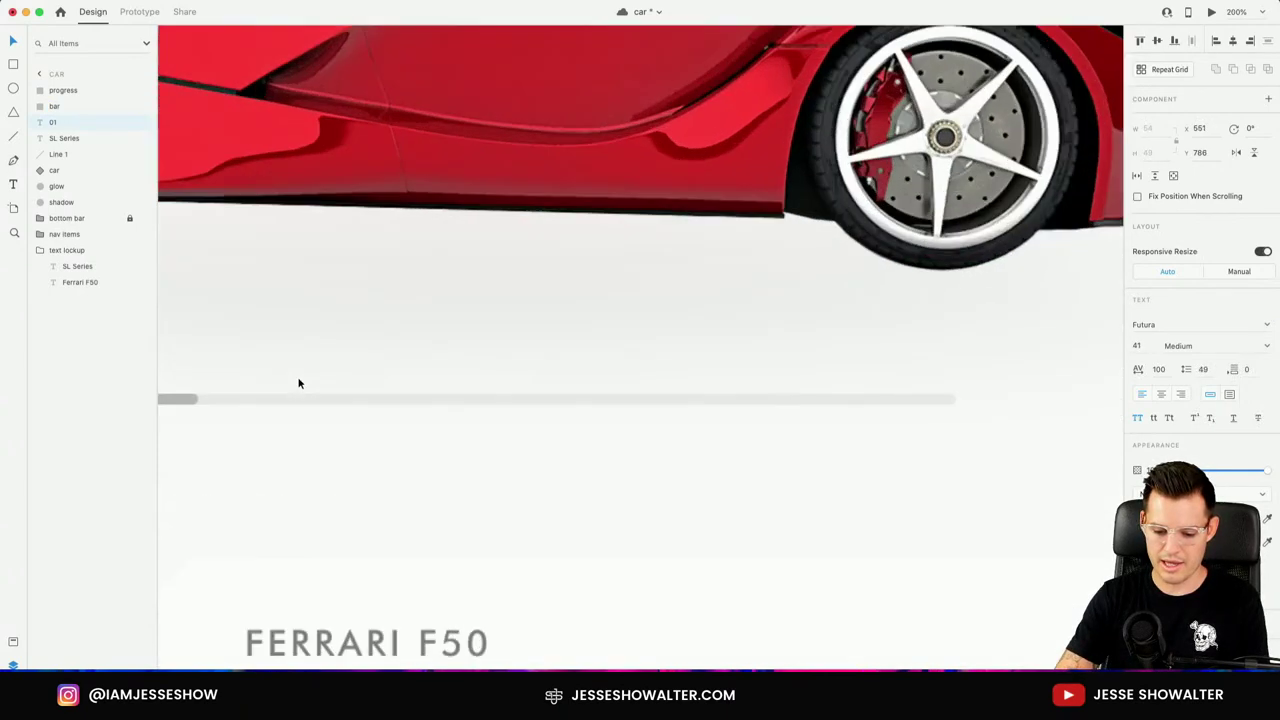
scroll(729, 351, right, 5)
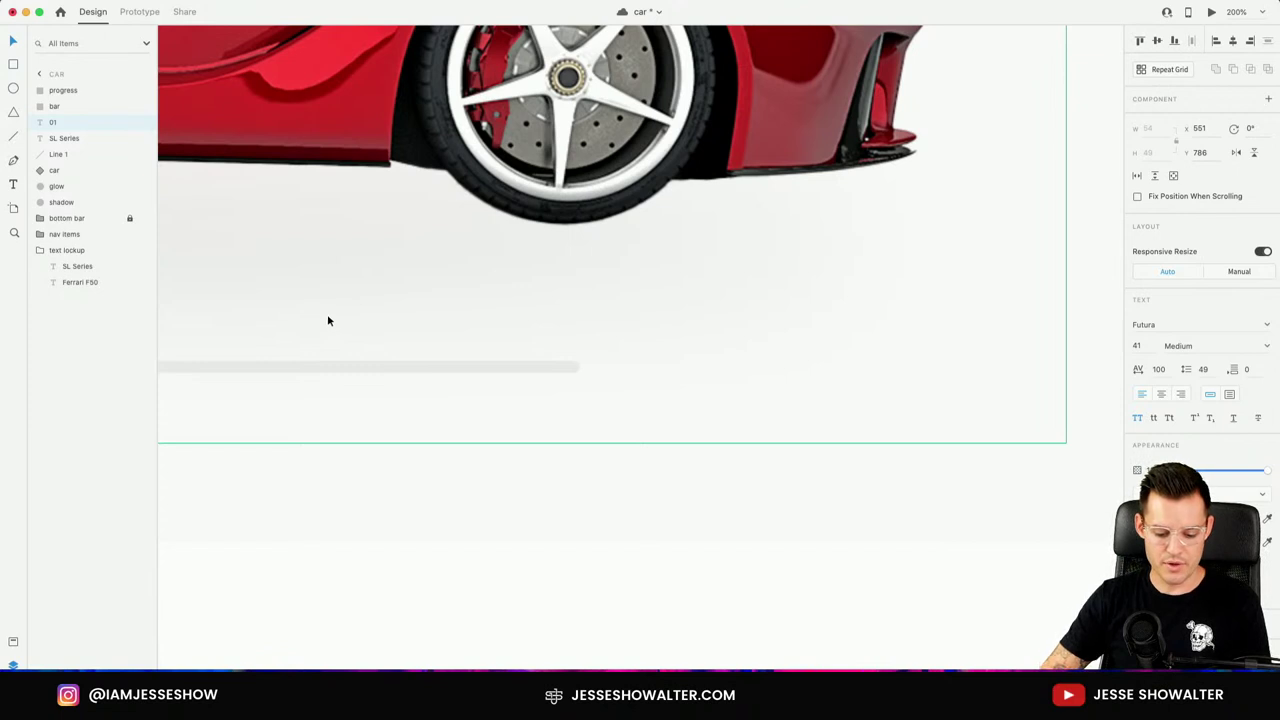
key(r)
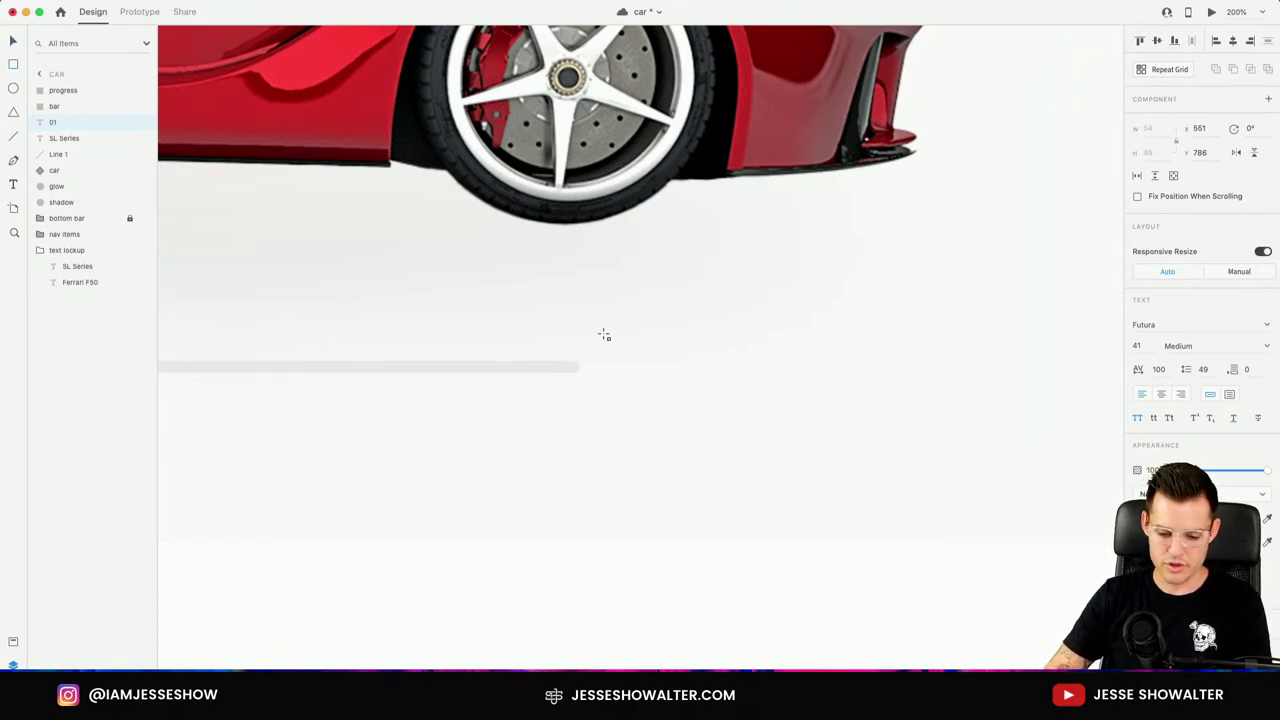
mouse_move(611, 327)
mouse_down()
mouse_move(683, 334)
mouse_move(676, 347)
mouse_up()
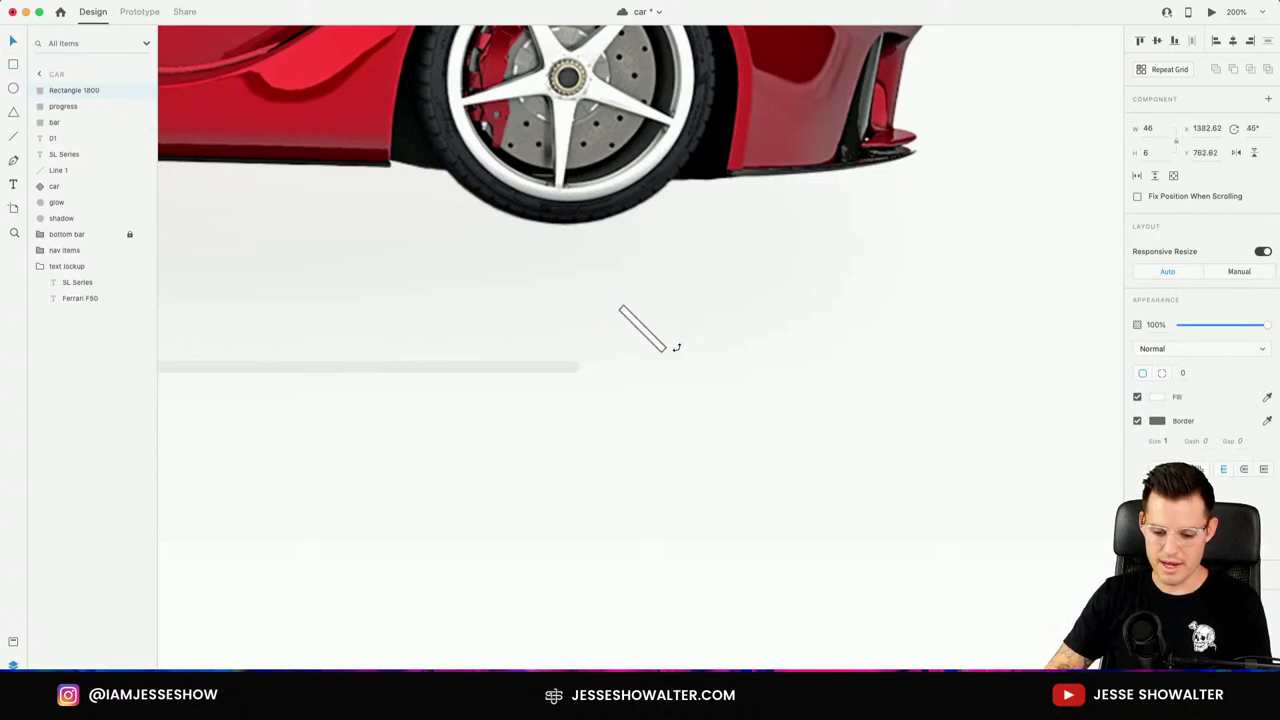
Remove the slanted rectangle's border, fill it with near-black #1D1D1D and set its corner radius to 70.
click(1137, 421)
click(1157, 397)
drag(1068, 411, 947, 432)
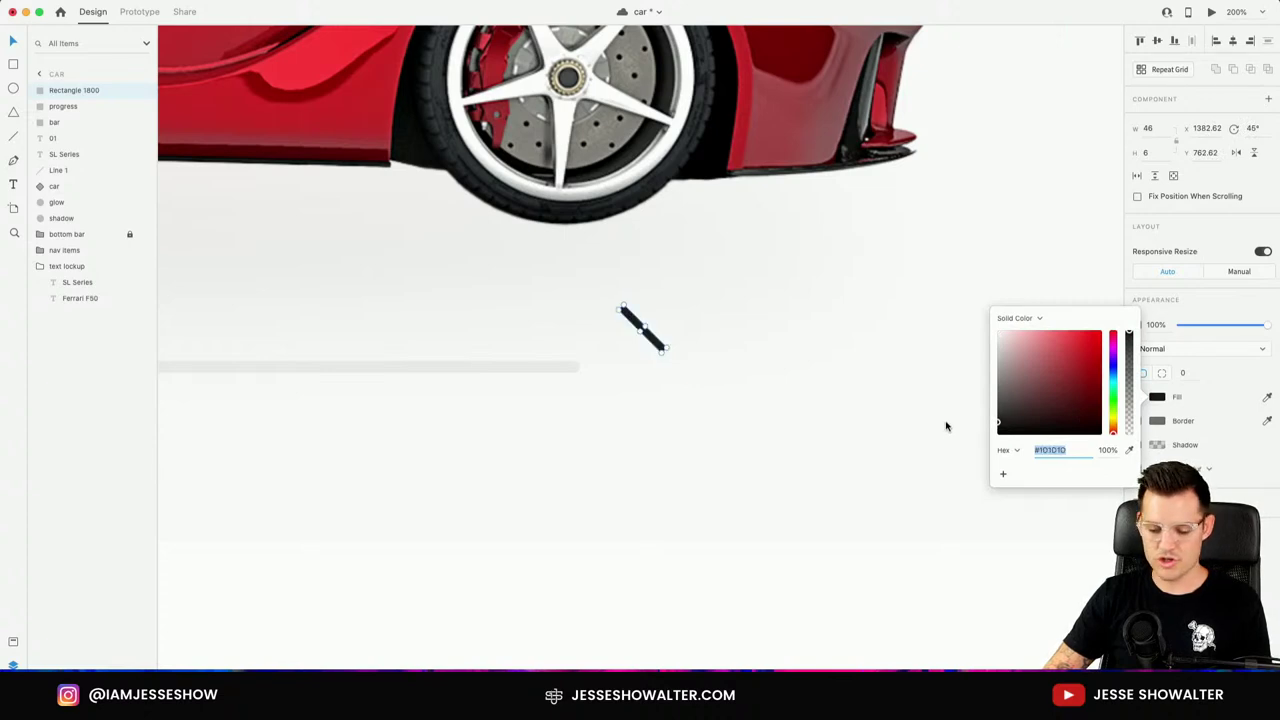
click(1191, 376)
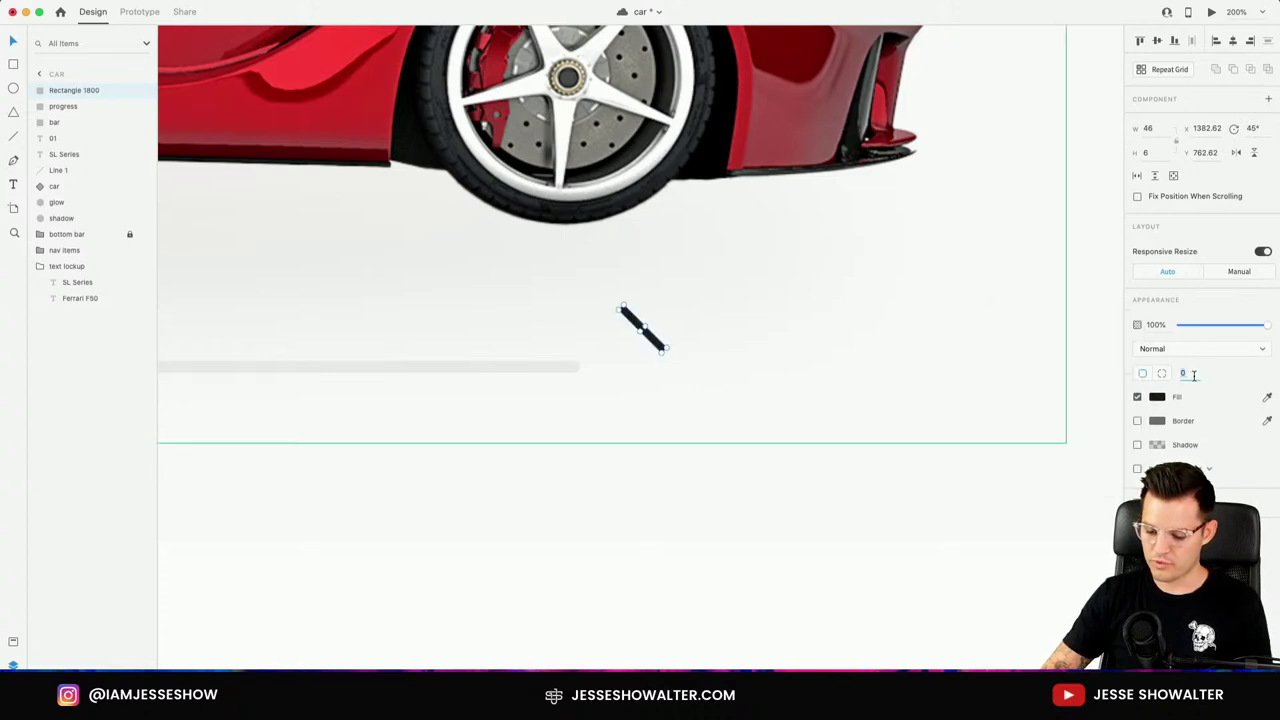
text(30)
key(Return)
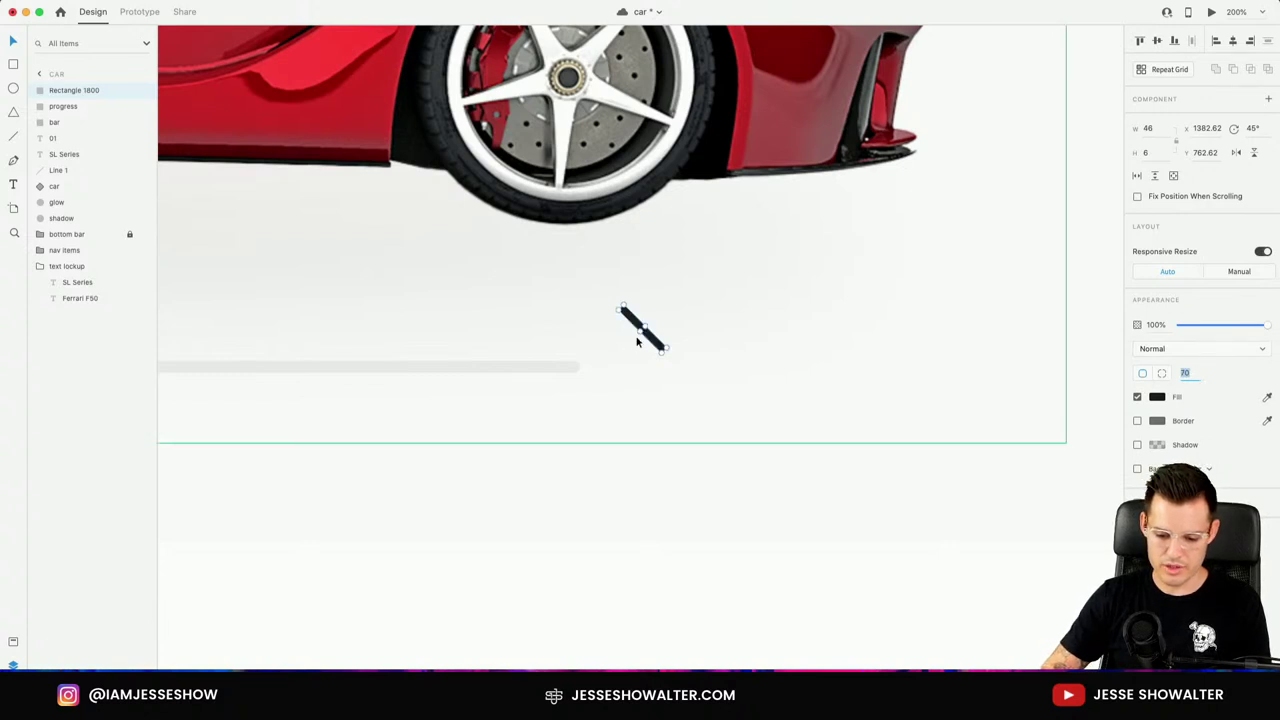
Resize the slanted bar to 32 × 5, duplicate it directly below and flip the copy vertically.
drag(660, 346, 656, 465)
scroll(657, 366, up, 5)
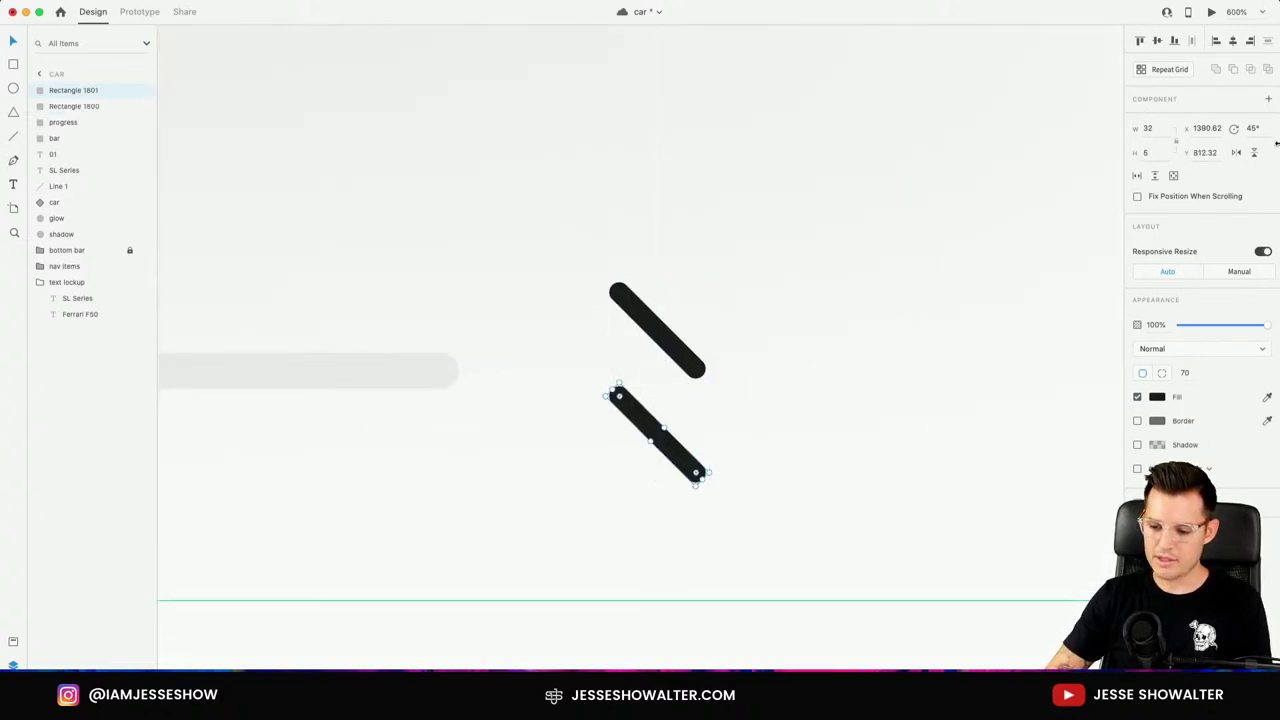
click(1256, 157)
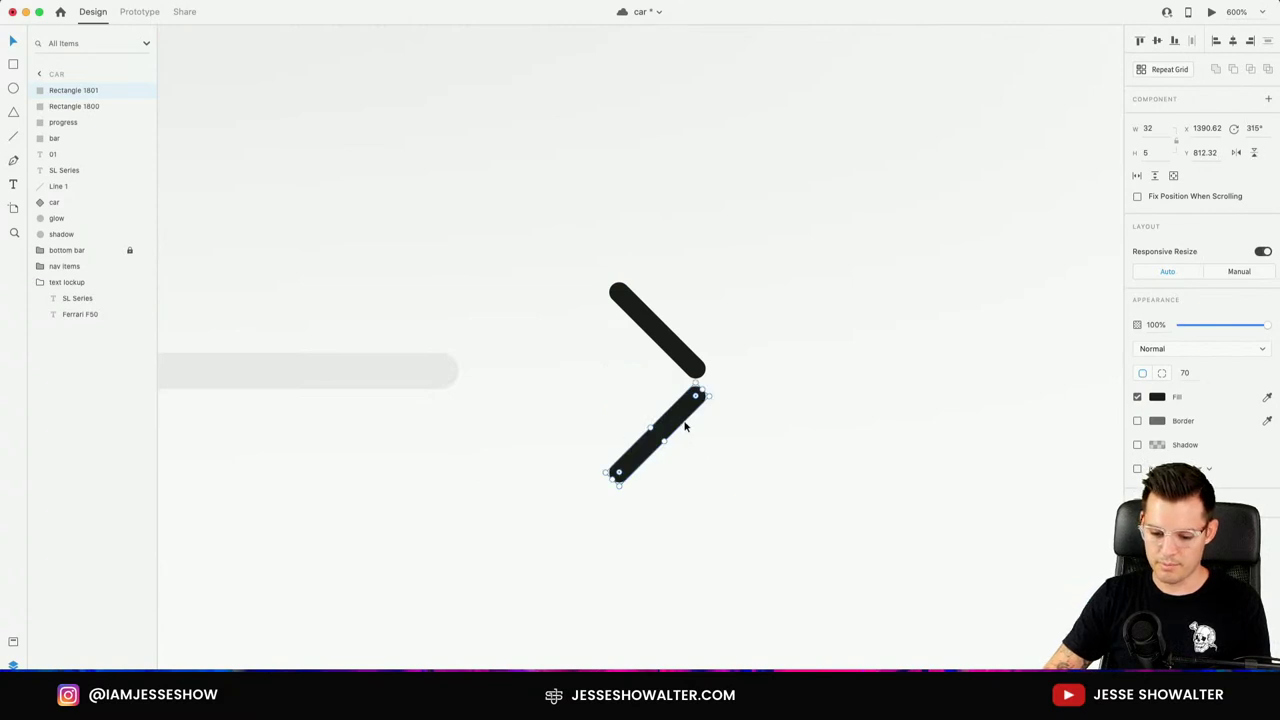
Move the flipped bar up to meet the original as a right-pointing chevron and merge both with Add.
drag(688, 429, 685, 395)
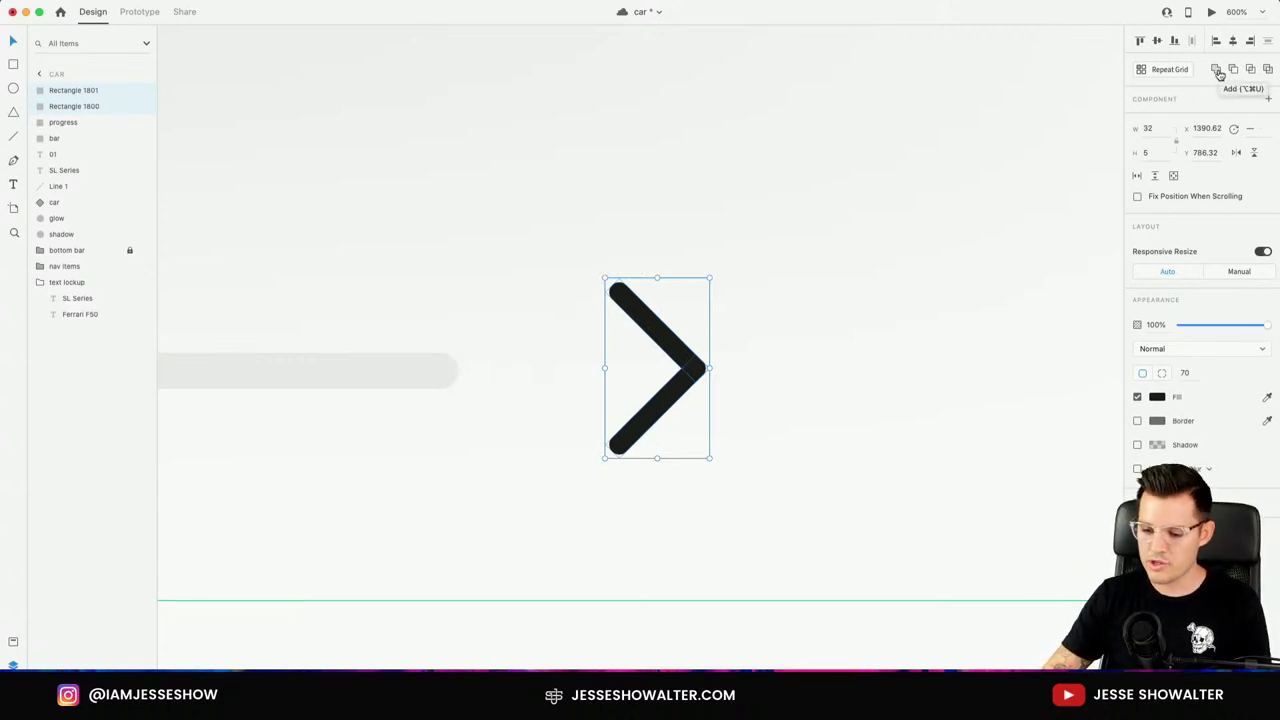
click(1219, 75)
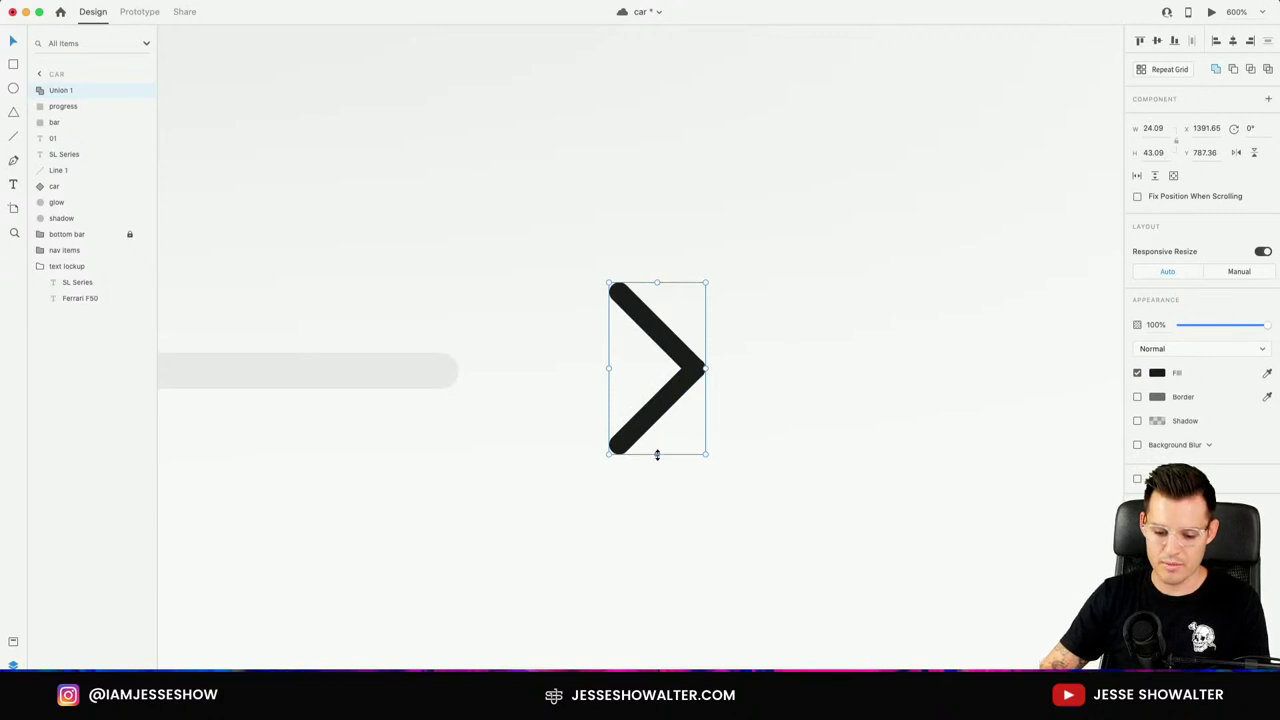
Scale the chevron down to about 20 × 37 and place it just past the progress bar's end.
mouse_move(657, 455)
mouse_down()
mouse_move(654, 411)
mouse_move(657, 455)
mouse_up()
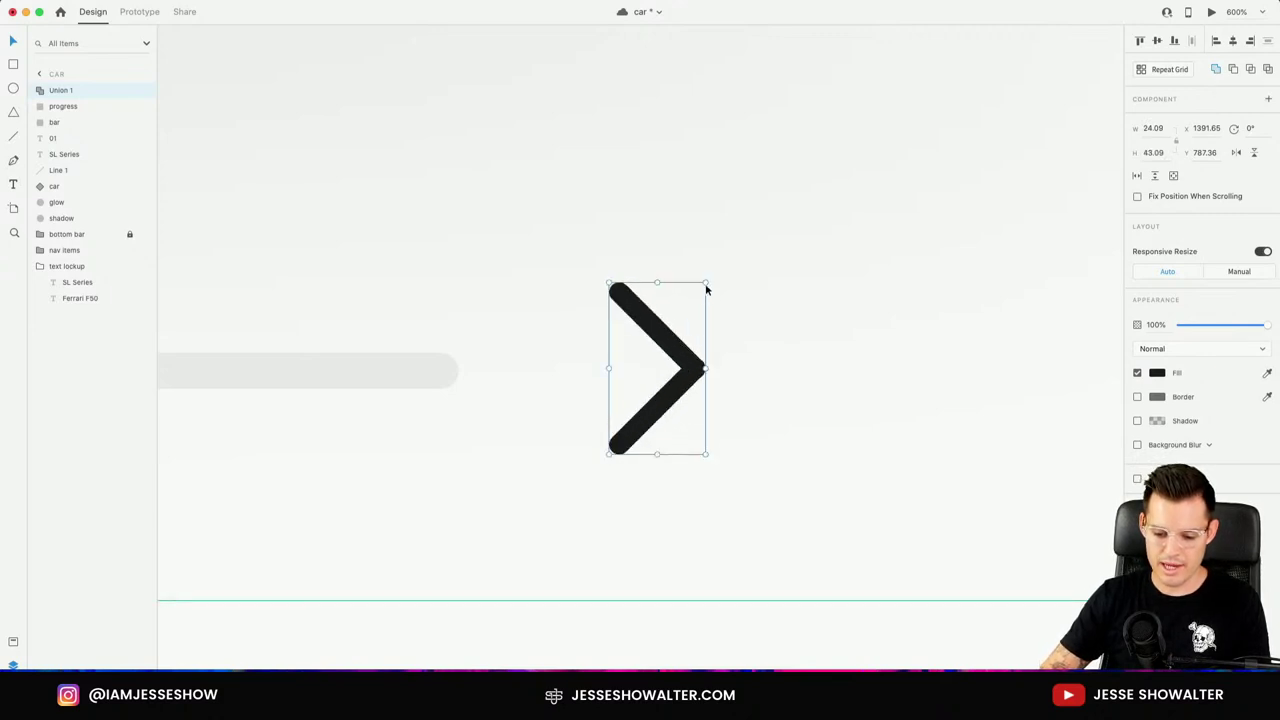
drag(706, 289, 697, 295)
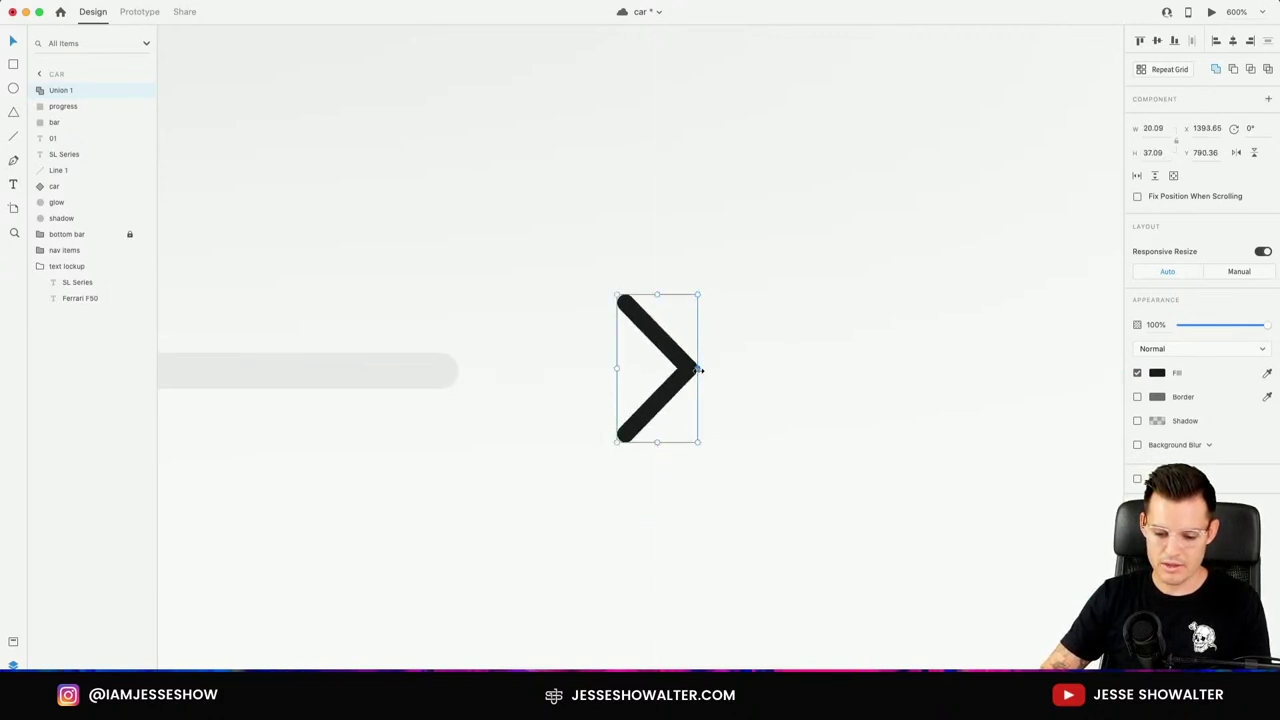
drag(700, 370, 641, 360)
Even out the spacing around the bar by nudging the 01 text right to X 554 and the chevron right to X 1394.65.
scroll(641, 360, down, 10)
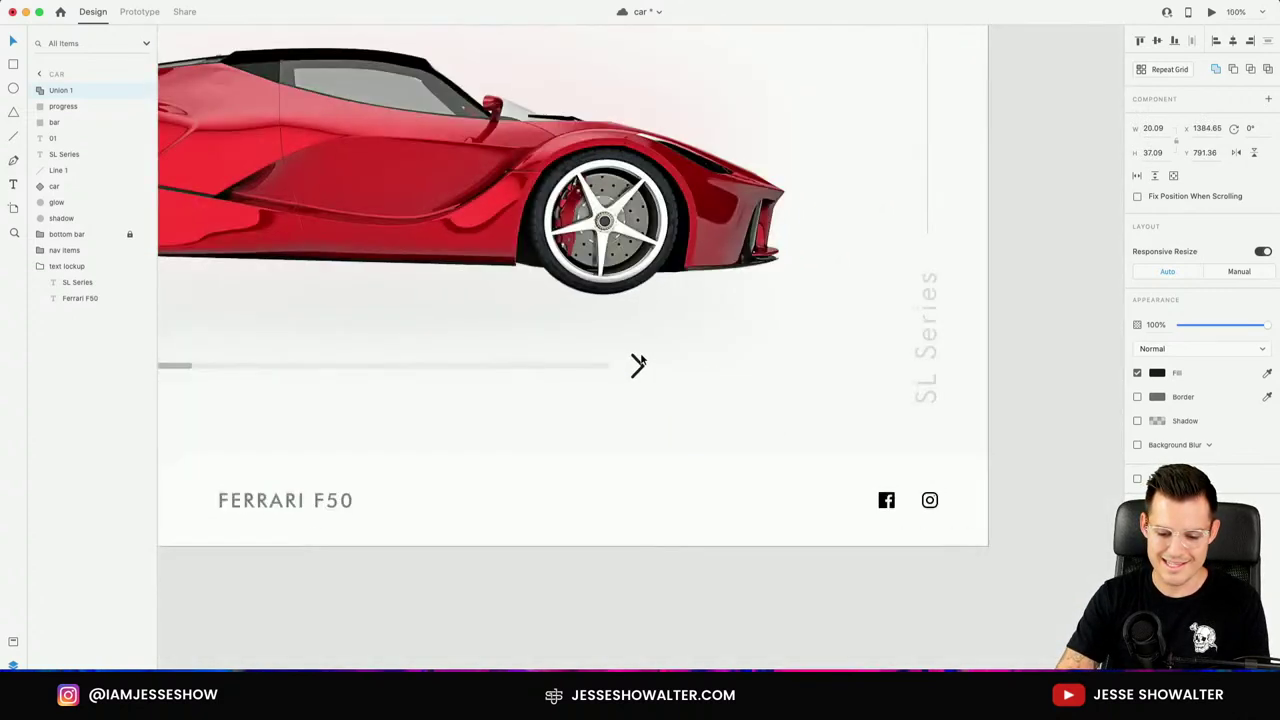
scroll(641, 360, up, 3)
scroll(700, 350, left, 5)
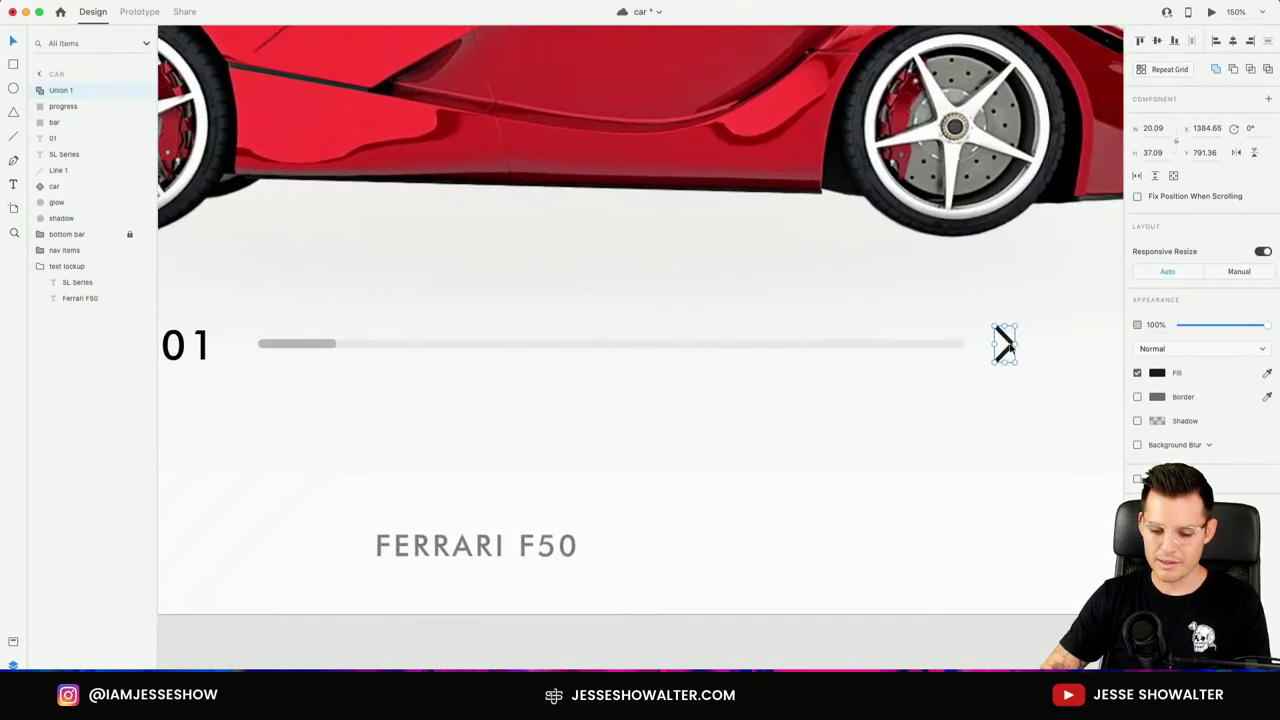
click(186, 345)
key(Right)
key(Right)
key(Right)
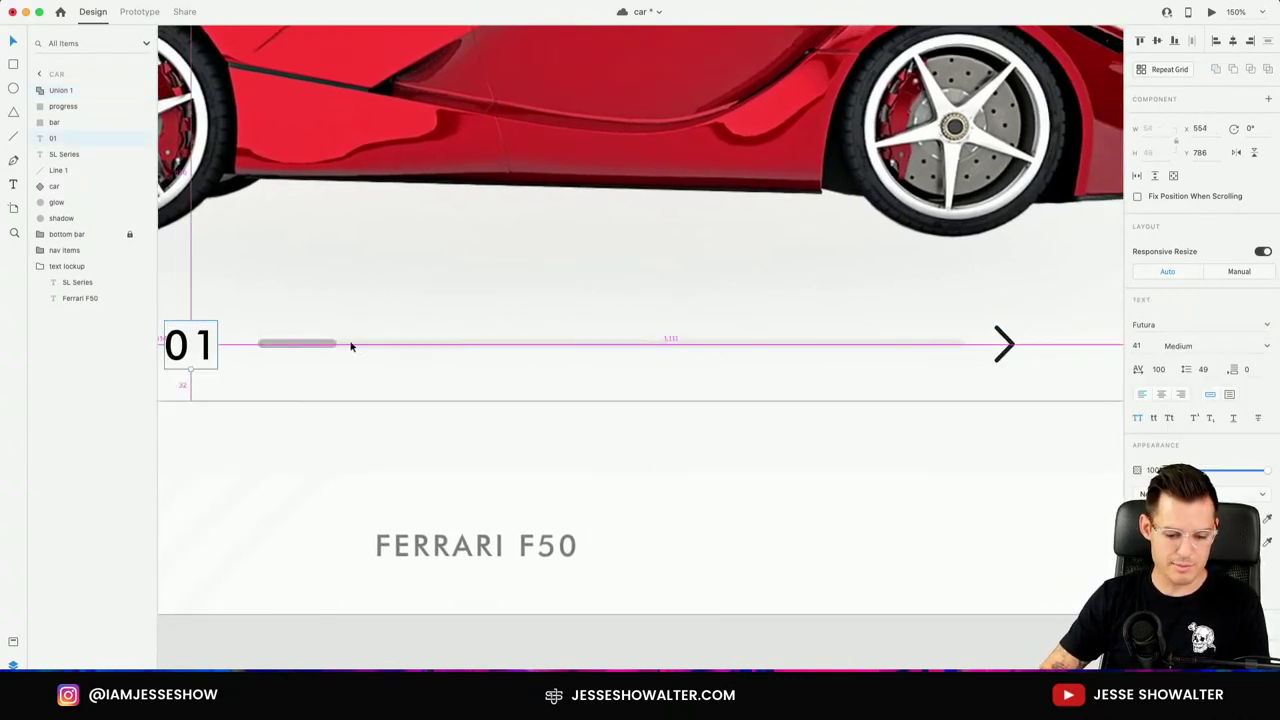
click(994, 347)
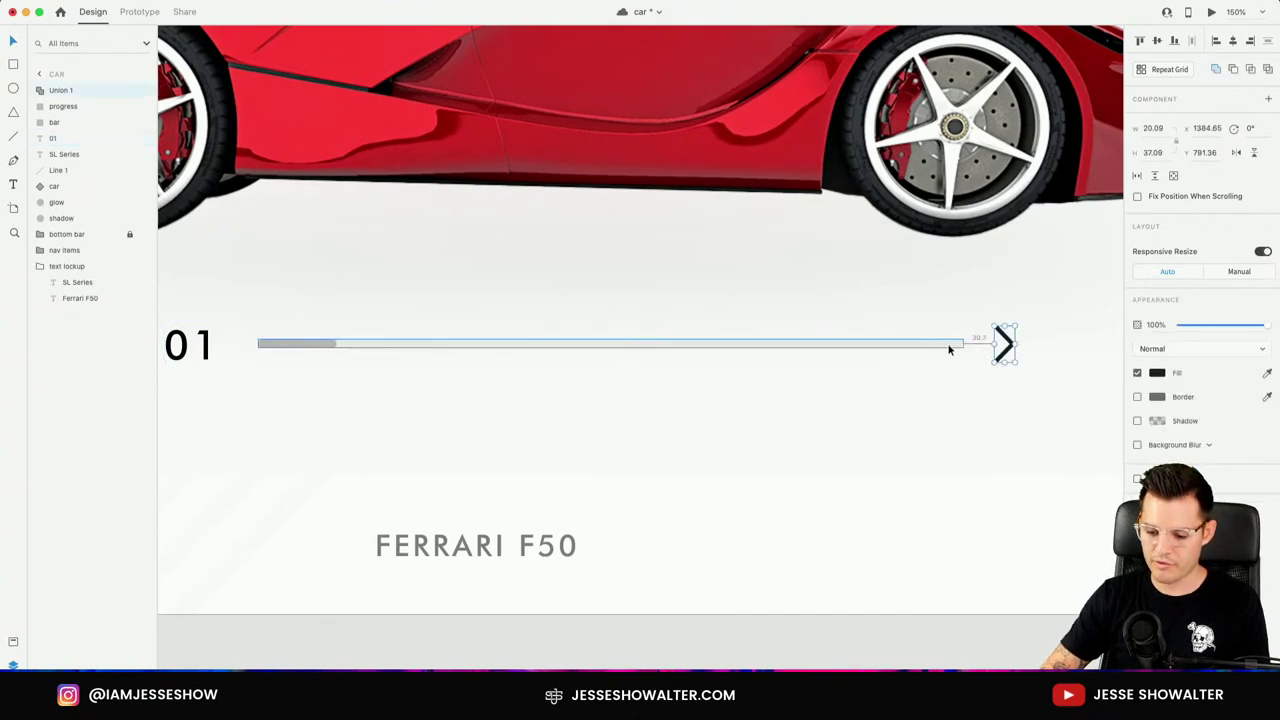
key(shift+Right)
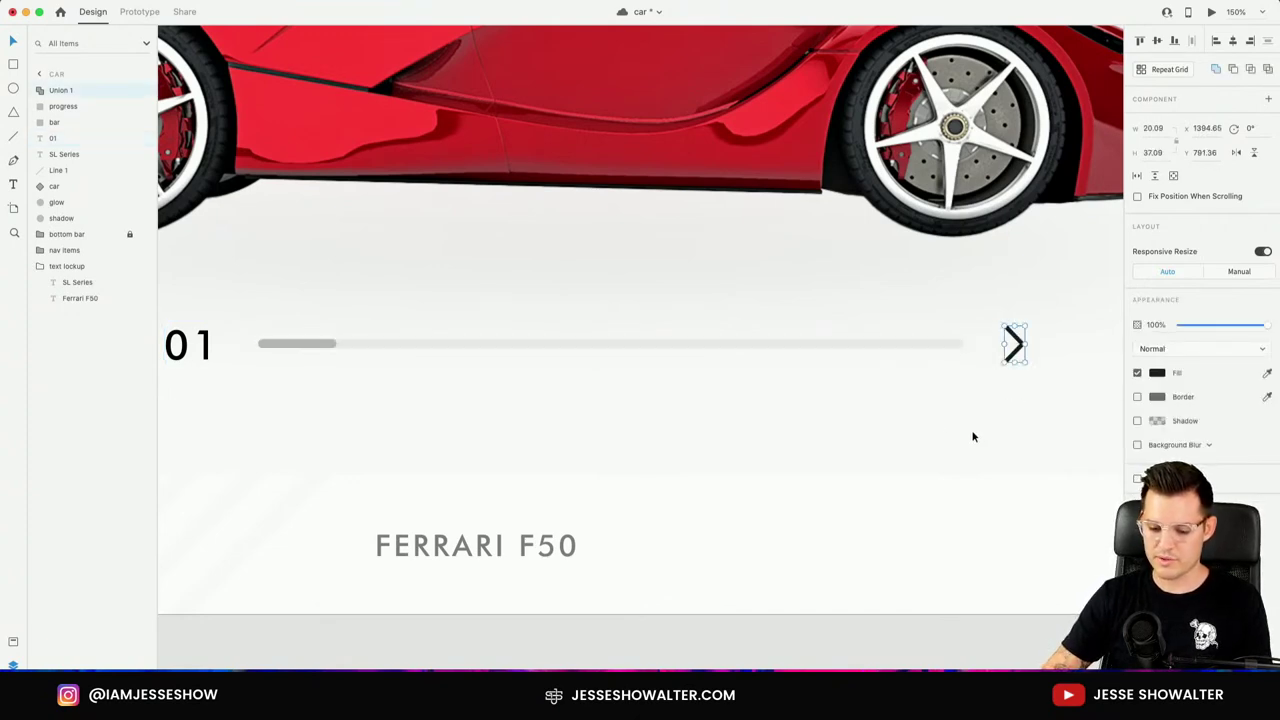
Rename the merged chevron layer to arrow and turn it into a component.
double_click(62, 91)
text(arrow)
key(Return)
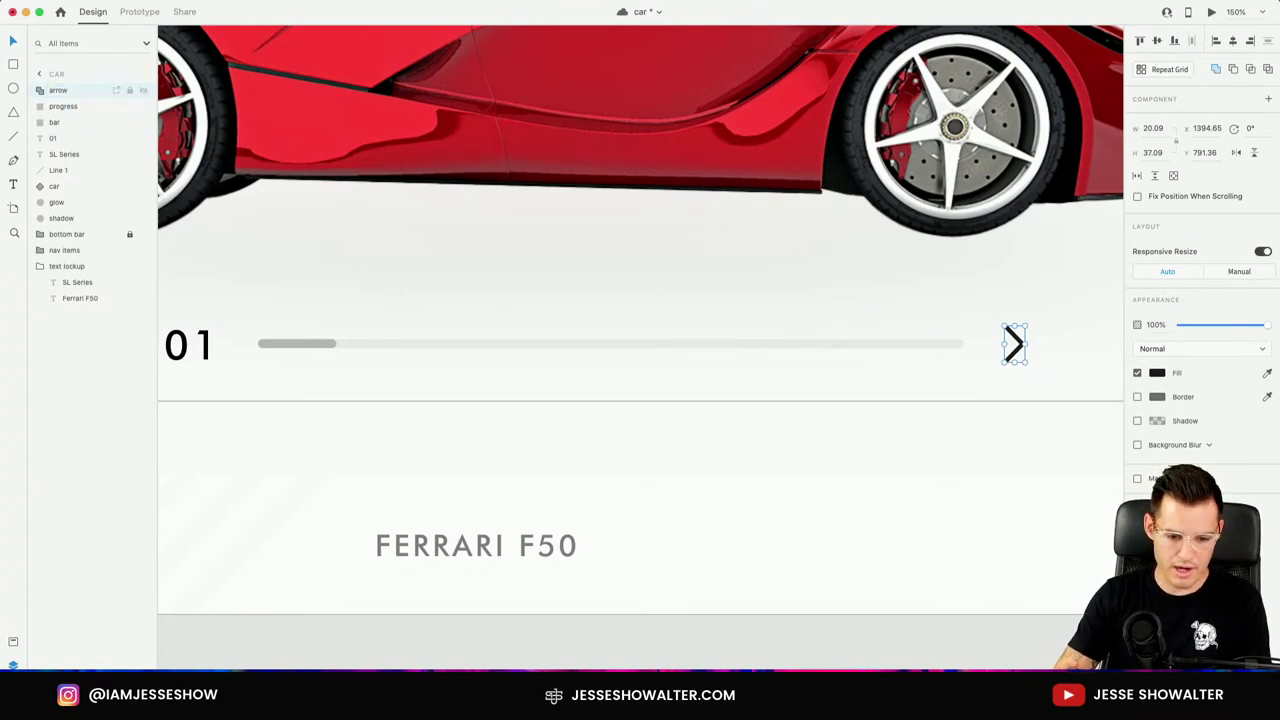
key(super+k)
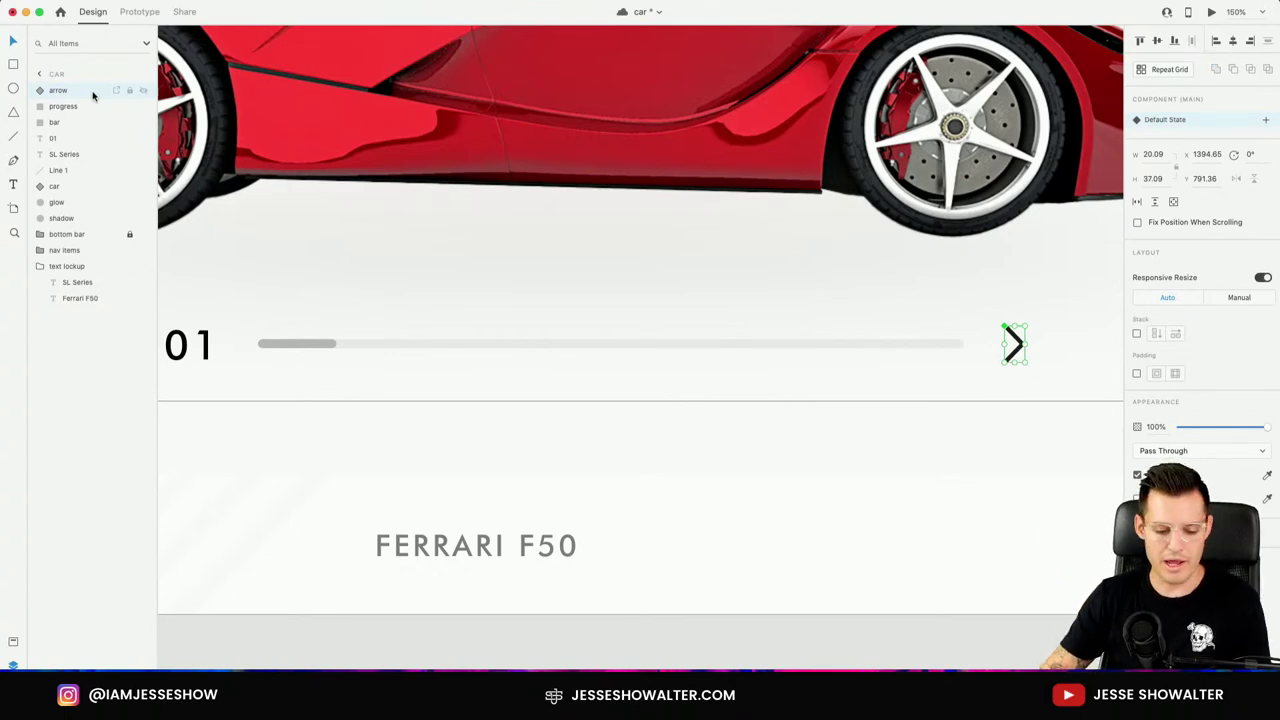
Extend the 01 text downward with the numbers 02 through 08, each on its own line.
scroll(448, 400, left, 2)
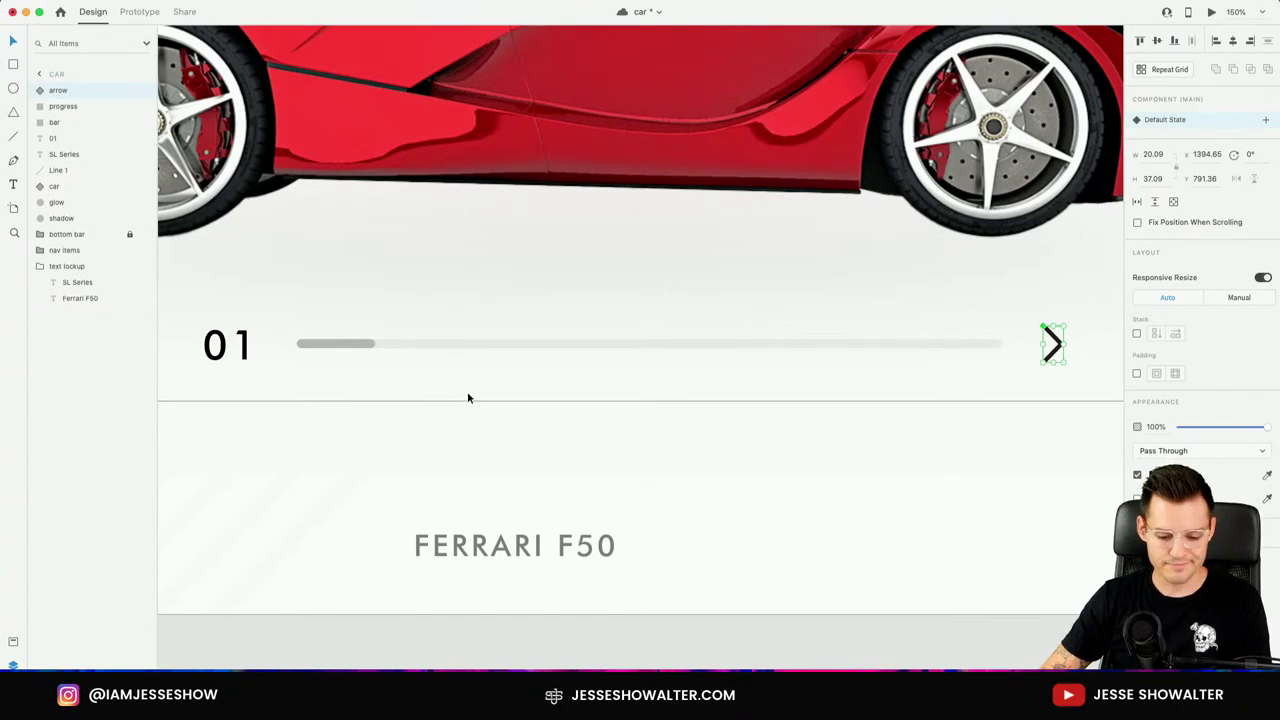
click(338, 343)
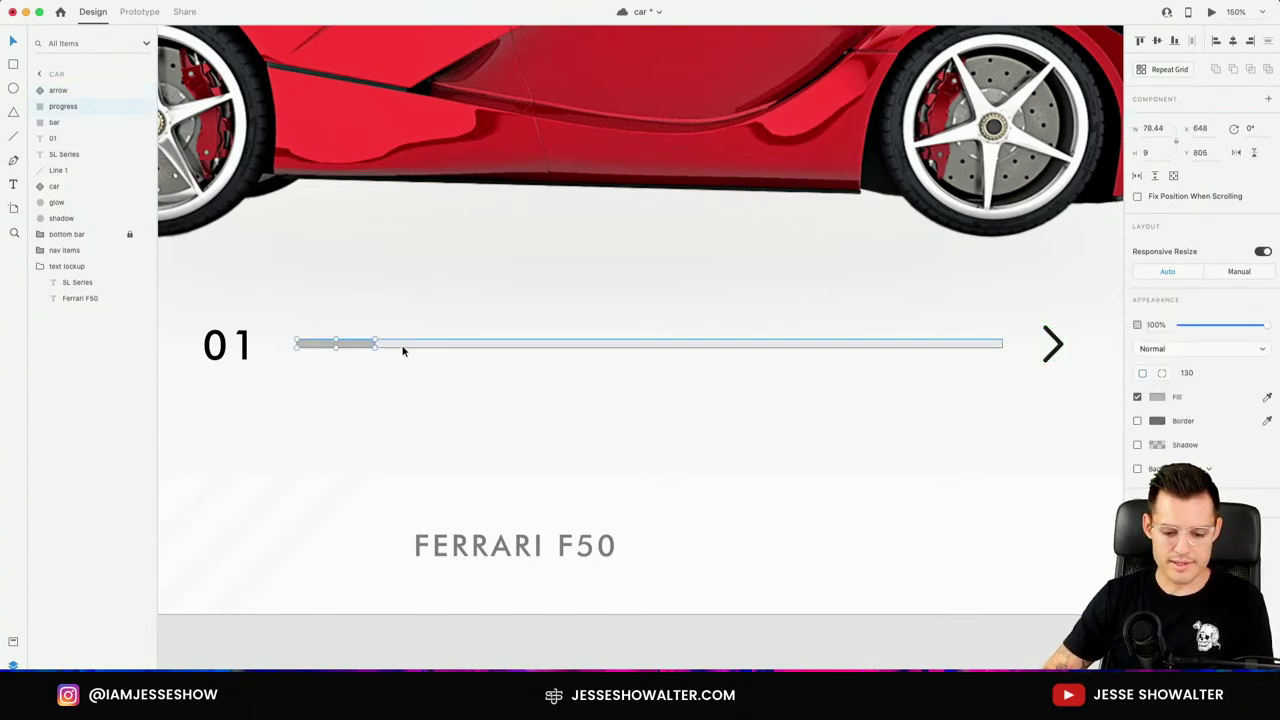
click(227, 347)
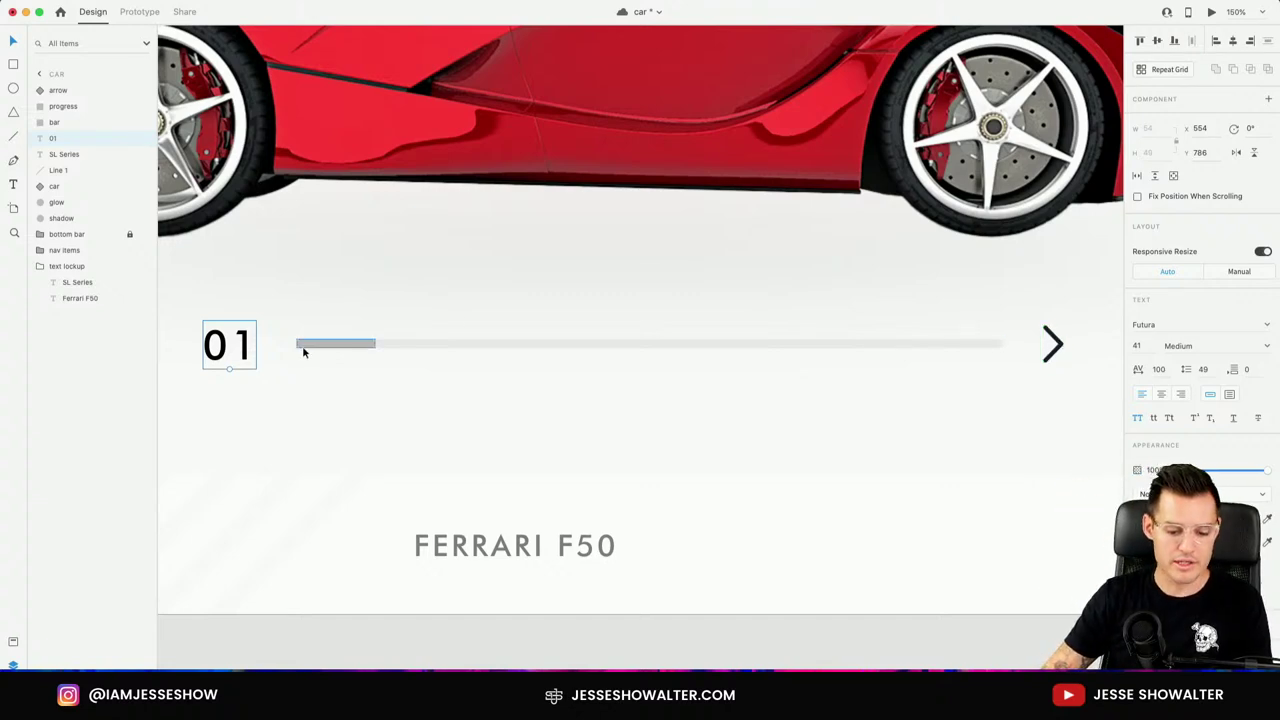
key(Return)
key(Right)
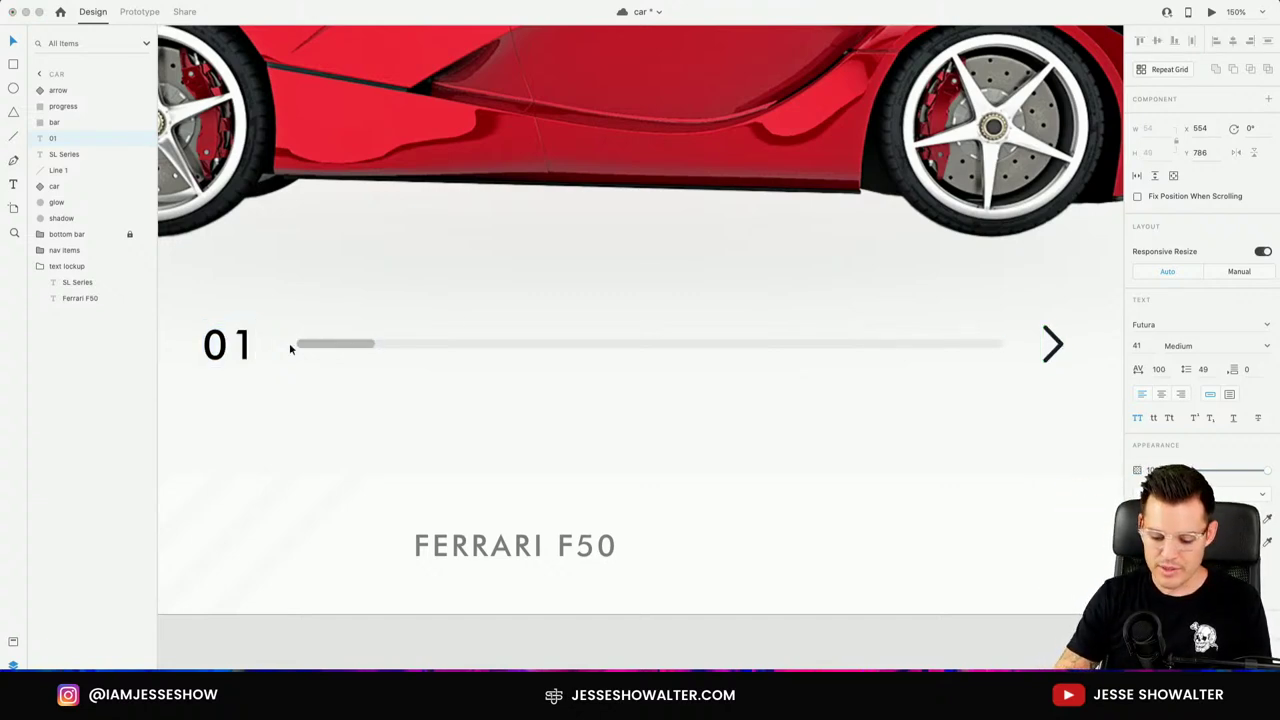
key(Return)
text(02)
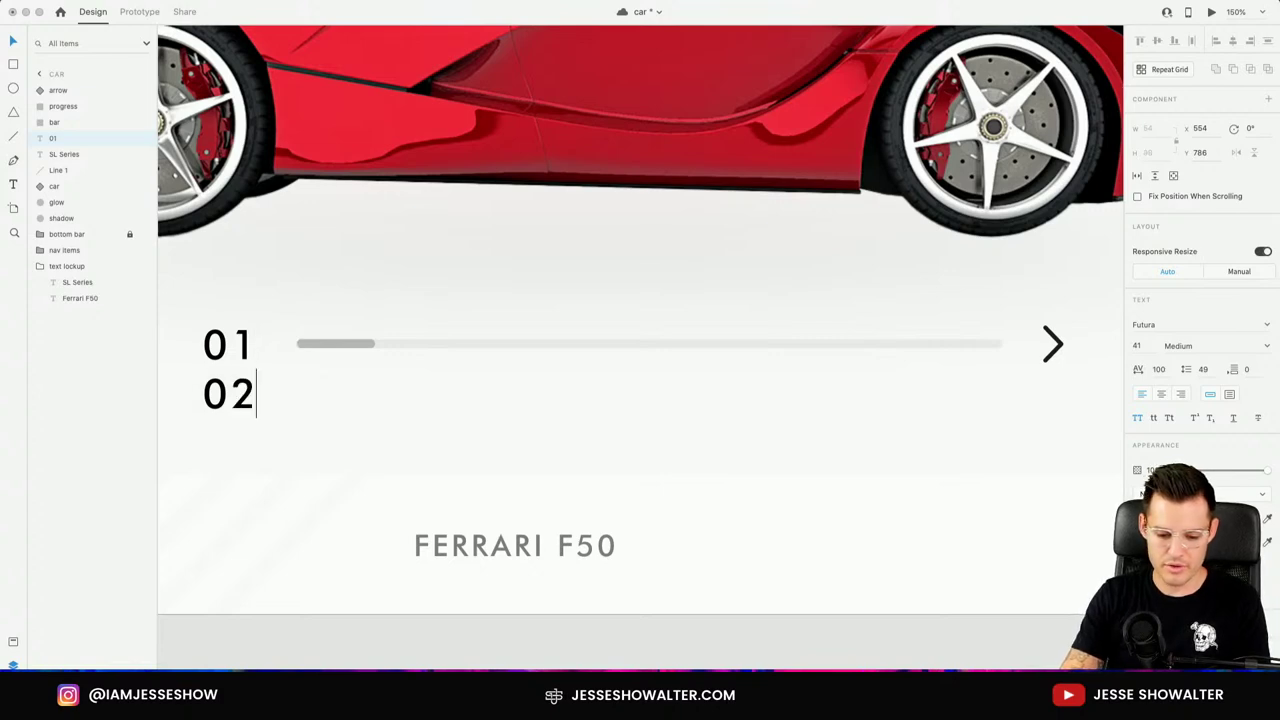
key(Return)
text(03)
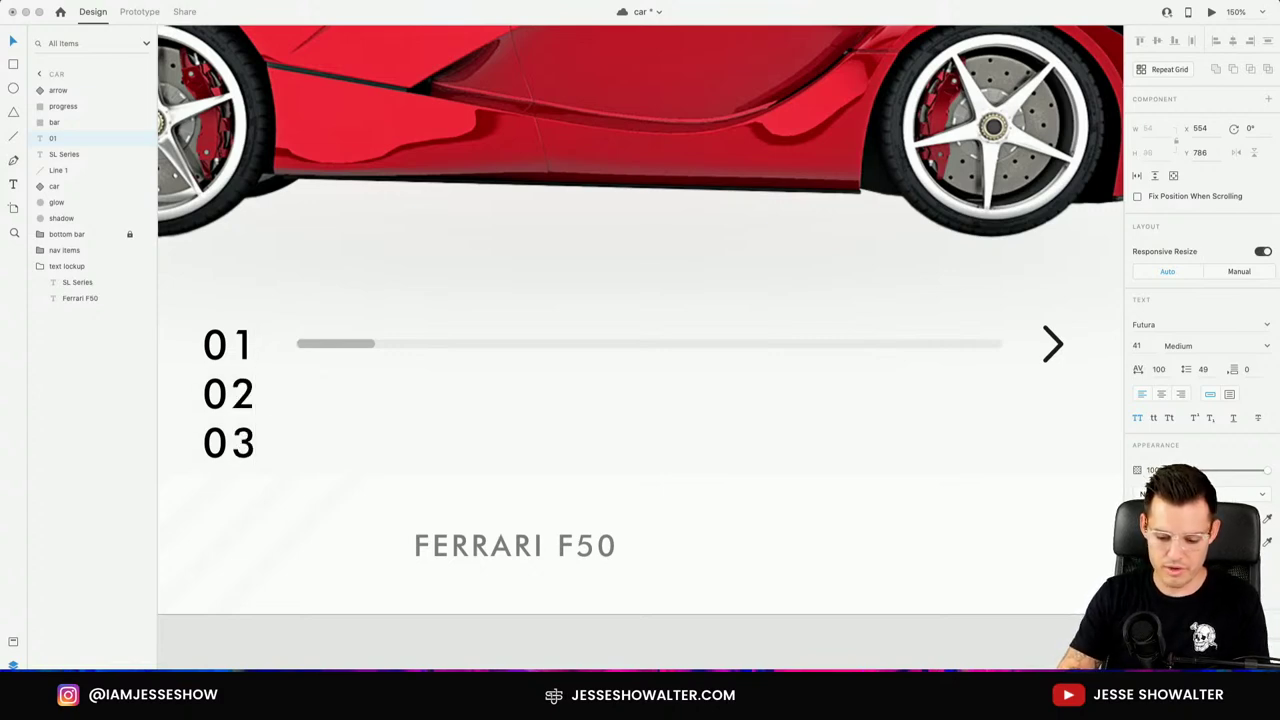
key(Return)
text(04)
key(Return)
text(05)
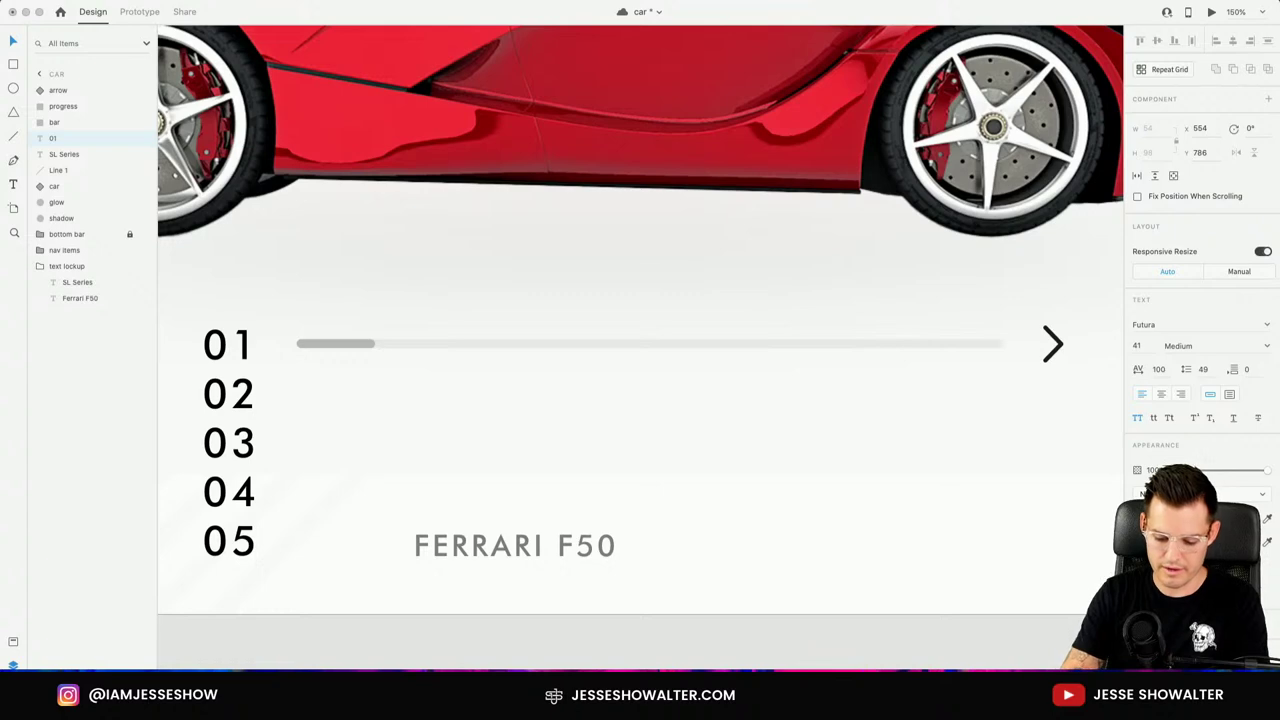
key(Return)
text(06)
key(Return)
text(07)
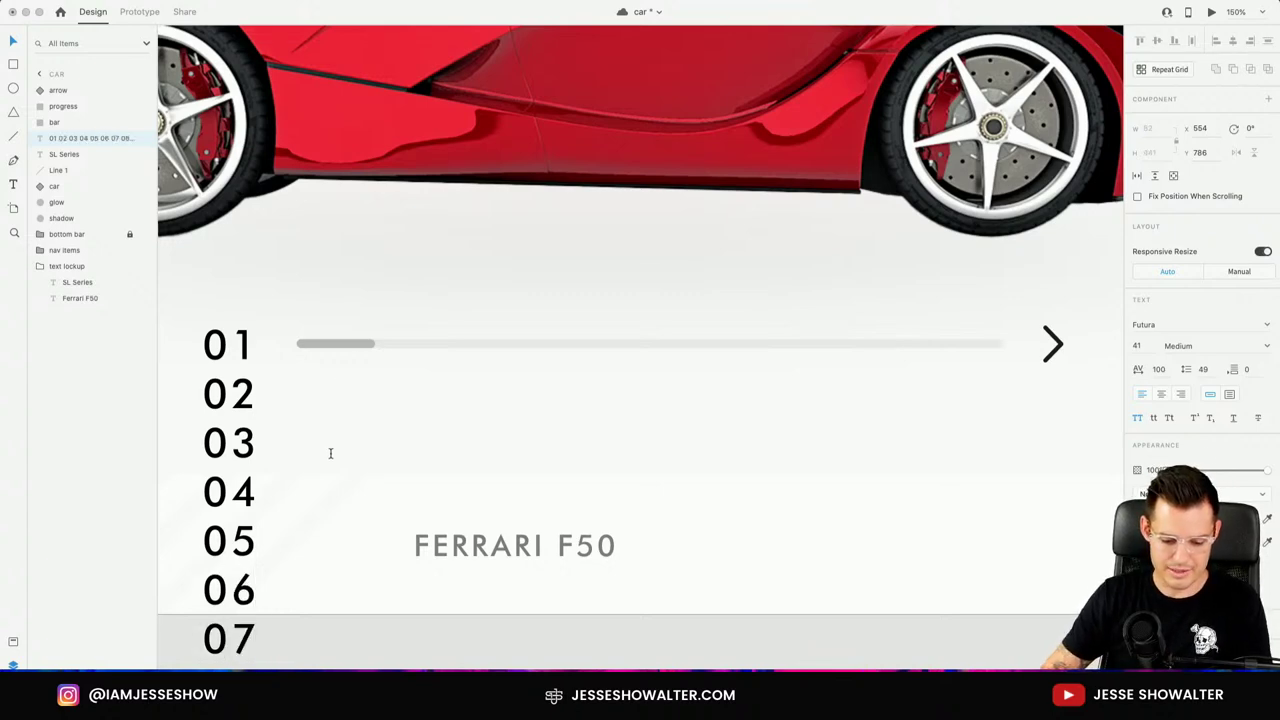
Correct the last line of the number list to read 09 and finish editing the text.
scroll(340, 540, down, 5)
key(super+a)
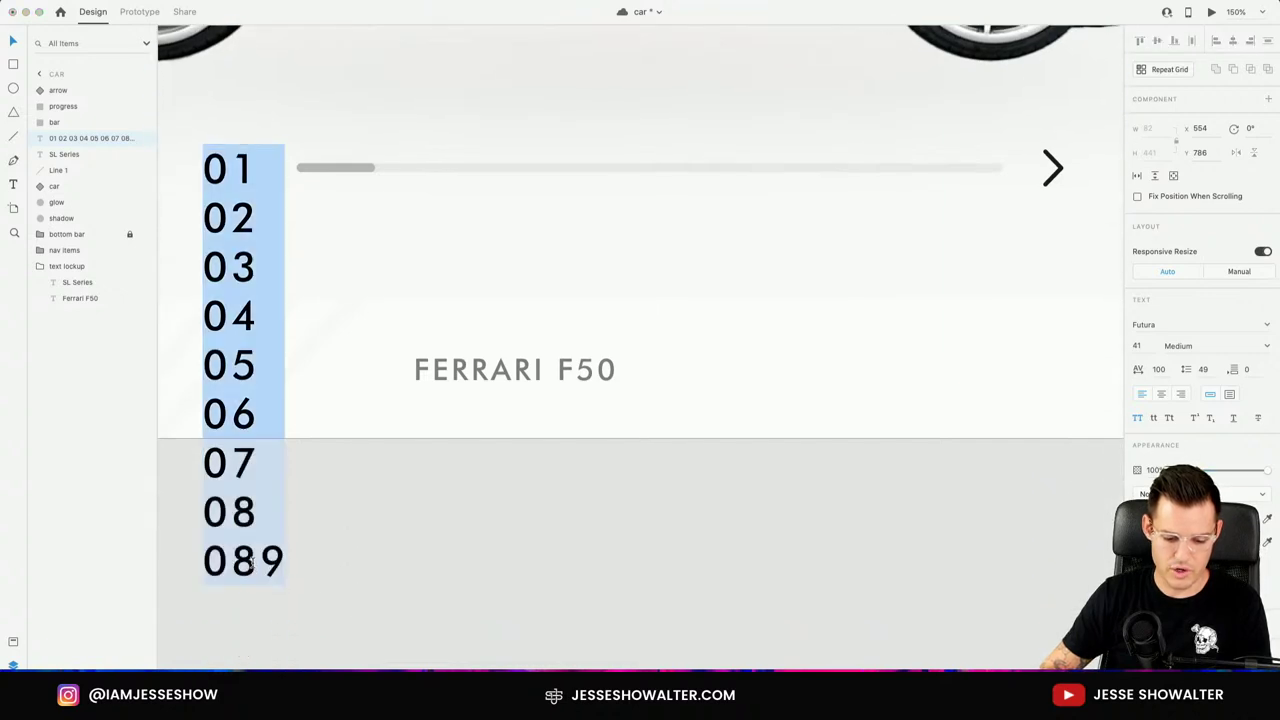
click(258, 562)
key(BackSpace)
key(Escape)
Set the line spacing of the 01–09 number list to 79.
scroll(502, 561, left, 2)
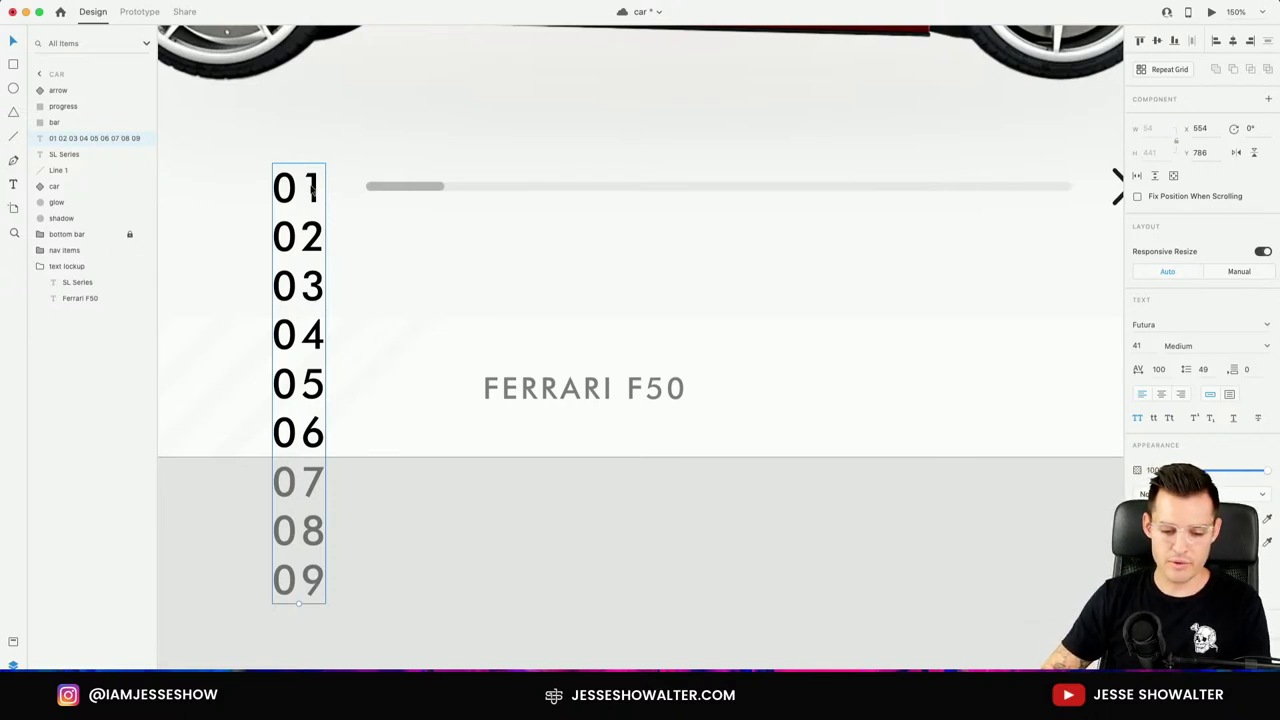
click(1205, 369)
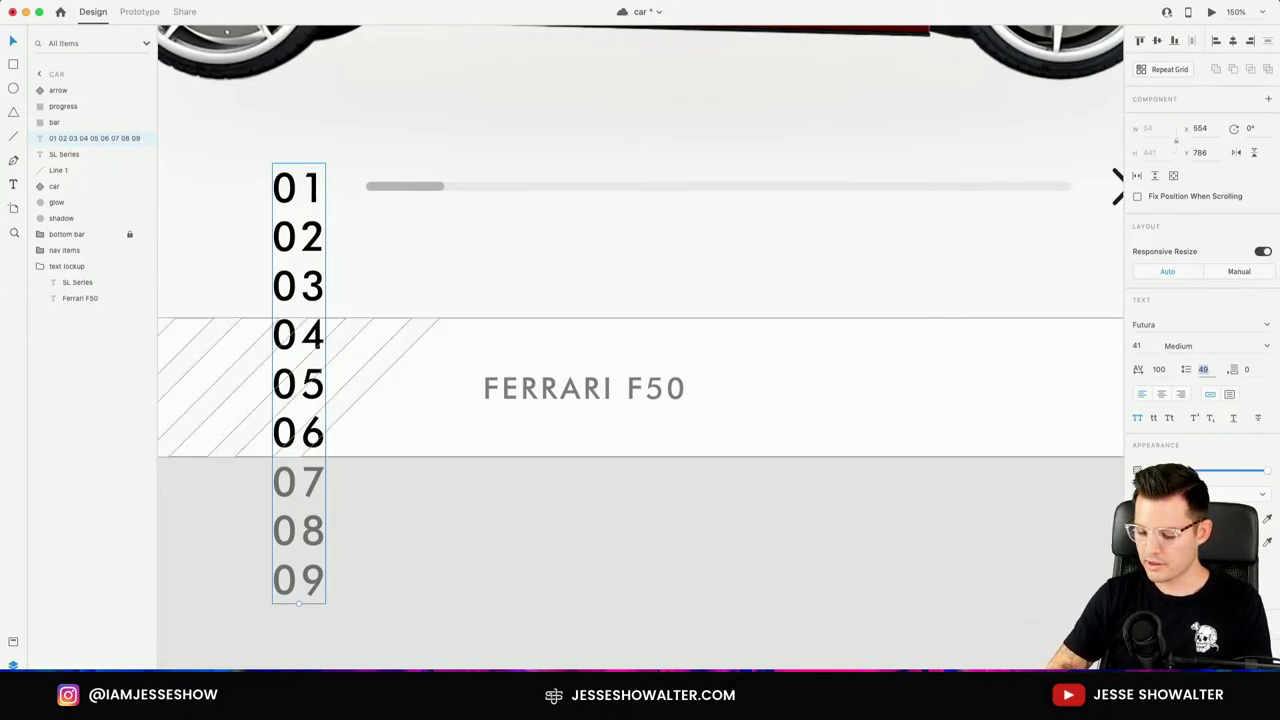
text(79)
key(Return)
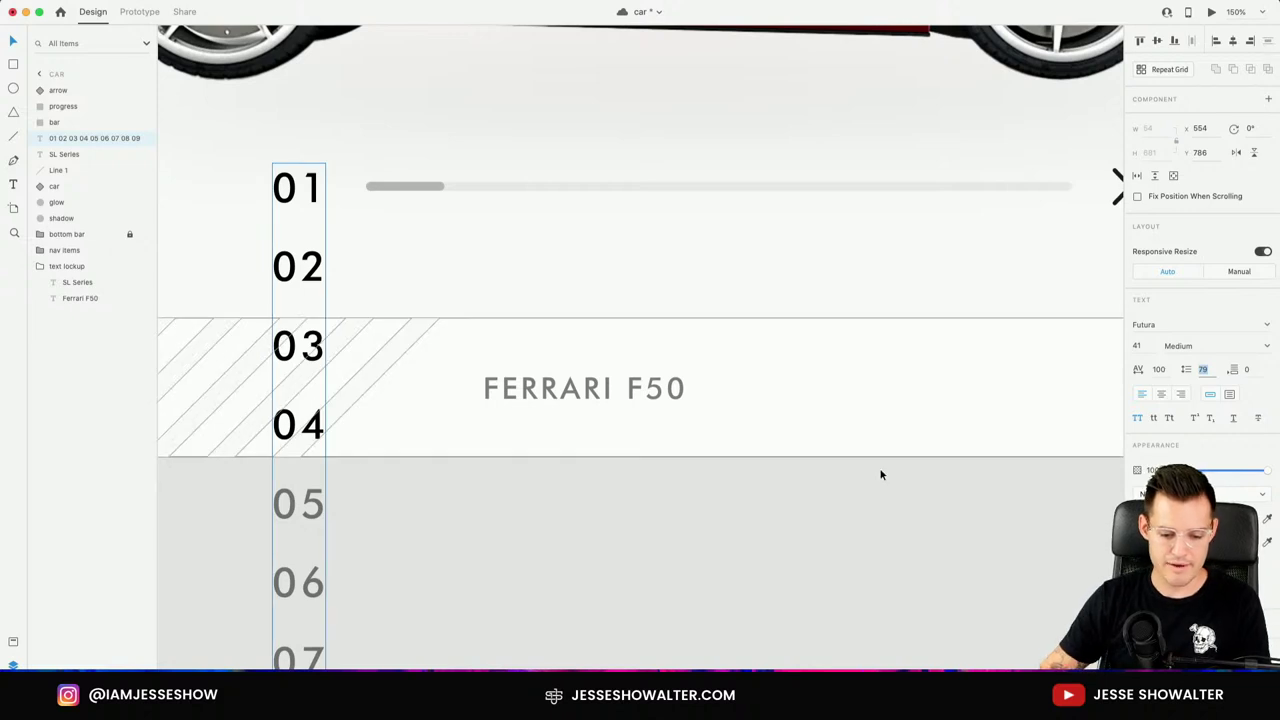
Turn the bar and progress shapes into one component and rename it progress bar.
scroll(649, 548, up, 2)
scroll(649, 548, left, 3)
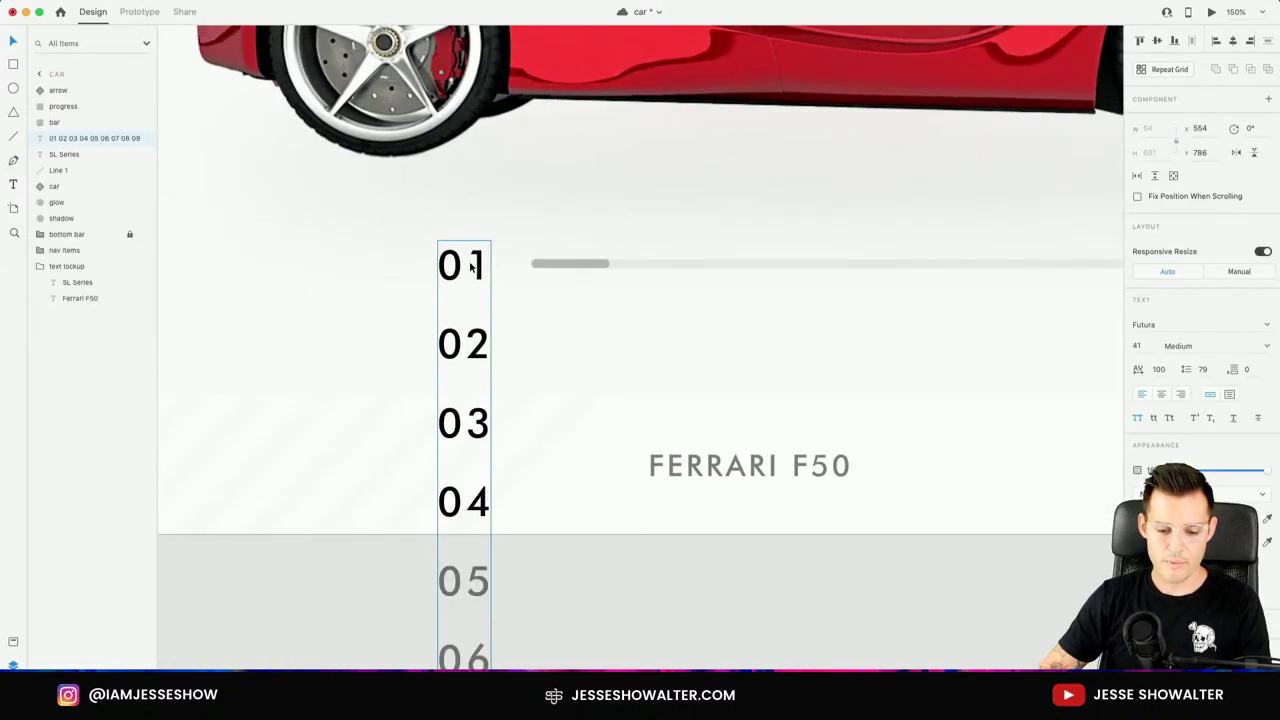
drag(974, 286, 815, 281)
click(796, 273)
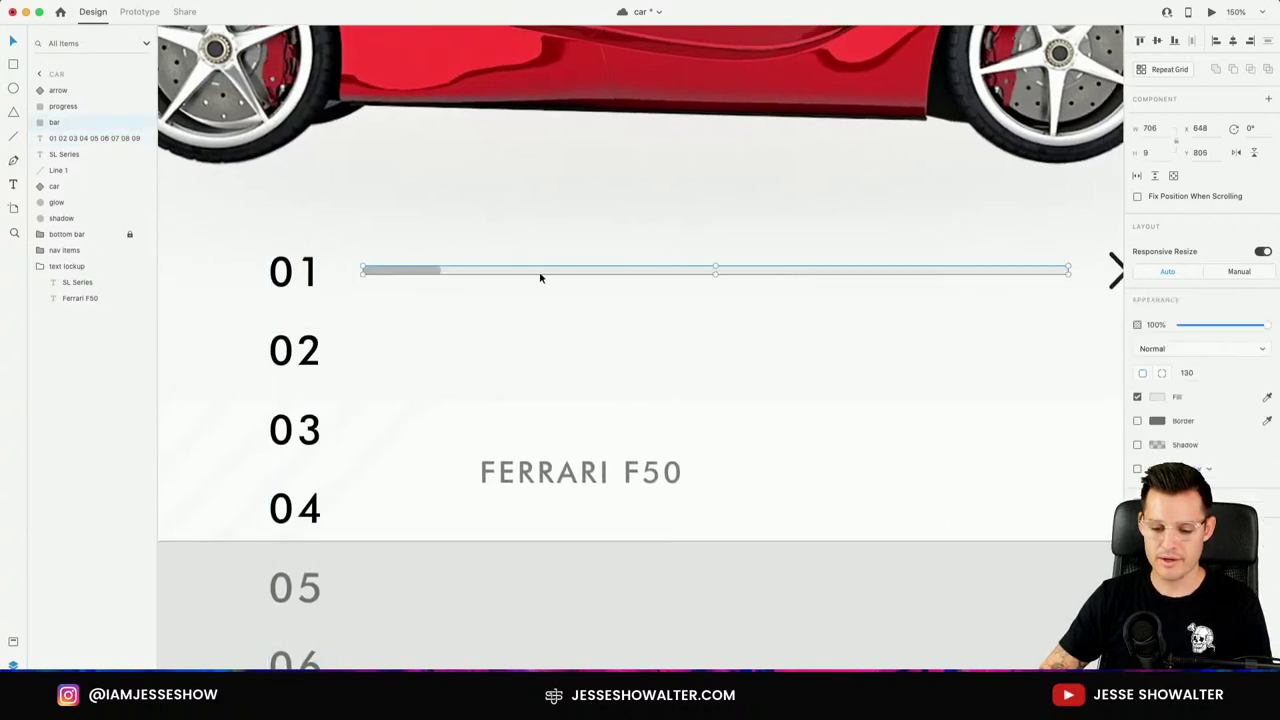
shift+click(419, 274)
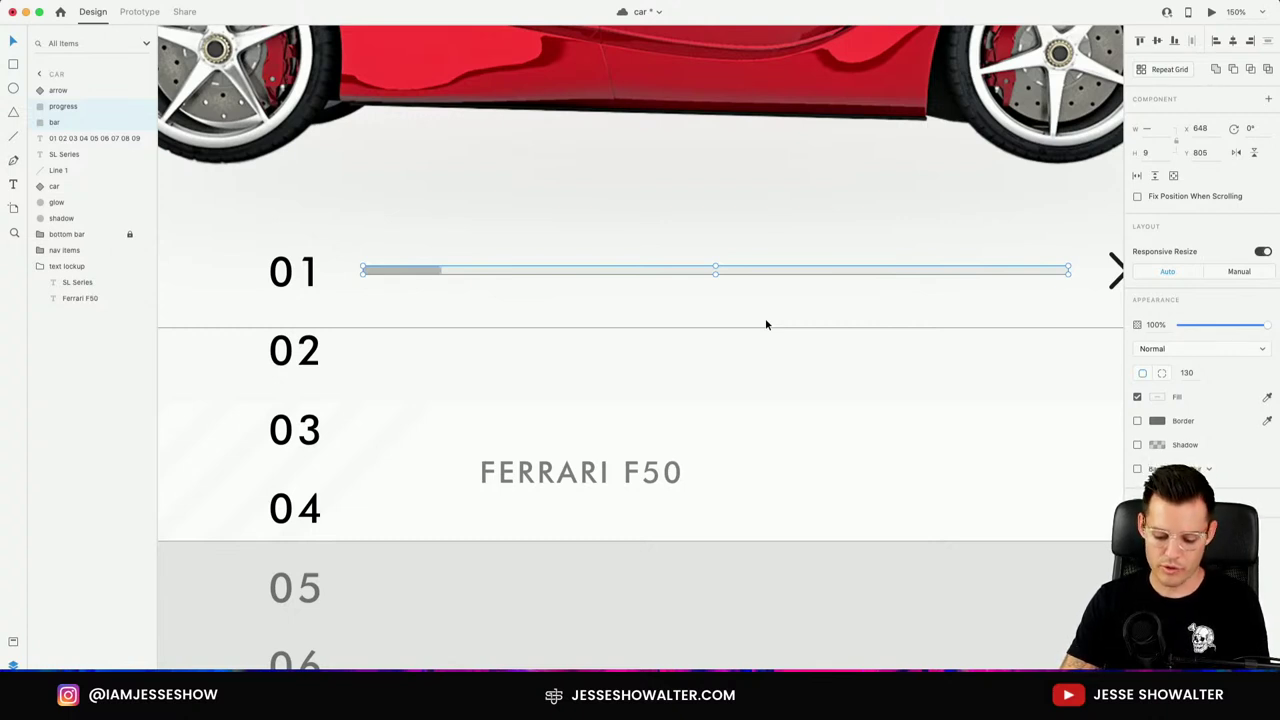
key(super+k)
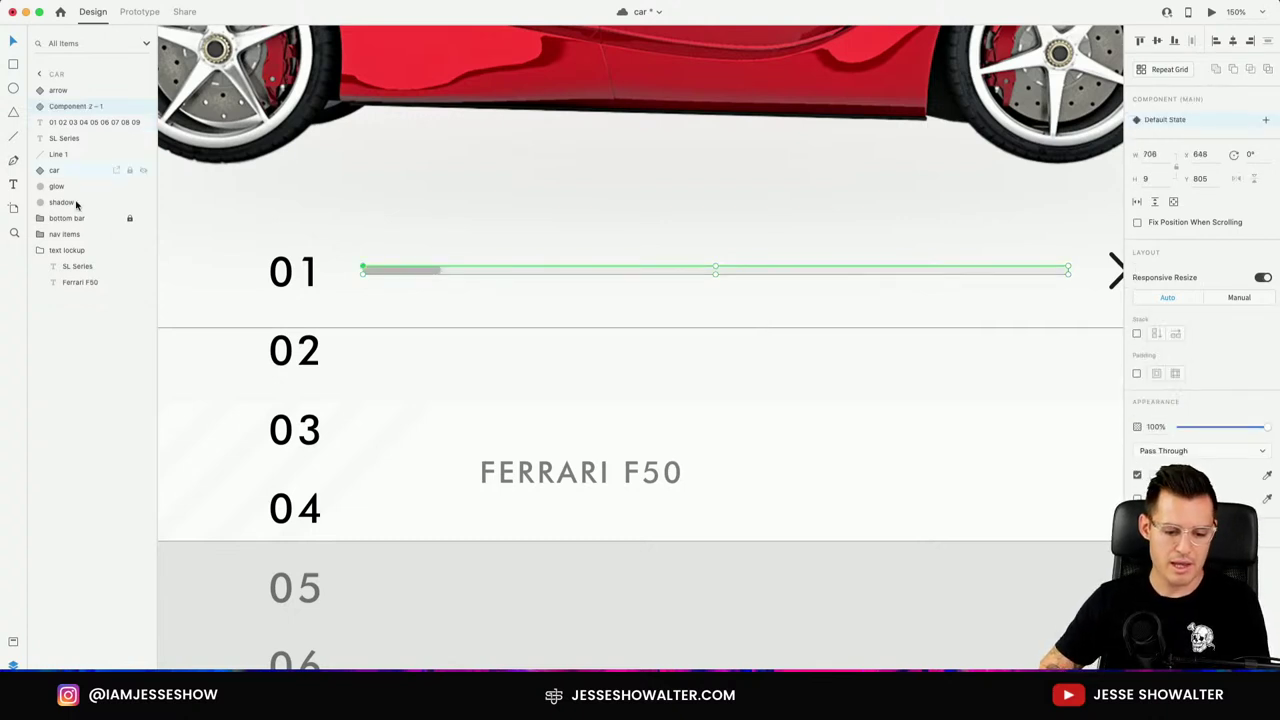
click(13, 641)
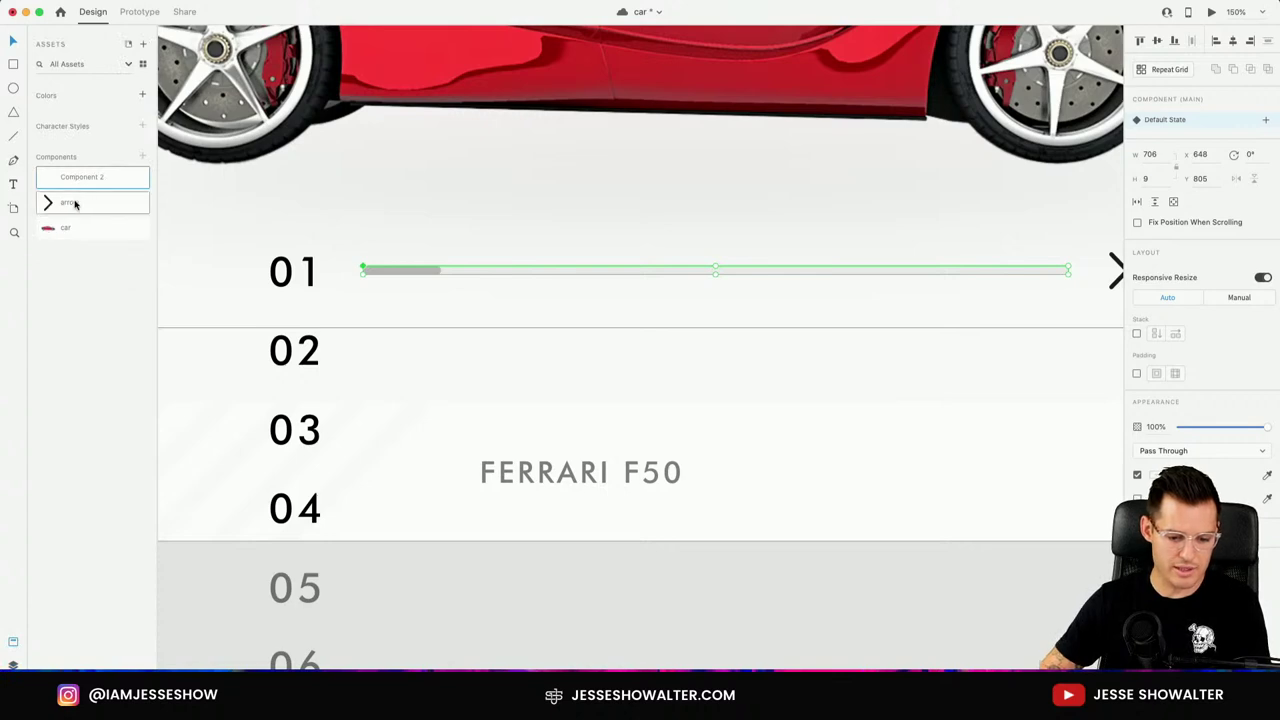
double_click(92, 175)
text(progress bar)
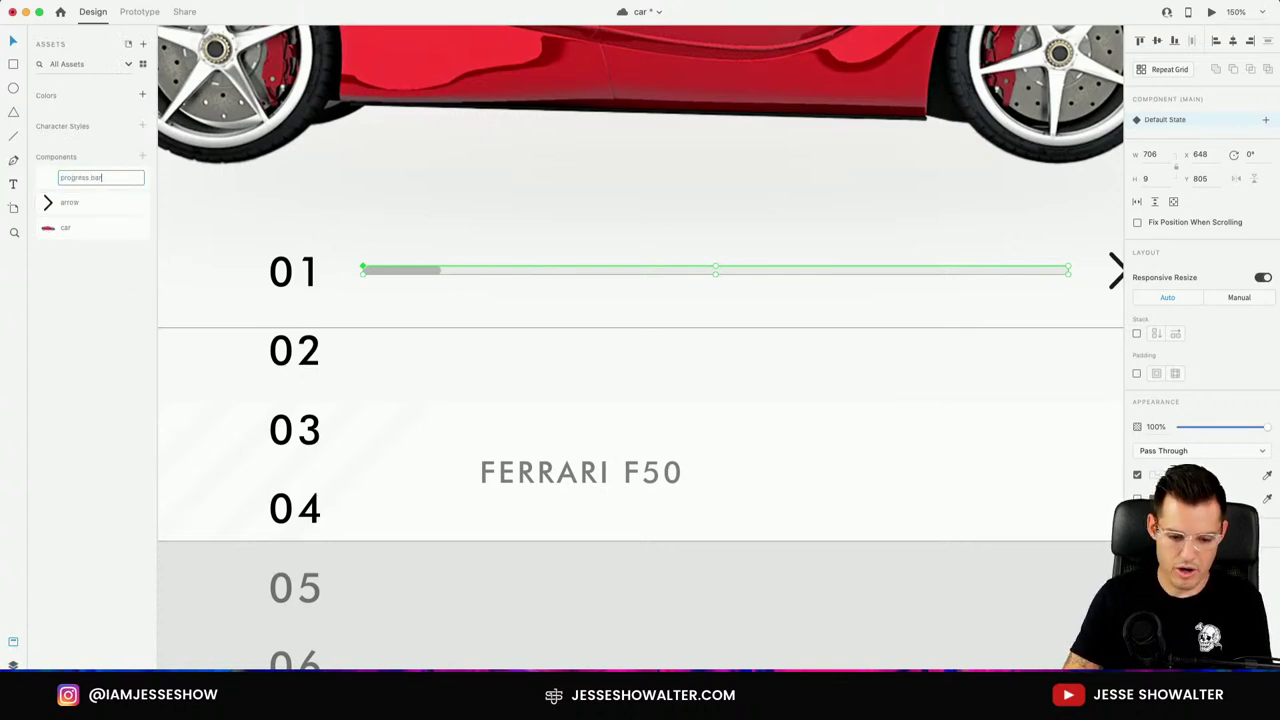
key(Return)
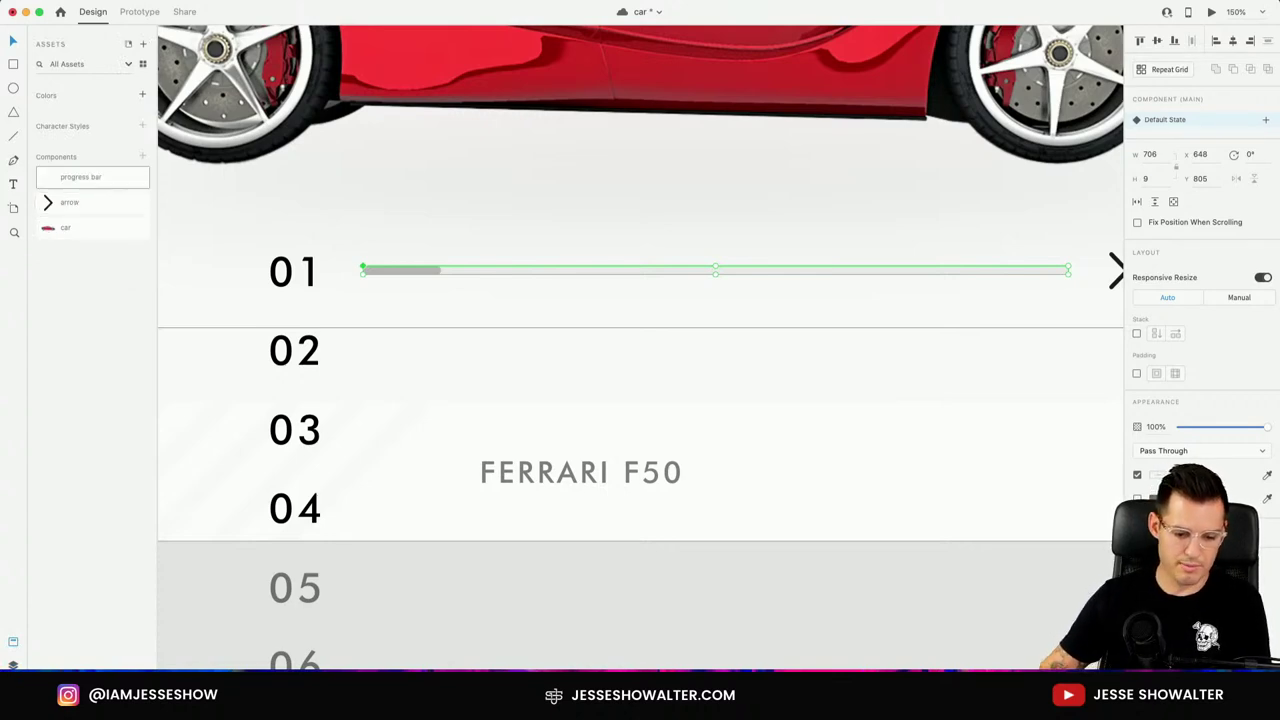
Draw a borderless rectangle about 90 by 72 over the 01 of the number list.
click(298, 287)
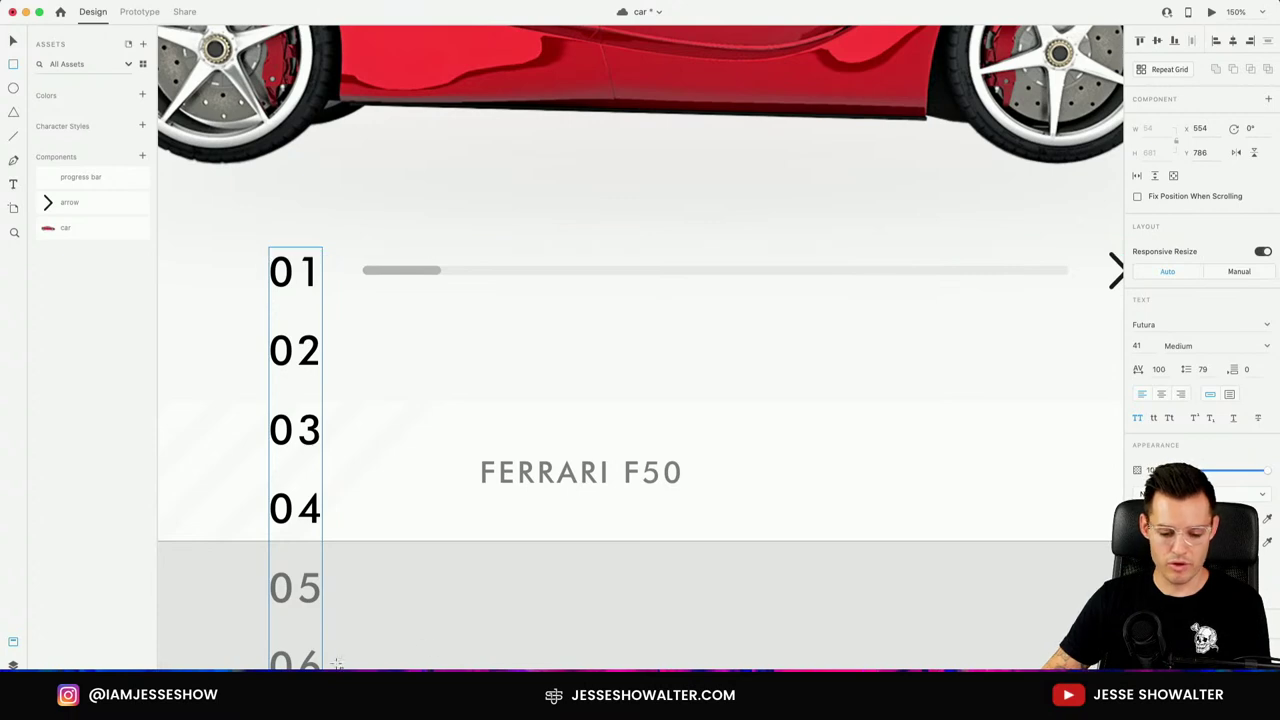
mouse_move(251, 236)
mouse_down()
mouse_move(352, 309)
mouse_move(340, 306)
mouse_up()
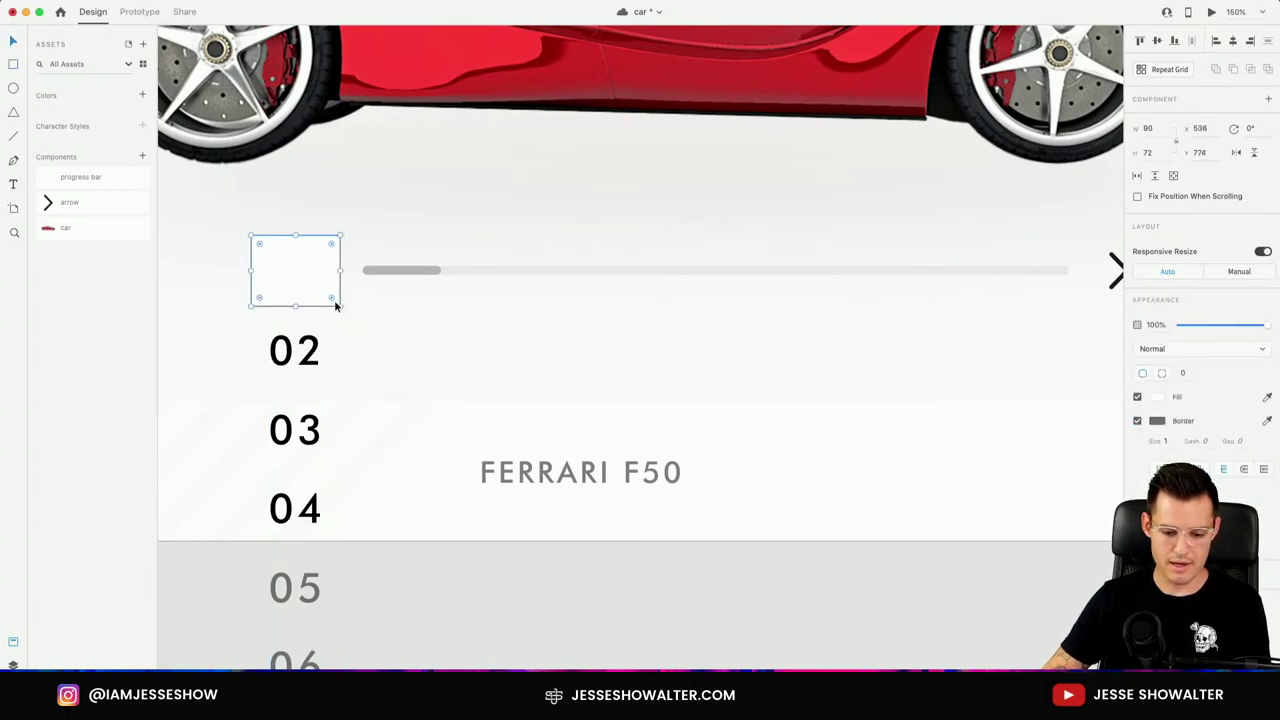
click(1137, 421)
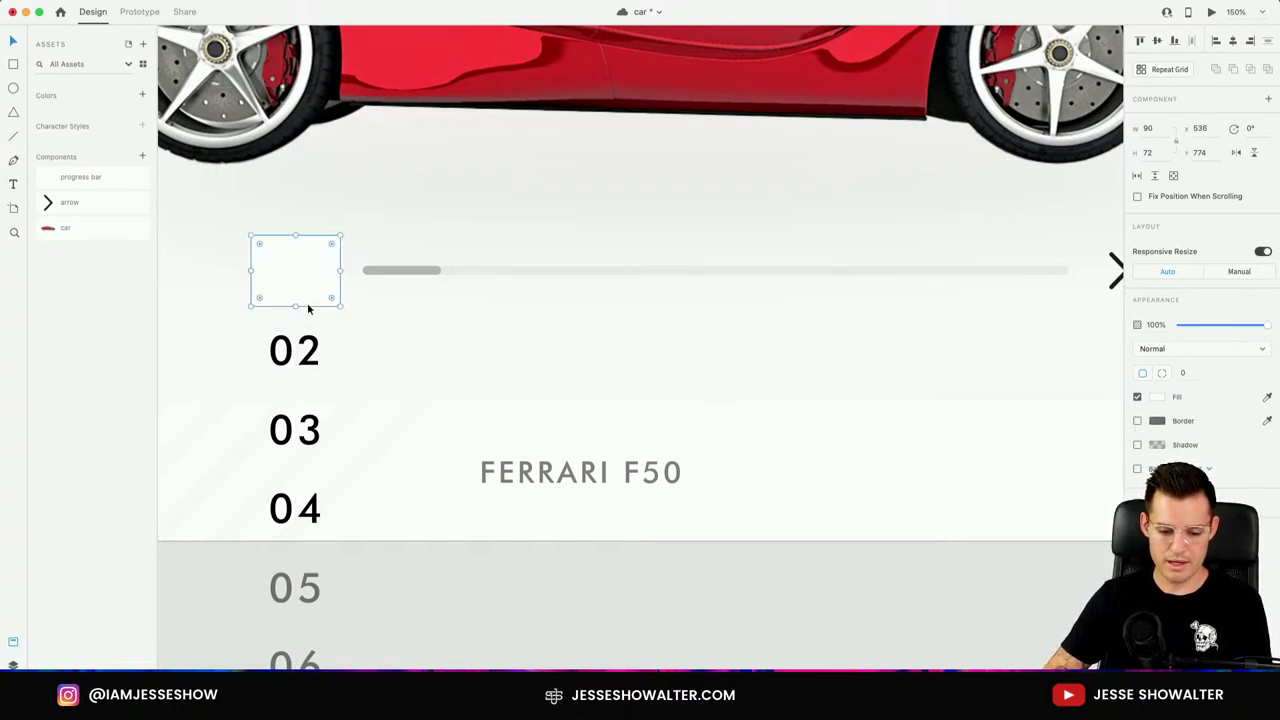
Mask the number list with the rectangle so only the 01 shows.
shift+click(291, 355)
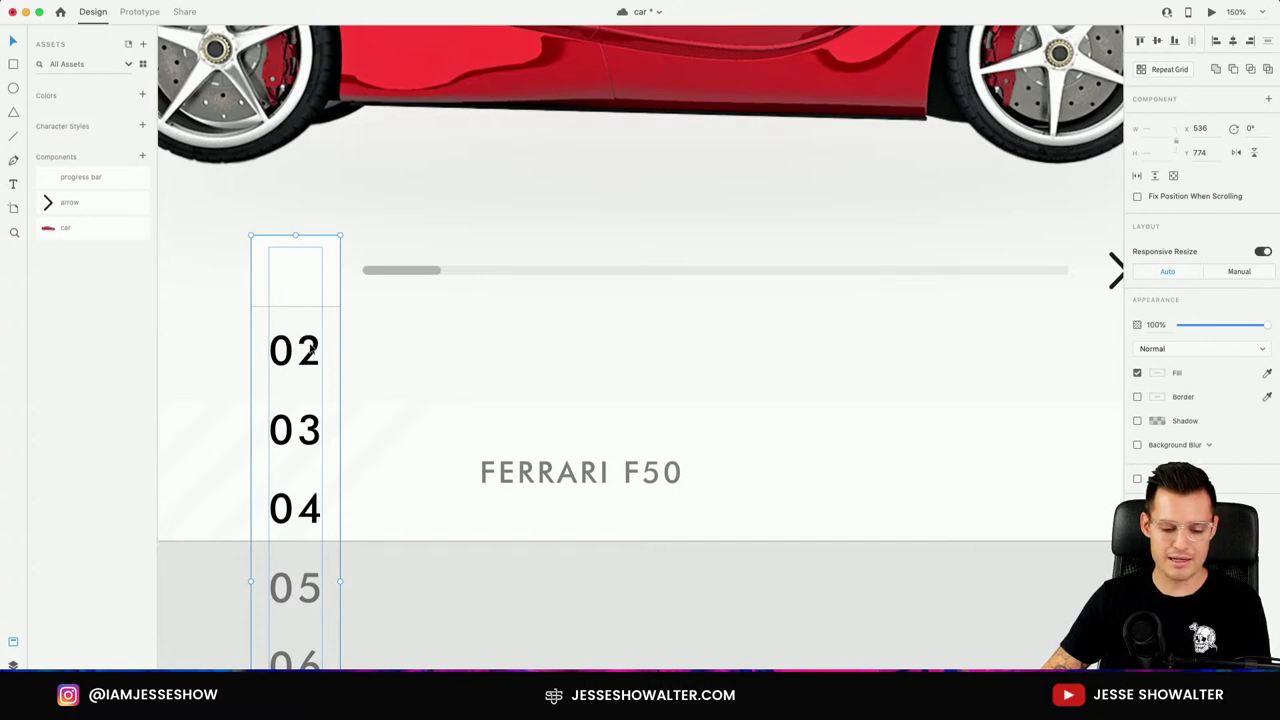
right_click(300, 266)
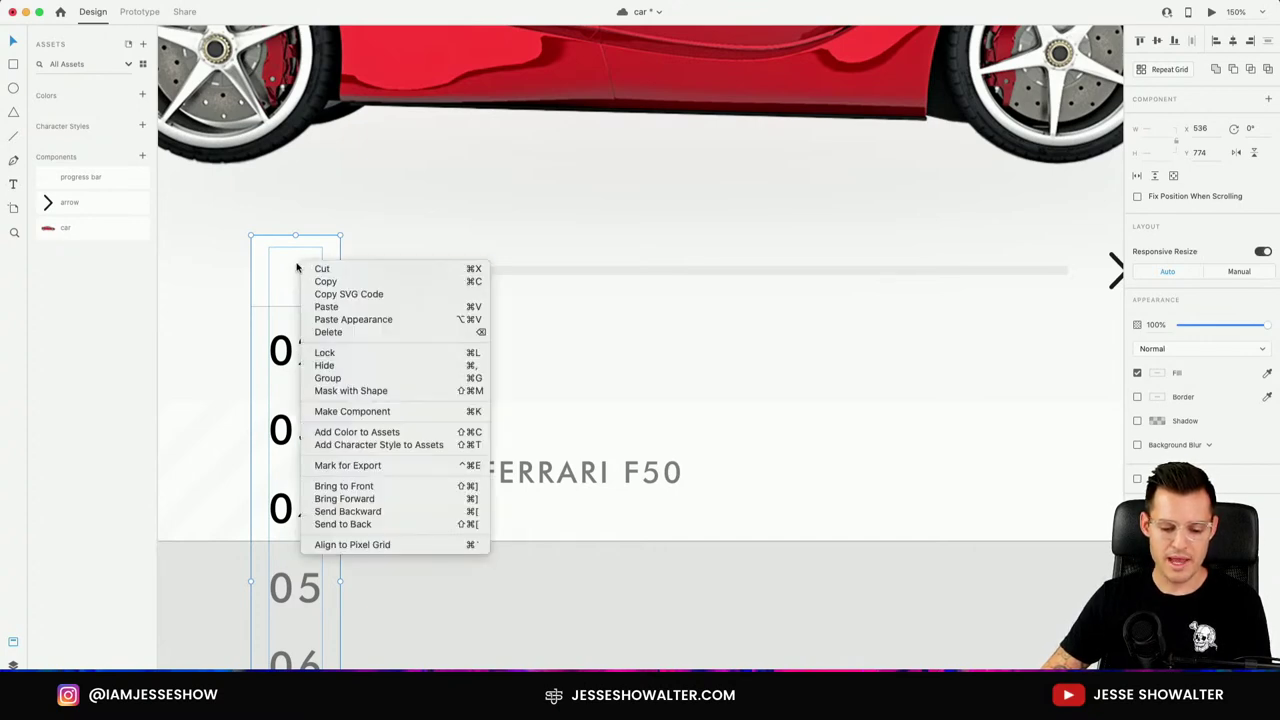
click(371, 392)
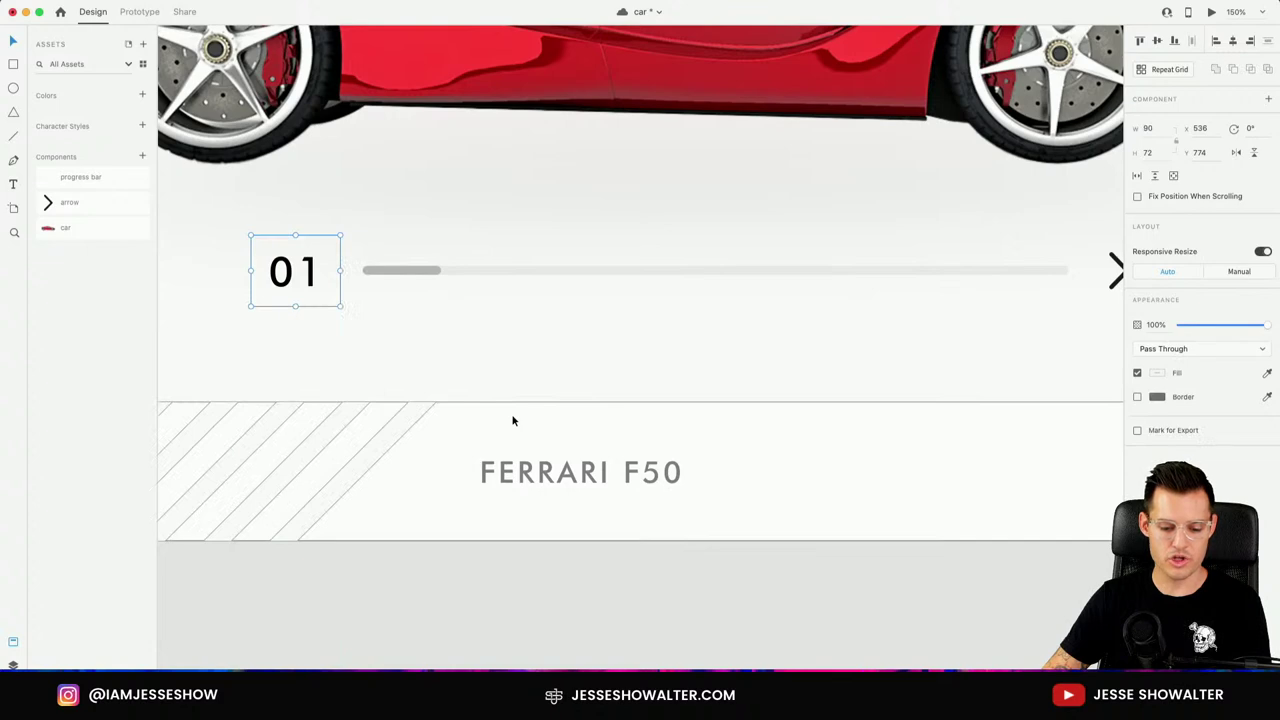
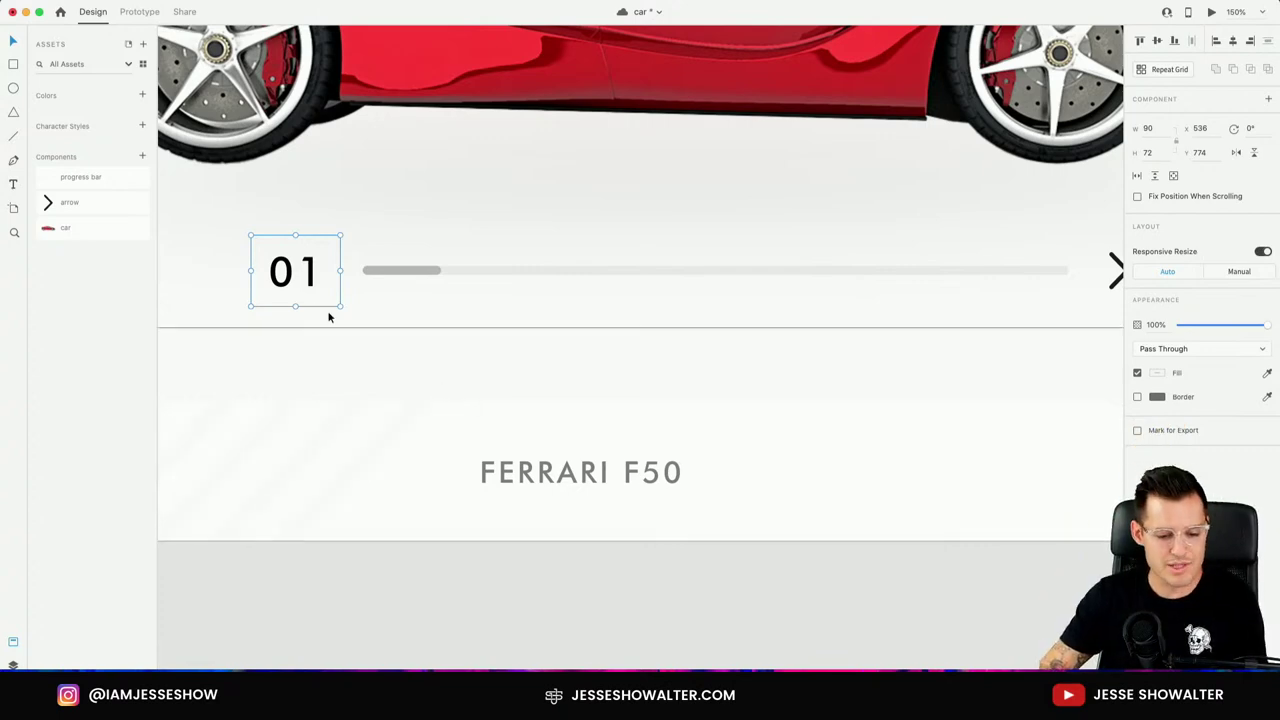
Try shifting the number list up inside its mask to bring 02 into the window.
double_click(310, 275)
scroll(303, 280, down, 3)
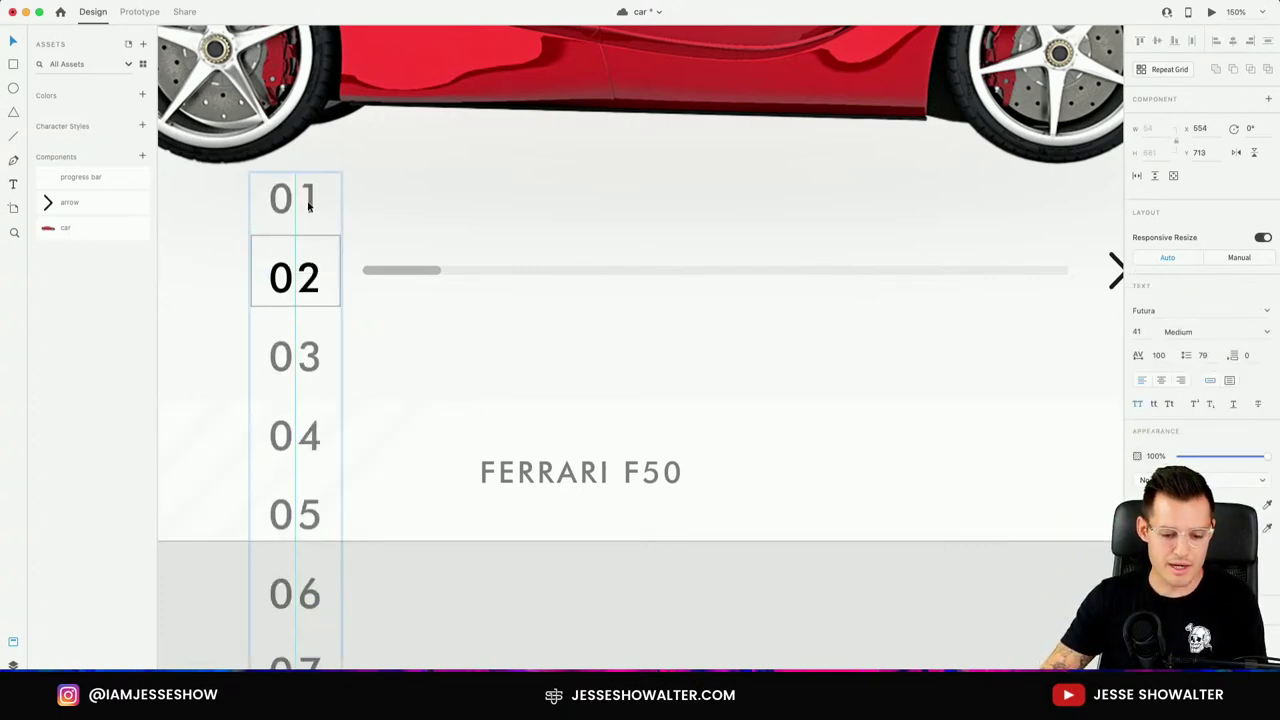
key(Escape)
key(ctrl+z)
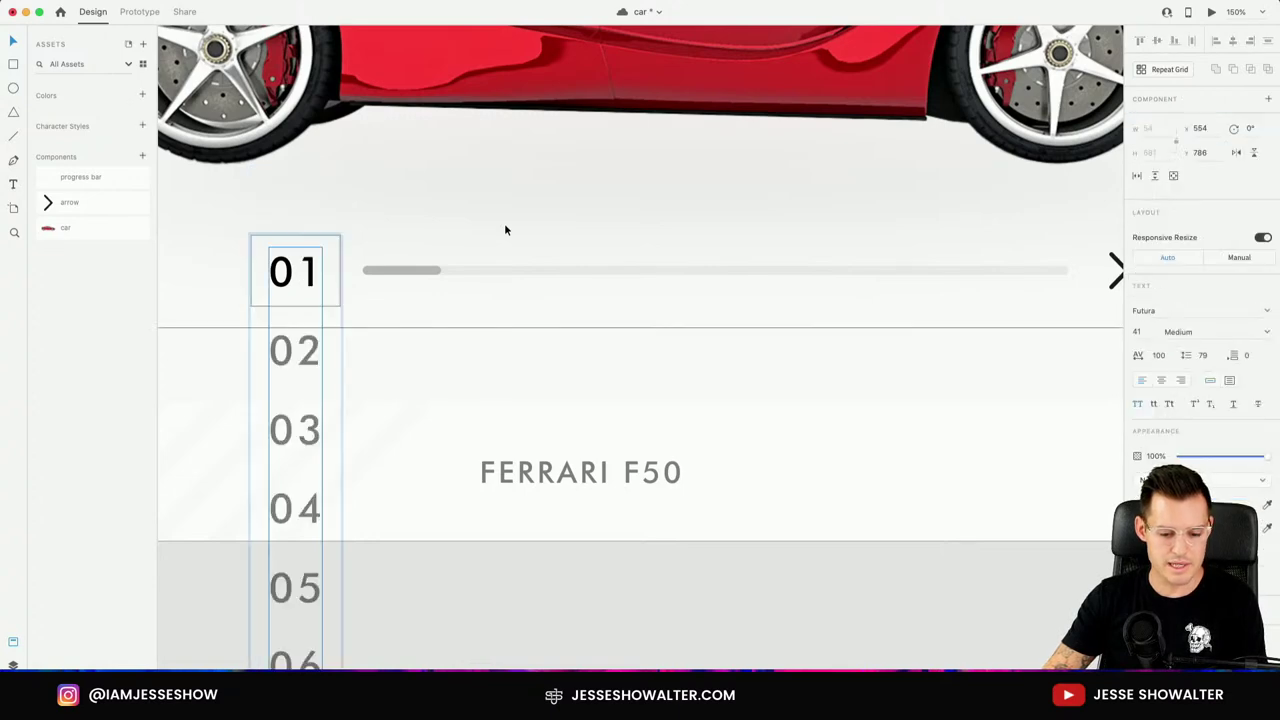
key(Escape)
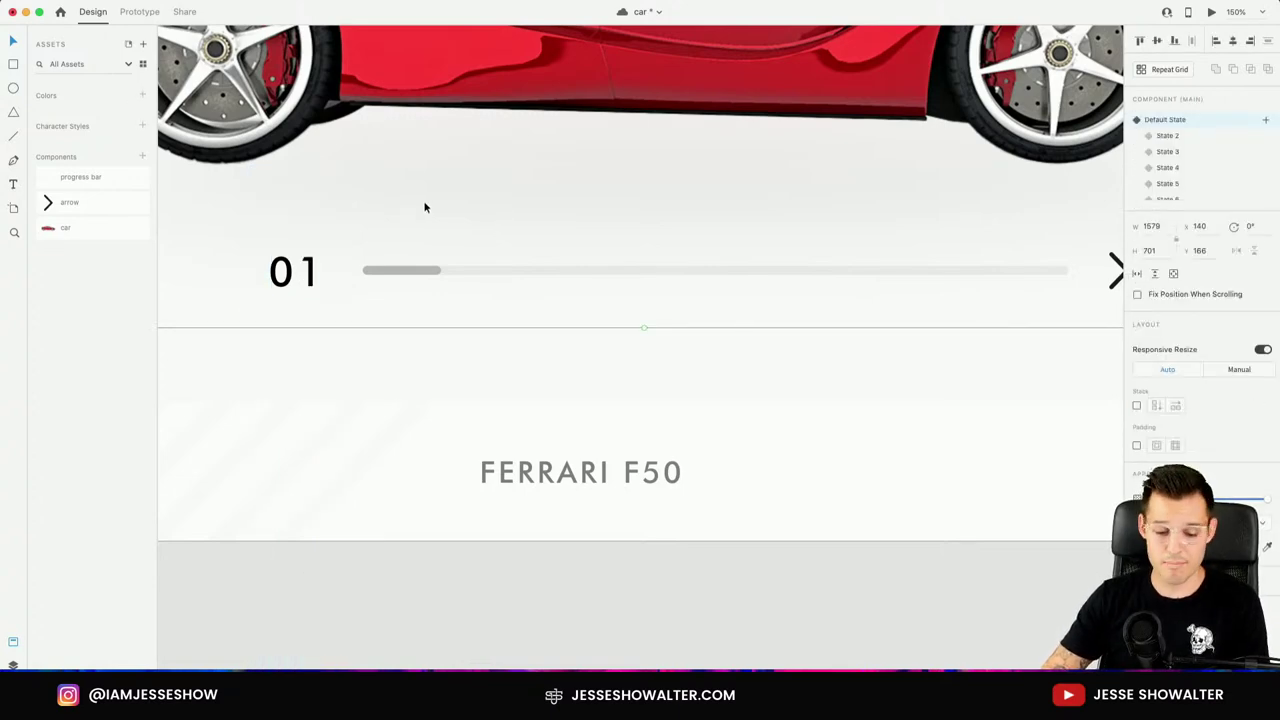
Turn the masked number list into a component and rename it counter.
click(278, 285)
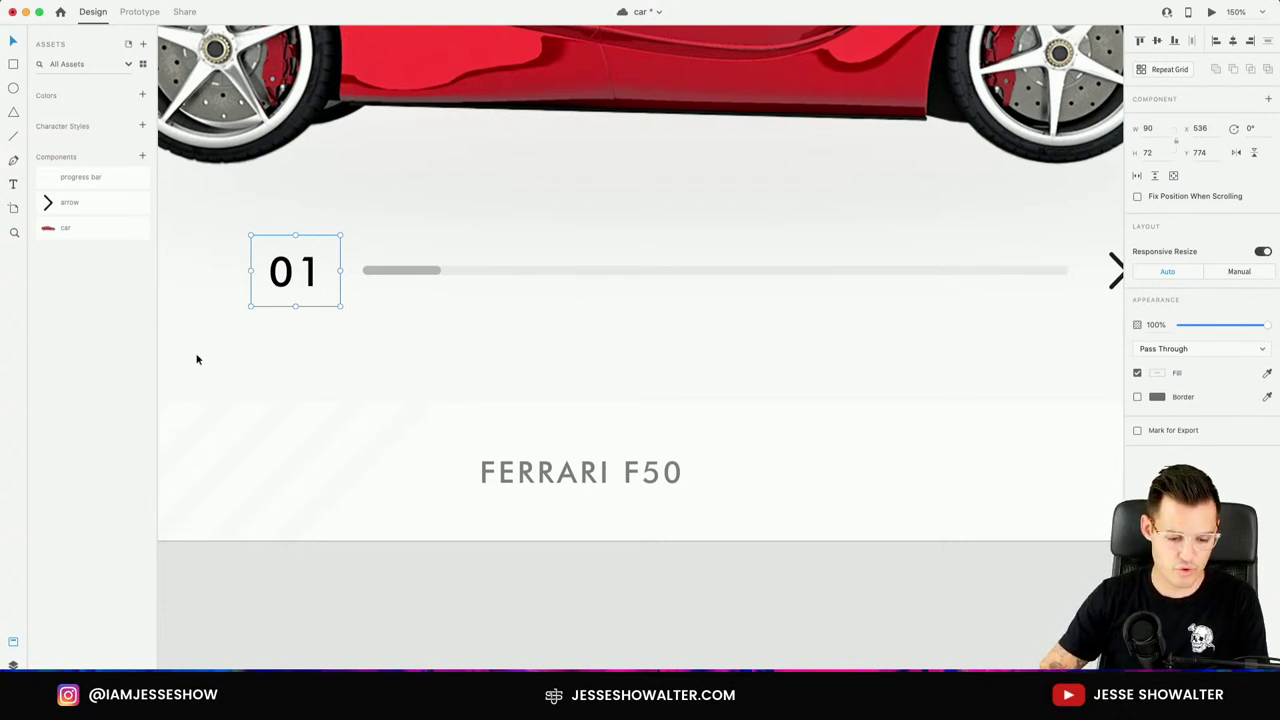
key(super+k)
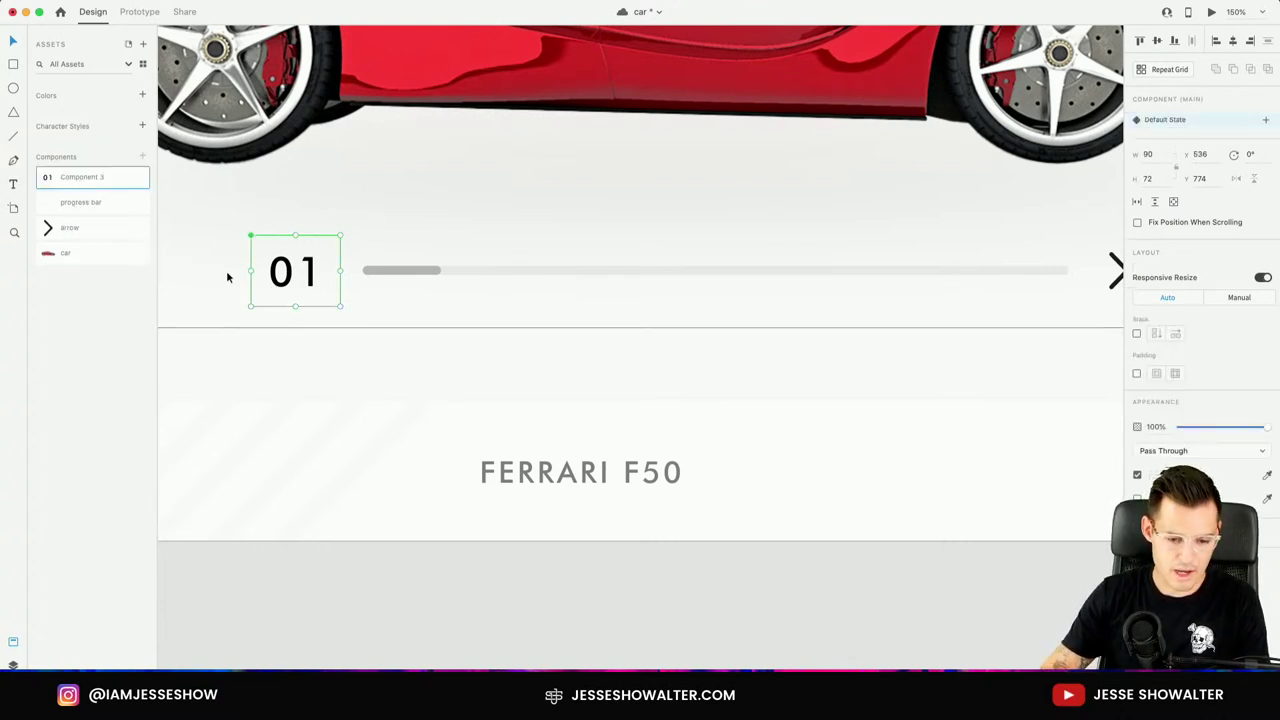
double_click(88, 177)
text(counter)
key(Return)
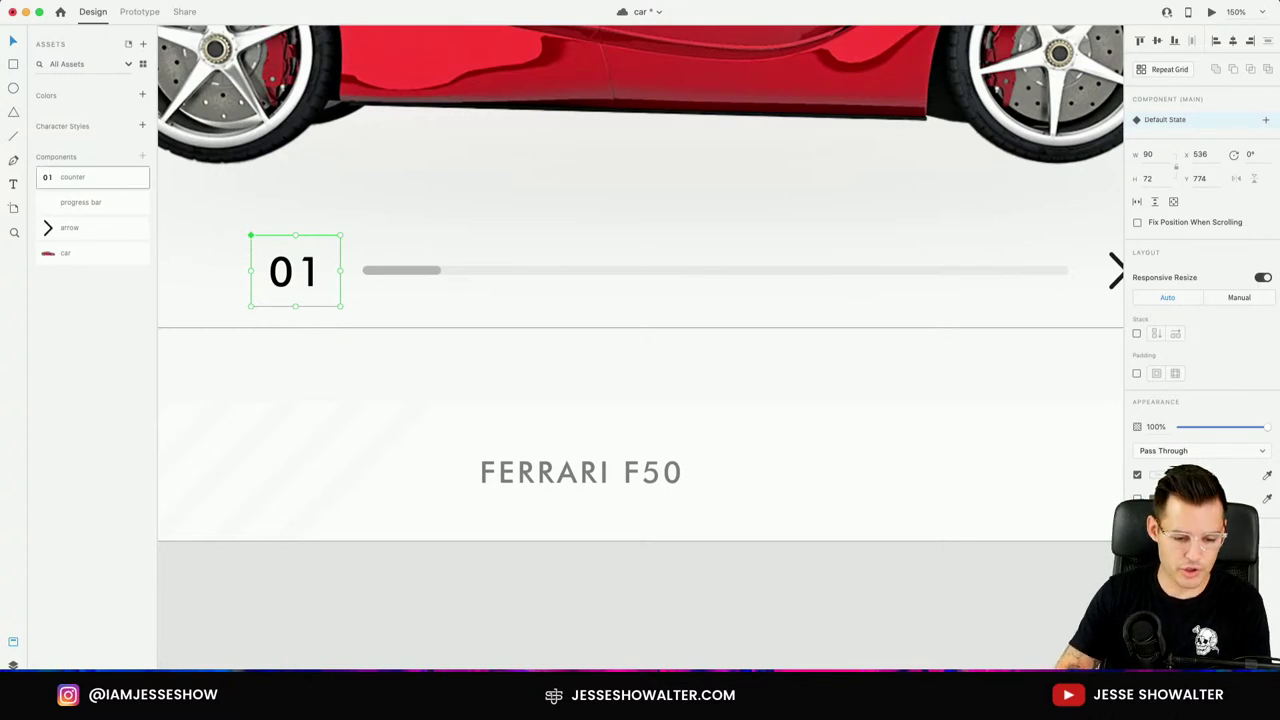
Add a second state to the counter and move its number list up to about Y 708 to show 02.
click(1265, 119)
click(1236, 128)
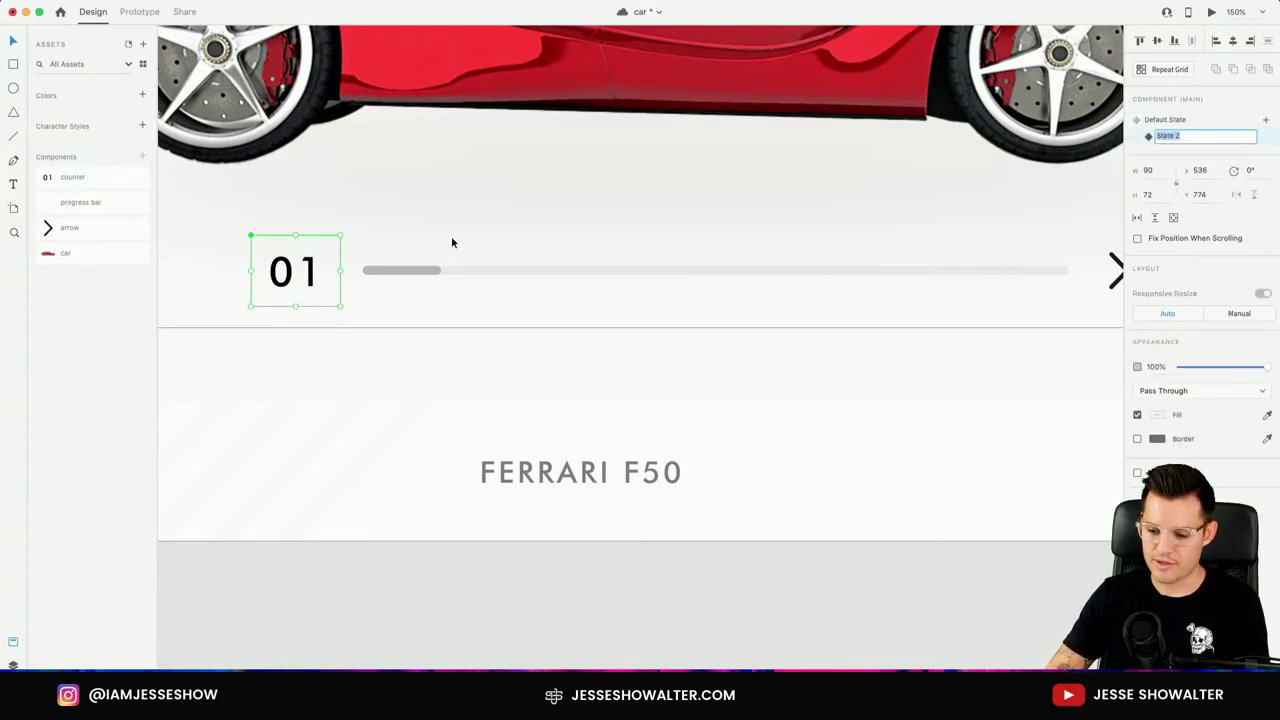
double_click(311, 275)
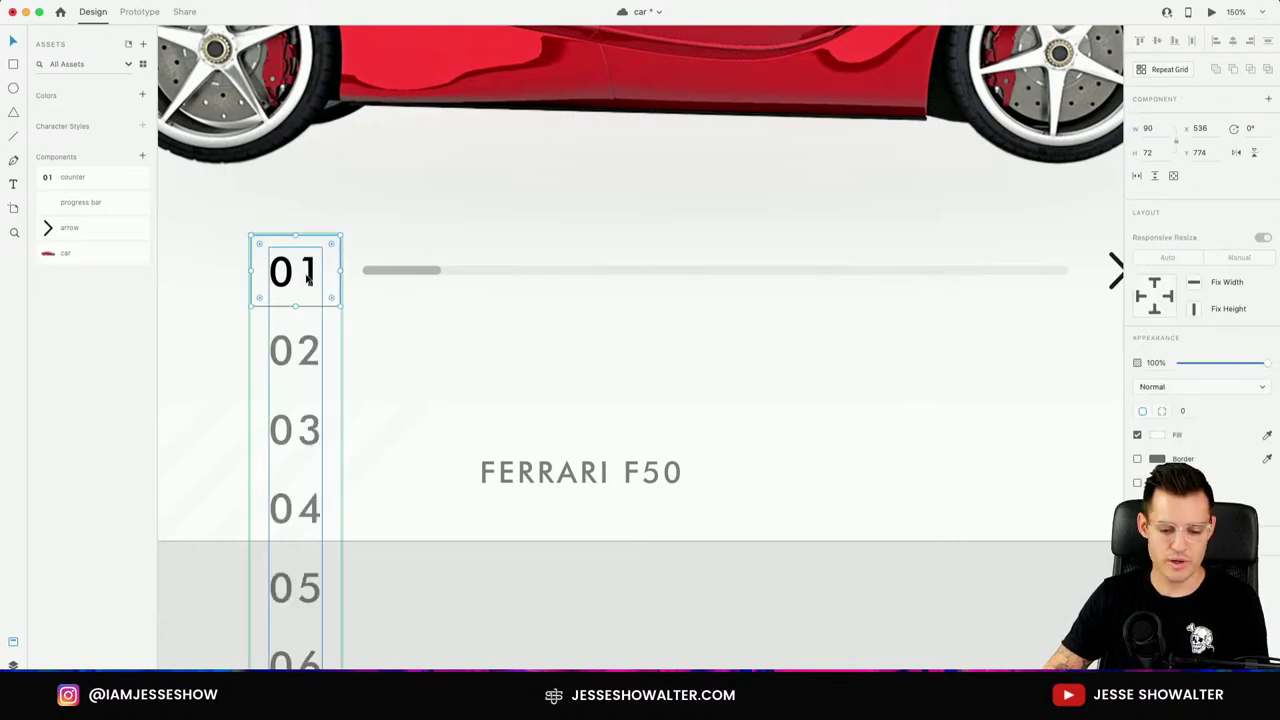
double_click(307, 279)
drag(310, 283, 321, 199)
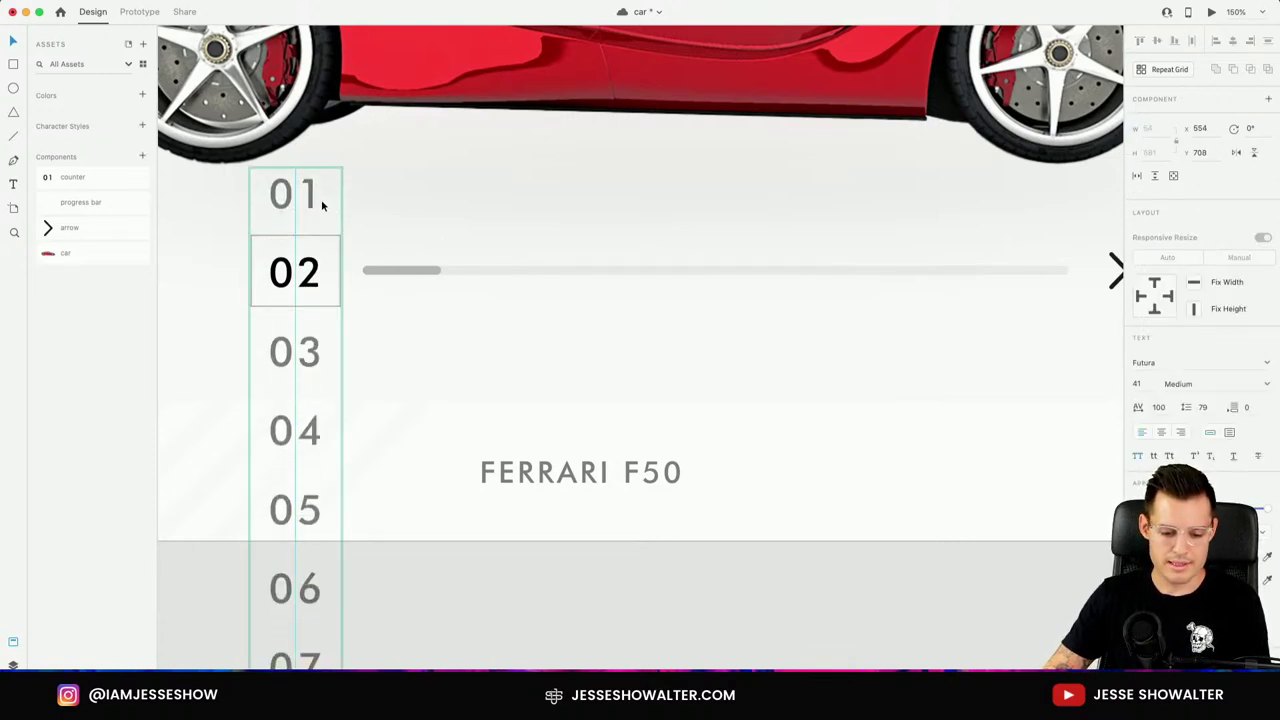
key(Escape)
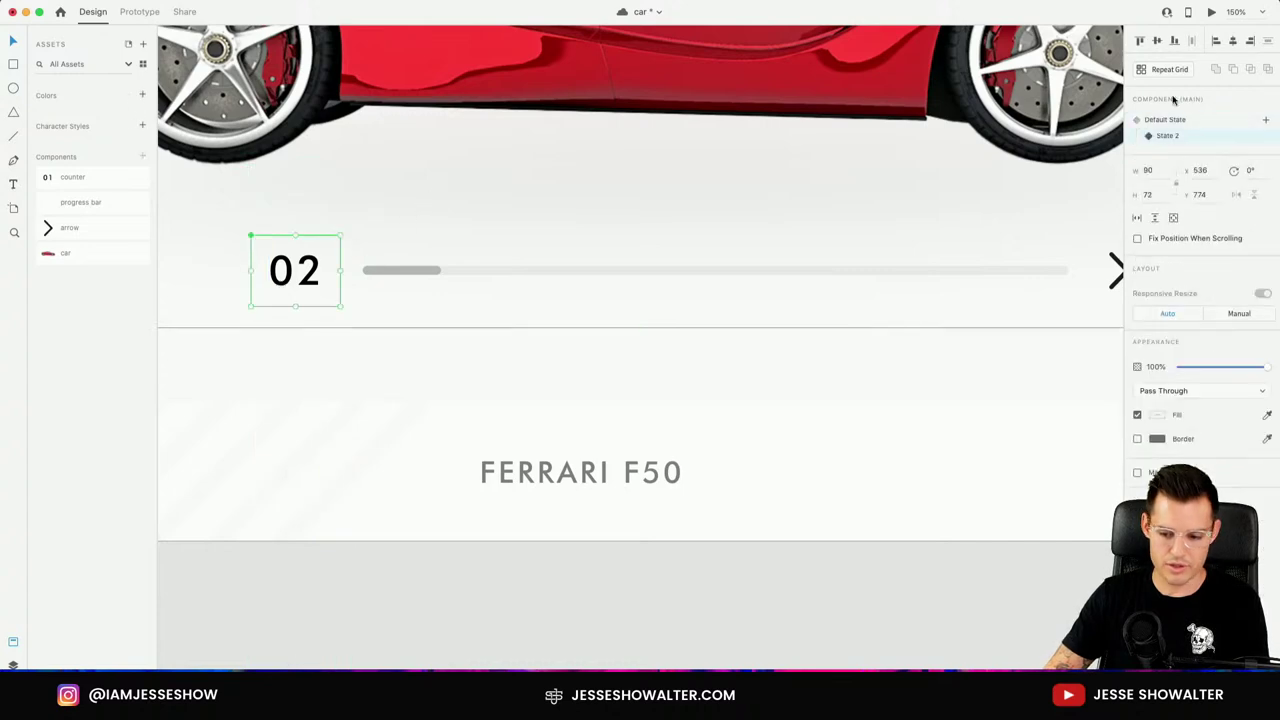
Add a third state to the counter and move its number list up to about Y 628 to show 03.
click(1265, 120)
click(1152, 126)
double_click(300, 275)
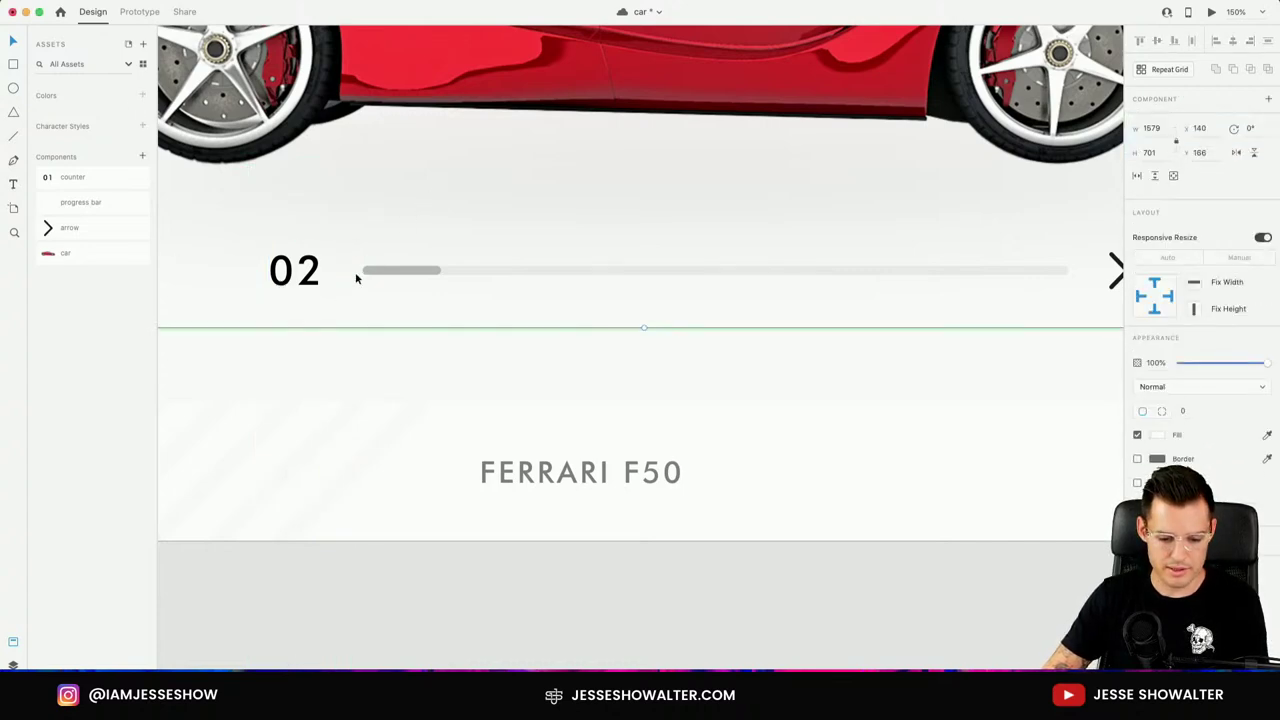
double_click(288, 270)
drag(288, 270, 309, 201)
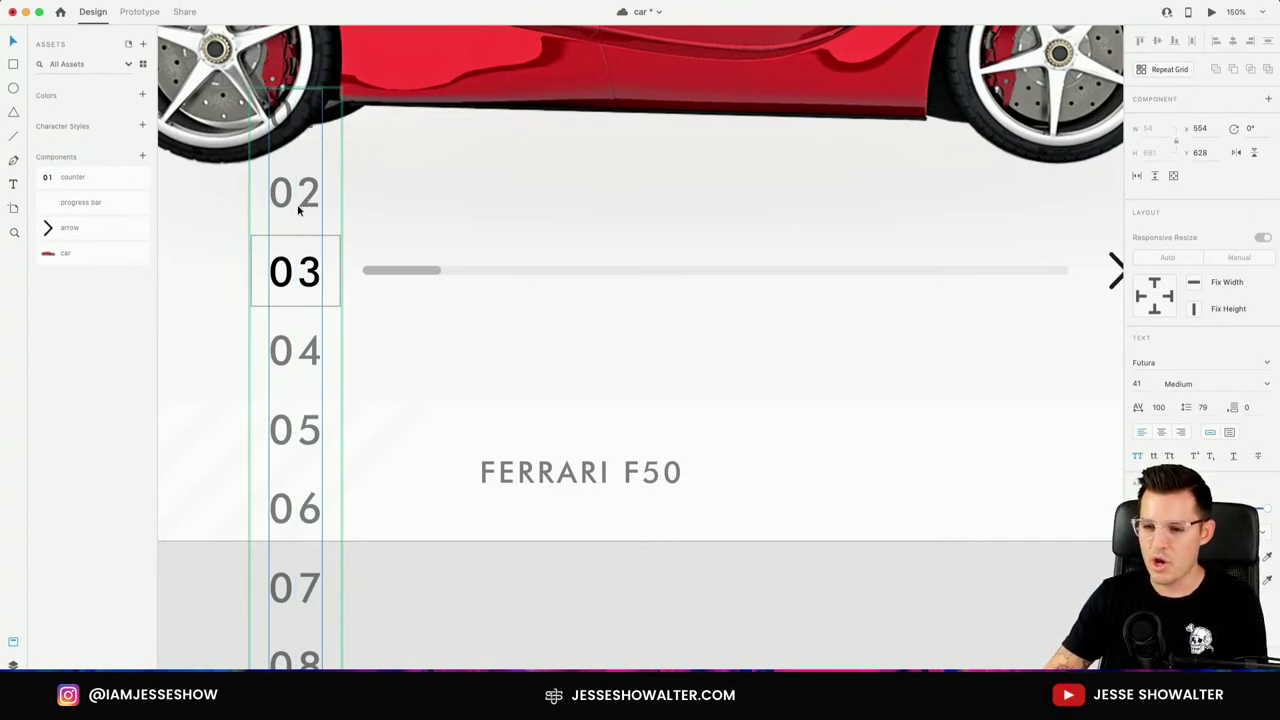
key(Escape)
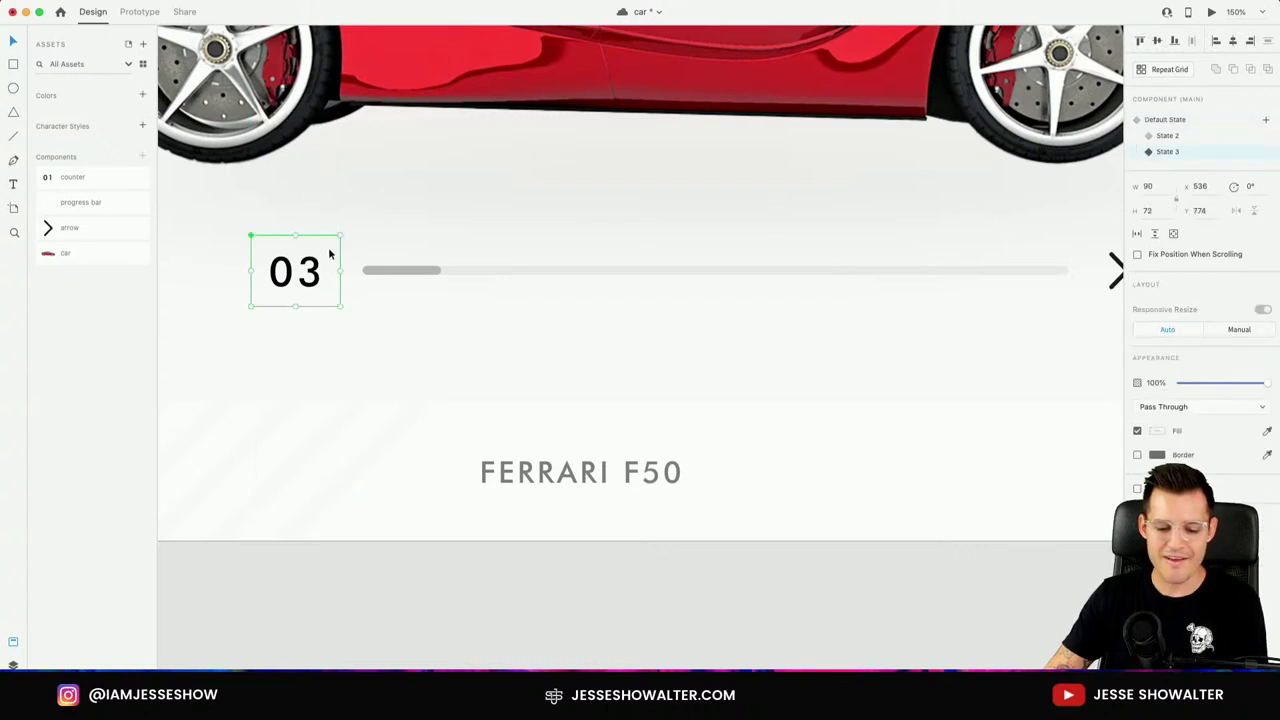
Add a fourth state to the counter and move its number list up to about Y 551 to show 04.
click(1266, 120)
click(1200, 132)
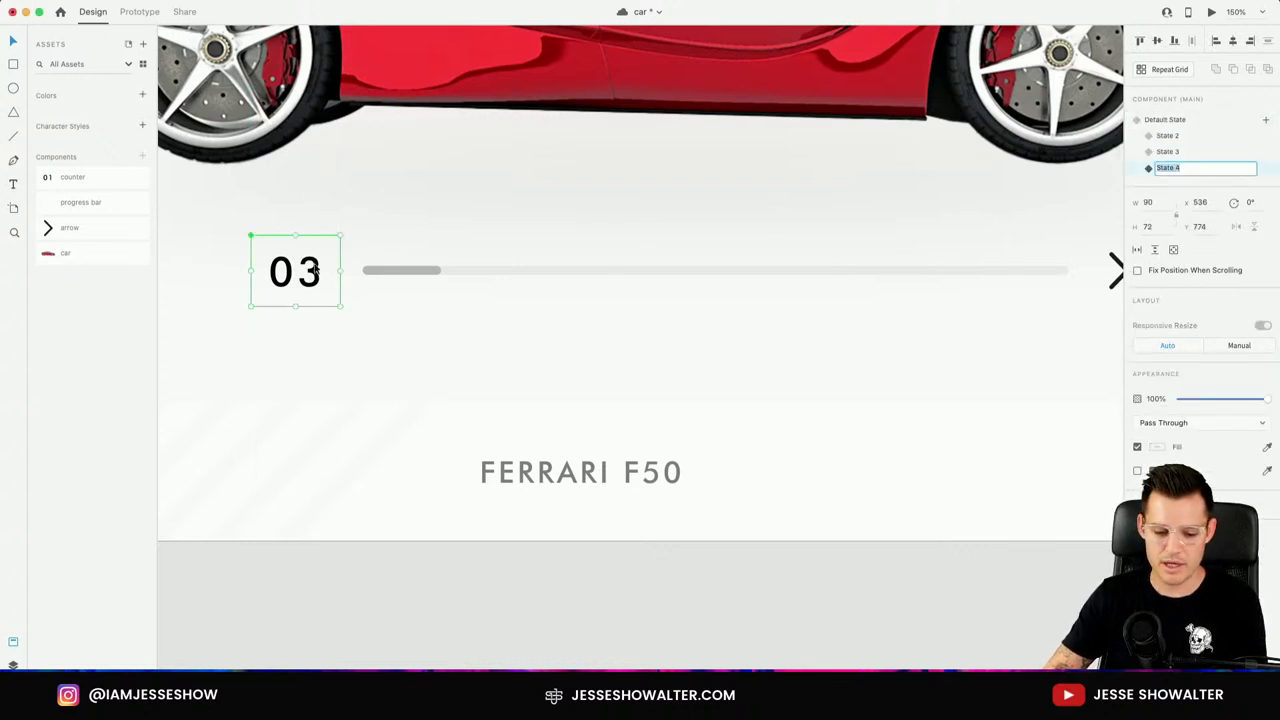
double_click(314, 270)
drag(314, 272, 305, 207)
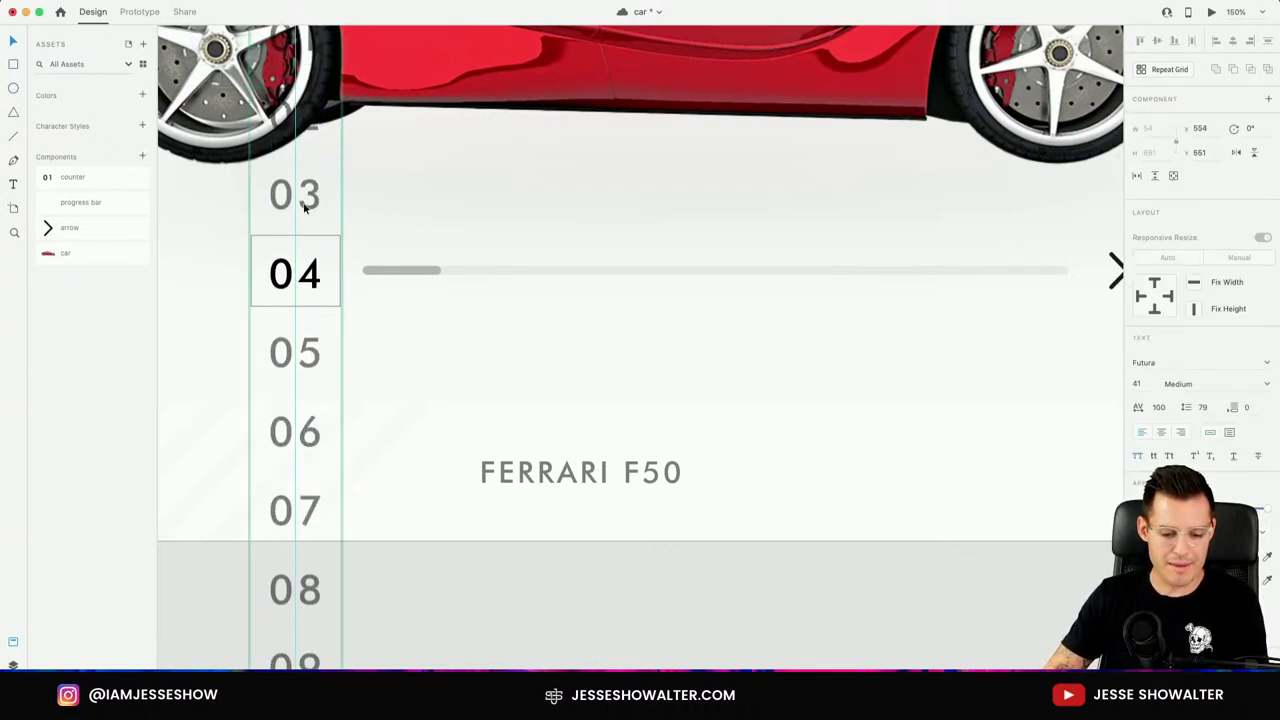
key(Escape)
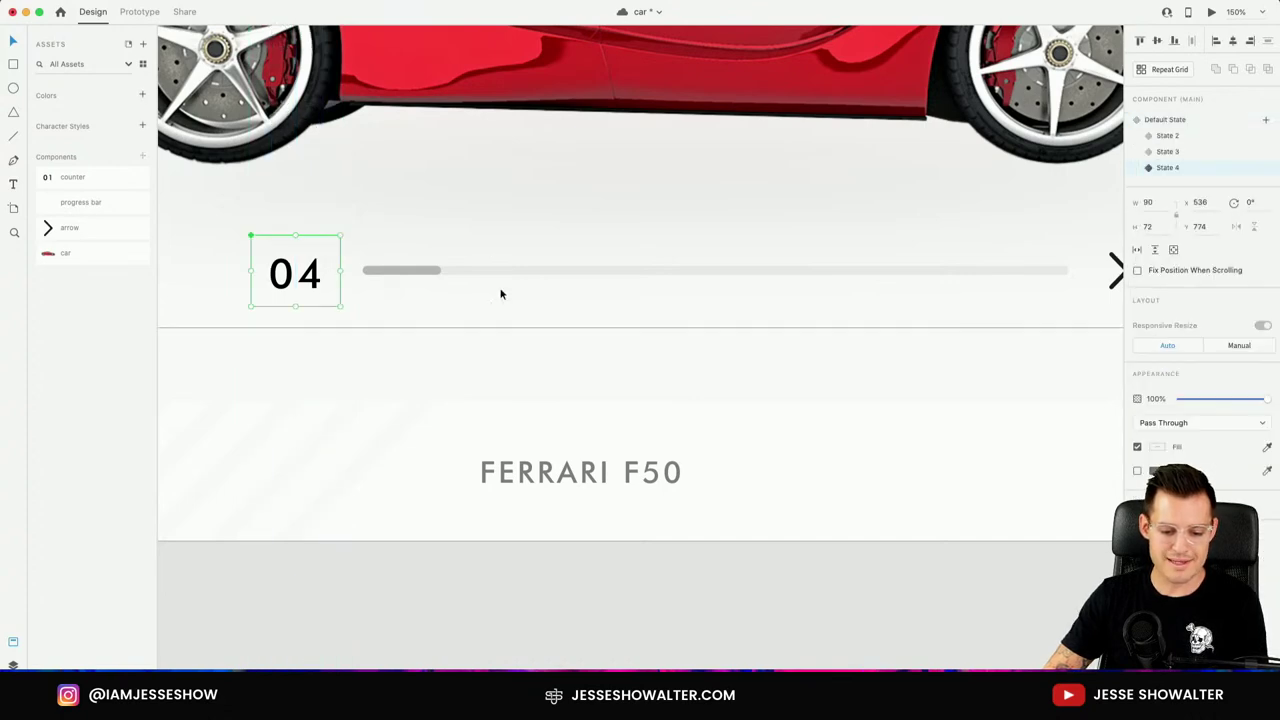
Add a fifth state to the counter and nudge its number list up inside the mask to show 05.
click(1268, 120)
click(1203, 128)
double_click(295, 275)
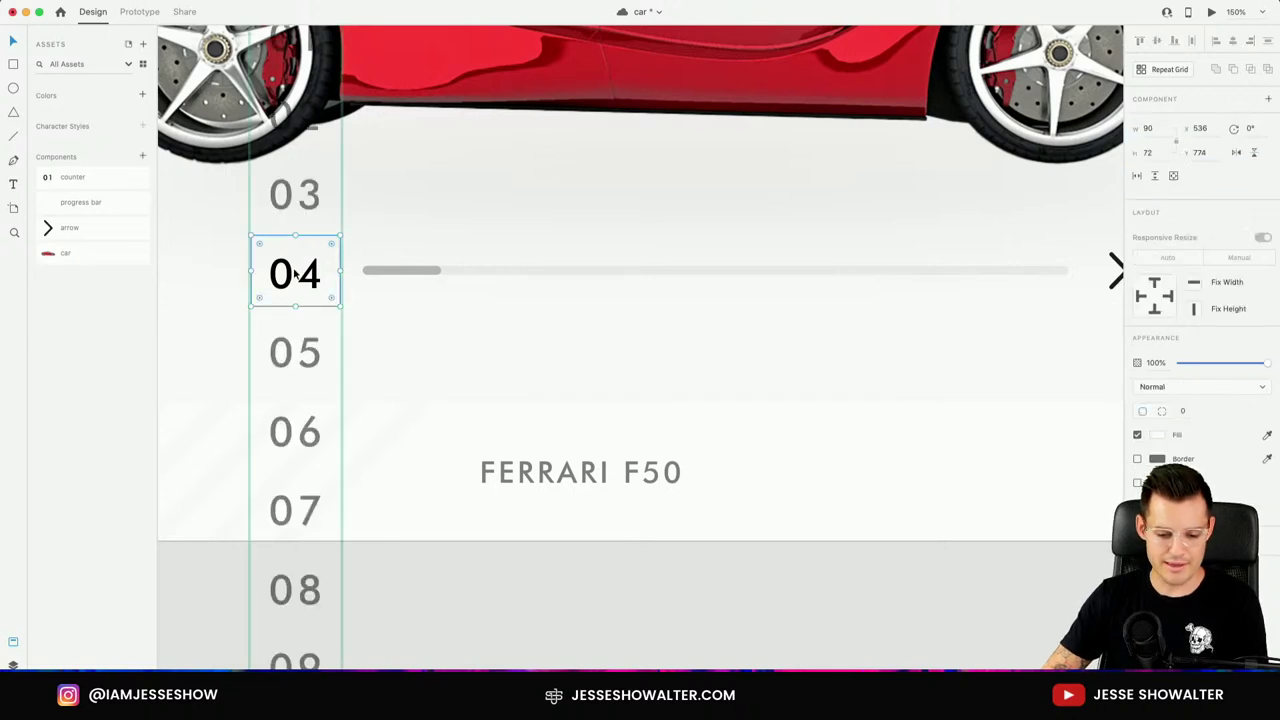
key(shift+Up)
key(shift+Up)
key(shift+Up)
key(shift+Up)
key(shift+Up)
key(shift+Up)
key(shift+Up)
key(shift+Up)
key(Escape)
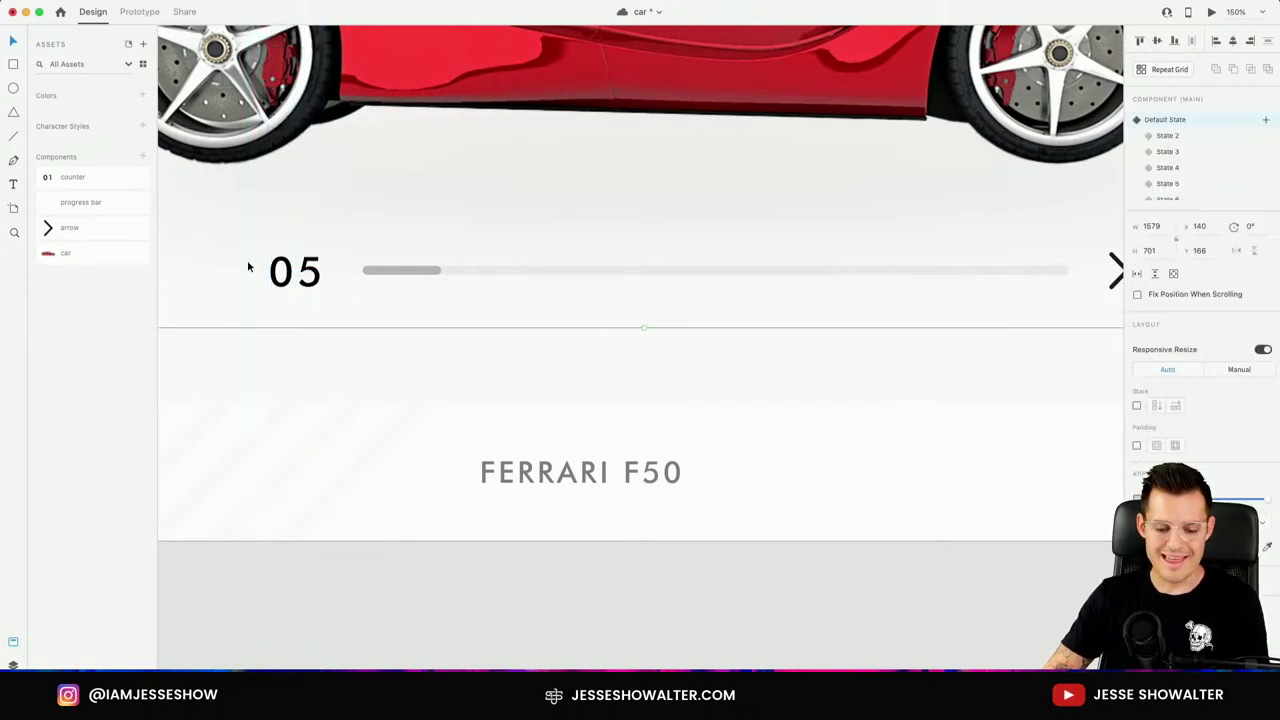
Add a sixth state to the counter and nudge its number list up inside the mask to show 06.
click(250, 268)
click(1266, 120)
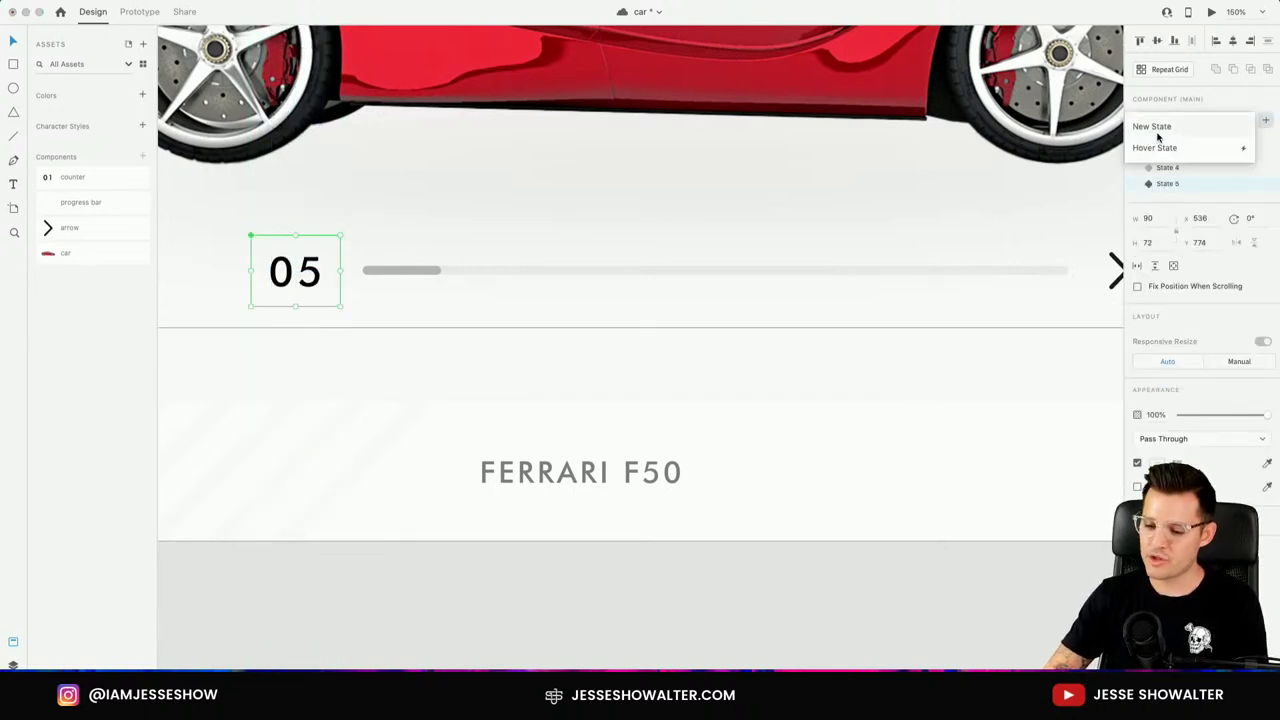
click(1152, 127)
double_click(306, 274)
key(shift+Up)
key(shift+Up)
key(shift+Up)
key(shift+Up)
key(shift+Up)
key(shift+Up)
key(shift+Up)
key(shift+Up)
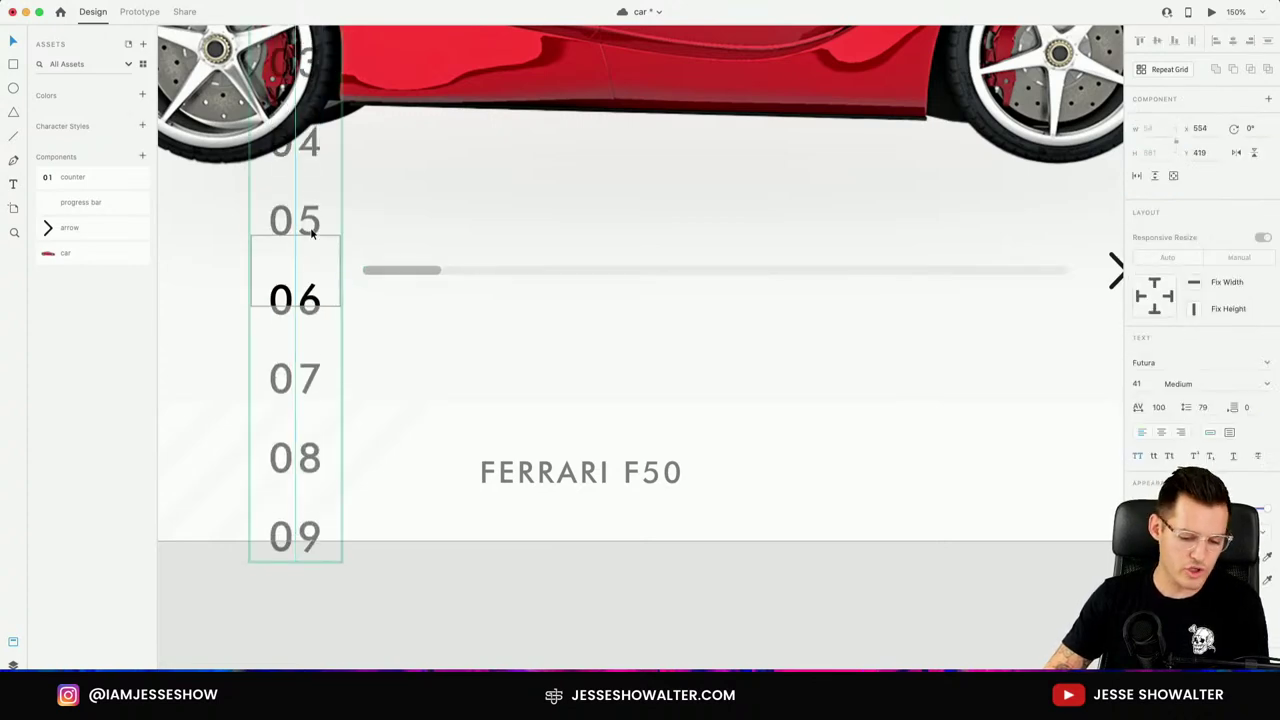
key(Escape)
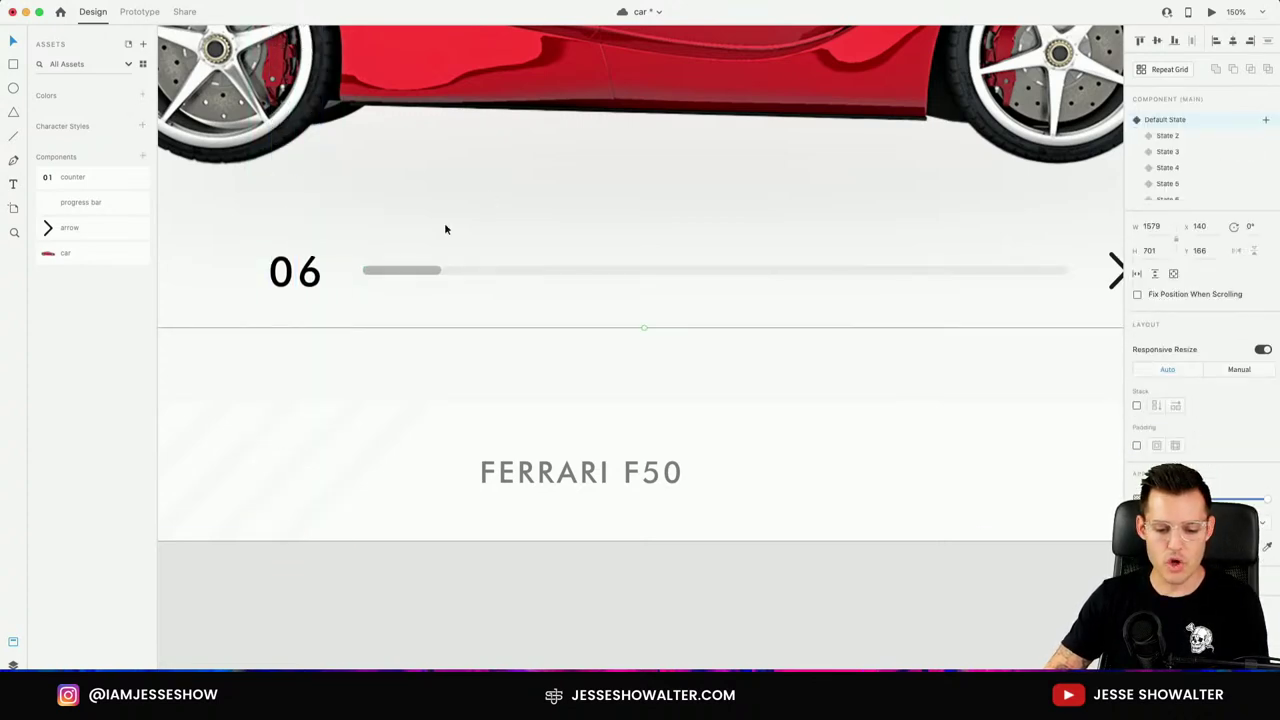
Move the number list in the counter's sixth state up inside the mask to show 07.
click(295, 268)
click(1266, 120)
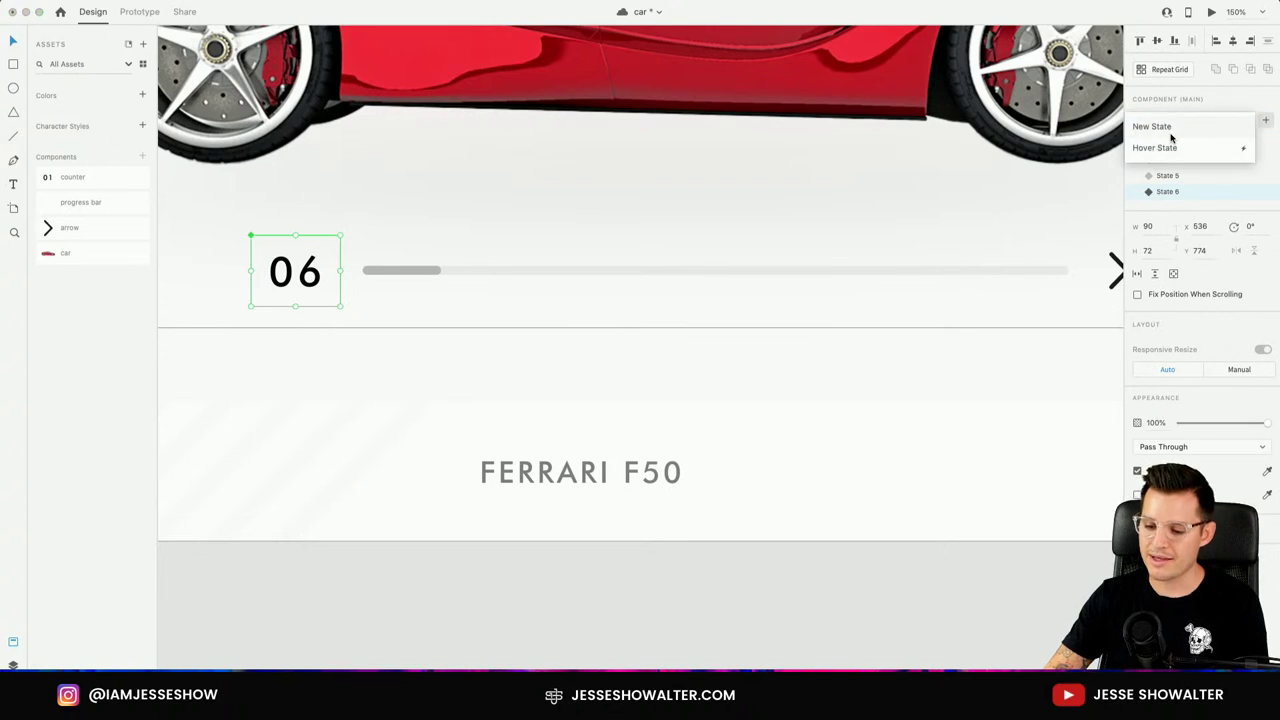
click(330, 268)
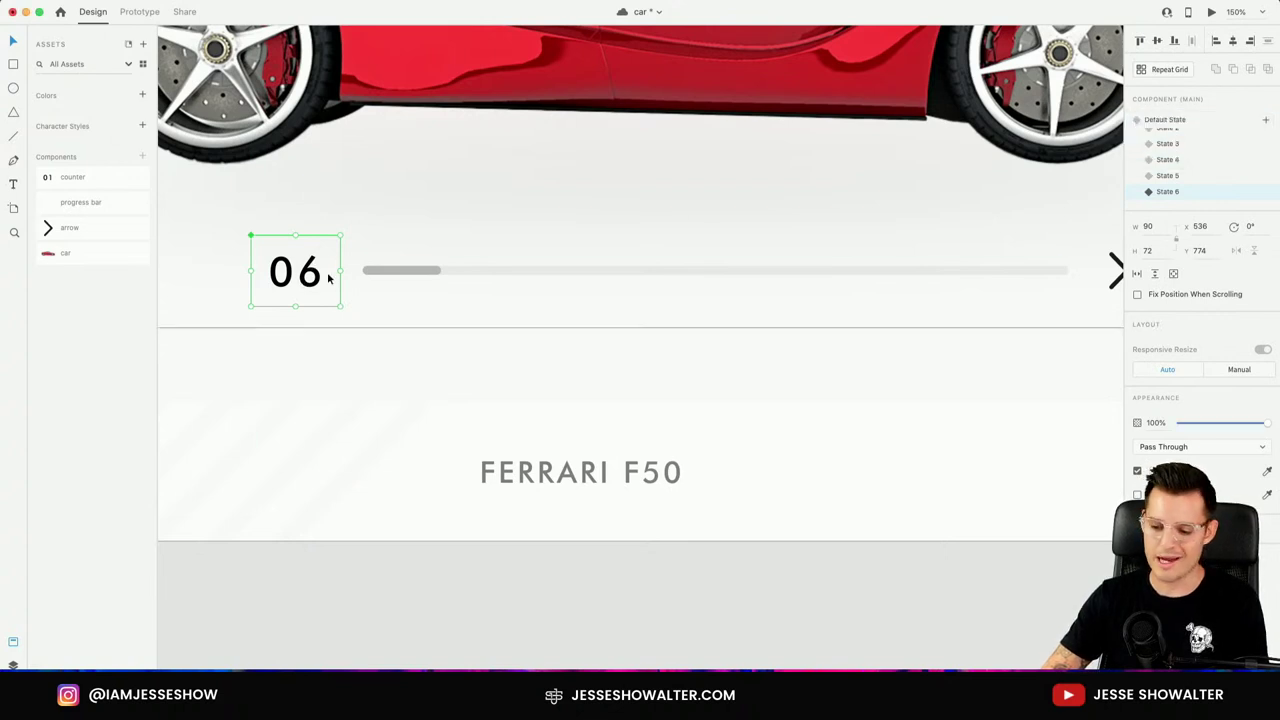
double_click(328, 278)
drag(328, 278, 315, 207)
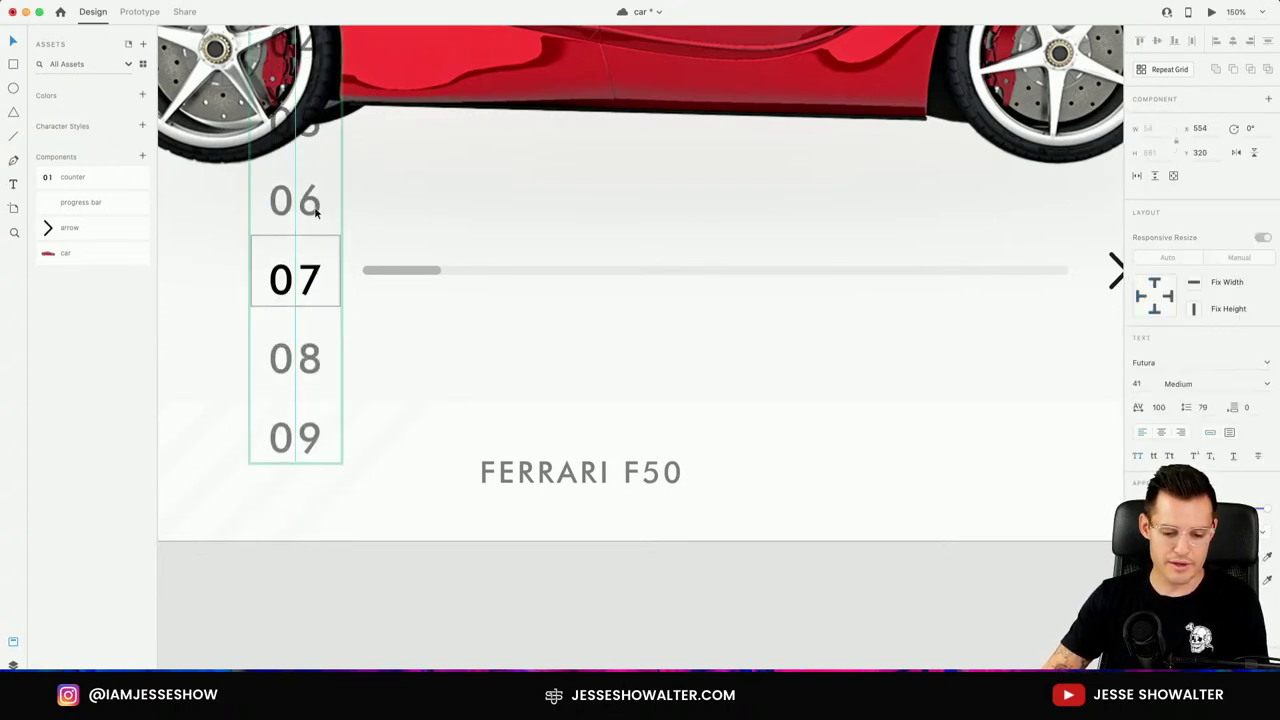
key(Escape)
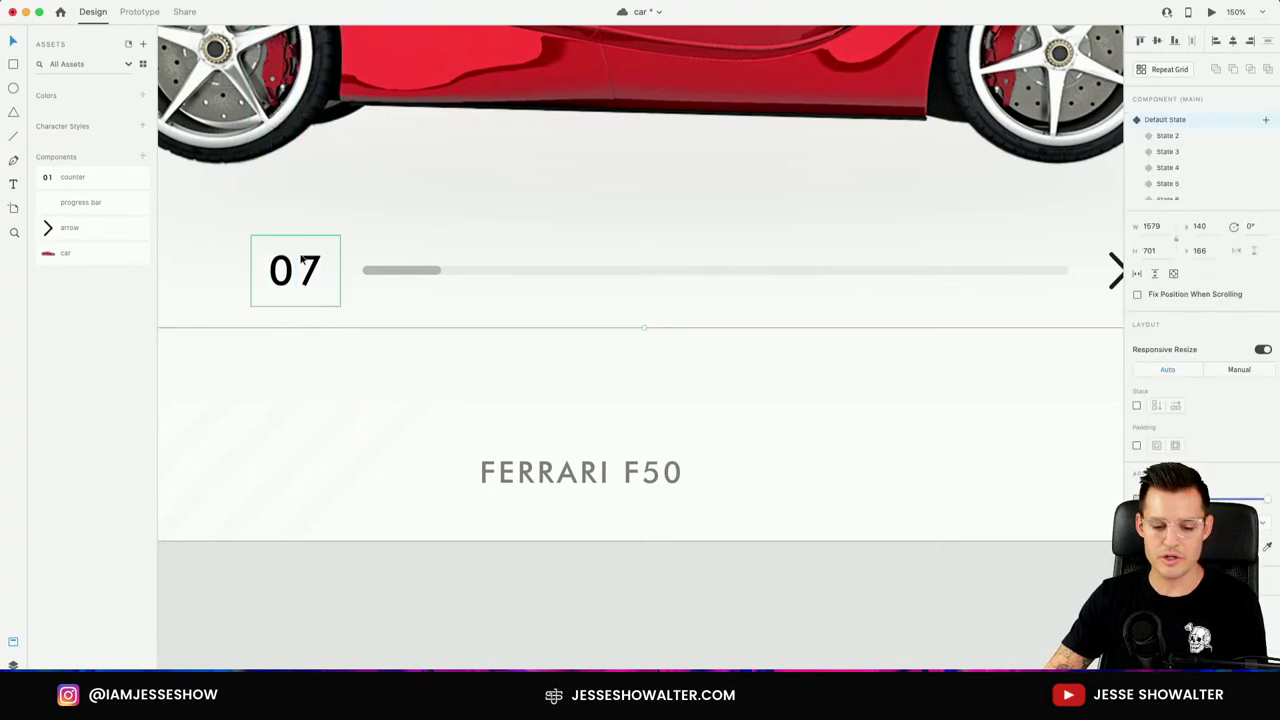
Add a seventh state to the counter and move its number list up to about Y 234 to show 08.
click(1265, 119)
click(1190, 126)
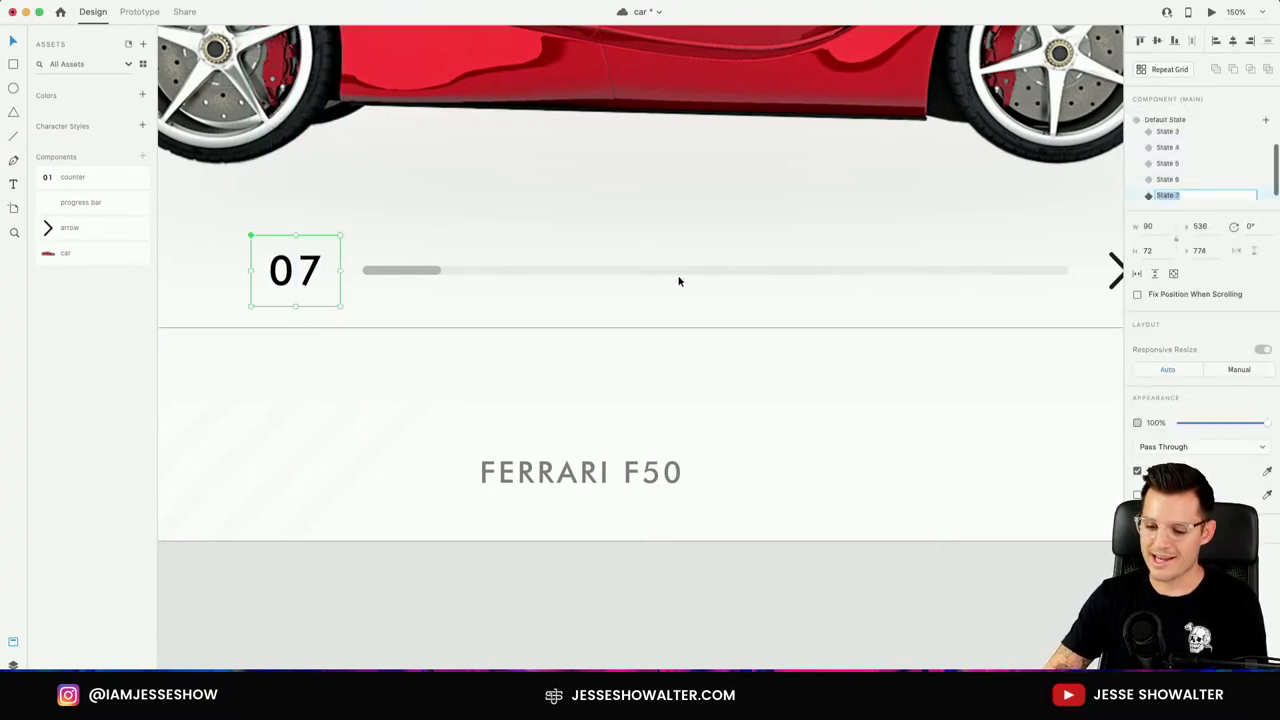
double_click(297, 297)
drag(297, 297, 318, 204)
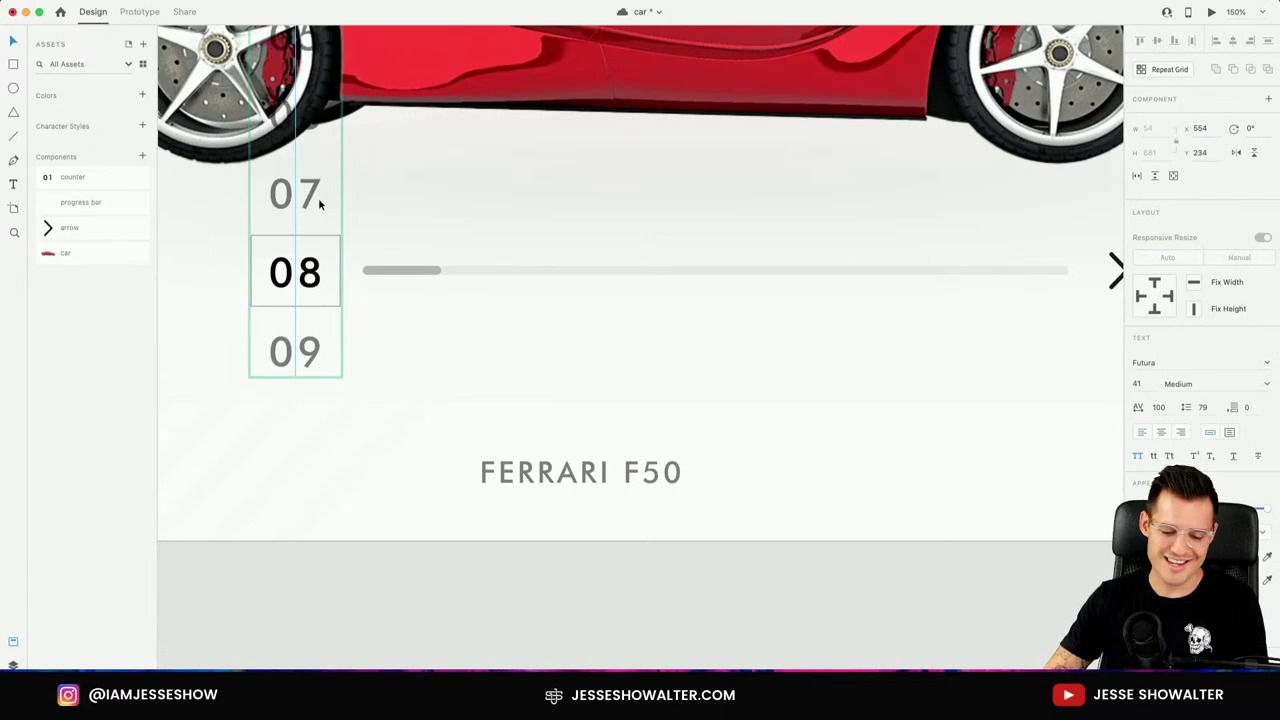
key(Escape)
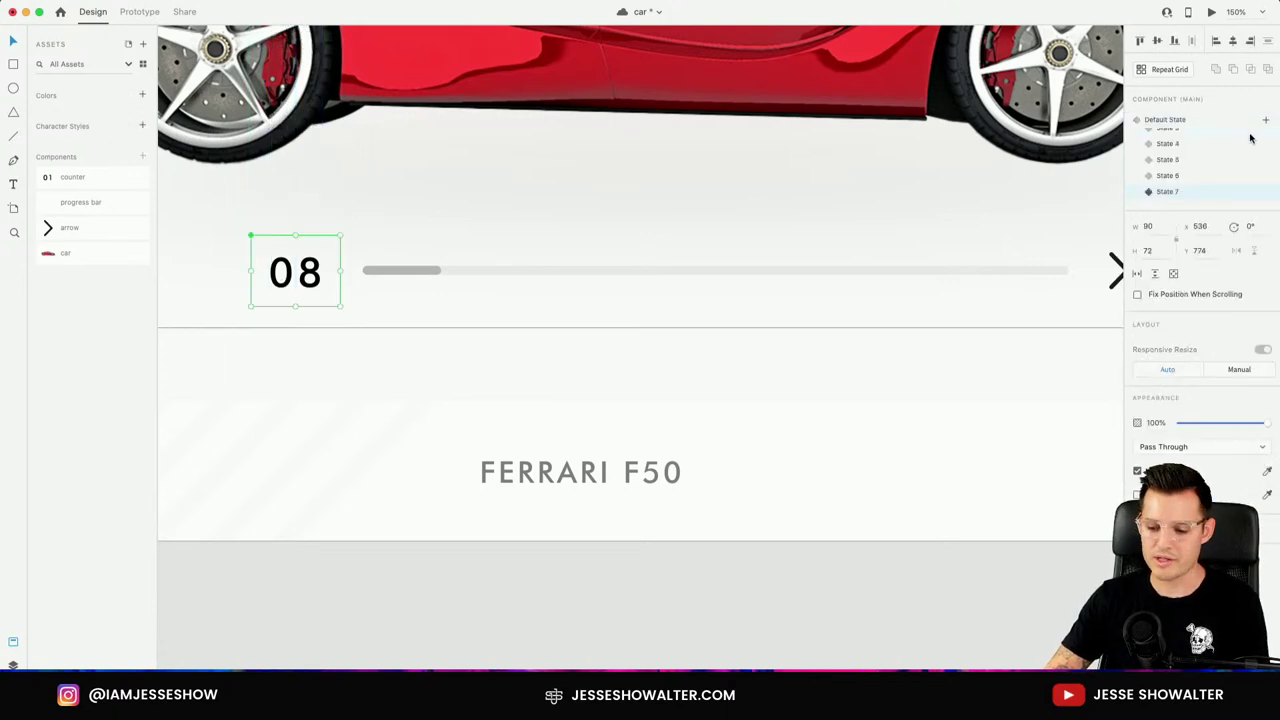
Add an eighth state to the counter and move its number list up to about Y 154 to show 09.
click(1265, 121)
click(1194, 128)
double_click(306, 274)
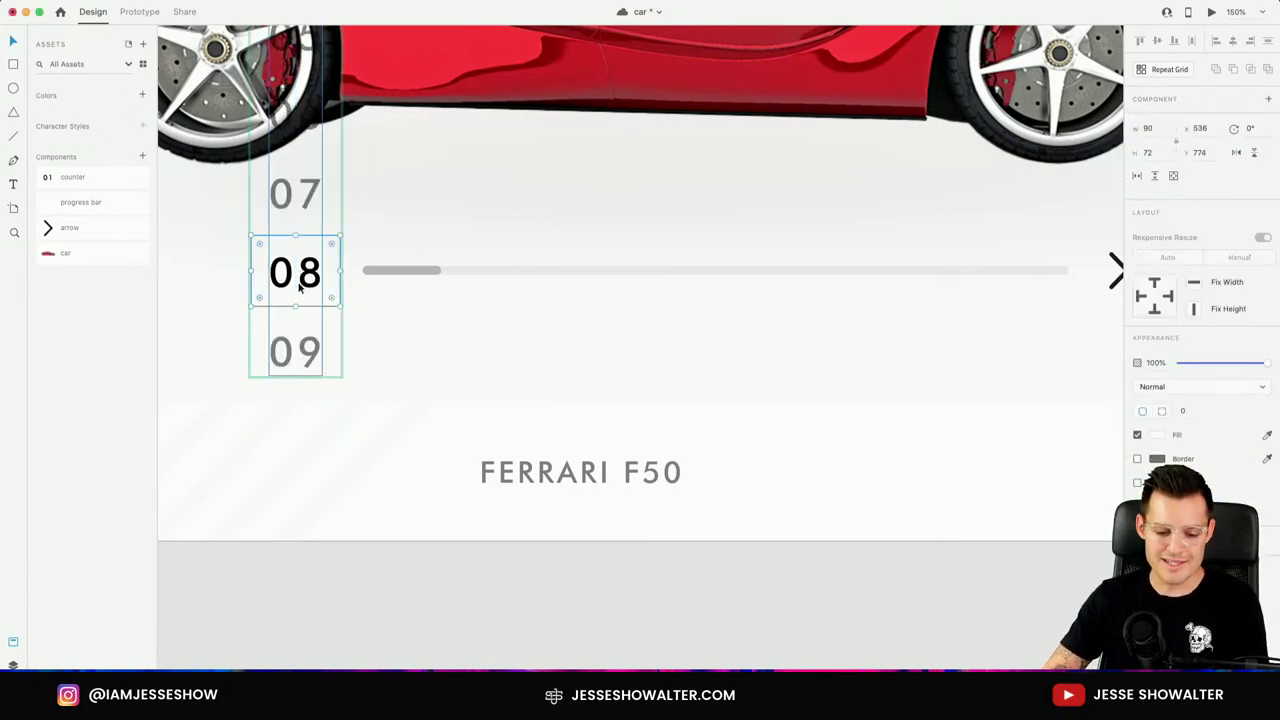
drag(306, 274, 310, 207)
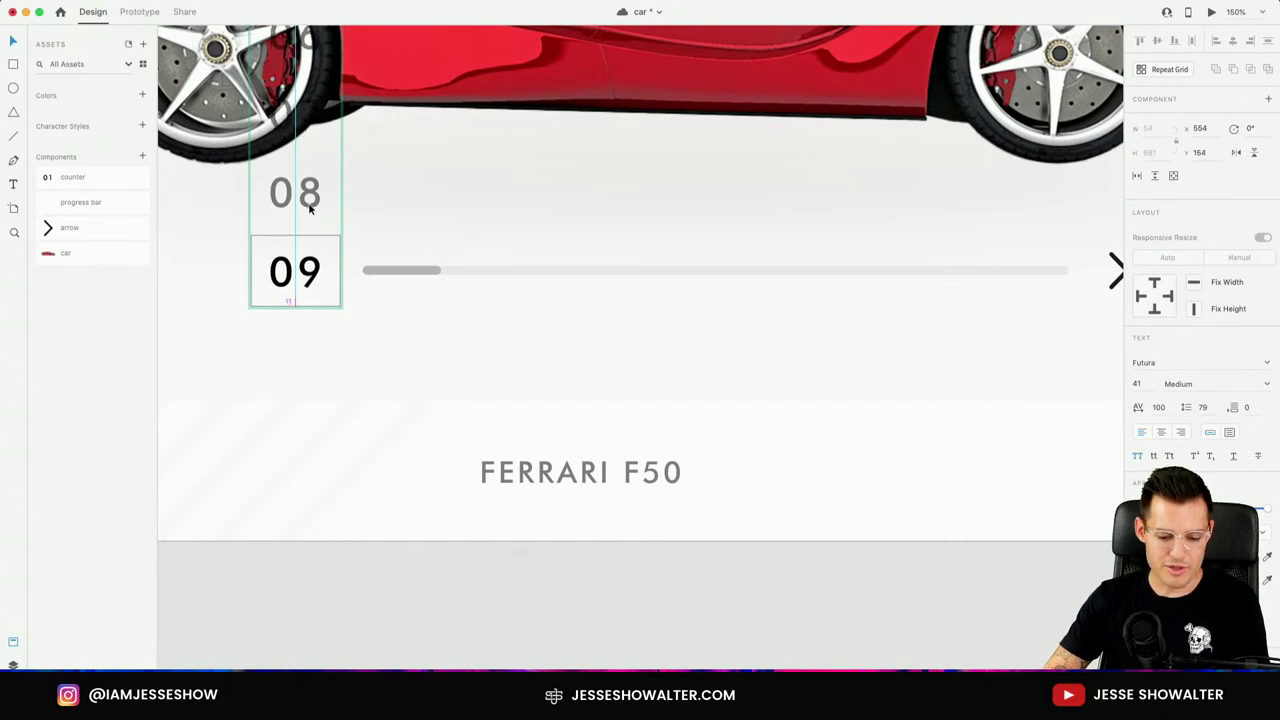
click(403, 209)
Preview the counter's second, third and fourth states and return the counter to its default state.
click(336, 265)
scroll(1205, 177, up, 2)
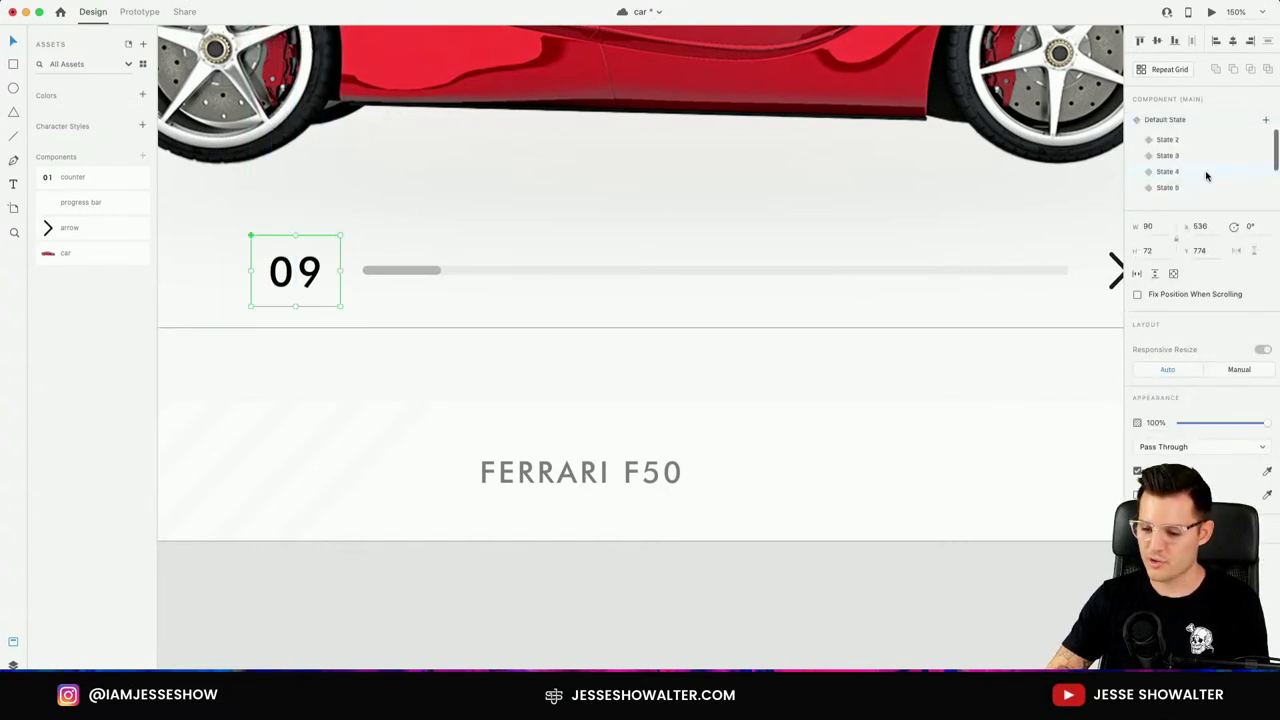
click(1199, 121)
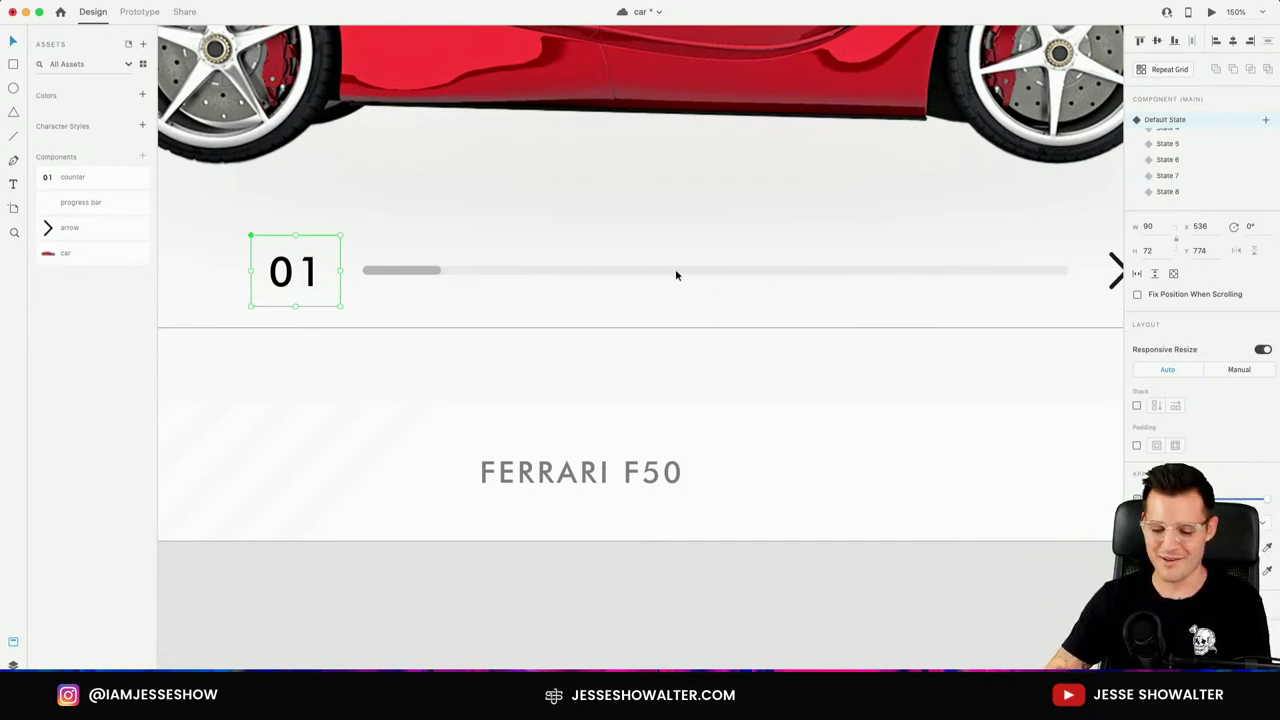
scroll(1198, 150, up, 3)
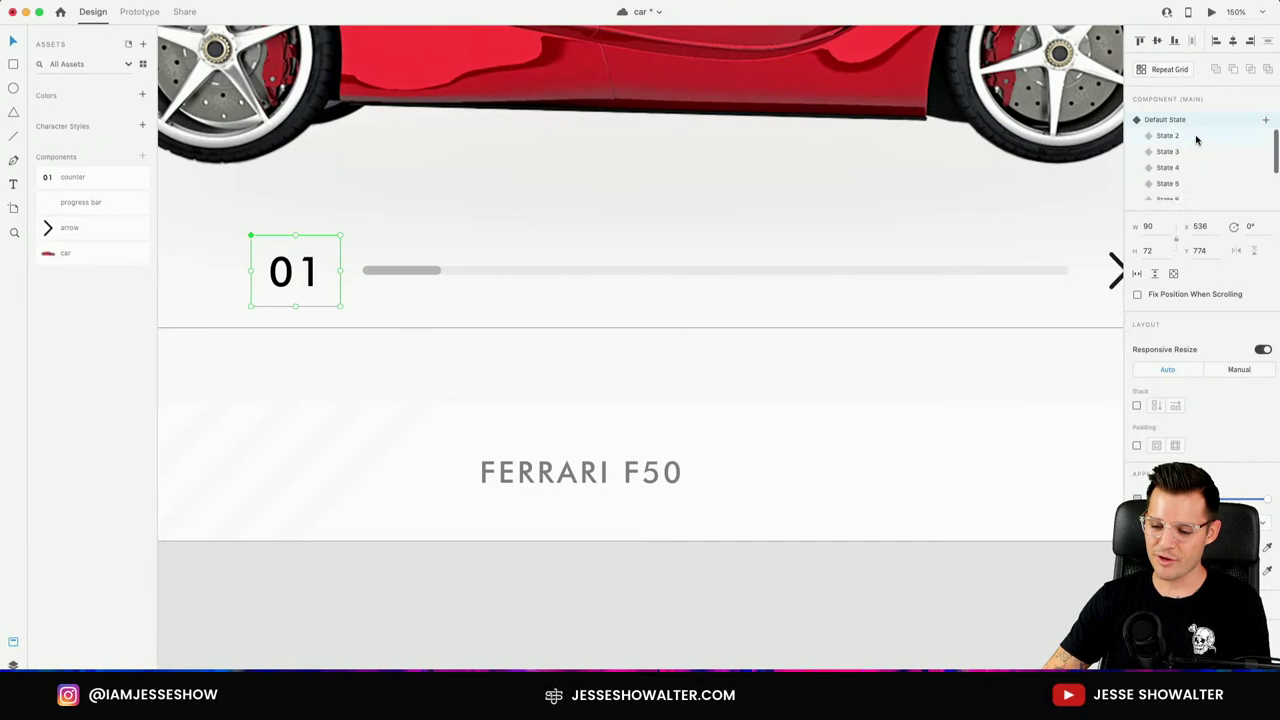
click(1196, 137)
click(1195, 151)
click(1195, 167)
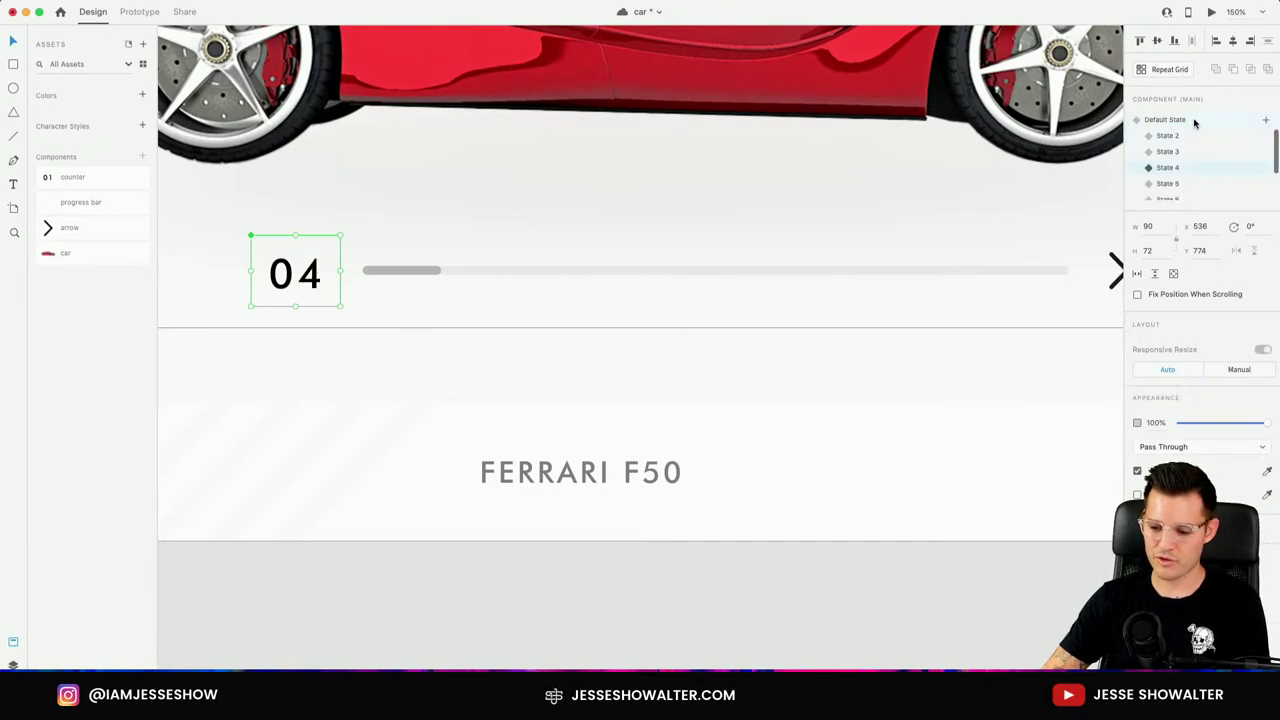
click(1165, 120)
Add a second state to the progress bar and set its grey fill's width to 78*2, giving 156.
click(630, 270)
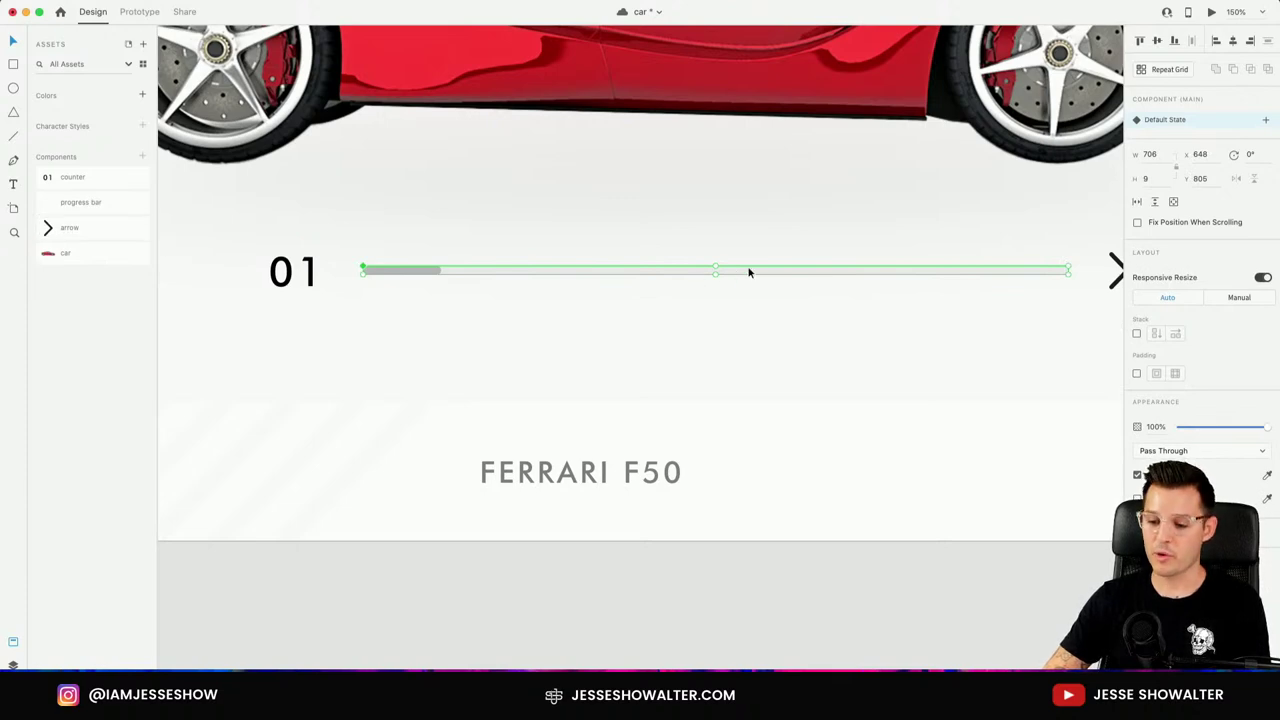
click(1266, 121)
click(1244, 129)
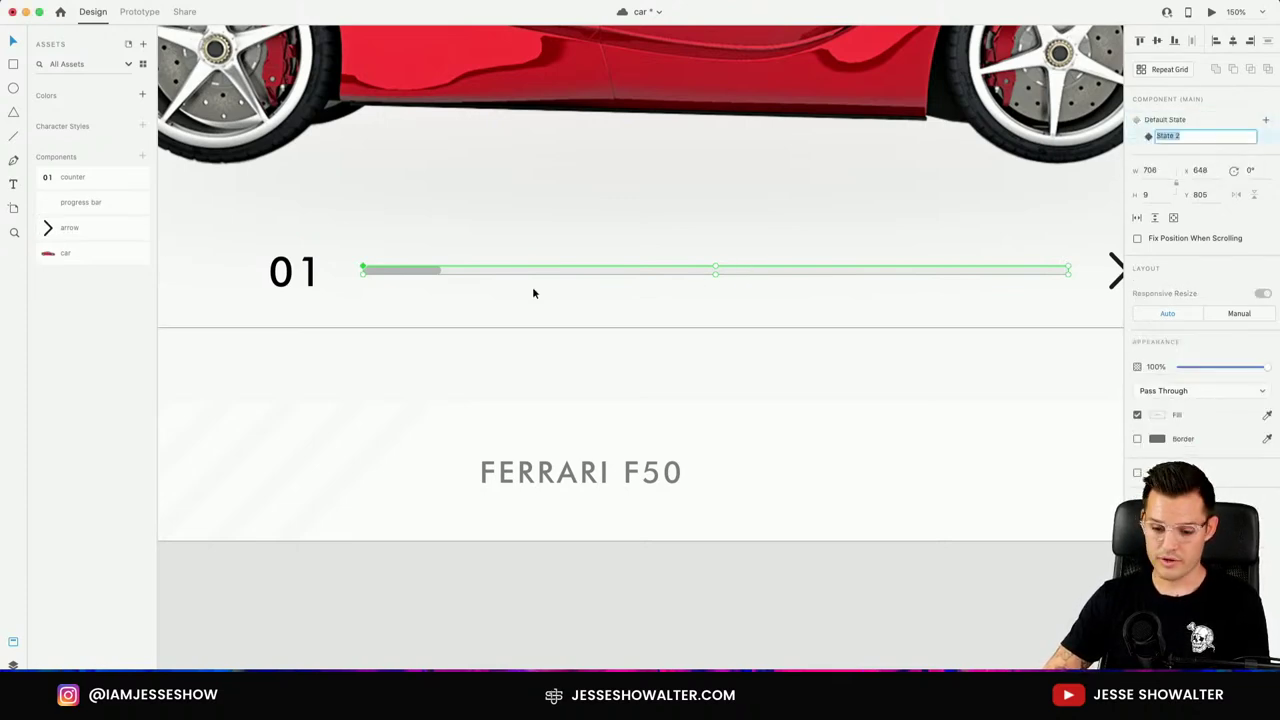
double_click(431, 274)
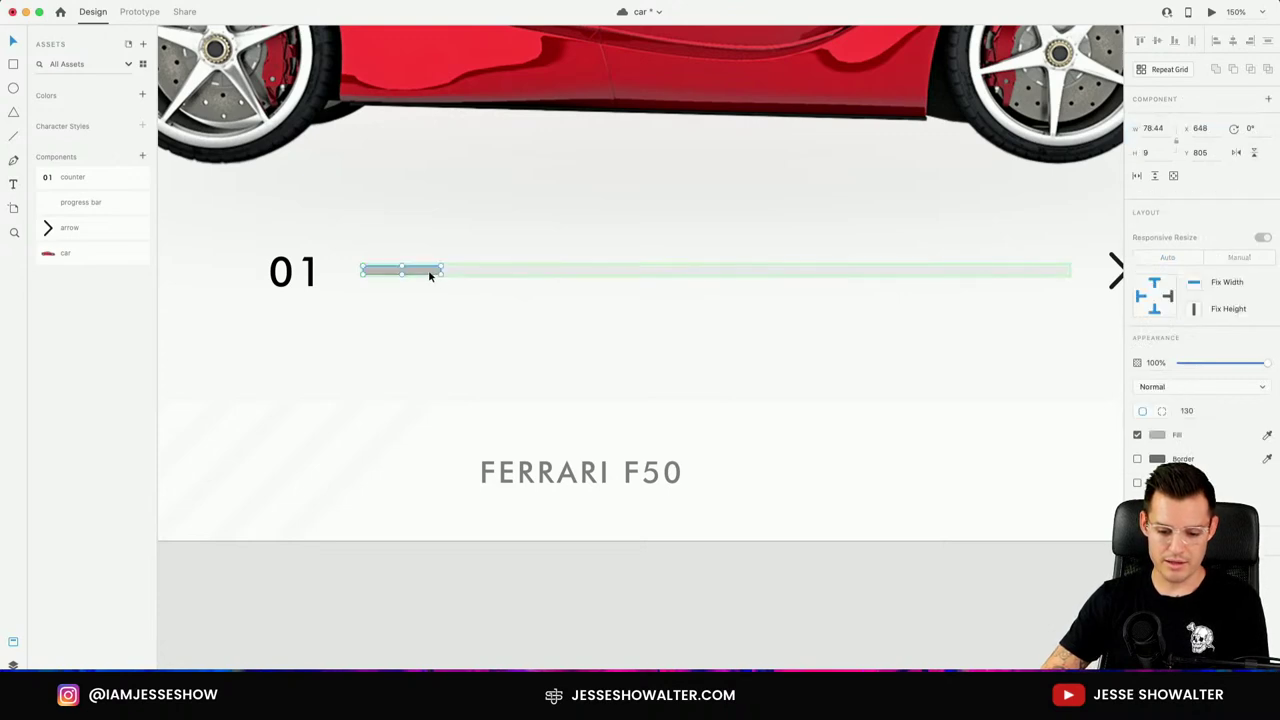
click(1167, 128)
text(78.4)
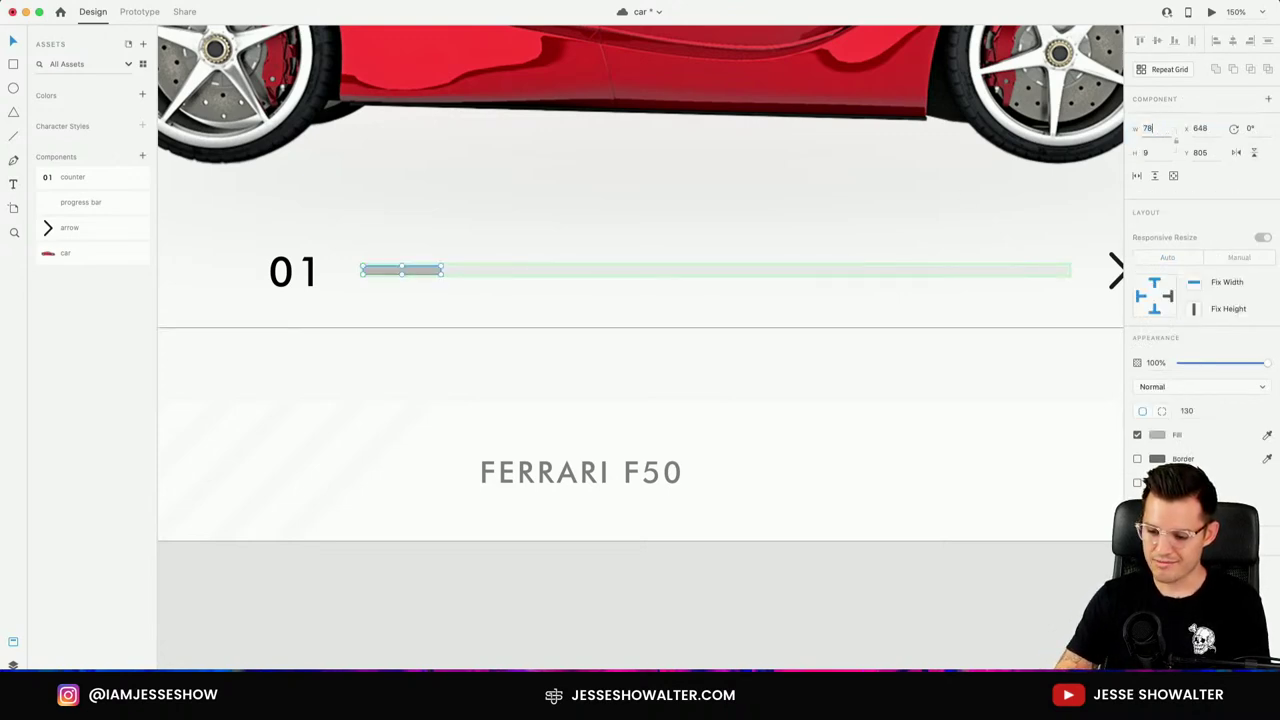
key(Return)
click(1162, 127)
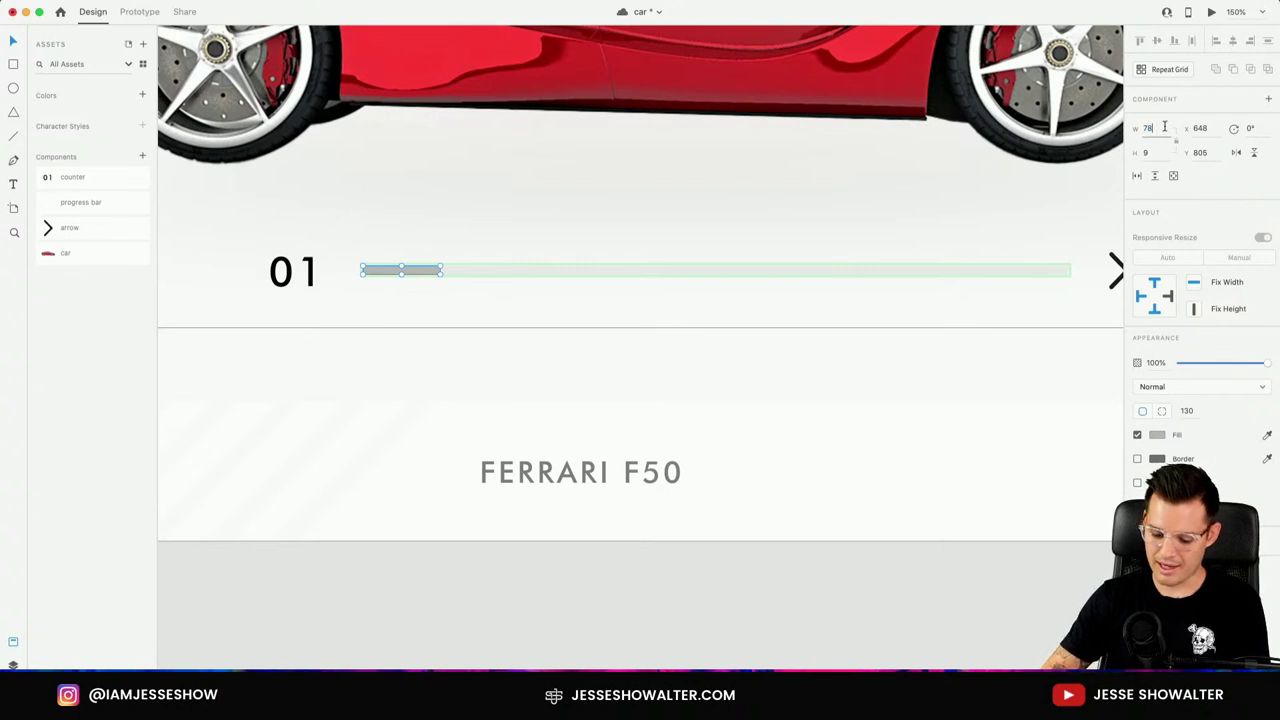
text(*2)
key(Return)
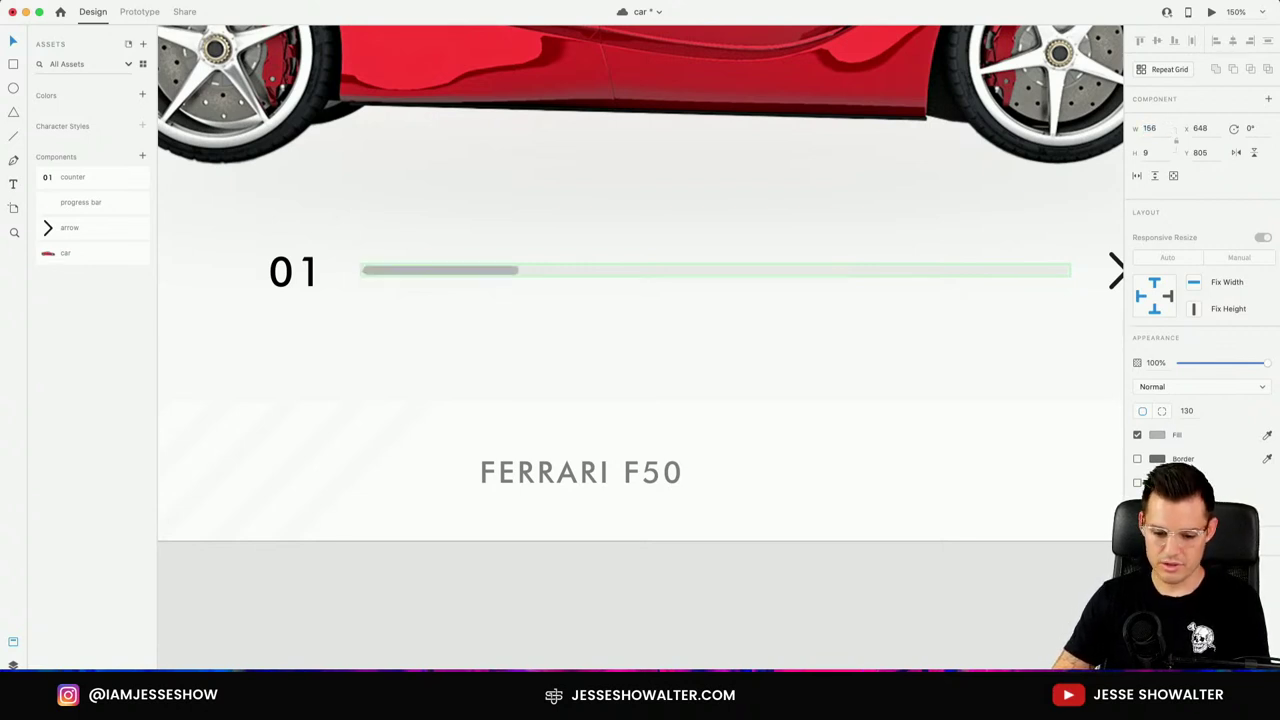
Add a third state to the progress bar component.
click(892, 271)
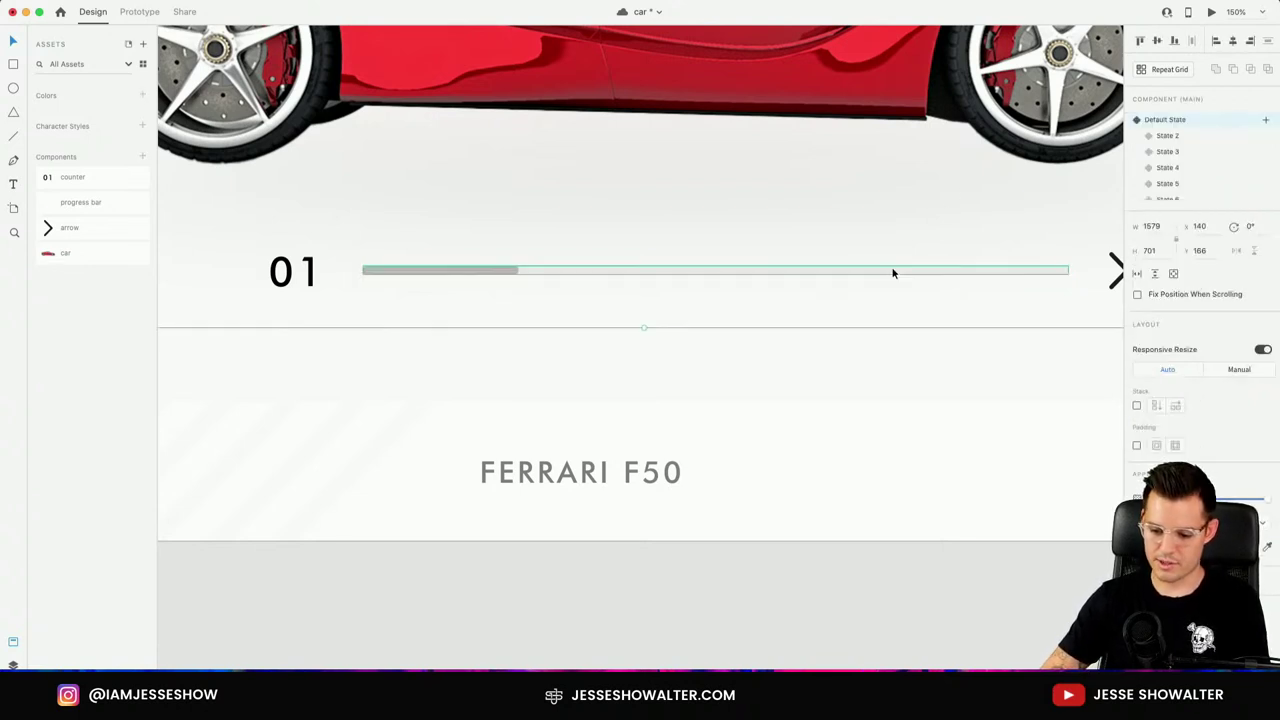
click(1265, 119)
click(1223, 129)
click(1190, 152)
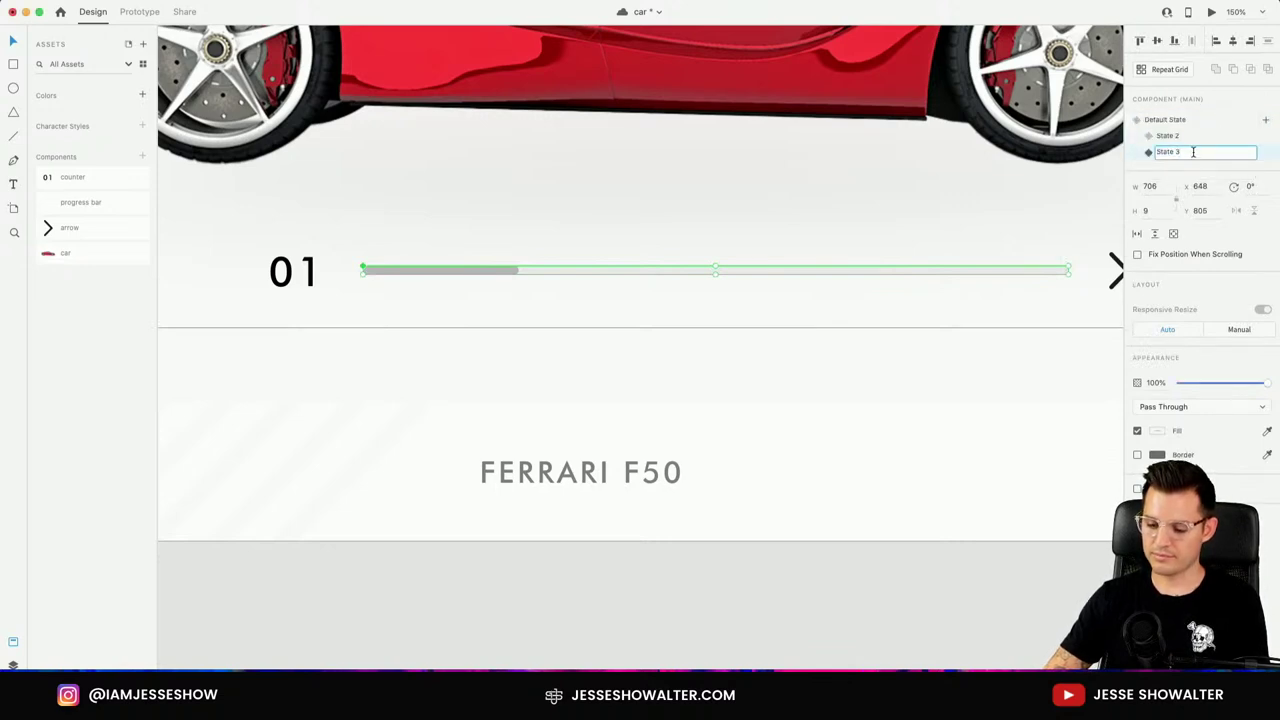
Check the width of the grey fill in the progress bar's default state.
click(1164, 186)
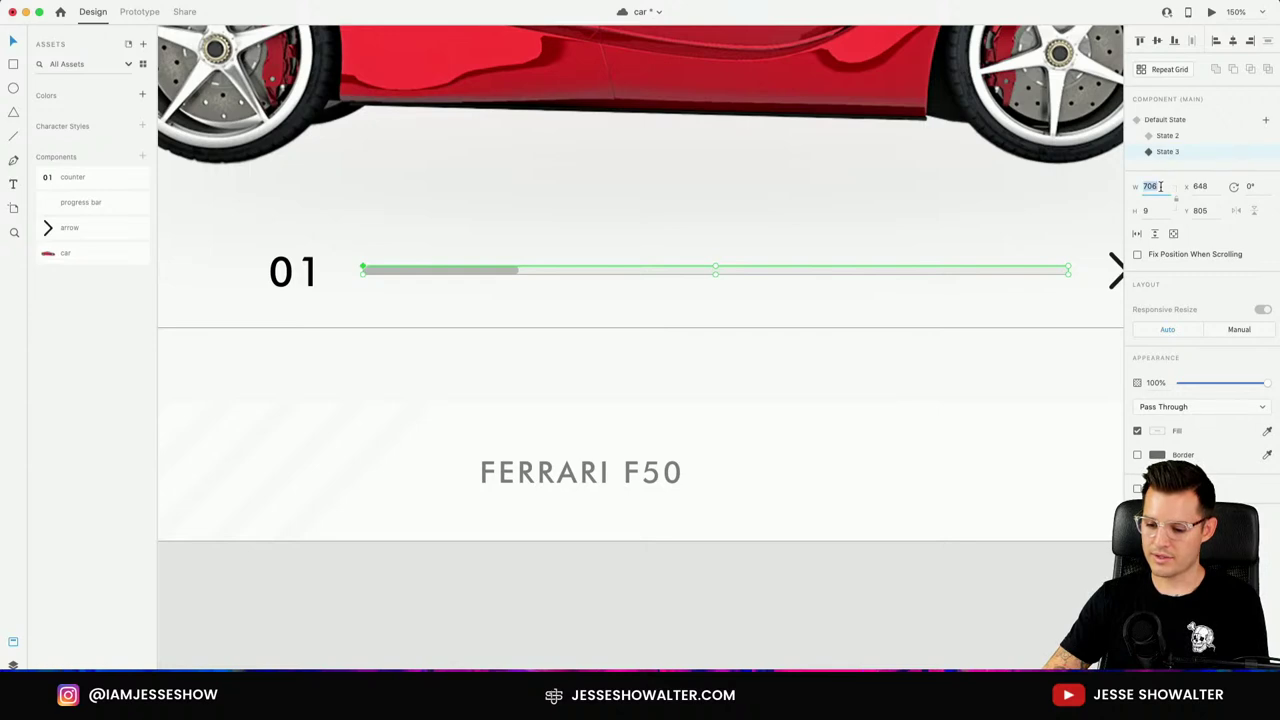
click(1176, 121)
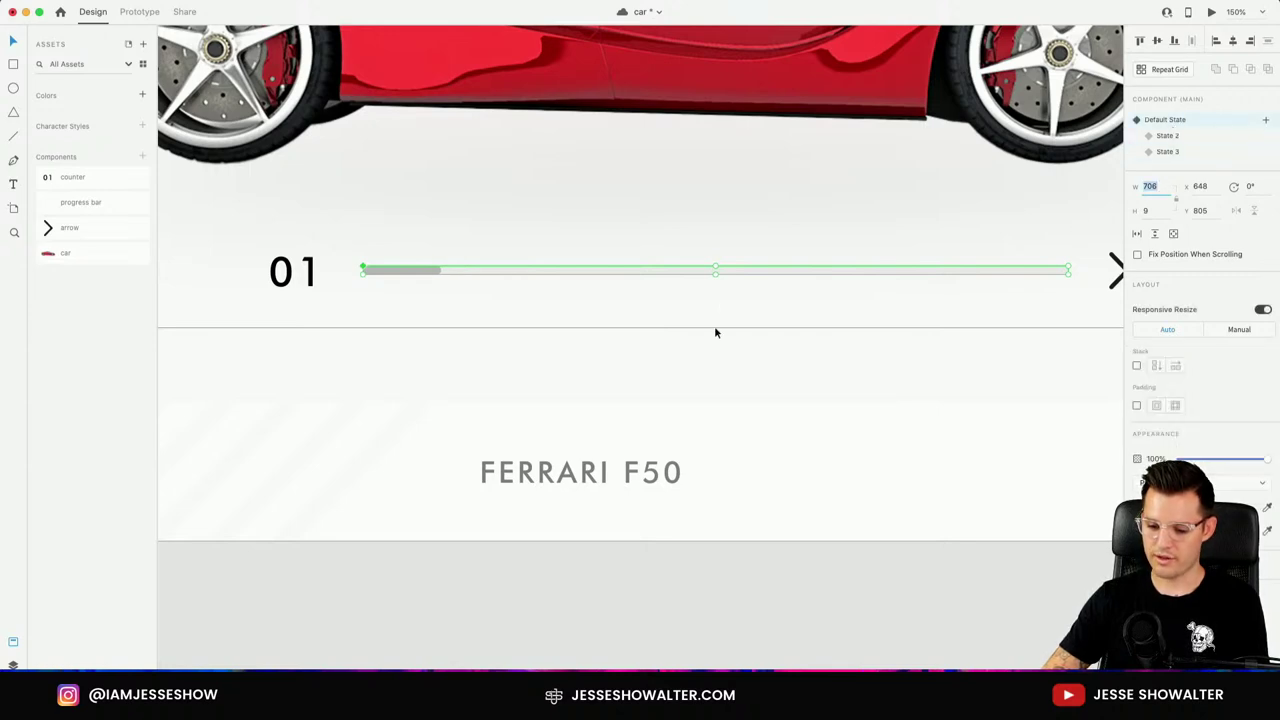
double_click(413, 277)
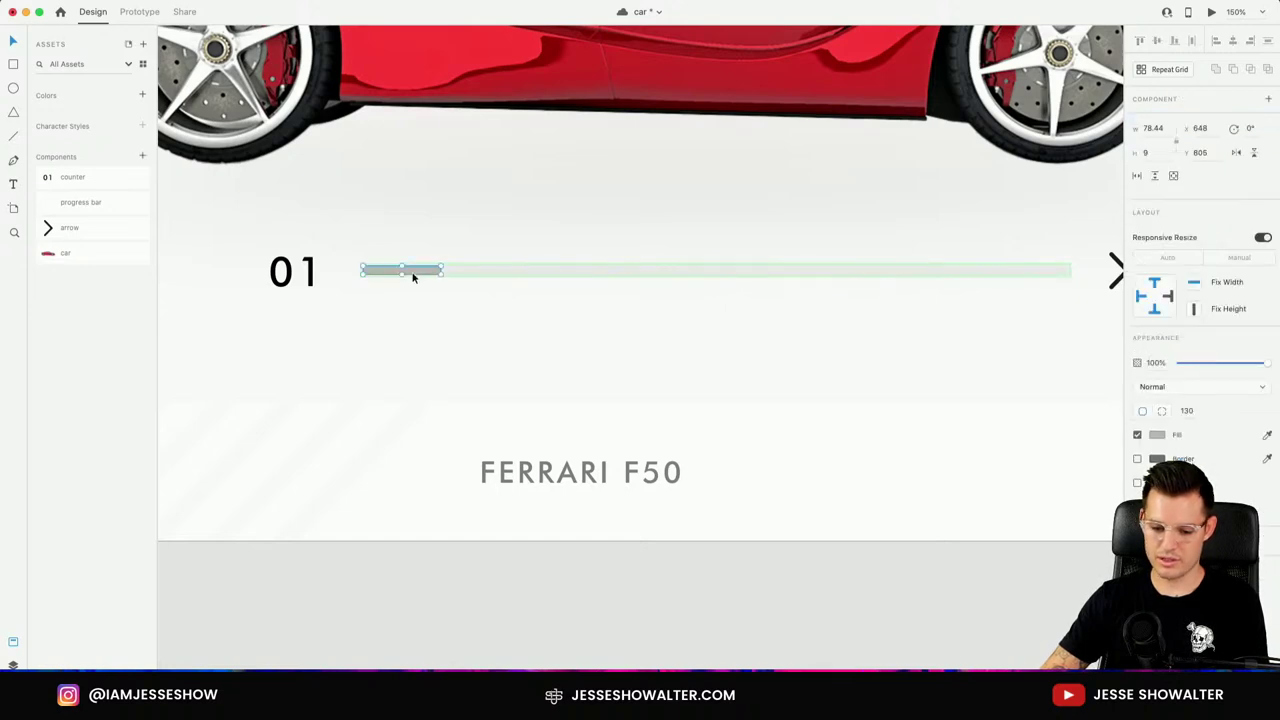
click(606, 277)
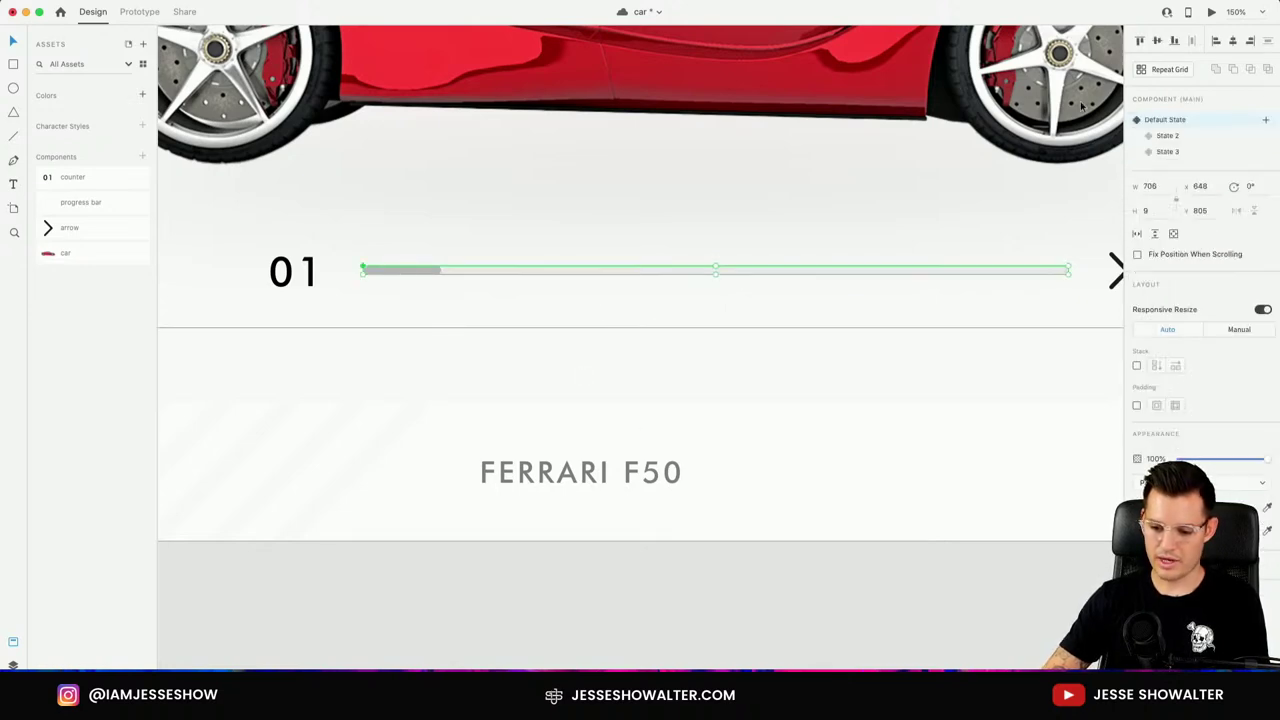
Set the grey fill's width in the progress bar's third state to 156+78, giving 234.
click(1170, 152)
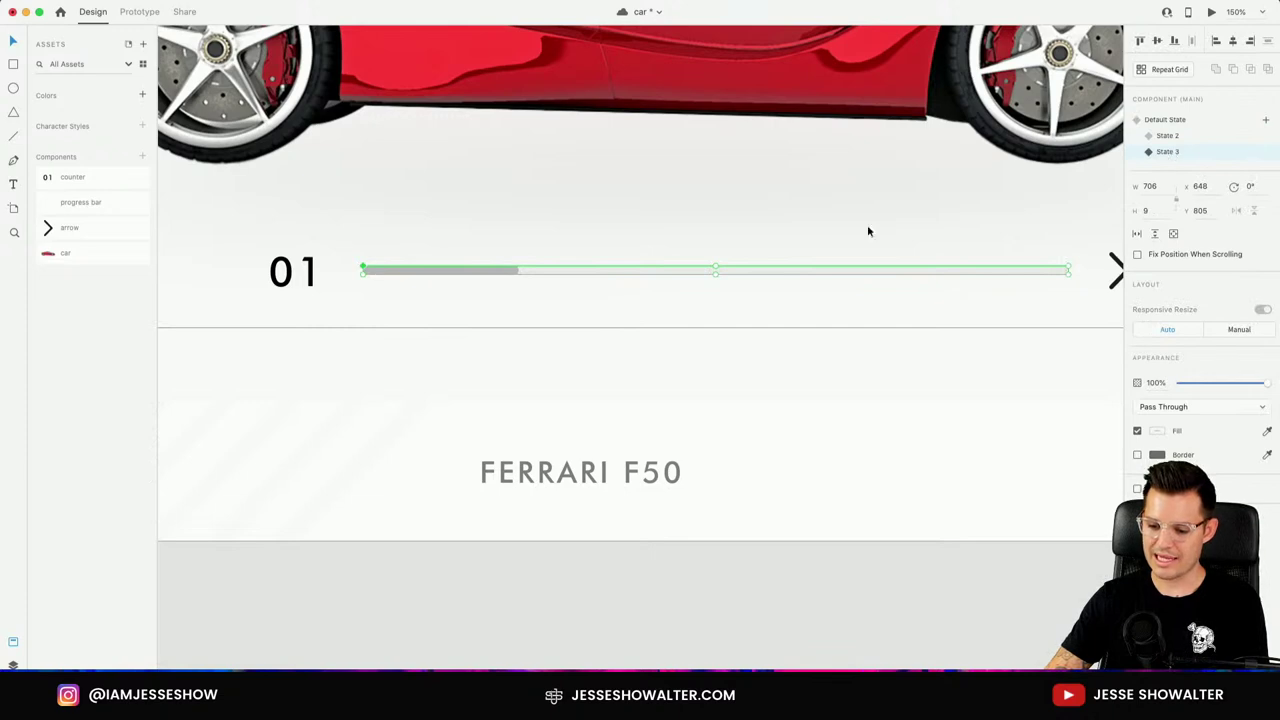
double_click(473, 273)
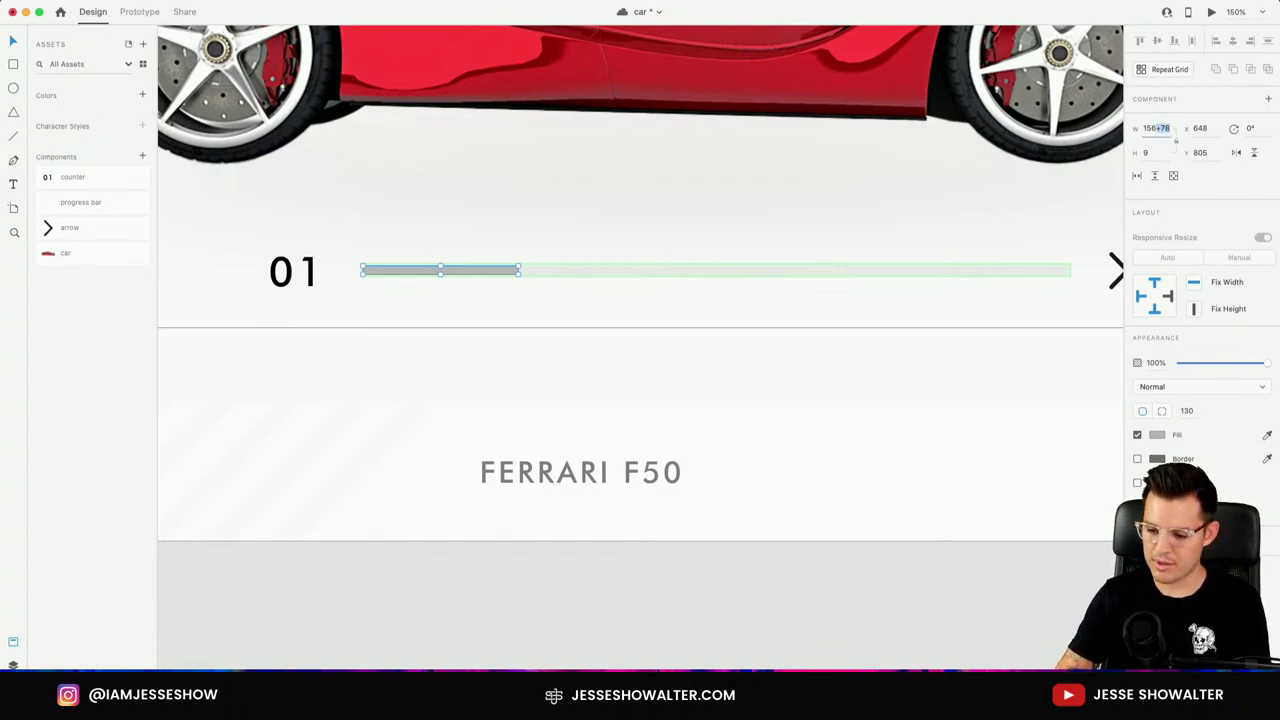
key(Return)
click(862, 332)
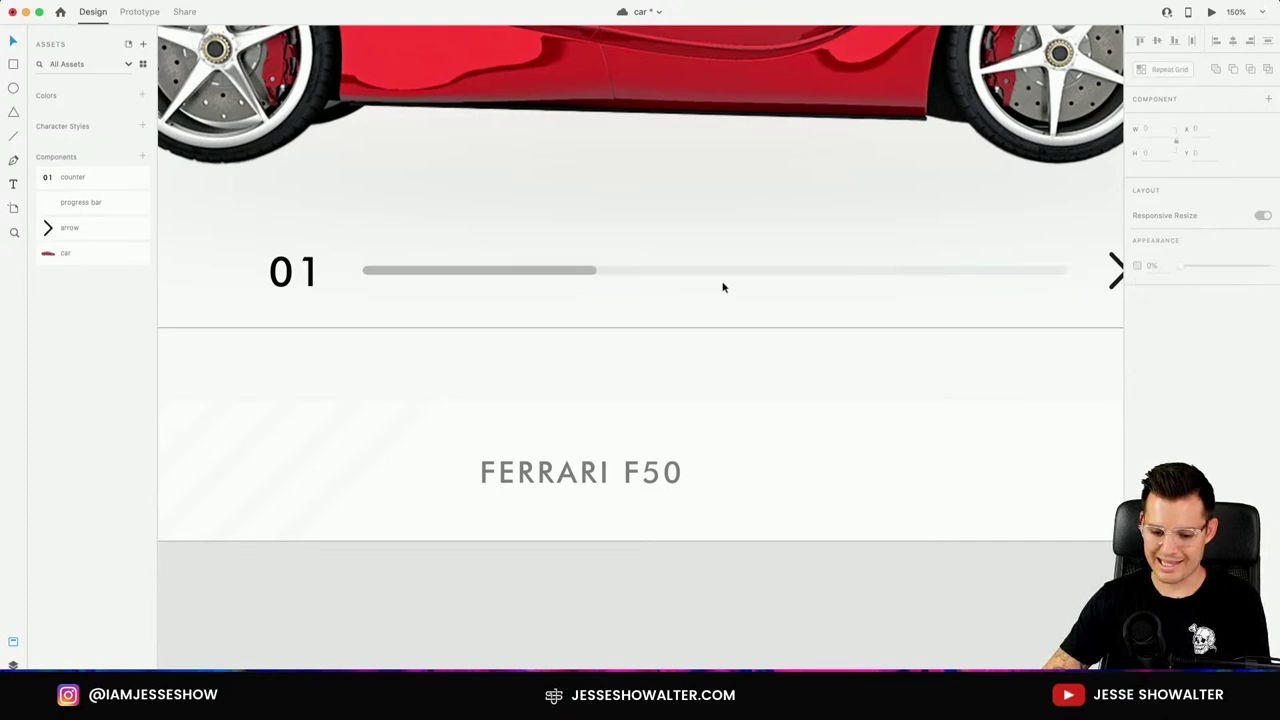
Add a fourth state to the progress bar and set its grey fill's width to 234+78, giving 312.
click(725, 272)
click(1266, 121)
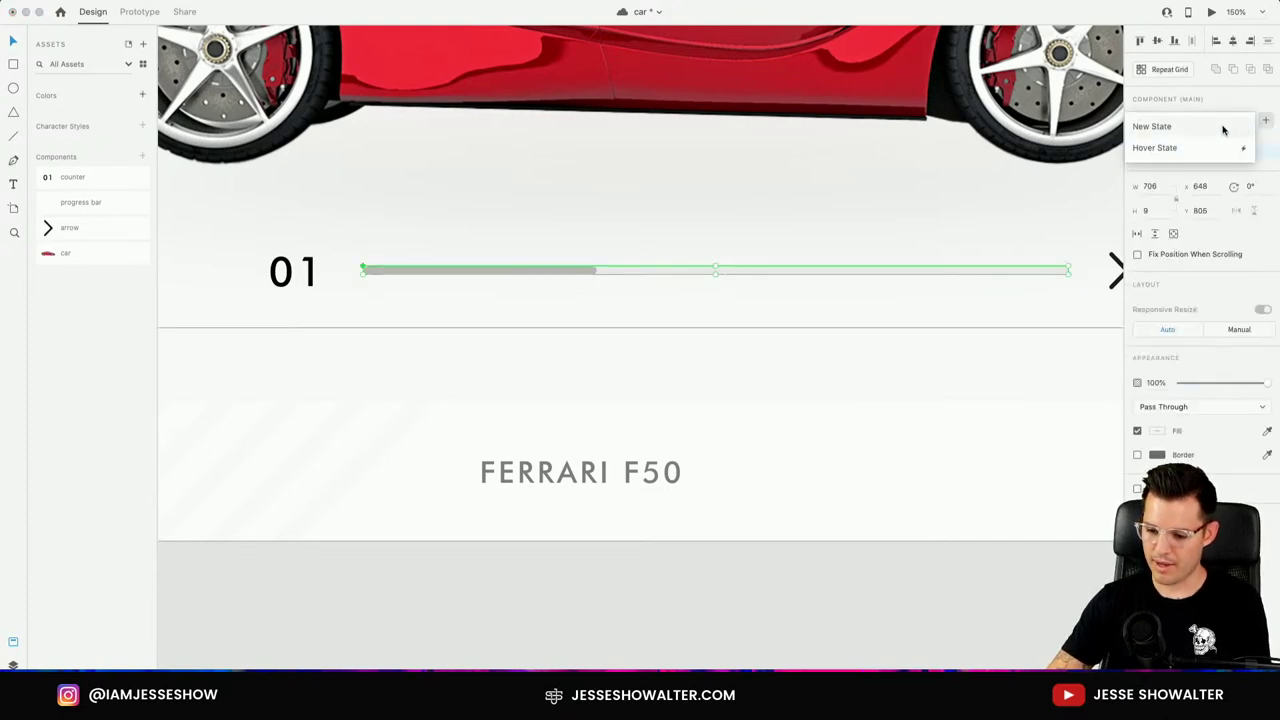
click(1223, 128)
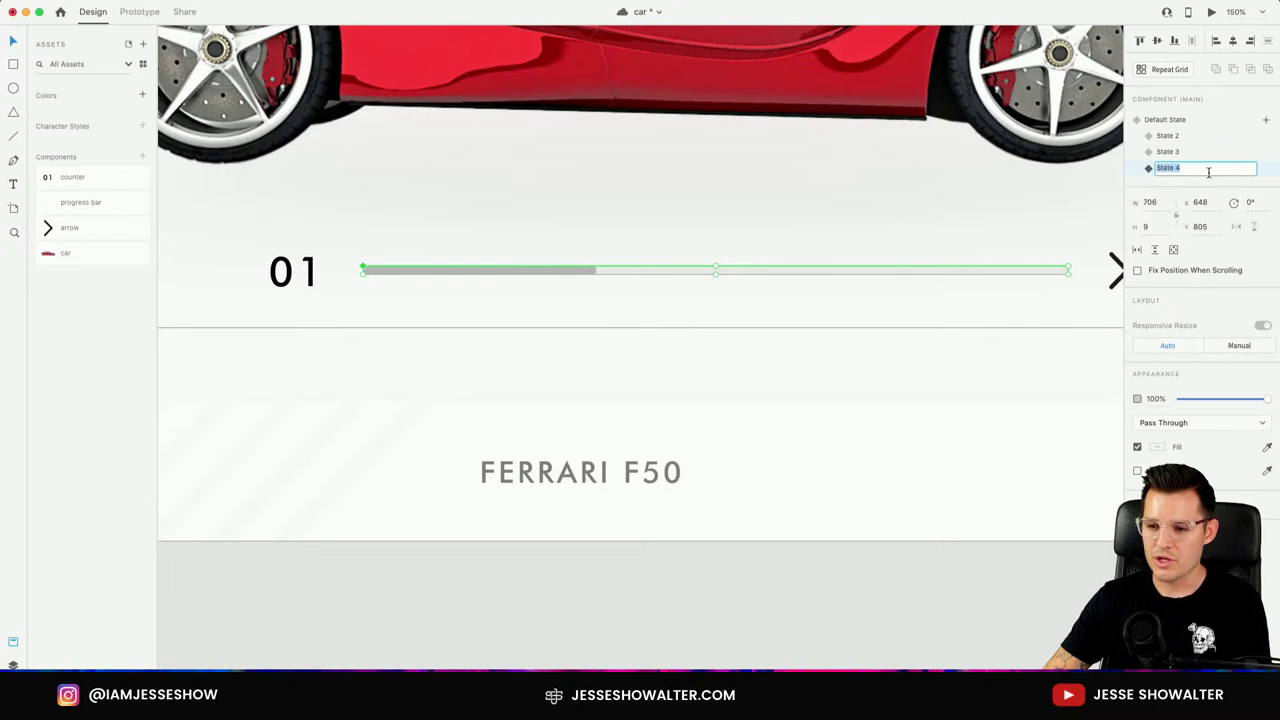
key(Return)
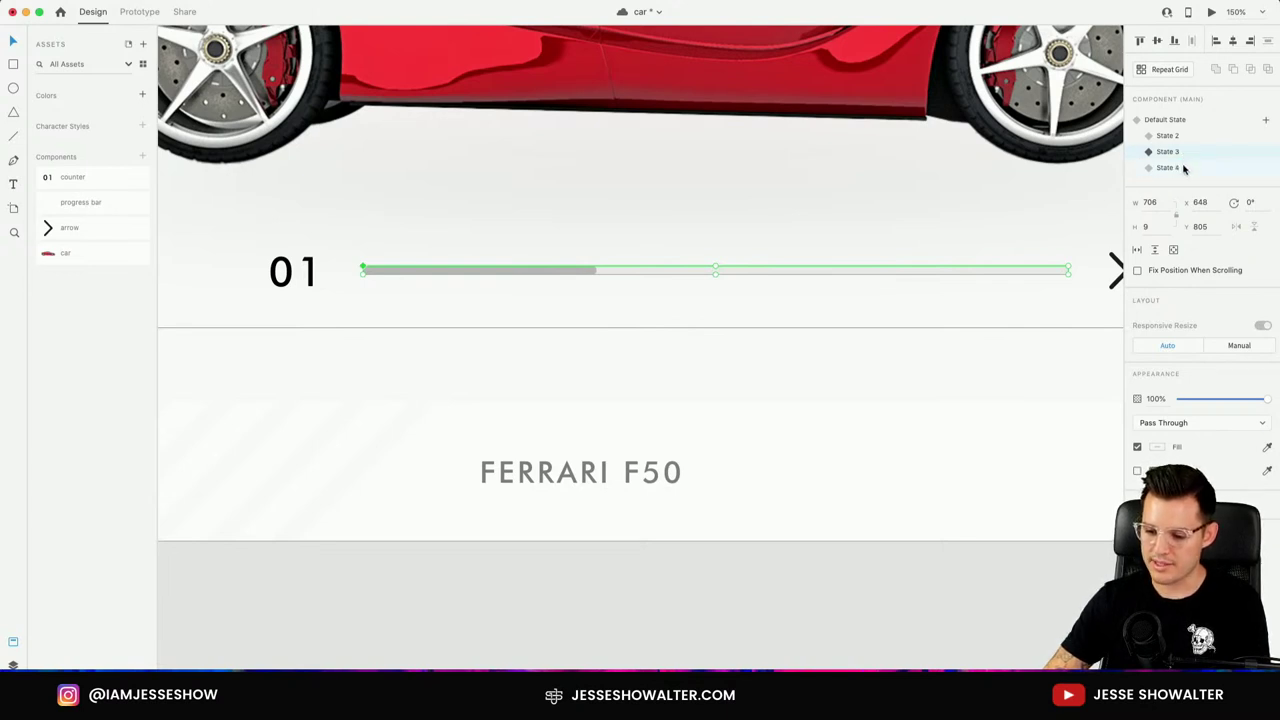
double_click(516, 270)
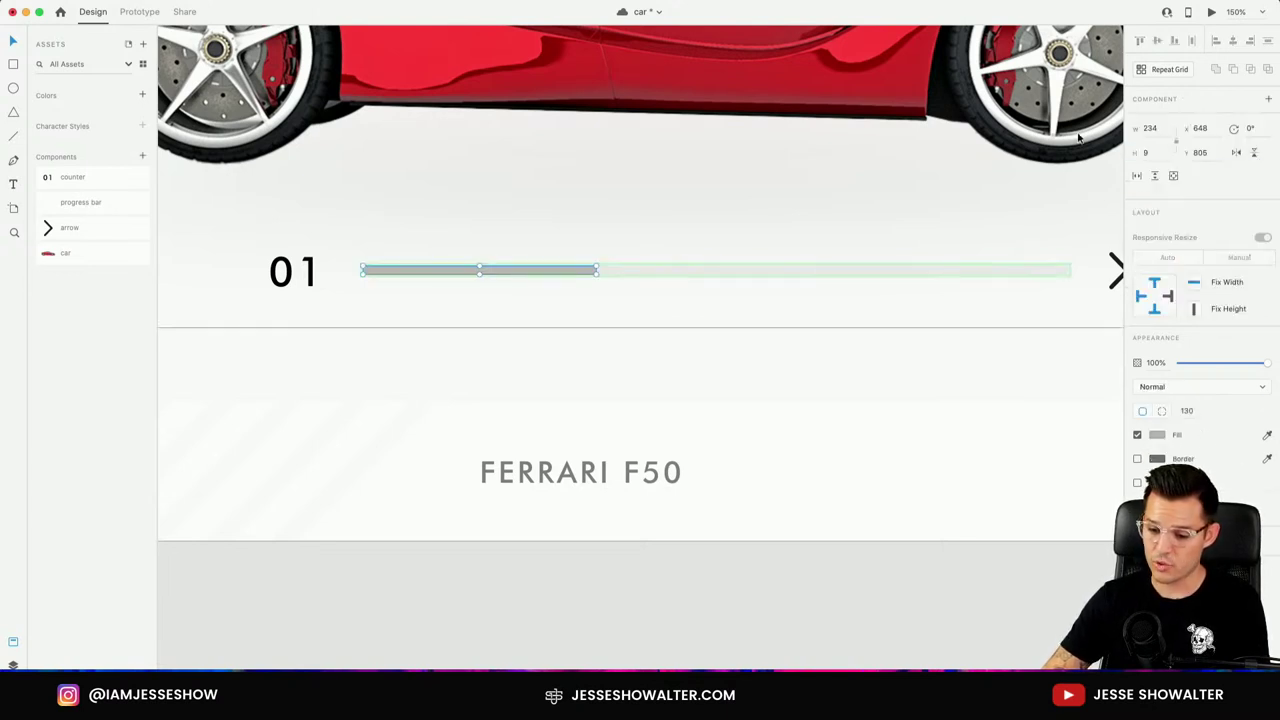
click(1167, 128)
text(+7)
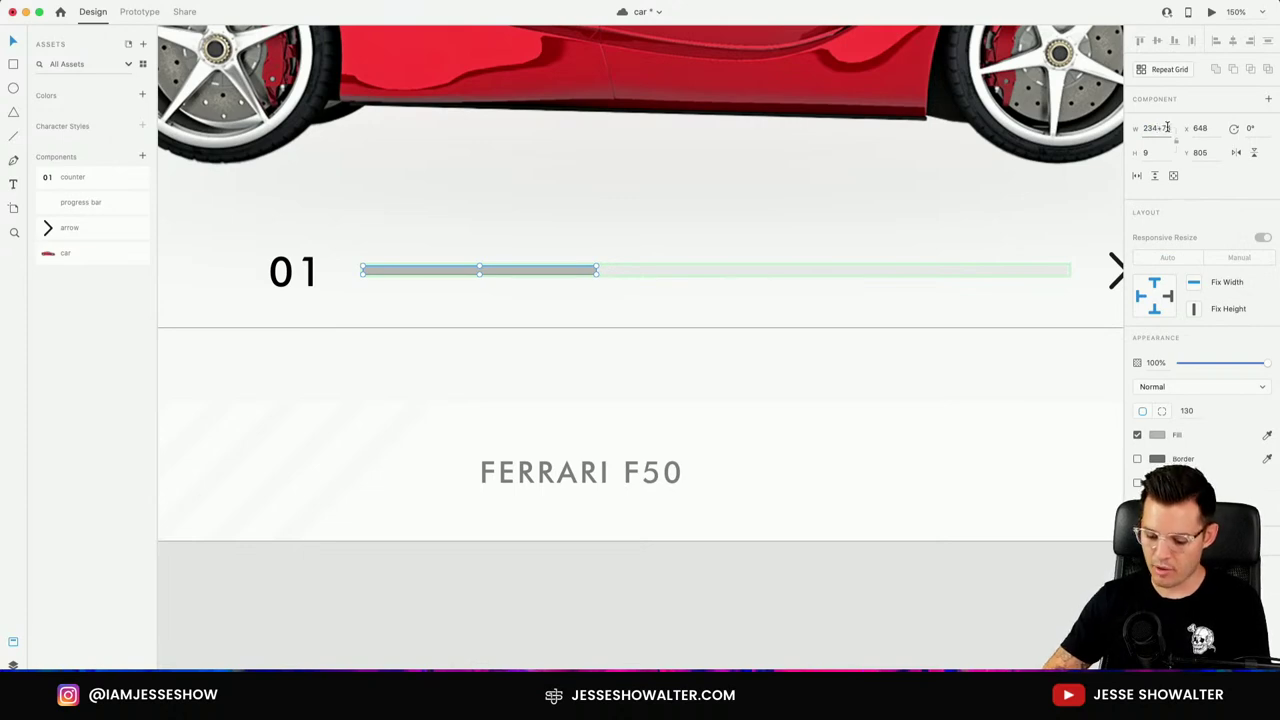
text(7)
key(Return)
Add a fifth state to the progress bar and set its grey fill's width to 312+78, giving 390.
click(679, 270)
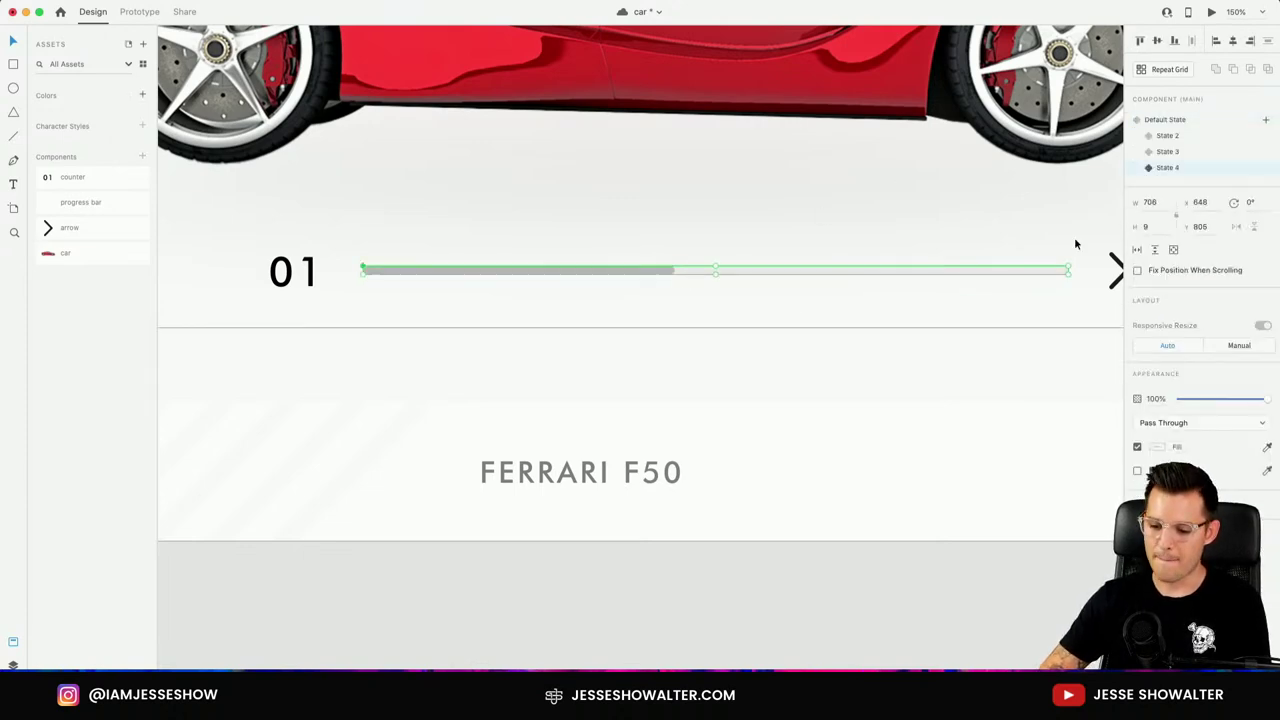
click(1265, 120)
click(1200, 128)
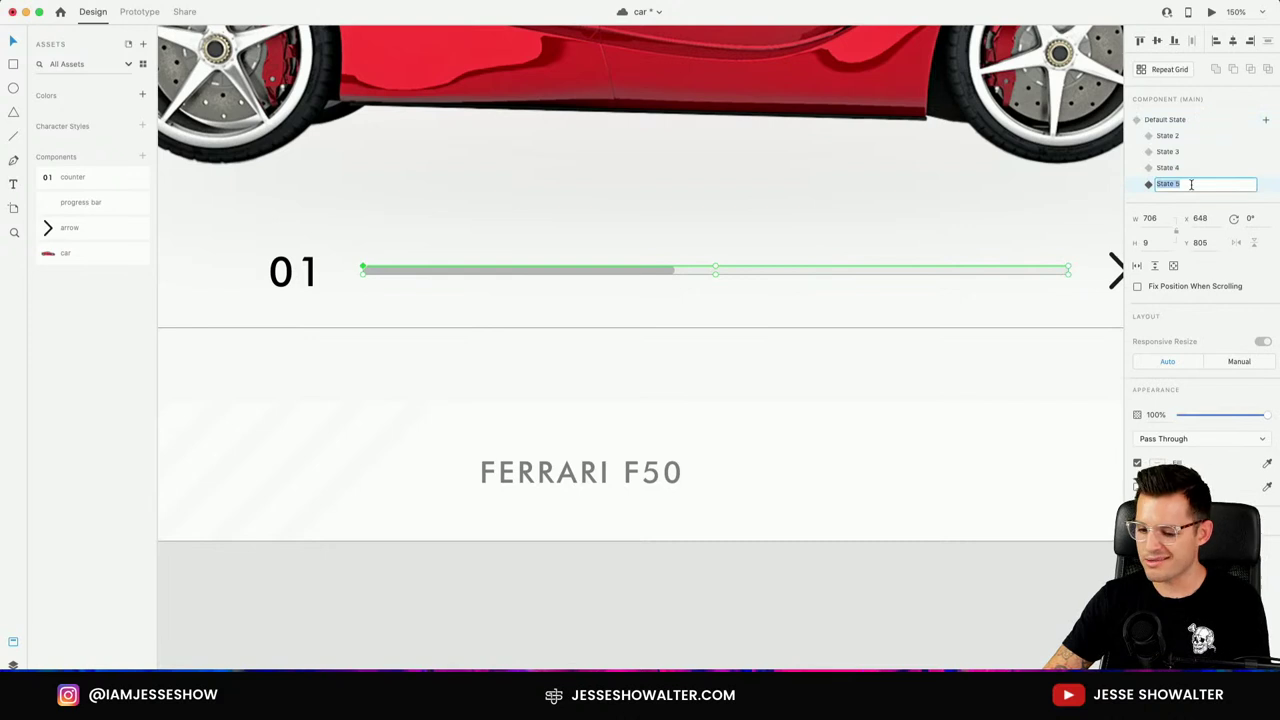
double_click(640, 269)
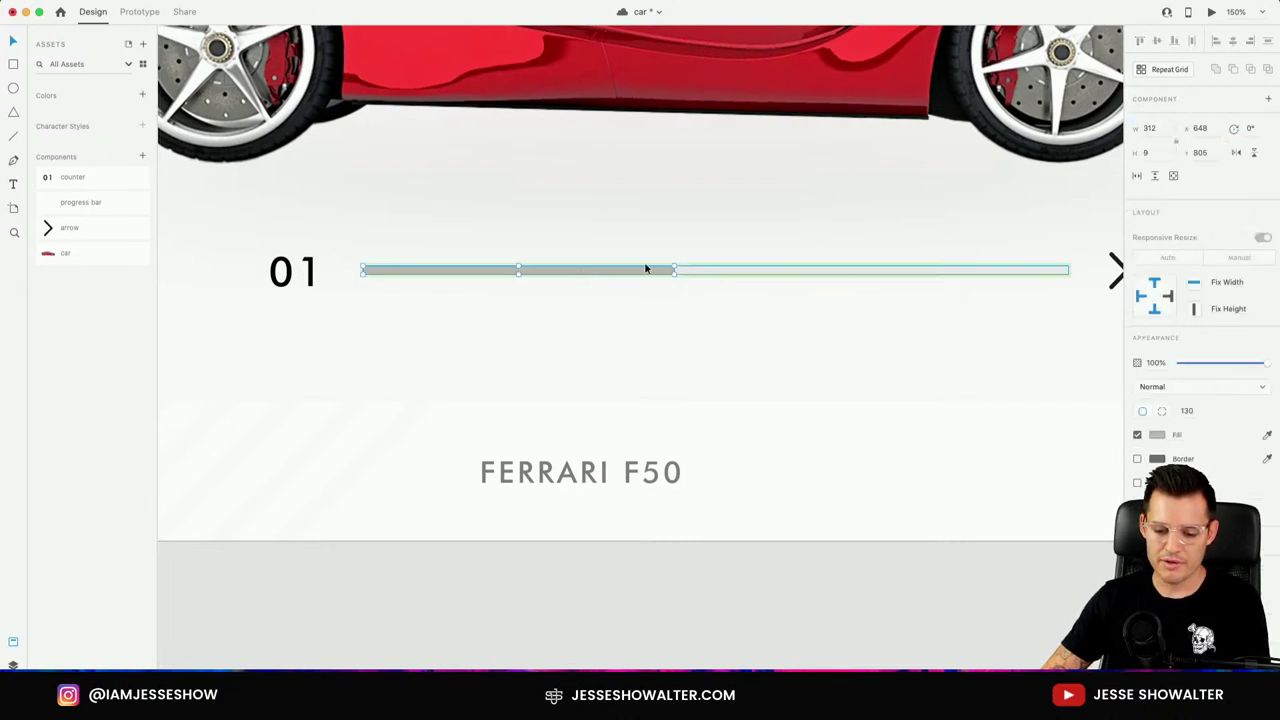
click(1148, 130)
text(+78)
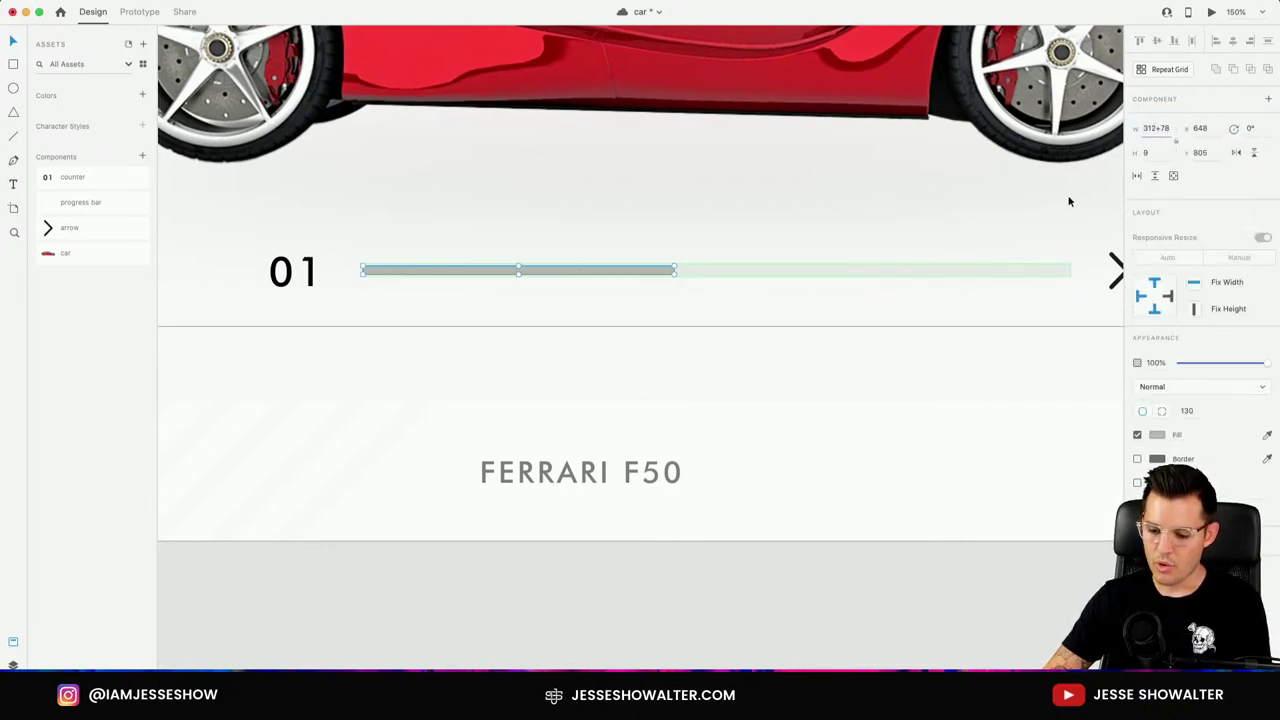
key(Return)
Add a sixth state to the progress bar and set its grey fill's width to 468.
click(743, 271)
click(1266, 120)
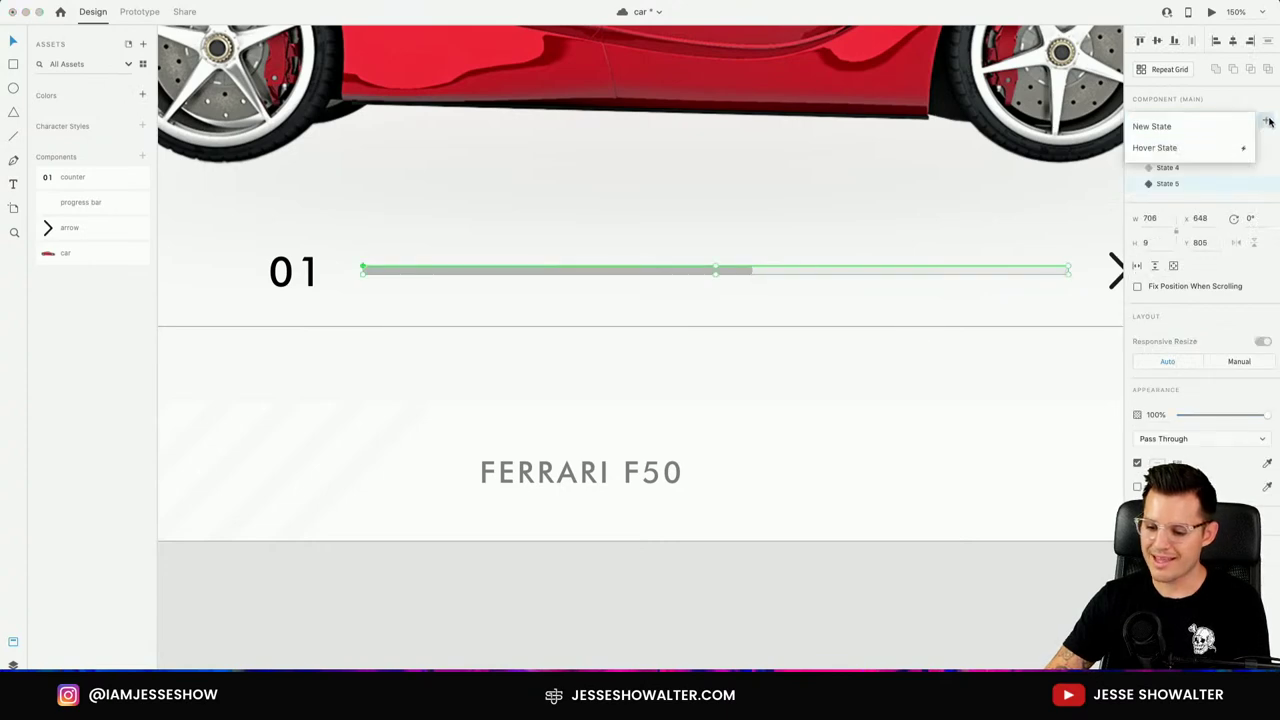
click(1230, 129)
key(Return)
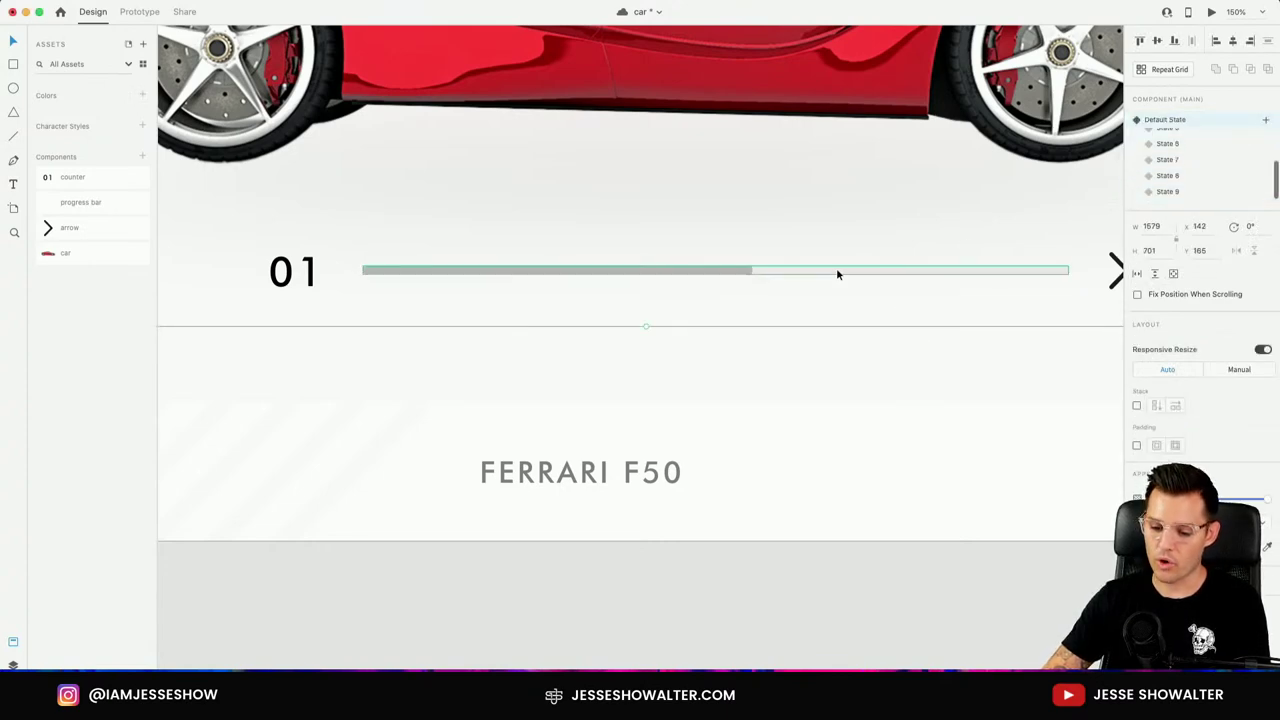
double_click(730, 270)
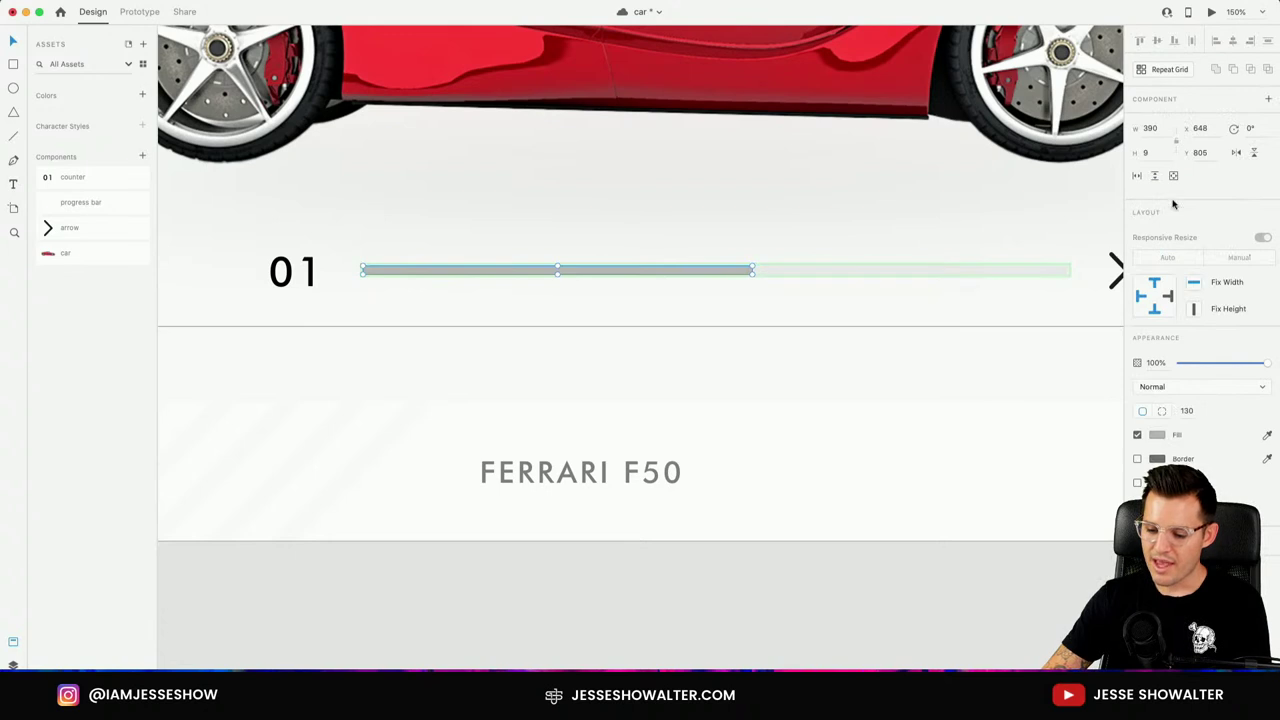
click(1164, 128)
text(470)
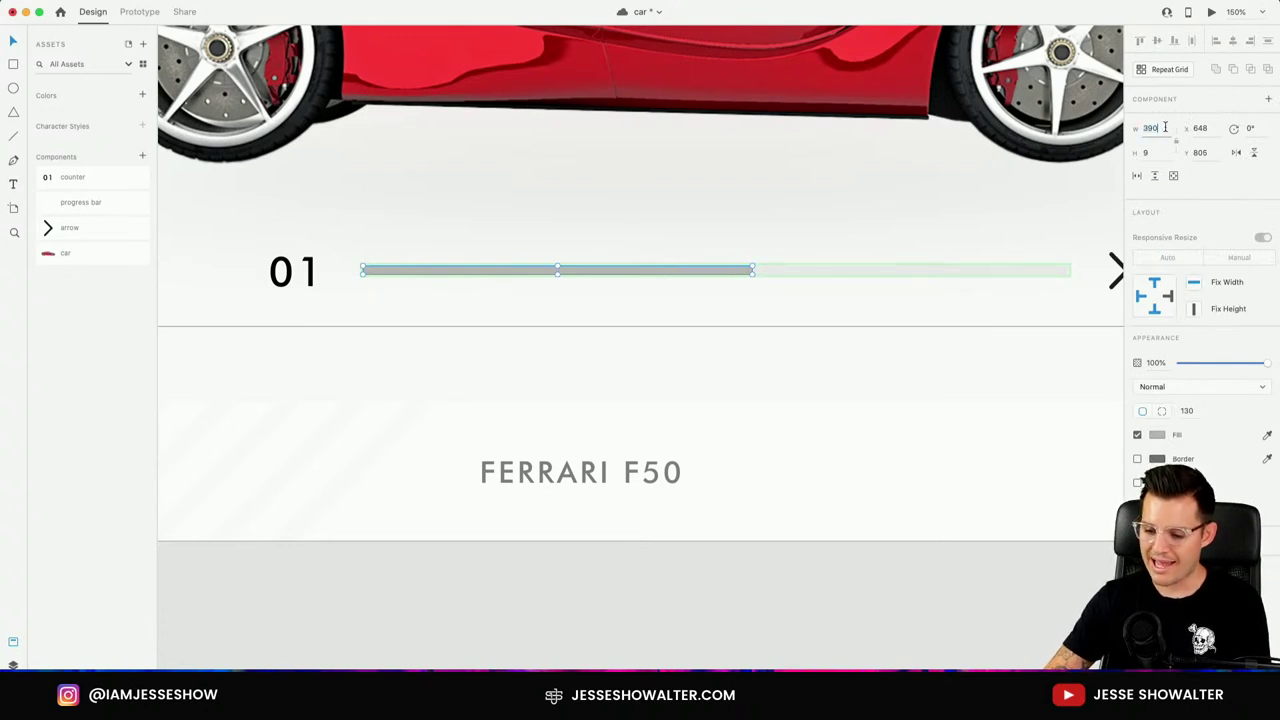
key(Return)
click(881, 296)
Add a seventh state to the progress bar and set its grey fill's width to 546.
scroll(881, 296, right, 5)
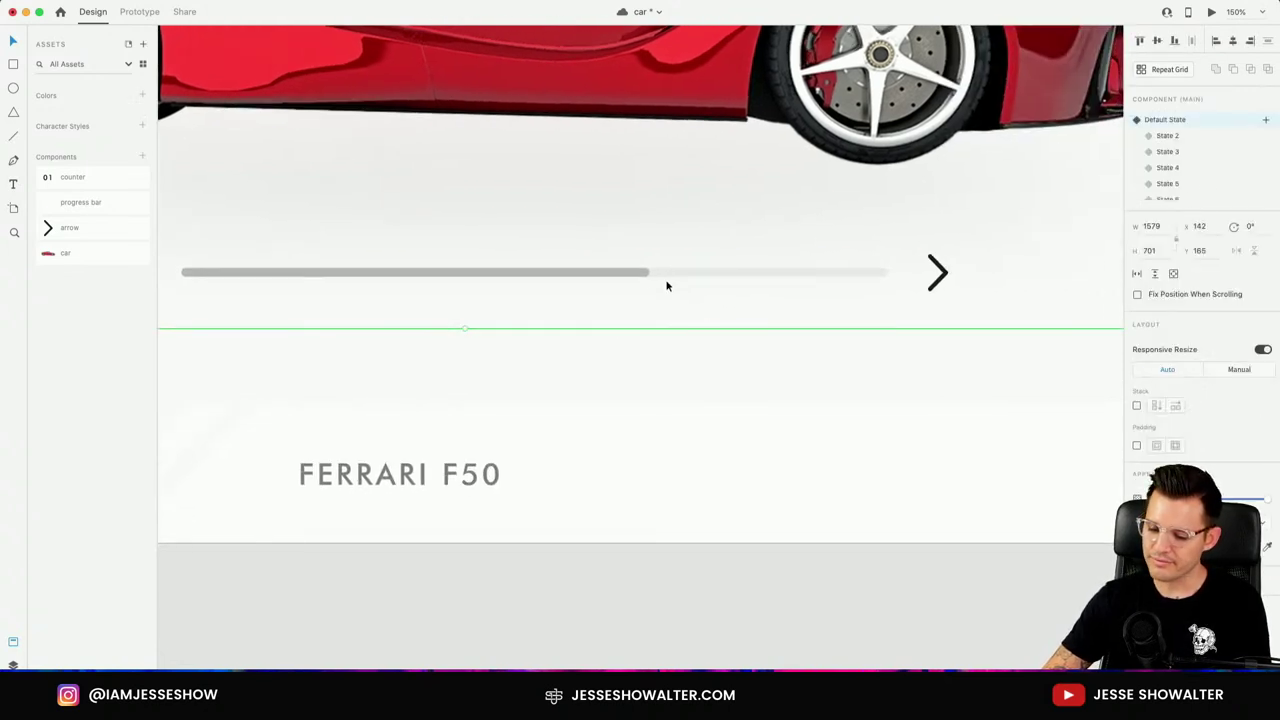
double_click(640, 274)
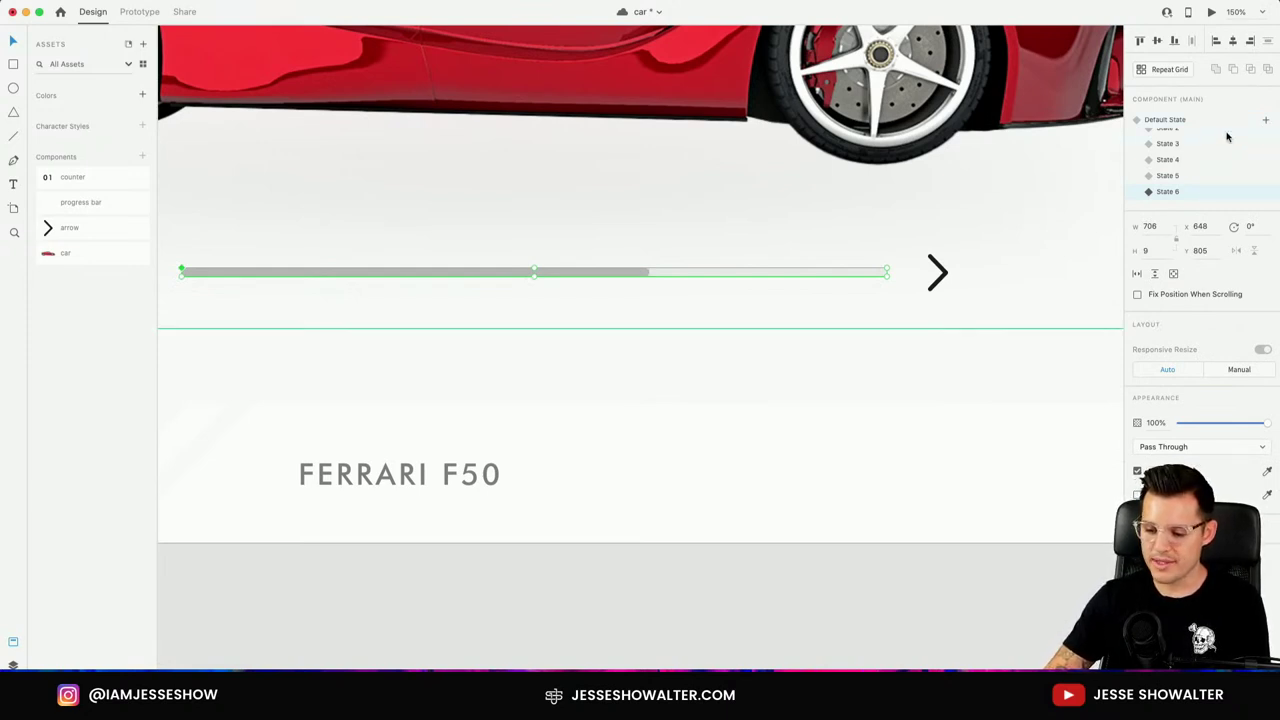
click(1265, 120)
click(1199, 133)
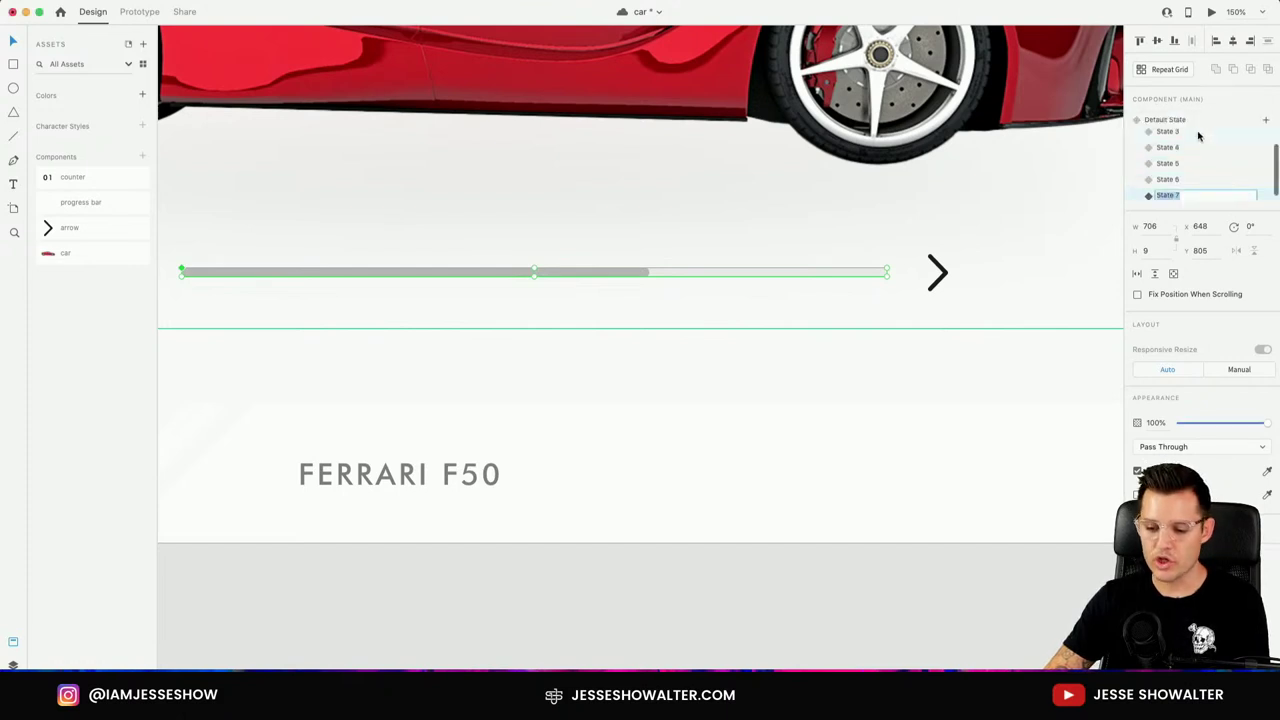
click(698, 288)
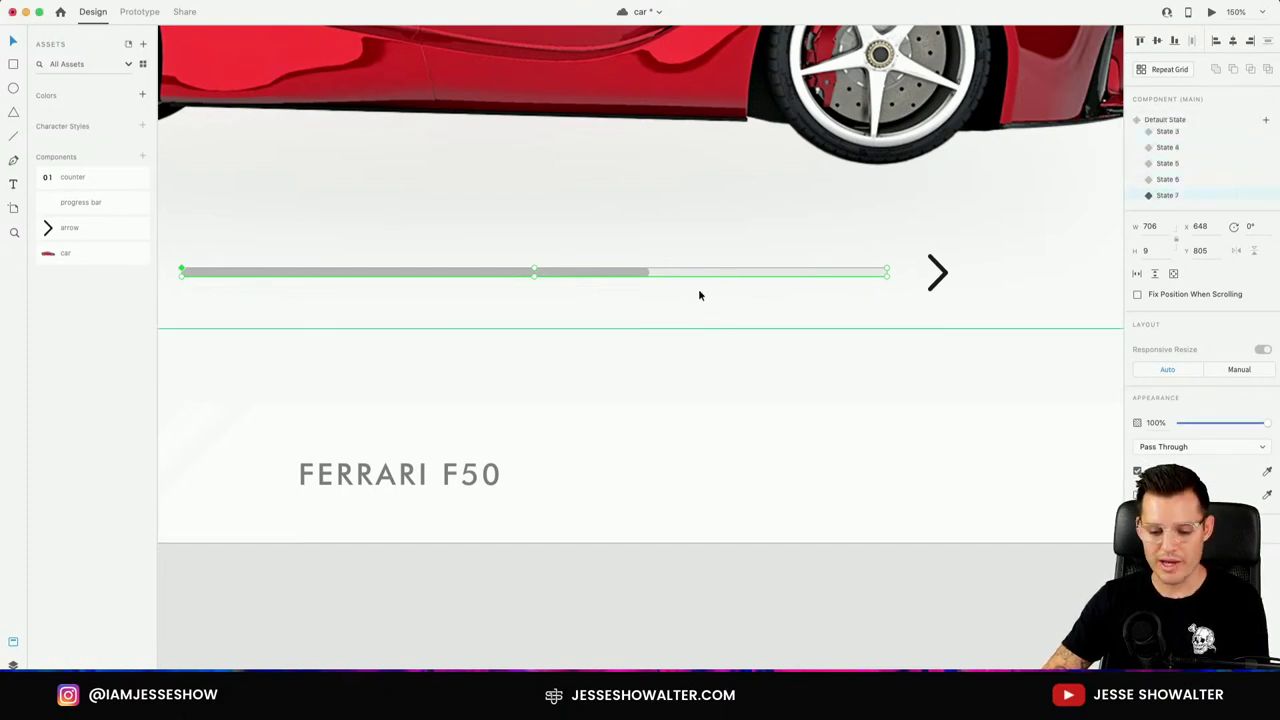
click(643, 278)
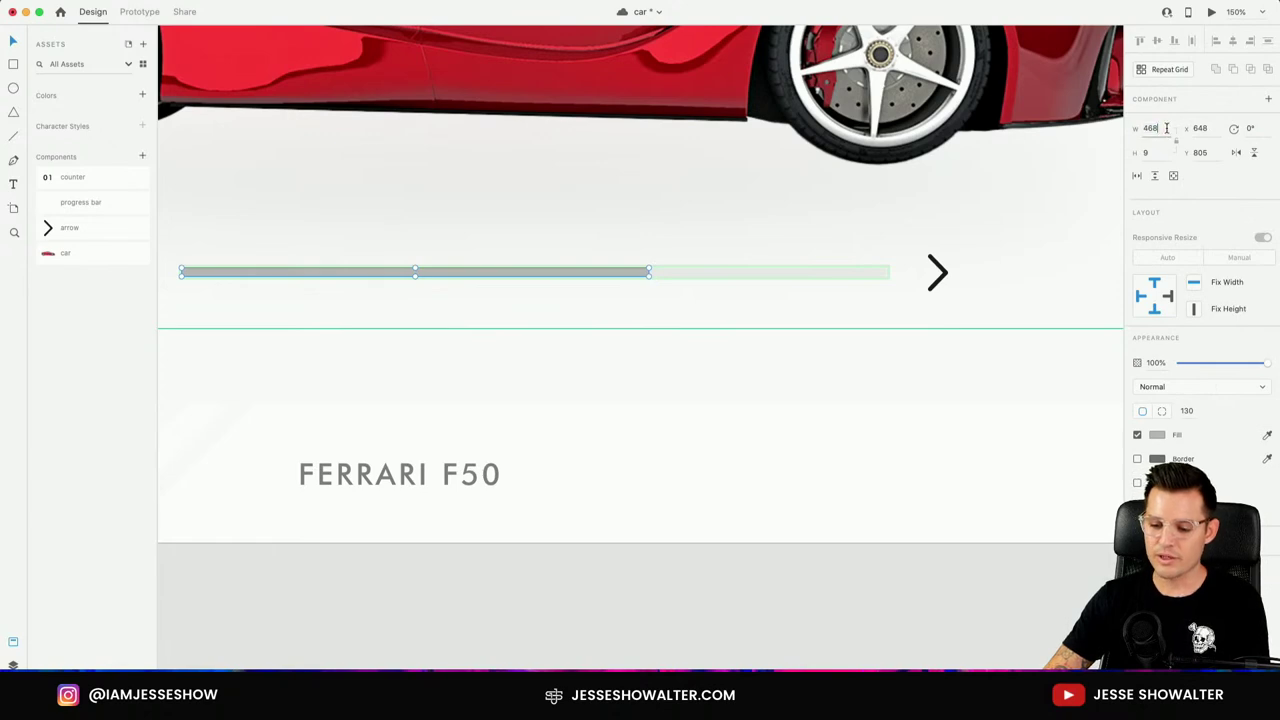
text(546)
key(Tab)
Add an eighth state to the progress bar and set its grey fill's width to 624.
click(726, 277)
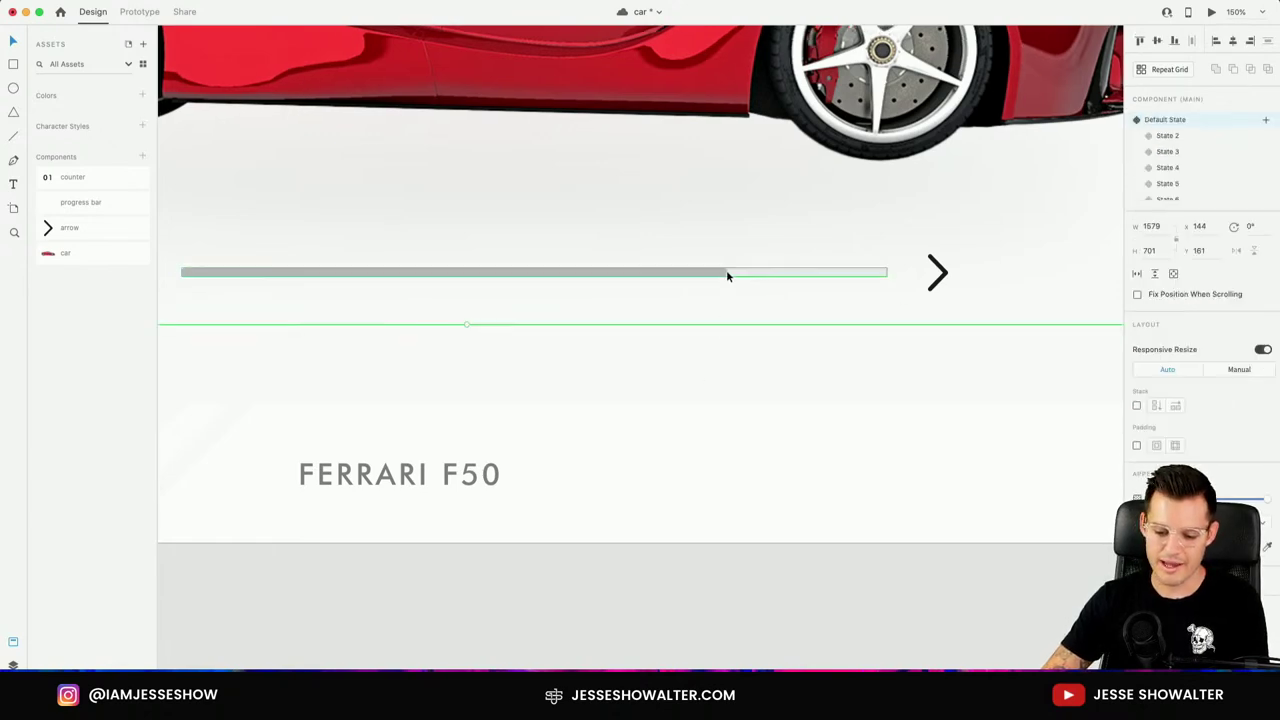
click(1265, 119)
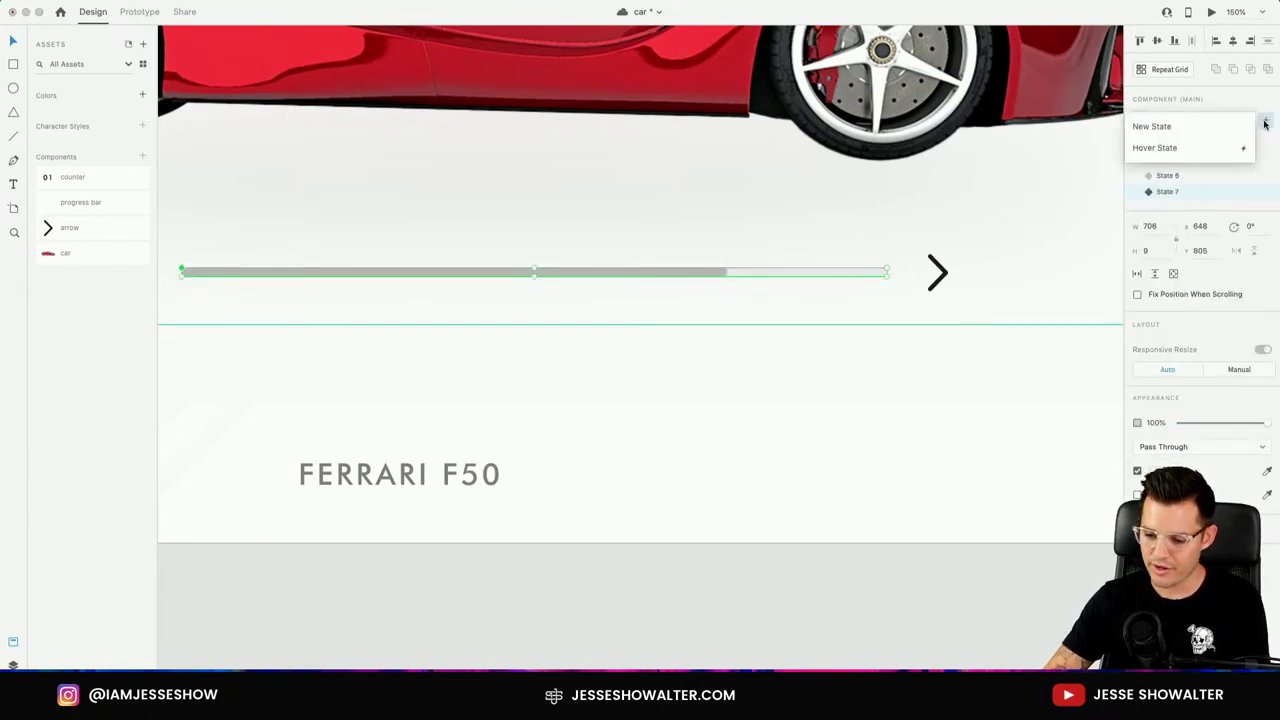
click(1230, 131)
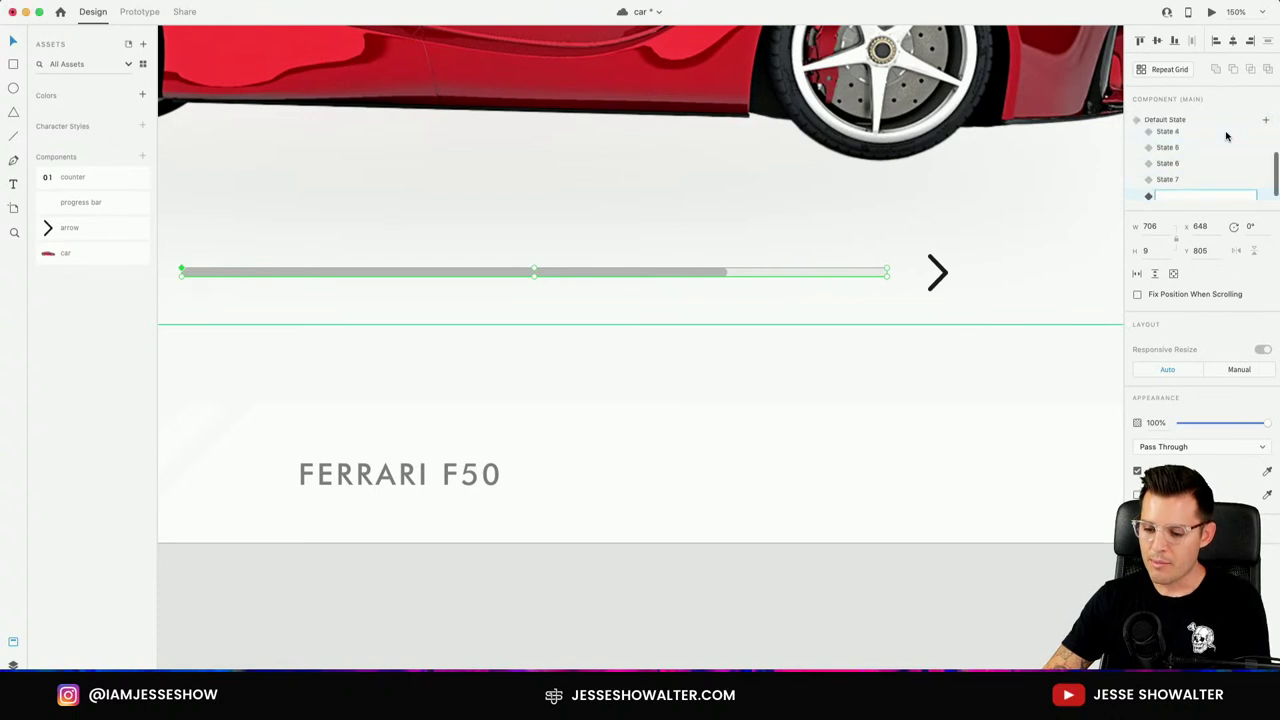
click(903, 300)
double_click(710, 277)
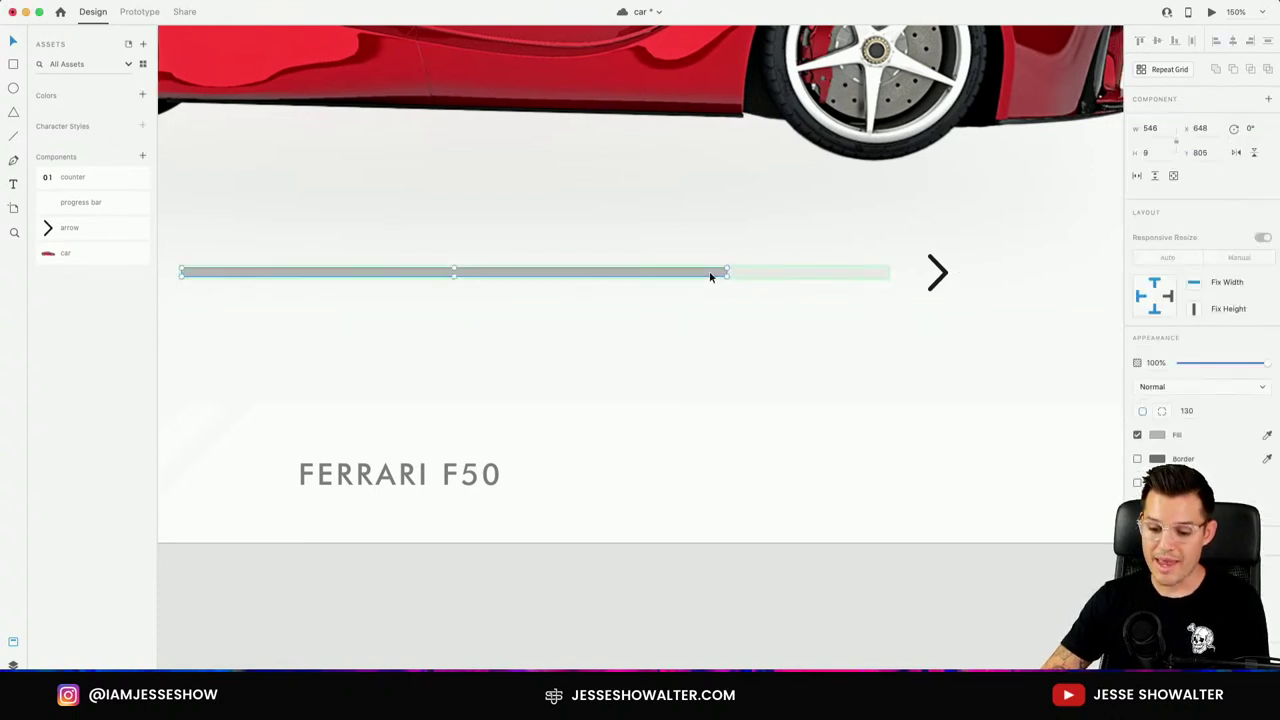
click(1166, 128)
text(+77)
key(Return)
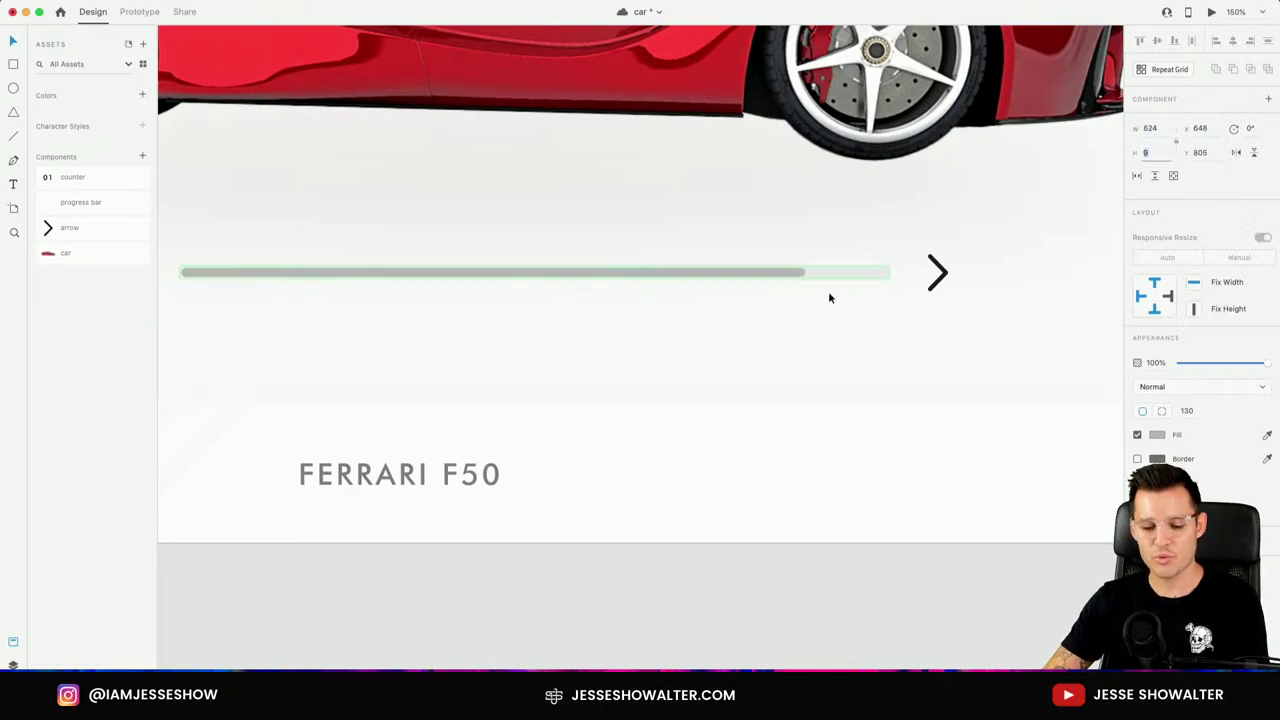
key(Escape)
Add a ninth state to the progress bar and set its grey fill's width to 702.
click(1266, 120)
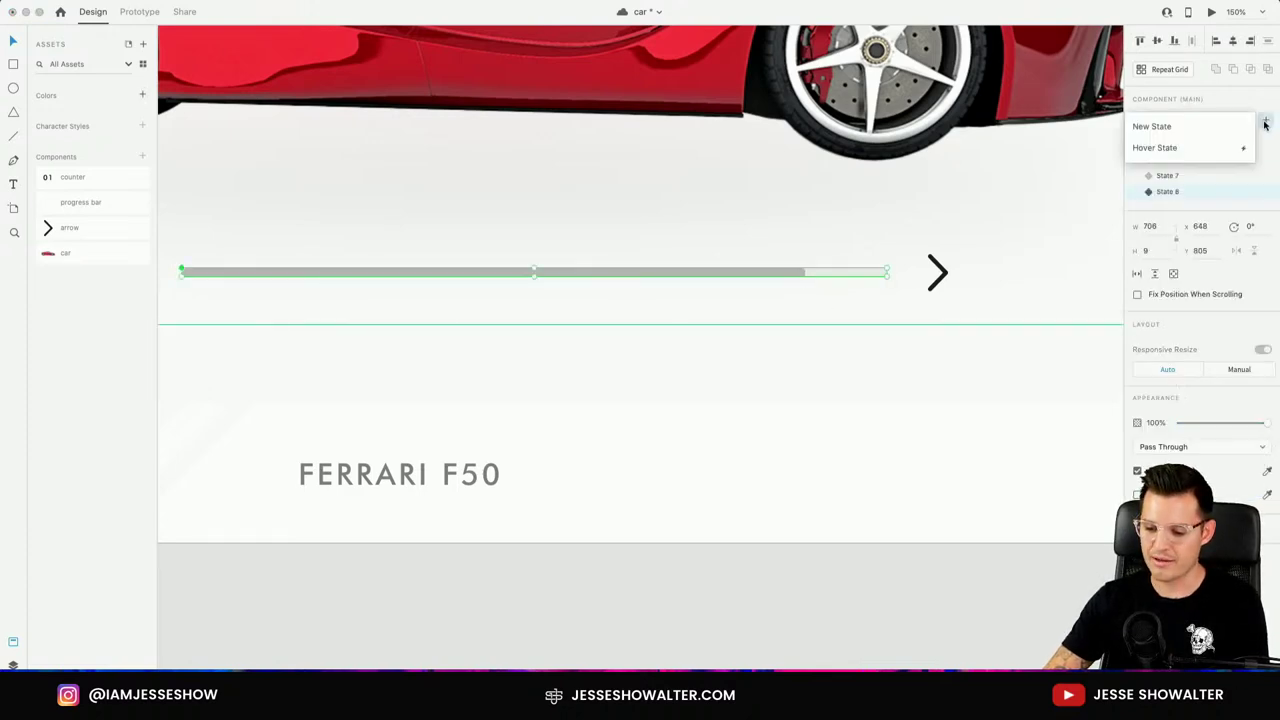
click(1229, 127)
click(1168, 195)
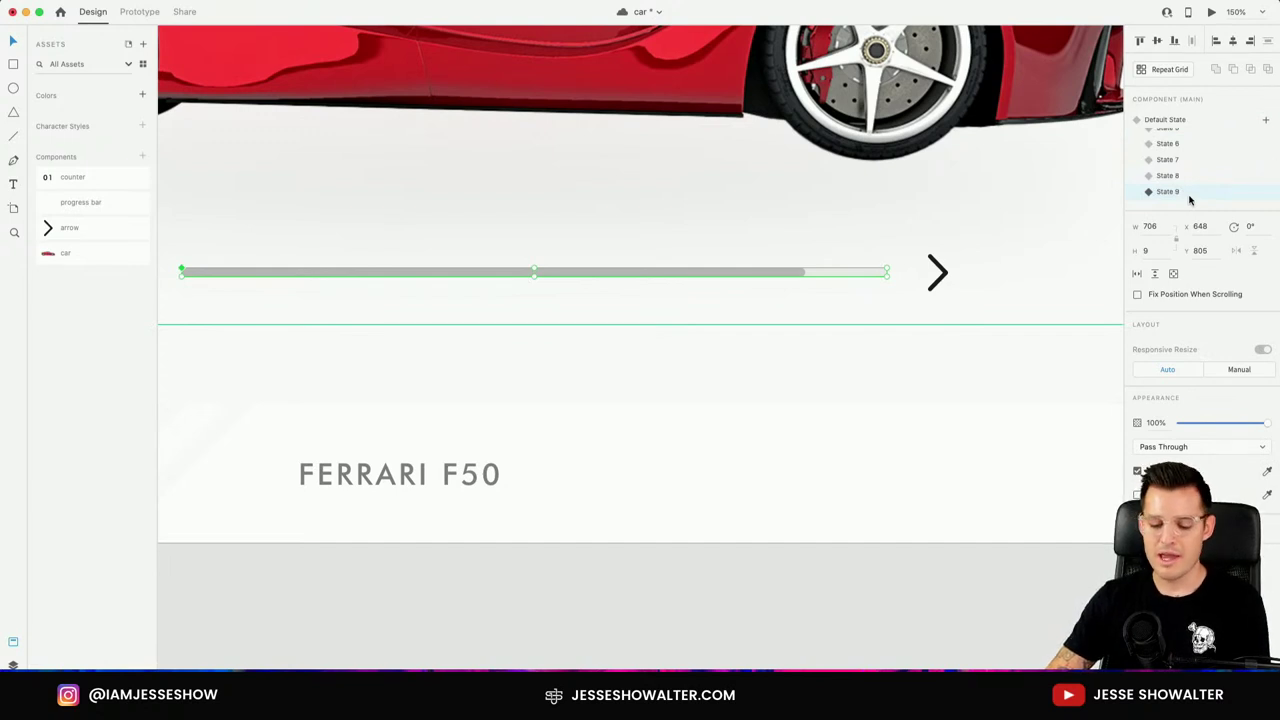
double_click(791, 273)
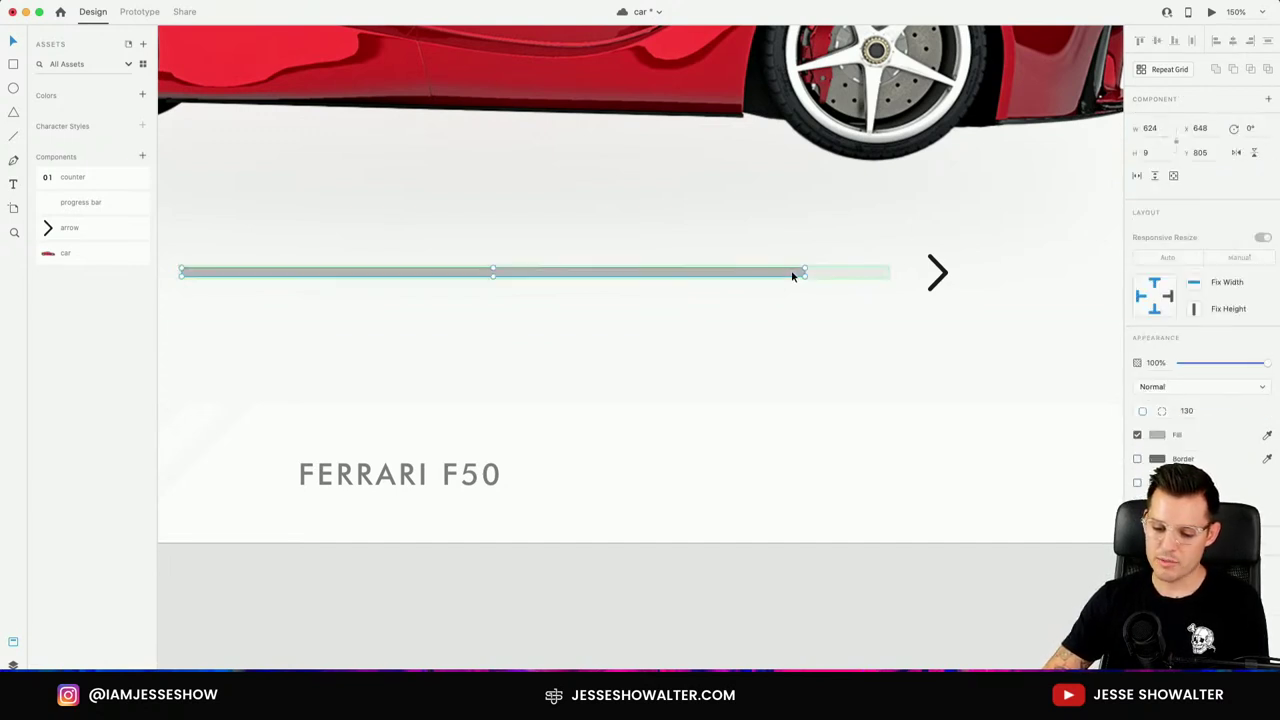
click(1165, 128)
text(702)
key(Tab)
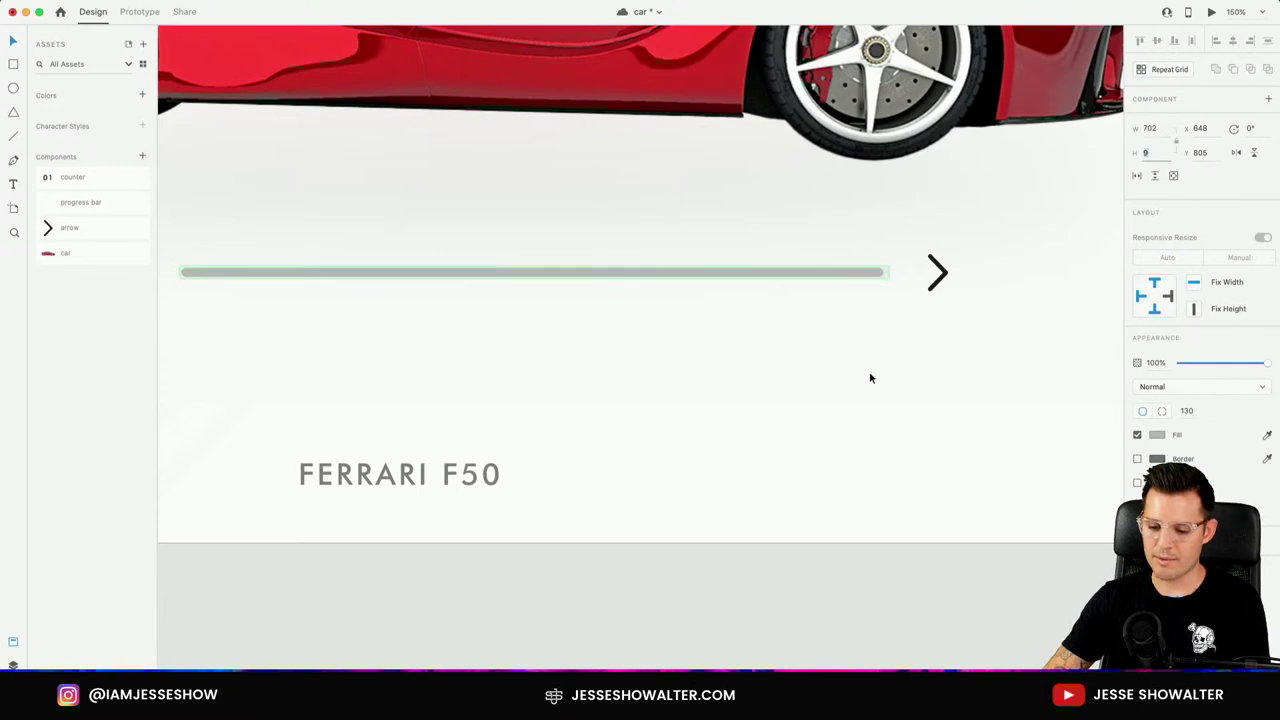
key(Escape)
Switch the progress bar component back to its default state.
key(super+0)
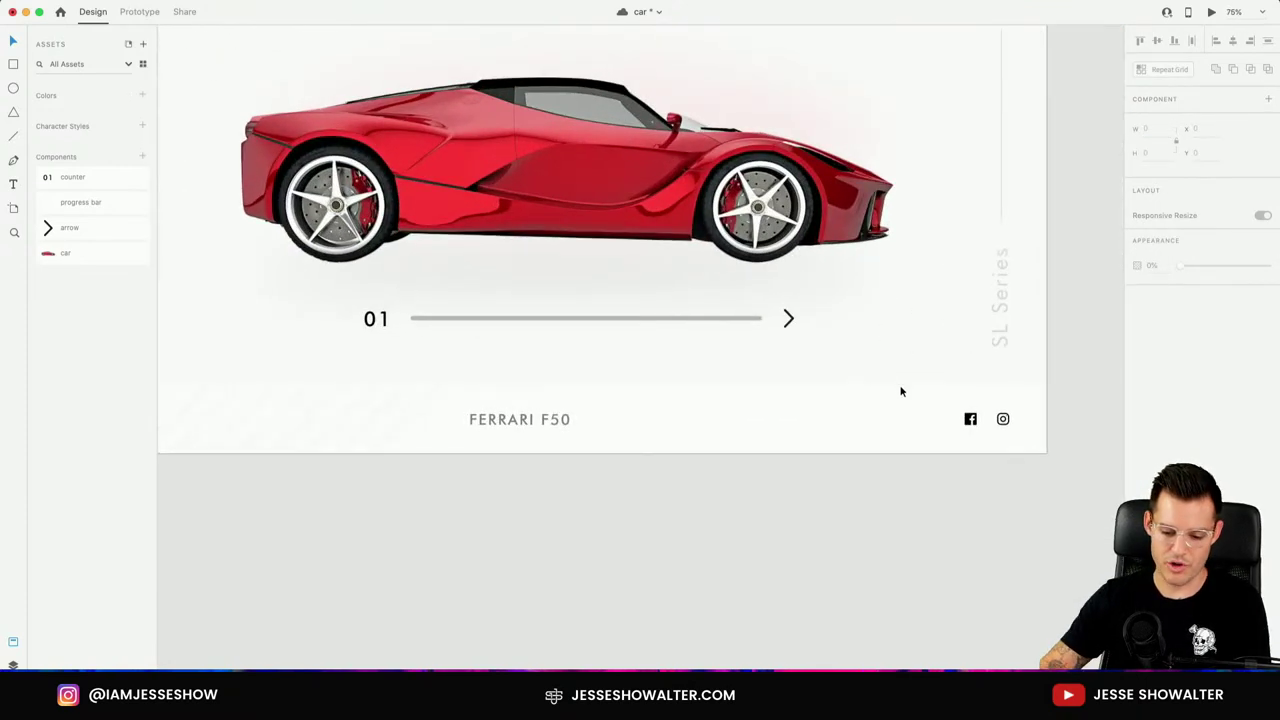
click(703, 320)
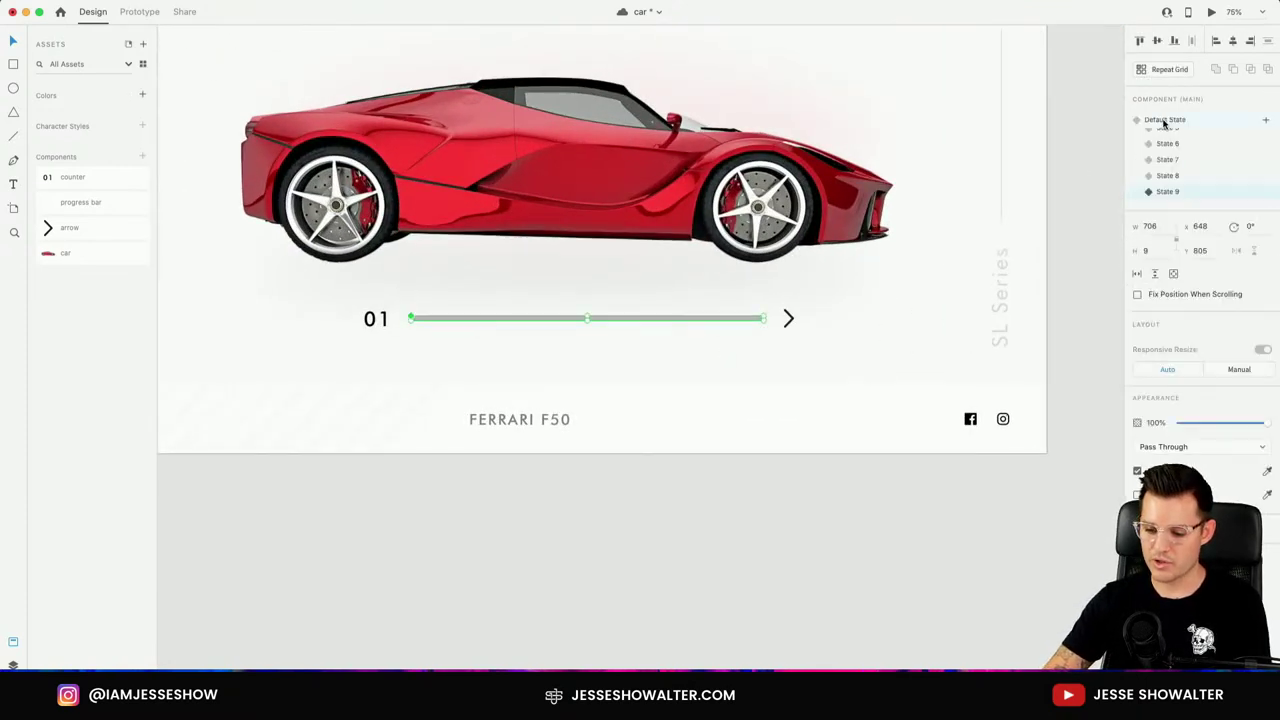
click(776, 524)
scroll(780, 529, up, 5)
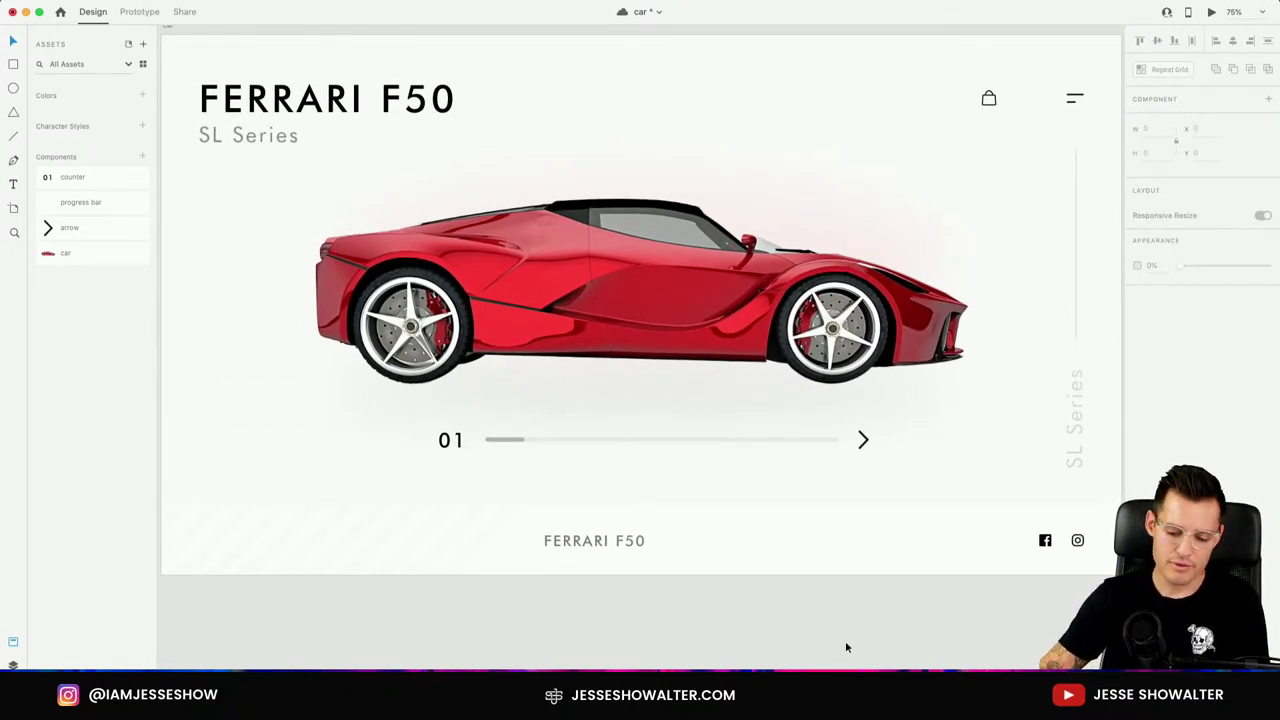
Place 1.png from the desktop onto the car artboard and enlarge it to about 3651 × 1621, extending past the artboard's edges.
key(super+0)
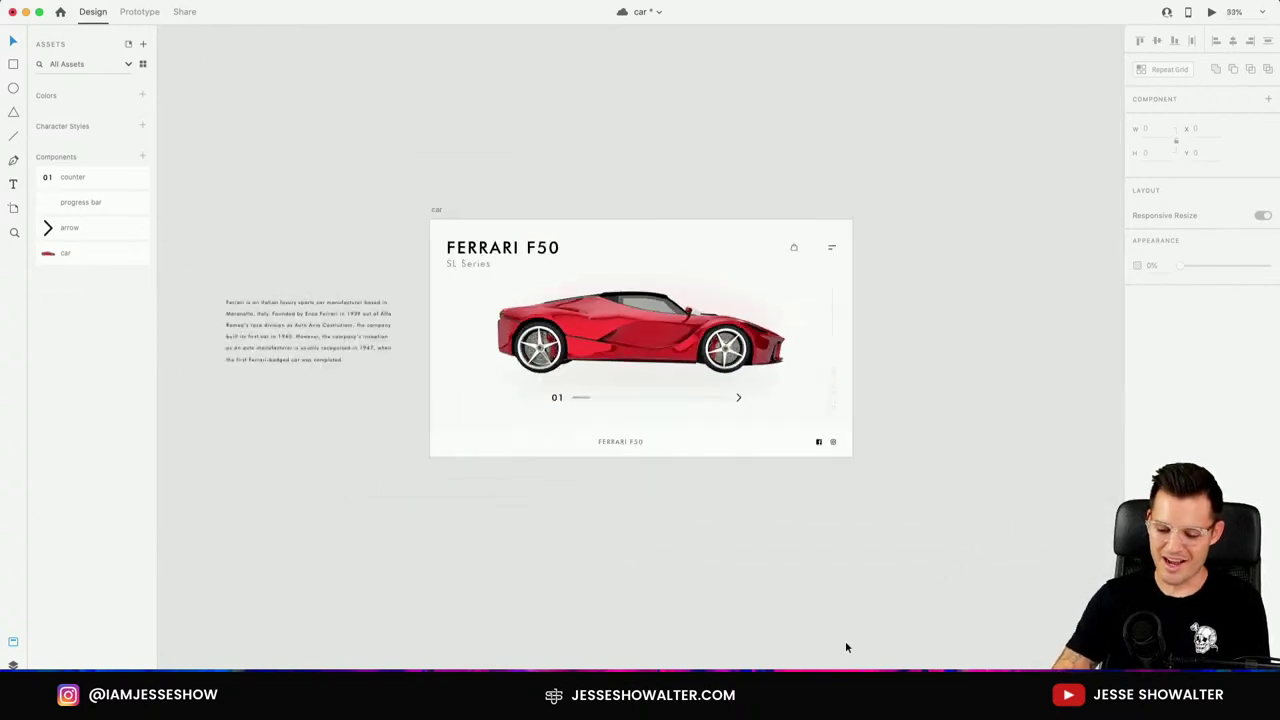
drag(1265, 370, 1182, 336)
drag(1214, 22, 774, 260)
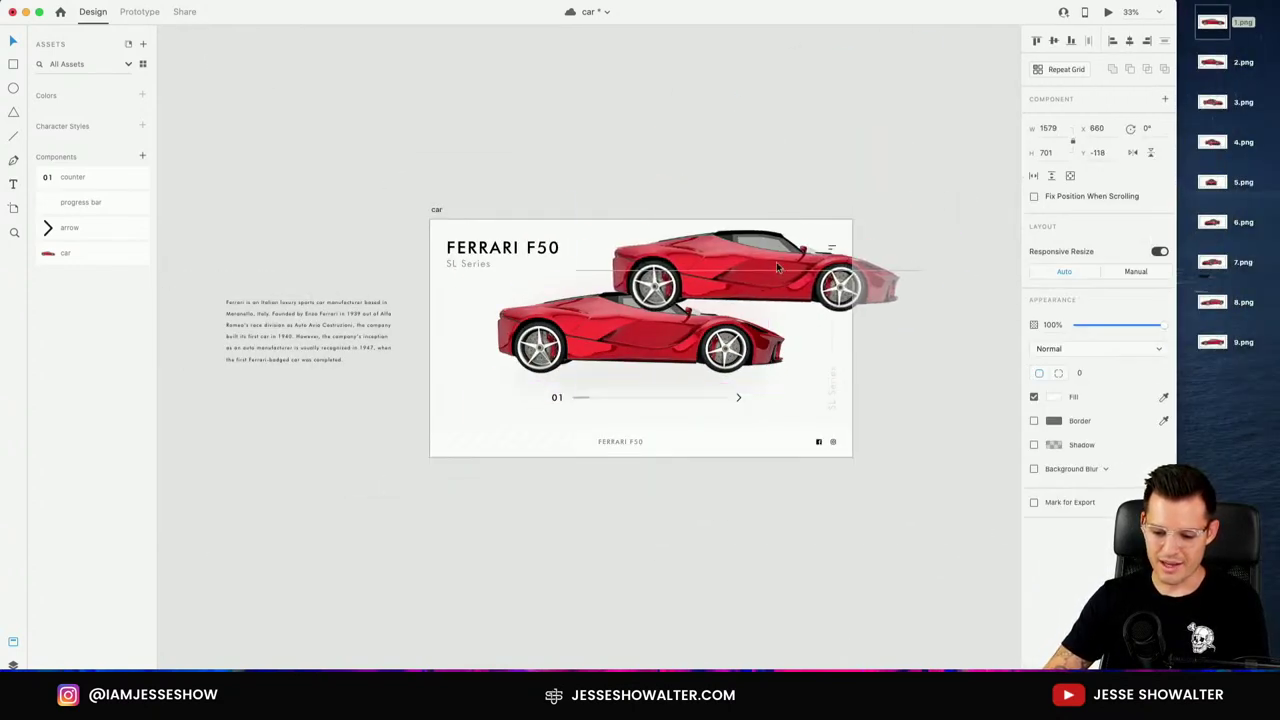
drag(572, 353, 80, 560)
drag(617, 402, 740, 320)
Lower the enlarged car image's opacity to 14% and show the artboard's layer list.
click(1090, 326)
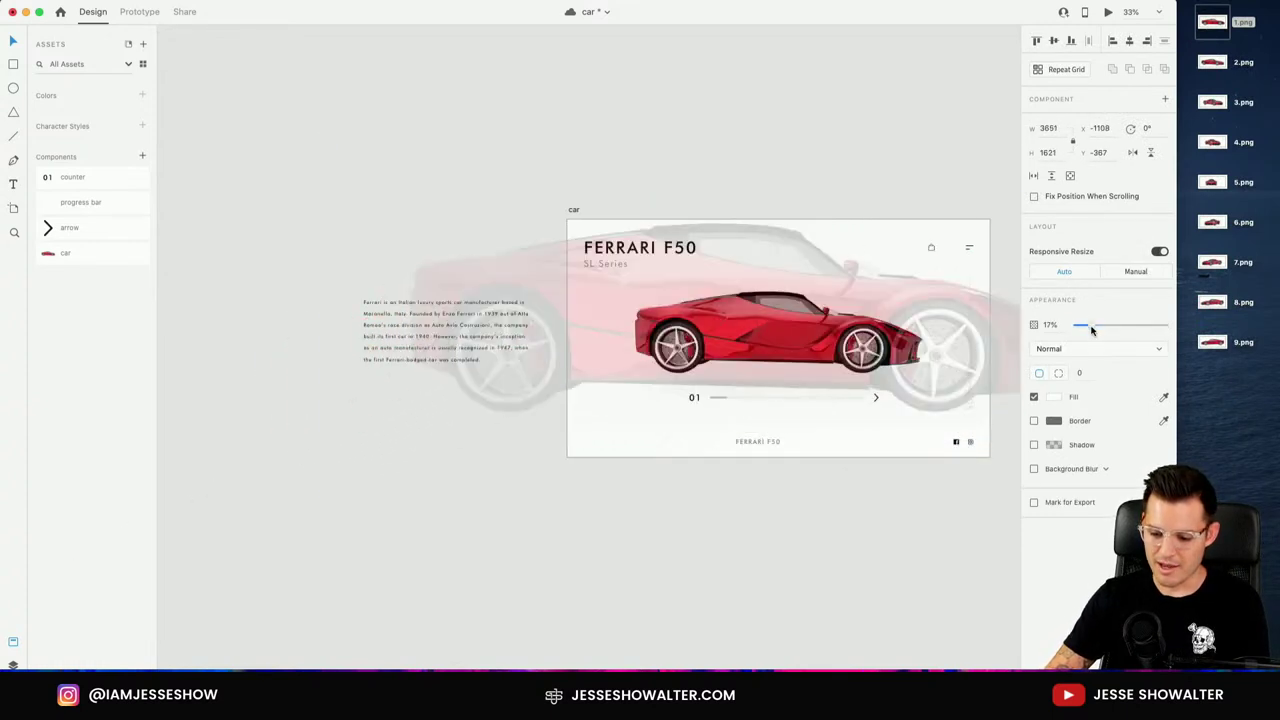
drag(1091, 330, 1087, 327)
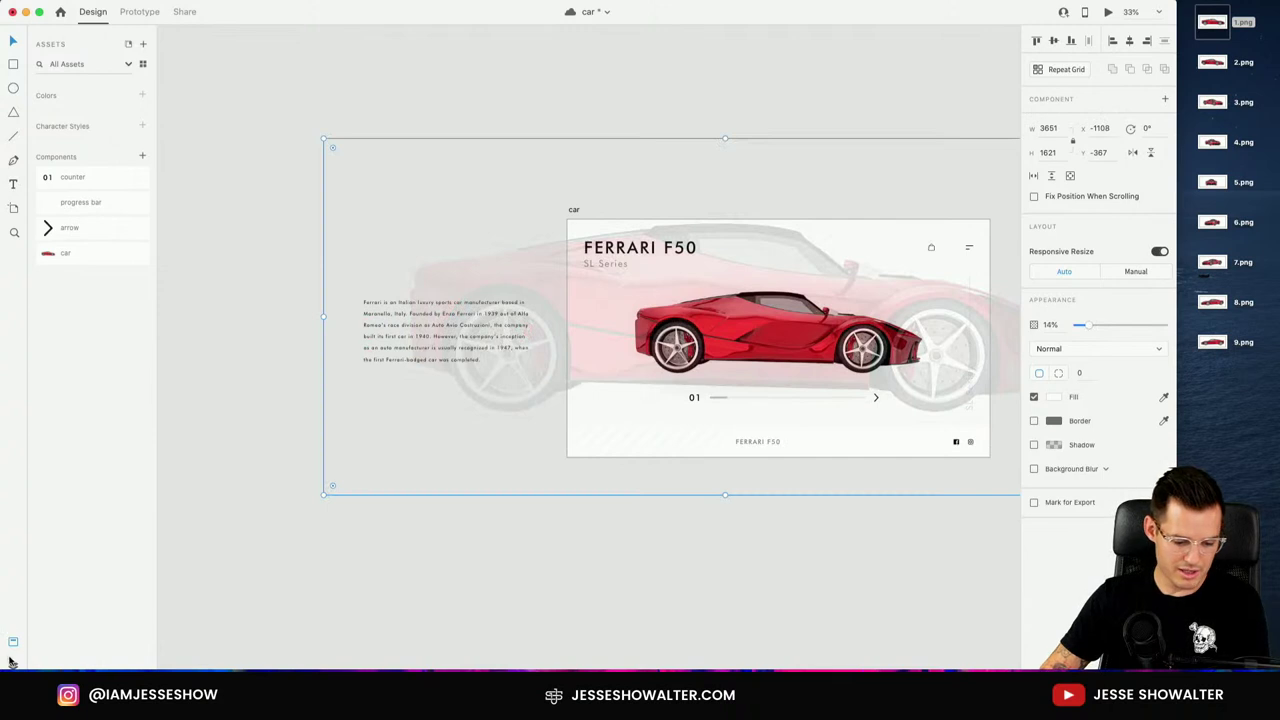
key(super+y)
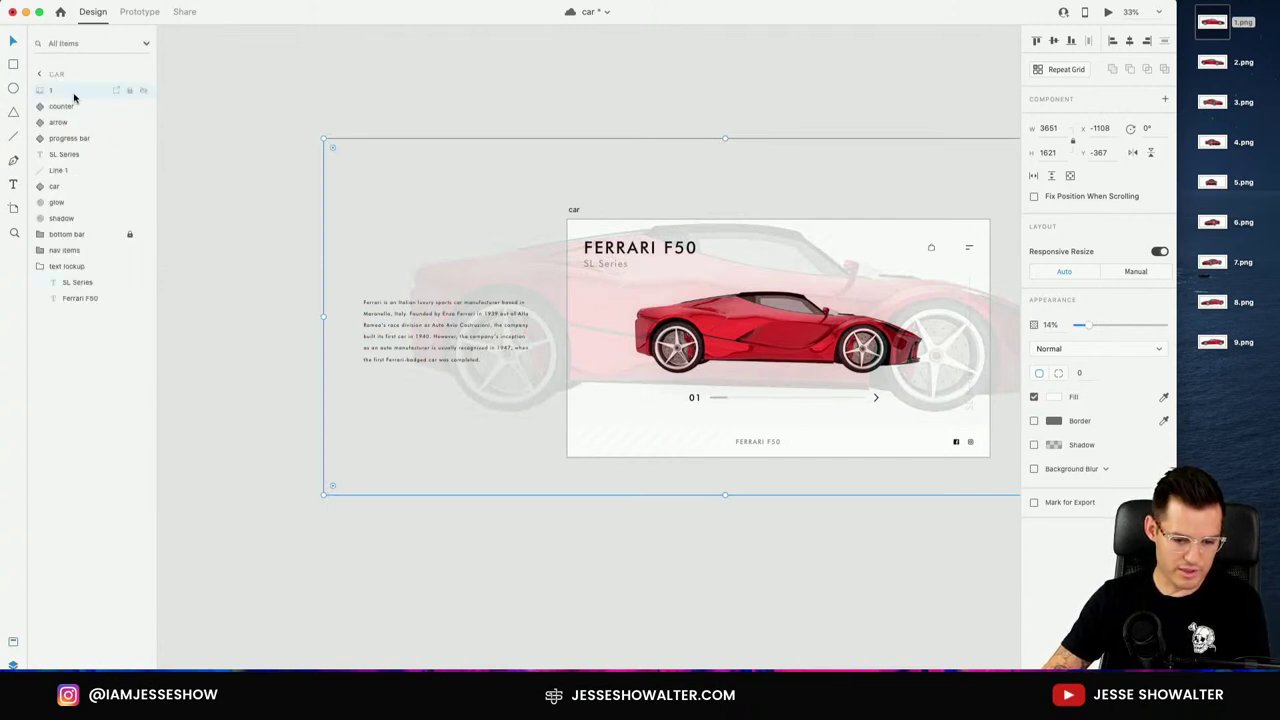
Send the enlarged car image behind the artboard's other layers, reposition it to X -927, Y -338, and lower its opacity to 4%.
scroll(480, 70, right, 5)
click(397, 66)
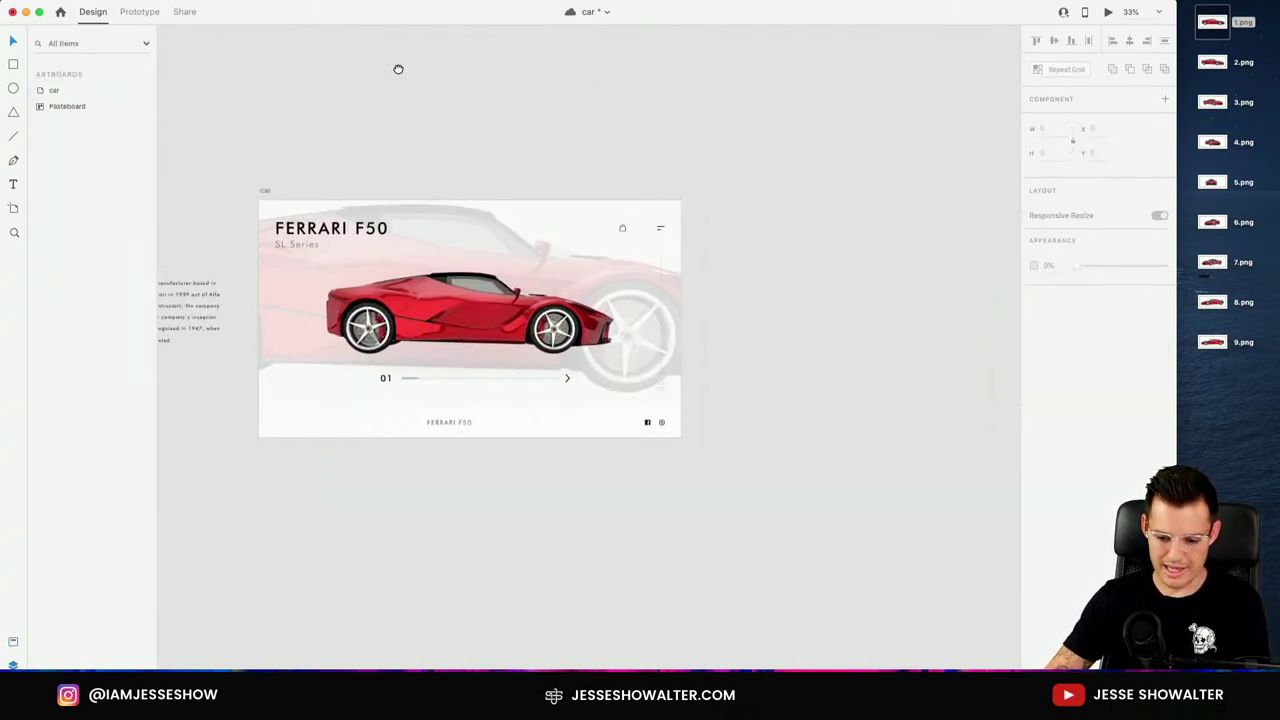
drag(453, 236, 513, 245)
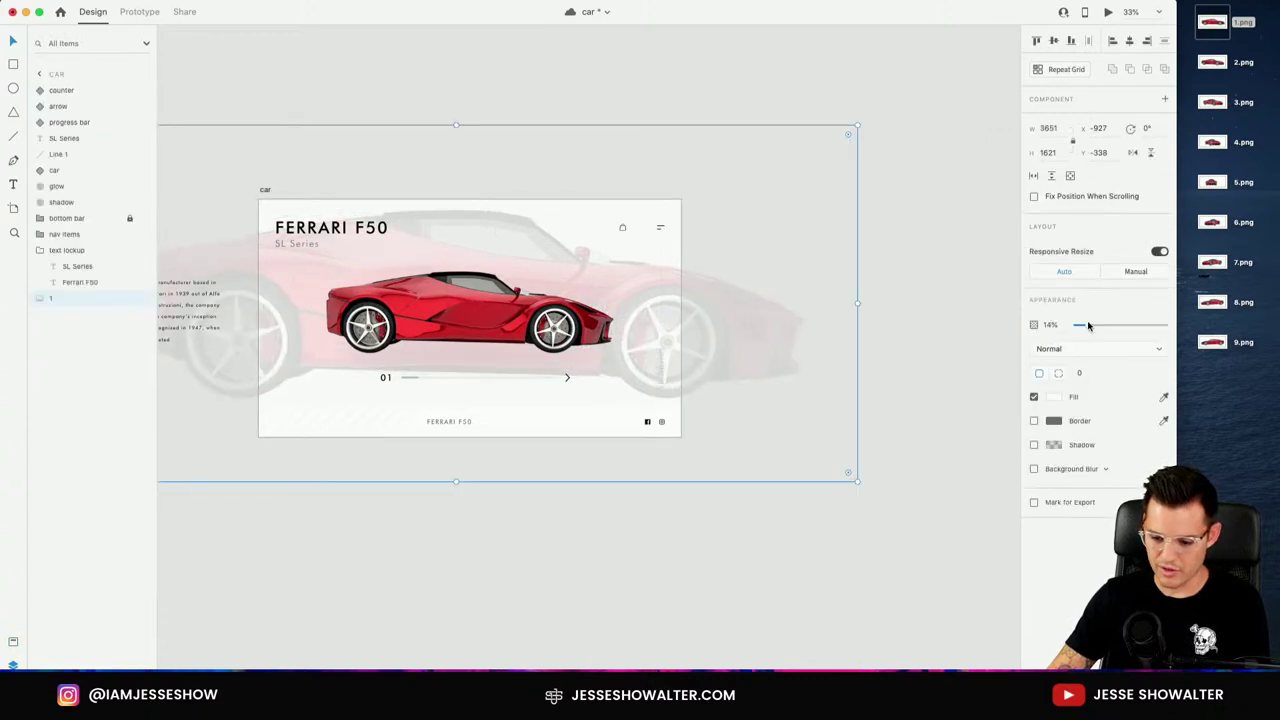
drag(1087, 323, 1077, 331)
click(763, 100)
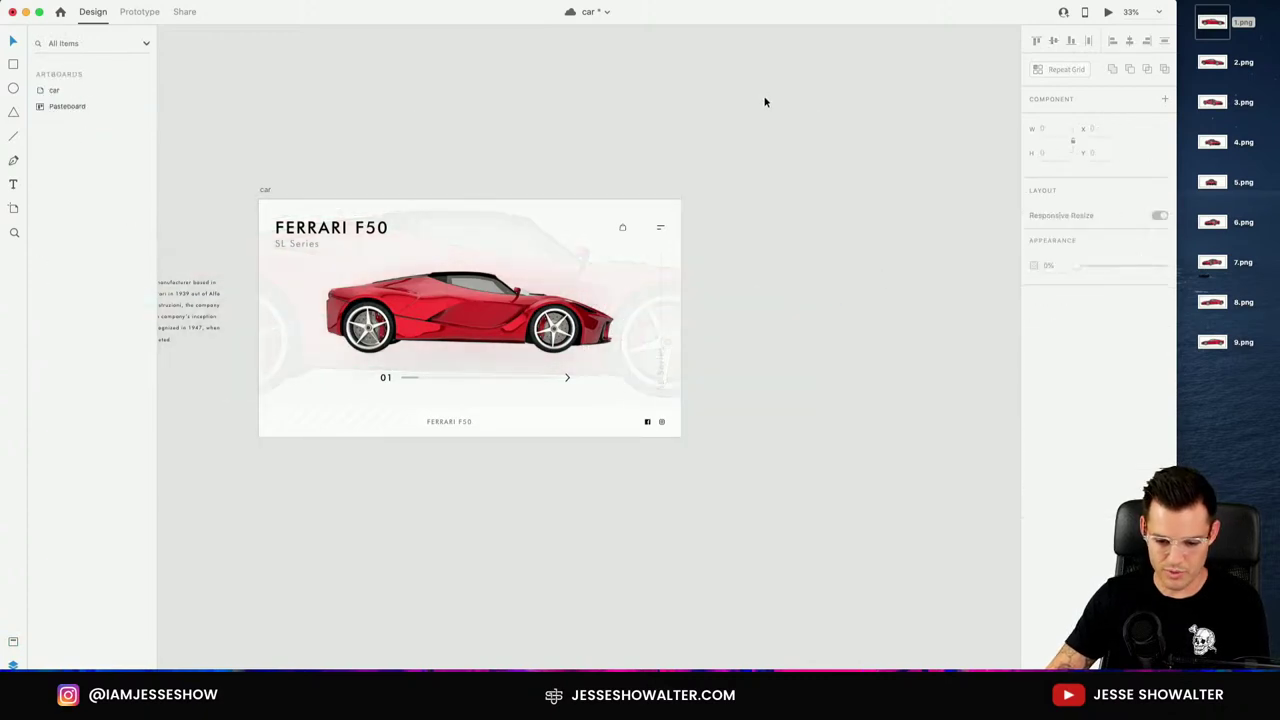
key(super+equal)
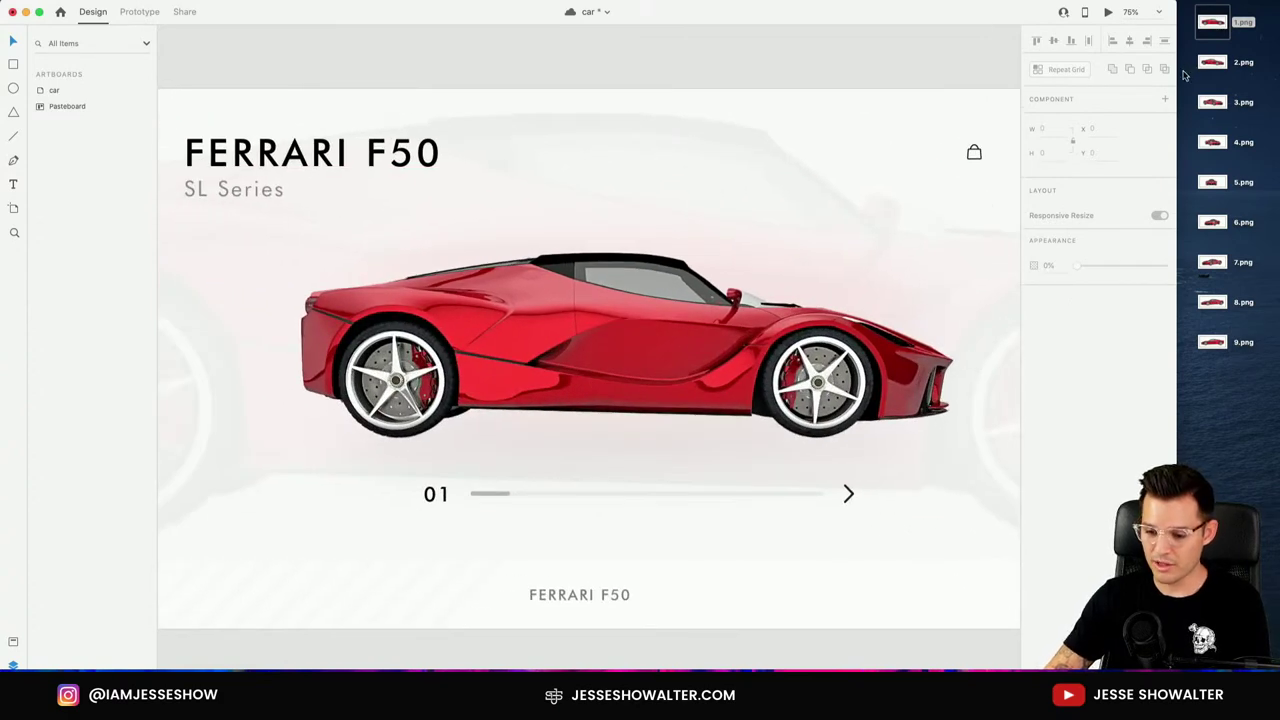
key(ctrl+alt+Return)
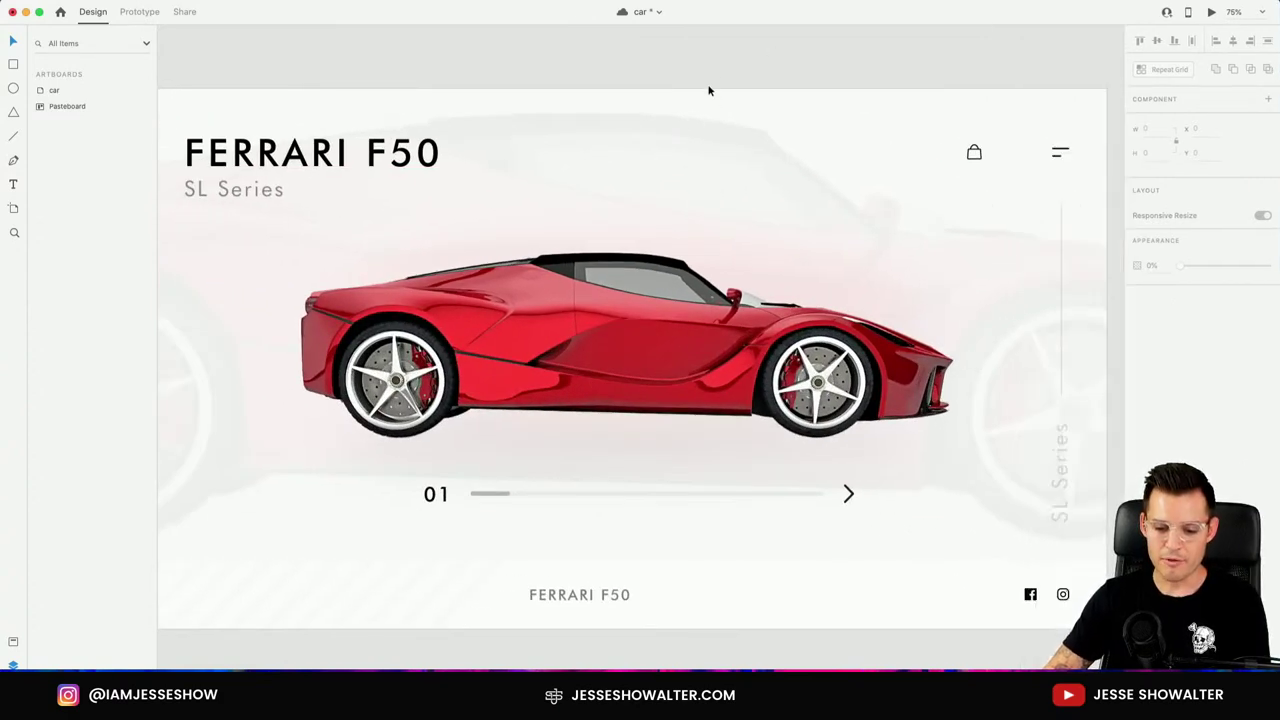
drag(709, 89, 669, 44)
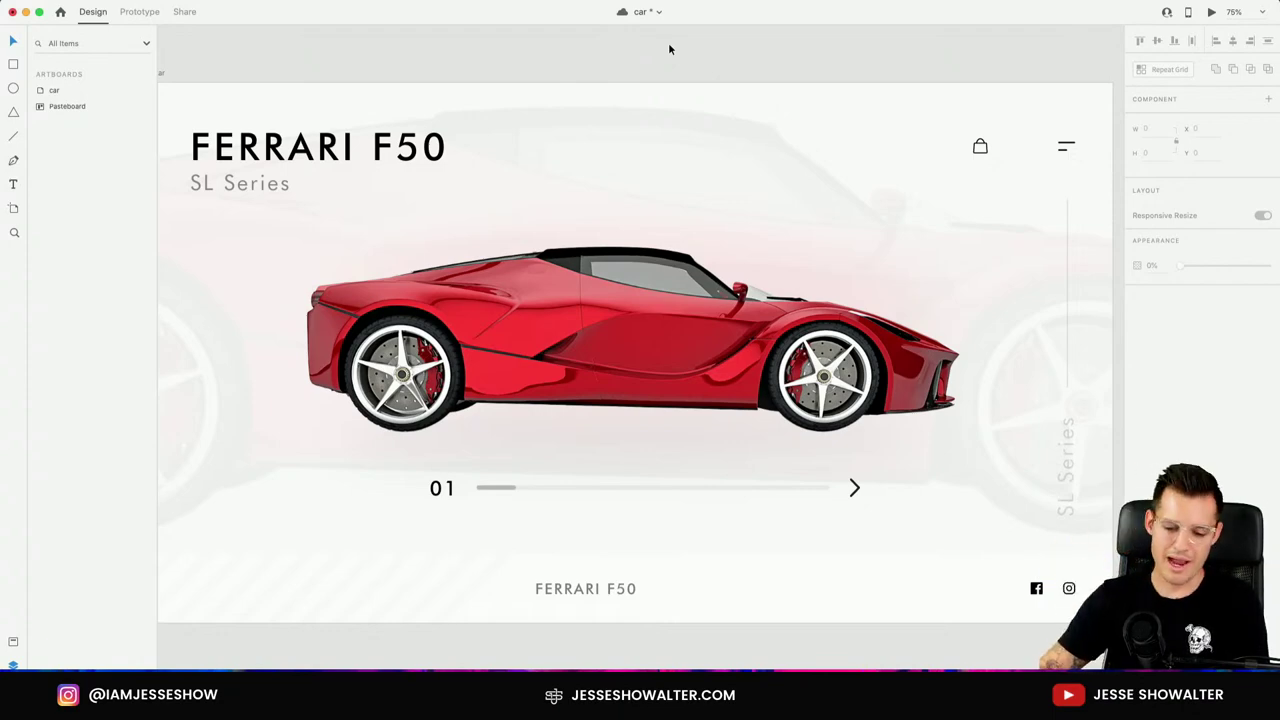
Delete the faded background car image from the artboard and save the document.
click(623, 125)
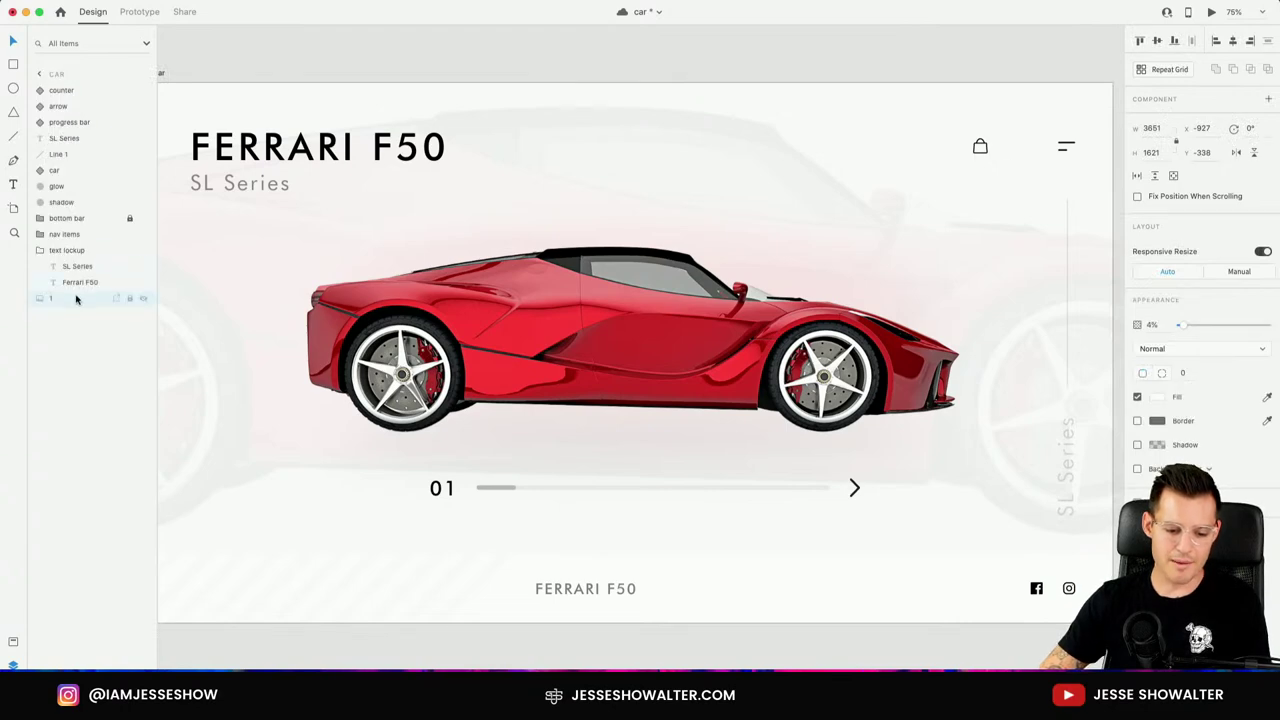
key(Delete)
drag(522, 61, 563, 55)
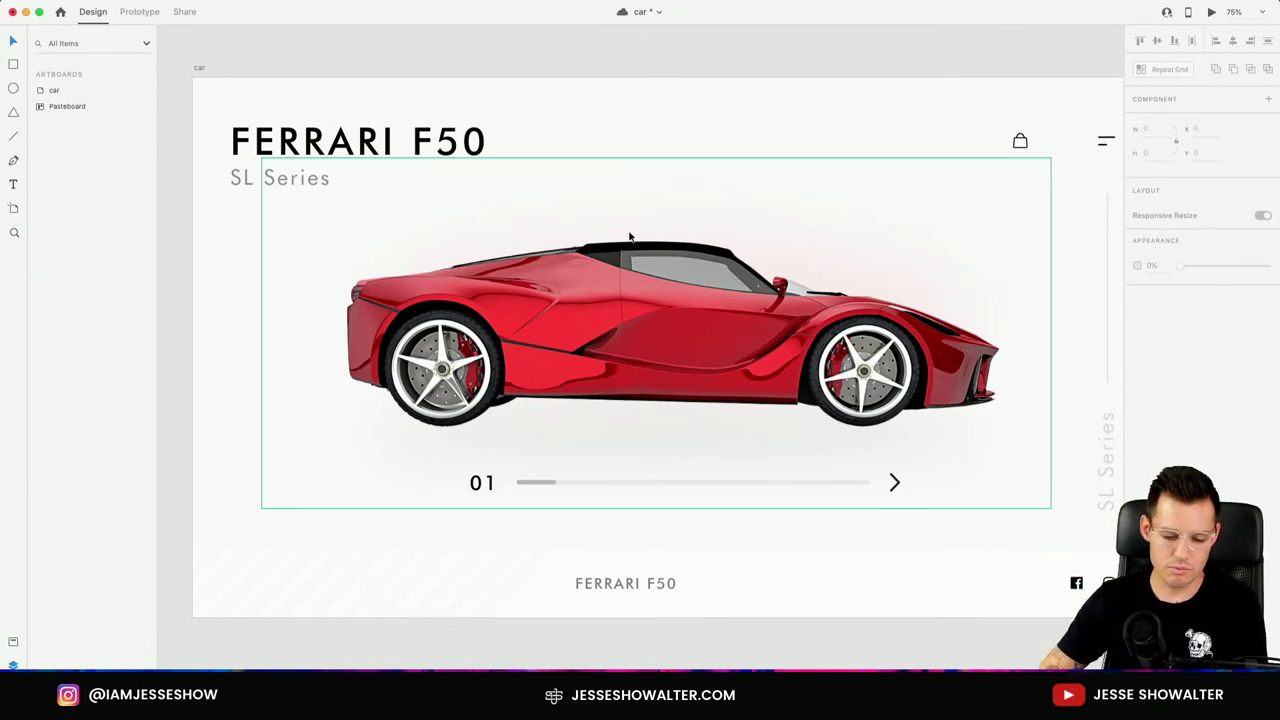
key(super+s)
Group the counter, progress bar and arrow below the car.
scroll(580, 54, right, 2)
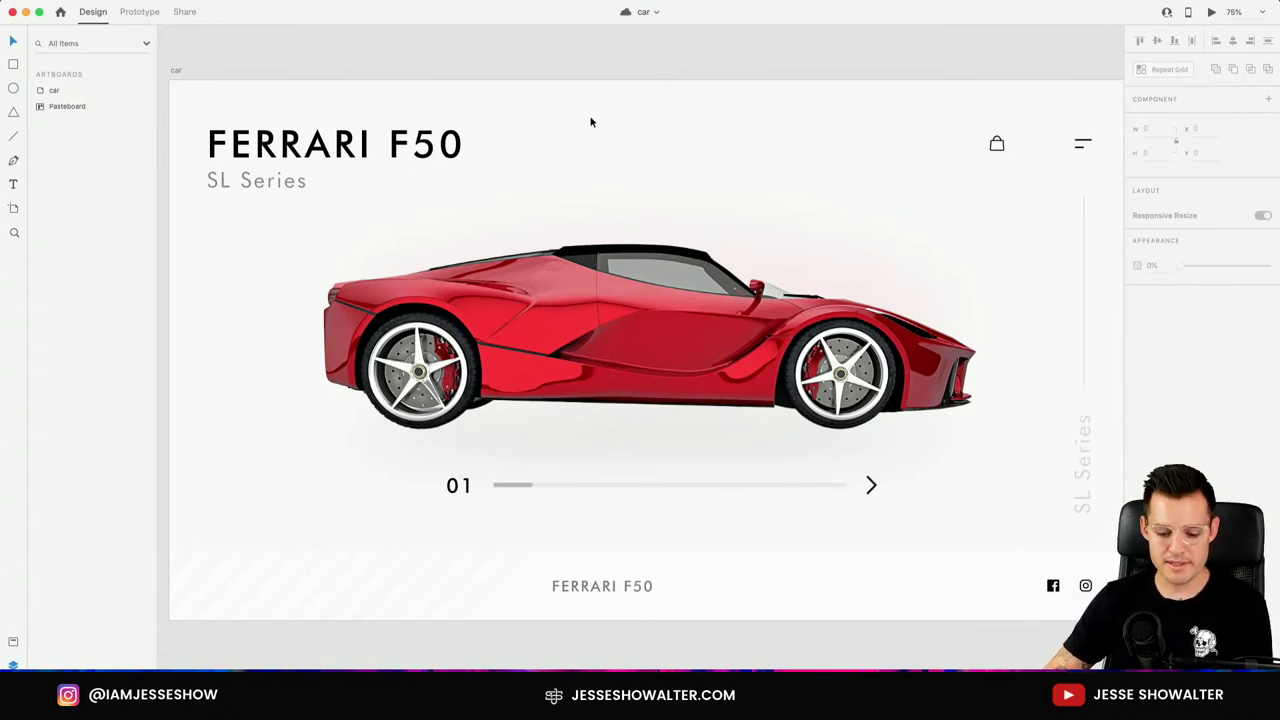
click(629, 484)
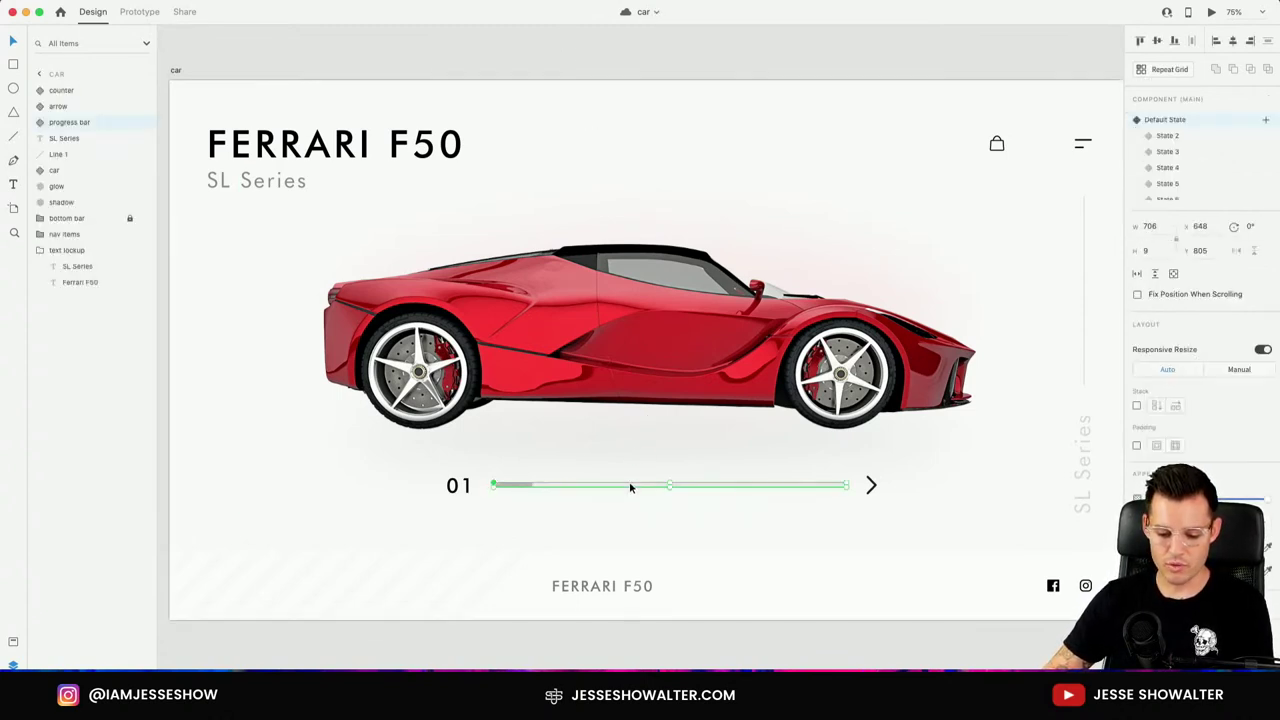
shift+click(870, 486)
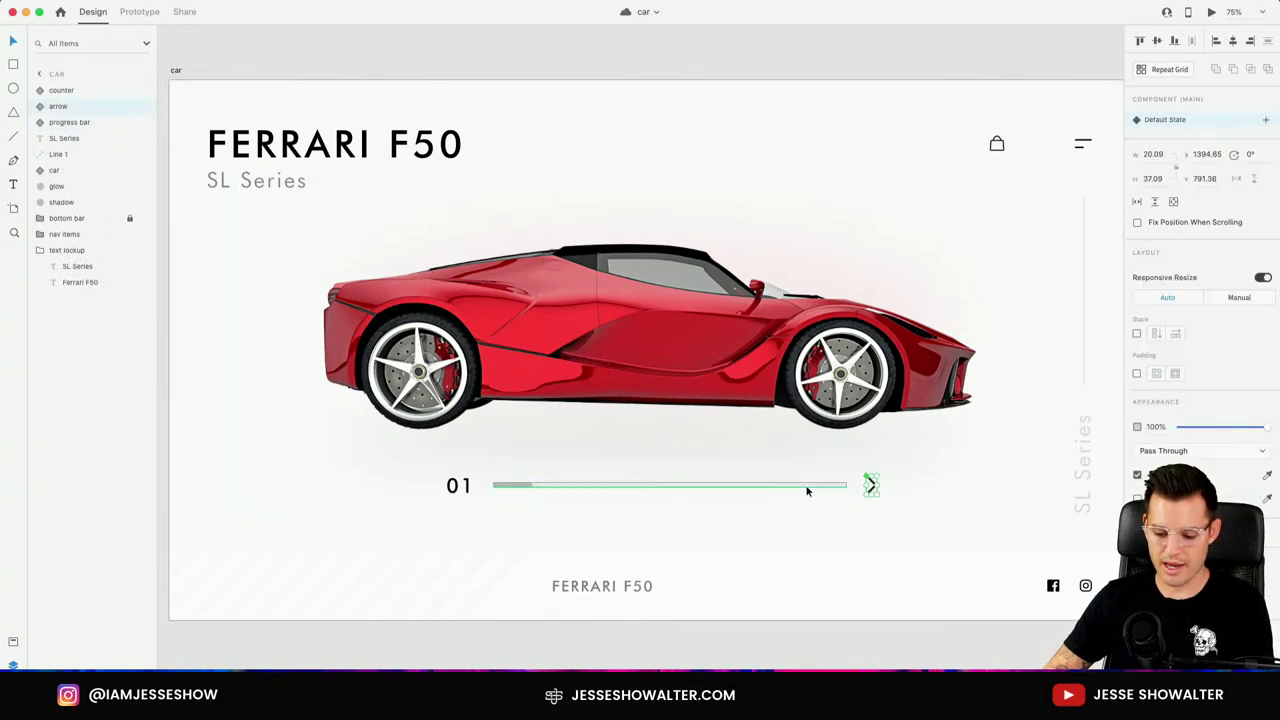
shift+click(460, 490)
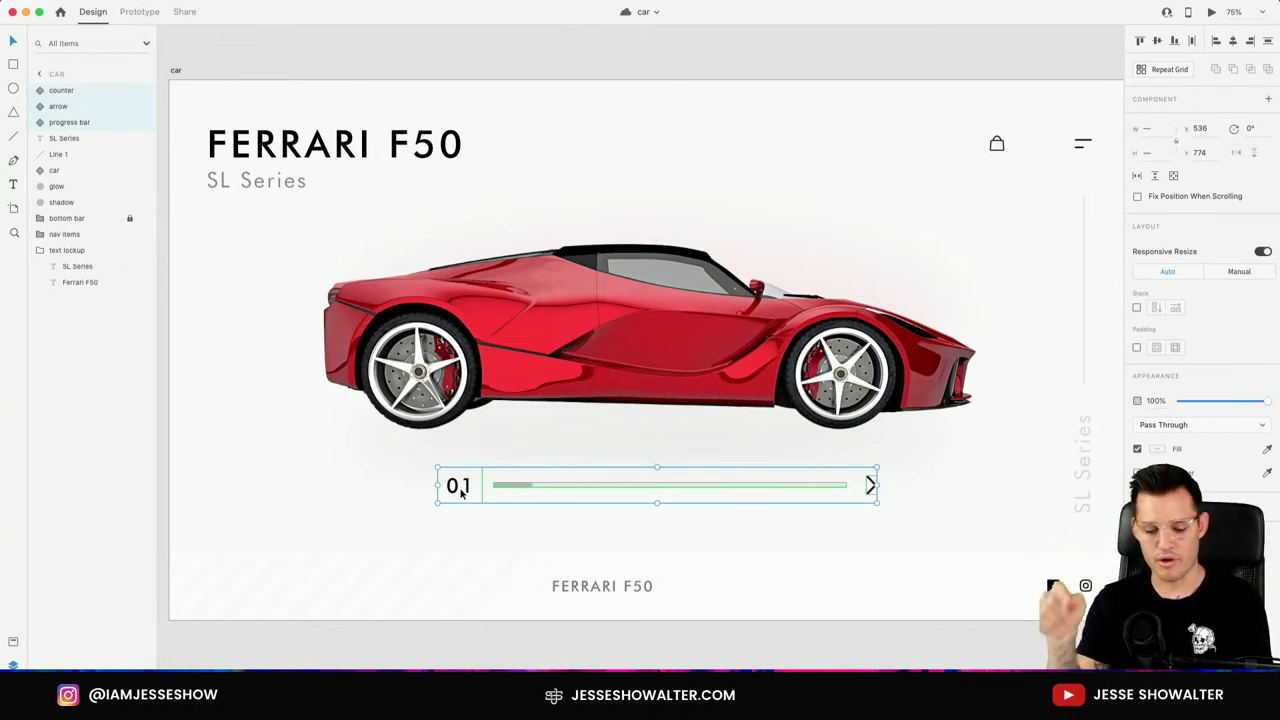
key(super+1)
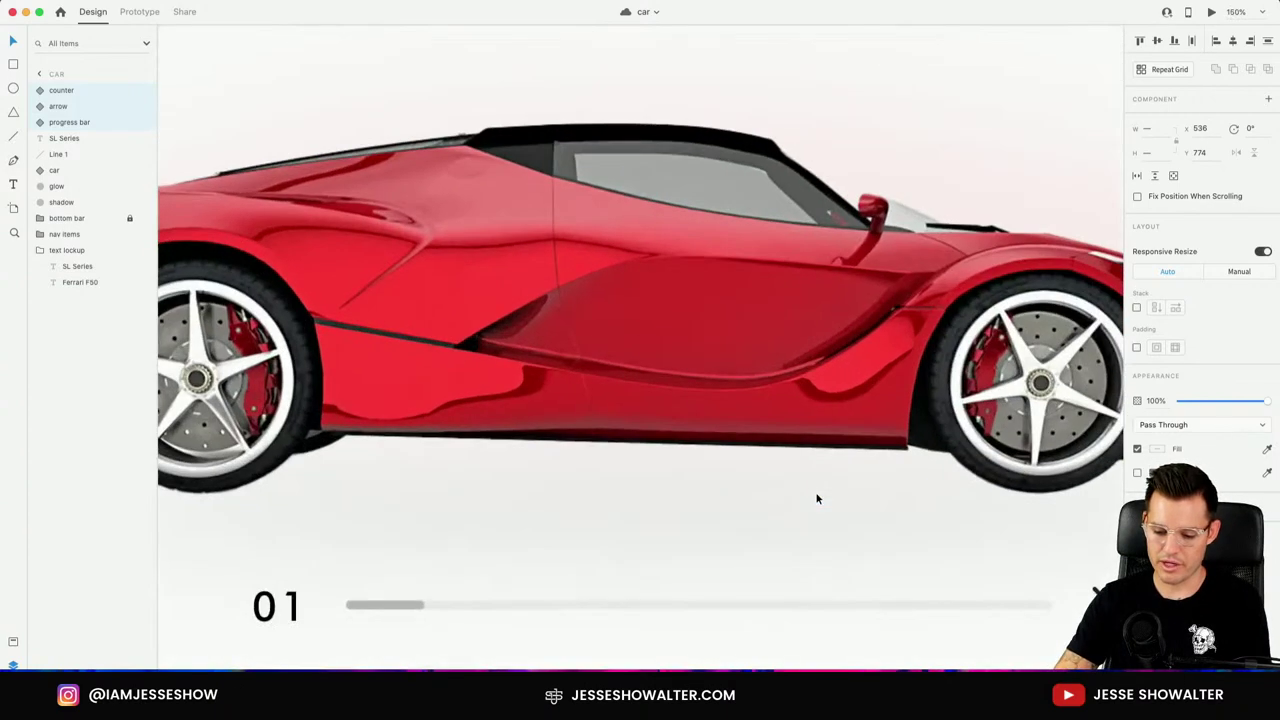
drag(816, 493, 729, 240)
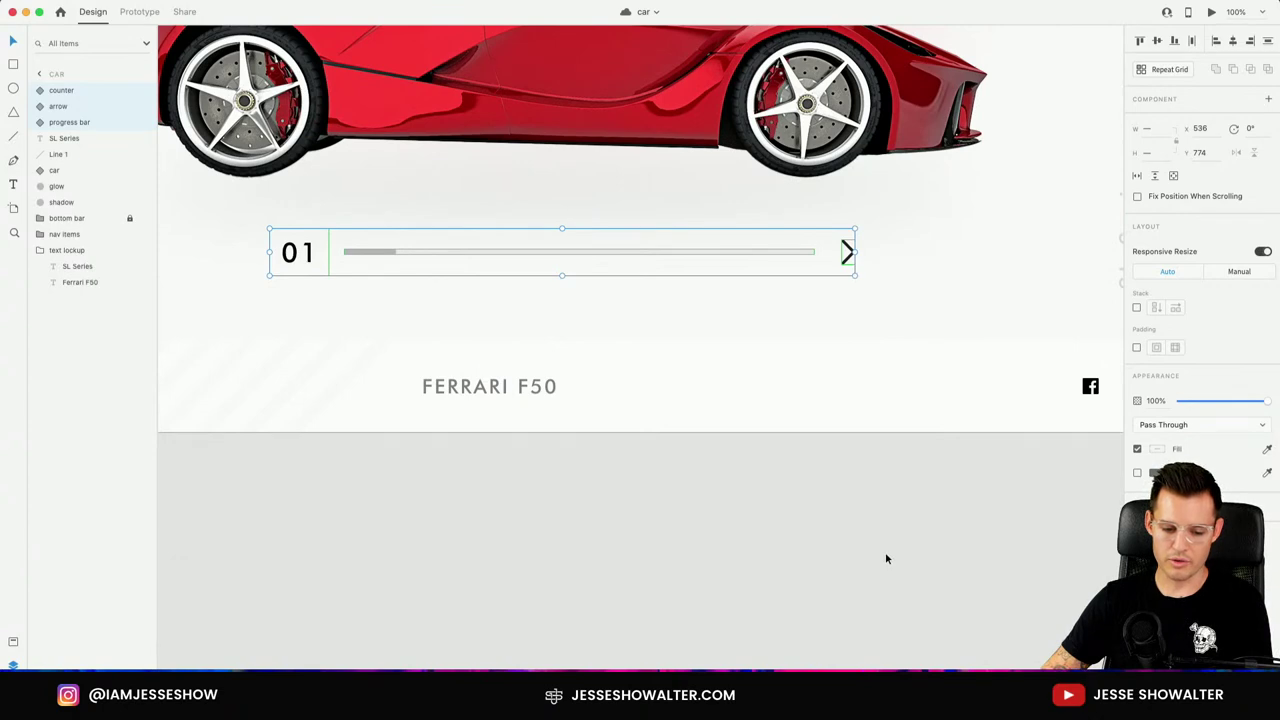
key(super+g)
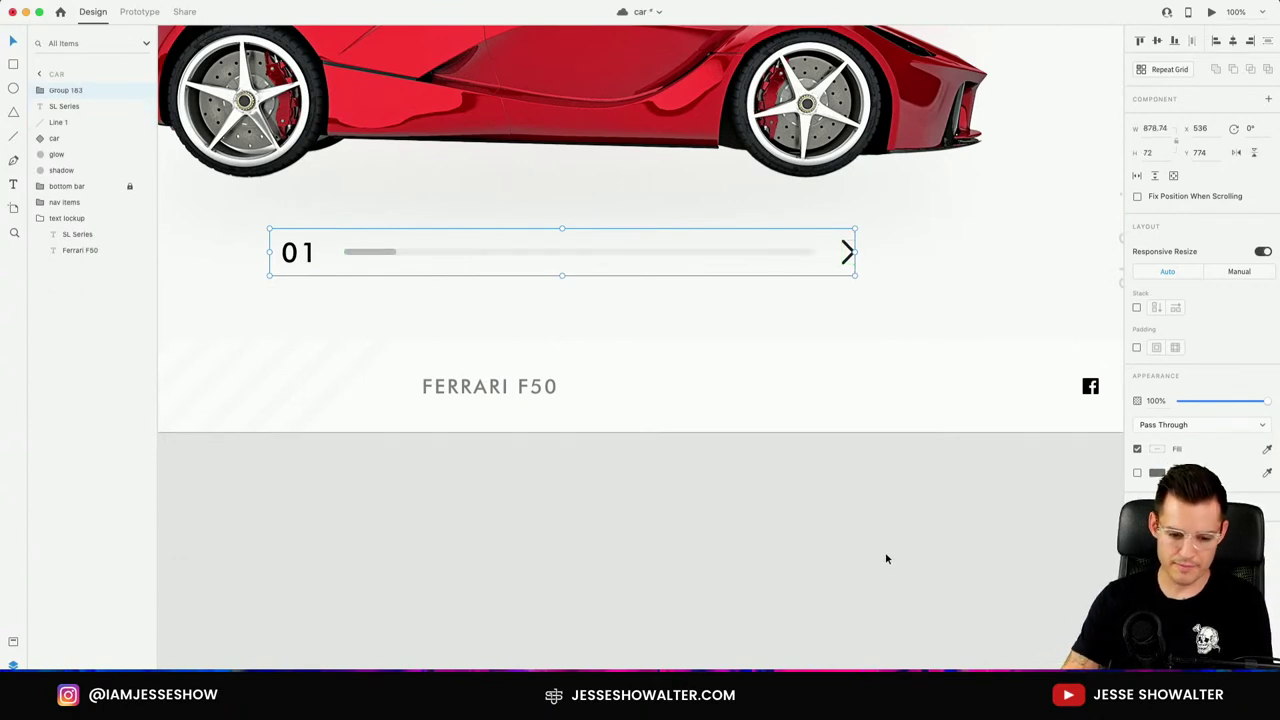
Rename the new group "master progress bar", convert it into a component, and show its nested layers.
double_click(58, 91)
text(master progress bar)
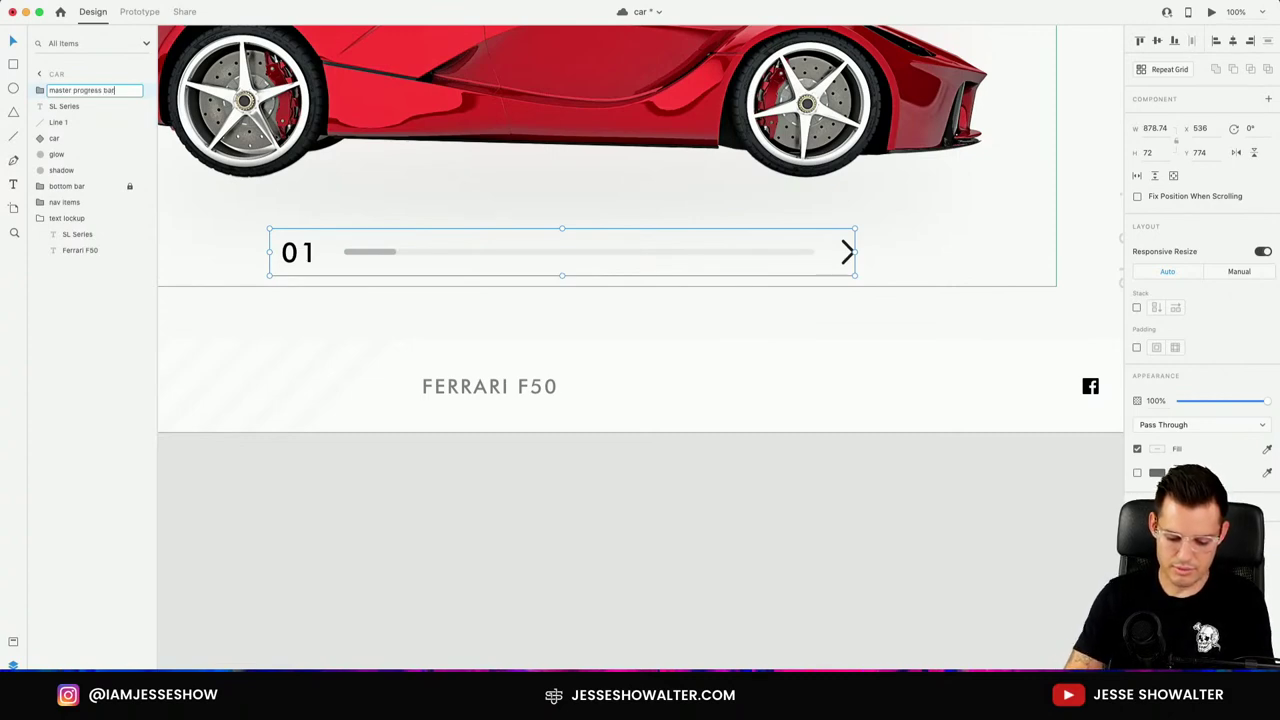
key(Return)
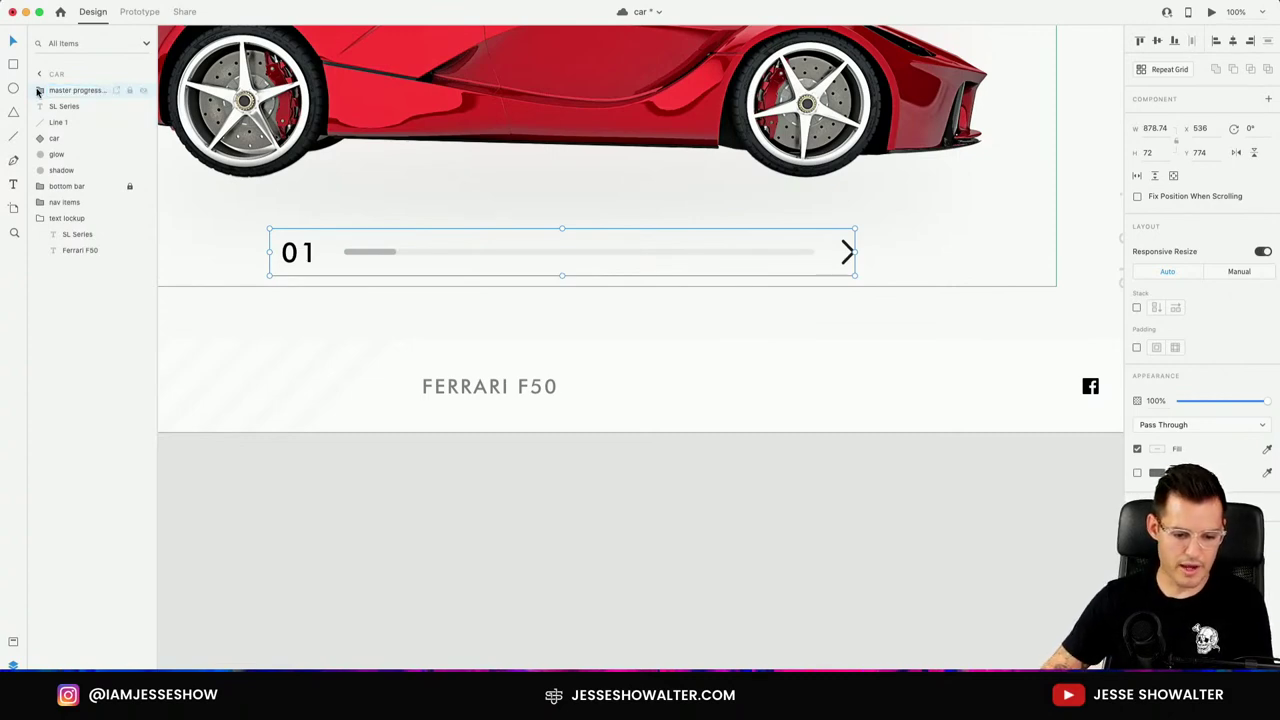
key(super+k)
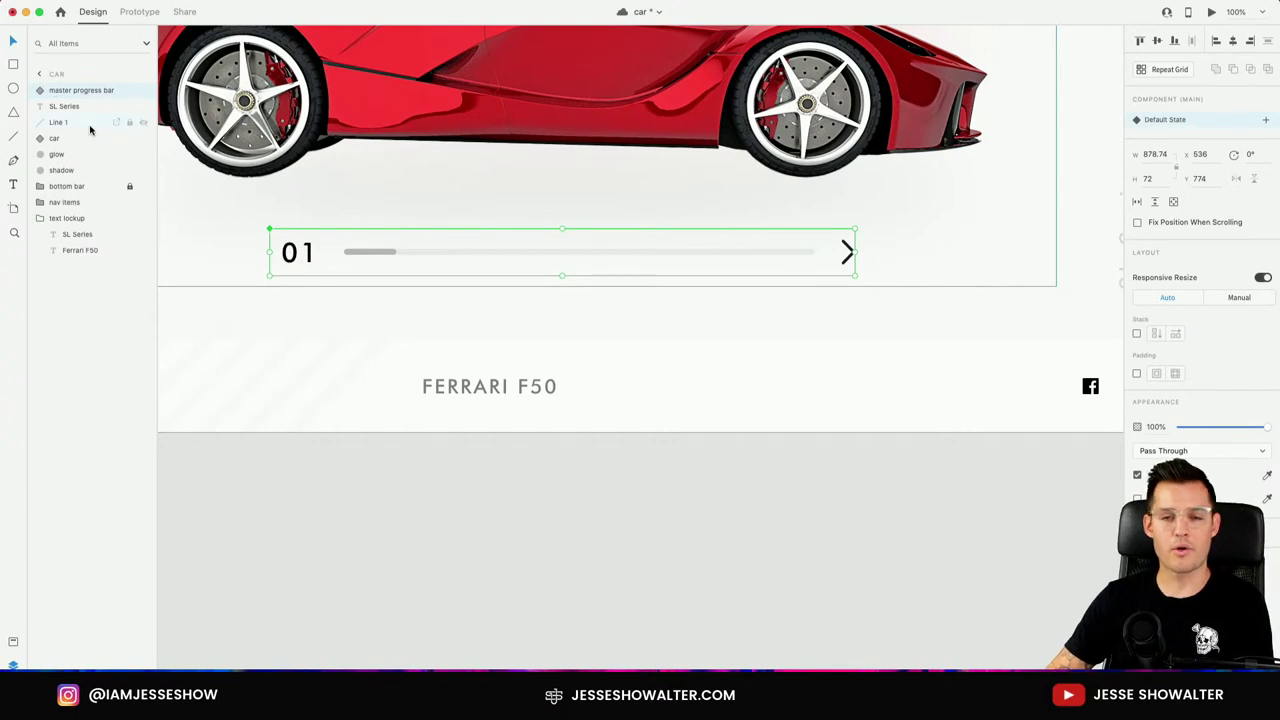
click(41, 91)
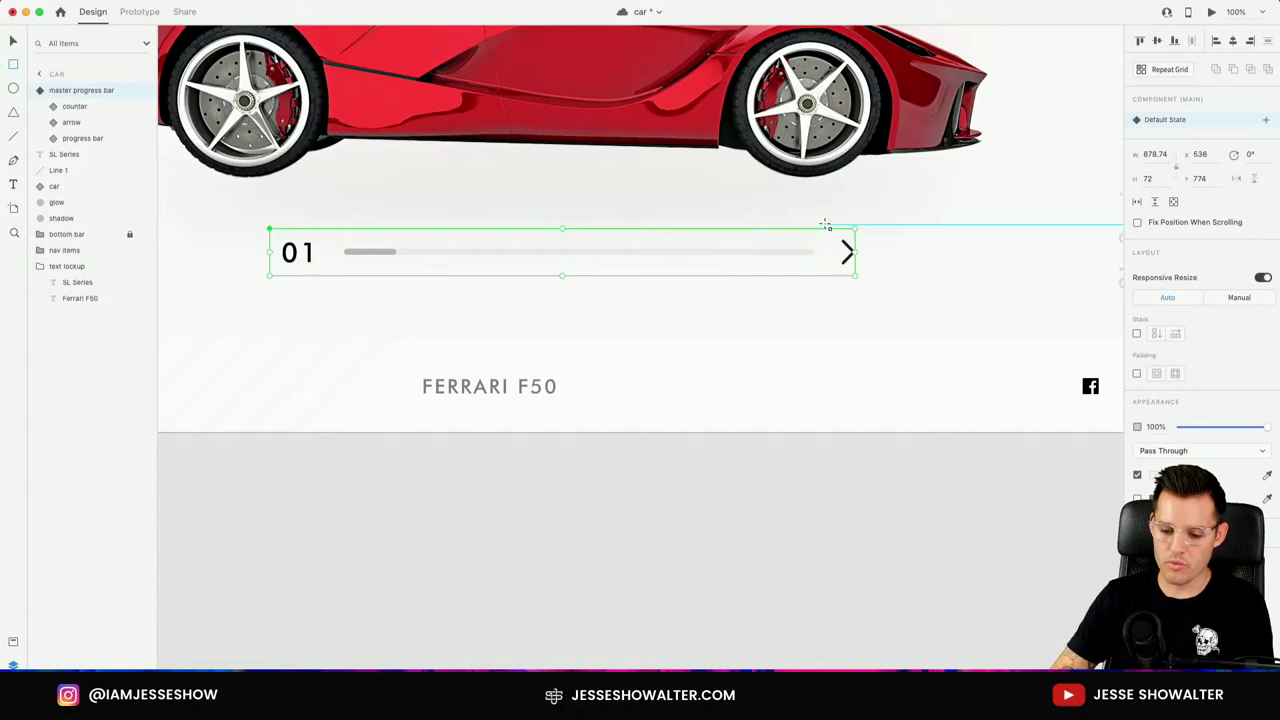
Draw a borderless rectangle about 79 × 102 centred over the arrow, with its opacity at 0%.
mouse_move(824, 218)
mouse_down()
mouse_move(883, 300)
mouse_move(878, 286)
mouse_up()
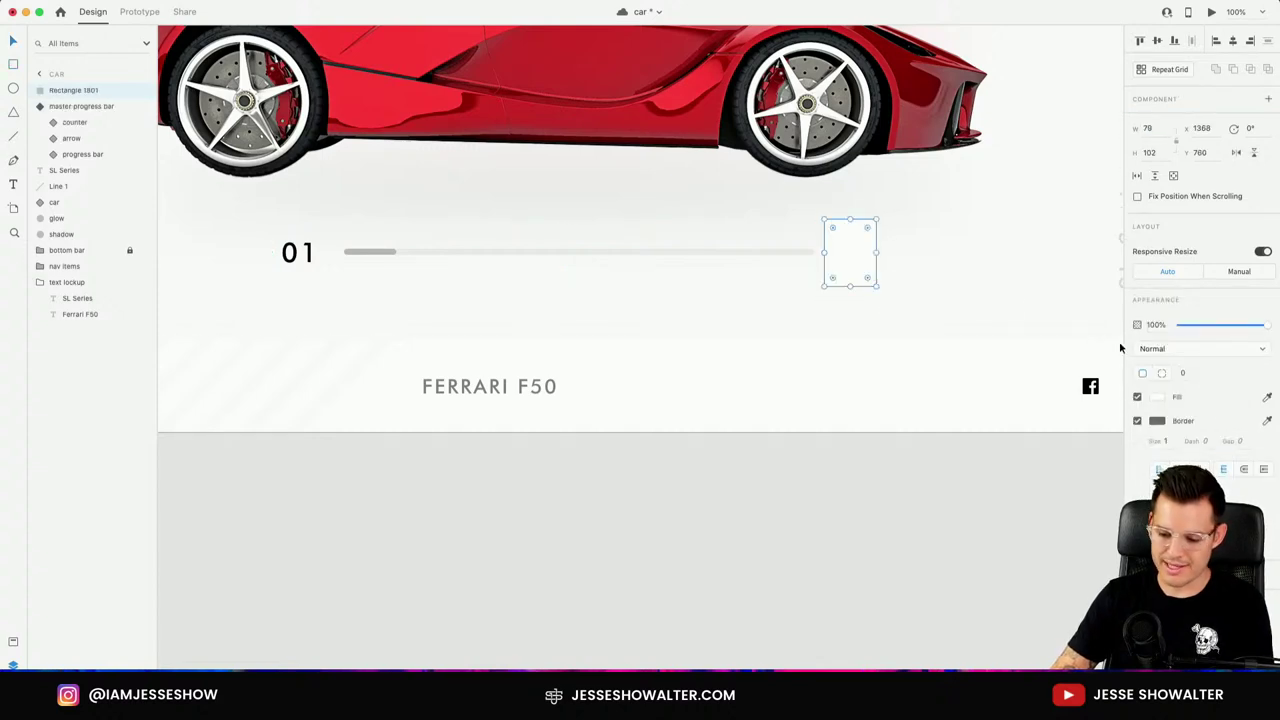
click(1137, 420)
drag(1208, 325, 844, 252)
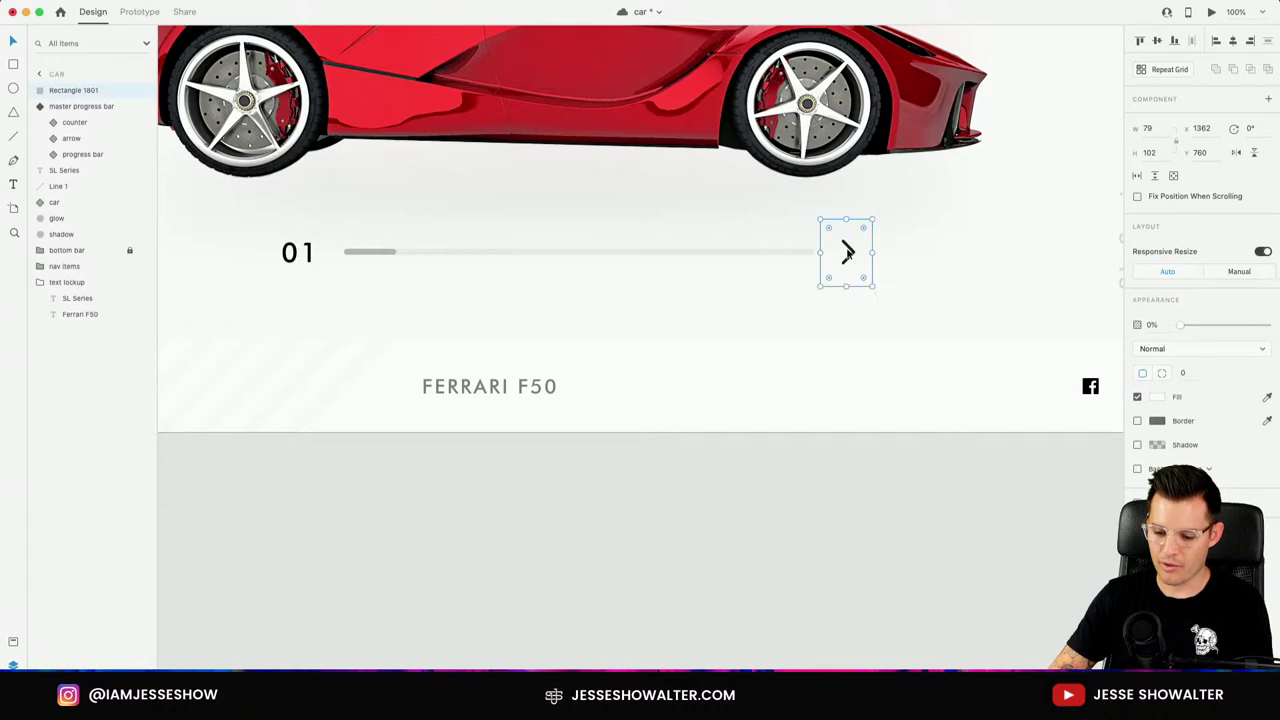
Rename the invisible rectangle "tap" and nest it inside the master progress bar component as its topmost layer.
double_click(68, 90)
text(tap)
key(Return)
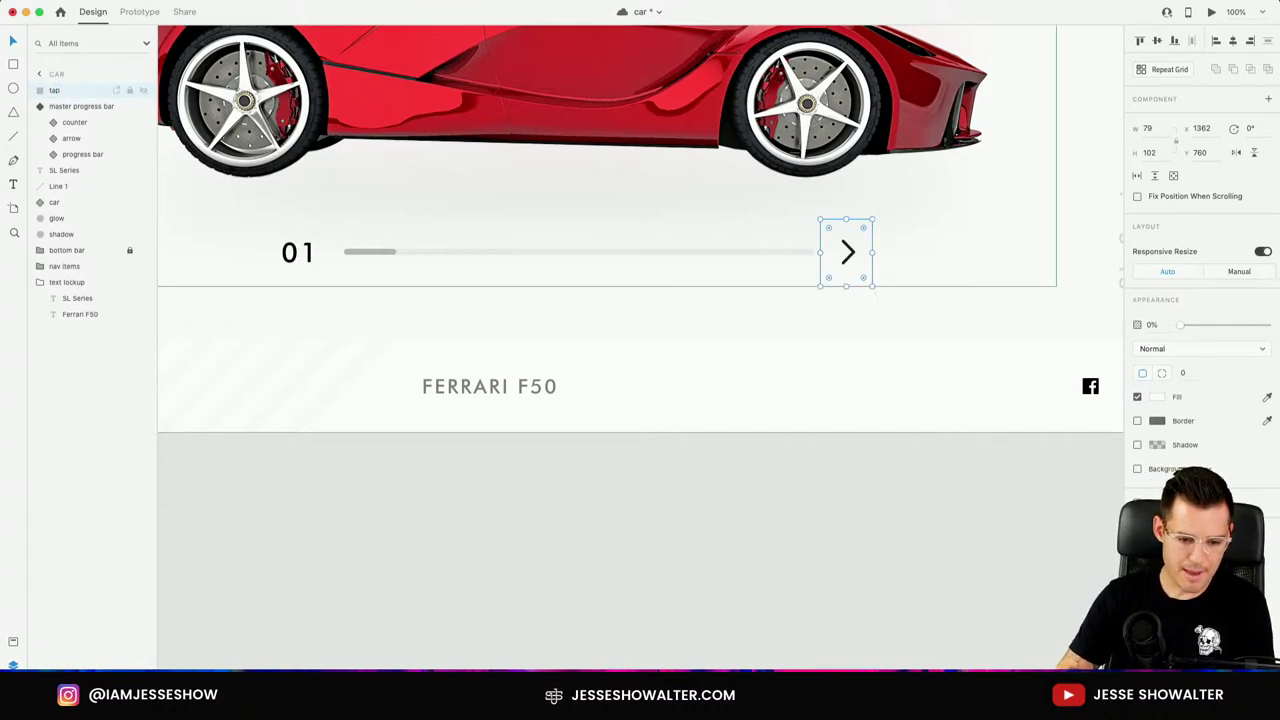
mouse_move(55, 95)
mouse_down()
mouse_move(69, 123)
mouse_move(71, 106)
mouse_up()
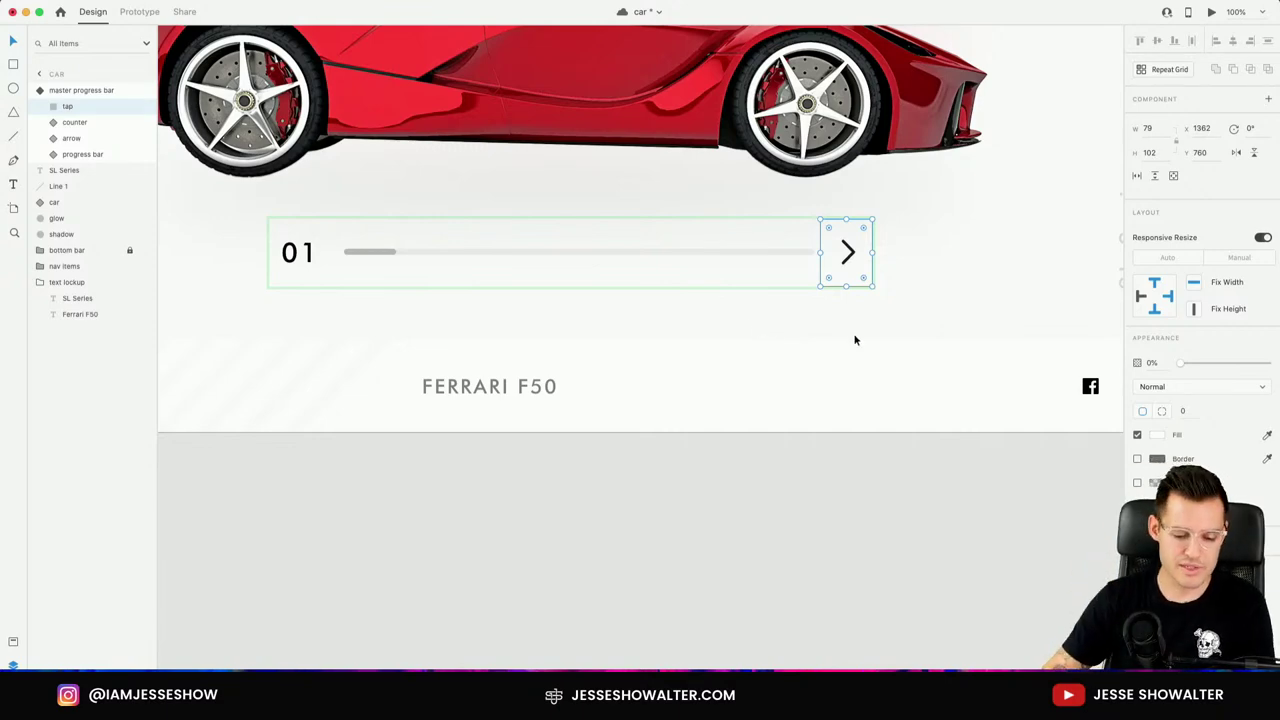
click(754, 503)
scroll(851, 524, up, 2)
scroll(851, 524, left, 2)
Add a new state called State 2 to the master progress bar component.
click(945, 348)
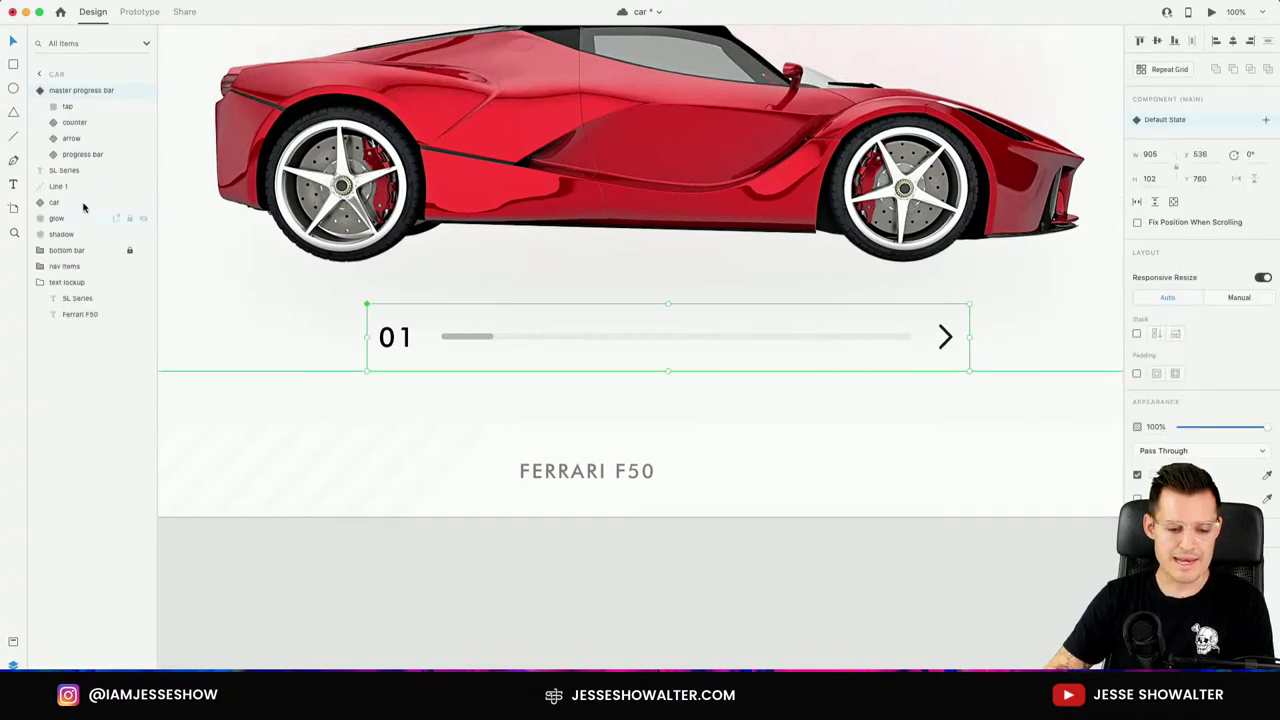
click(40, 91)
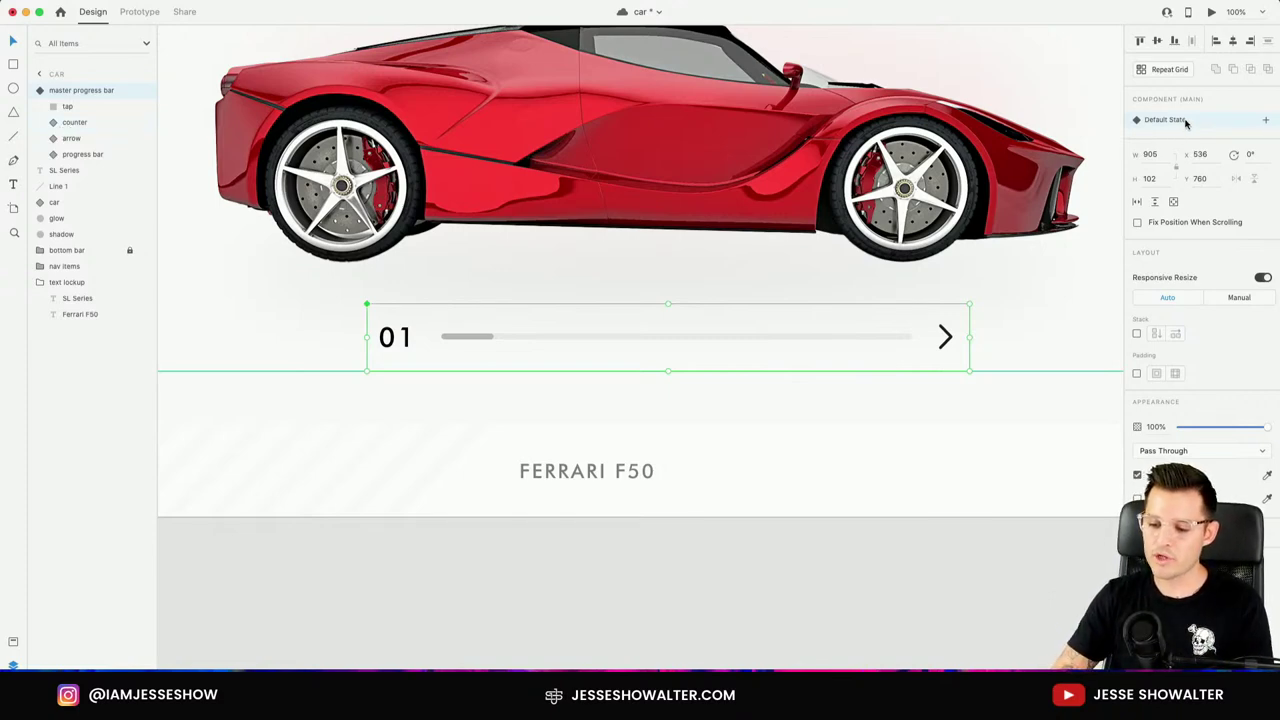
click(1267, 121)
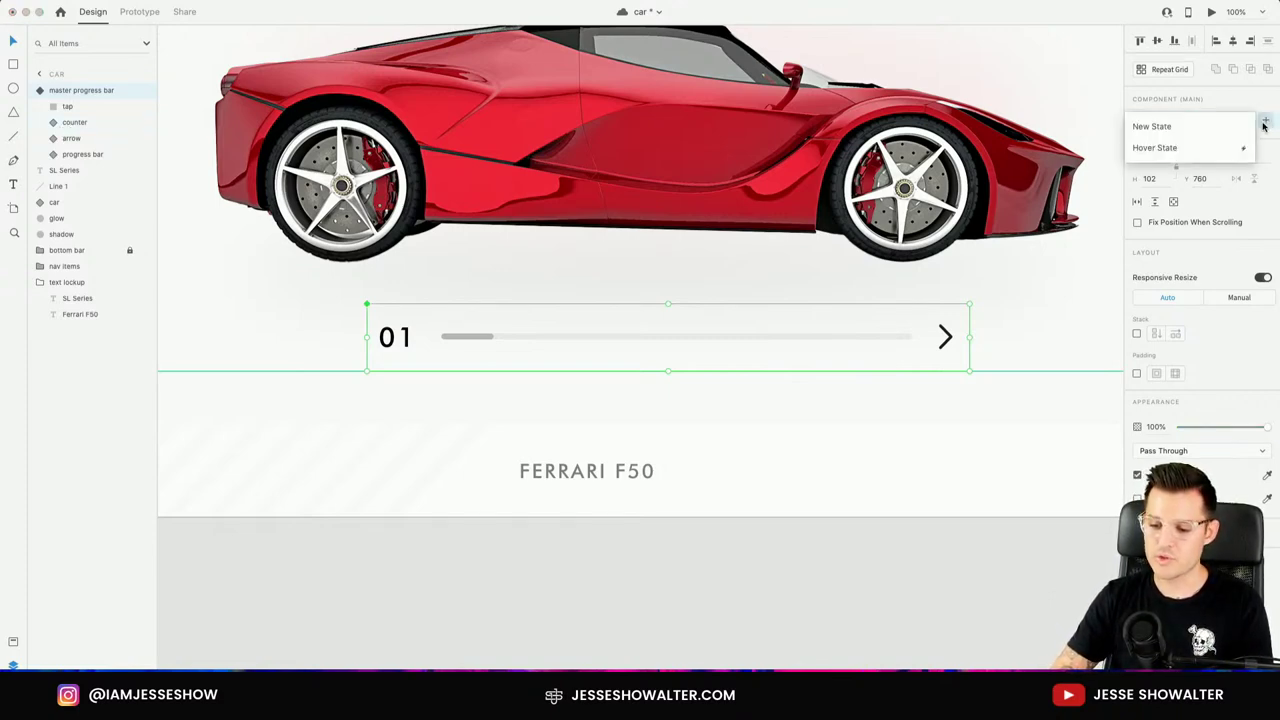
click(1174, 126)
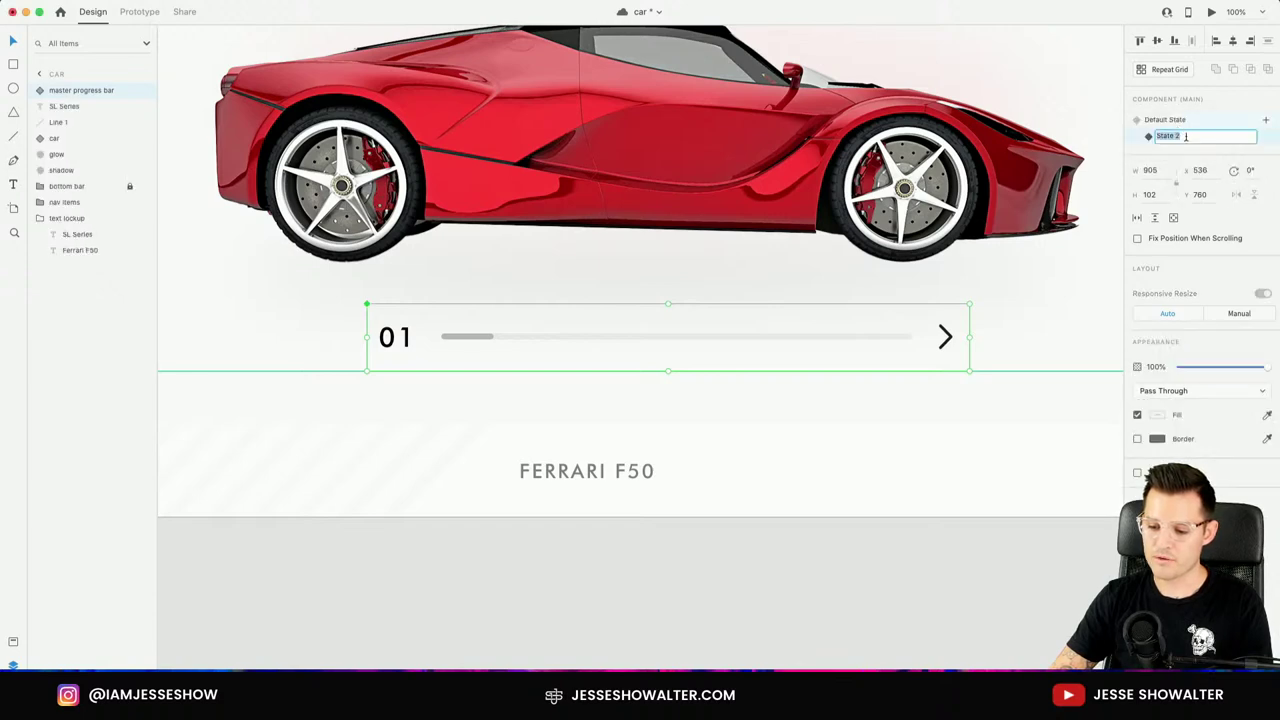
click(710, 136)
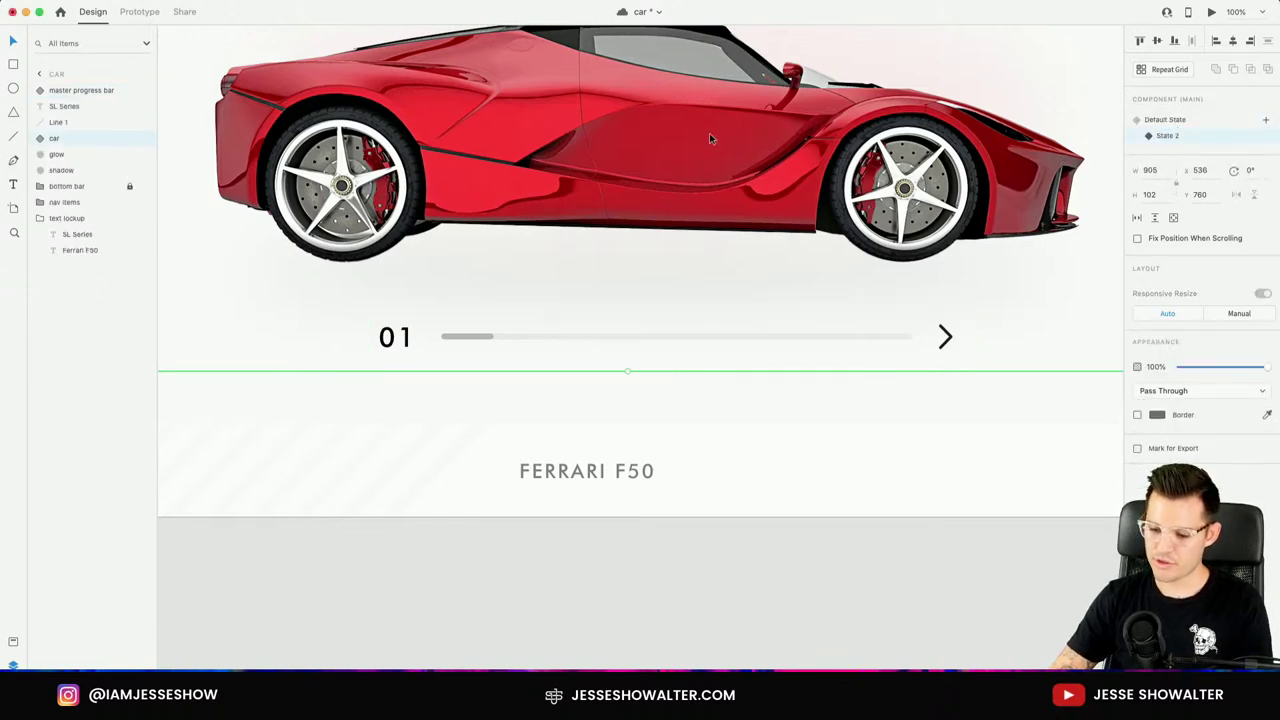
click(584, 628)
click(516, 150)
click(501, 334)
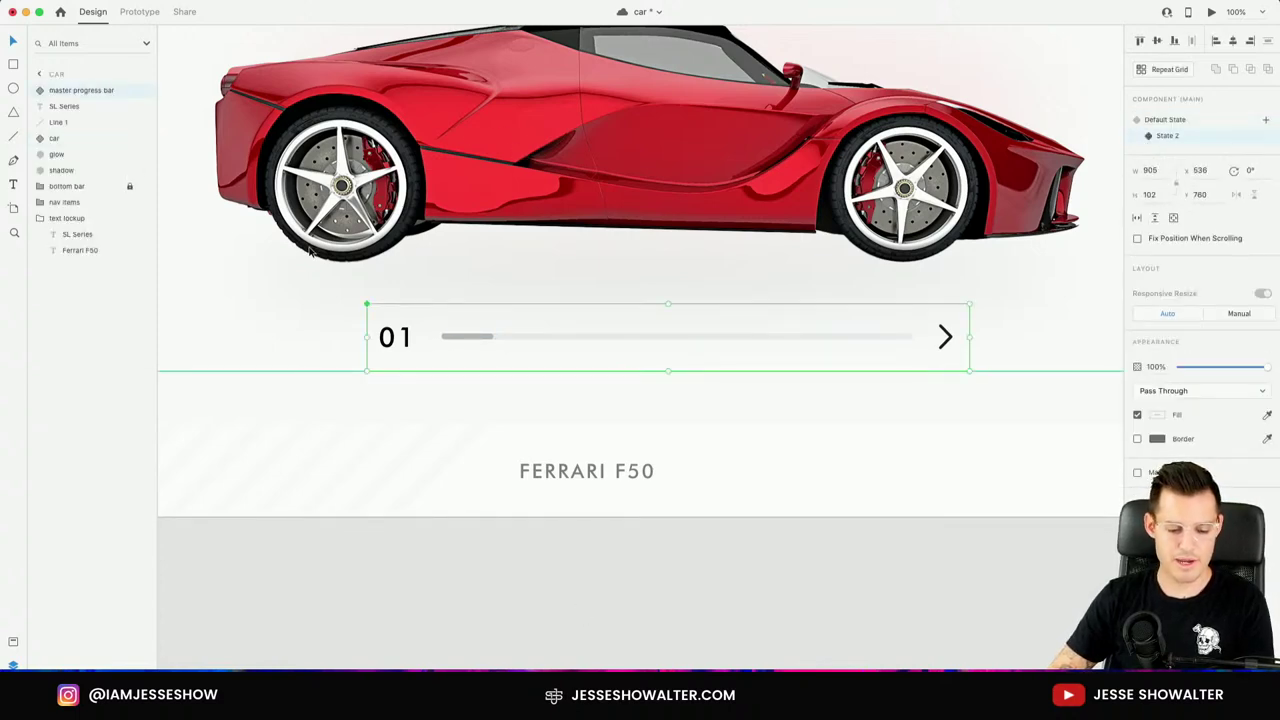
Within the master's State 2, switch the nested counter and progress bar to State 2, and return the master component to its default state.
double_click(461, 340)
click(420, 337)
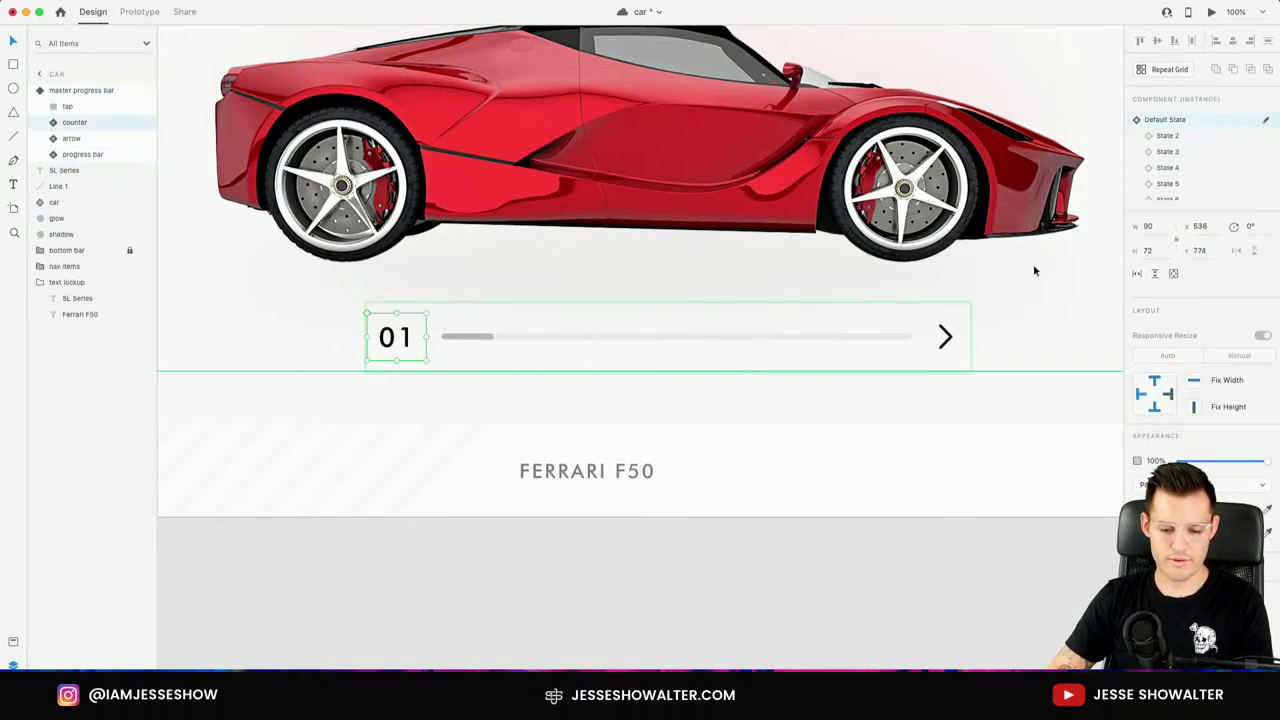
click(1177, 137)
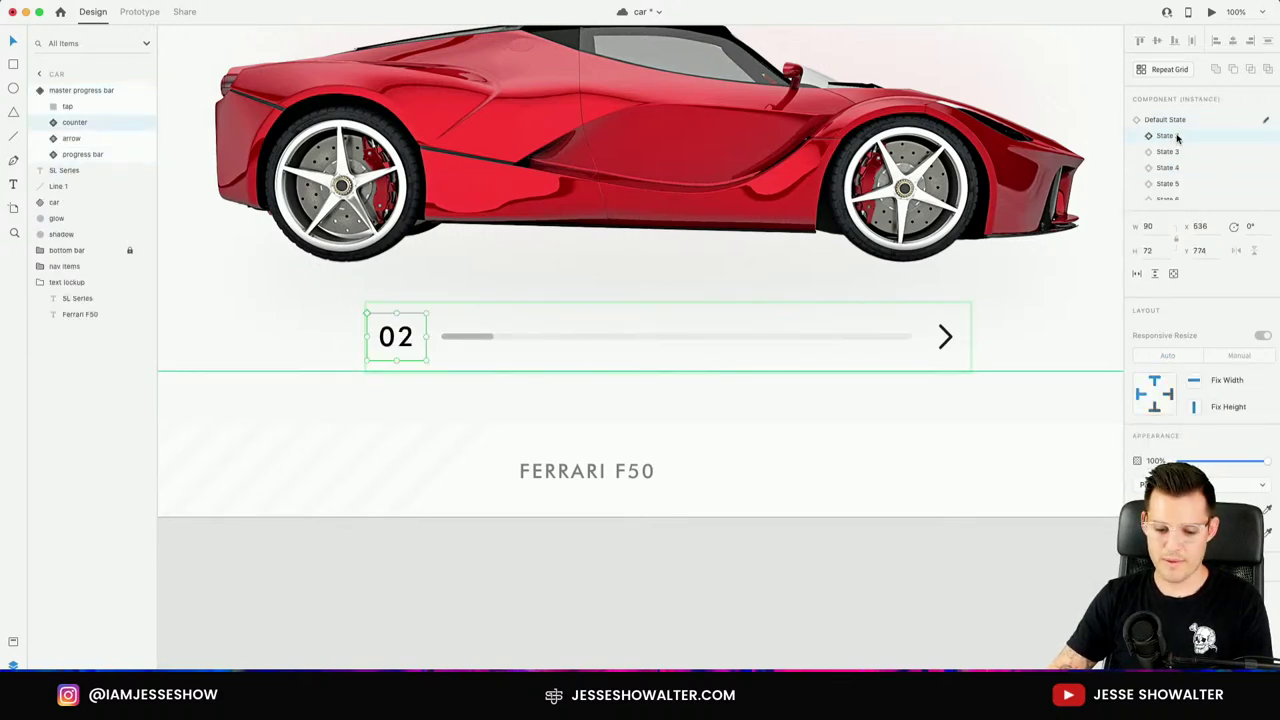
click(866, 337)
click(1180, 137)
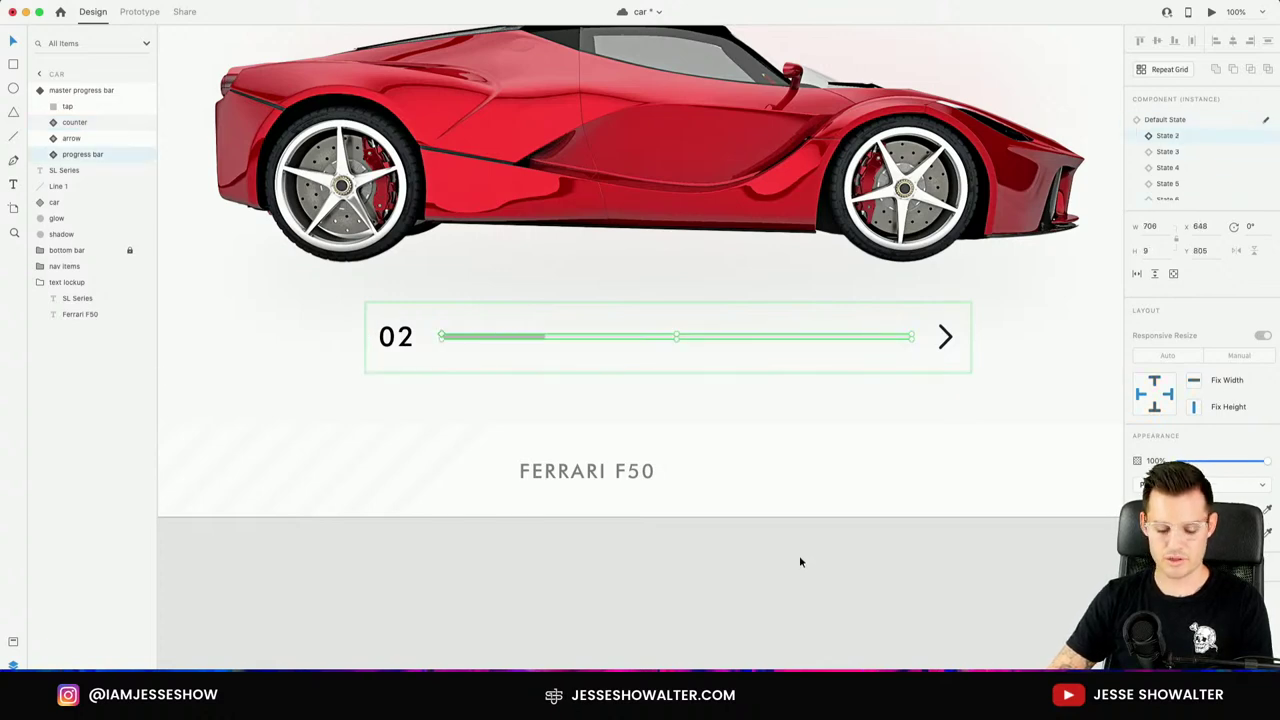
click(800, 558)
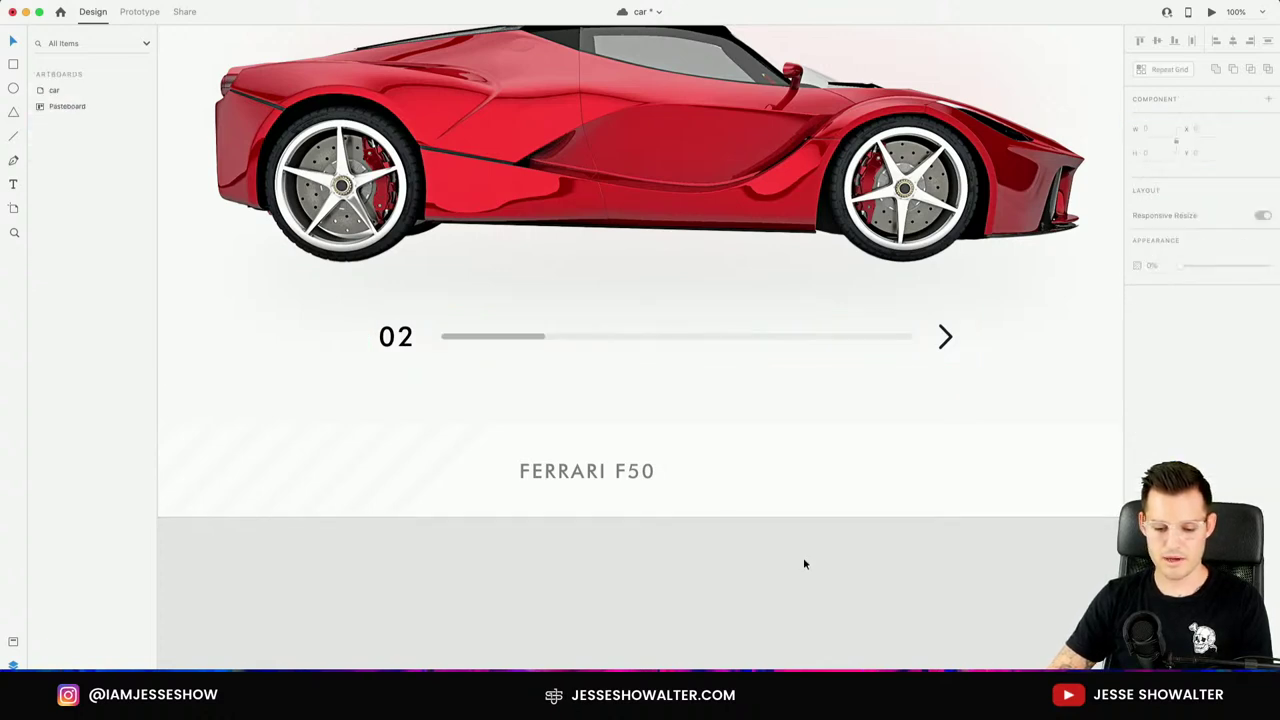
click(587, 337)
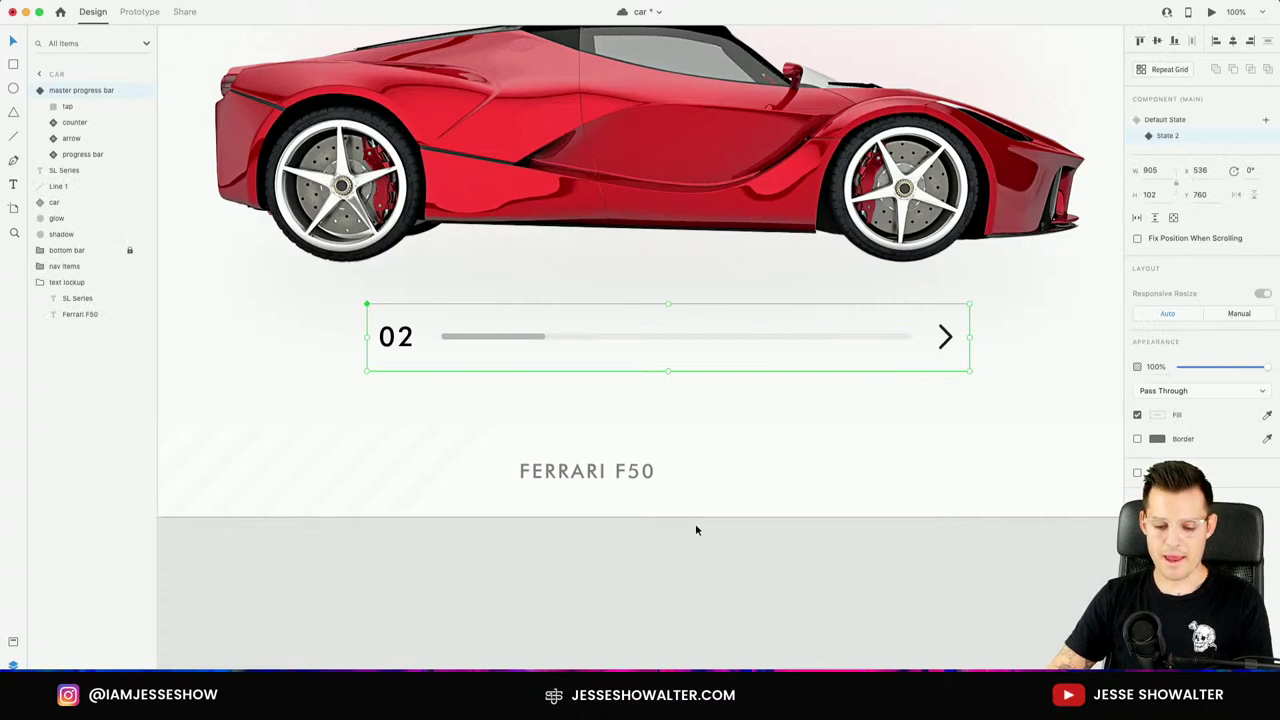
click(1175, 120)
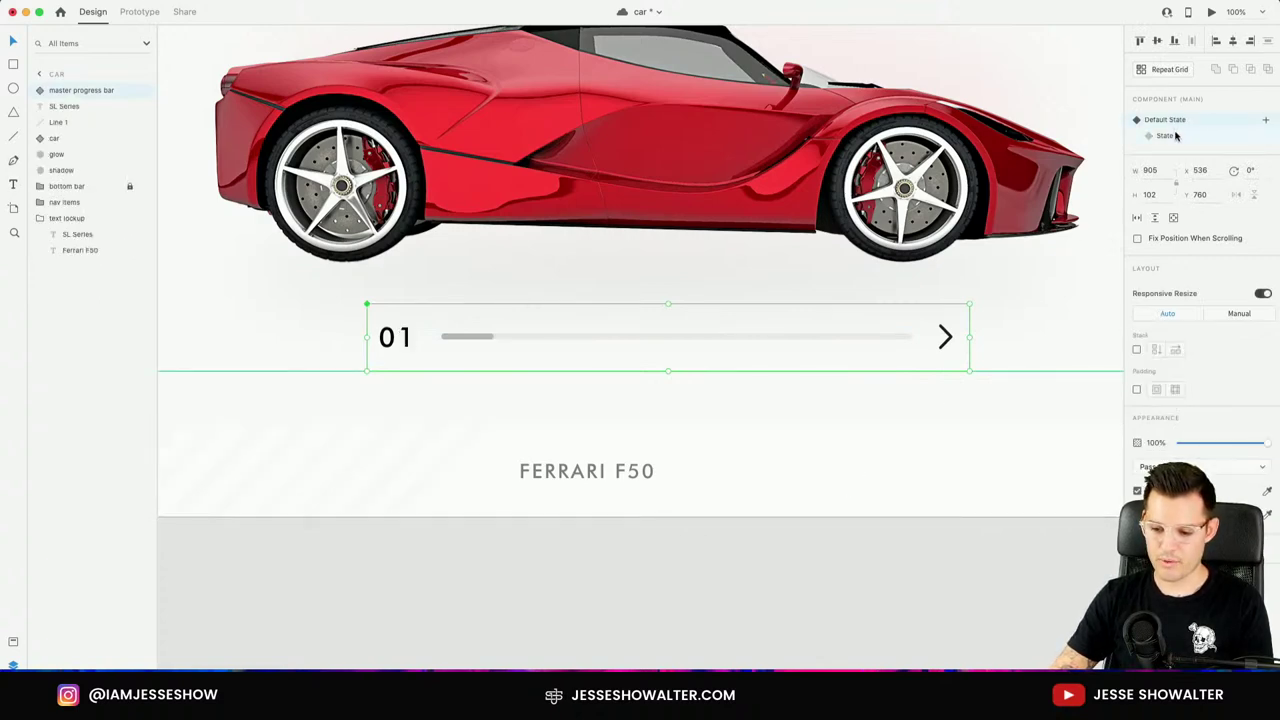
Compare the master progress bar component's default state with State 2, and add a new state called State 3.
click(1177, 137)
click(1178, 121)
click(1179, 137)
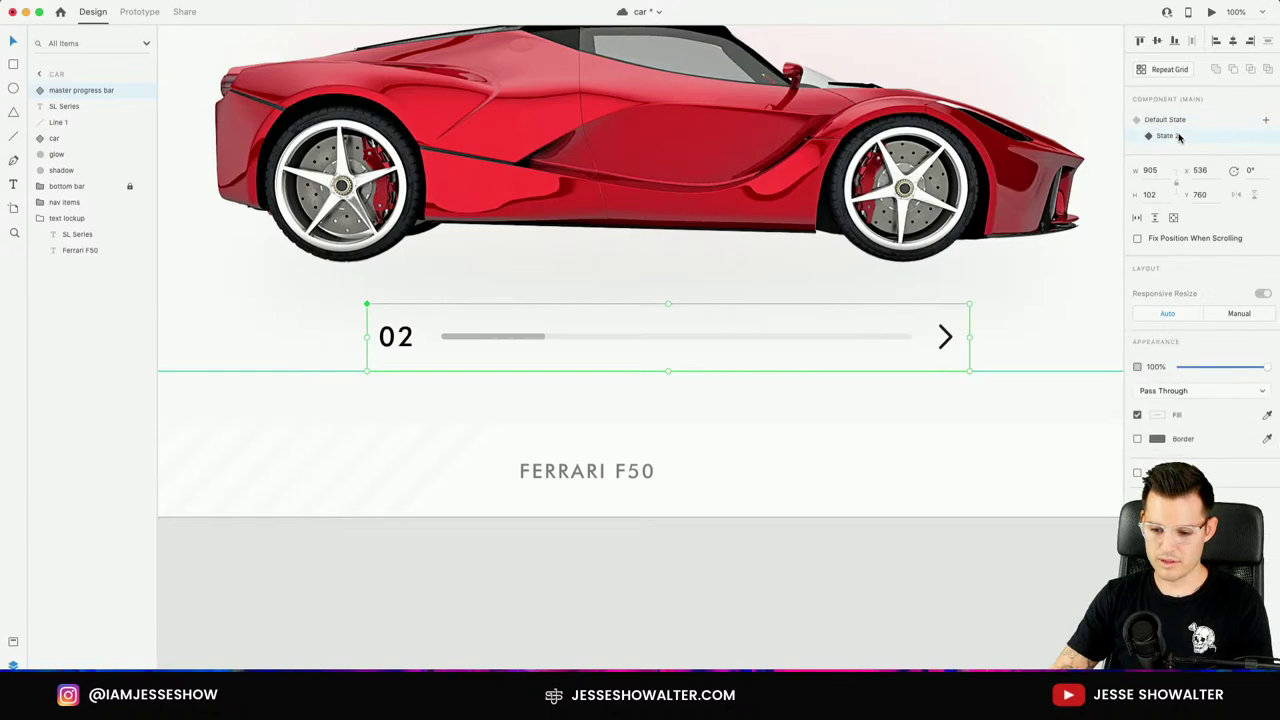
click(1266, 120)
click(1231, 126)
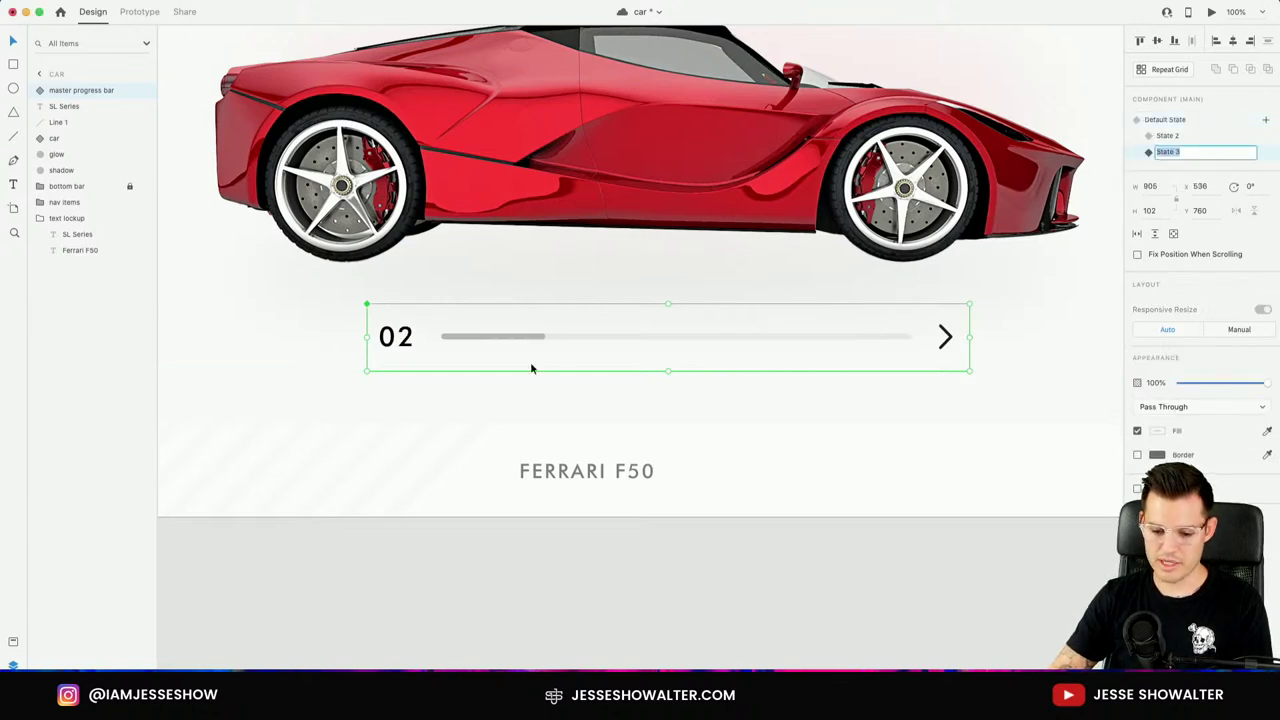
key(Return)
Within the master's State 3, switch the nested counter and progress bar to State 3.
double_click(398, 340)
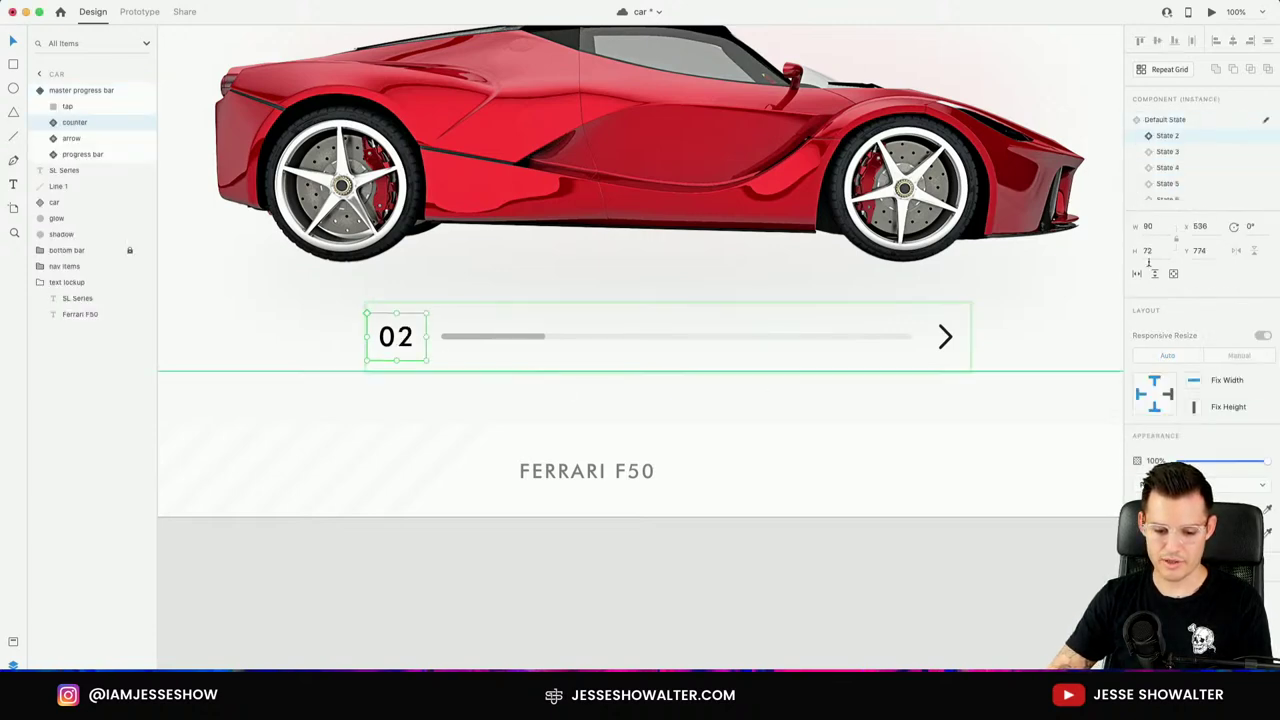
click(1207, 154)
click(943, 338)
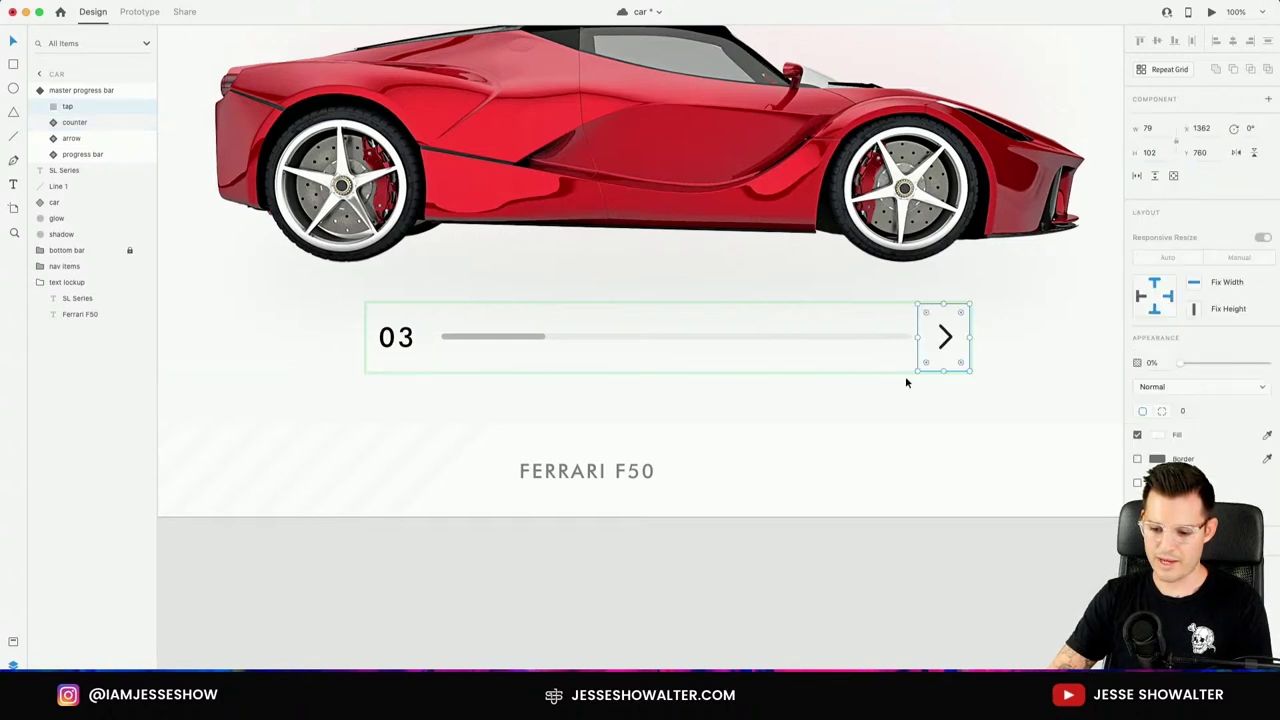
click(855, 338)
click(1177, 158)
click(787, 390)
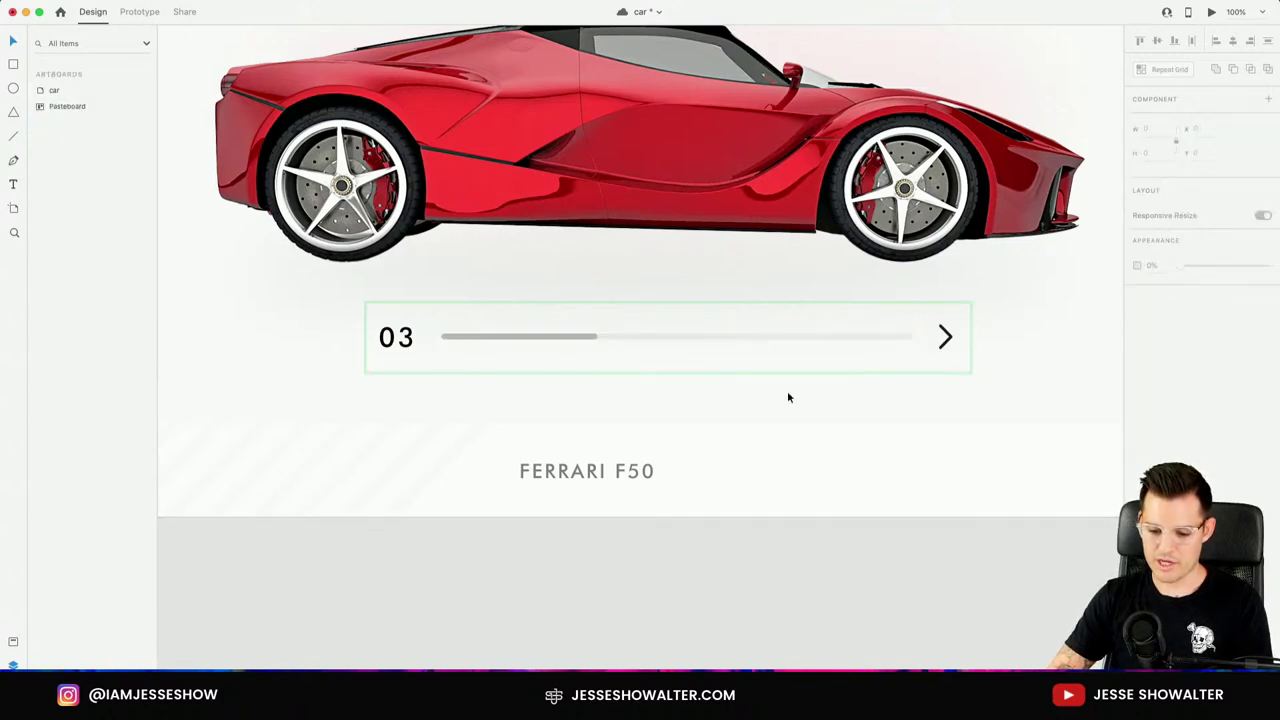
click(583, 277)
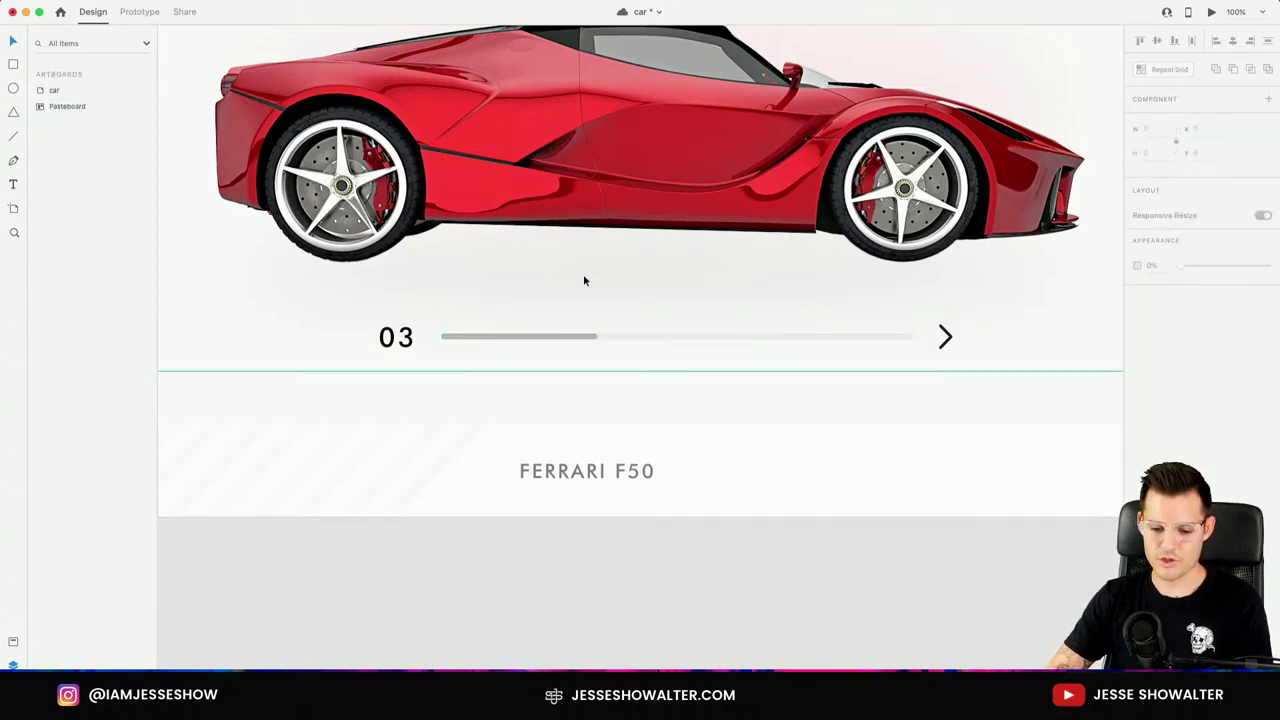
Add State 4 to the master progress bar component and switch its nested counter and progress bar to State 4.
click(578, 340)
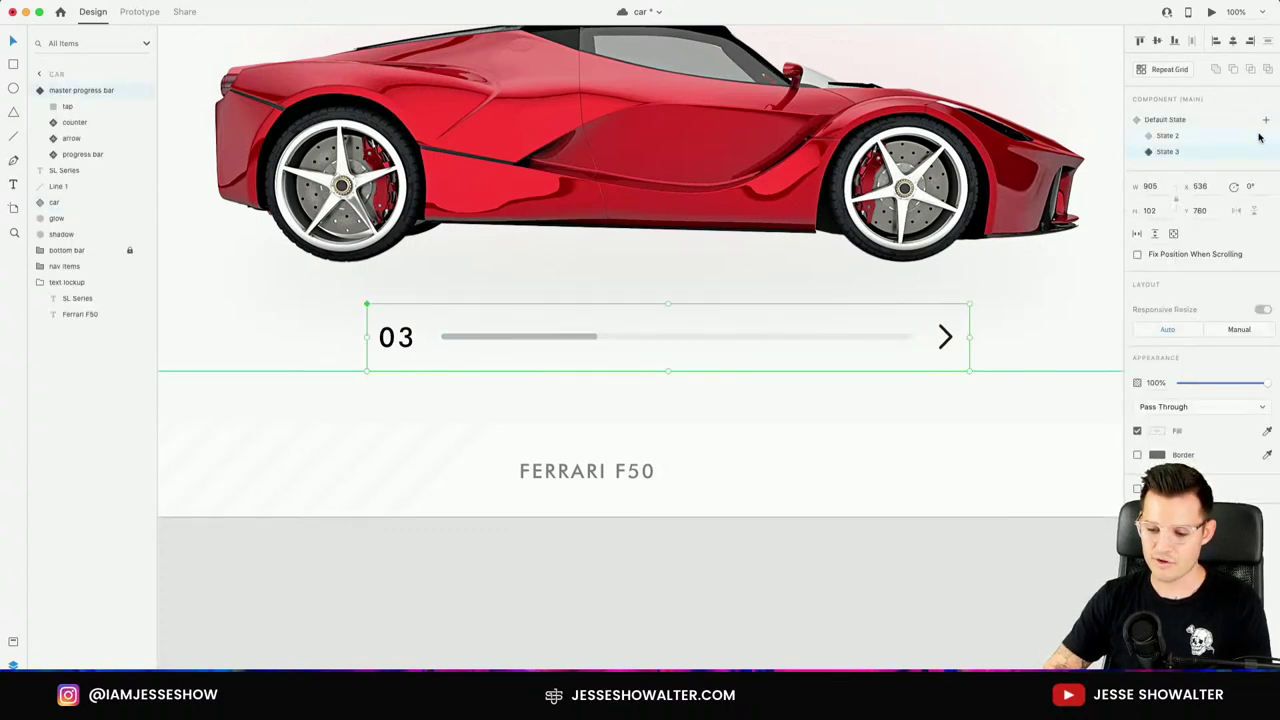
click(1265, 120)
click(1218, 130)
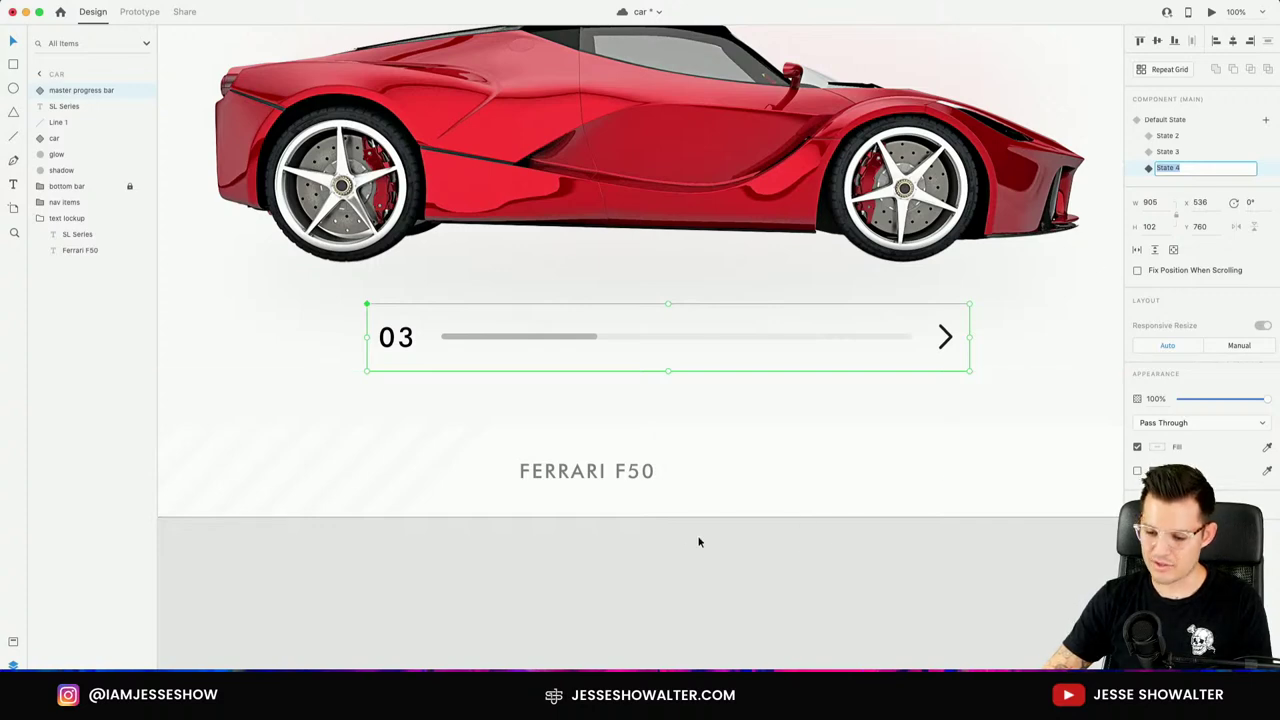
double_click(405, 340)
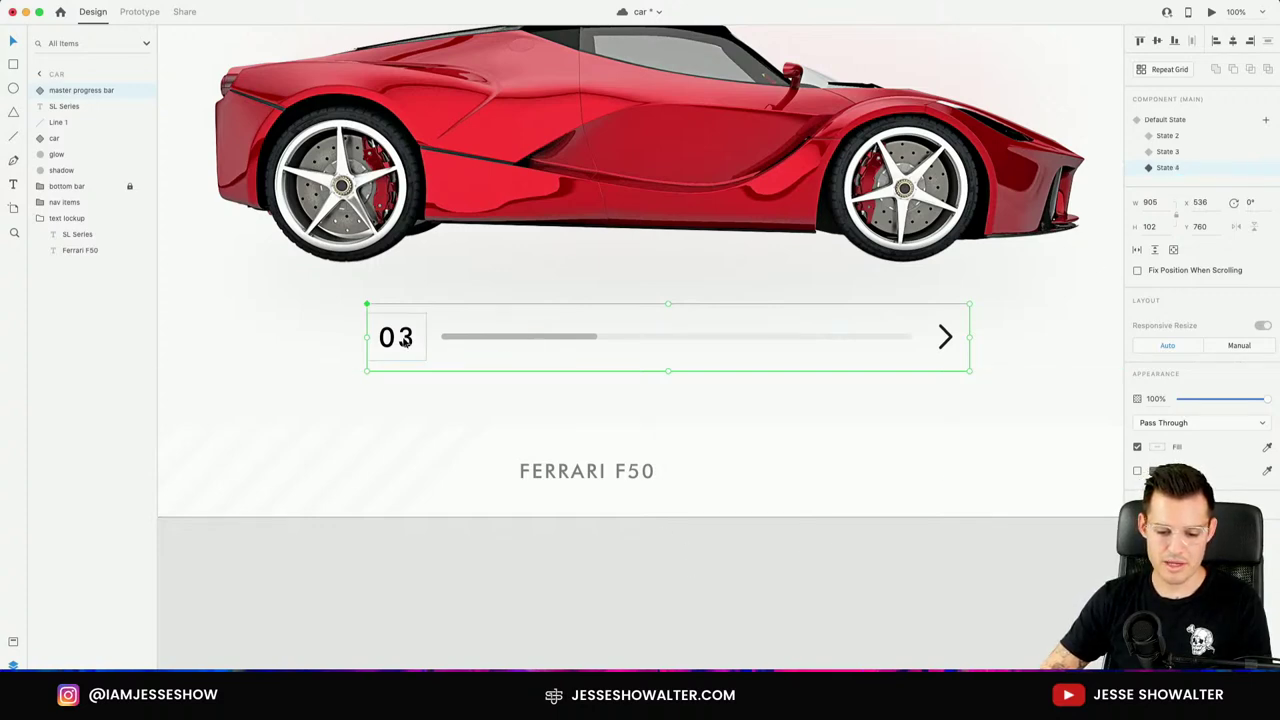
click(1180, 169)
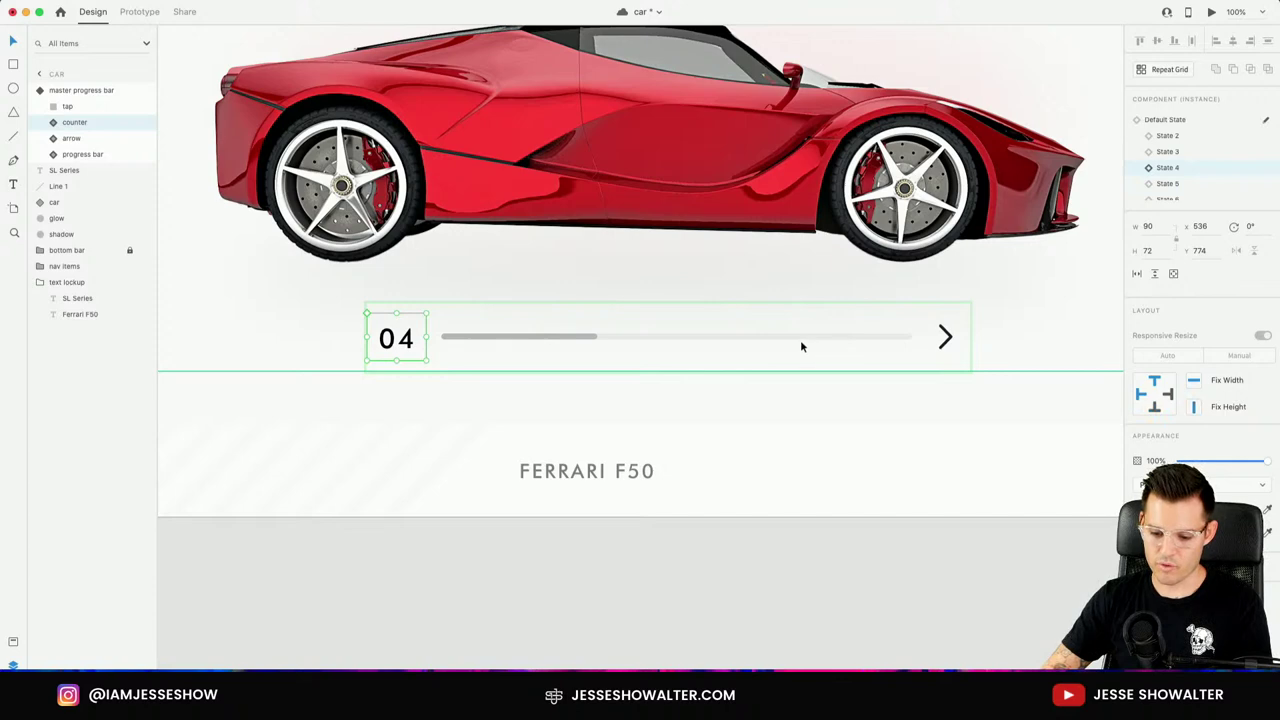
click(670, 393)
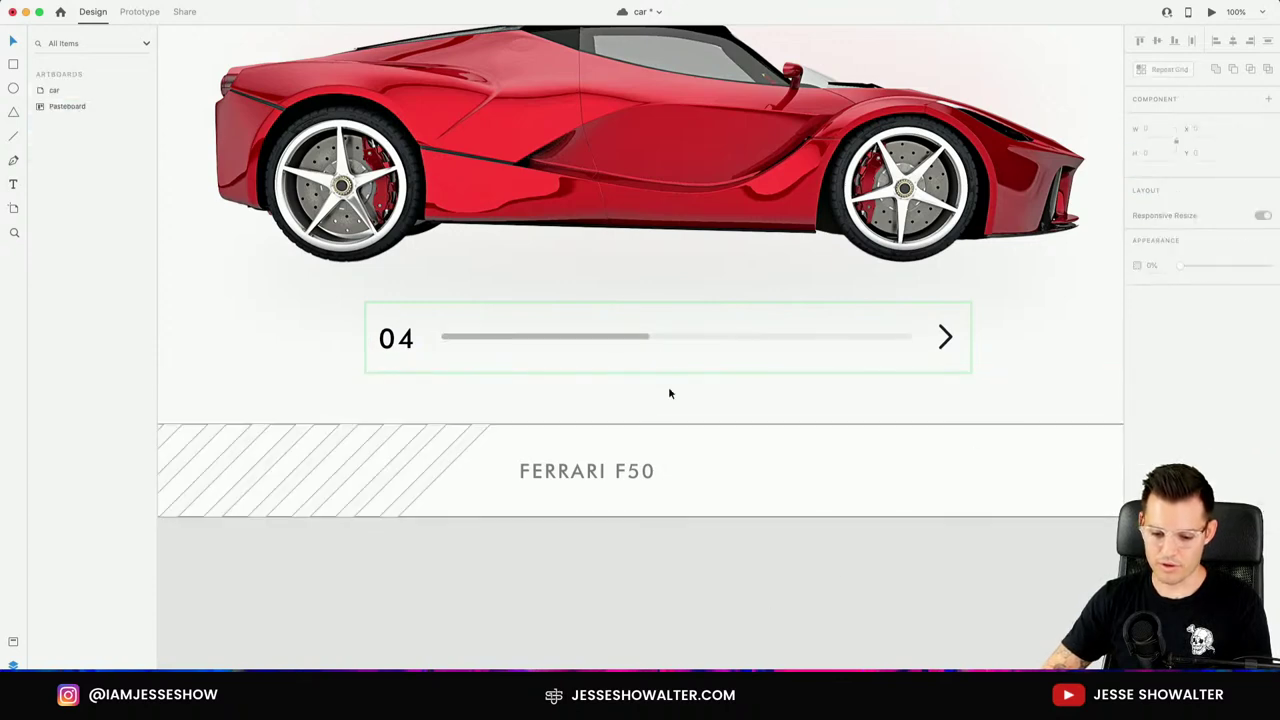
Add State 5 to the master progress bar component and switch its nested counter and progress bar to State 5.
click(438, 342)
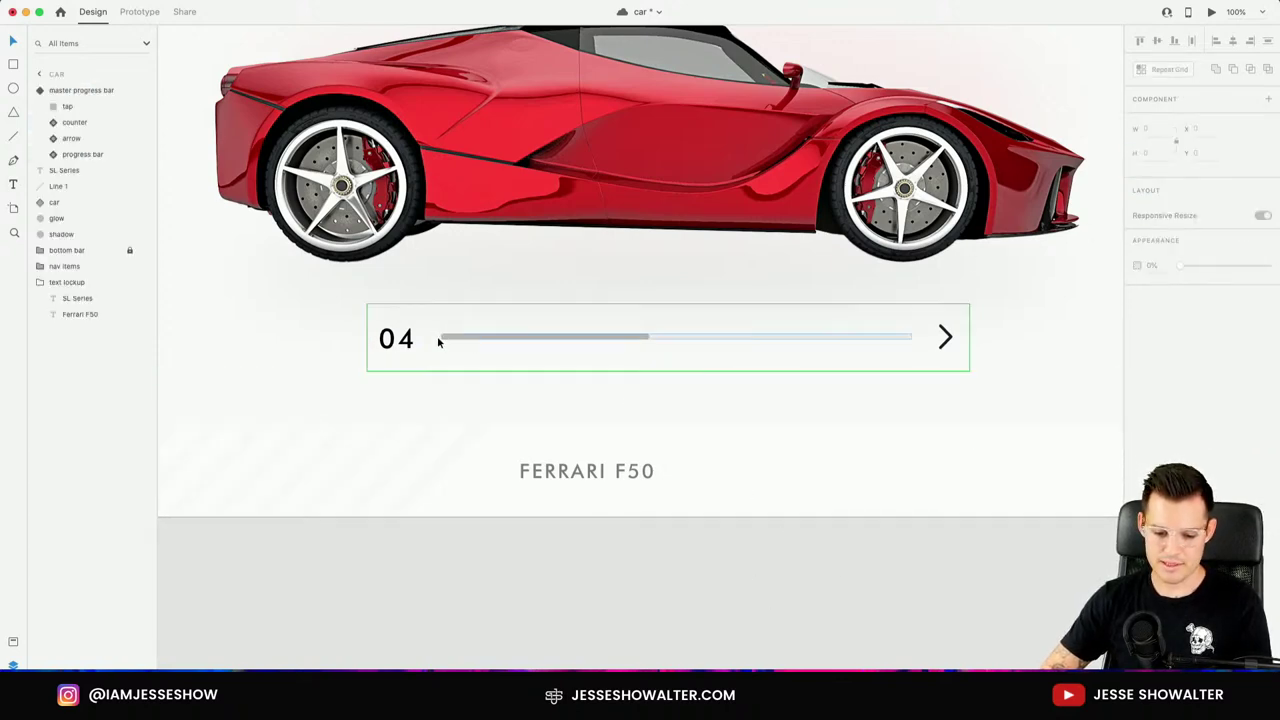
click(462, 337)
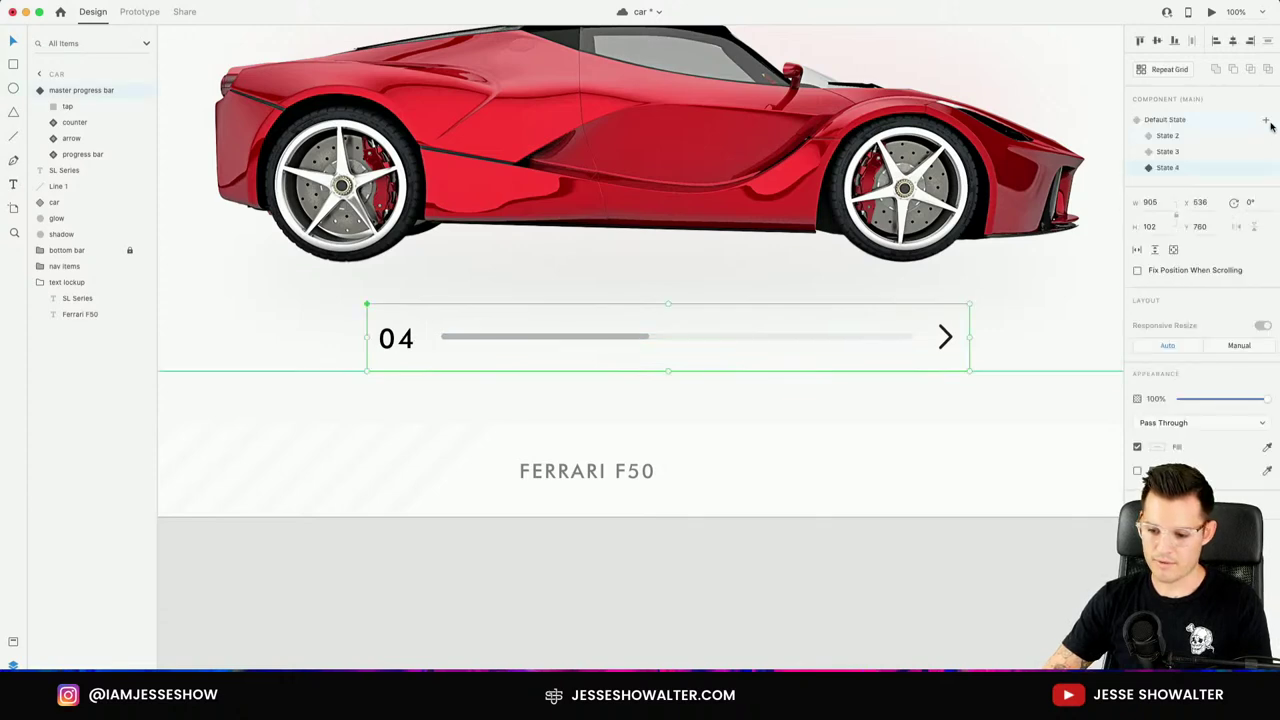
click(1266, 120)
click(1193, 135)
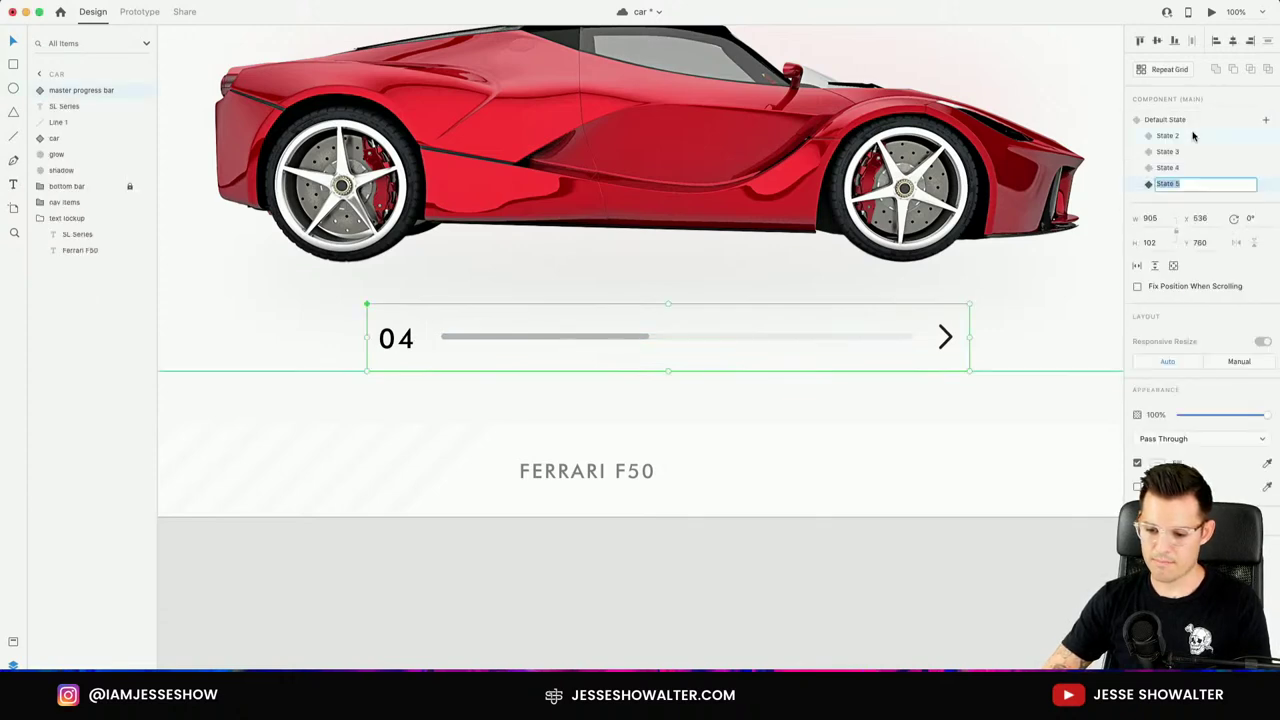
double_click(395, 338)
click(1170, 185)
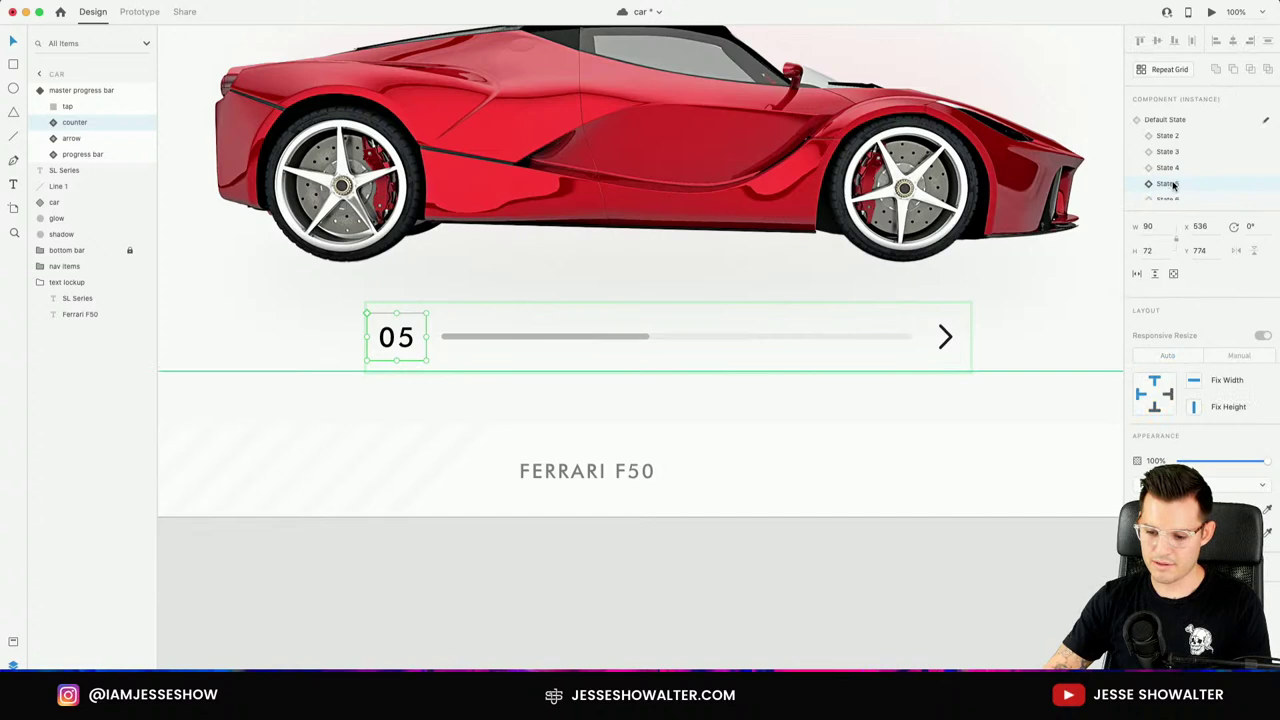
click(703, 331)
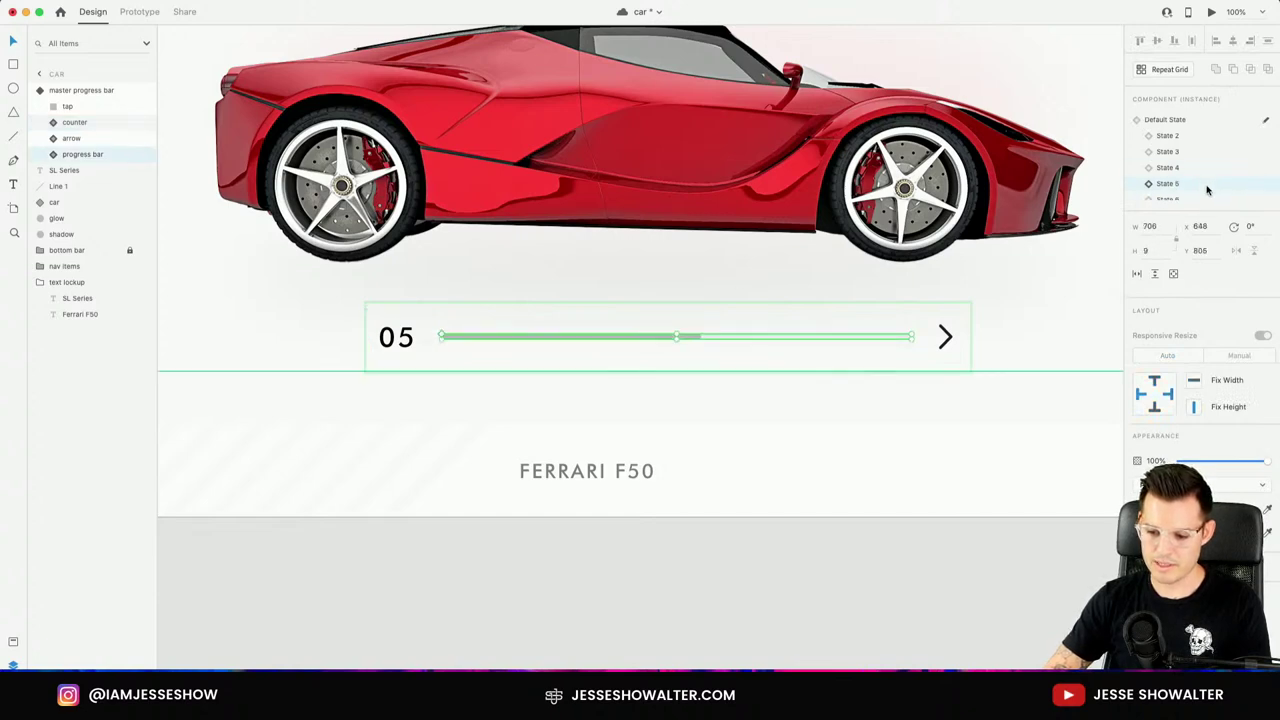
click(845, 550)
Add State 6 to the master progress bar component and switch its nested counter and progress bar to State 6.
click(768, 335)
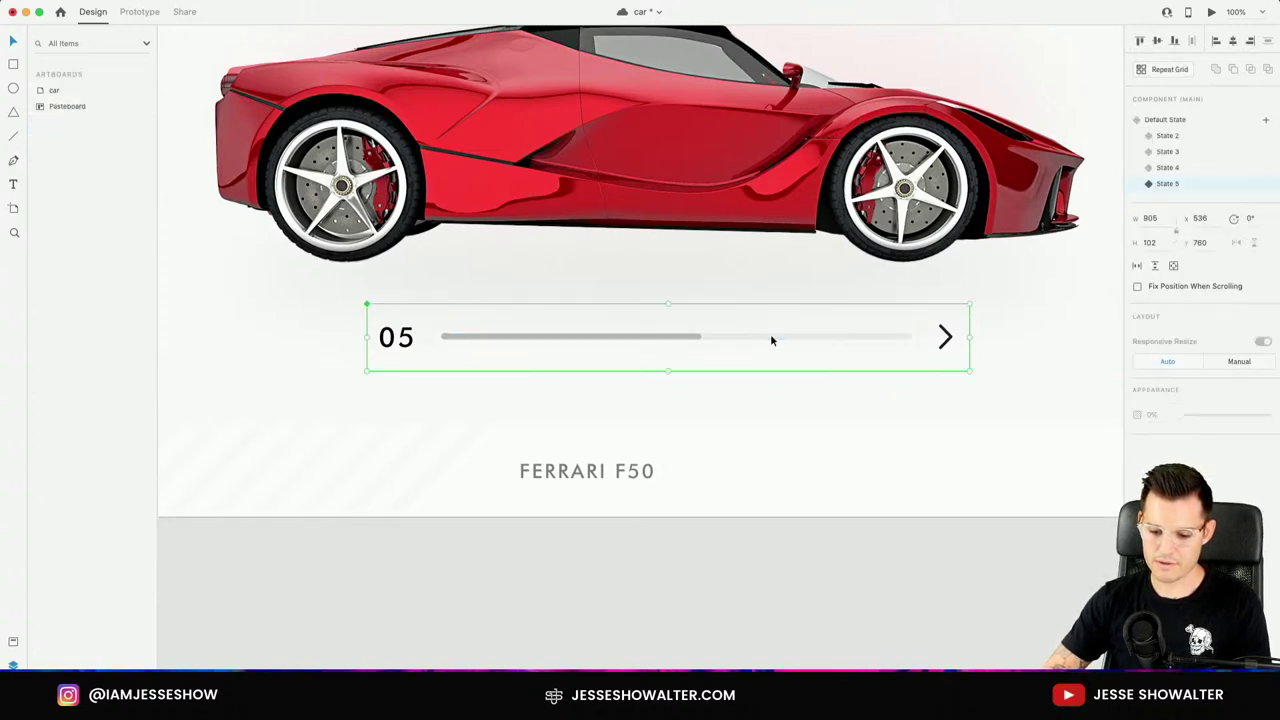
click(1267, 122)
click(1229, 128)
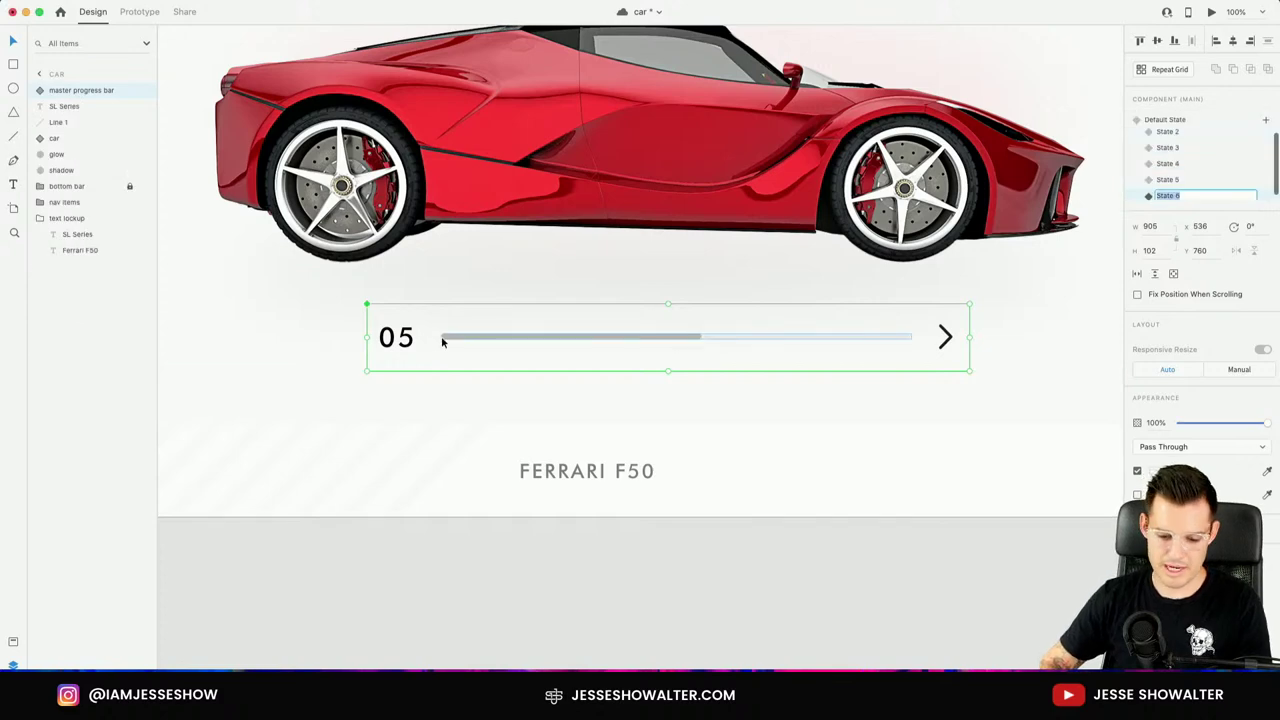
double_click(395, 341)
scroll(1190, 170, down, 2)
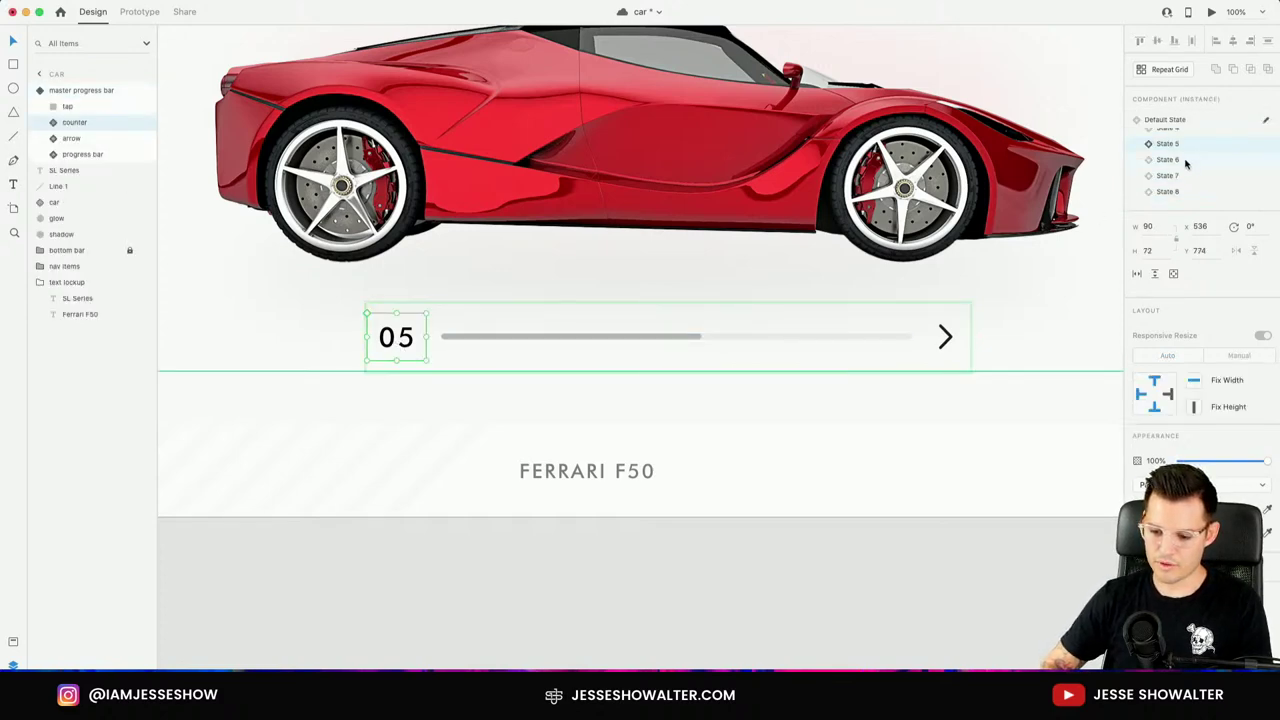
click(1186, 162)
click(643, 338)
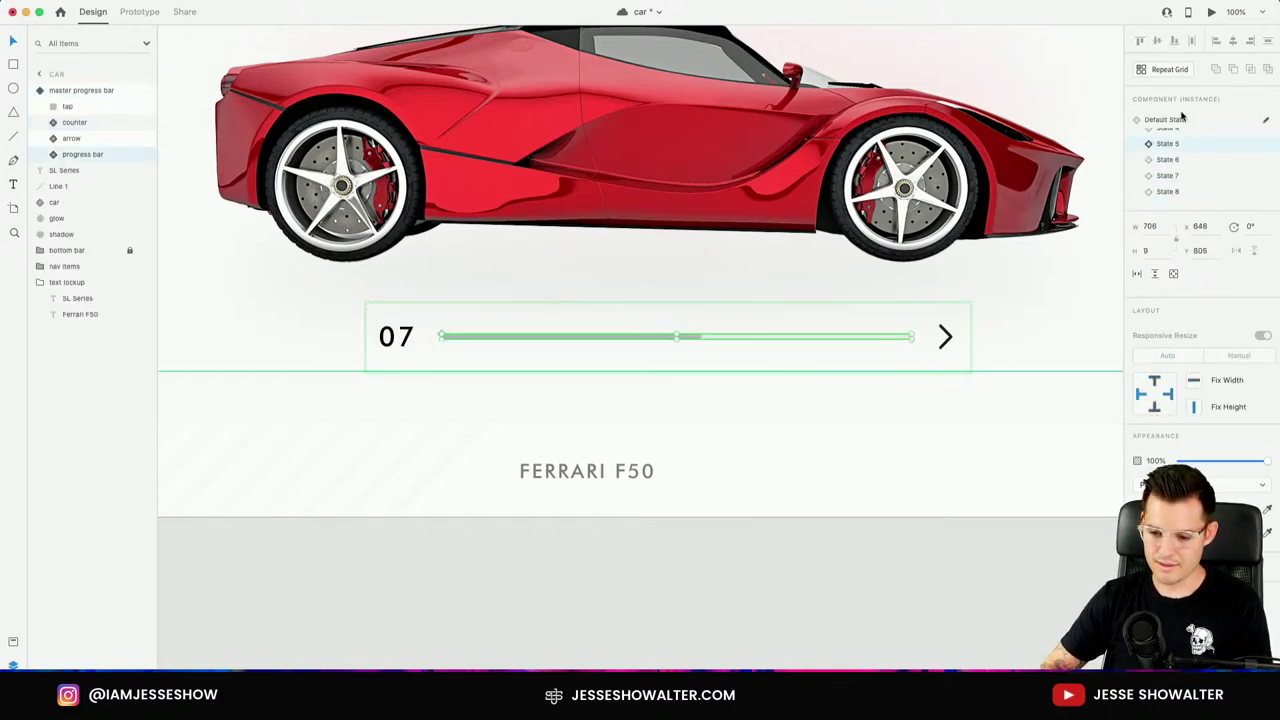
click(814, 591)
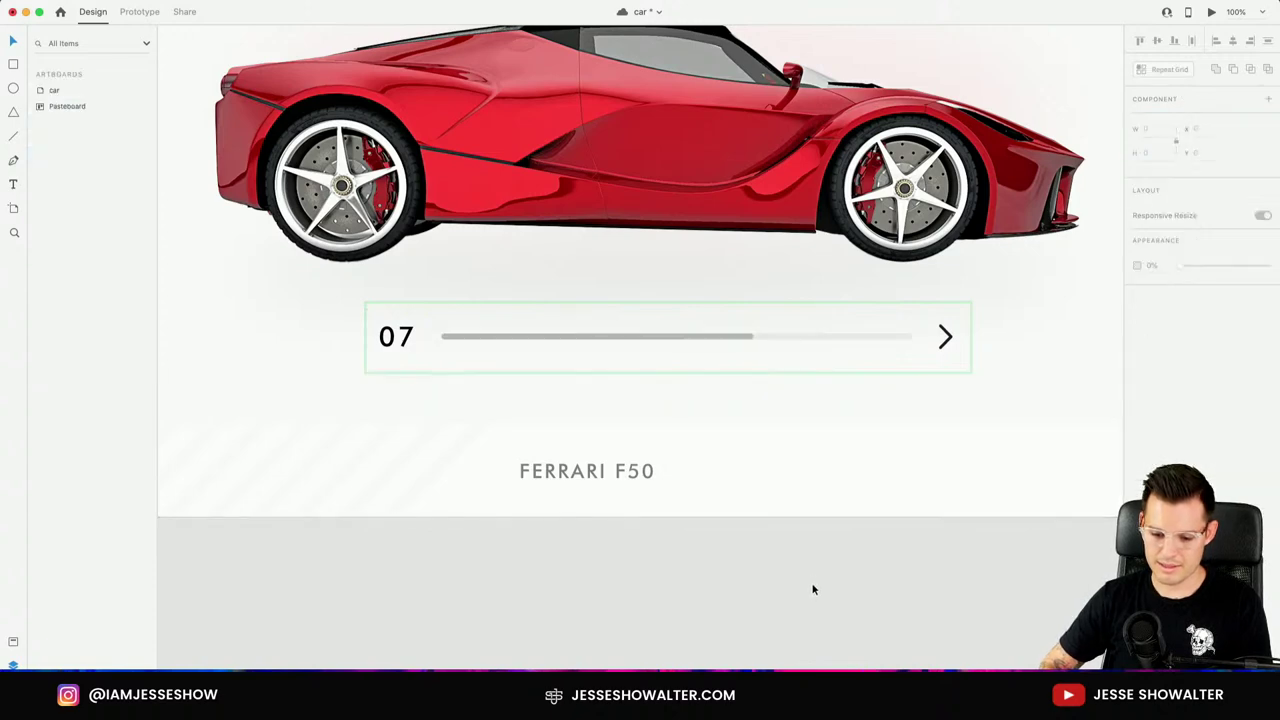
Check which state the nested counter uses within the master's State 6.
click(755, 337)
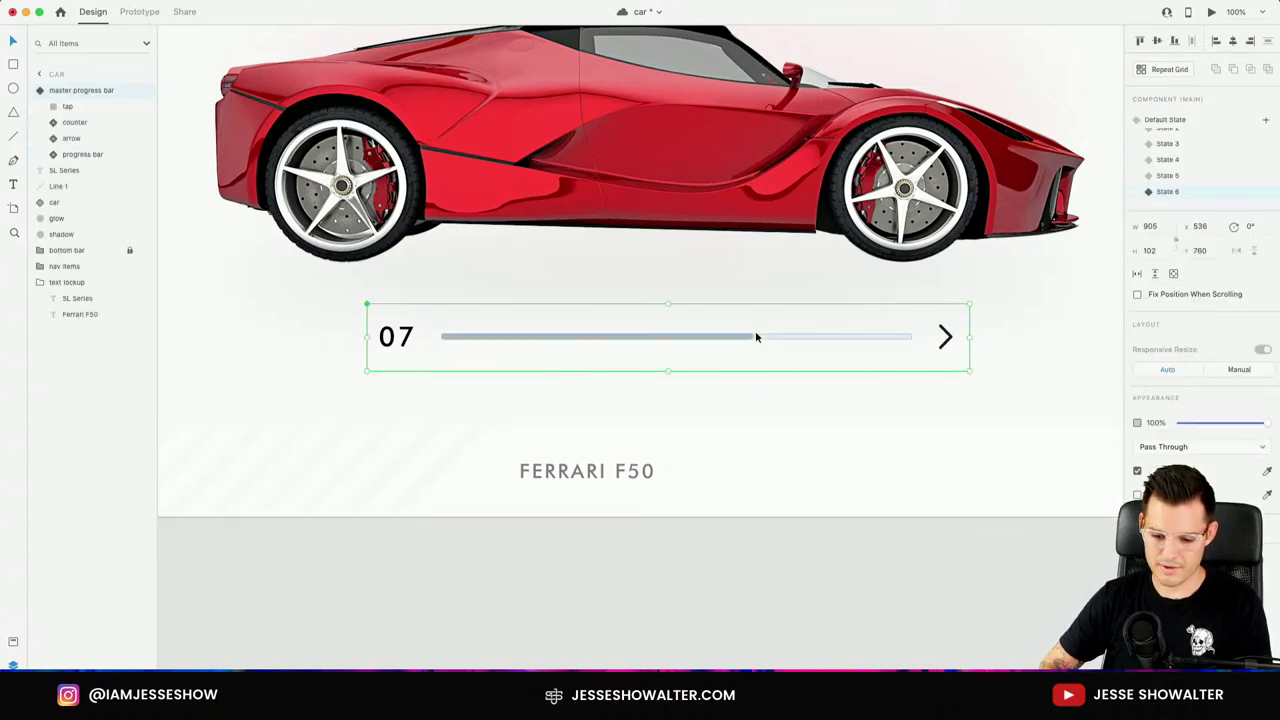
click(405, 343)
scroll(1215, 178, down, 2)
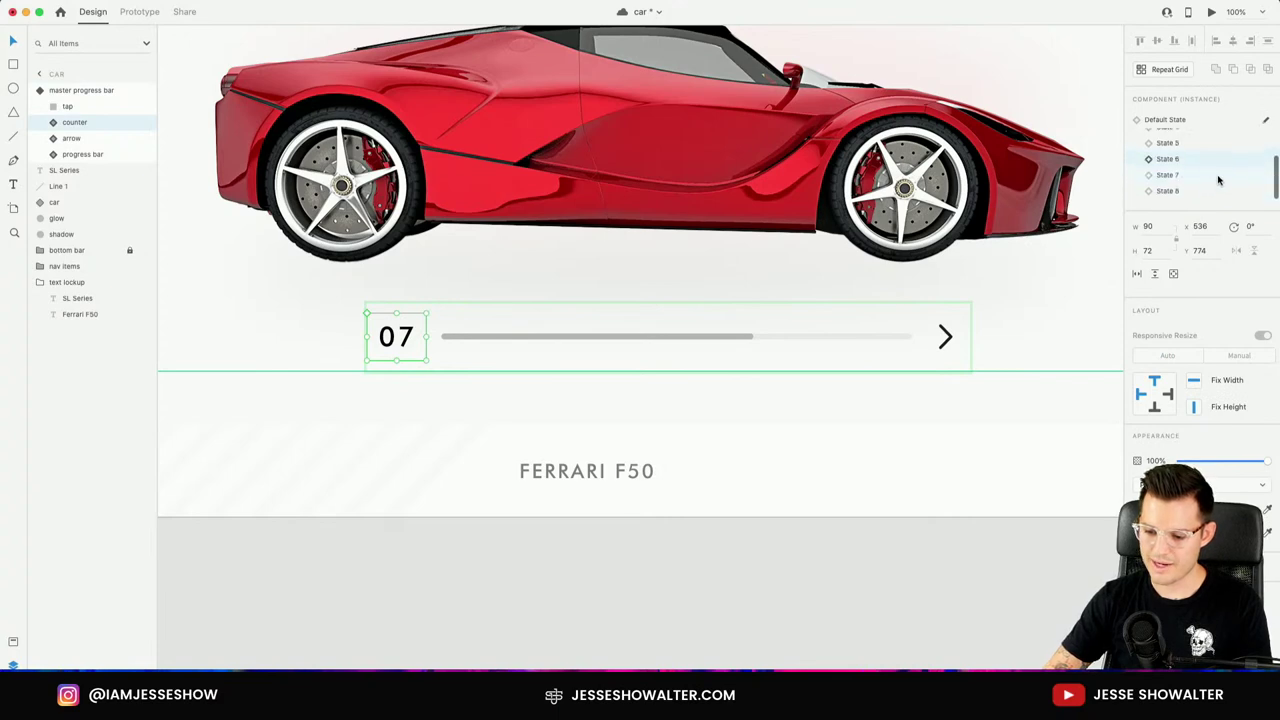
click(822, 607)
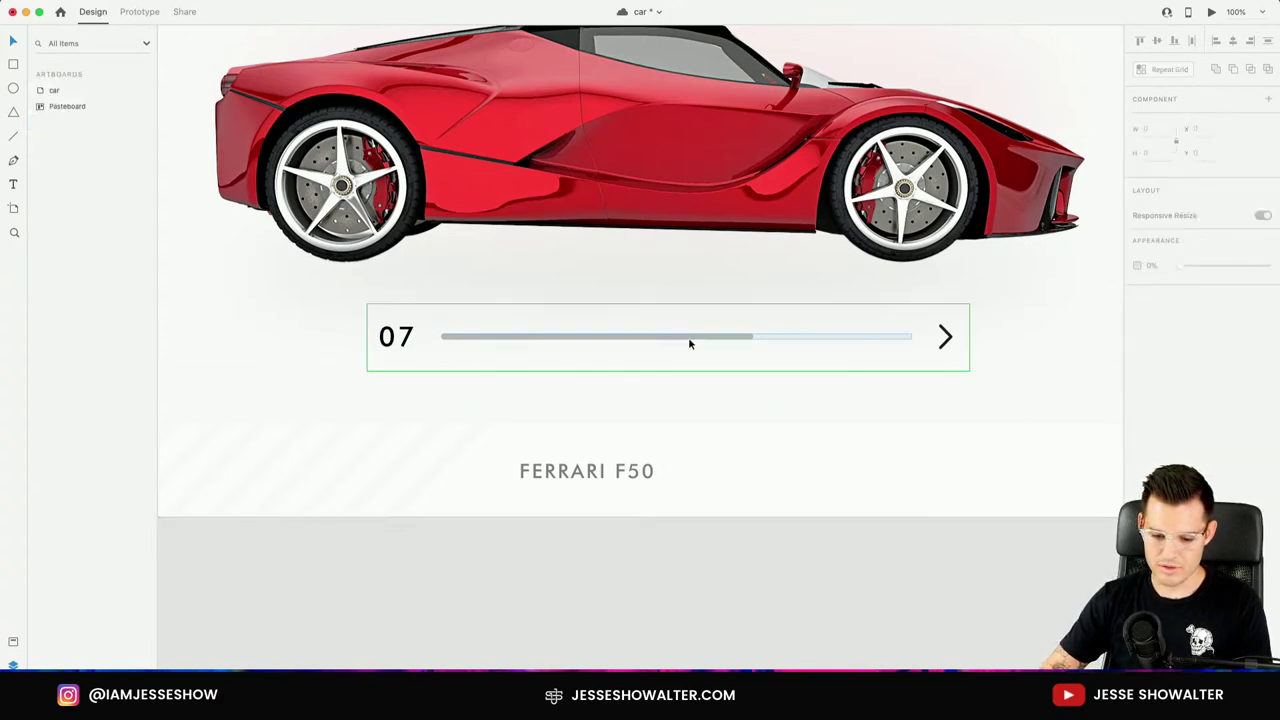
Add State 7 to the master progress bar component and switch its nested counter and progress bar to State 7.
click(688, 343)
click(1187, 177)
click(1185, 191)
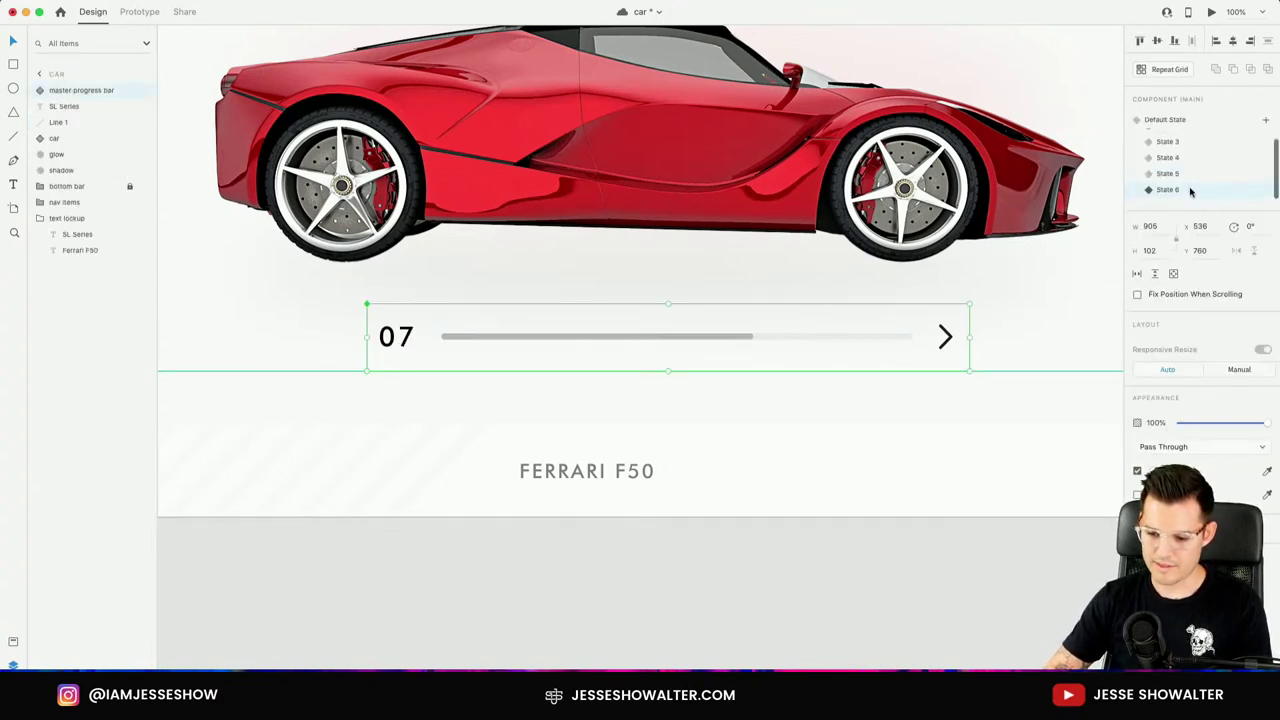
click(1265, 120)
click(1236, 128)
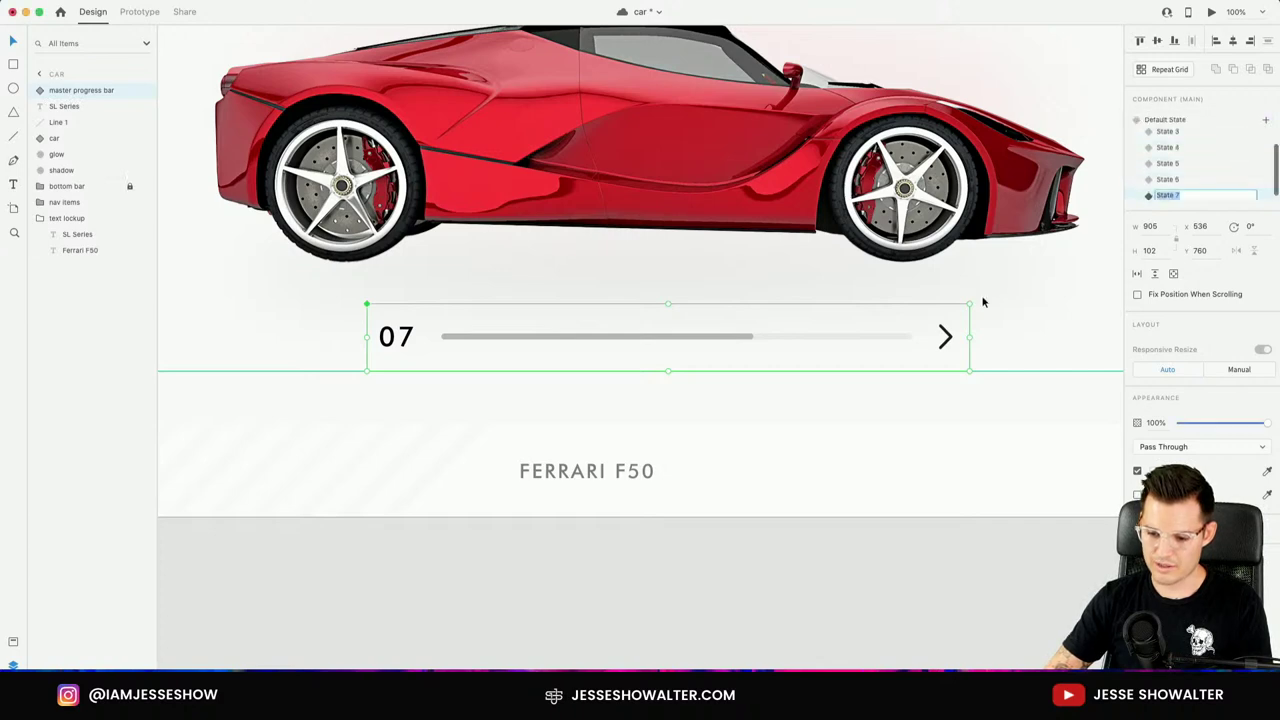
double_click(393, 338)
text(08)
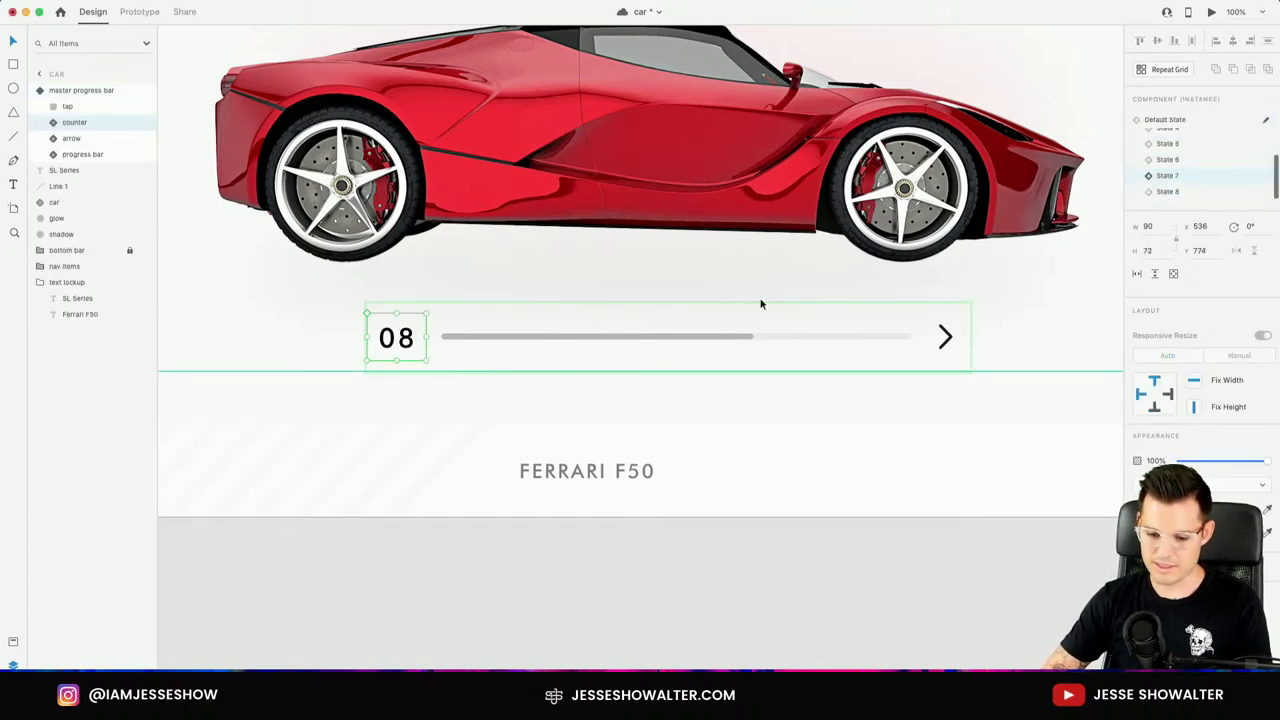
click(722, 337)
click(1178, 178)
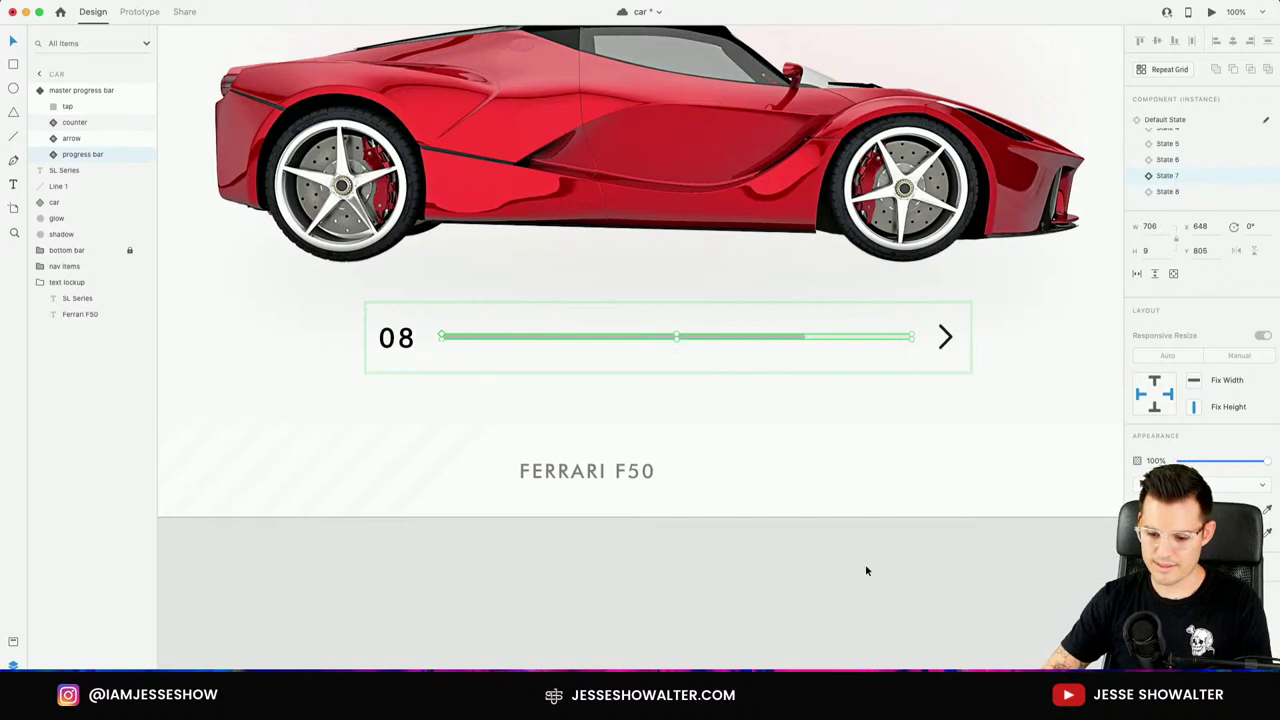
click(865, 565)
Add State 8 to the master progress bar component and switch its nested counter and progress bar to State 8.
click(723, 340)
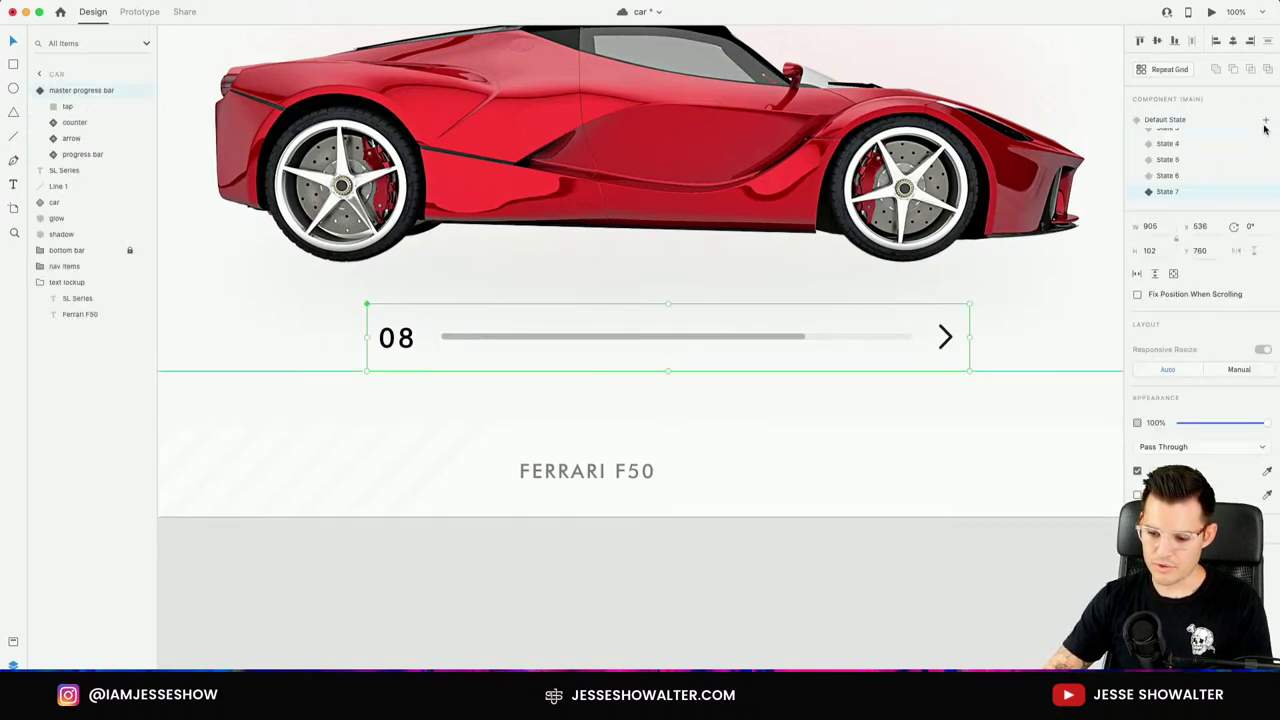
click(1265, 120)
click(1233, 127)
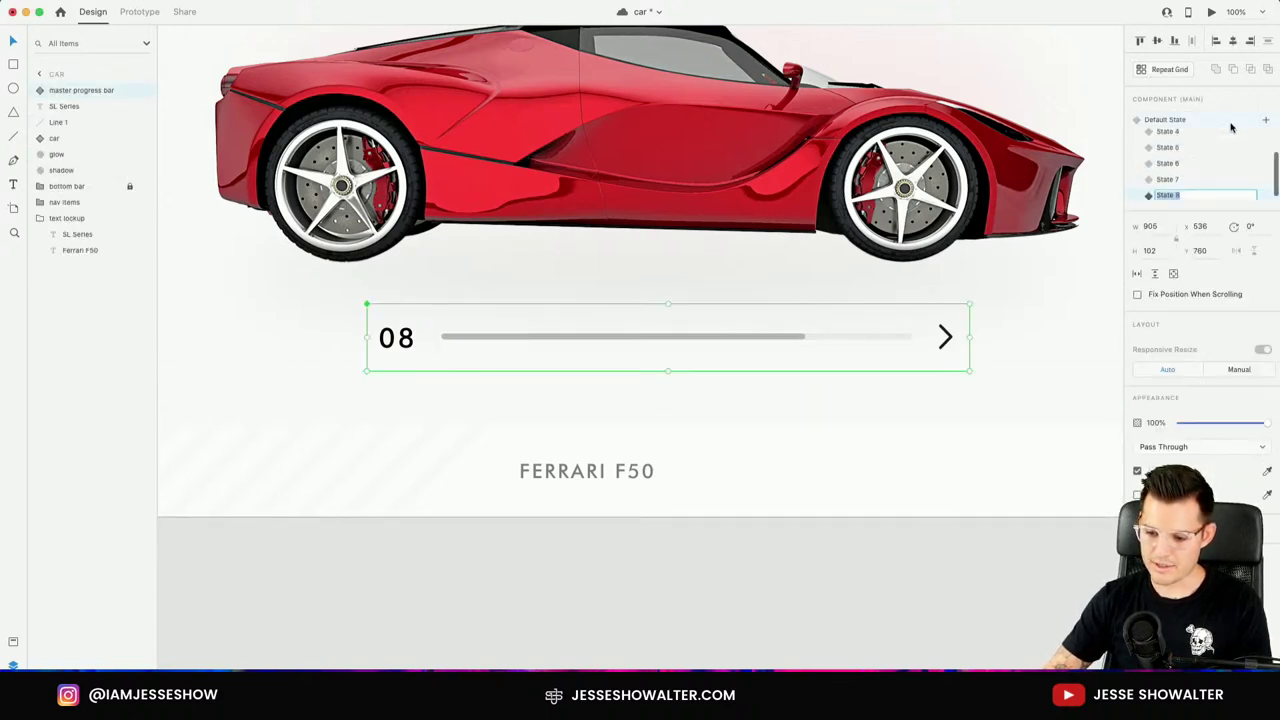
double_click(388, 342)
key(BackSpace)
text(9)
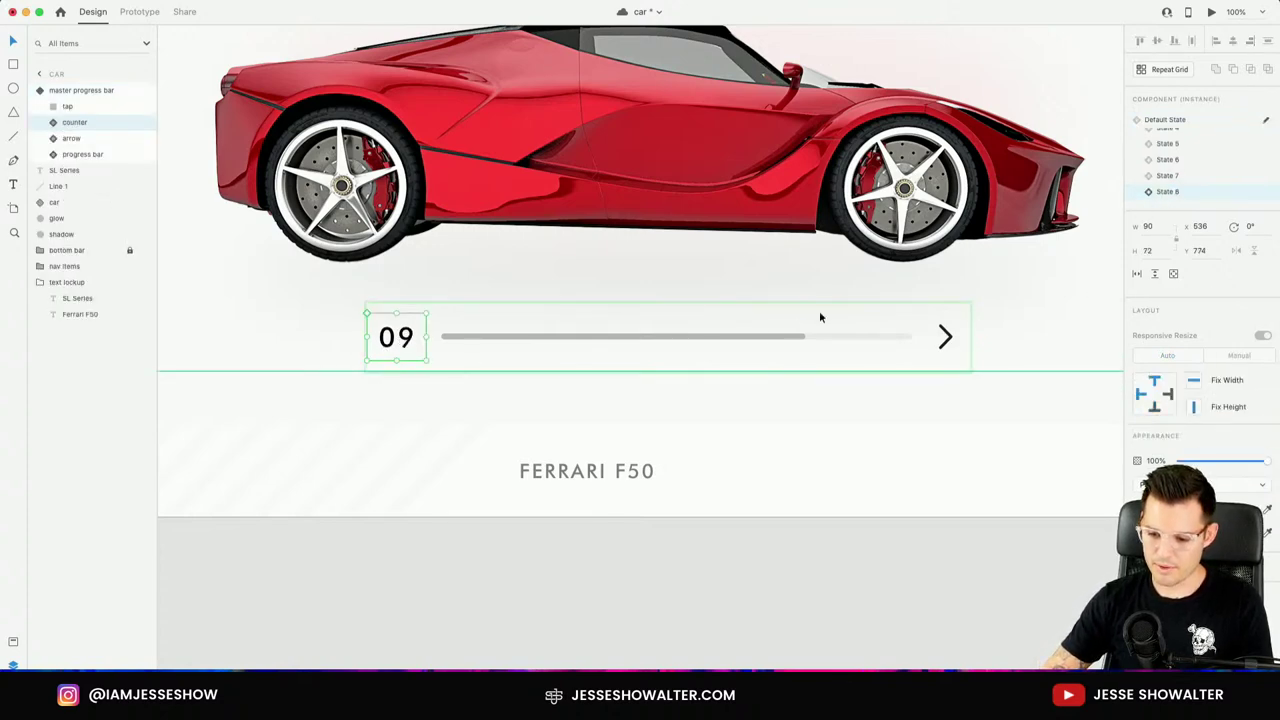
click(723, 340)
drag(805, 337, 857, 337)
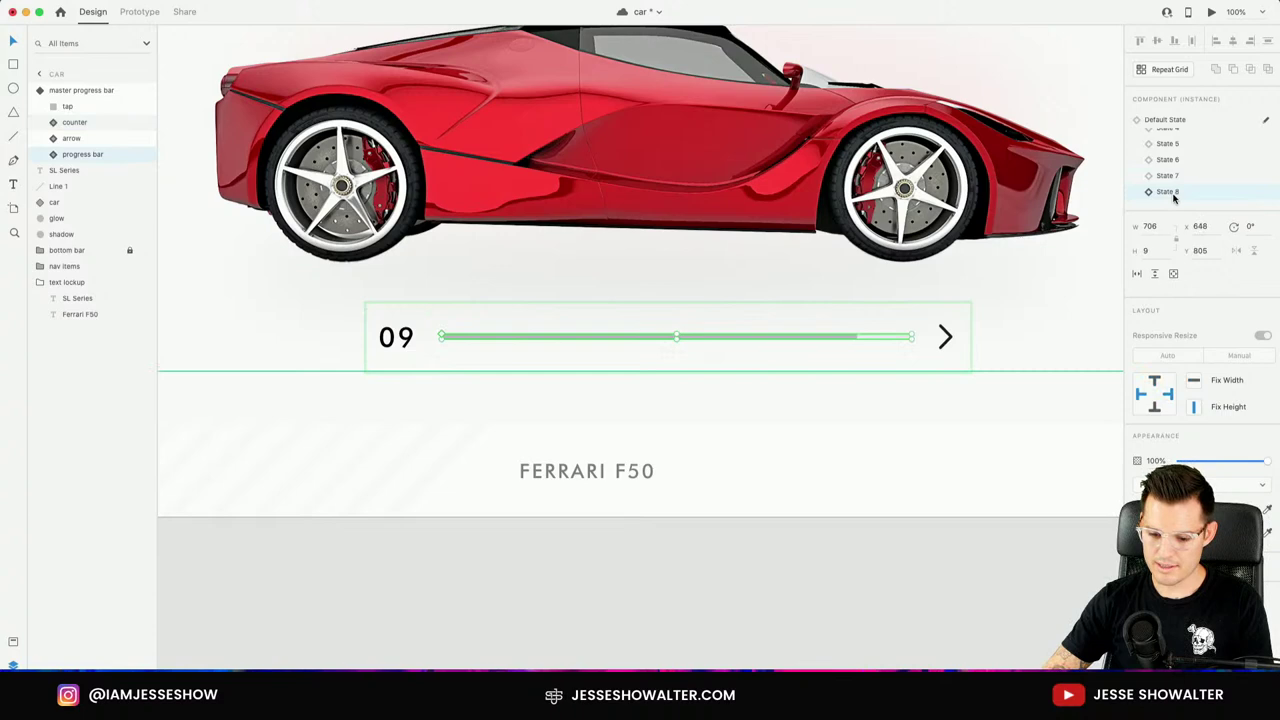
click(845, 612)
Return the master progress bar component to its default state and switch to prototyping mode.
scroll(900, 590, up, 2)
click(791, 383)
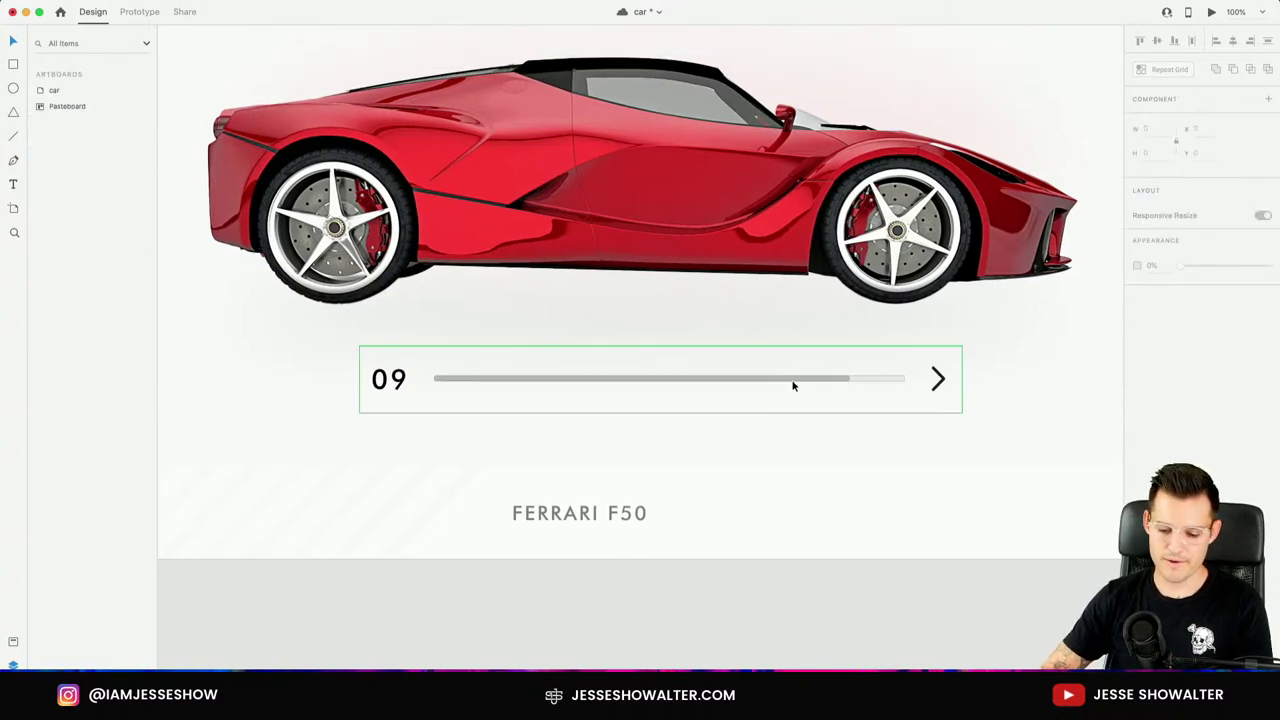
click(1190, 120)
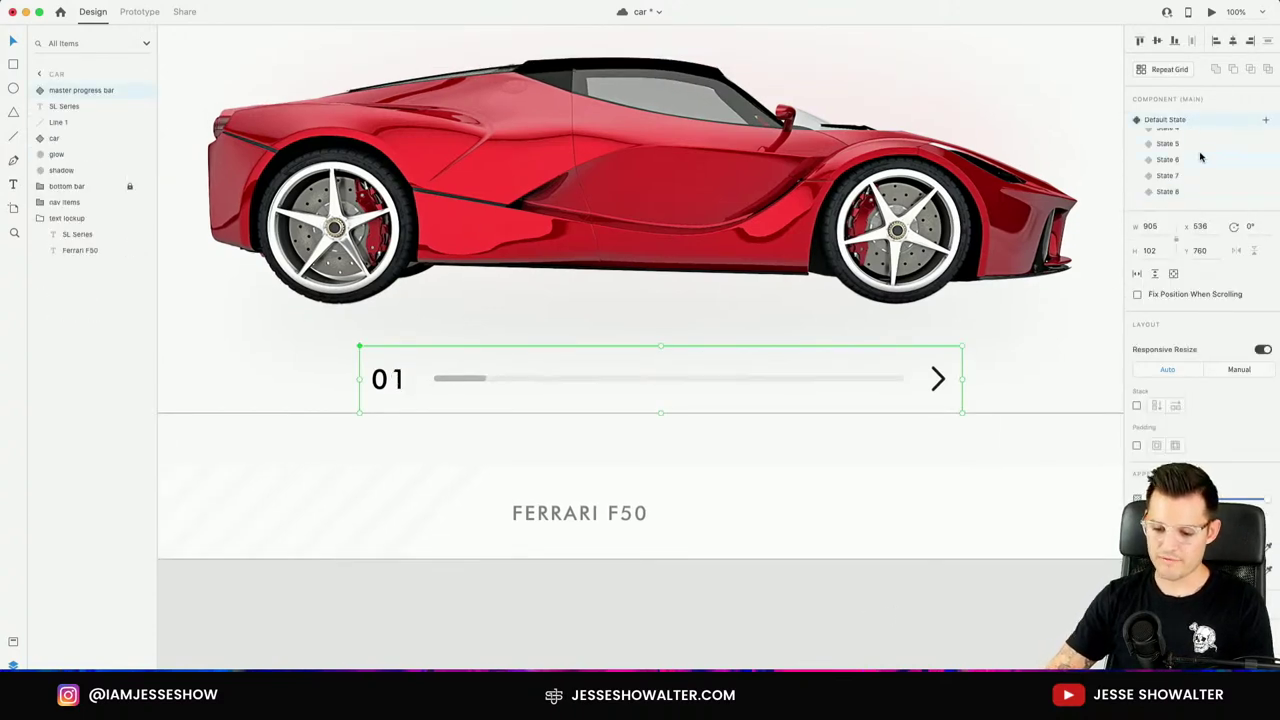
click(150, 17)
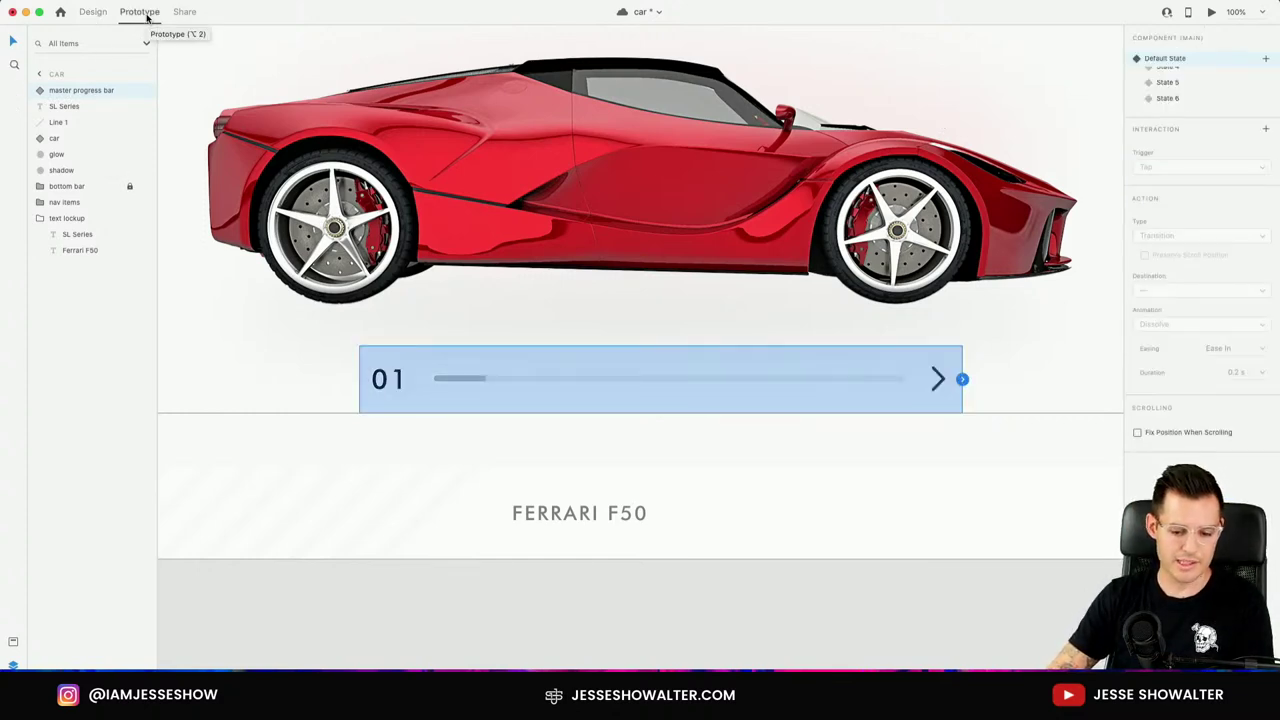
Add a tap interaction to the default state's arrow tap area that auto-animates the master progress bar to State 2.
double_click(942, 381)
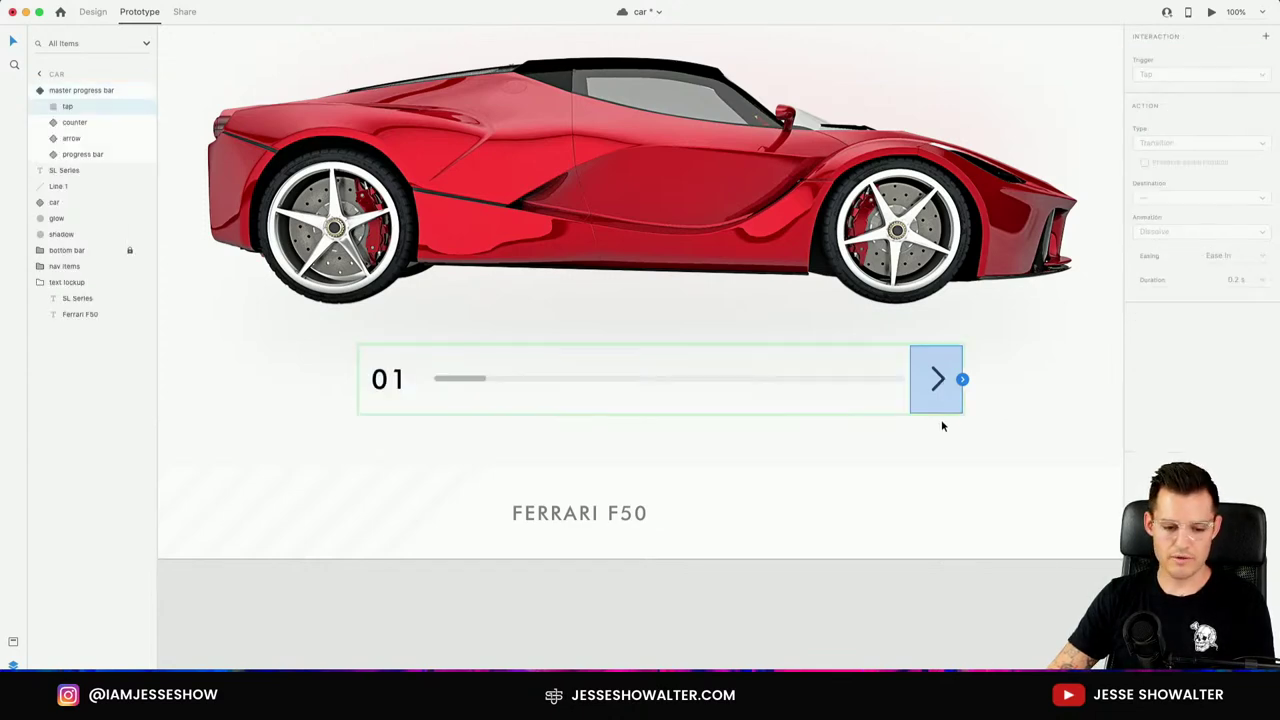
drag(962, 380, 991, 655)
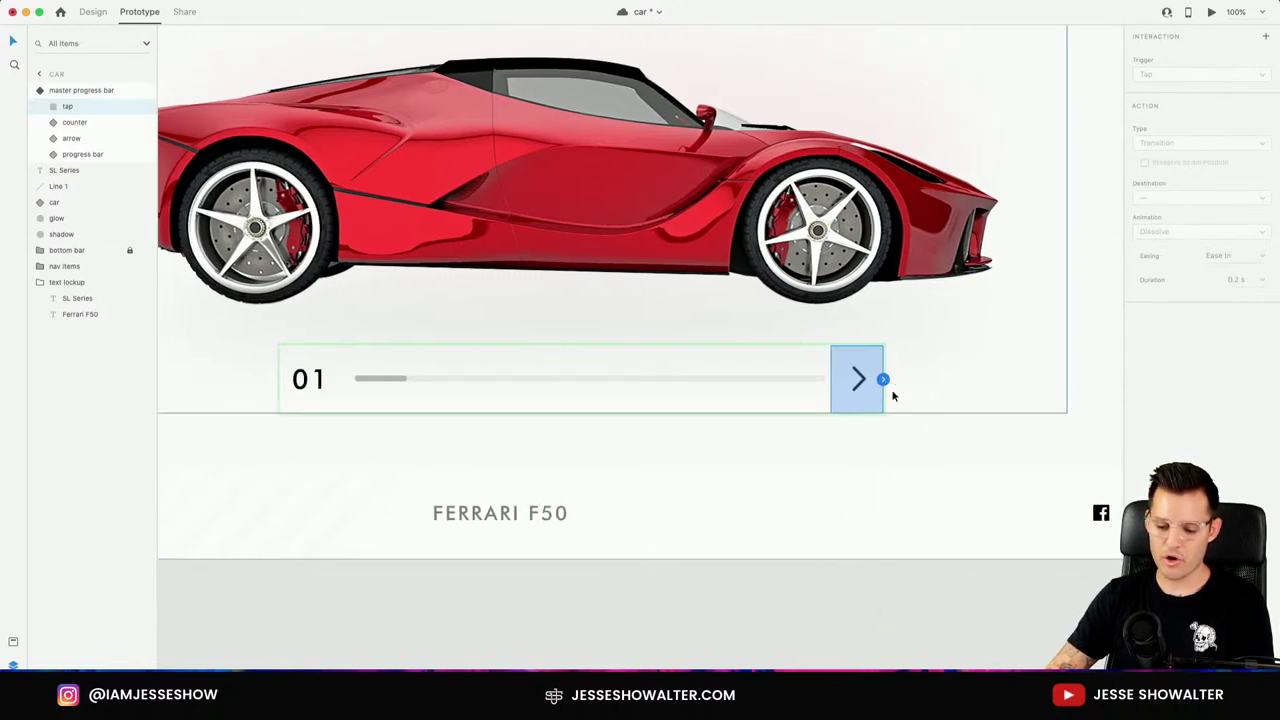
click(883, 379)
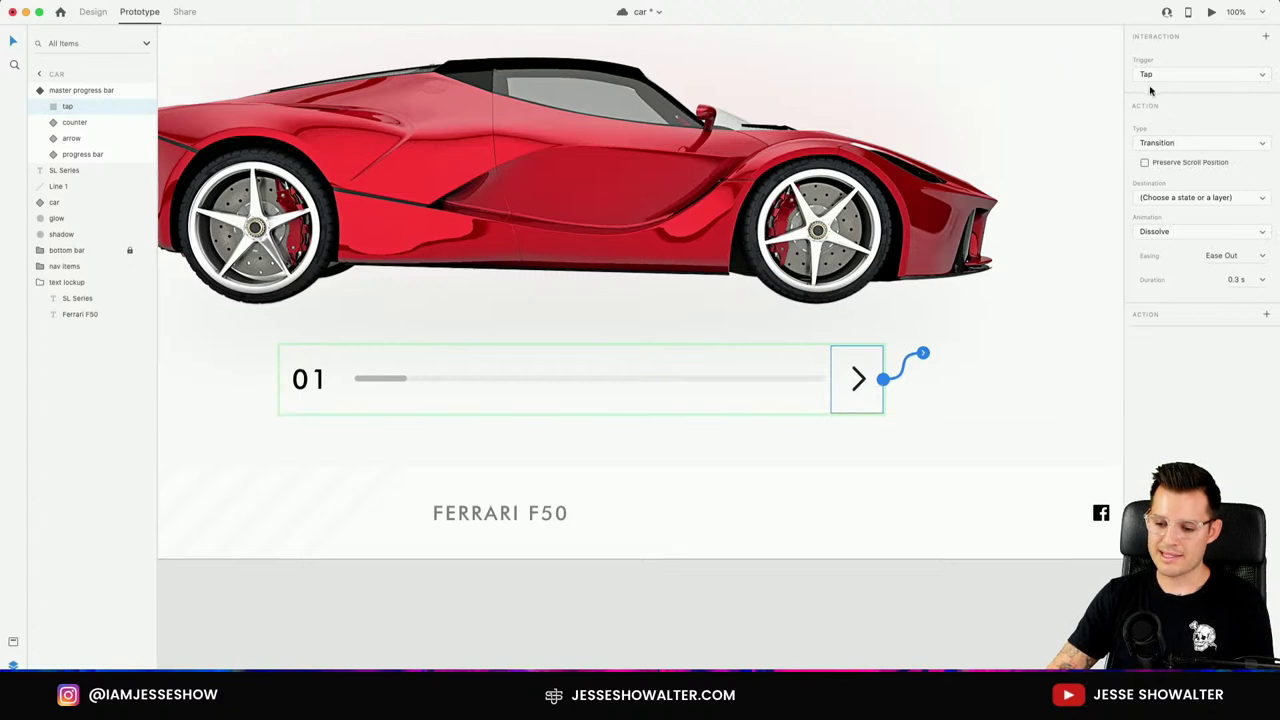
click(1172, 143)
click(1176, 155)
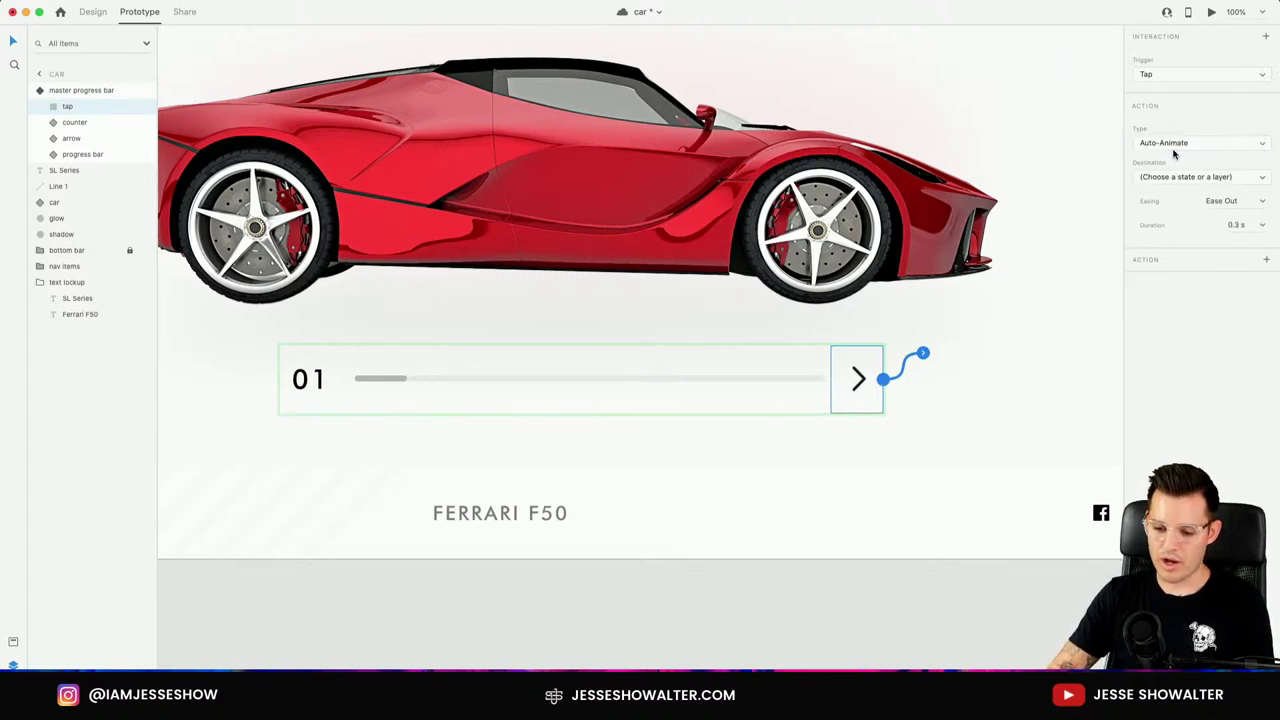
click(1195, 178)
click(1195, 199)
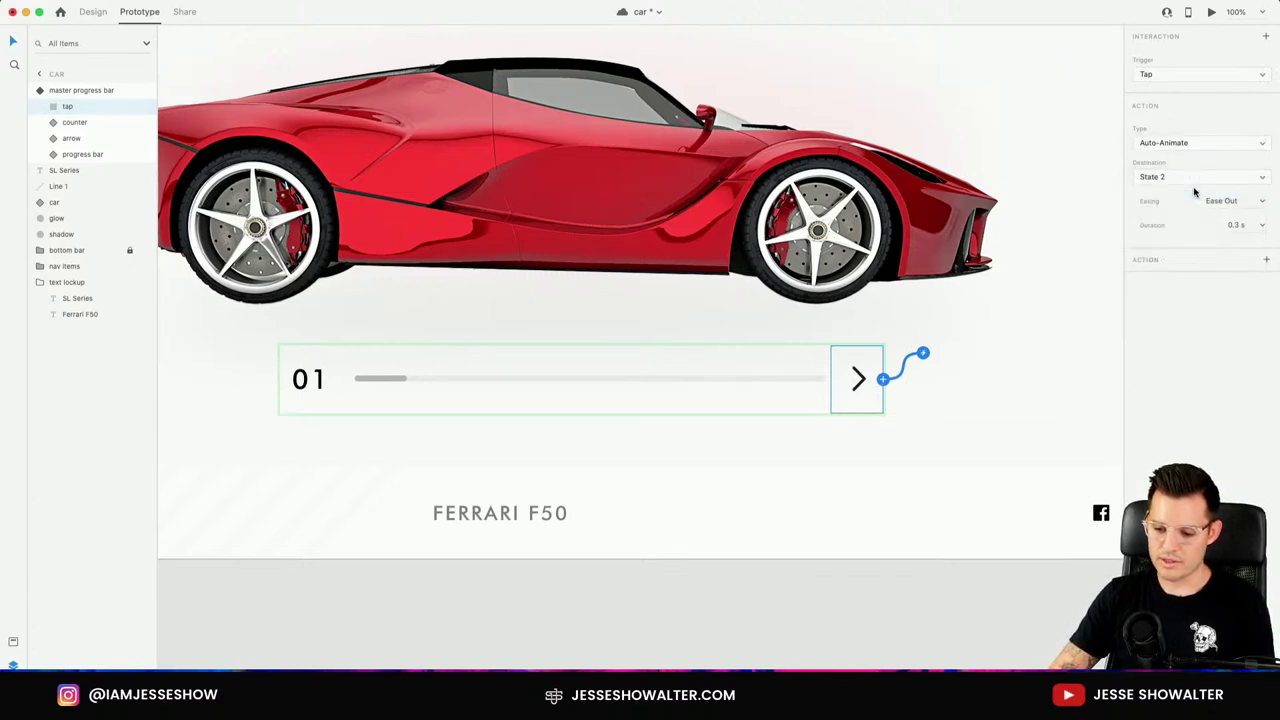
In the master progress bar's State 2, add a tap interaction on the arrow tap area that auto-animates to State 3.
click(849, 392)
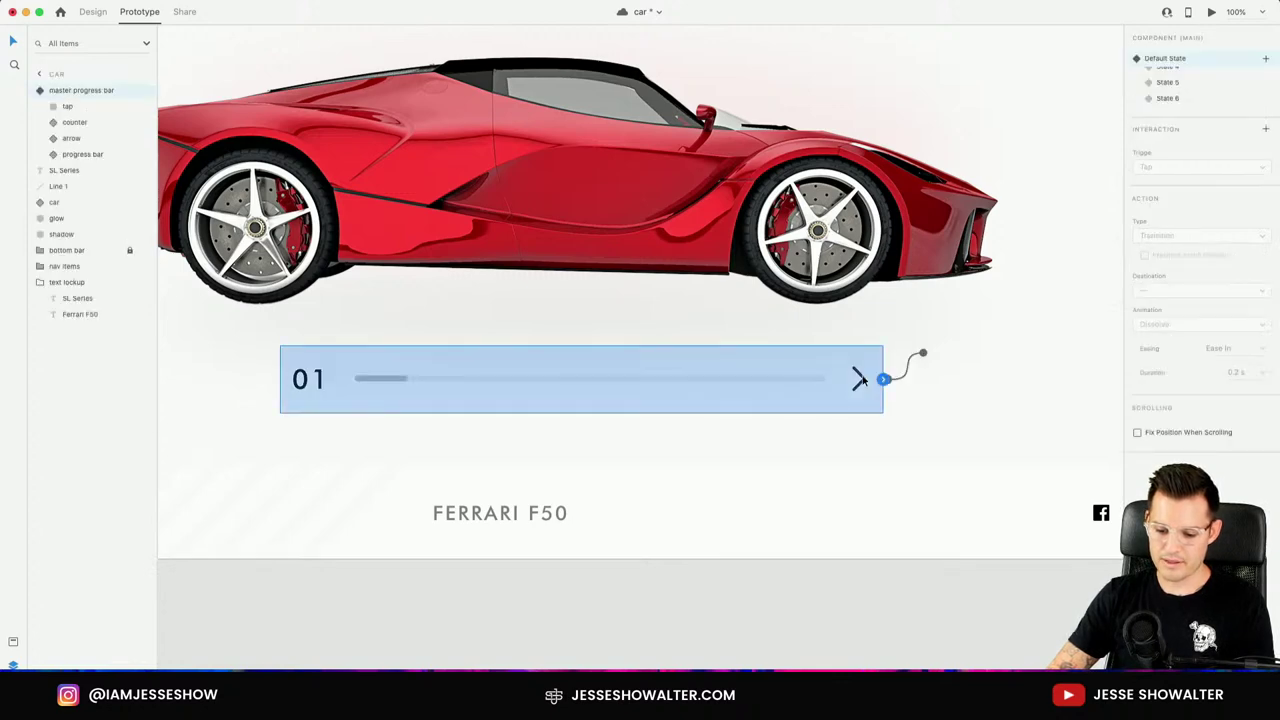
scroll(1190, 85, up, 2)
click(1193, 76)
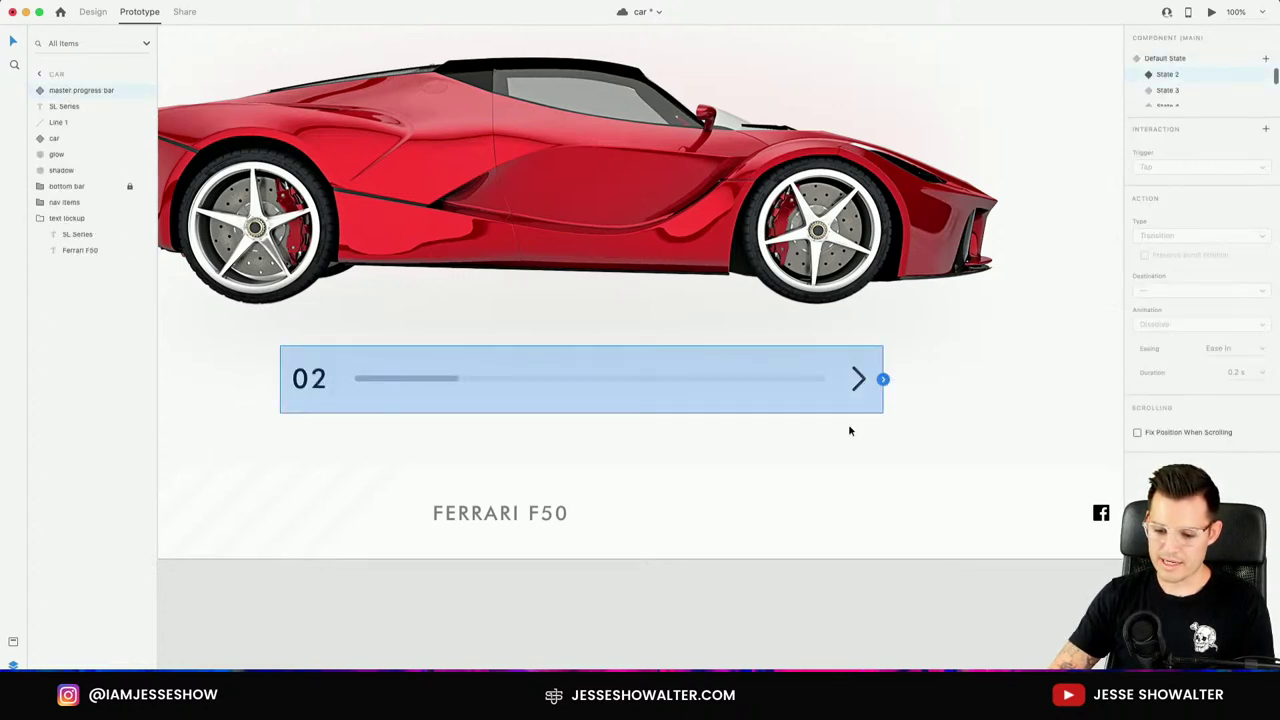
double_click(862, 380)
click(883, 380)
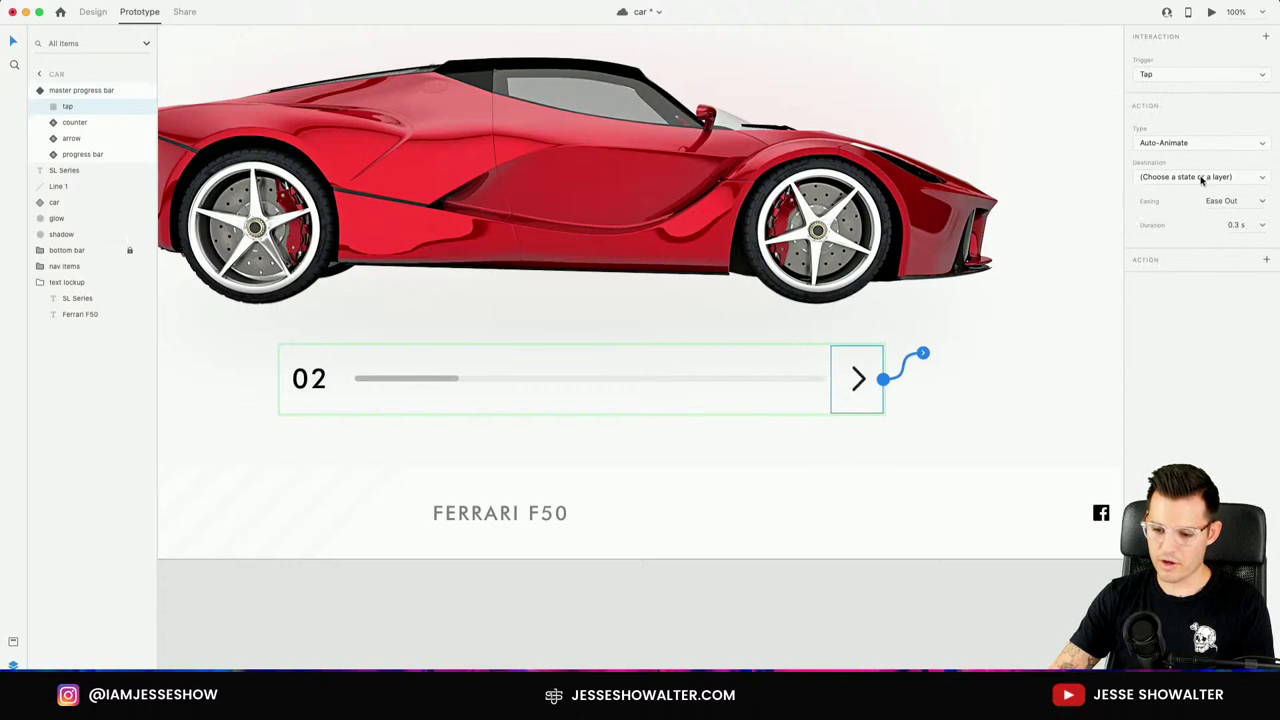
click(1202, 178)
click(1191, 206)
click(929, 514)
In the master progress bar's State 3, make the arrow tap area auto-animate to State 4 on tap.
click(857, 380)
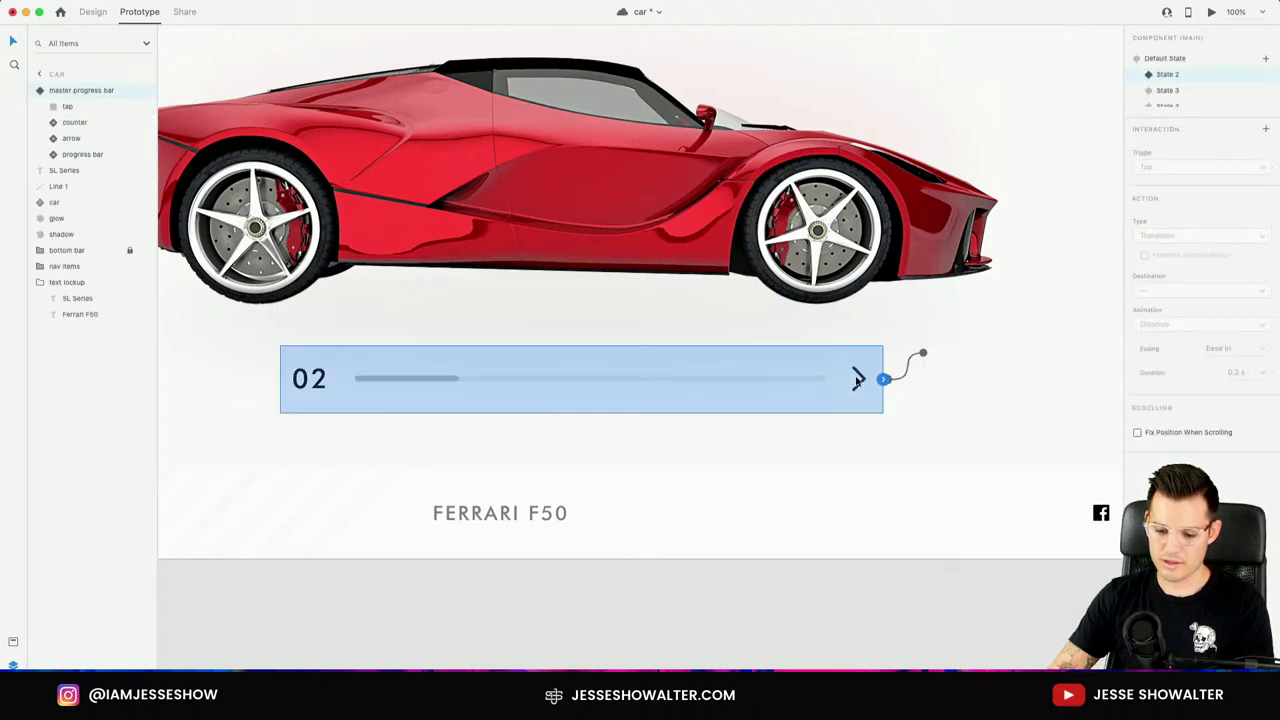
click(1170, 90)
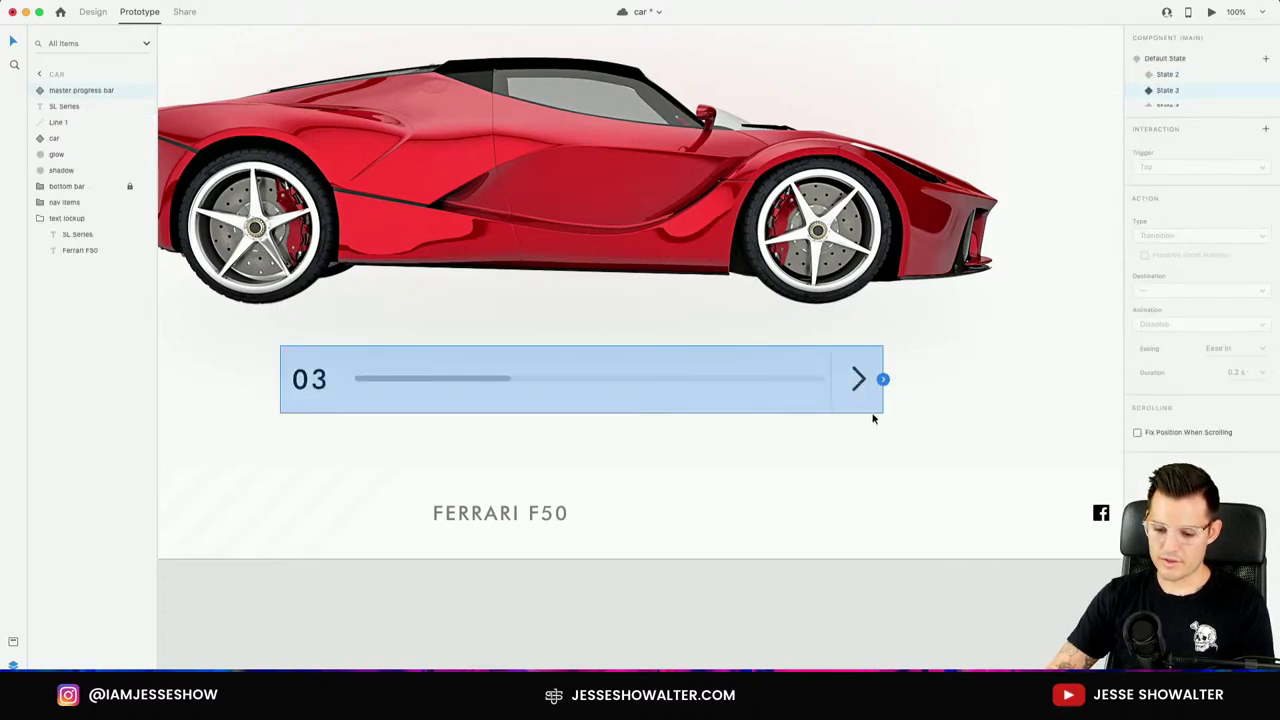
double_click(862, 383)
click(883, 380)
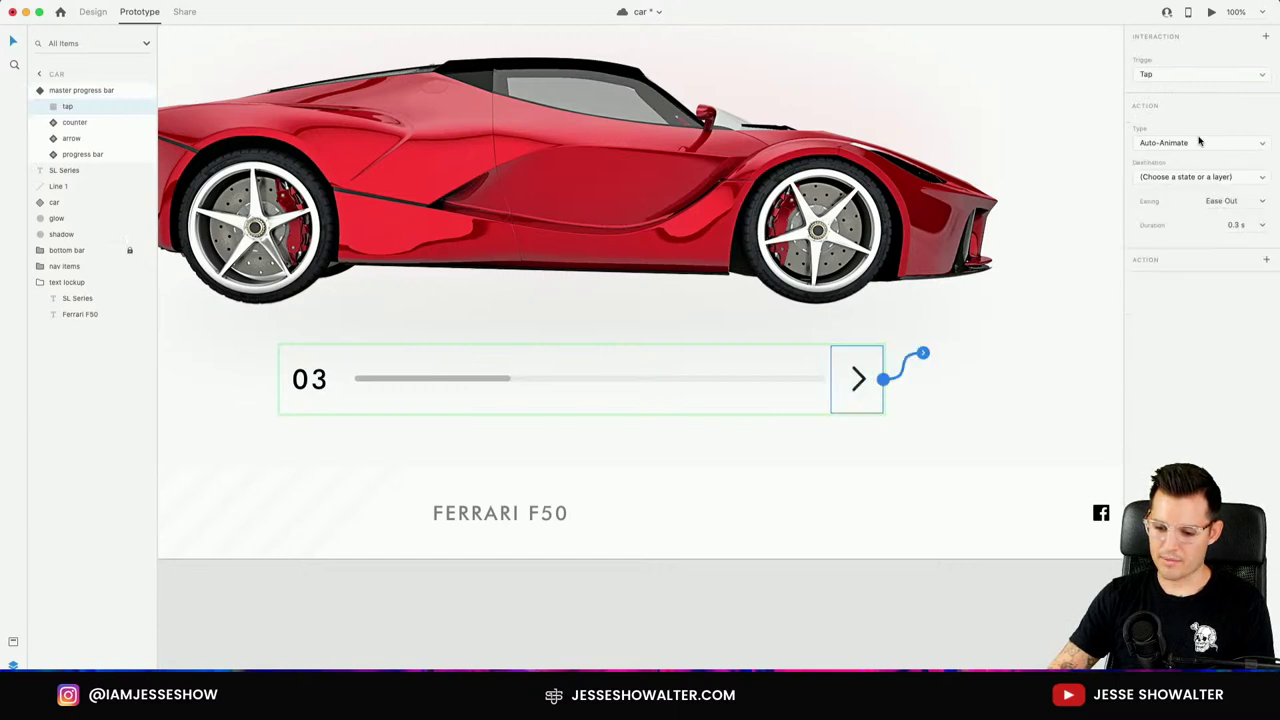
click(1200, 176)
click(1165, 214)
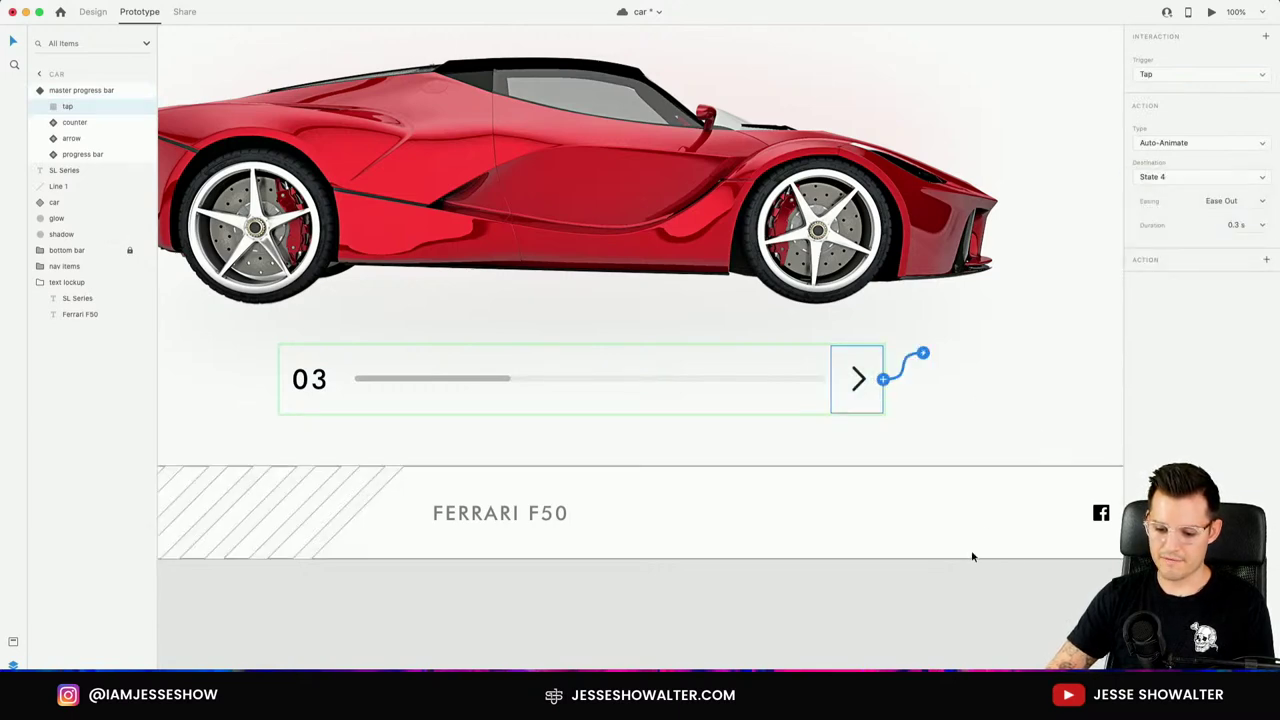
click(969, 591)
Return the master progress bar to its default state and preview the prototype, advancing the slider from 01 to 04.
click(871, 403)
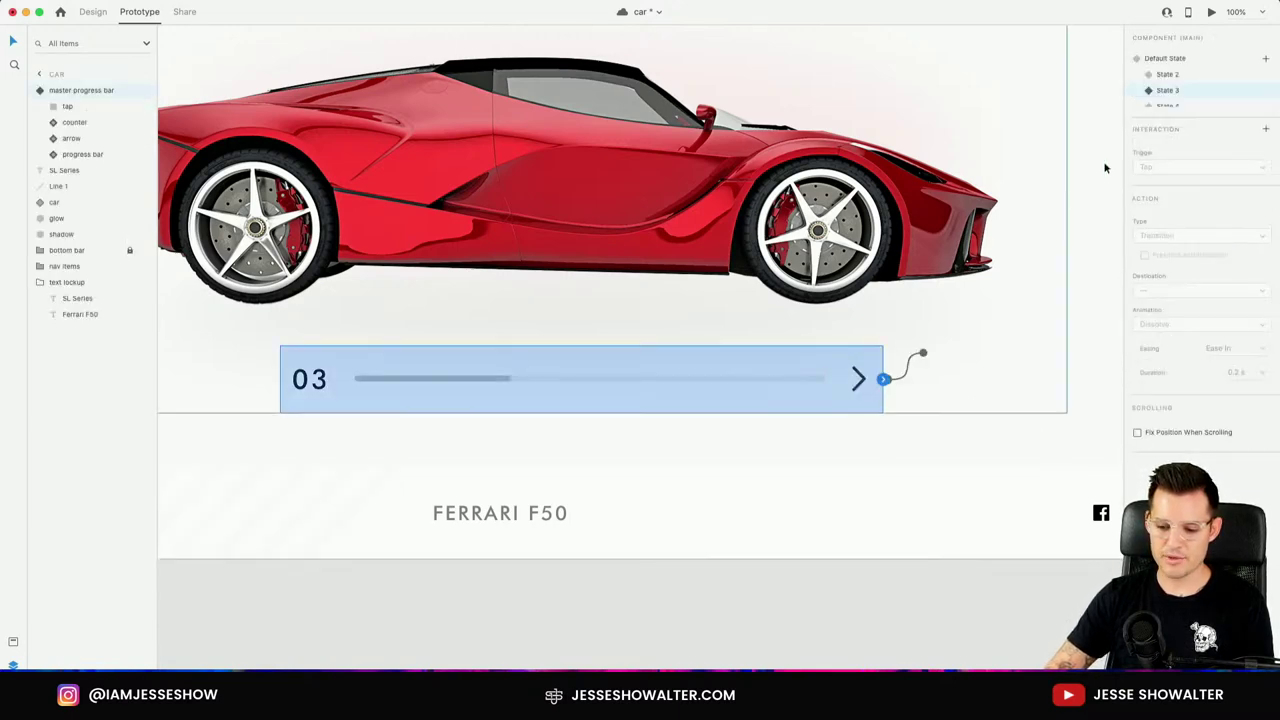
click(1173, 59)
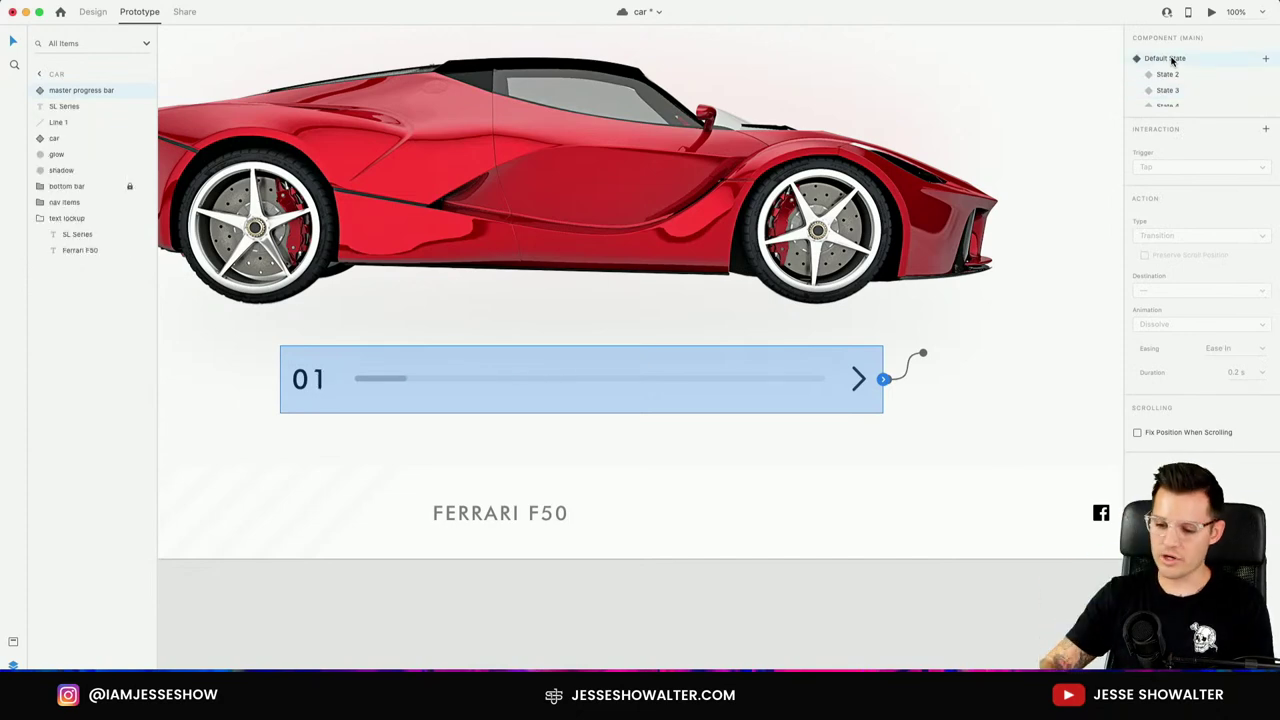
click(1211, 13)
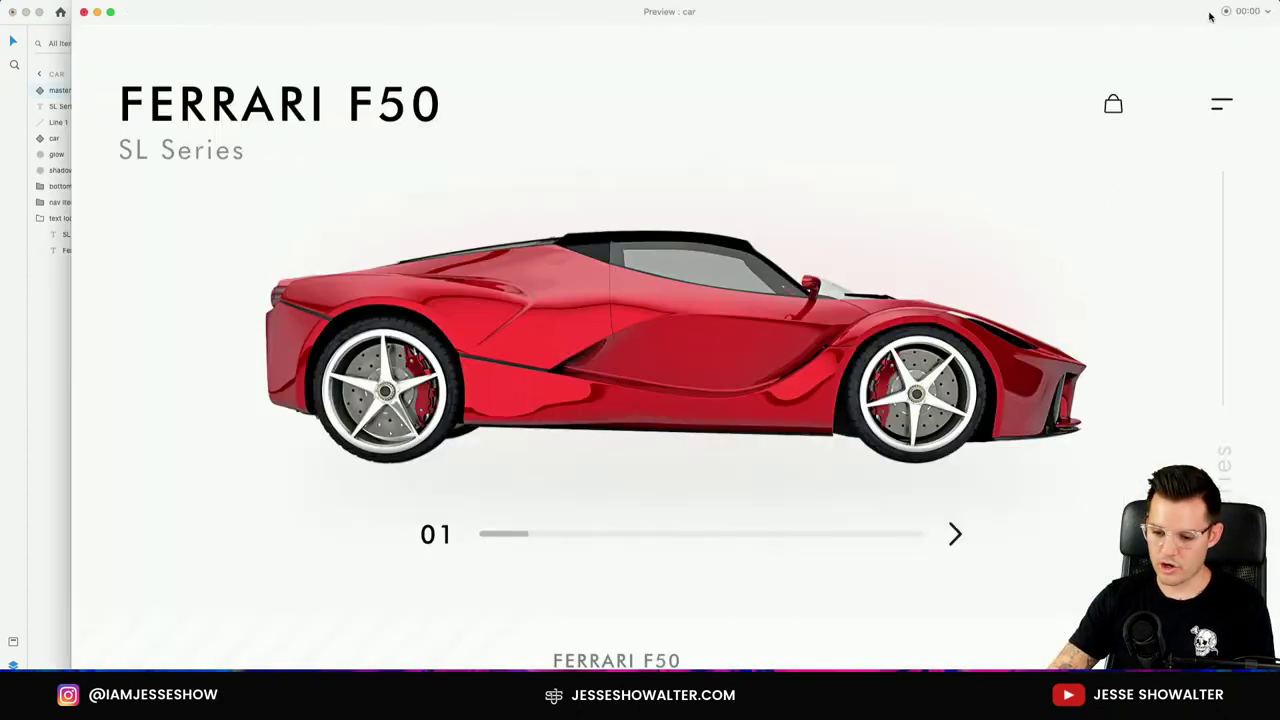
click(955, 536)
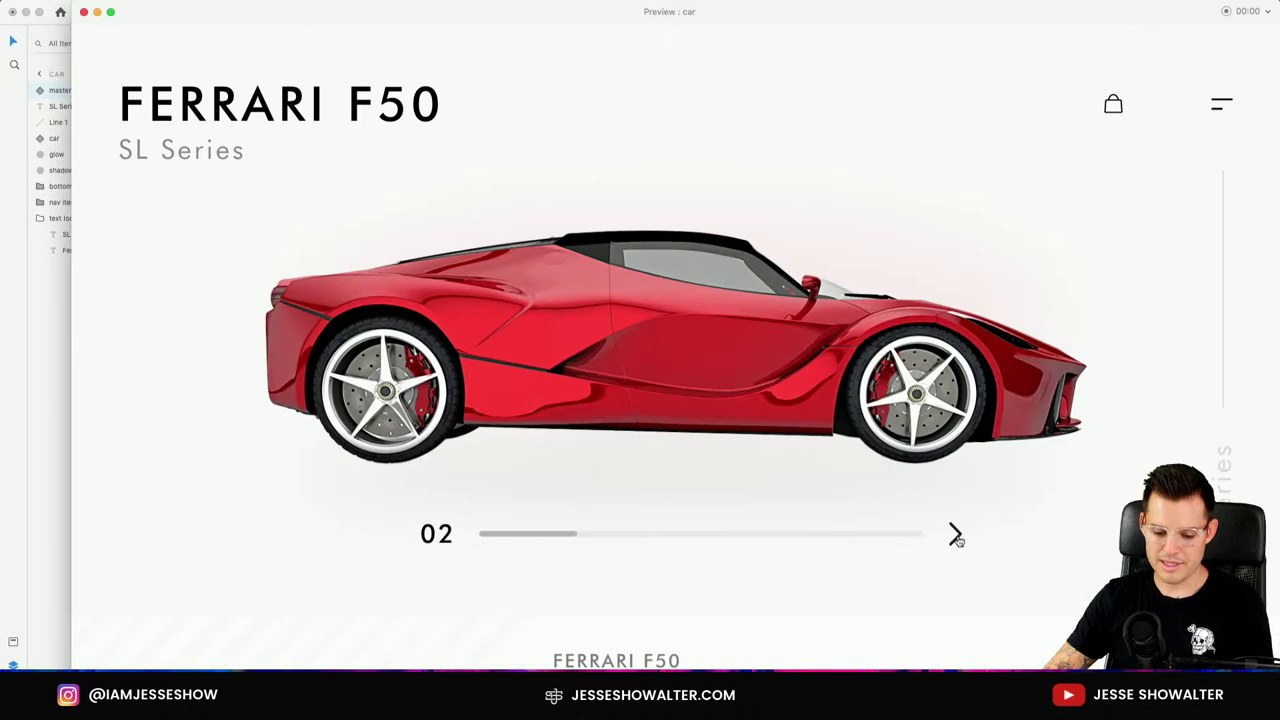
click(955, 536)
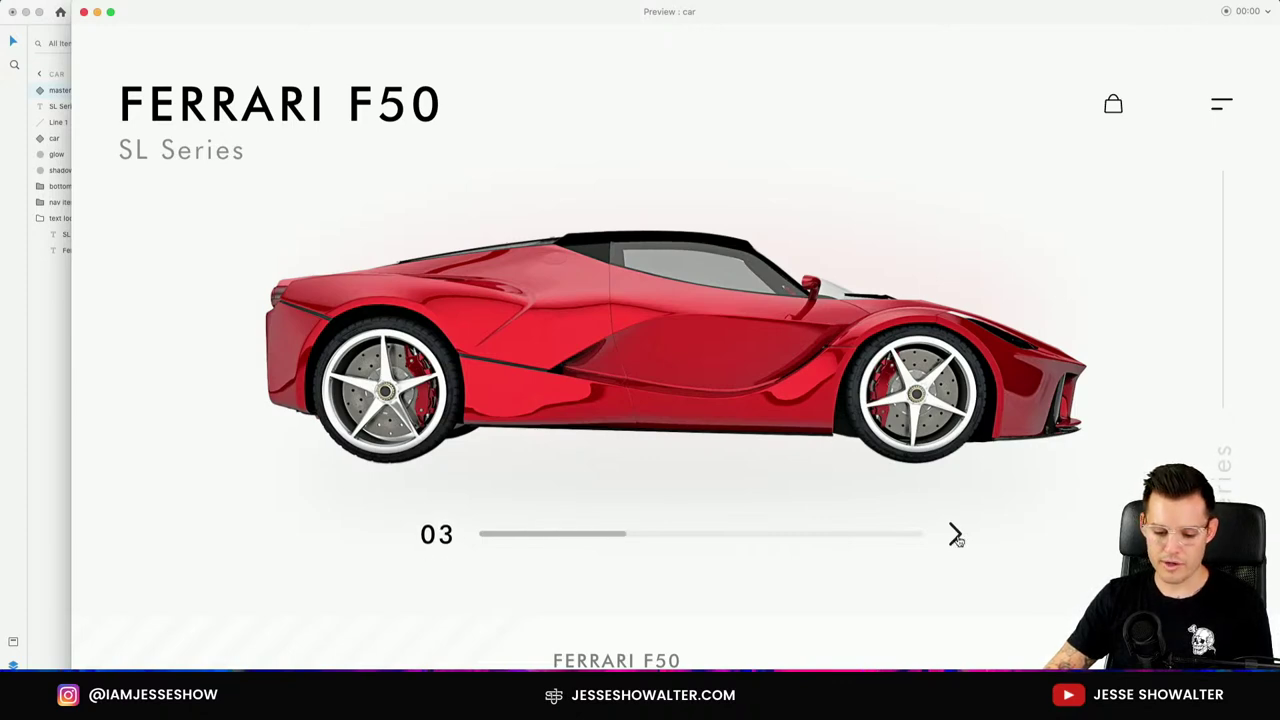
click(955, 536)
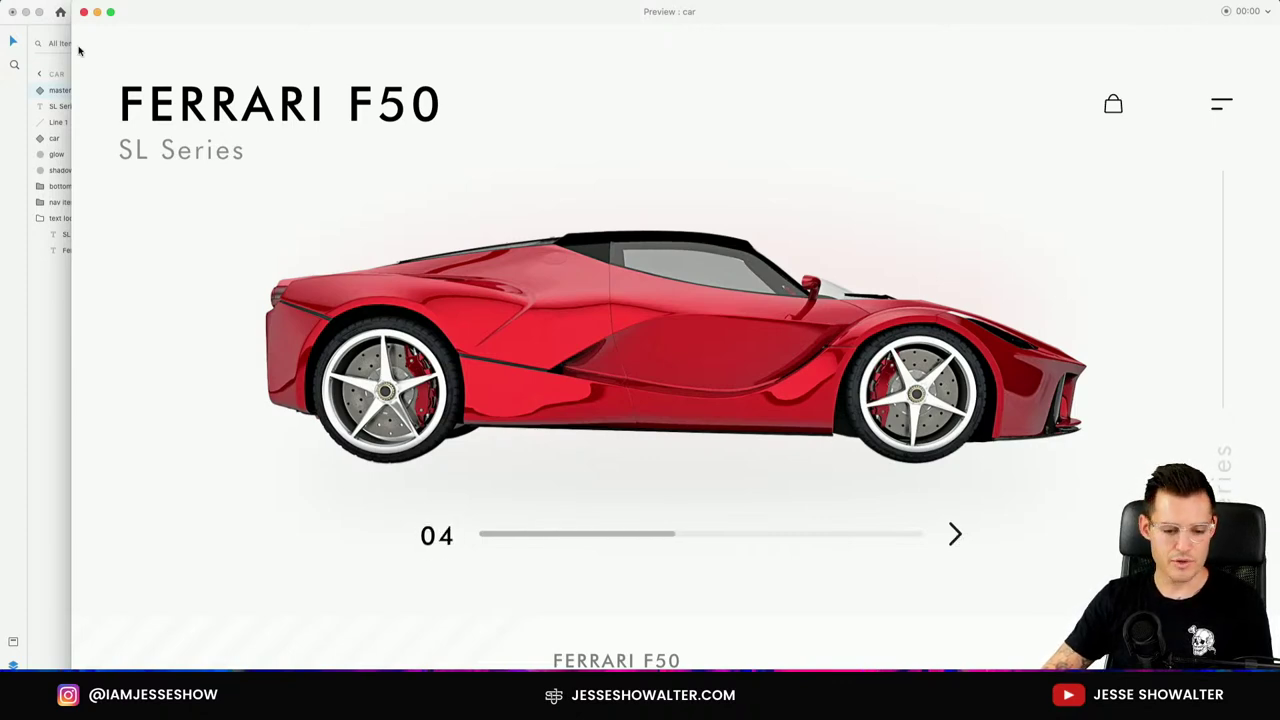
click(85, 13)
Switch back to design mode and save the document.
click(724, 524)
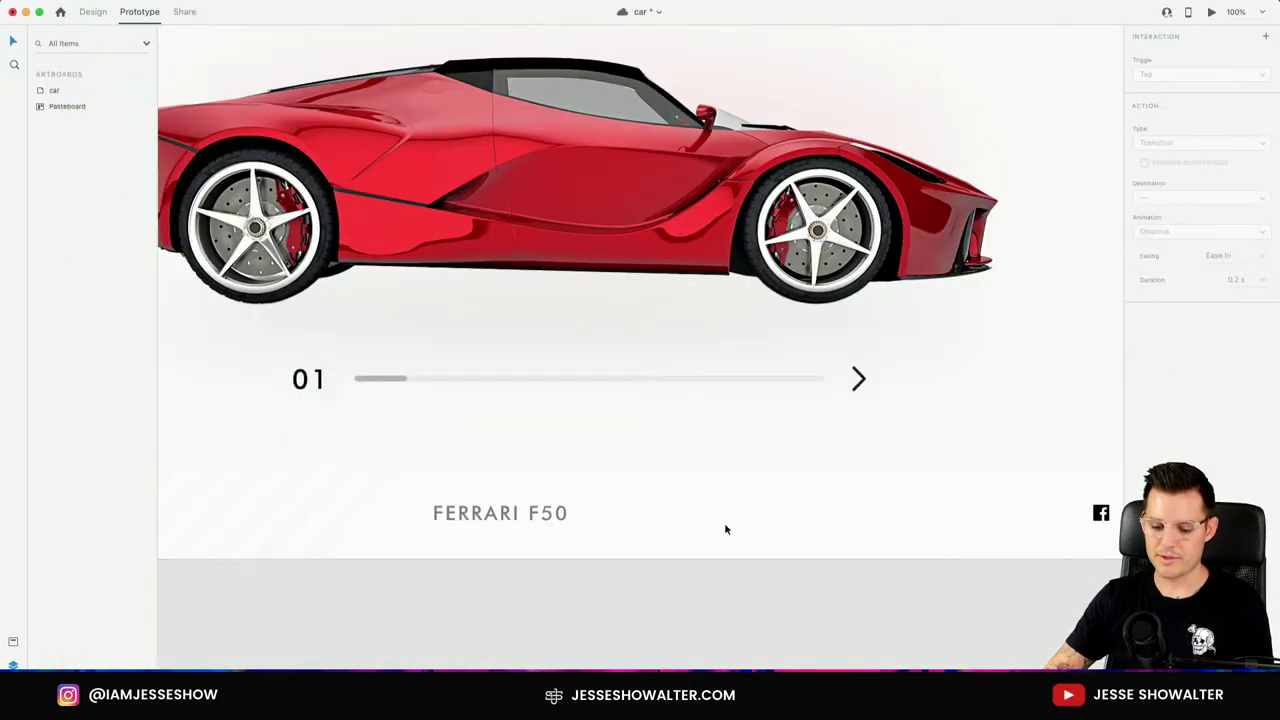
click(92, 12)
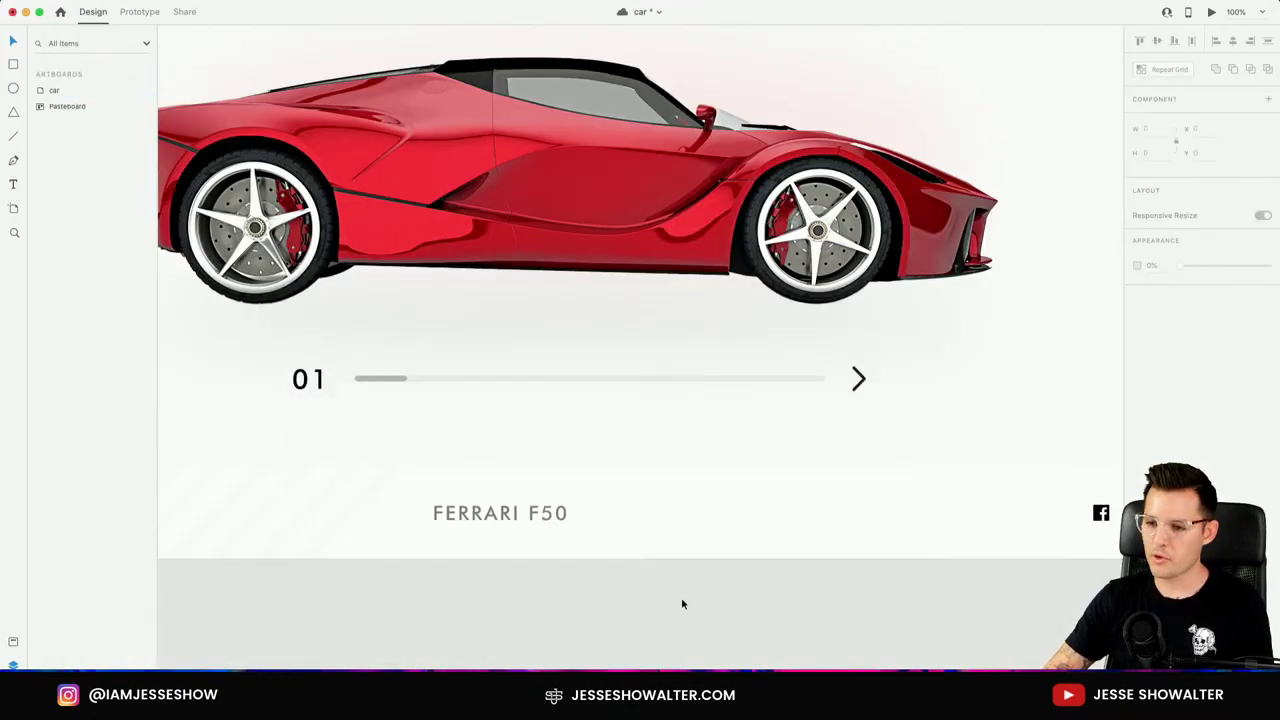
key(super+s)
drag(683, 603, 711, 592)
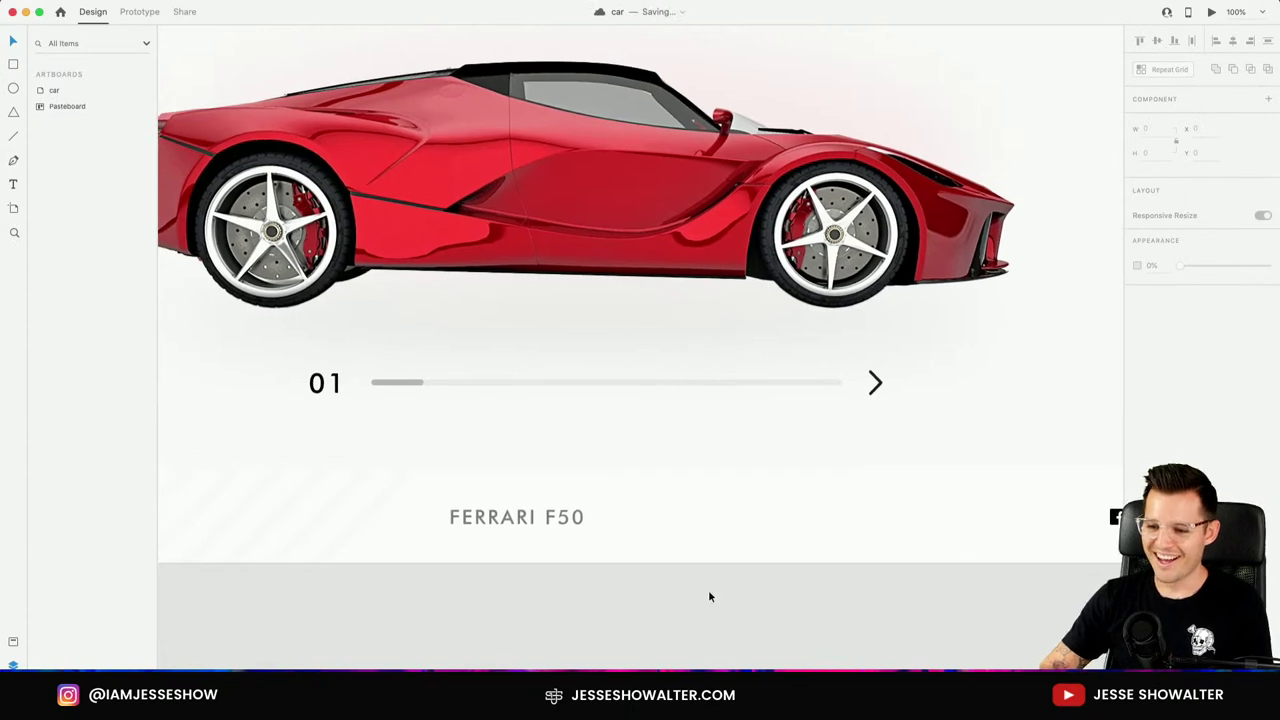
Combine the car and the master progress bar into one component and name it "master element".
scroll(708, 589, down, 3)
click(648, 307)
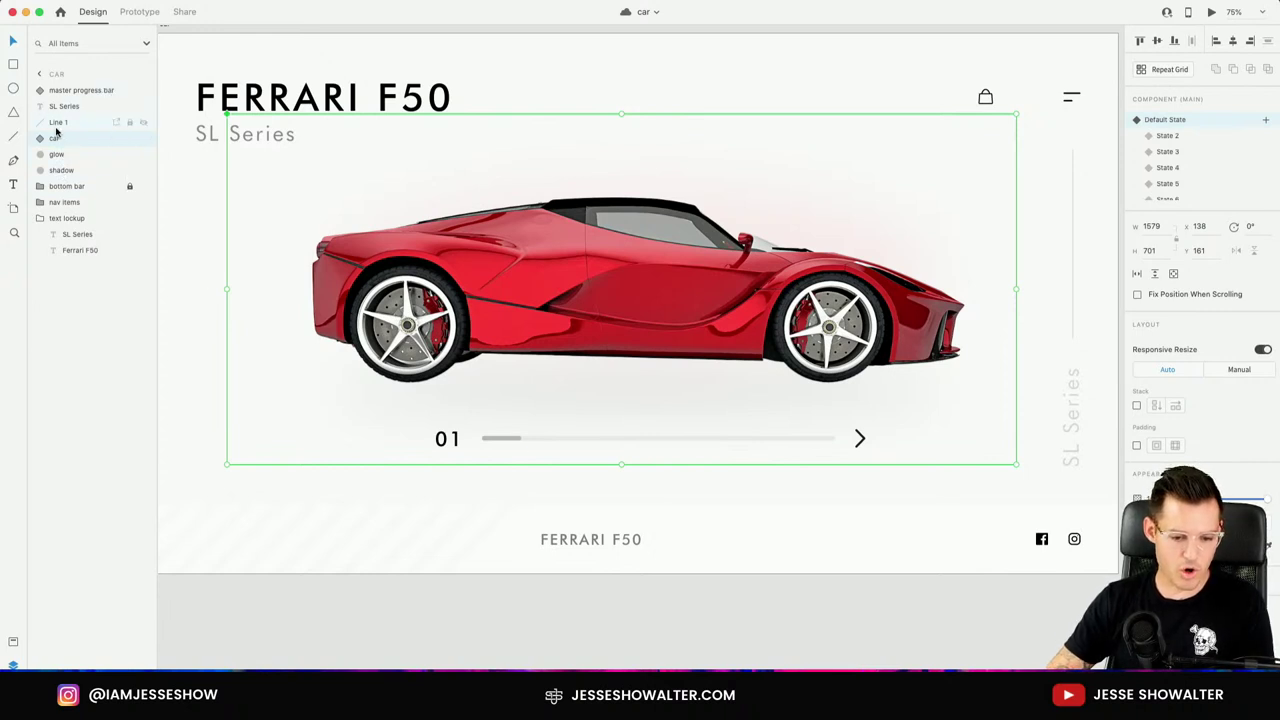
click(533, 442)
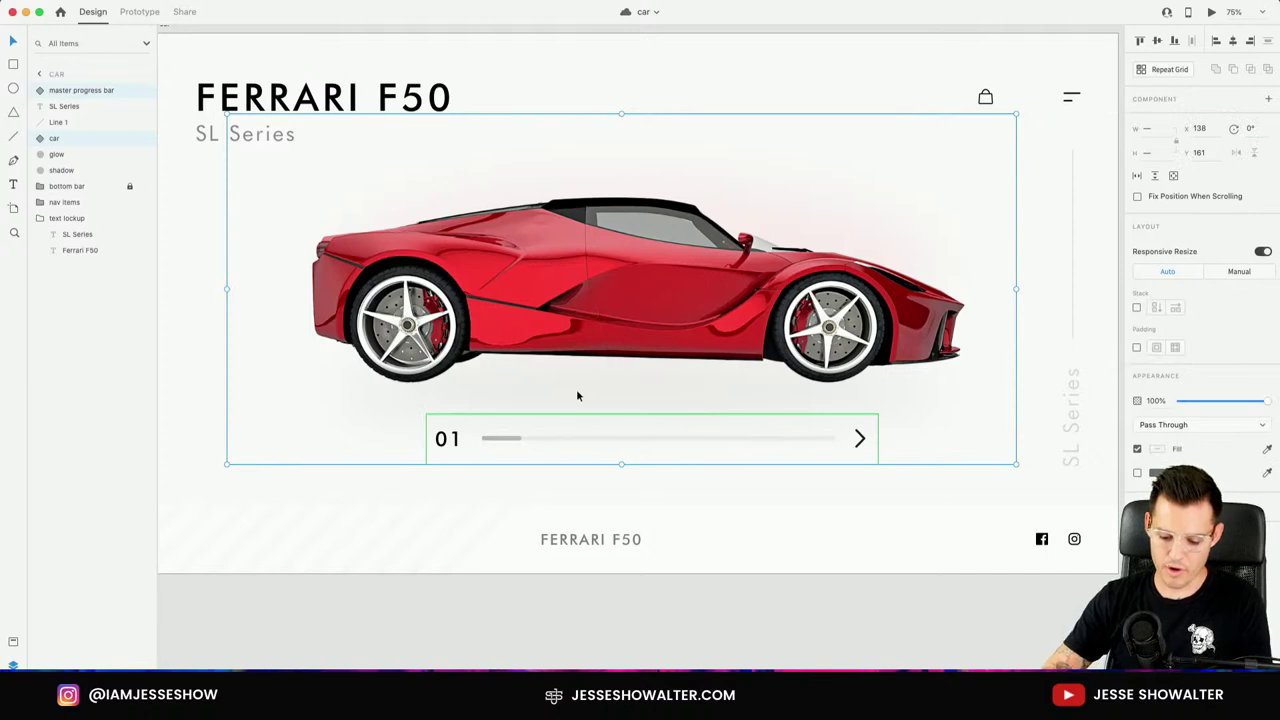
key(super+k)
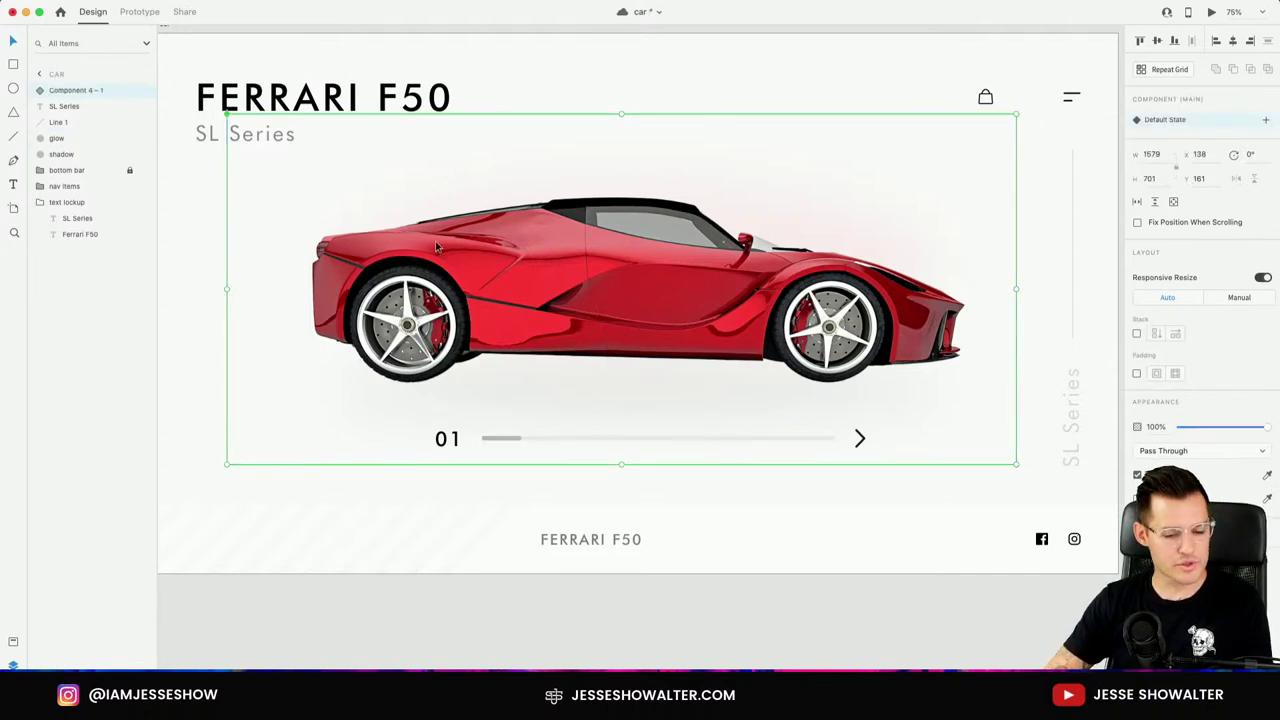
double_click(78, 91)
text(master)
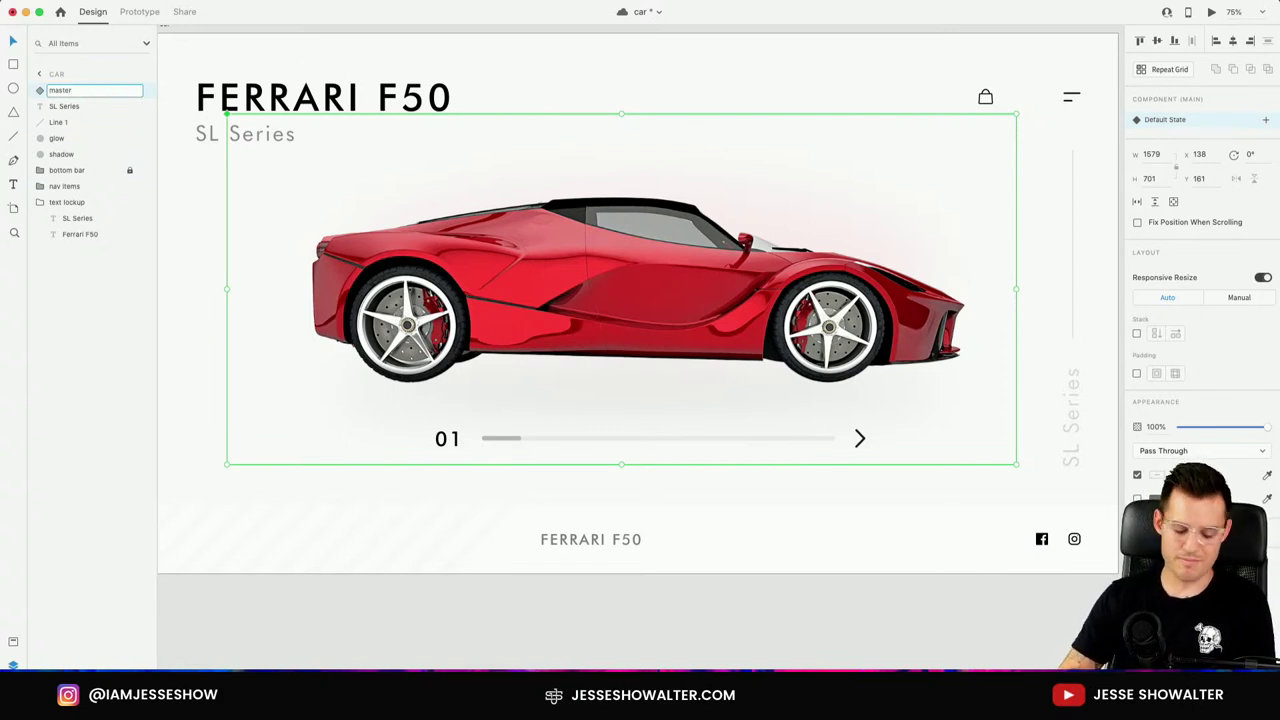
text( element)
key(Return)
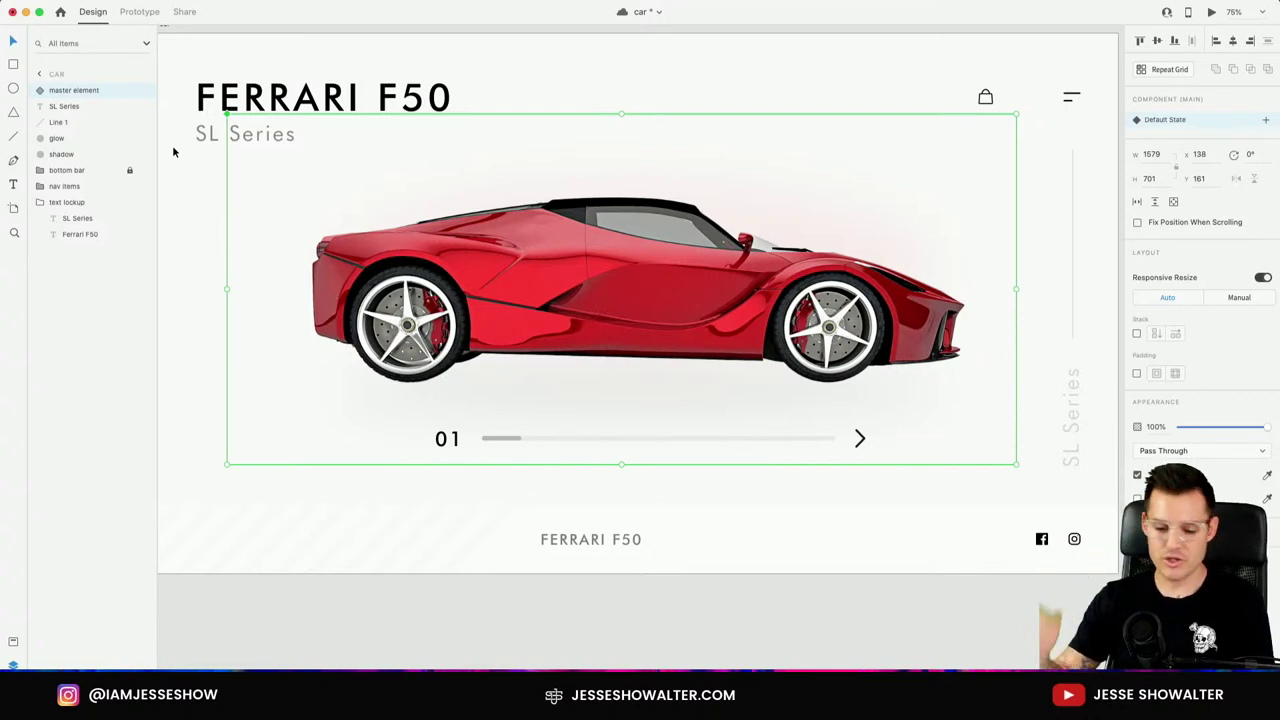
Add State 2 to the master element component and switch its nested car and master progress bar to State 2.
click(1266, 124)
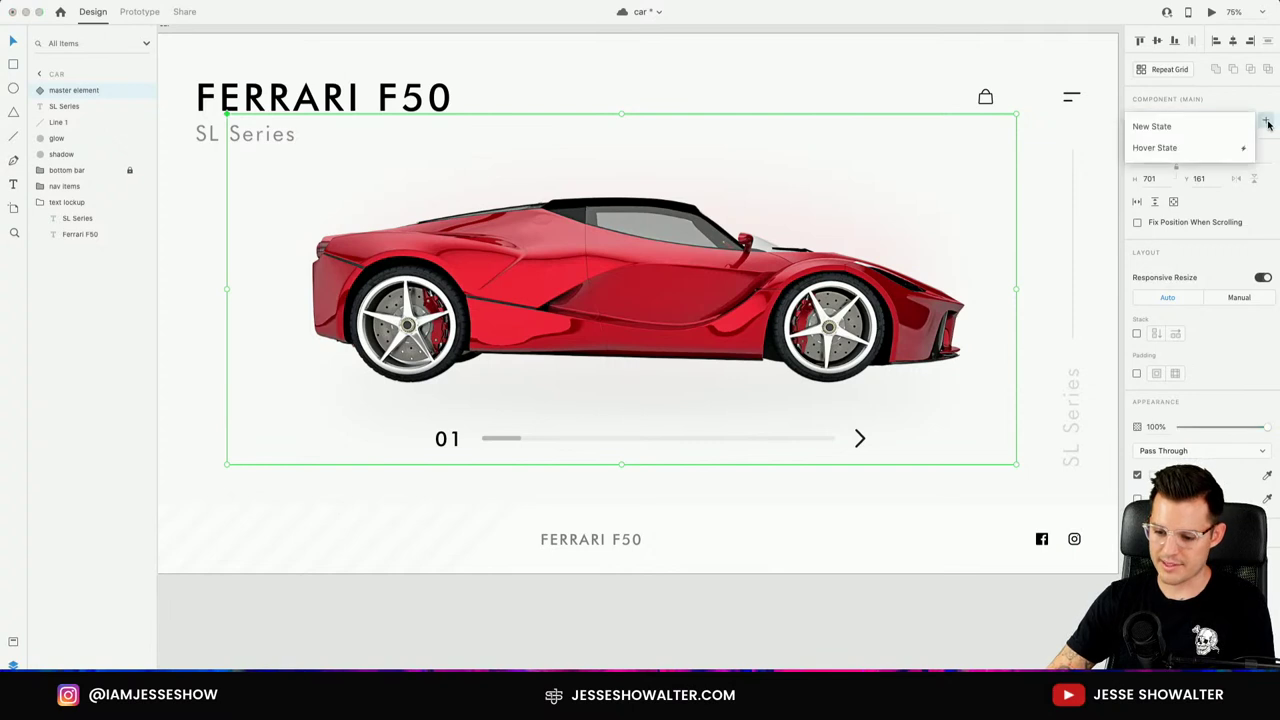
click(1198, 132)
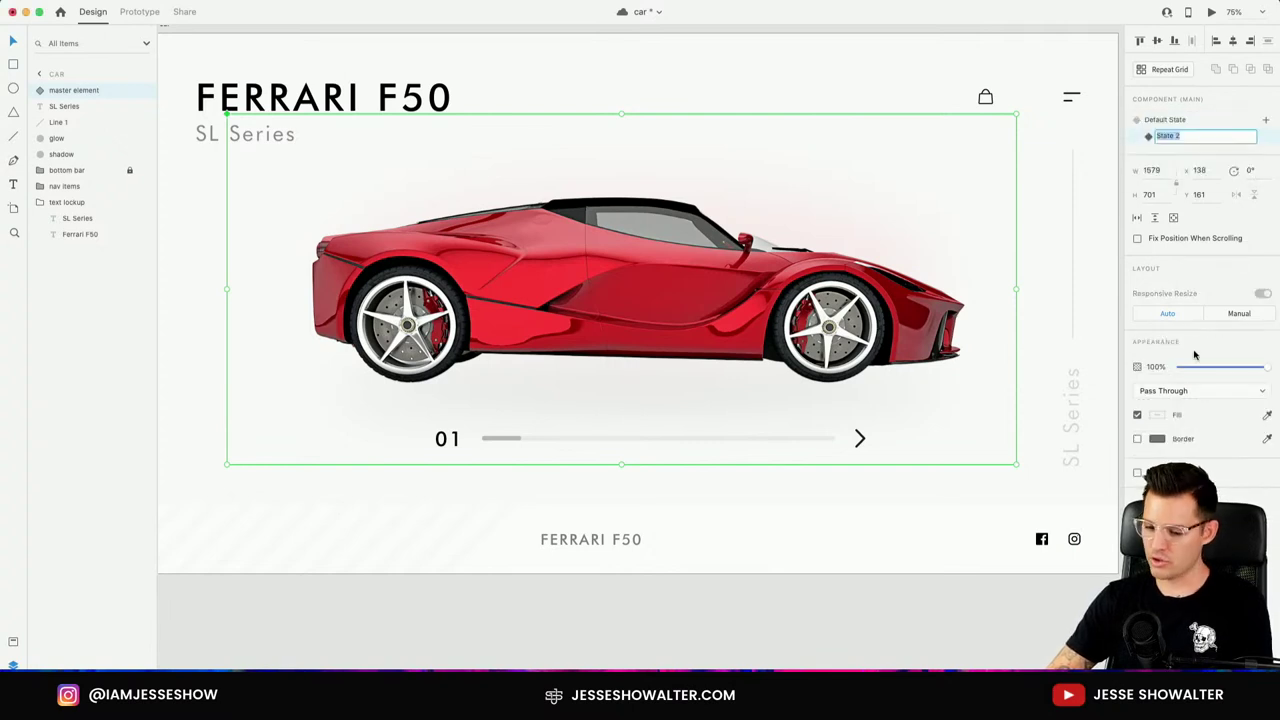
double_click(578, 266)
click(1174, 139)
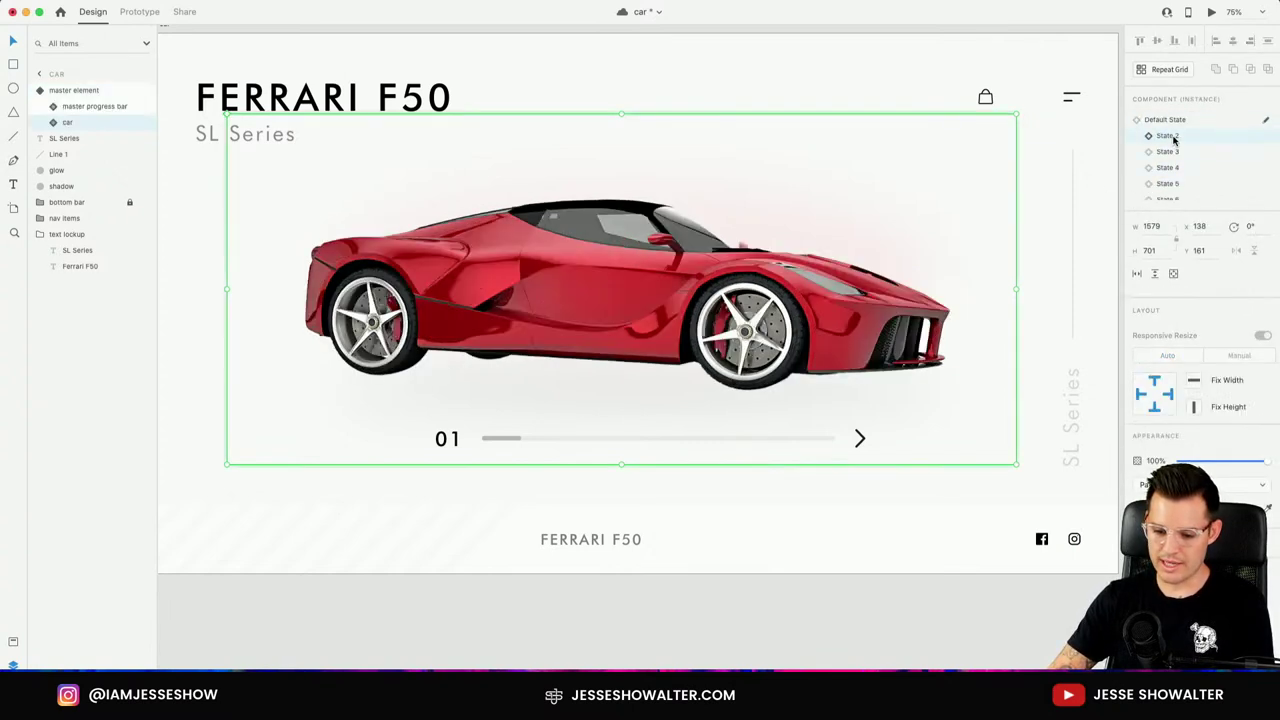
click(591, 441)
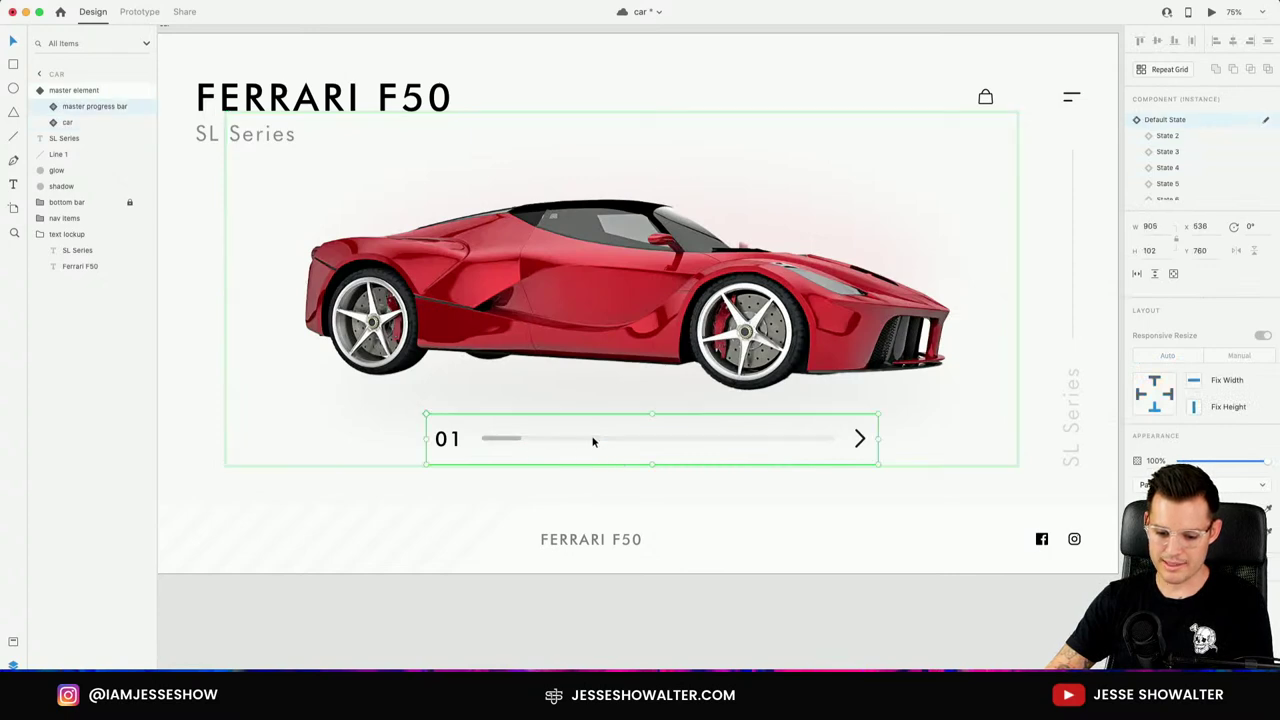
click(1174, 136)
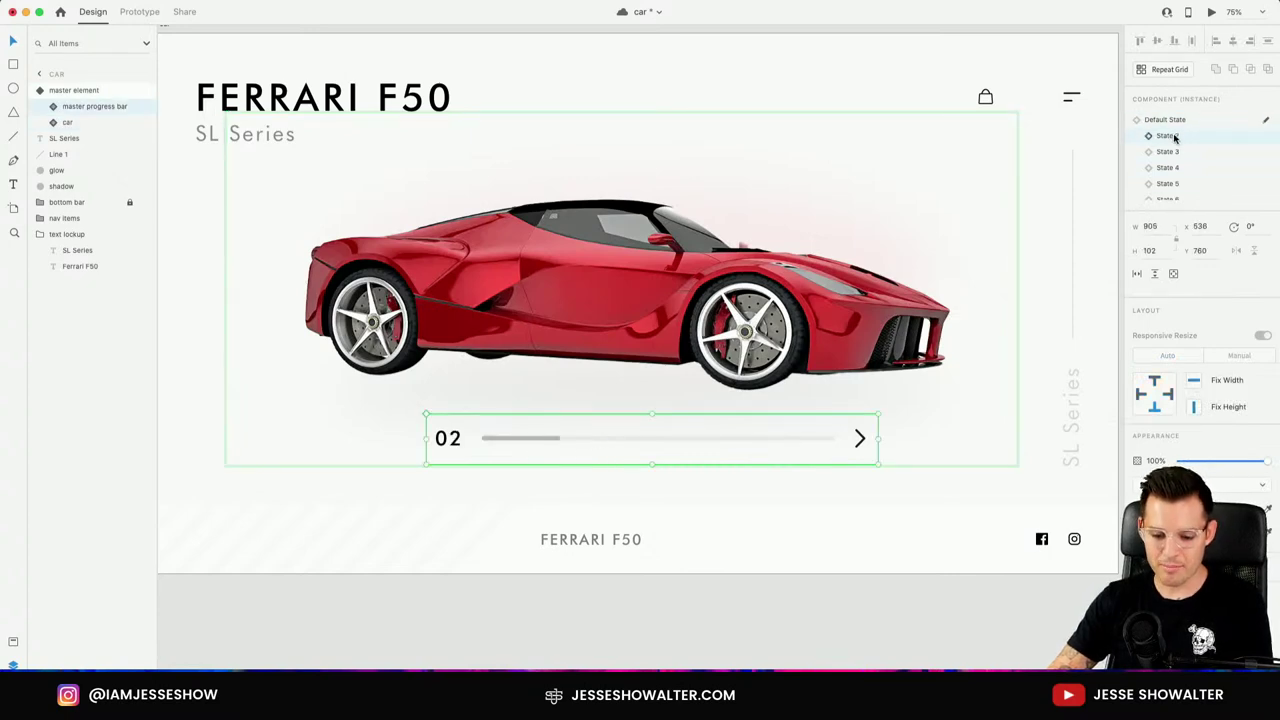
click(593, 618)
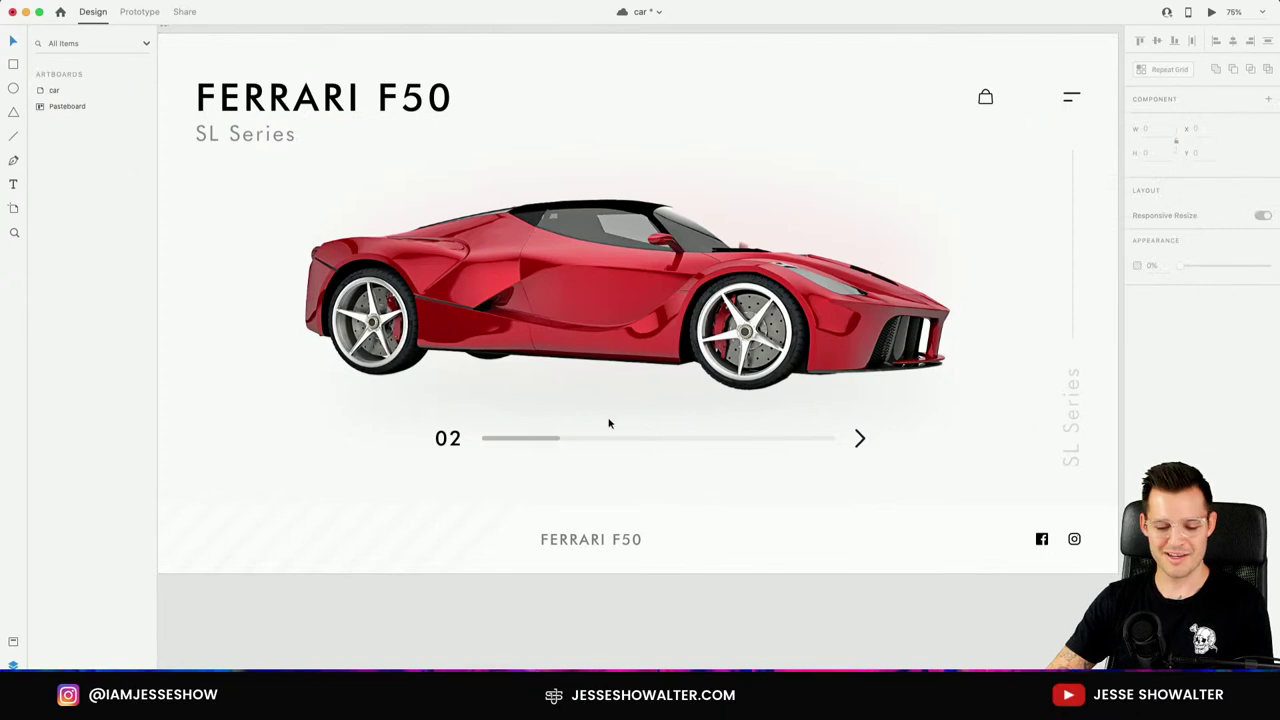
Add State 3 to the master element component and switch its nested car and master progress bar to State 3.
click(622, 318)
click(1265, 120)
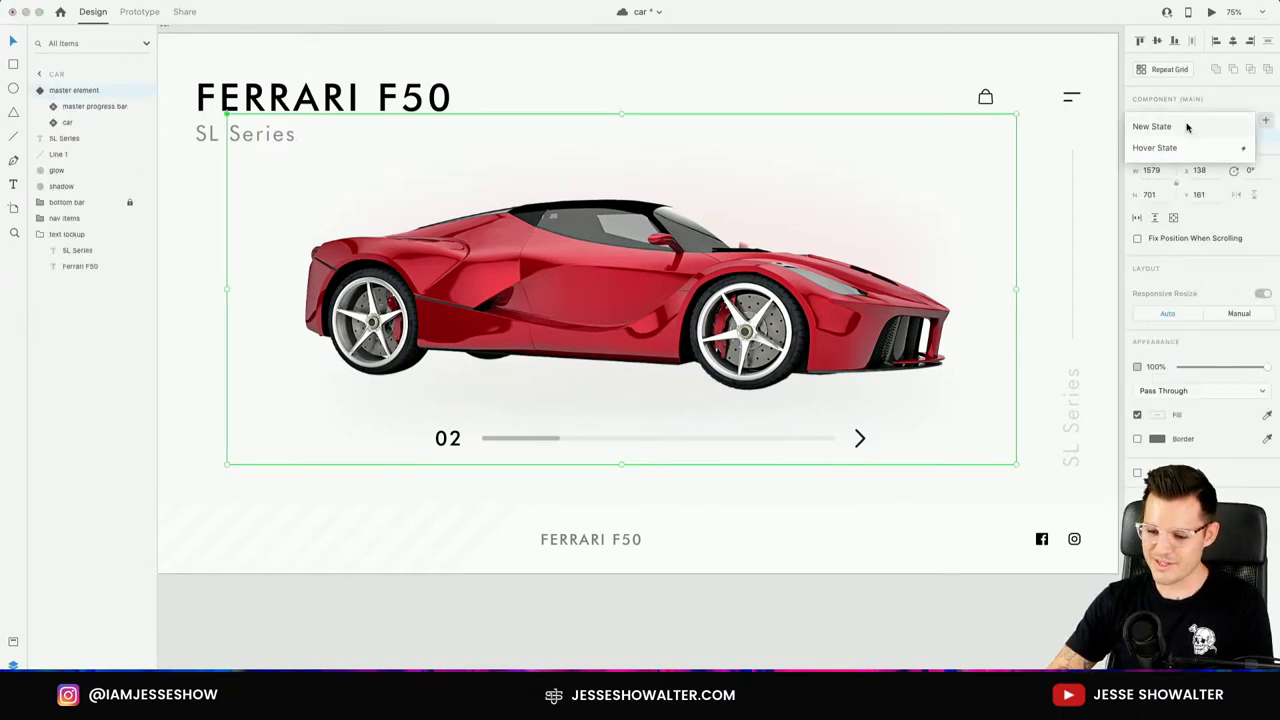
click(1190, 128)
click(1097, 403)
click(766, 310)
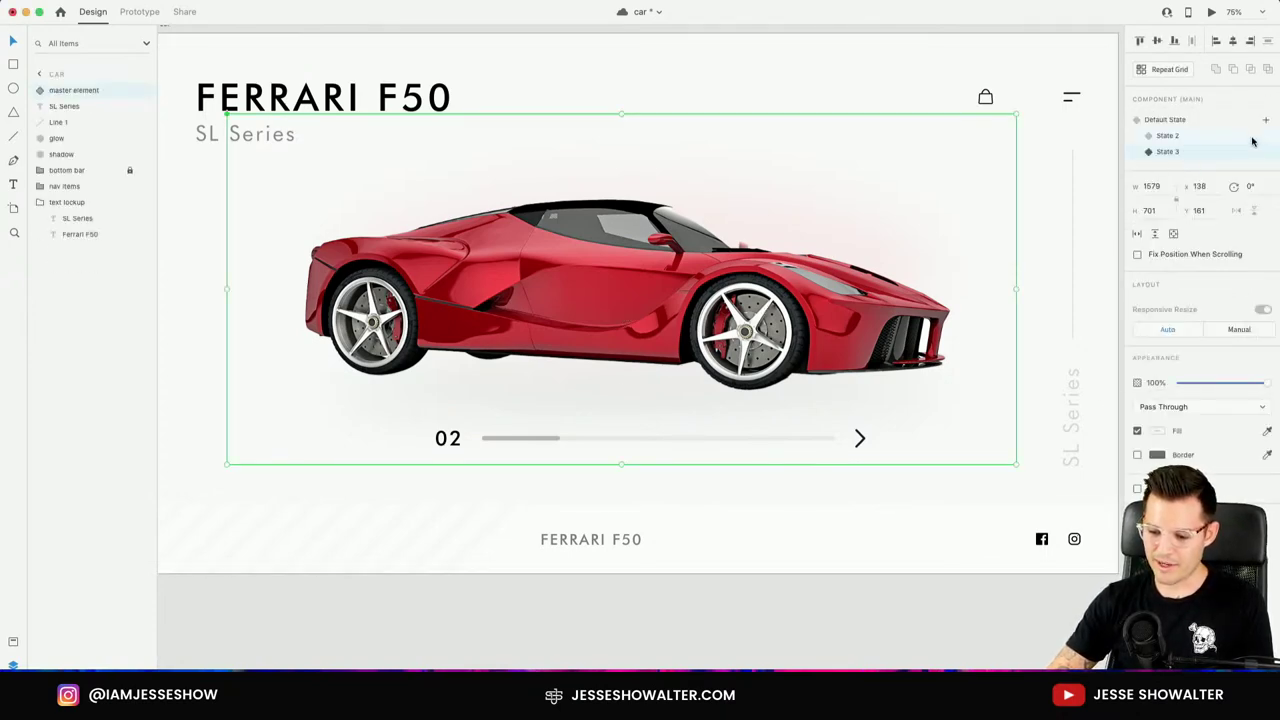
double_click(723, 287)
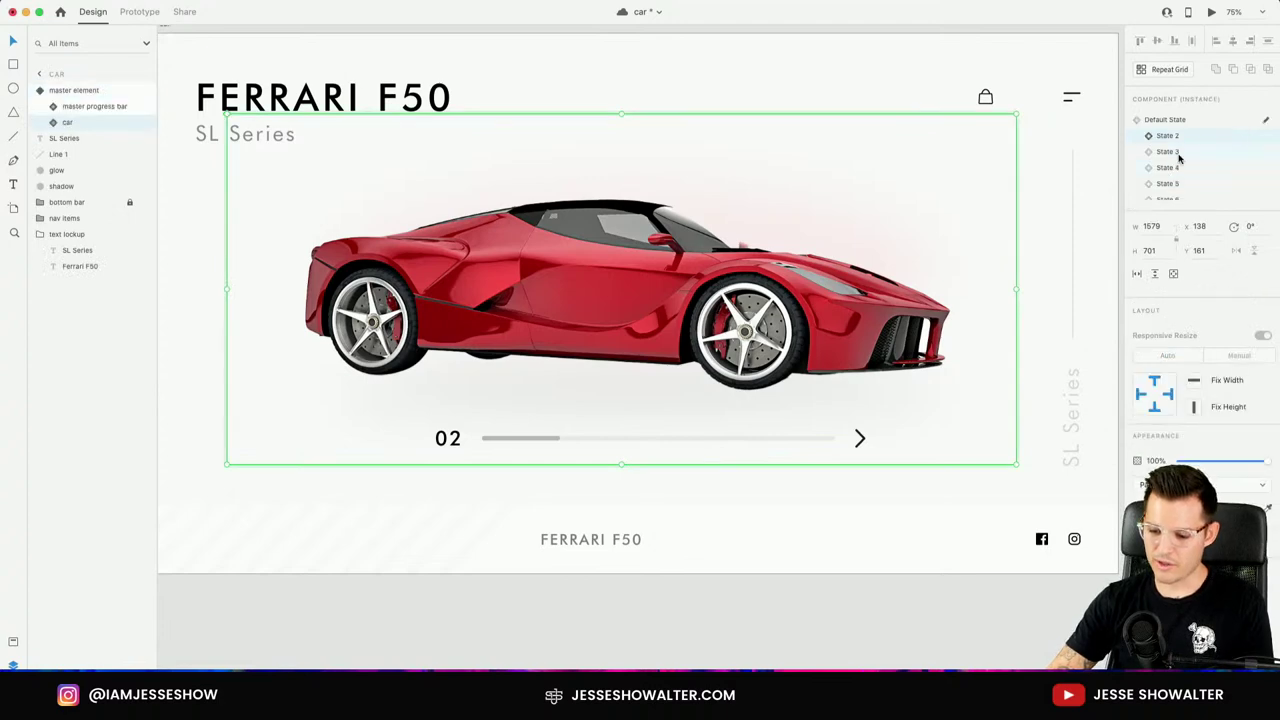
click(1167, 151)
click(645, 441)
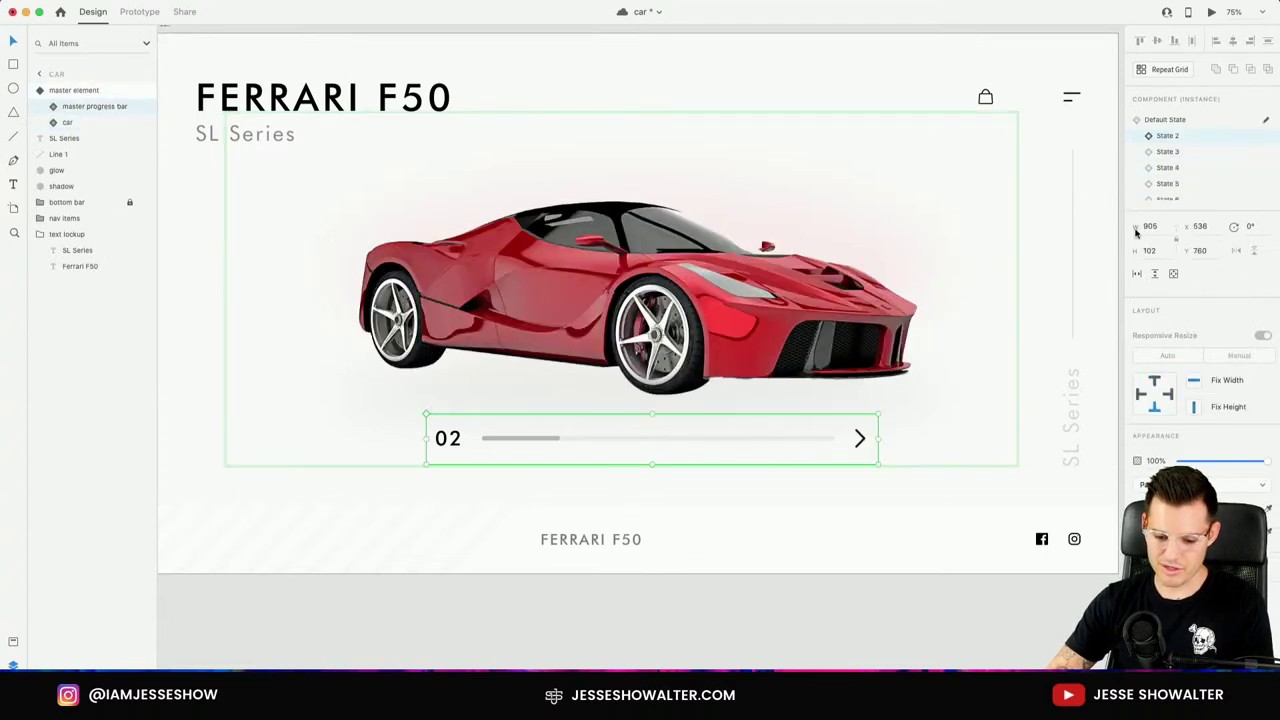
click(1196, 154)
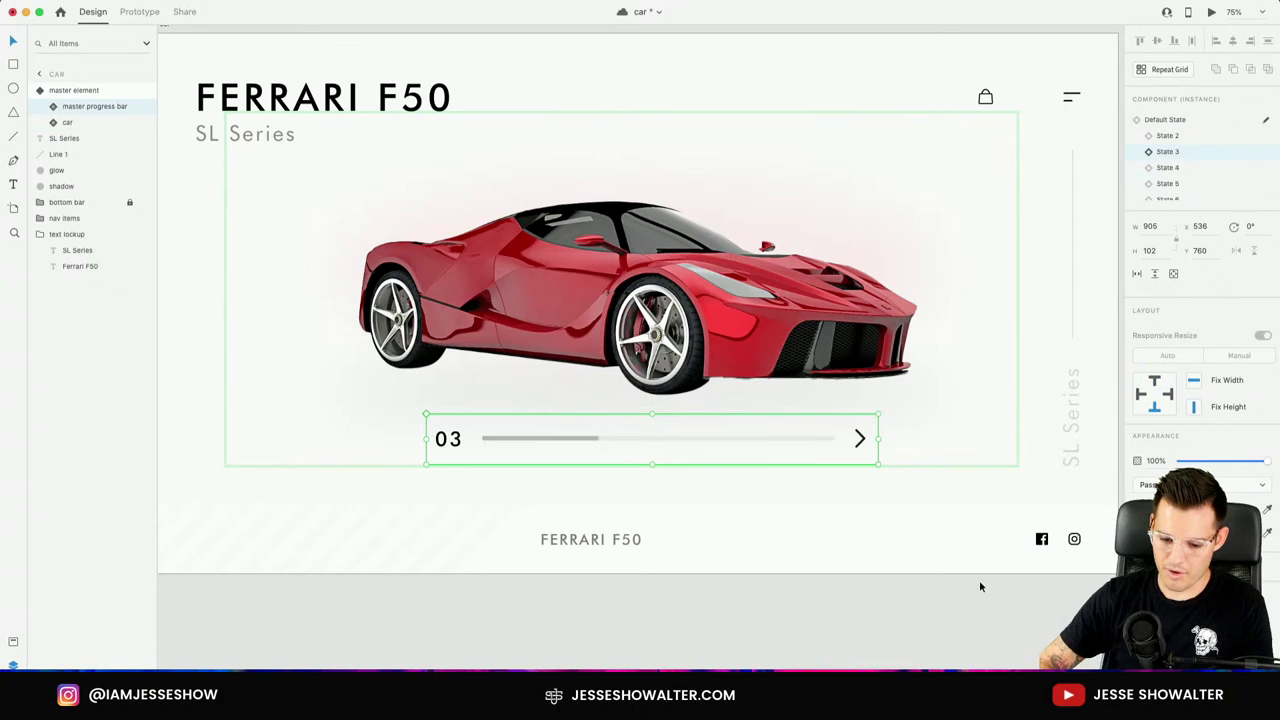
click(790, 323)
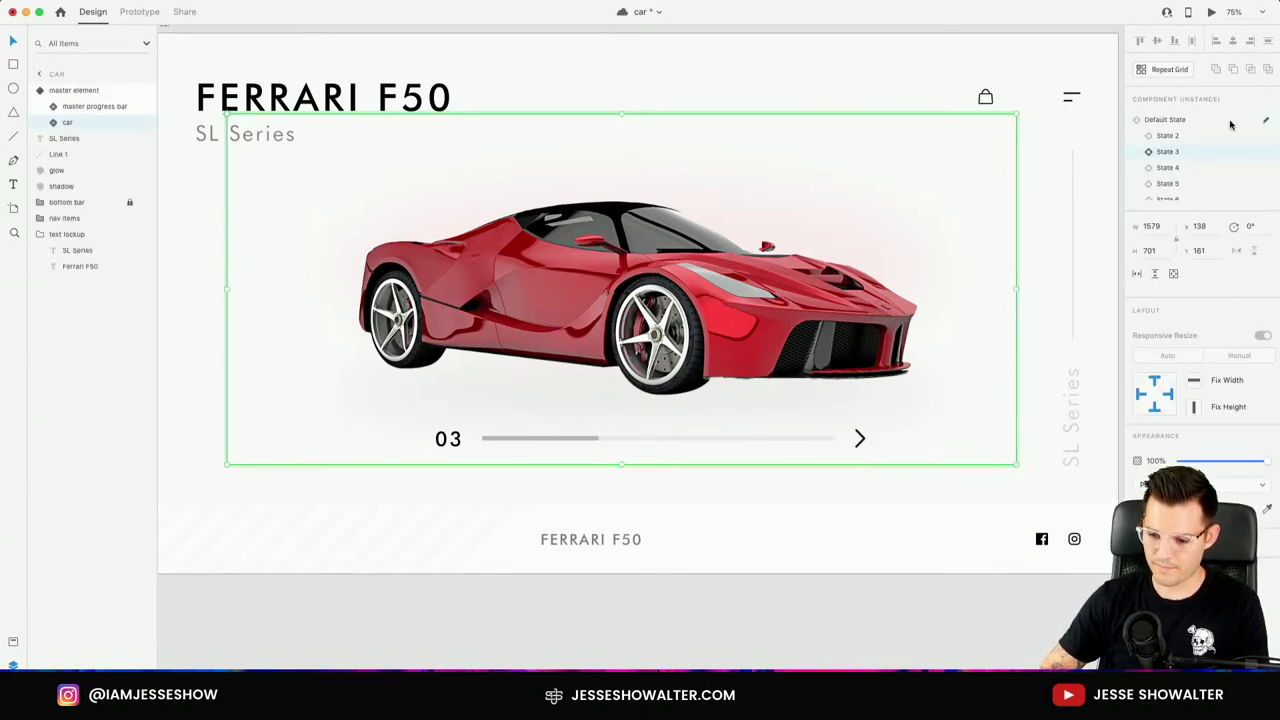
click(903, 603)
Add State 4 to the master element component and switch its nested car and master progress bar to State 4.
click(800, 300)
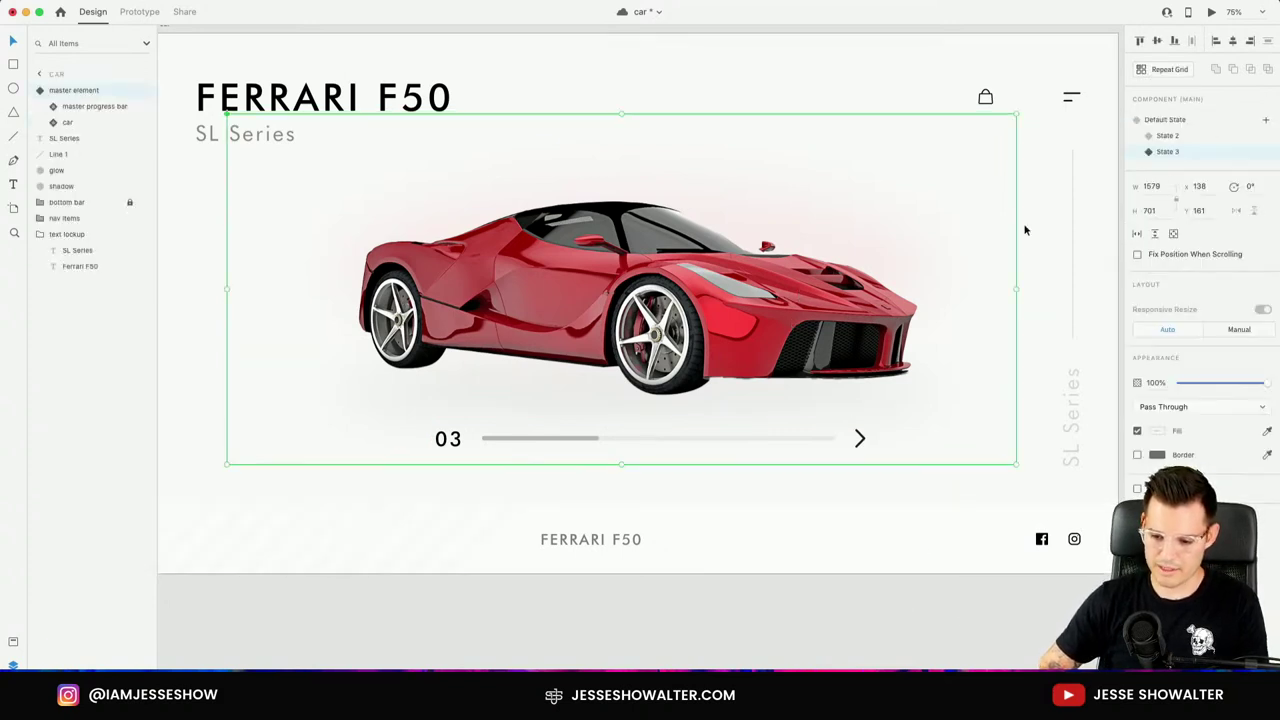
click(1267, 121)
click(1223, 126)
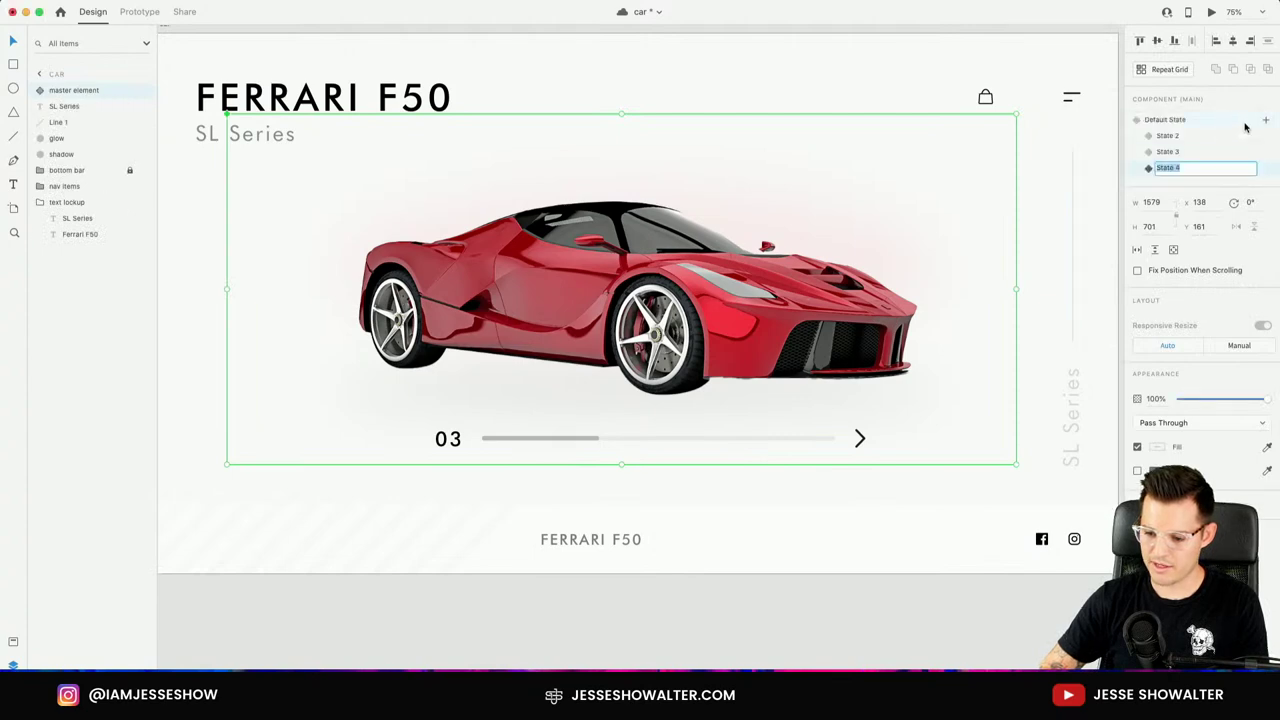
double_click(778, 314)
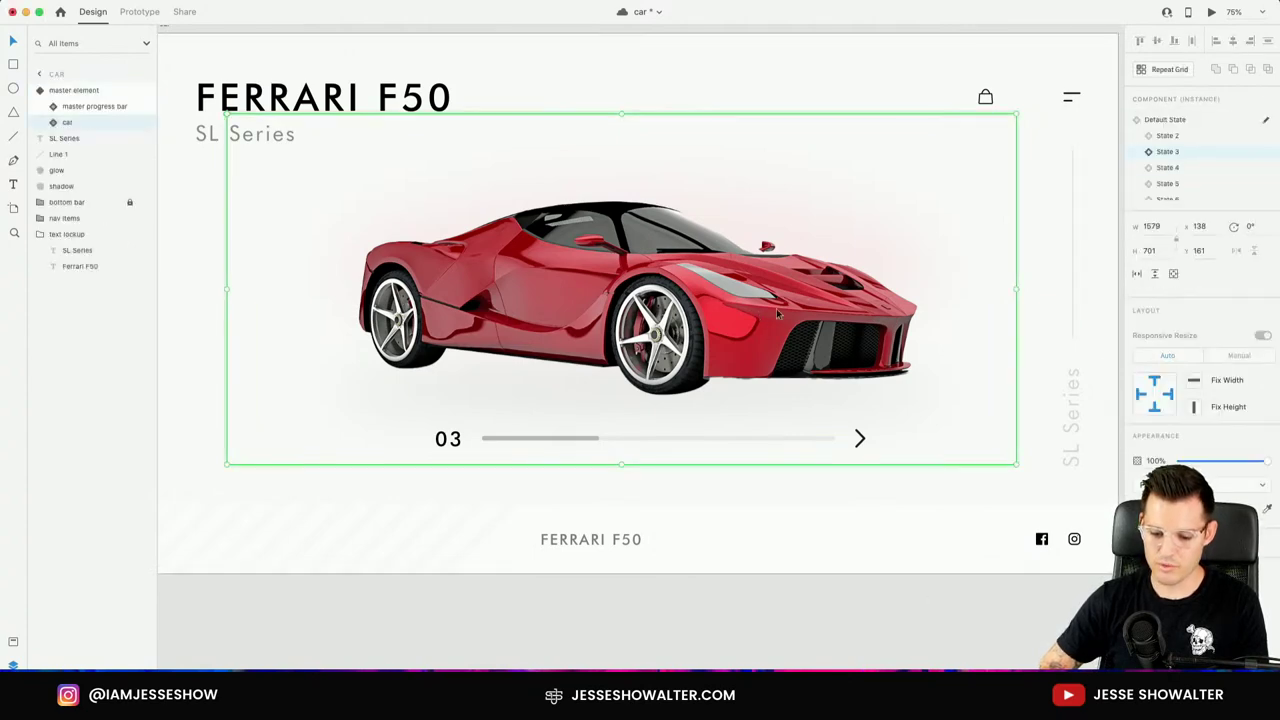
click(1188, 168)
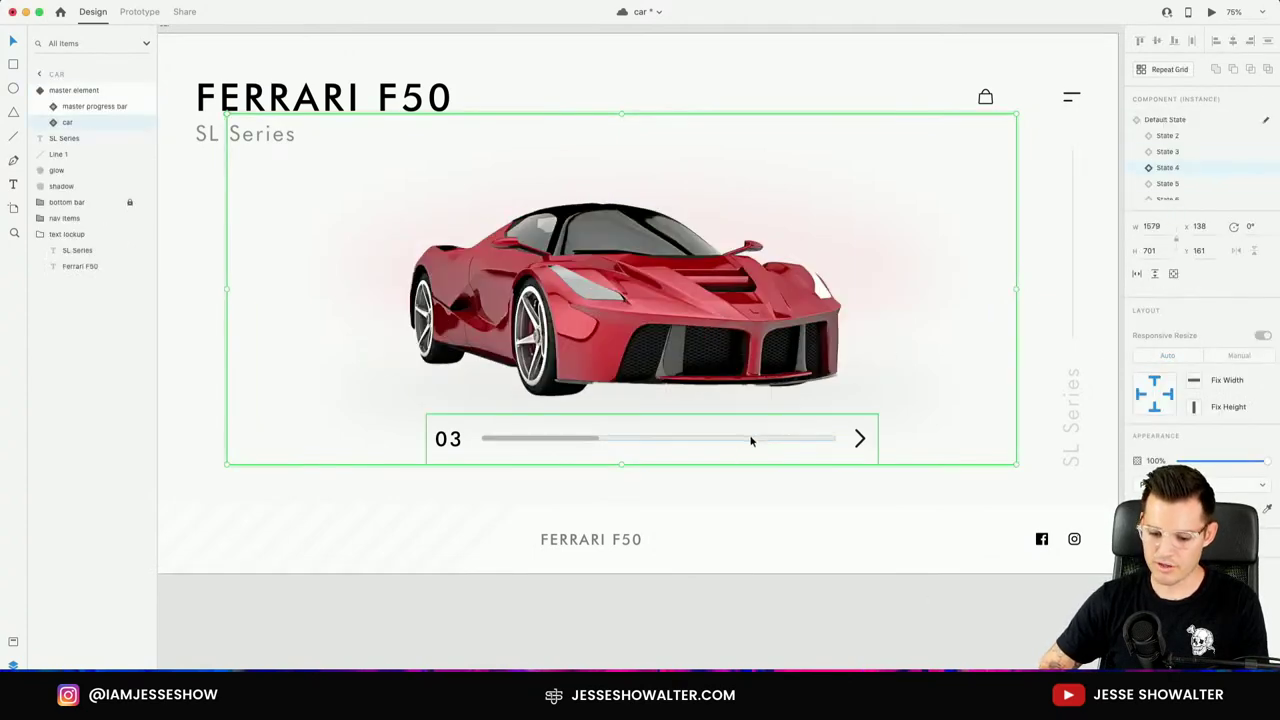
click(751, 437)
click(1203, 168)
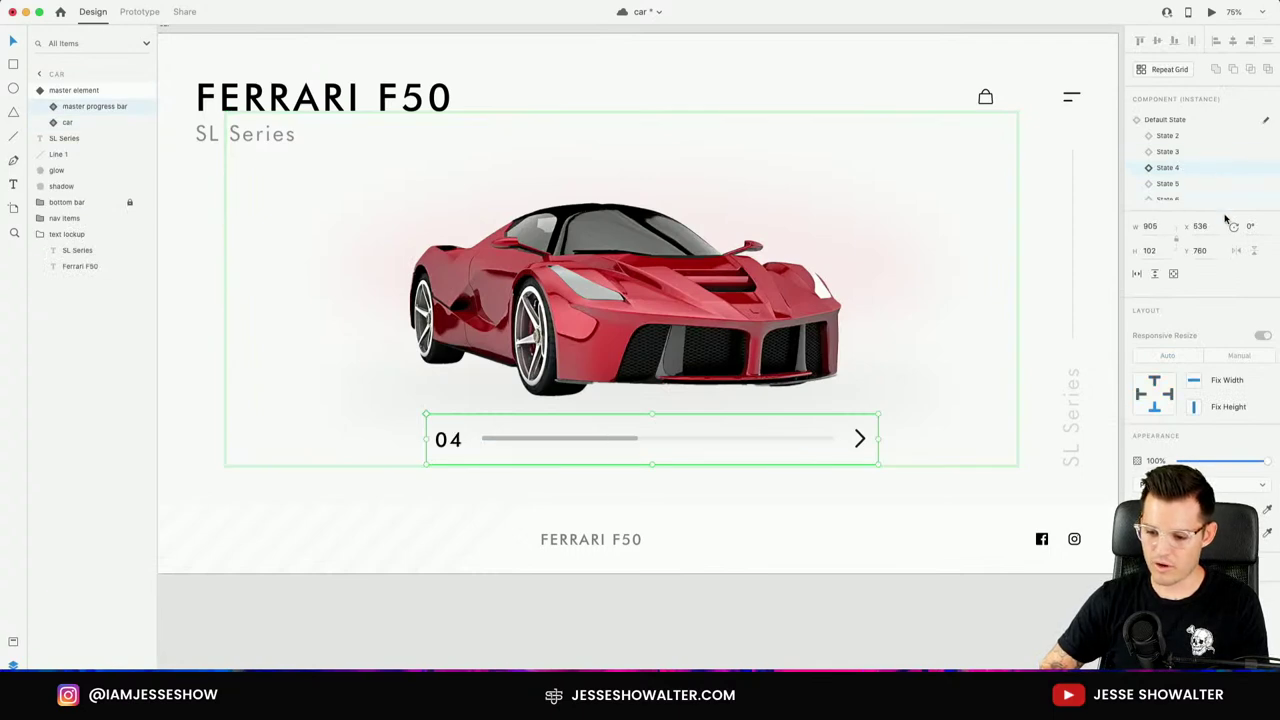
click(886, 583)
Return the master element to its default state and inspect its progress bar's interaction wiring in prototype mode before returning to design mode.
click(739, 327)
click(1205, 121)
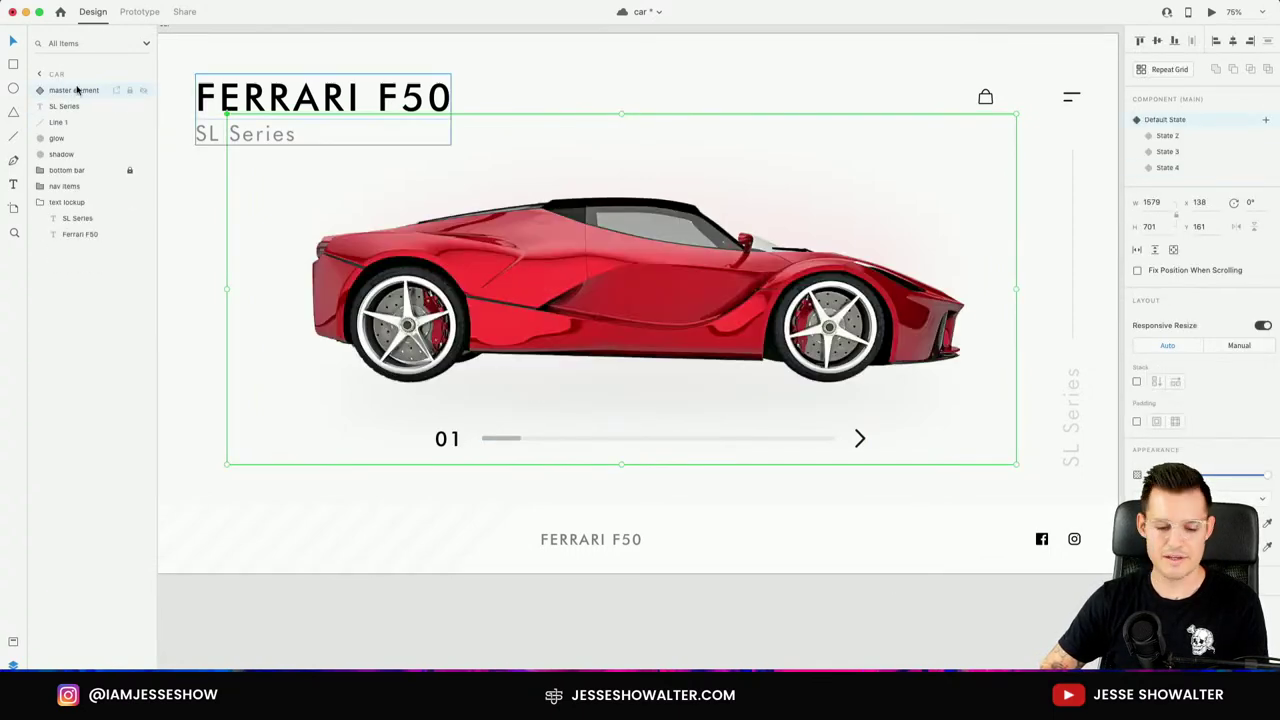
click(140, 12)
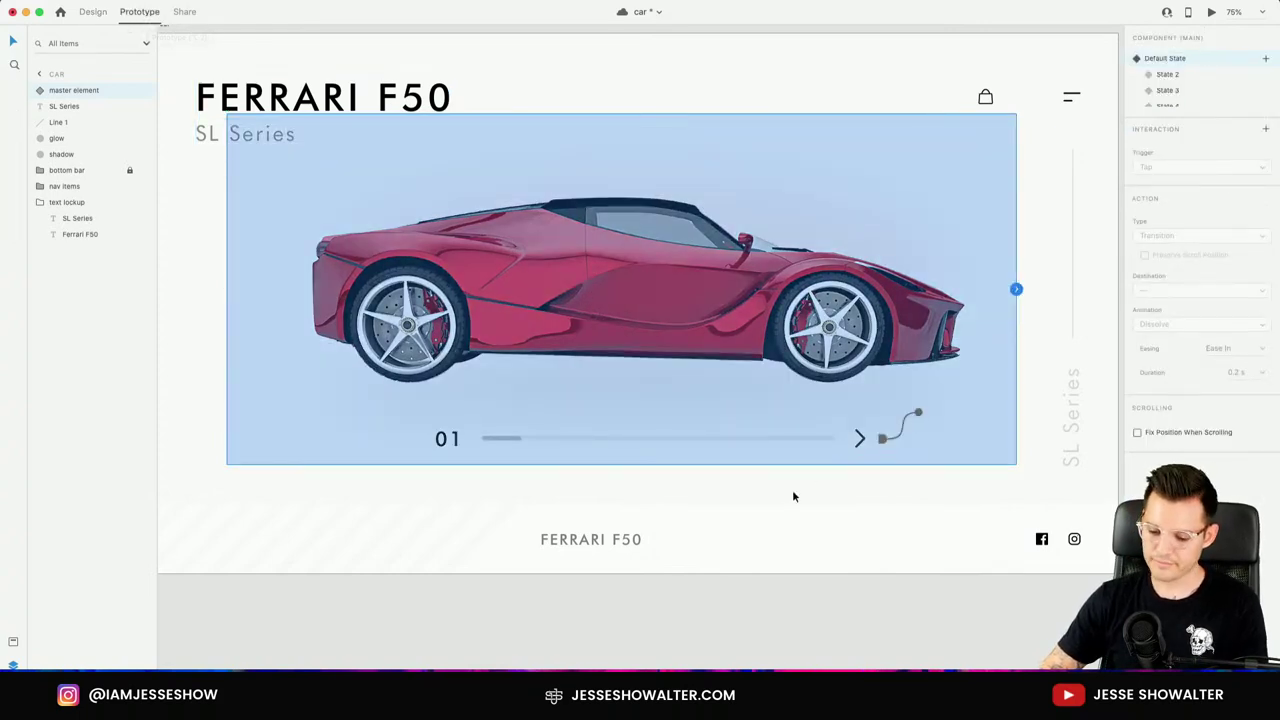
double_click(818, 438)
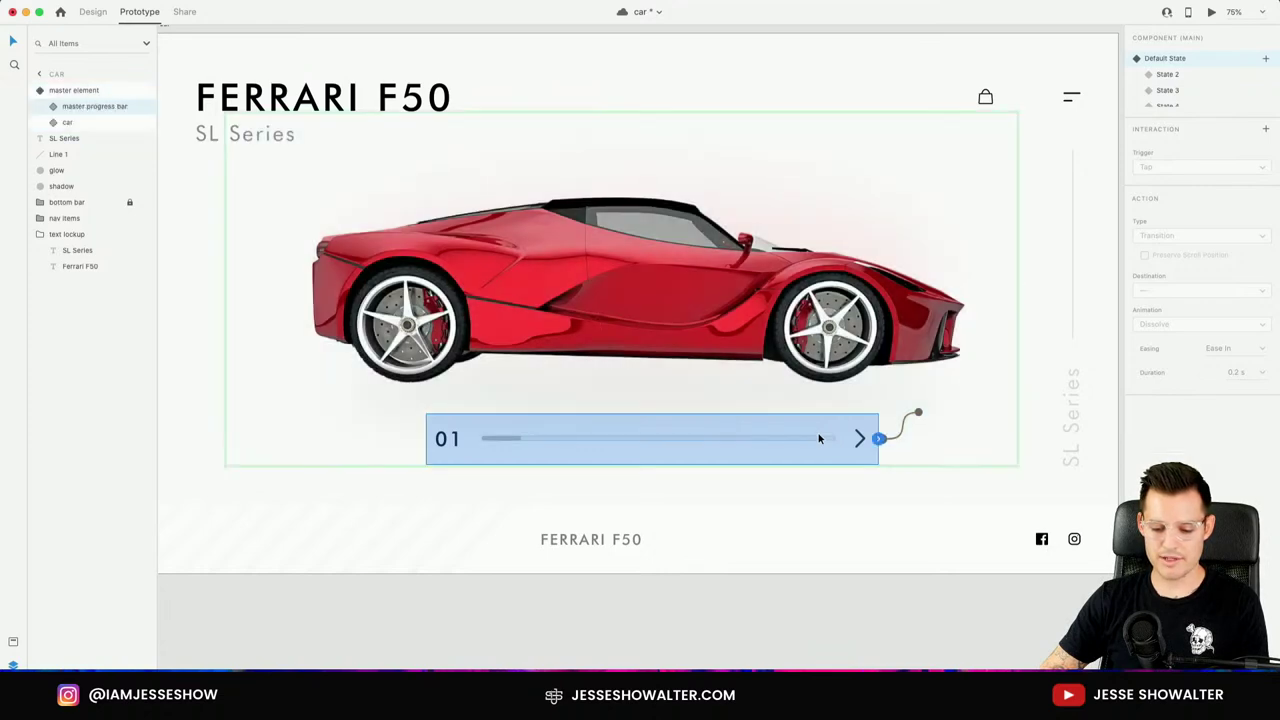
click(100, 12)
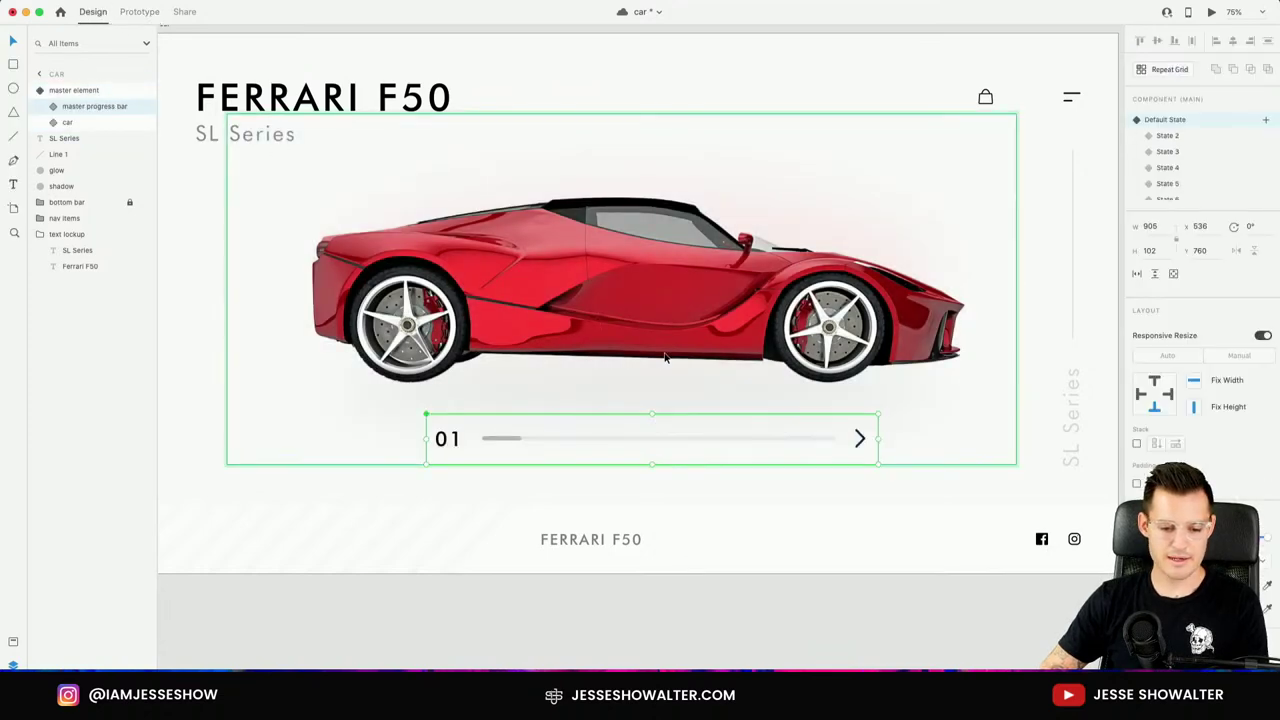
Cut the tap rectangle over the arrow out of the nested master progress bar.
double_click(770, 435)
key(Escape)
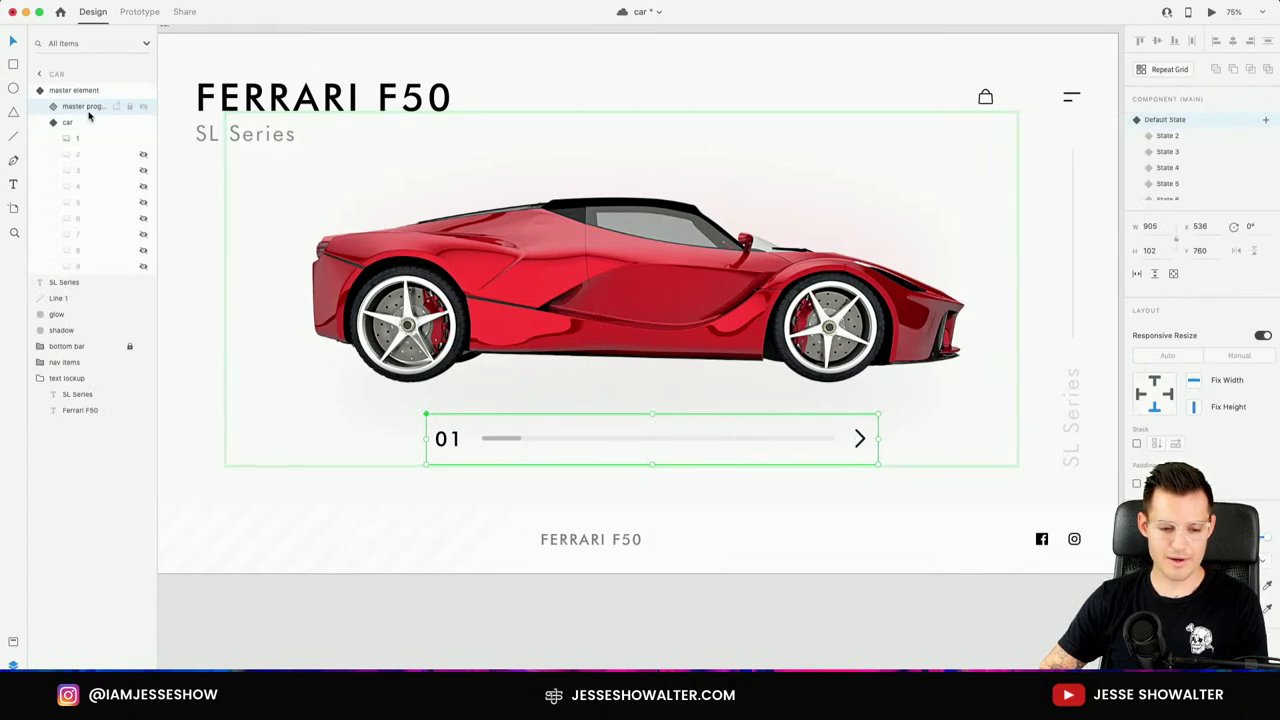
double_click(733, 438)
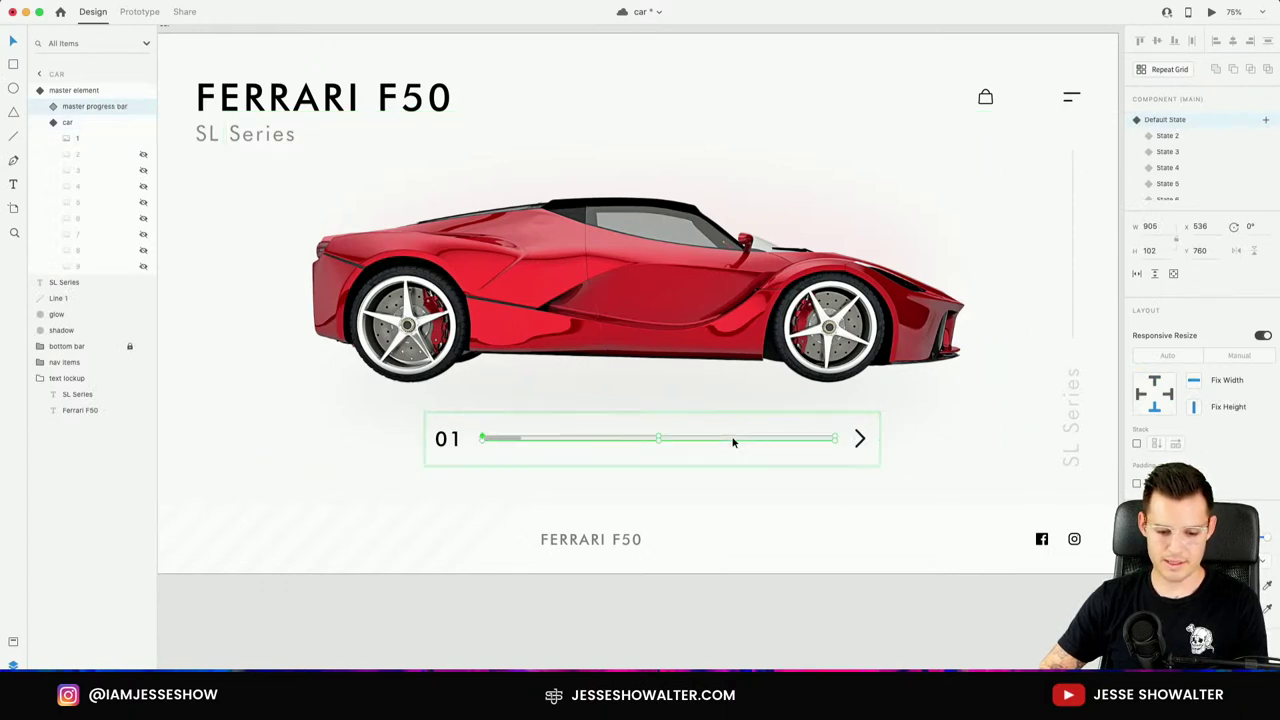
click(59, 170)
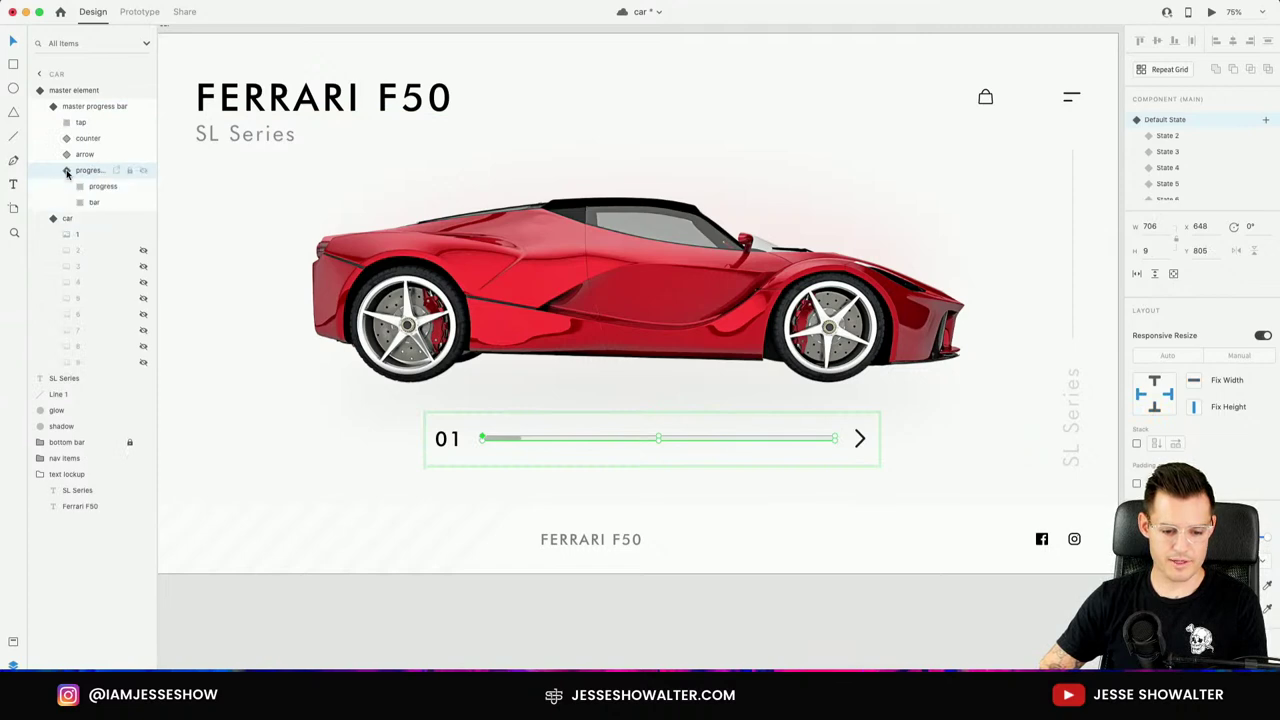
click(95, 187)
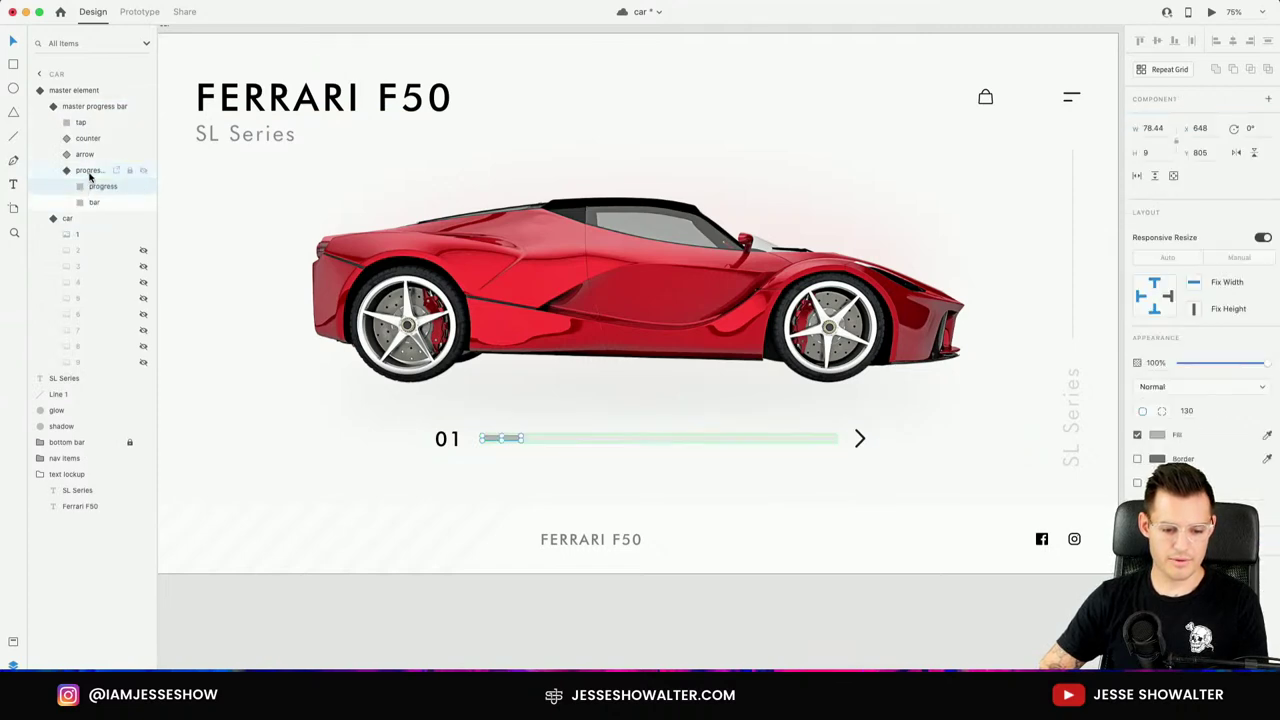
click(92, 170)
click(95, 123)
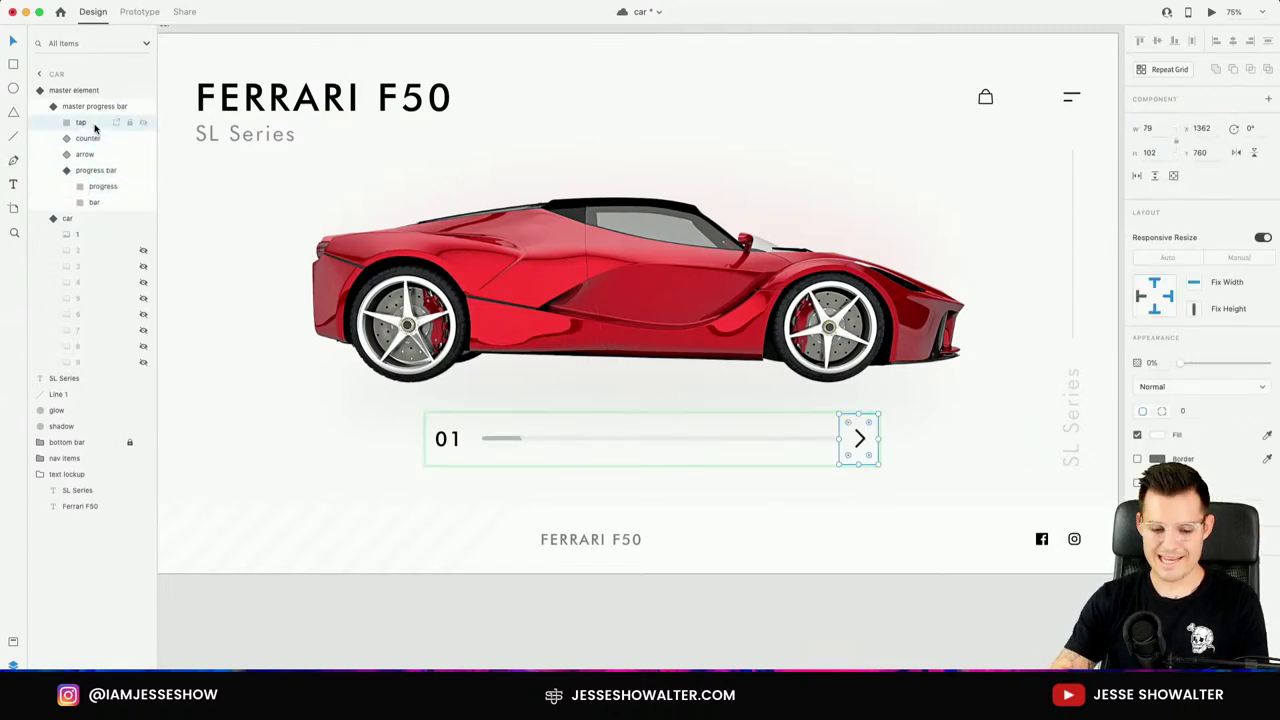
key(Escape)
key(Escape)
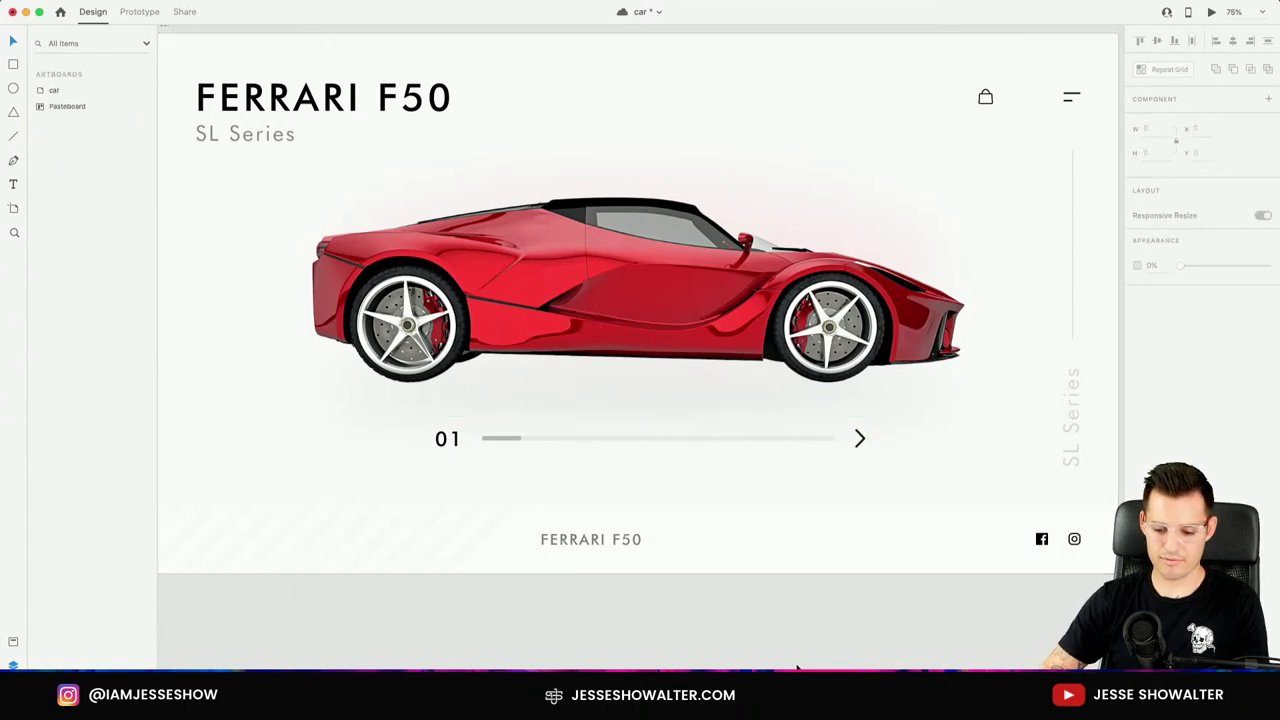
Paste the tap rectangle directly inside the master element, above the master progress bar and car.
click(697, 277)
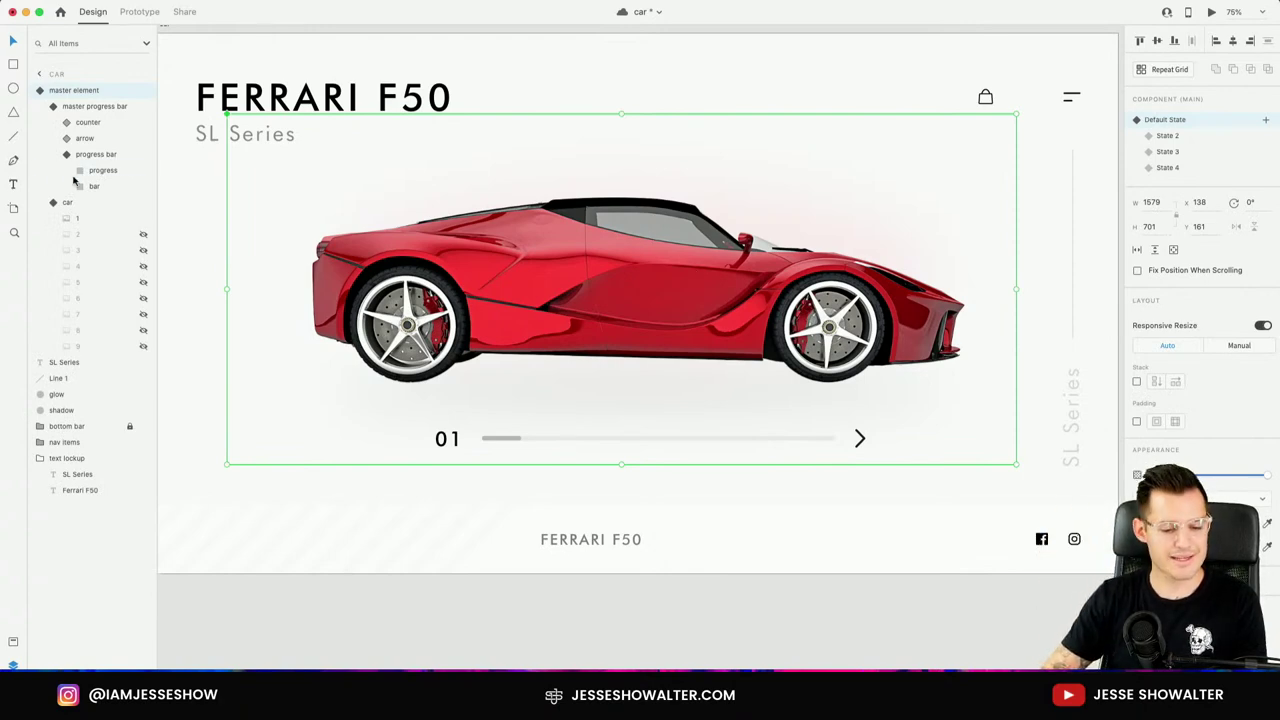
click(53, 202)
click(53, 106)
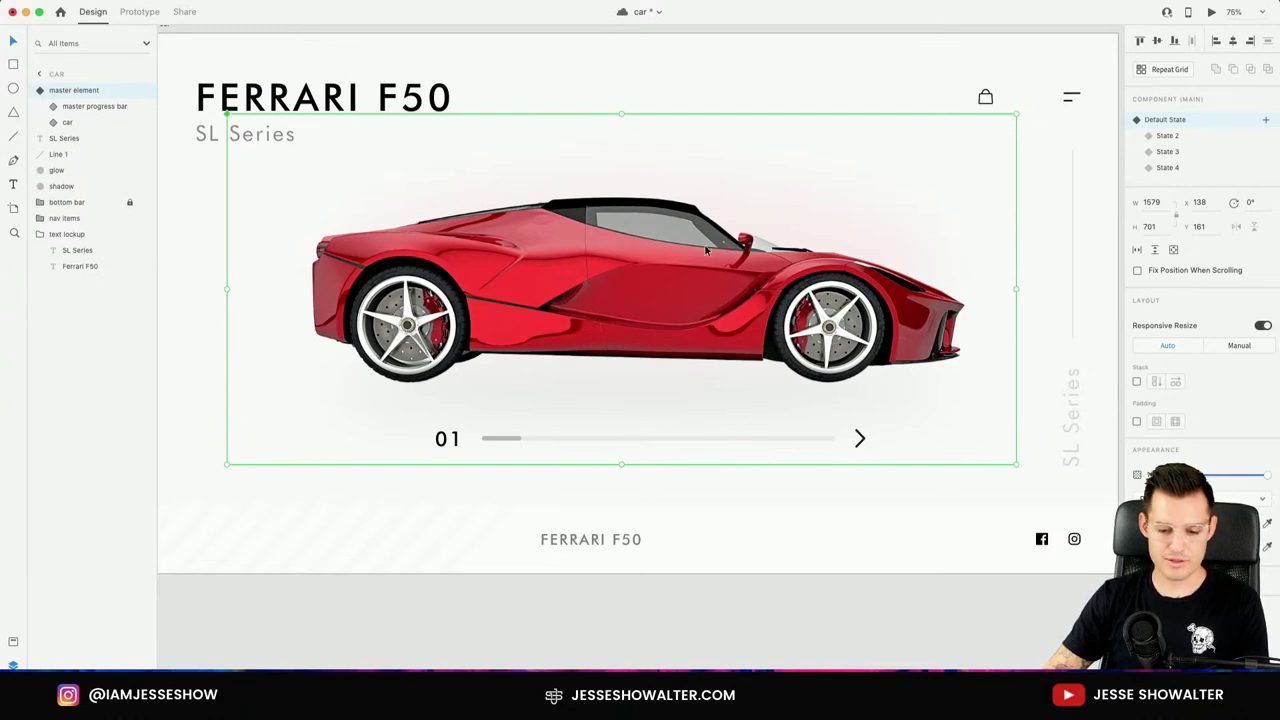
click(103, 106)
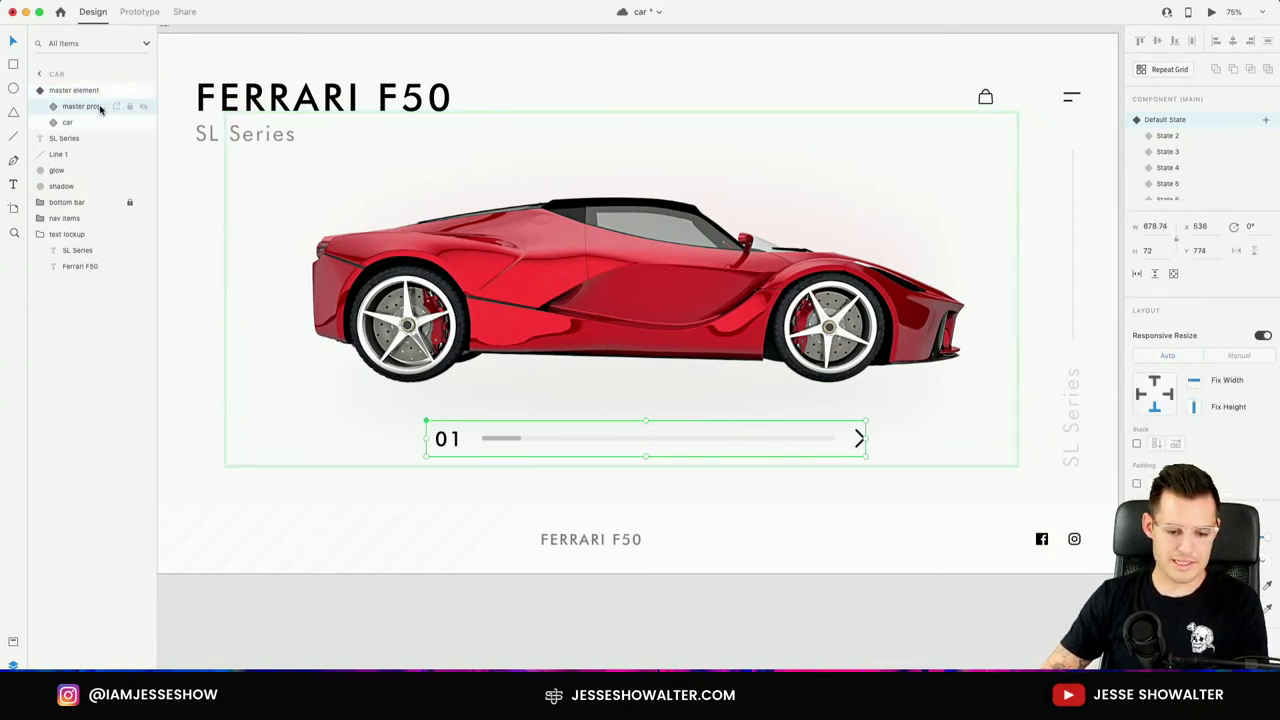
double_click(860, 438)
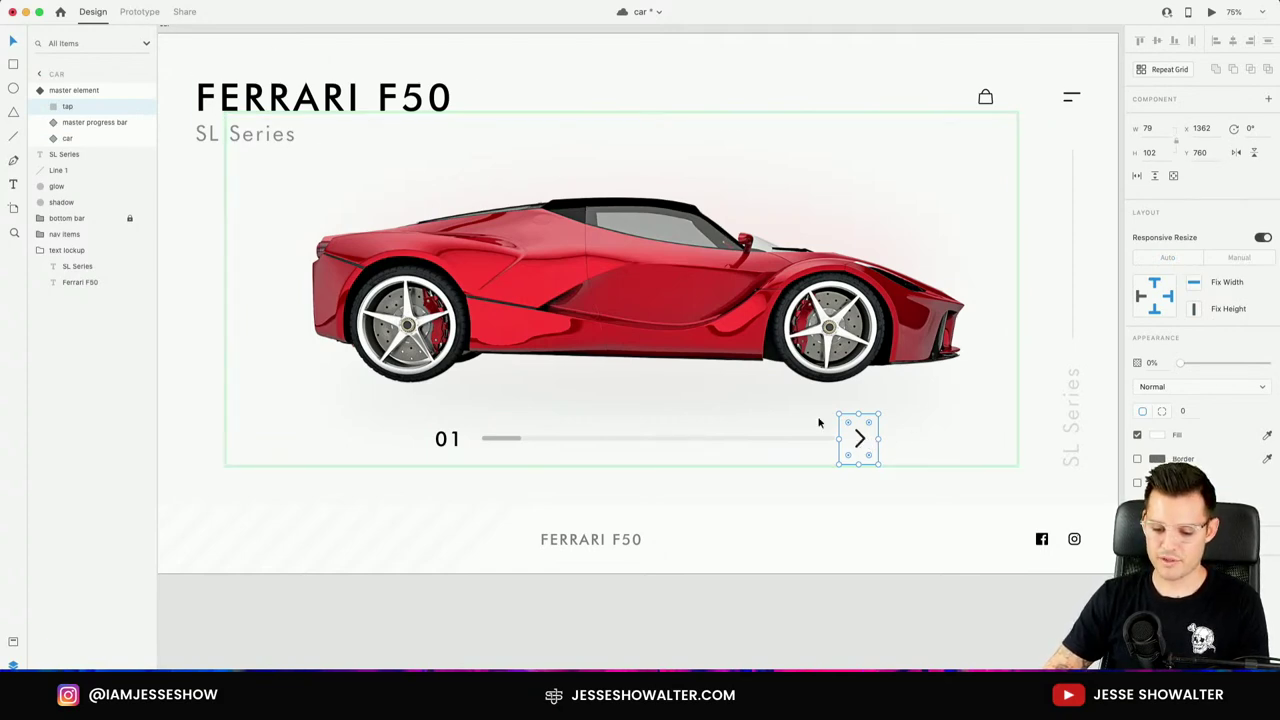
Check the master element's State 2 for the tap rectangle.
click(98, 91)
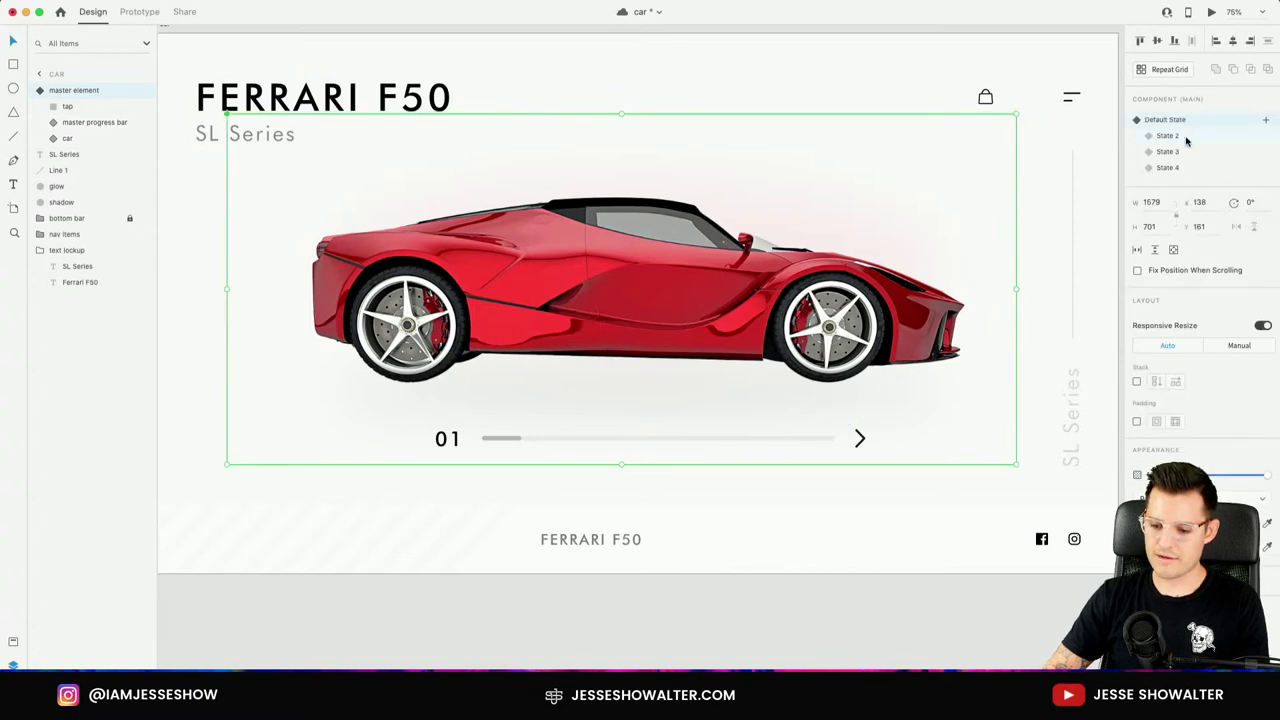
click(1186, 136)
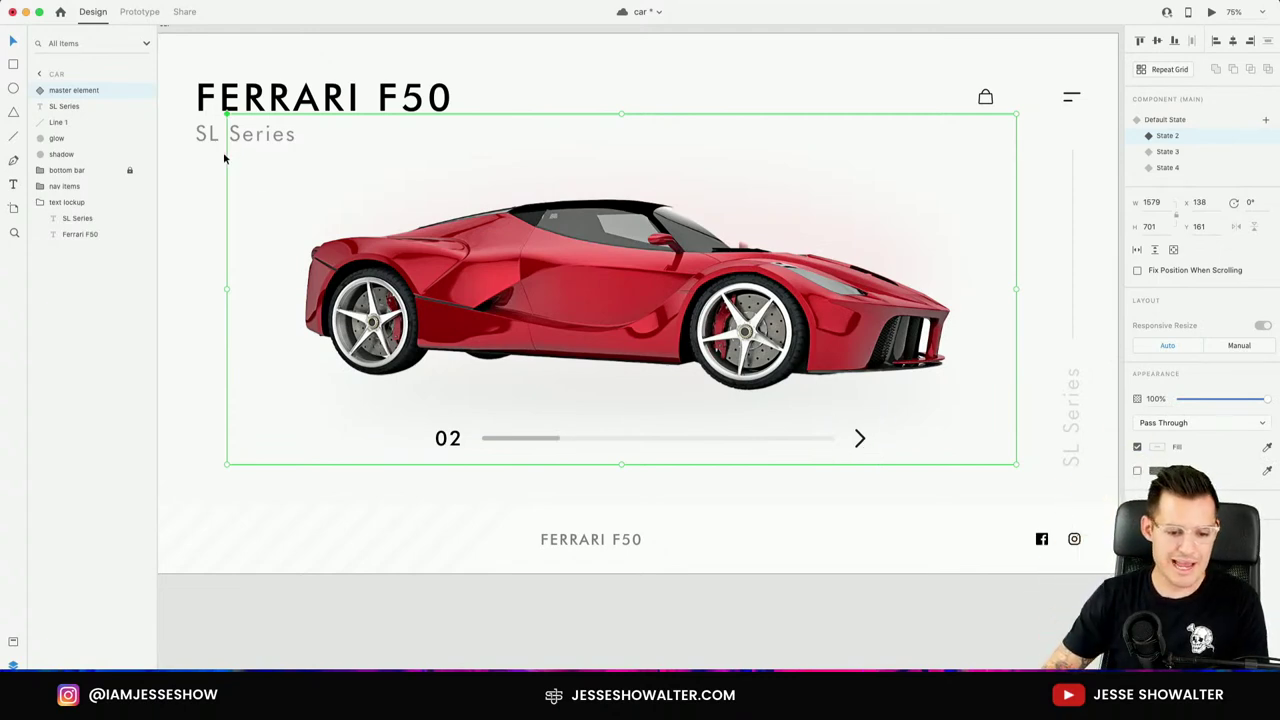
click(74, 106)
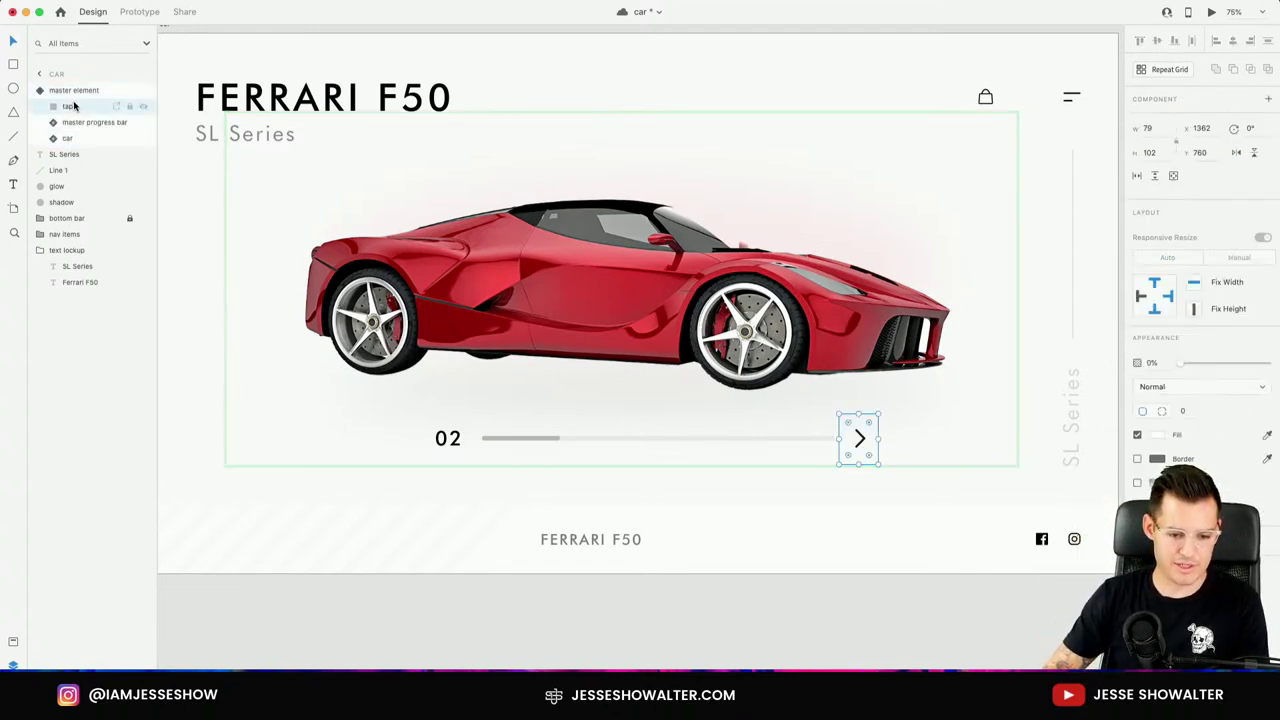
Try adding a test ellipse about 576 by 372 over the car in State 2 and compare State 3.
key(e)
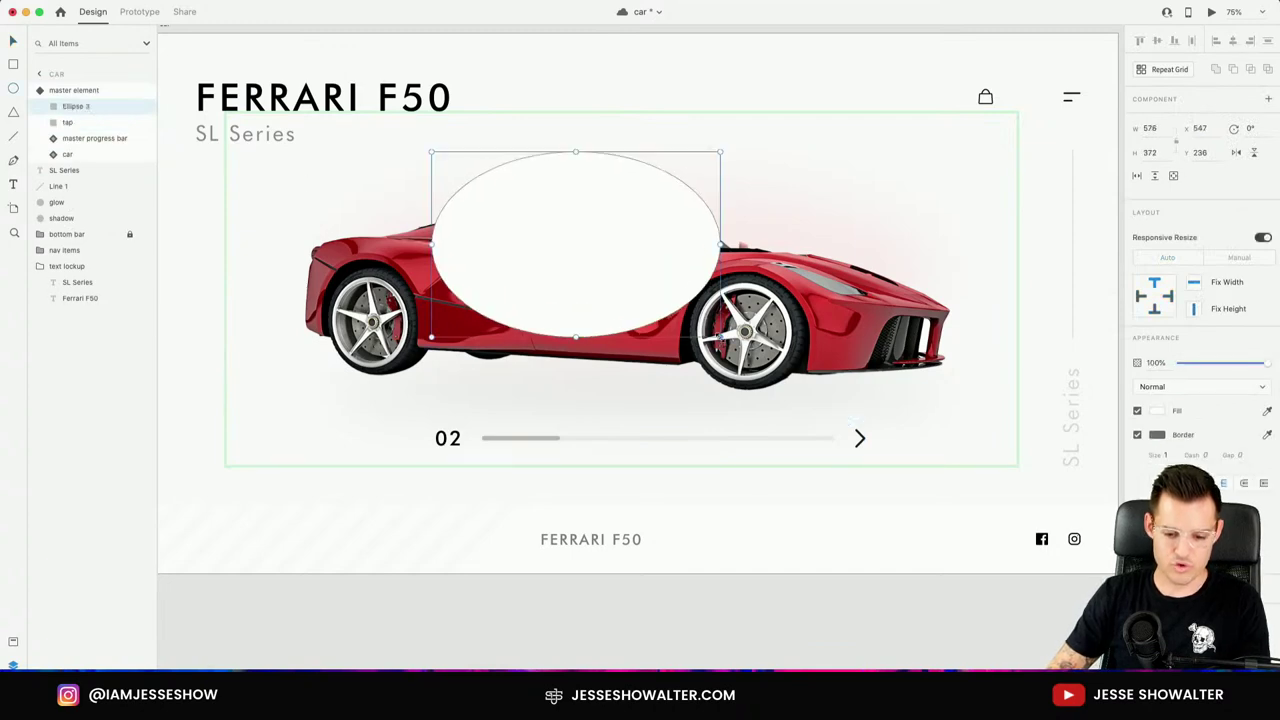
drag(575, 245, 720, 338)
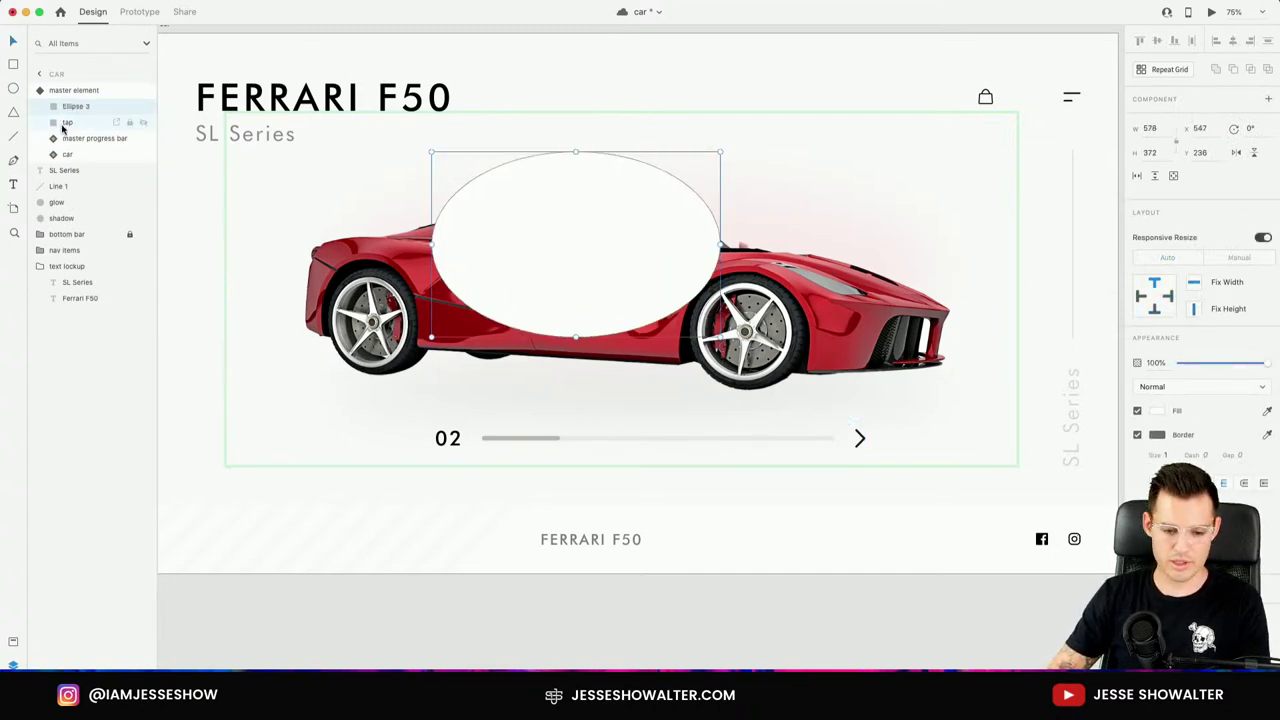
click(76, 90)
click(1190, 155)
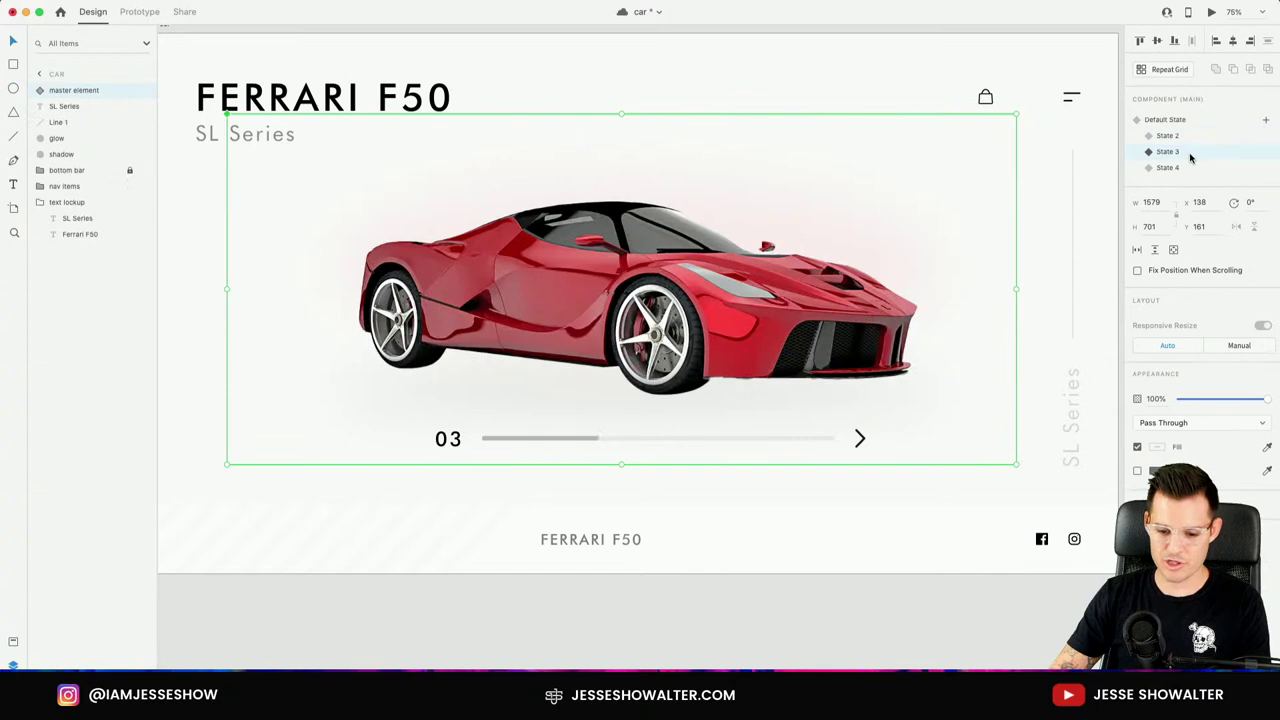
click(39, 91)
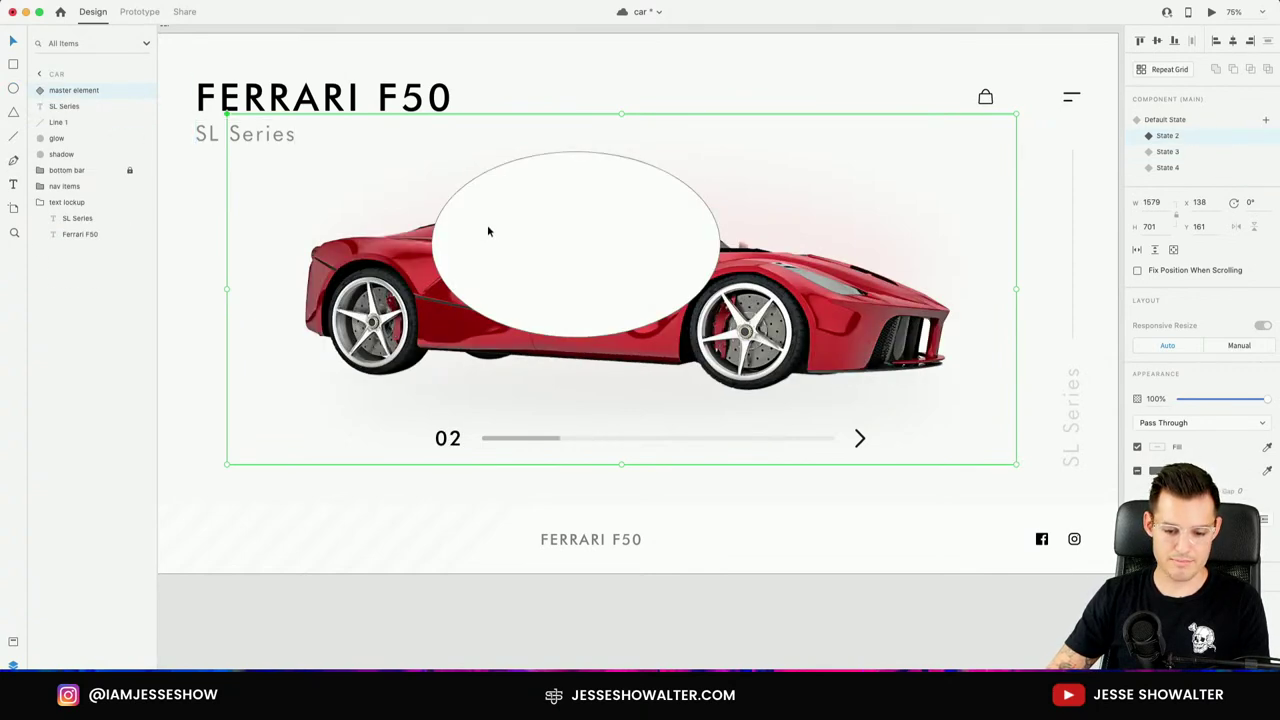
double_click(505, 228)
key(Delete)
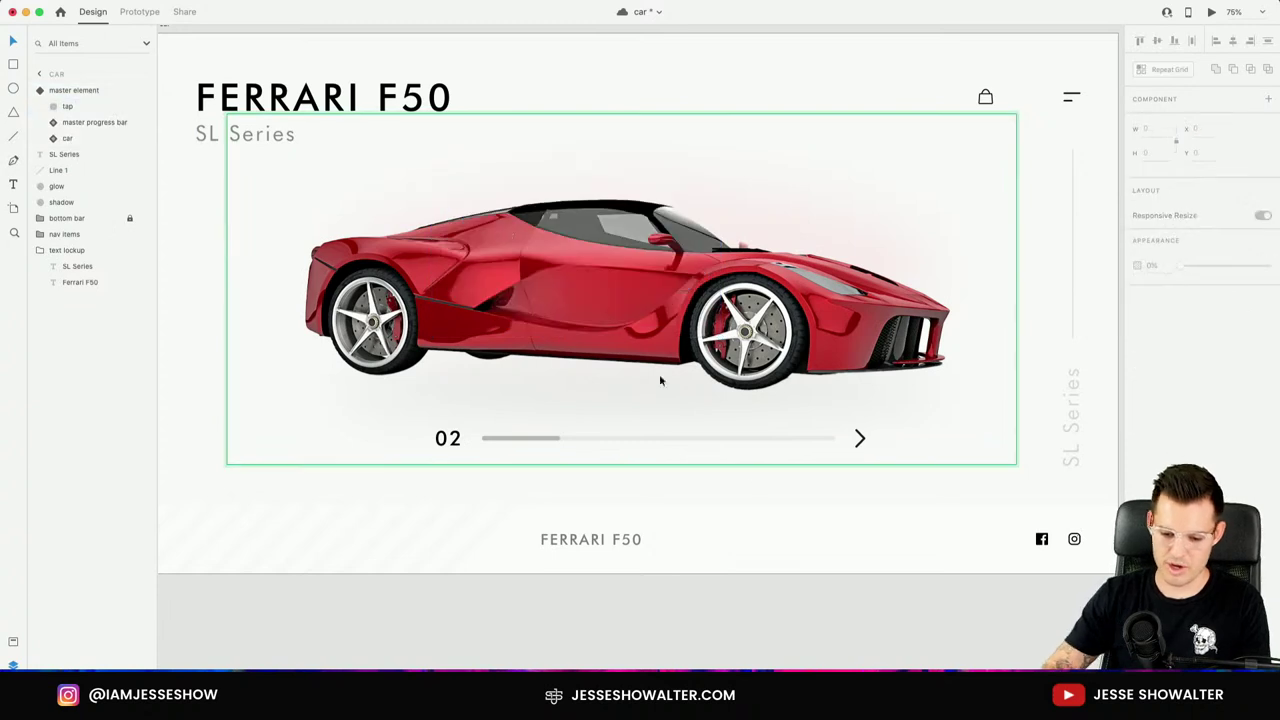
Inspect the tap rectangle over the arrow in State 2 and return the master element to its default state.
click(861, 442)
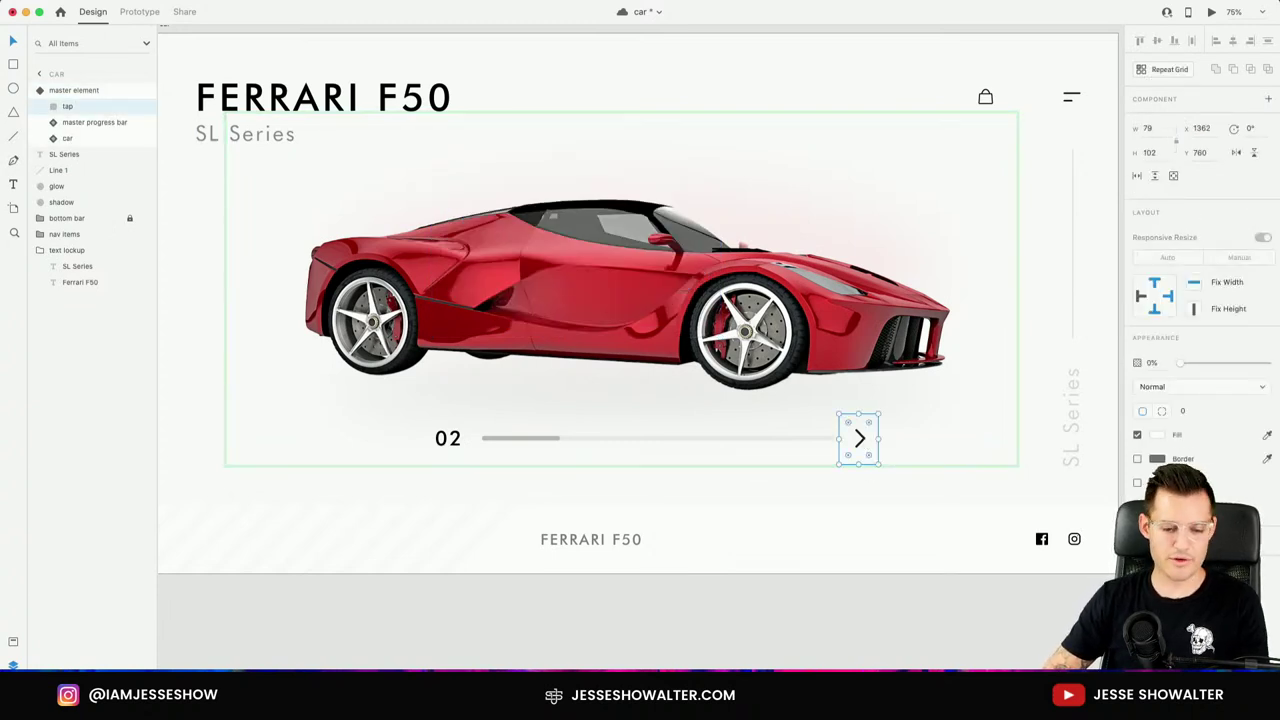
click(96, 91)
click(1163, 120)
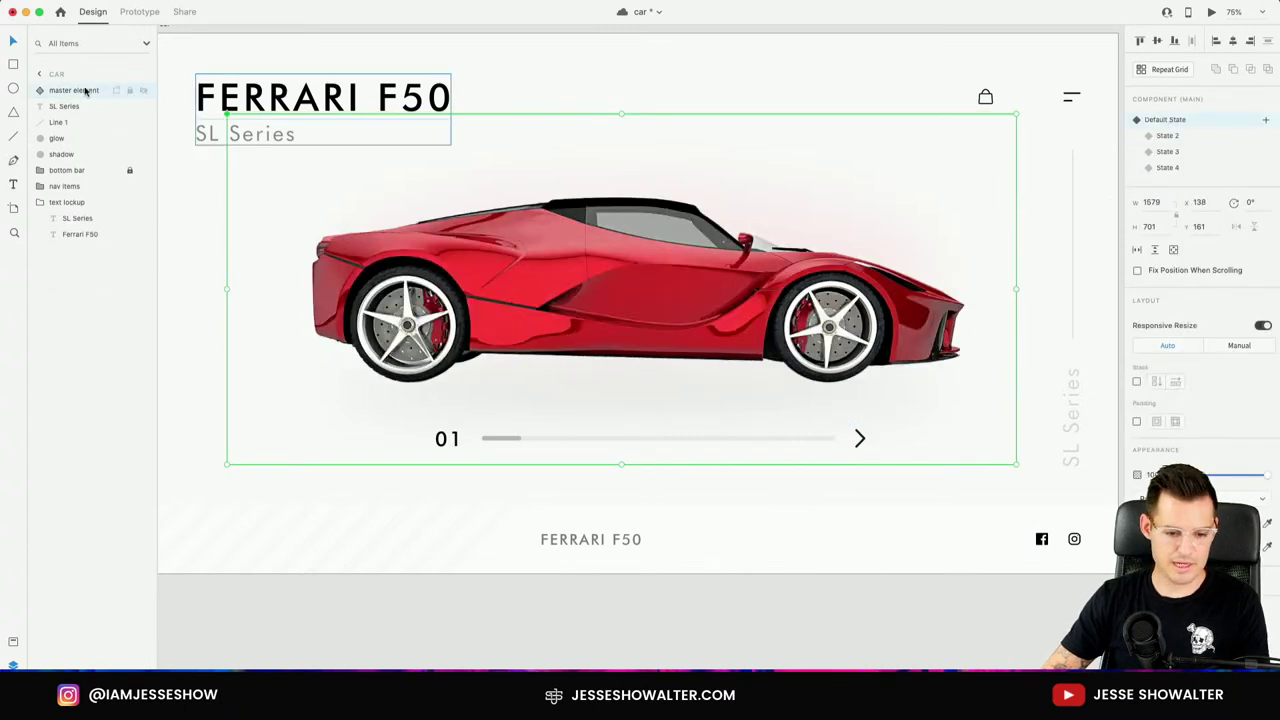
In prototyping mode, add a tap-triggered Auto-Animate interaction to the tap rectangle in the master element's default state, leading to State 2.
click(139, 12)
double_click(860, 438)
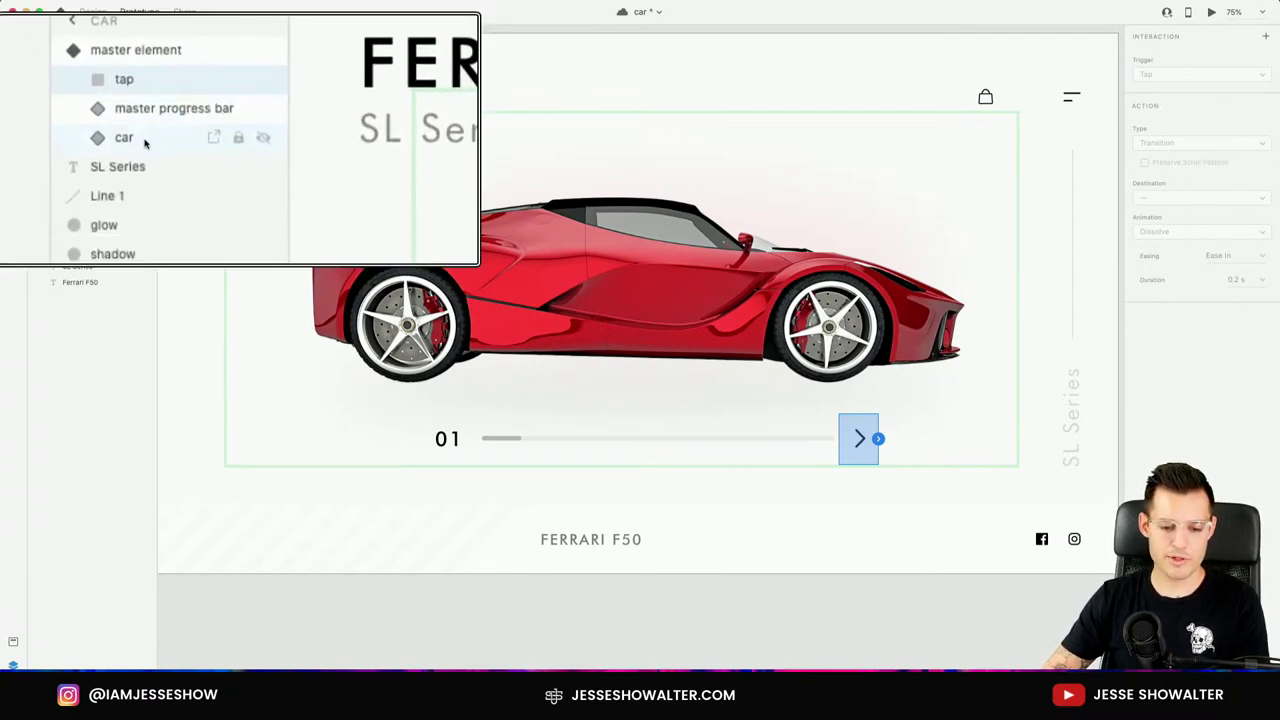
click(878, 440)
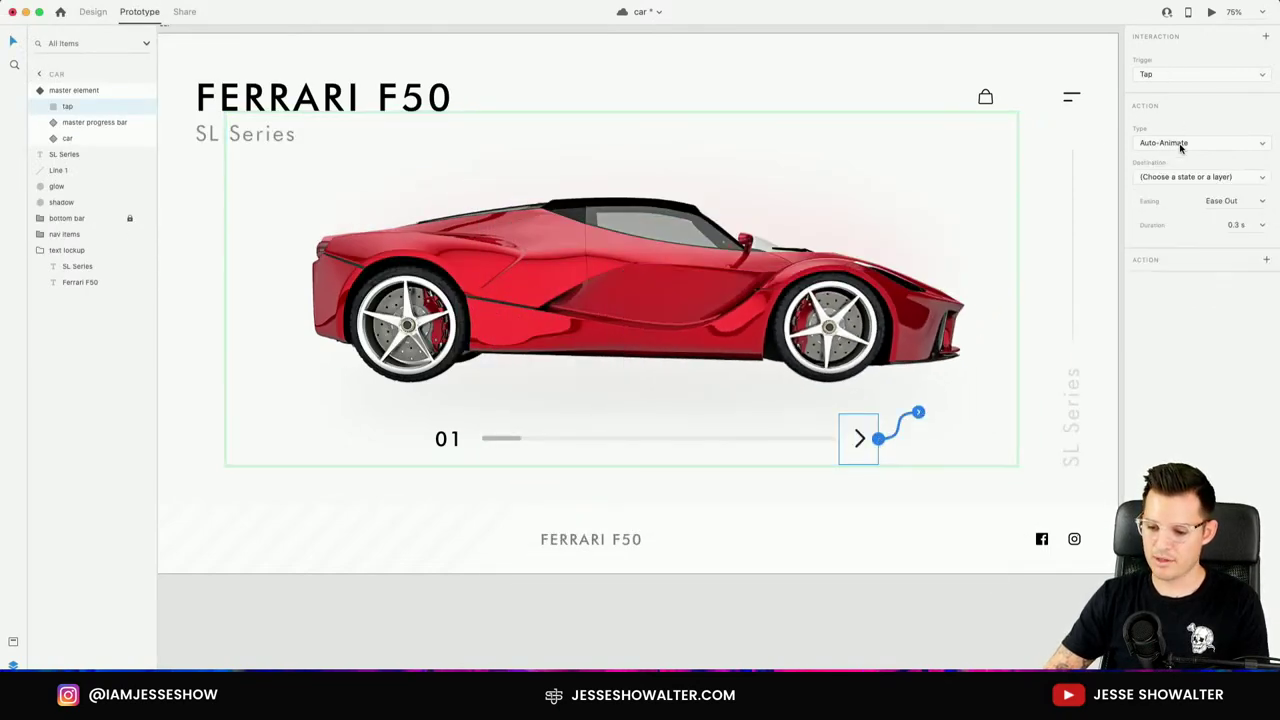
click(1185, 178)
click(1183, 193)
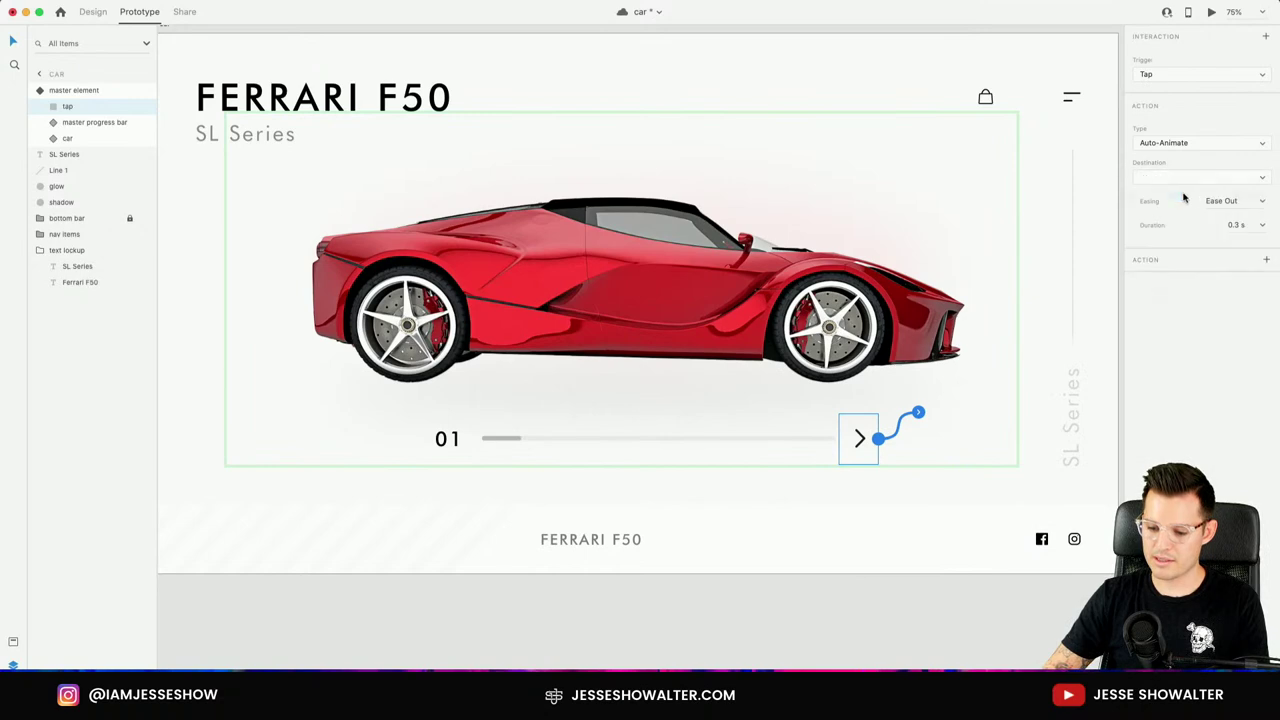
click(870, 591)
In the master element's State 2, give the tap rectangle a tap-triggered Auto-Animate interaction leading to State 3.
click(848, 310)
click(1194, 76)
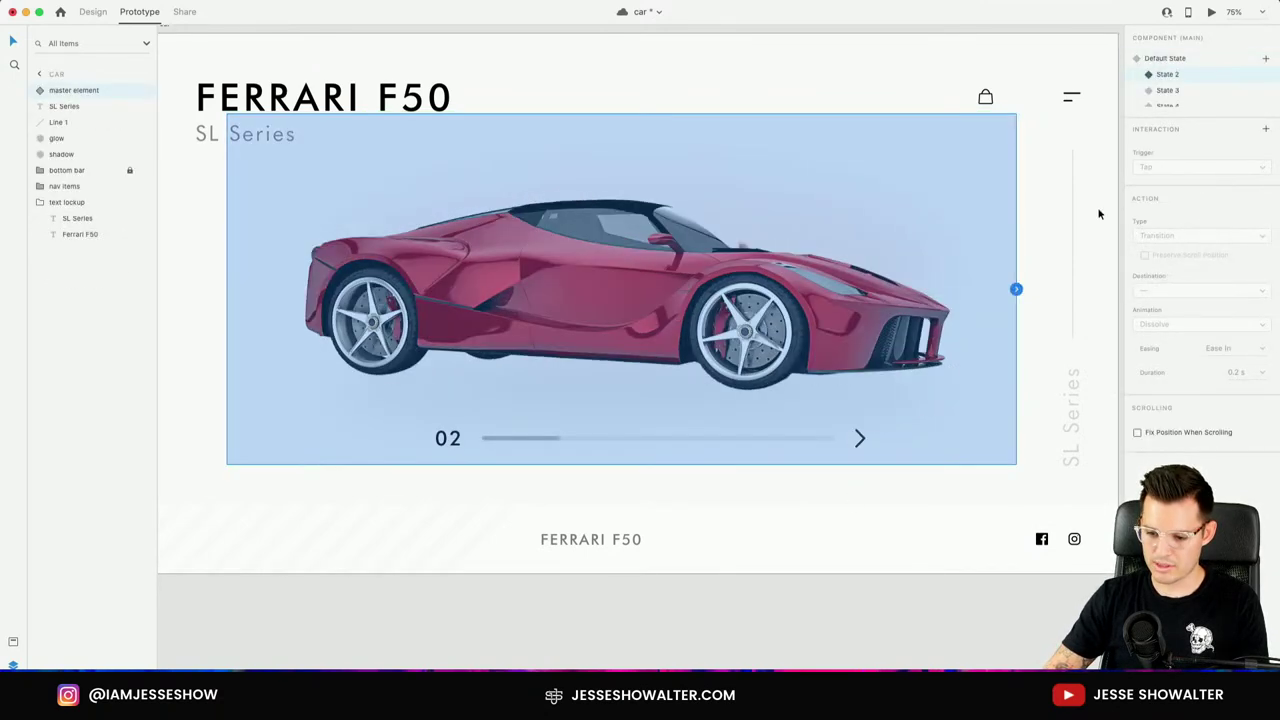
double_click(866, 437)
click(878, 438)
click(1185, 176)
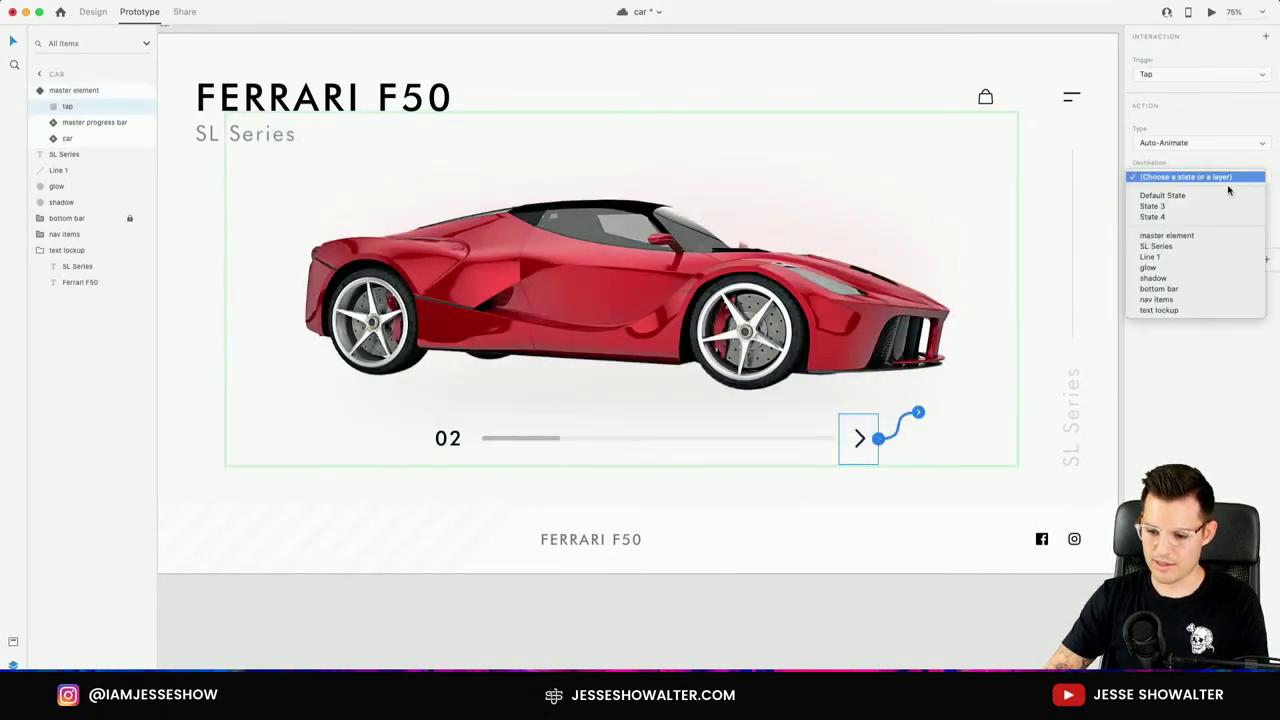
click(1196, 214)
click(805, 609)
Switch the nested car in the master element's State 2 to its State 3, and undo the extra interaction on the tap rectangle.
click(841, 349)
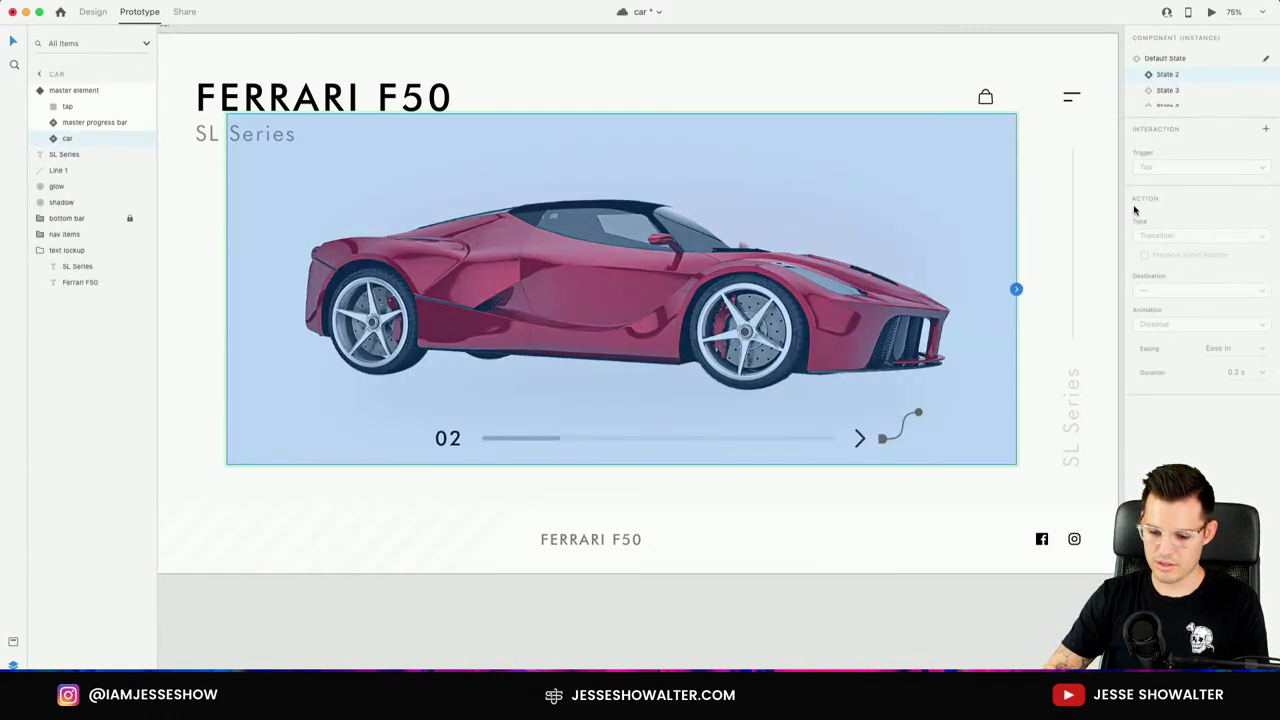
click(1180, 90)
double_click(864, 442)
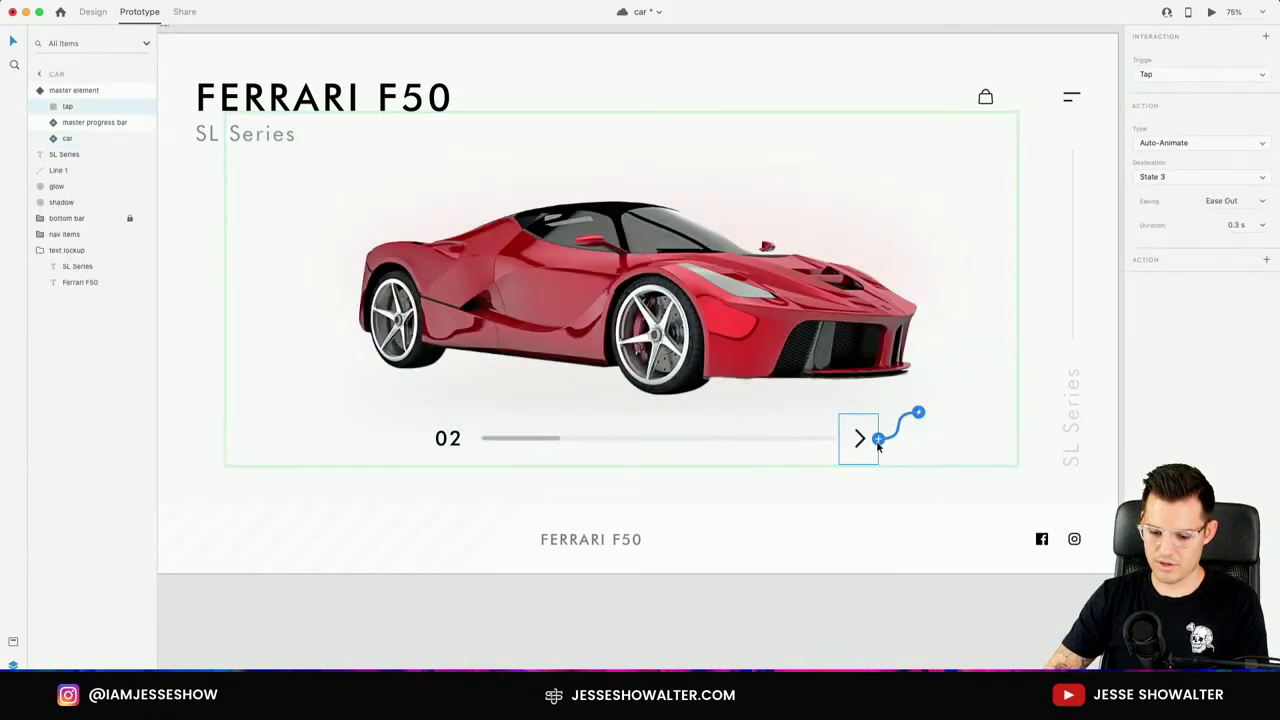
click(877, 441)
key(super+z)
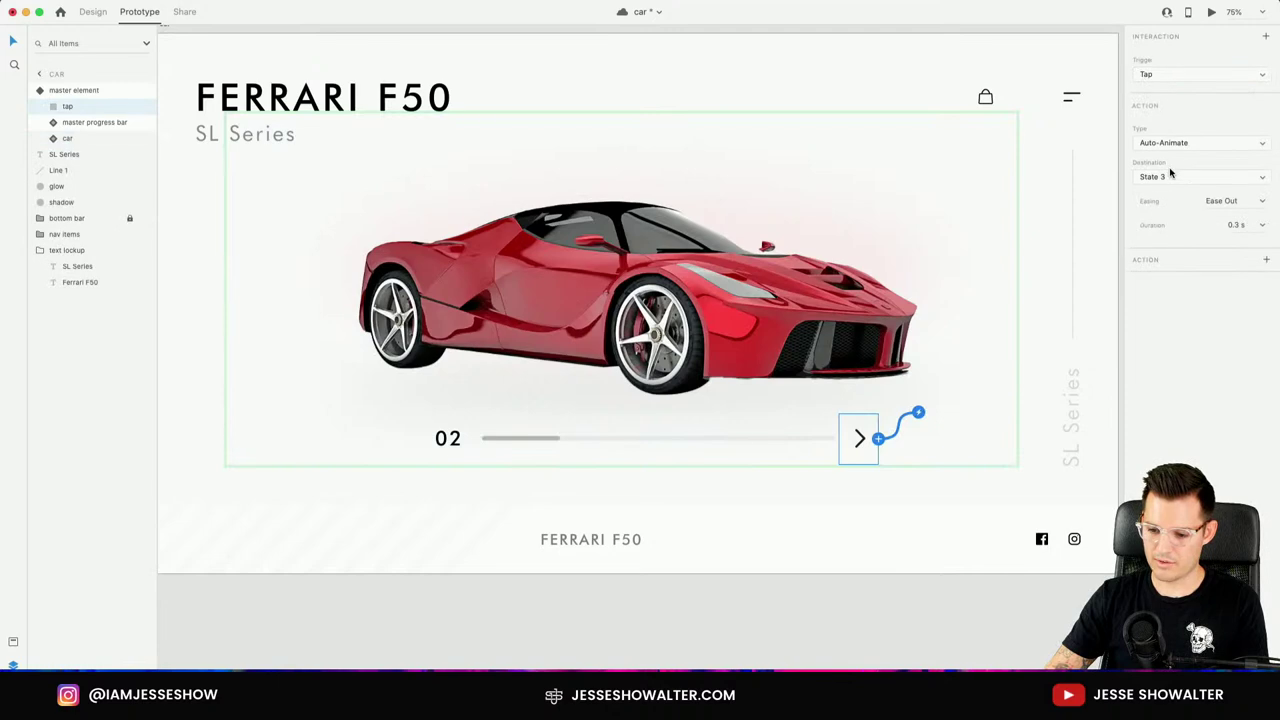
click(848, 634)
In the master element's State 3, give the tap rectangle a tap-triggered Auto-Animate interaction leading to State 4.
click(837, 370)
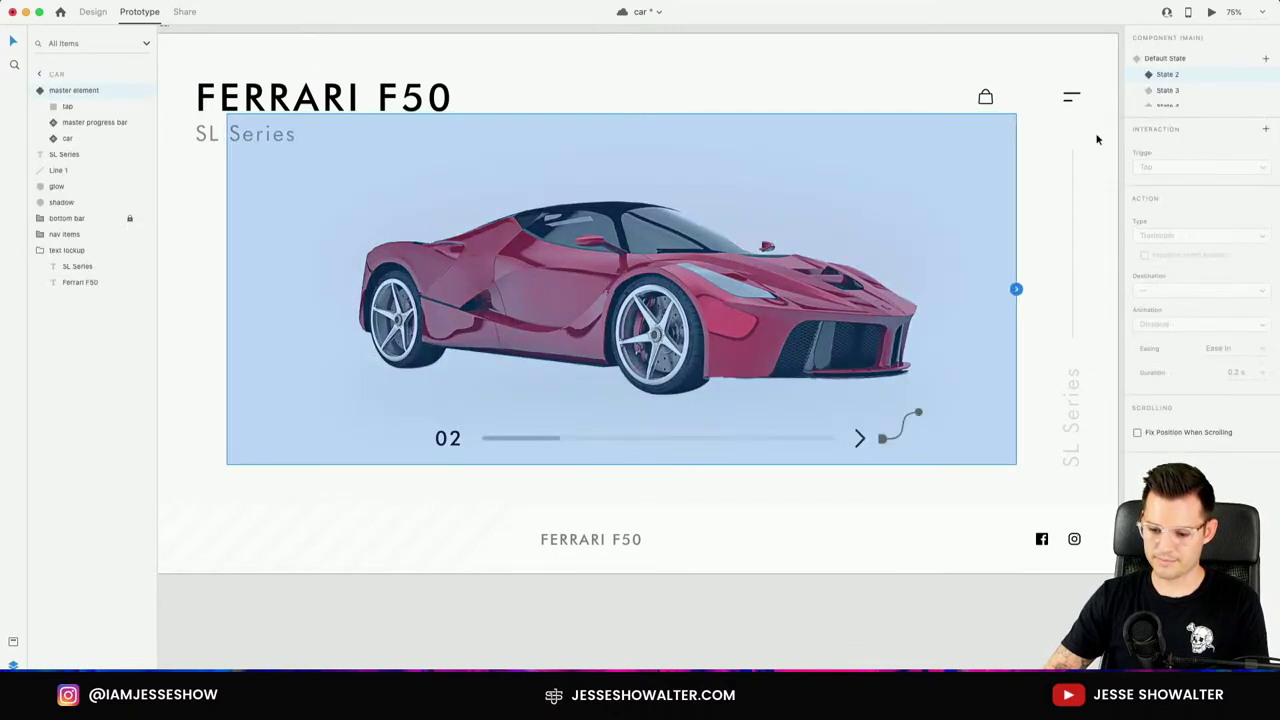
click(1176, 91)
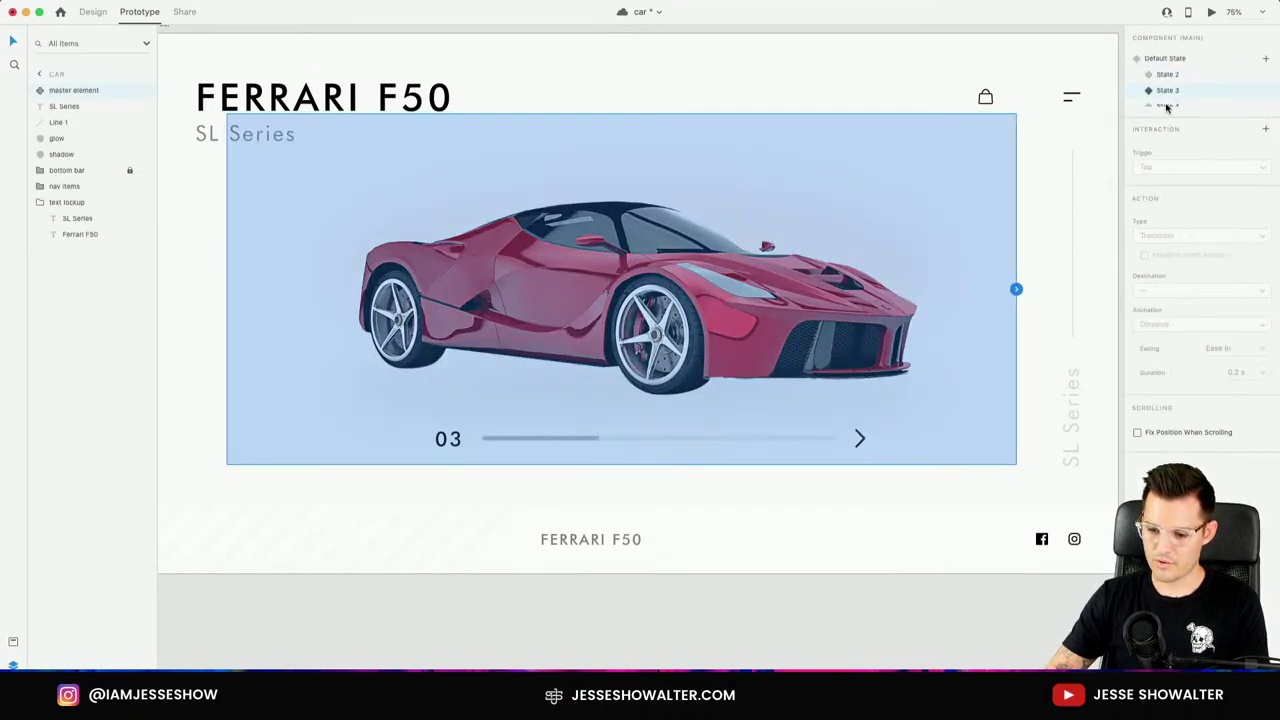
double_click(859, 438)
click(1215, 178)
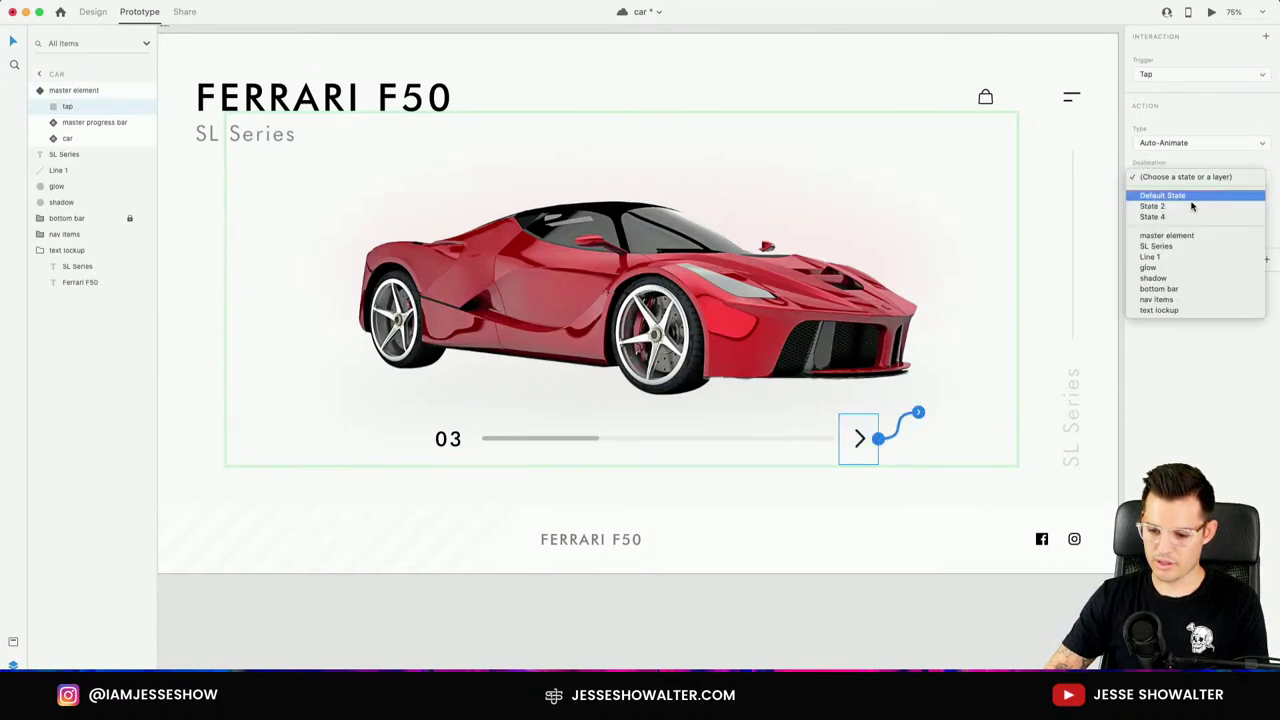
click(1188, 219)
click(894, 634)
Return the master element to its default state and preview the slider, advancing through the slides with the arrow.
click(620, 290)
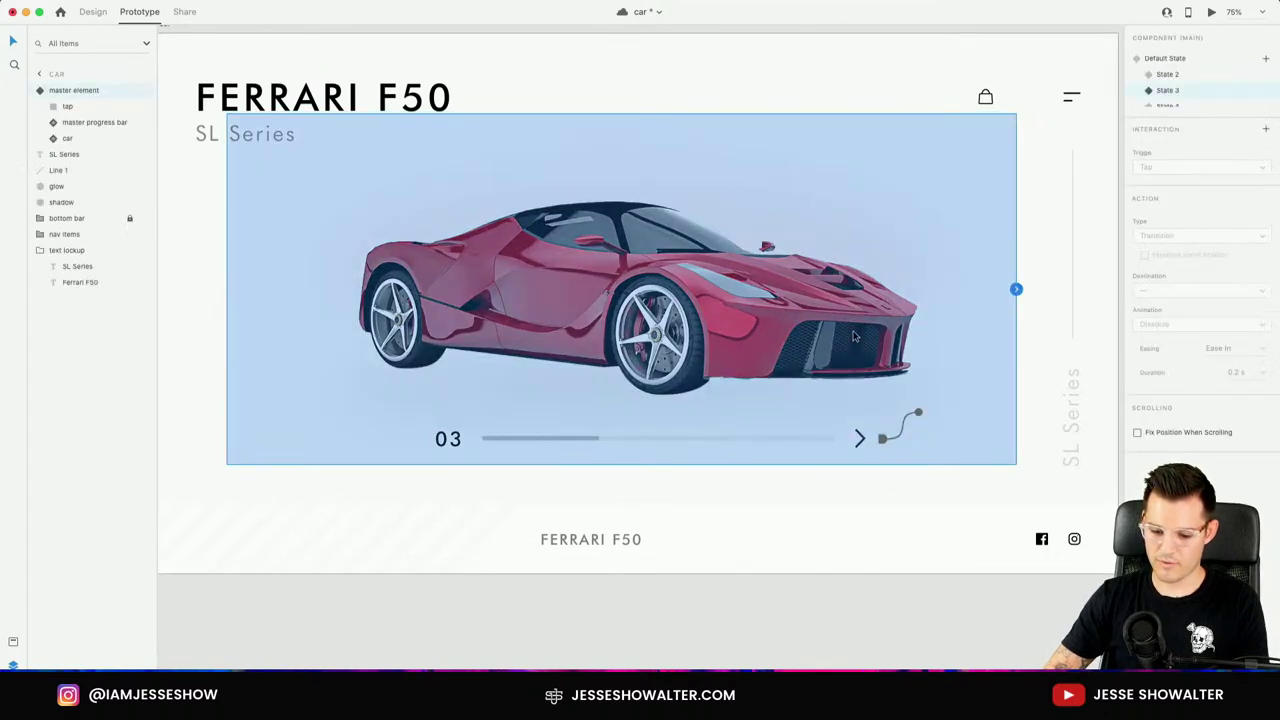
click(1168, 58)
click(1211, 12)
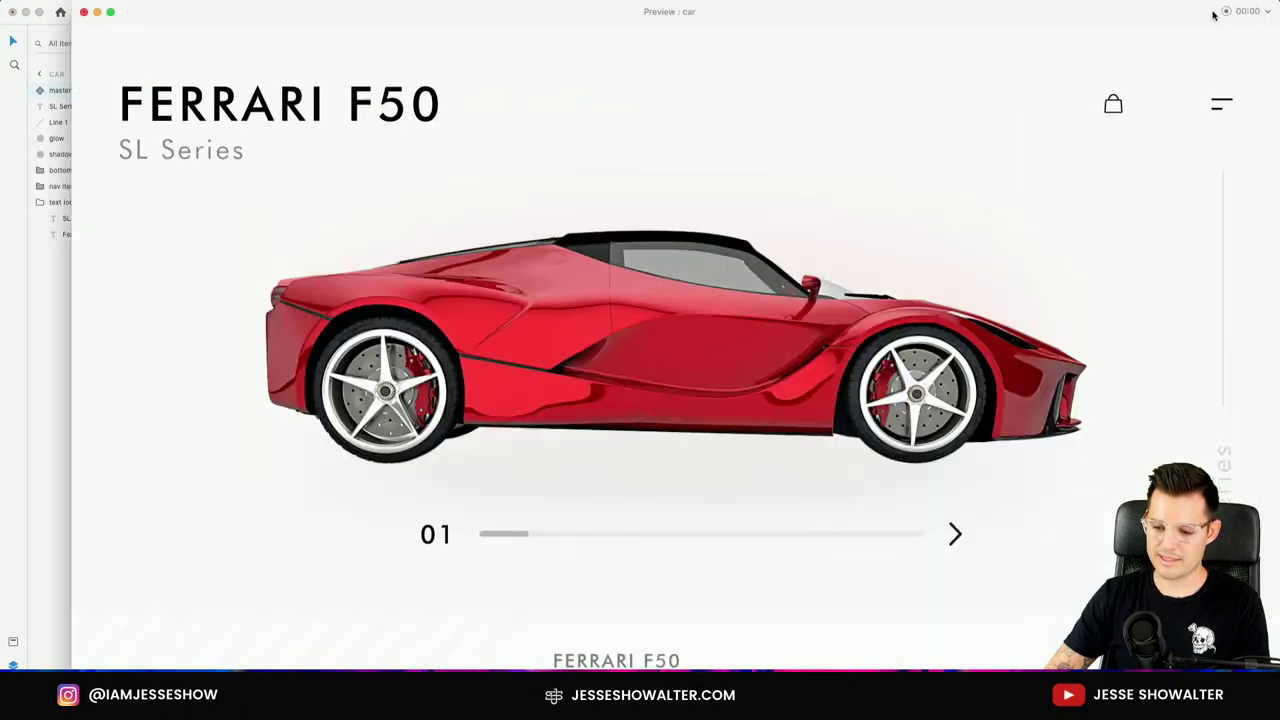
click(956, 535)
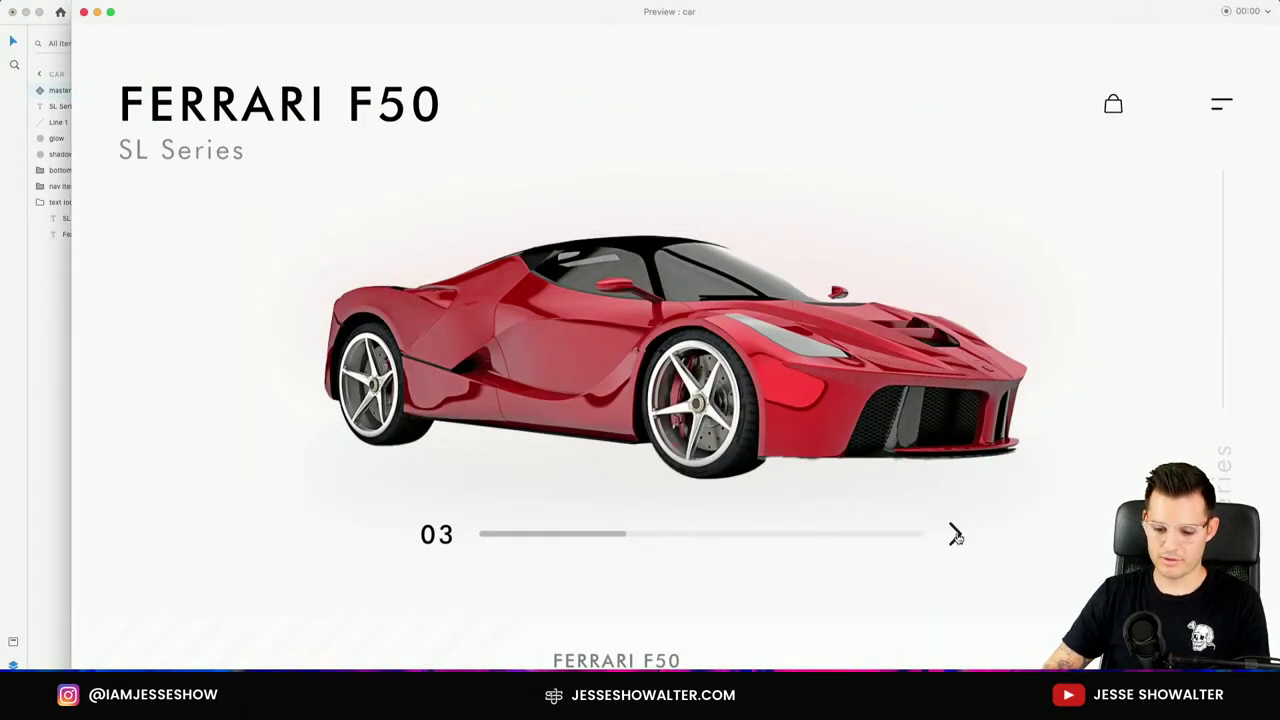
click(956, 537)
click(84, 12)
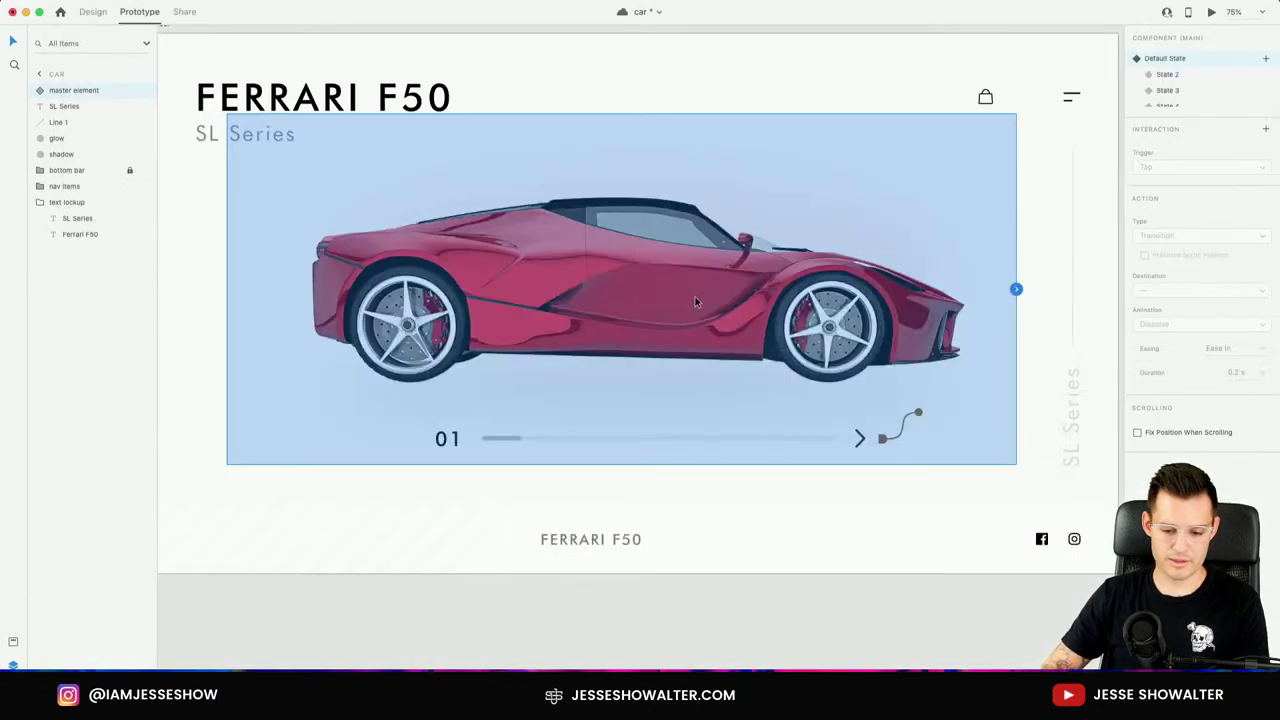
Compare the car shown in the master element's State 2 and State 3.
click(1180, 75)
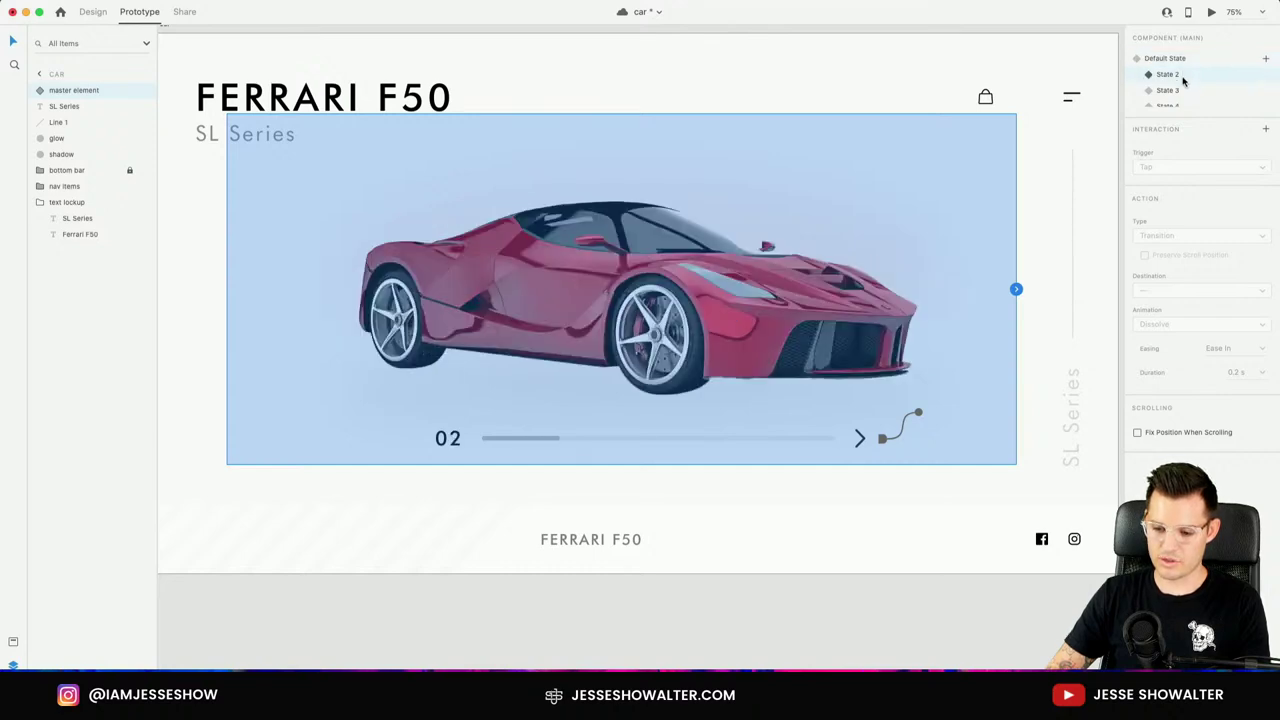
click(1182, 91)
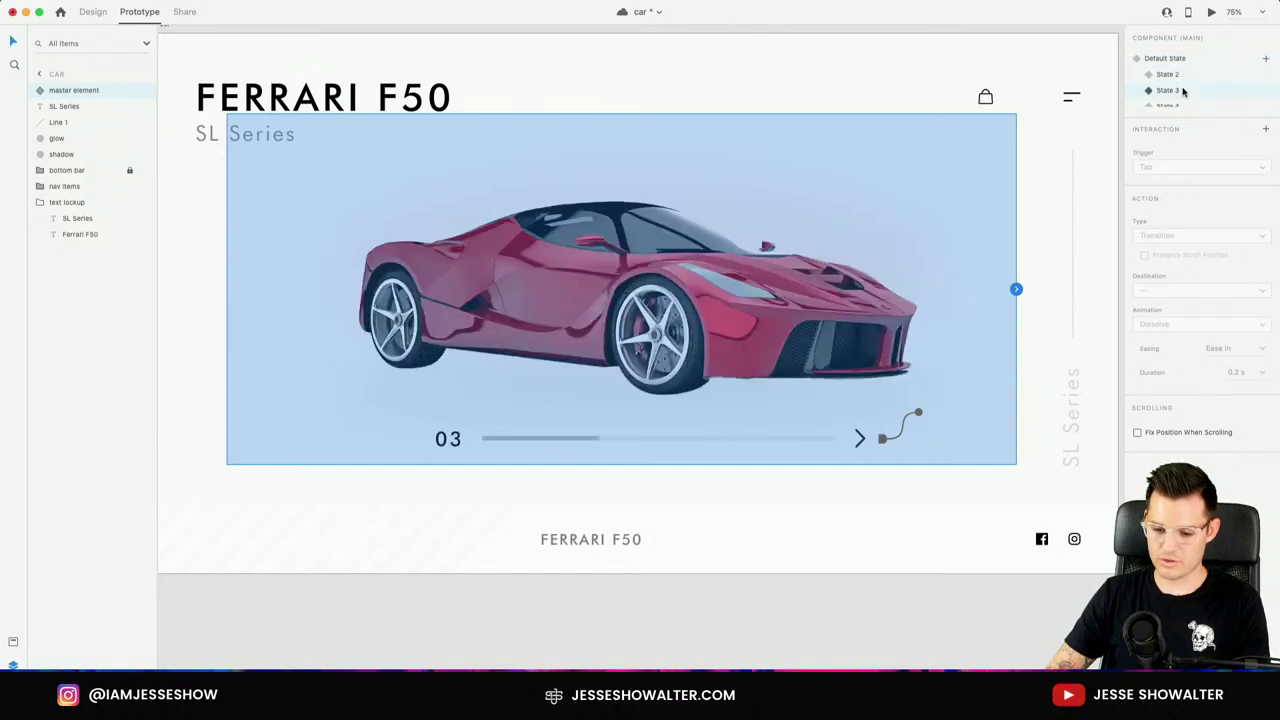
In State 3 of the master element, switch the nested car component to State 4.
double_click(705, 317)
key(super+1)
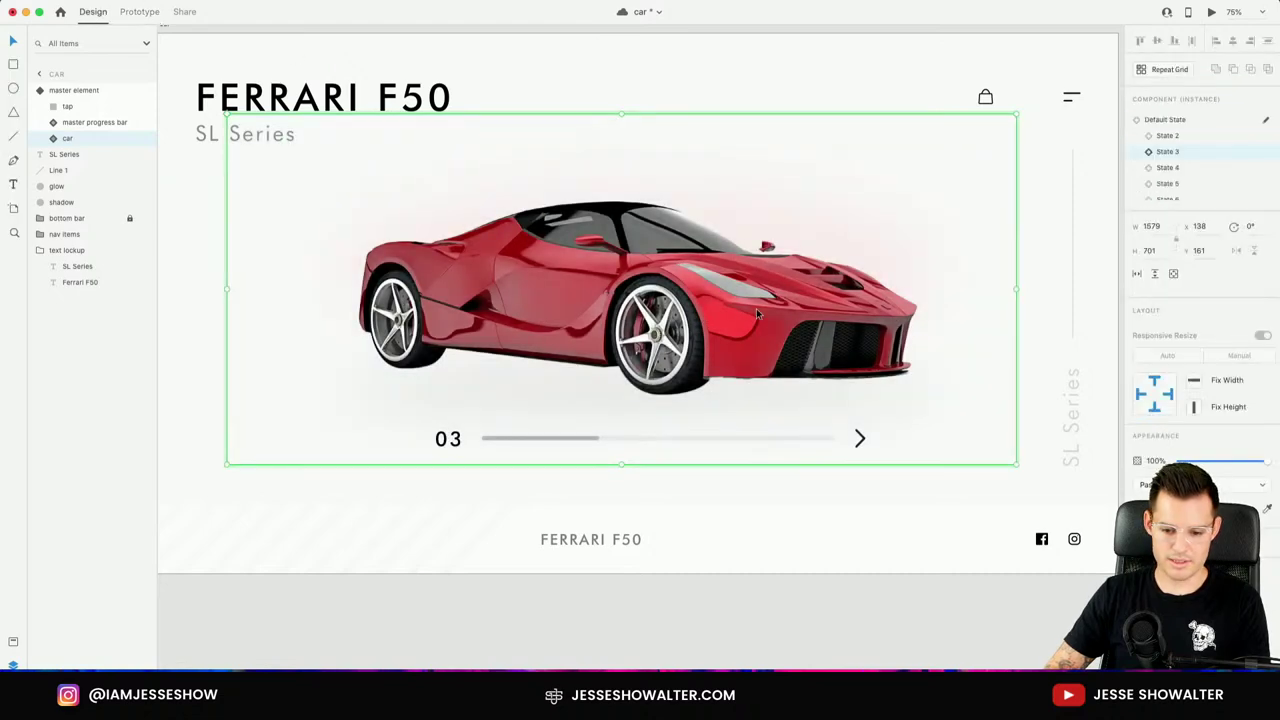
click(70, 138)
click(1168, 167)
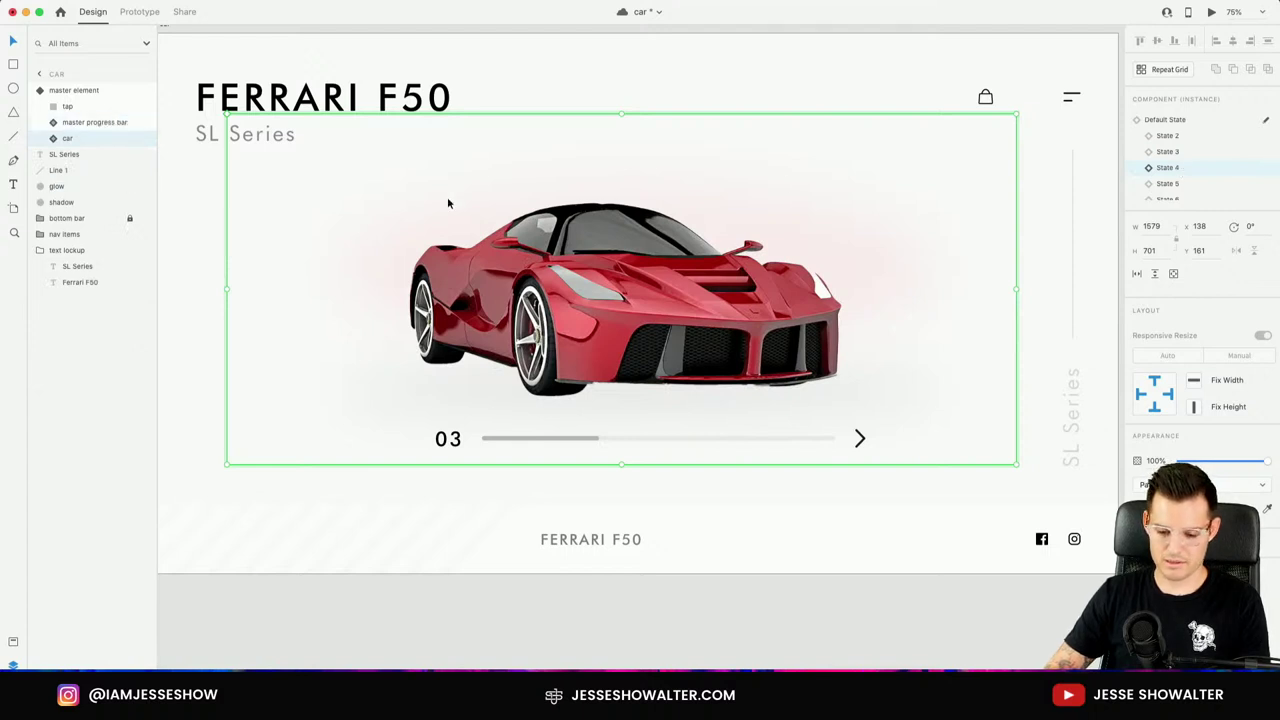
In State 4 of the master element, switch the nested car component to State 5, and return the master element to its Default State.
click(35, 91)
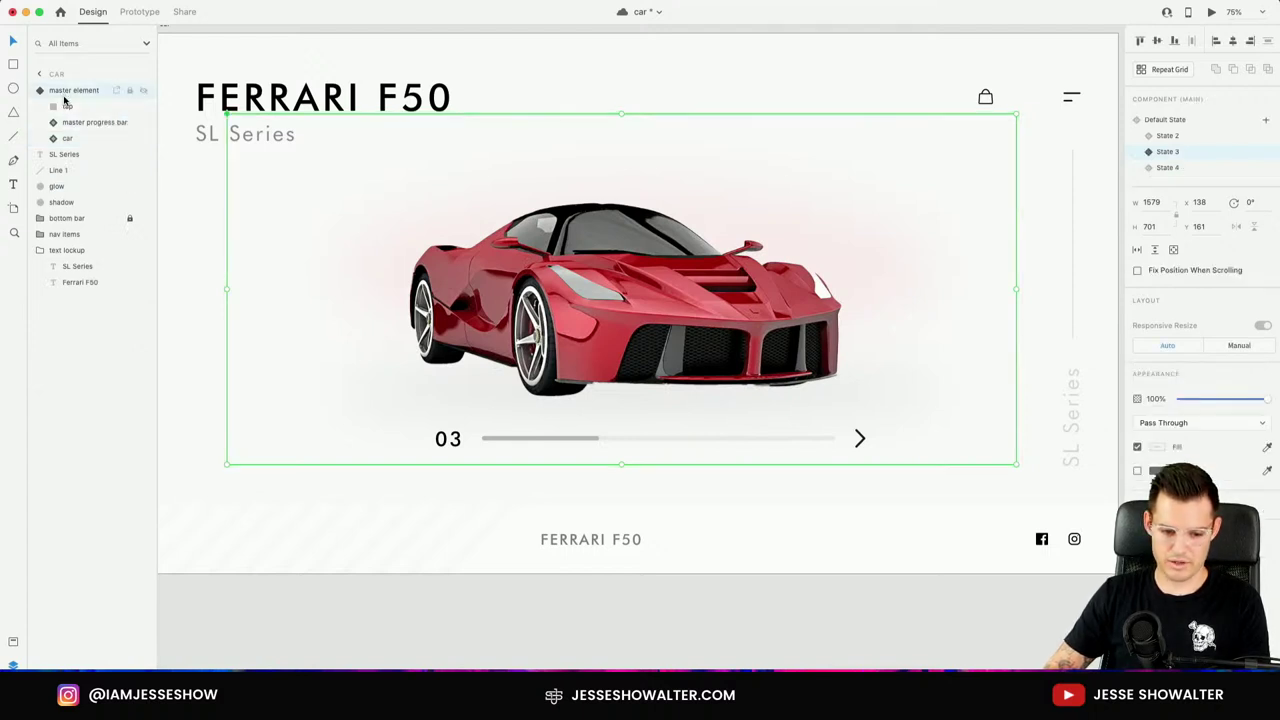
click(1185, 170)
double_click(643, 270)
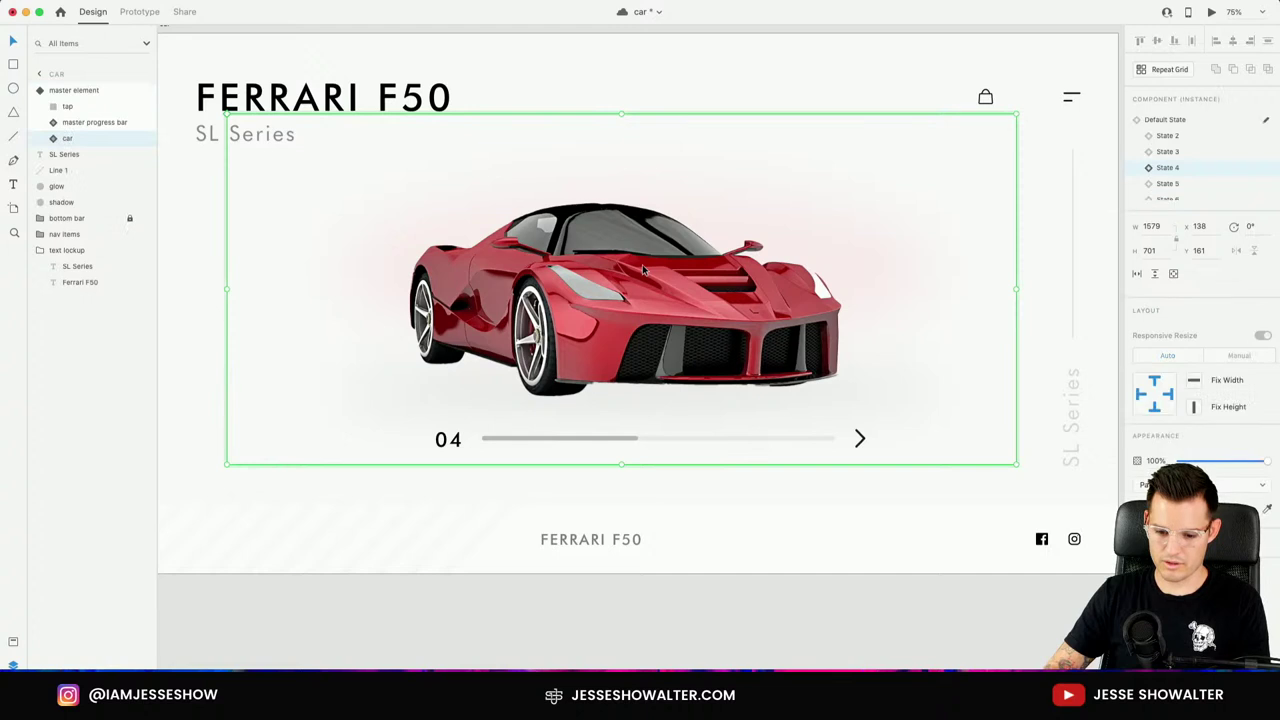
click(1199, 187)
click(1046, 468)
click(700, 155)
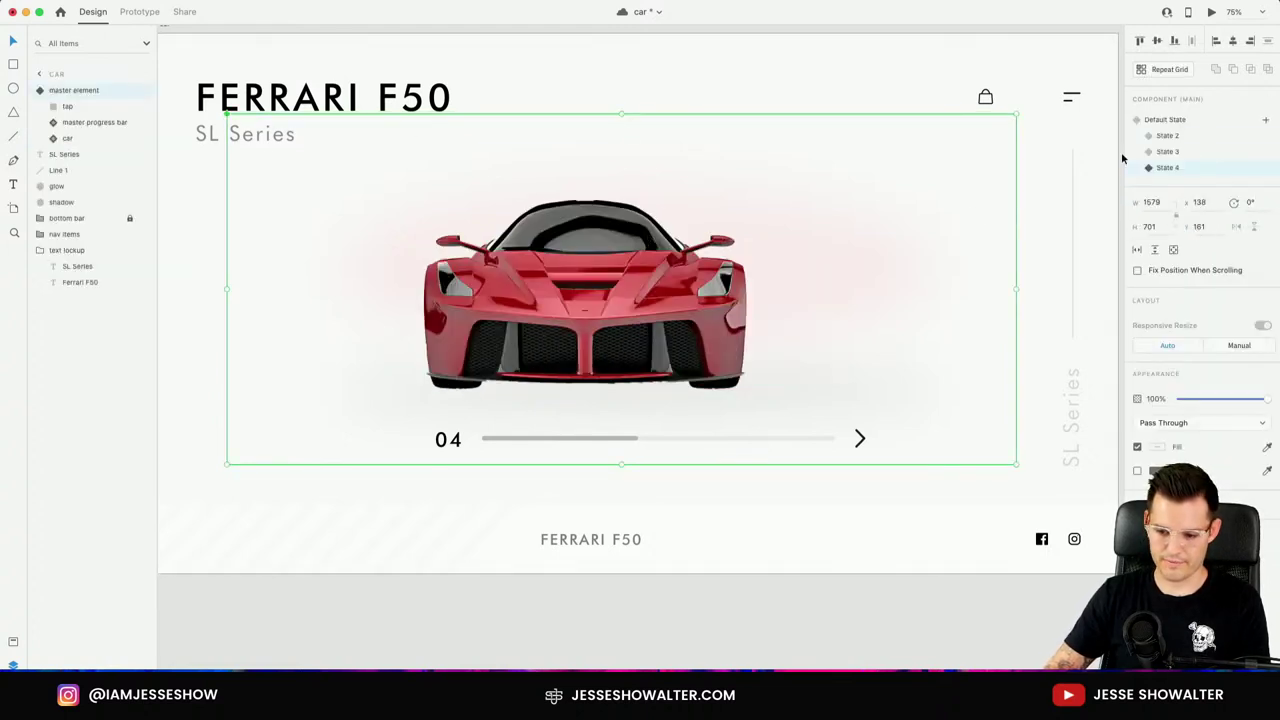
click(1165, 119)
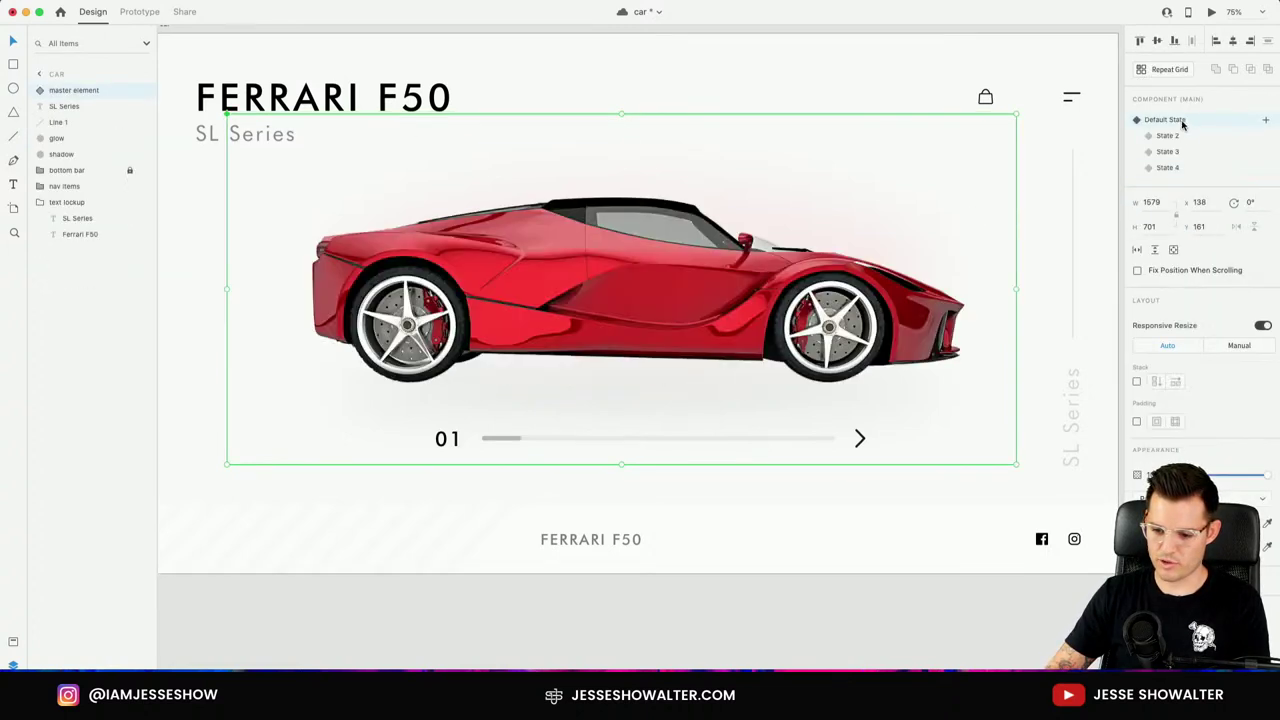
Preview the prototype twice, advancing the car carousel from slide 01 to slide 04 with its arrow, and close the preview.
click(1214, 12)
click(957, 534)
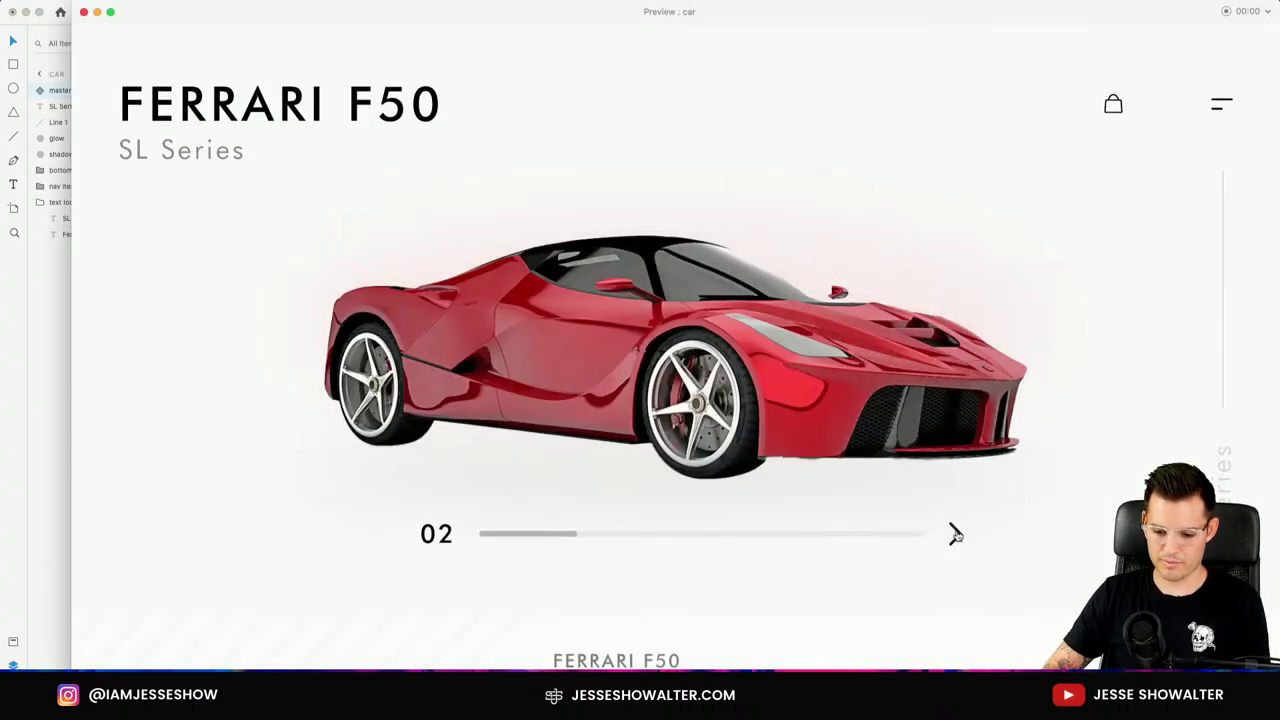
click(955, 535)
click(955, 535)
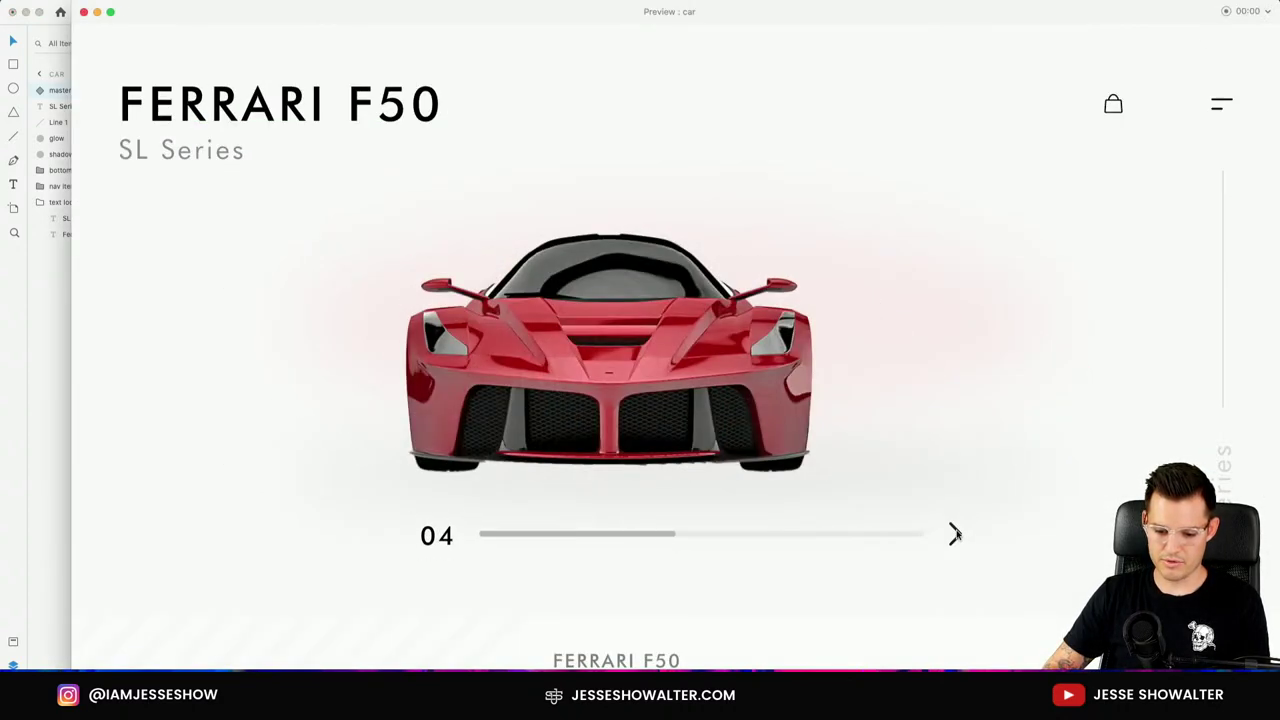
click(83, 12)
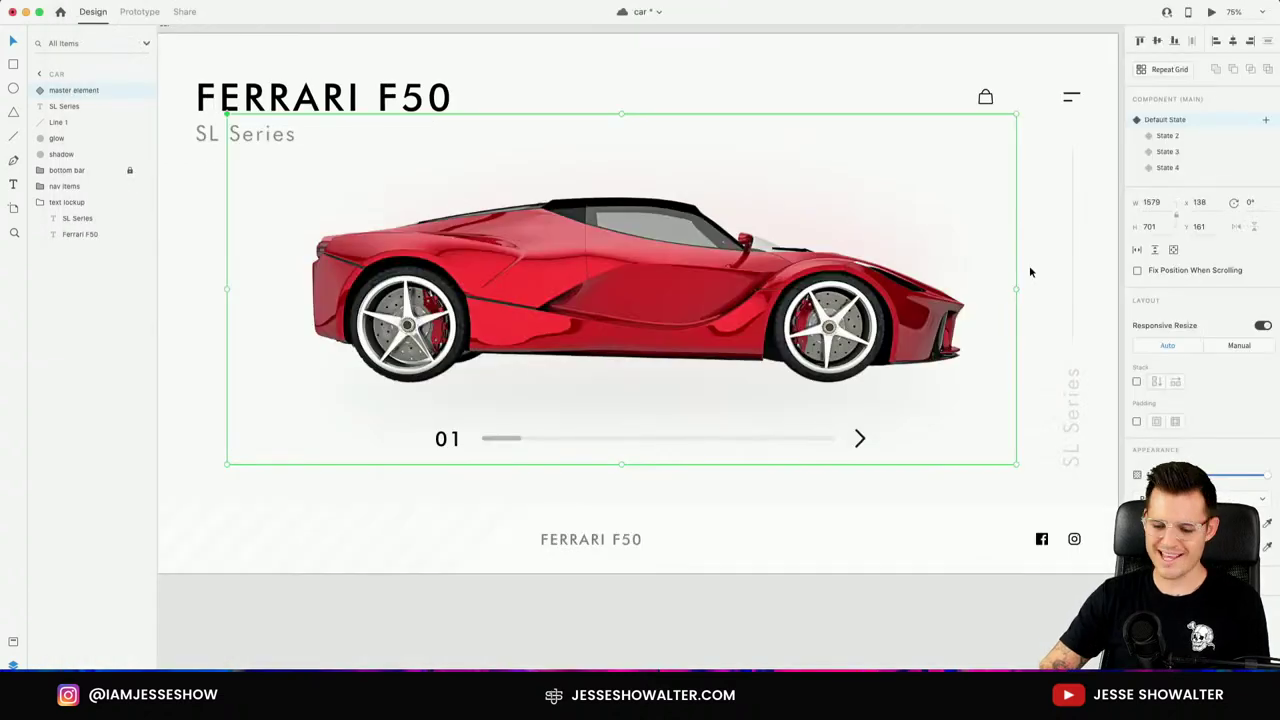
click(1211, 12)
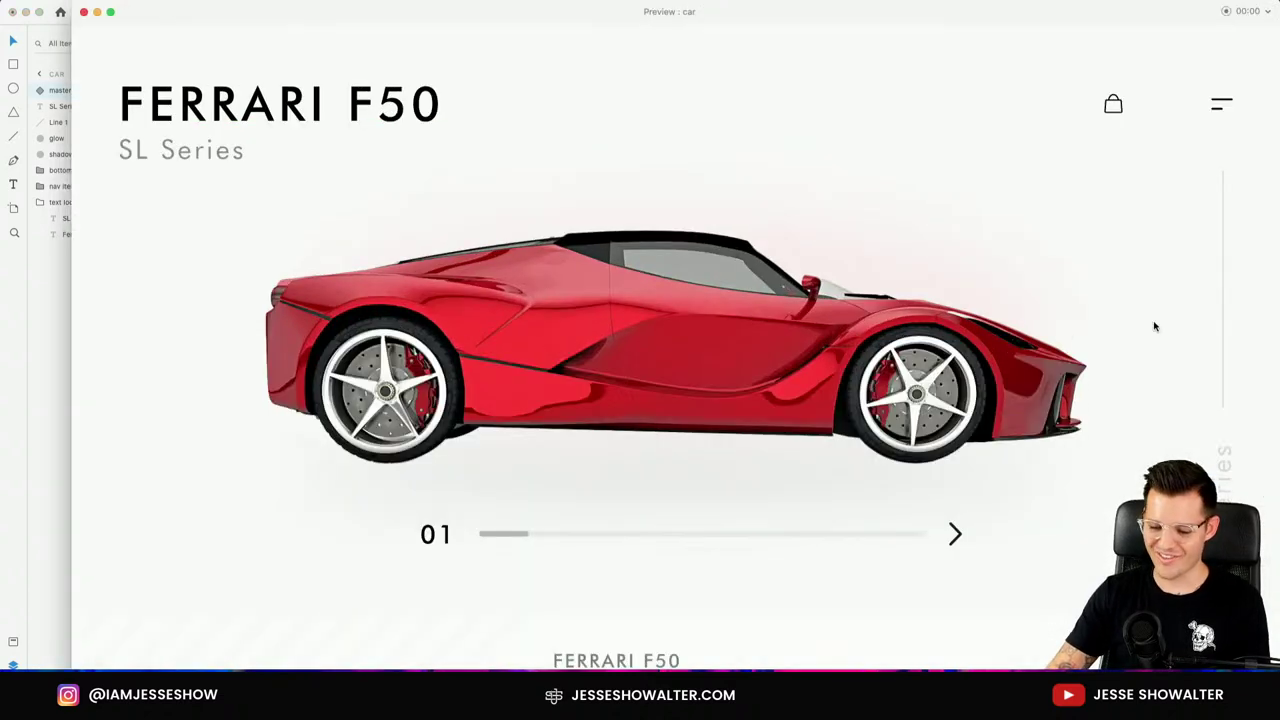
click(955, 538)
click(956, 540)
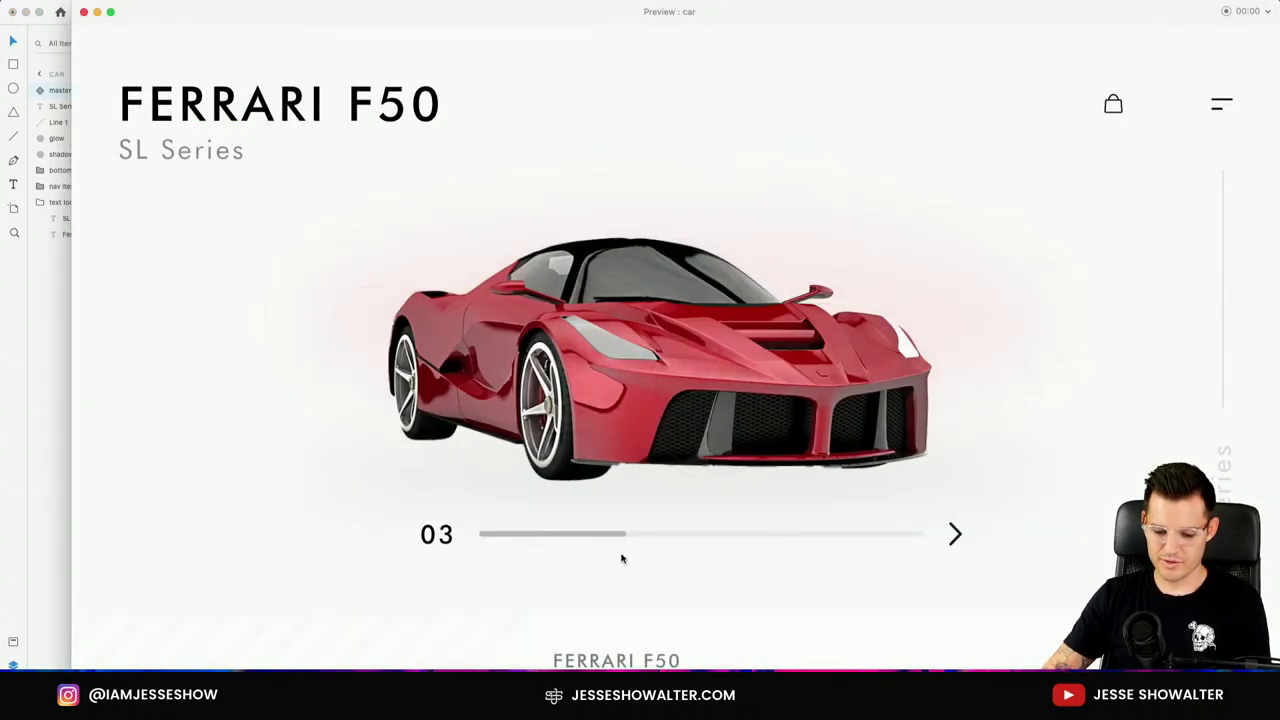
click(956, 537)
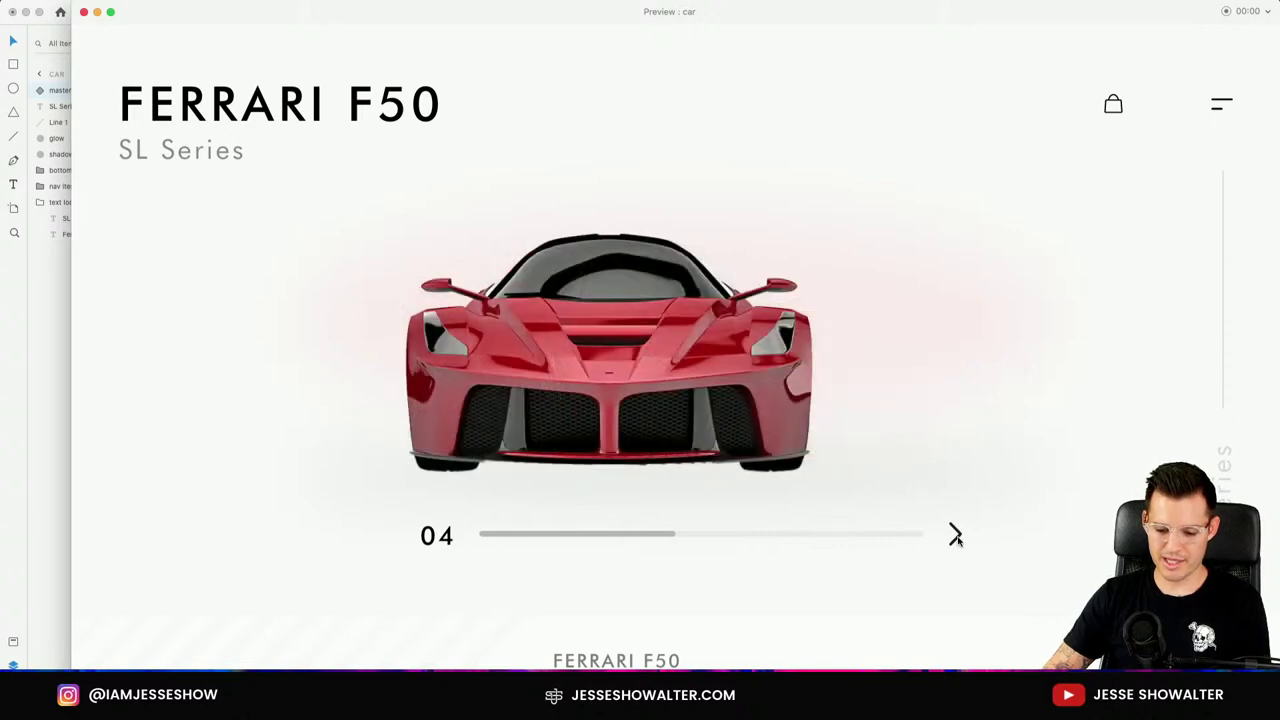
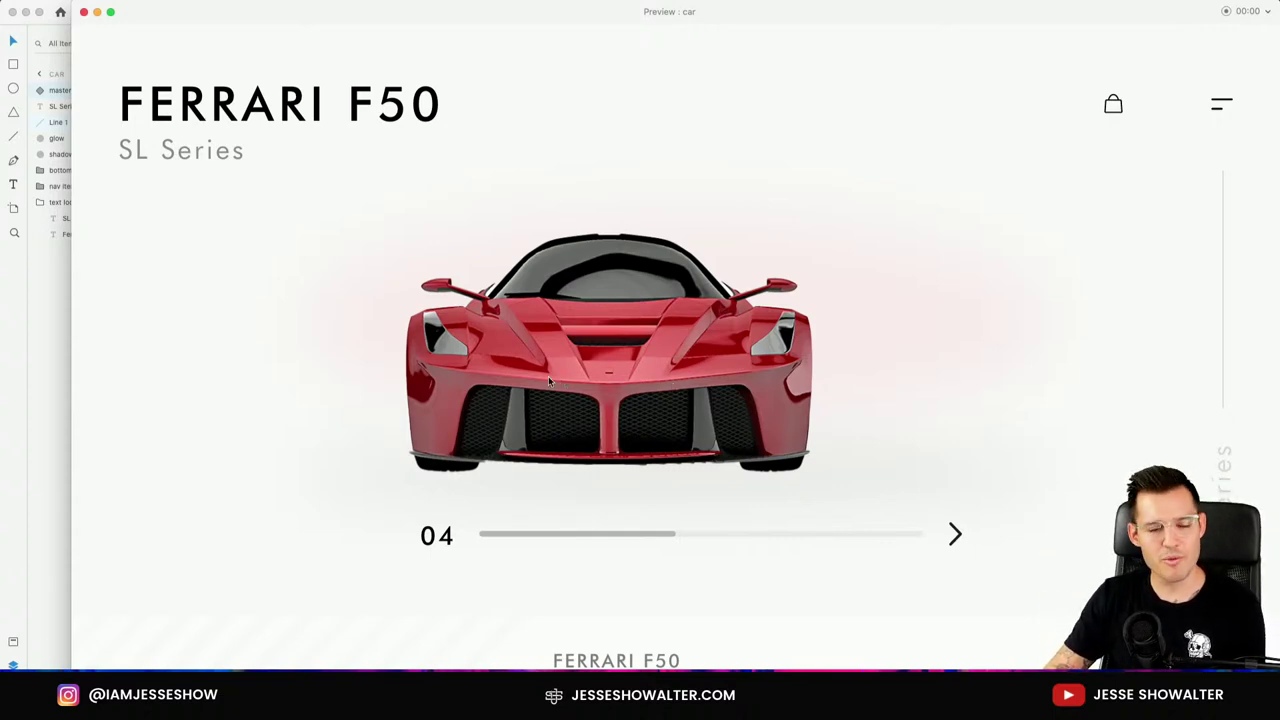
click(84, 11)
Delete the leftover description text on the pasteboard beside the car artboard.
key(Escape)
key(super+minus)
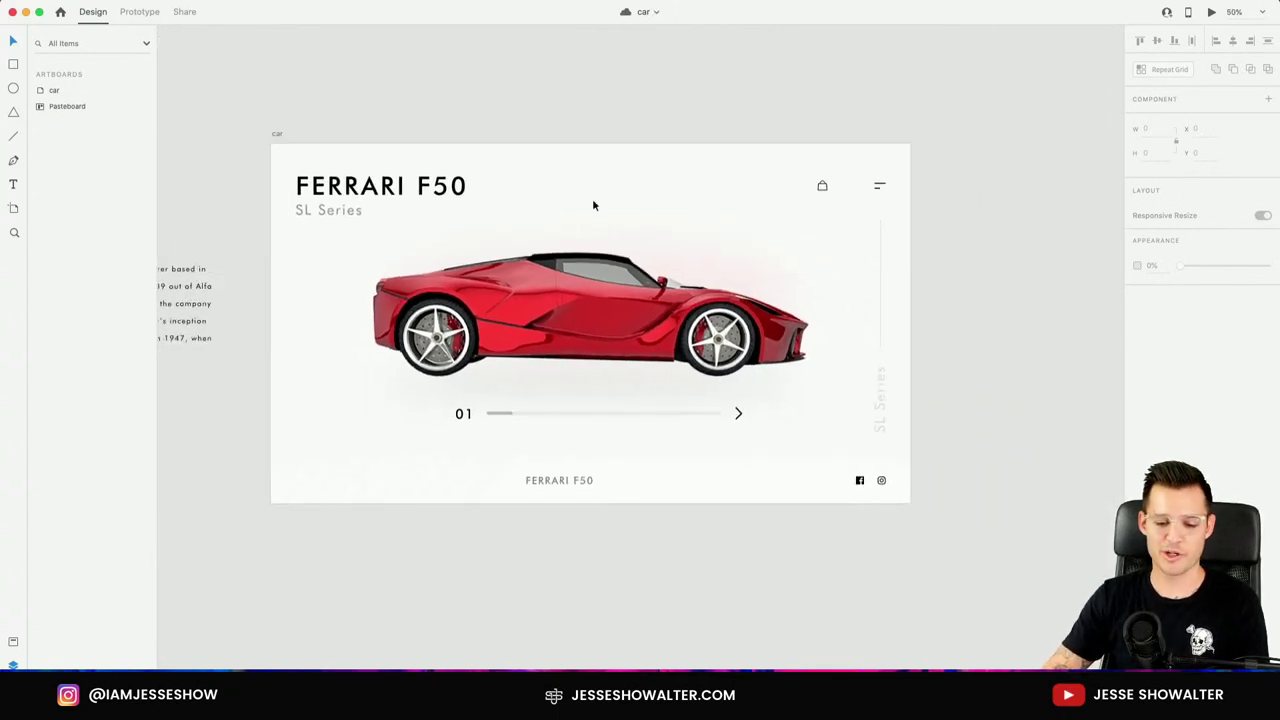
click(177, 288)
key(Delete)
Duplicate the car artboard directly below the original and rename the copy "car dark mode".
drag(238, 302, 223, 192)
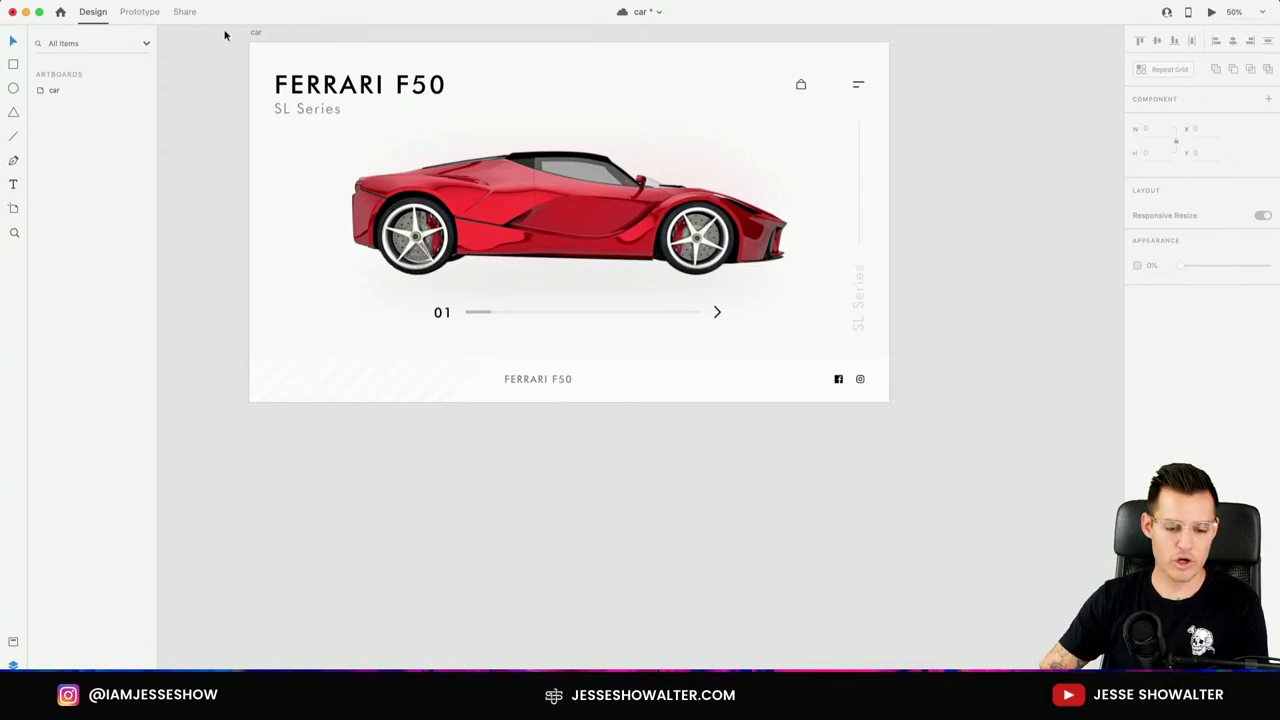
drag(255, 37, 309, 431)
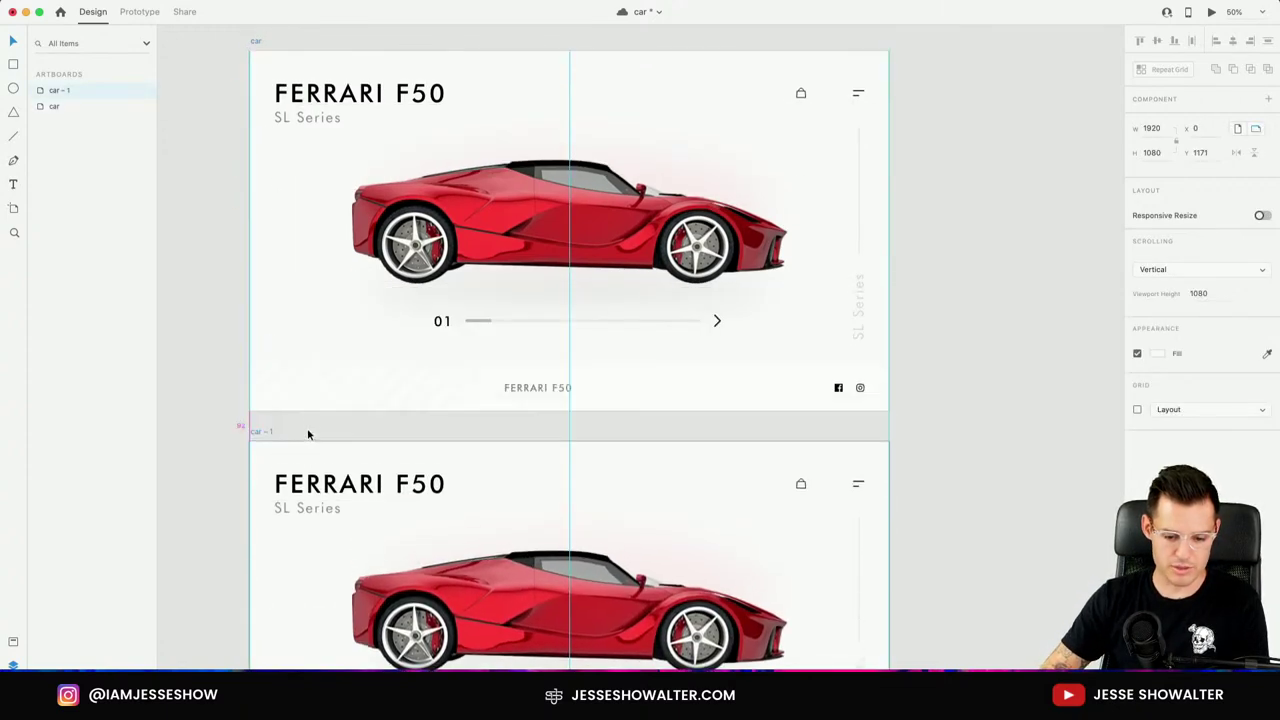
drag(480, 449, 525, 163)
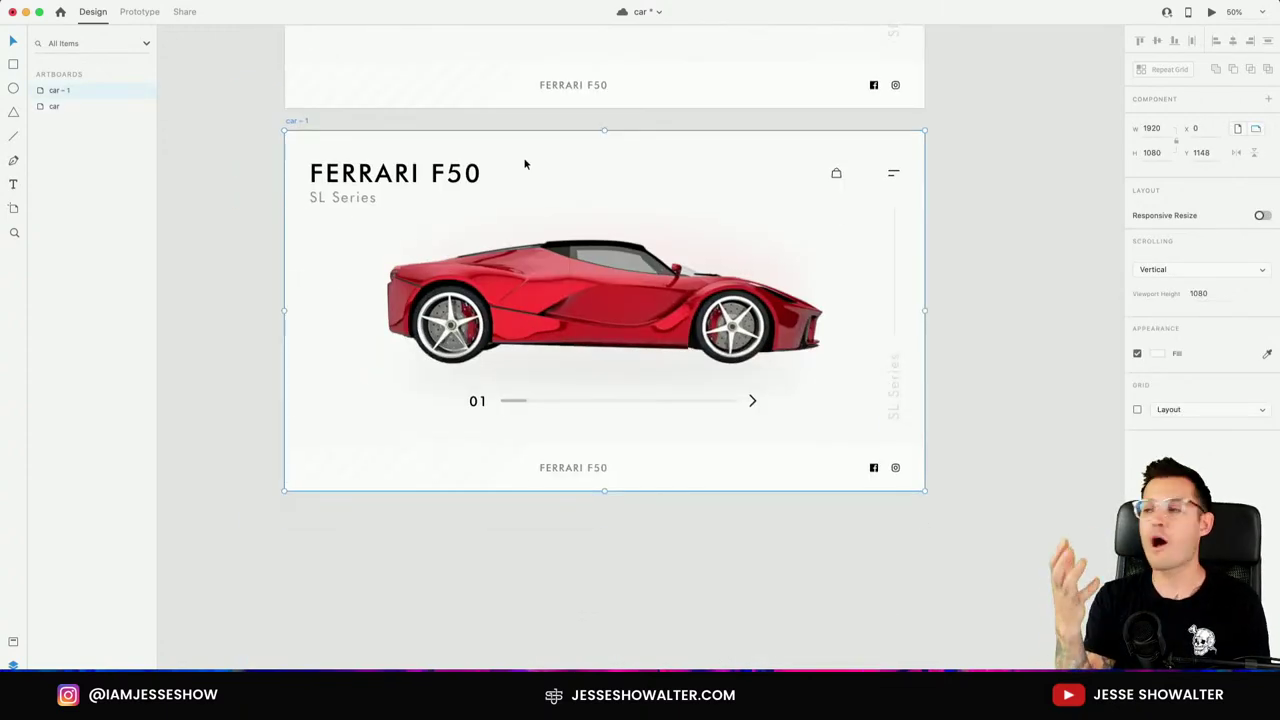
double_click(62, 90)
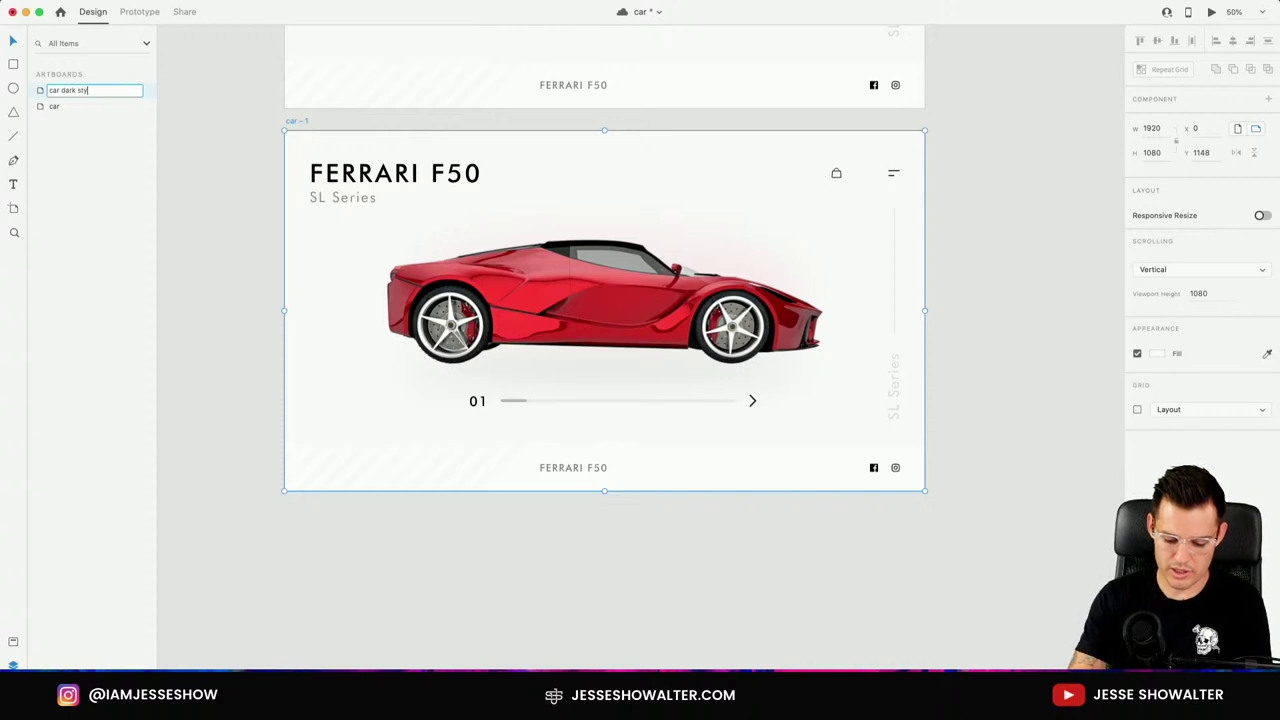
text(car dark mode)
key(Return)
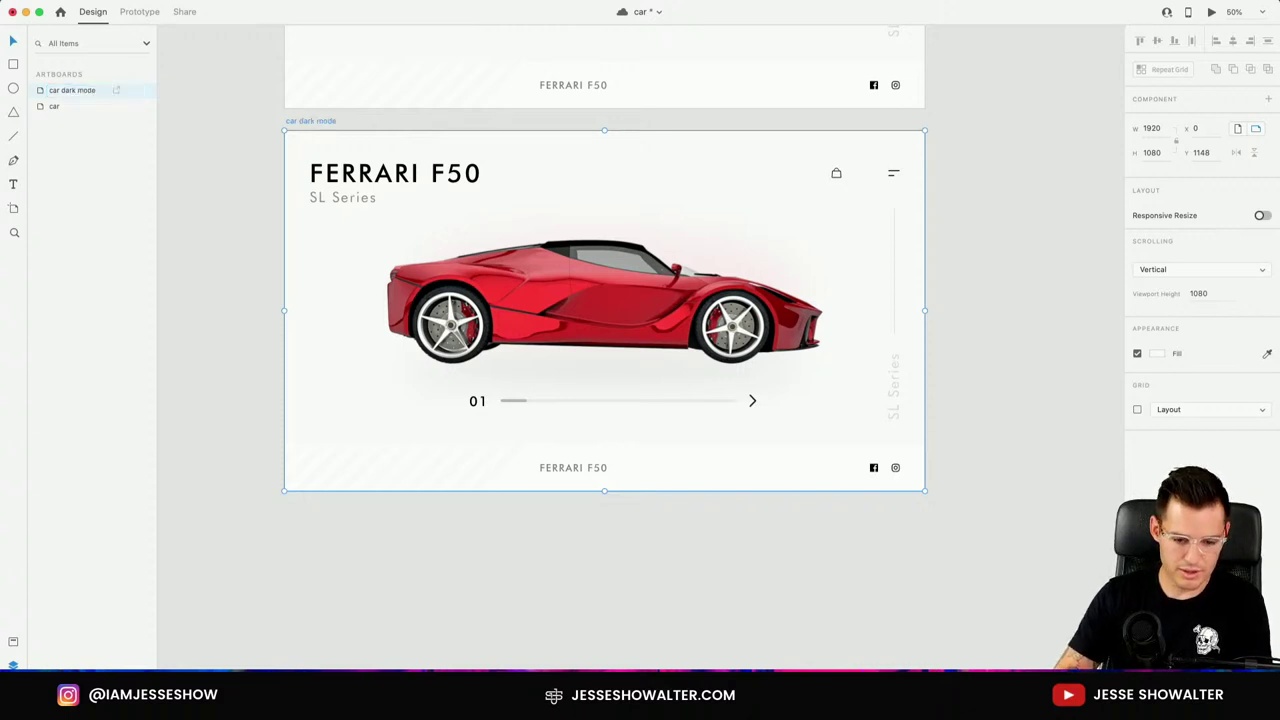
Change the fill of the car dark mode artboard to a near-black grey, about #0F0F0F.
click(1156, 354)
drag(1004, 378, 980, 384)
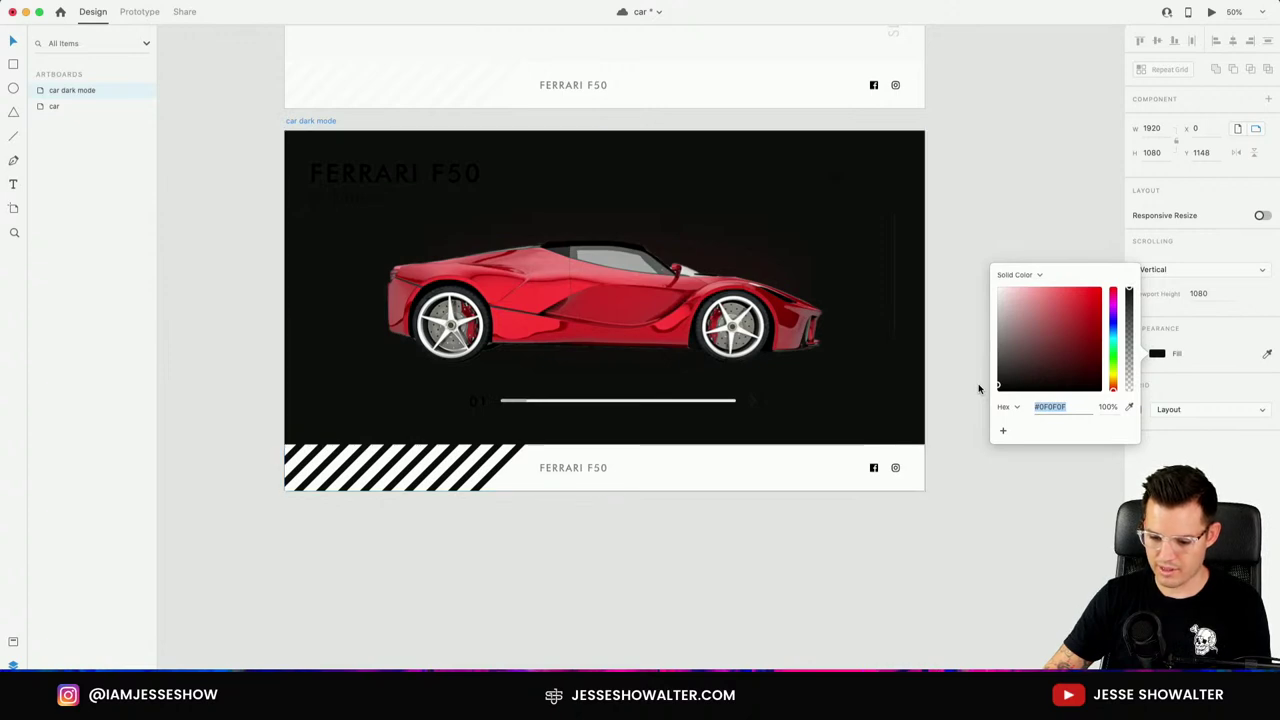
click(770, 530)
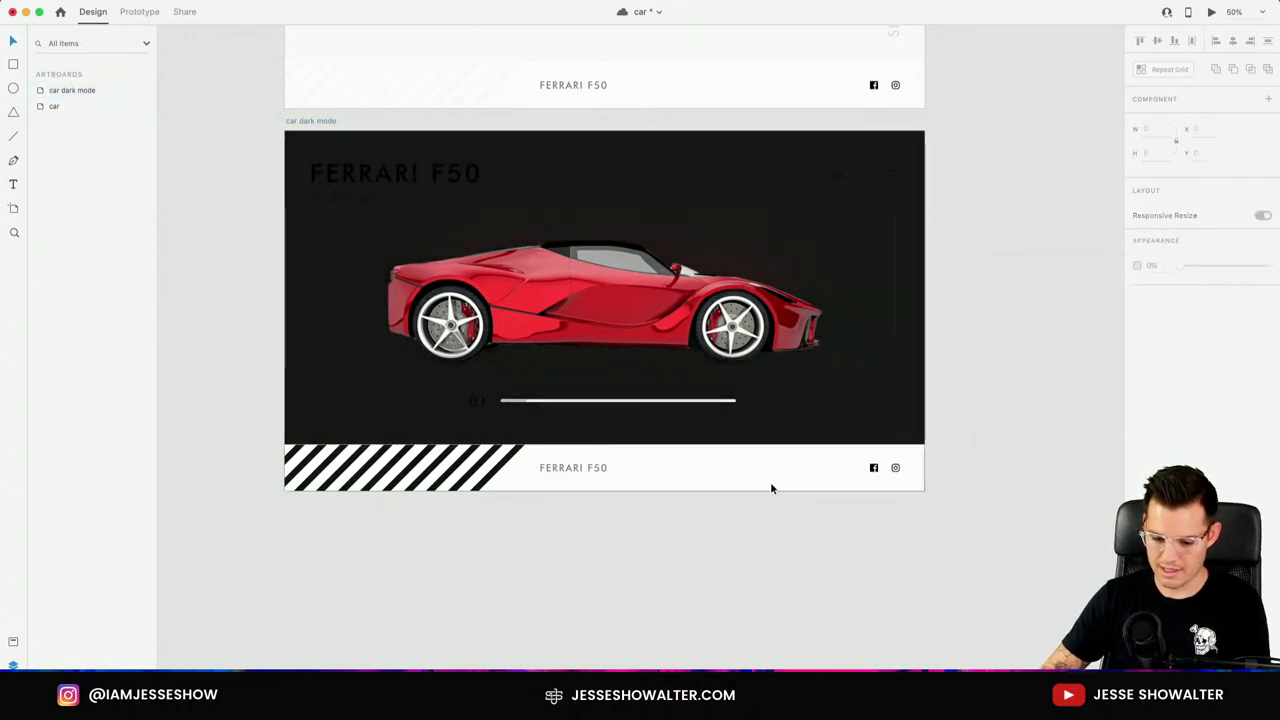
Unlock the bottom bar group on the dark artboard and set its background rectangle's fill to #000000.
click(770, 481)
click(731, 571)
click(691, 471)
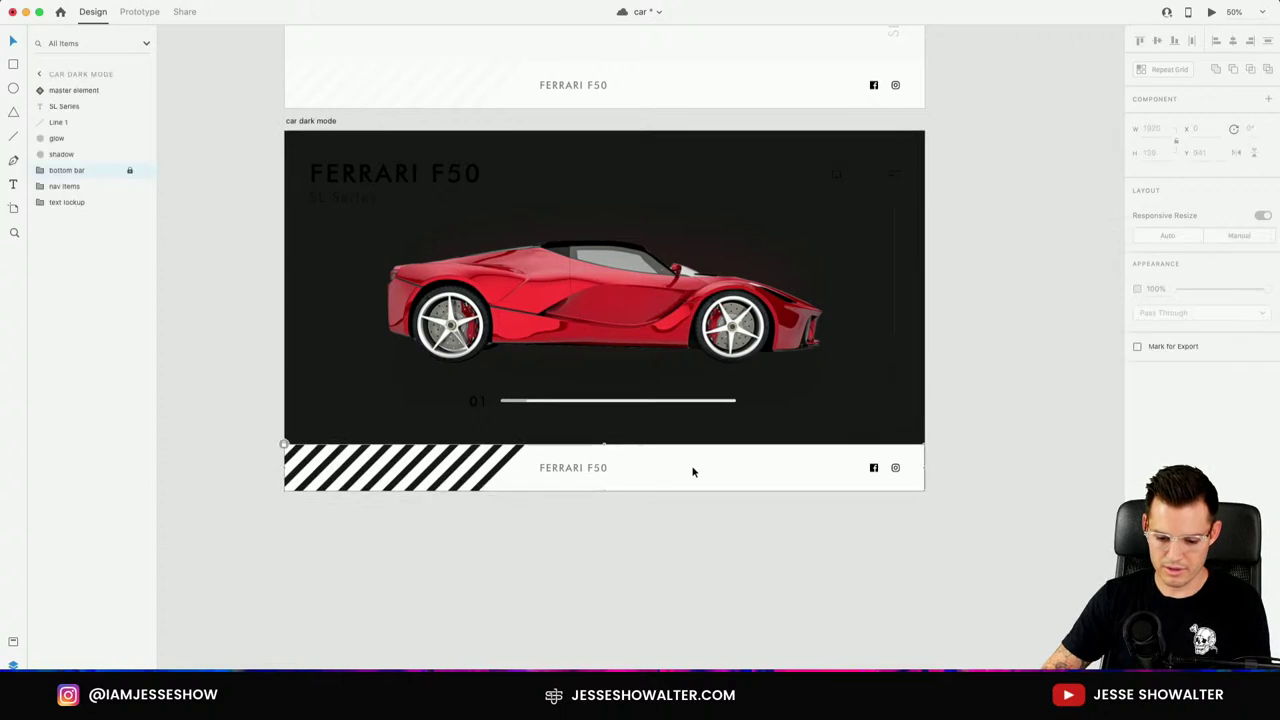
double_click(748, 500)
click(1162, 385)
drag(1033, 410, 965, 438)
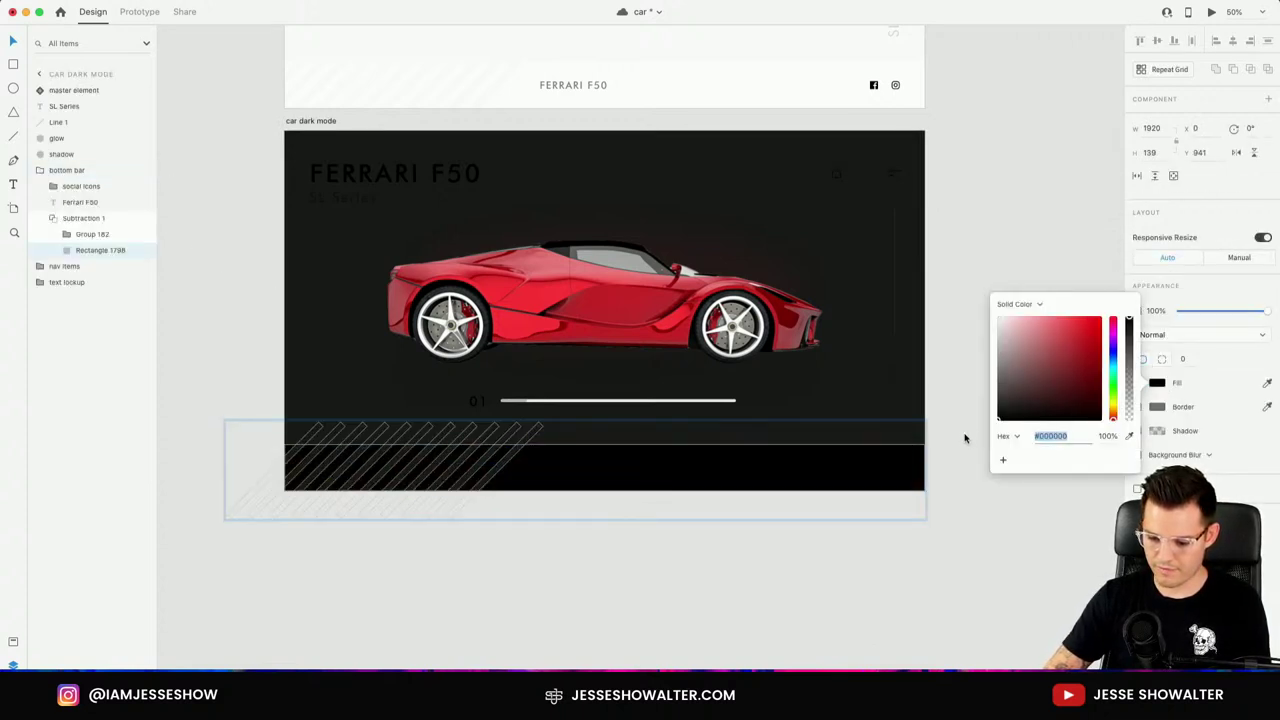
click(968, 574)
Set the fill of the social icons in the dark artboard's bottom bar to #FFFFFF.
key(super+equal)
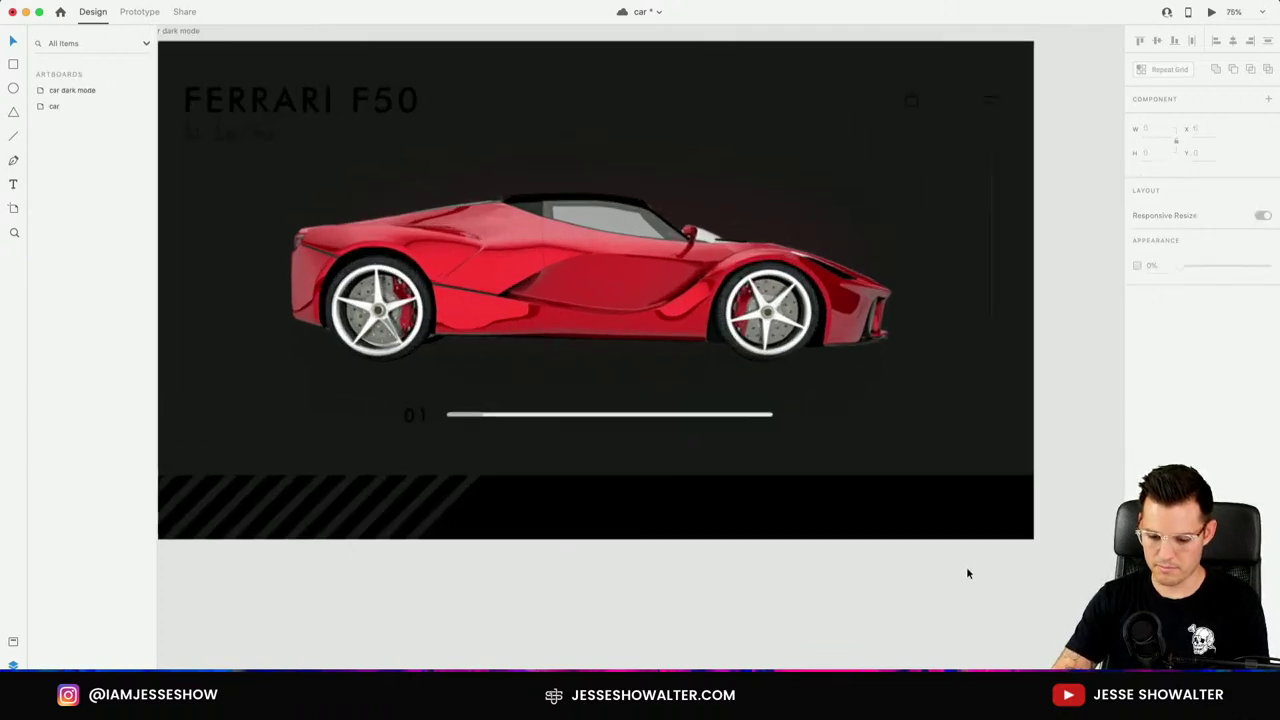
scroll(966, 571, down, 3)
click(544, 453)
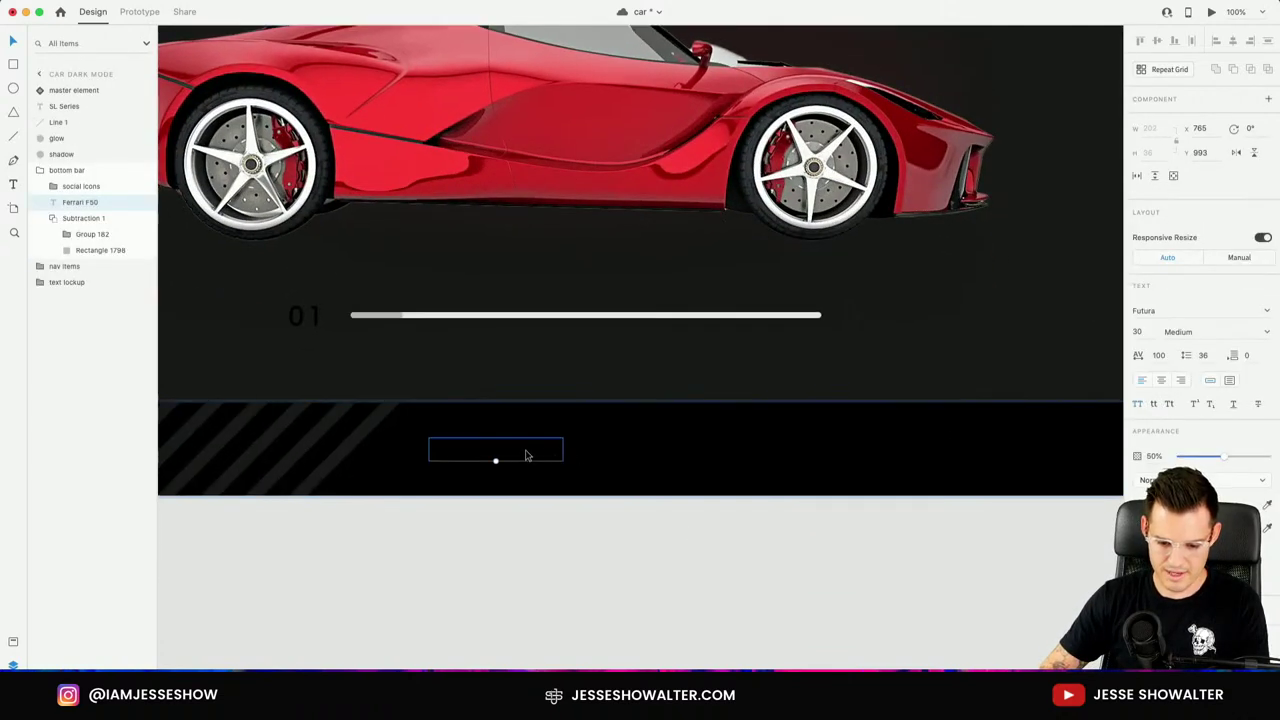
scroll(526, 451, right, 8)
click(1140, 481)
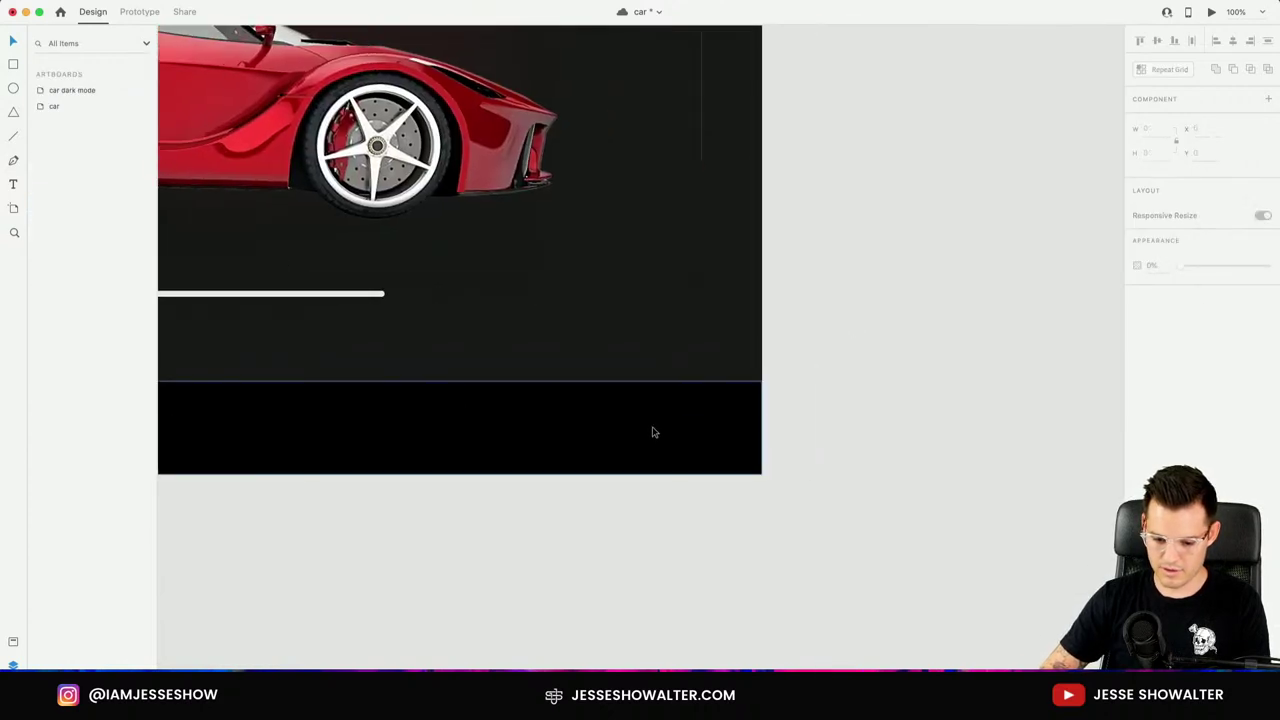
click(665, 431)
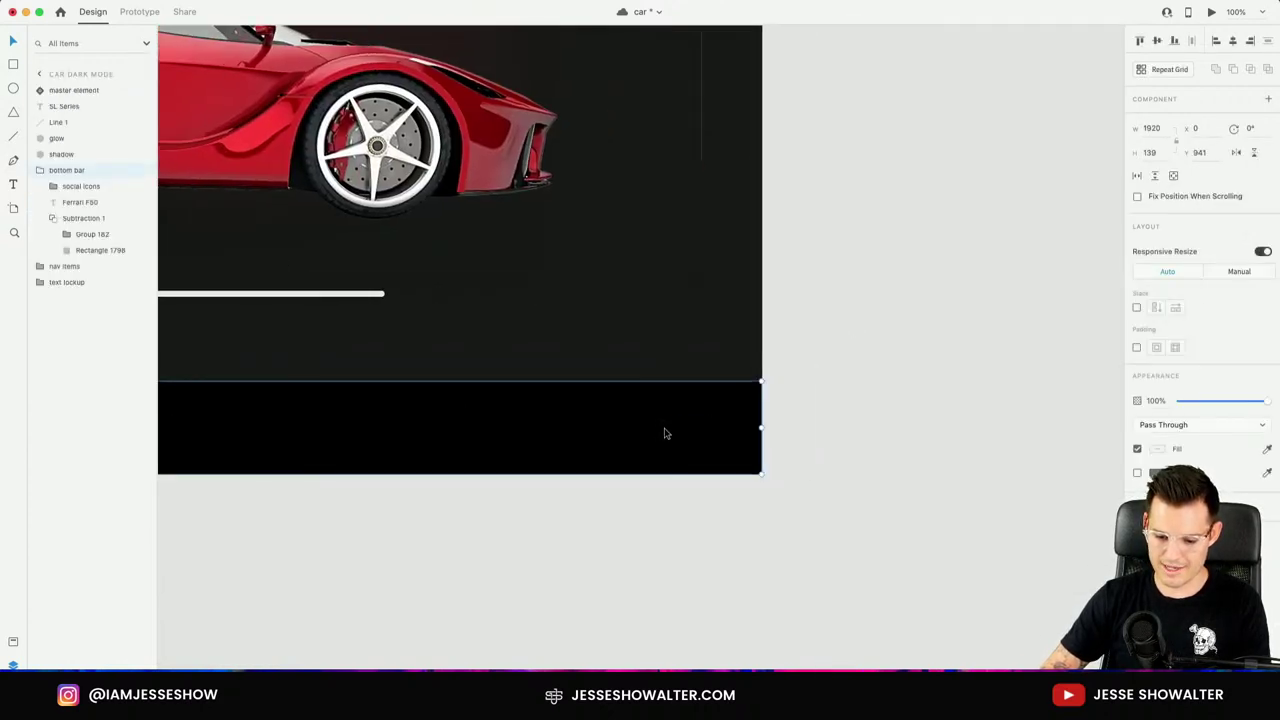
double_click(667, 432)
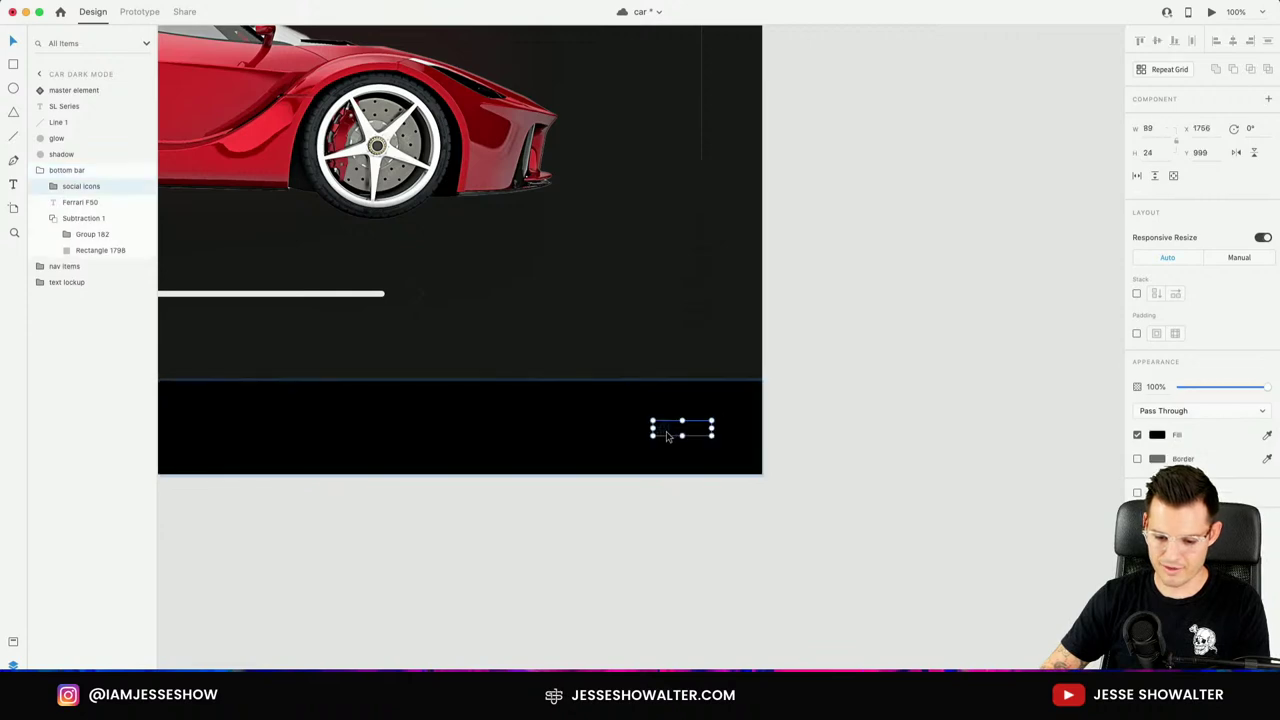
click(1157, 434)
text(ffffff)
click(917, 286)
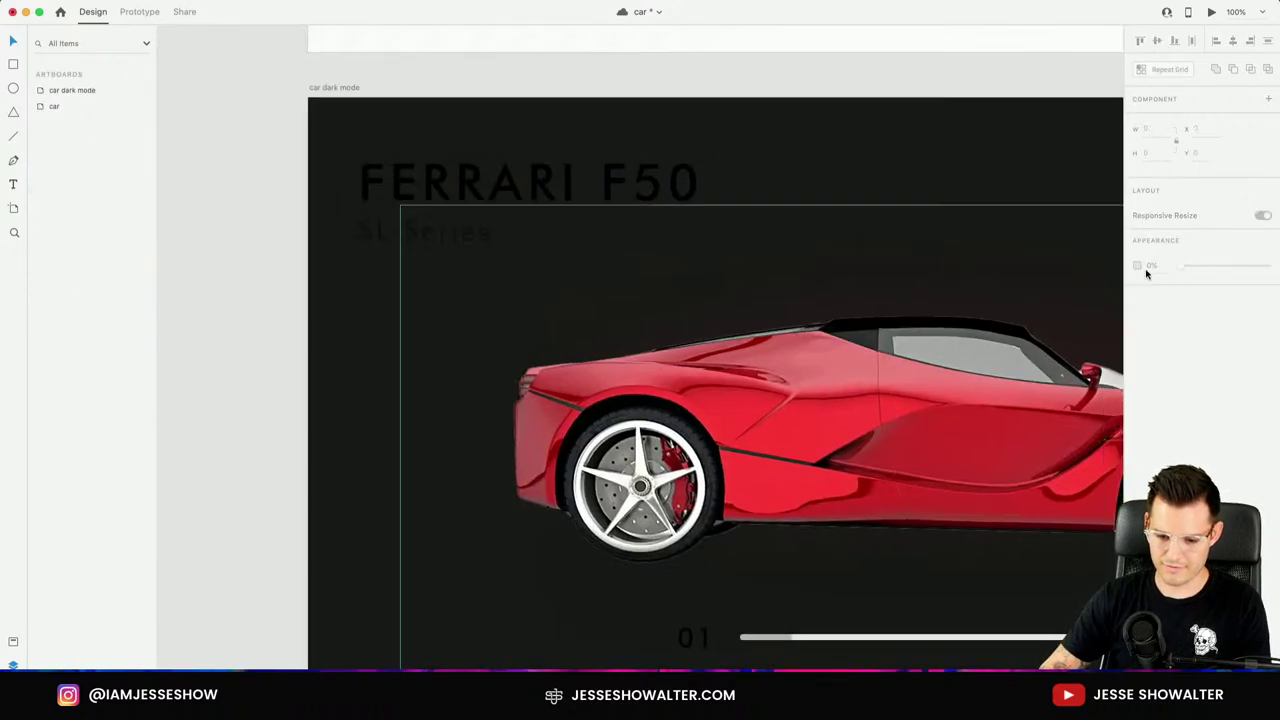
Set the fill of the FERRARI F50 and SL Series text lockup on the dark artboard to #FFFFFF.
click(550, 201)
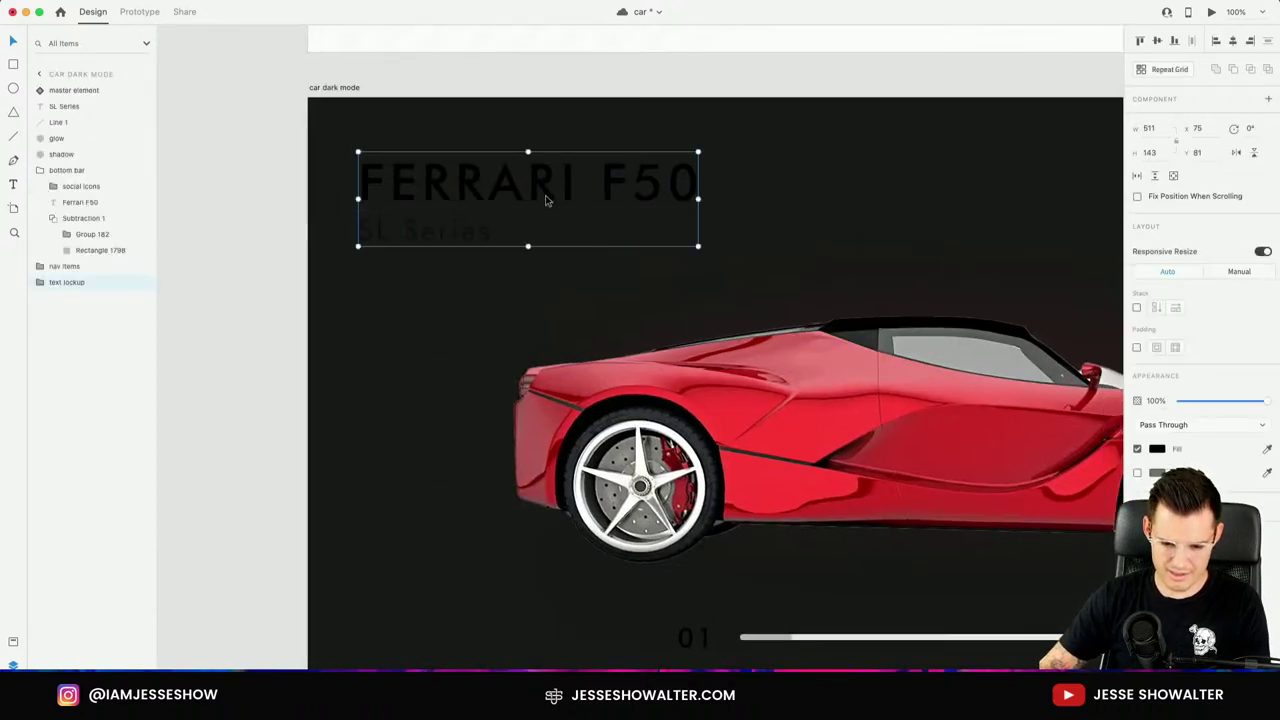
click(1157, 450)
text(ffffff)
click(966, 84)
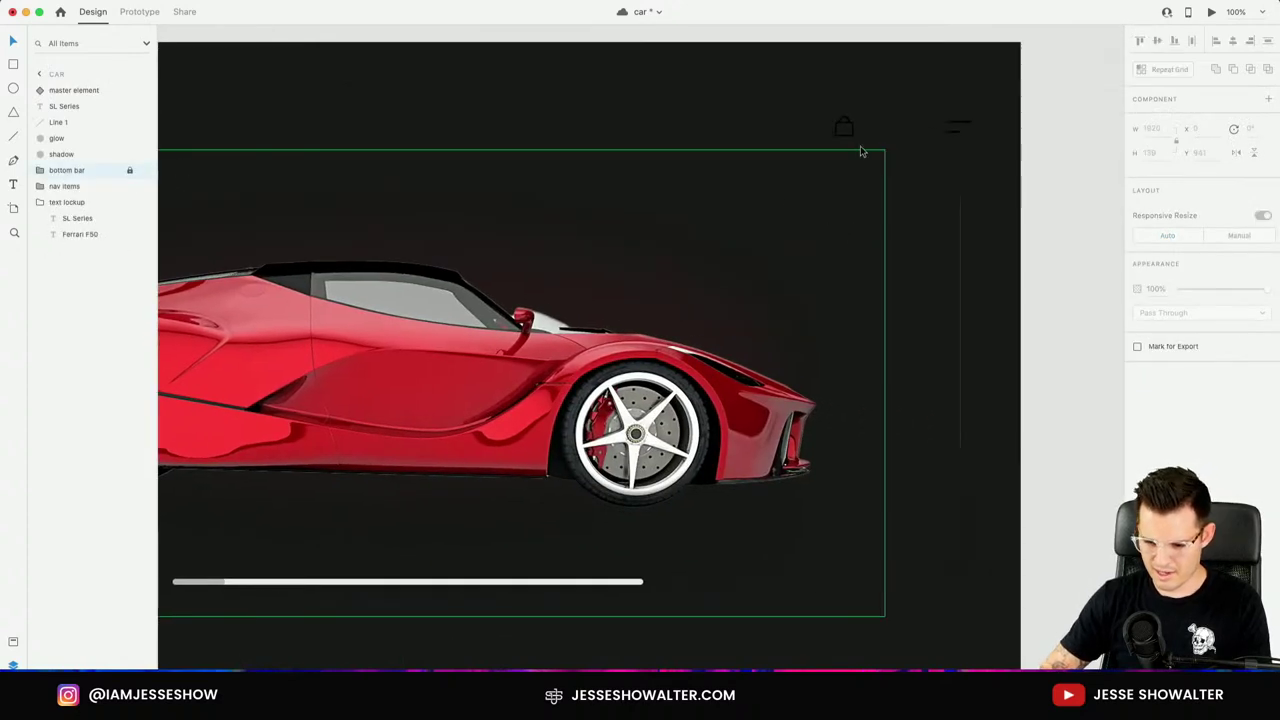
Set both the fill and the border of the nav items group with the bag and menu icons to #FFFFFF.
click(862, 128)
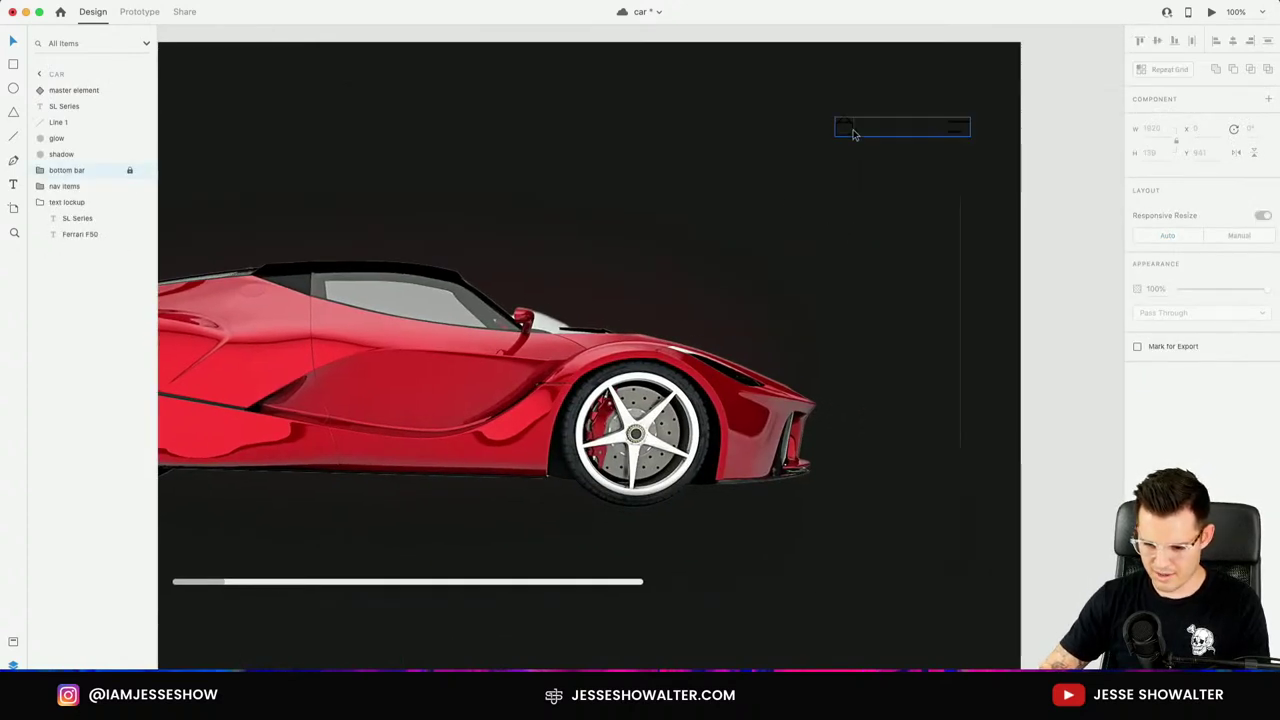
click(1157, 449)
text(ffffff)
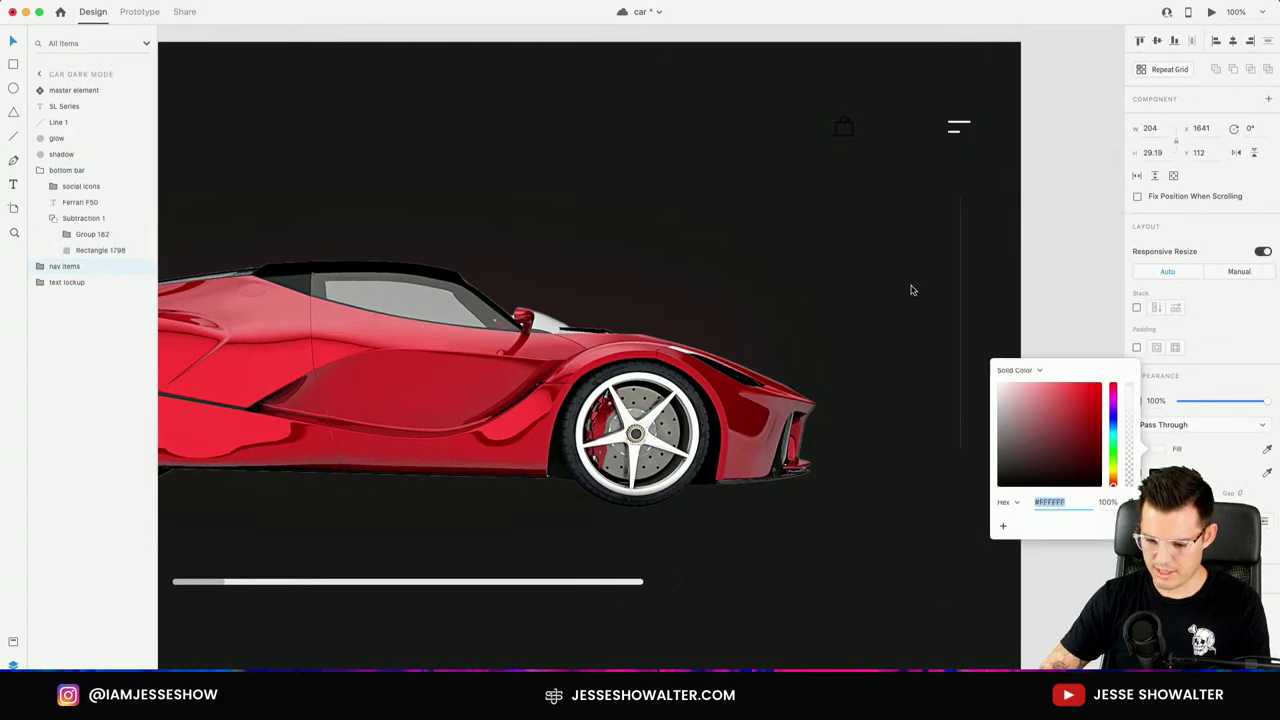
key(Return)
click(1157, 473)
text(ffffff)
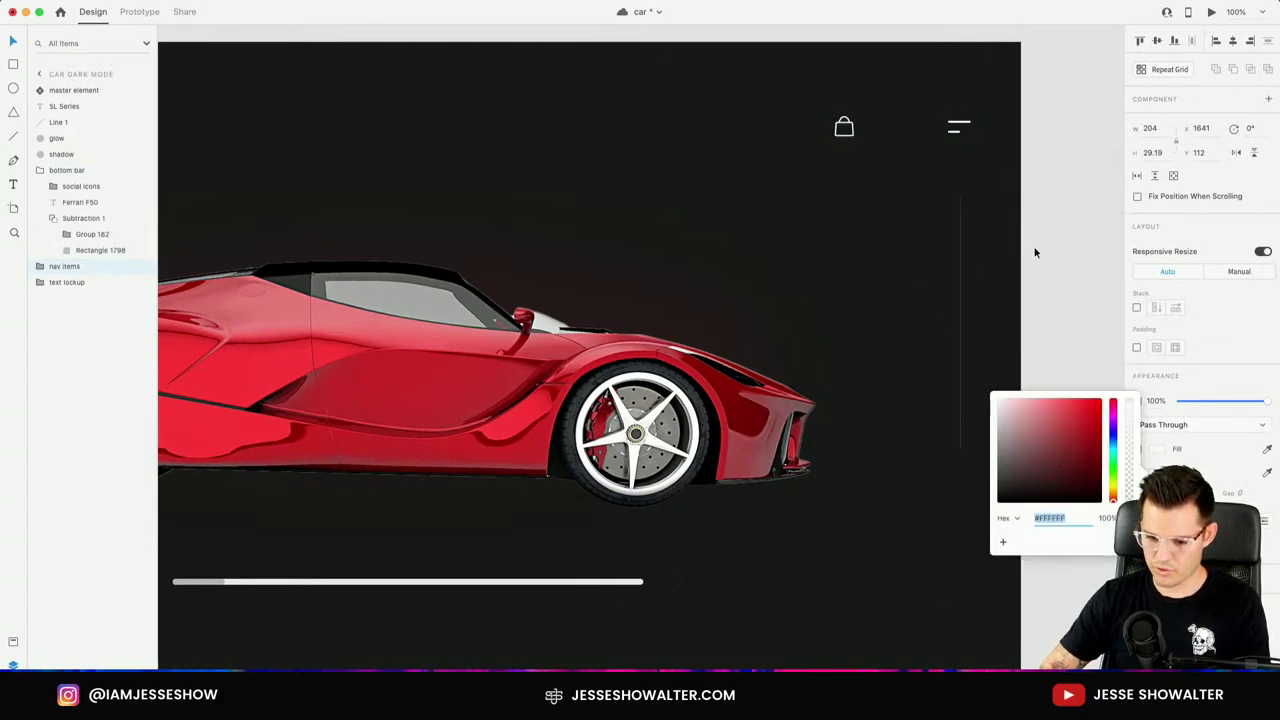
Set the border color of the vertical line on the dark artboard to #FFFFFF.
click(975, 273)
click(960, 276)
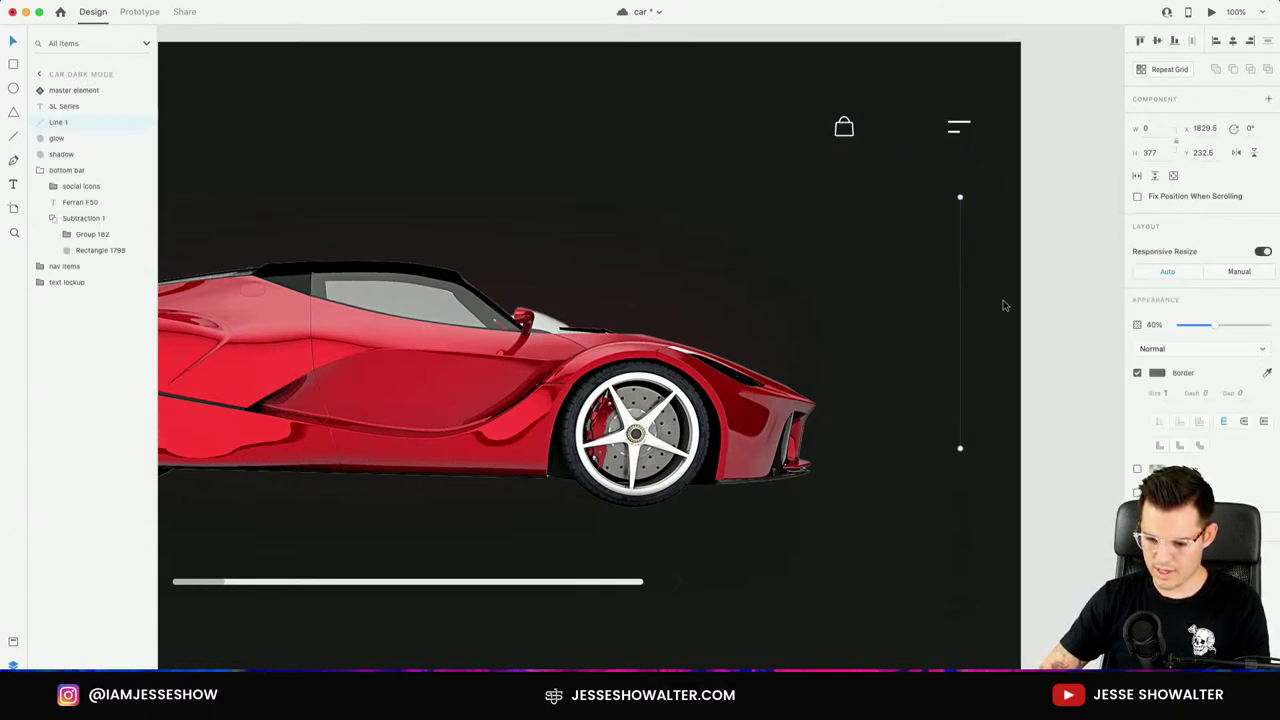
click(1157, 372)
text(ffffff)
click(1086, 237)
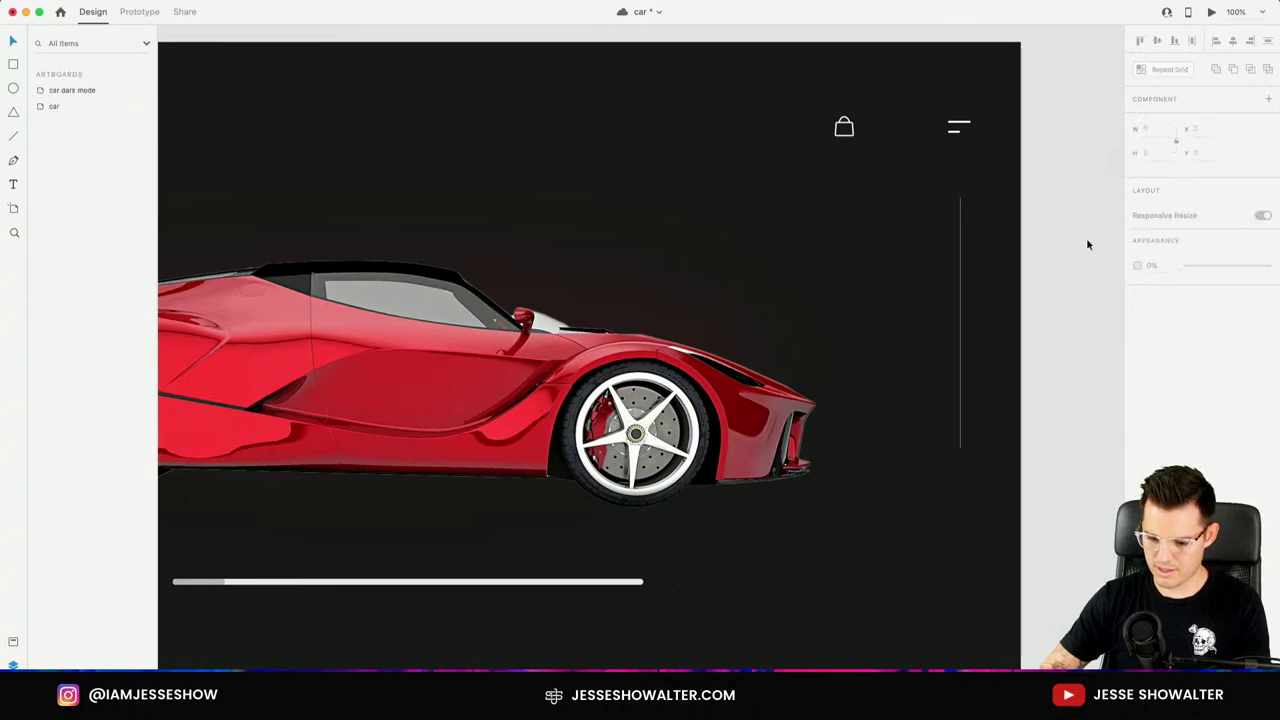
Set the fill of the vertical SL Series text on the dark artboard to #FFFFFF and raise its opacity.
click(960, 555)
click(1137, 469)
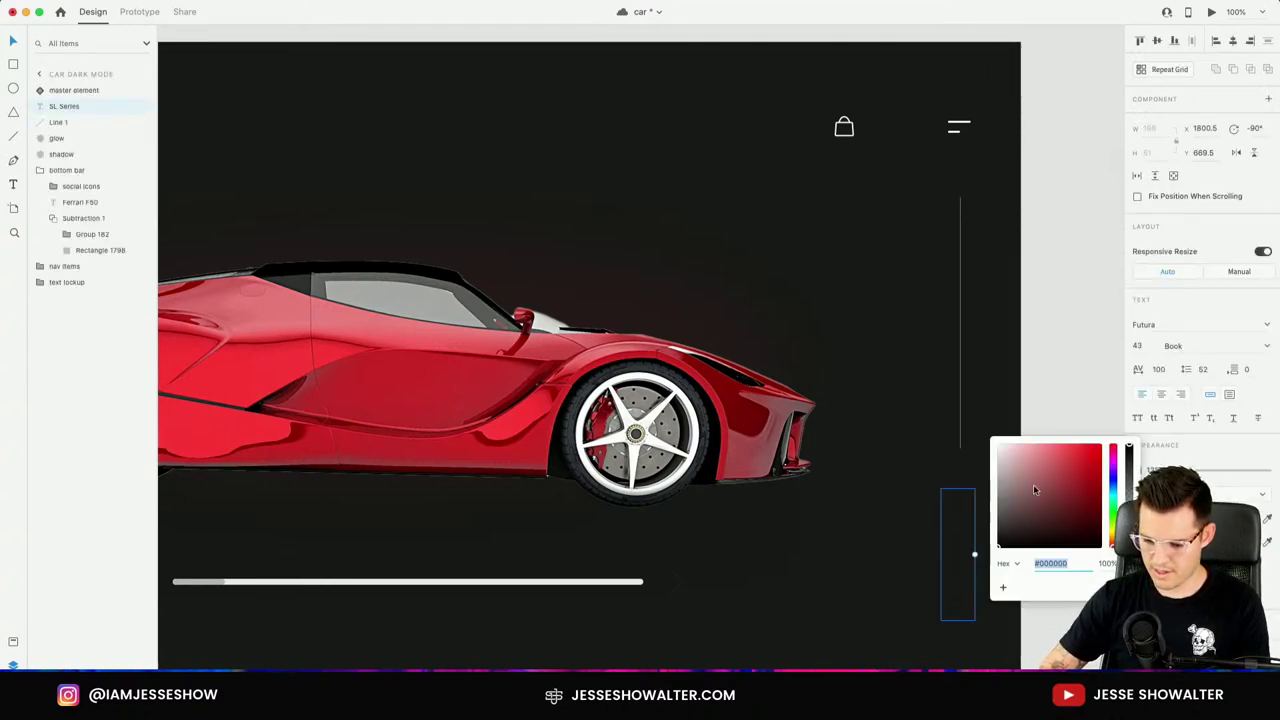
text(ffffff)
click(1071, 320)
click(960, 545)
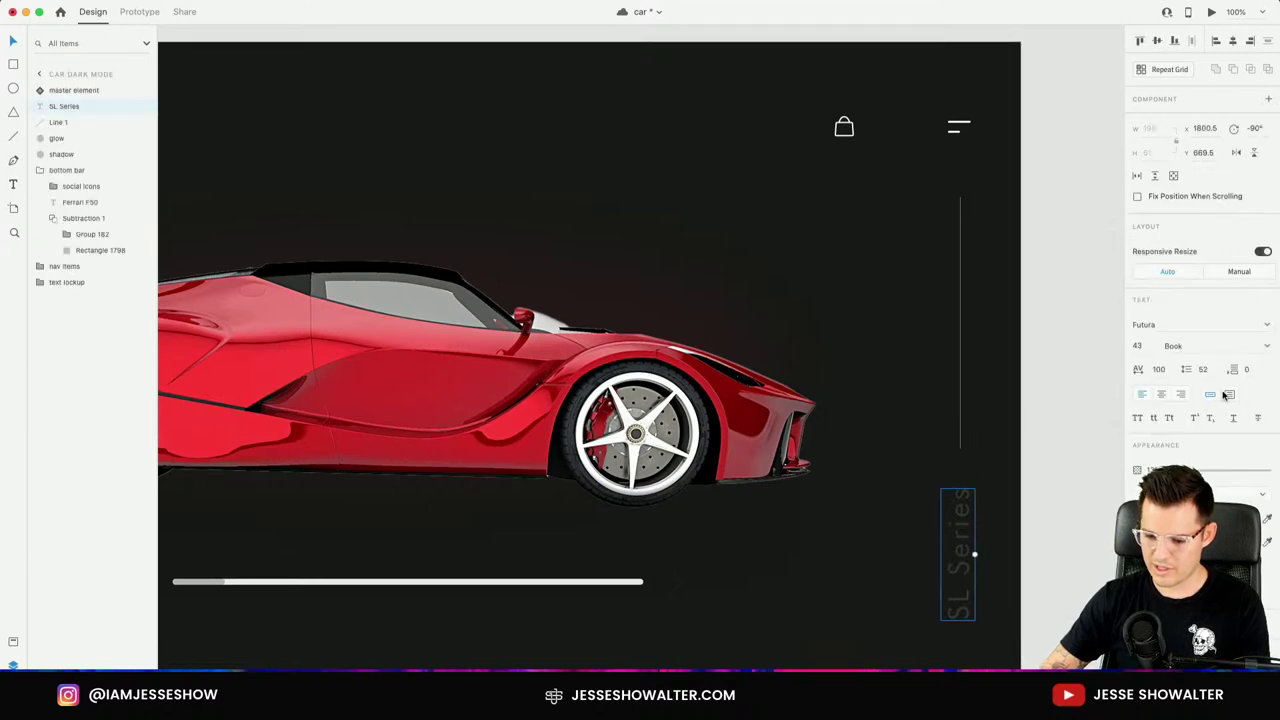
drag(1190, 471, 1216, 473)
click(1034, 466)
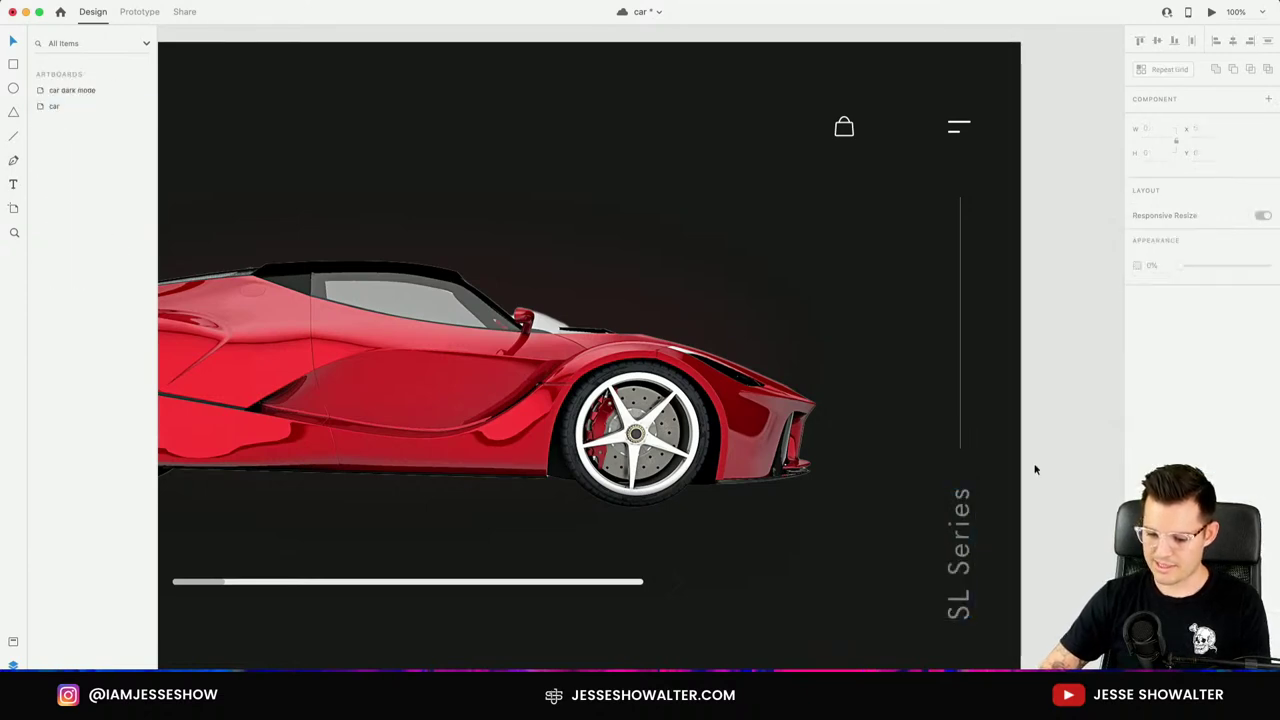
Change the fill of the carousel counter numbers inside the dark artboard's master progress bar to white.
key(super+minus)
scroll(925, 585, left, 5)
scroll(925, 585, down, 2)
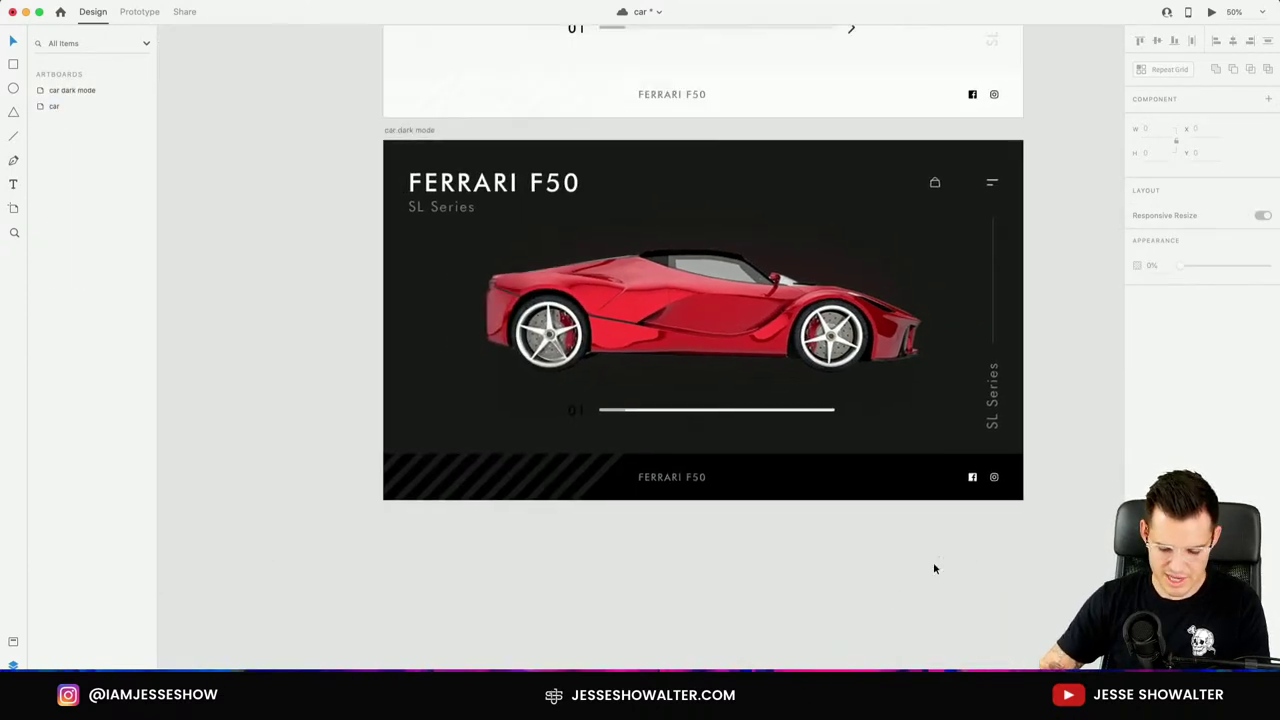
key(super+plus)
scroll(915, 562, right, 3)
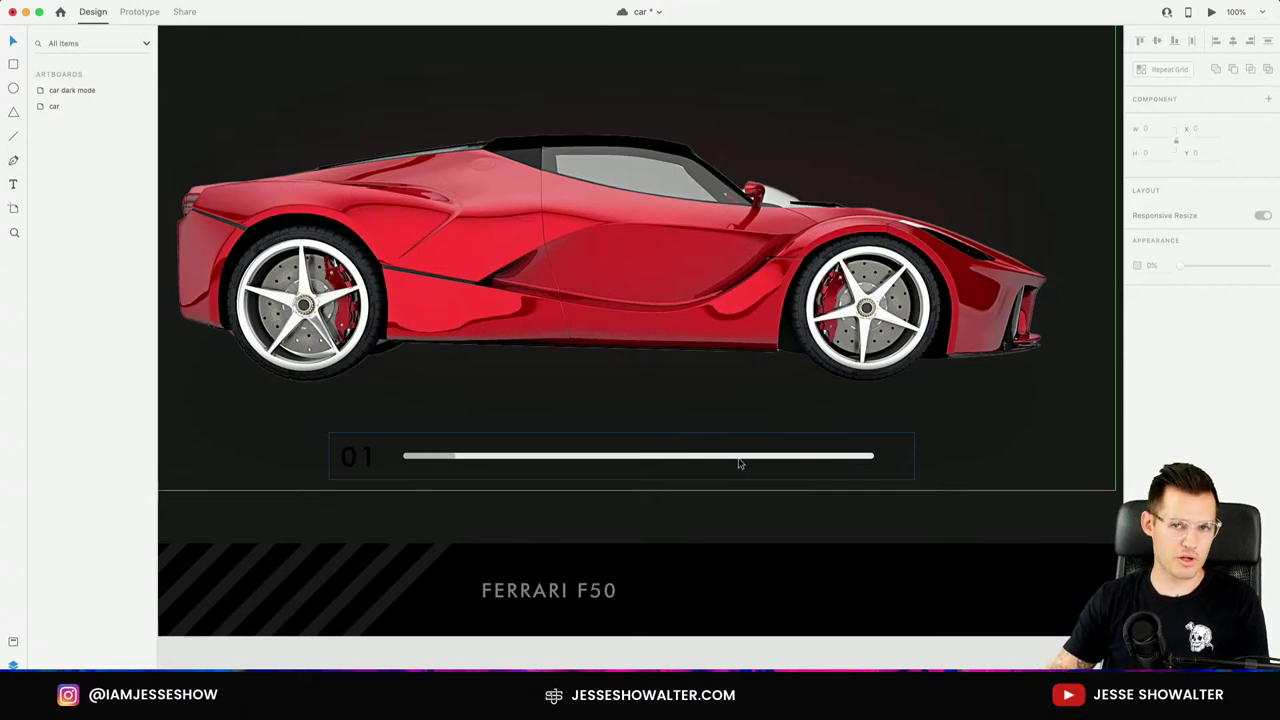
super+click(371, 463)
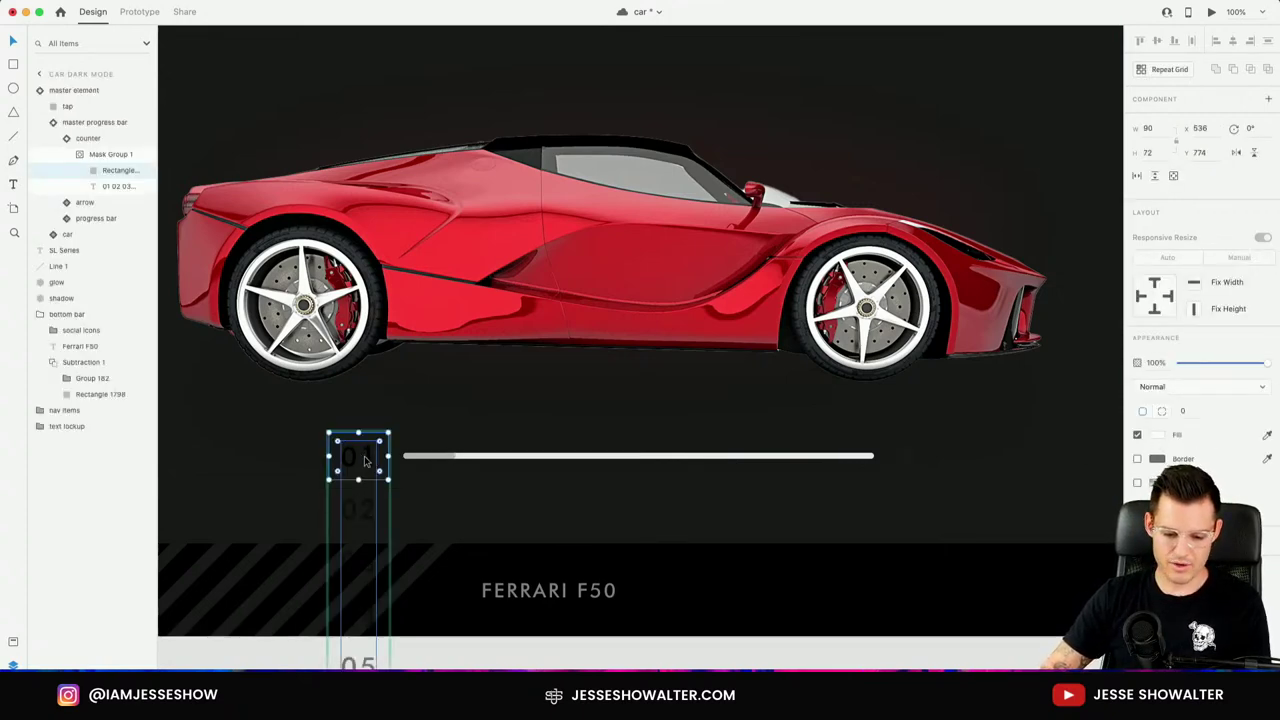
super+click(366, 461)
click(1141, 530)
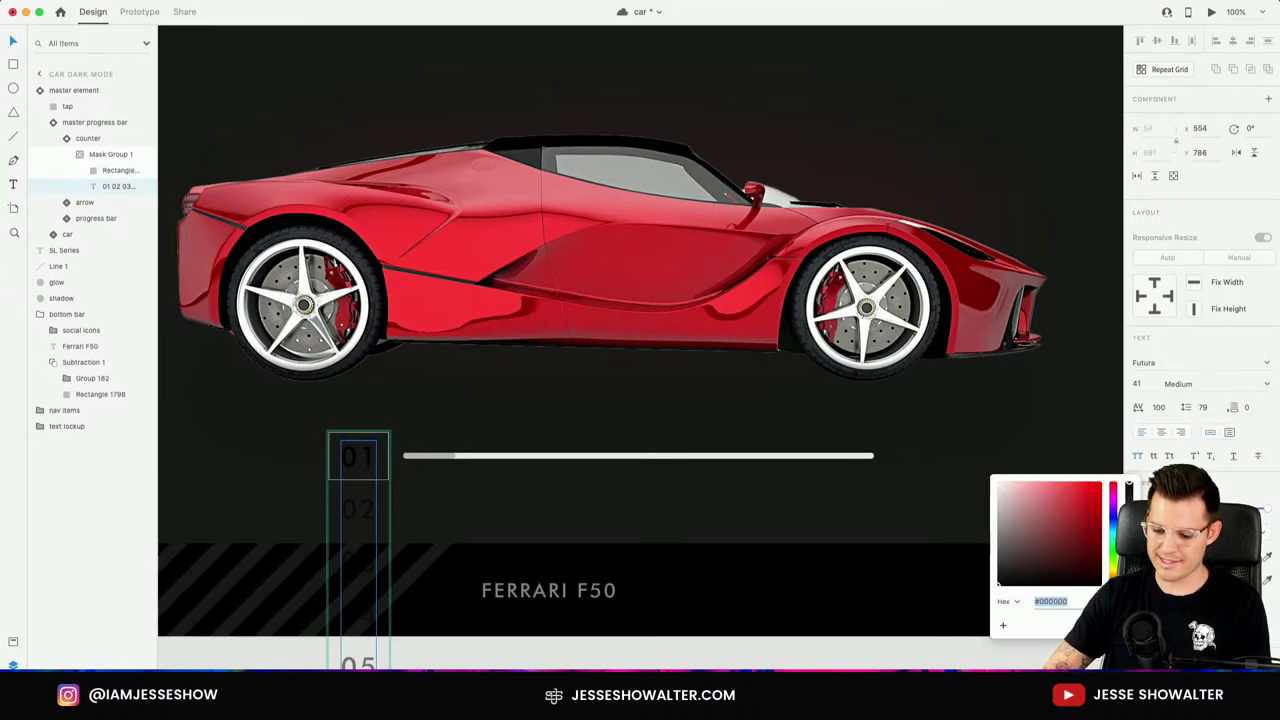
drag(1040, 520, 893, 407)
key(Escape)
key(Escape)
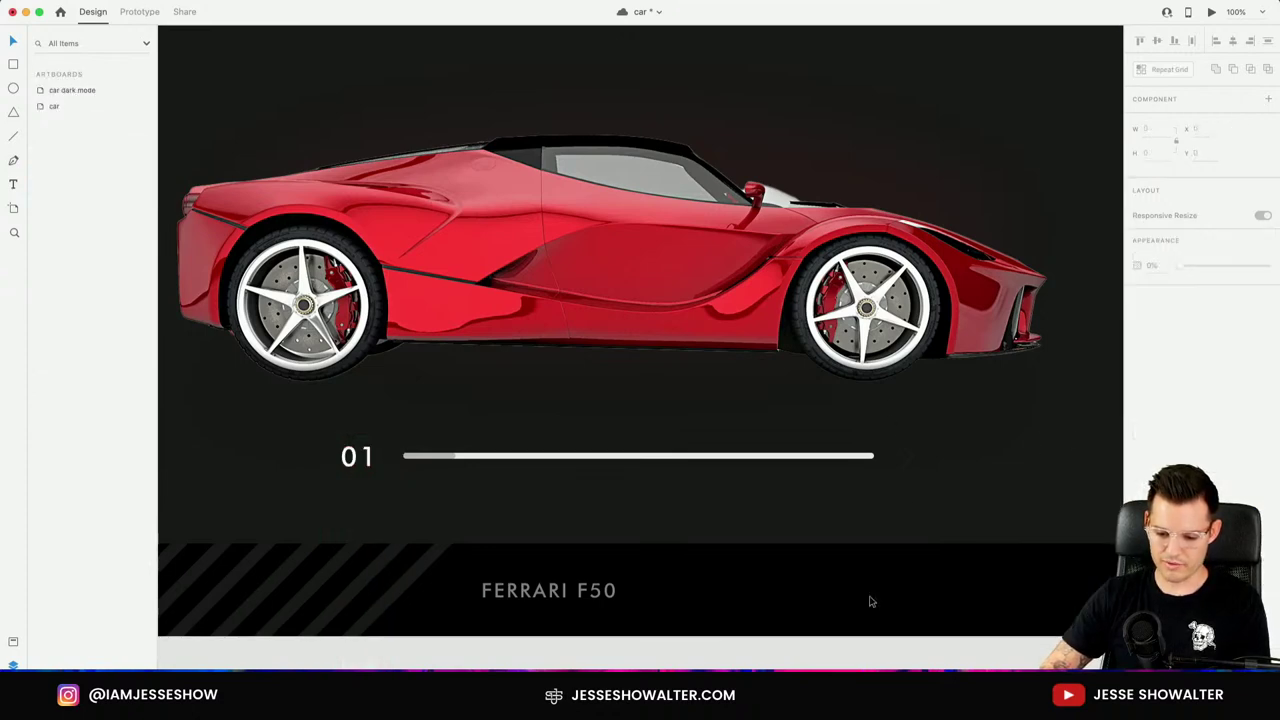
Change the fill of the arrow component in the dark artboard's master progress bar to white.
super+click(906, 460)
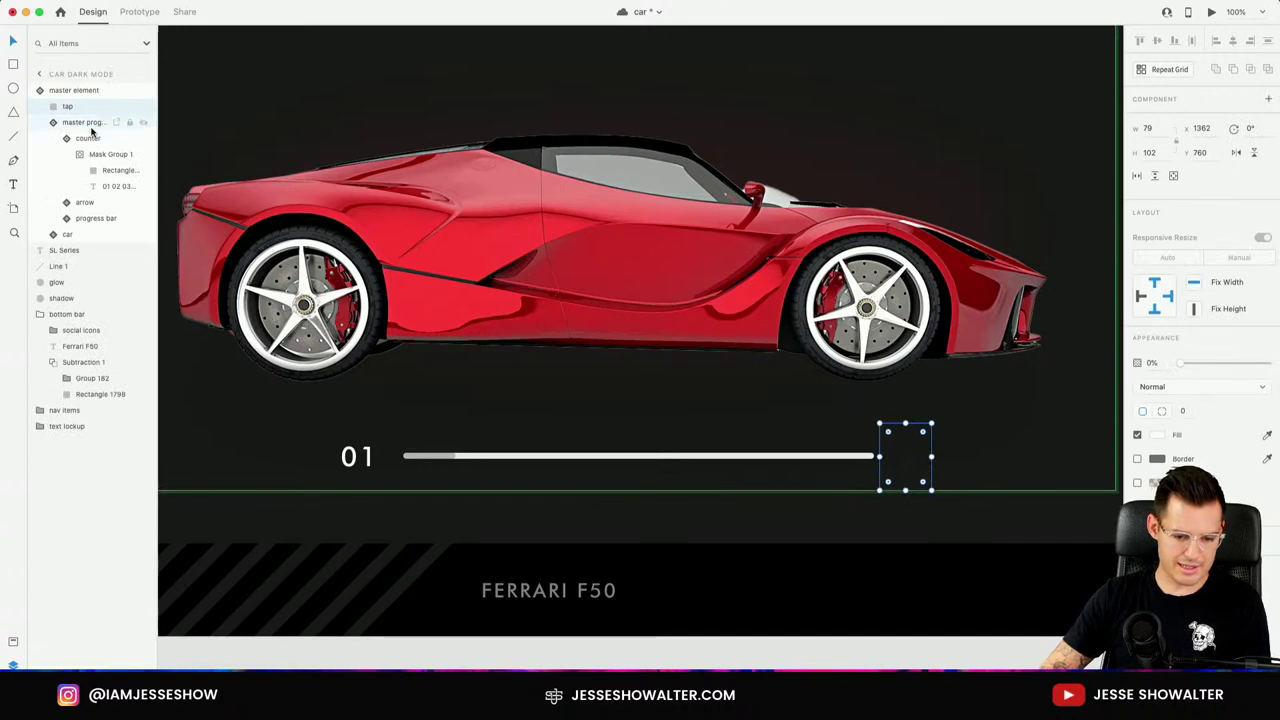
click(84, 202)
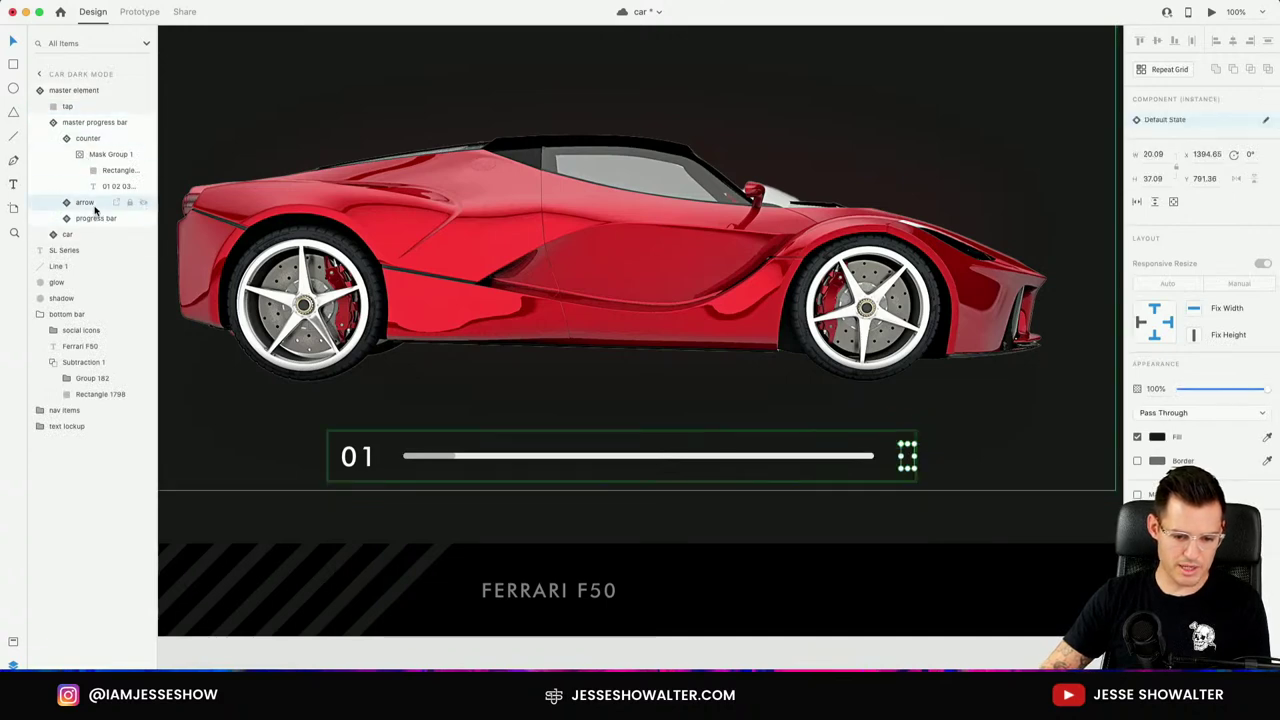
click(1157, 437)
click(1007, 399)
key(Escape)
key(Escape)
key(super+minus)
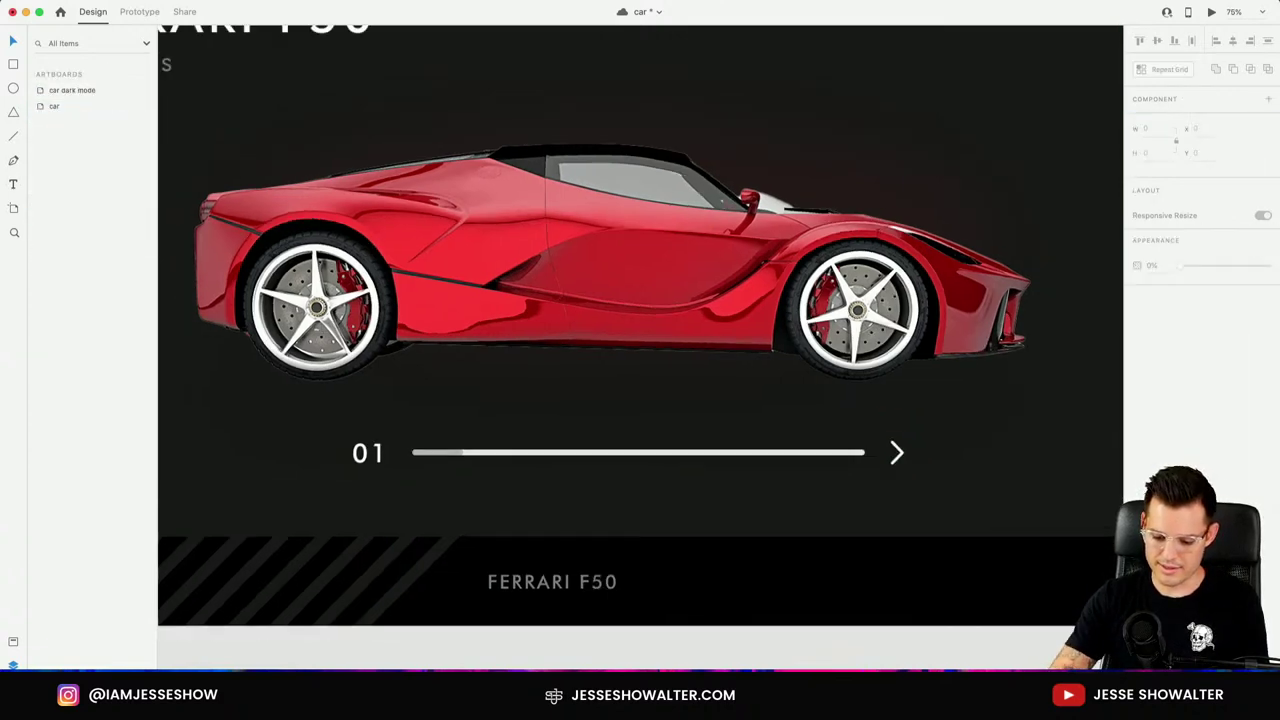
Link the menu icon on the light car artboard to the car dark mode artboard with a tap-triggered Transition.
drag(1016, 366, 1016, 506)
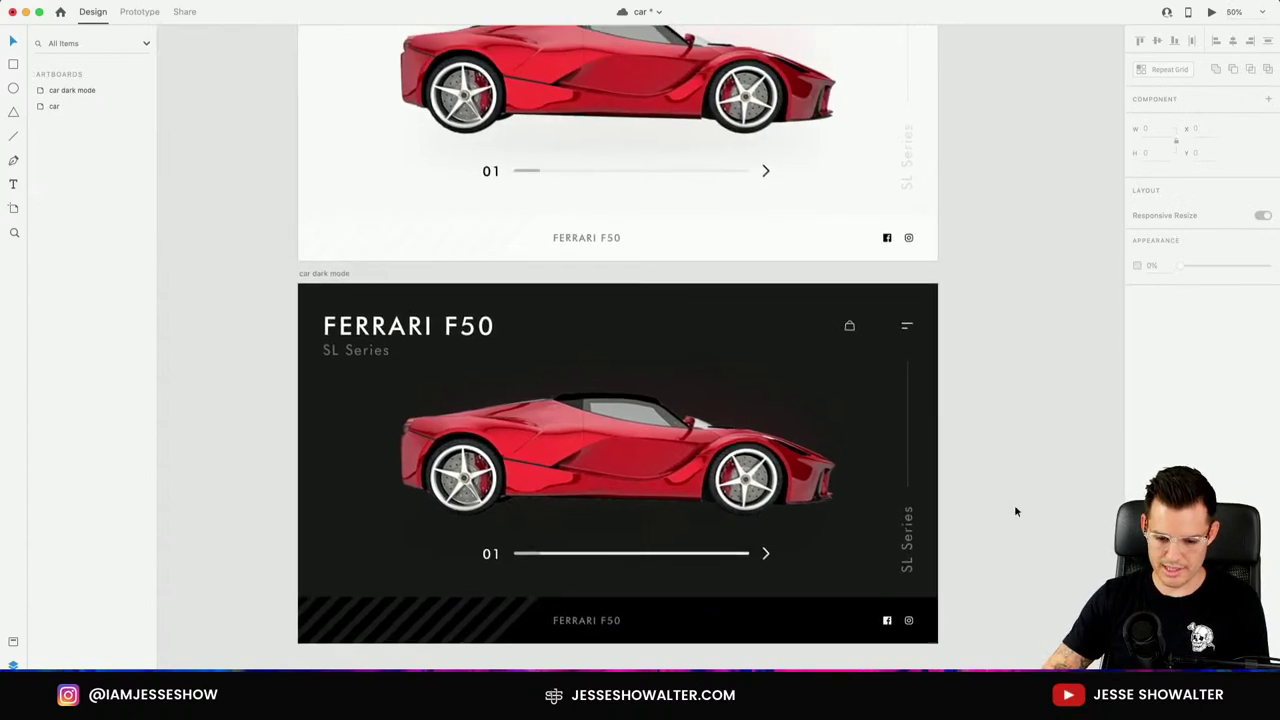
drag(1003, 337, 1006, 456)
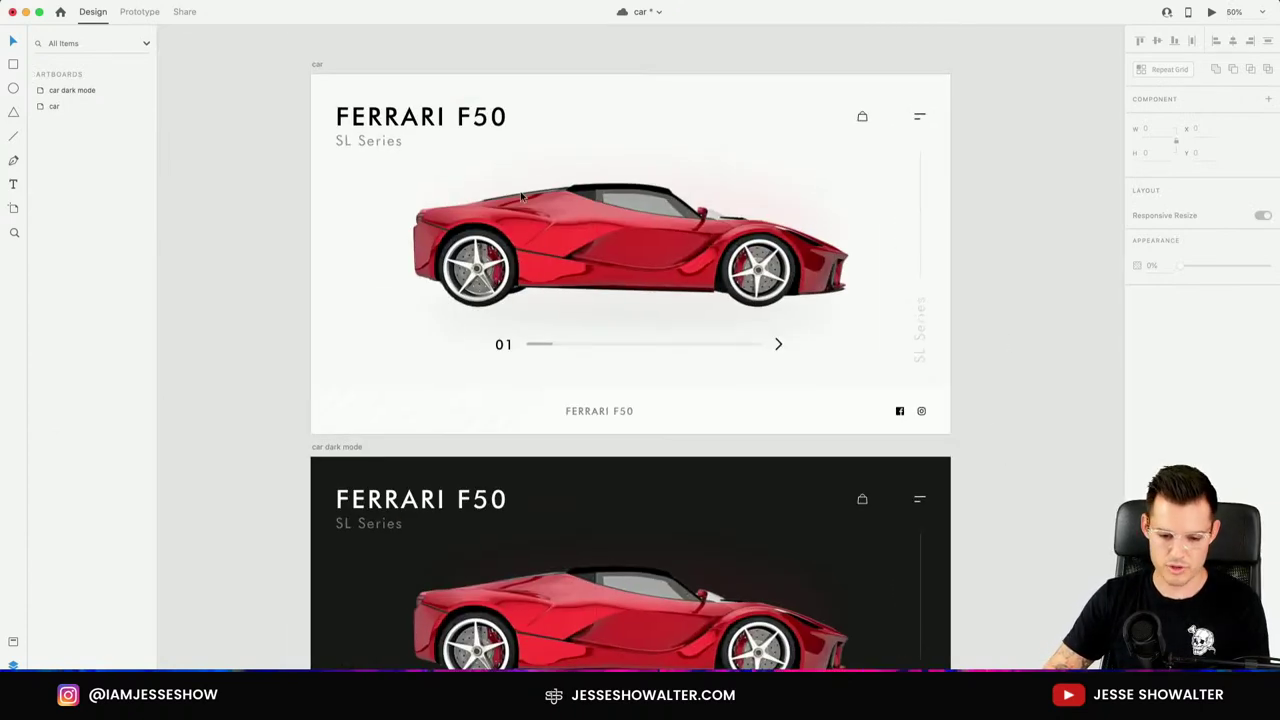
click(141, 11)
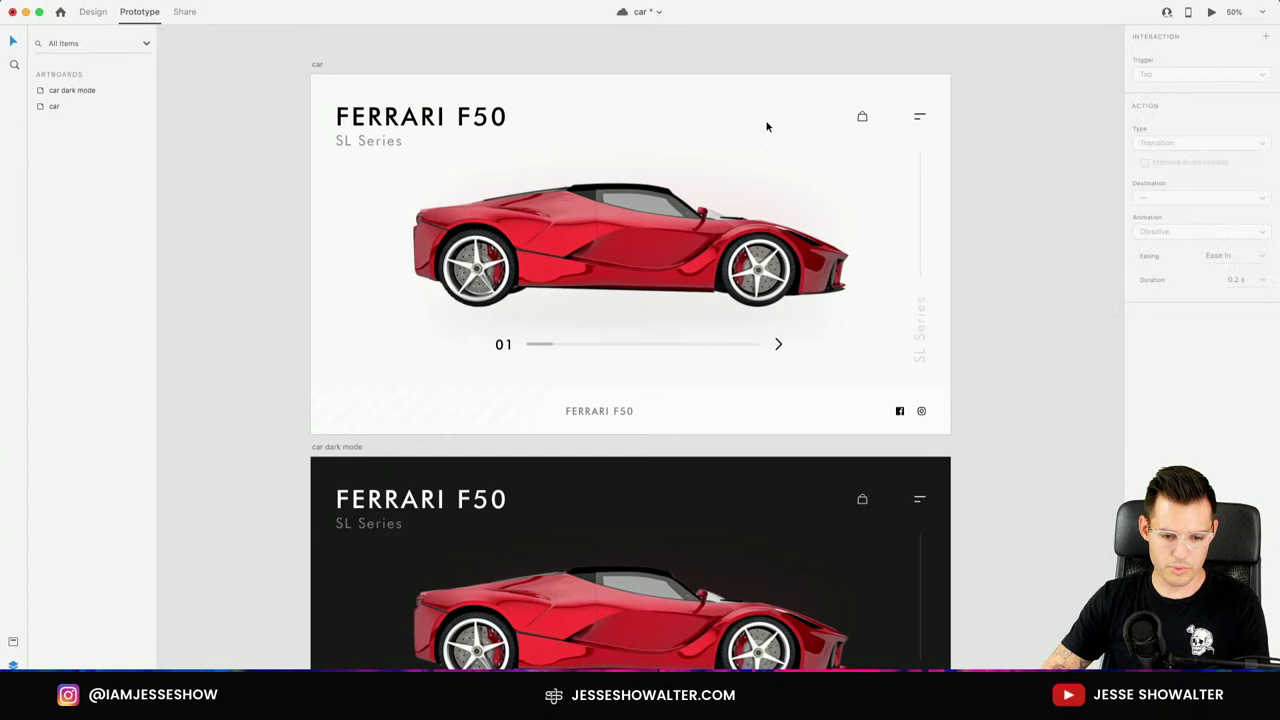
click(920, 117)
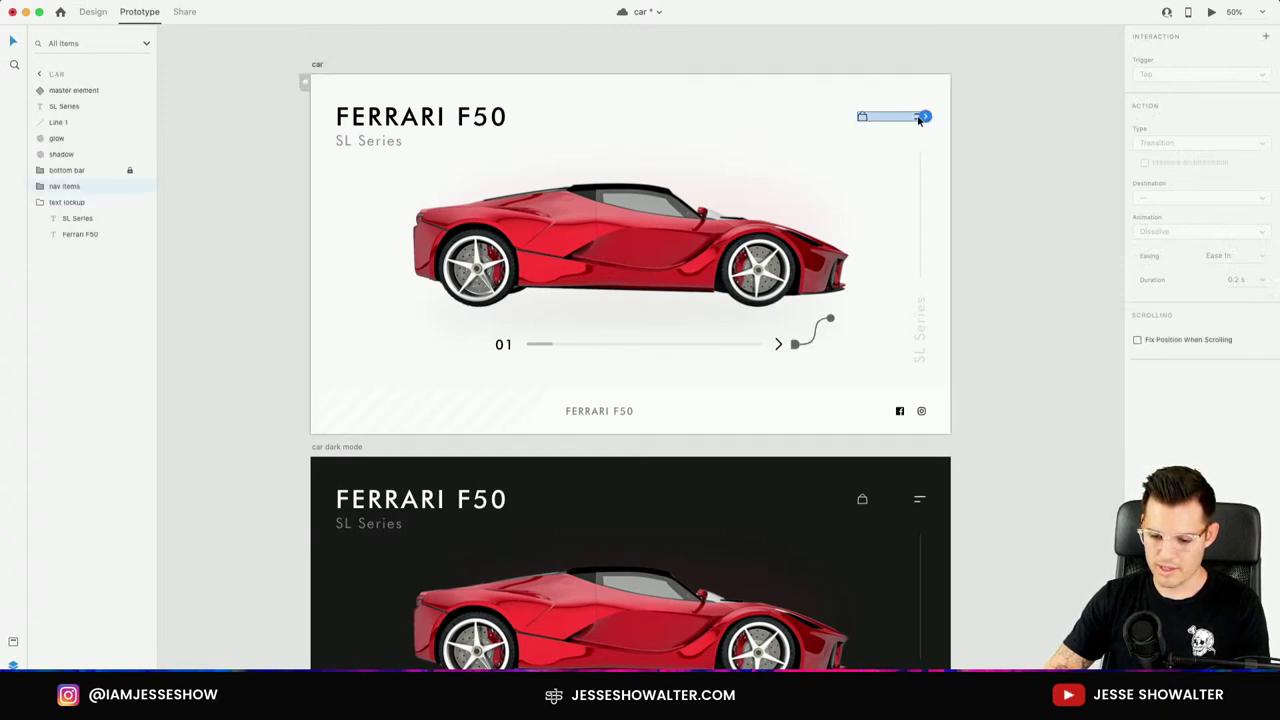
double_click(920, 118)
drag(924, 117, 866, 488)
click(1174, 145)
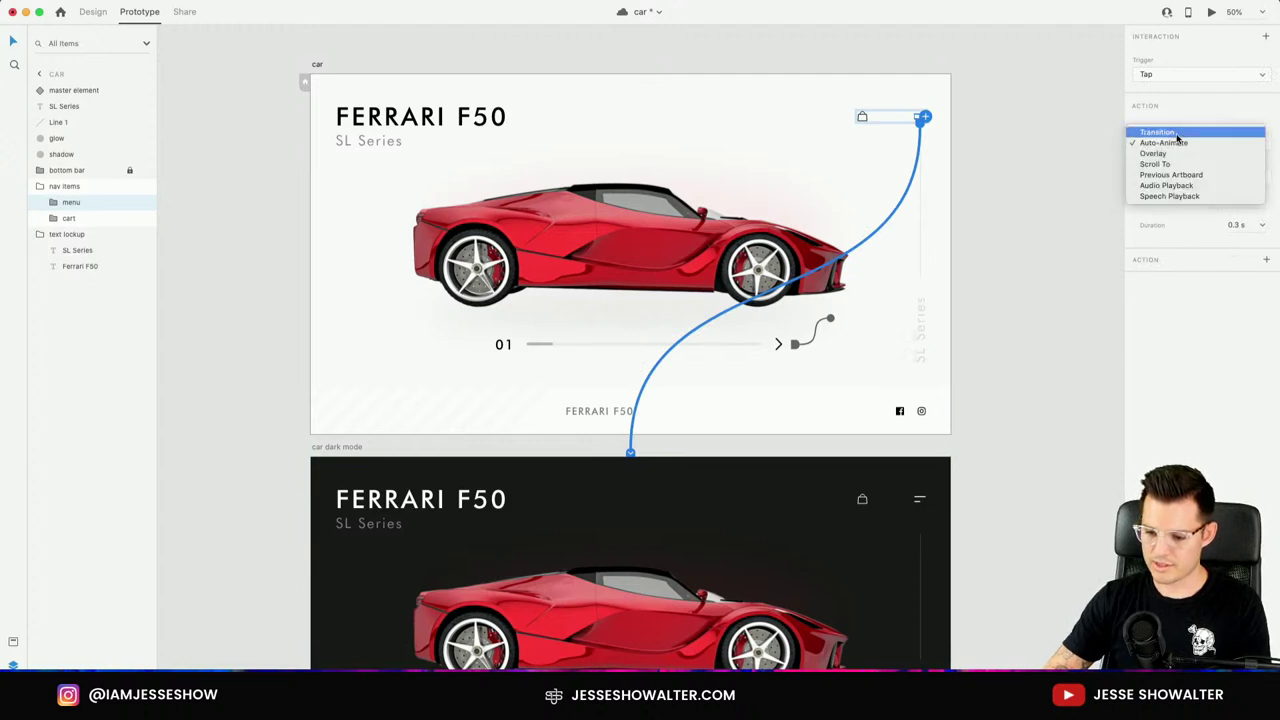
click(1160, 133)
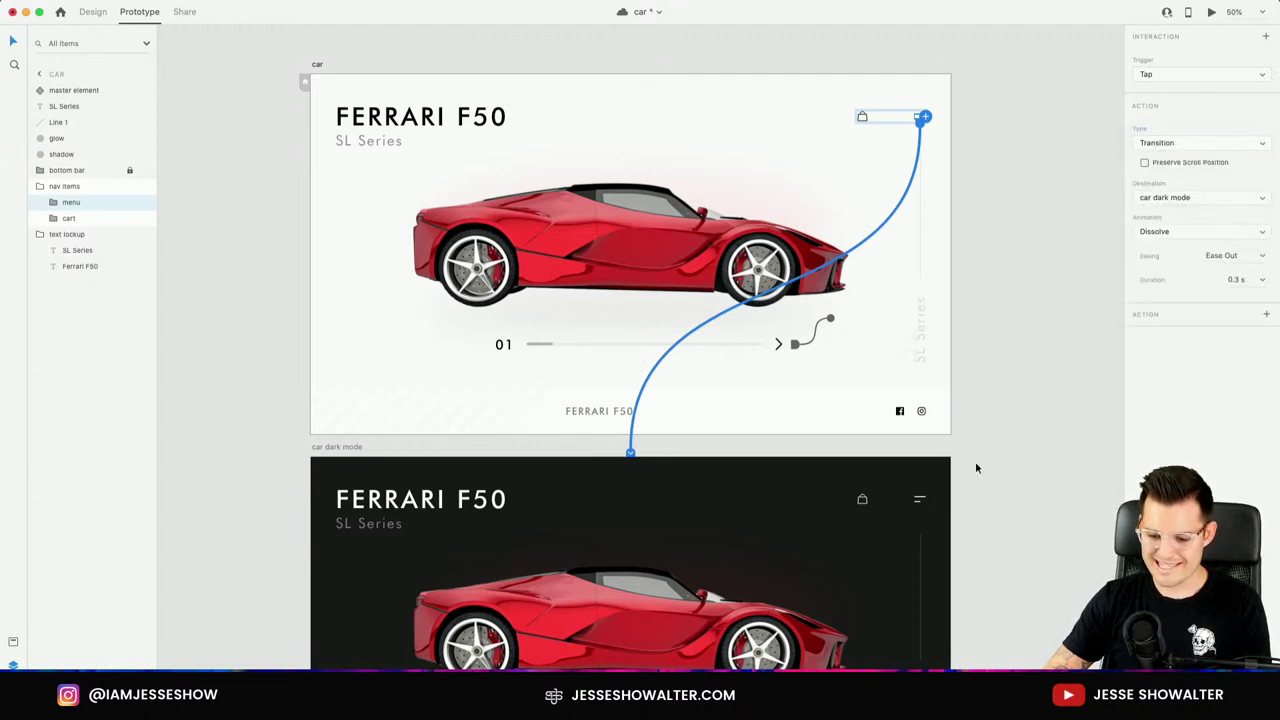
Link the menu icon on the dark artboard back to the car artboard with a tap-triggered Transition.
click(921, 501)
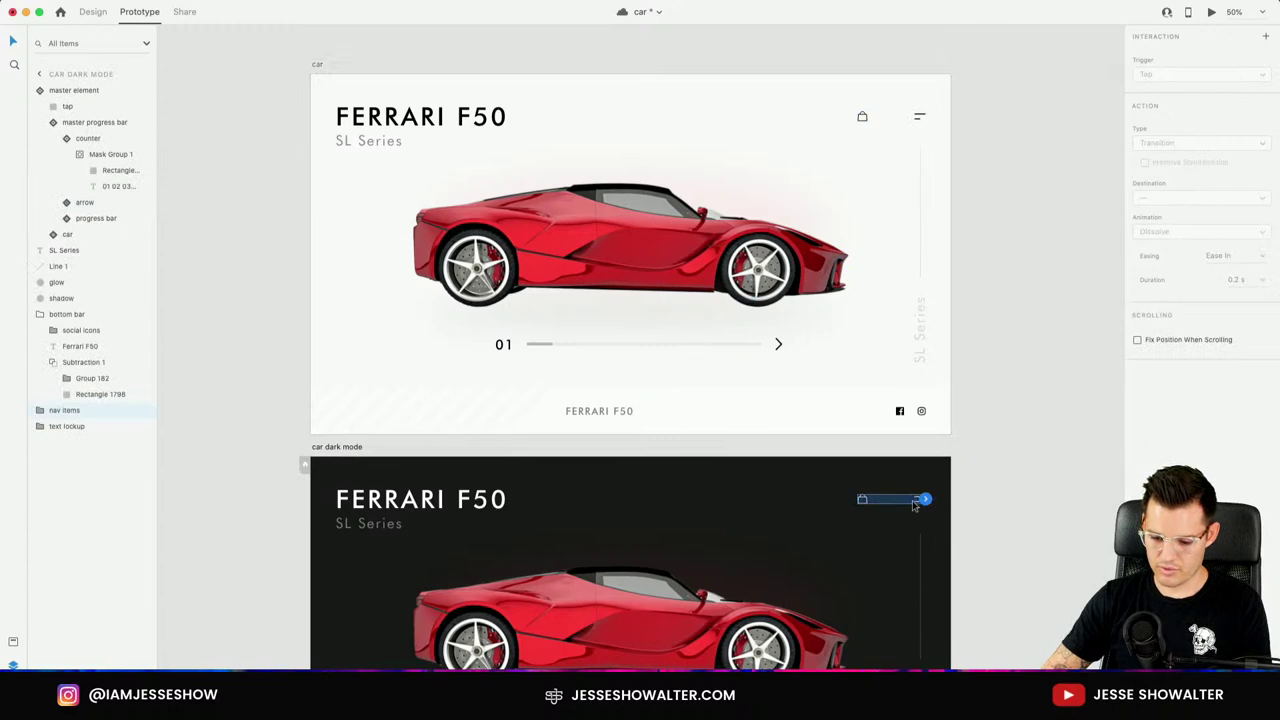
click(93, 12)
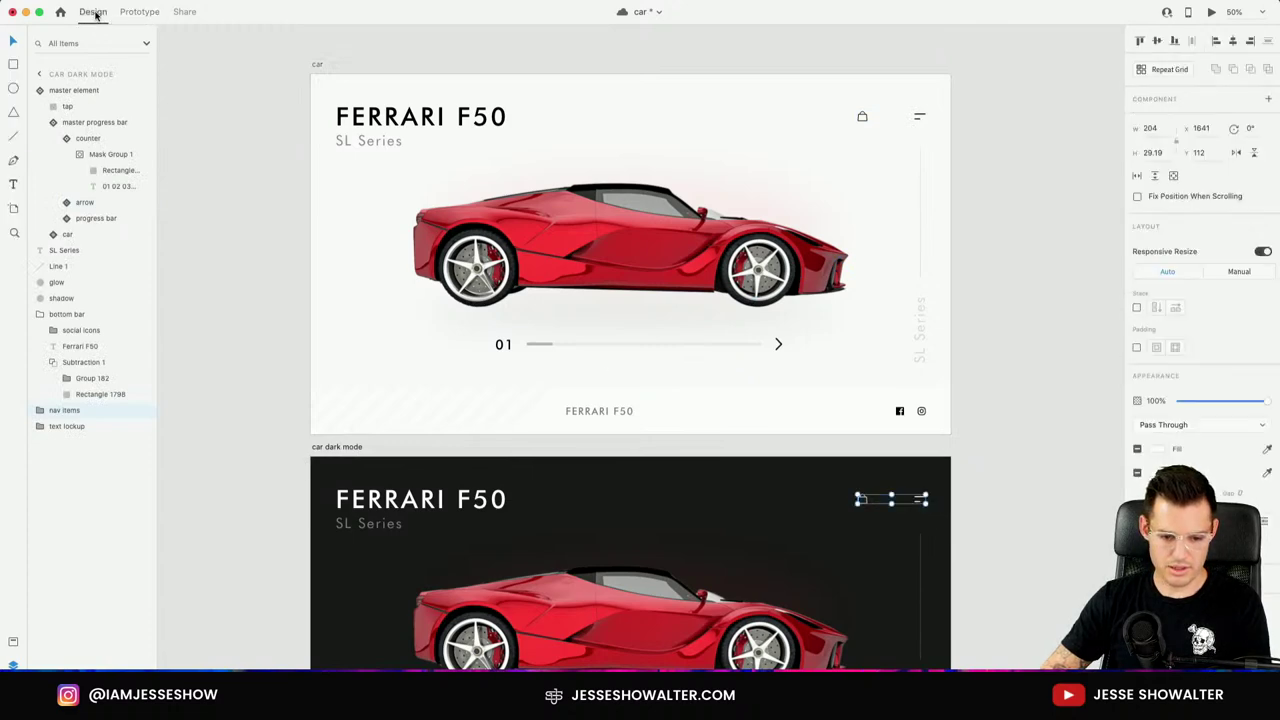
double_click(867, 502)
click(919, 499)
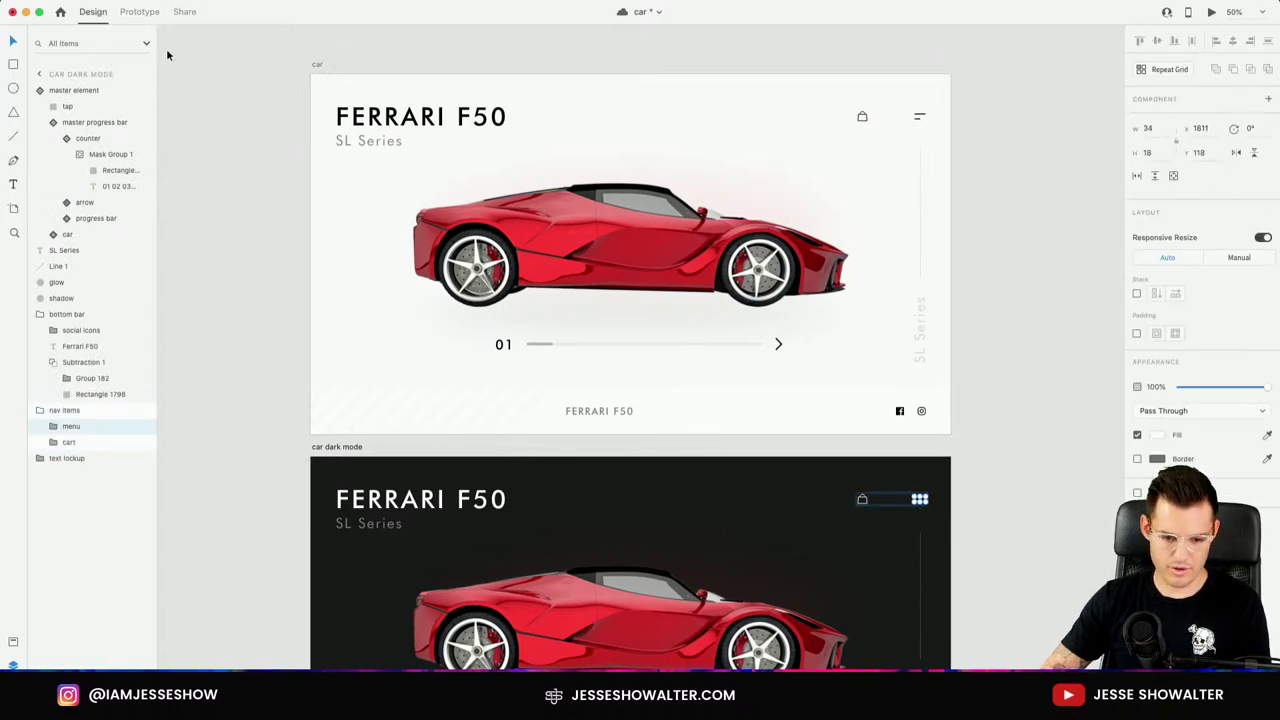
click(143, 13)
drag(925, 499, 905, 360)
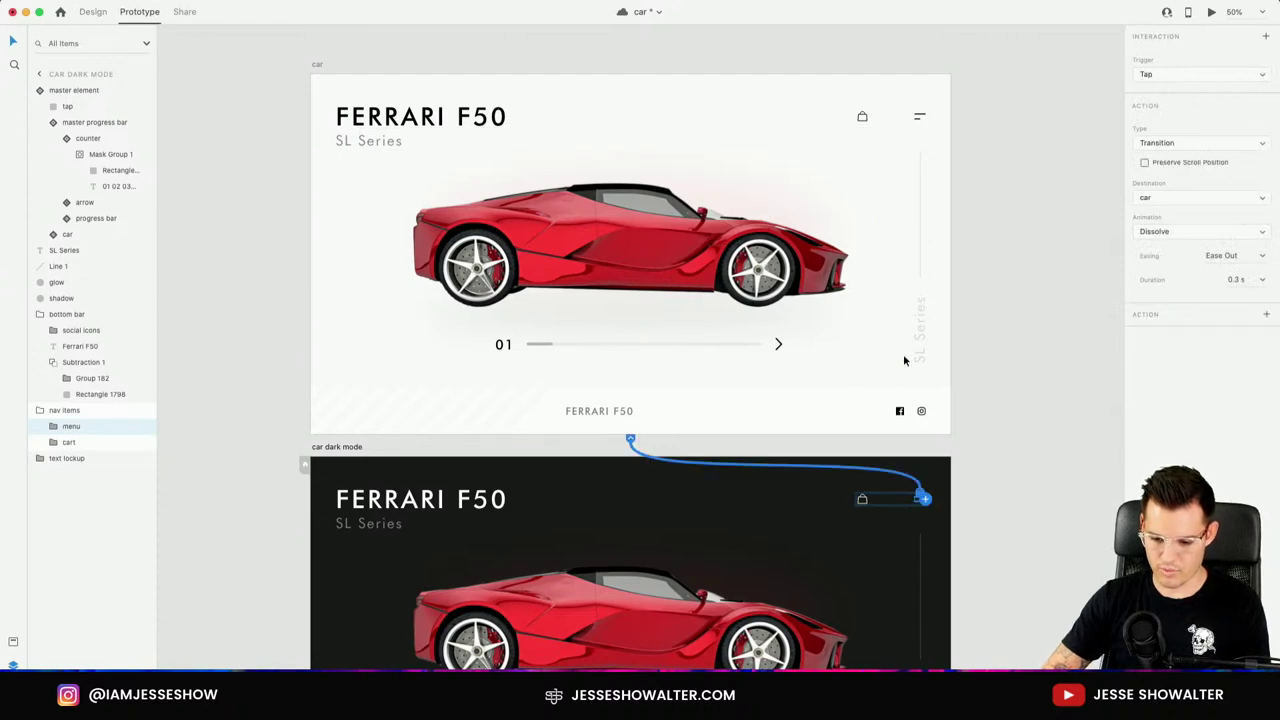
Preview the prototype from the car artboard and use the menu icon to toggle to dark mode and back.
click(319, 64)
click(1211, 15)
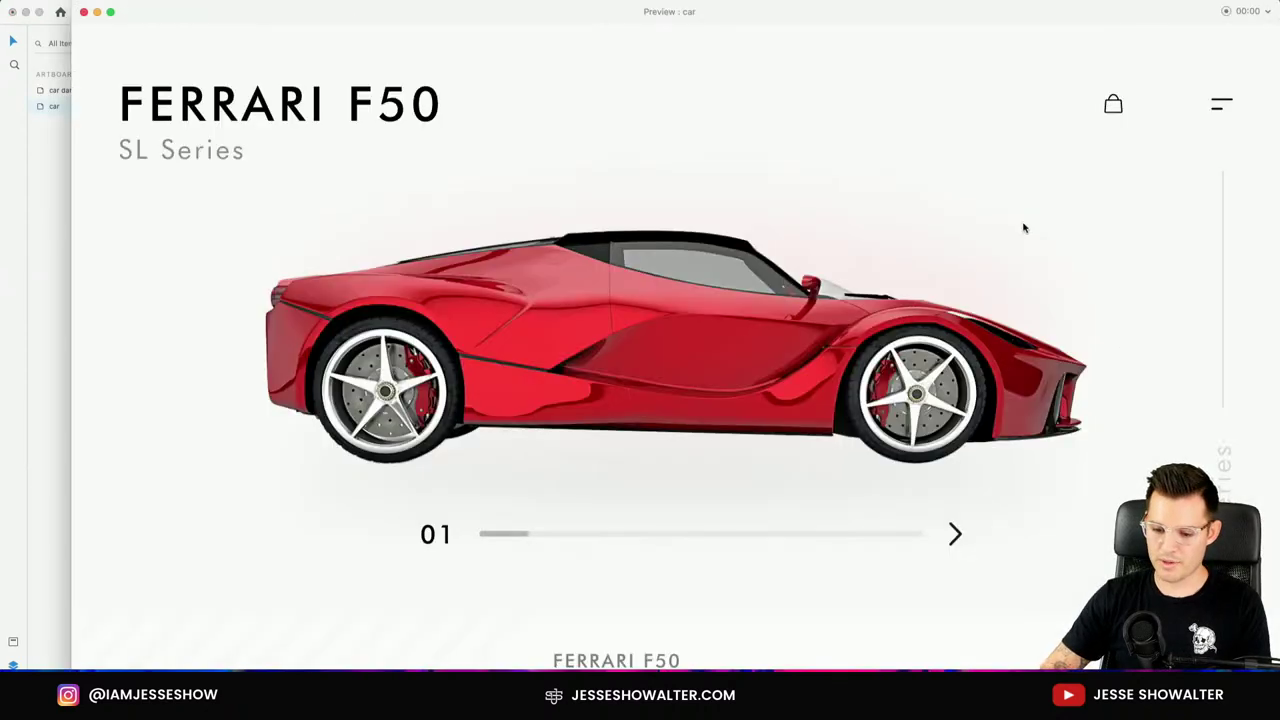
click(1220, 107)
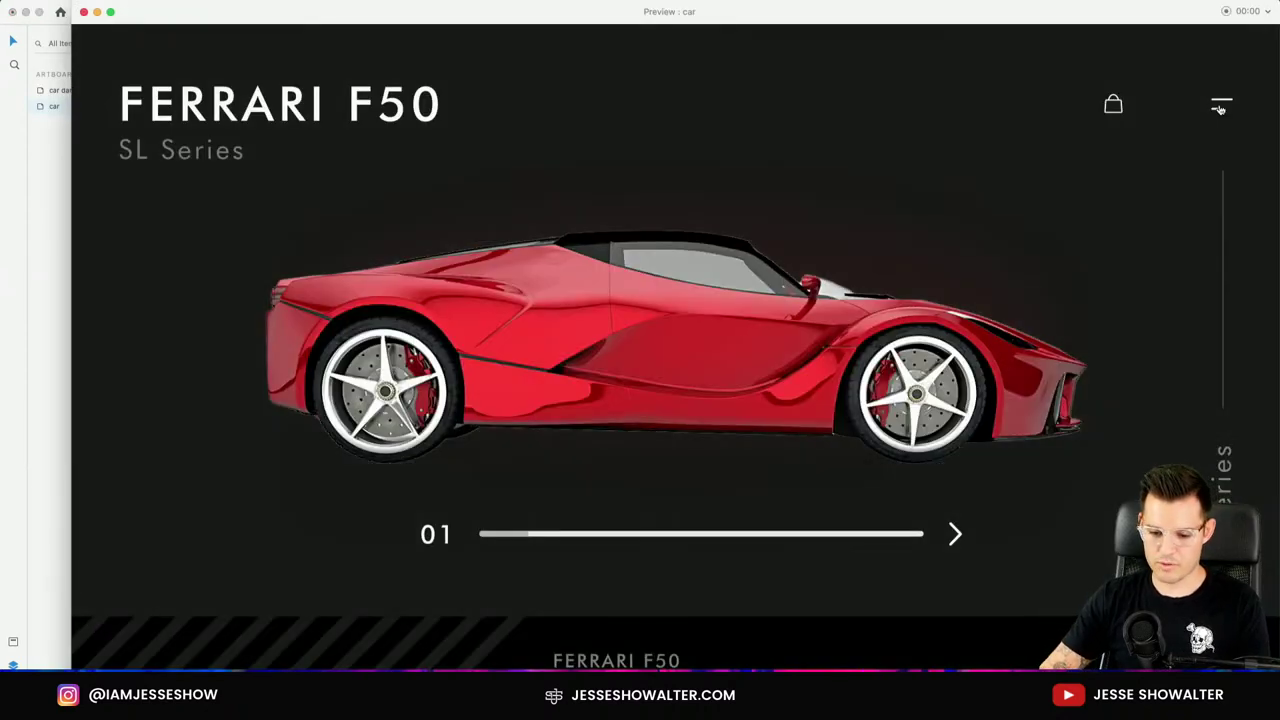
click(1220, 107)
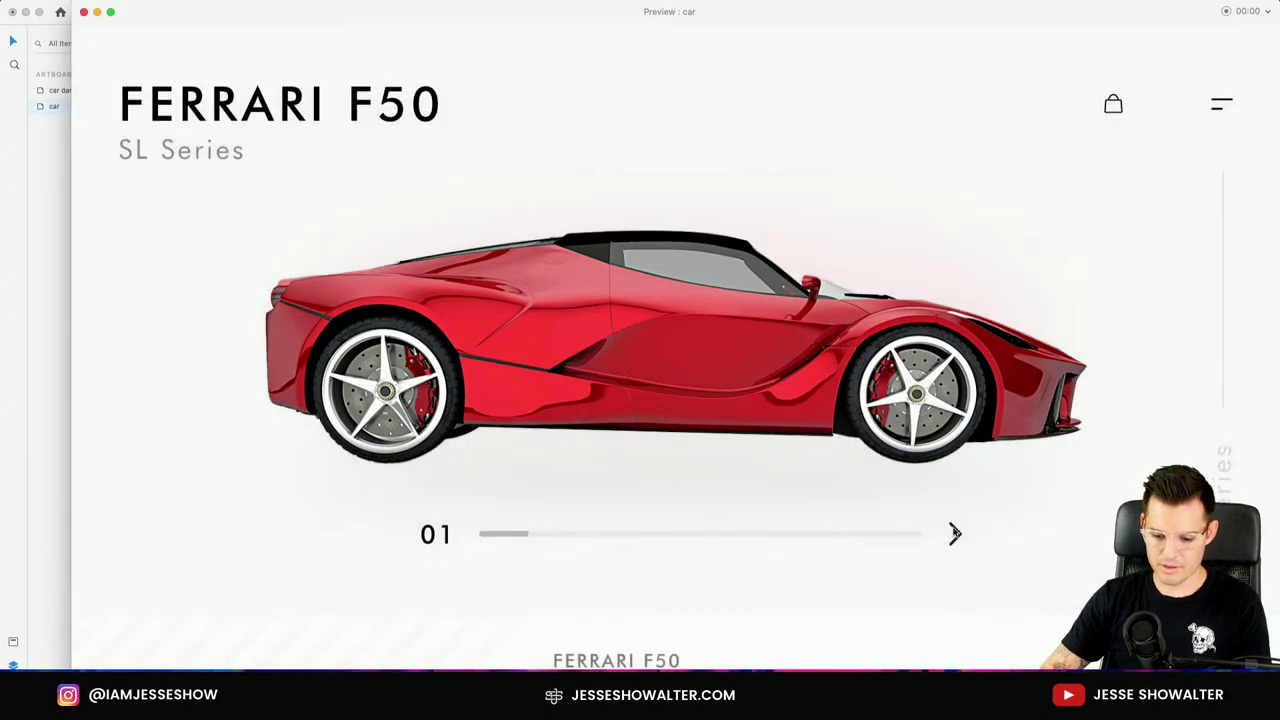
Test advancing the carousel in both light and dark mode in the preview, checking the counter and arrow, and close it.
click(954, 533)
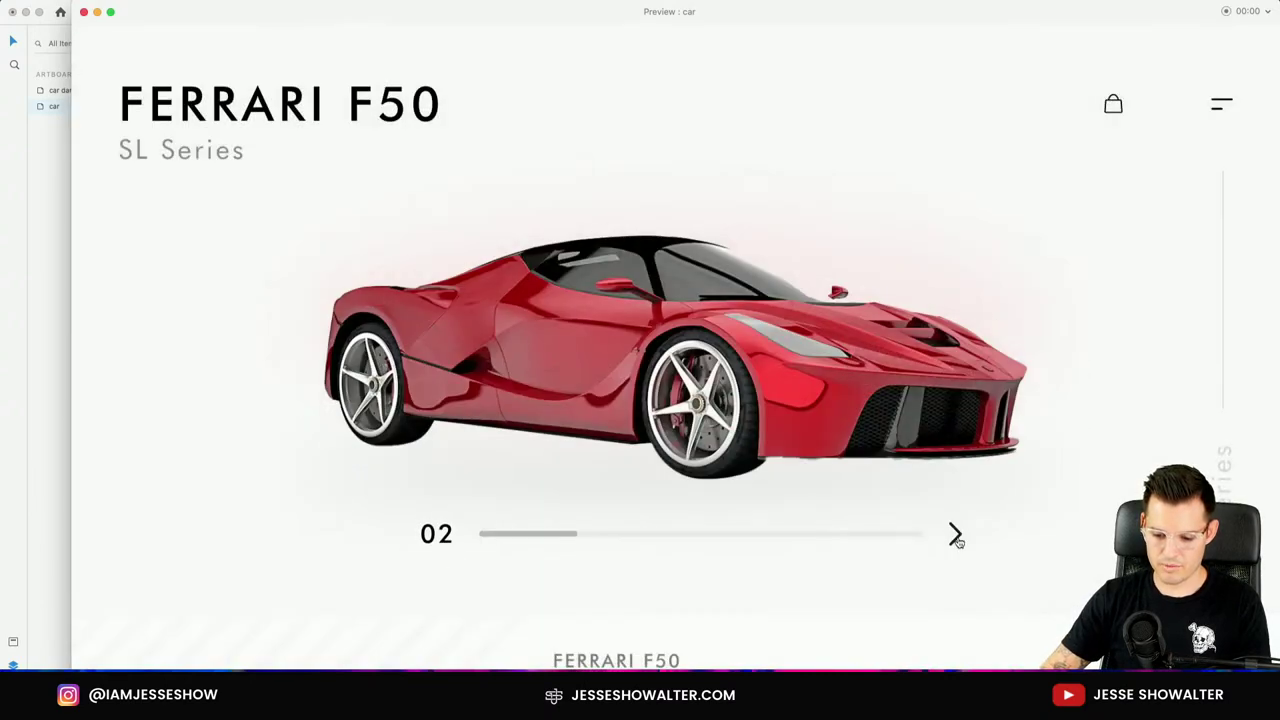
click(954, 533)
click(1220, 107)
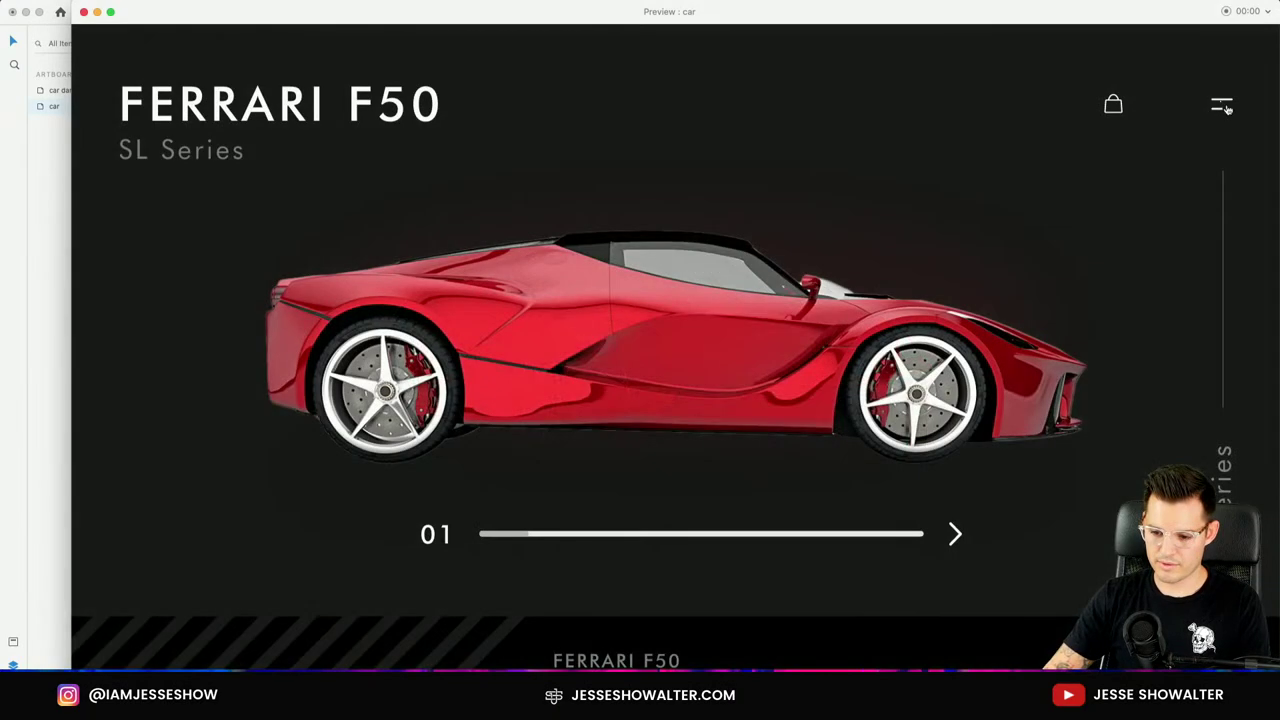
click(955, 541)
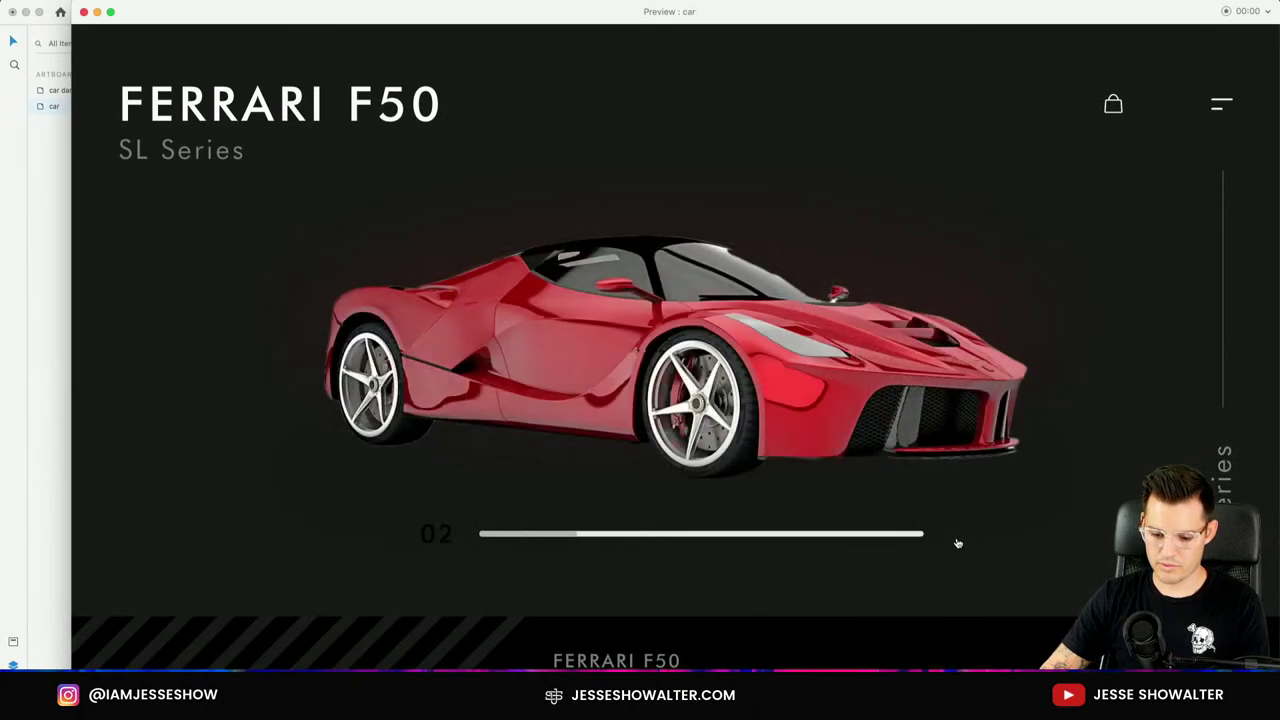
click(955, 541)
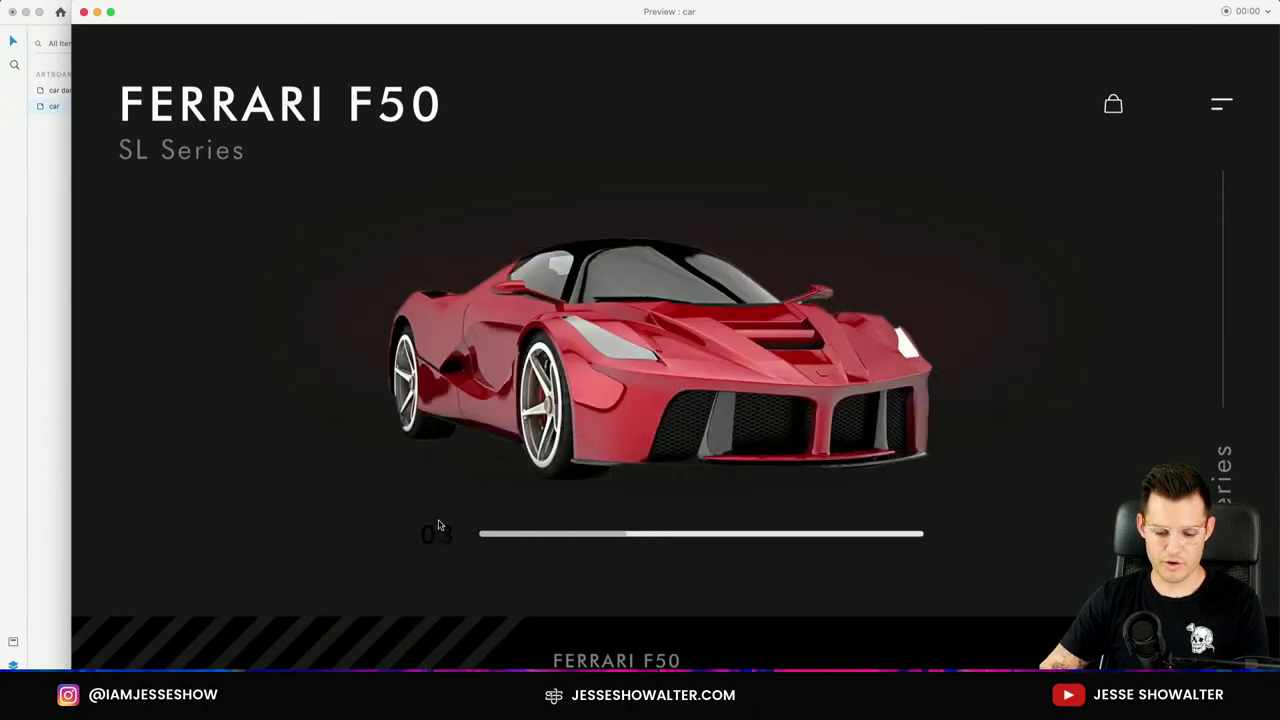
click(85, 12)
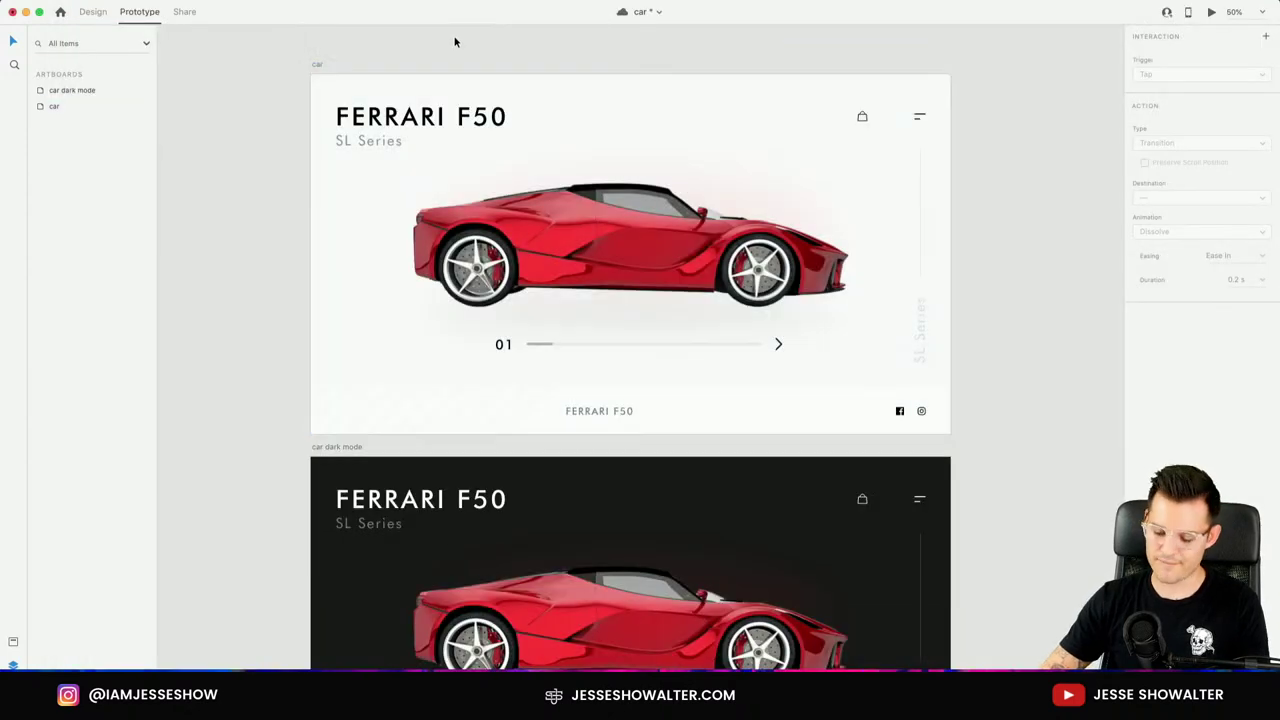
Save the car document.
key(super+minus)
key(super+s)
scroll(608, 90, down, 1)
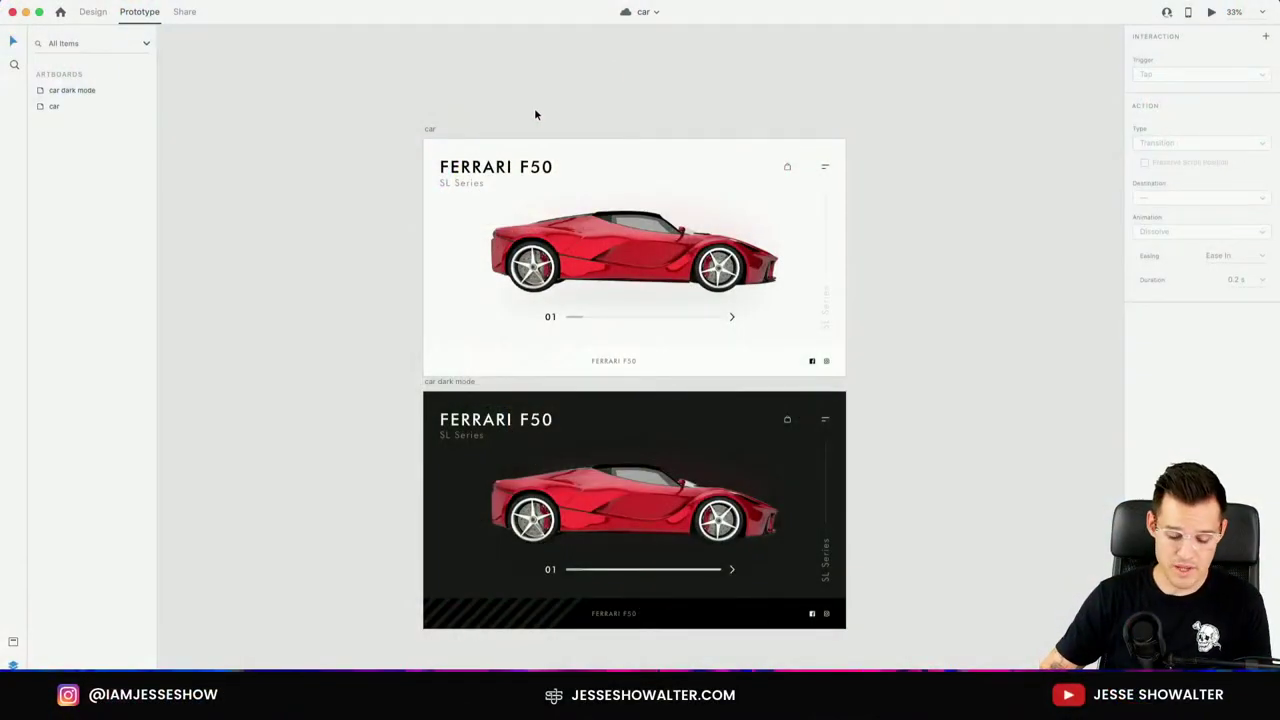
Inspect the tap area, progress bar and arrow component inside the light artboard's master element.
scroll(763, 294, up, 5)
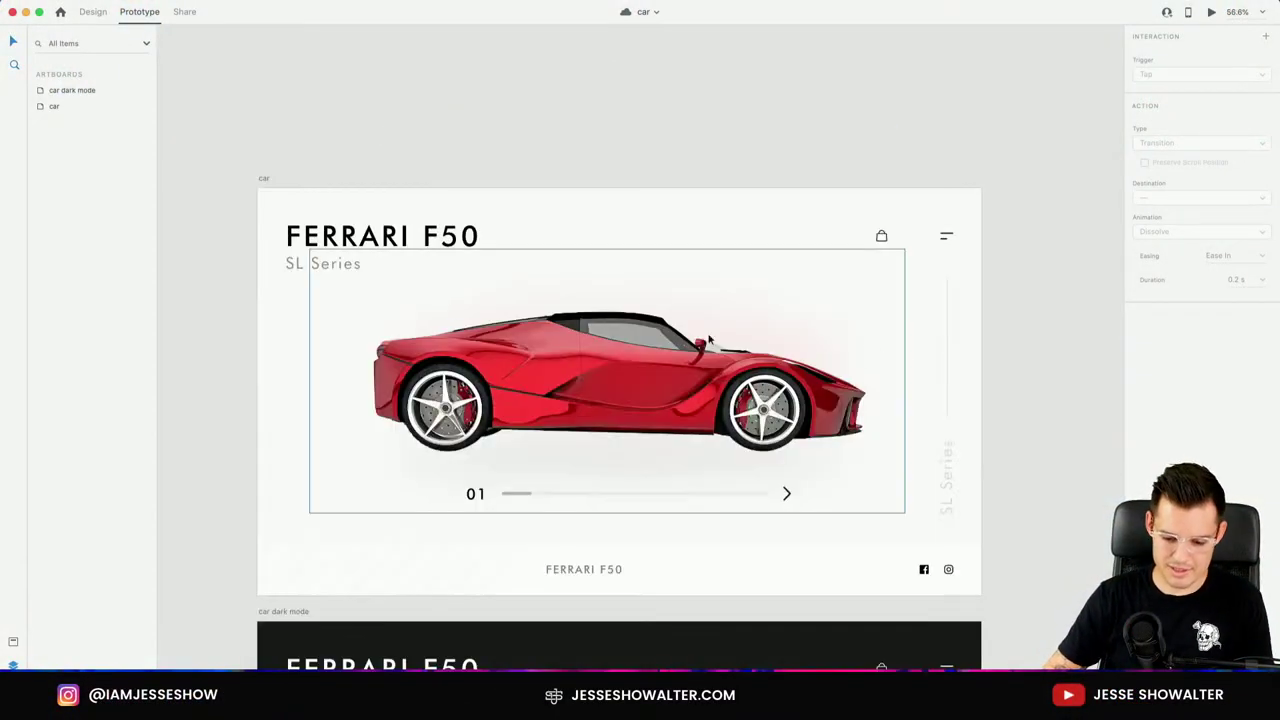
scroll(659, 318, down, 1)
scroll(659, 313, up, 5)
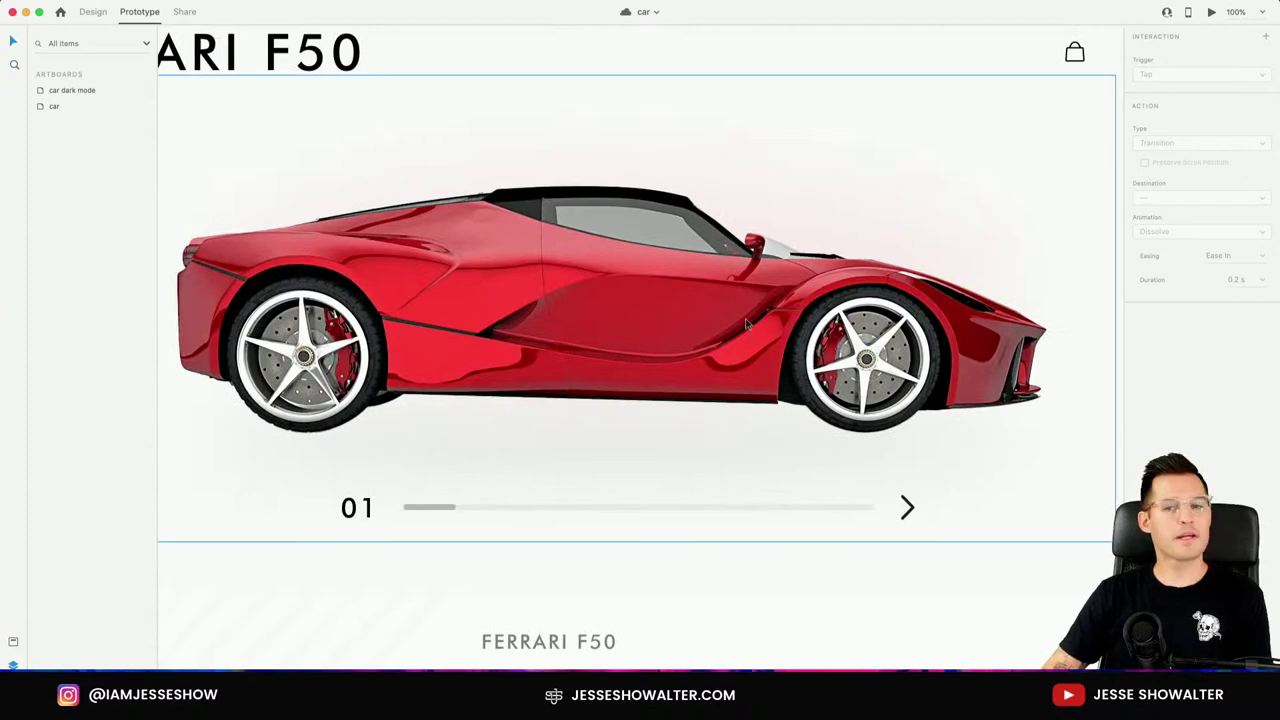
double_click(905, 508)
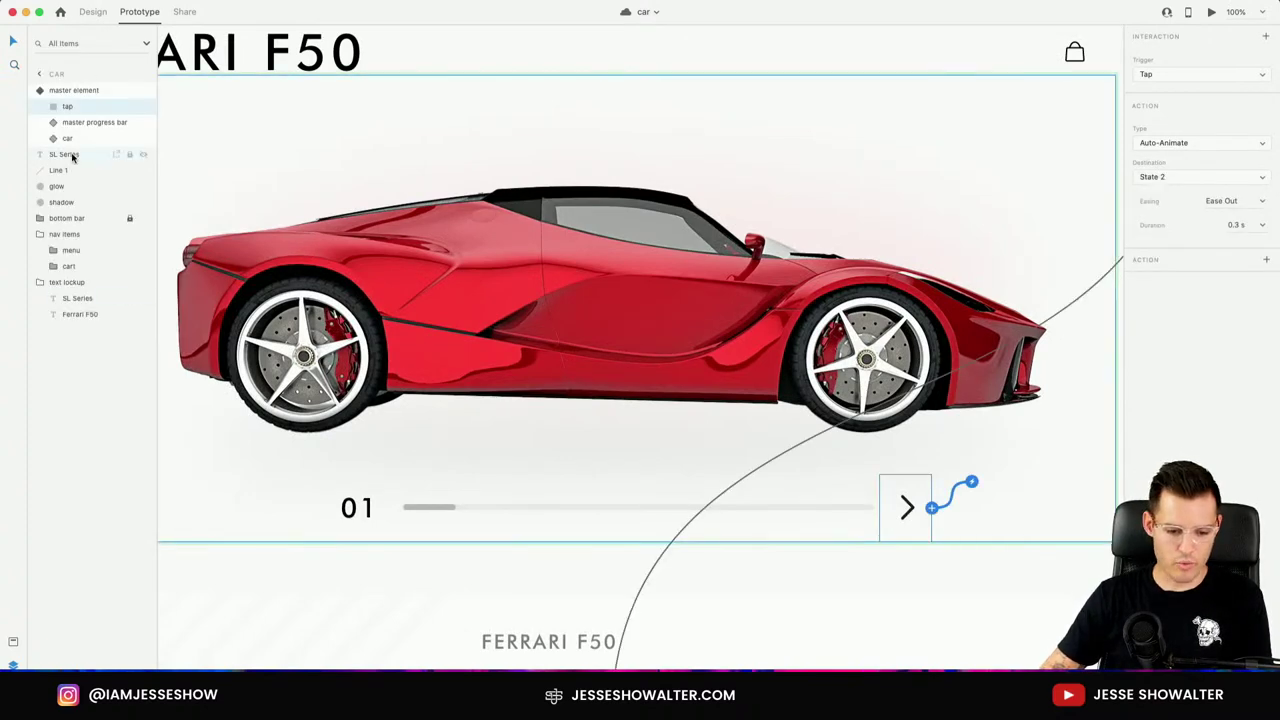
click(92, 12)
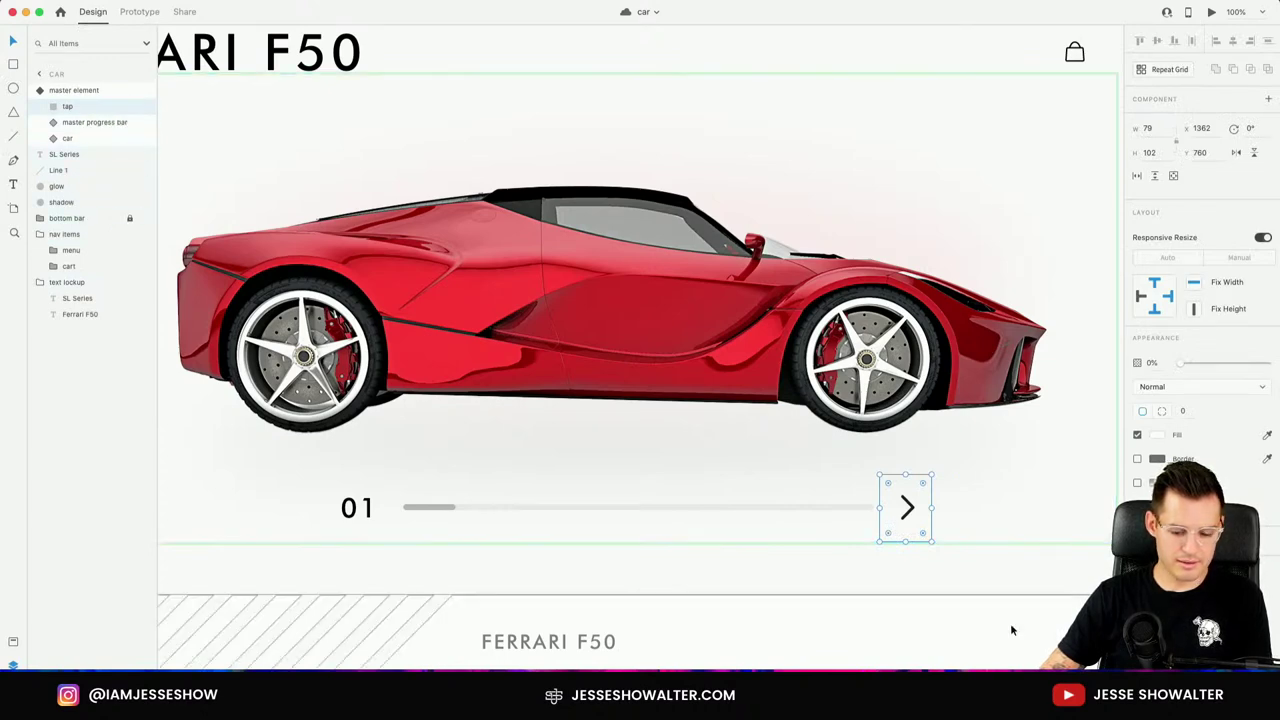
click(848, 505)
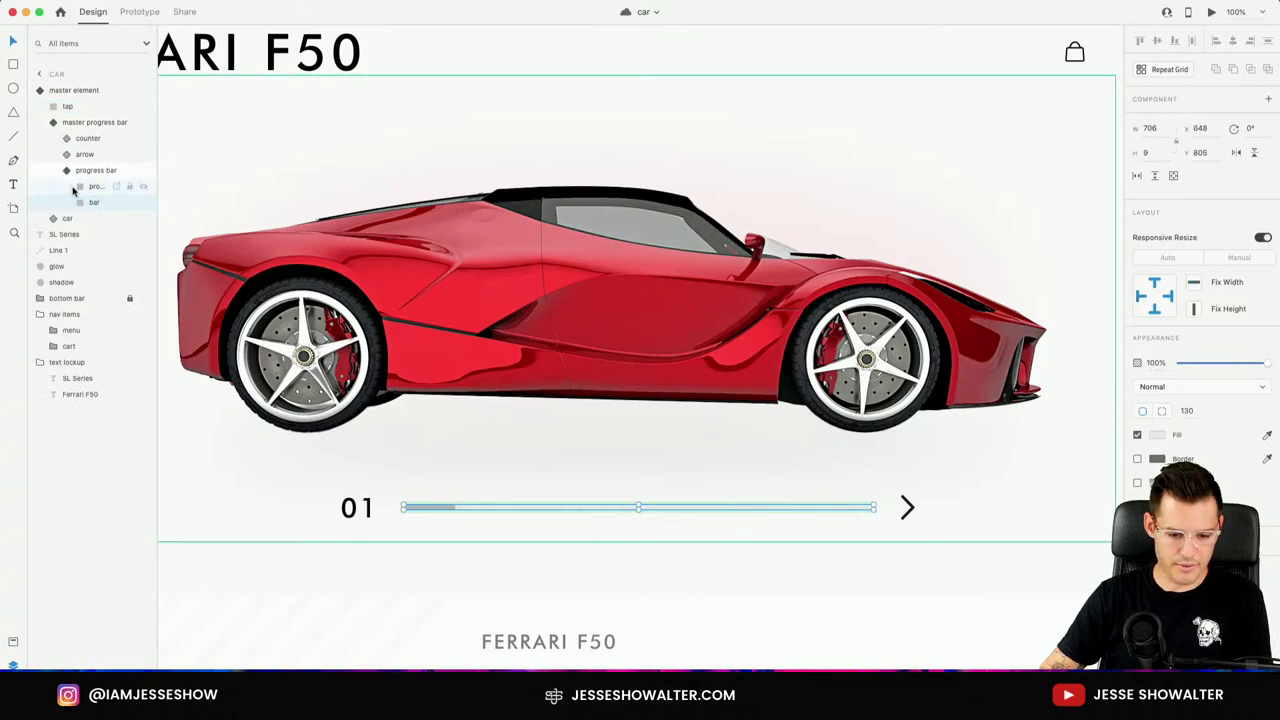
click(84, 158)
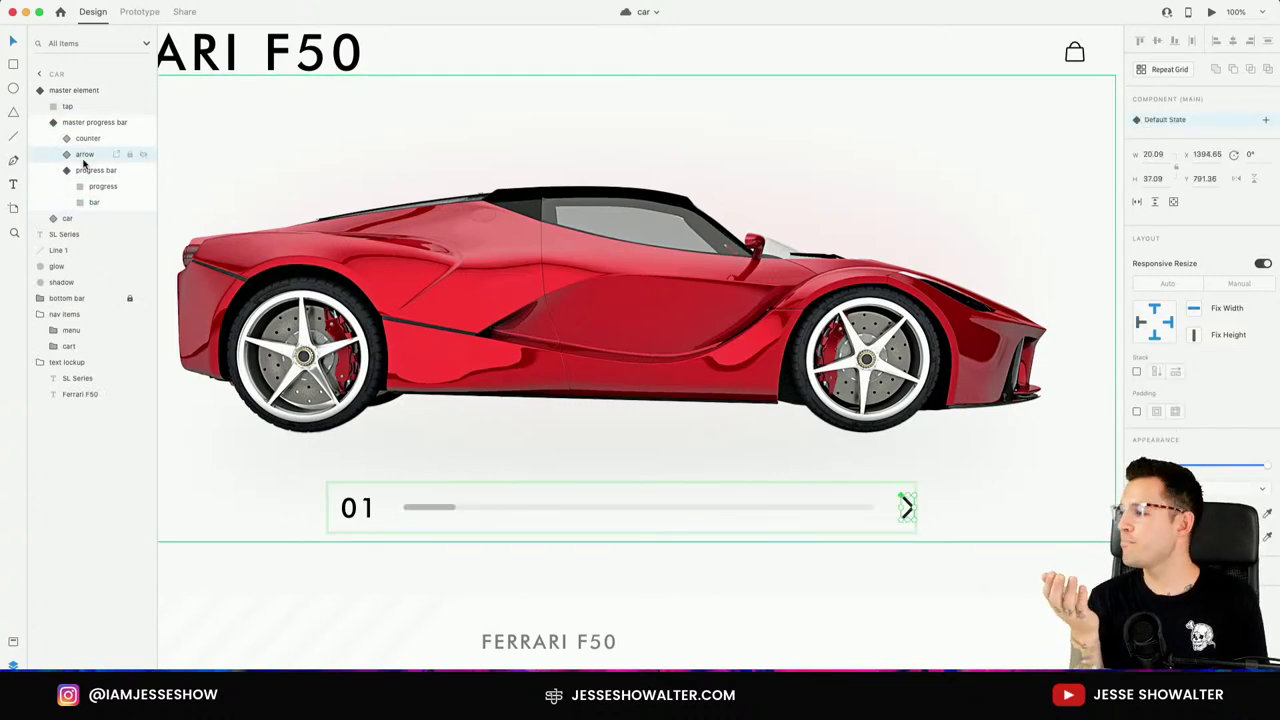
Place an instance of the arrow component from the document assets on the empty canvas beside the artboards.
click(13, 643)
click(178, 624)
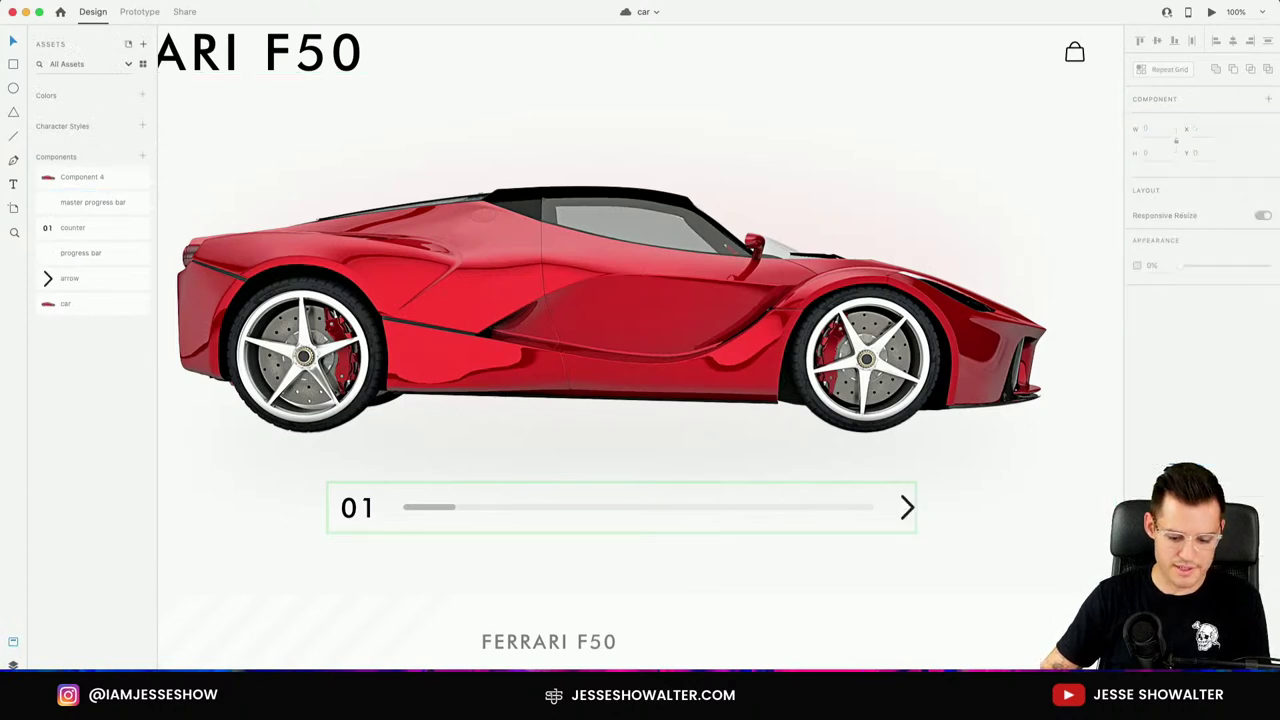
scroll(406, 199, down, 10)
scroll(406, 199, right, 5)
scroll(406, 199, right, 5)
scroll(406, 199, up, 1)
drag(86, 270, 850, 228)
click(867, 314)
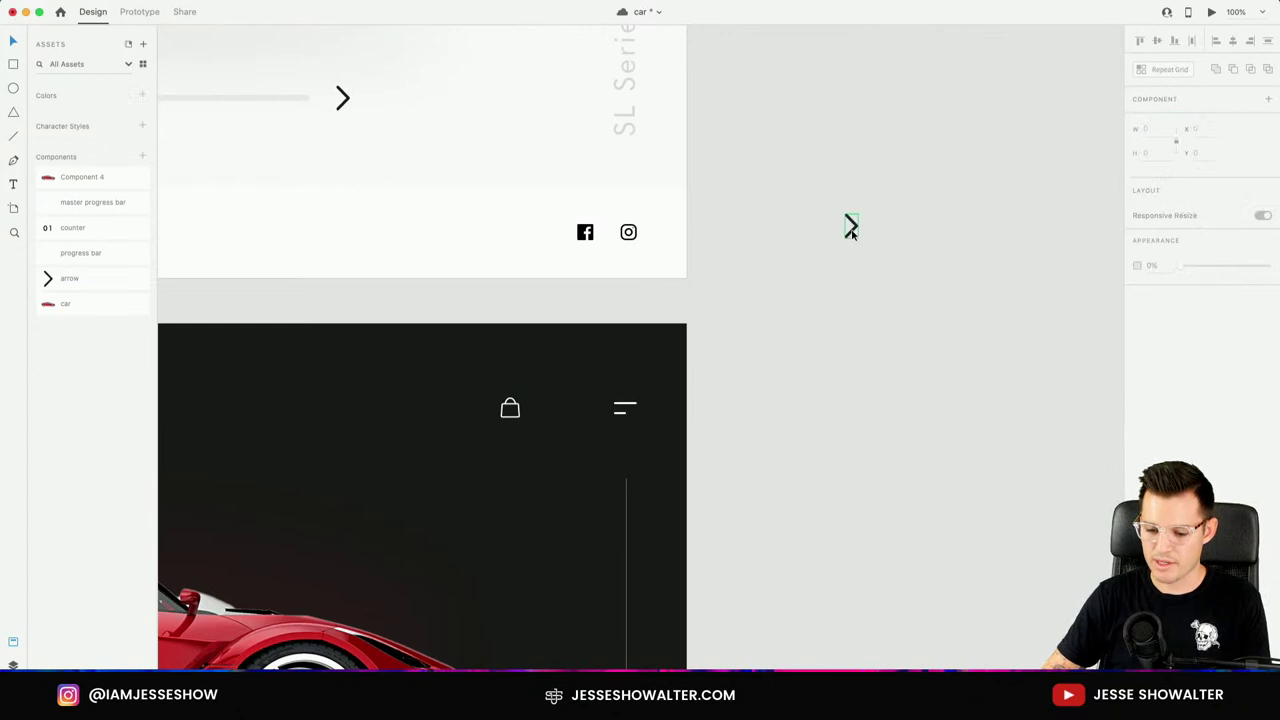
Set the fill of the arrow instance beside the artboards to red (ff0000).
click(850, 228)
scroll(975, 199, up, 2)
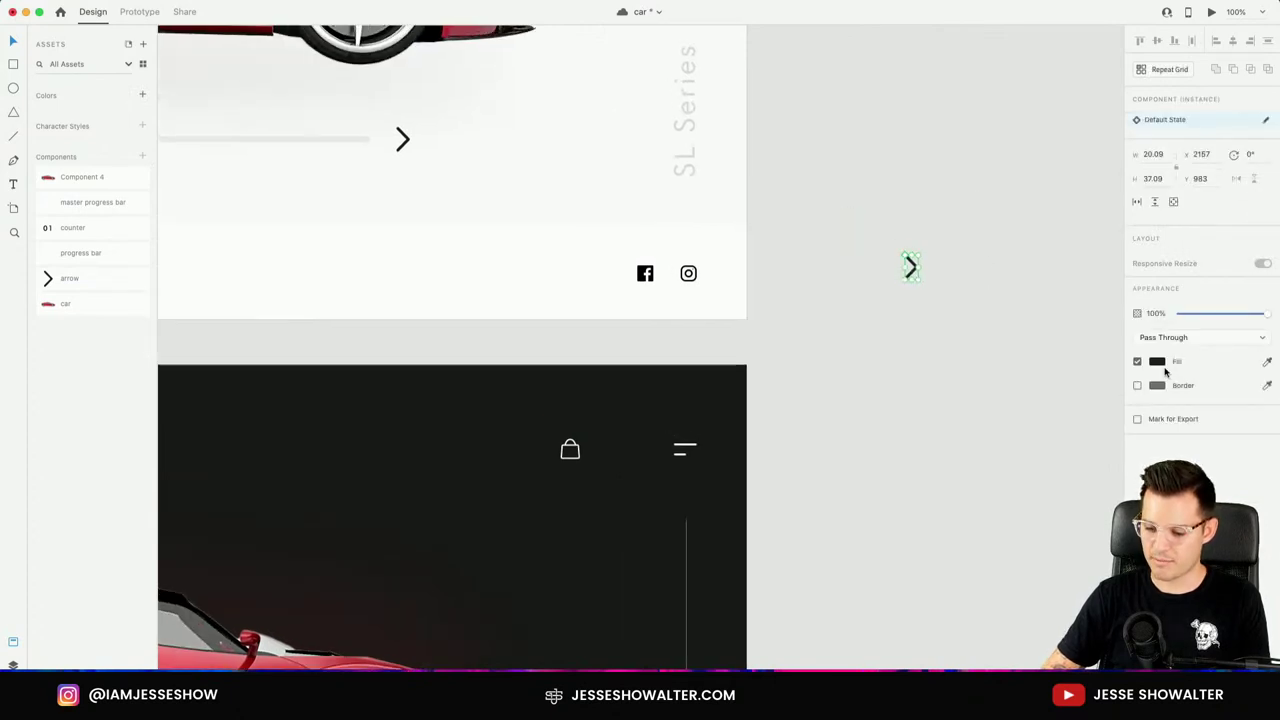
click(1158, 363)
text(ff0000)
key(Return)
click(996, 210)
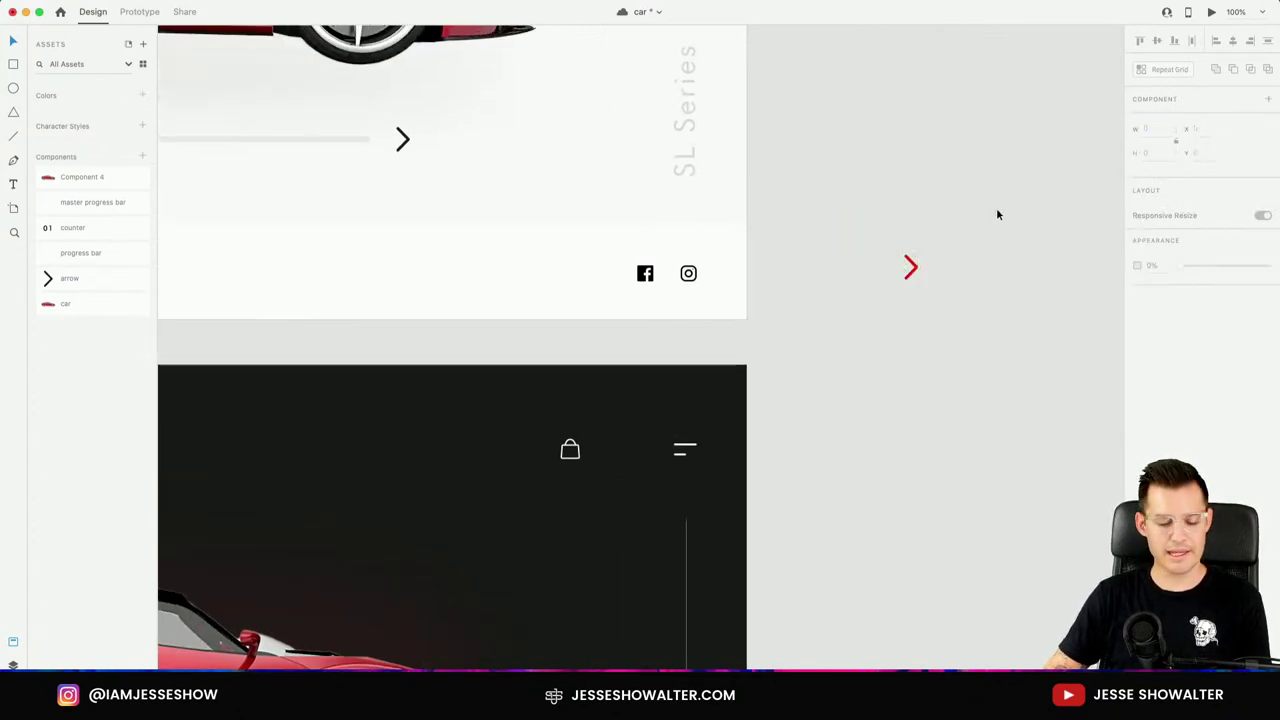
Enlarge the red arrow instance to about 84 by 157 and compare it with the arrow on the light artboard.
click(911, 267)
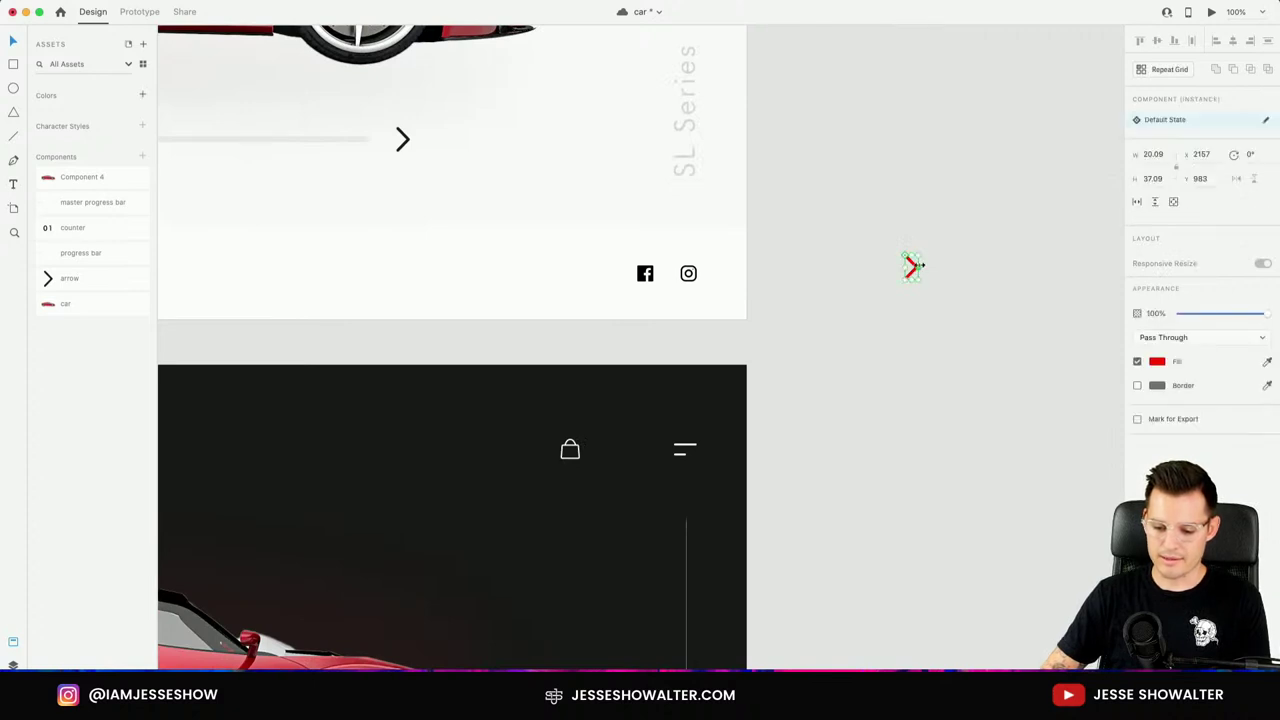
drag(917, 259, 962, 214)
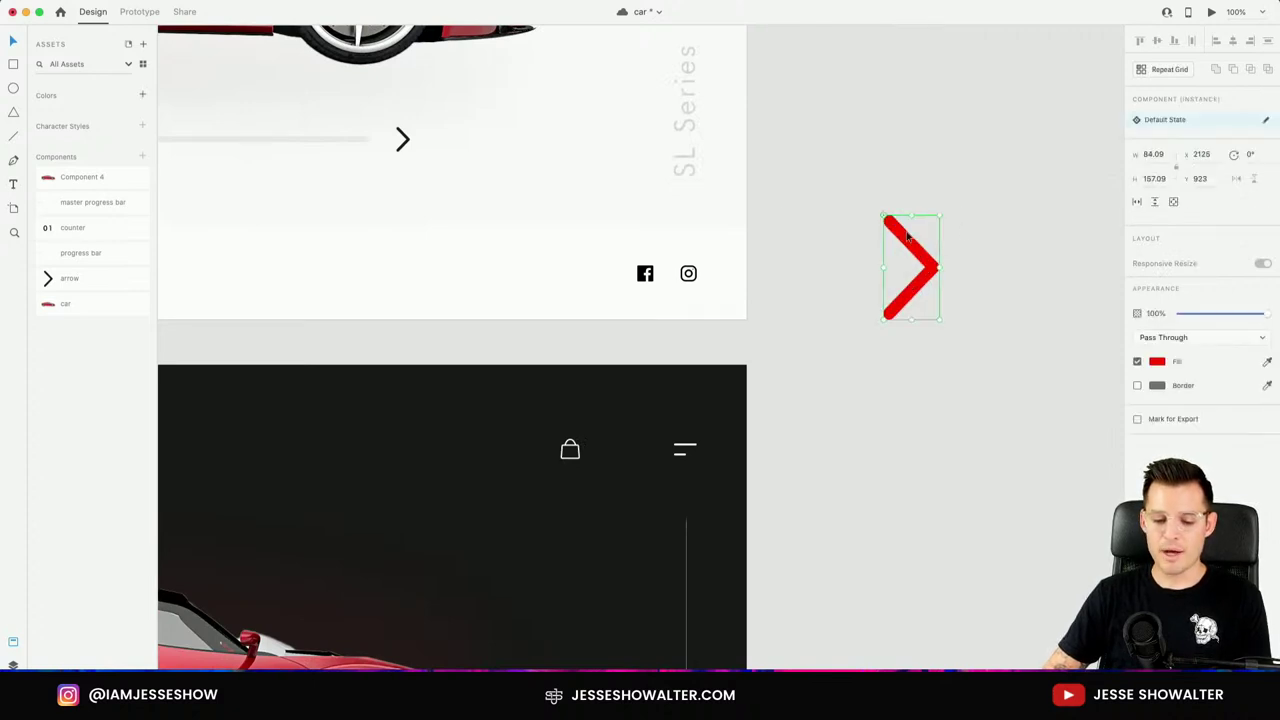
click(402, 143)
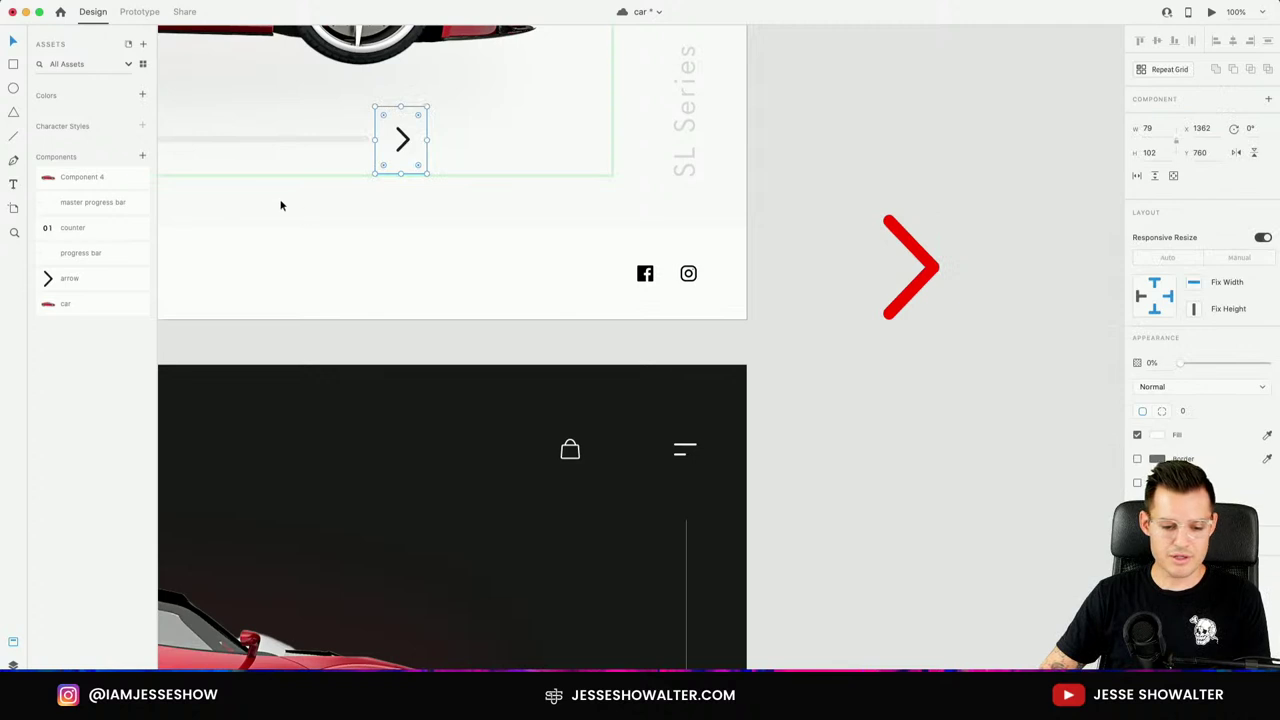
click(960, 228)
click(908, 266)
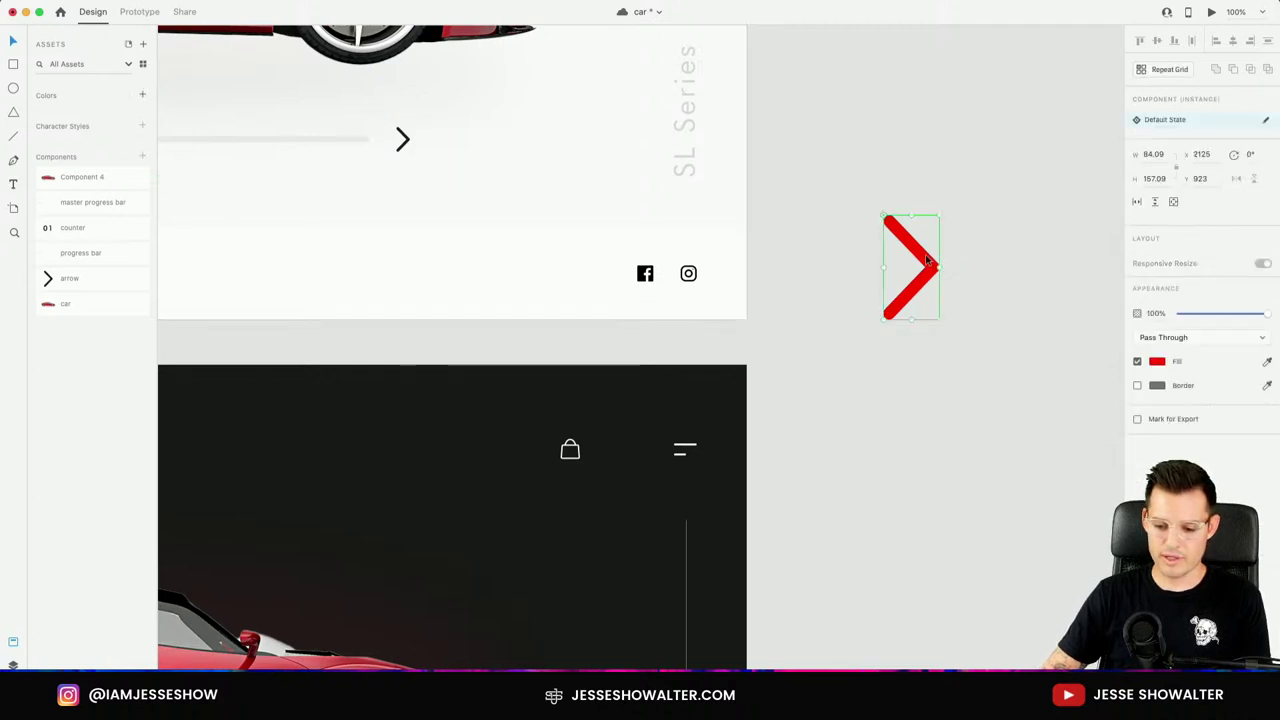
Open the arrow's main component for editing, stretch it to about 146 wide, and undo the stretch.
right_click(926, 256)
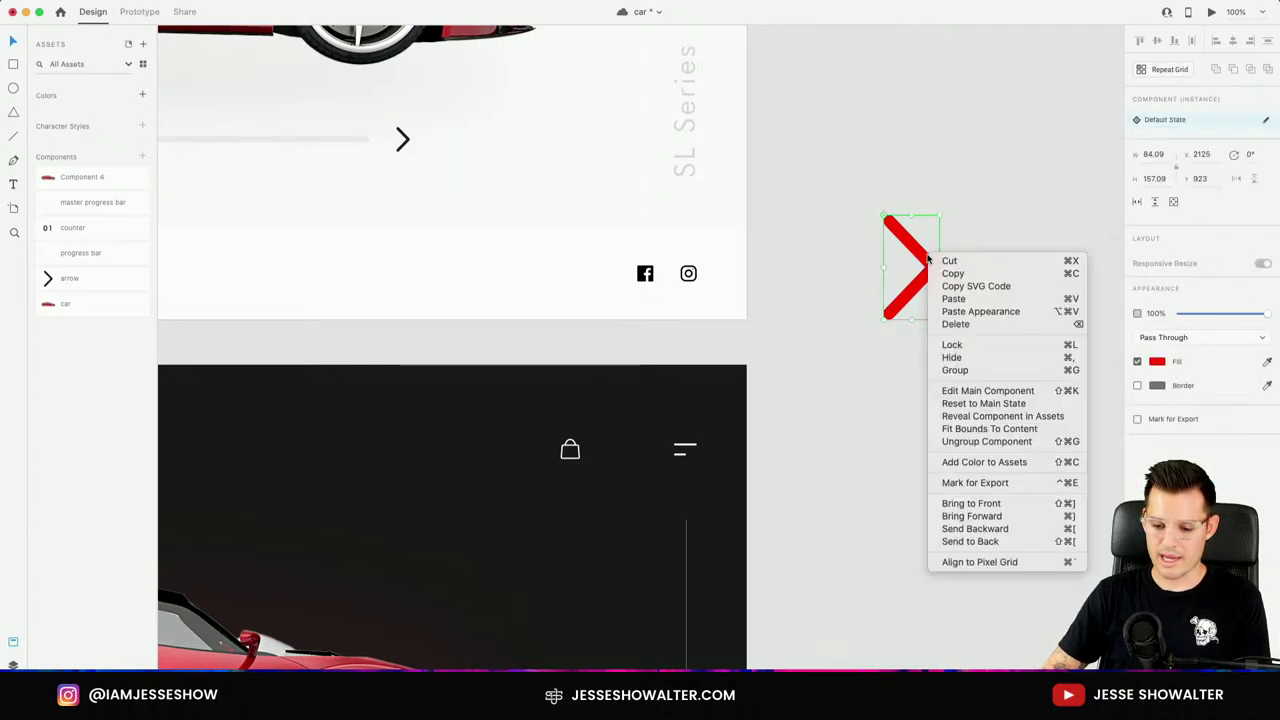
click(1012, 391)
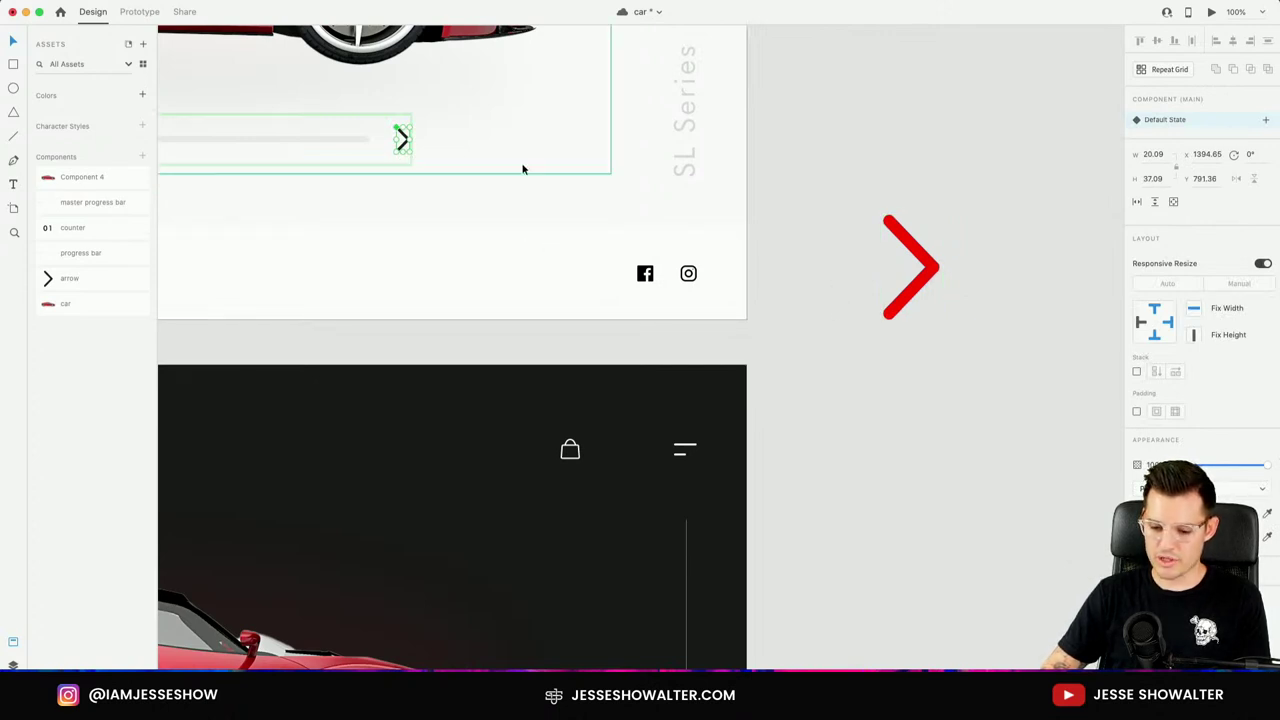
drag(408, 140, 494, 145)
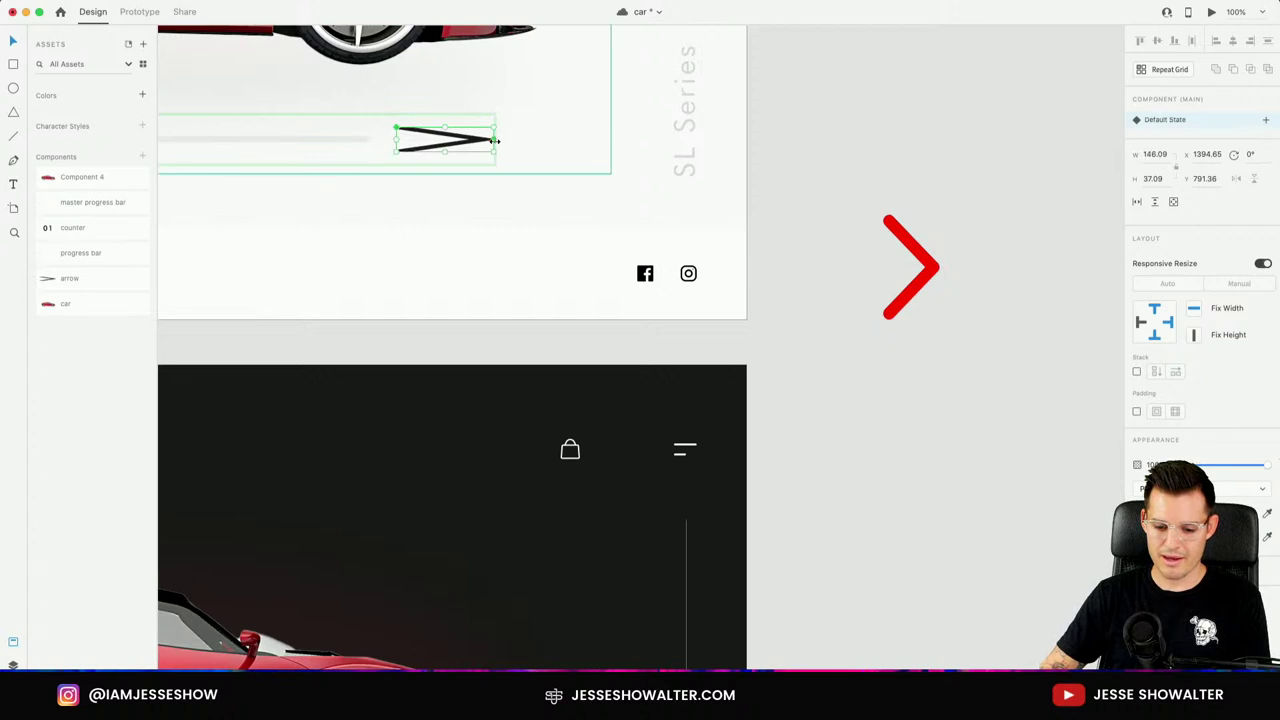
key(ctrl+z)
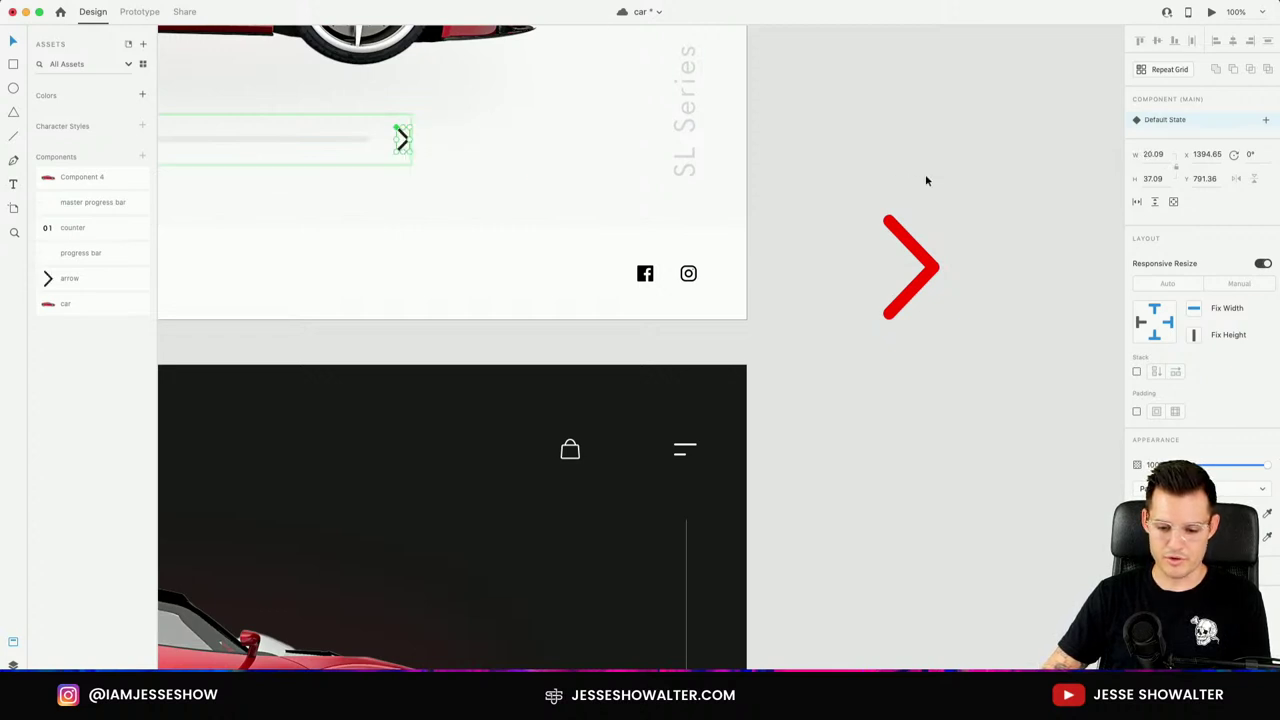
Delete the enlarged red arrow instance from the canvas beside the artboards.
click(931, 270)
key(Delete)
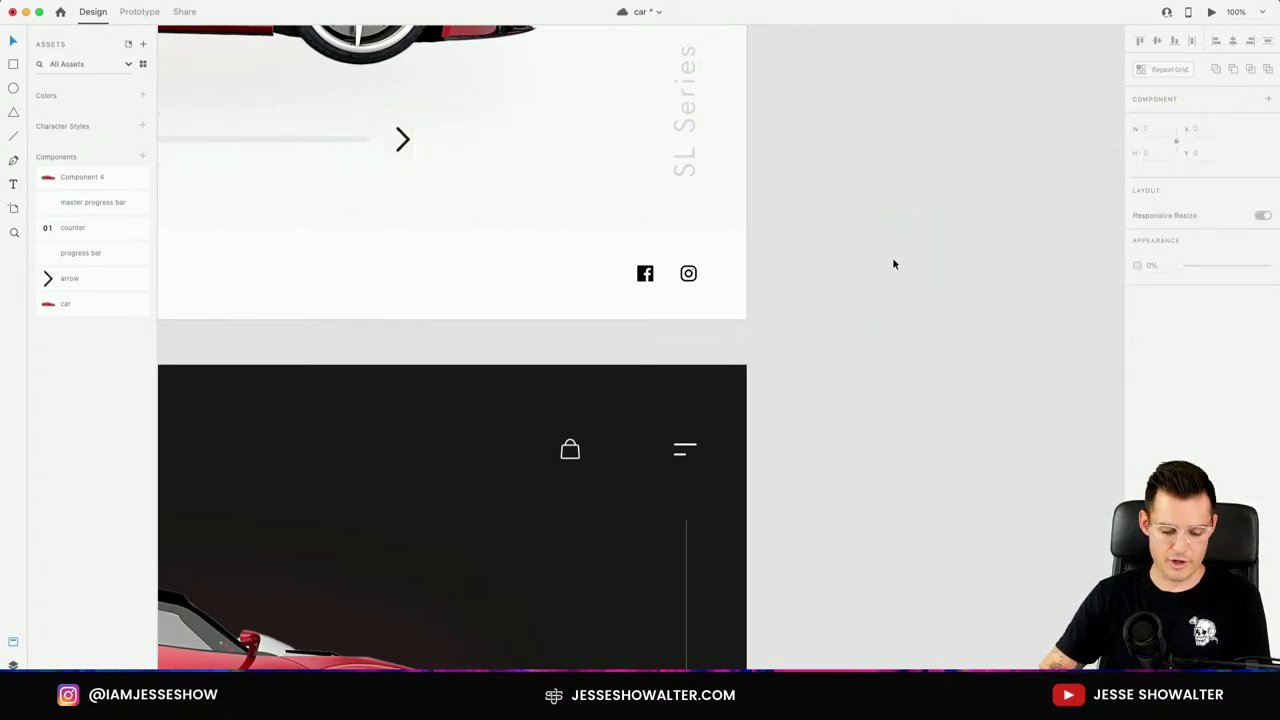
scroll(892, 257, left, 1)
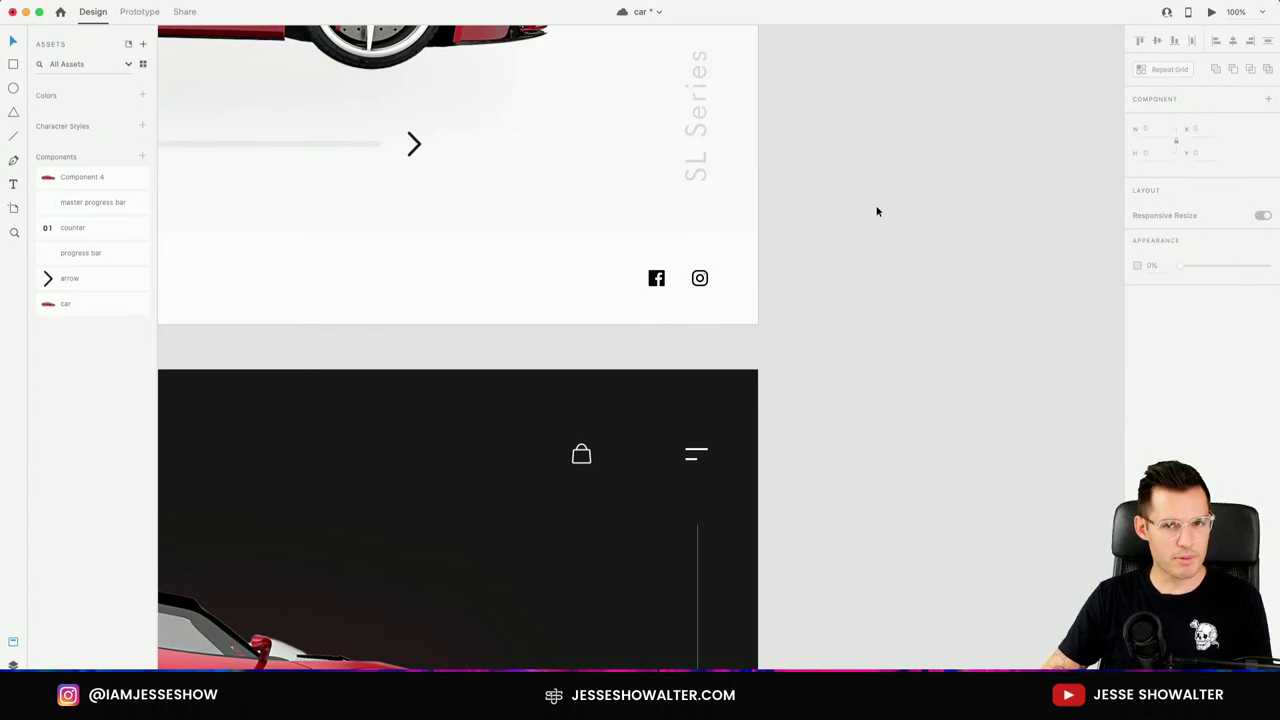
Examine the progress bar, counter and arrow components nested in the light artboard's master progress bar.
scroll(877, 209, left, 10)
scroll(557, 251, up, 1)
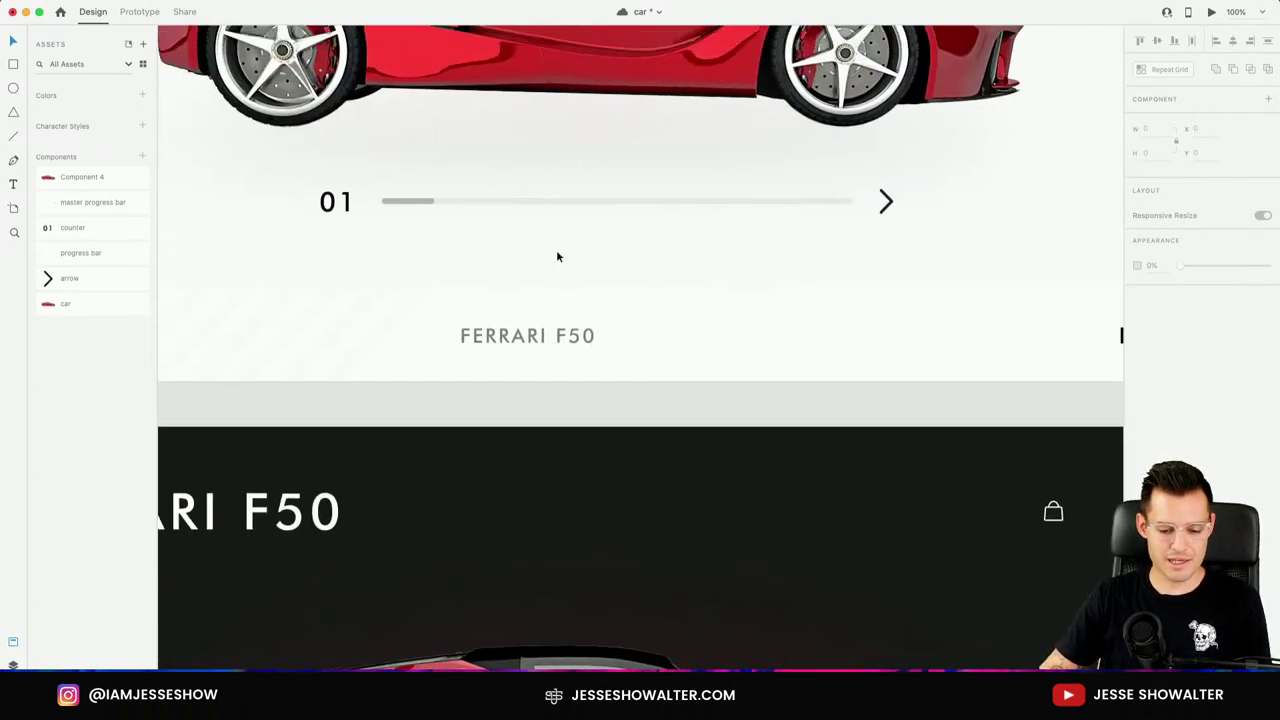
click(517, 205)
double_click(517, 205)
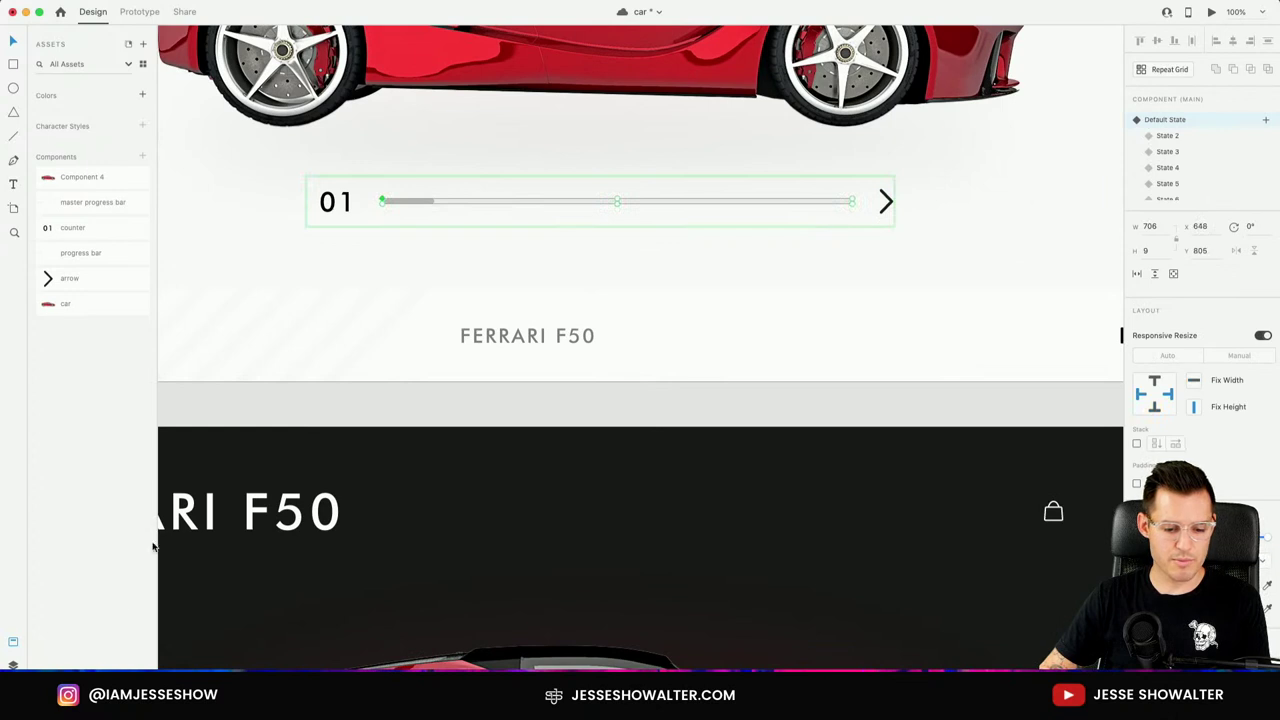
click(13, 664)
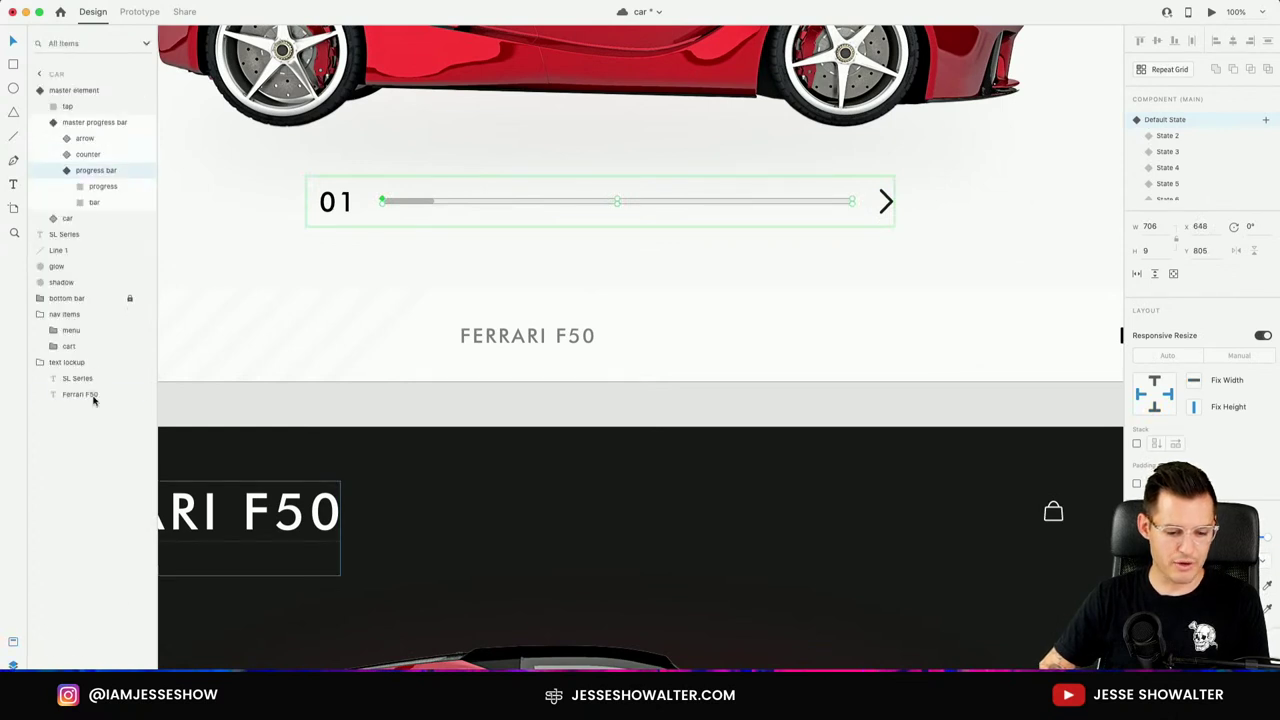
click(60, 171)
click(88, 157)
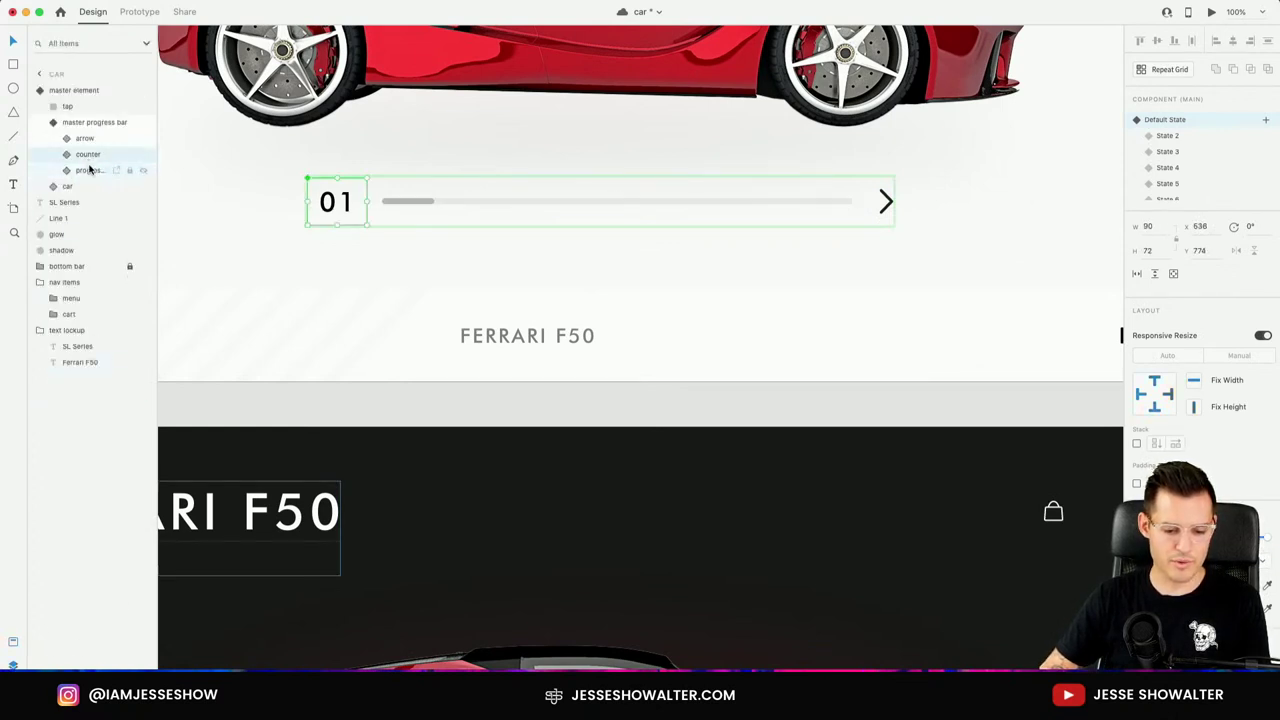
click(98, 140)
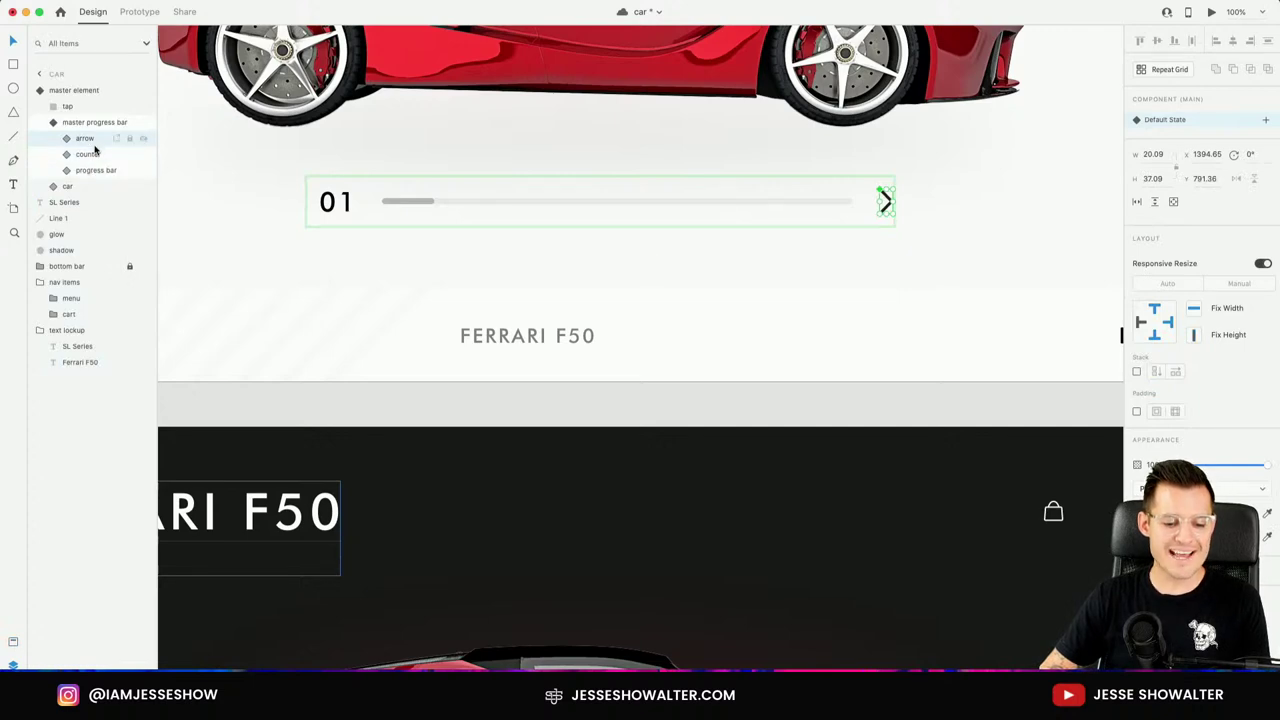
click(96, 124)
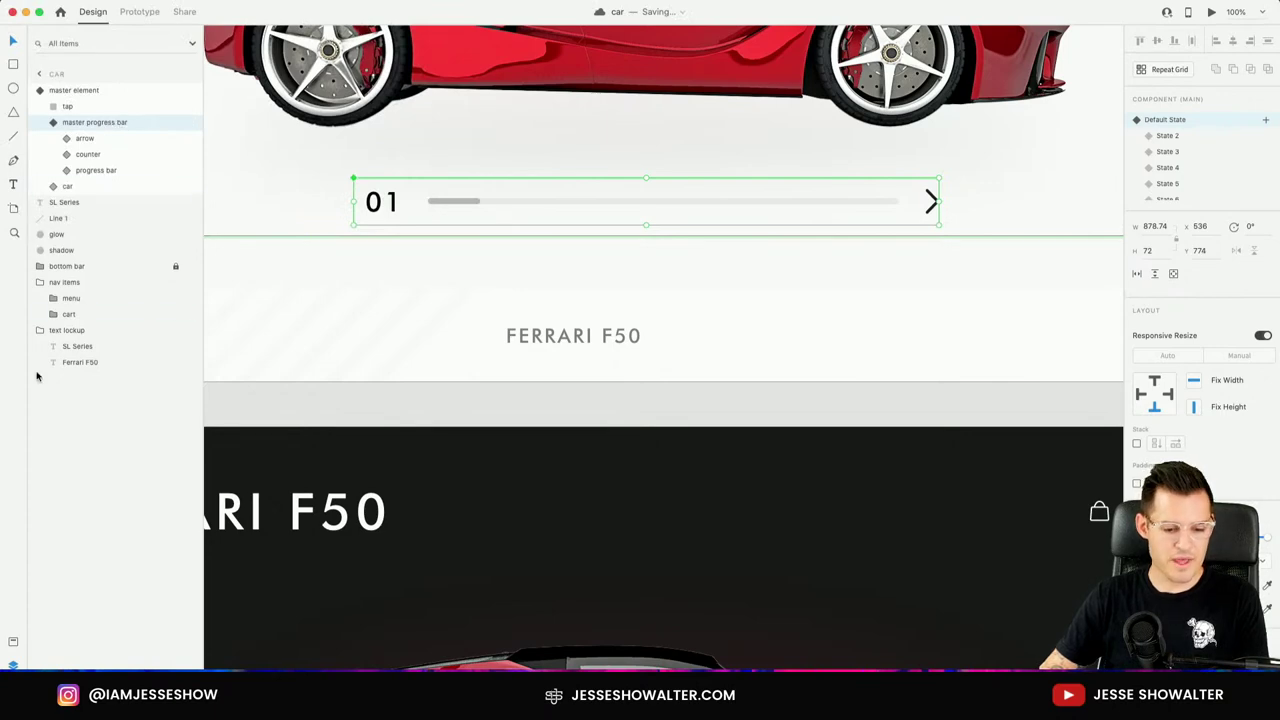
Place an instance of the master progress bar component on the empty canvas beside the artboards.
click(14, 642)
drag(840, 400, 238, 359)
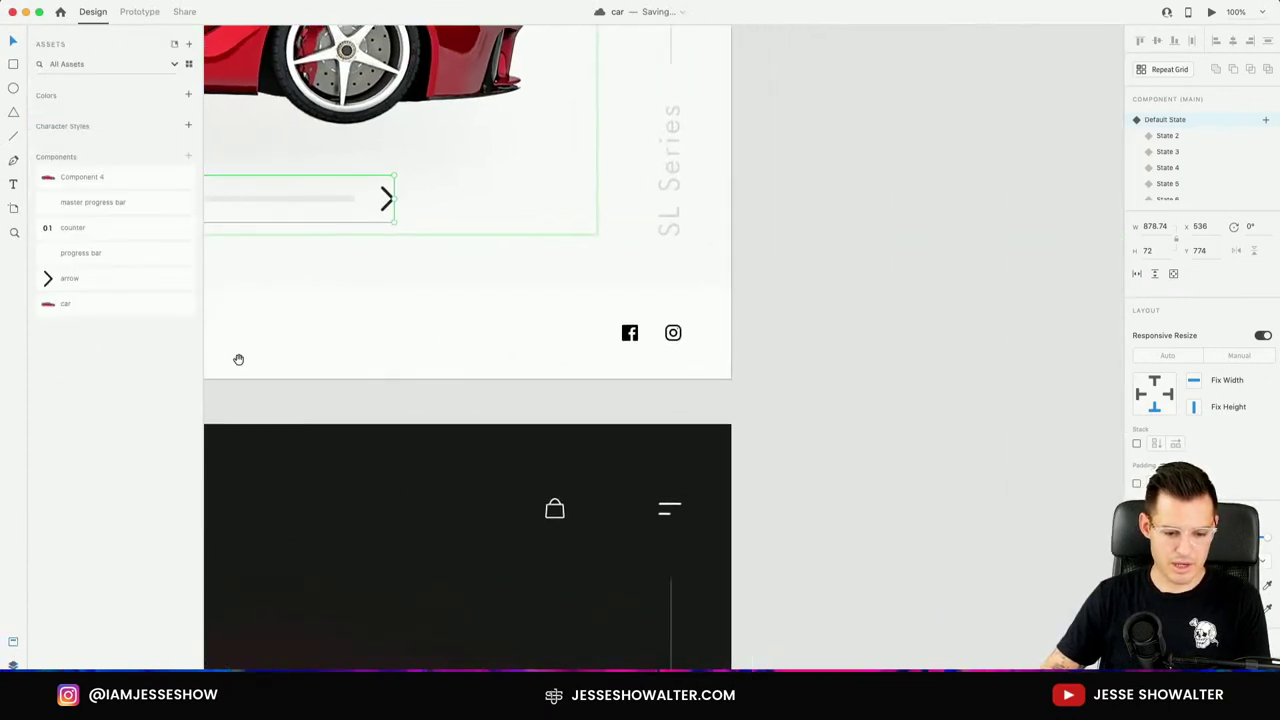
drag(92, 202, 997, 237)
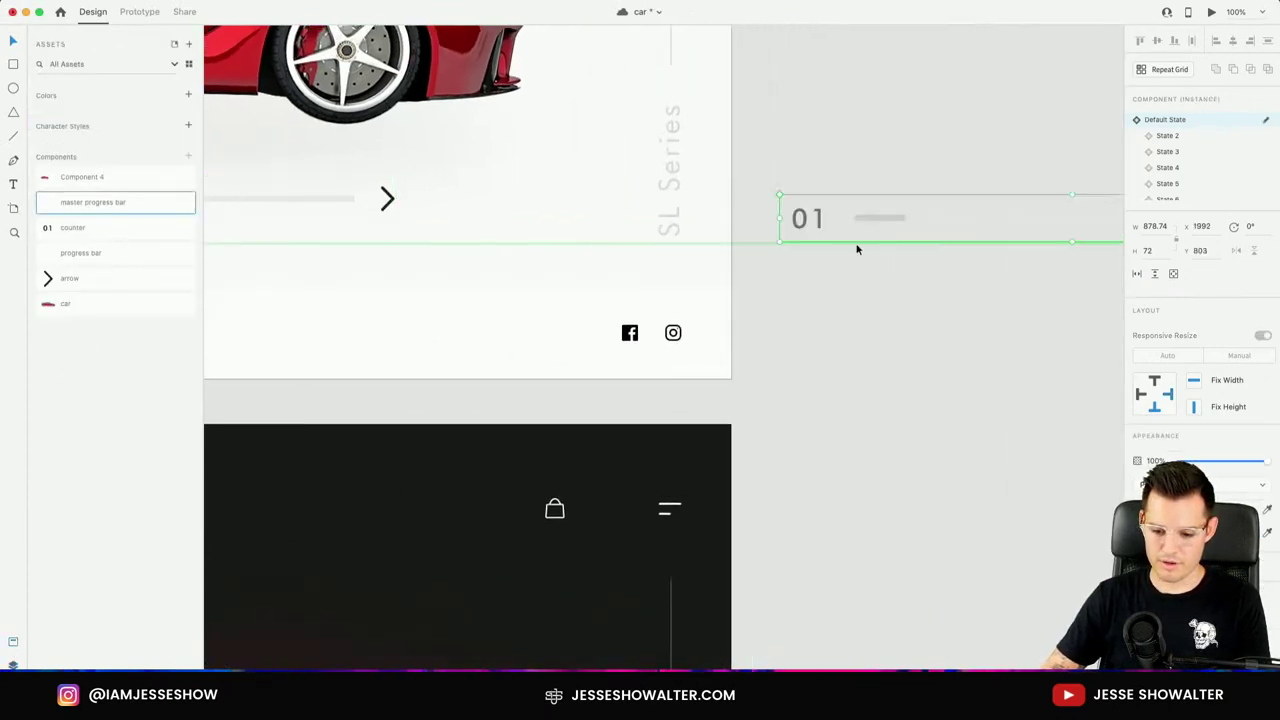
key(super+z)
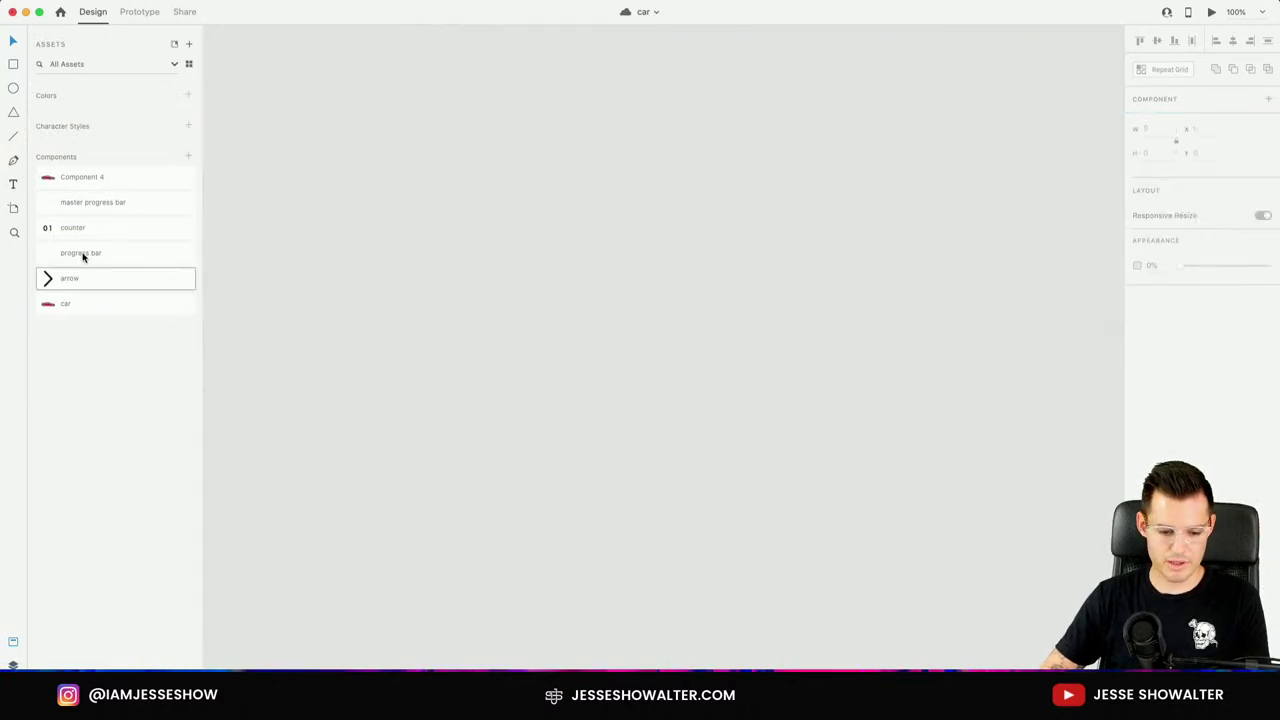
drag(88, 202, 614, 268)
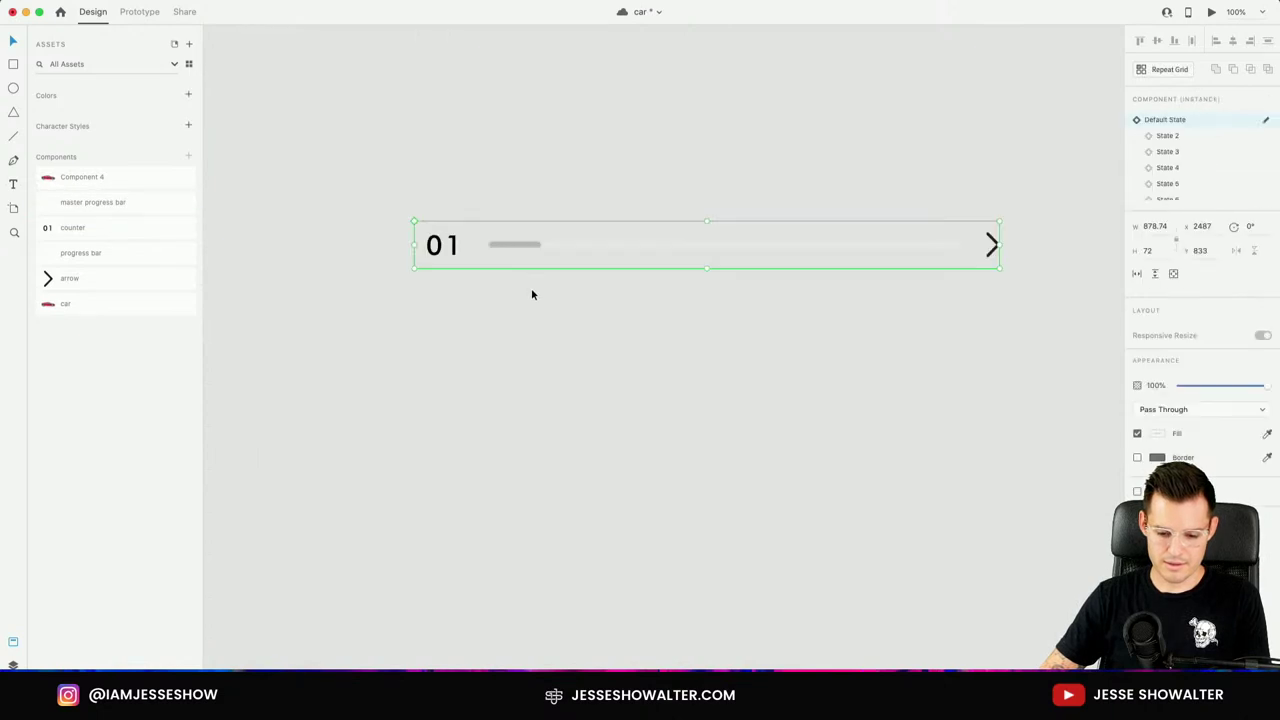
scroll(560, 340, left, 5)
scroll(751, 306, down, 5)
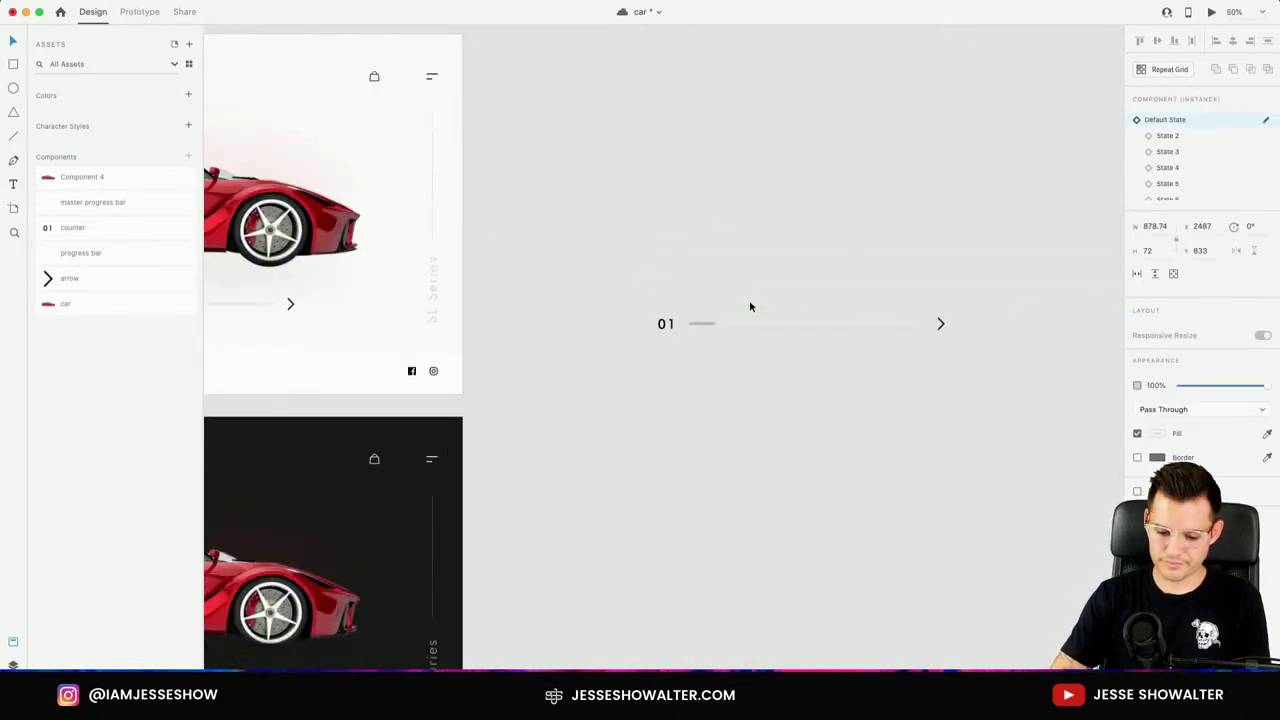
Move the dark mode artboard down and position the progress bar instance between the two artboards.
scroll(872, 283, left, 10)
drag(571, 337, 366, 462)
scroll(785, 294, right, 8)
drag(974, 243, 323, 351)
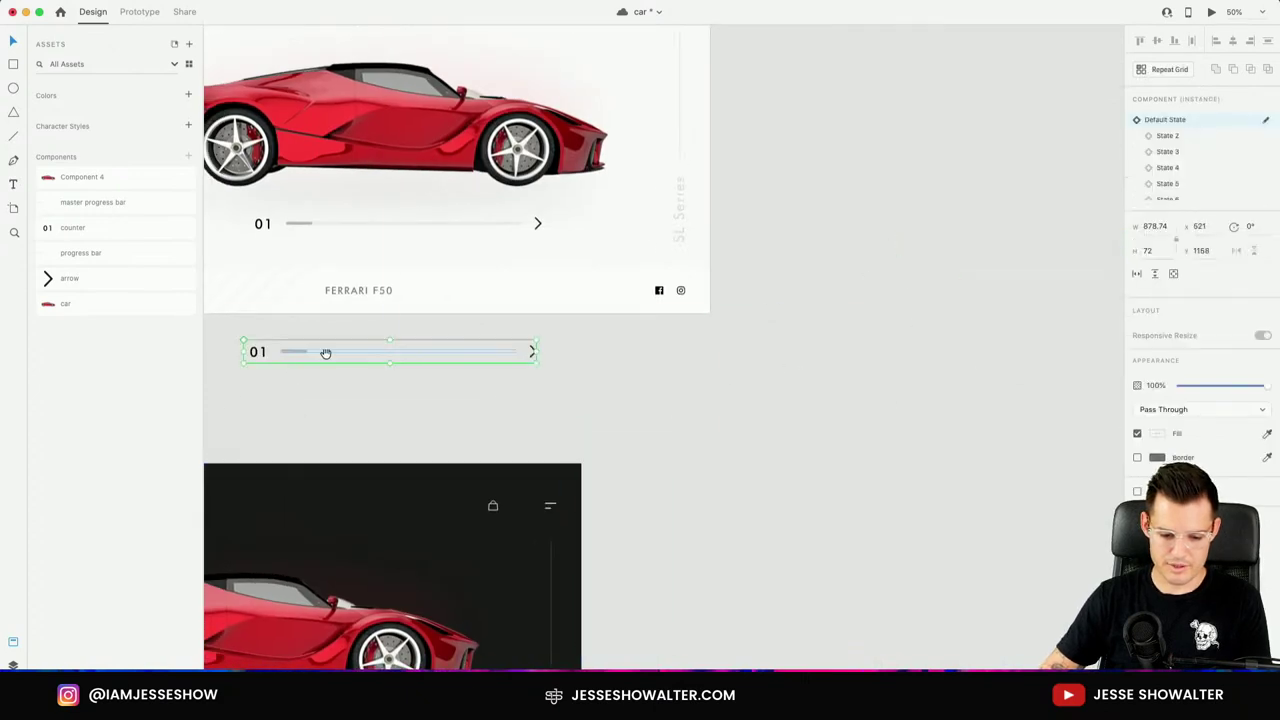
Compare the main master progress bar and its nested counter on the light artboard with the progress bar instance placed below it.
scroll(404, 405, left, 10)
scroll(404, 405, up, 5)
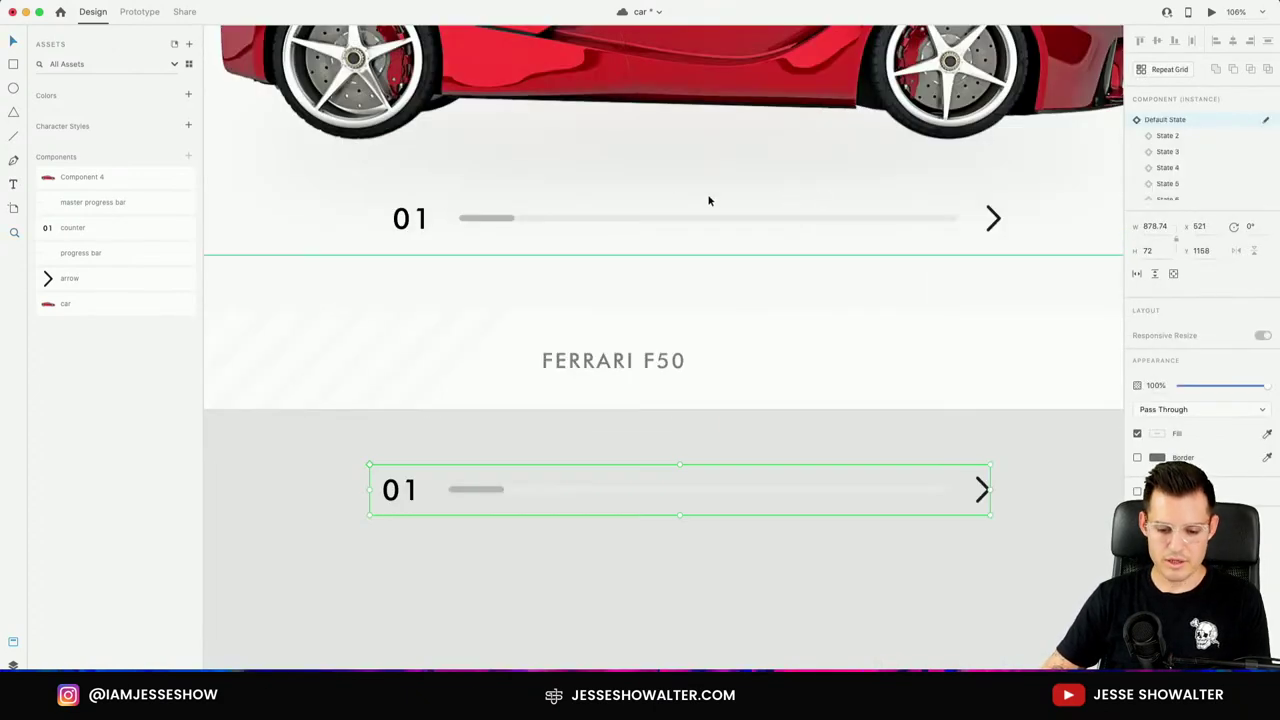
double_click(423, 226)
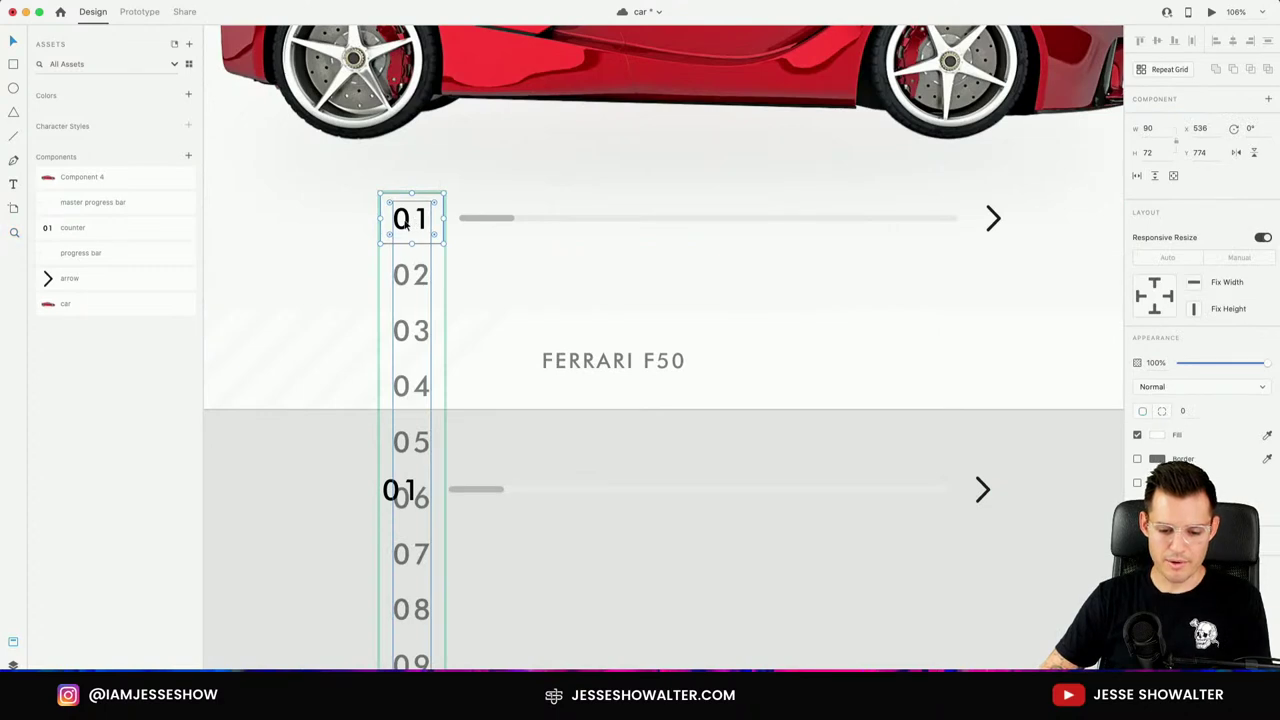
click(571, 497)
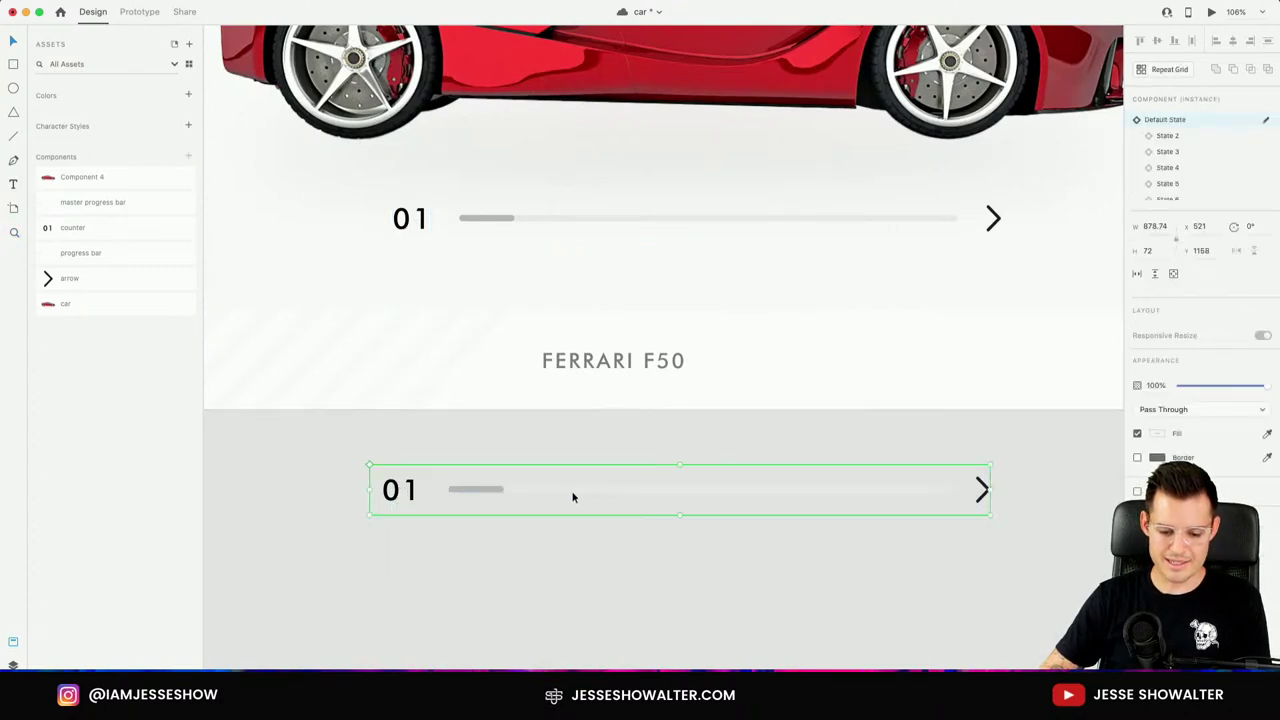
double_click(423, 222)
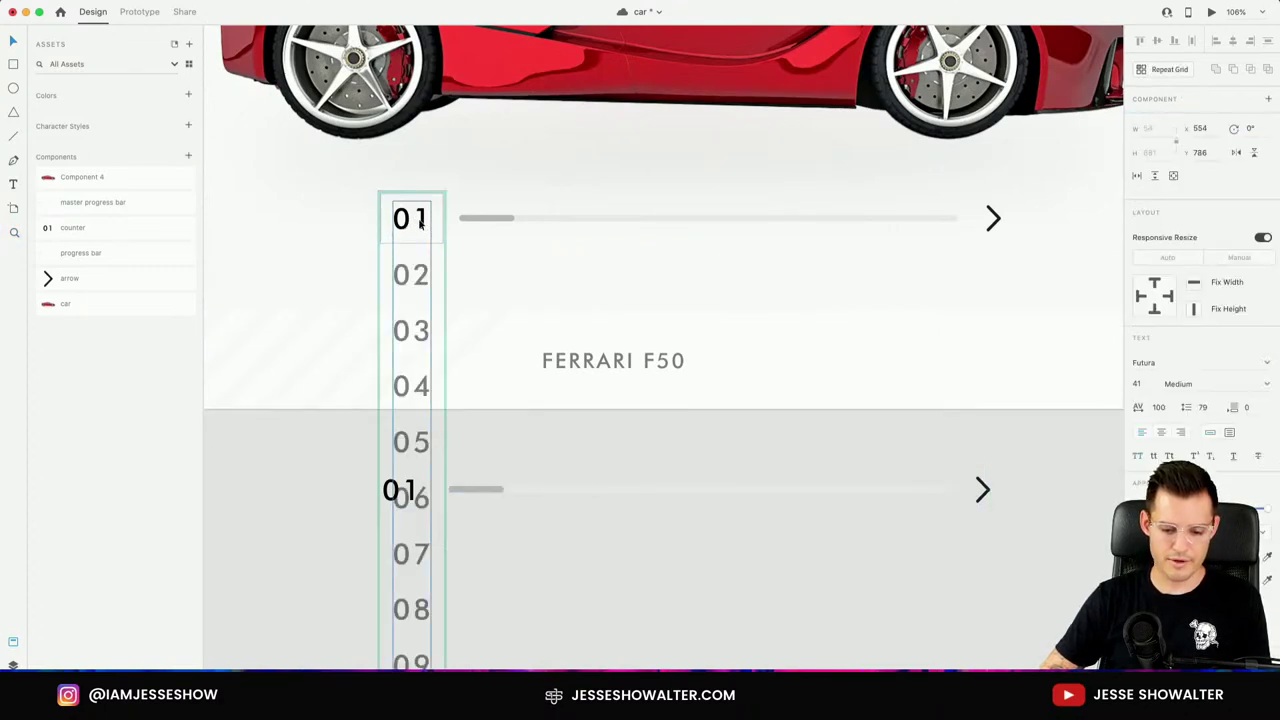
key(super+y)
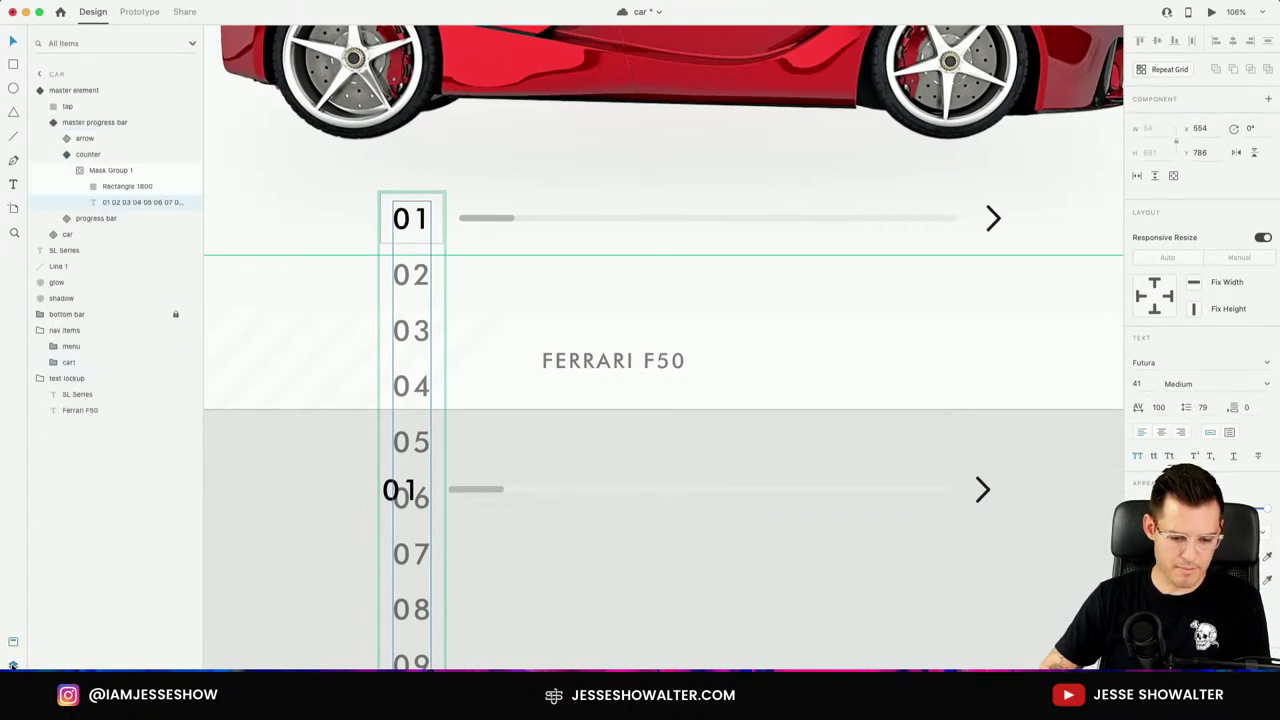
click(102, 124)
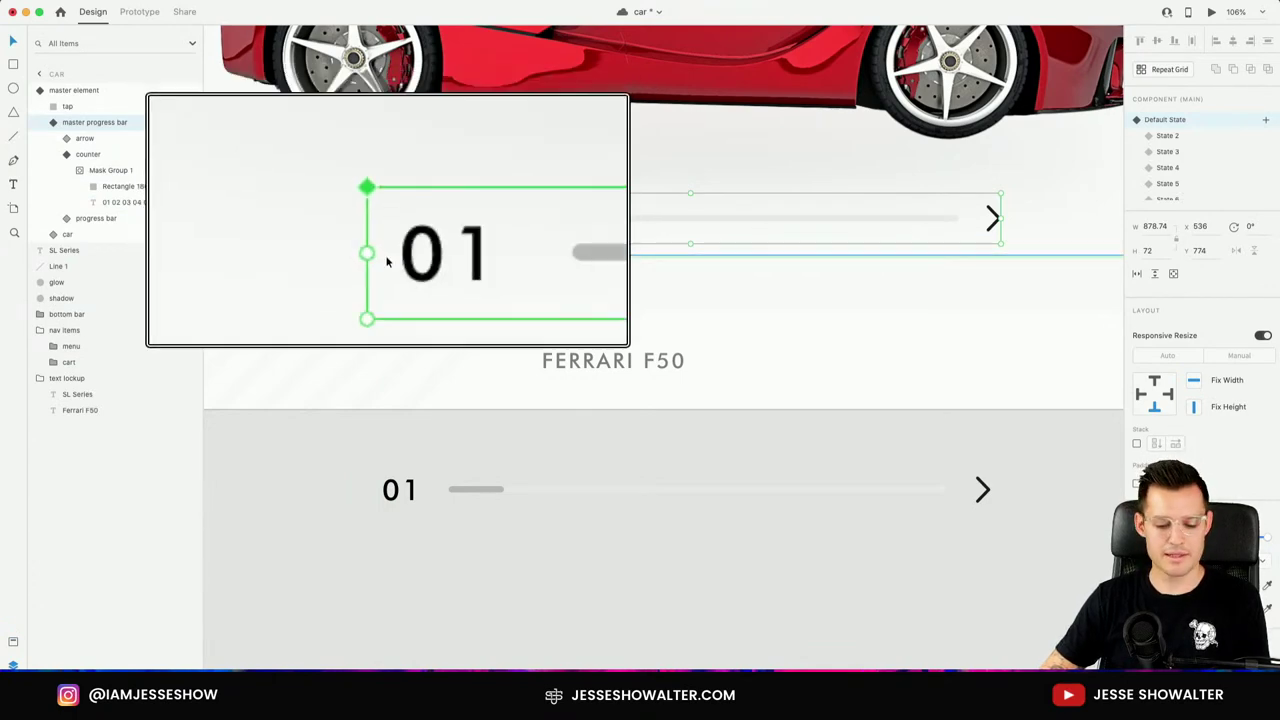
click(374, 468)
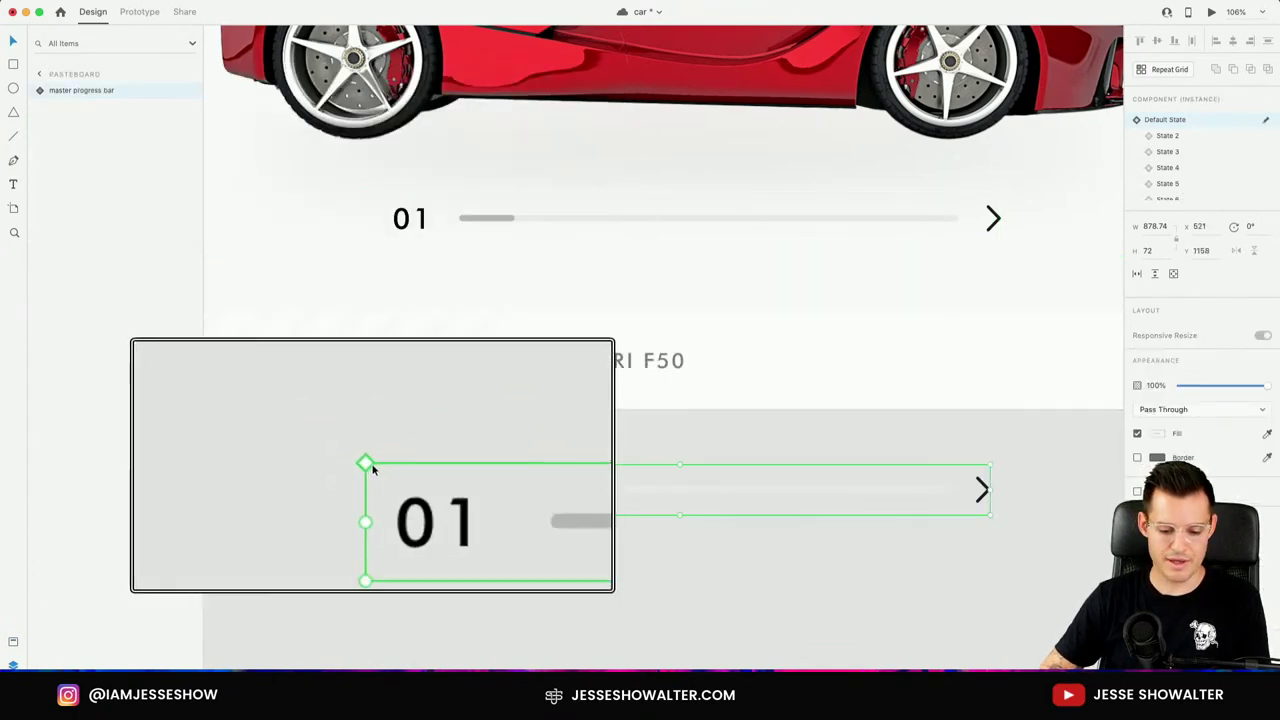
Set the text colour of the counter numbers nested in the light artboard's main master progress bar to #FF0000.
double_click(426, 224)
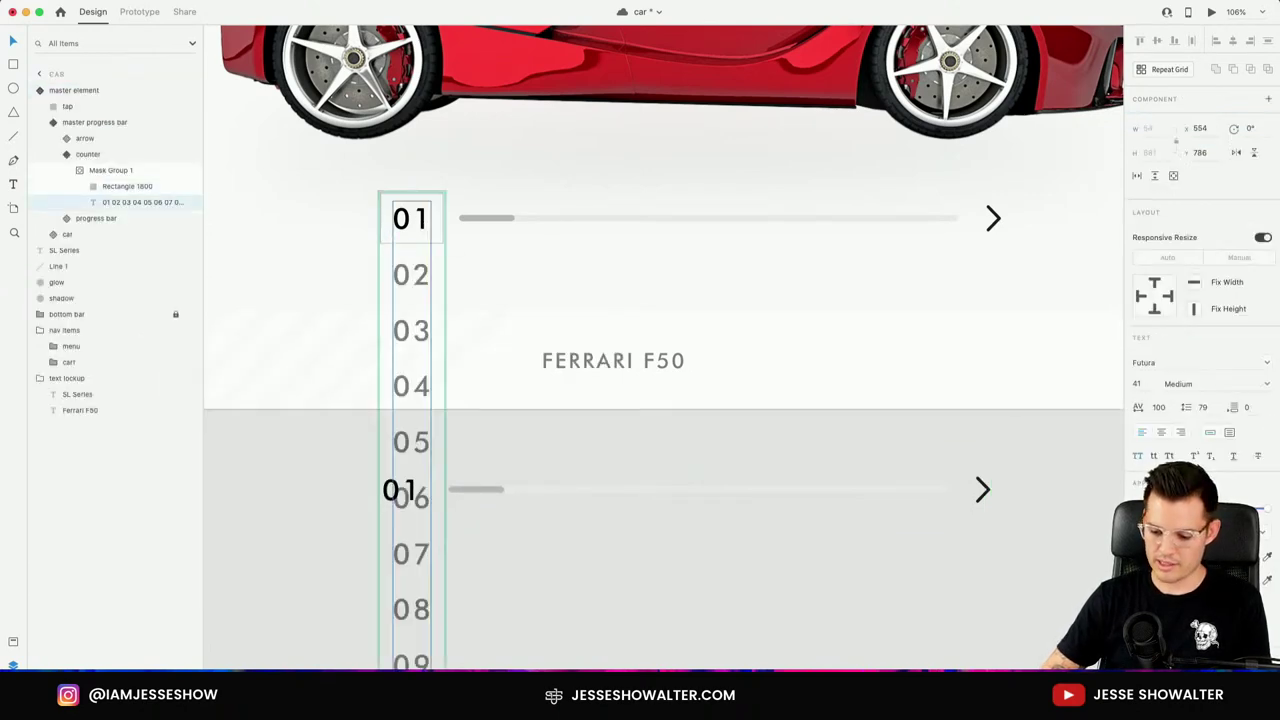
click(1140, 510)
text(ff0000)
key(Return)
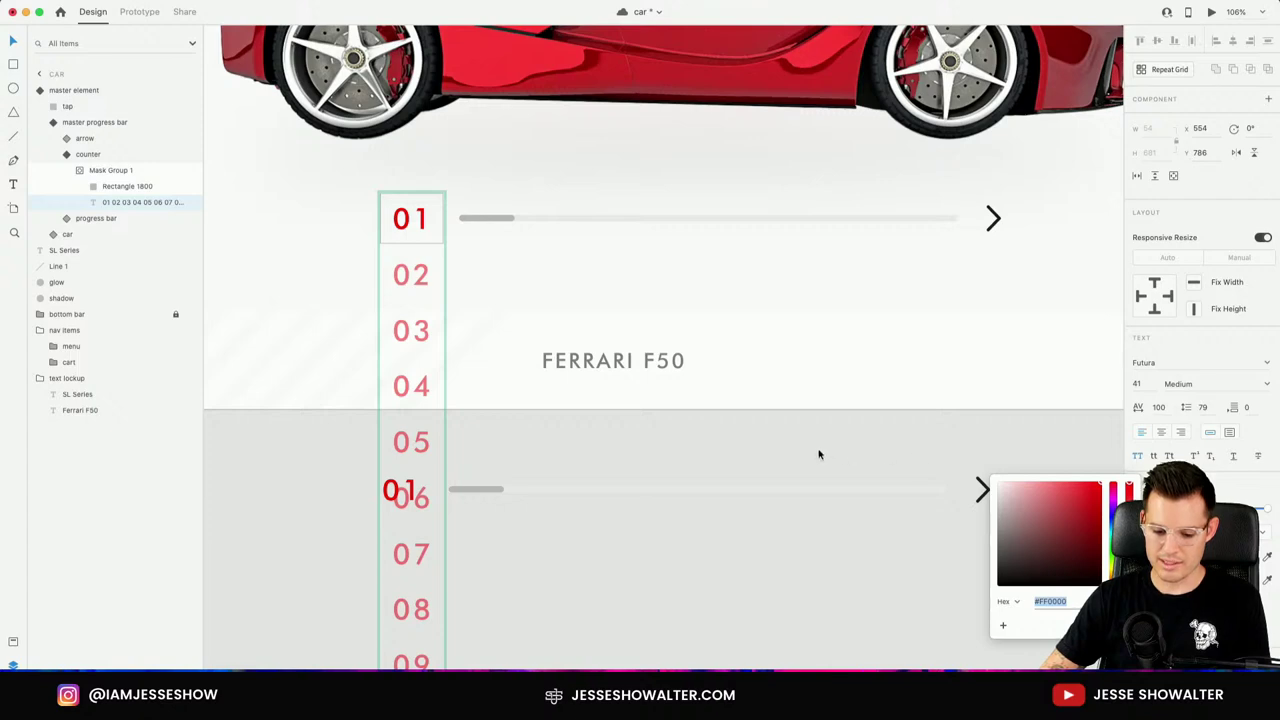
click(808, 450)
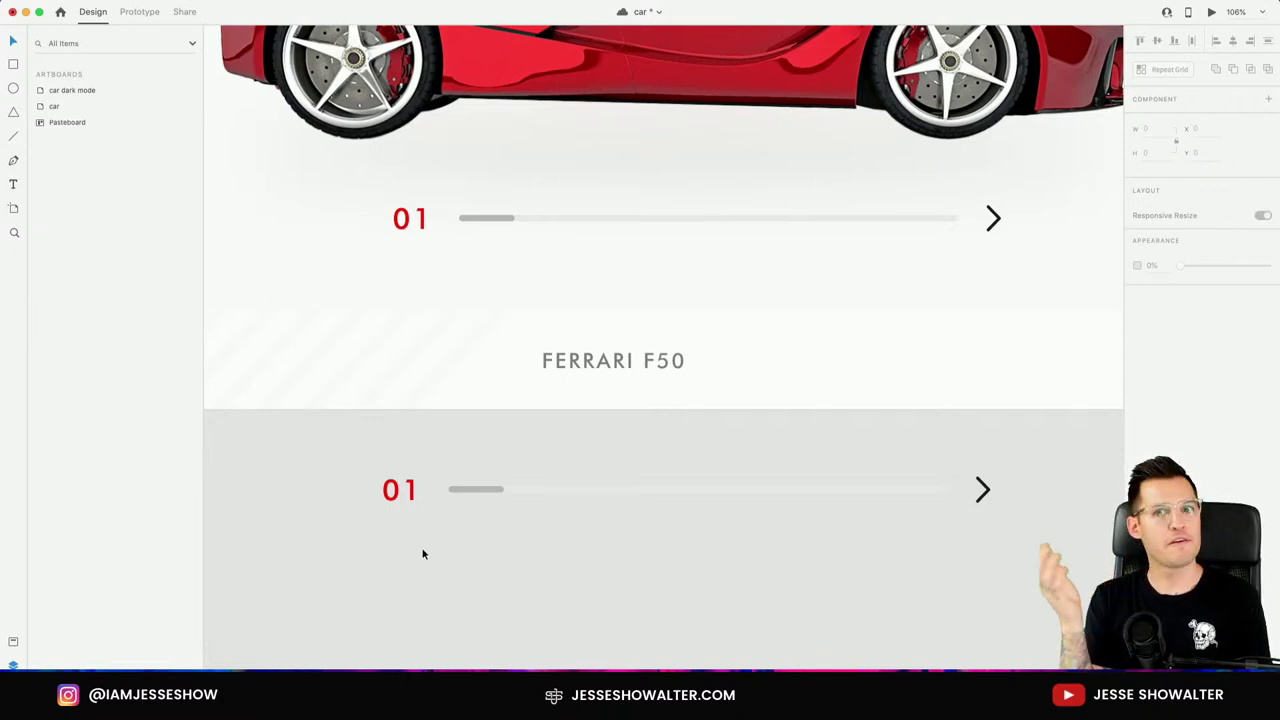
Save the document and undo the red text colour on the main component's counter numbers.
key(super+s)
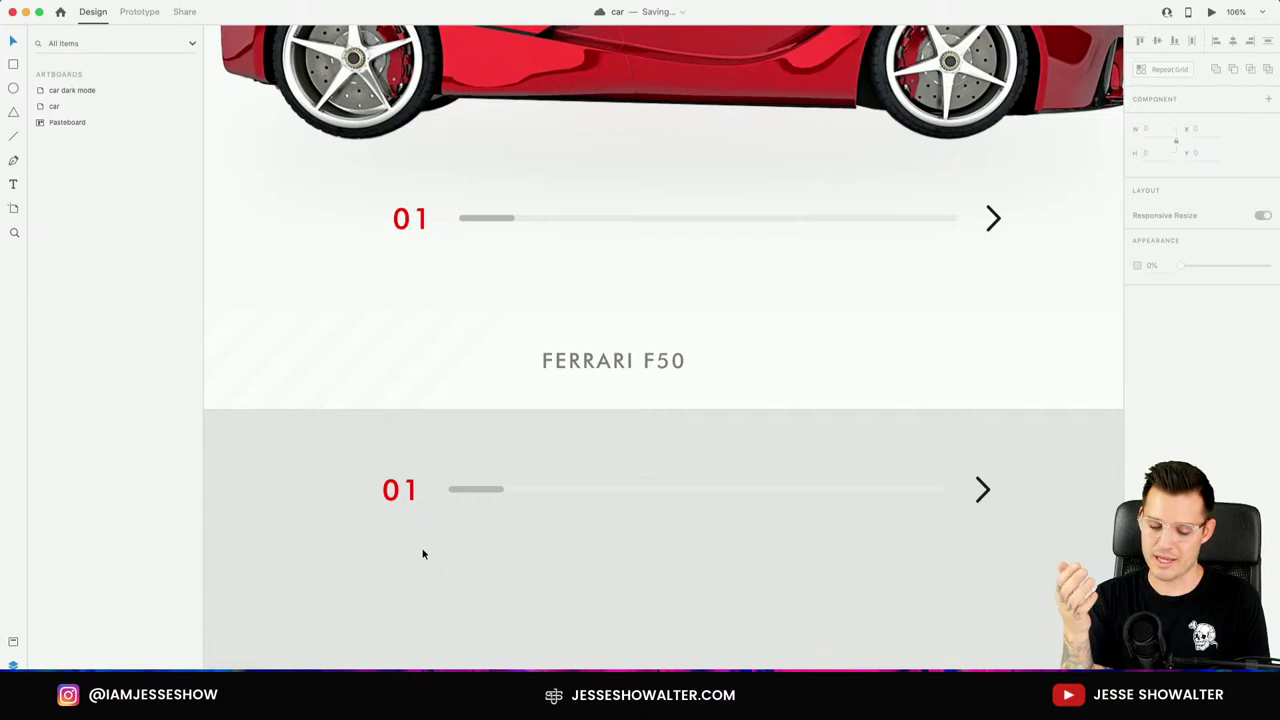
double_click(422, 553)
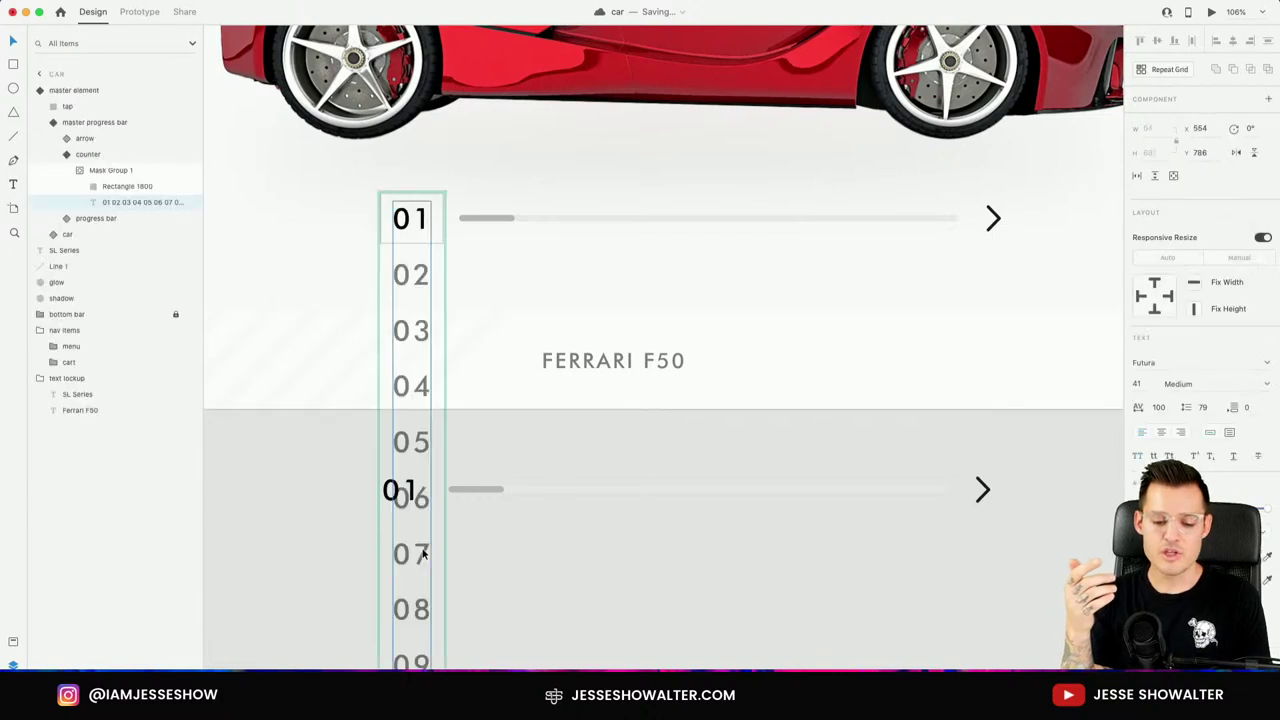
click(612, 584)
Review the nesting of the light artboard's master element, collapsing the counter, master progress bar and master element layers.
click(425, 218)
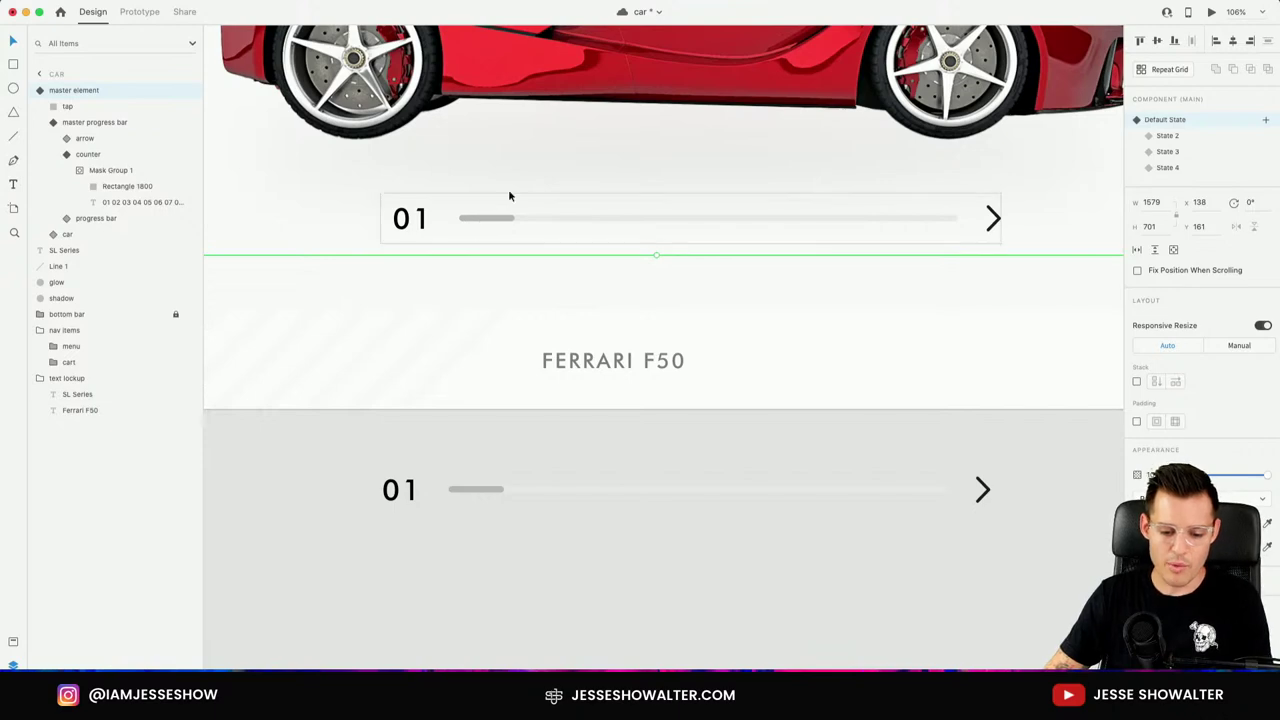
scroll(508, 189, up, 4)
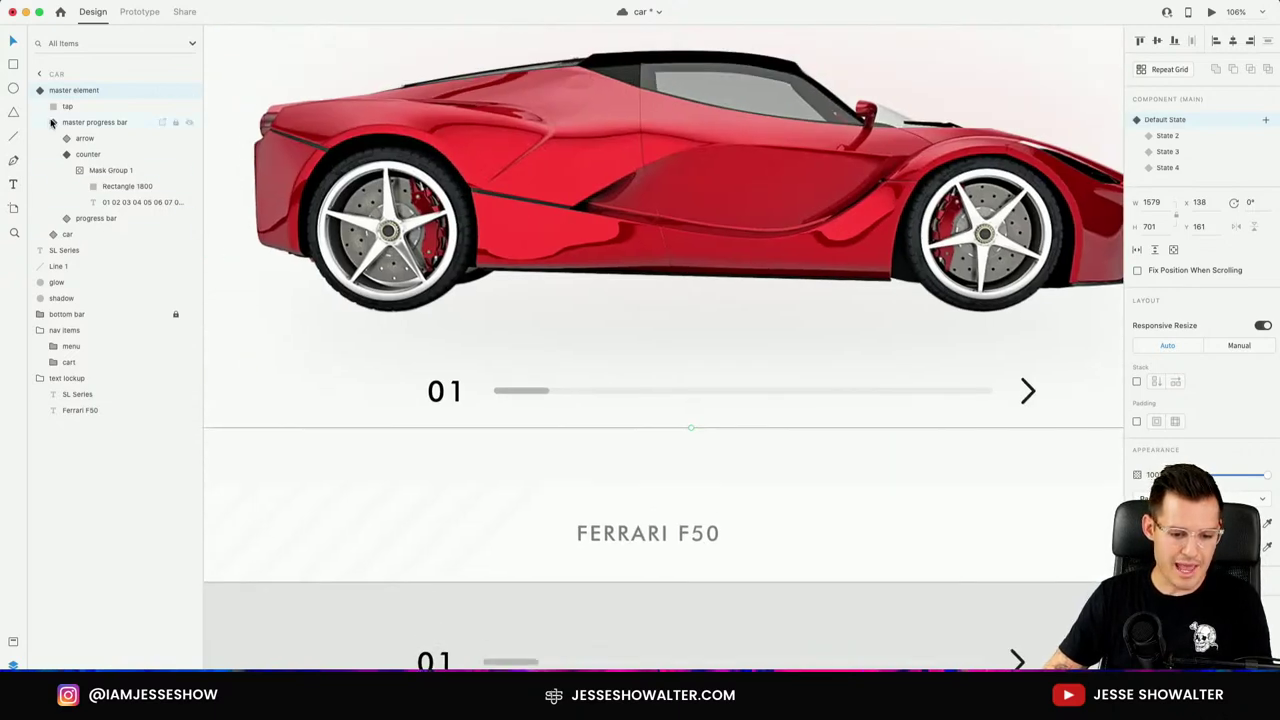
click(68, 155)
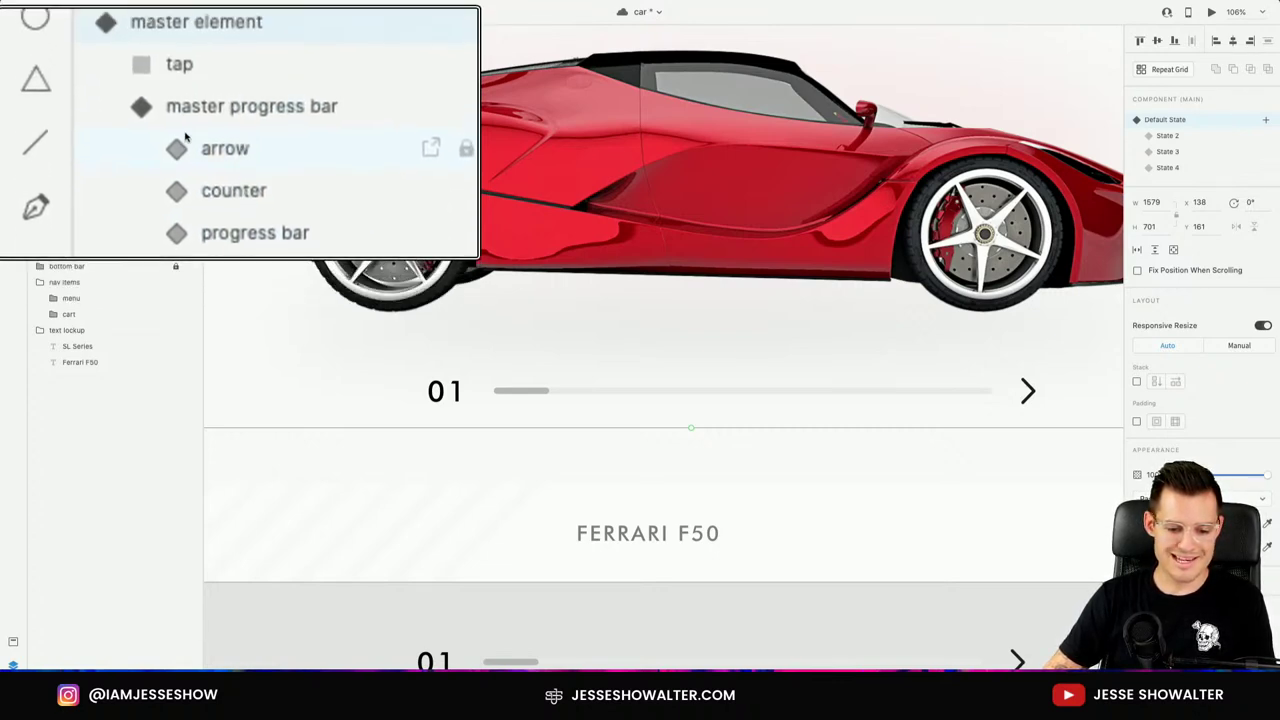
click(137, 122)
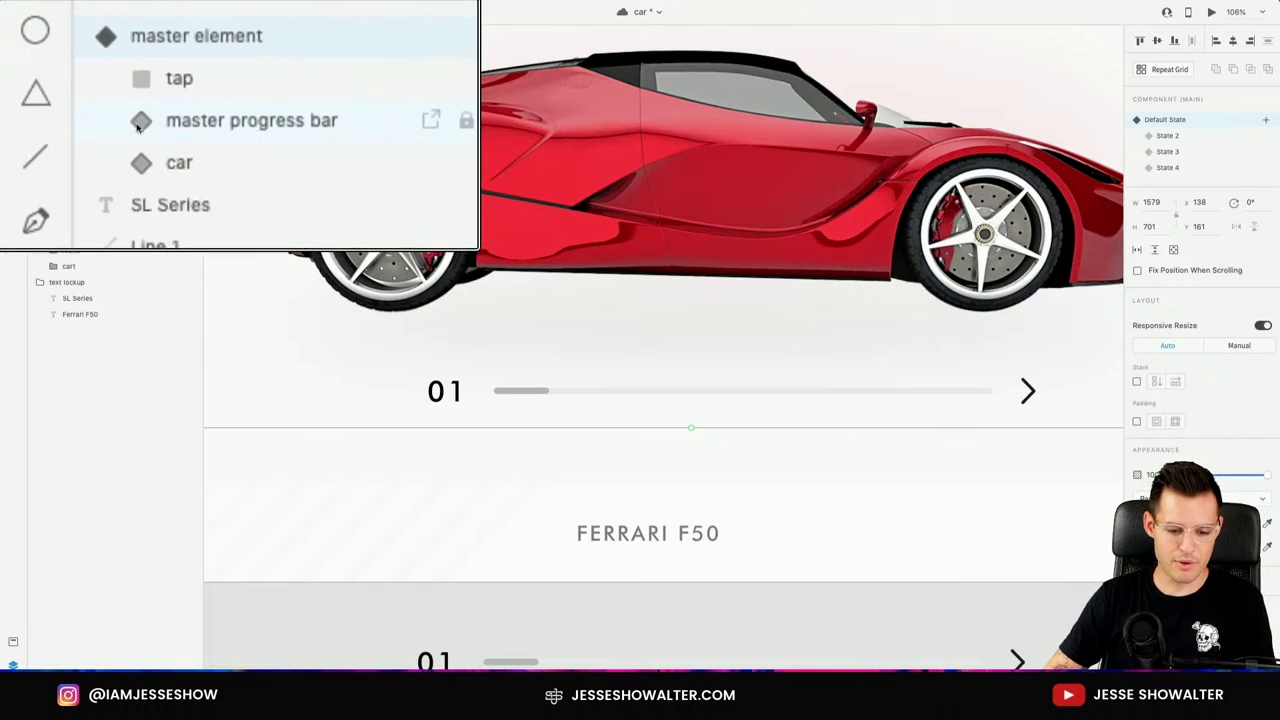
click(205, 124)
click(187, 147)
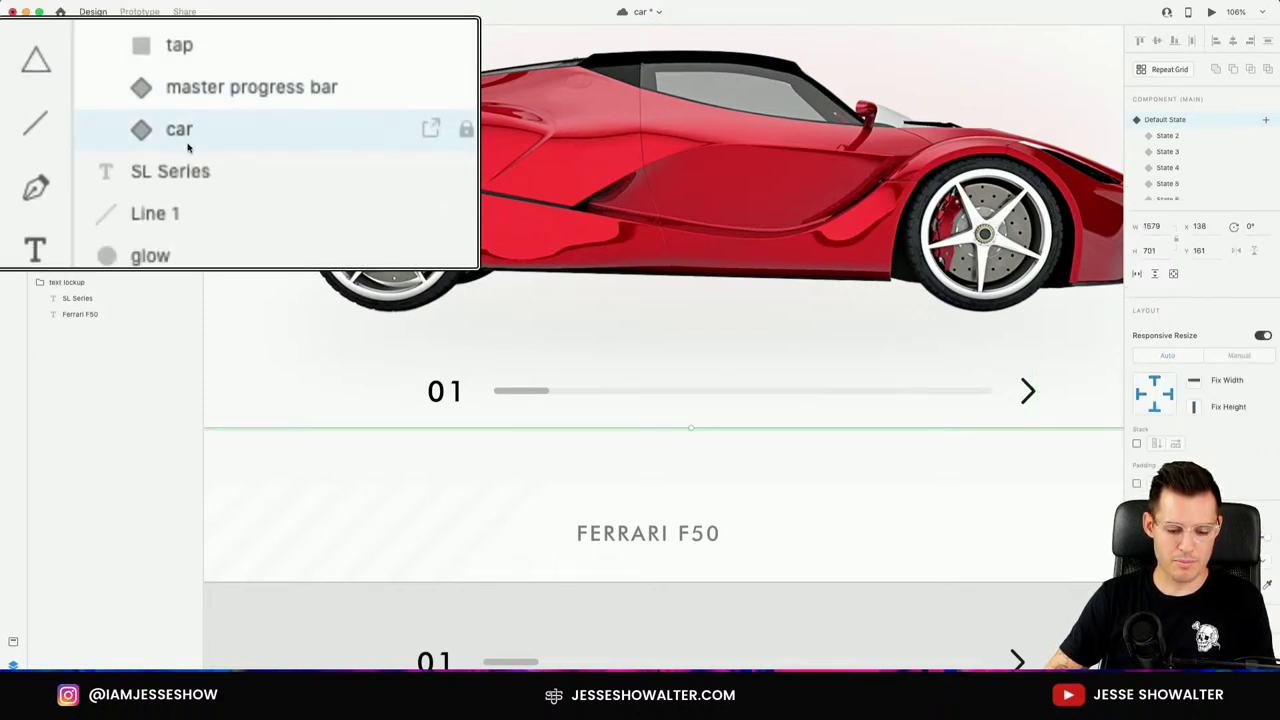
double_click(188, 143)
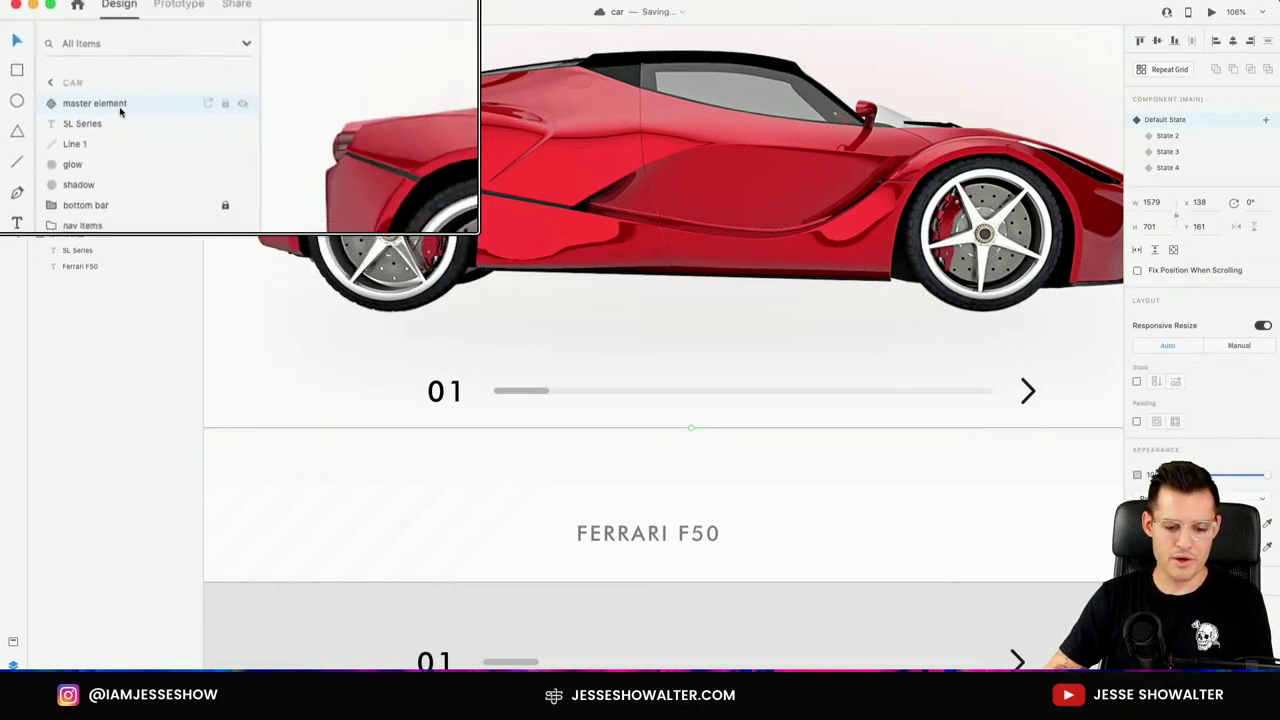
key(Escape)
Try placing an instance of Component 4 on the empty canvas beside the light artboard, and delete it.
key(super+minus)
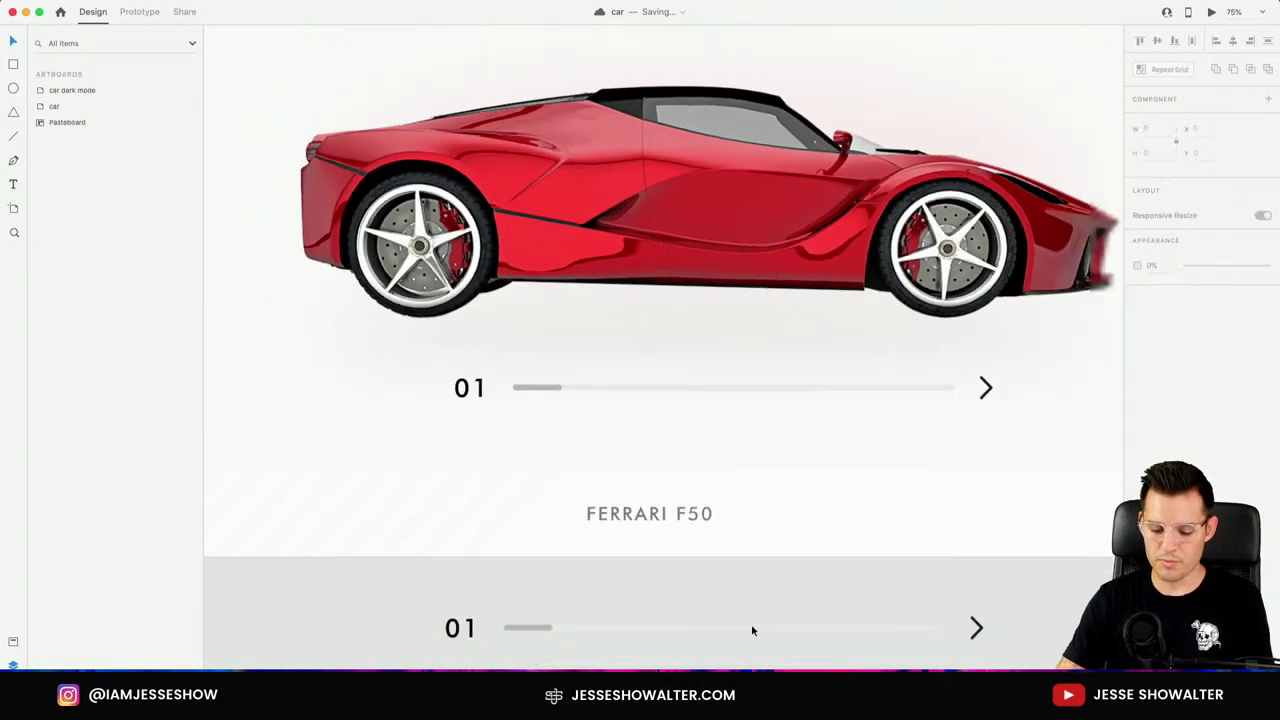
key(super+minus)
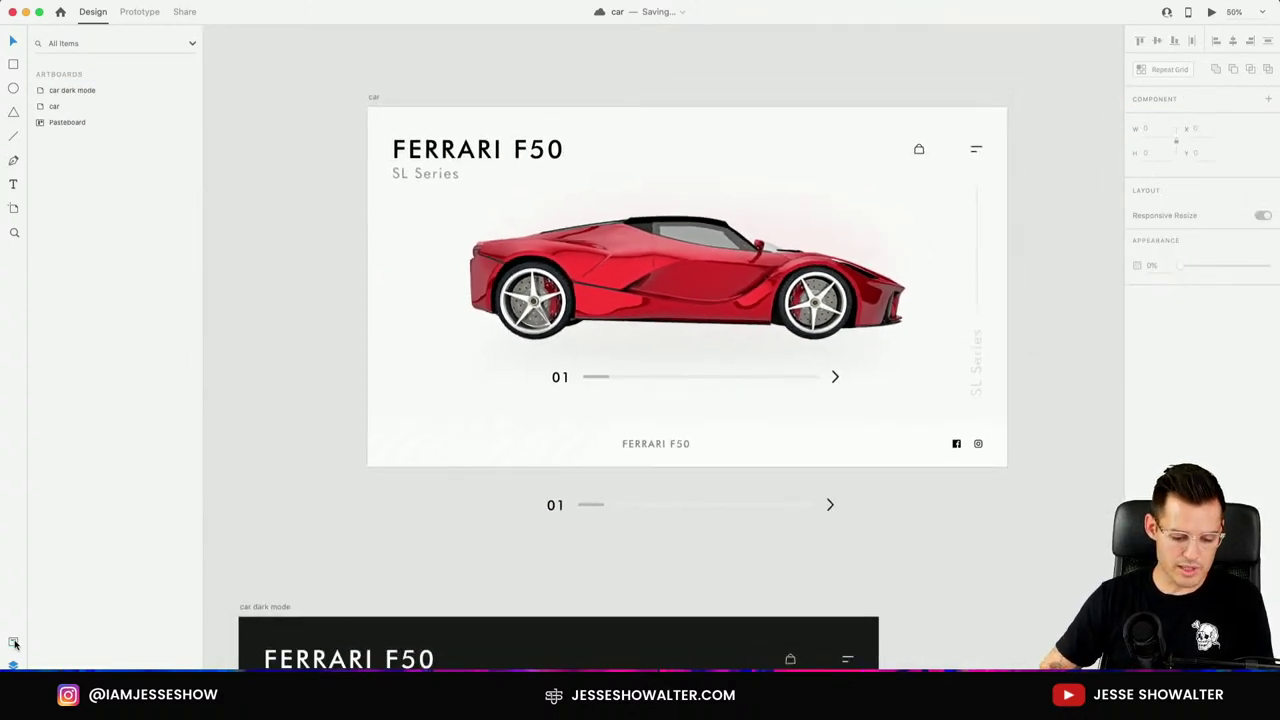
click(13, 642)
drag(100, 177, 1092, 241)
scroll(846, 331, right, 8)
scroll(846, 331, up, 1)
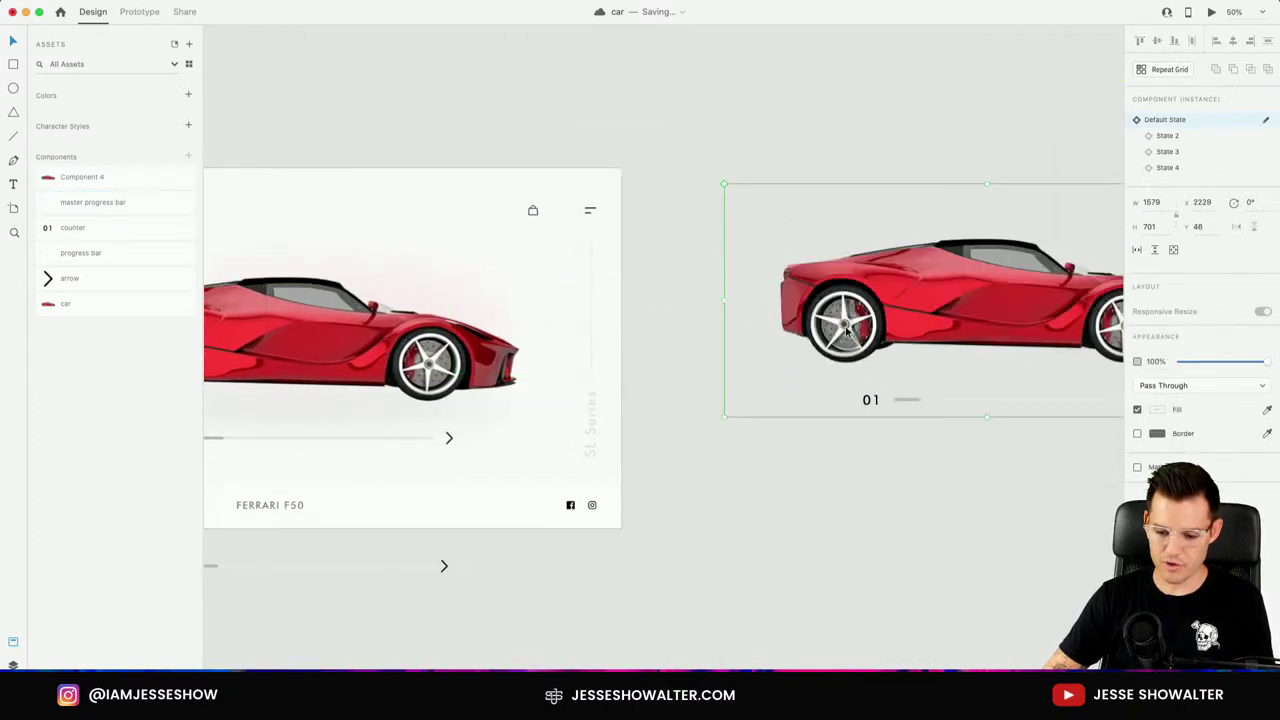
scroll(846, 331, right, 6)
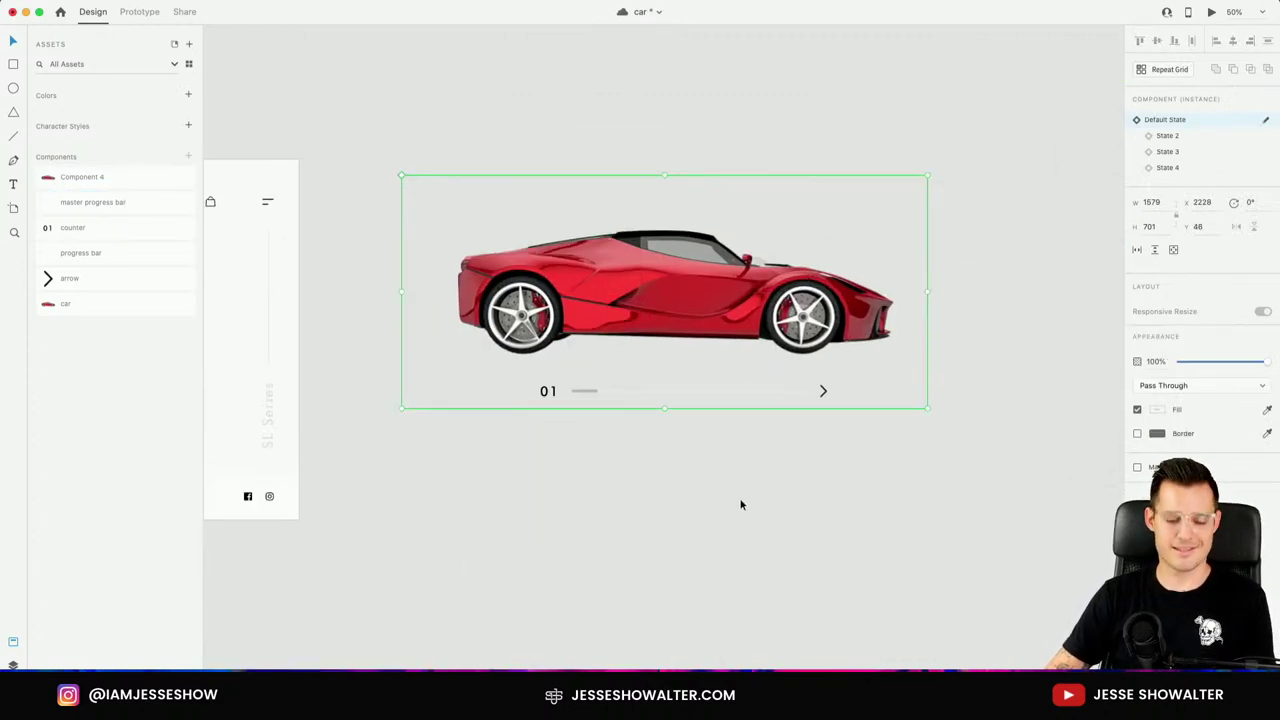
key(Delete)
Add a Web 1920 artboard beside the light artboard and place an instance of Component 4 on it.
key(a)
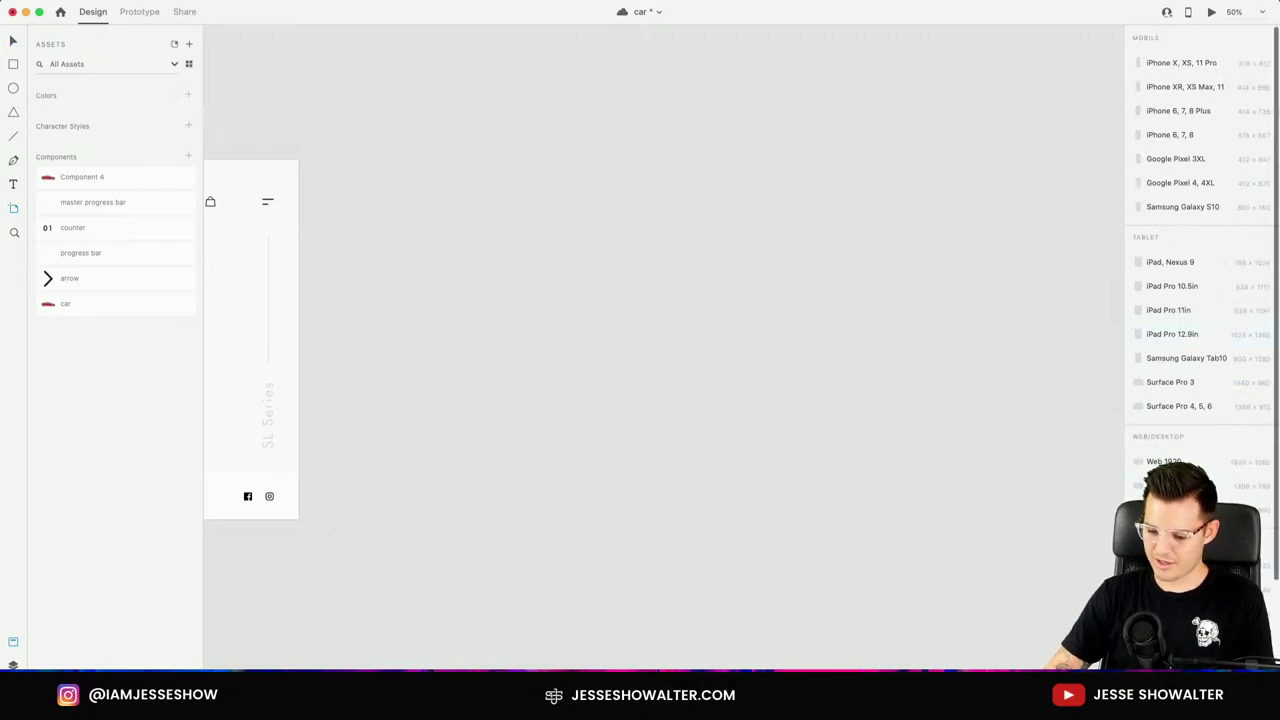
click(1165, 461)
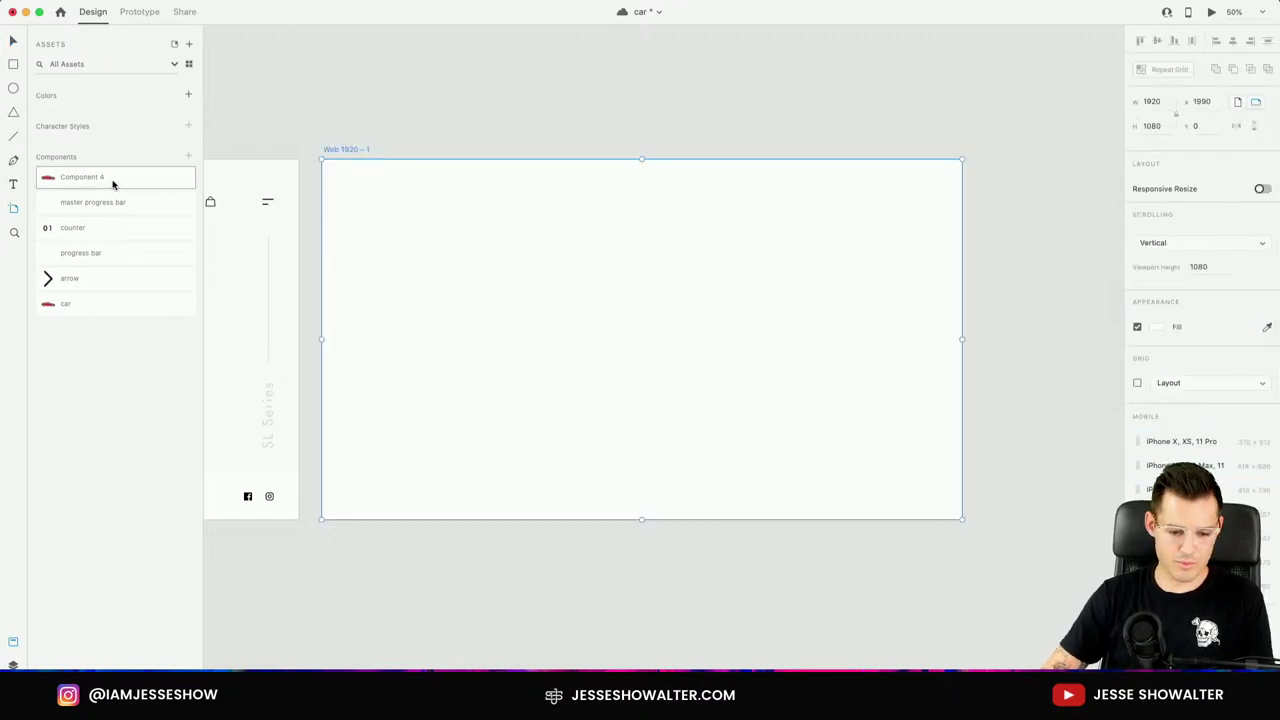
drag(111, 180, 614, 313)
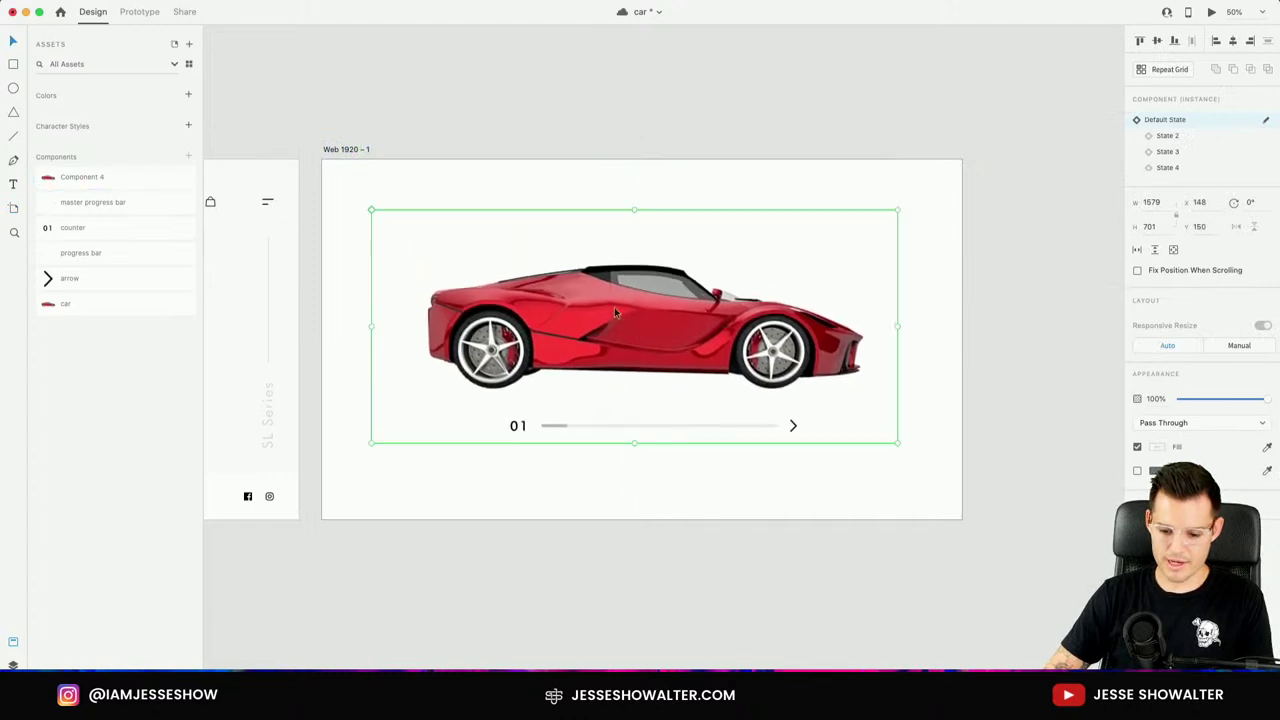
Preview the new Web 1920 artboard, advance its carousel to car view 04, close the preview and save the document.
click(352, 152)
click(1213, 13)
click(960, 530)
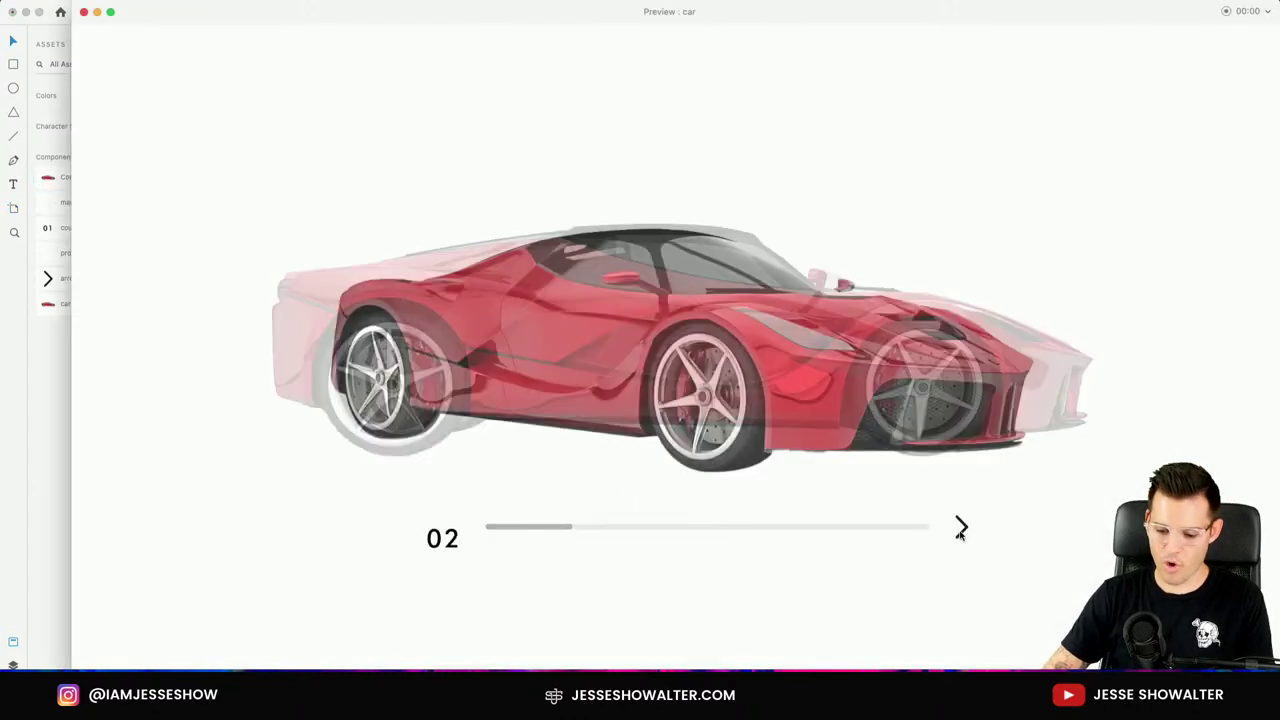
click(960, 530)
click(960, 530)
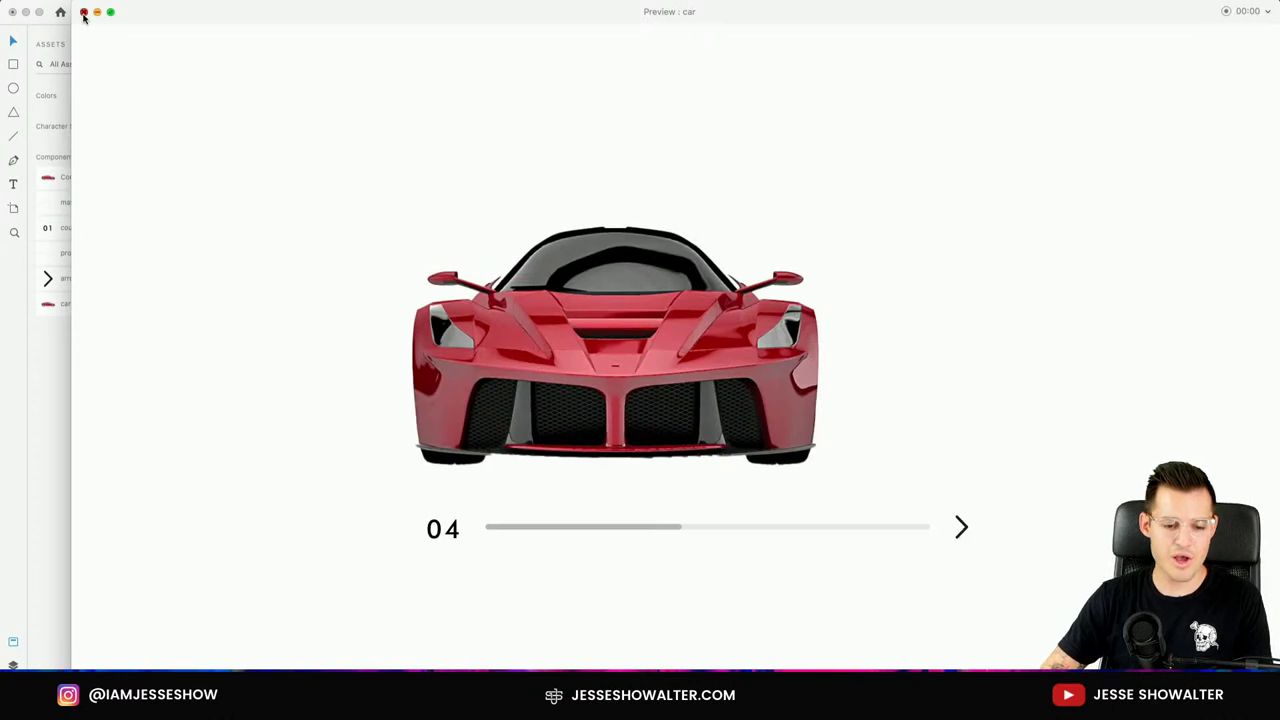
click(84, 11)
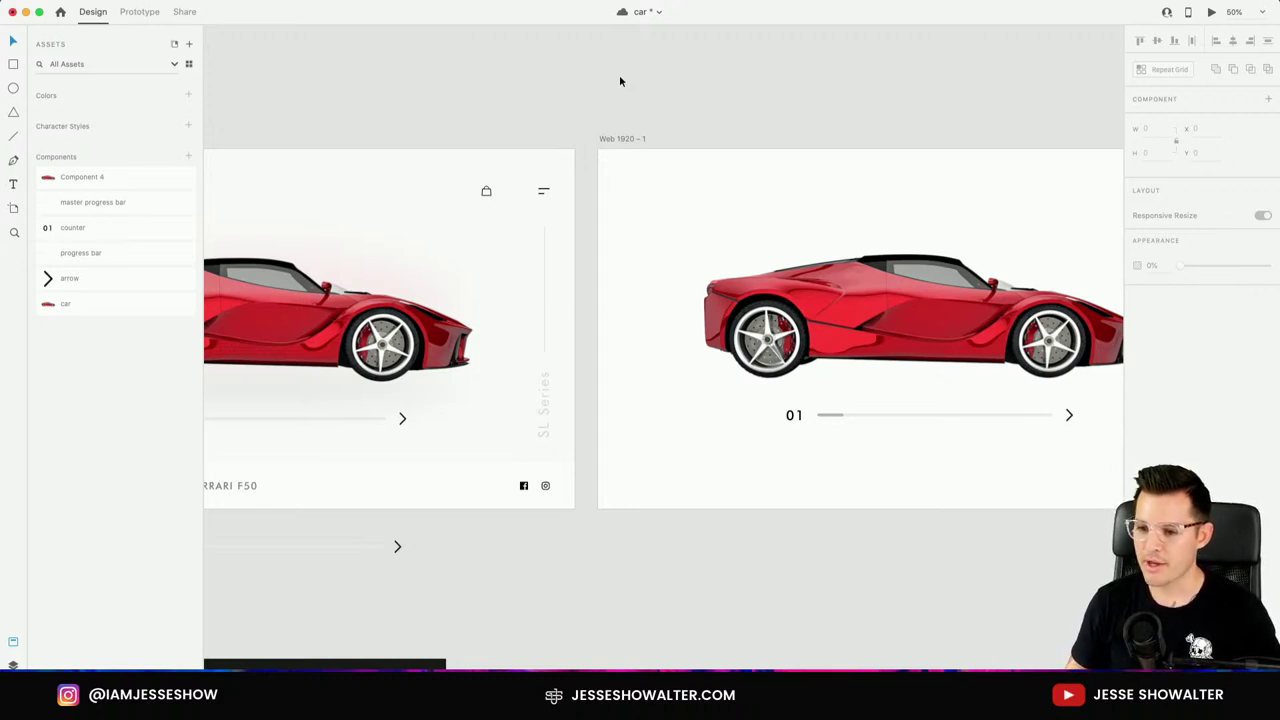
key(super+s)
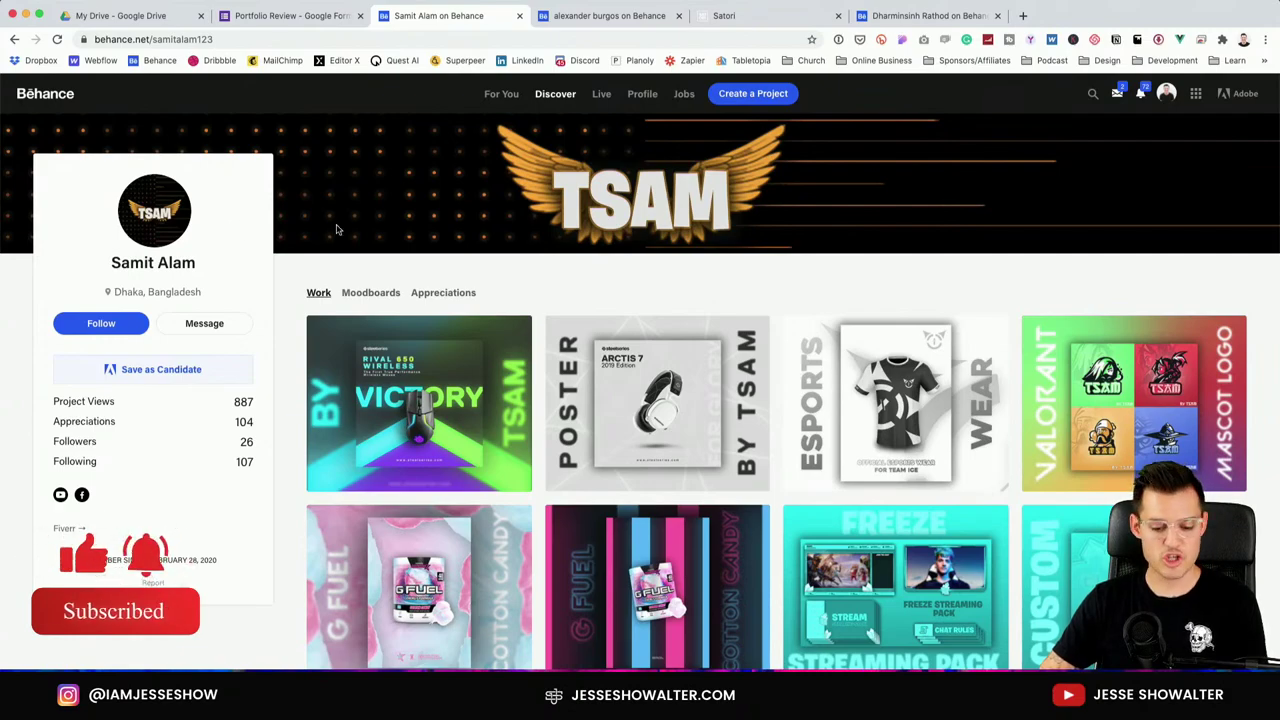
Switch to the browser and skim the project thumbnails on the TSAM designer's Behance profile.
scroll(337, 229, down, 10)
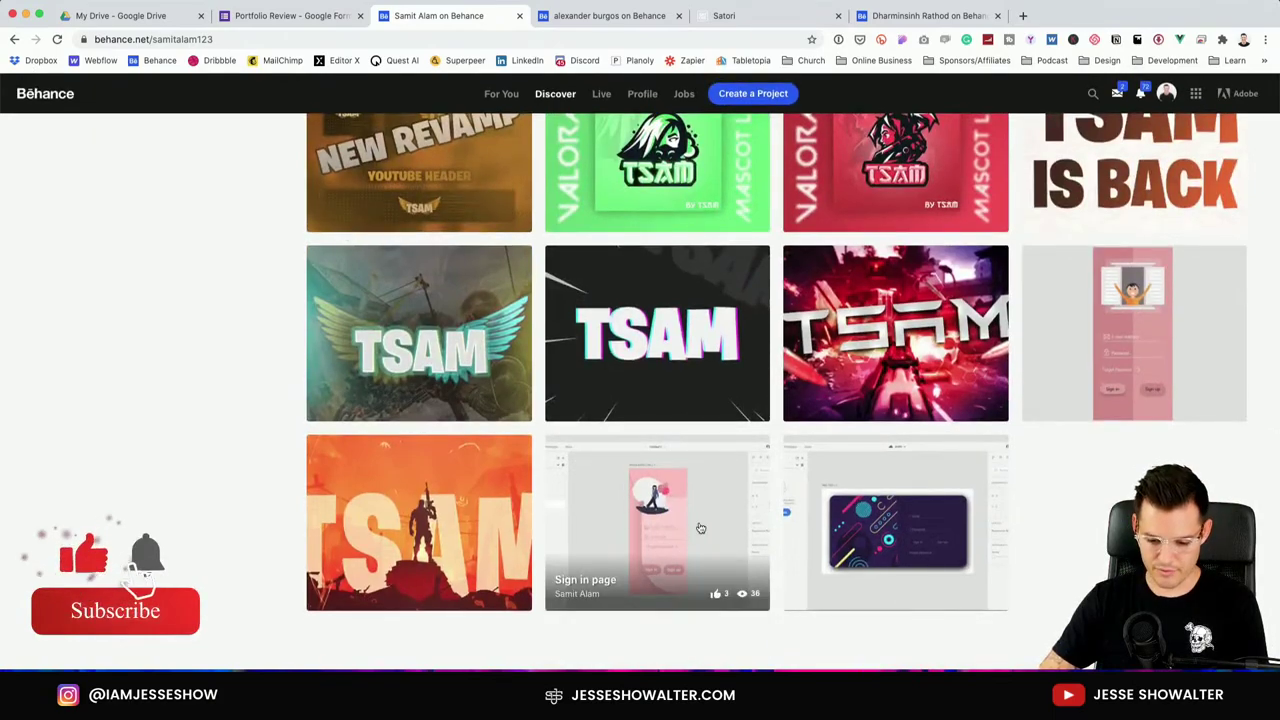
scroll(791, 389, up, 5)
scroll(791, 389, up, 5)
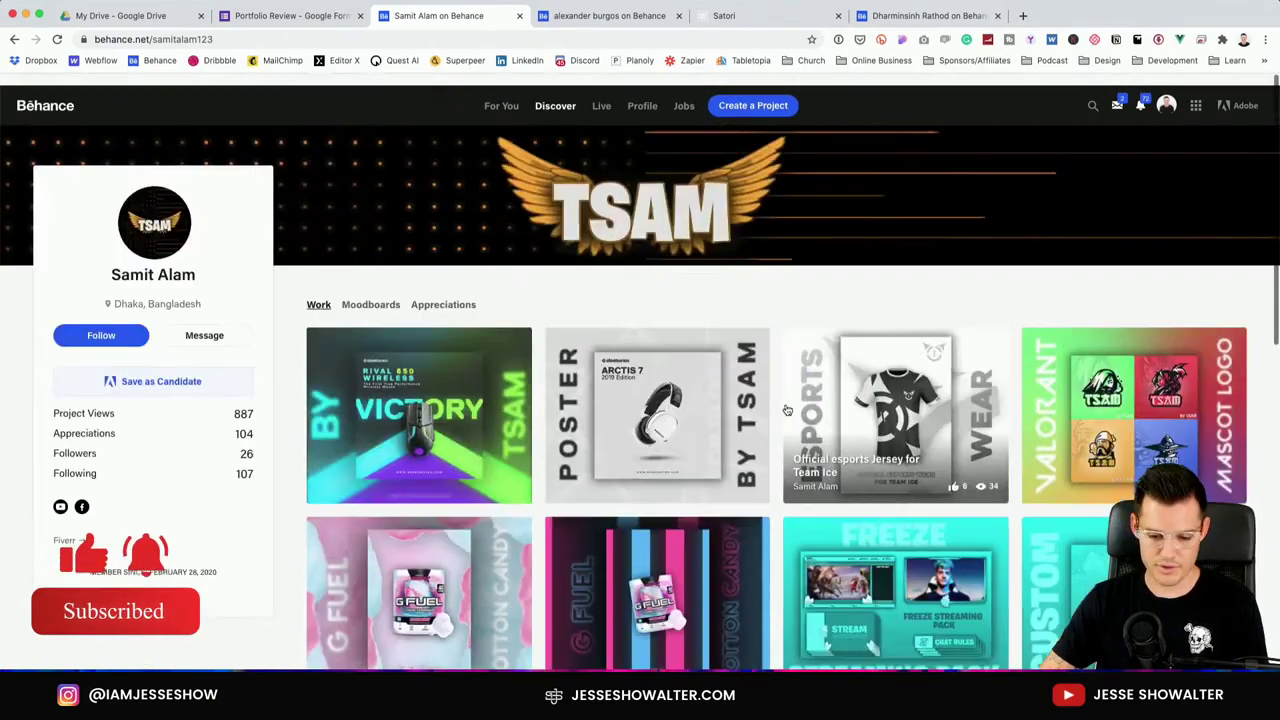
scroll(455, 388, down, 3)
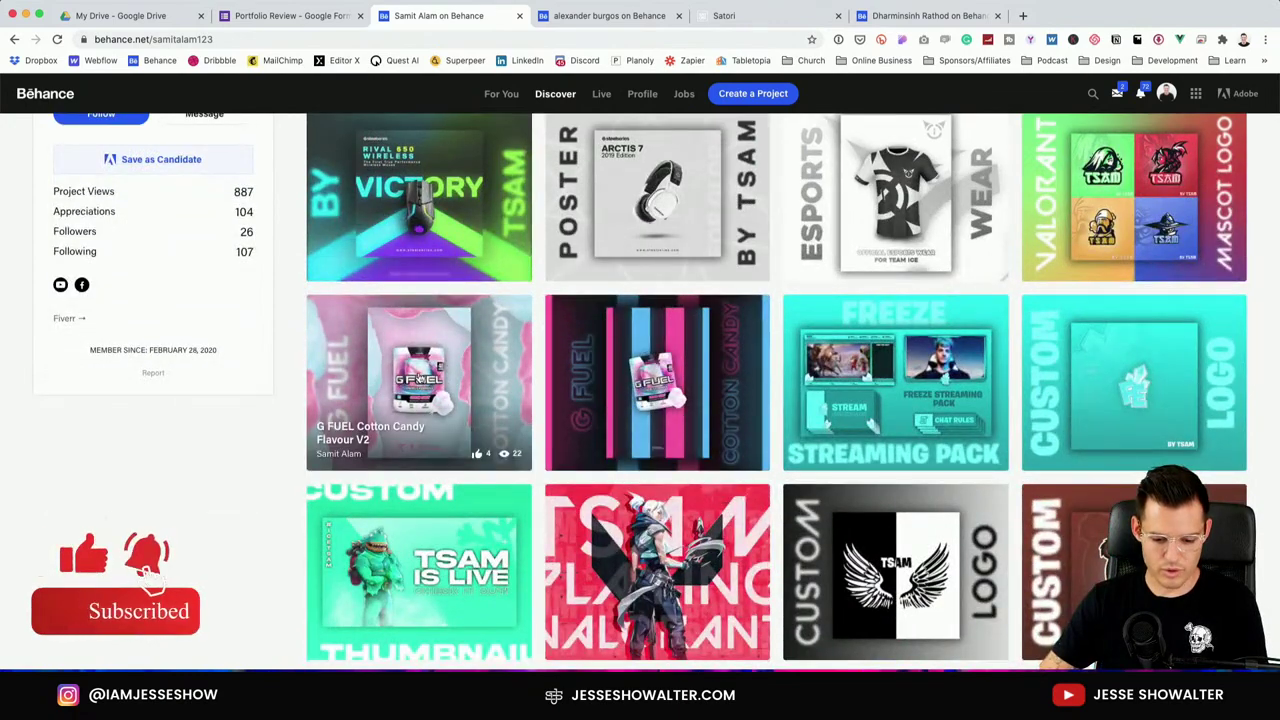
Open the G FUEL Cotton Candy Flavour V2 project and enlarge its poster to inspect the product tub and cotton candy.
click(452, 382)
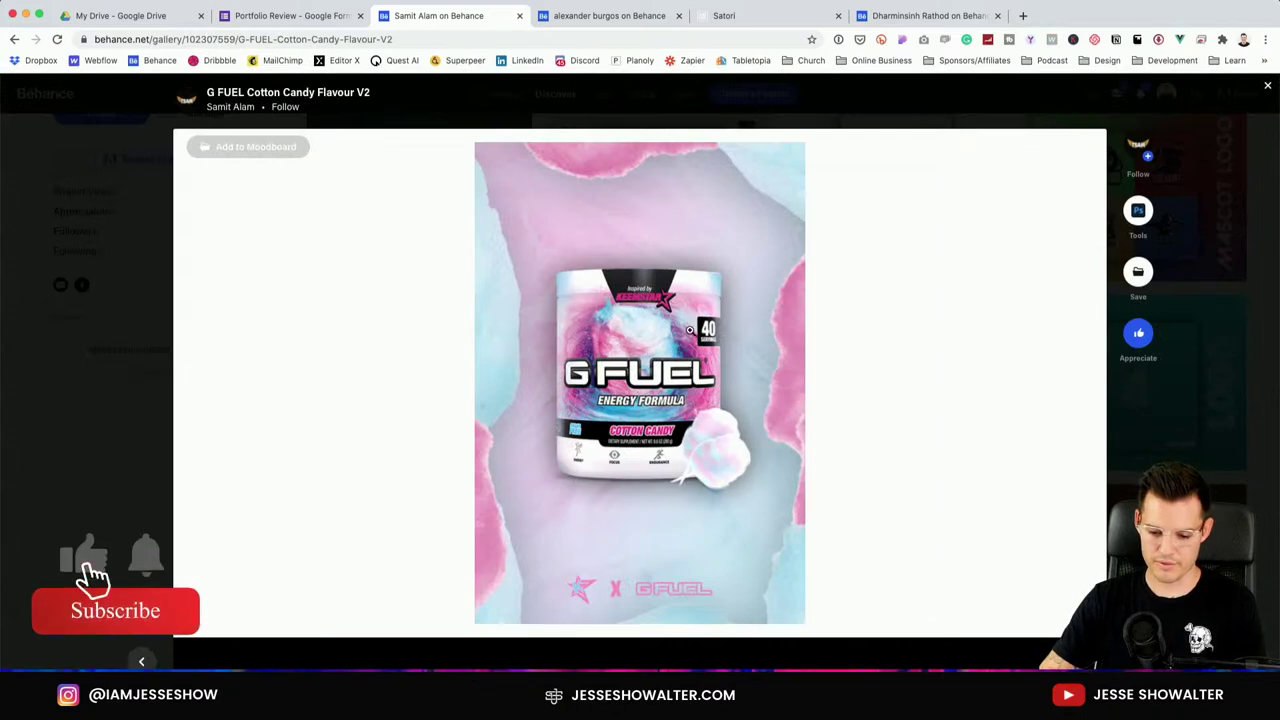
click(690, 332)
click(661, 336)
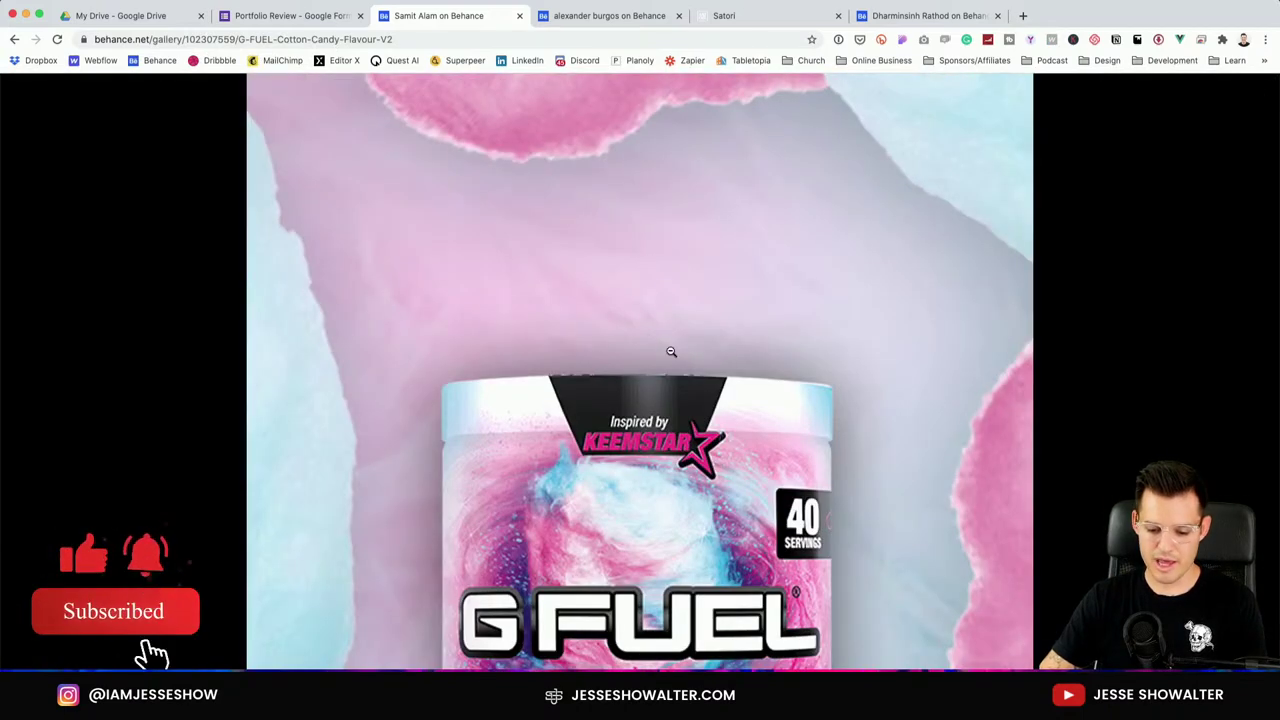
scroll(671, 351, down, 3)
scroll(672, 350, down, 1)
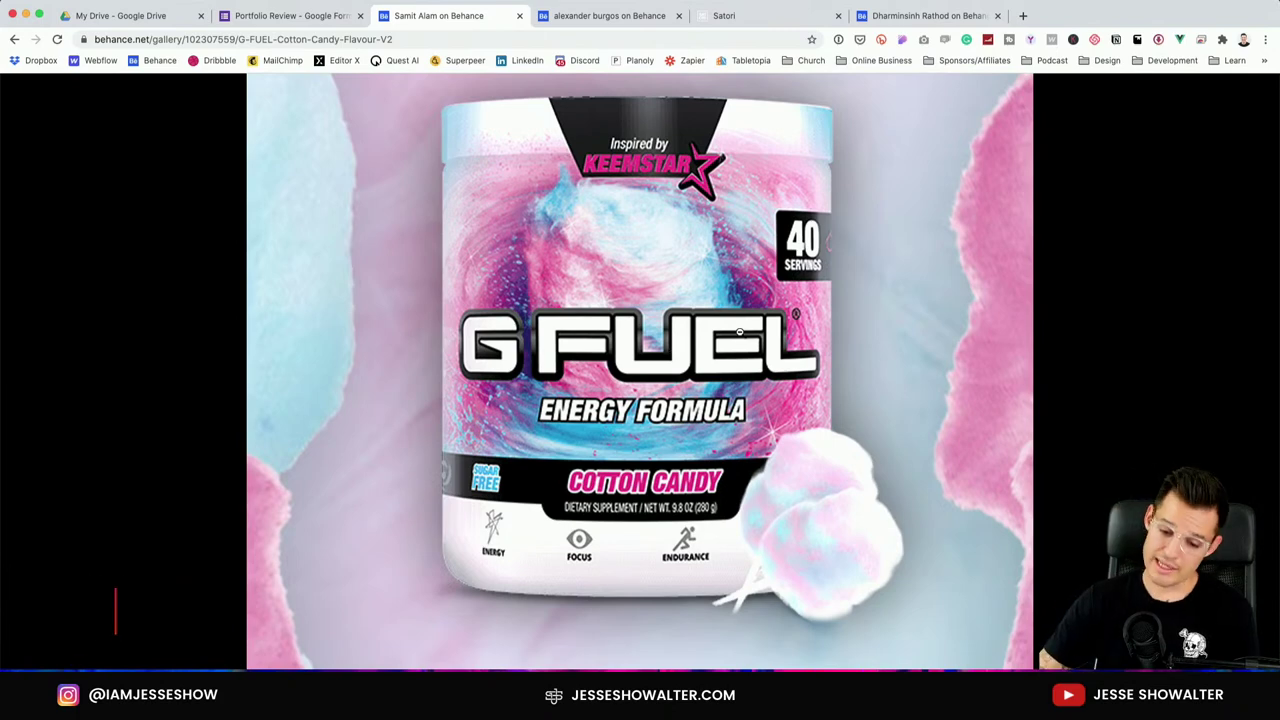
Examine the enlarged G FUEL Cotton Candy poster from its torn-edge background to the footer logos, then close it and return to the profile.
scroll(720, 341, up, 3)
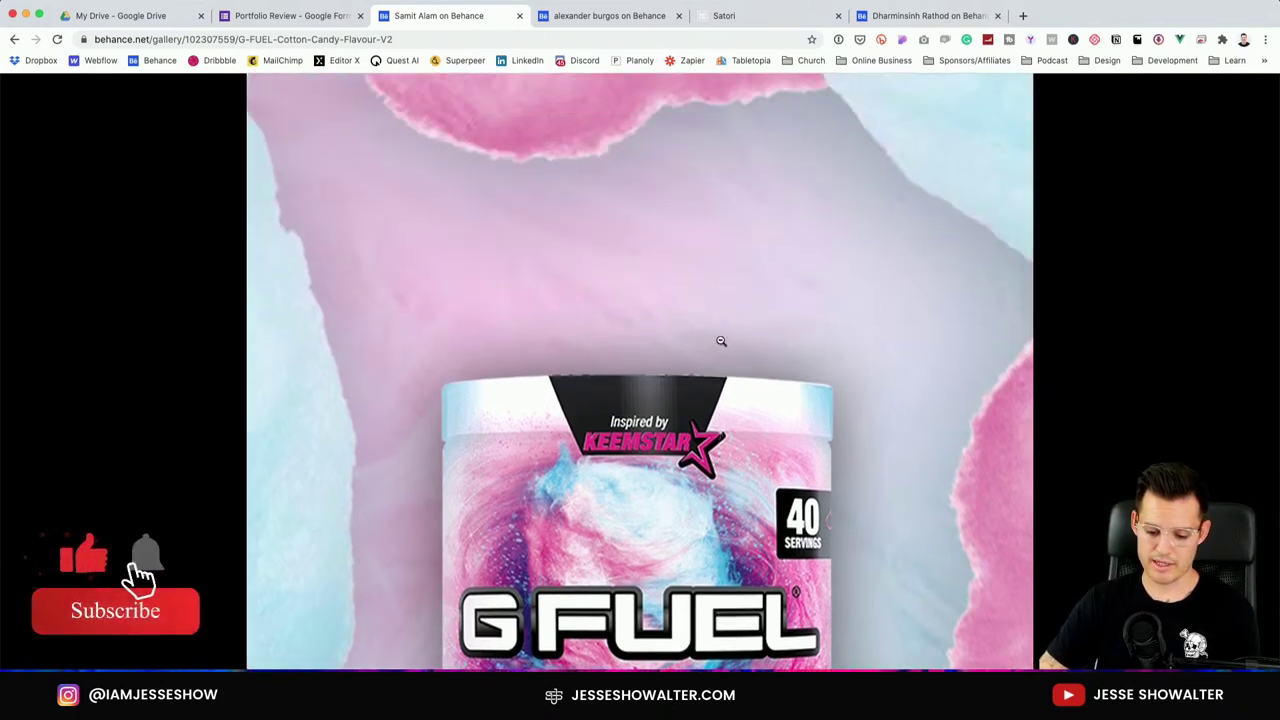
scroll(721, 341, down, 3)
scroll(743, 329, up, 3)
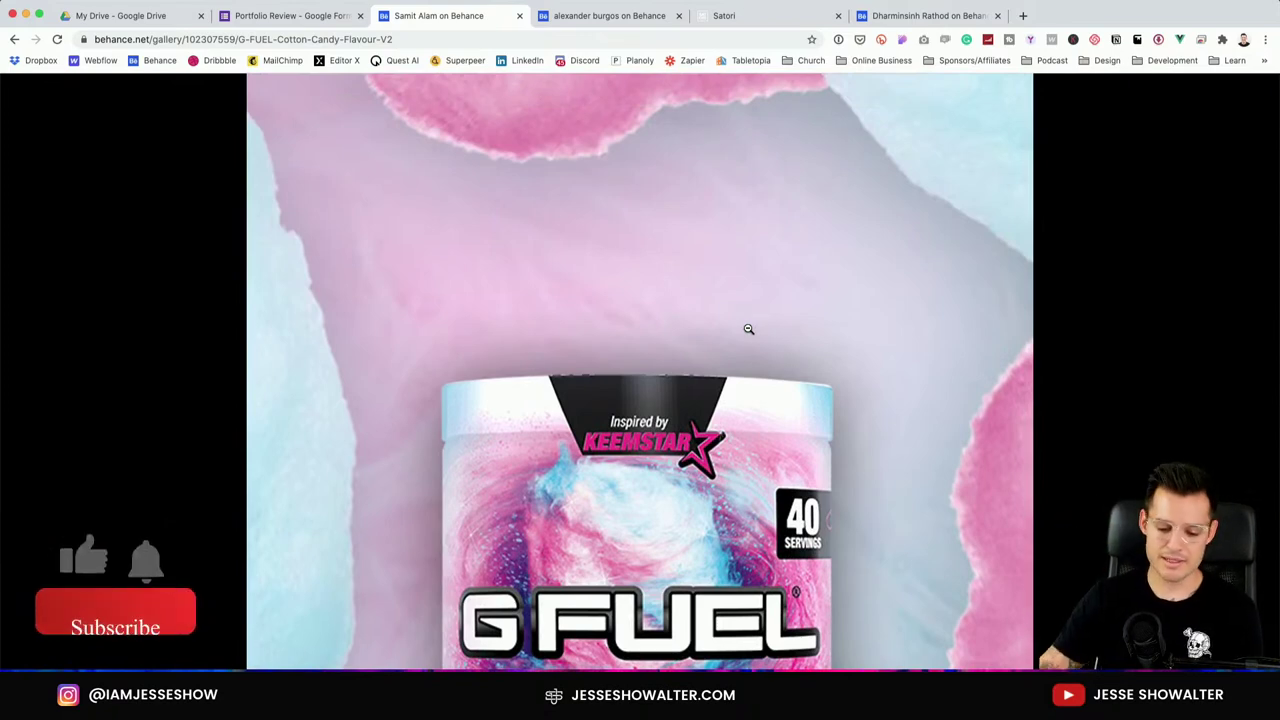
scroll(747, 326, down, 1)
scroll(747, 326, down, 3)
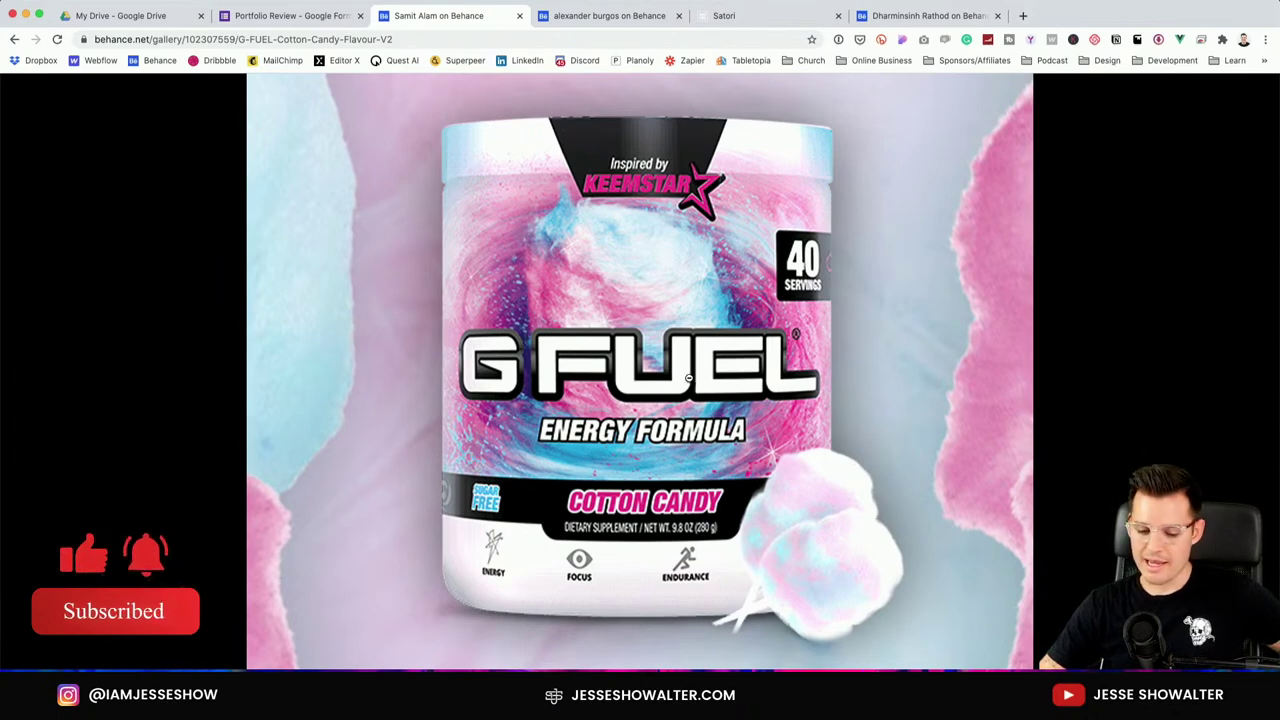
scroll(672, 376, down, 2)
scroll(672, 376, down, 1)
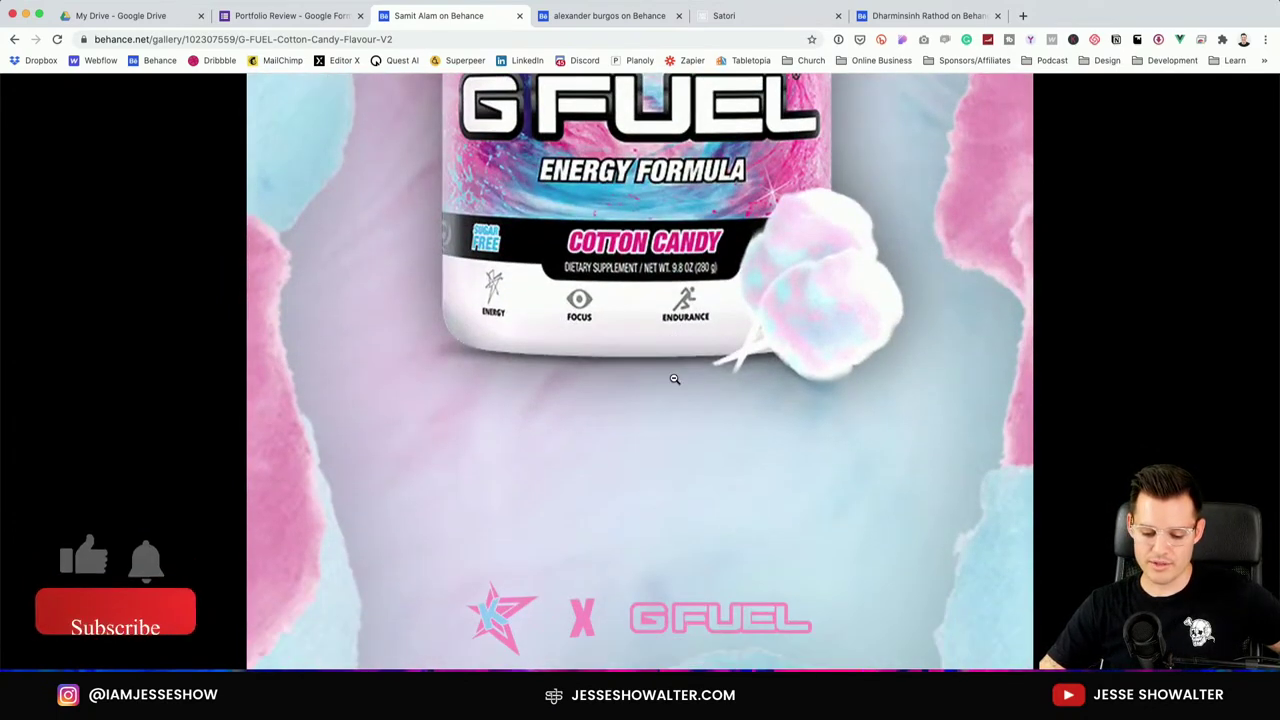
scroll(673, 378, up, 4)
scroll(674, 380, down, 1)
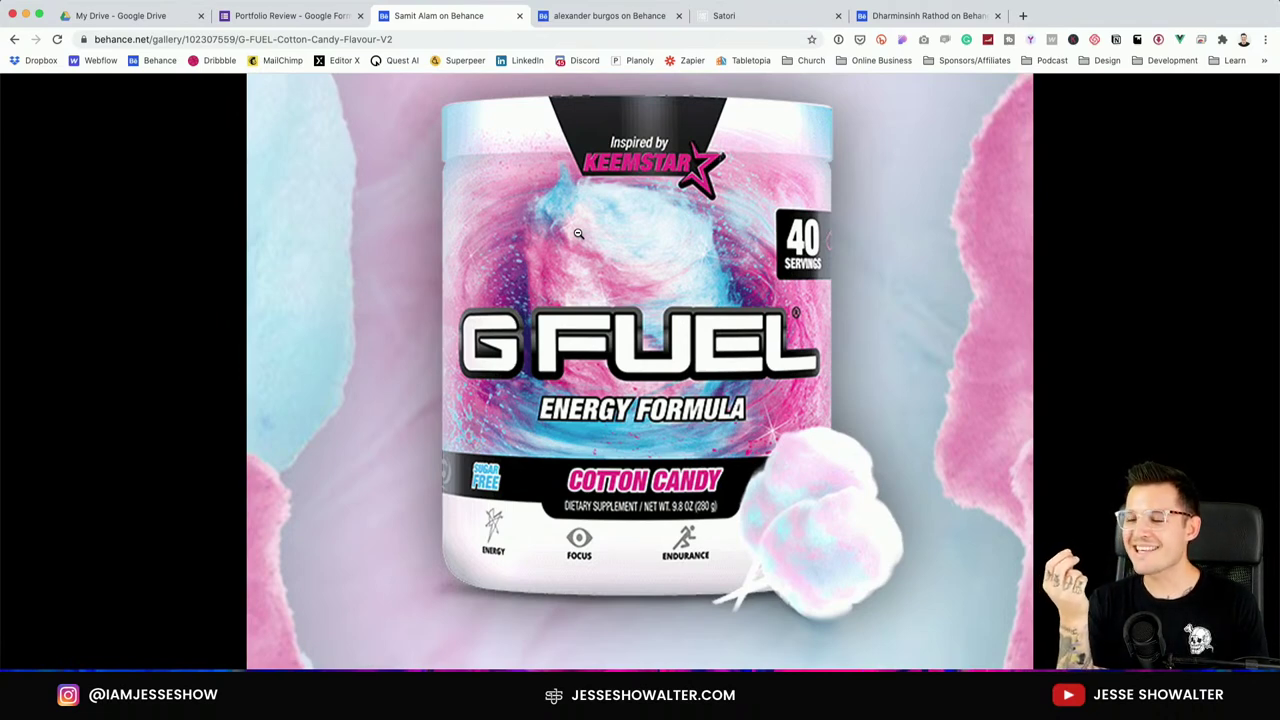
click(647, 281)
key(Escape)
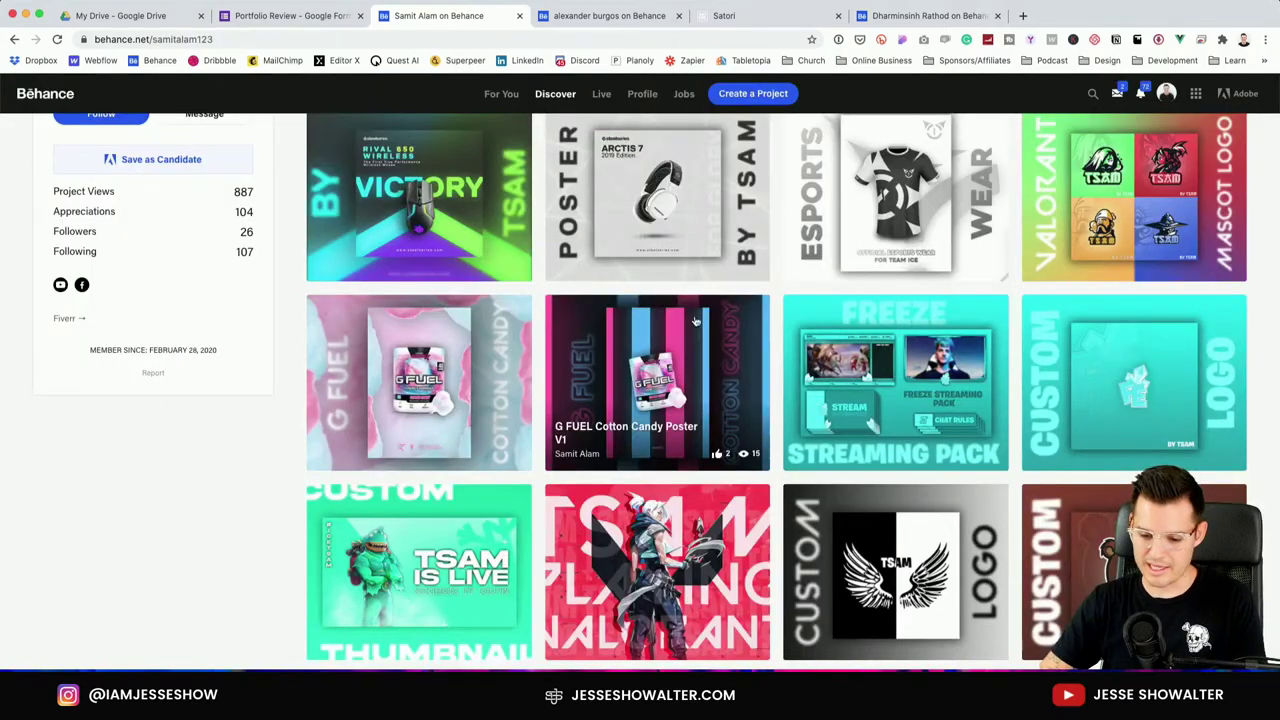
Open the pink Sign in page project near the end of the TSAM profile, inspect its enlarged mobile mockup and close it.
scroll(700, 355, down, 3)
scroll(700, 355, down, 3)
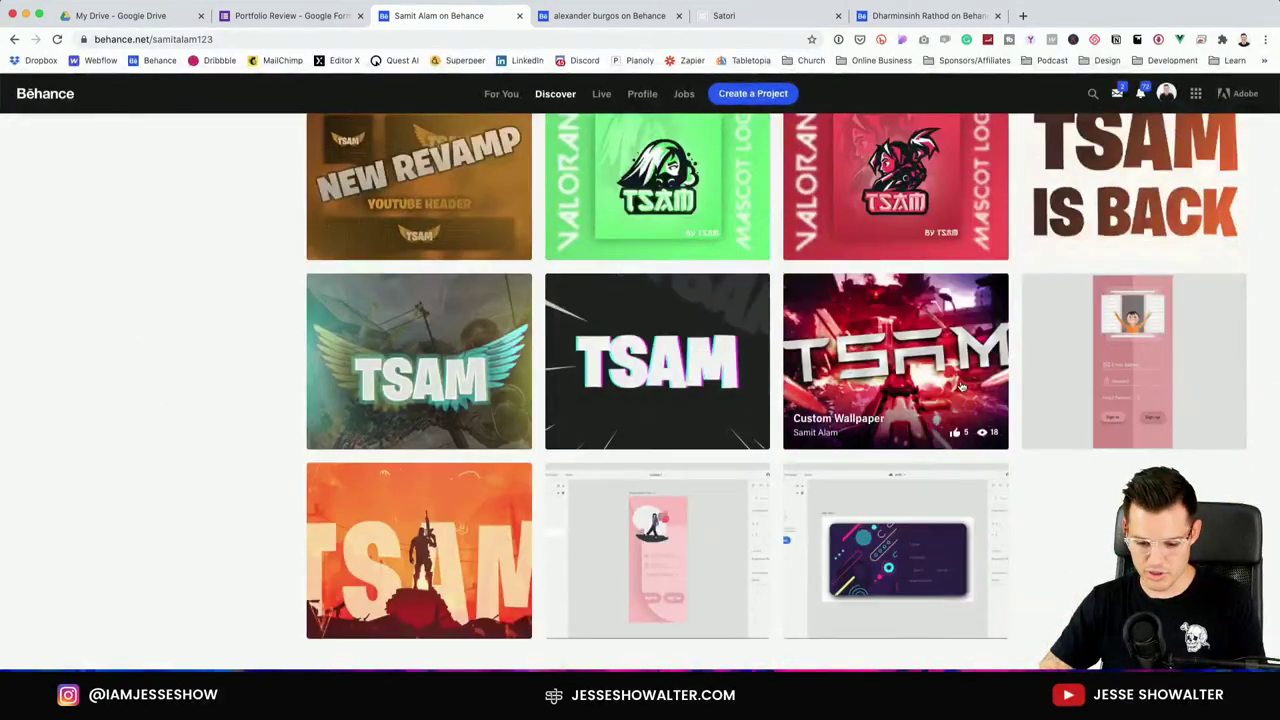
click(724, 528)
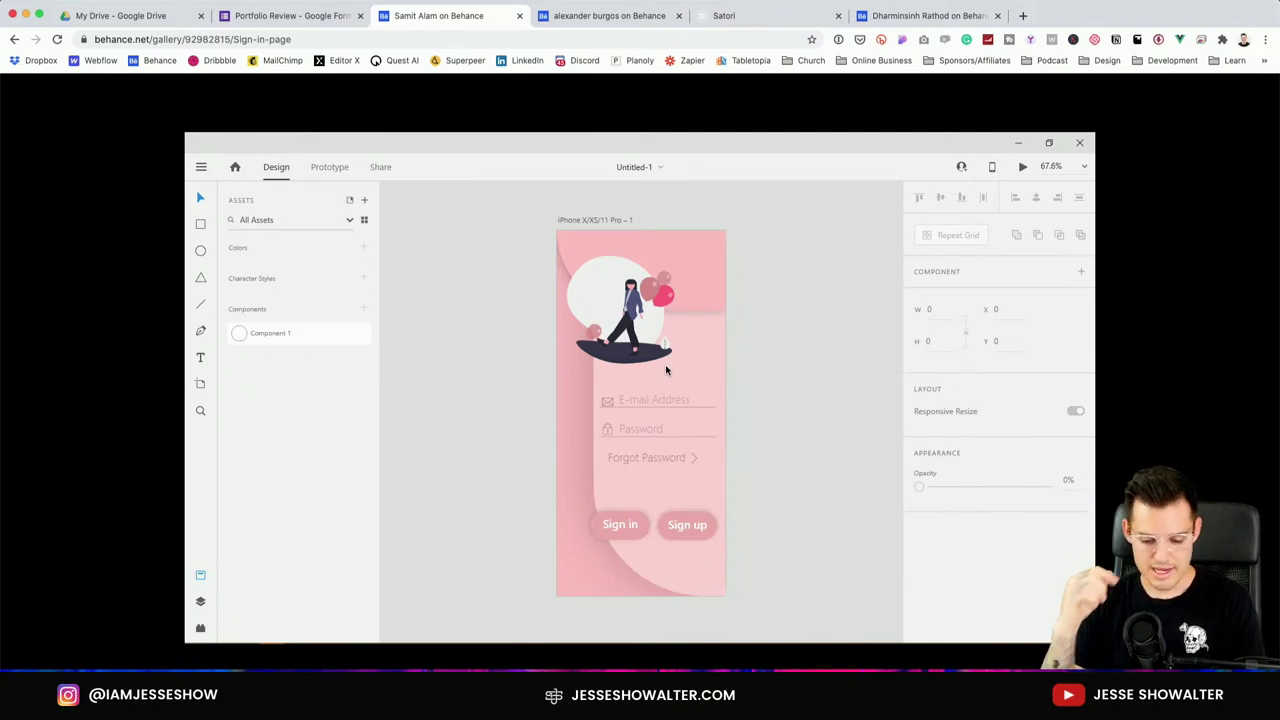
mouse_move(666, 378)
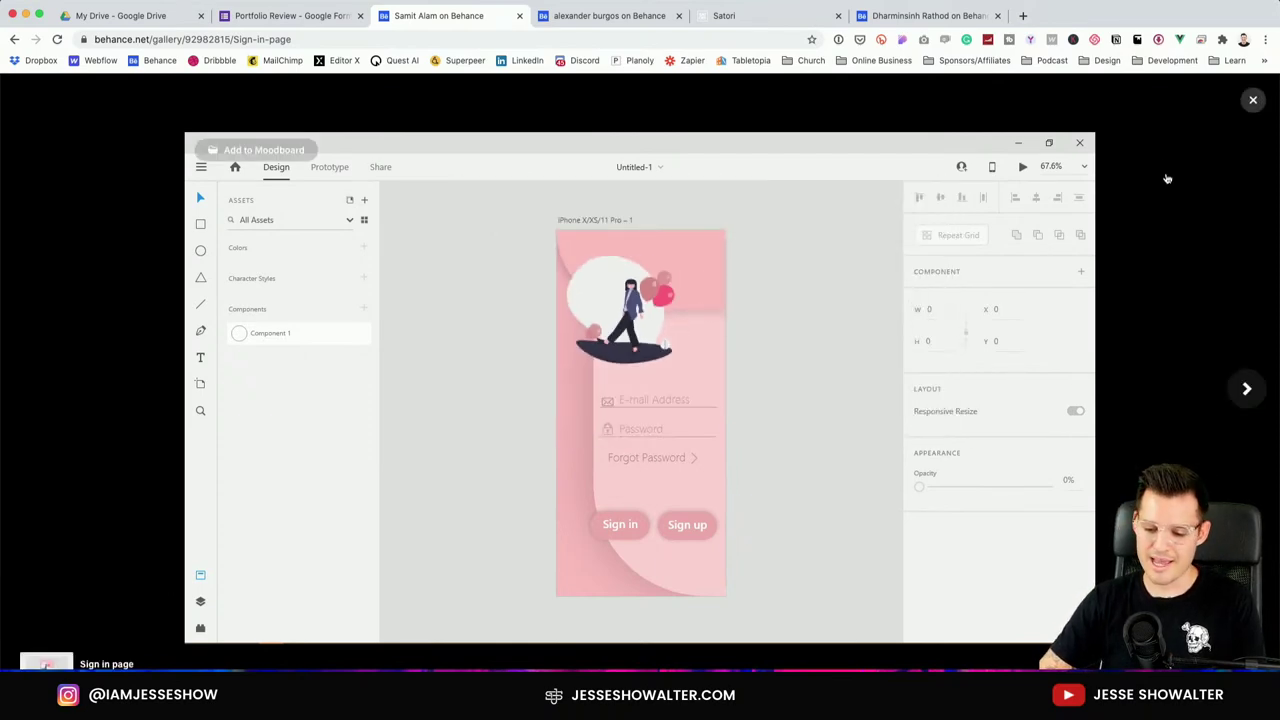
click(1253, 100)
key(Escape)
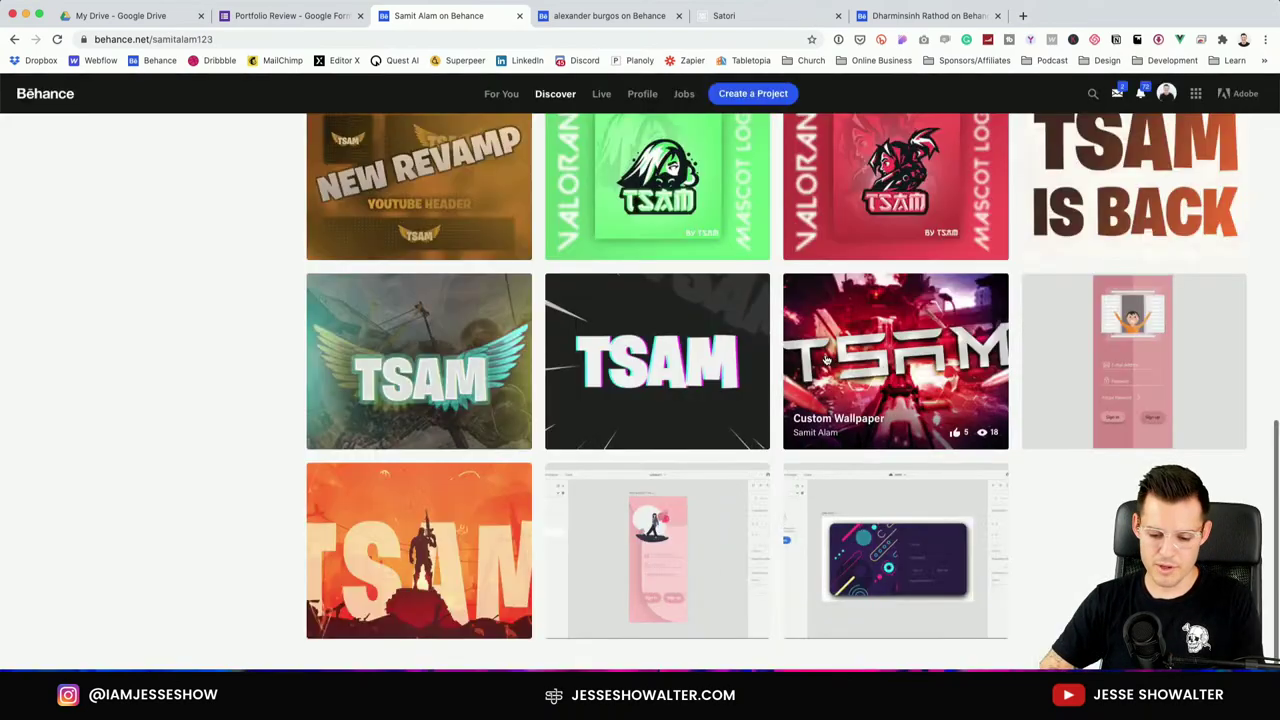
Leave the TSAM profile for the London web and UI/UX designer's Behance profile and skim its project thumbnails.
scroll(1076, 528, up, 2)
scroll(1076, 528, up, 10)
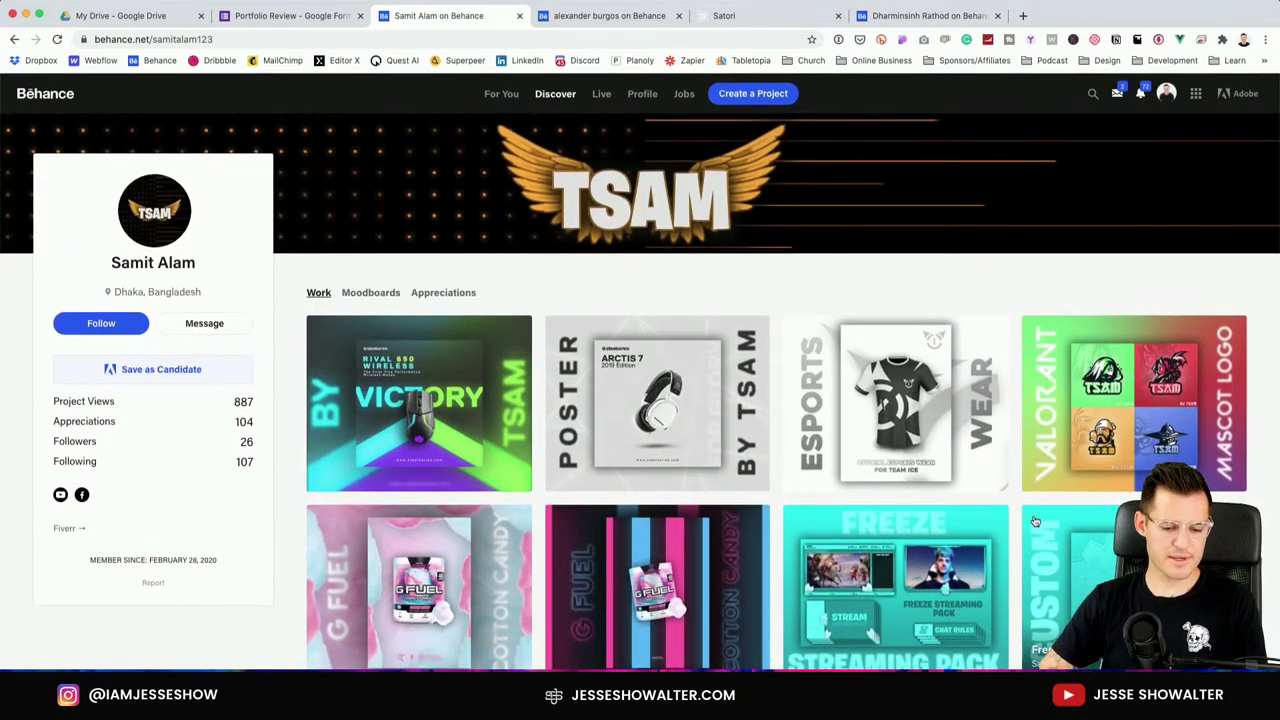
click(637, 9)
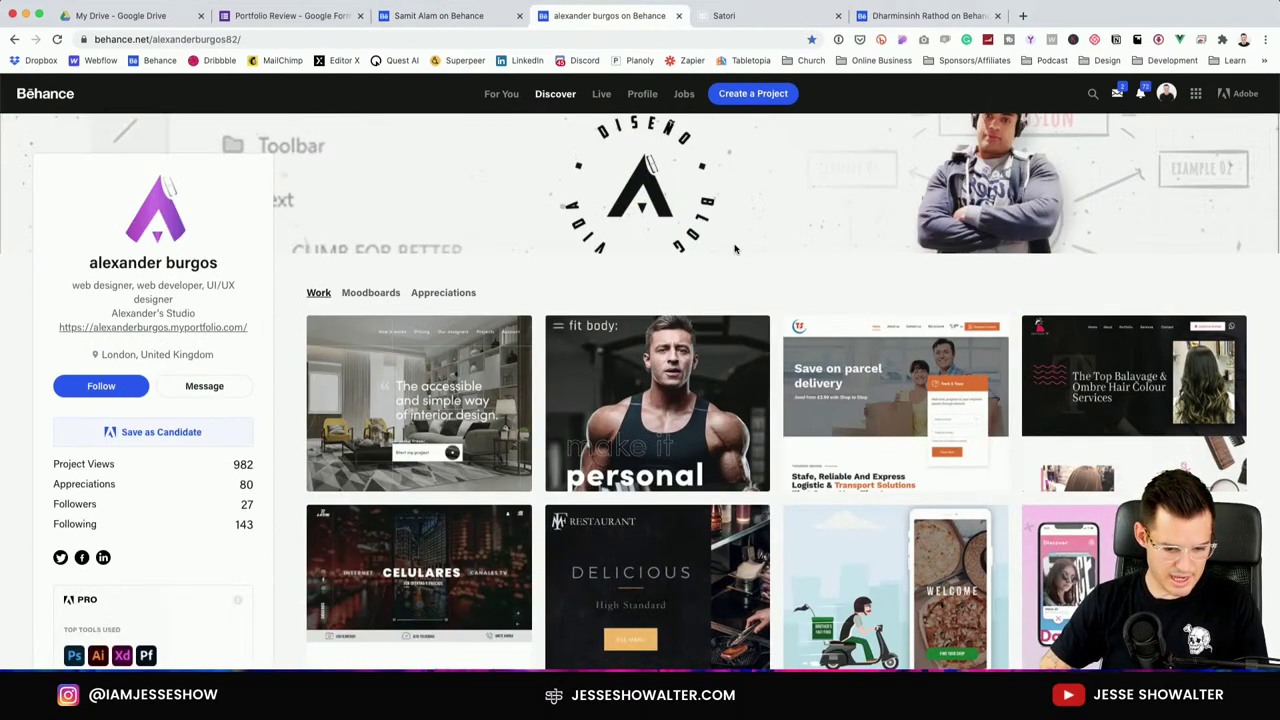
scroll(733, 254, down, 3)
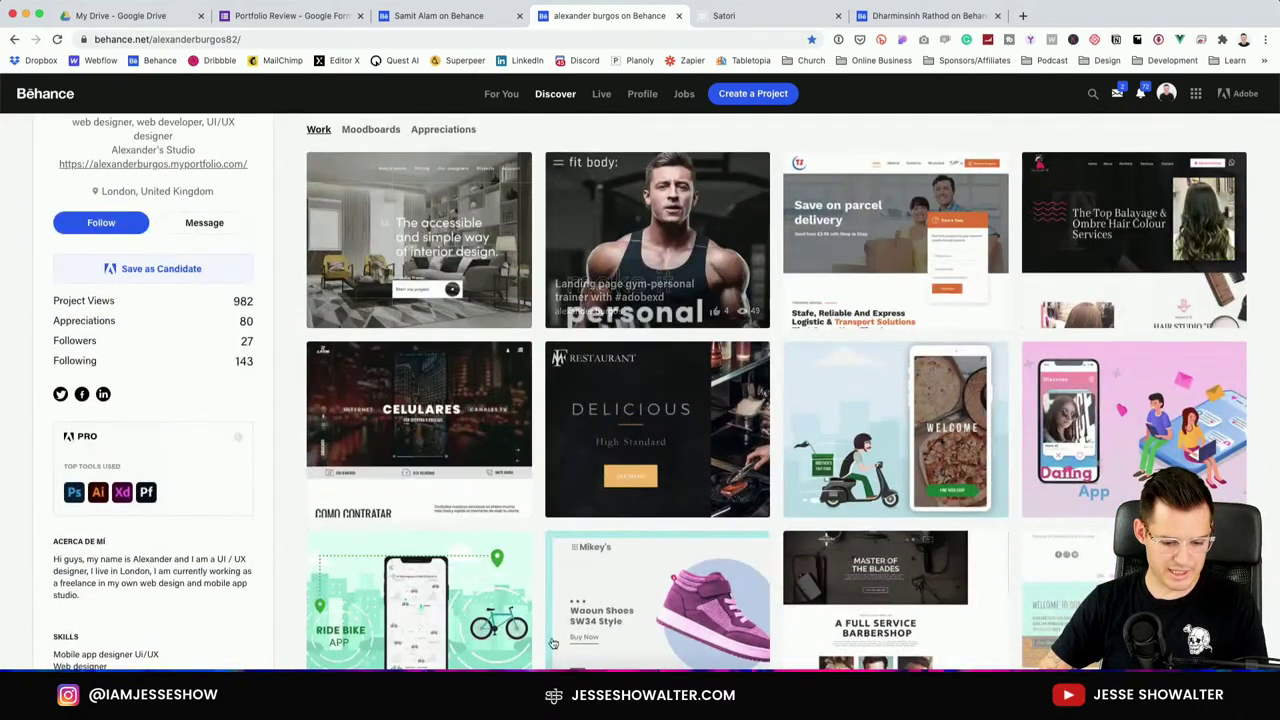
scroll(205, 575, up, 3)
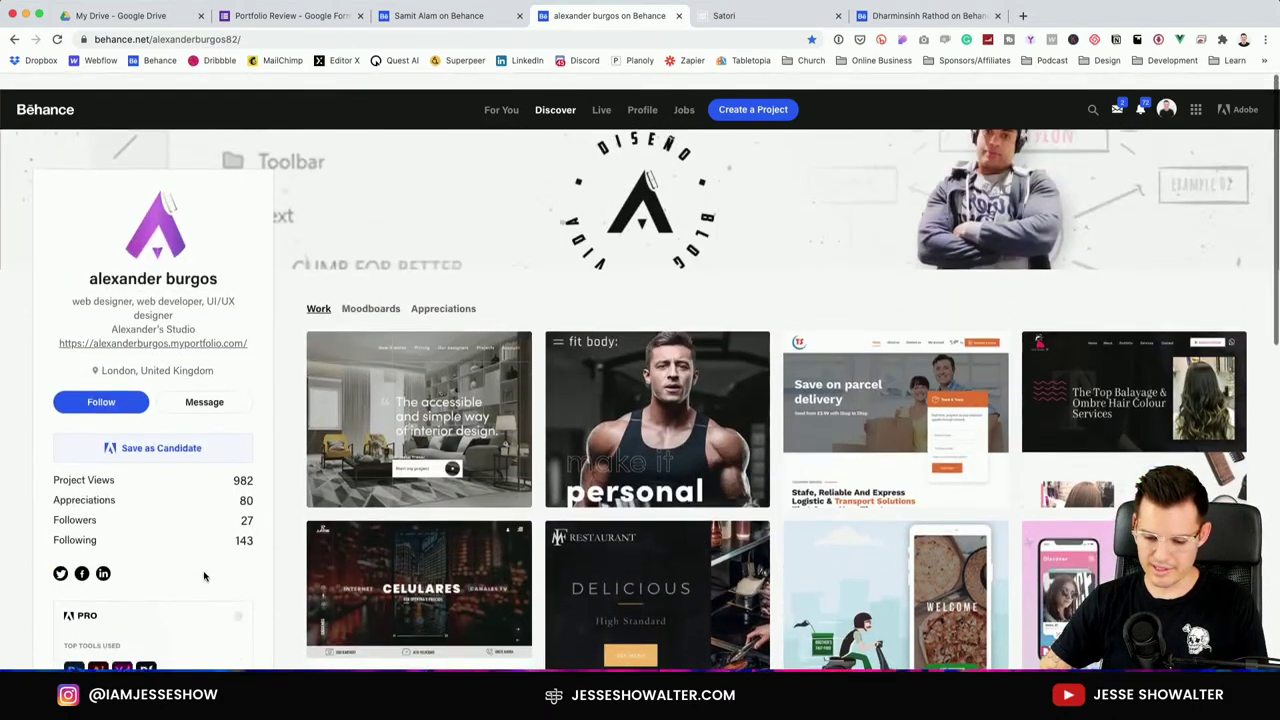
Open the Home decoration with furniture project, enlarge its landing page hero for inspection and return to the profile.
click(432, 396)
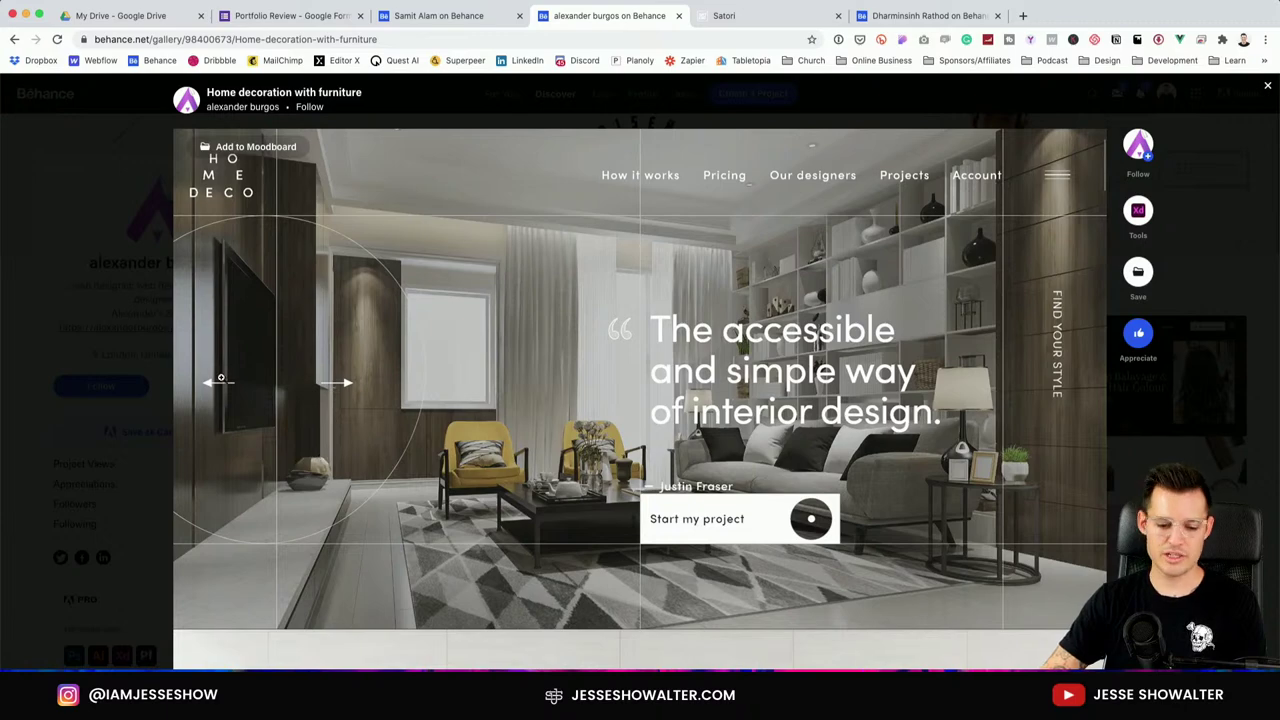
click(421, 334)
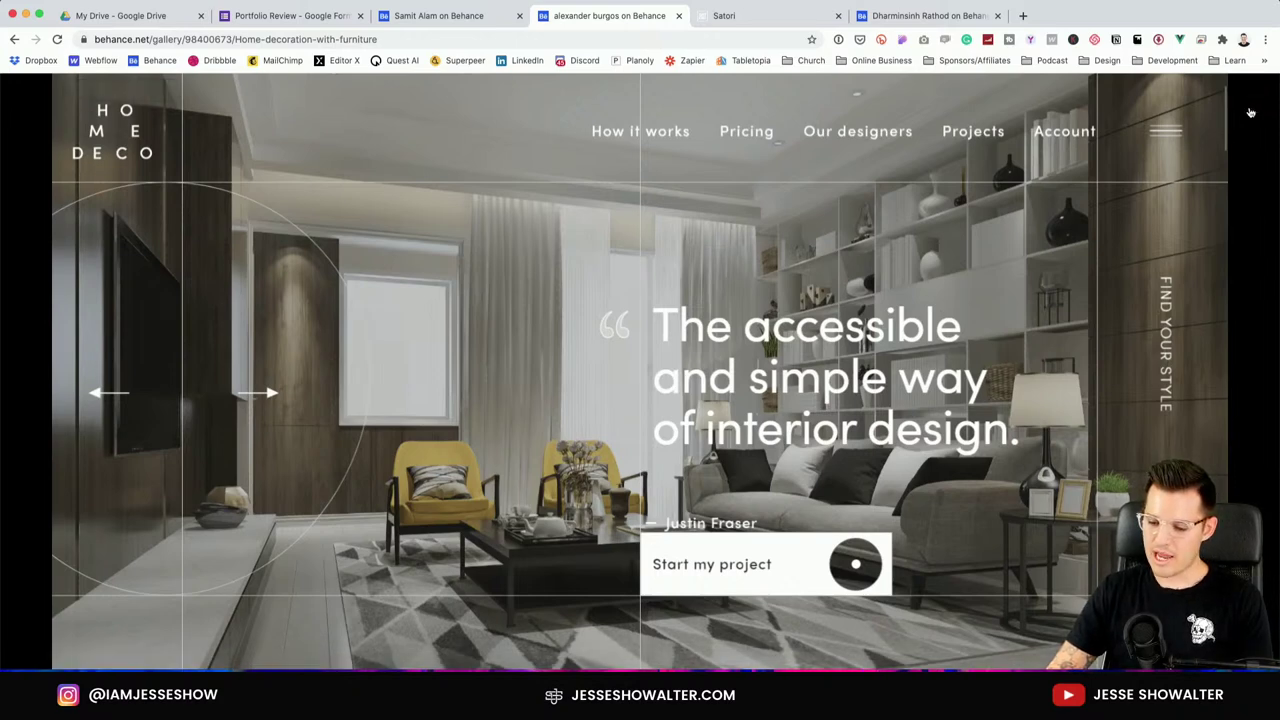
click(1252, 100)
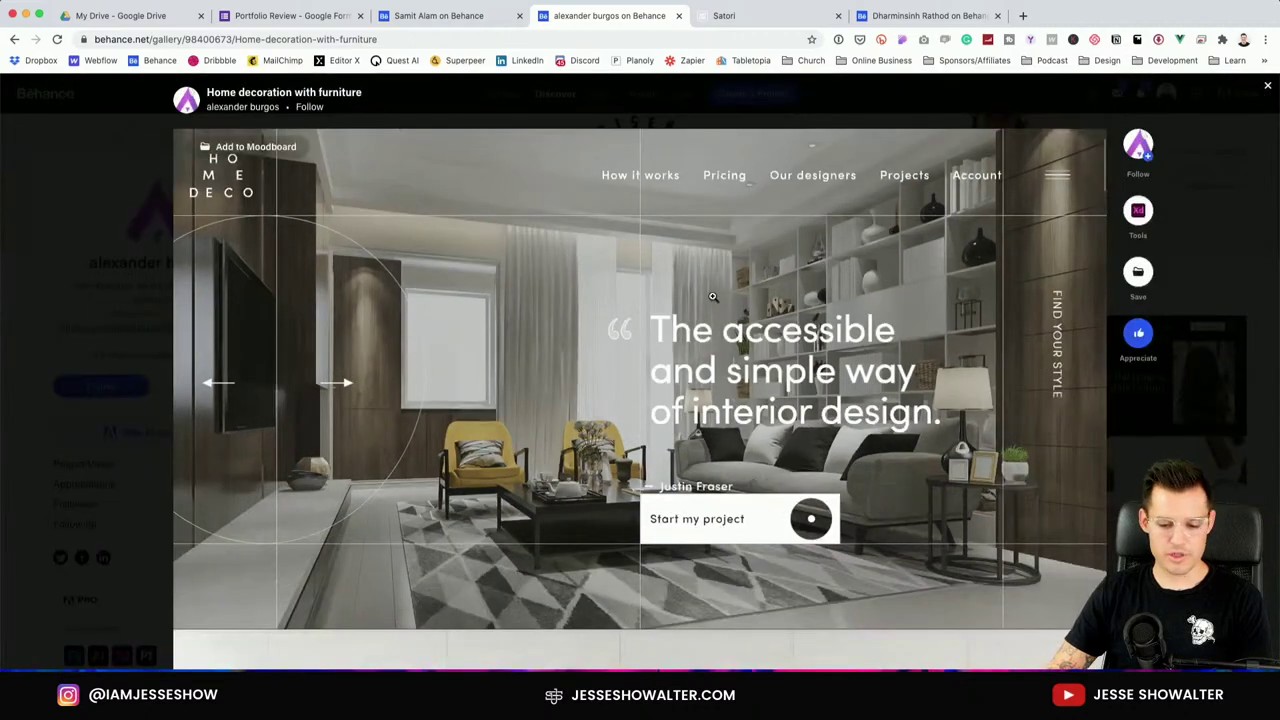
key(Escape)
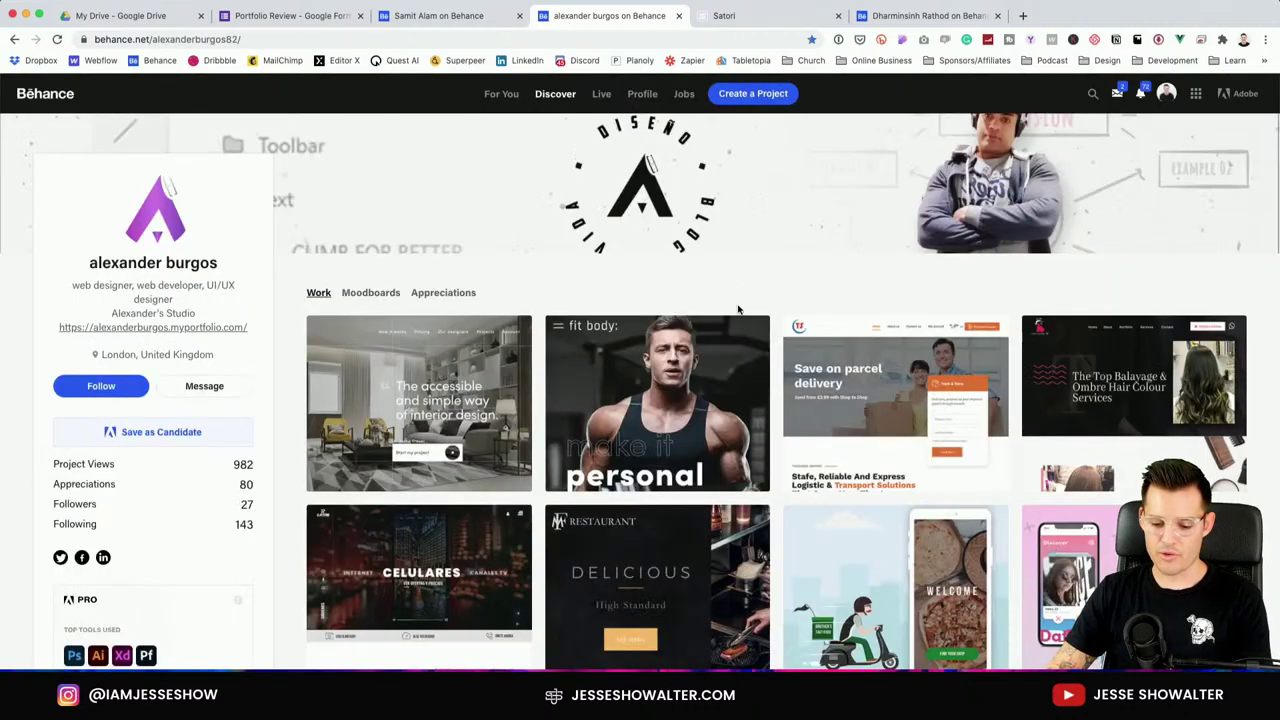
Open the Landing page gym-personal trainer project and review its hero, colour palette, photo sections and contact form down to the embedded video.
click(648, 398)
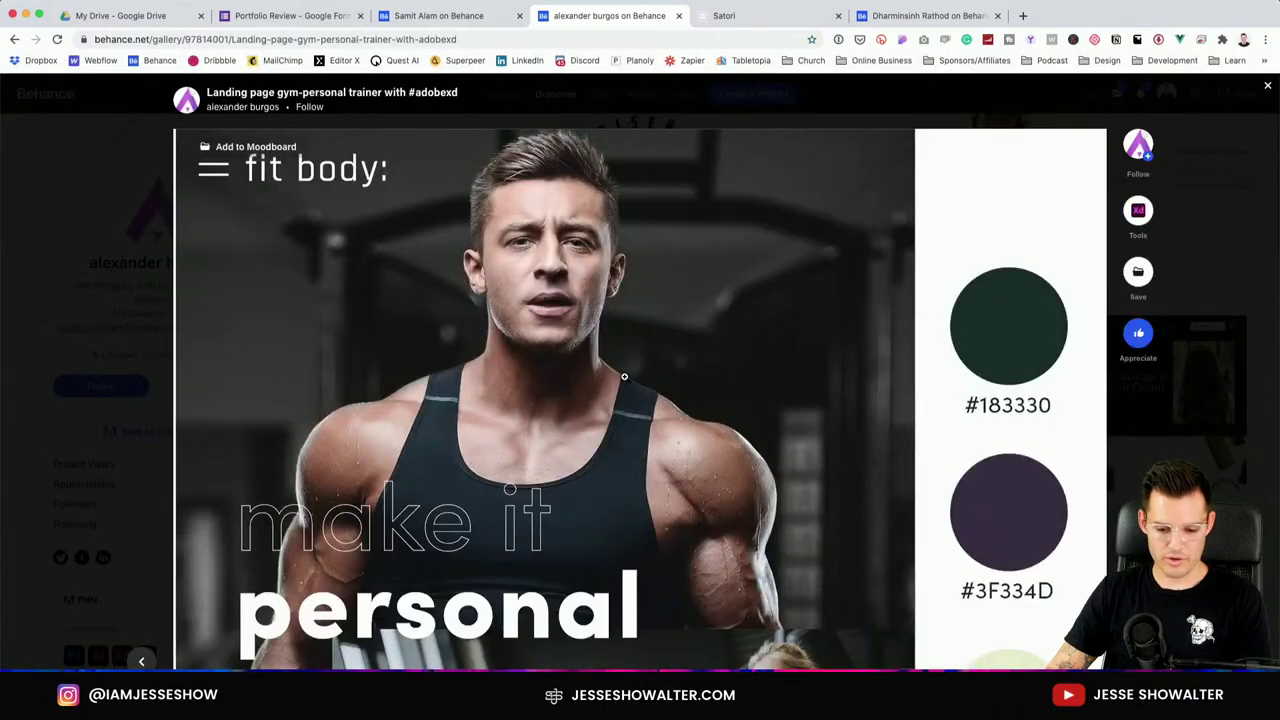
scroll(624, 376, down, 5)
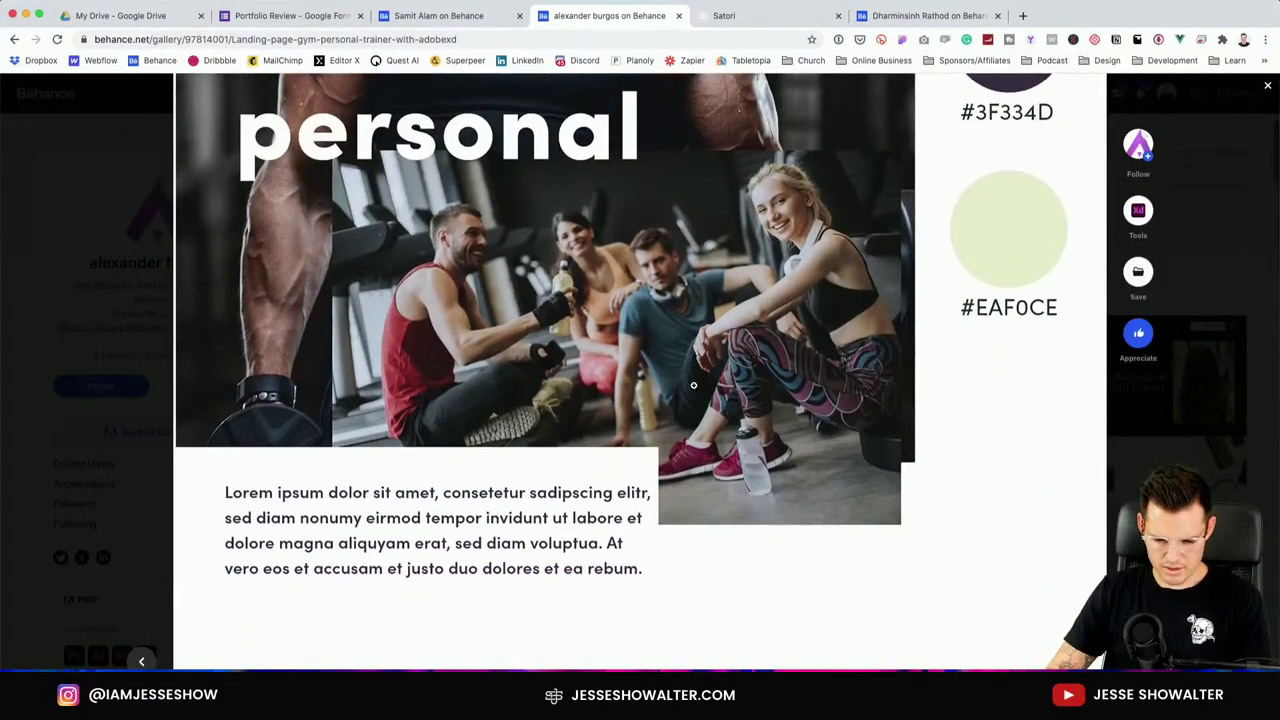
scroll(693, 385, down, 2)
scroll(693, 385, up, 7)
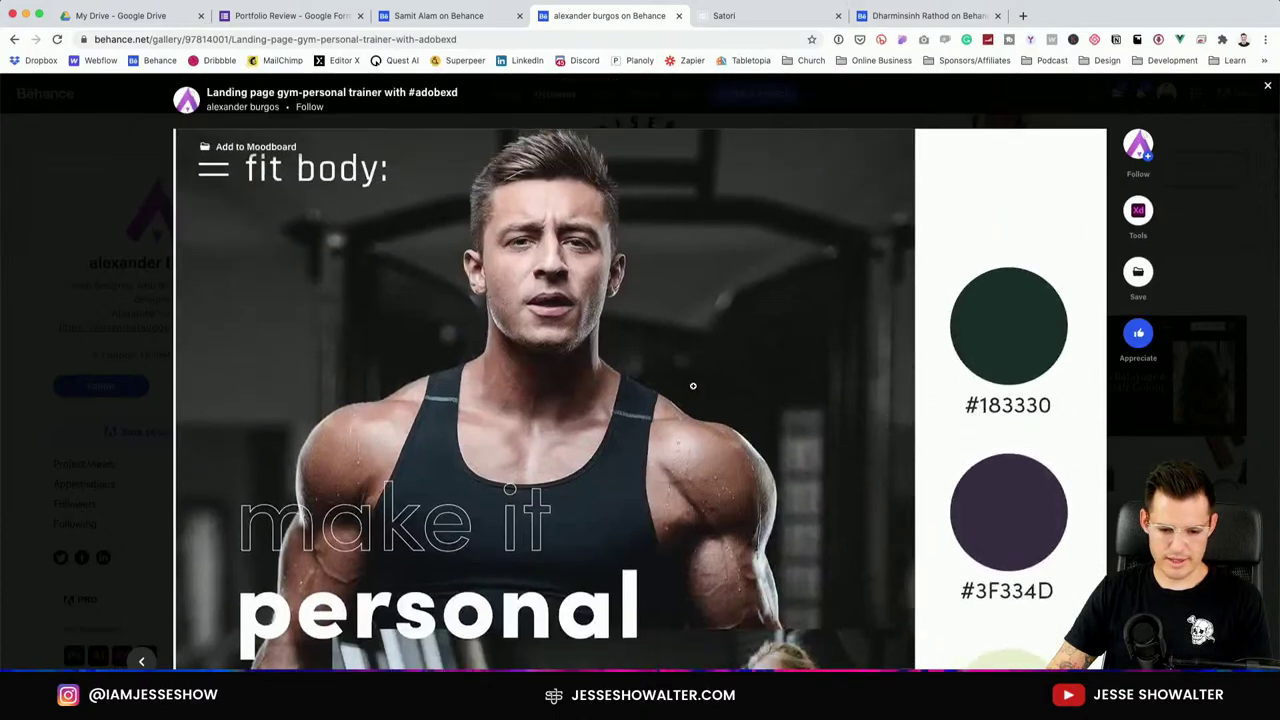
scroll(693, 385, down, 15)
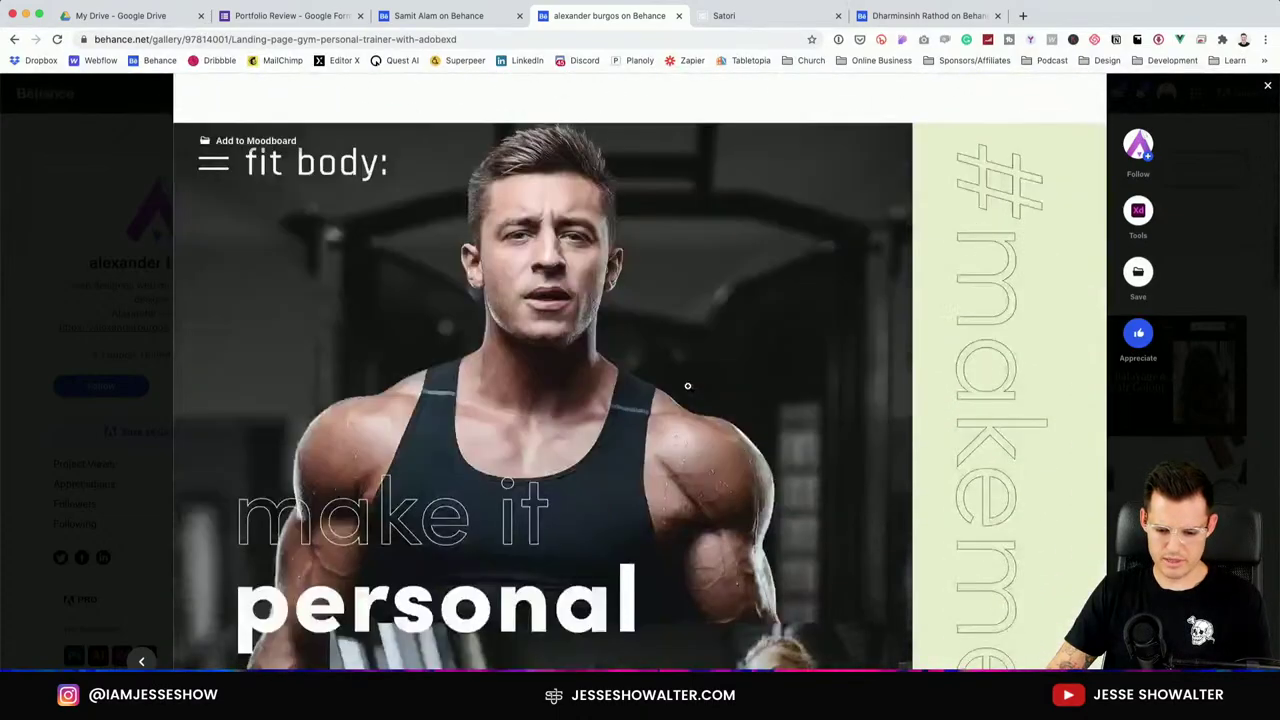
scroll(688, 386, down, 10)
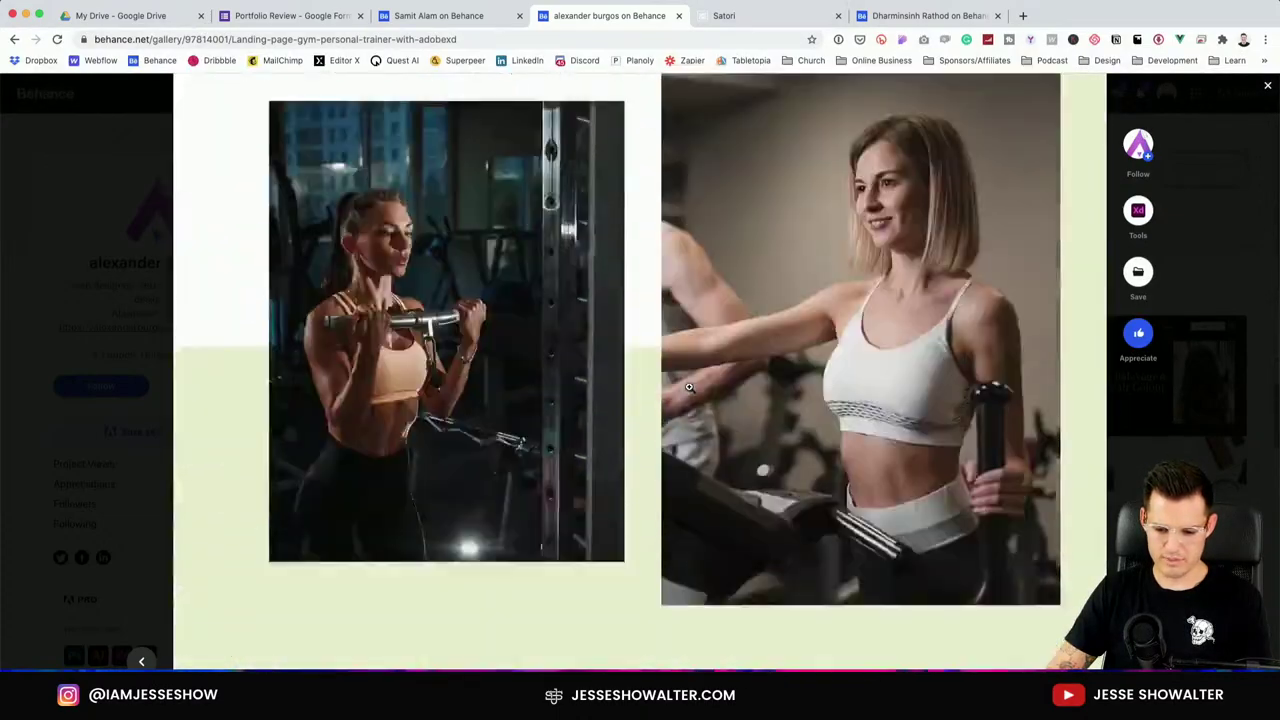
scroll(688, 386, down, 5)
scroll(688, 386, down, 10)
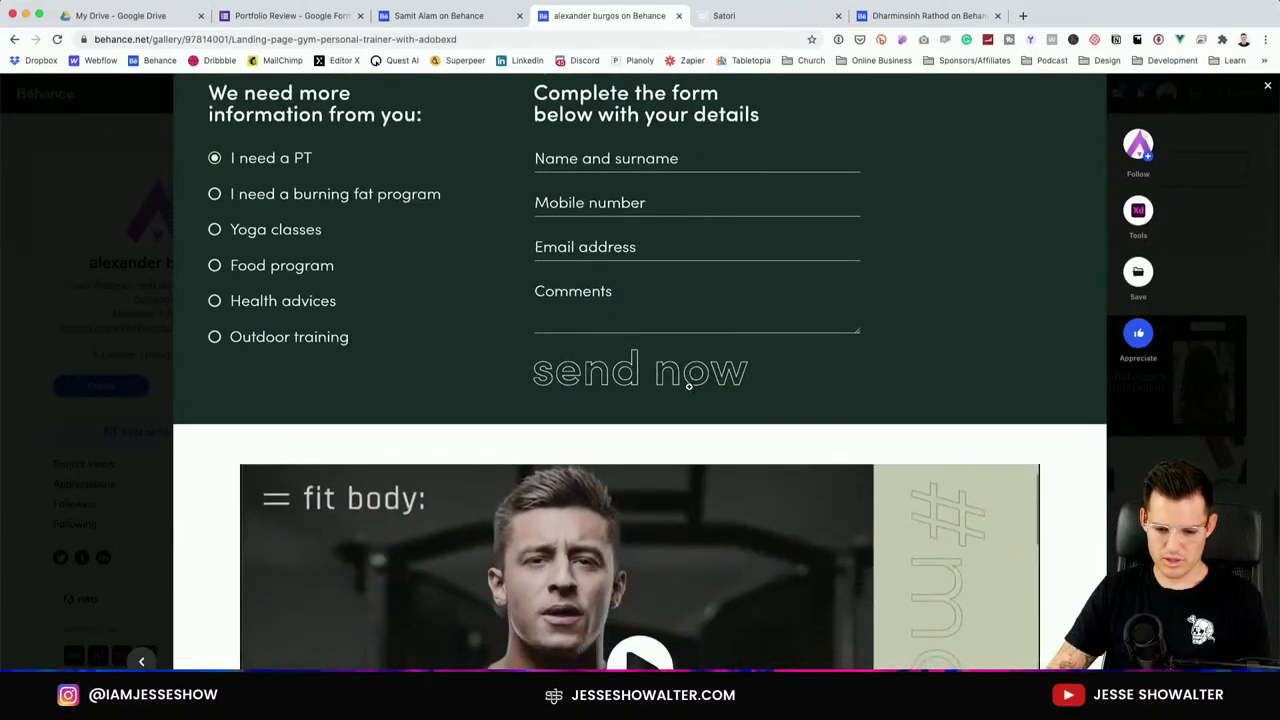
scroll(690, 388, up, 5)
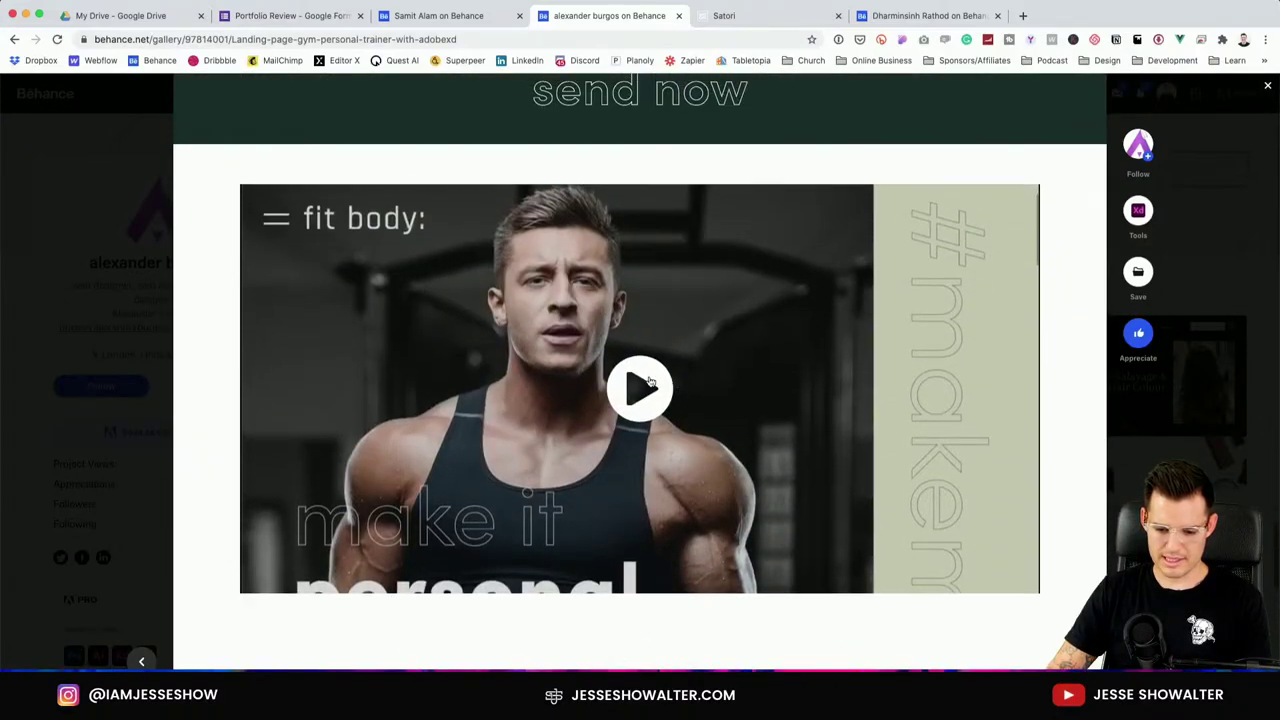
Play the fit body prototype video, skip through its menu and classes sections, and pause it at 1:18 on the appointment form.
click(817, 402)
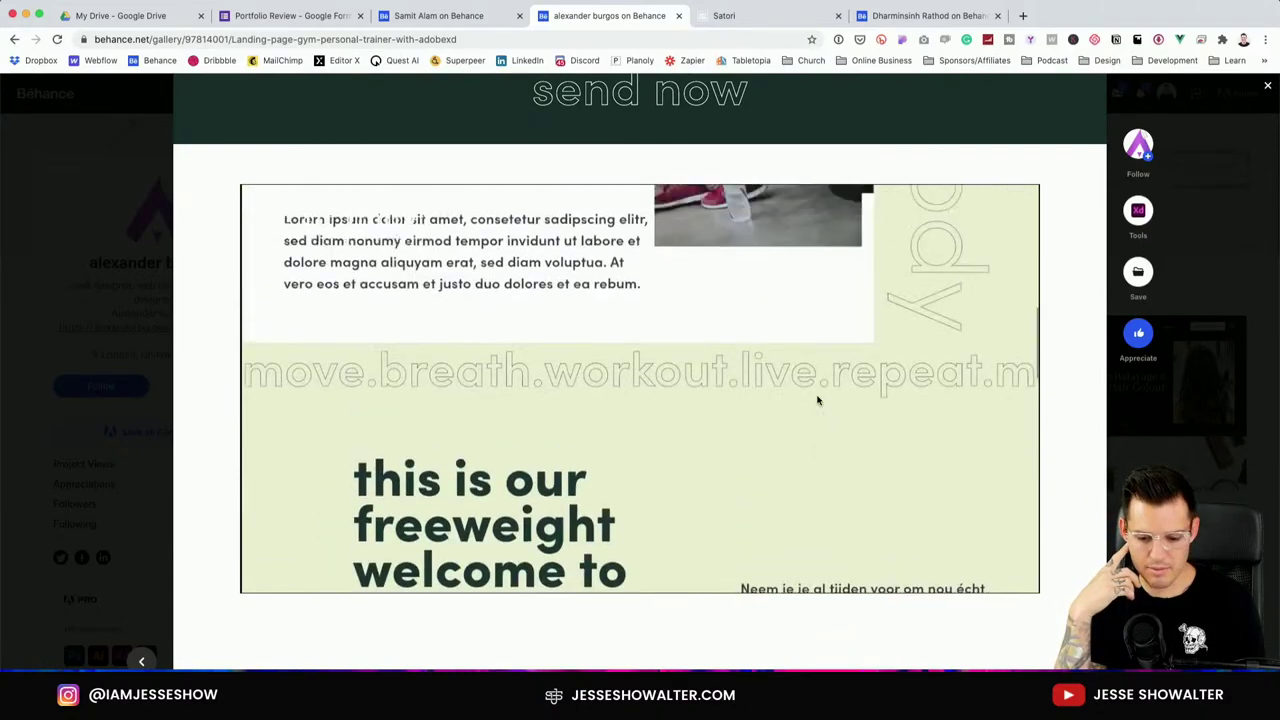
mouse_move(673, 454)
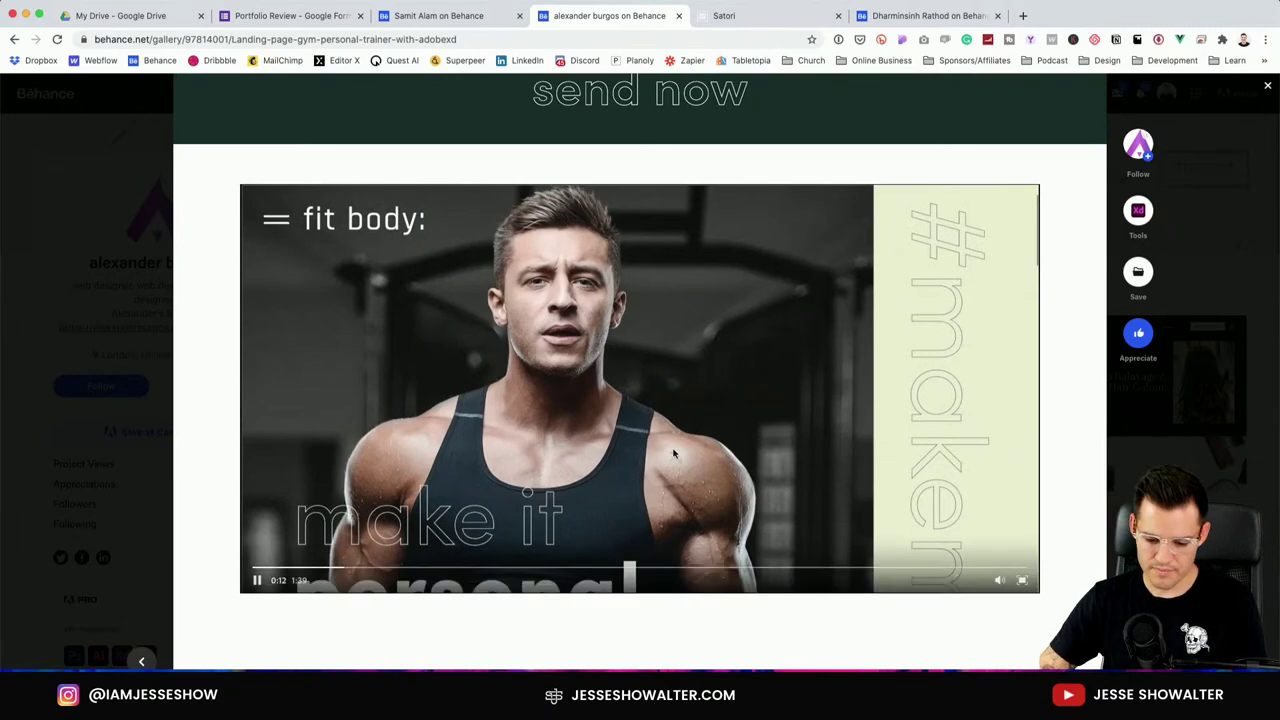
click(422, 568)
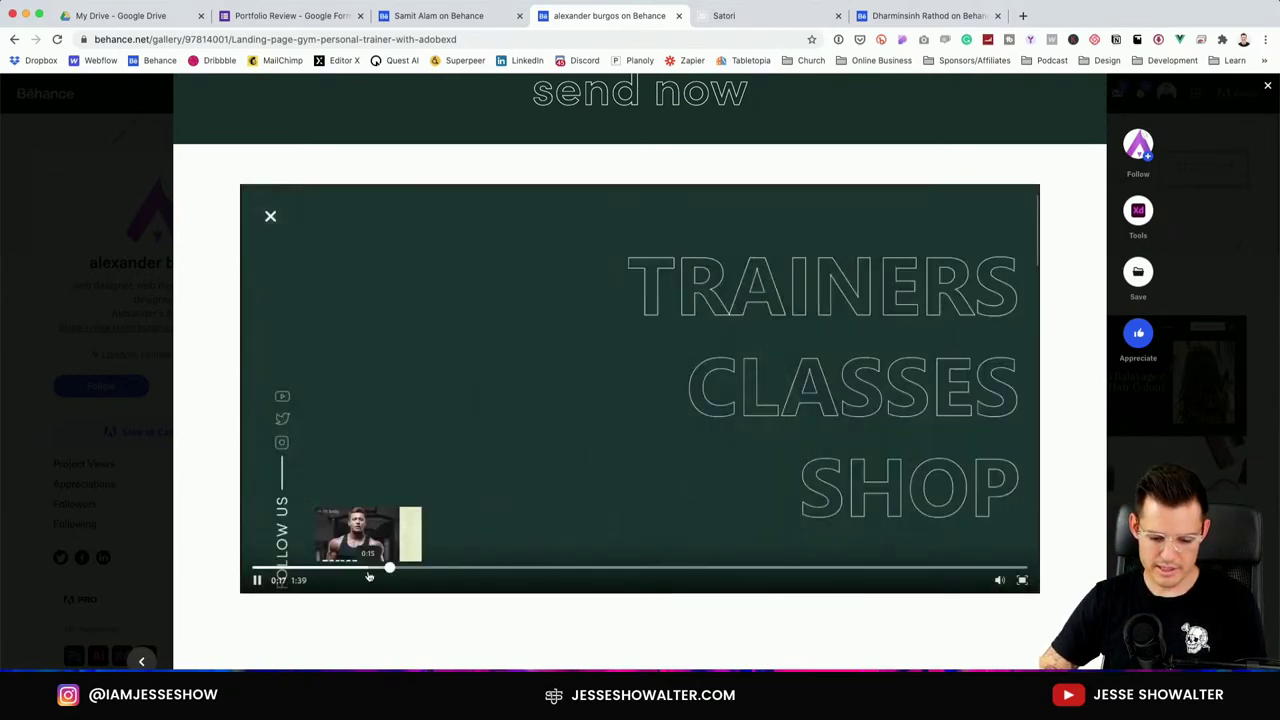
click(366, 570)
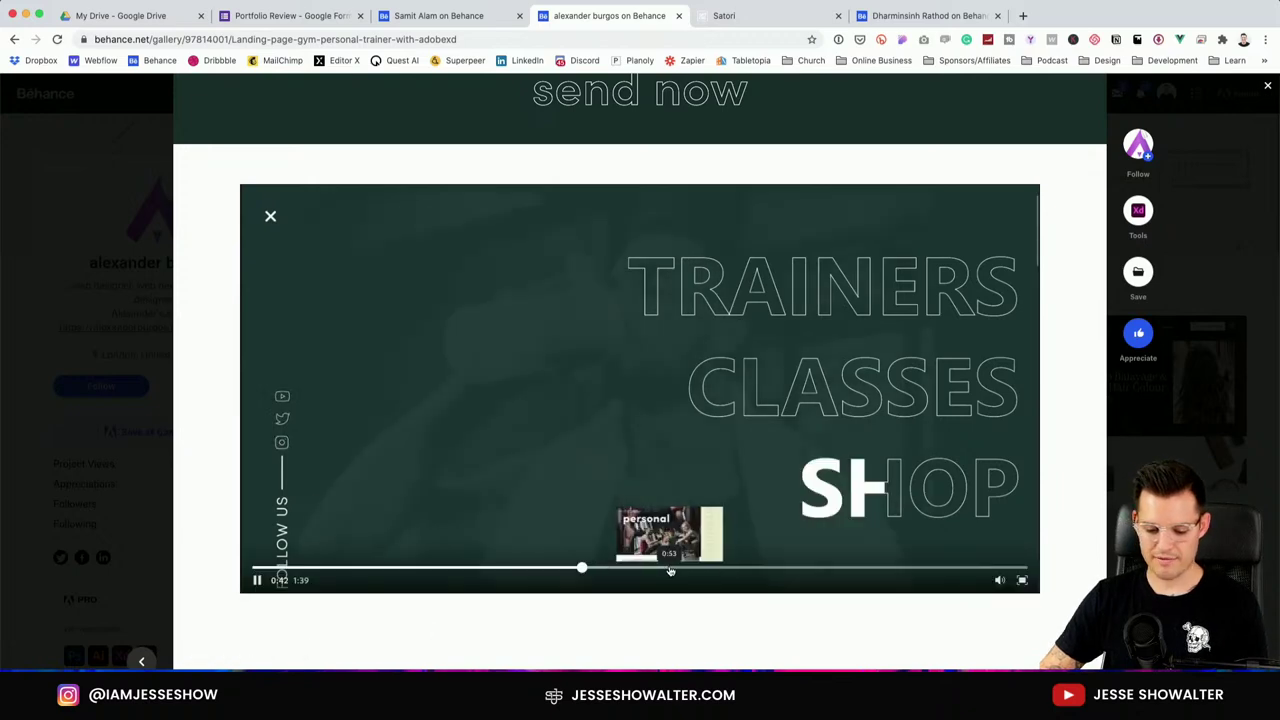
click(668, 569)
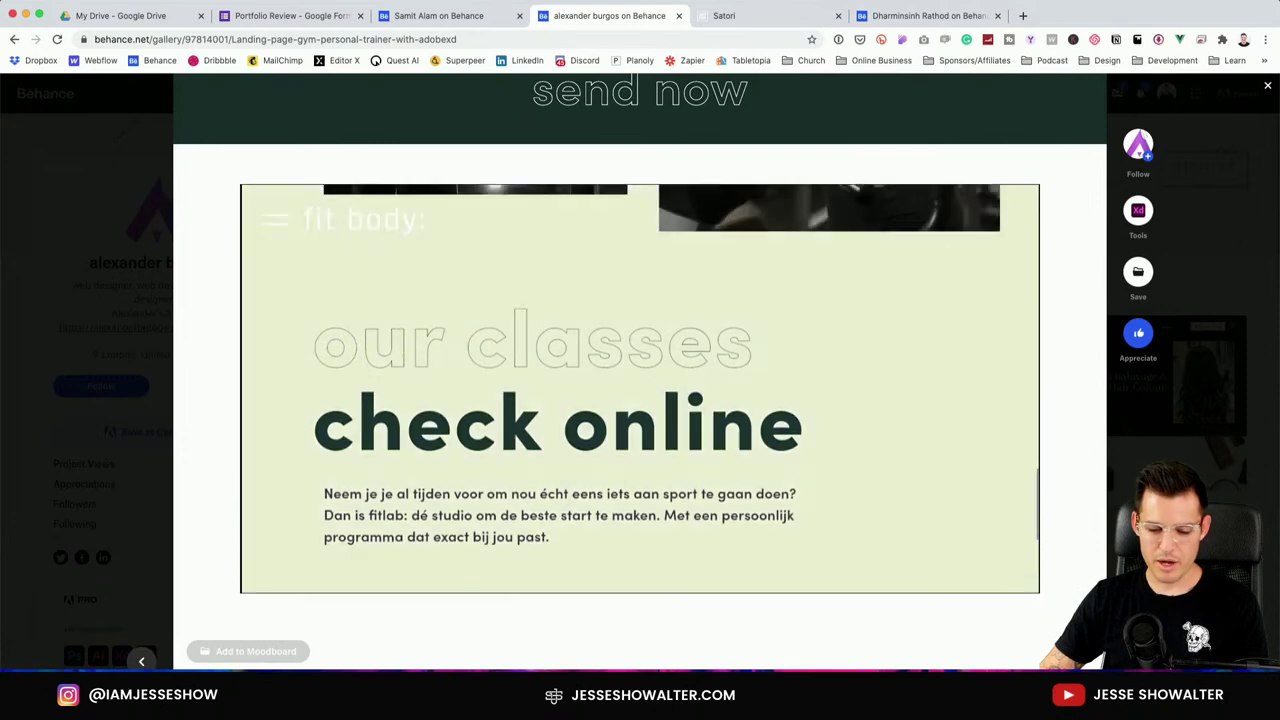
click(849, 567)
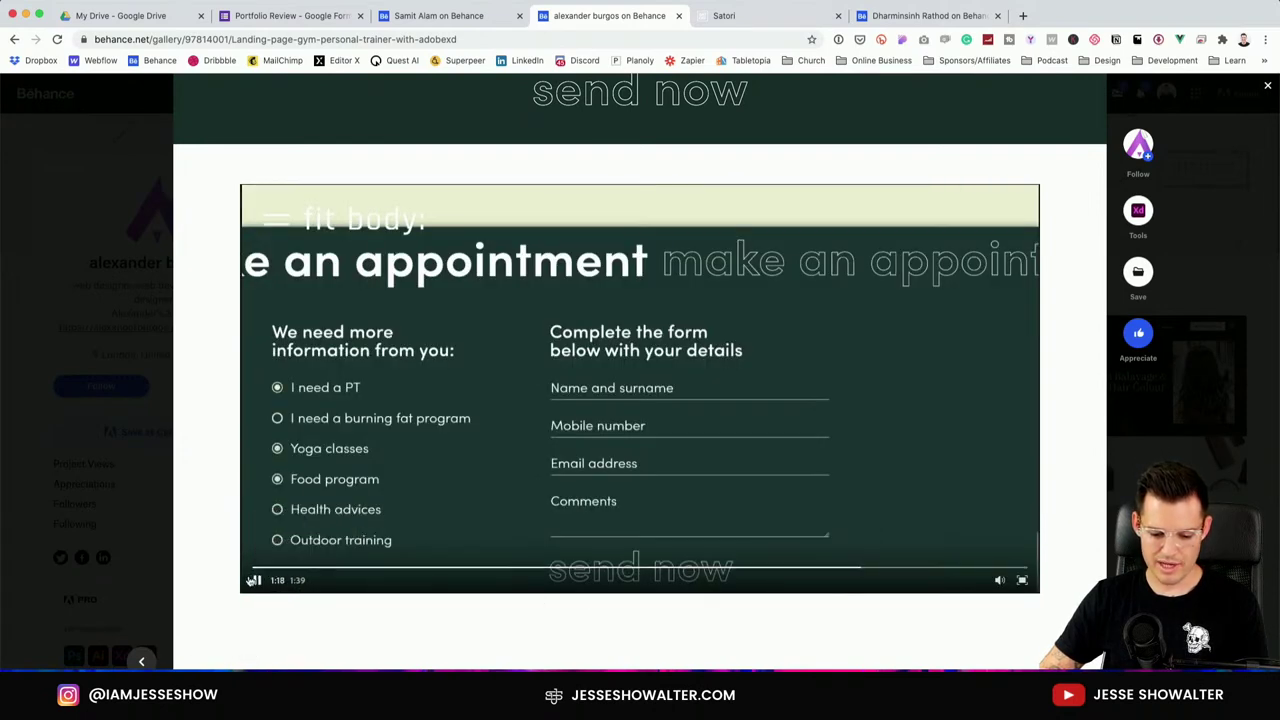
click(253, 580)
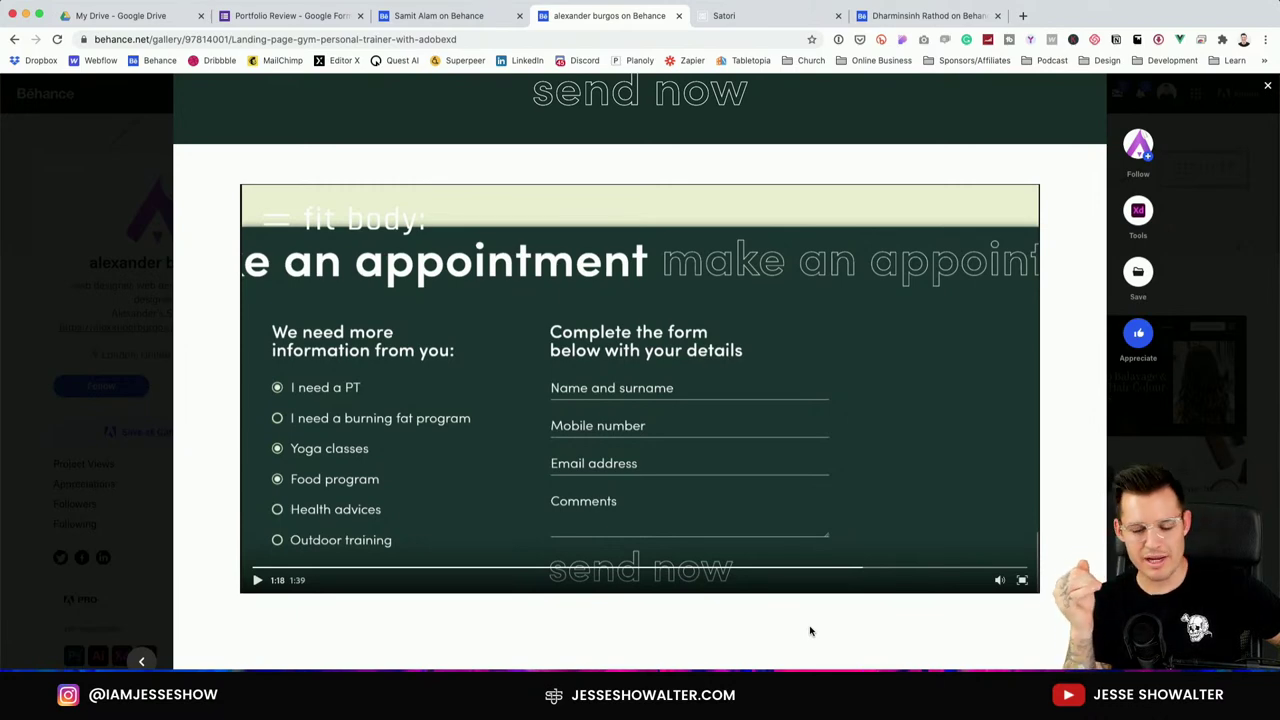
View the end of the gym landing page project and go back to the "make it personal" hero with the group photo.
scroll(893, 607, down, 5)
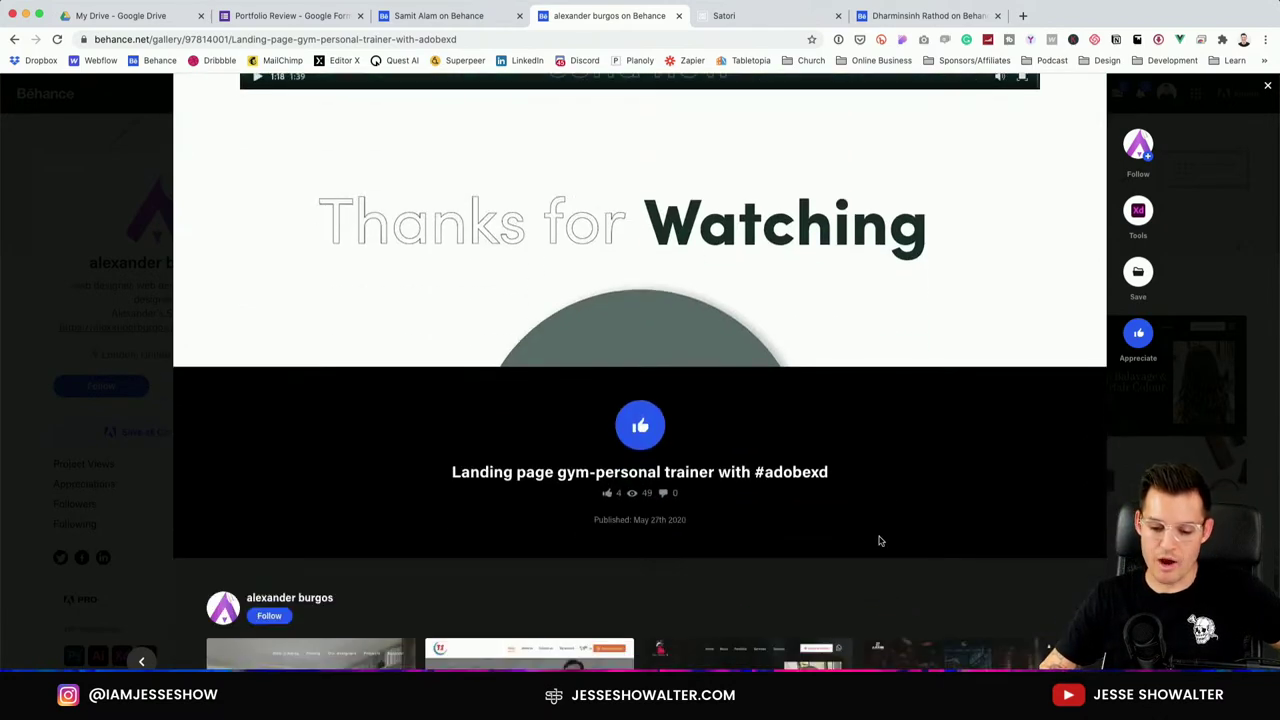
scroll(900, 491, up, 20)
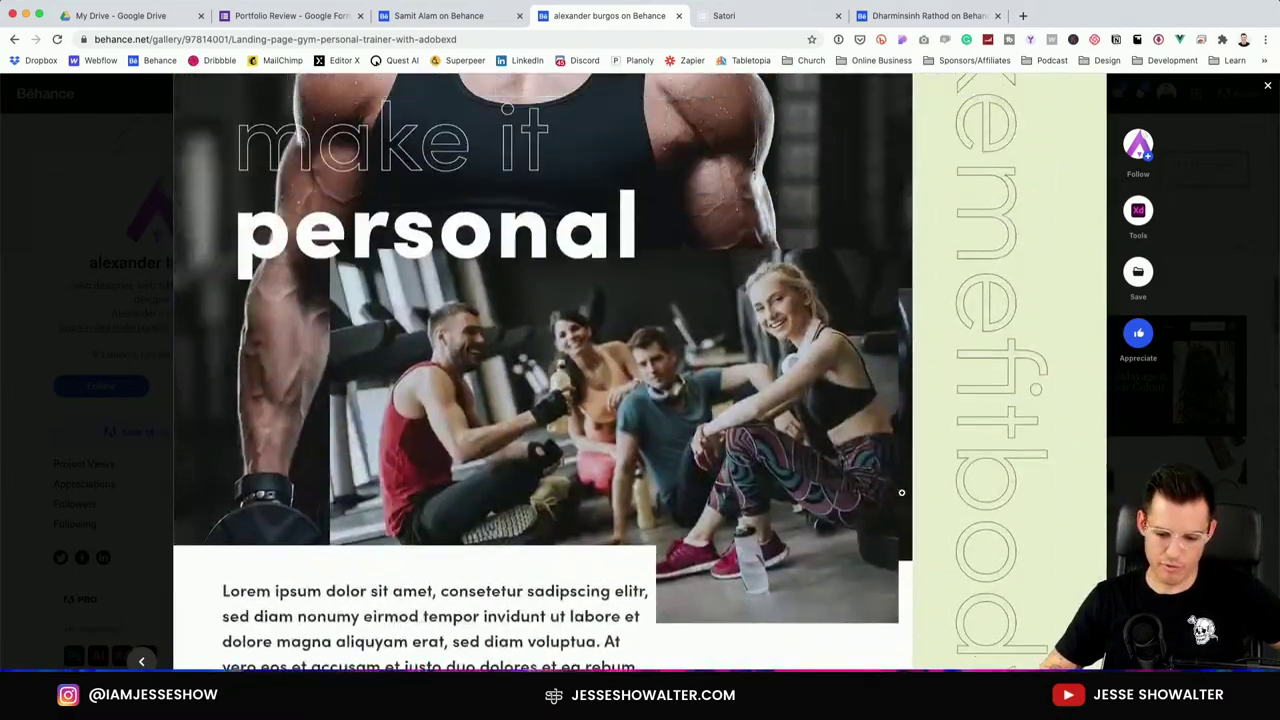
scroll(901, 492, up, 2)
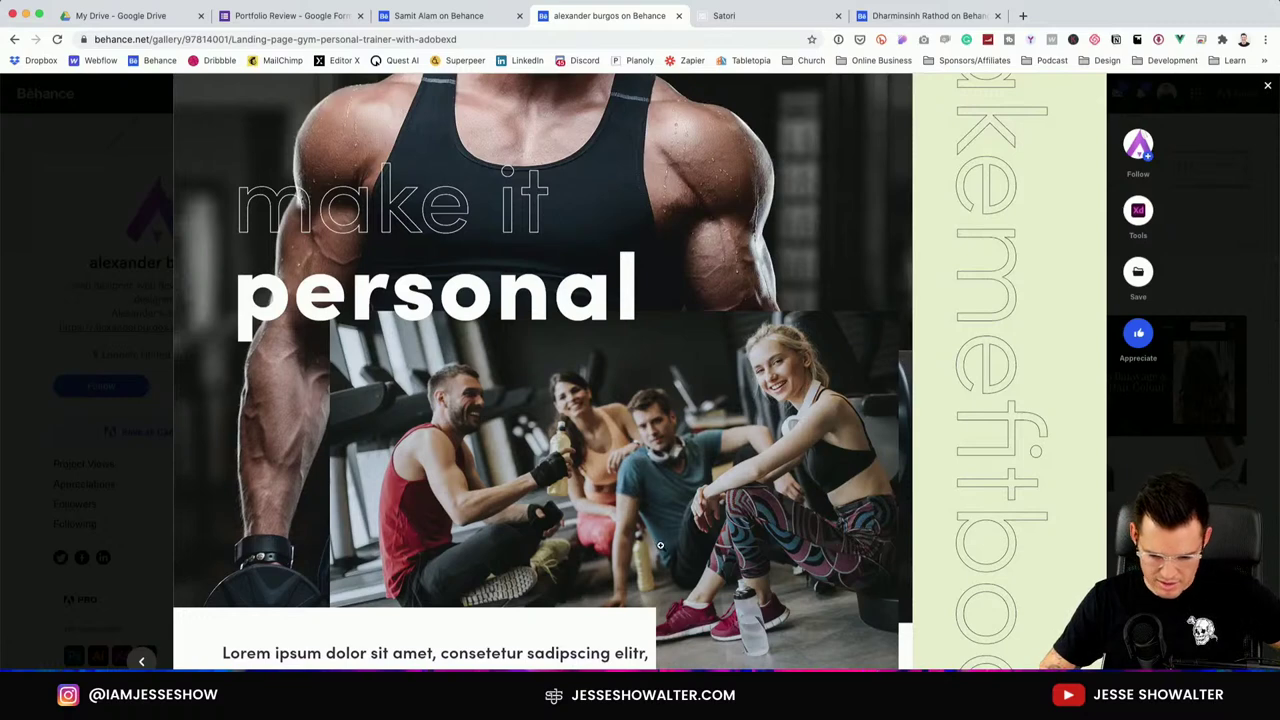
Examine how the group photo overlaps the "make it personal" hero and how closely it sits to the paragraph below.
scroll(704, 539, down, 2)
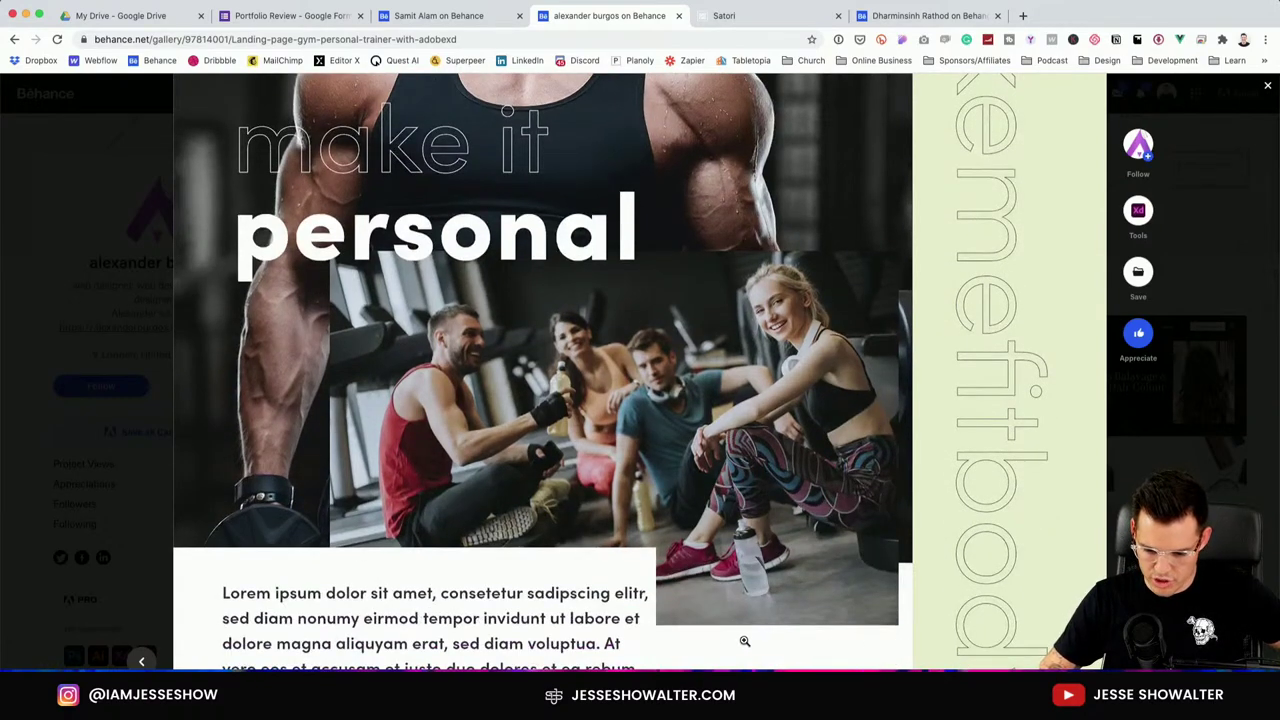
scroll(678, 618, down, 4)
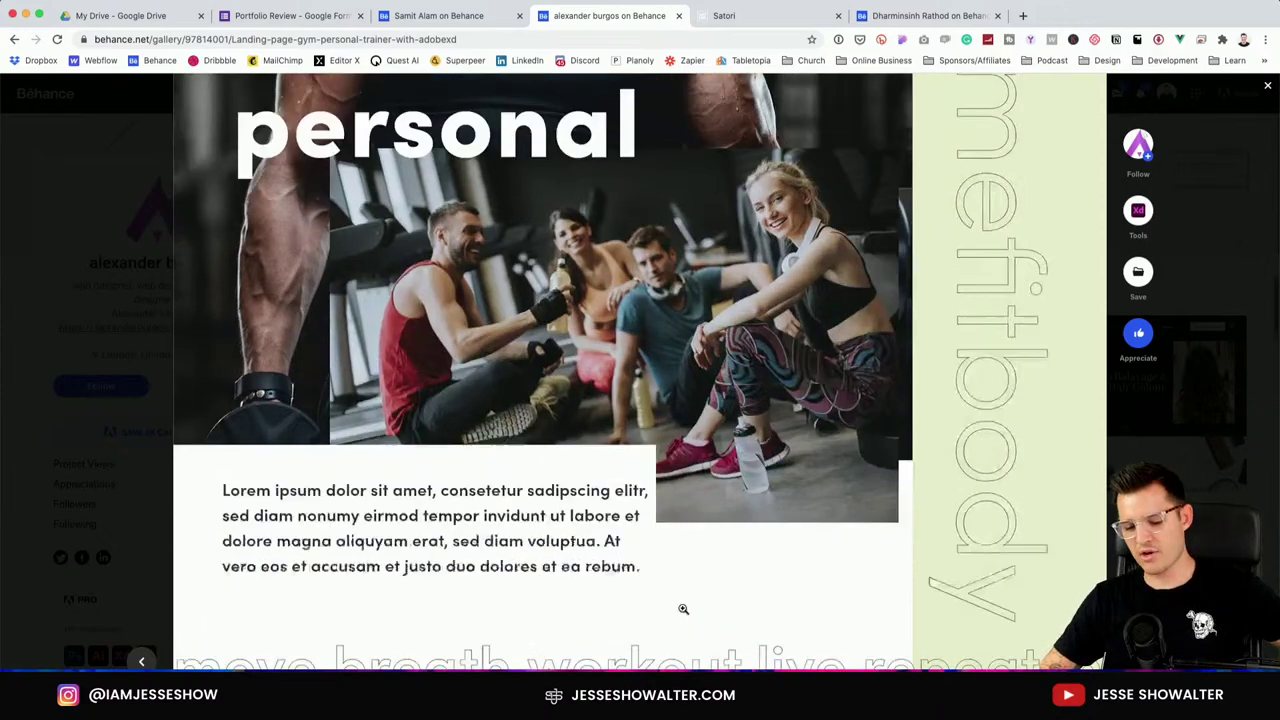
scroll(365, 445, up, 4)
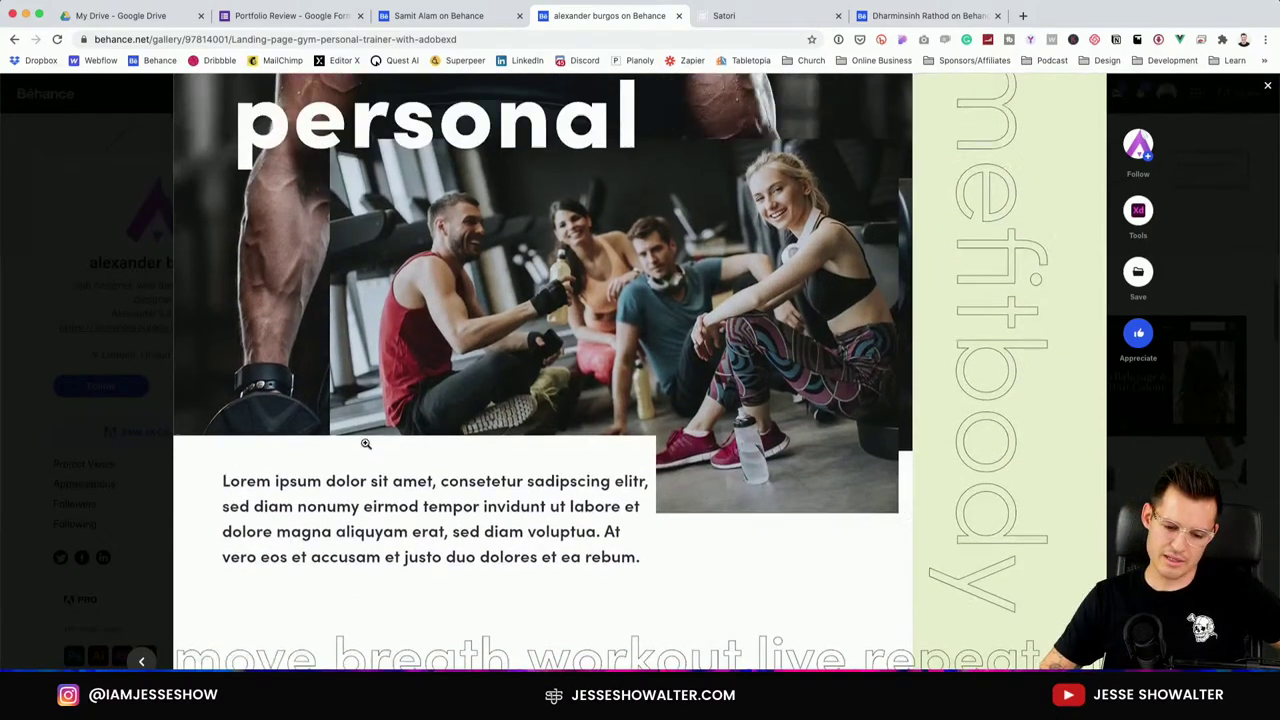
scroll(604, 296, up, 3)
scroll(604, 290, up, 3)
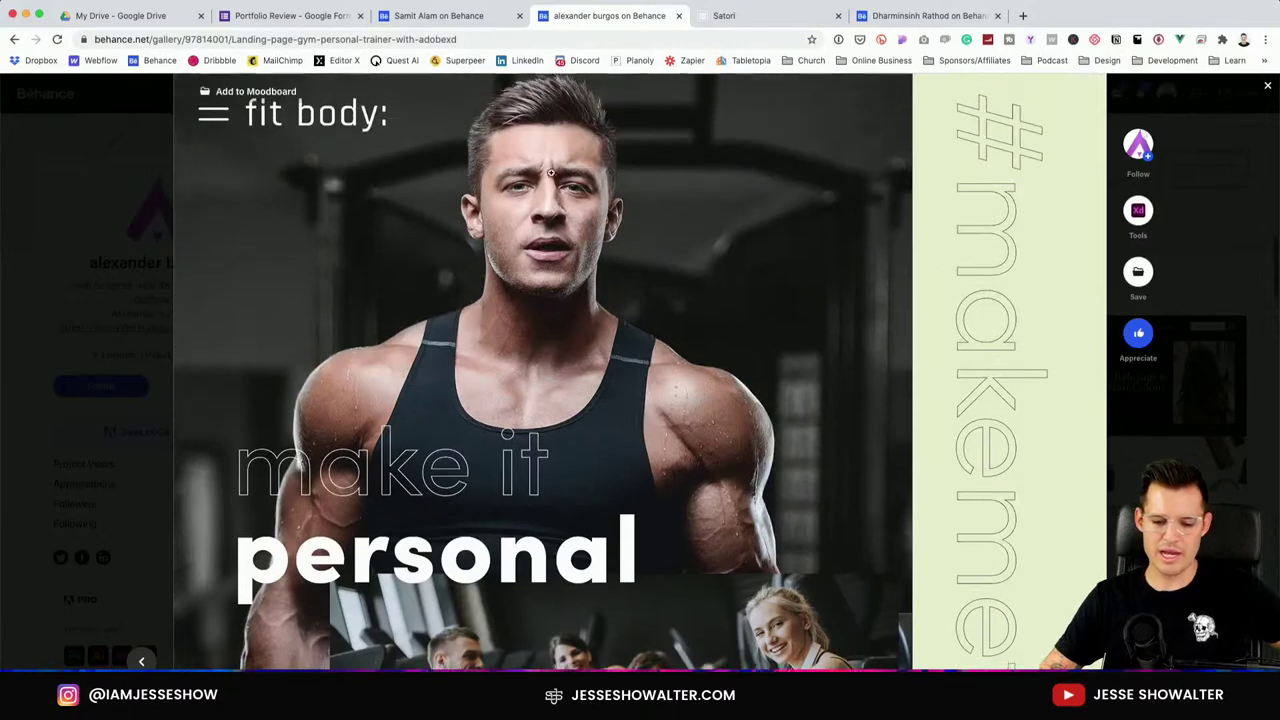
scroll(769, 470, down, 5)
scroll(769, 470, down, 3)
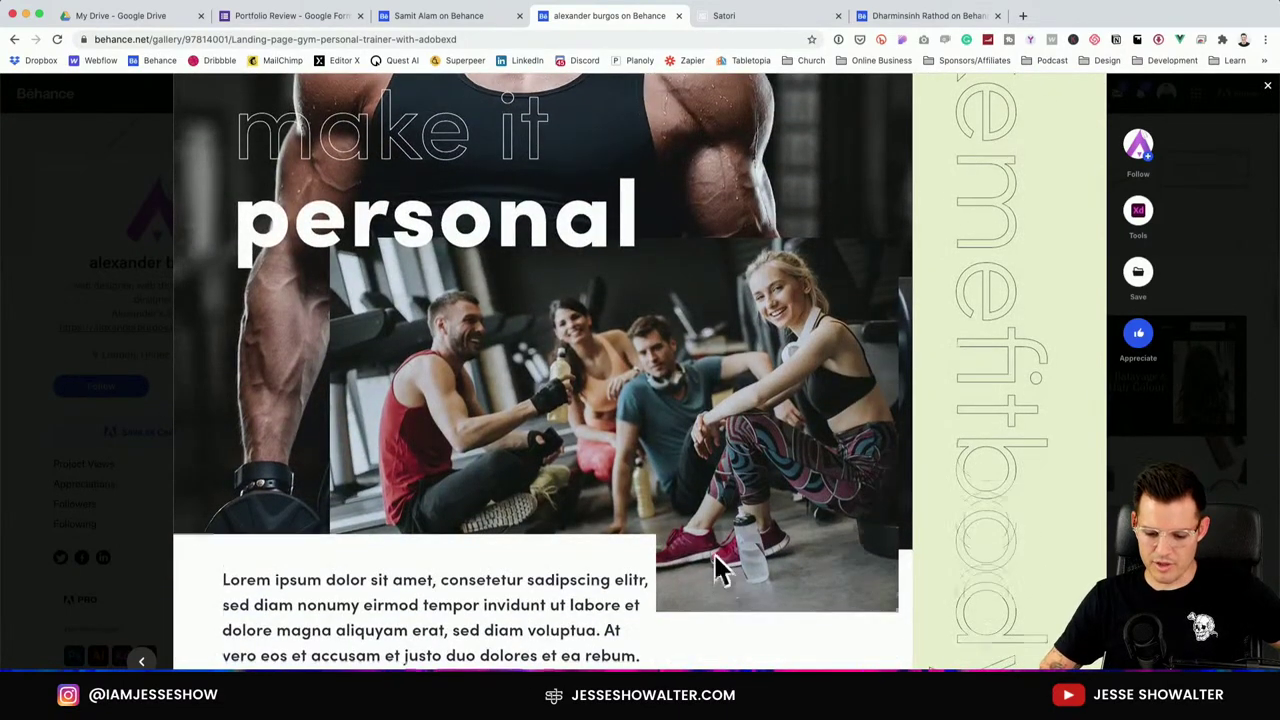
scroll(700, 530, down, 4)
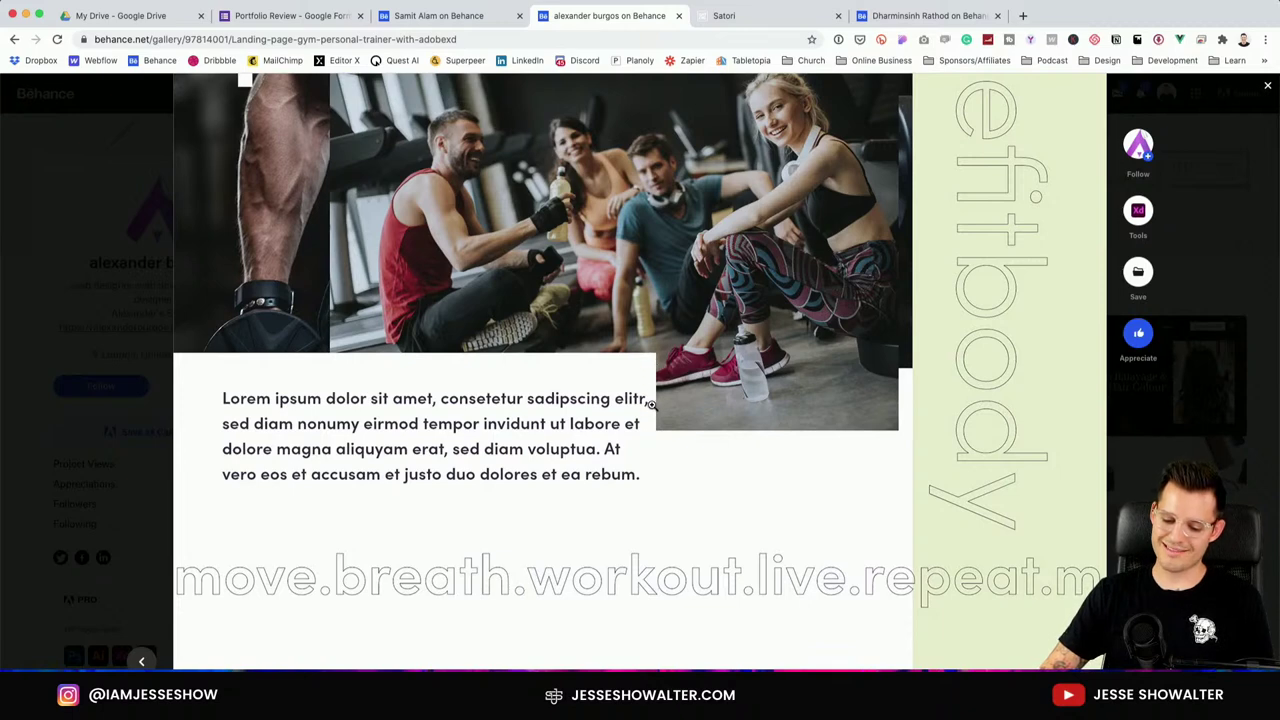
drag(650, 403, 653, 400)
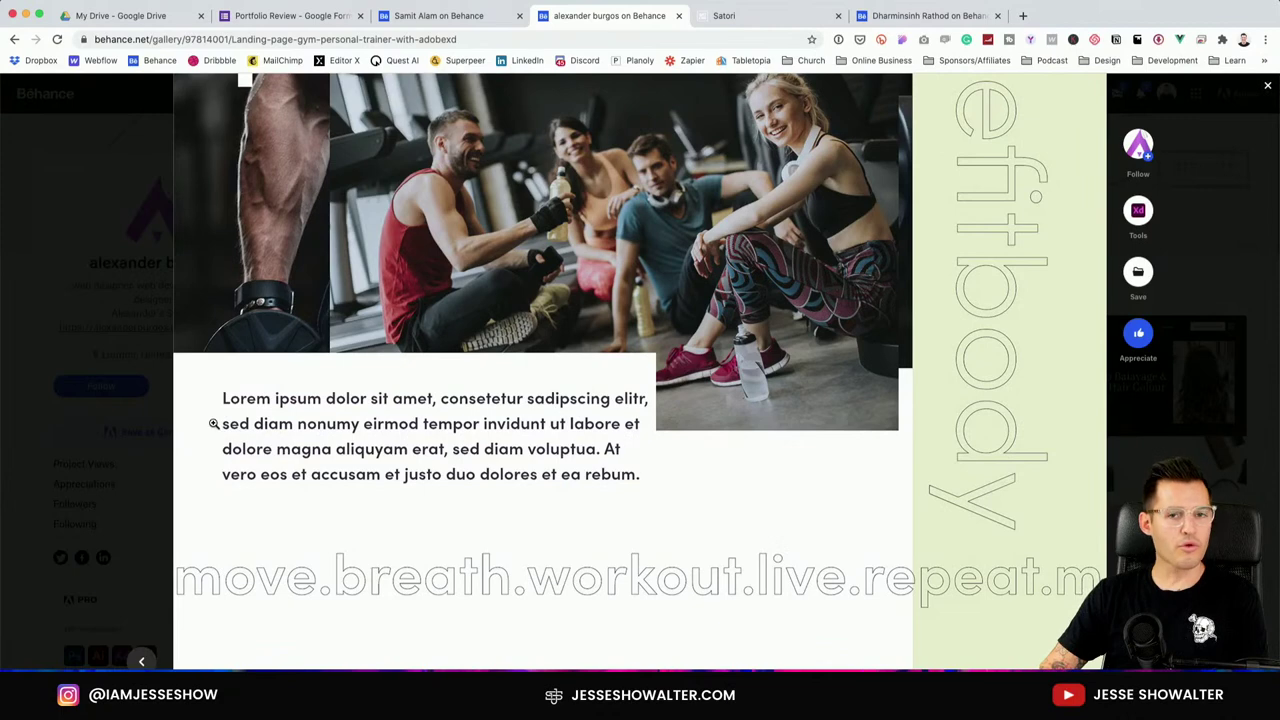
Review the "move.breath.workout.live.repeat" text strip and the "this is our freeweight" section, comparing them with the hero.
scroll(340, 435, down, 3)
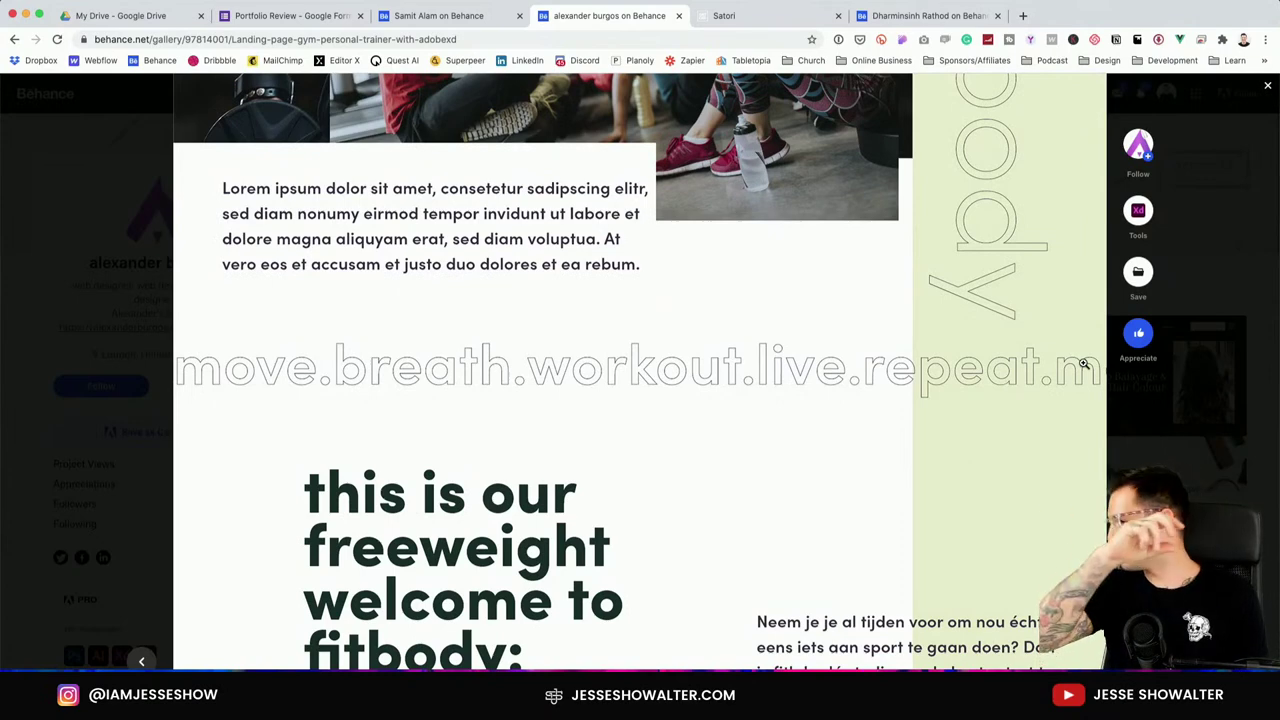
scroll(703, 431, down, 4)
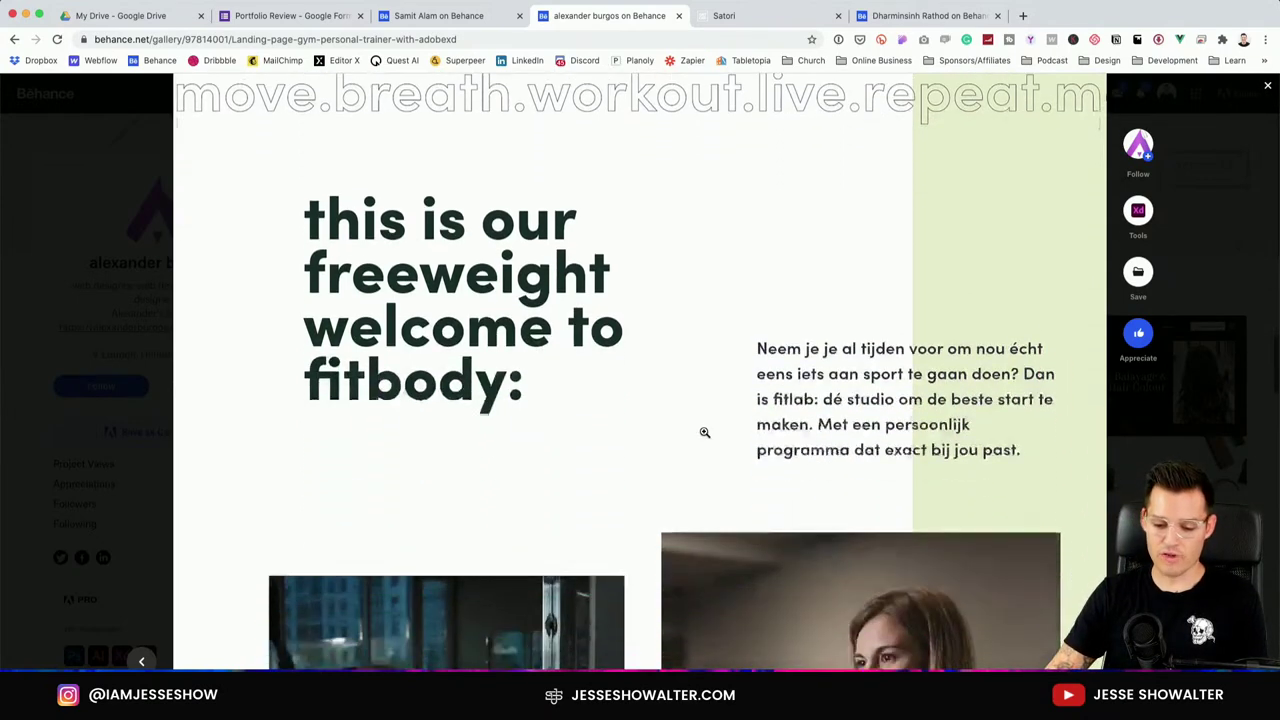
scroll(671, 114, up, 2)
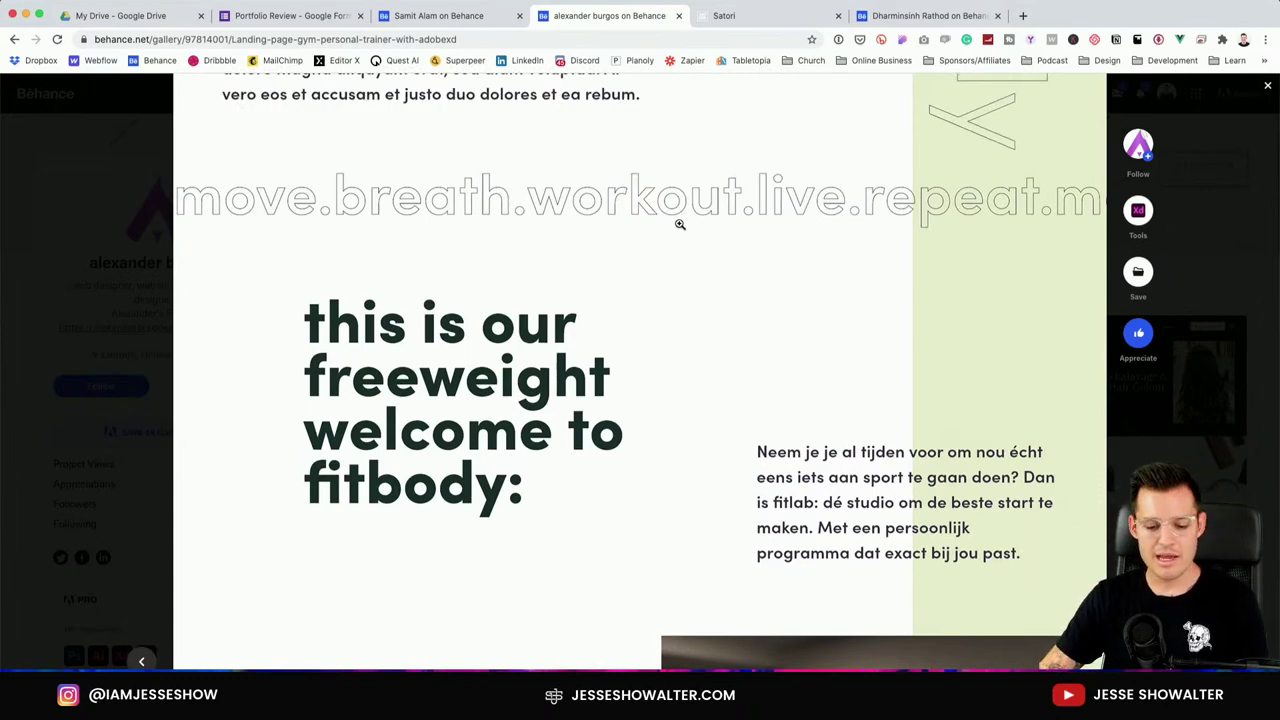
scroll(680, 223, up, 10)
scroll(680, 223, down, 2)
scroll(680, 223, up, 1)
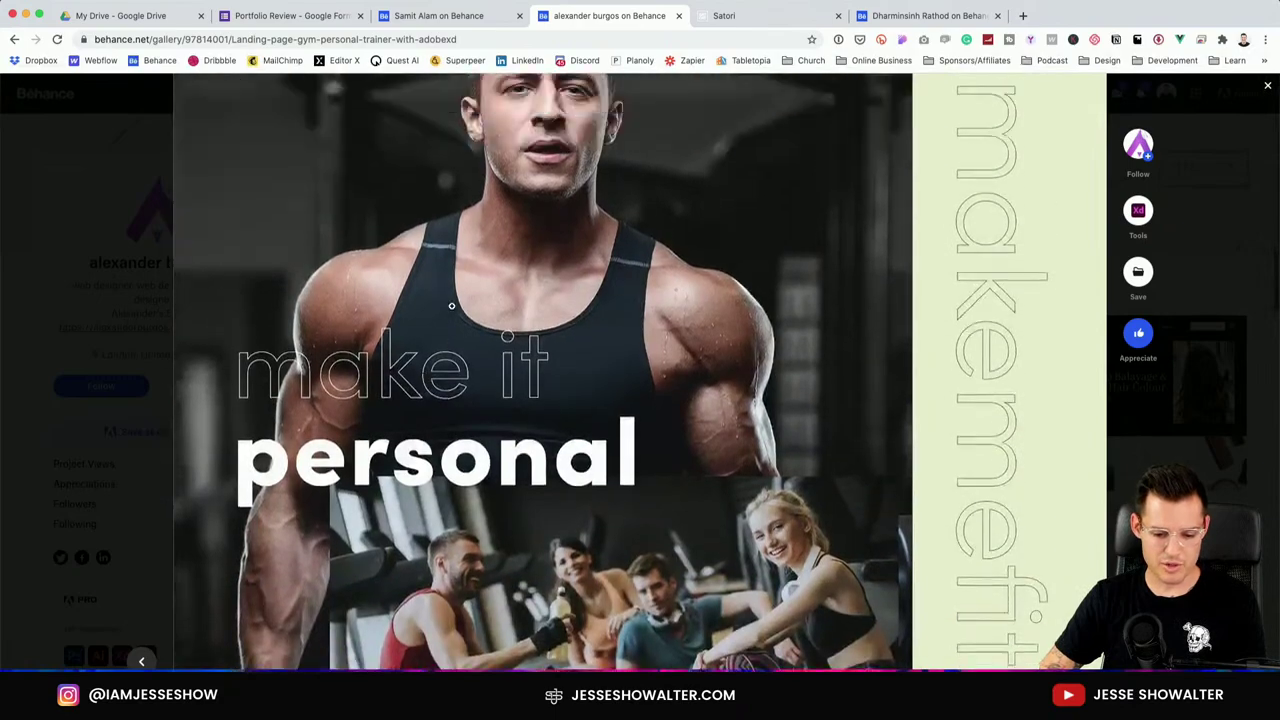
scroll(560, 280, down, 5)
scroll(438, 331, up, 6)
Inspect the two overlapping workout photos and the "our classes check online" section, continuing to the end of the gym project.
scroll(448, 454, down, 10)
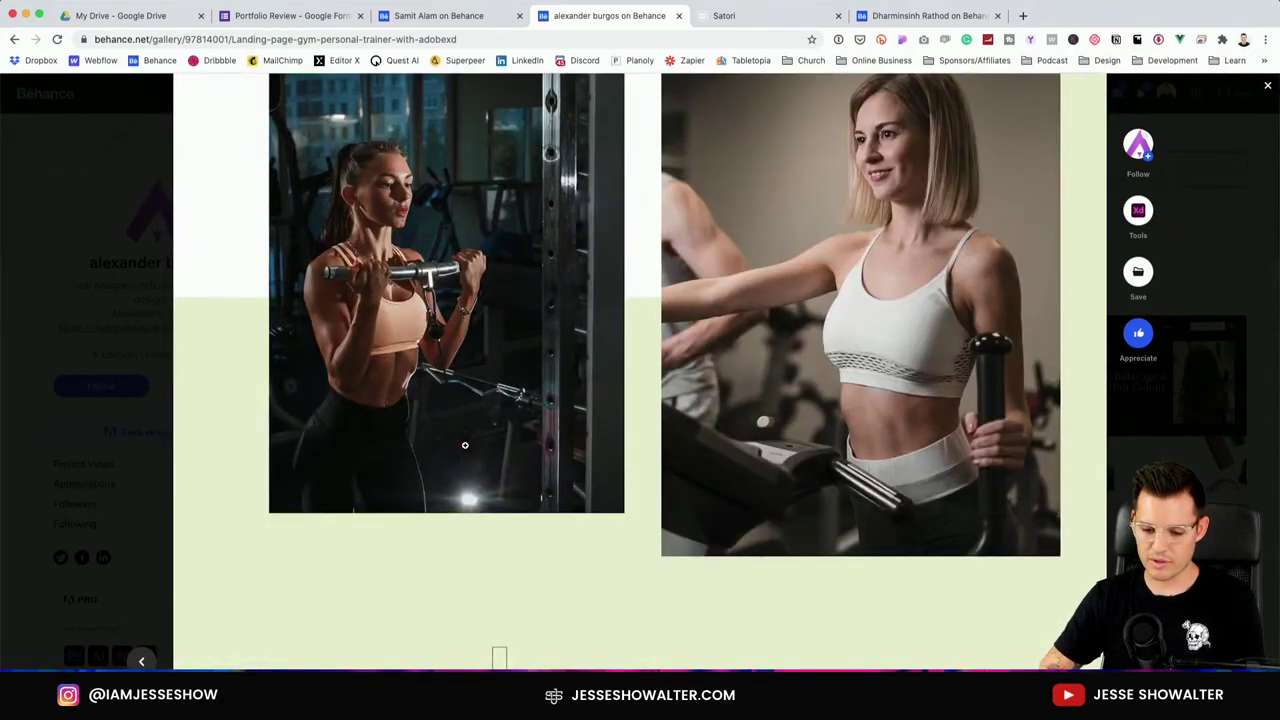
scroll(465, 445, down, 3)
scroll(465, 445, up, 6)
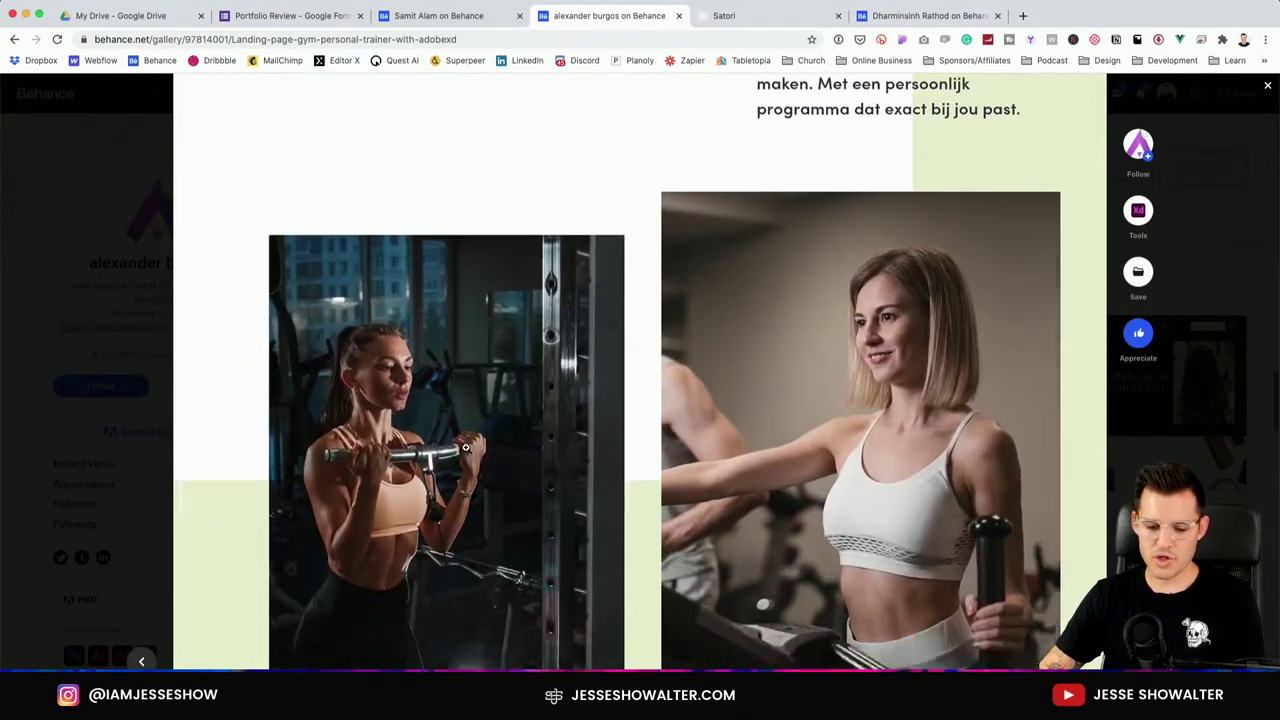
scroll(465, 445, down, 1)
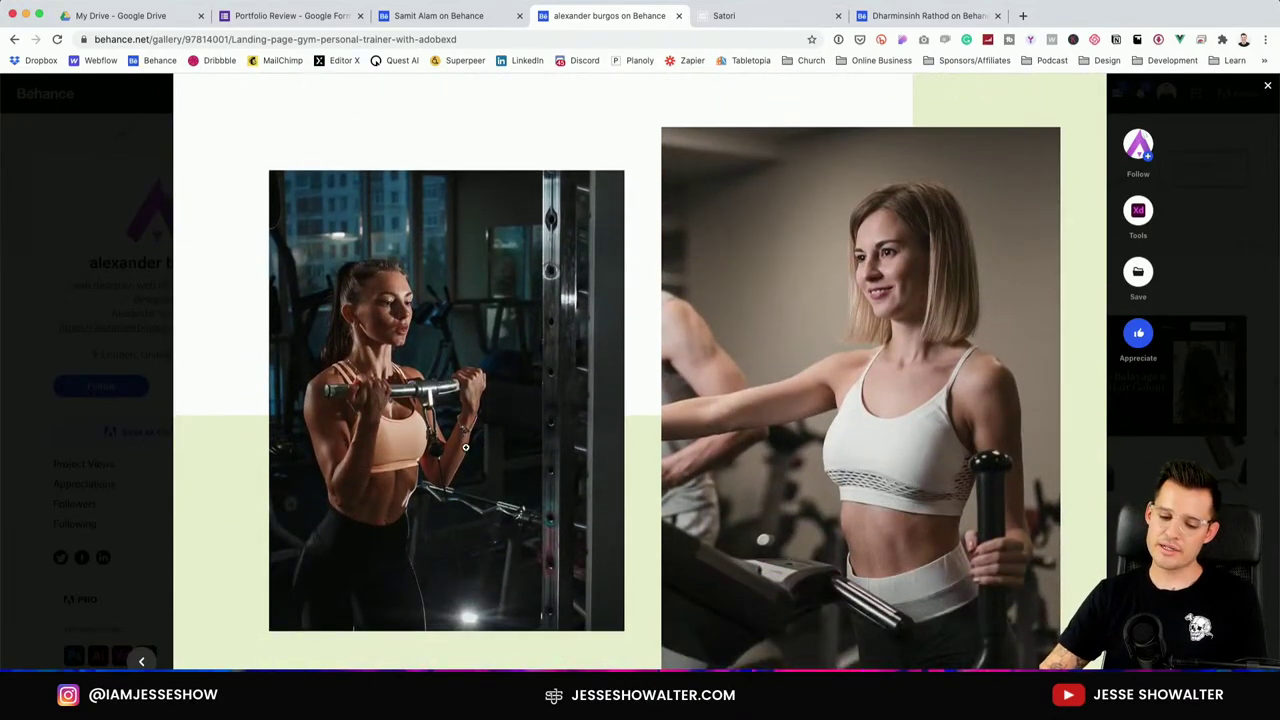
scroll(466, 447, down, 1)
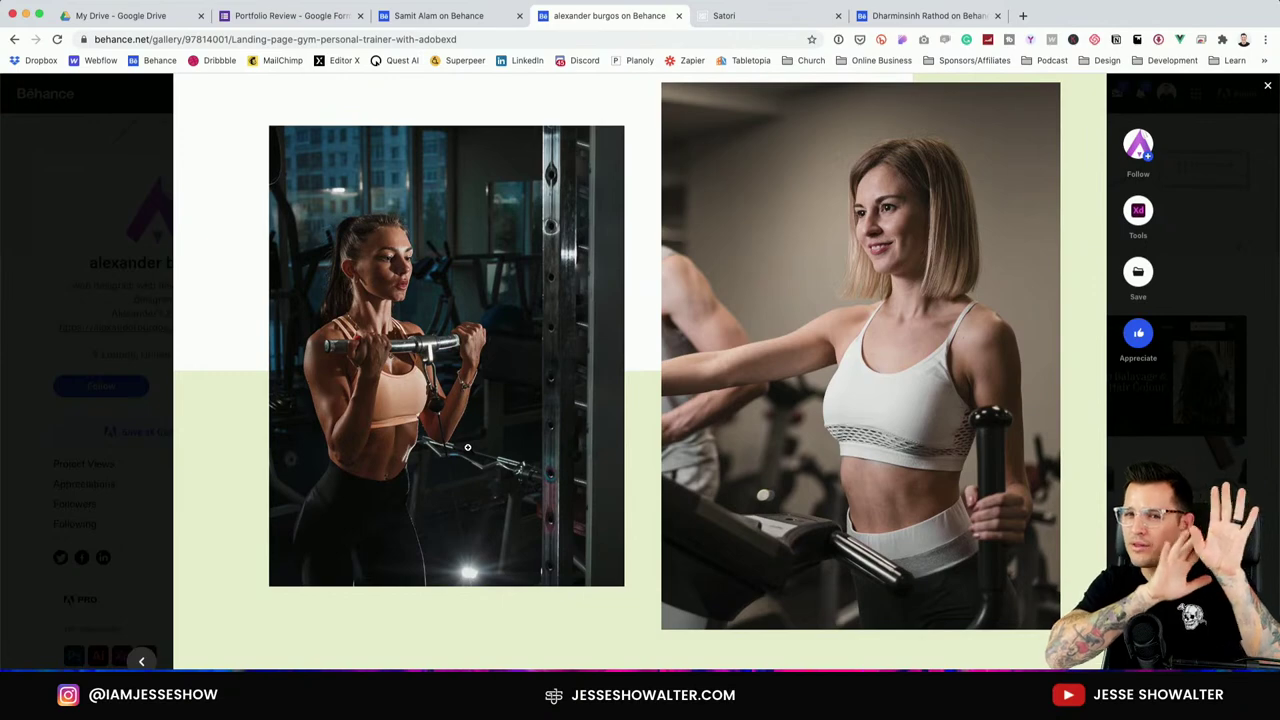
scroll(401, 517, down, 5)
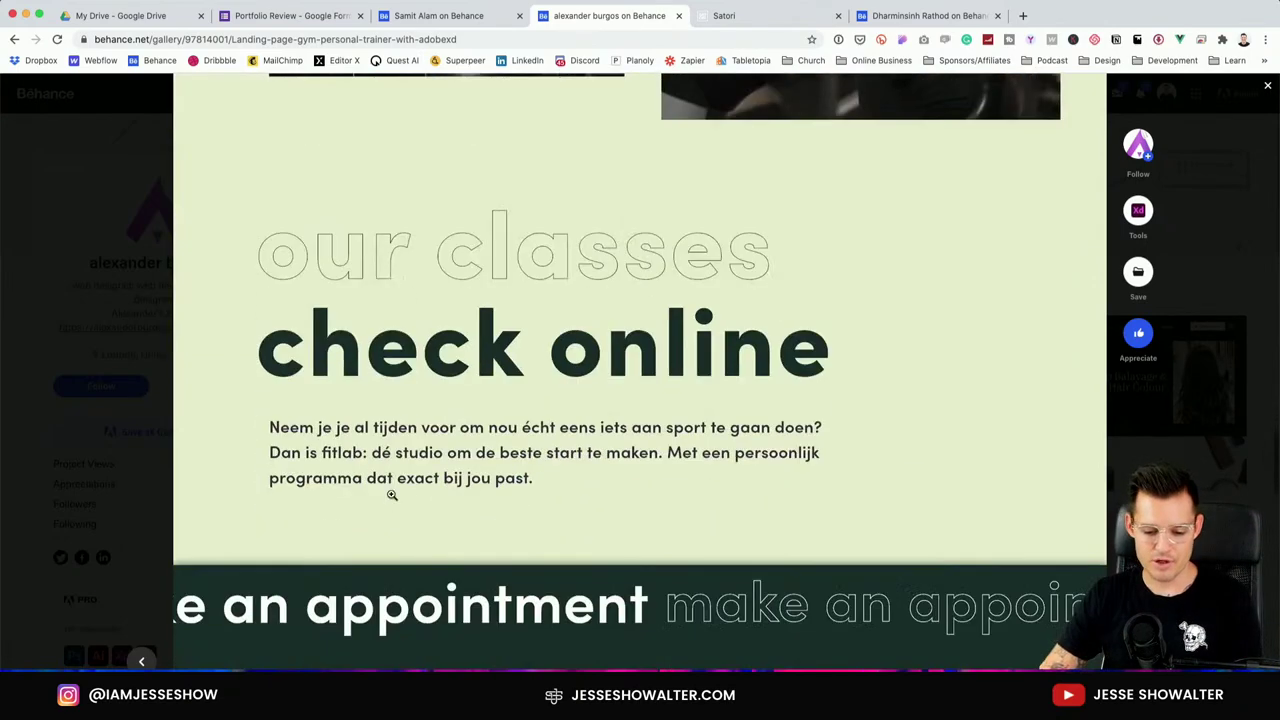
scroll(391, 495, down, 15)
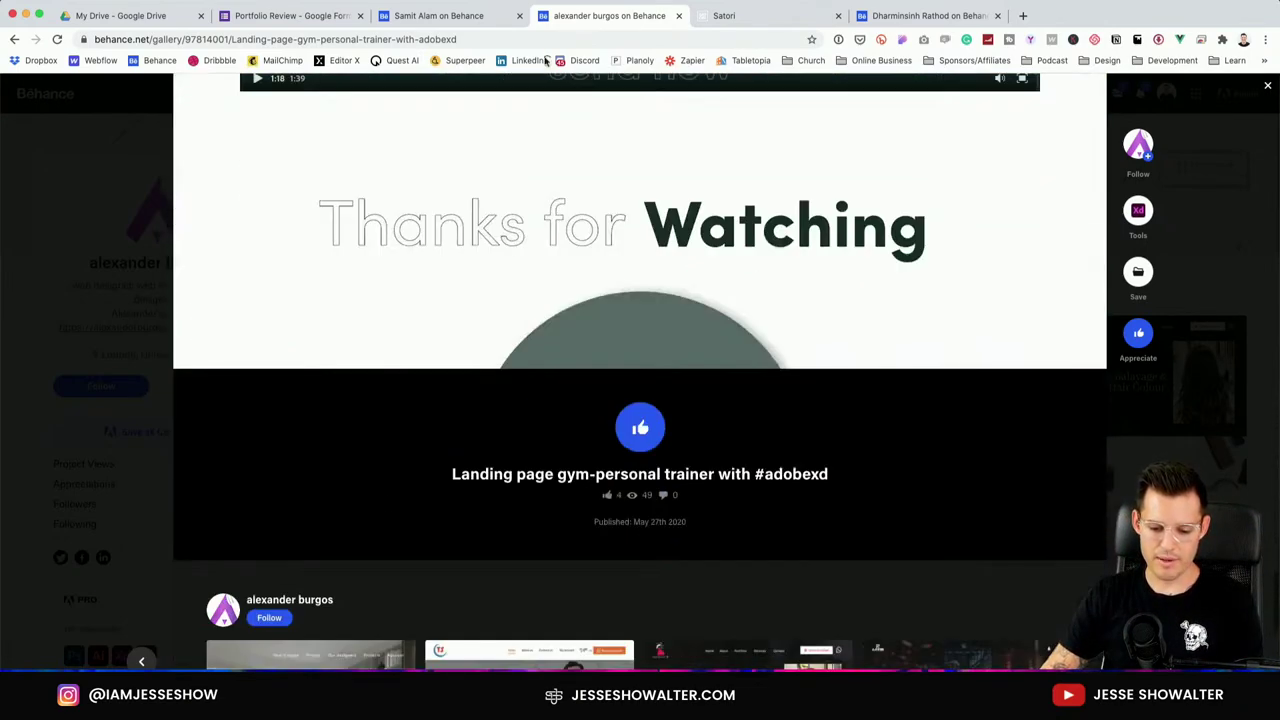
Return to the profile, look briefly at the Delivery and transport website project, and open the Hair dresser website project.
click(1267, 86)
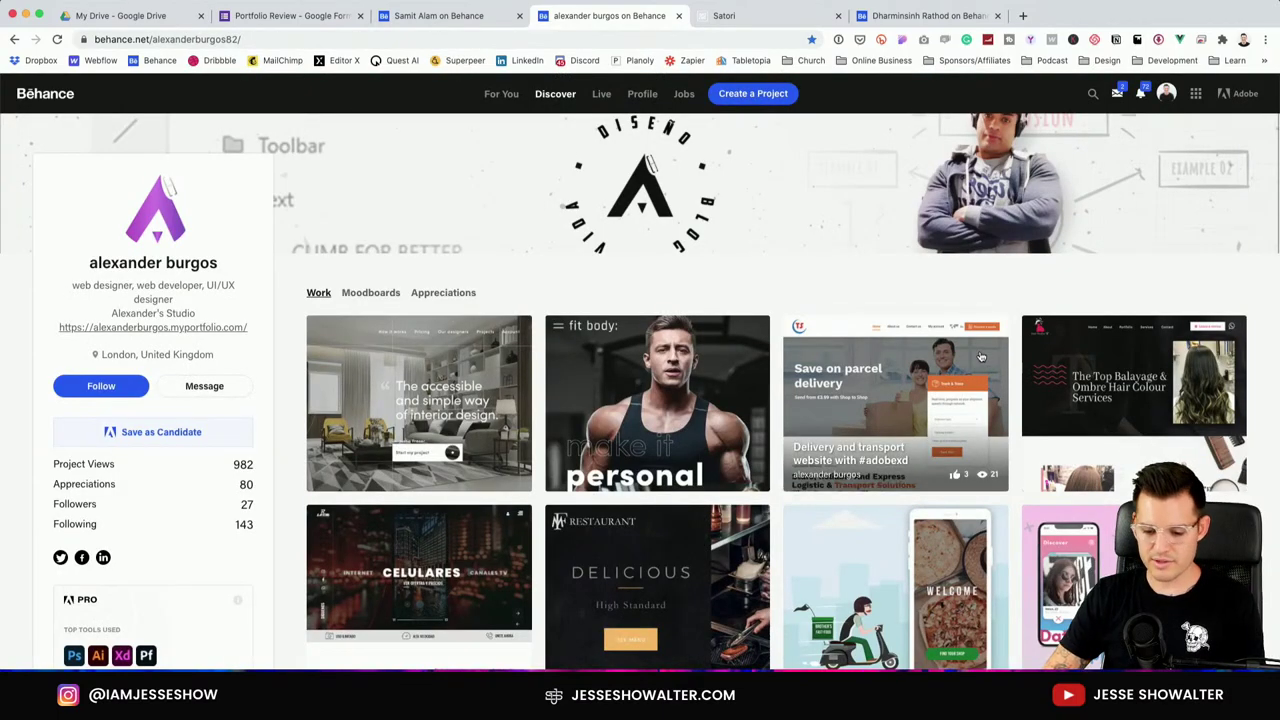
click(948, 375)
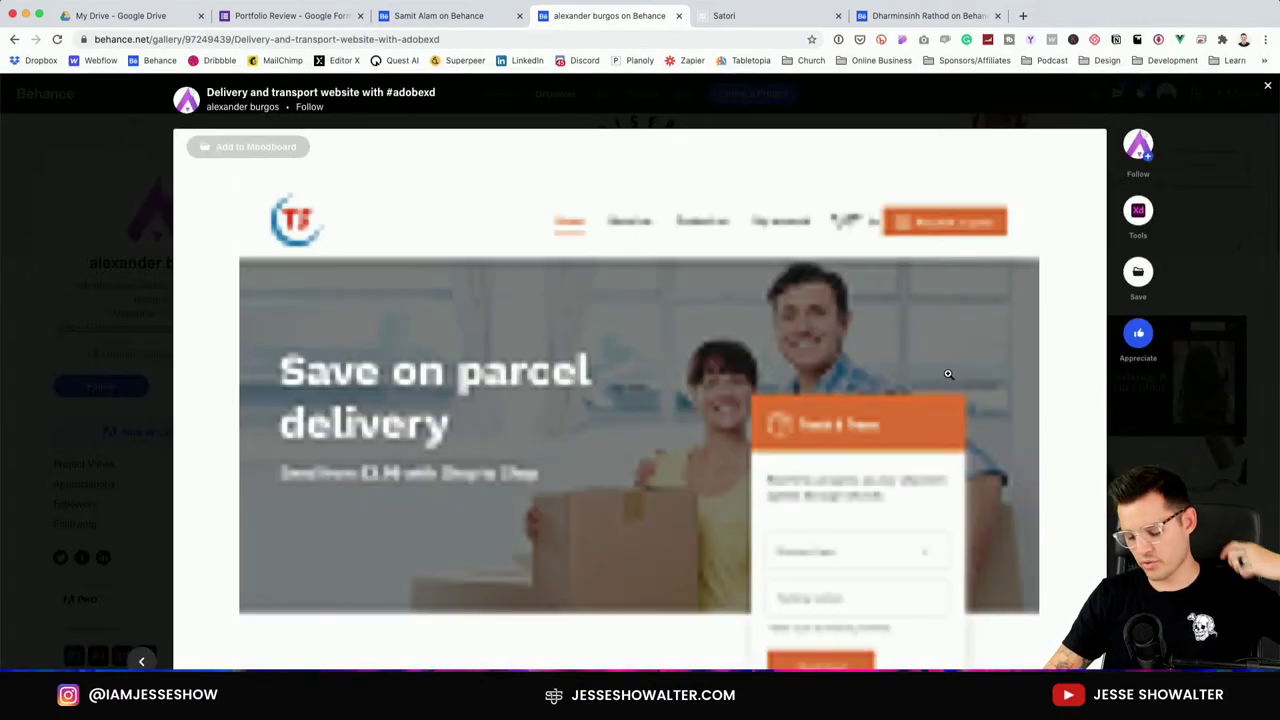
click(1238, 147)
click(1126, 362)
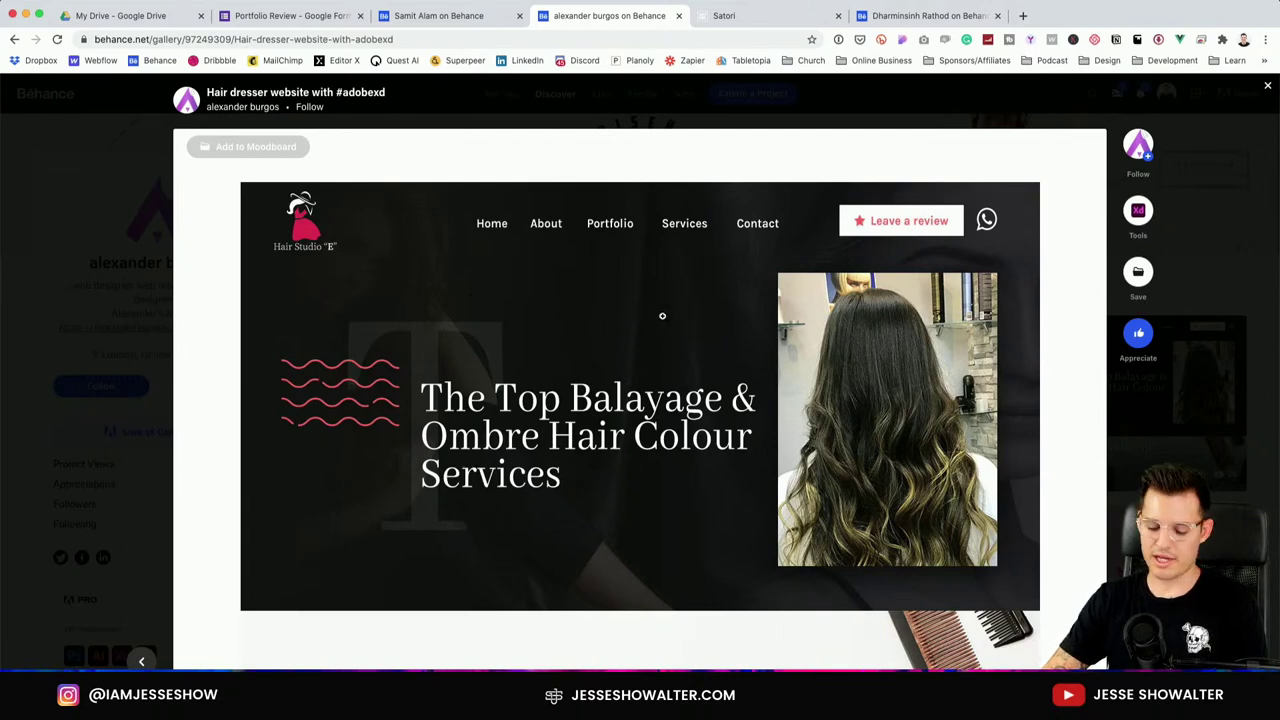
Switch to Adobe XD and delete the car content from the Web 1920 – 1 artboard.
key(super+Tab)
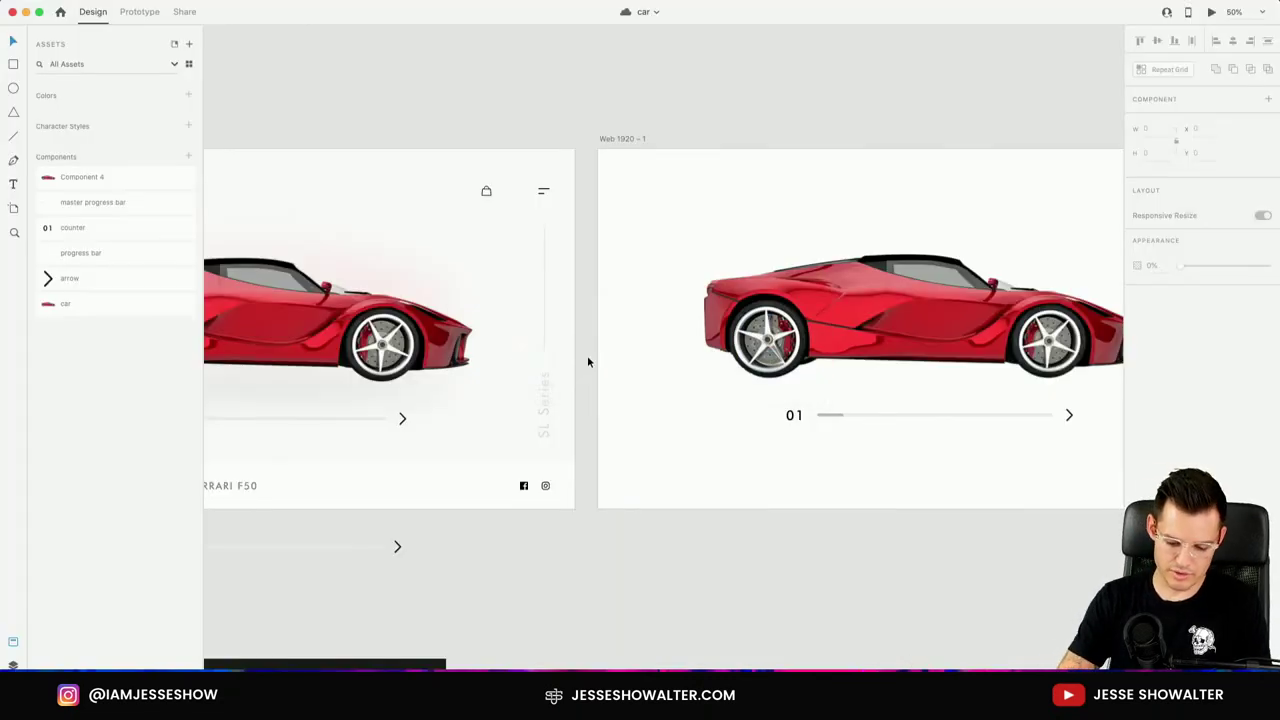
click(841, 321)
key(Delete)
Draw a rectangle about 626 × 743 on the Web 1920 – 1 artboard and fill it with near-black.
key(r)
drag(652, 206, 860, 453)
click(1156, 397)
click(998, 384)
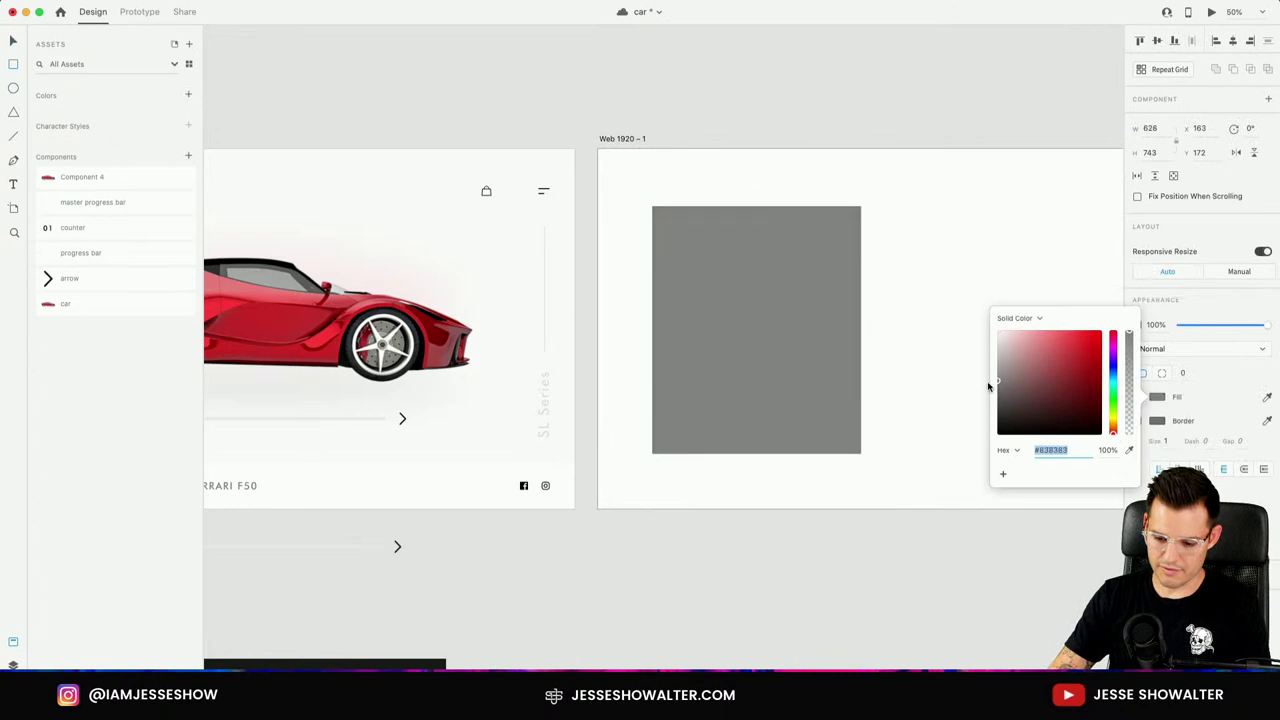
click(1007, 422)
key(Escape)
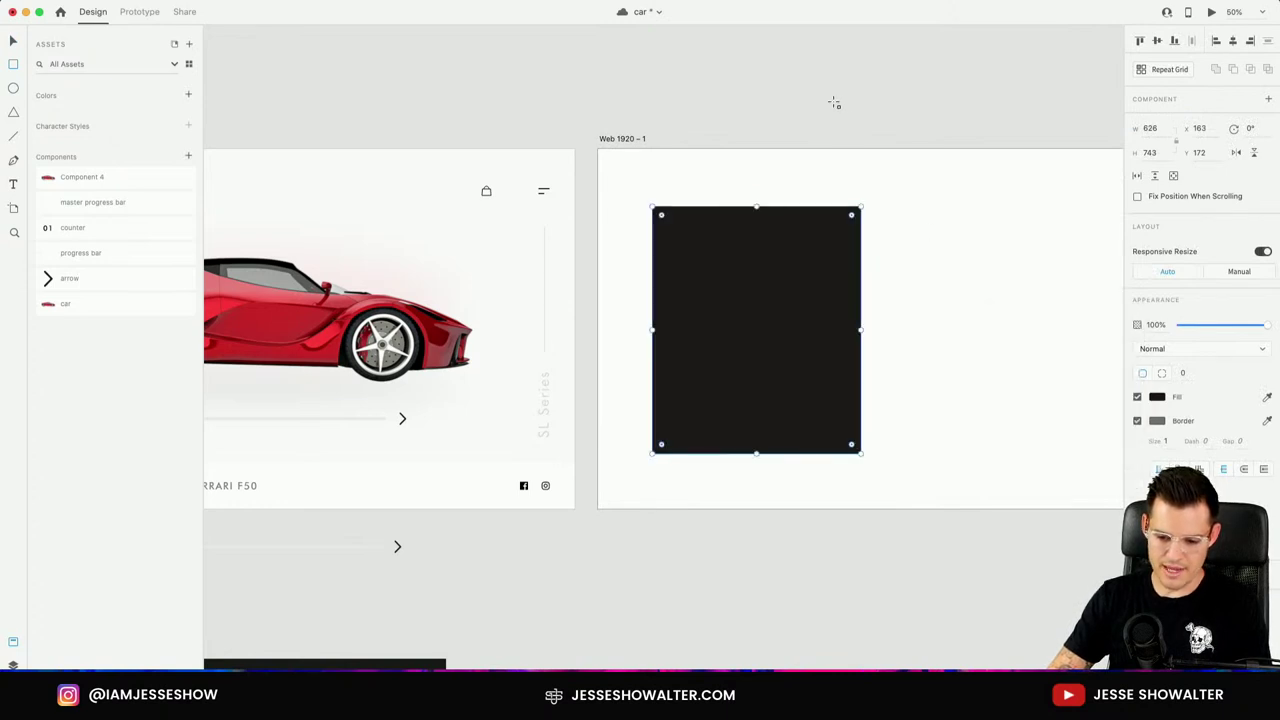
Add a small and a large light grey rectangle overlapping the near-black one, the larger about 1186 × 506.
drag(834, 100, 428, 109)
drag(471, 260, 680, 306)
drag(689, 176, 694, 357)
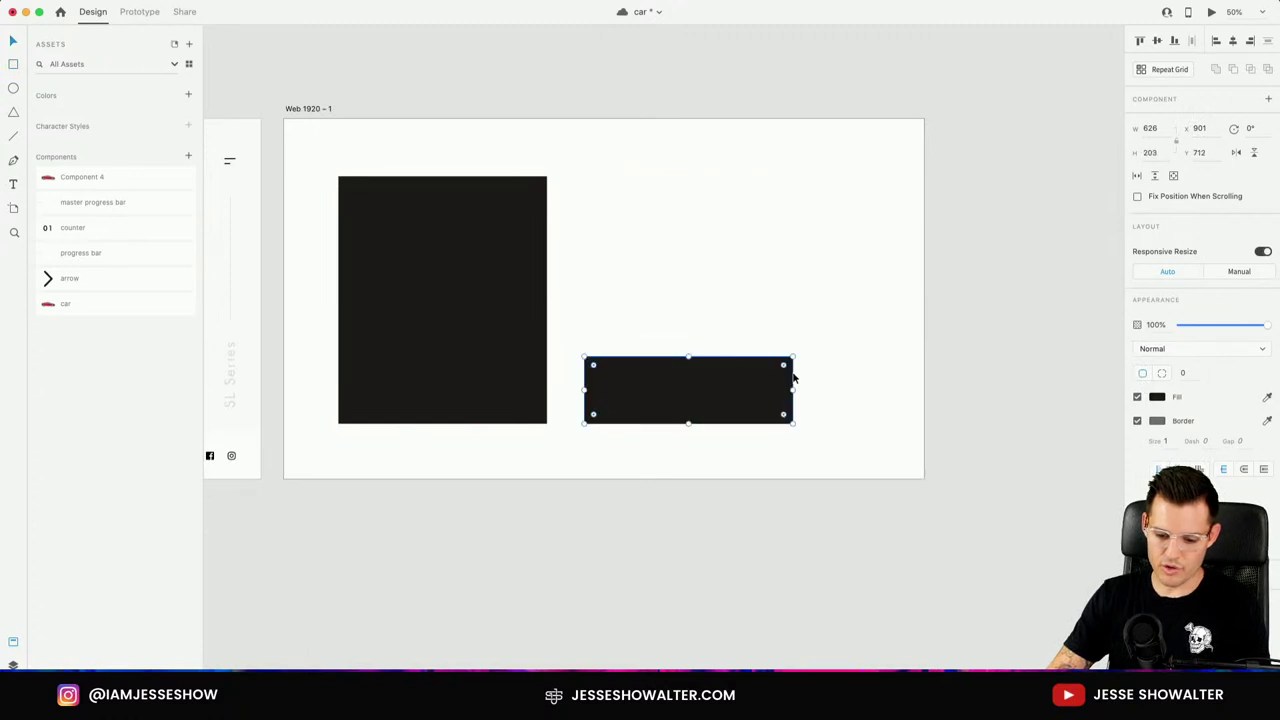
drag(793, 386, 899, 399)
click(1166, 397)
click(1000, 352)
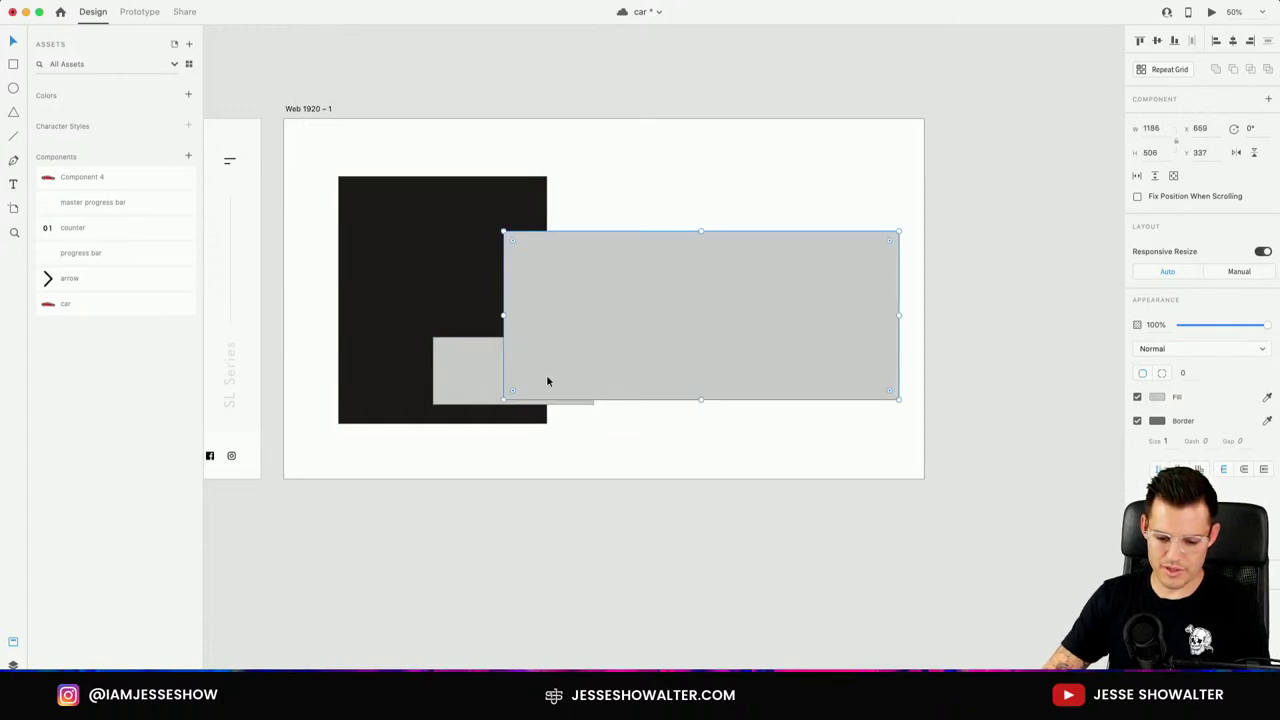
Reposition the two grey rectangles, placing the larger at about X 657, Y 287, and switch back to the Hair dresser project on Behance.
click(474, 380)
drag(474, 380, 474, 383)
click(588, 323)
drag(588, 323, 588, 309)
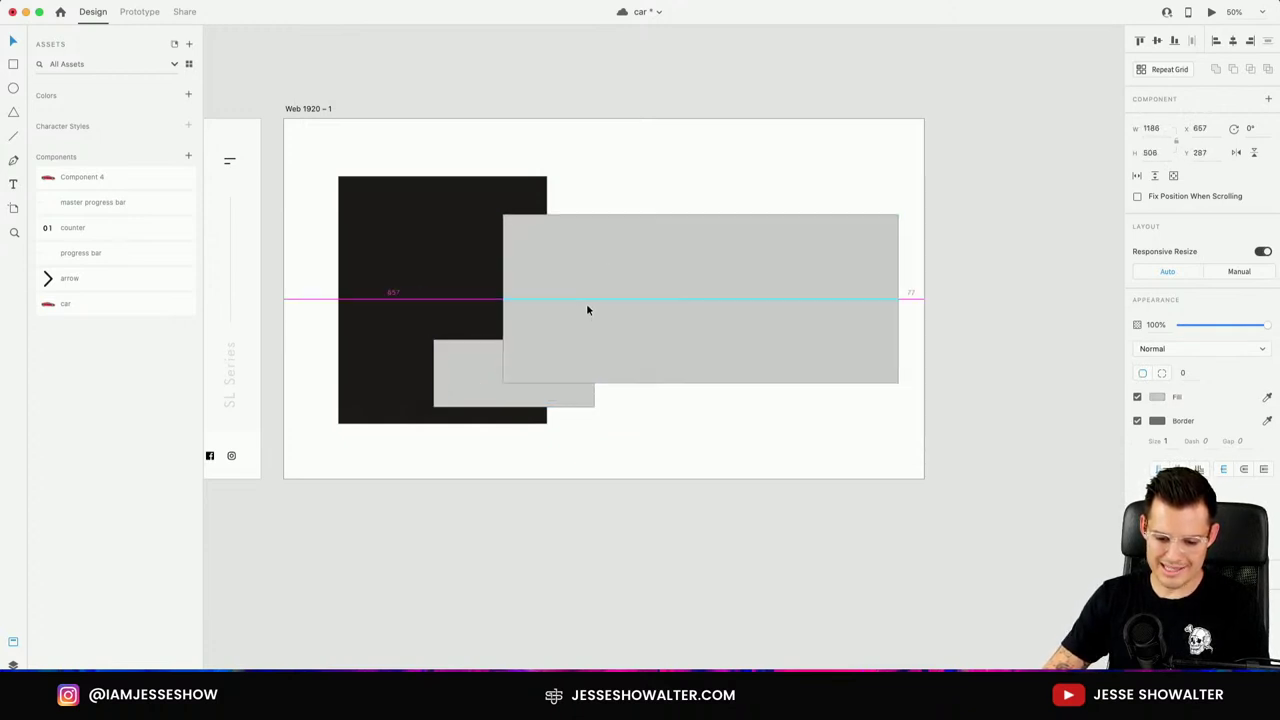
drag(471, 366, 326, 229)
drag(534, 286, 540, 289)
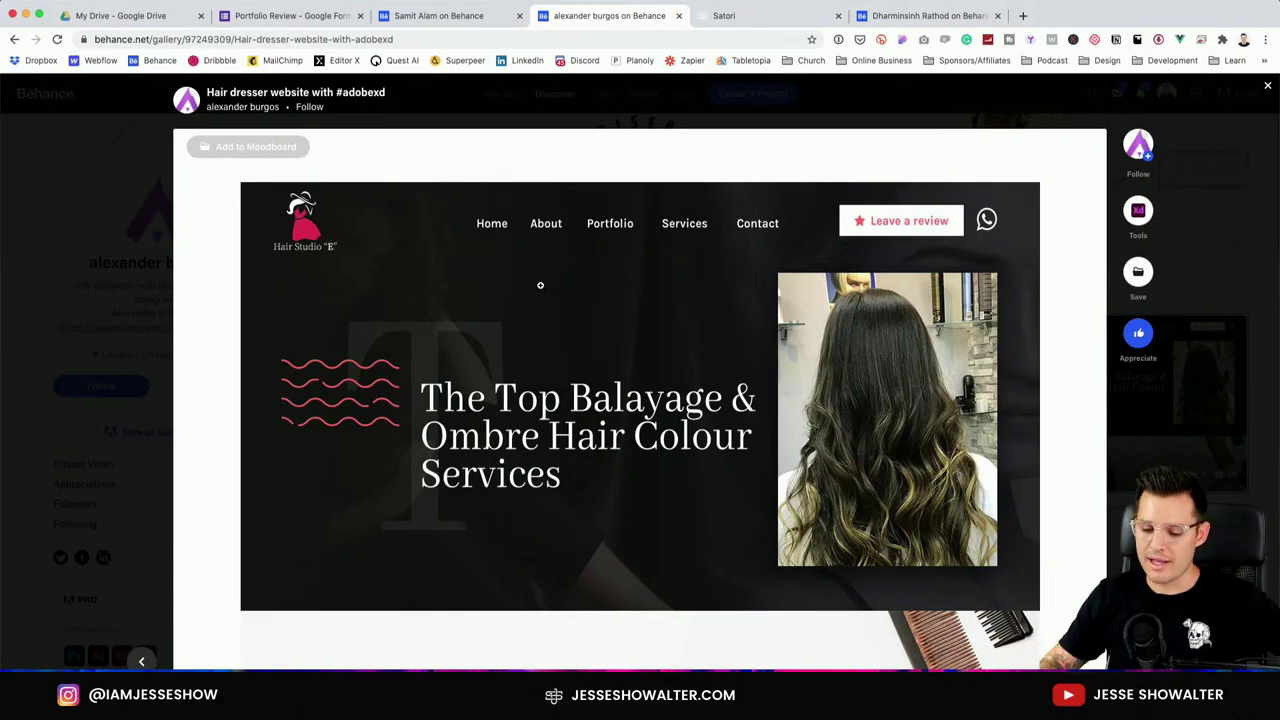
Enlarge the hair dresser mockup and inspect the Hair Studio "E" welcome section, including its text over the tools photo.
scroll(614, 306, down, 5)
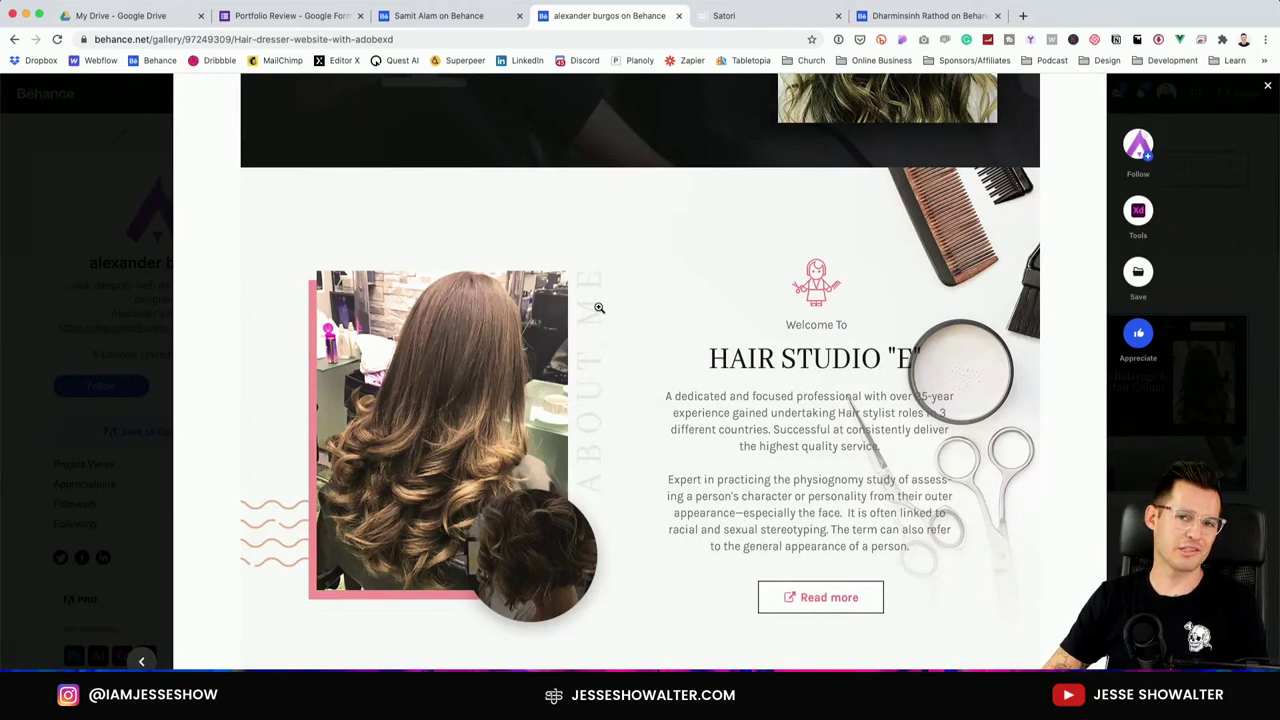
scroll(602, 308, down, 1)
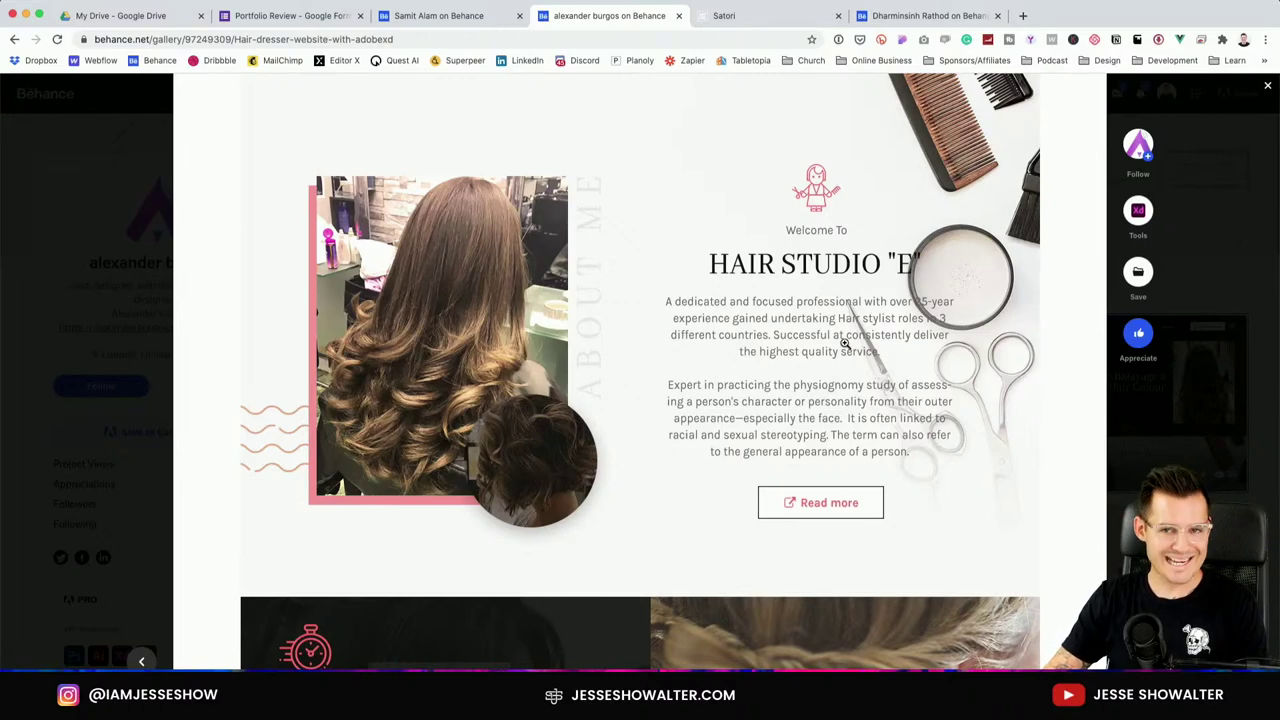
click(848, 340)
click(714, 325)
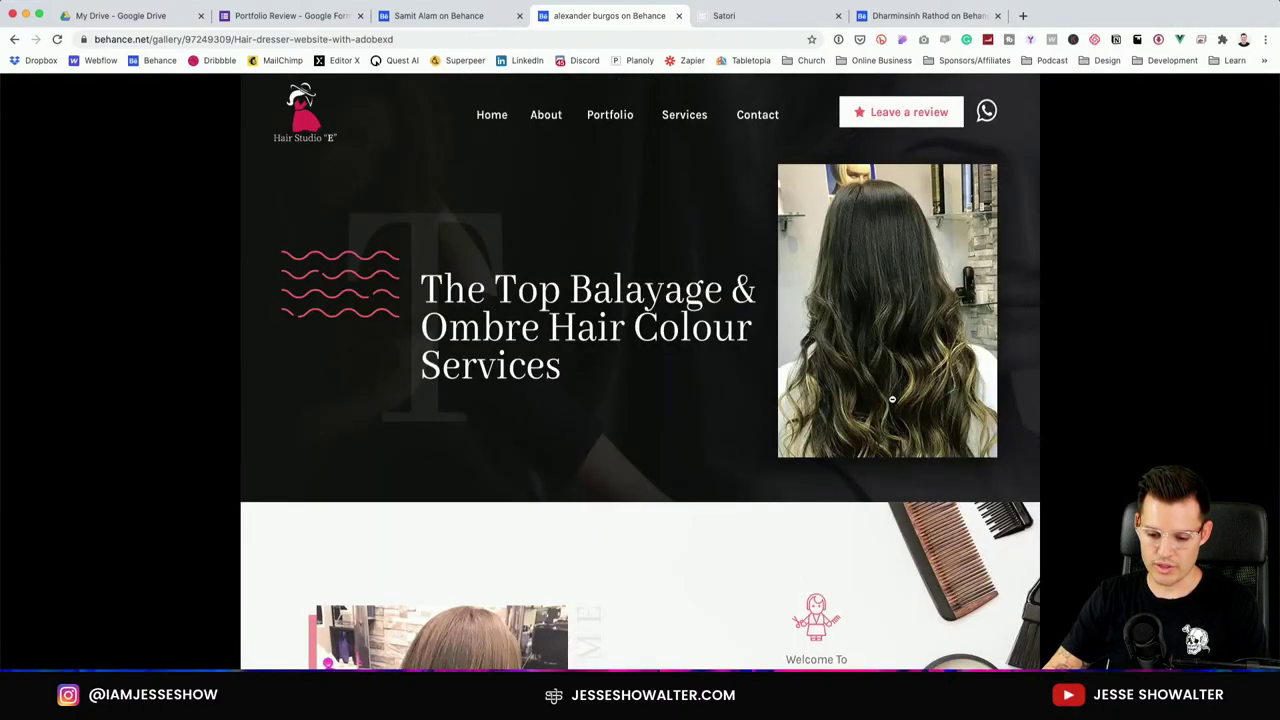
scroll(892, 399, down, 6)
scroll(870, 330, up, 2)
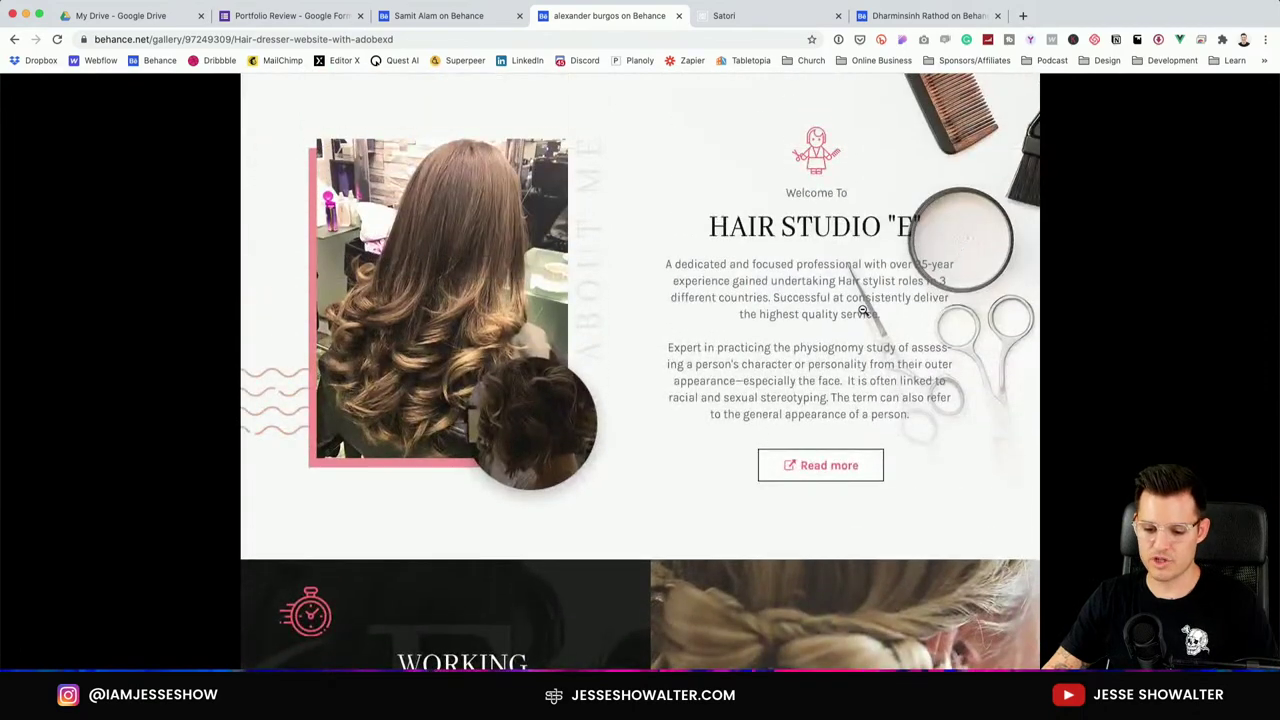
scroll(773, 283, up, 1)
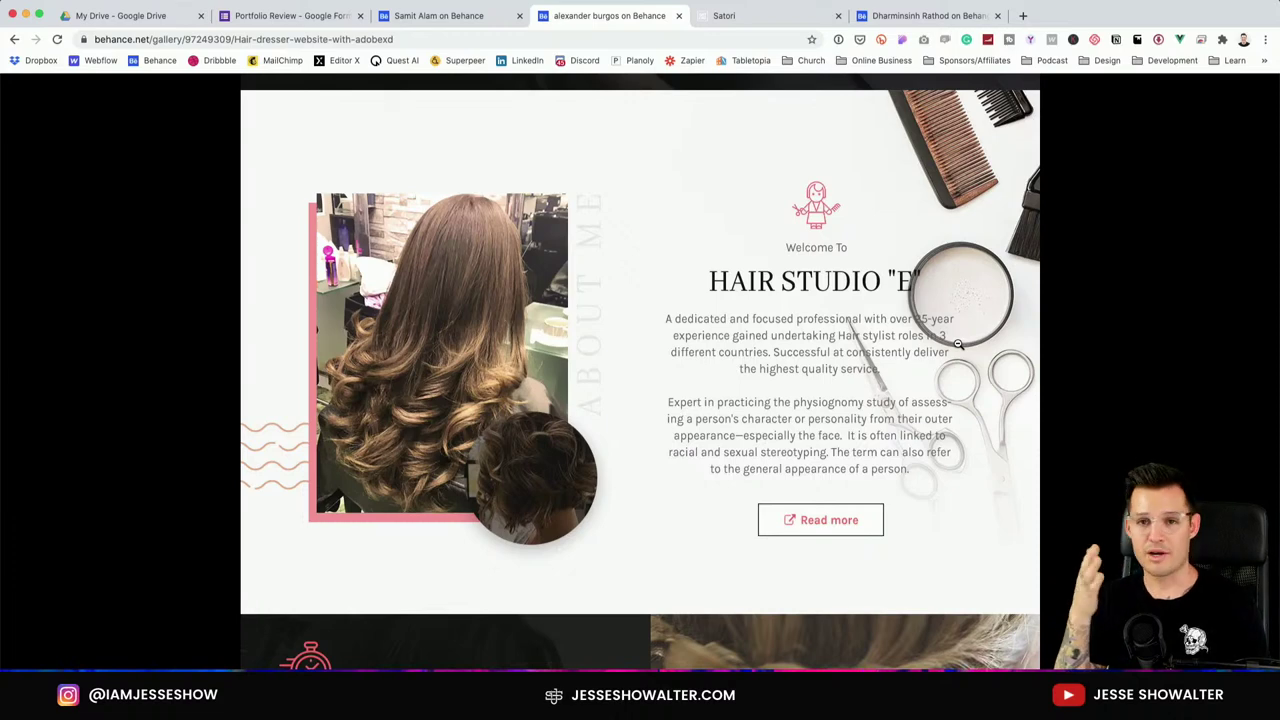
View the Working Hours section of the hair dresser mockup with its booking button and updo photo.
scroll(828, 412, down, 5)
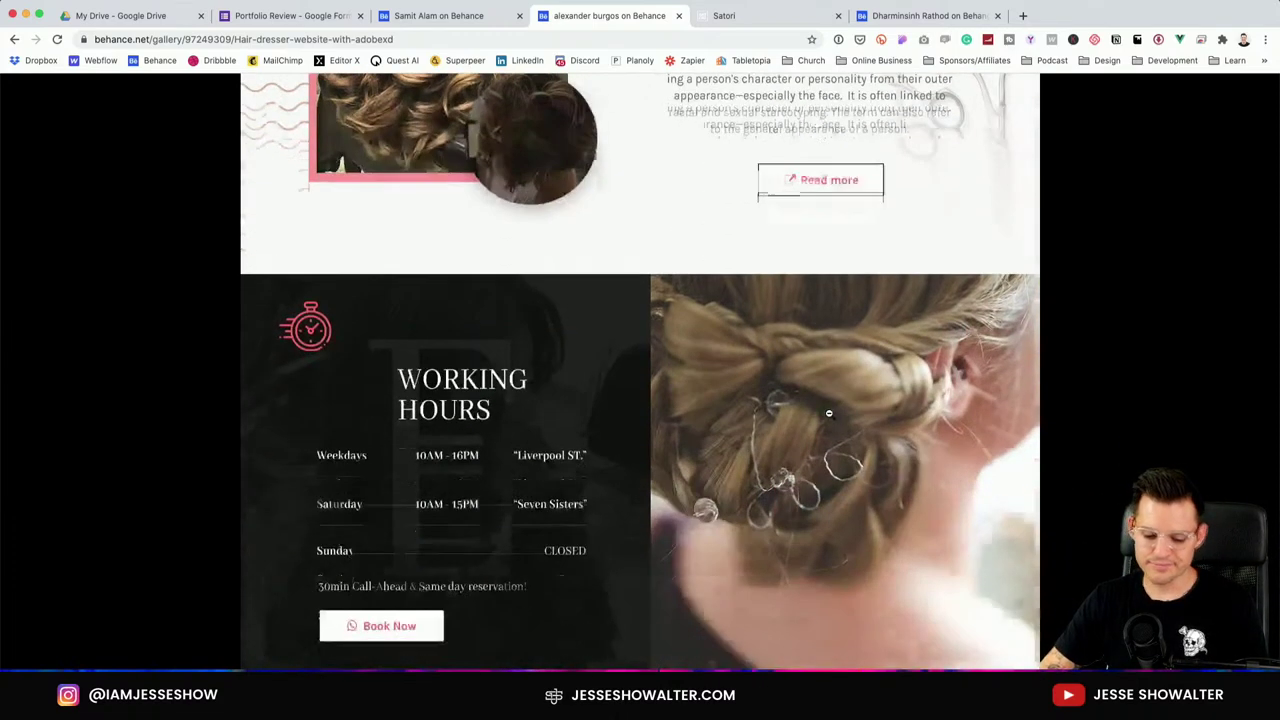
scroll(461, 431, down, 2)
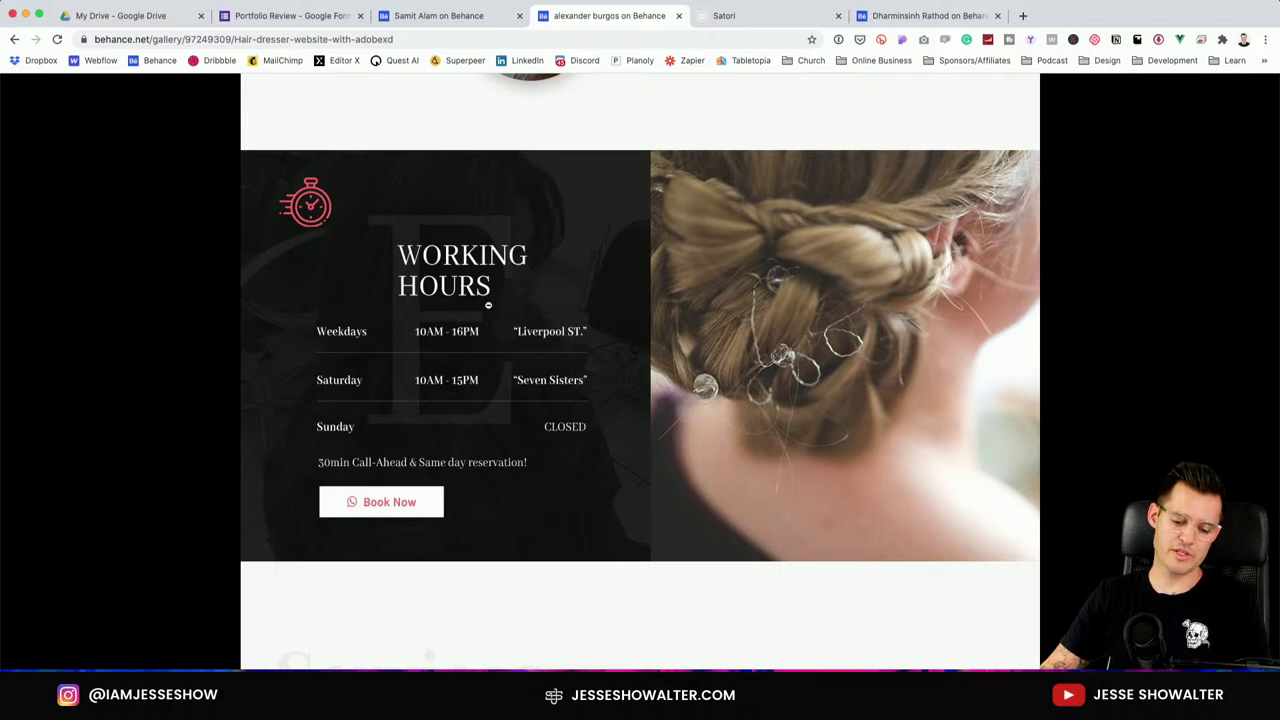
scroll(882, 340, down, 5)
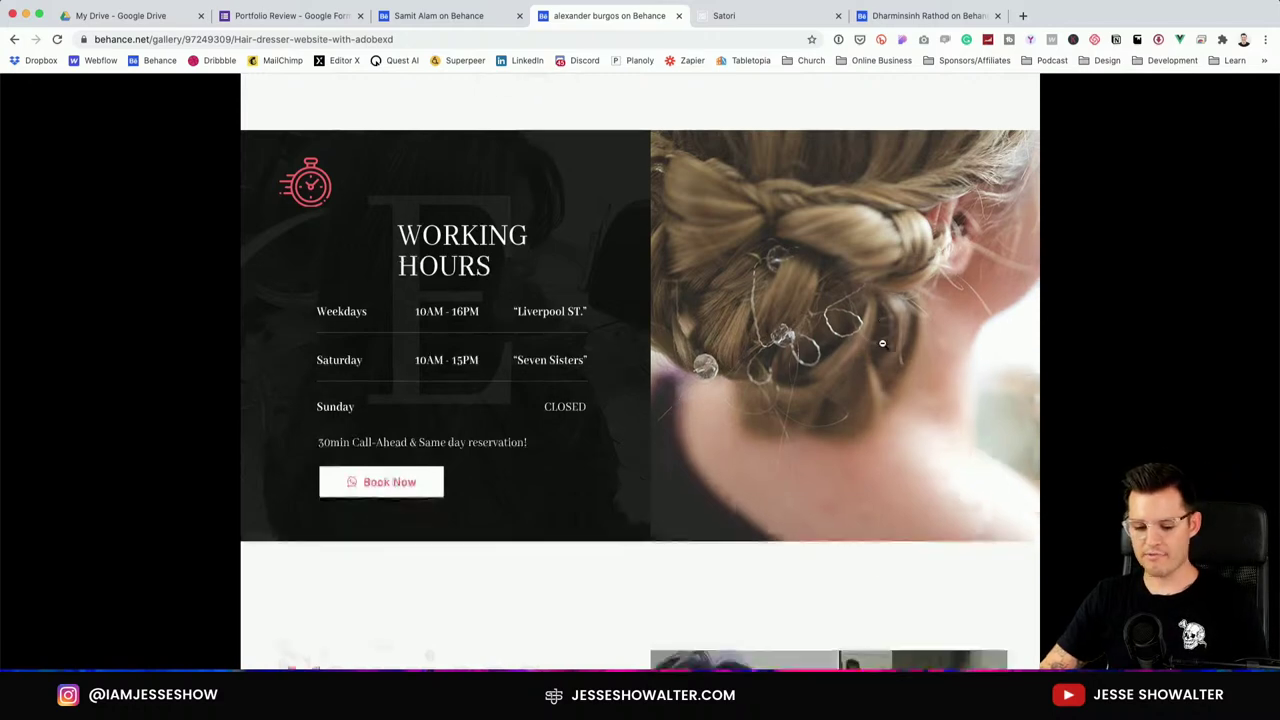
Examine the Our Services and Prices section of the hair dresser mockup, including its before/after photo and four service icons.
scroll(878, 344, down, 1)
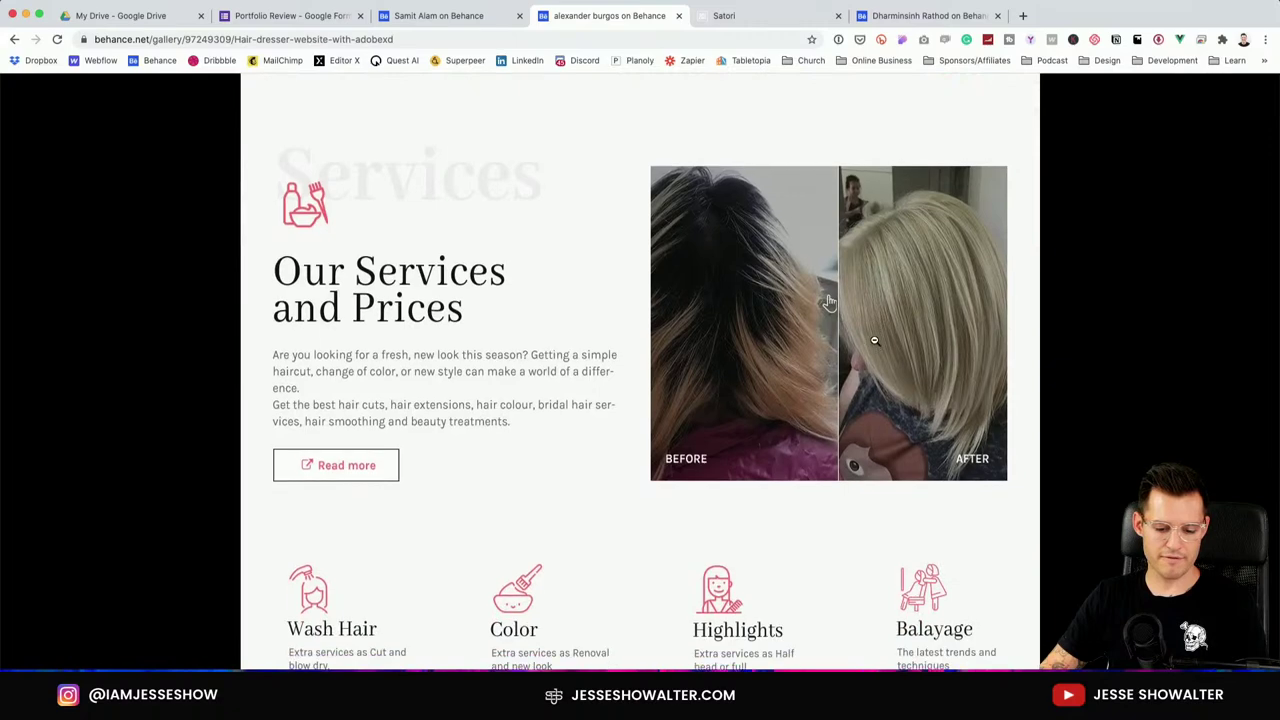
scroll(874, 341, up, 1)
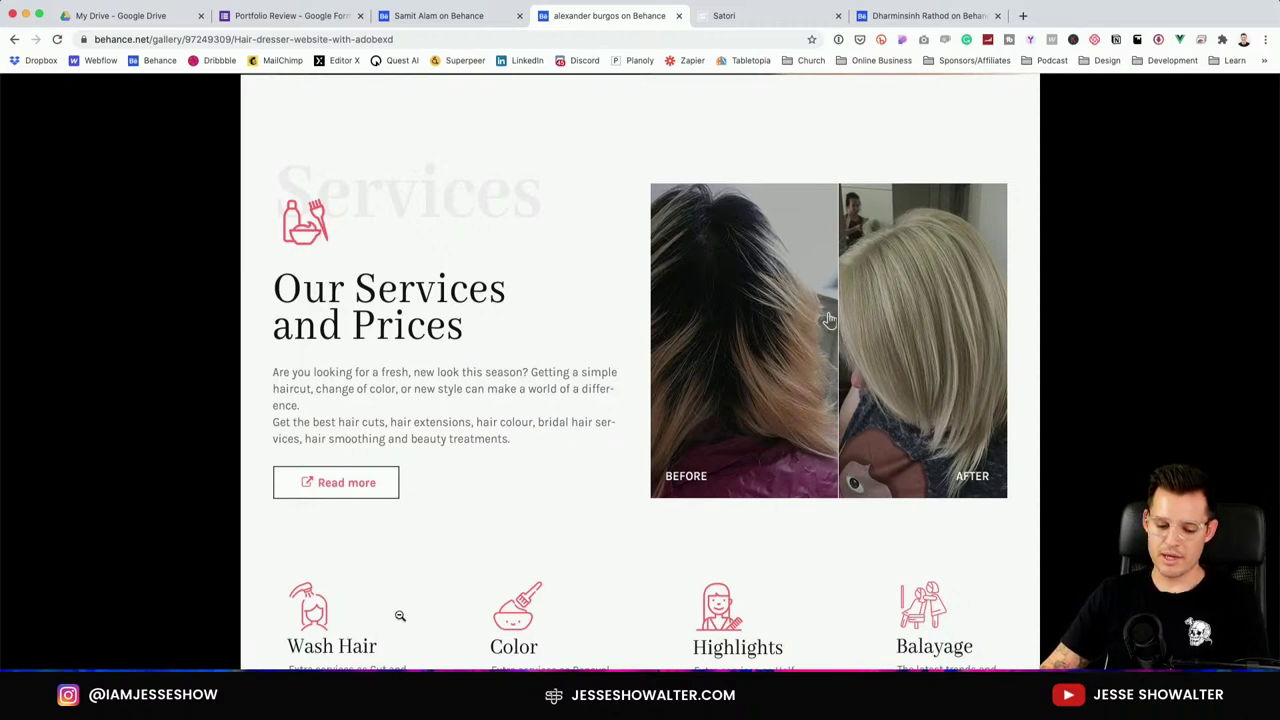
scroll(310, 605, down, 3)
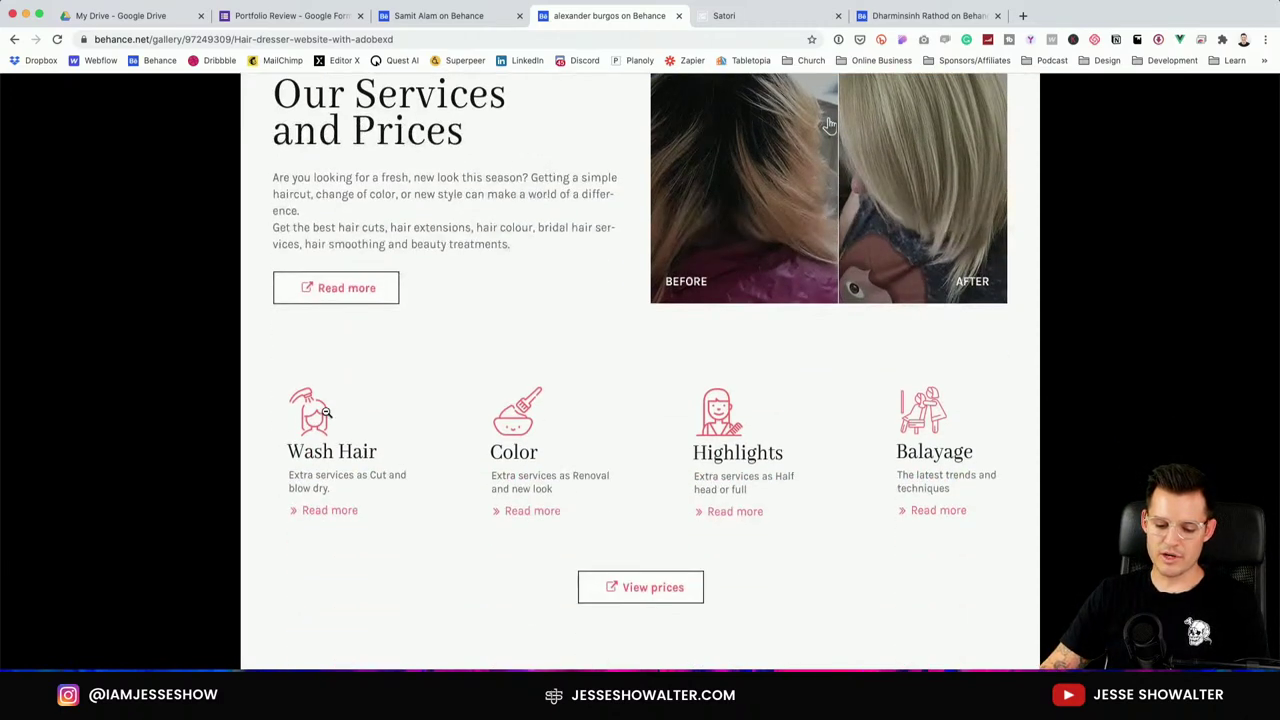
scroll(340, 429, up, 4)
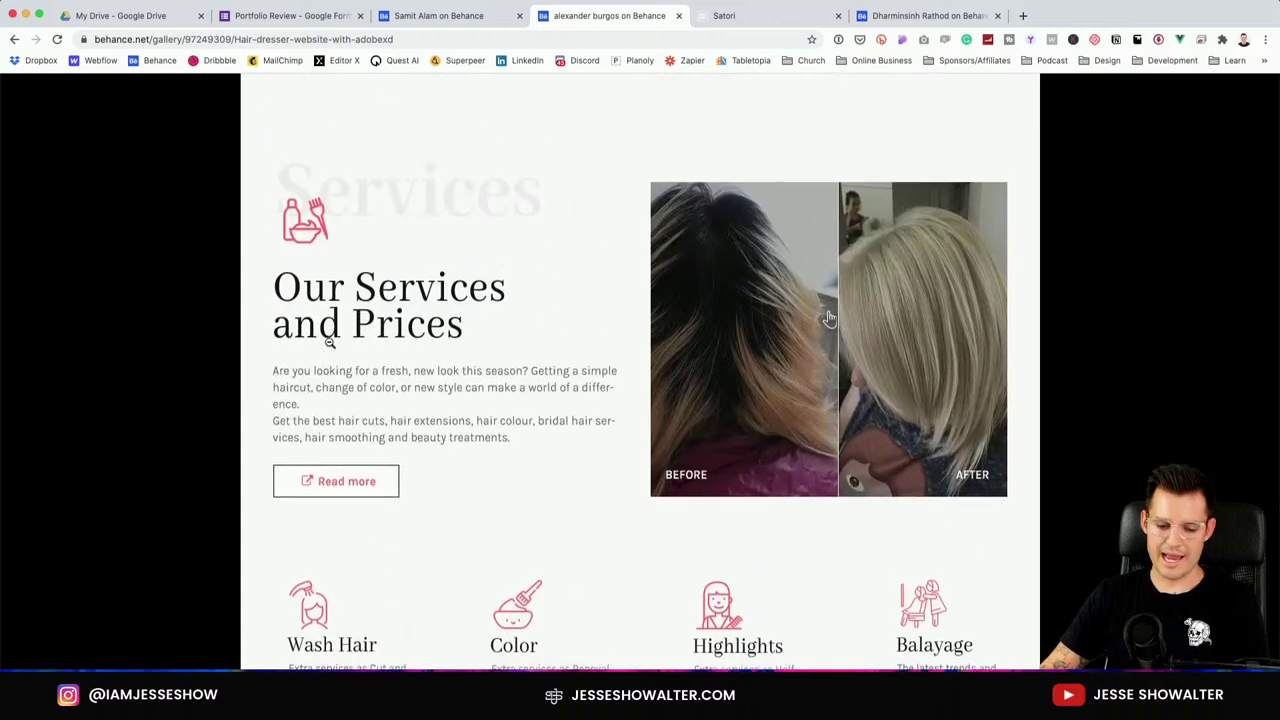
scroll(360, 308, down, 3)
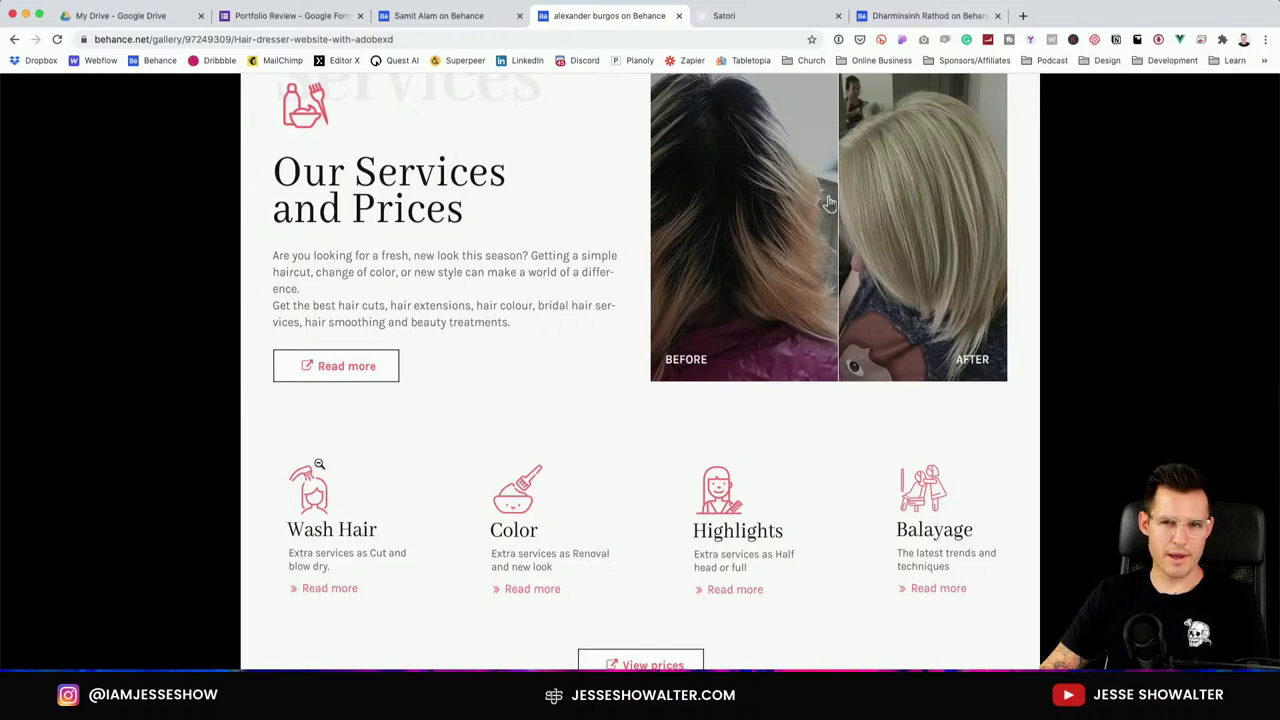
Inspect the rest of the hair dresser mockup: the testimonials, the Balayage price section, and the footer with its newsletter form.
scroll(345, 472, down, 8)
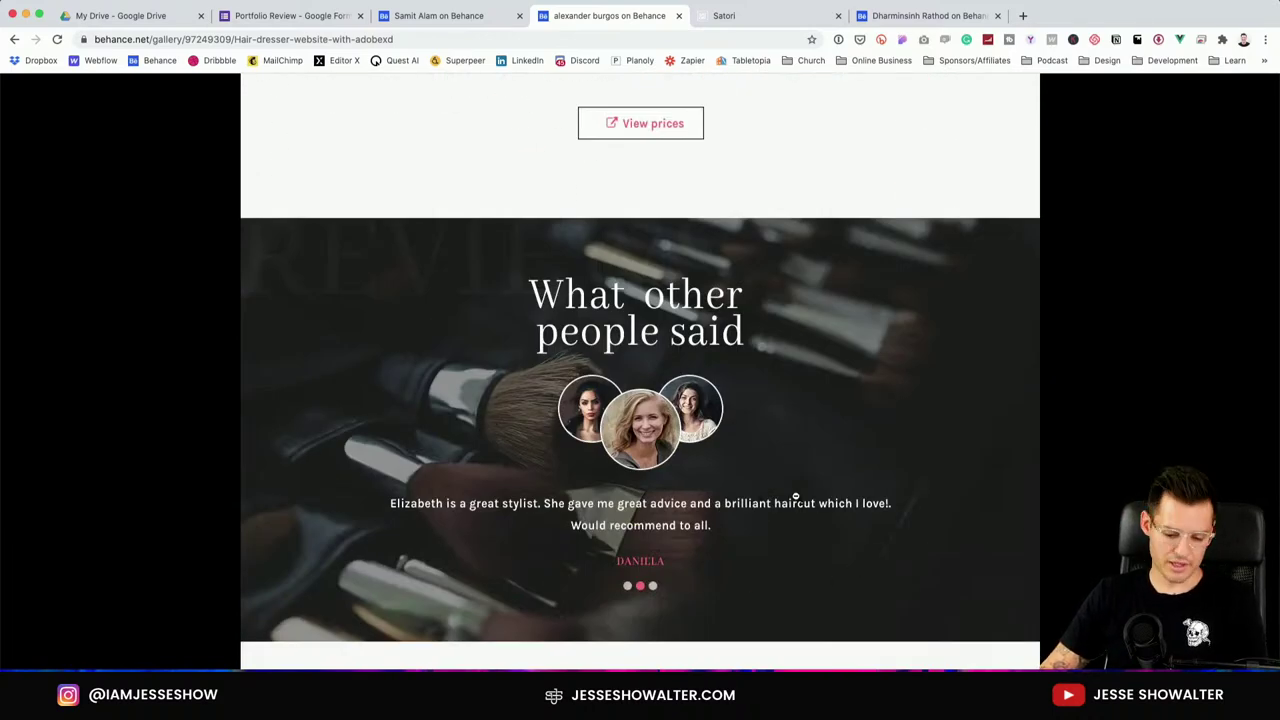
scroll(795, 496, down, 5)
scroll(796, 499, down, 2)
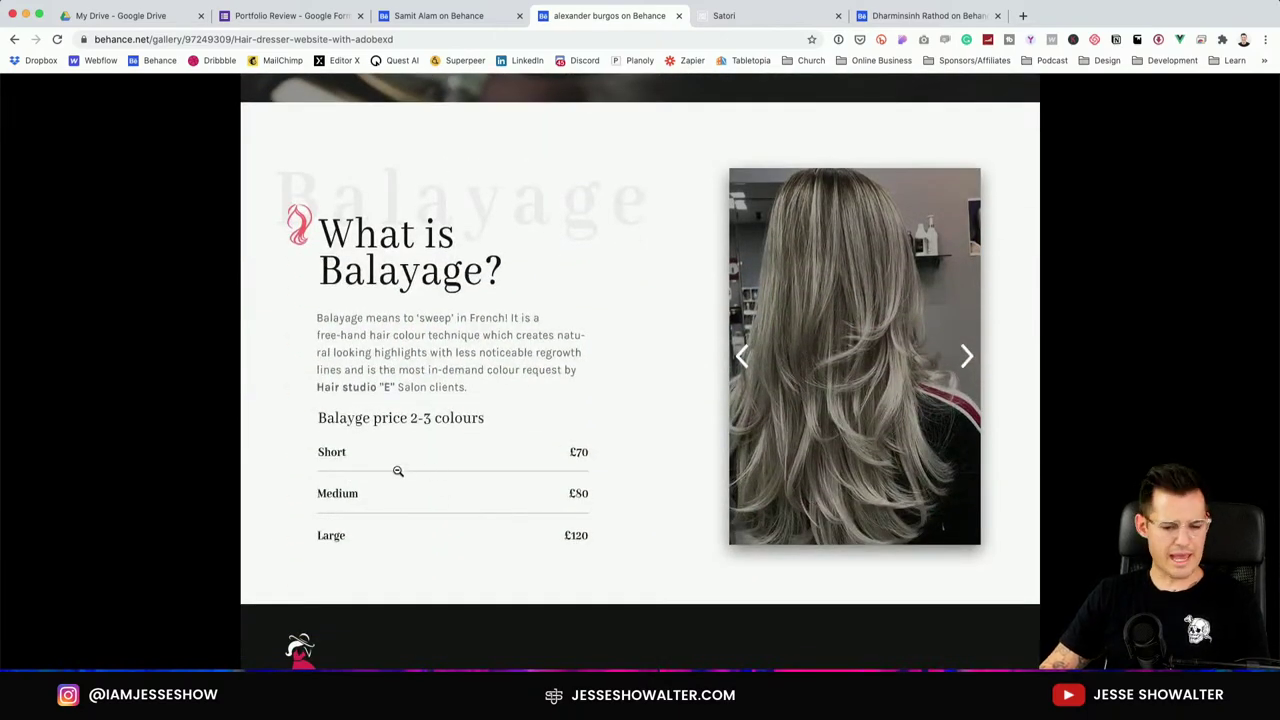
scroll(450, 320, down, 2)
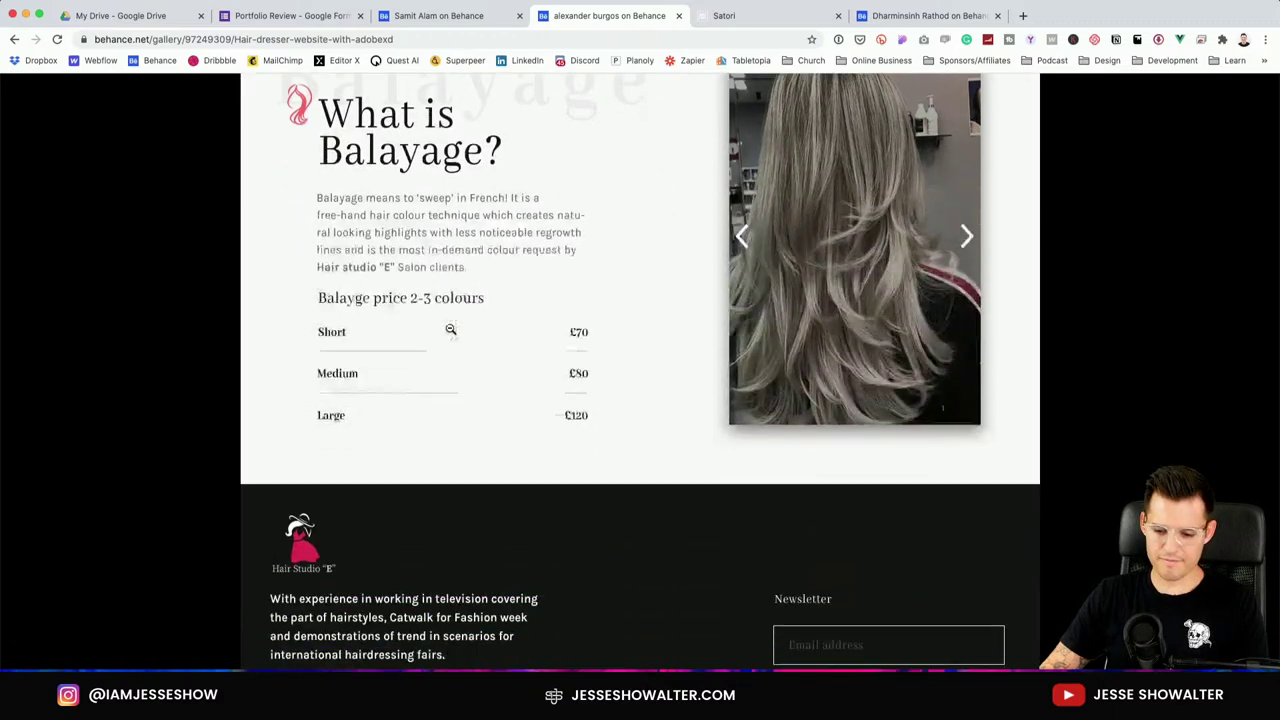
scroll(450, 330, down, 3)
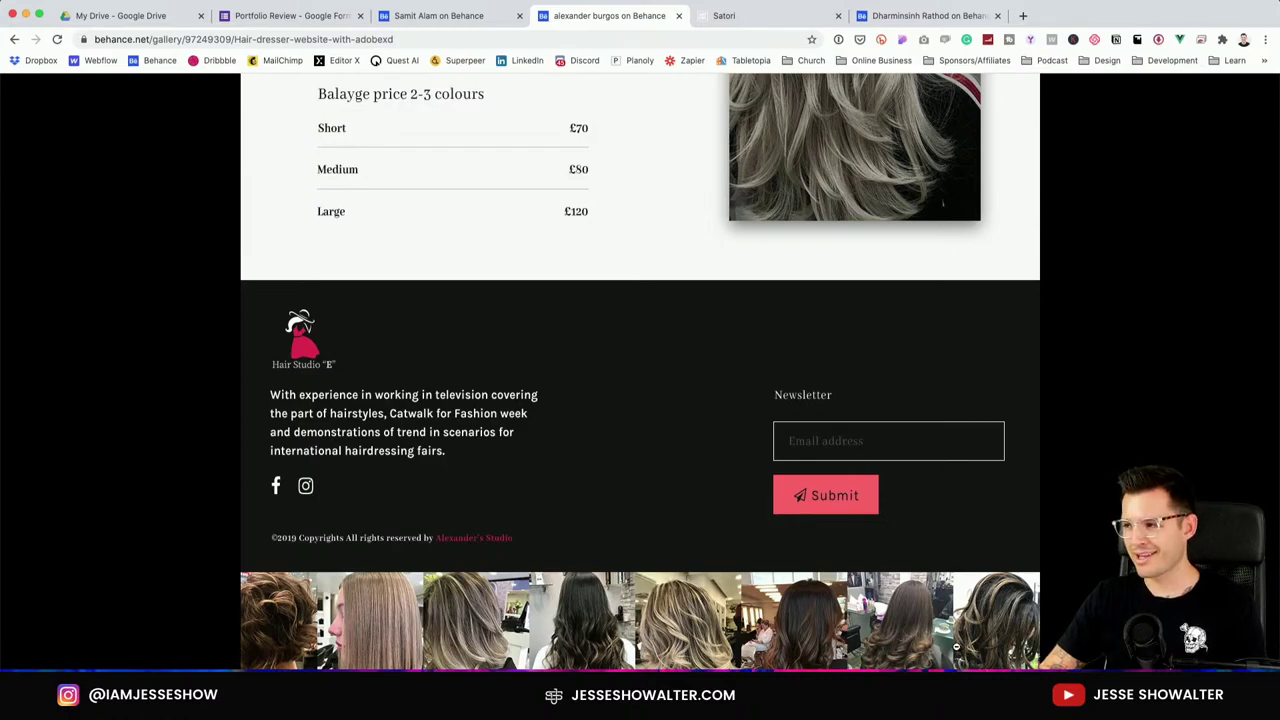
scroll(956, 646, up, 15)
scroll(863, 432, down, 1)
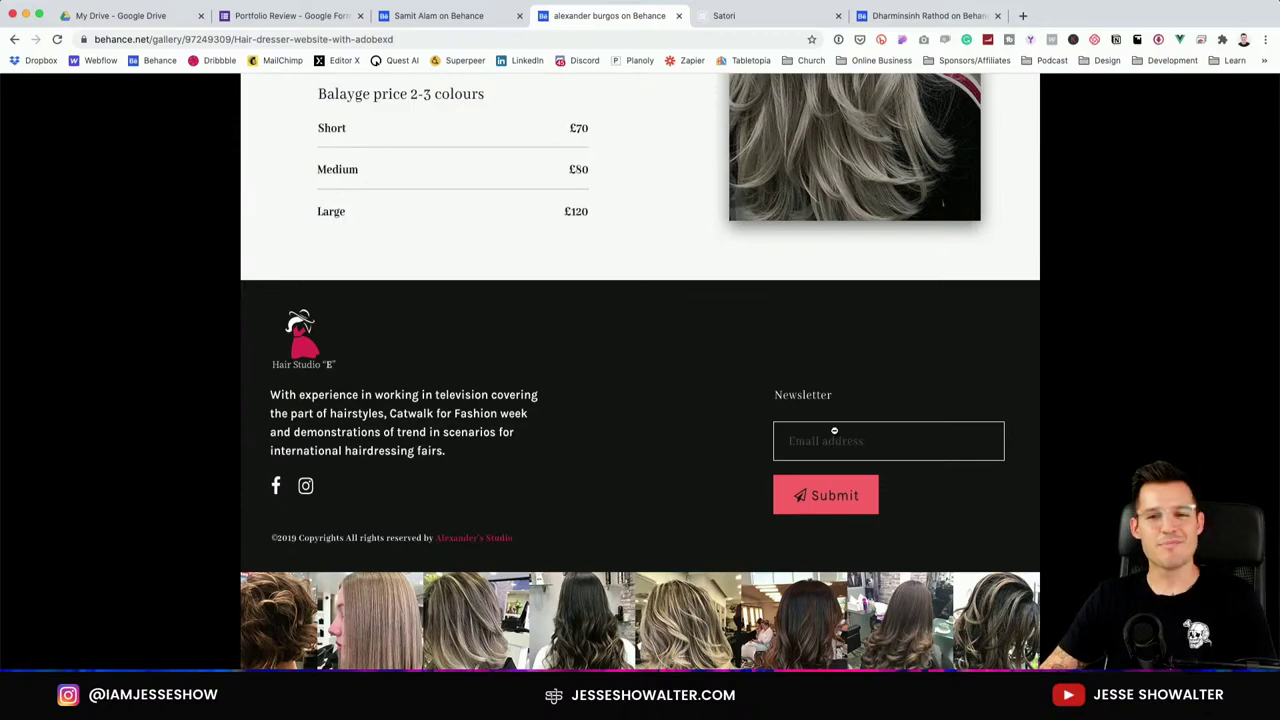
scroll(730, 395, up, 10)
scroll(711, 392, down, 10)
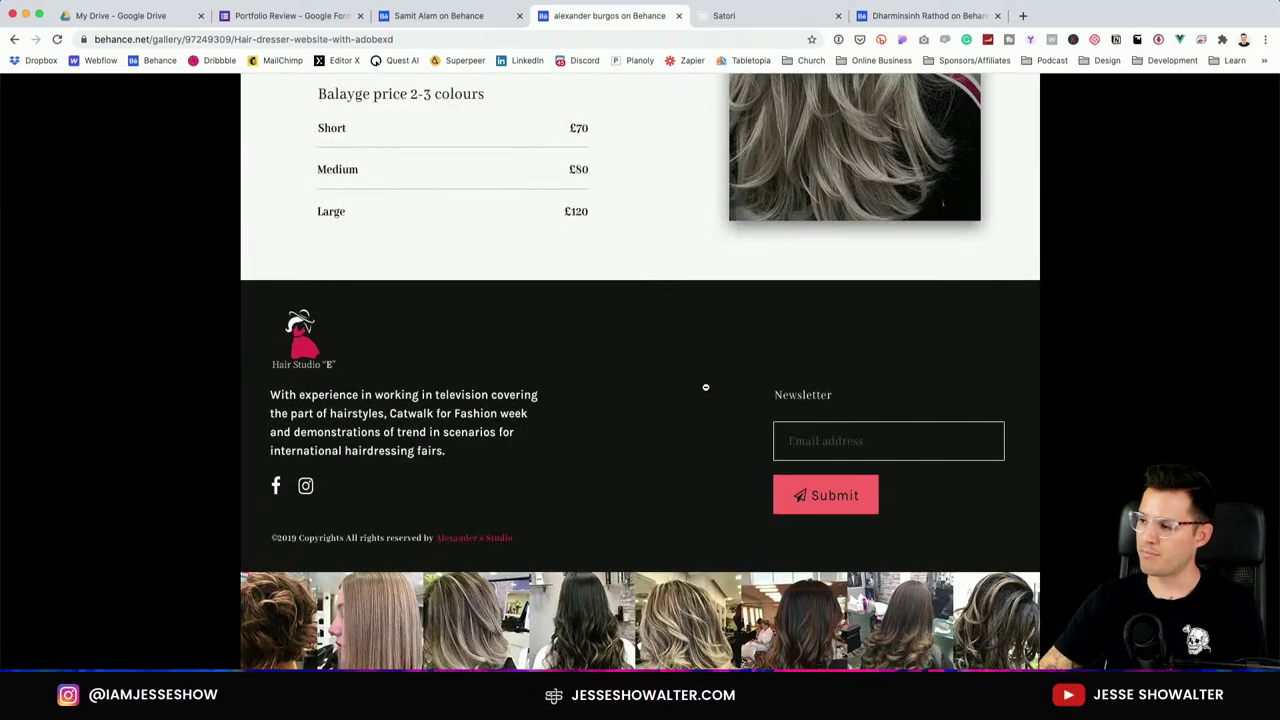
Close the enlarged hair dresser mockup and appreciate the project on Behance.
scroll(692, 368, up, 10)
click(692, 368)
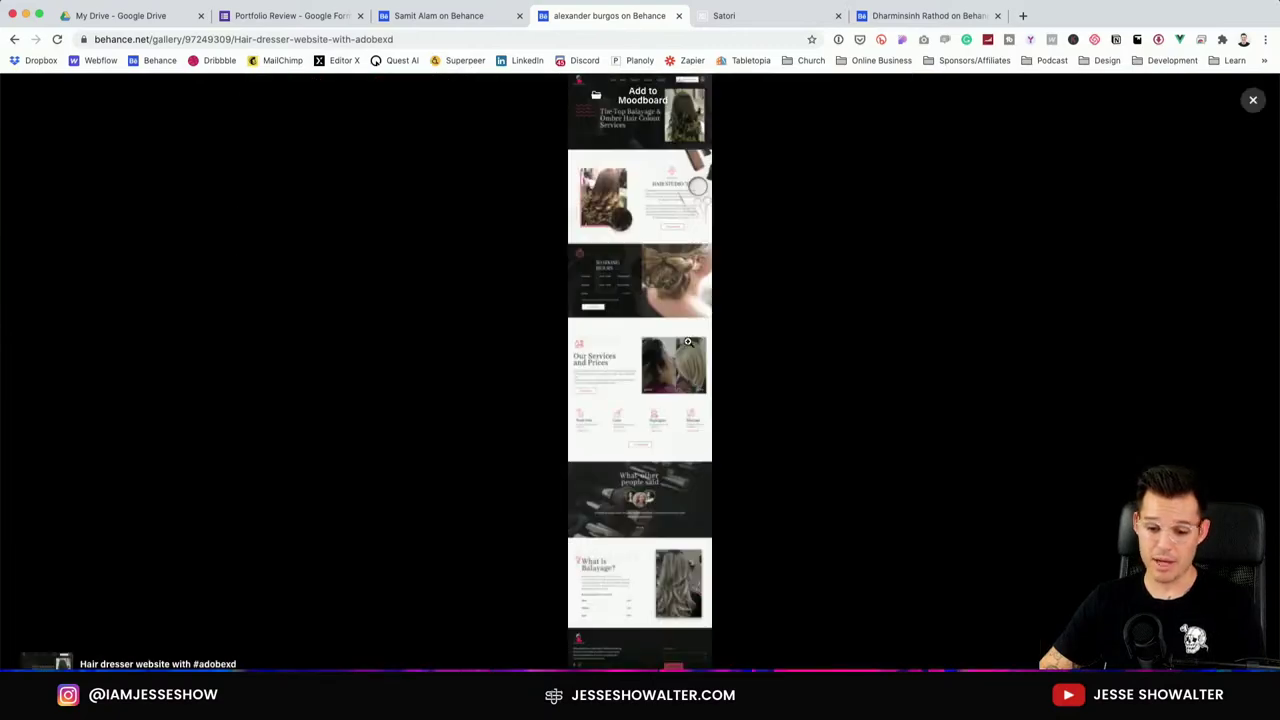
click(1253, 100)
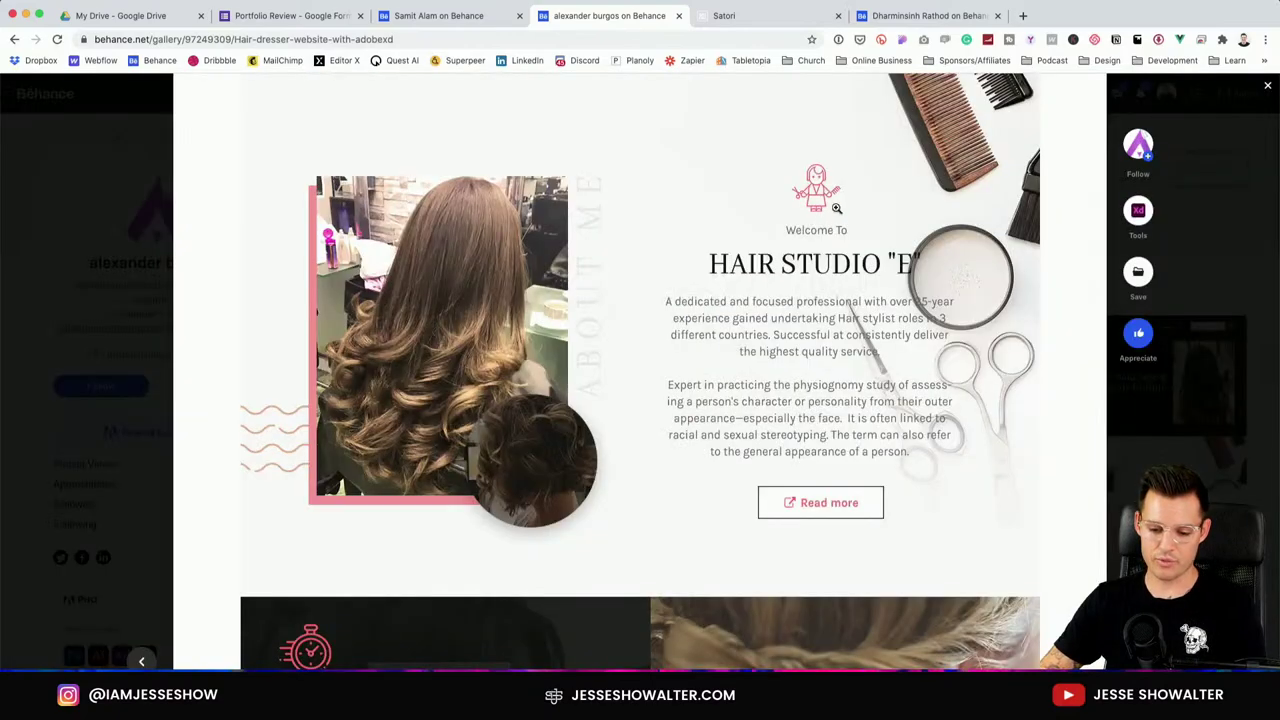
scroll(836, 208, up, 5)
scroll(836, 208, down, 10)
click(1138, 333)
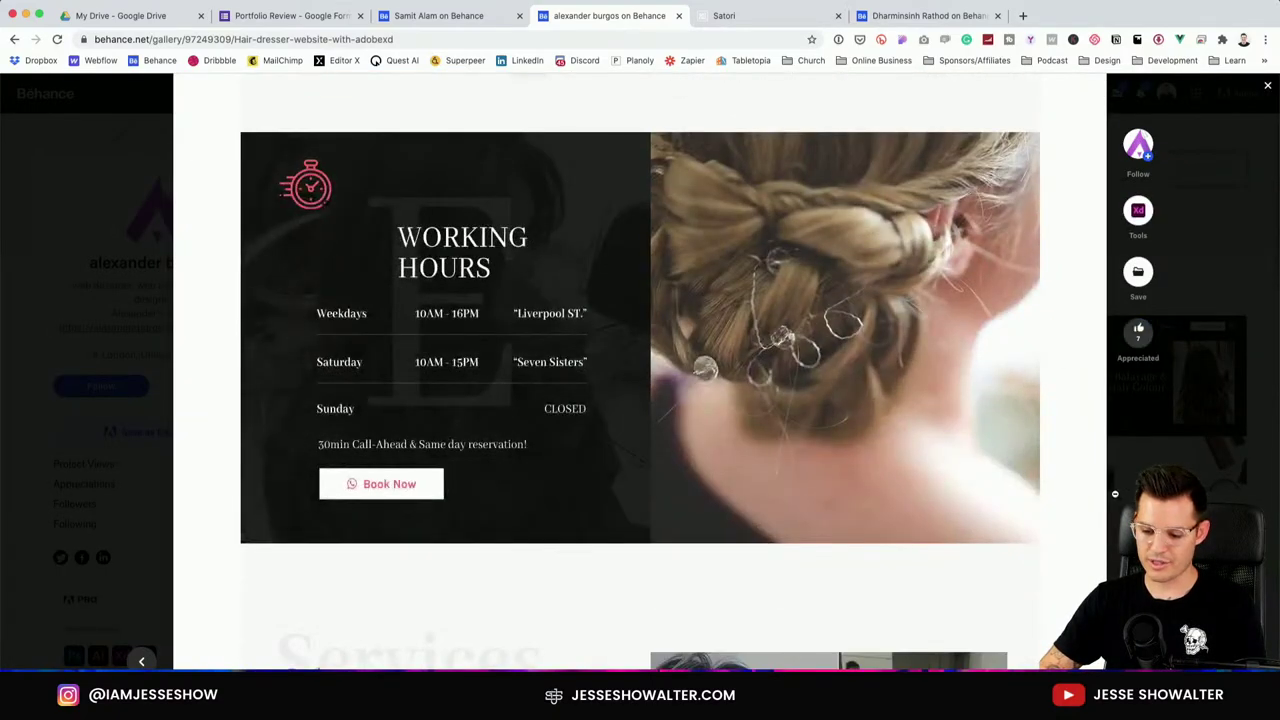
Switch to the Satori portfolio site, look over its landing page, and hide the browser's bookmarks bar.
click(484, 16)
click(420, 410)
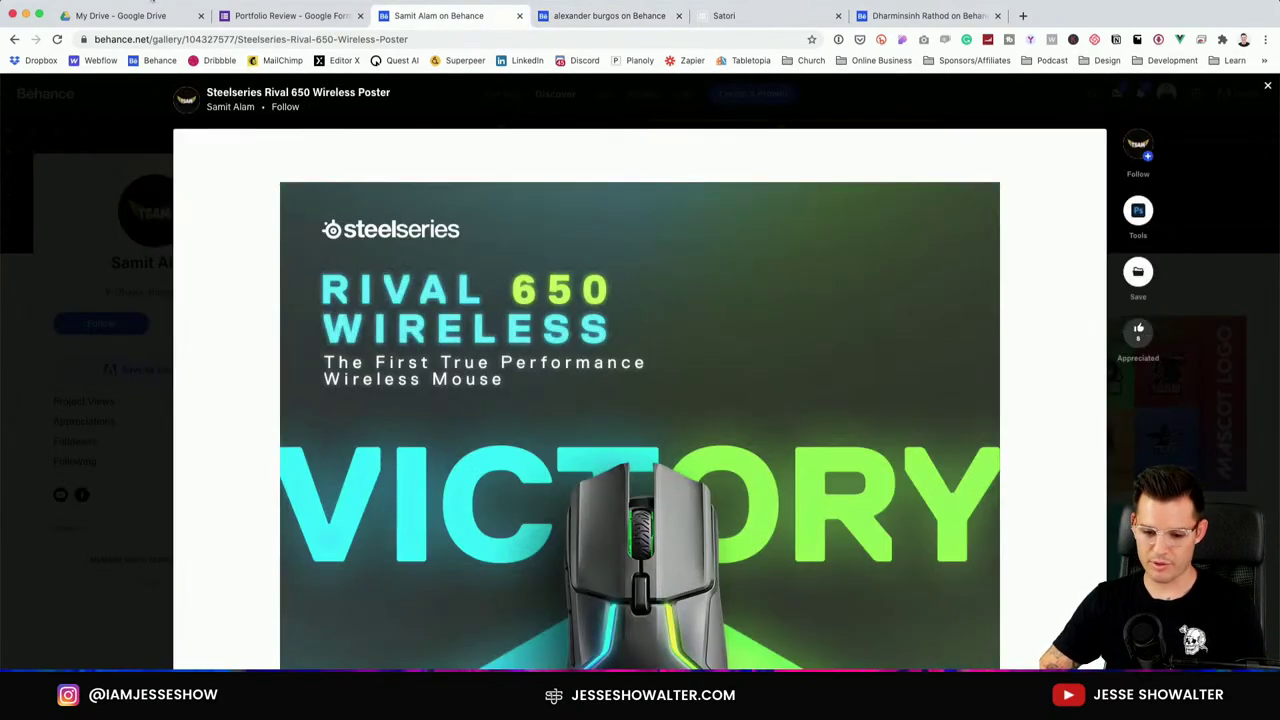
click(770, 18)
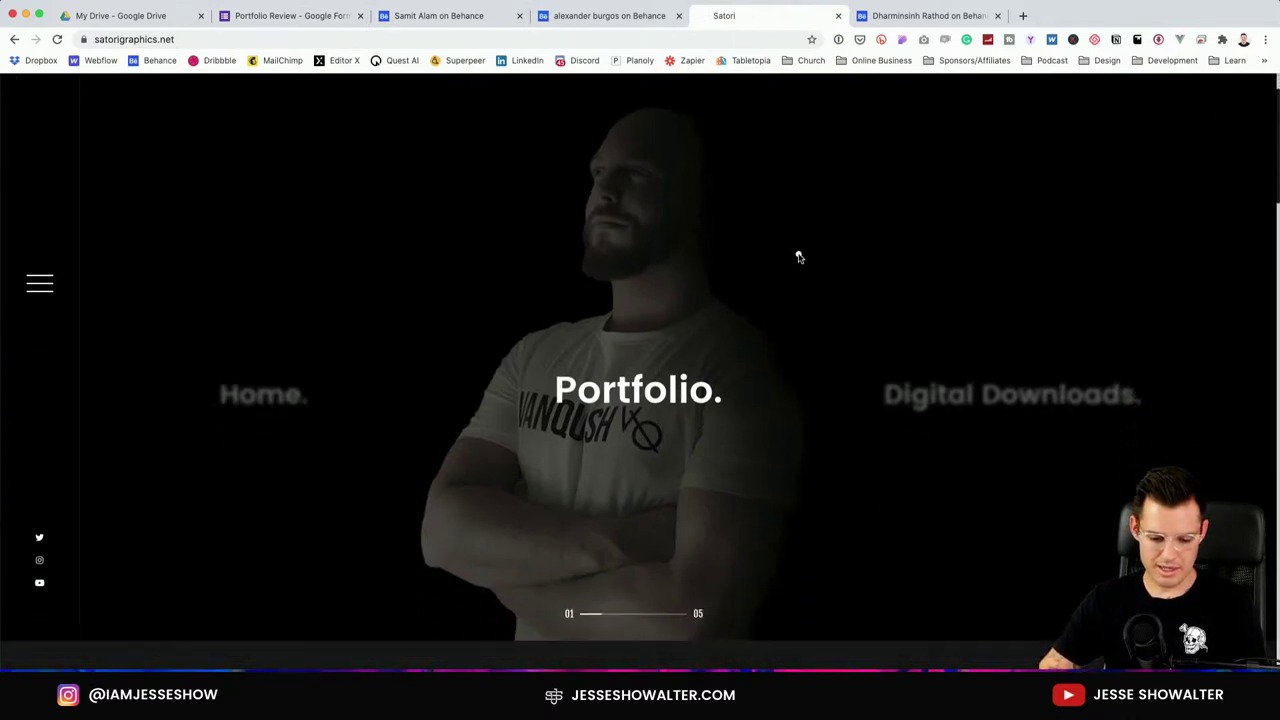
scroll(801, 258, down, 4)
scroll(806, 259, down, 2)
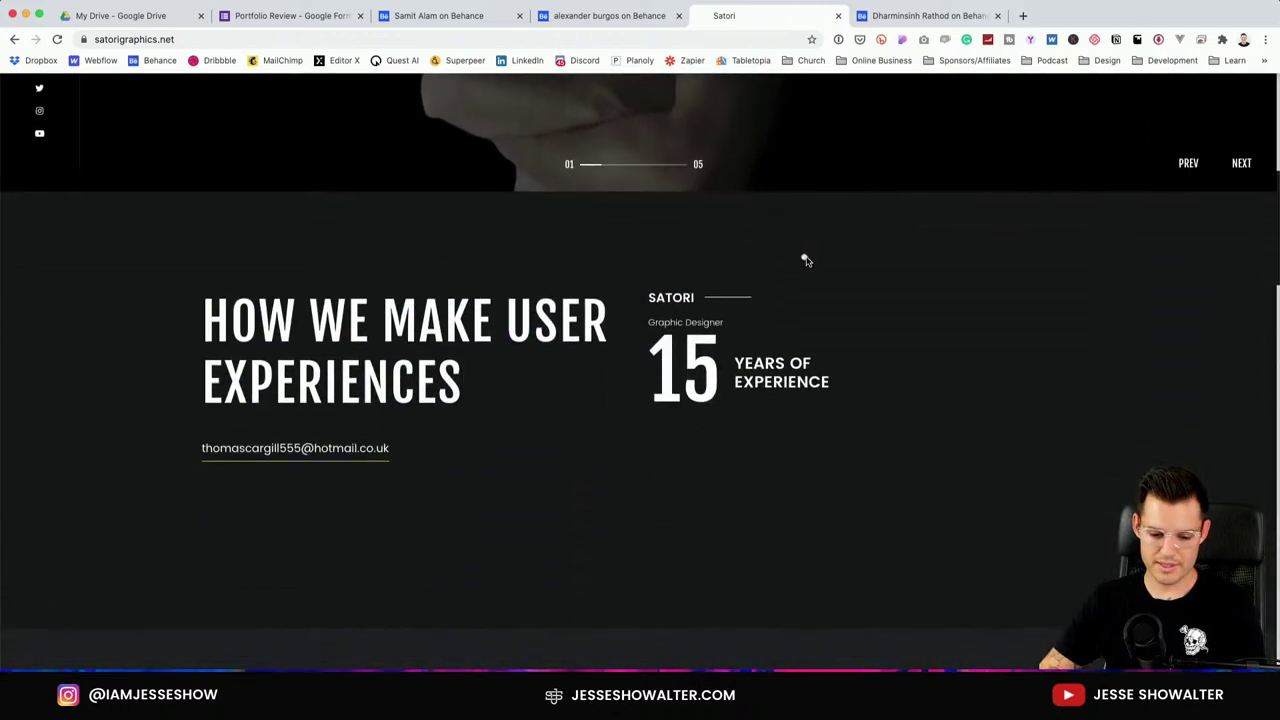
scroll(916, 259, down, 2)
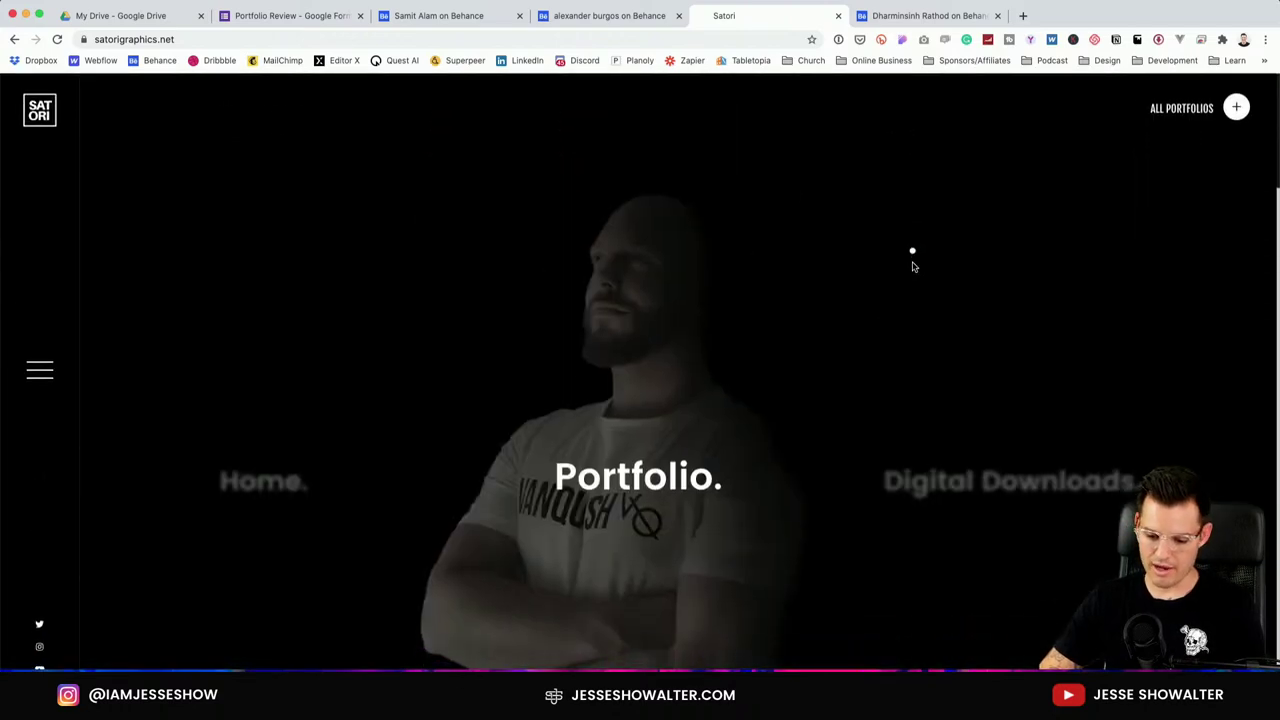
key(super+shift+b)
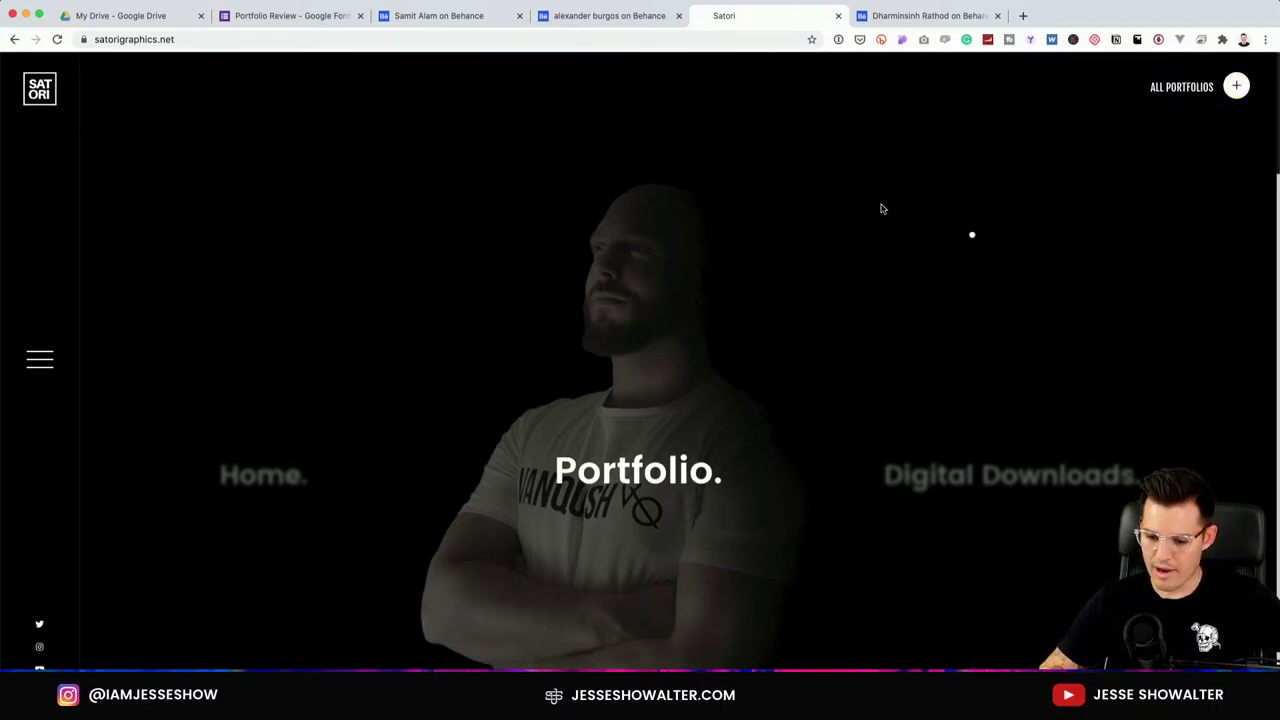
Open the All Portfolios overlay, examine its outlined project titles such as Vespula and Mamaterra, and close it.
click(1237, 88)
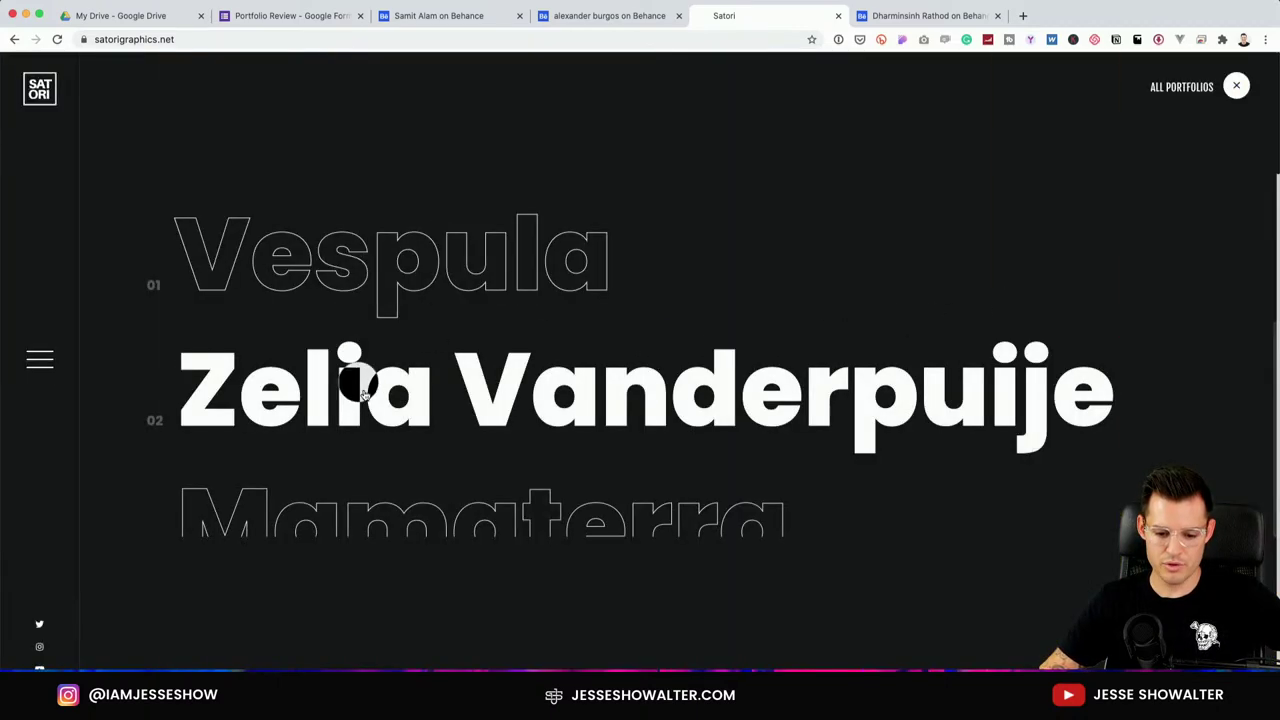
scroll(413, 497, down, 2)
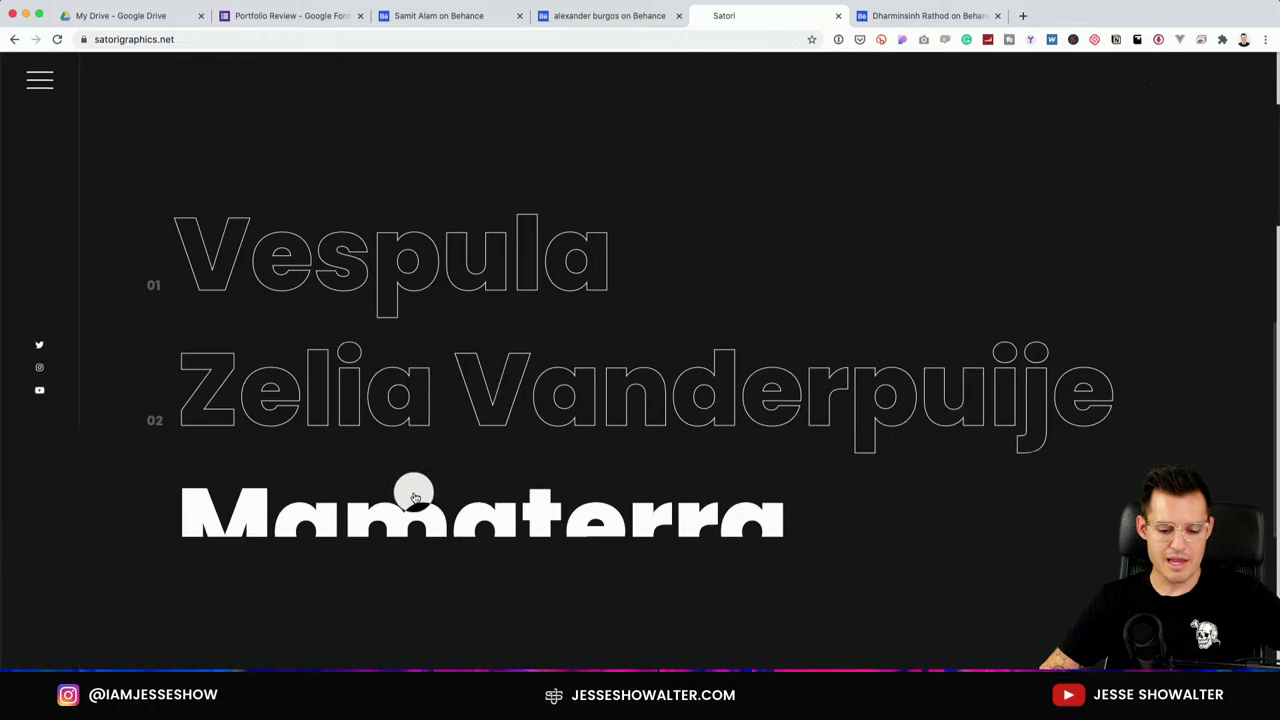
scroll(413, 497, up, 2)
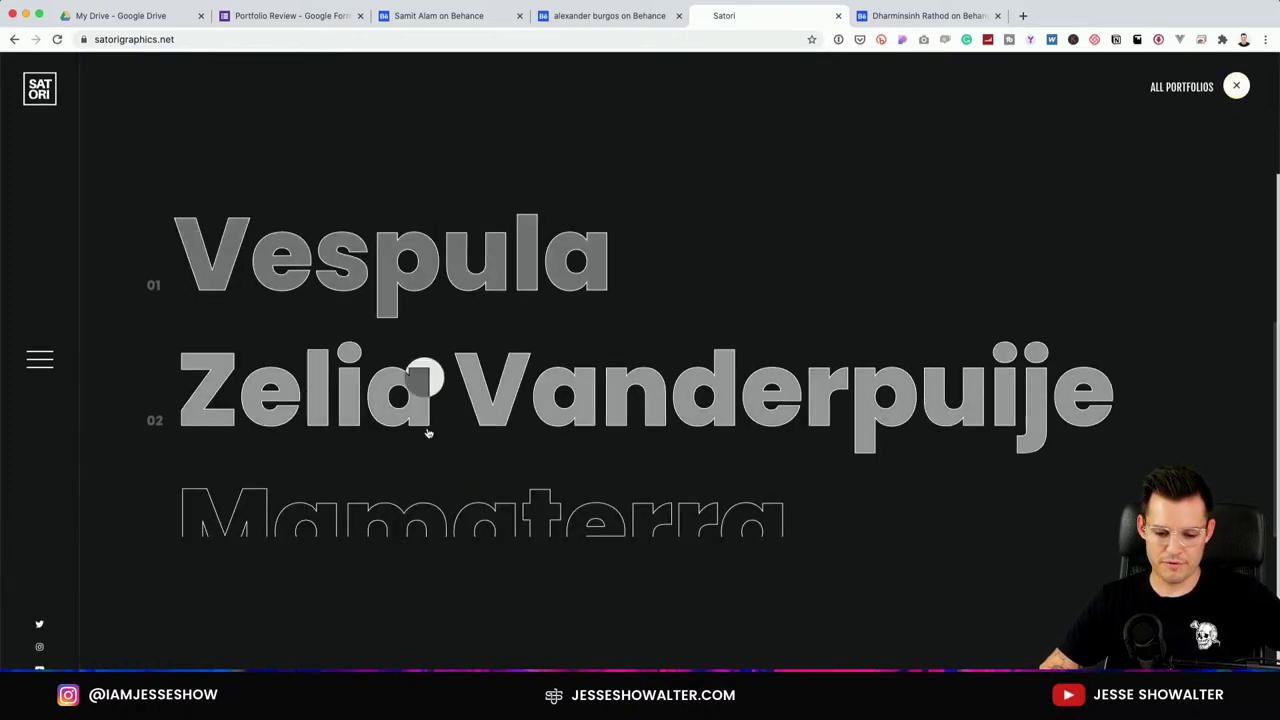
click(1237, 82)
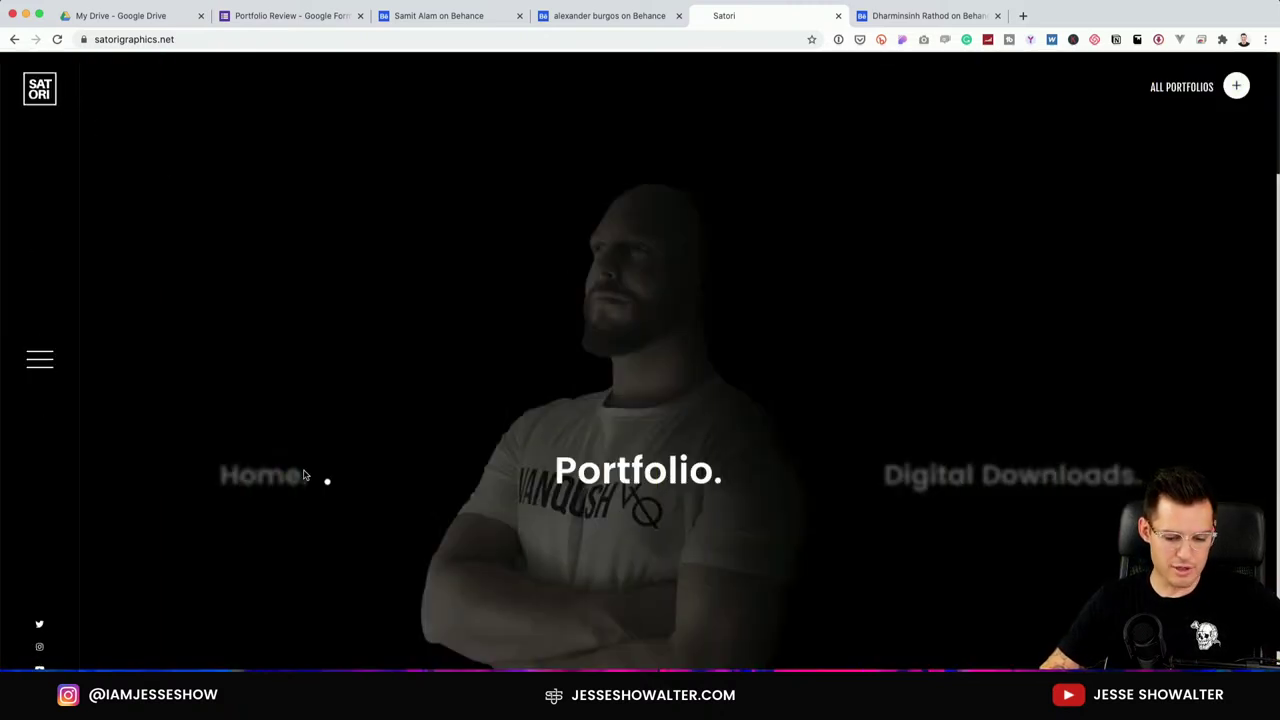
Cycle the landing page carousel through Digital Downloads and About, and return it to Portfolio.
click(930, 482)
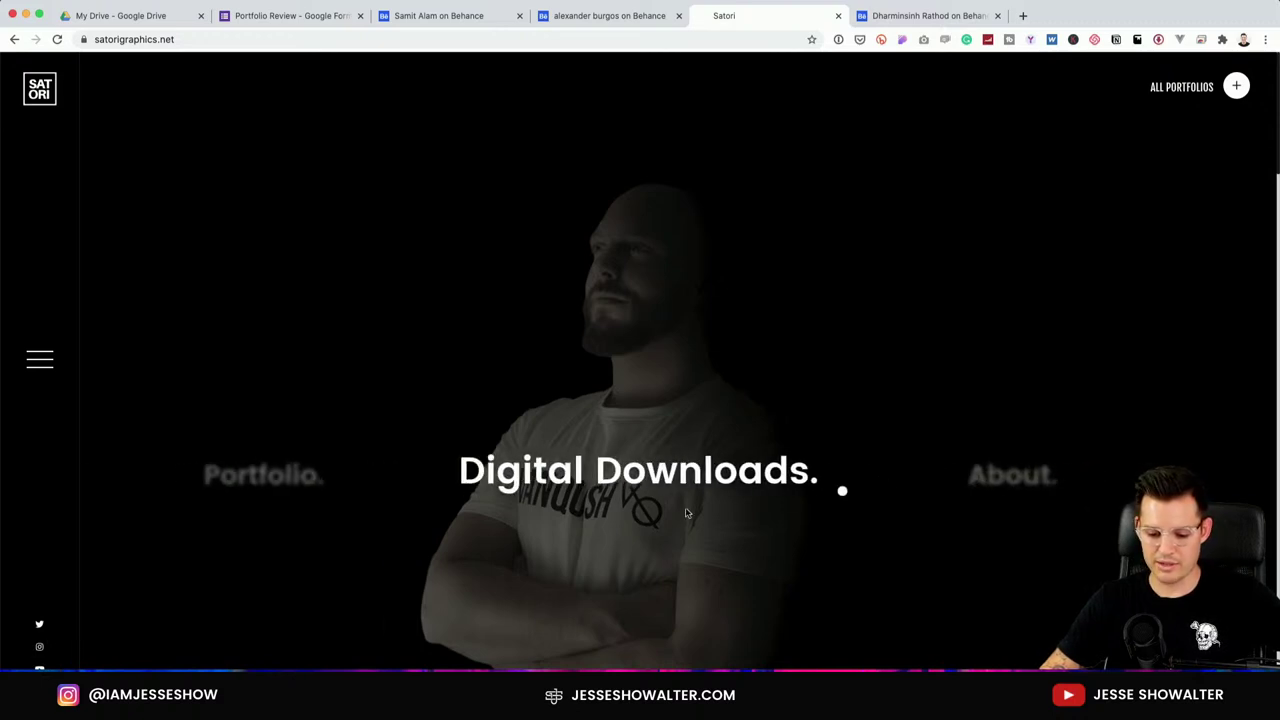
drag(929, 491, 1006, 483)
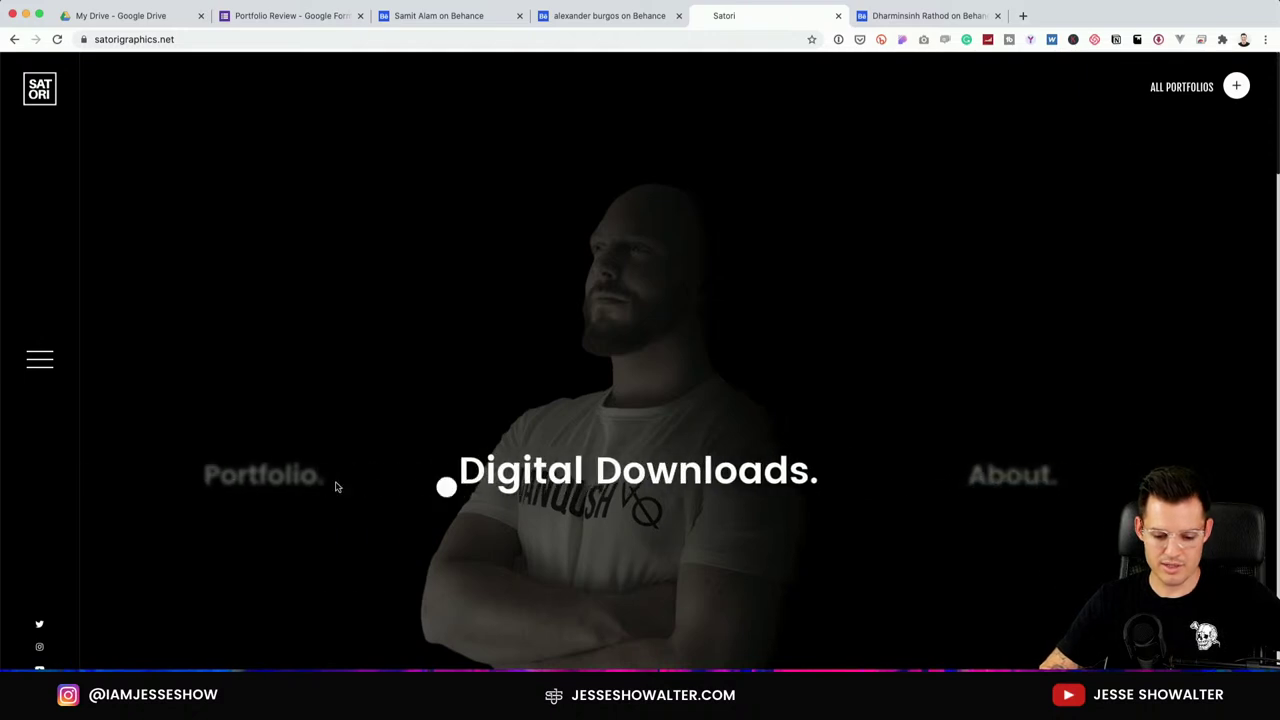
click(262, 484)
click(300, 486)
drag(346, 509, 955, 493)
click(260, 488)
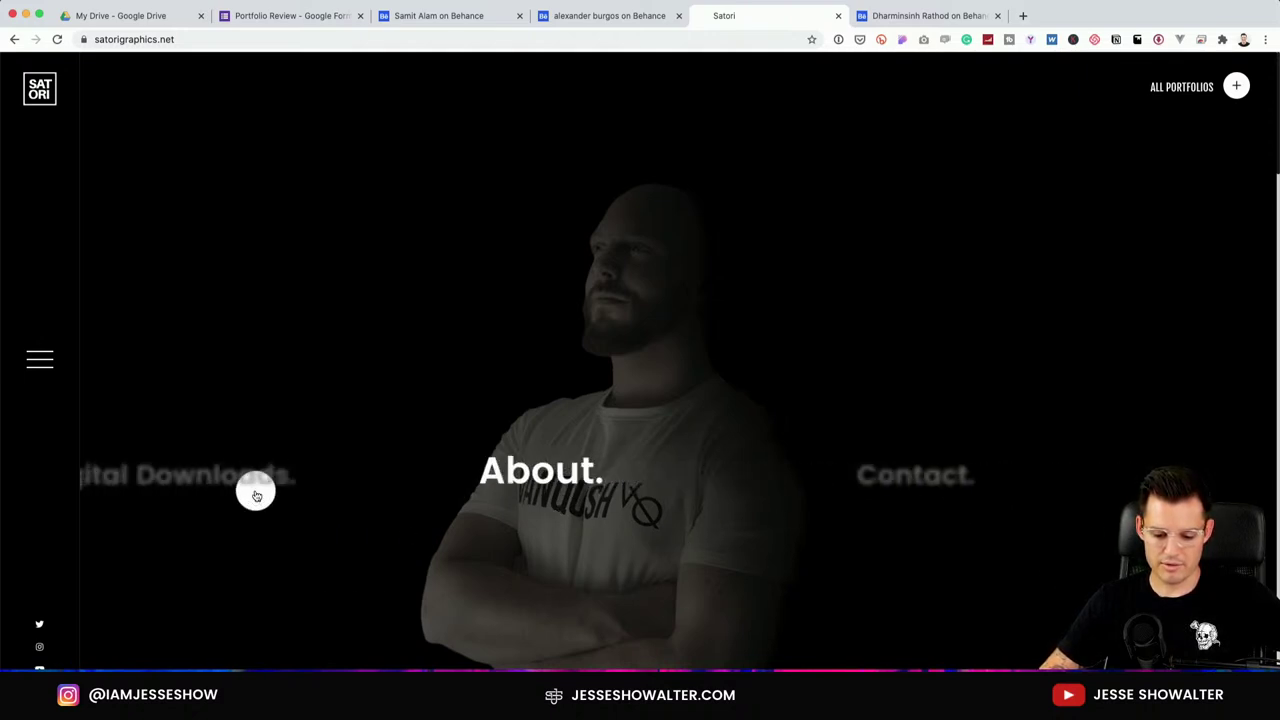
click(254, 489)
click(251, 480)
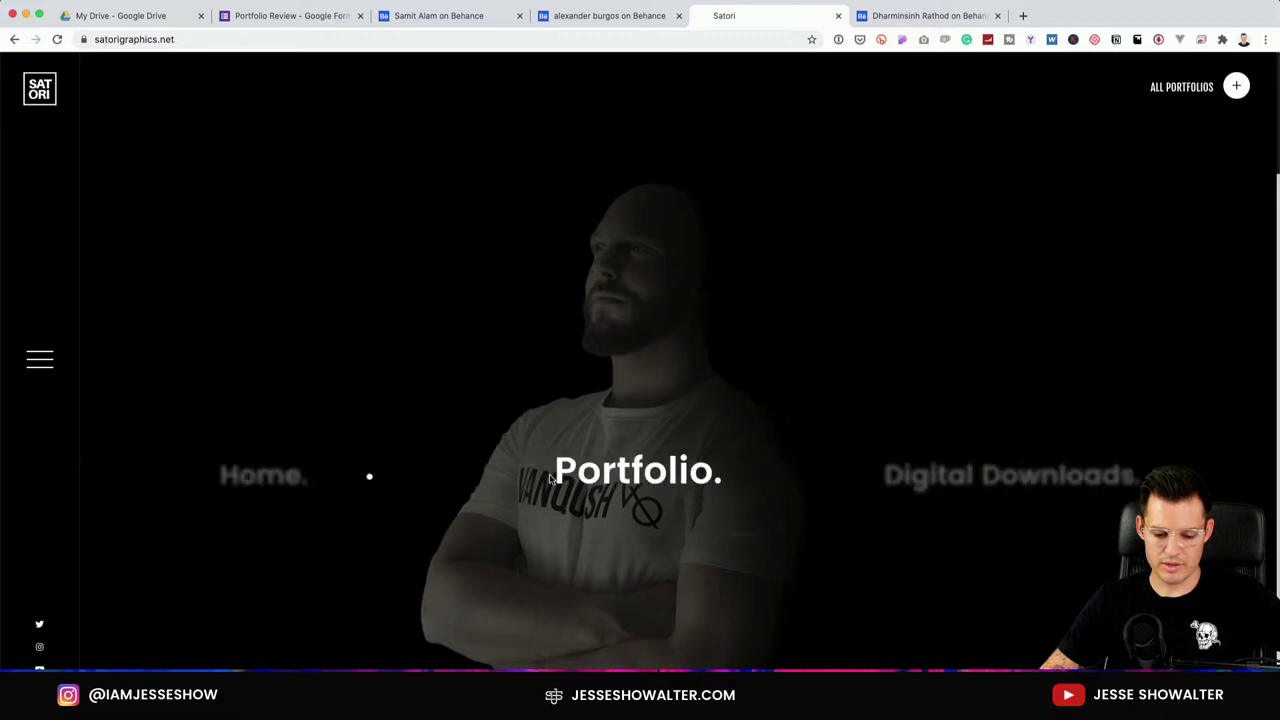
Open the site's Portfolio page and examine its welcome header and stacked logo project banners.
click(613, 477)
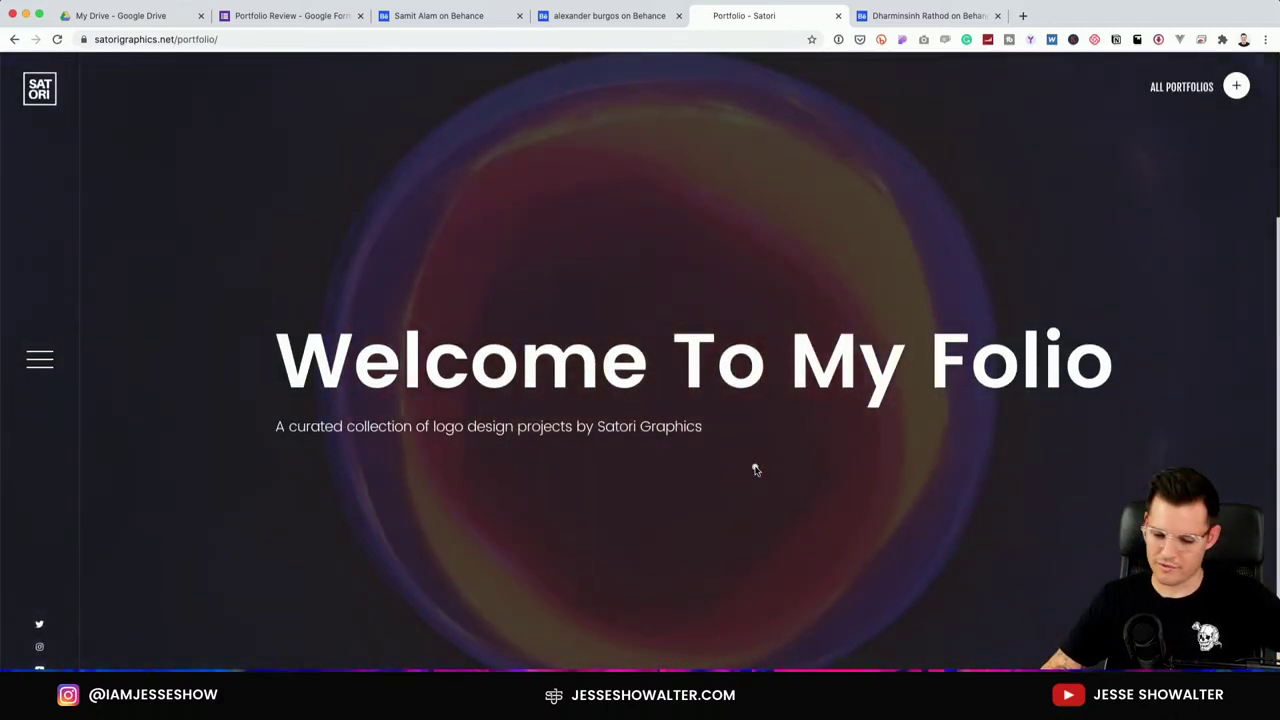
scroll(735, 390, down, 5)
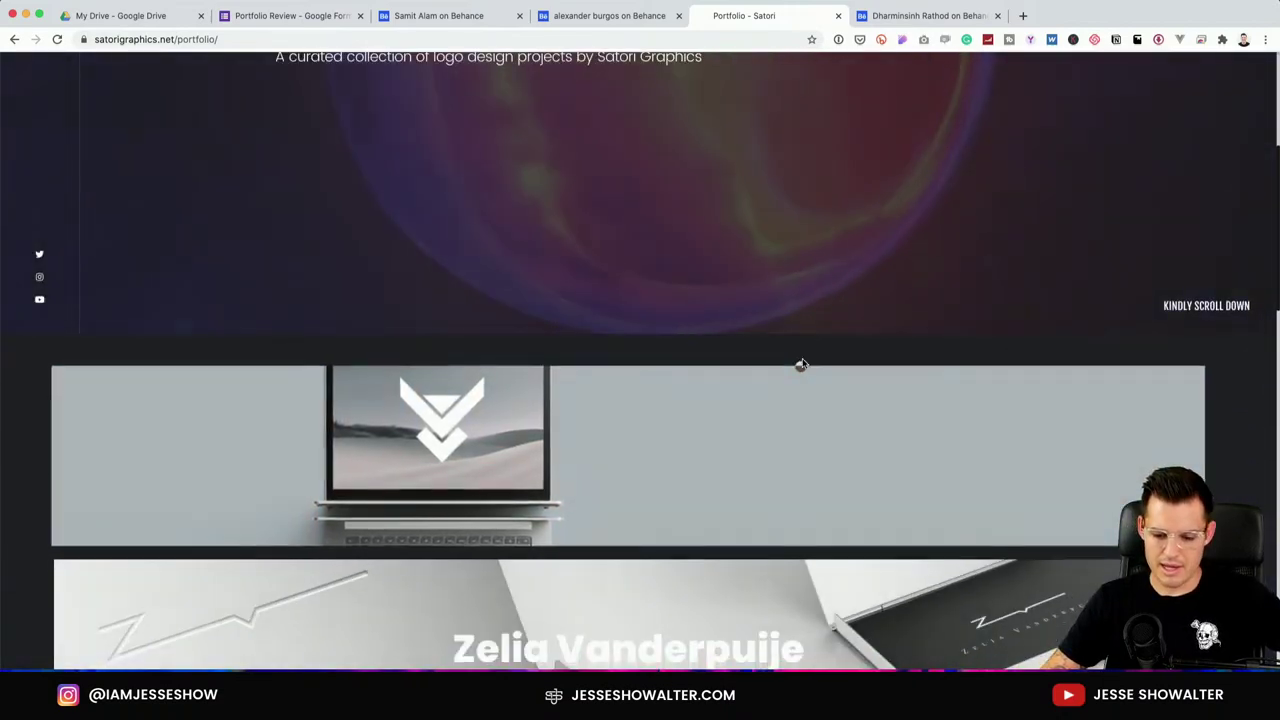
scroll(790, 354, up, 5)
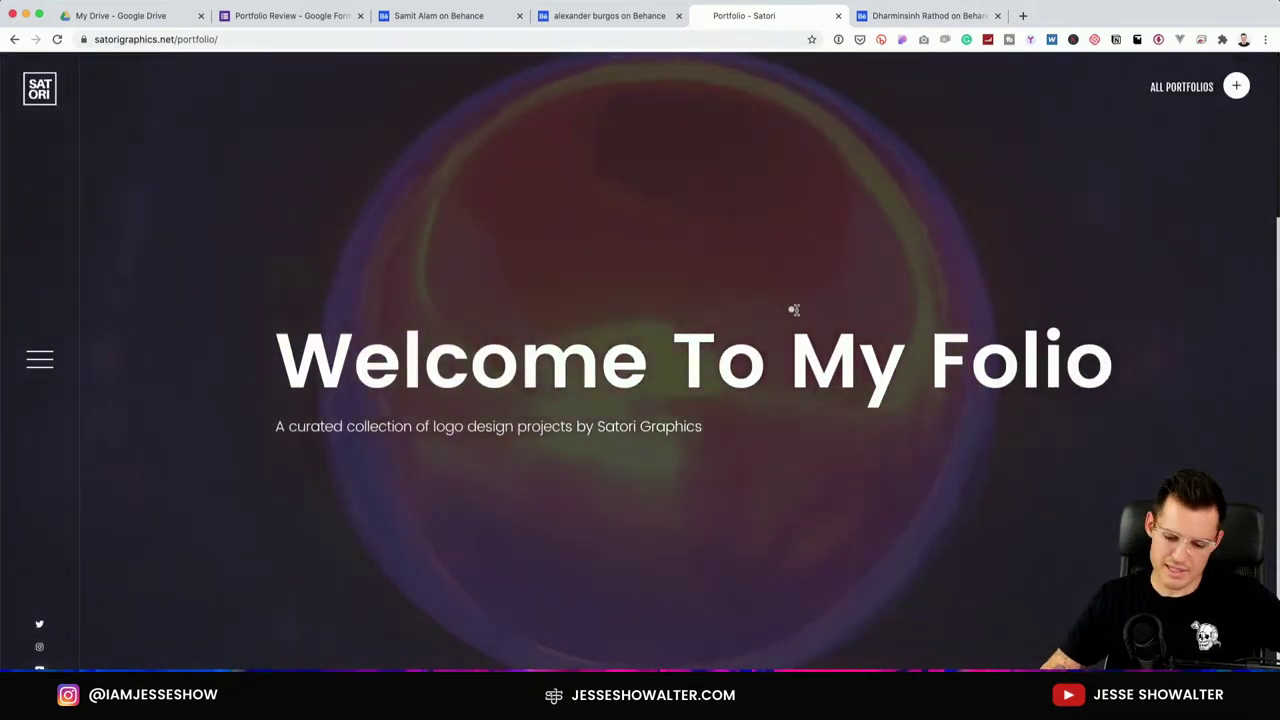
scroll(794, 310, down, 5)
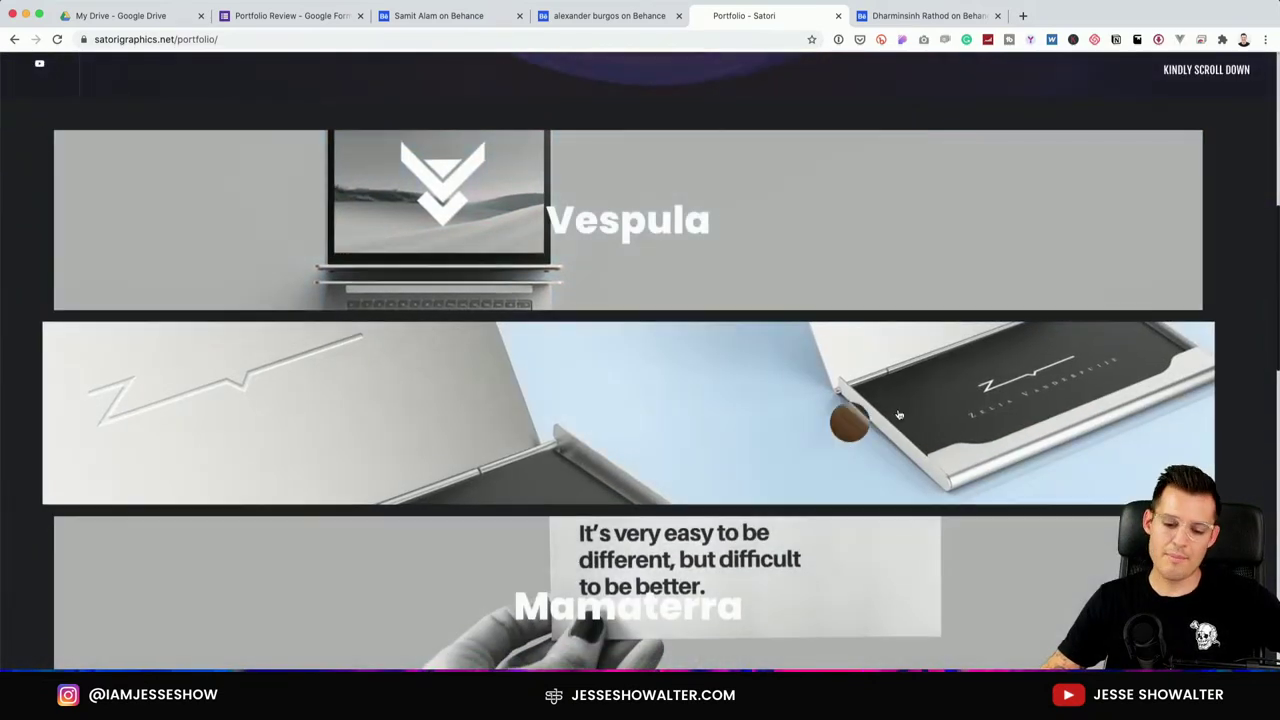
scroll(1230, 420, down, 3)
scroll(1232, 418, up, 2)
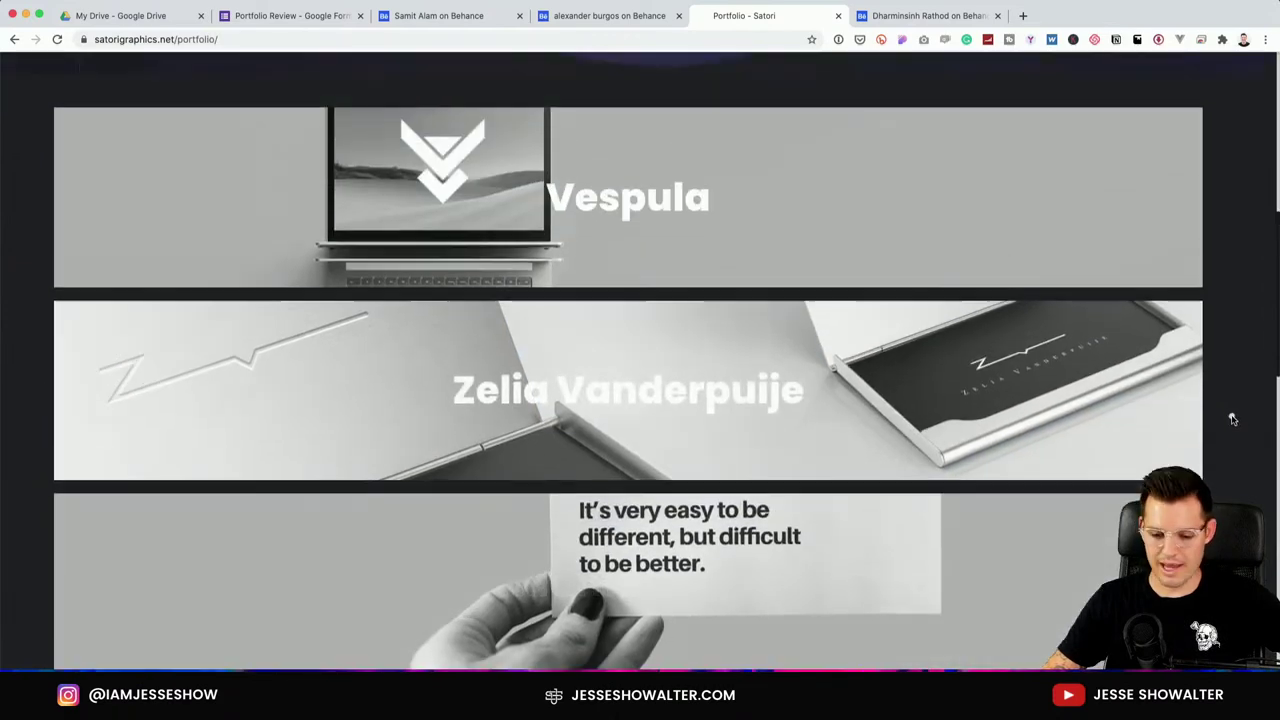
Open the Vespula project and examine its logo mark, project description, badge version and laptop mockup, returning to the opening logo.
click(589, 201)
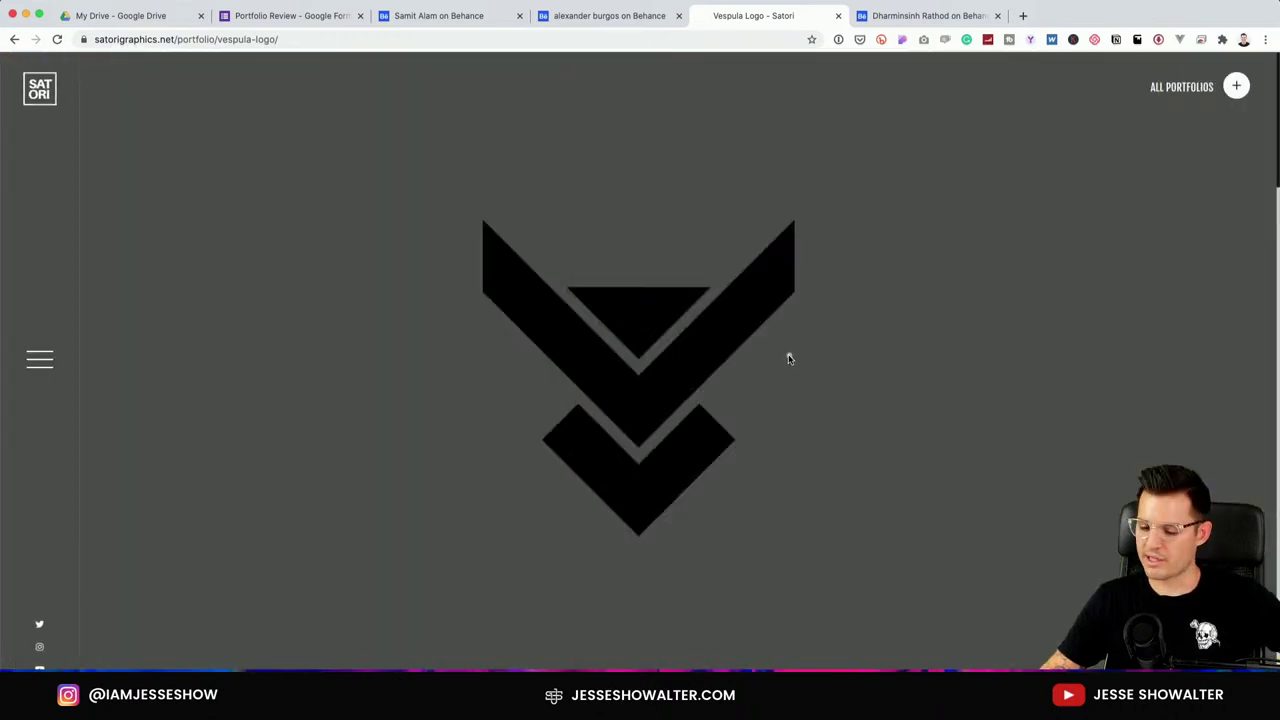
scroll(789, 359, down, 5)
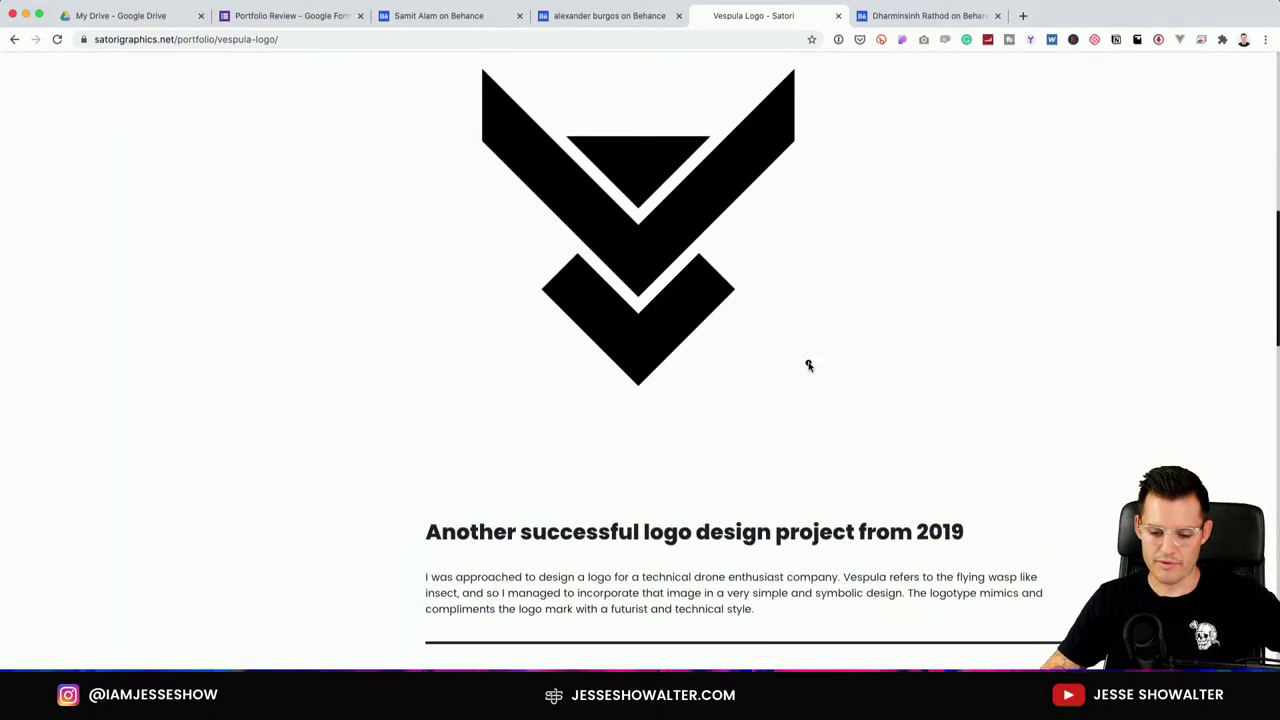
scroll(808, 365, down, 10)
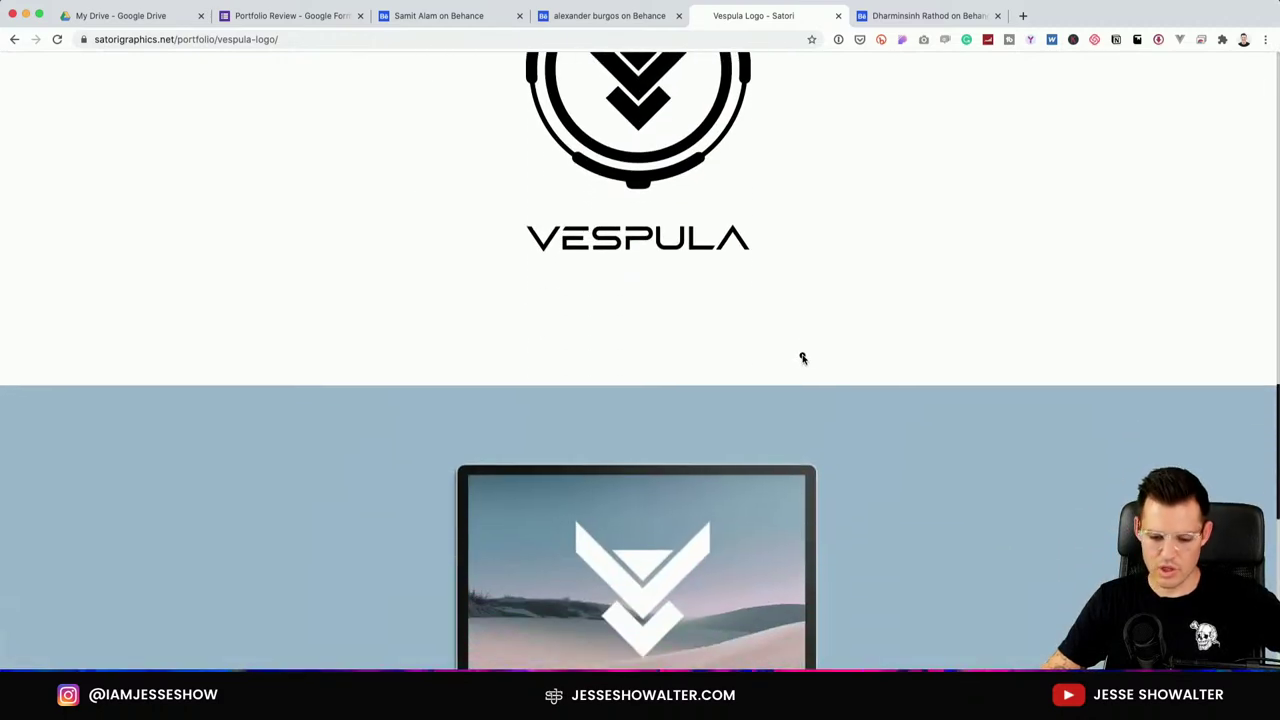
scroll(803, 358, down, 10)
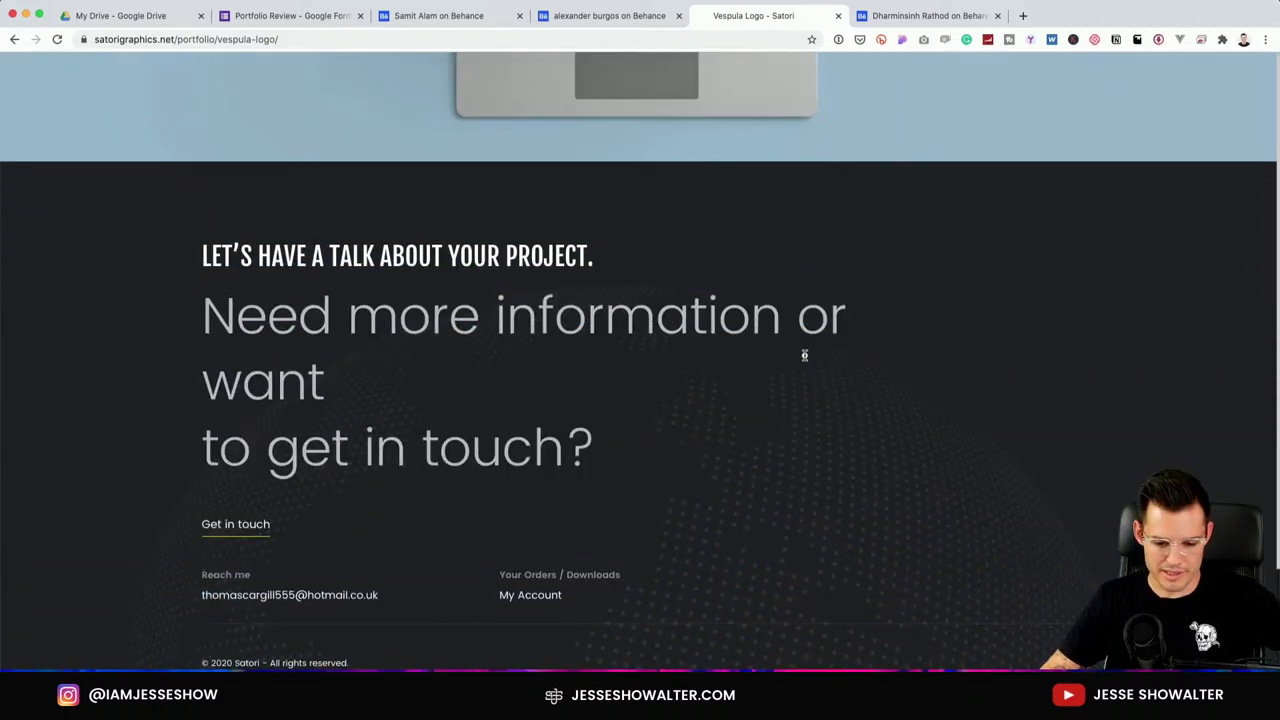
scroll(804, 356, up, 20)
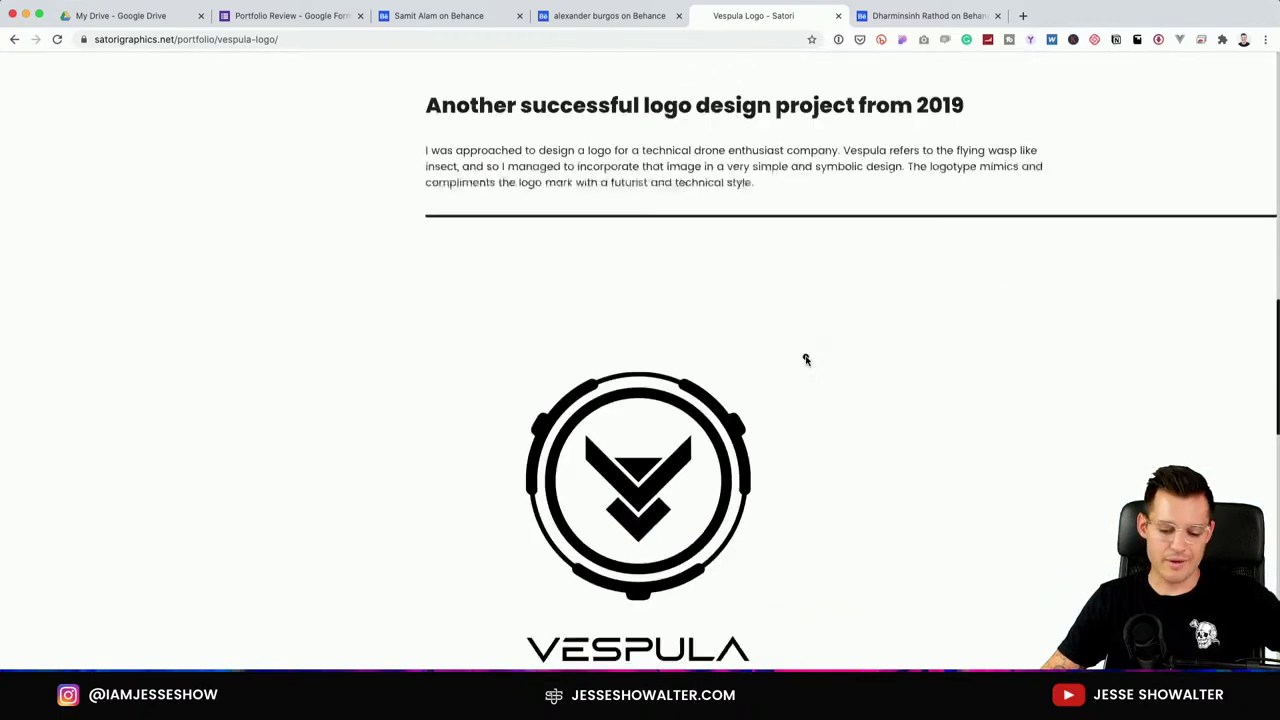
scroll(806, 359, up, 10)
scroll(806, 359, down, 5)
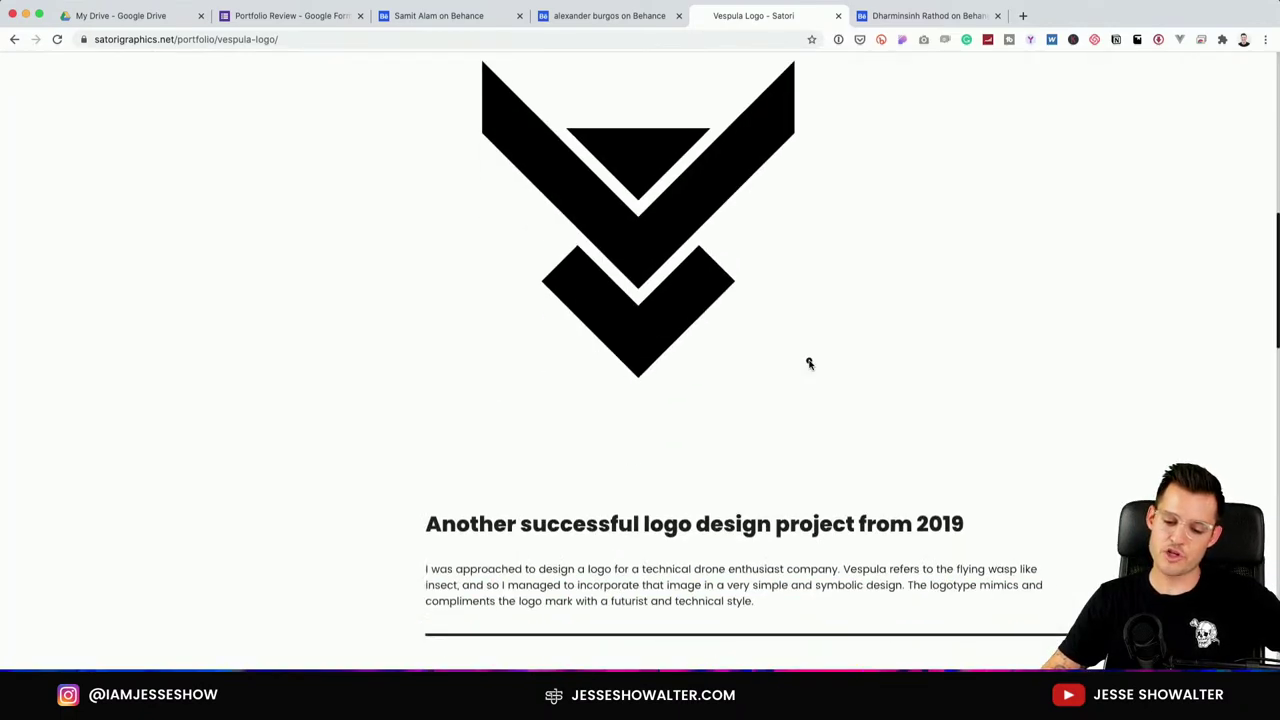
scroll(809, 363, up, 2)
scroll(818, 359, up, 3)
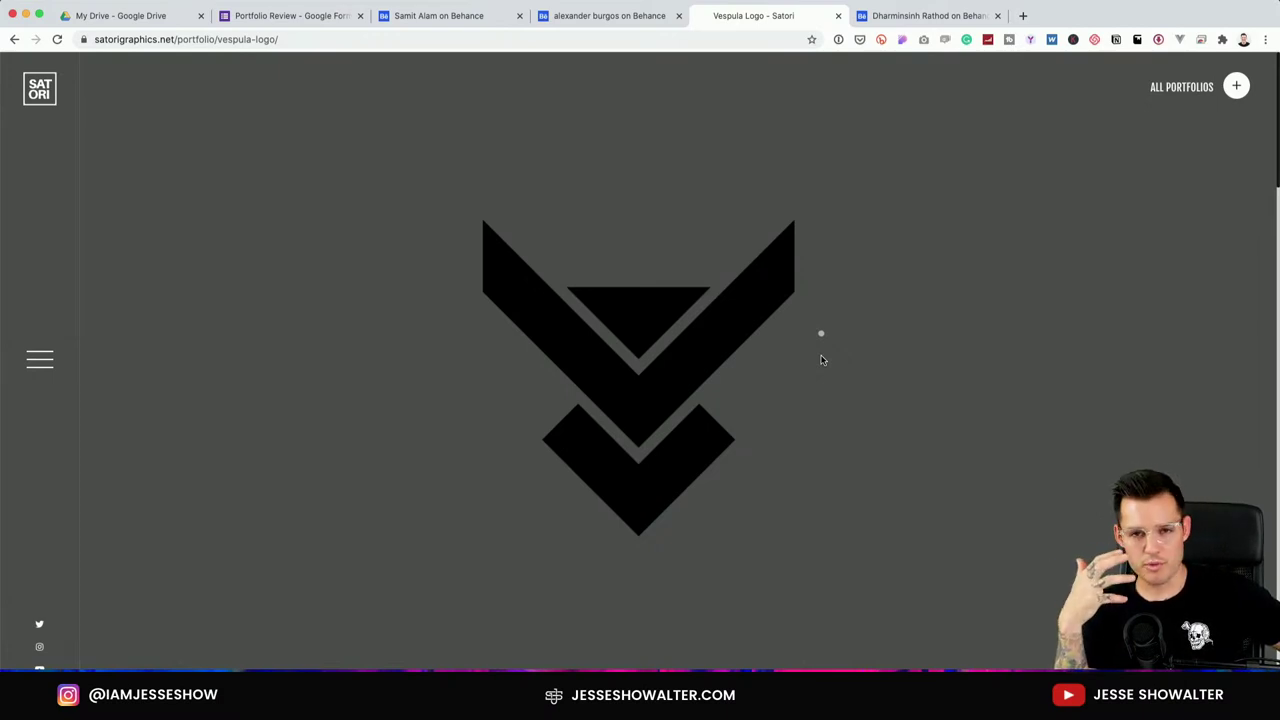
Go through the Vespula page once more, from the large logo down to the laptop mockup and back.
scroll(790, 350, down, 8)
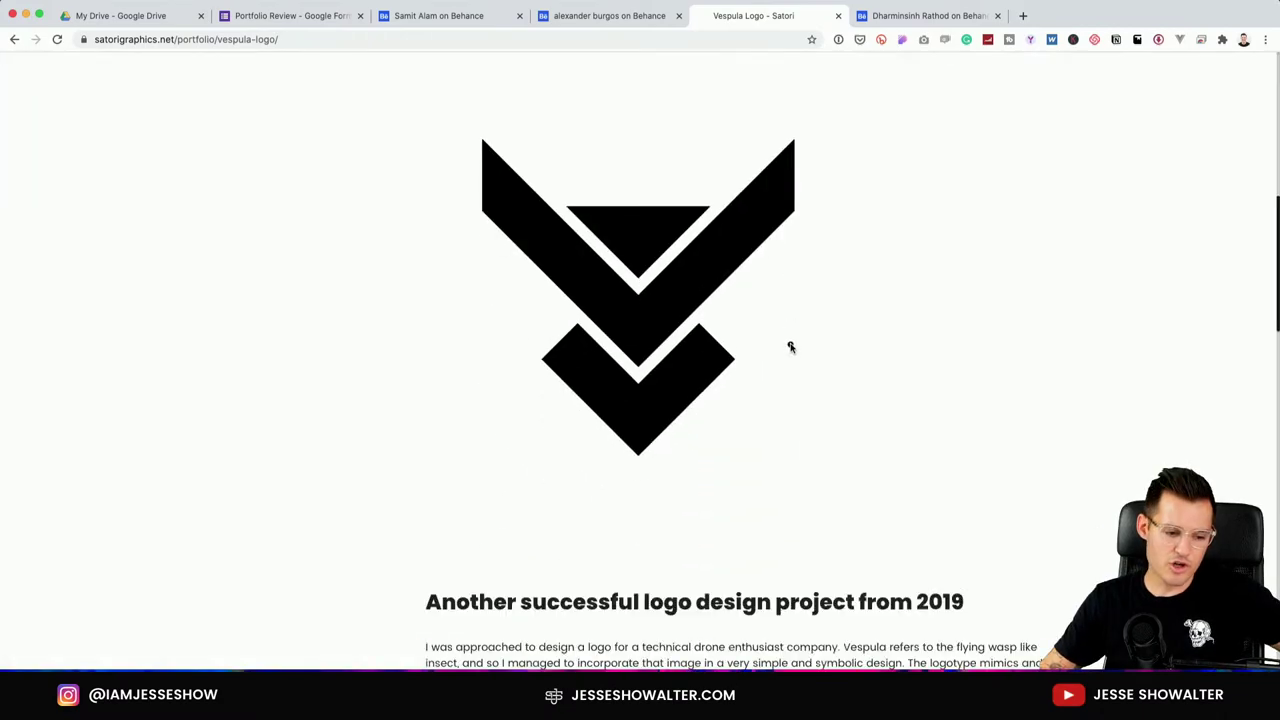
scroll(790, 360, down, 15)
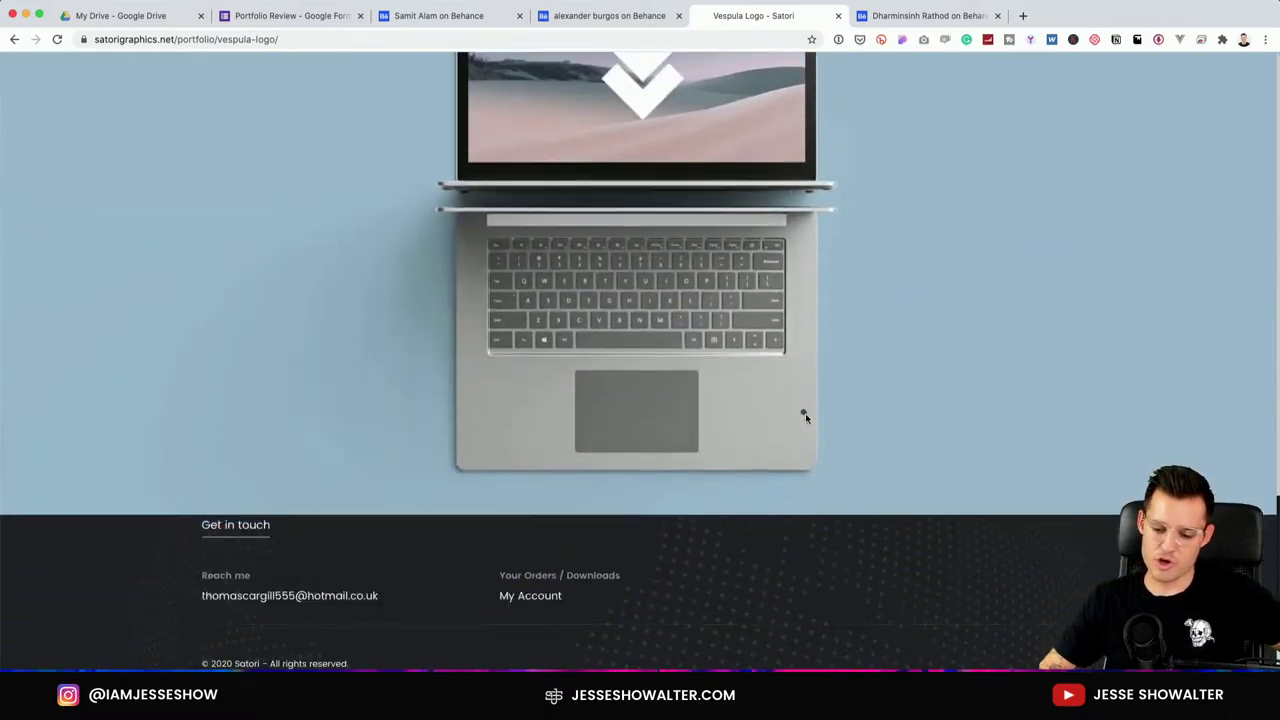
scroll(805, 415, up, 12)
scroll(806, 418, up, 10)
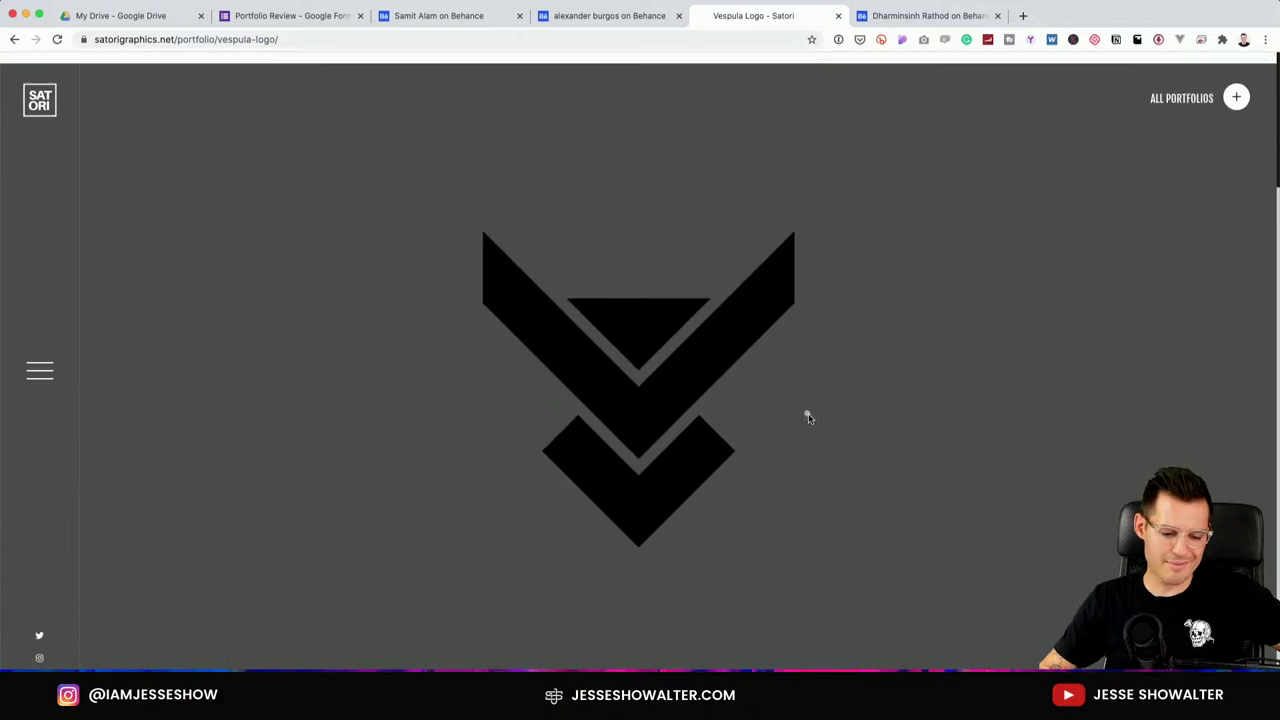
Open the site's Digital Downloads page and look over its product grid.
click(45, 363)
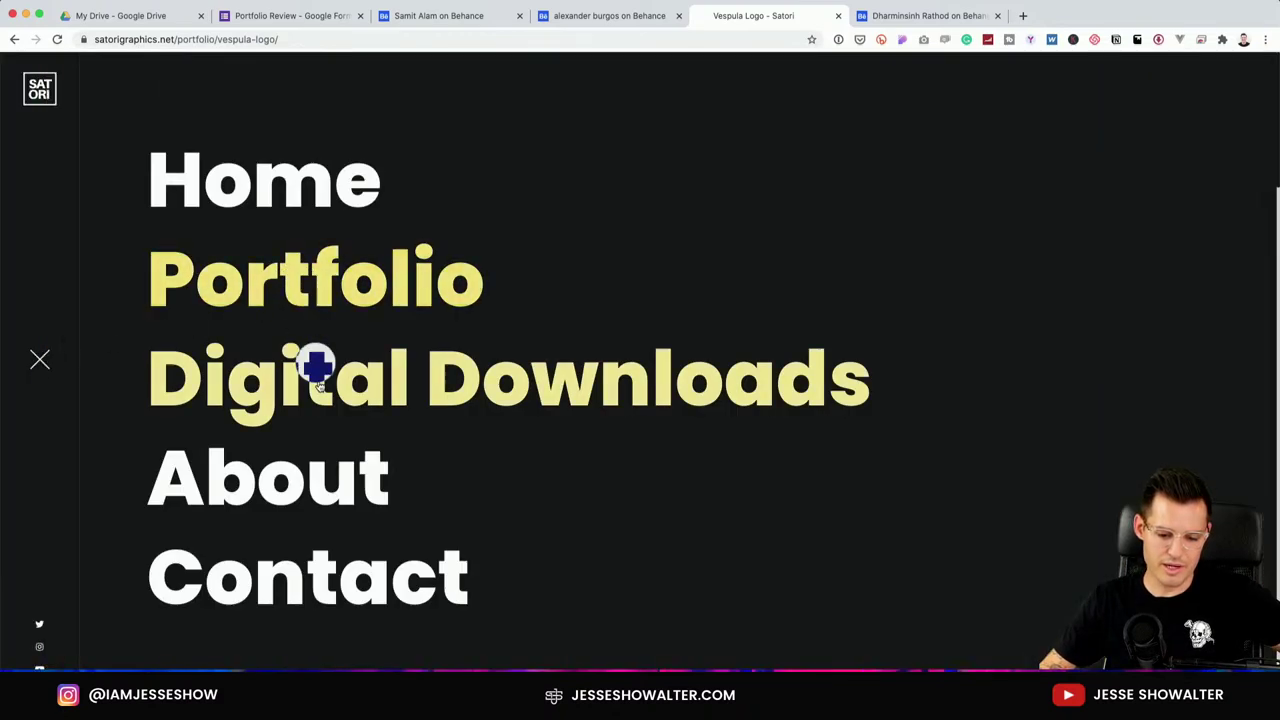
click(316, 372)
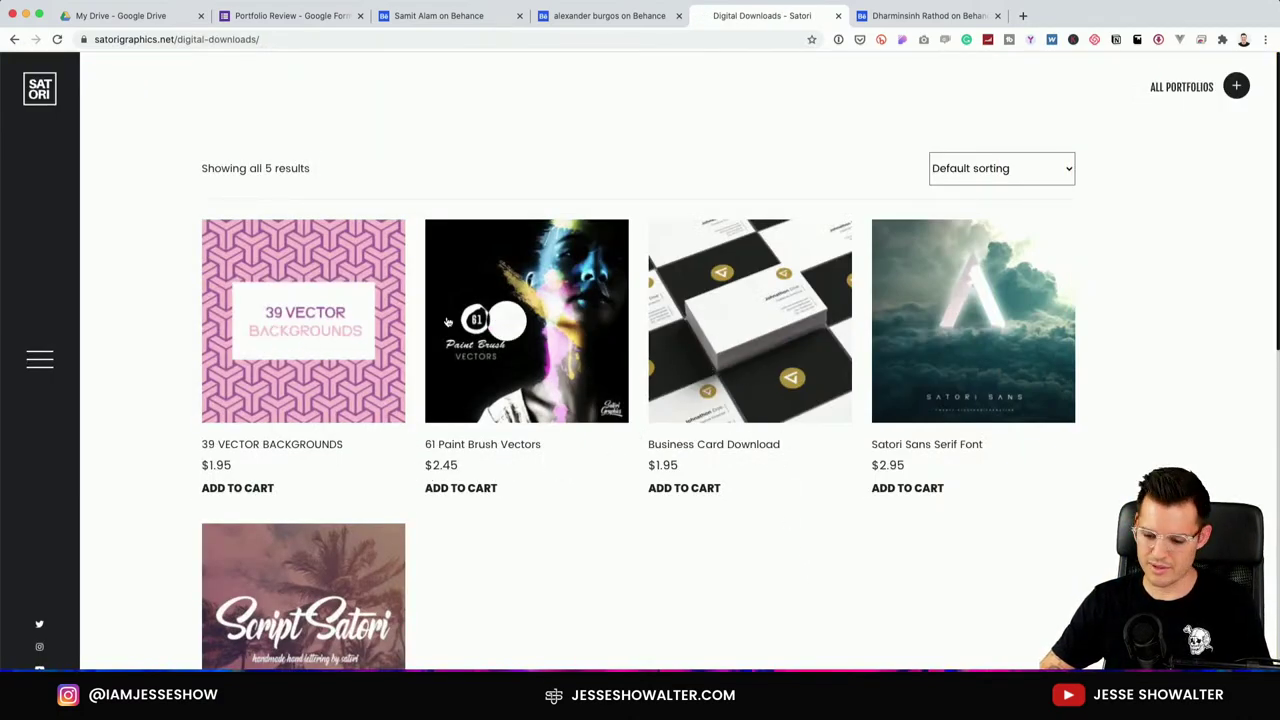
scroll(453, 320, down, 3)
scroll(453, 320, up, 3)
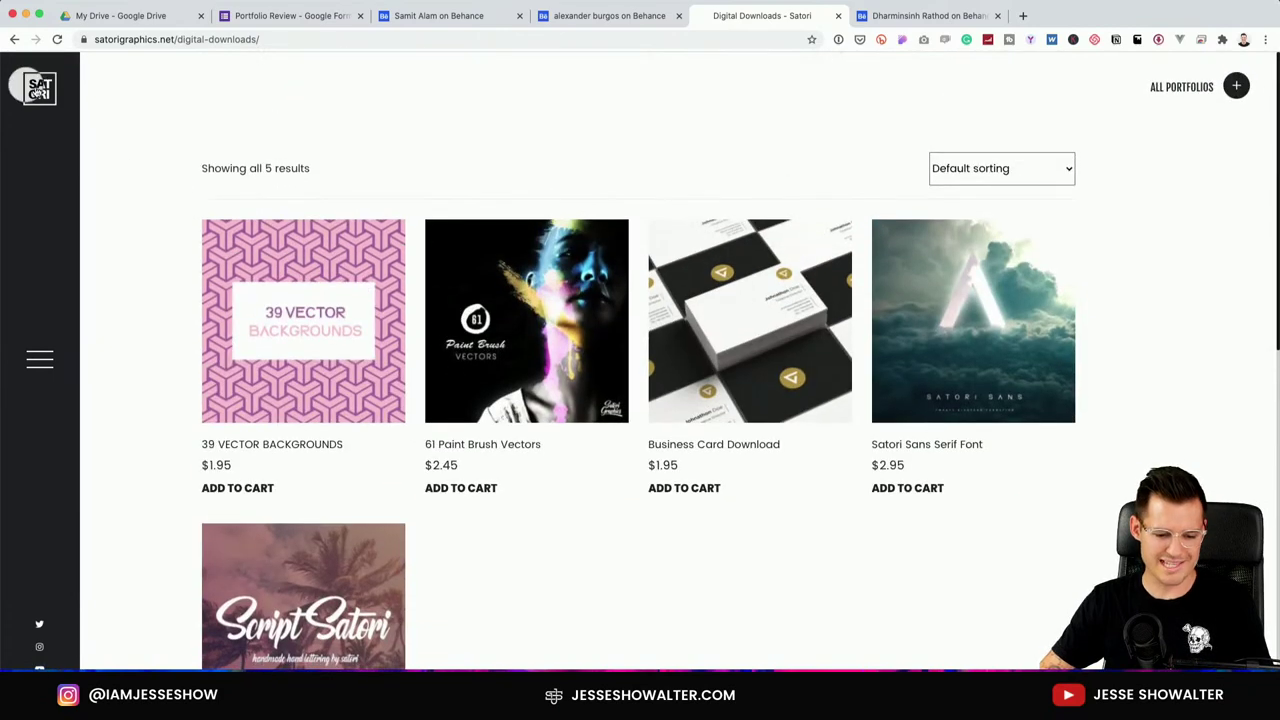
Return to the Satori home page and preview it in the developer tools' device emulation as an iPhone X.
click(38, 90)
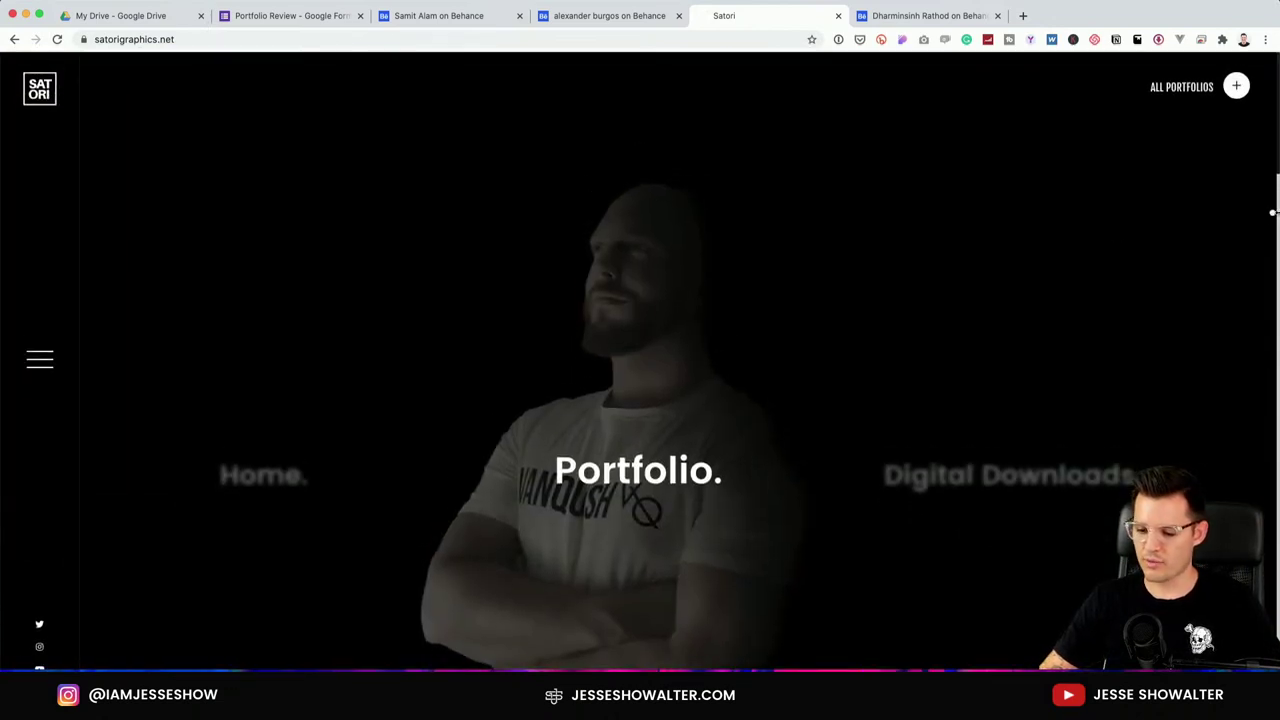
key(super+alt+i)
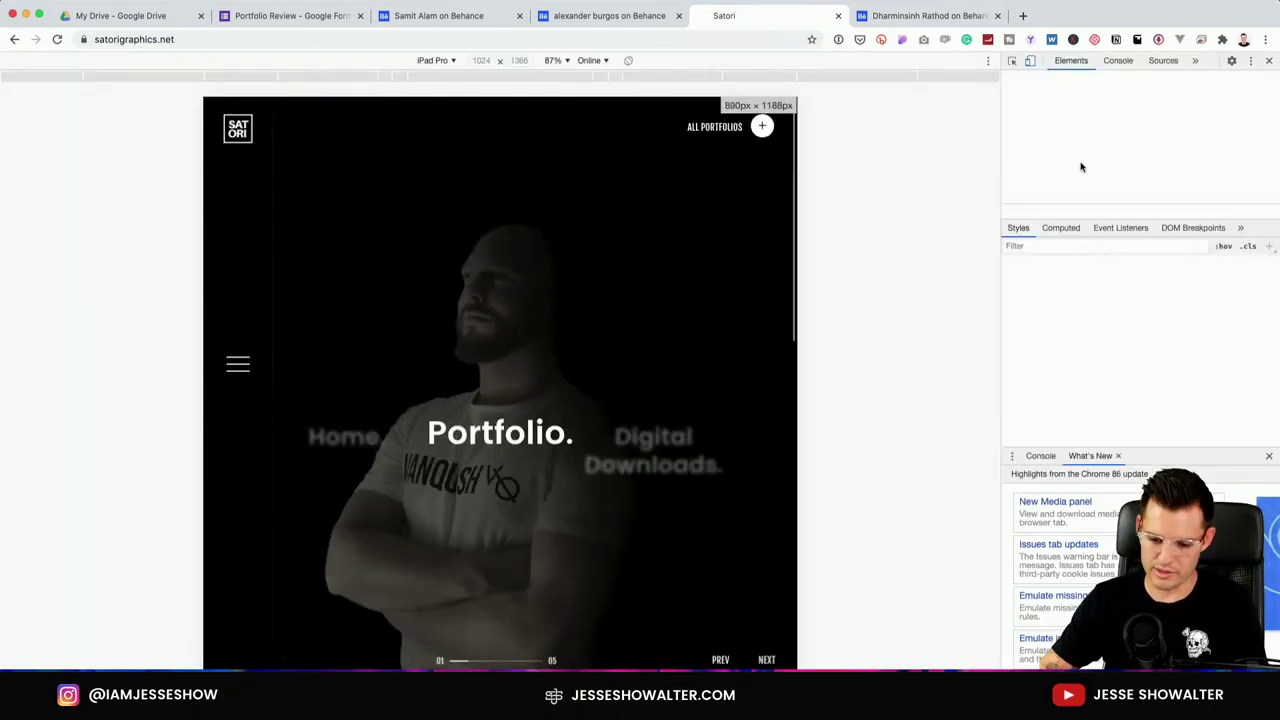
click(1031, 61)
click(1031, 61)
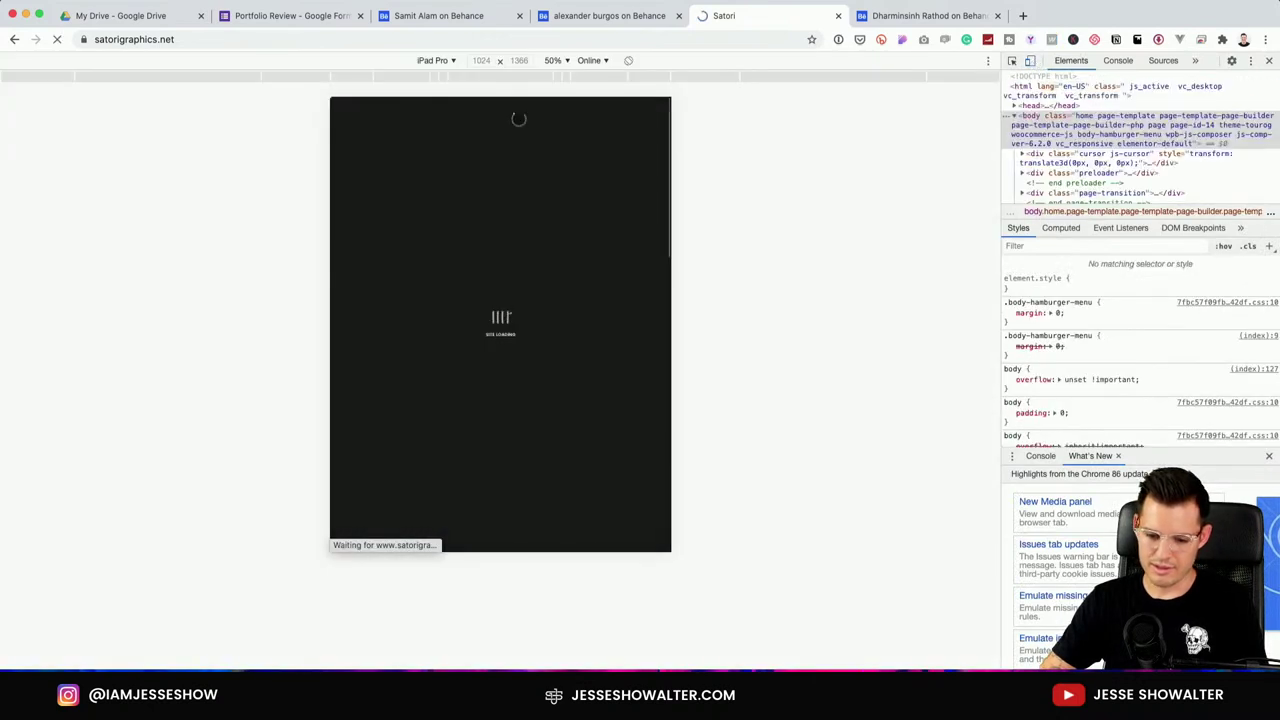
click(437, 60)
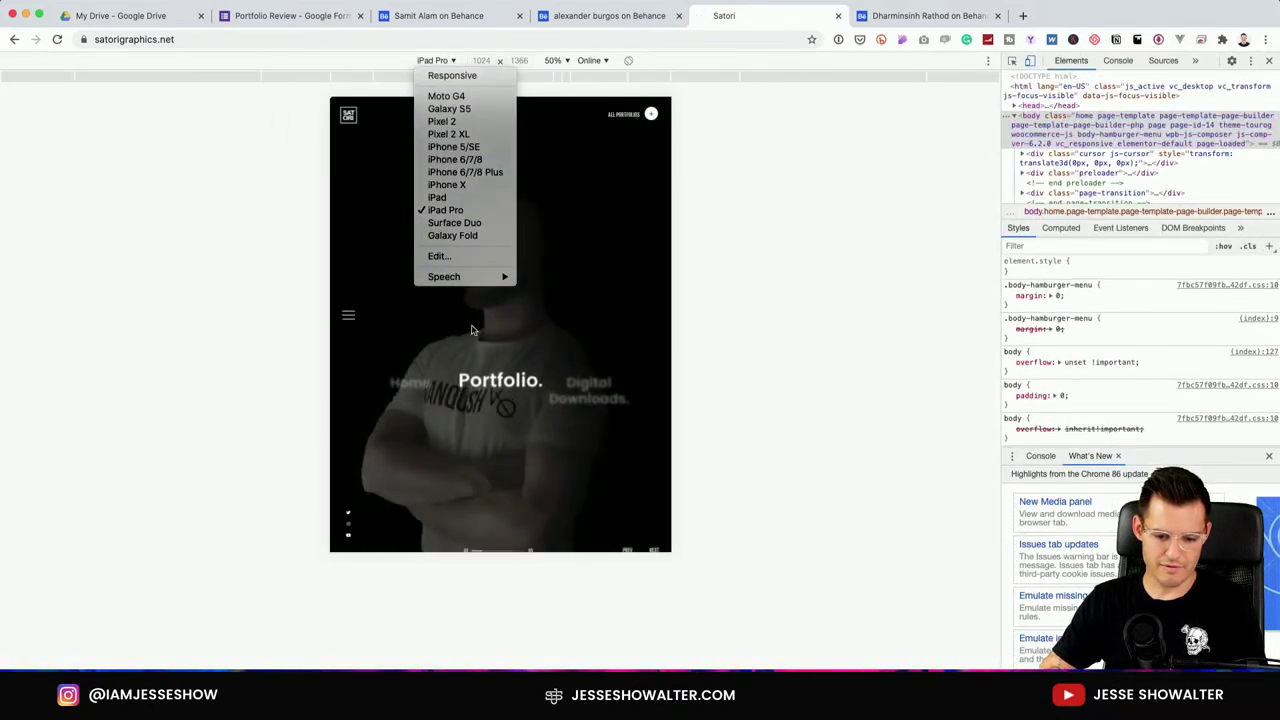
click(447, 184)
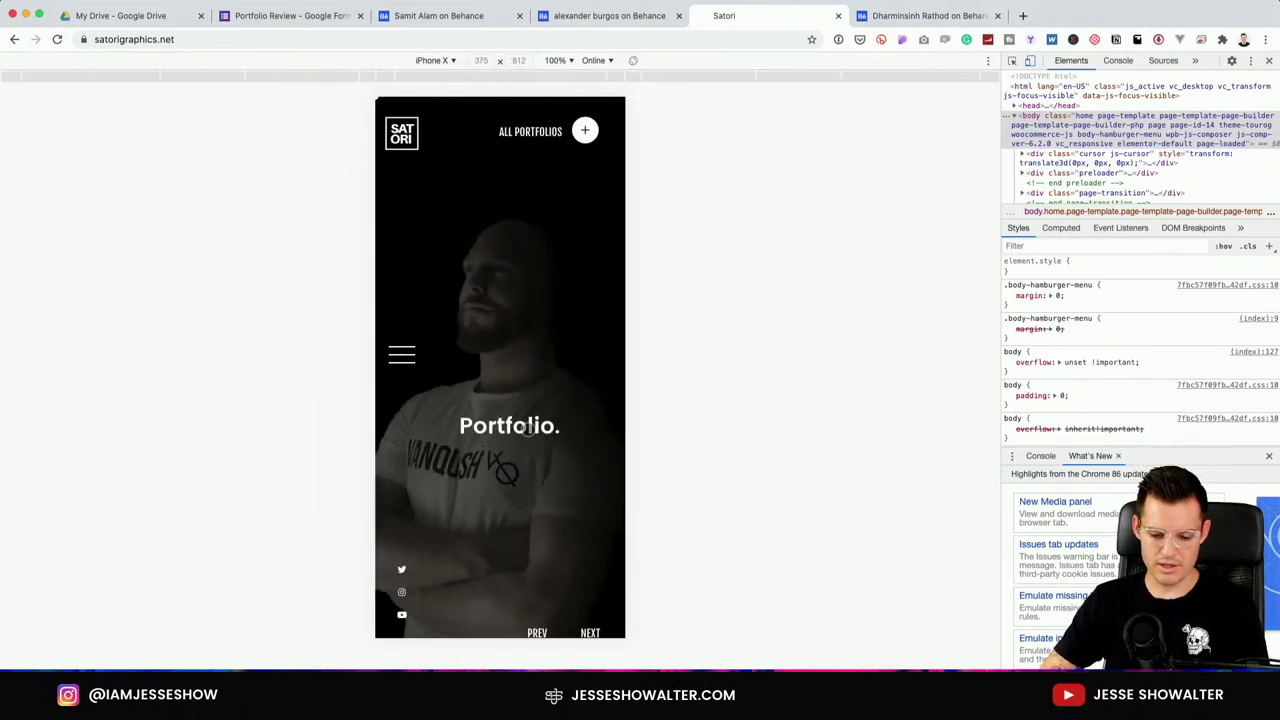
Reload Home from the mobile site's navigation and examine the phone layout from the landing image to the contact footer and back.
click(401, 354)
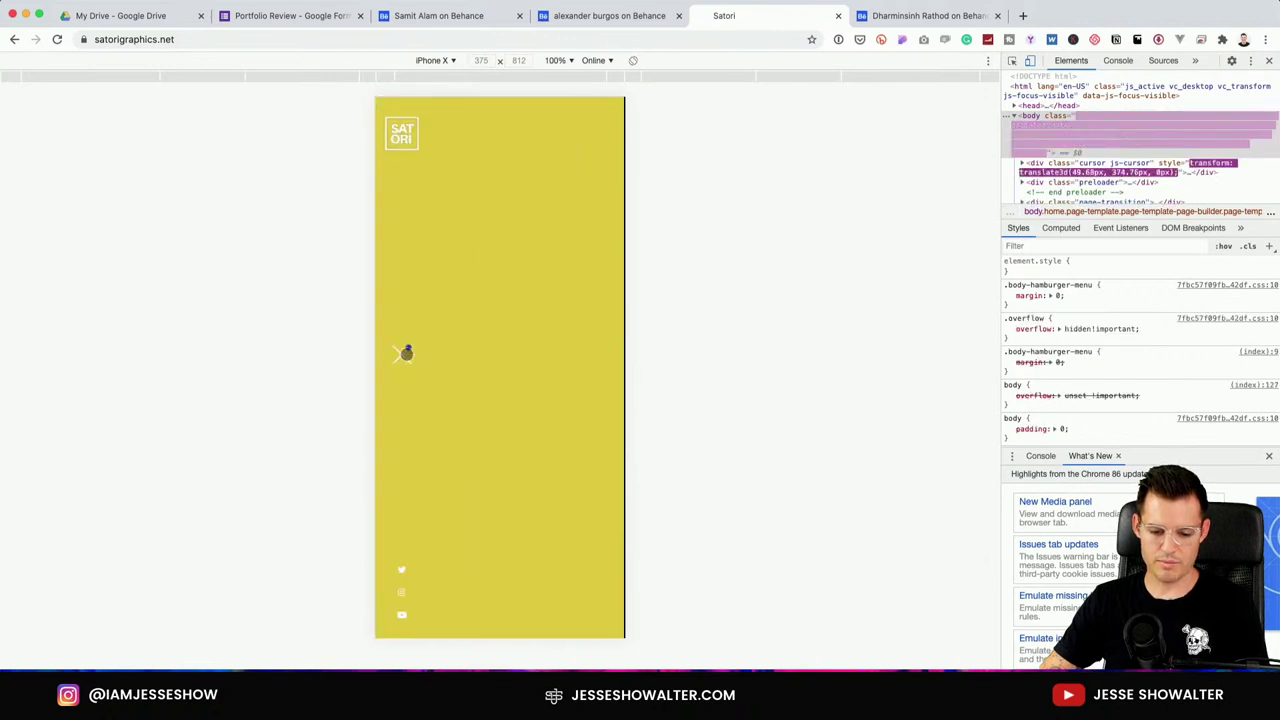
click(480, 312)
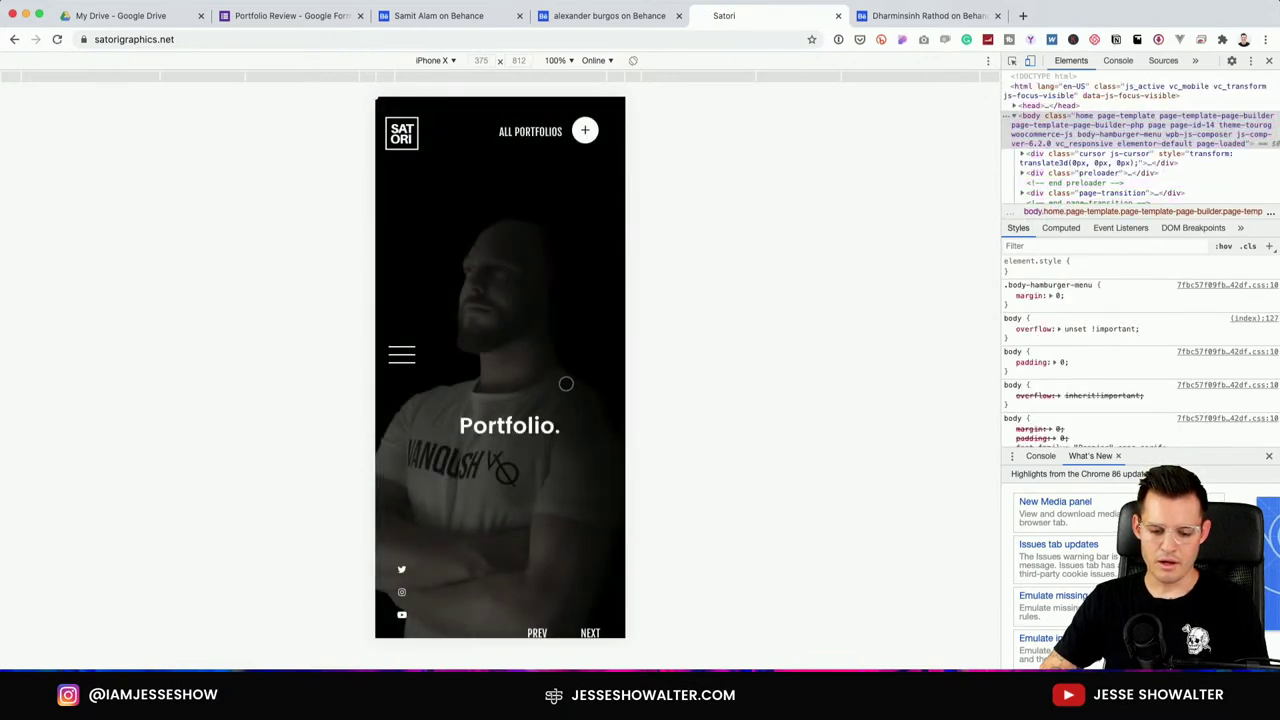
scroll(567, 386, down, 5)
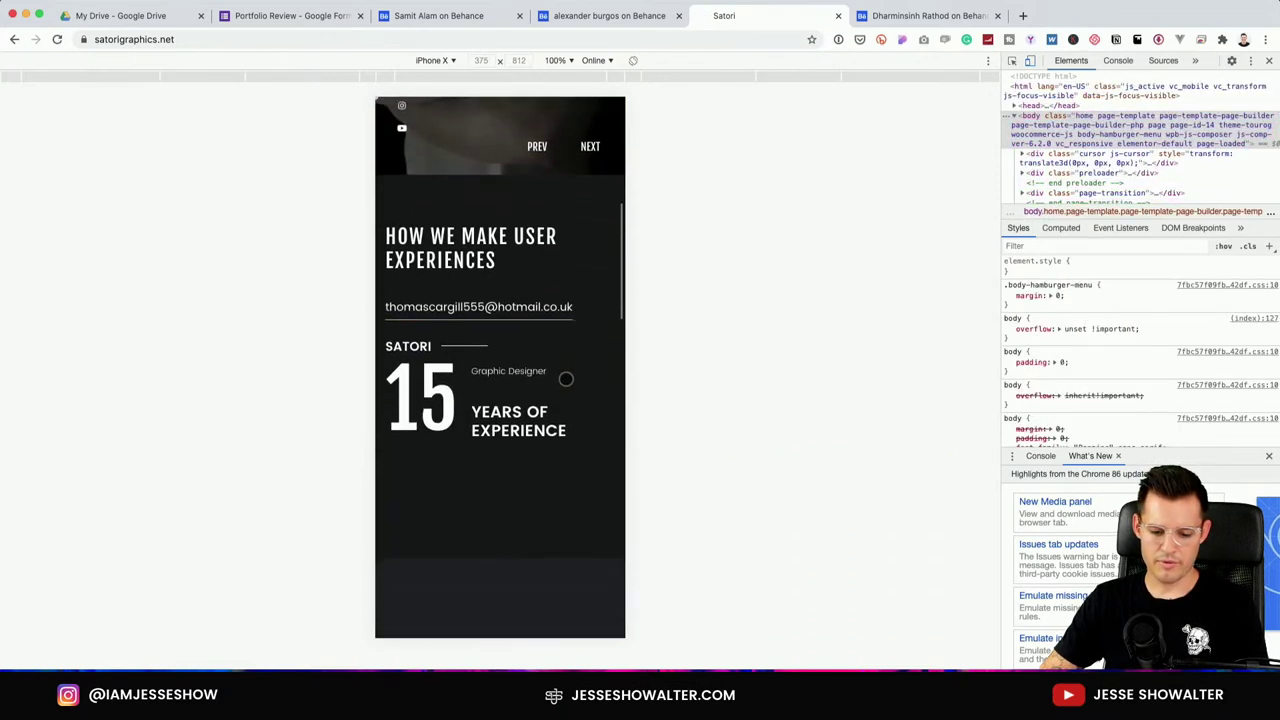
scroll(567, 384, down, 4)
scroll(567, 382, down, 2)
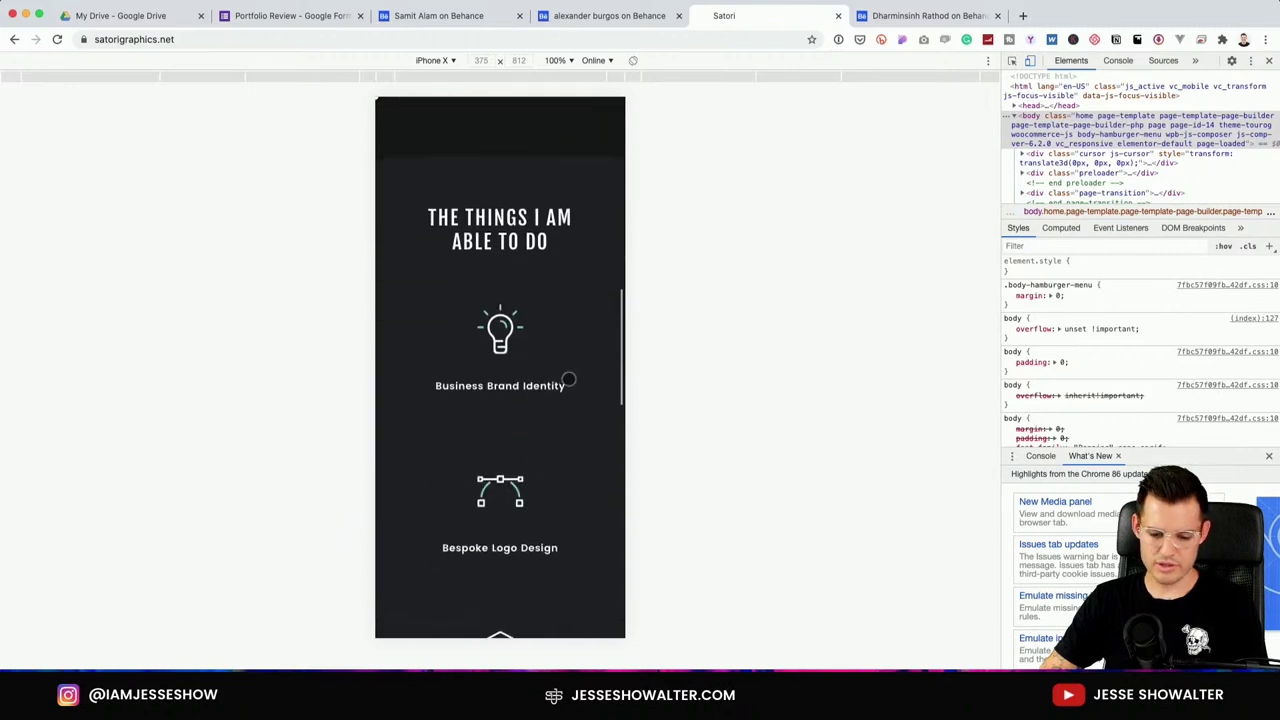
scroll(568, 380, down, 6)
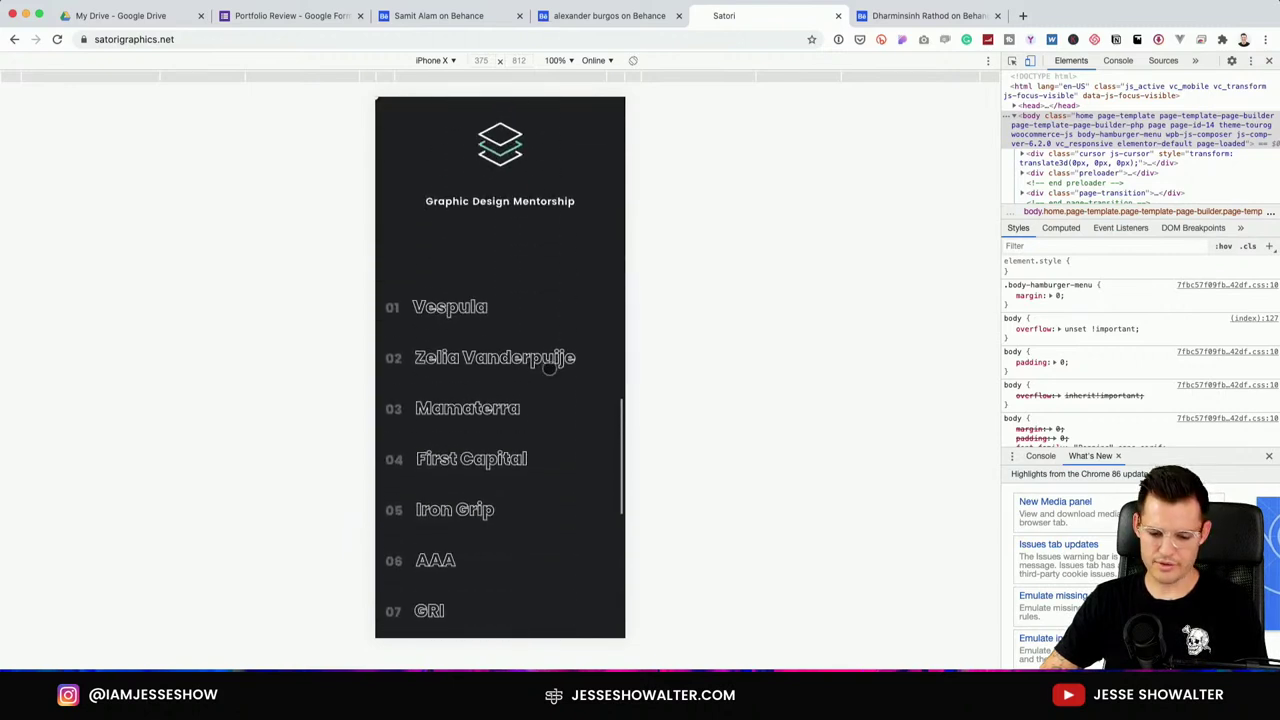
scroll(527, 370, down, 6)
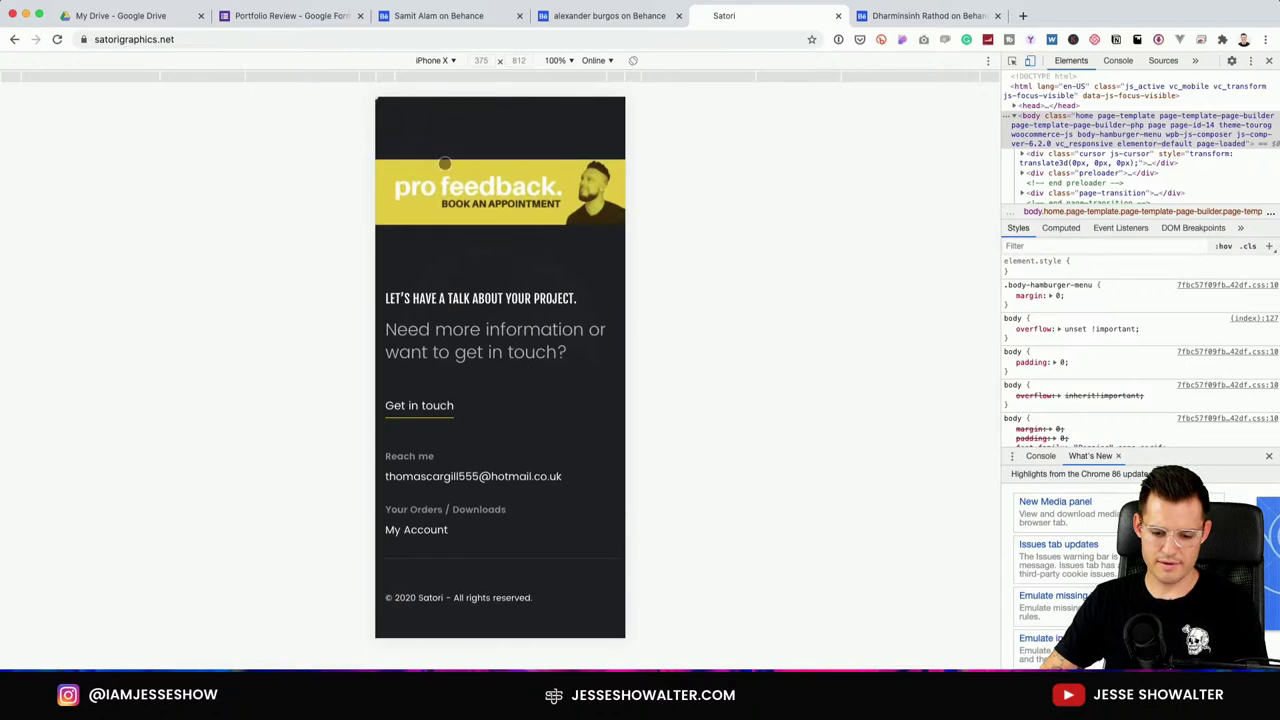
scroll(533, 252, up, 15)
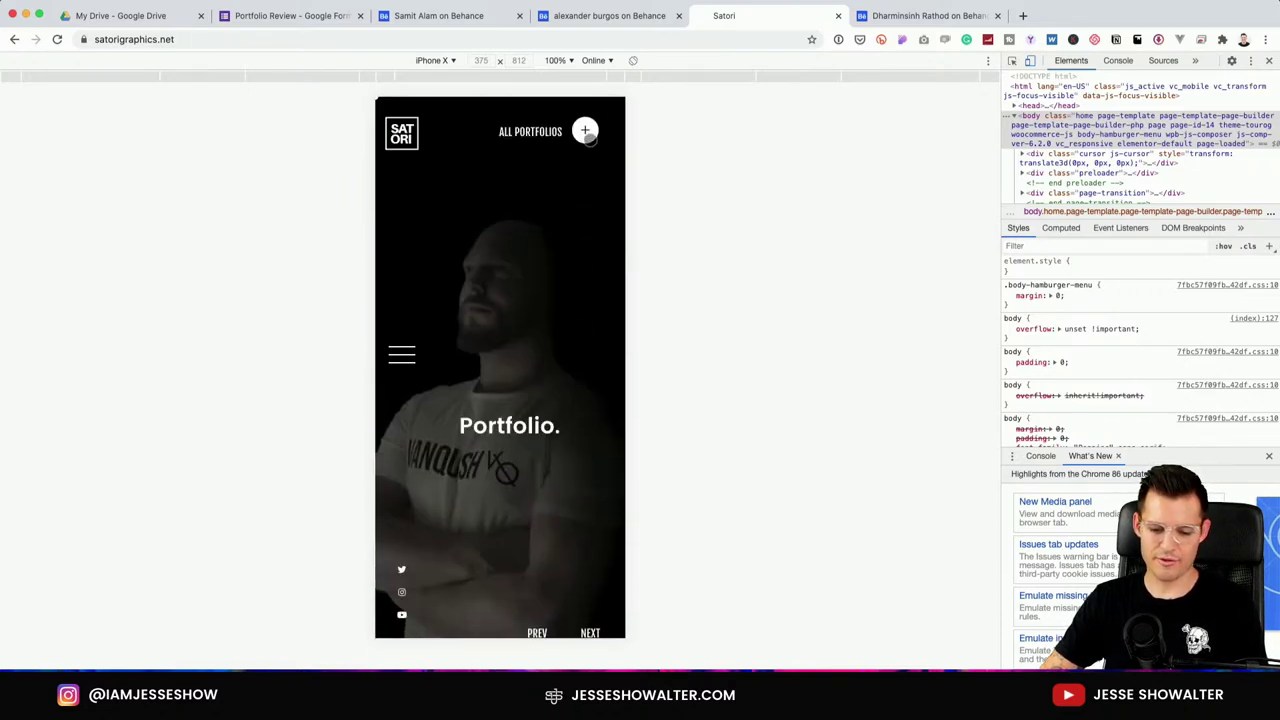
Compare how the All Portfolios overlay and the main navigation menu open, overlap and close in the phone layout.
click(585, 131)
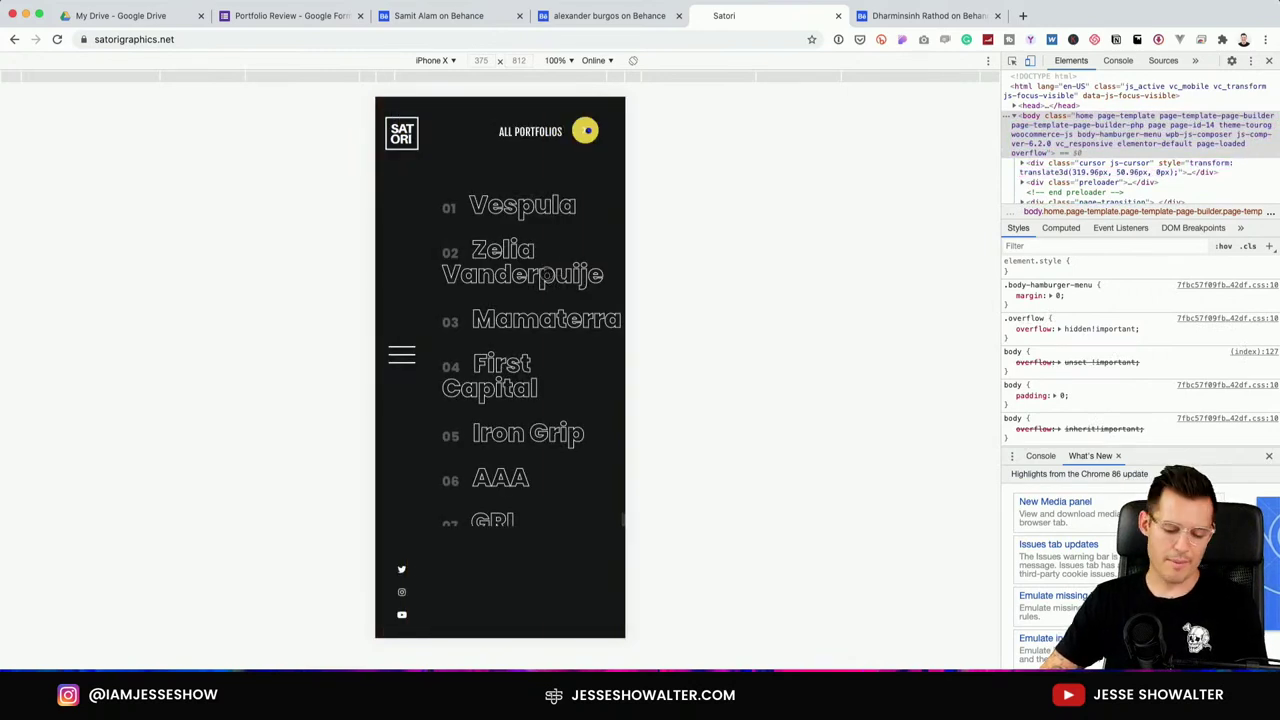
click(403, 355)
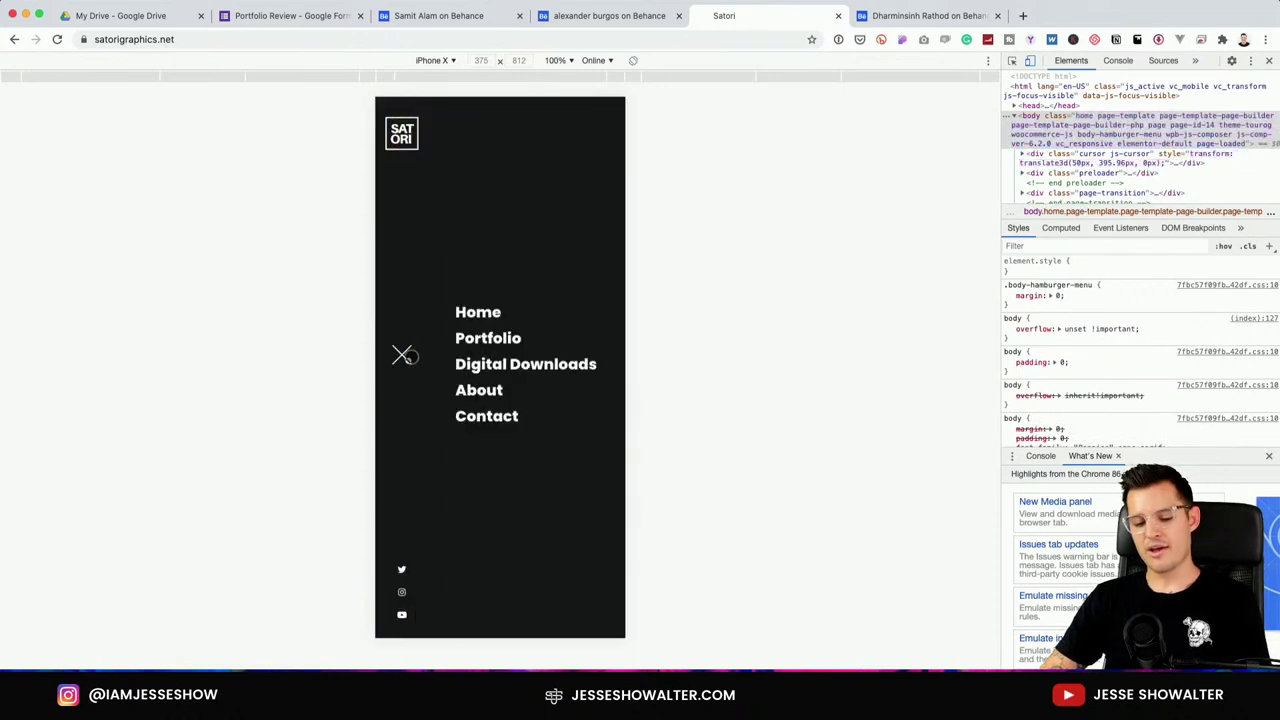
click(403, 355)
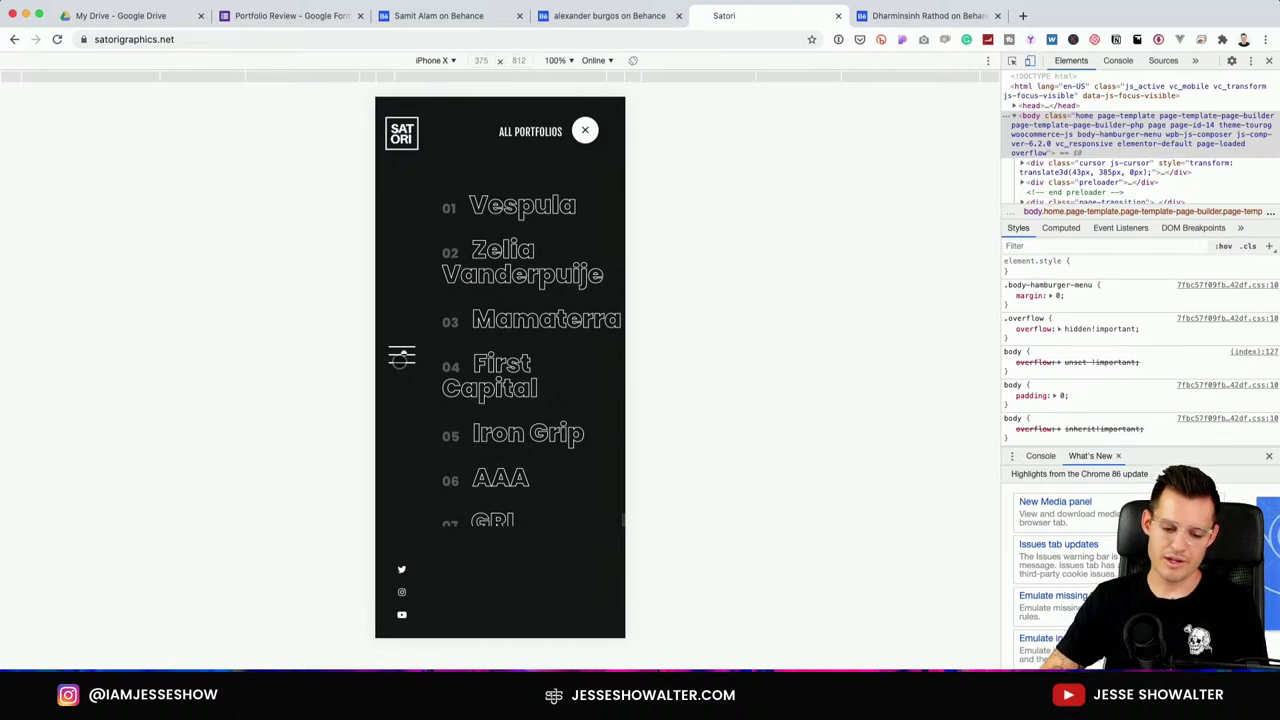
click(586, 128)
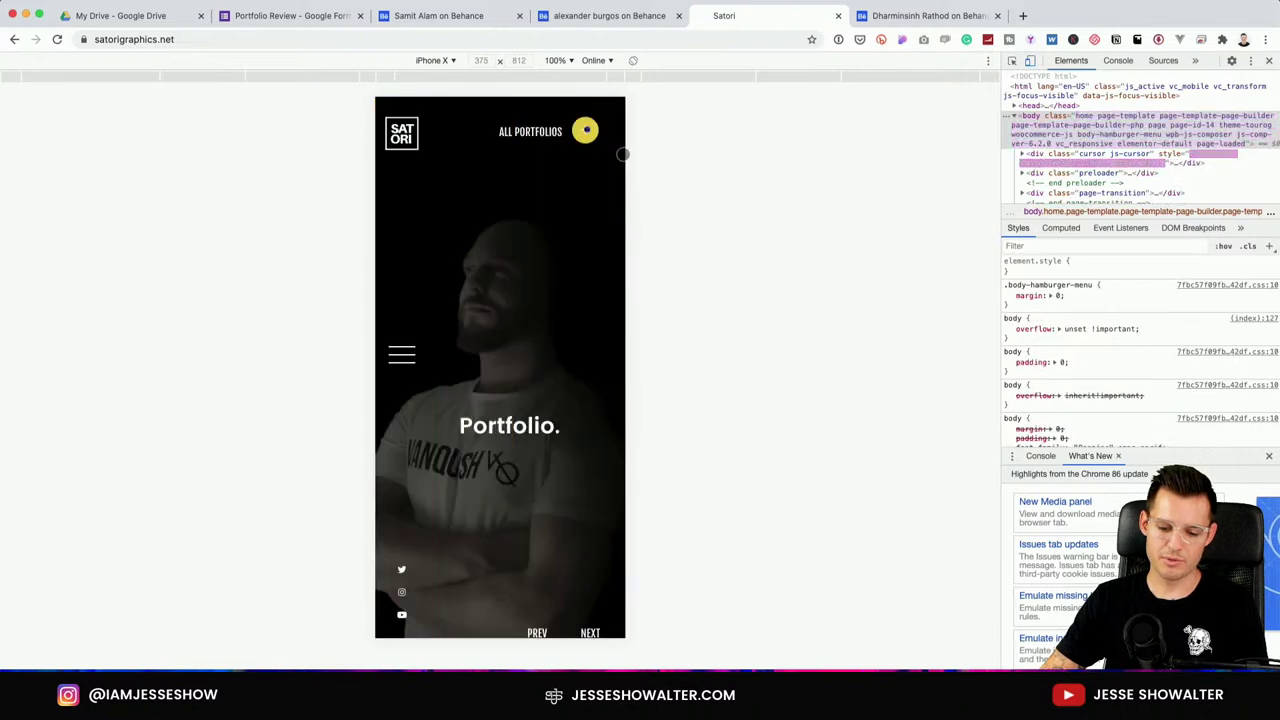
click(586, 128)
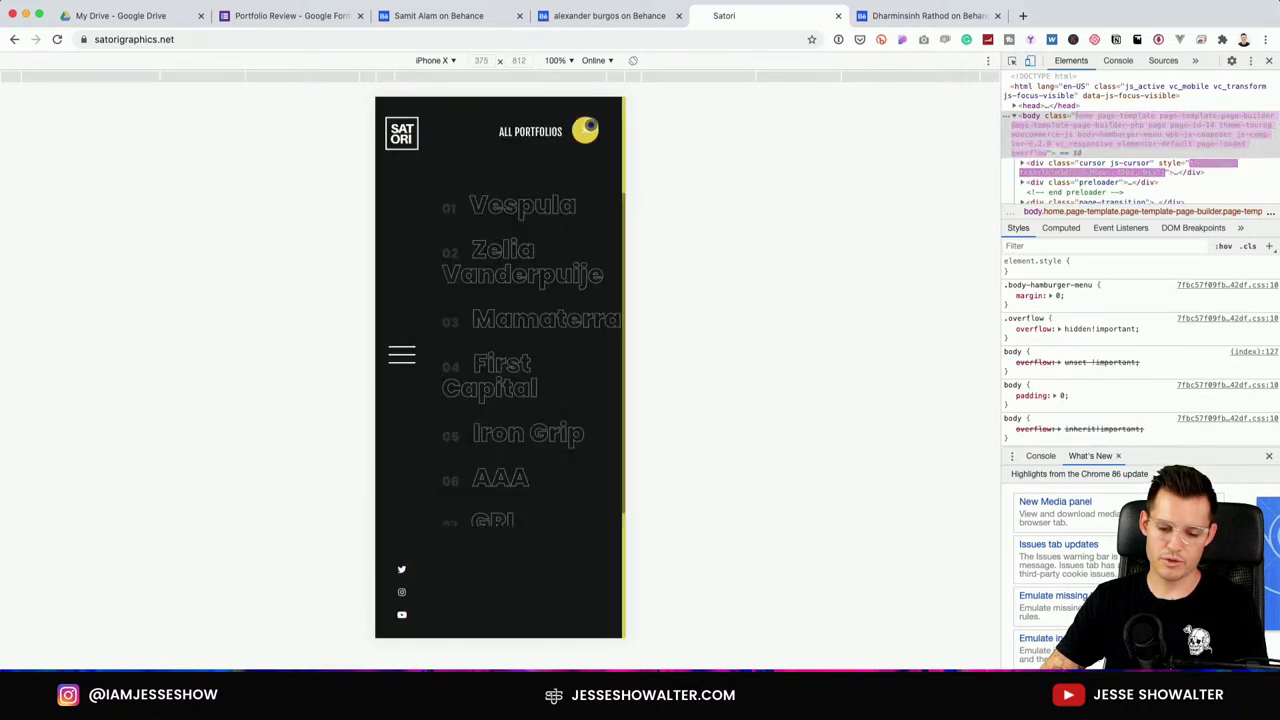
click(401, 357)
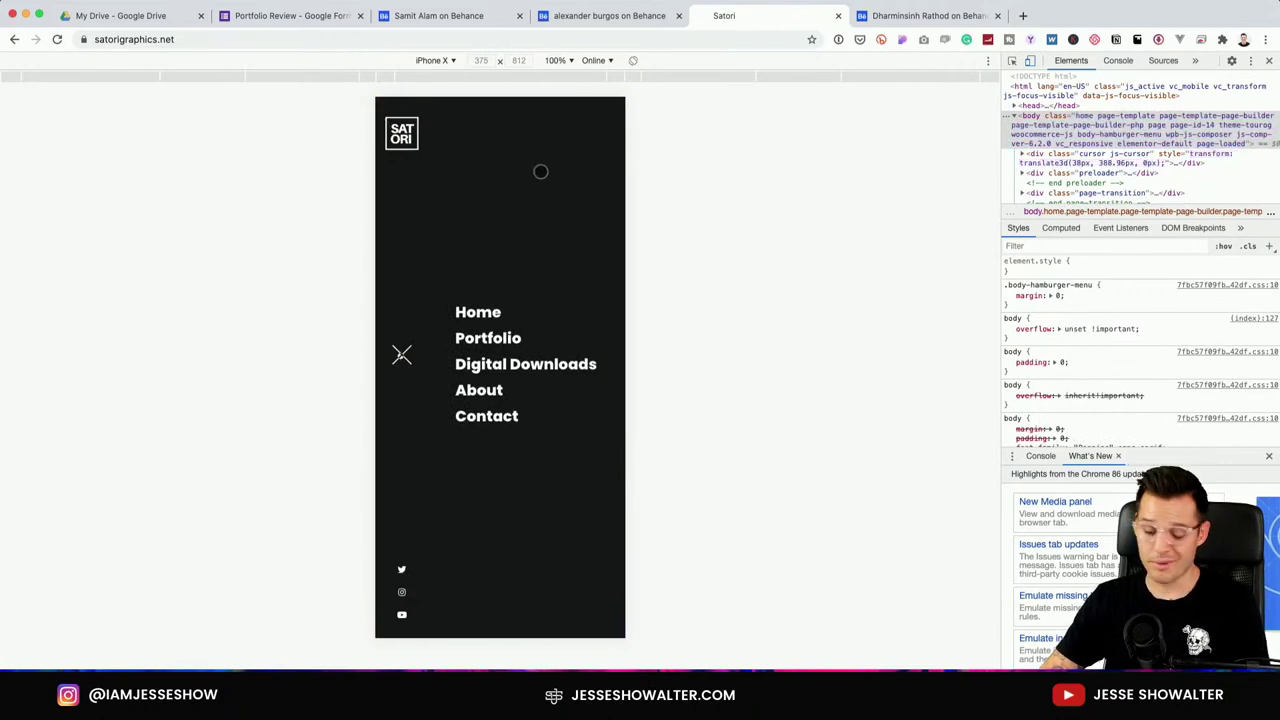
Switch to the UI UX designer's Behance profile, open the "#DailyUI 015 :- On/Off switch ( Dark mode )" project and examine its artwork.
click(920, 16)
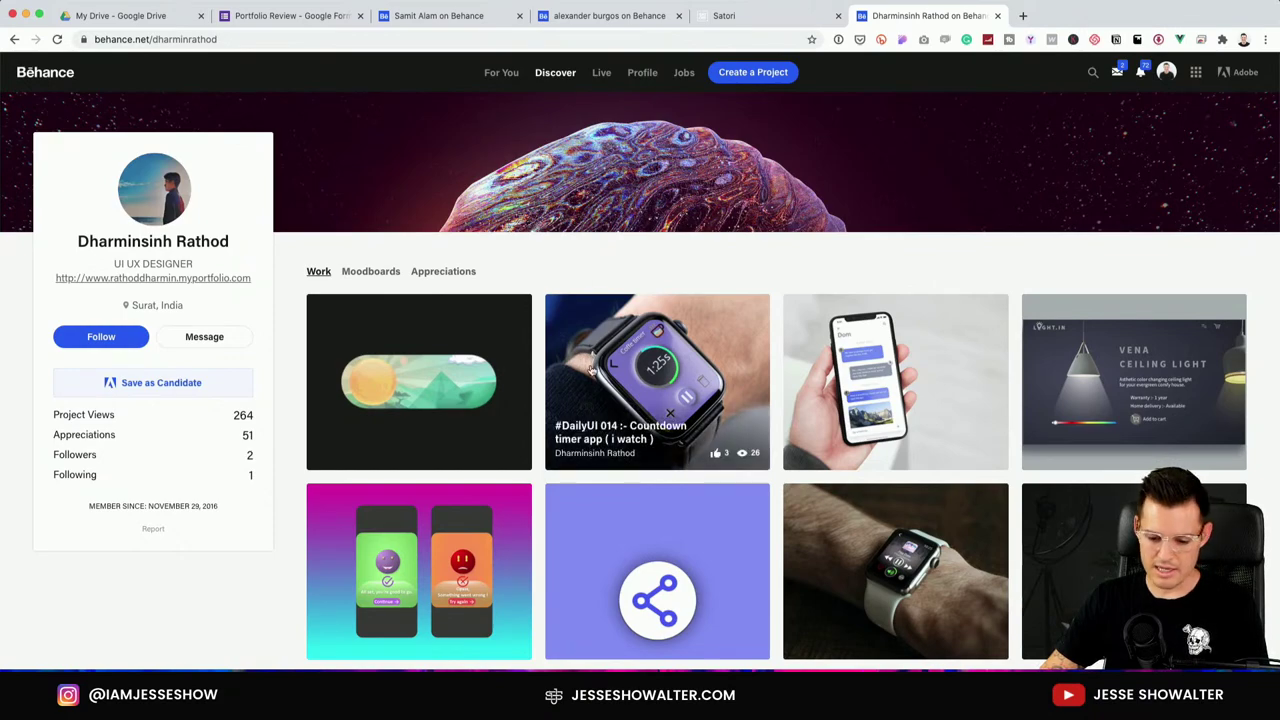
click(437, 382)
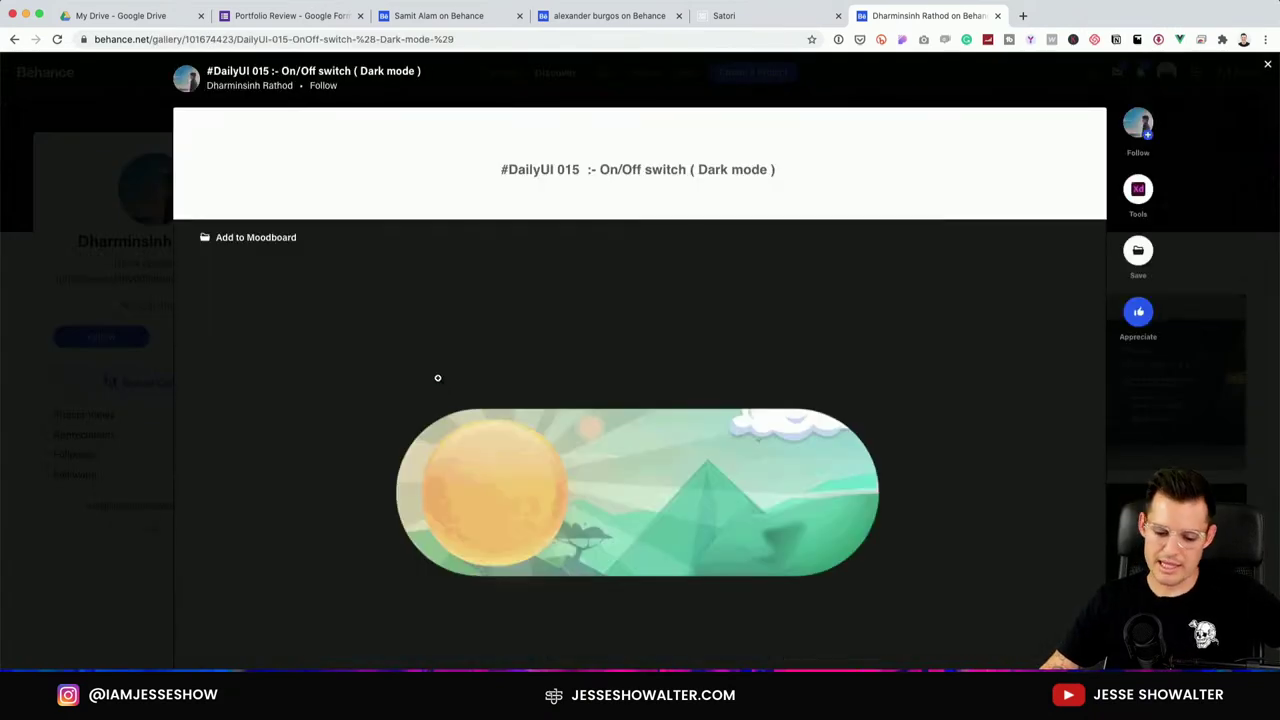
scroll(536, 455, down, 3)
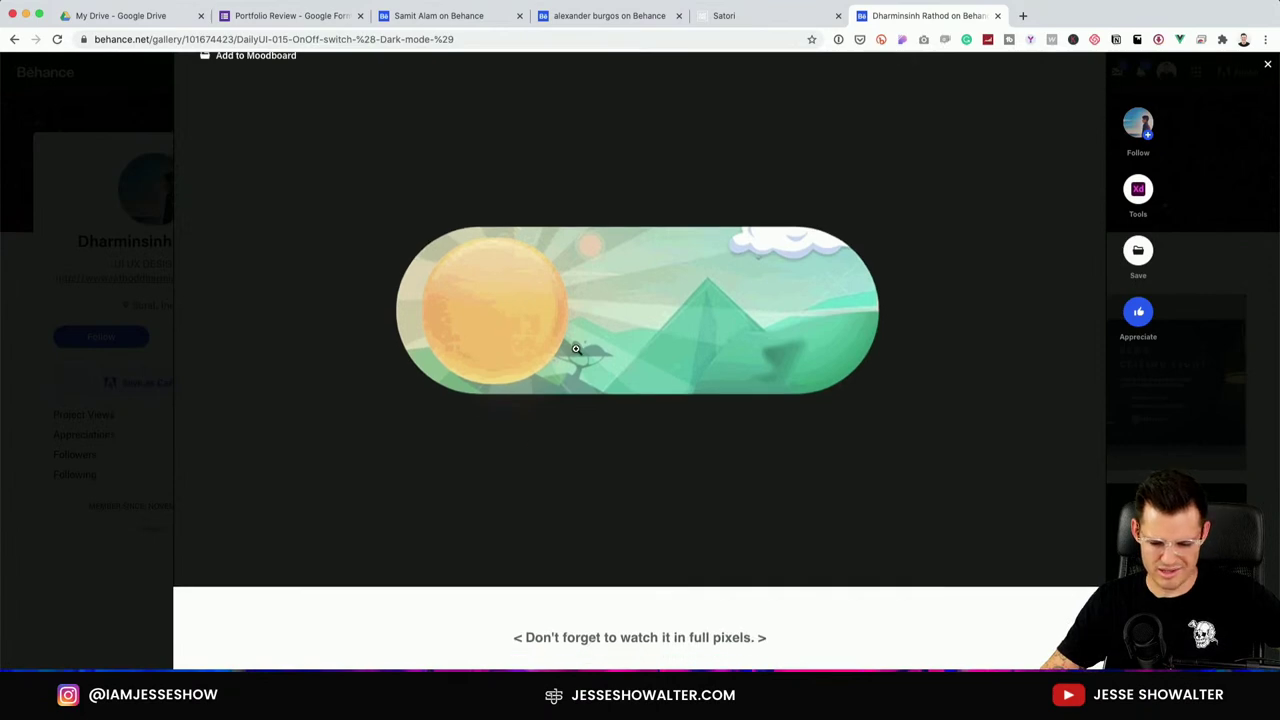
scroll(577, 351, down, 5)
scroll(700, 432, down, 2)
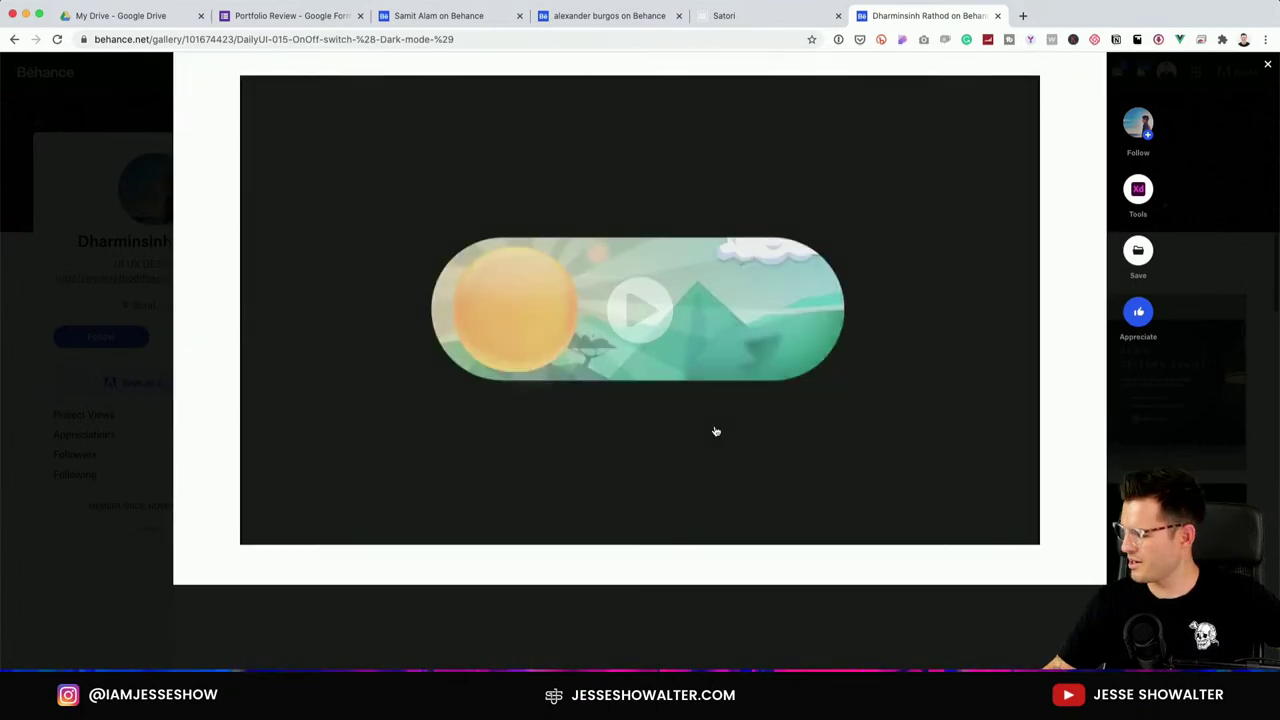
Play the on/off switch animation video in the "#DailyUI 015" project and return to the designer's profile.
click(654, 313)
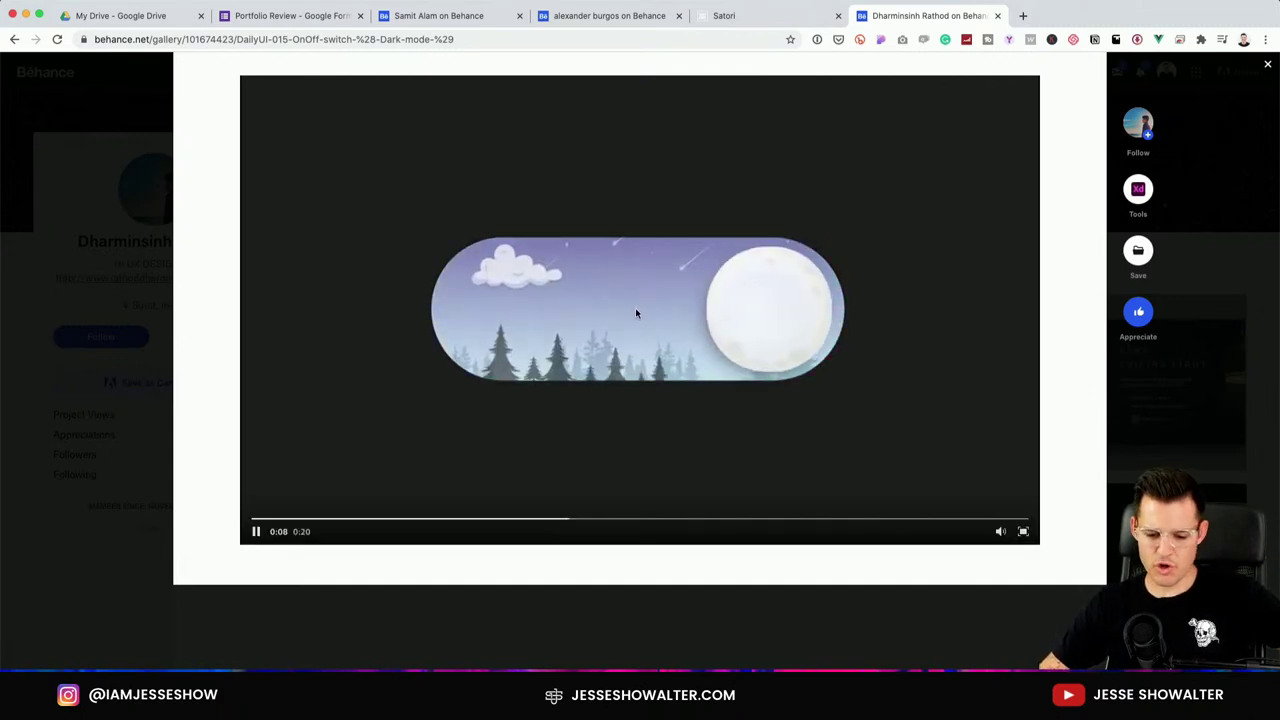
scroll(609, 300, up, 2)
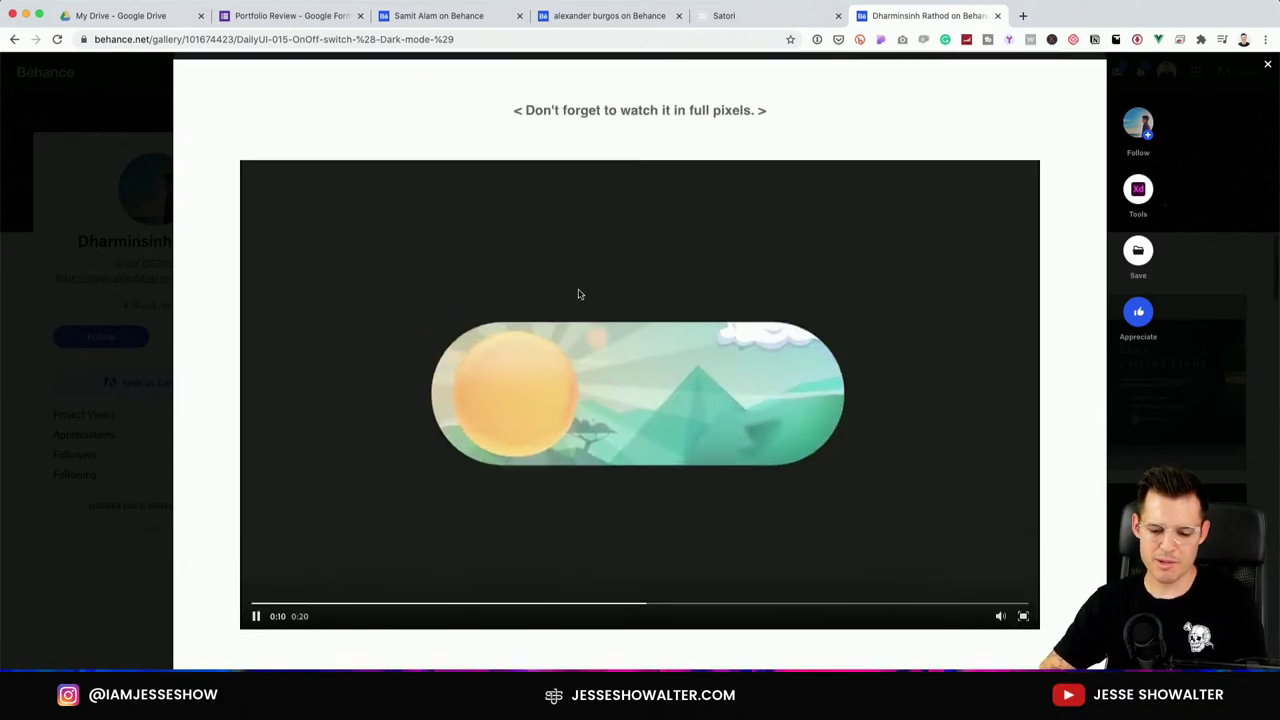
click(81, 97)
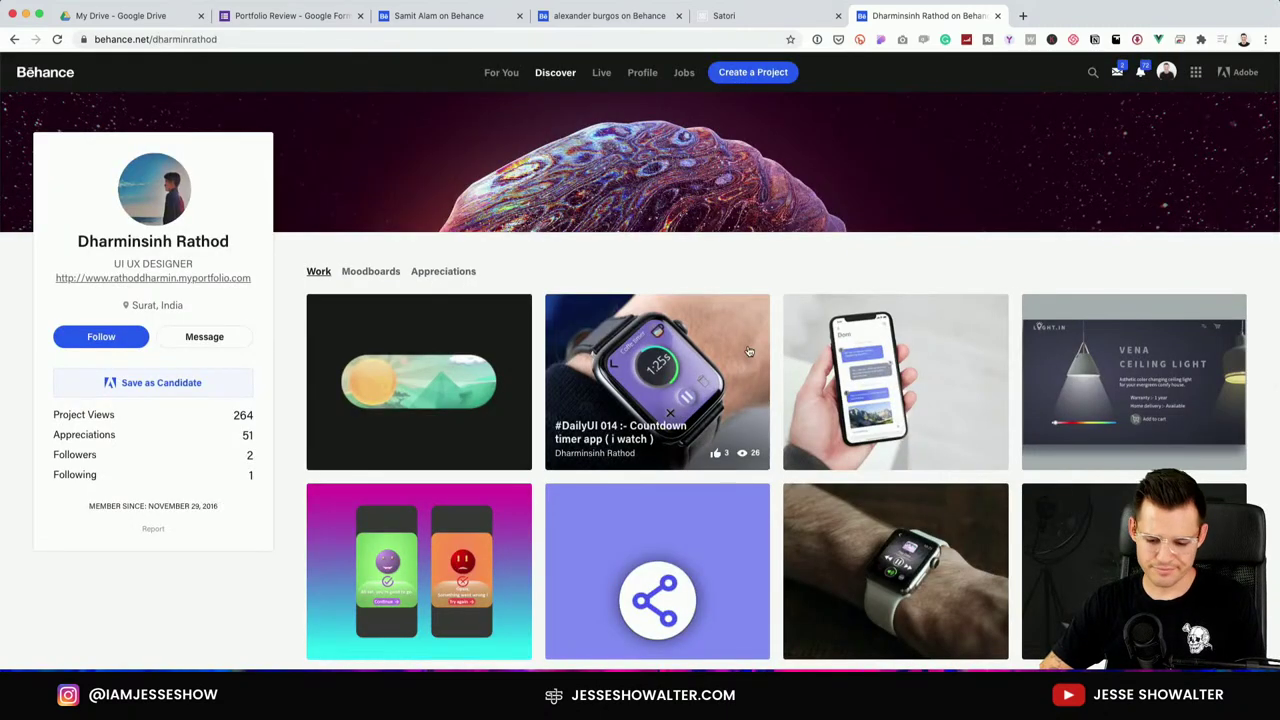
Open the "#DailyUI 014 :- Countdown timer app ( i watch )" project, examine its watch mockup and flat timer screen, and close it.
click(700, 350)
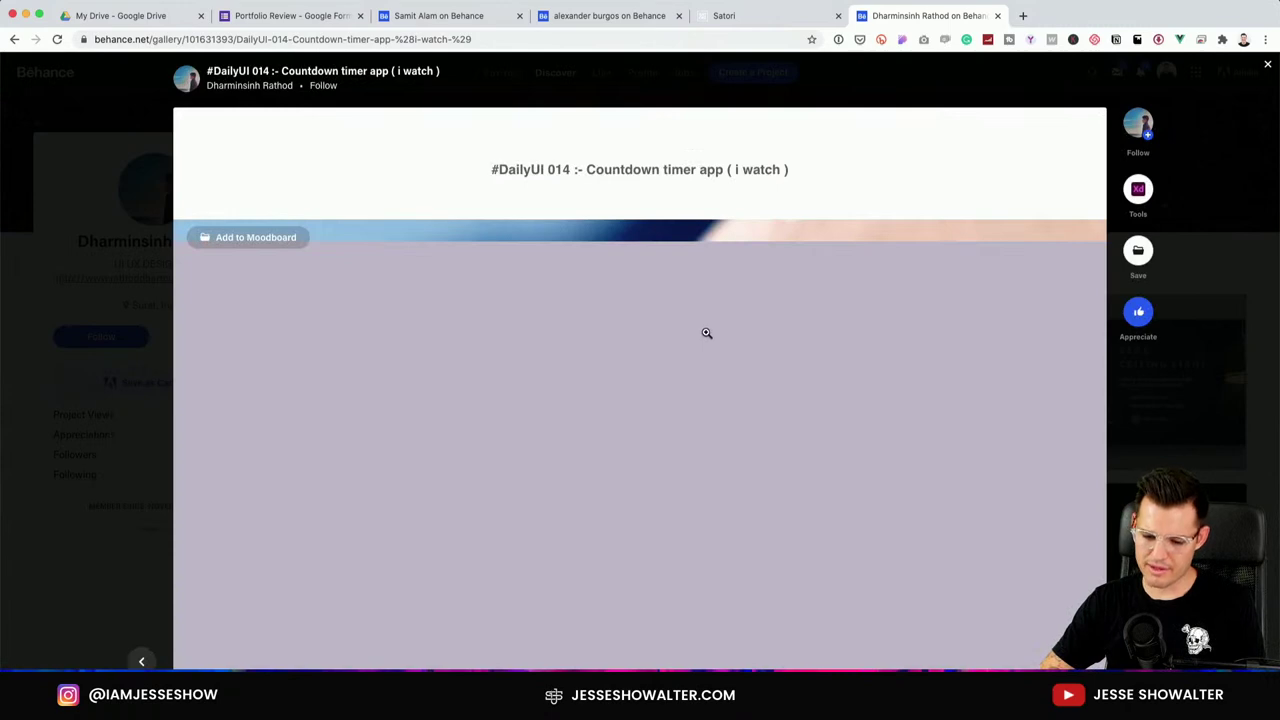
scroll(706, 333, down, 5)
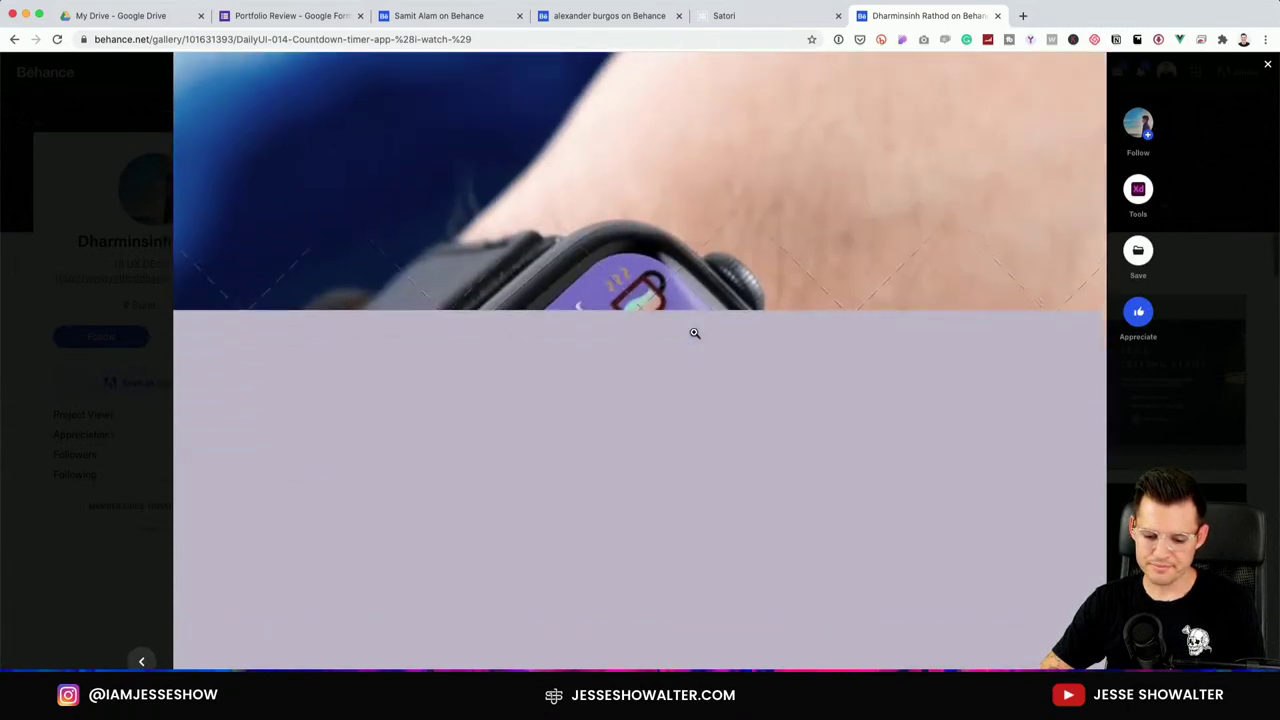
scroll(700, 333, down, 3)
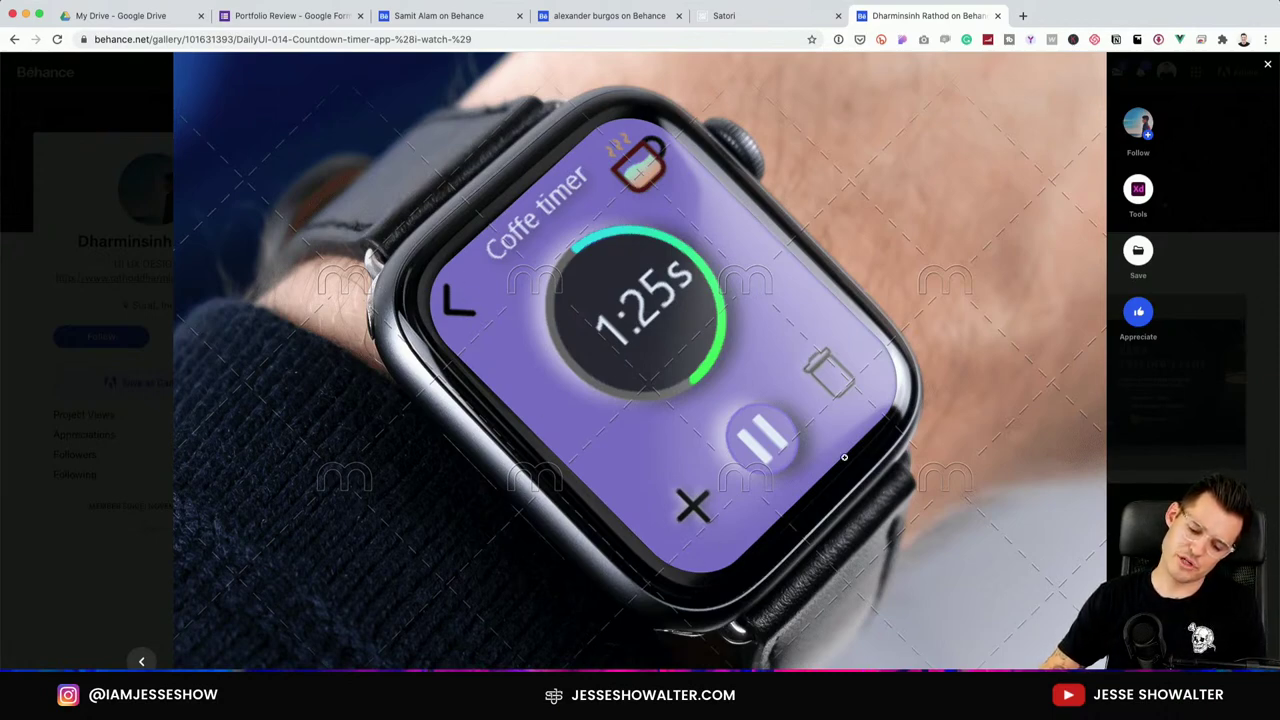
scroll(844, 457, down, 10)
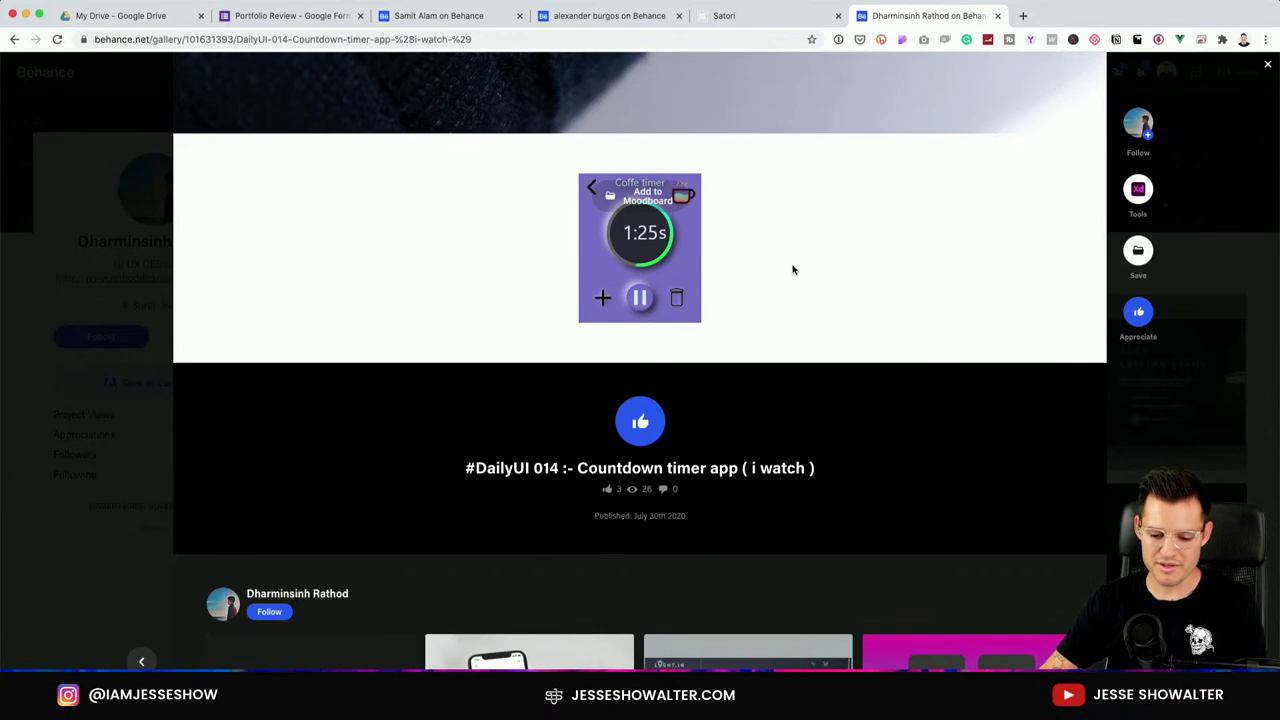
scroll(795, 270, up, 6)
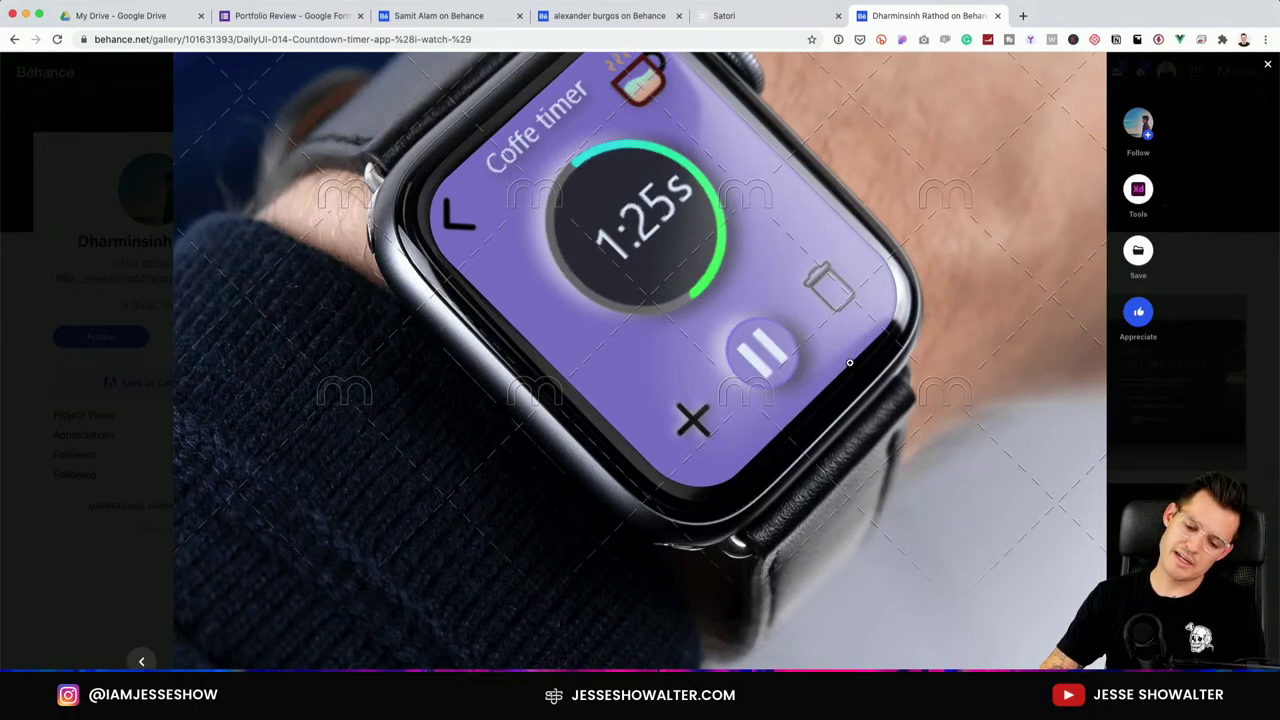
click(1270, 67)
Find the "#DailyUI 007 :- App setting screen" project in the work grid, open it and enlarge its phone mockup to full size.
scroll(934, 251, down, 2)
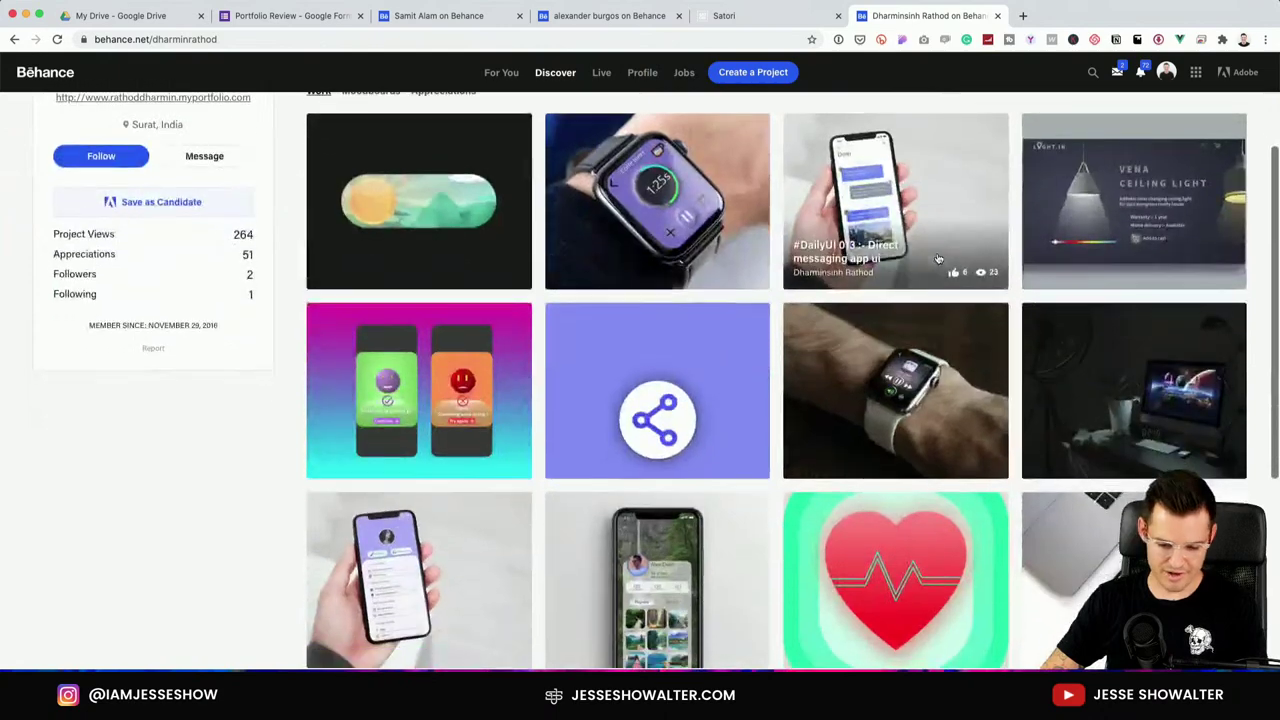
scroll(1130, 400, down, 2)
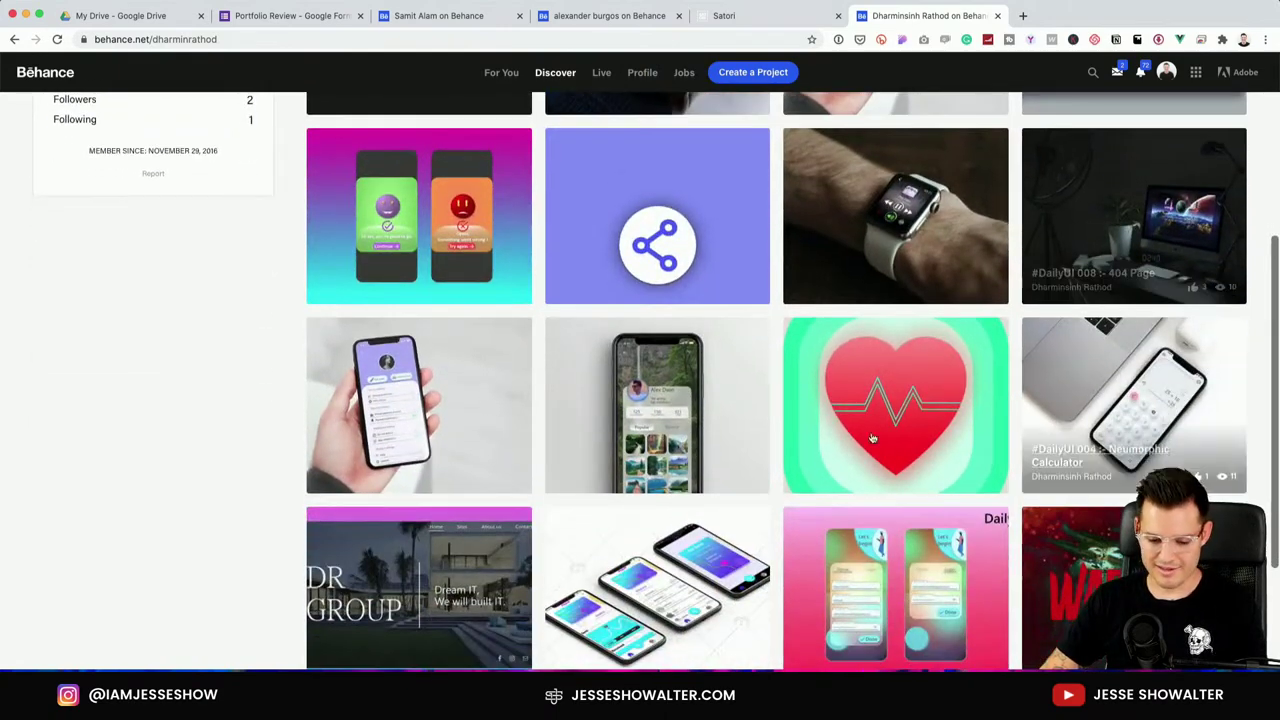
click(466, 410)
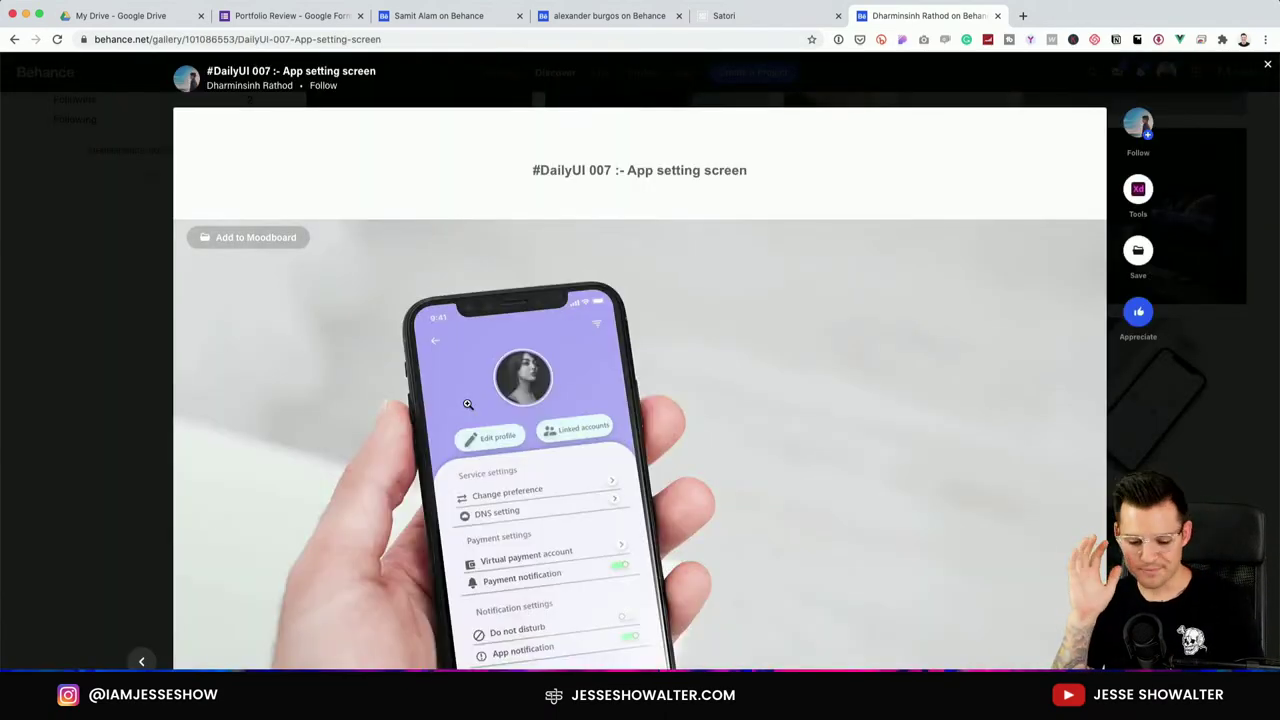
scroll(664, 426, down, 2)
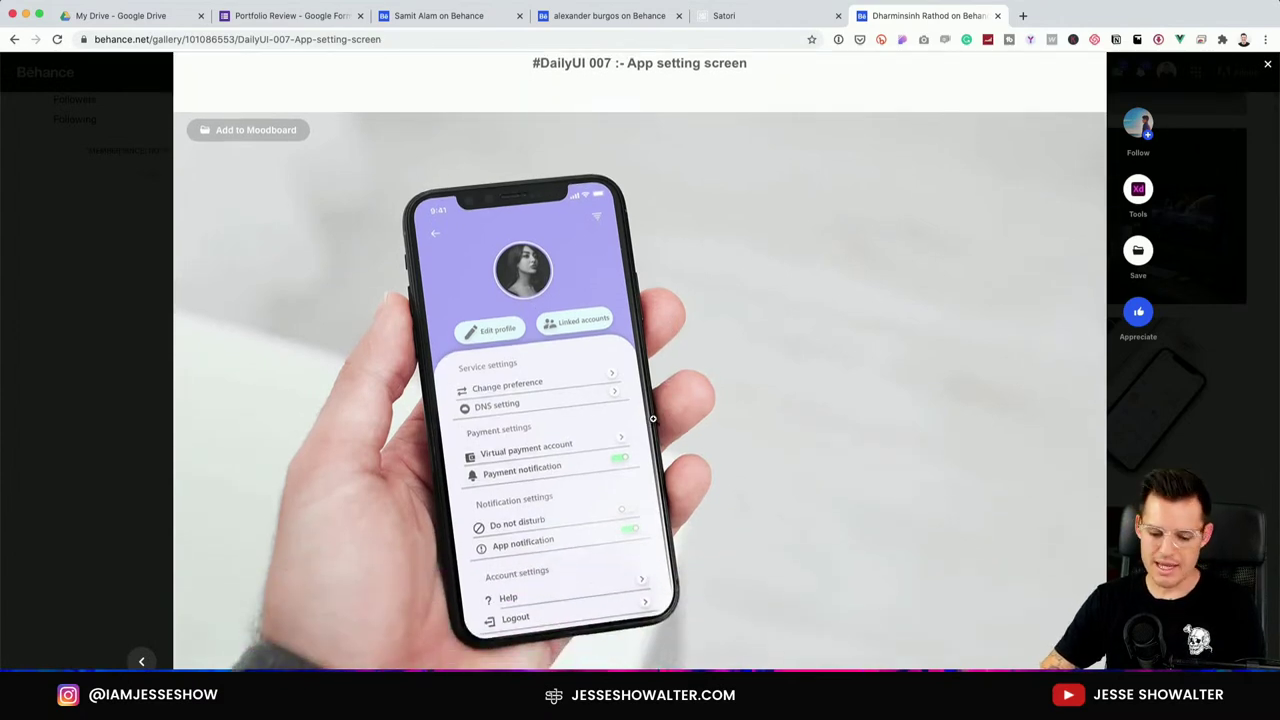
click(652, 418)
click(598, 403)
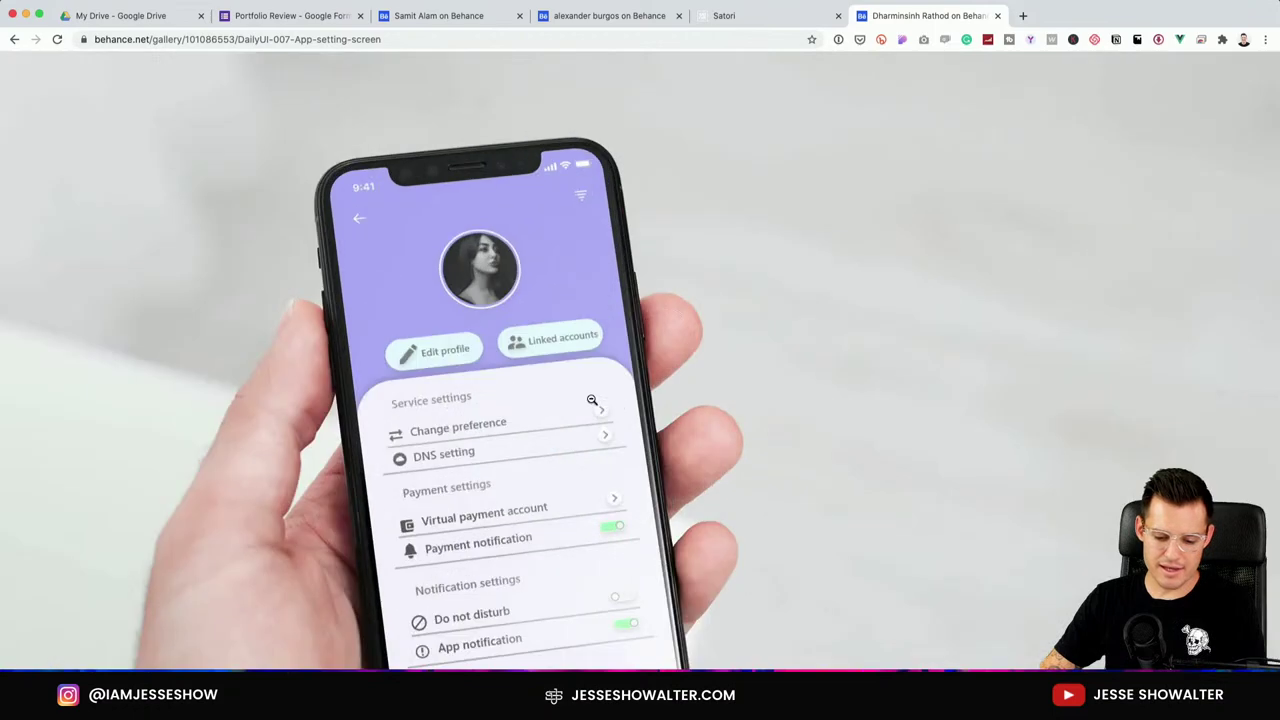
Examine the enlarged settings screen from the profile header to the account settings, and close the project to return to the profile.
scroll(585, 409, down, 3)
scroll(585, 409, up, 2)
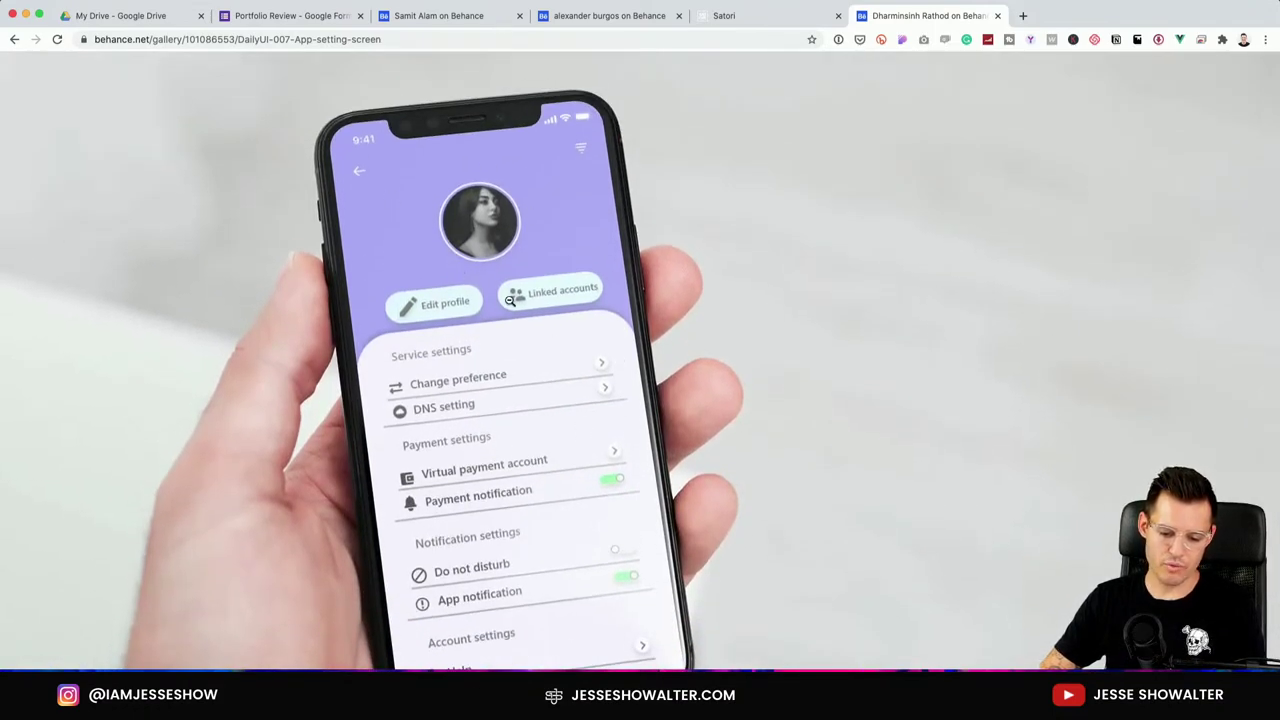
scroll(509, 299, down, 2)
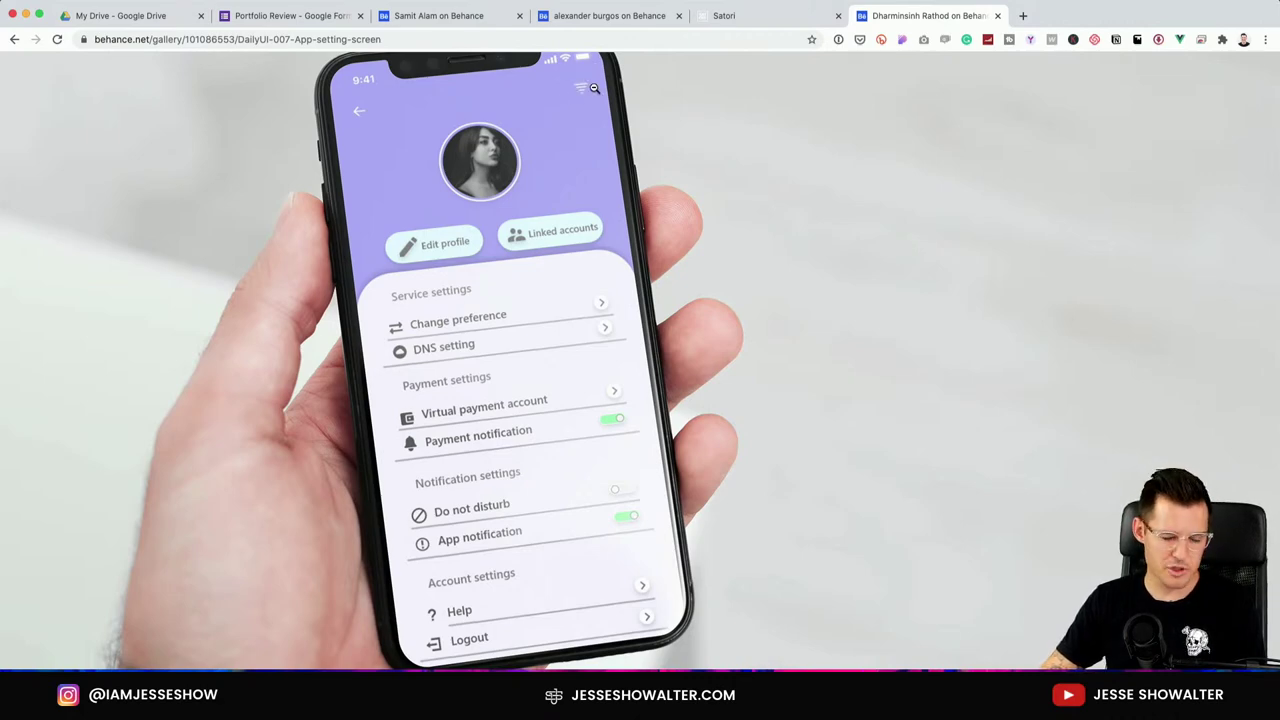
scroll(596, 130, down, 1)
scroll(603, 130, up, 3)
click(606, 130)
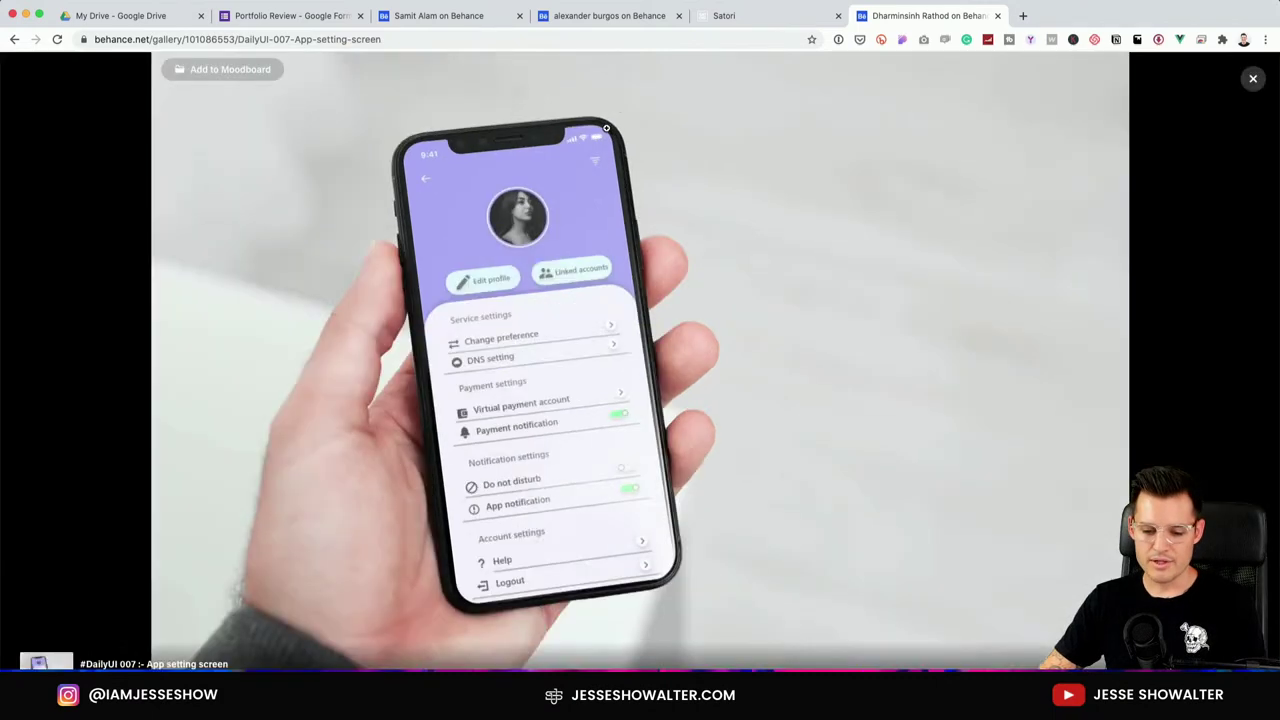
click(638, 131)
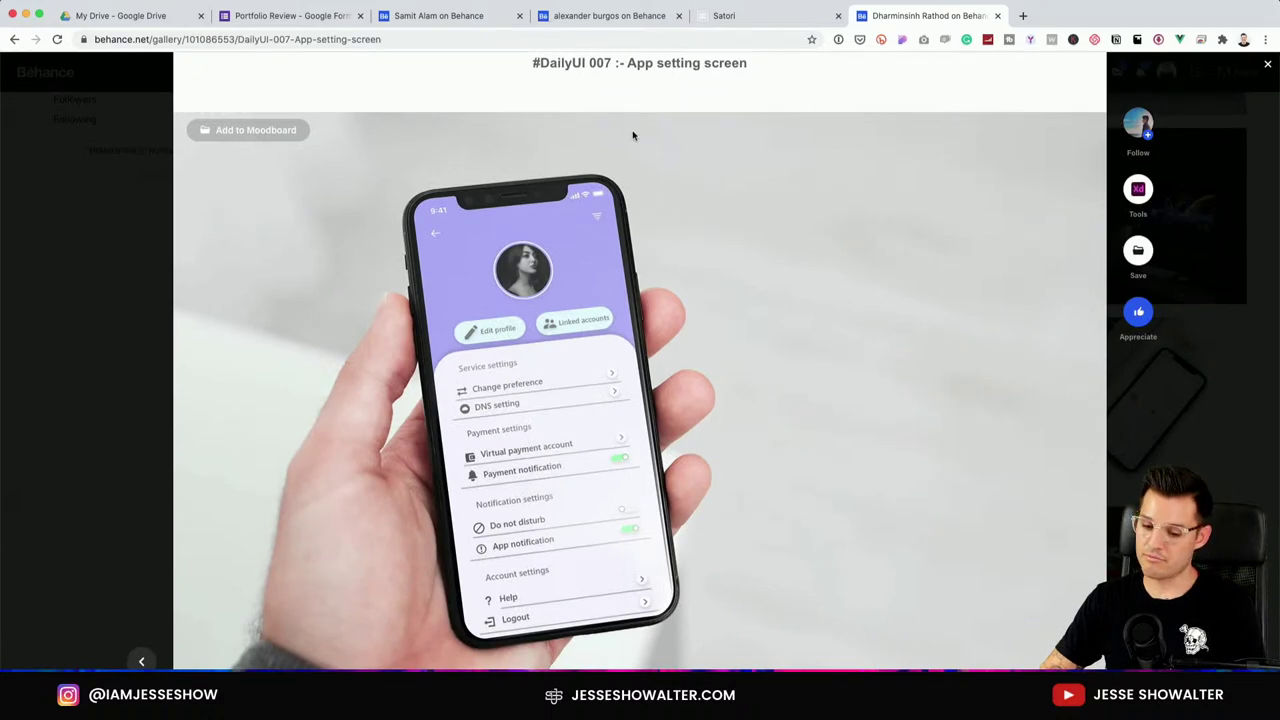
click(1269, 65)
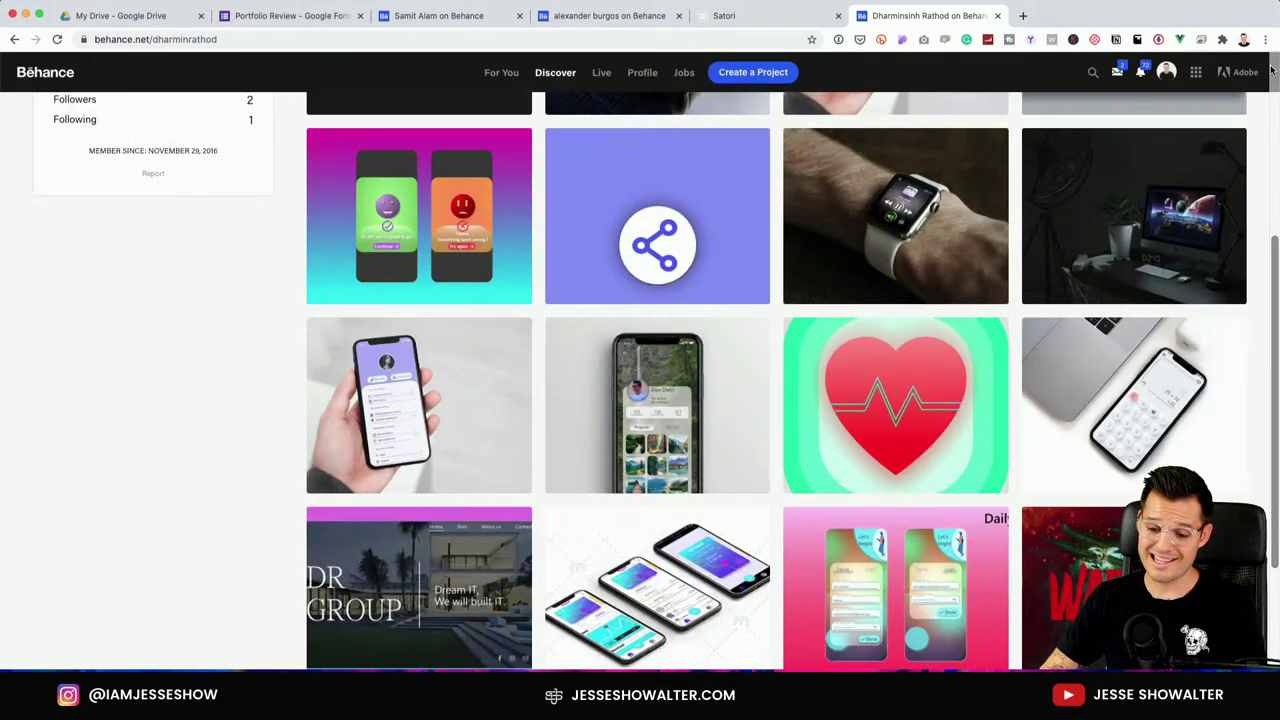